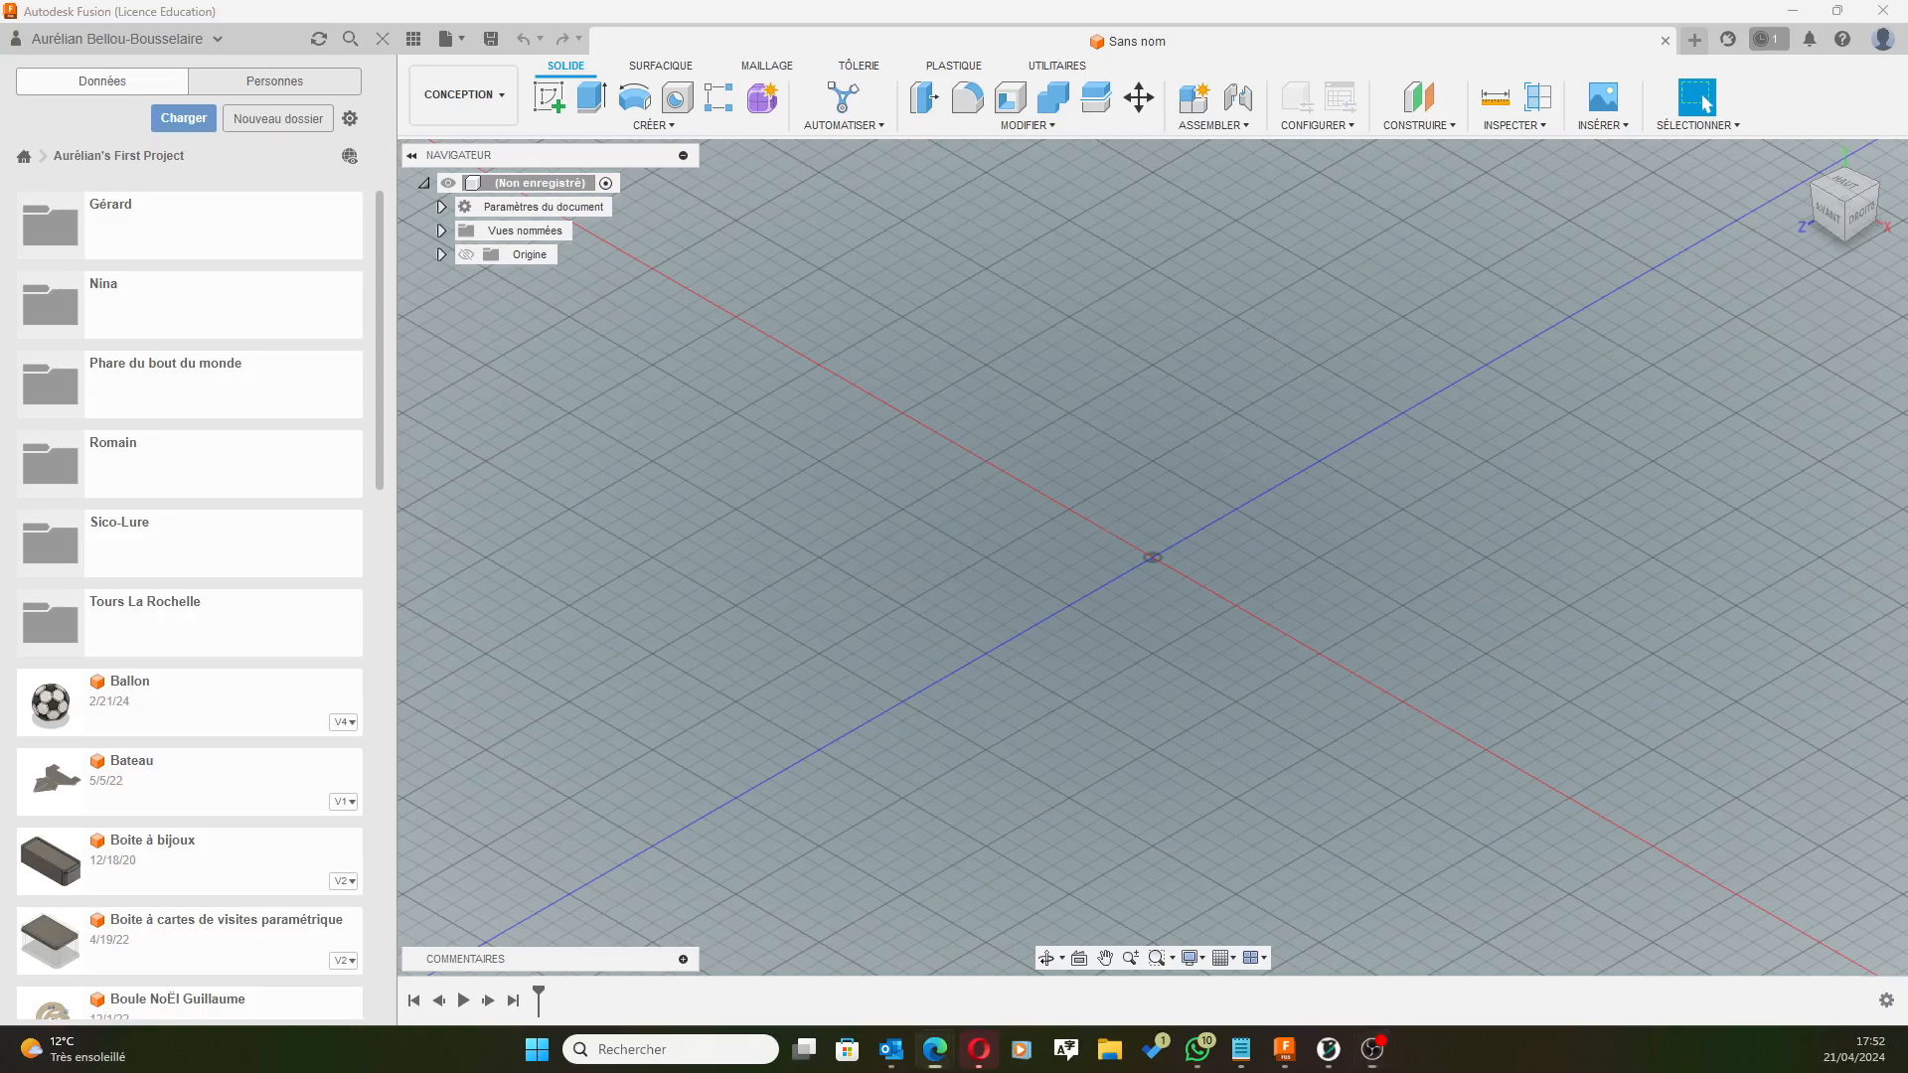
Bring Fusion forward, close the update notice and switch to the ViewCube's top view.
left_click(1385, 62)
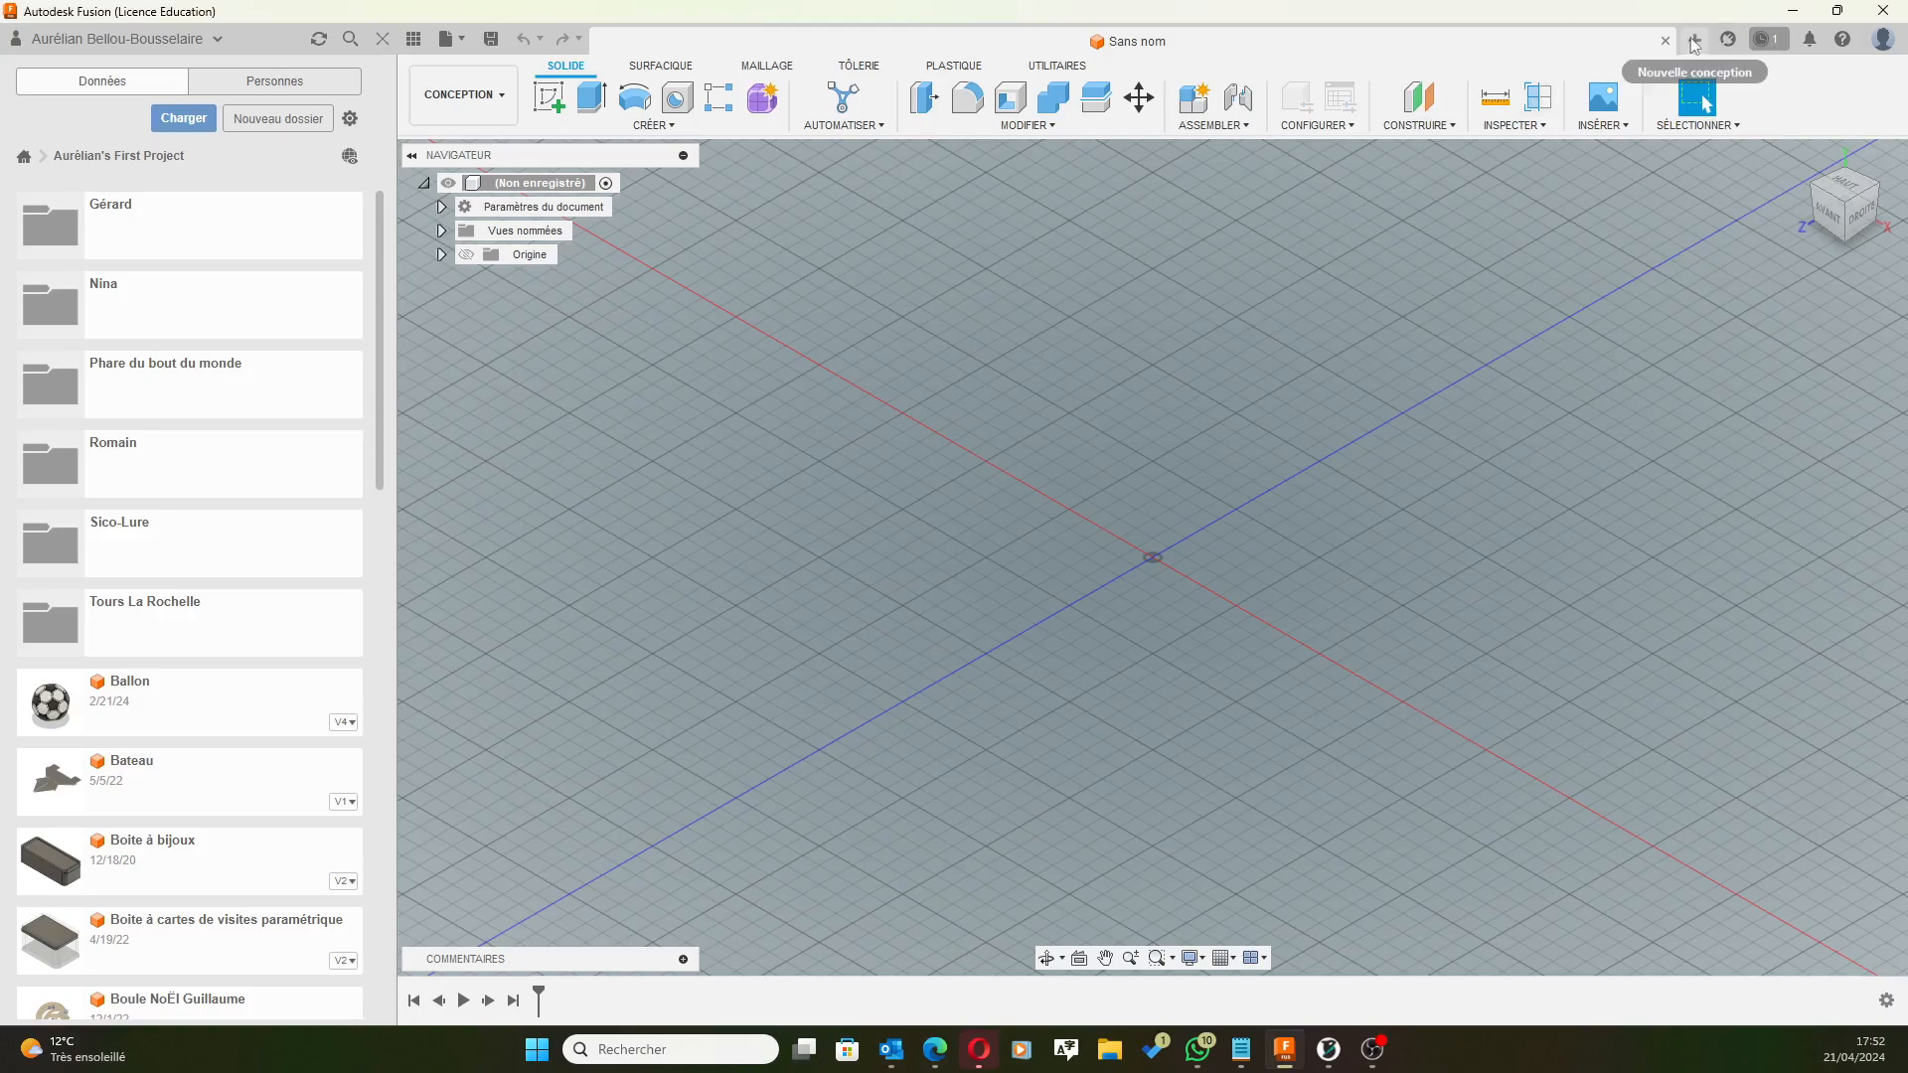
left_click(1766, 43)
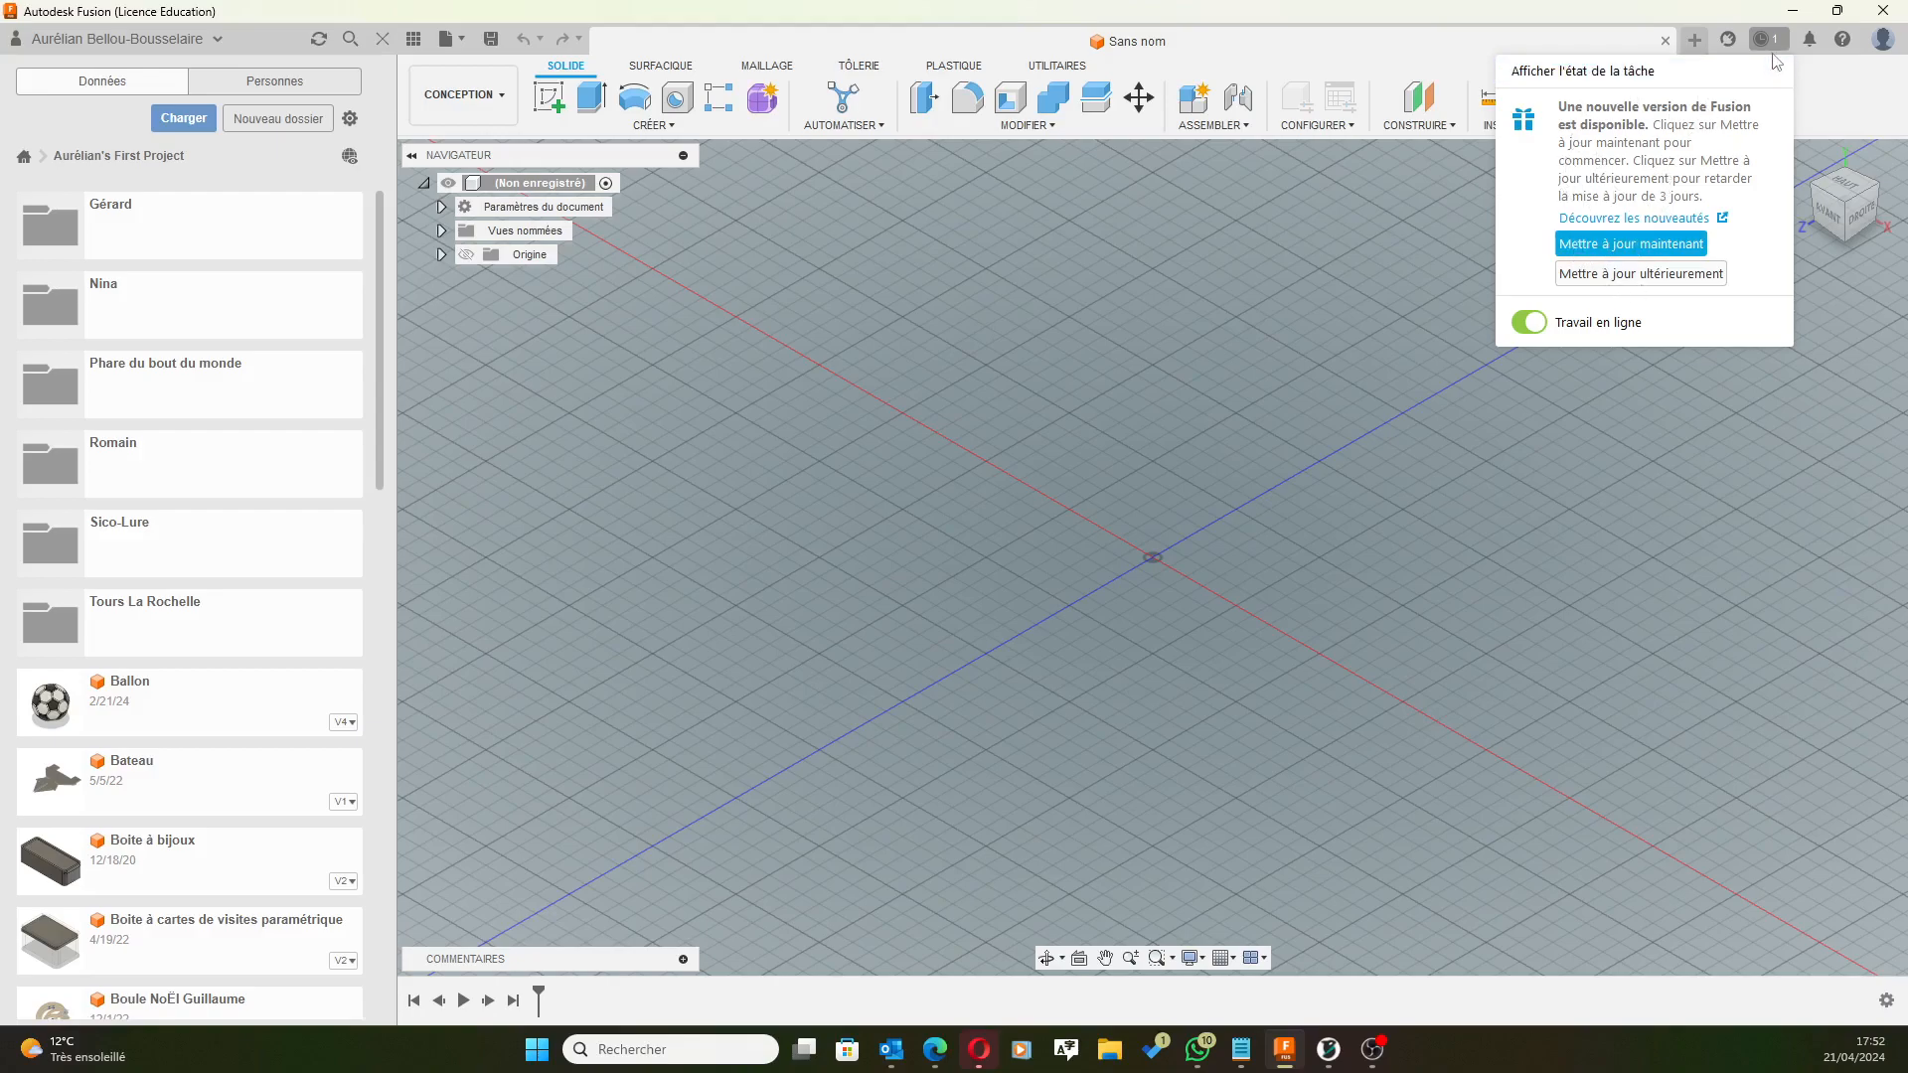
left_click(1590, 20)
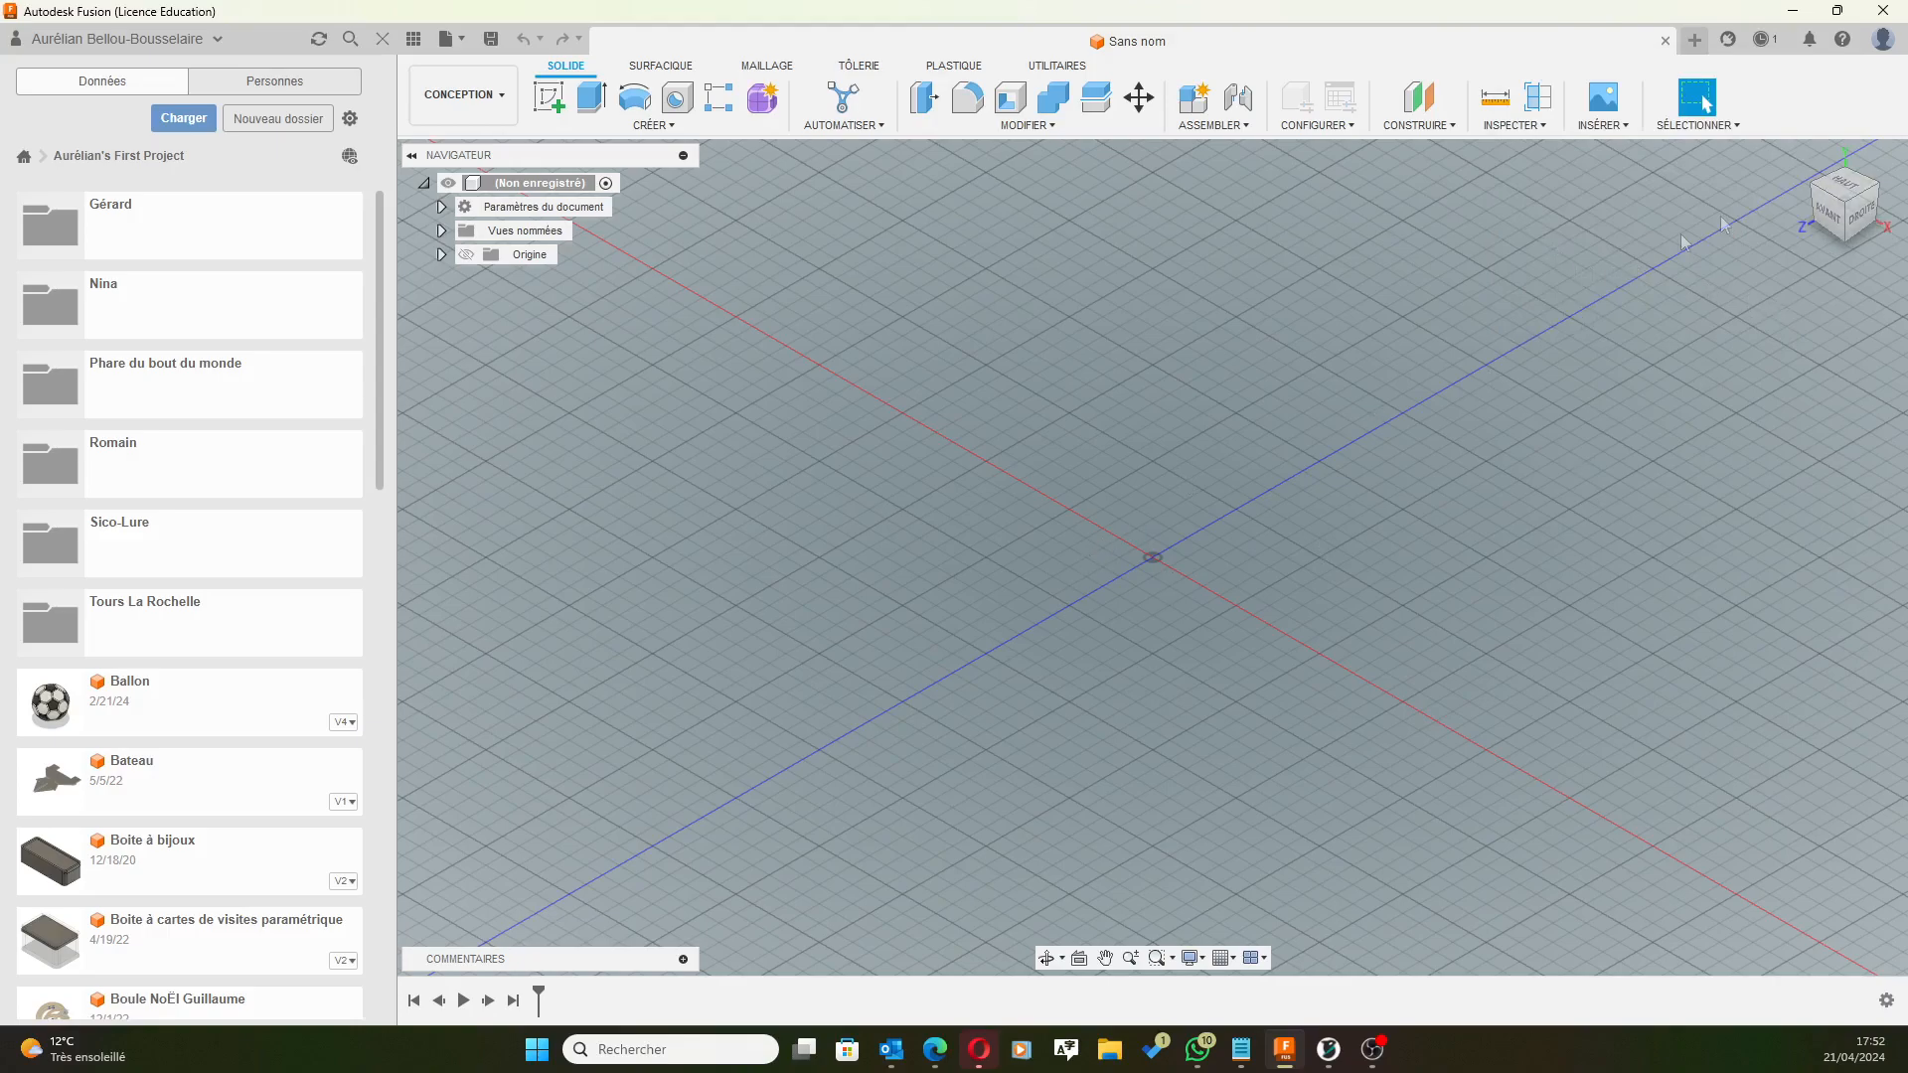
left_click(1853, 191)
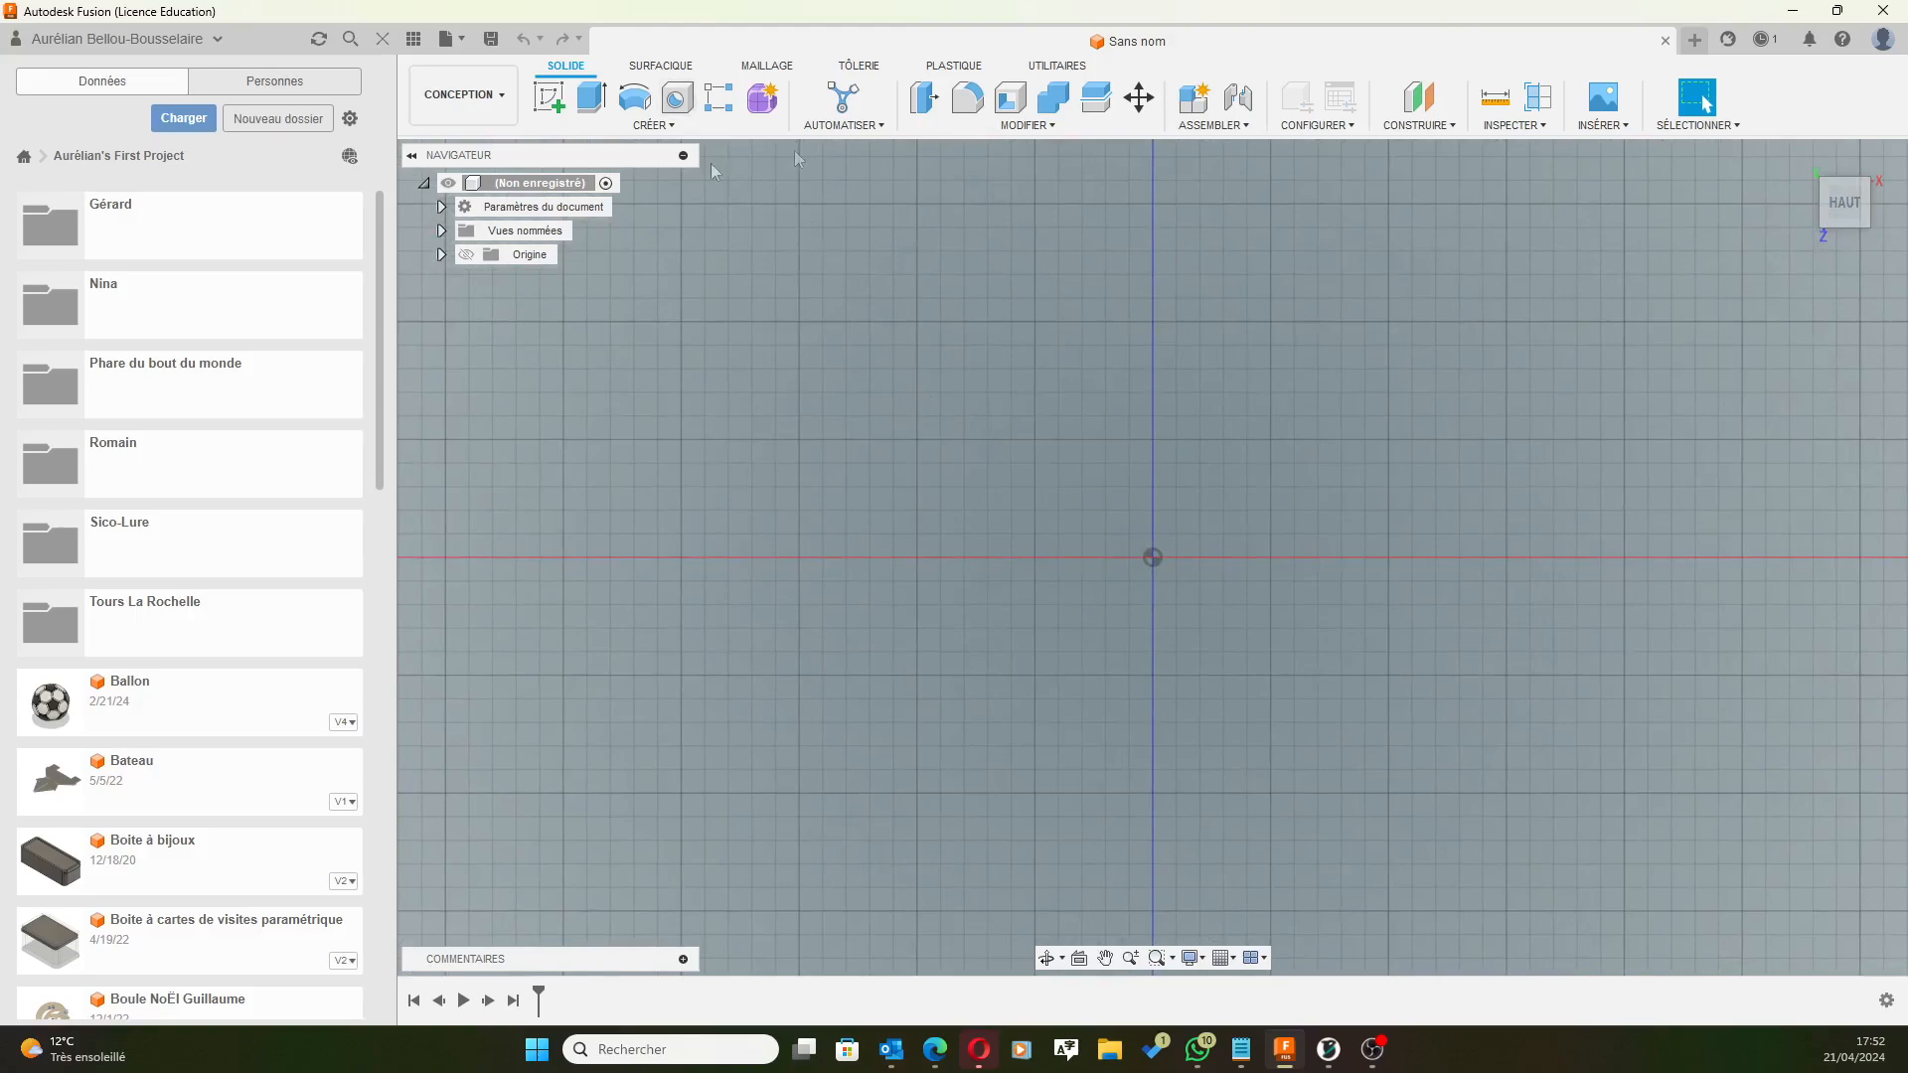
On the XY plane, sketch an 80 mm diameter circle centred on the origin and finish the sketch.
left_click(548, 98)
left_click(1185, 594)
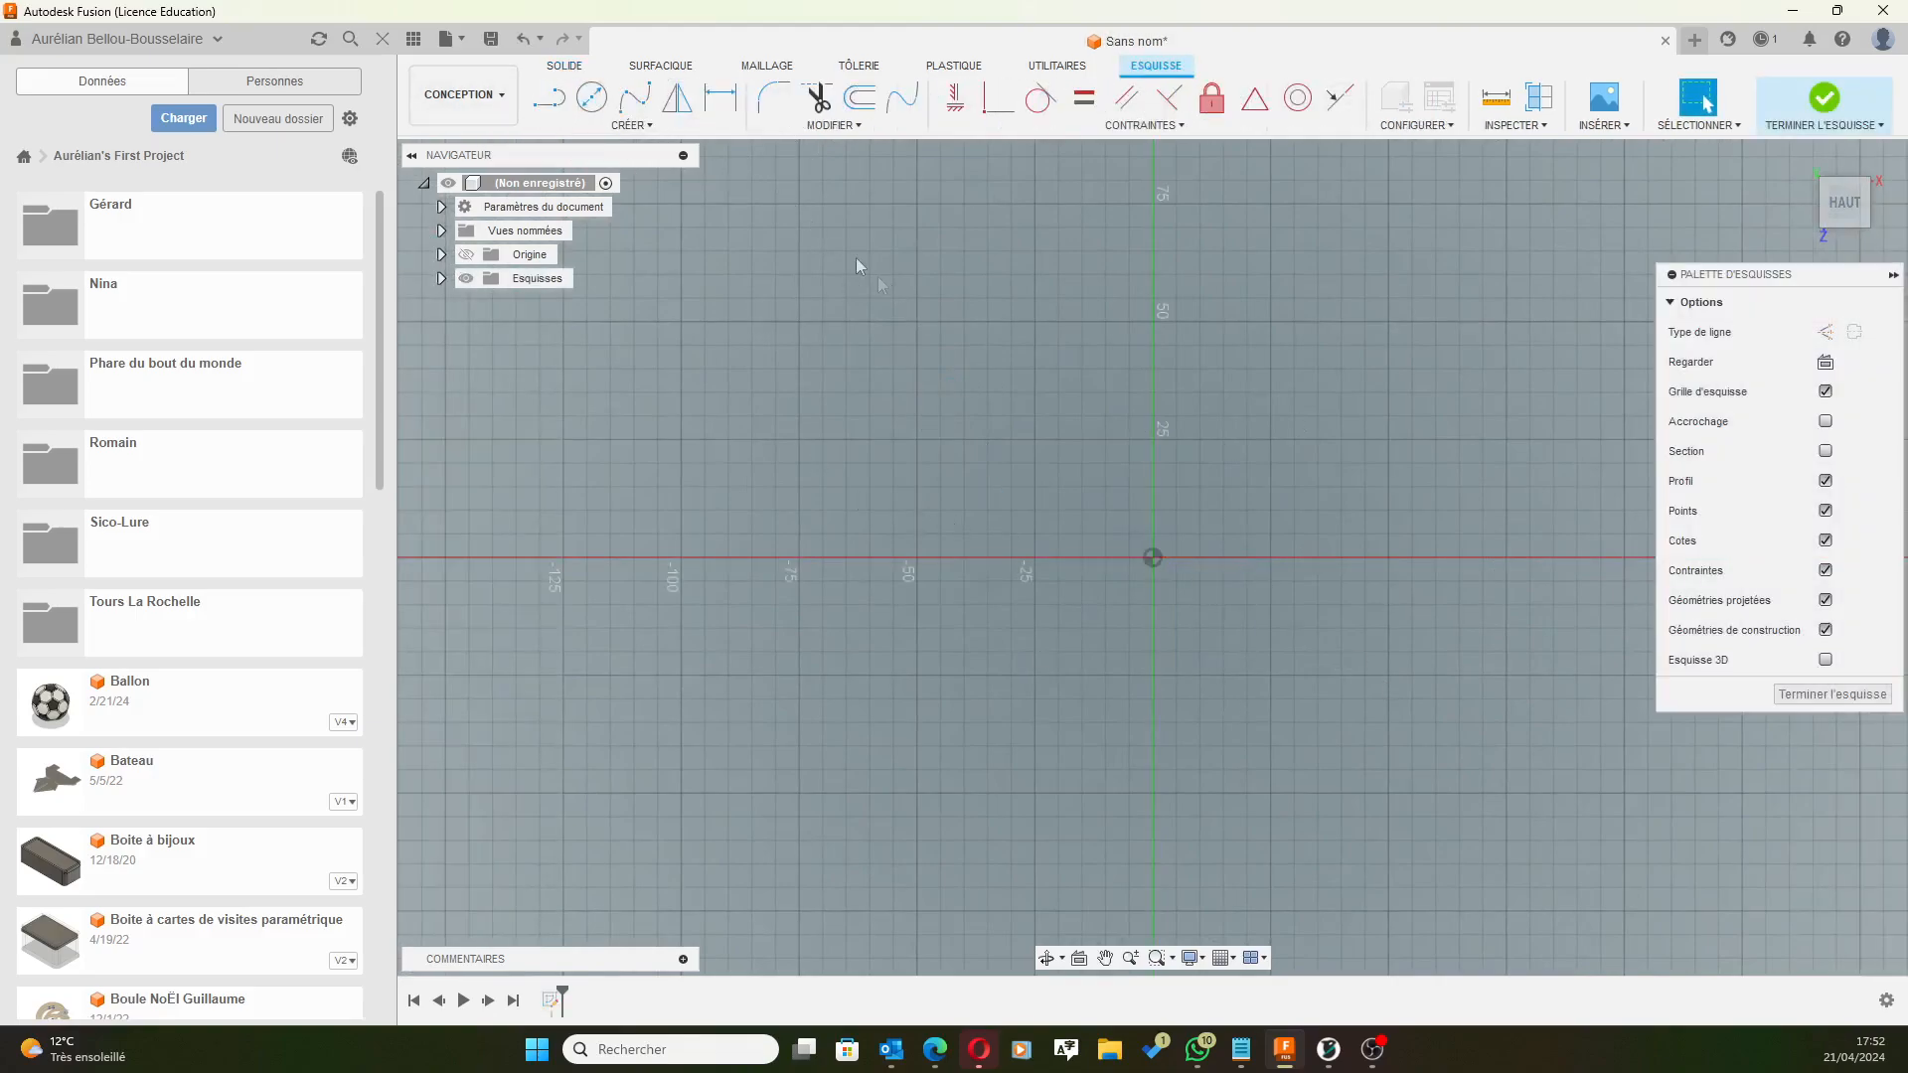
left_click(591, 97)
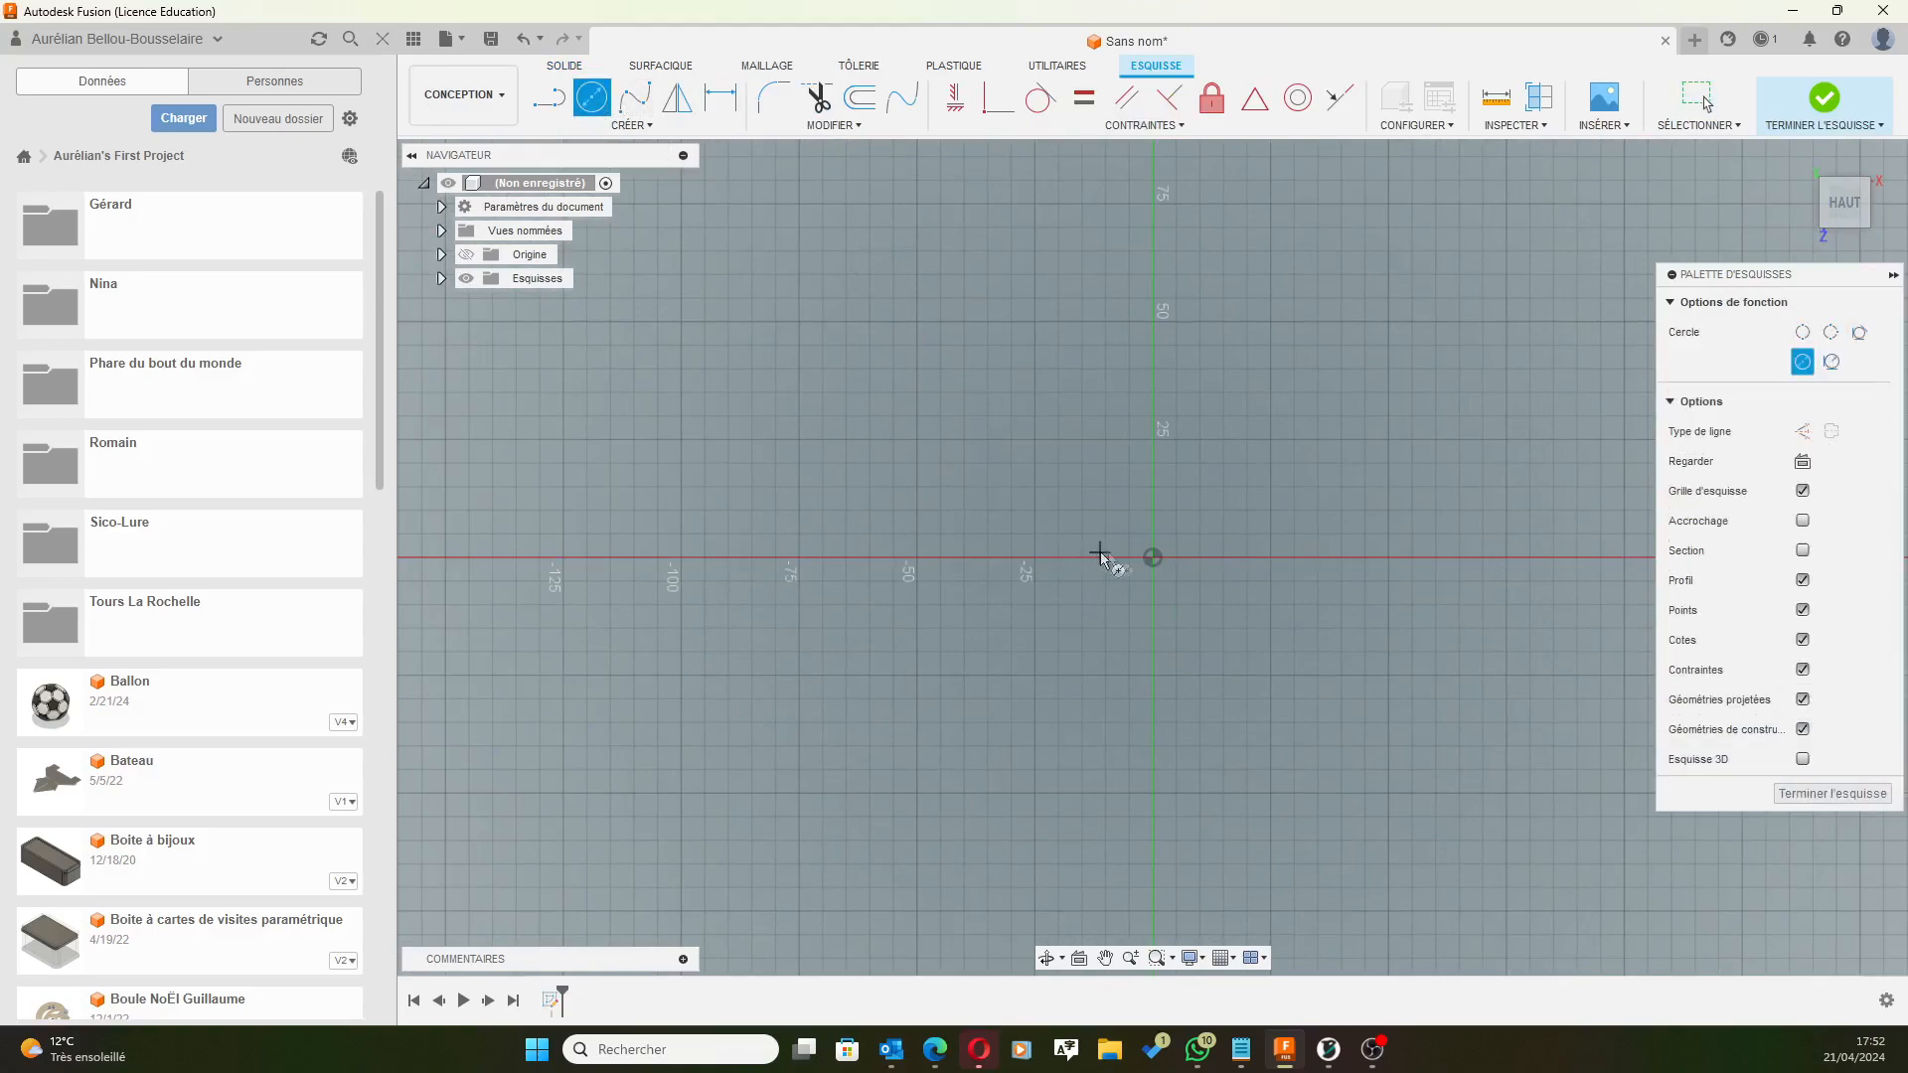
left_click(1152, 557)
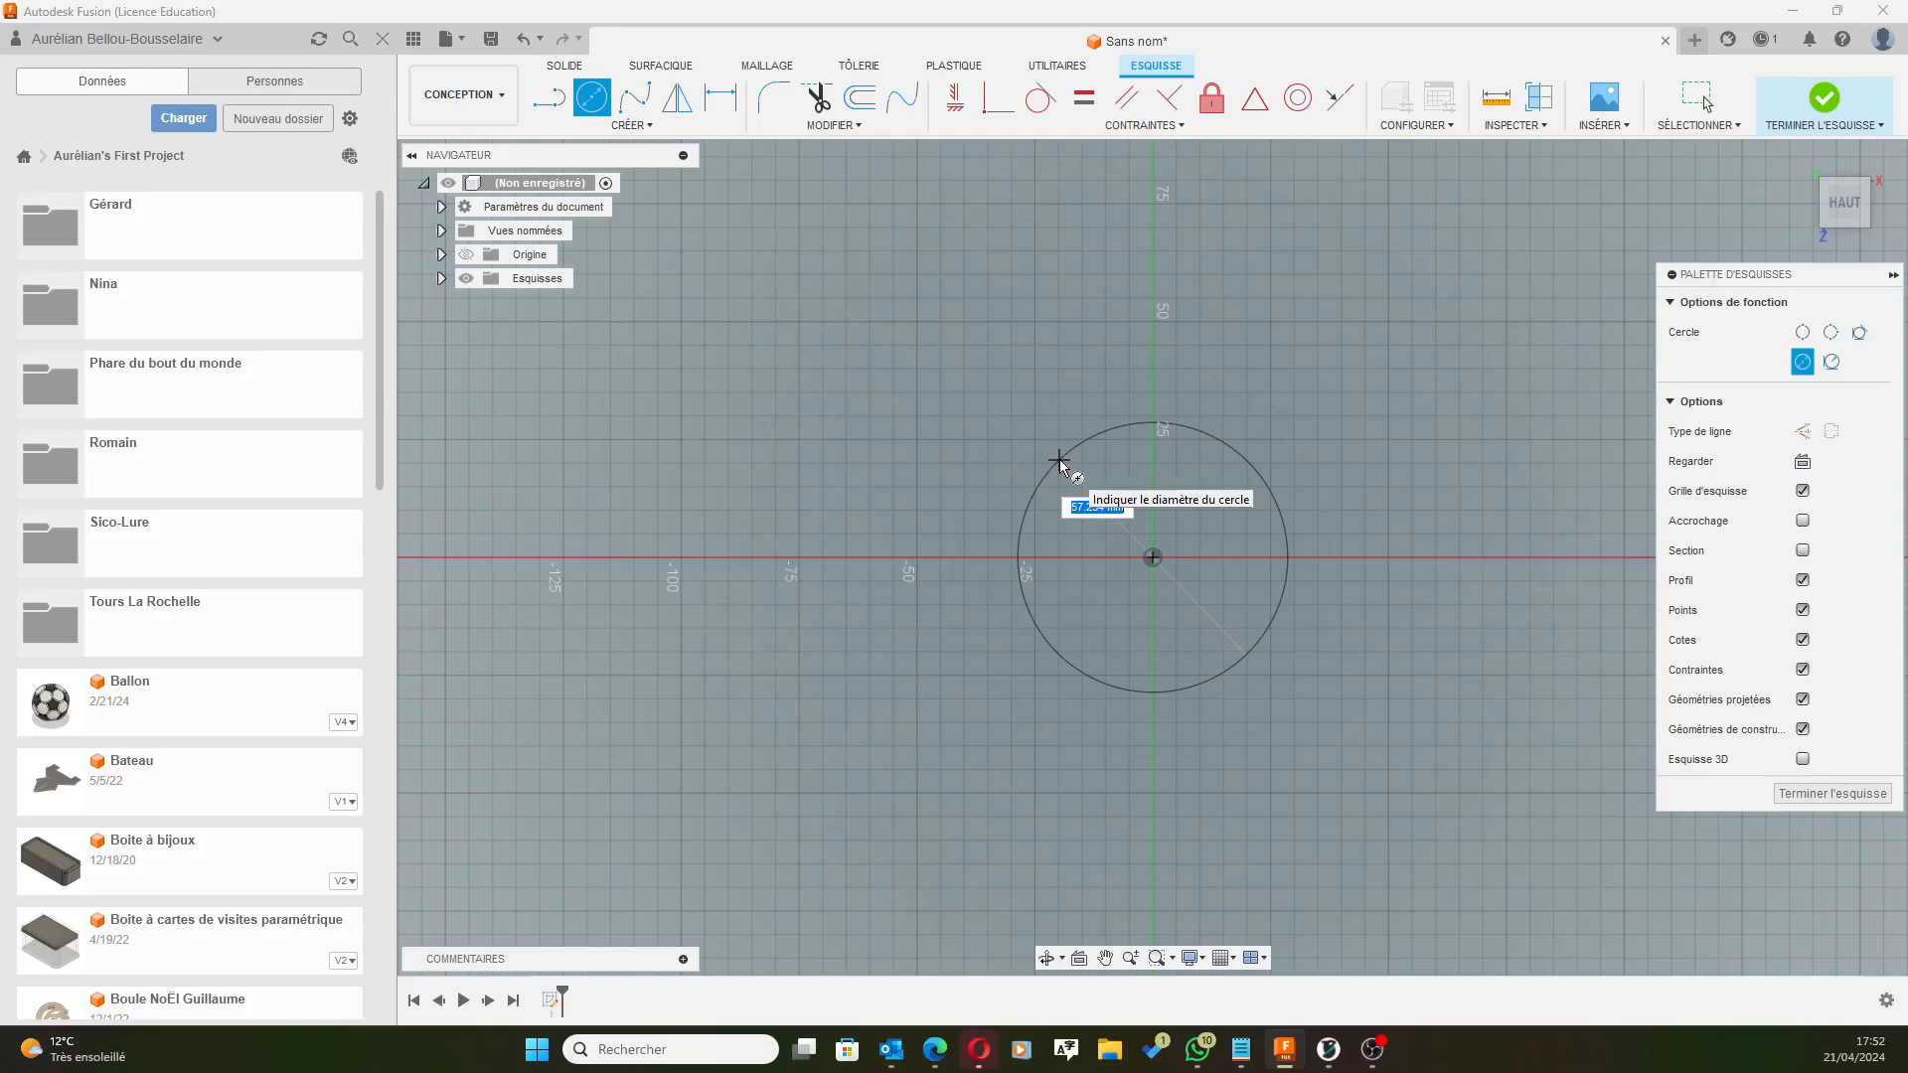
type("80")
key("Return")
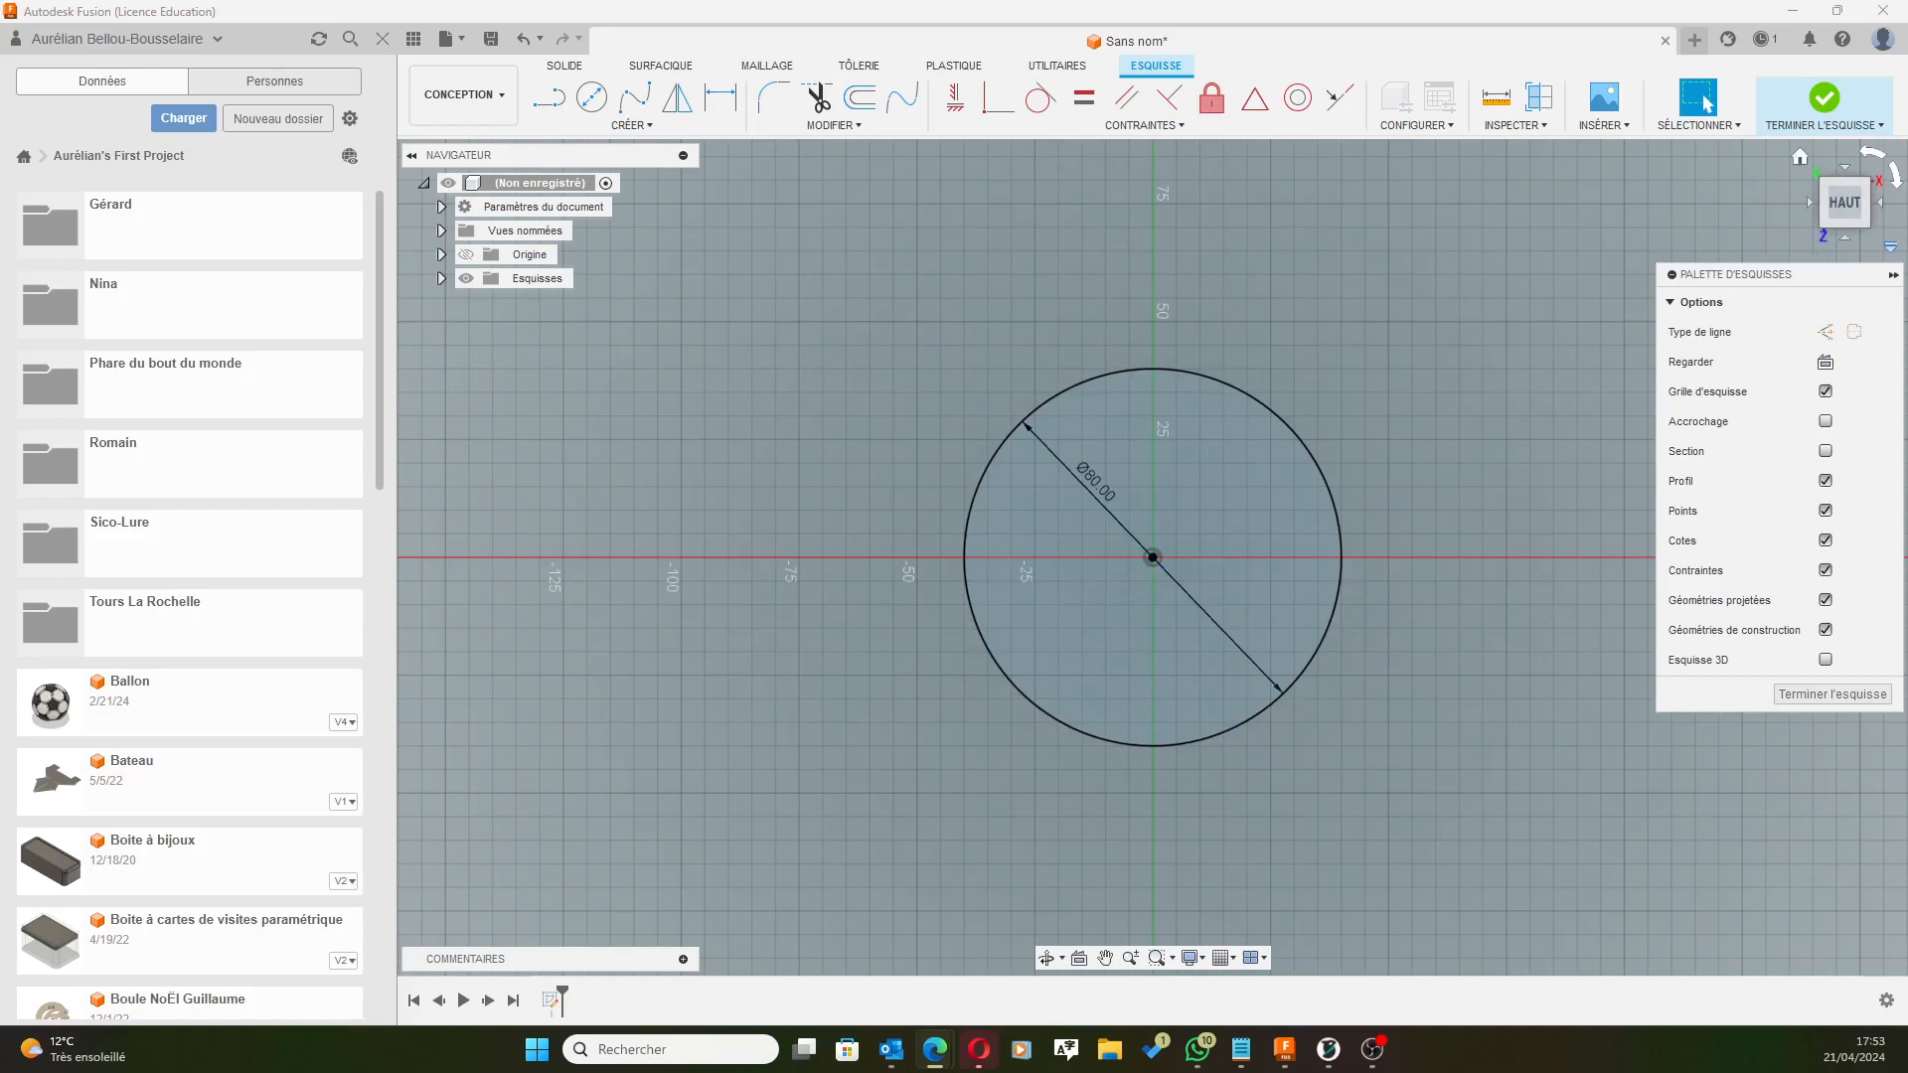
left_click(1825, 99)
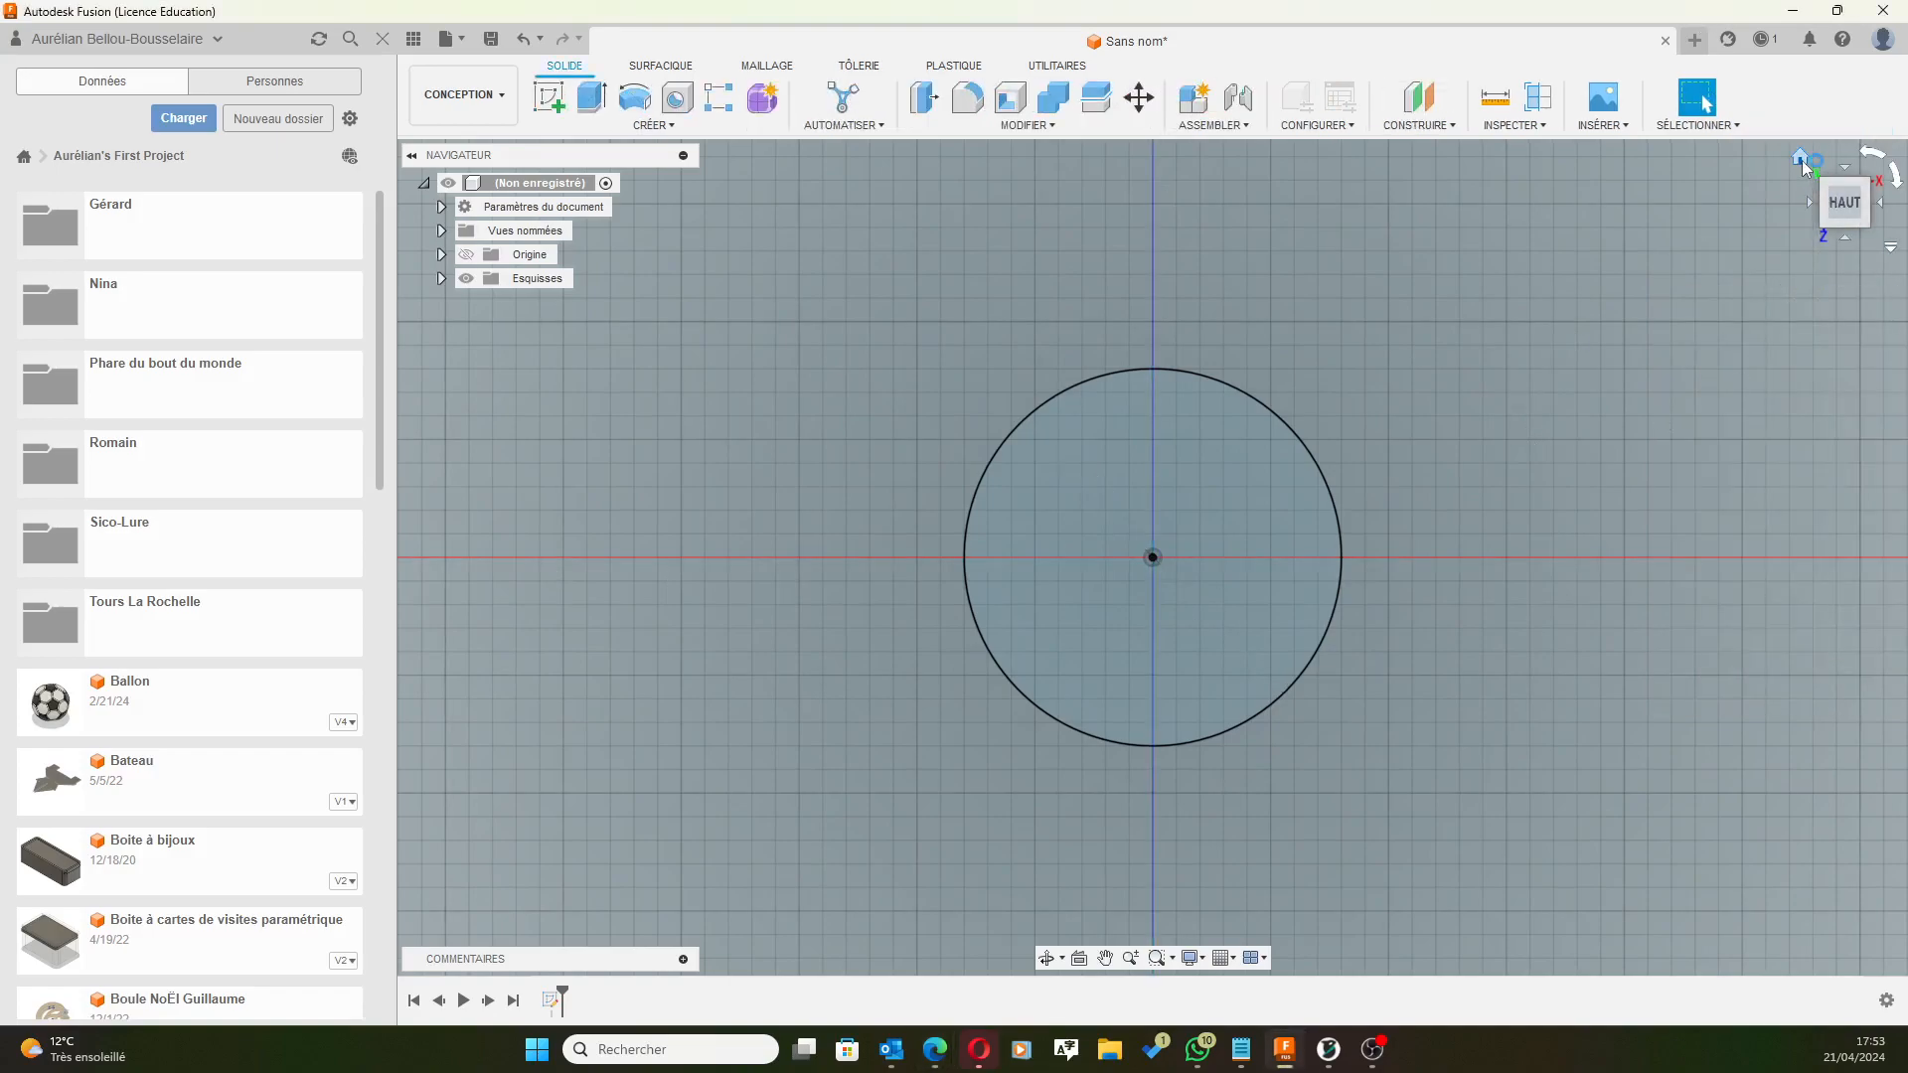
Extrude the 80 mm circle 120 mm upward into a solid cylinder.
left_click(1801, 159)
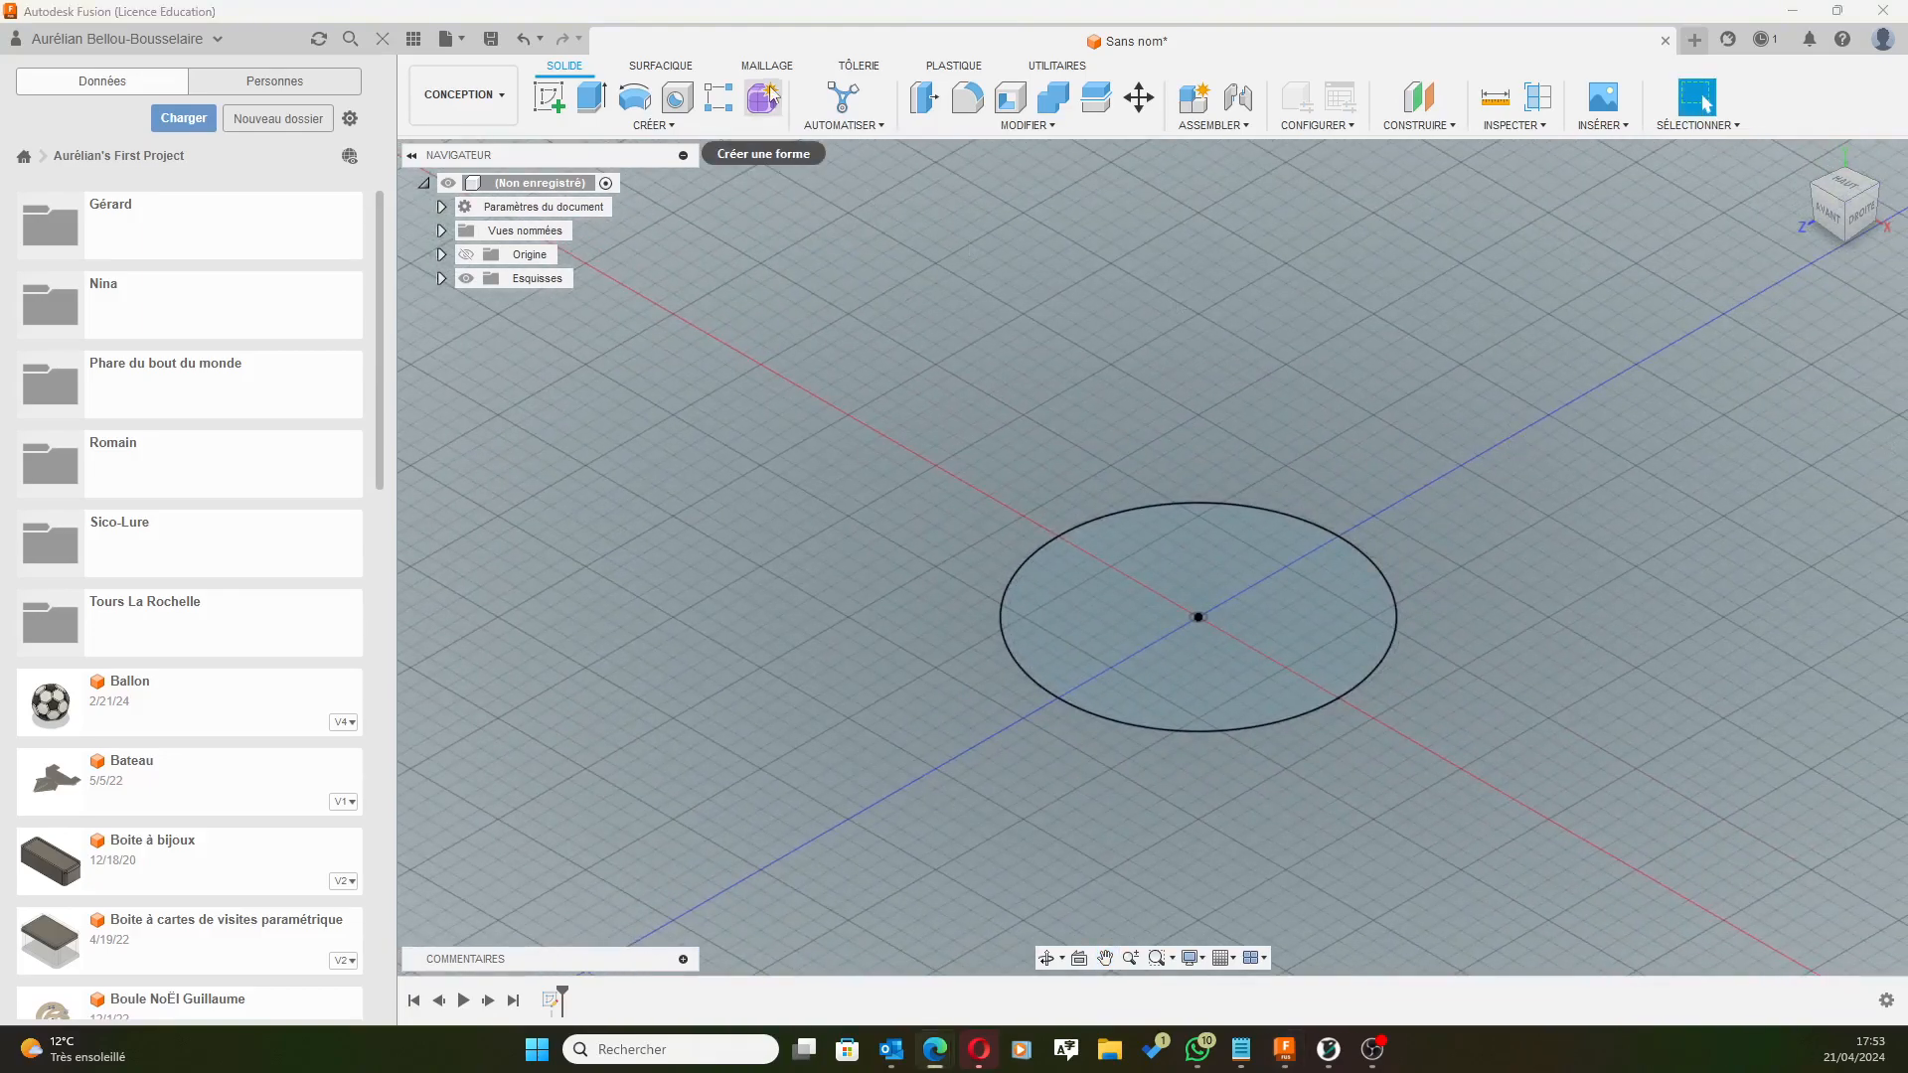
left_click(592, 97)
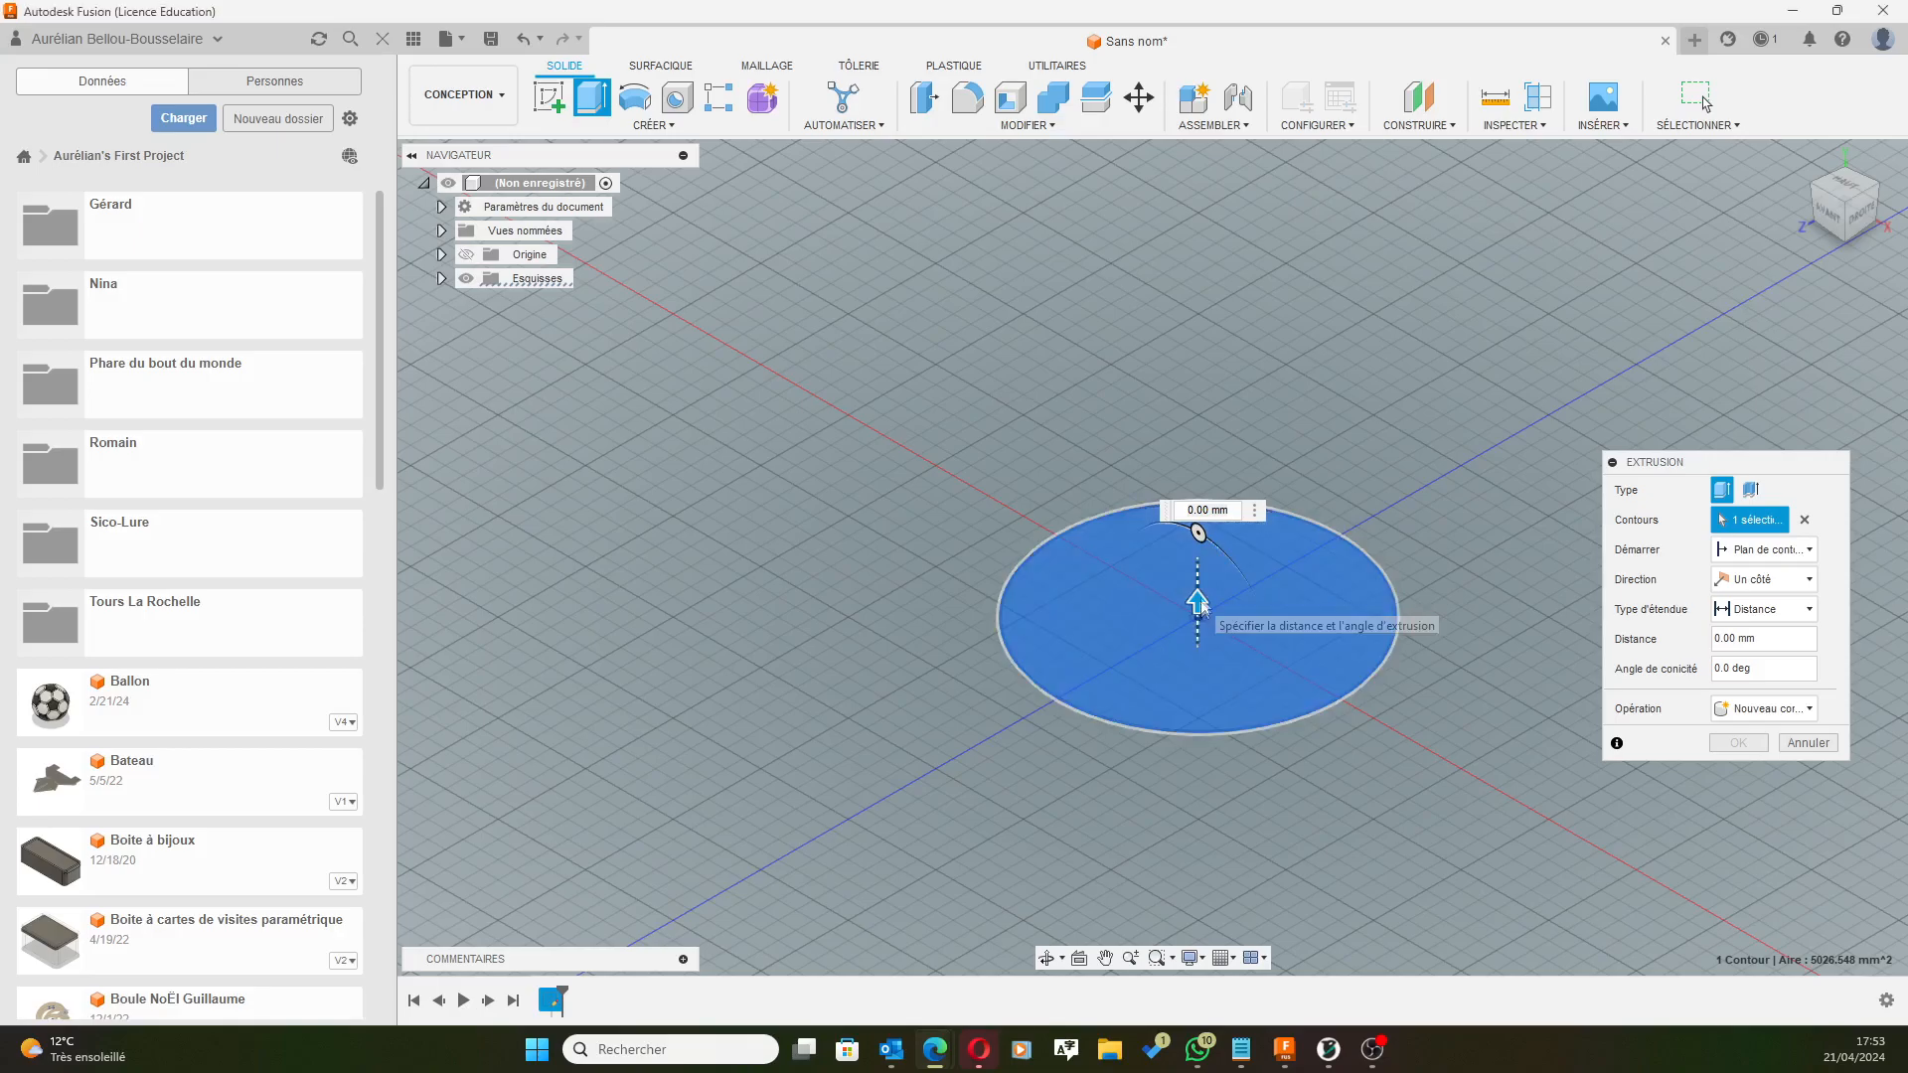
left_click_drag(1199, 604, 1198, 521)
type("120")
key("Return")
scroll(1485, 318, "up", 2)
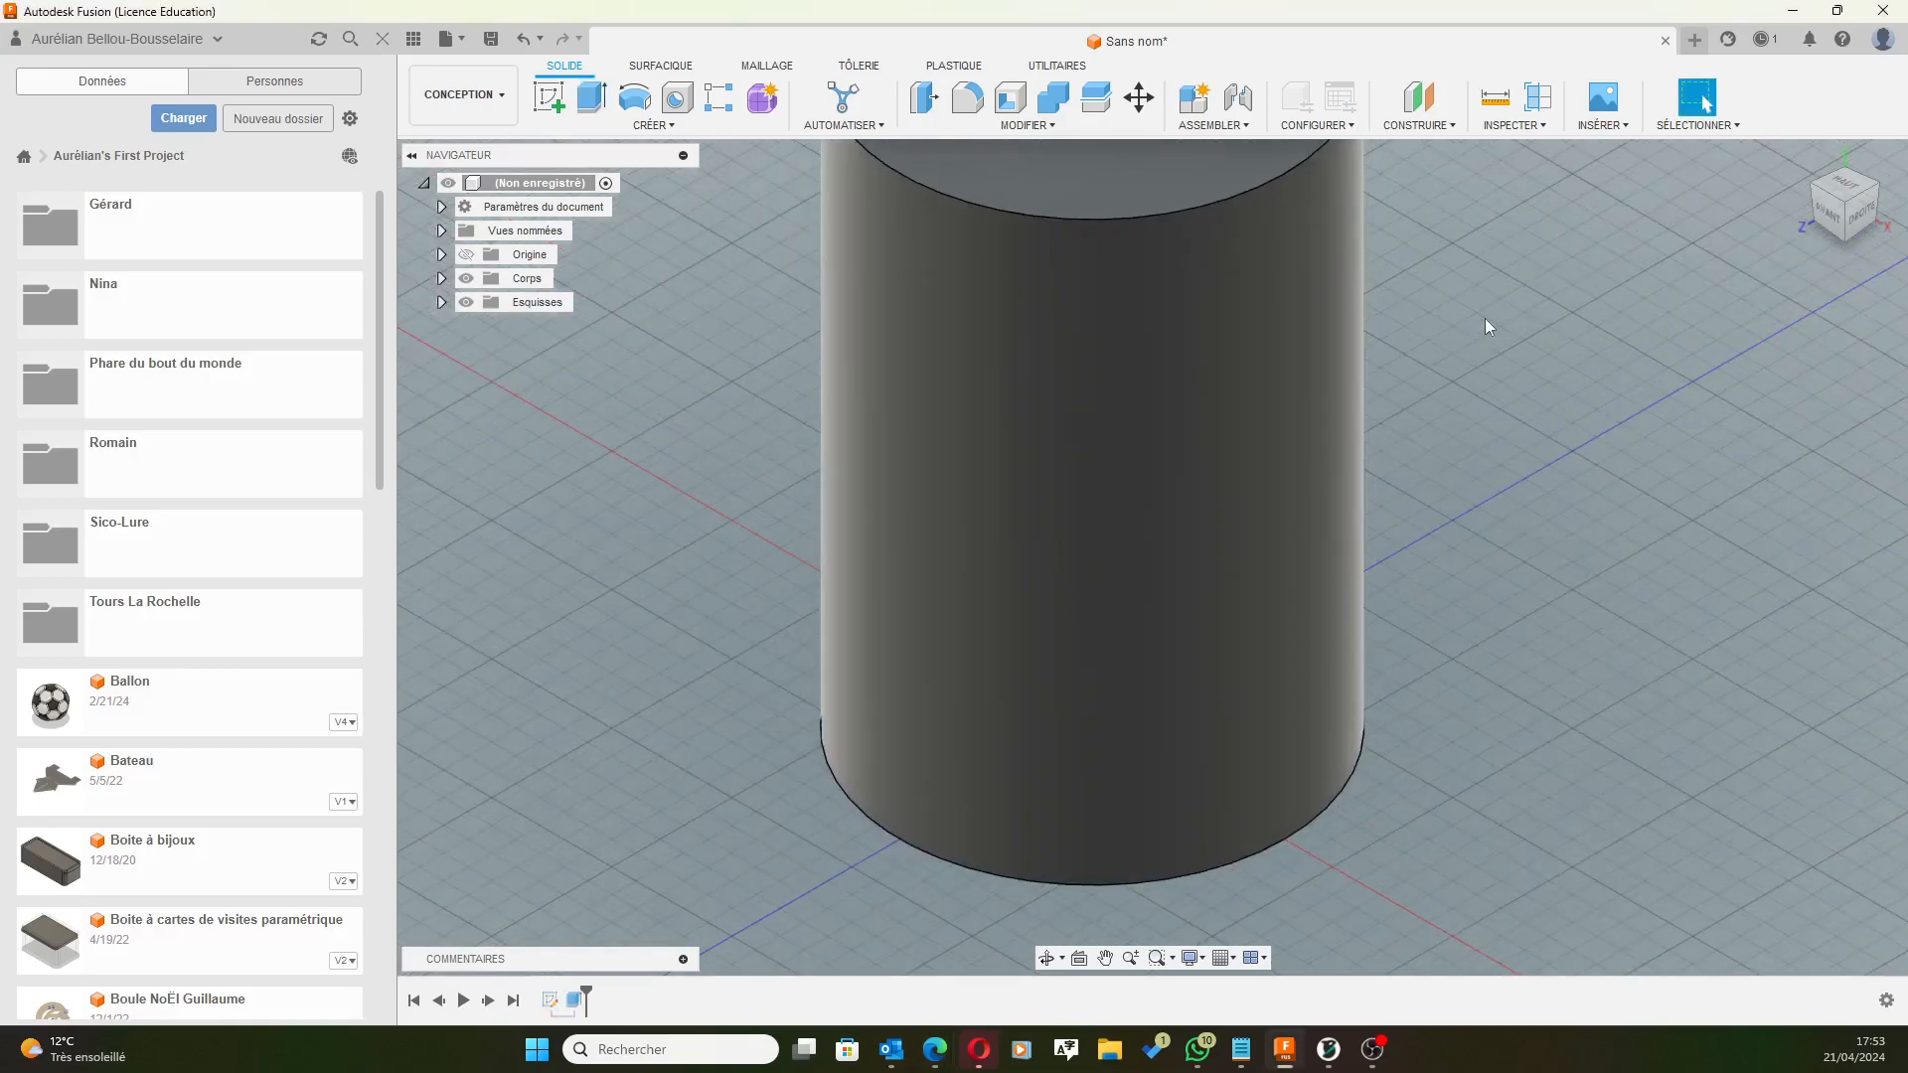
scroll(1485, 318, "down", 3)
middle_click_drag(1495, 288, 1312, 425)
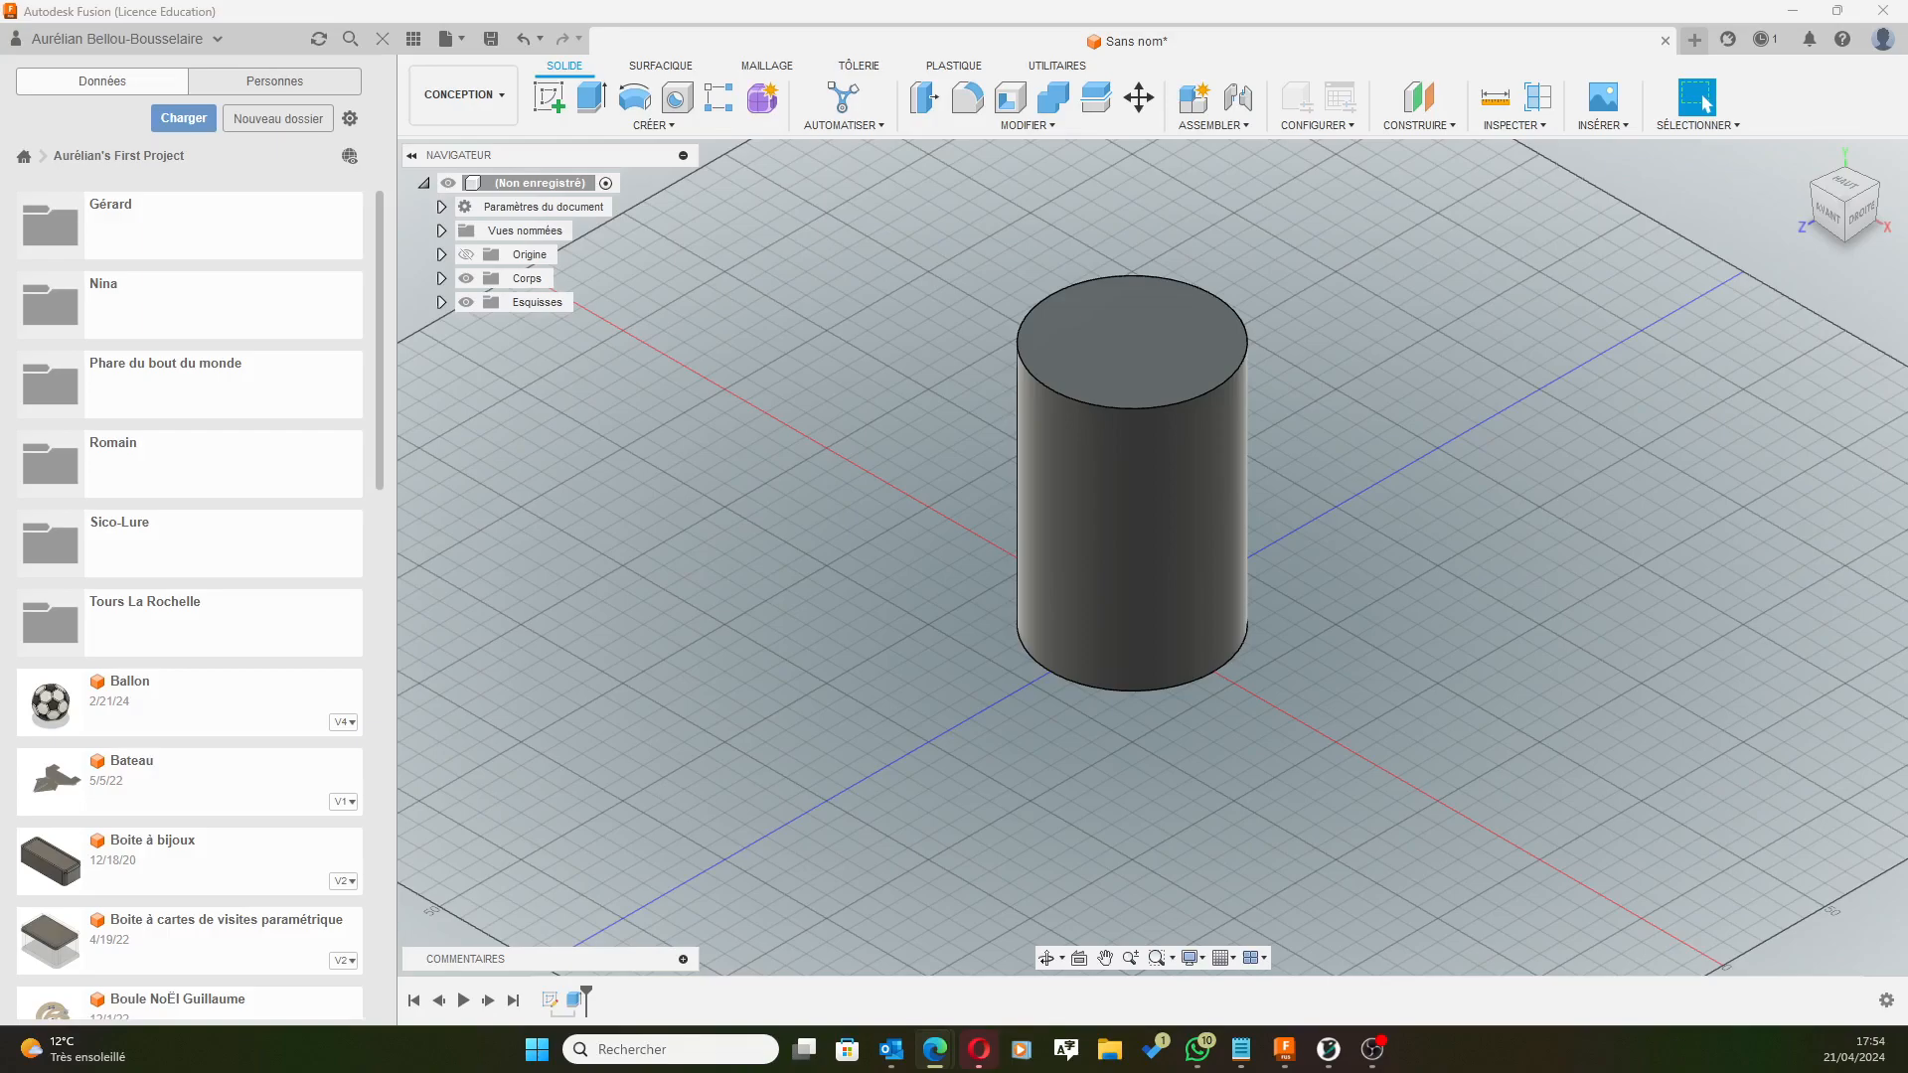
Edit Extrusion1 from the timeline to give it a 5° taper angle.
left_click(576, 1000)
right_click(576, 999)
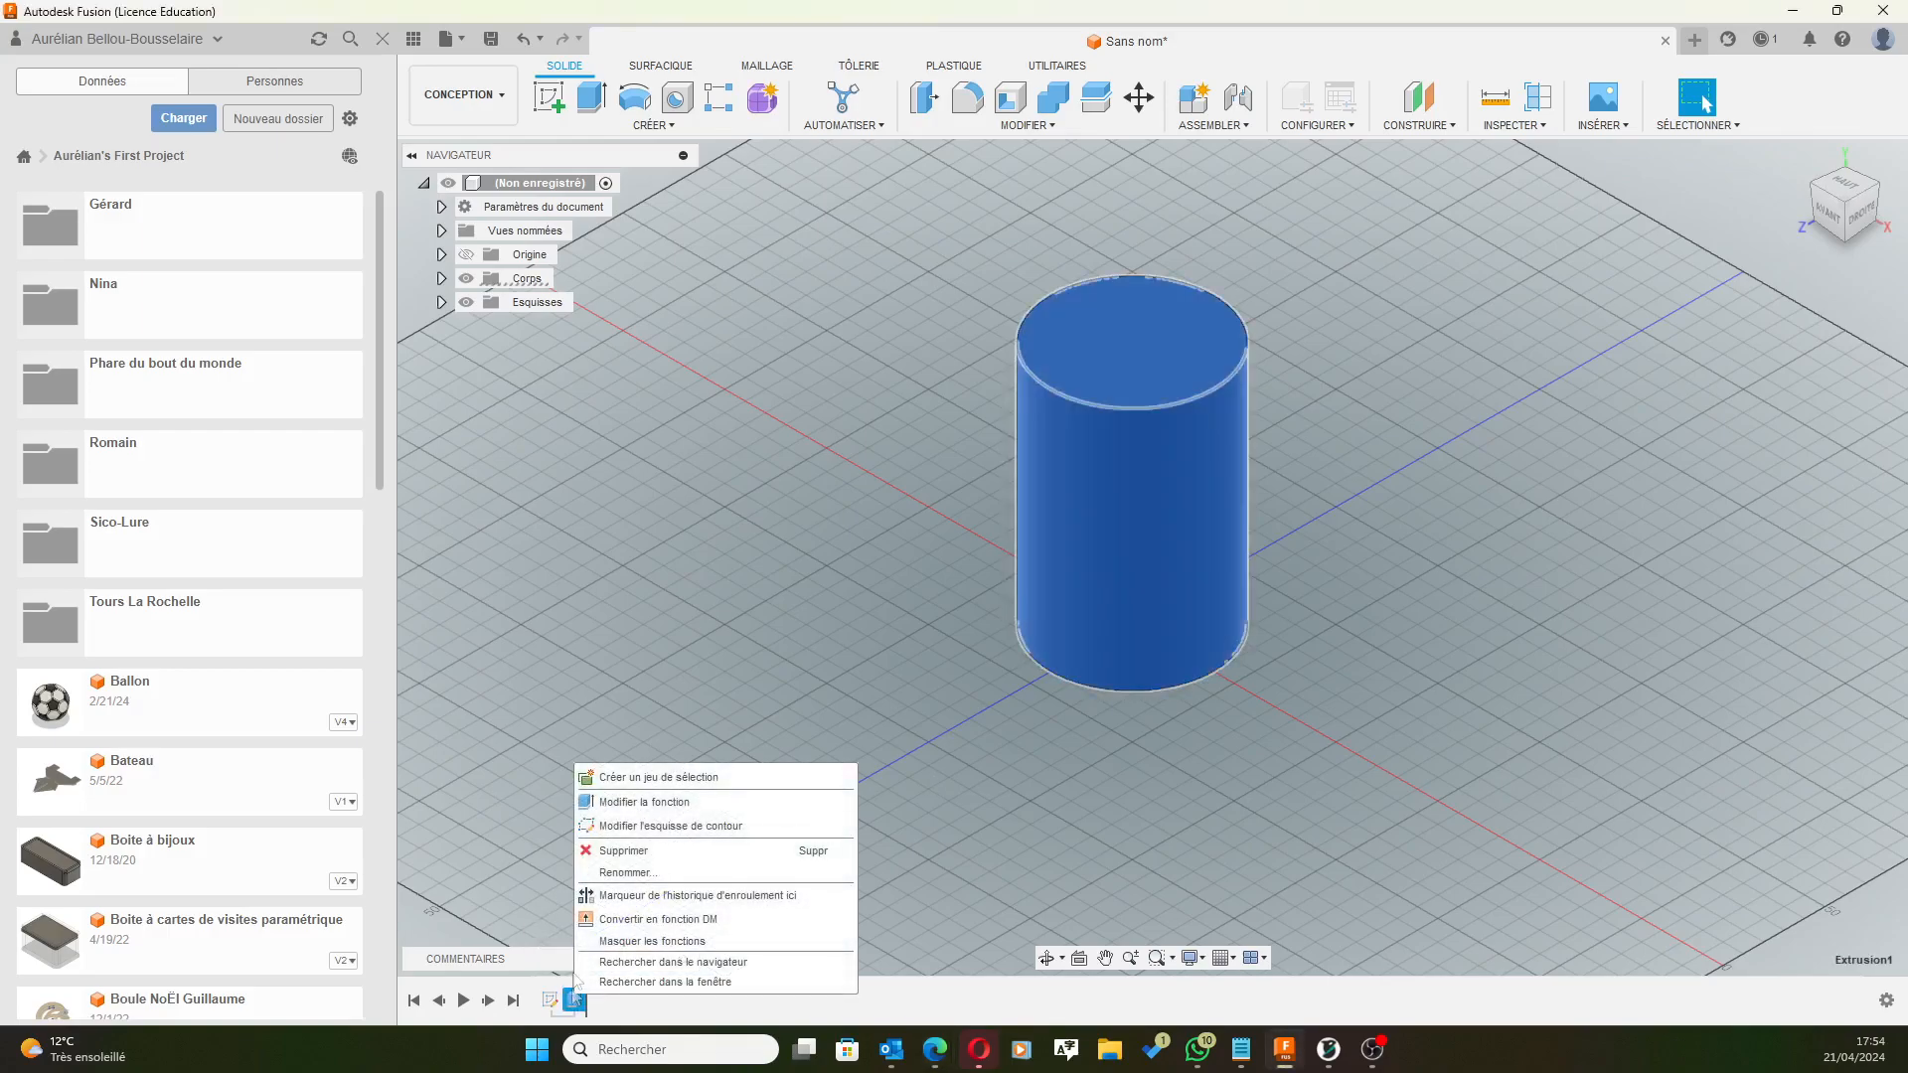
left_click(634, 801)
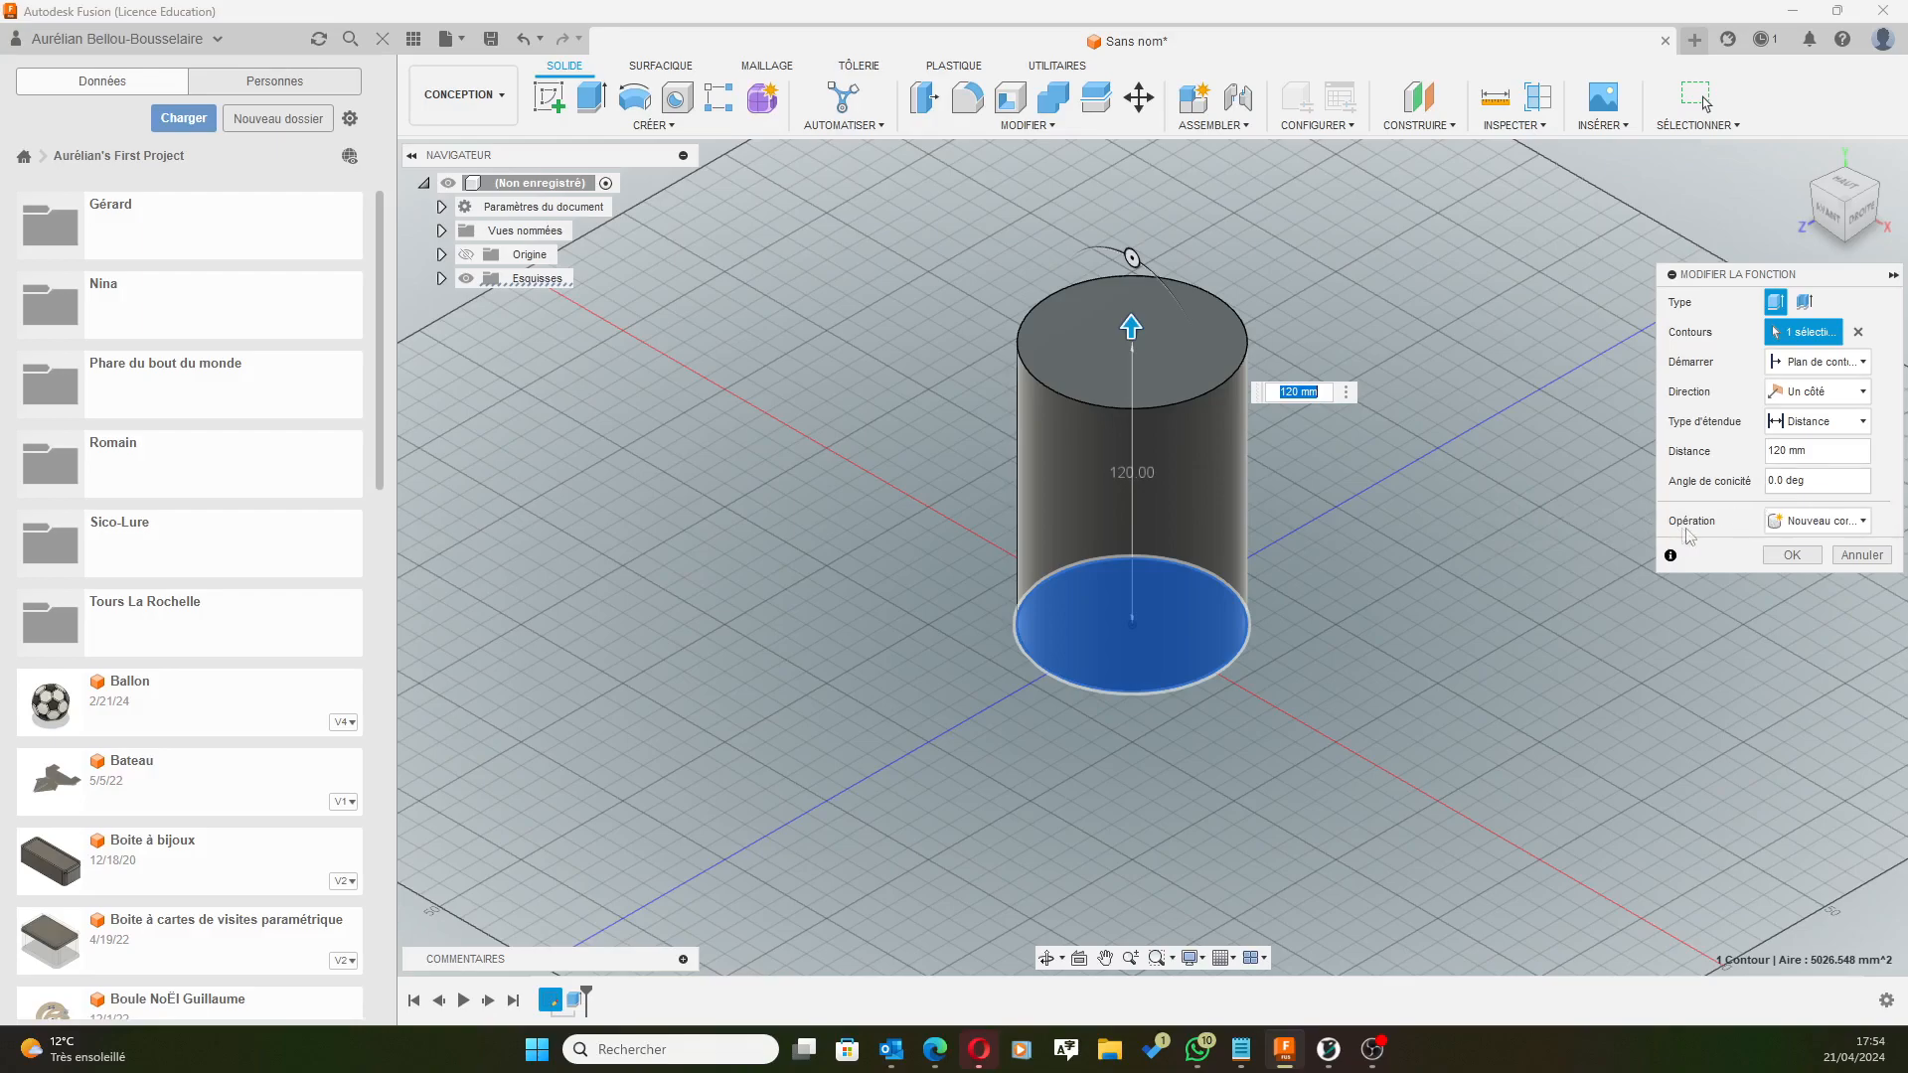
key("Tab")
type("5")
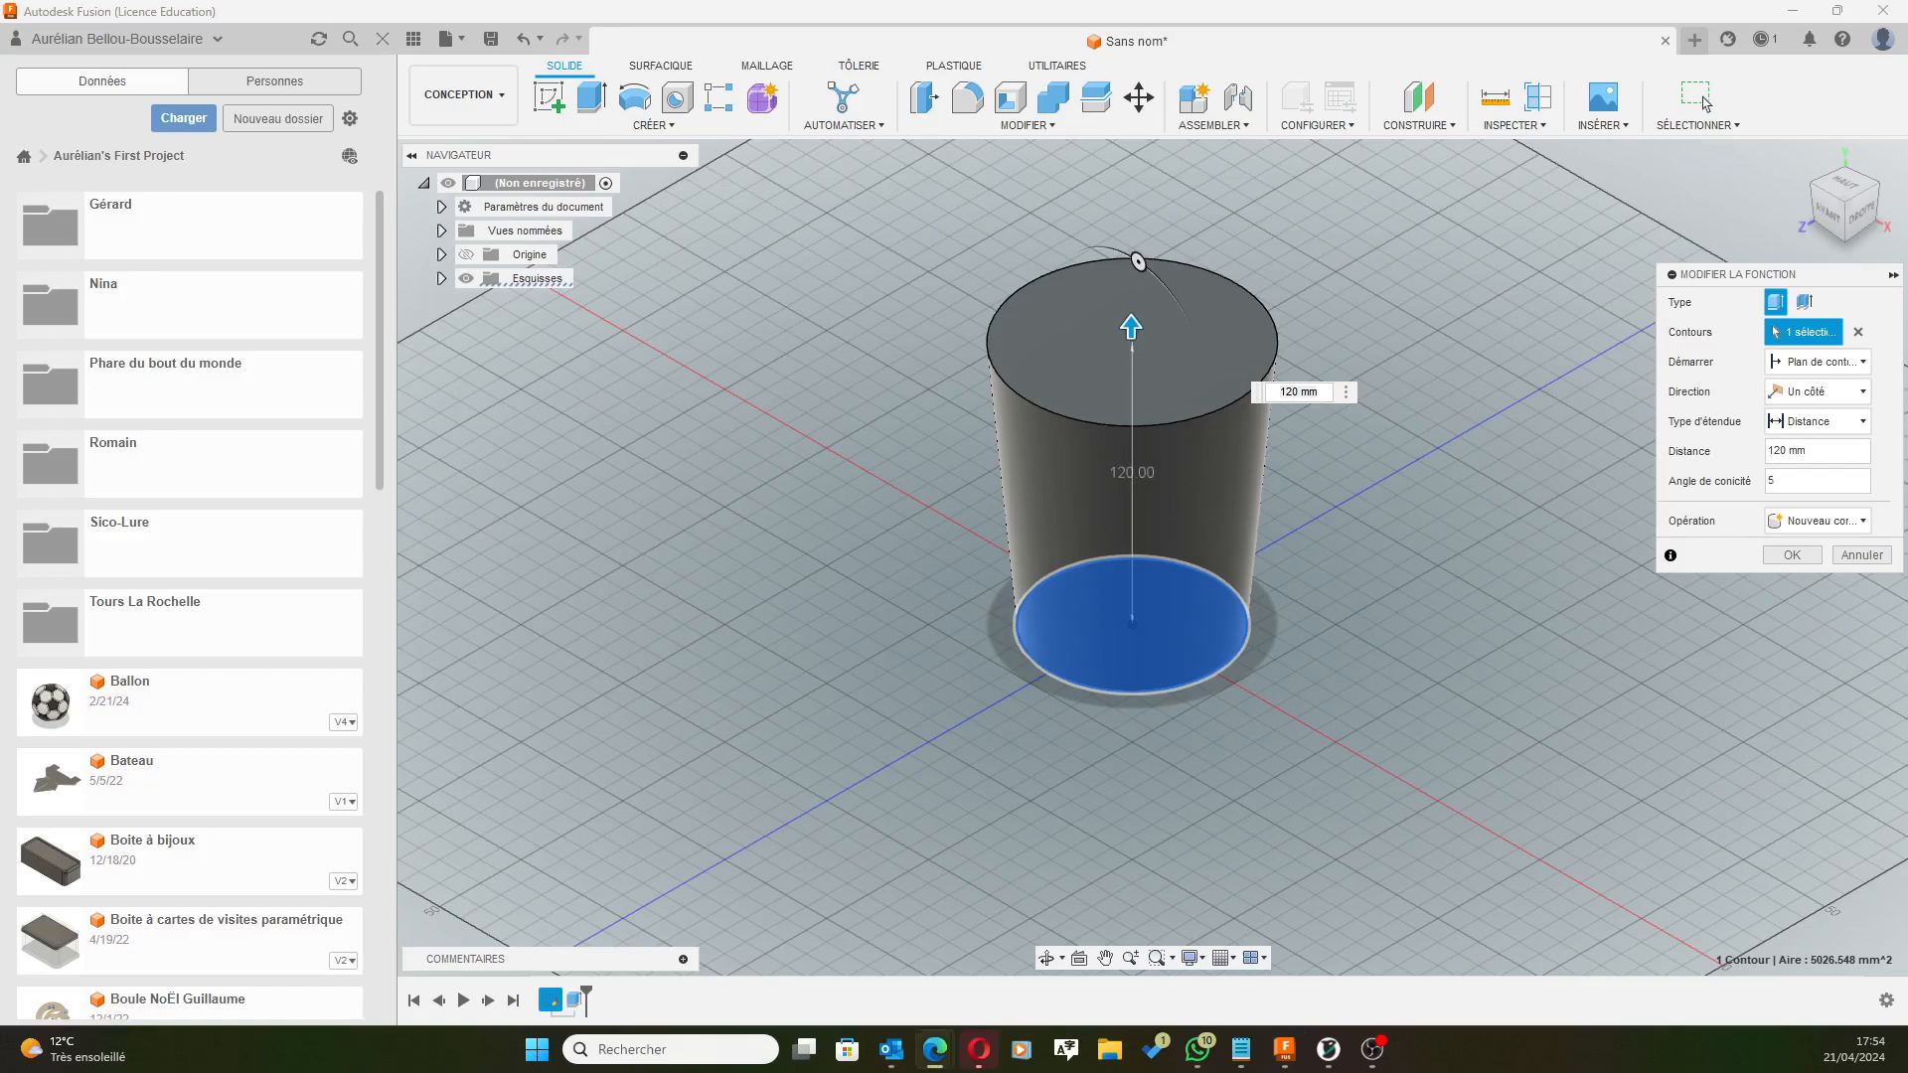
left_click(1792, 555)
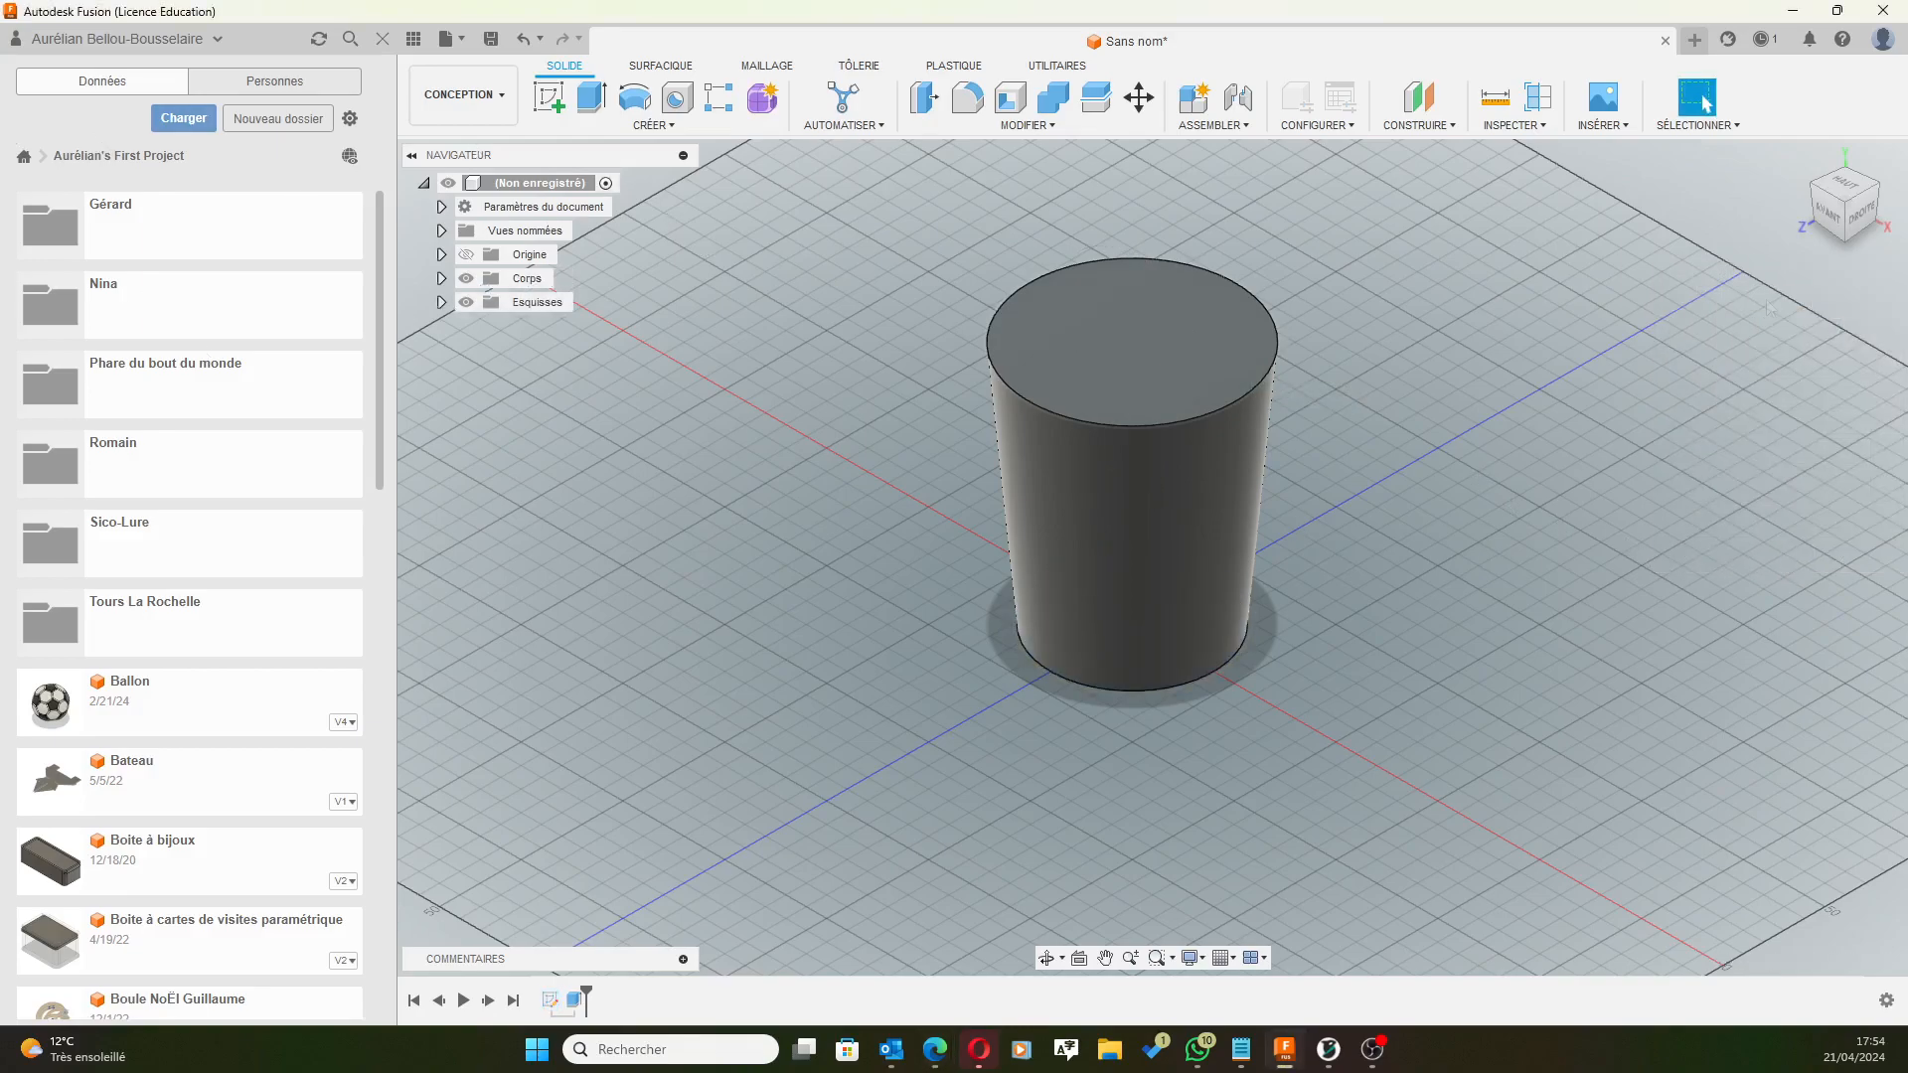
scroll(1121, 341, "down", 1)
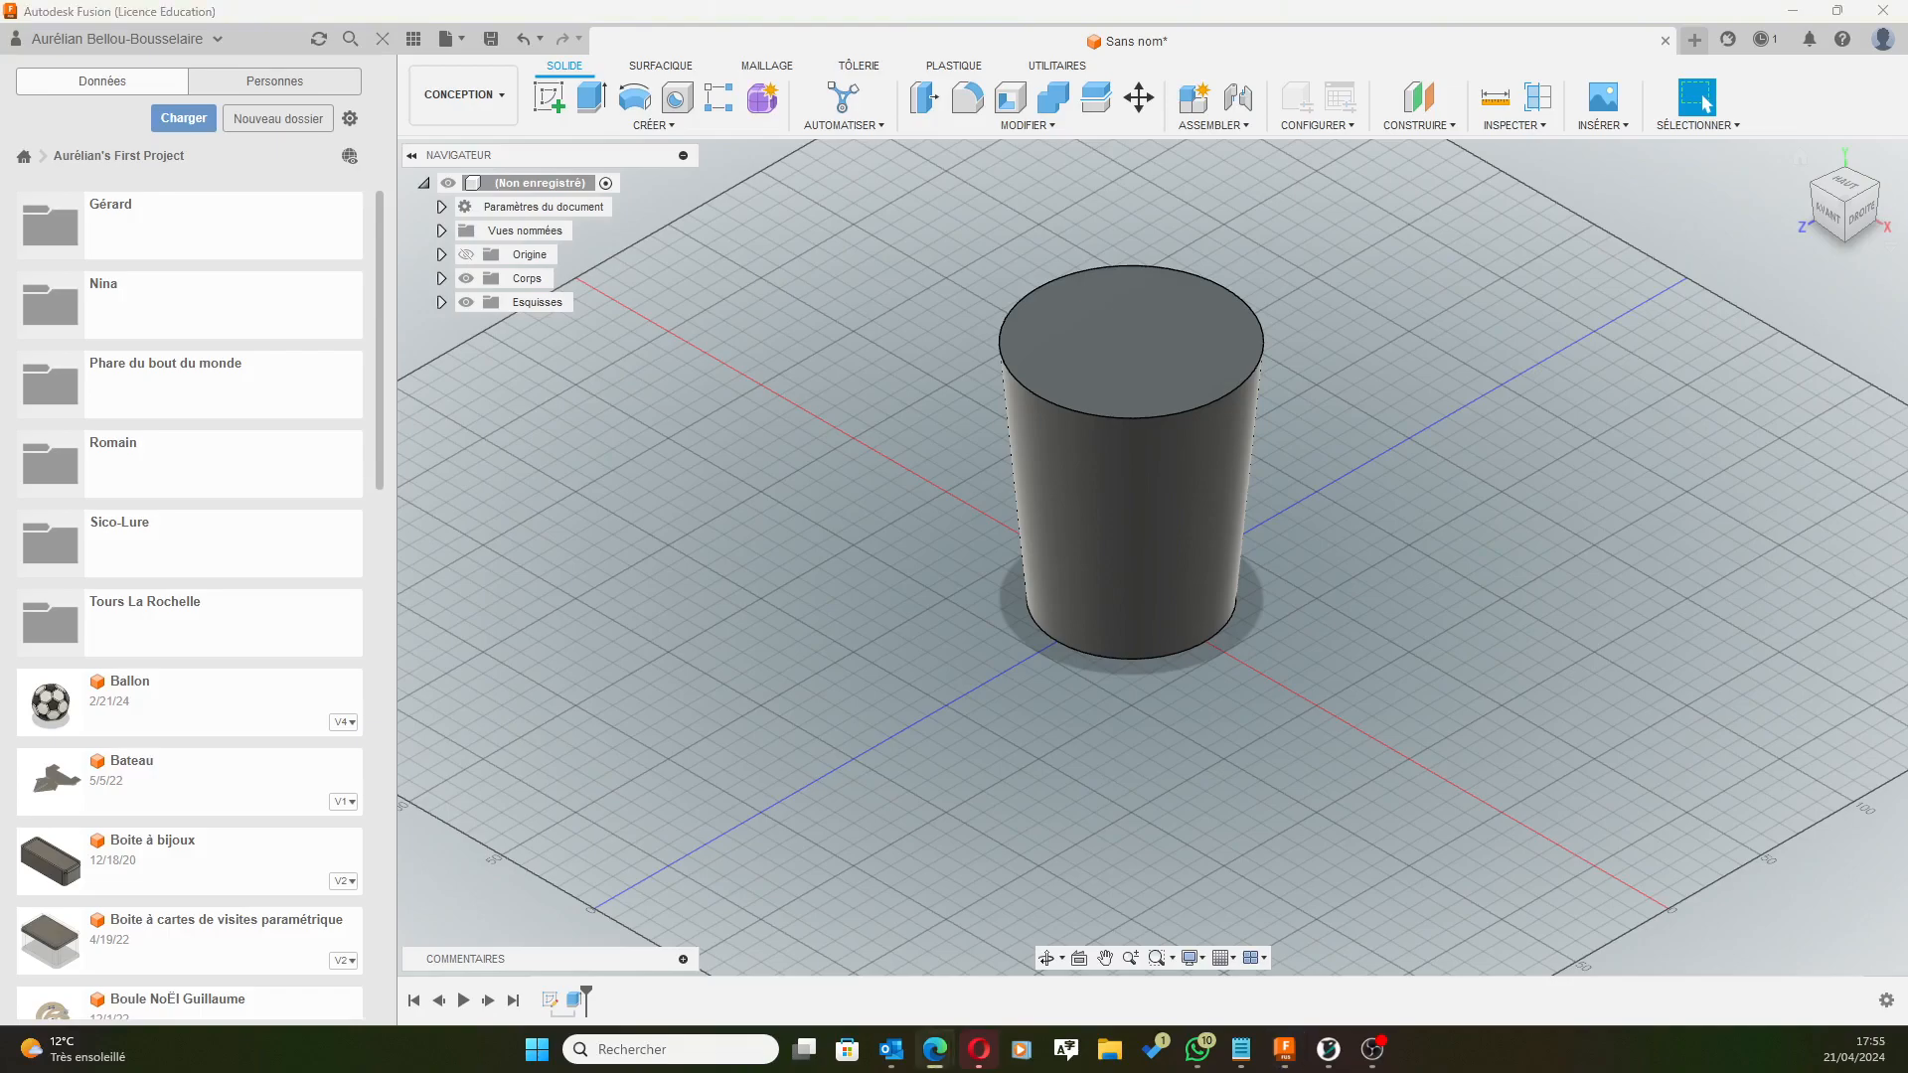
Create a tangent construction plane on the cylinder's side face, then bring the Edge reference image into view.
left_click(1418, 126)
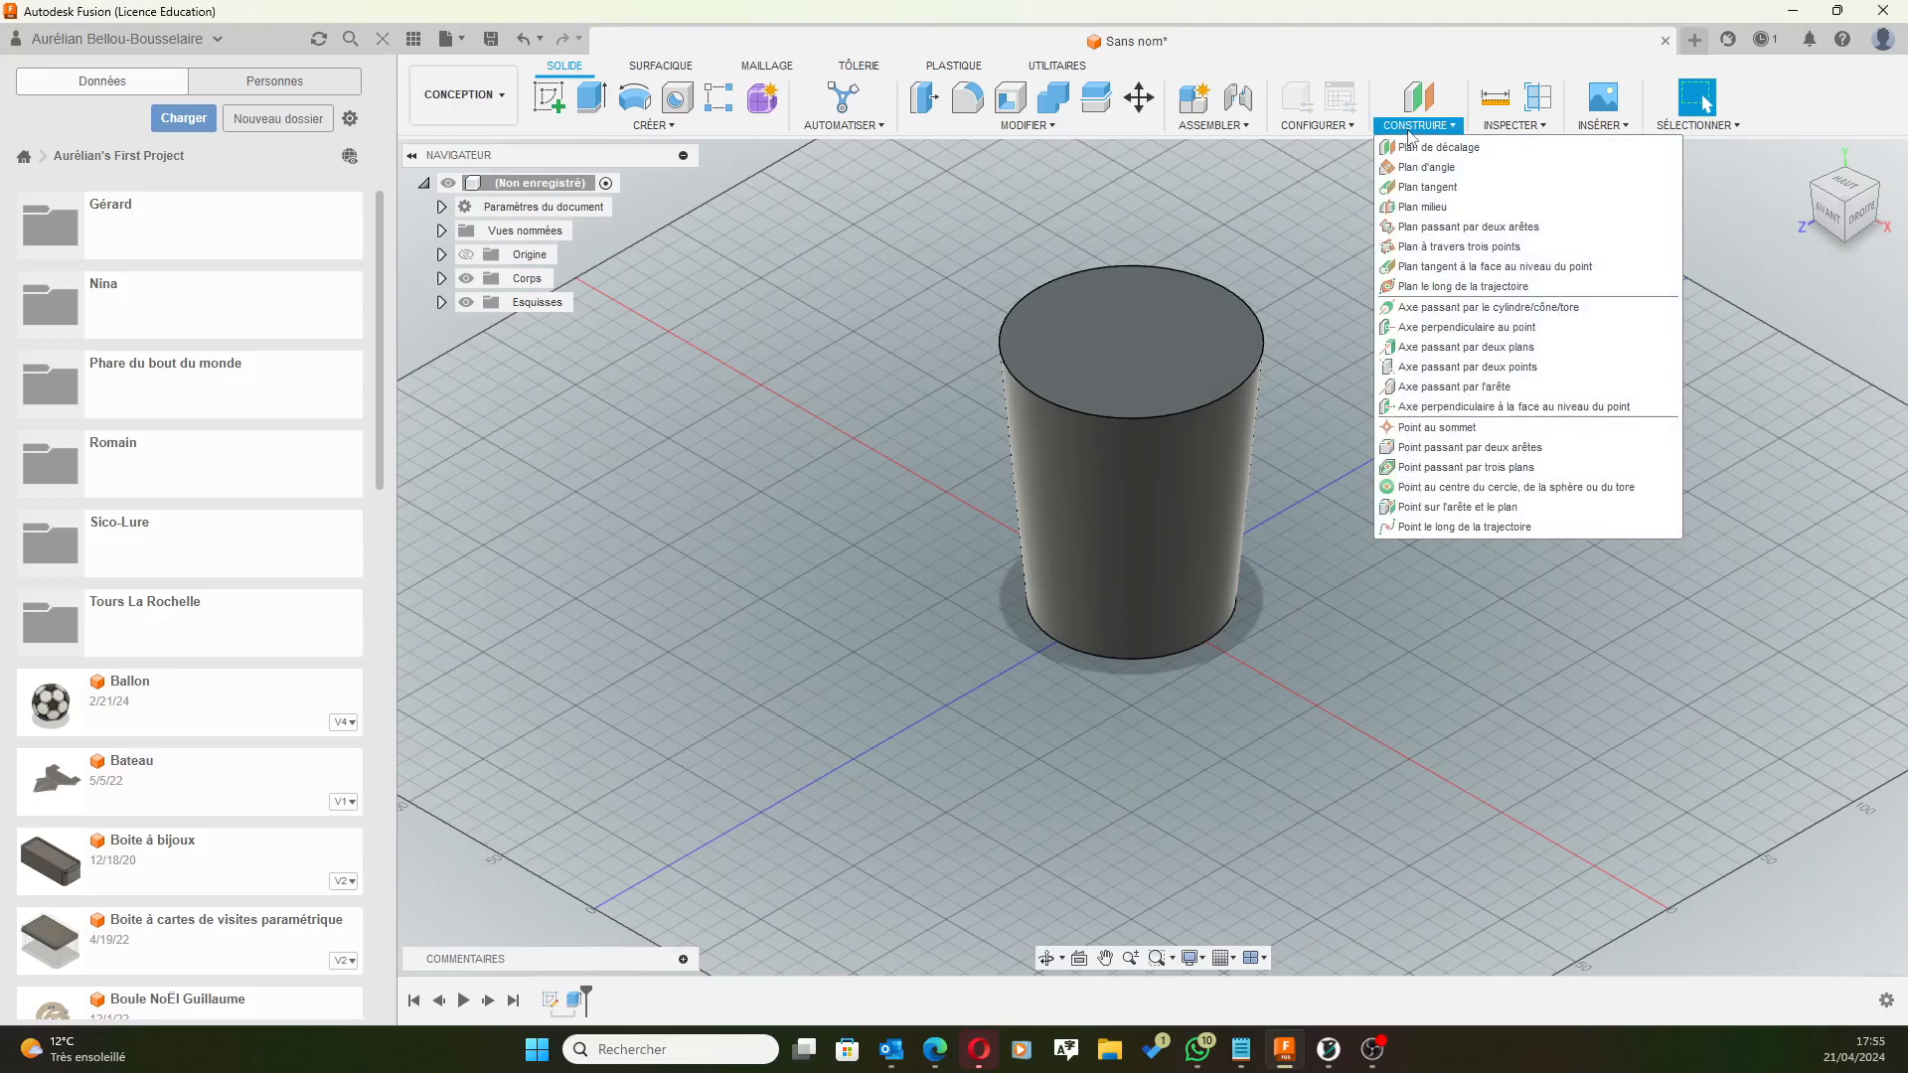
left_click(1438, 188)
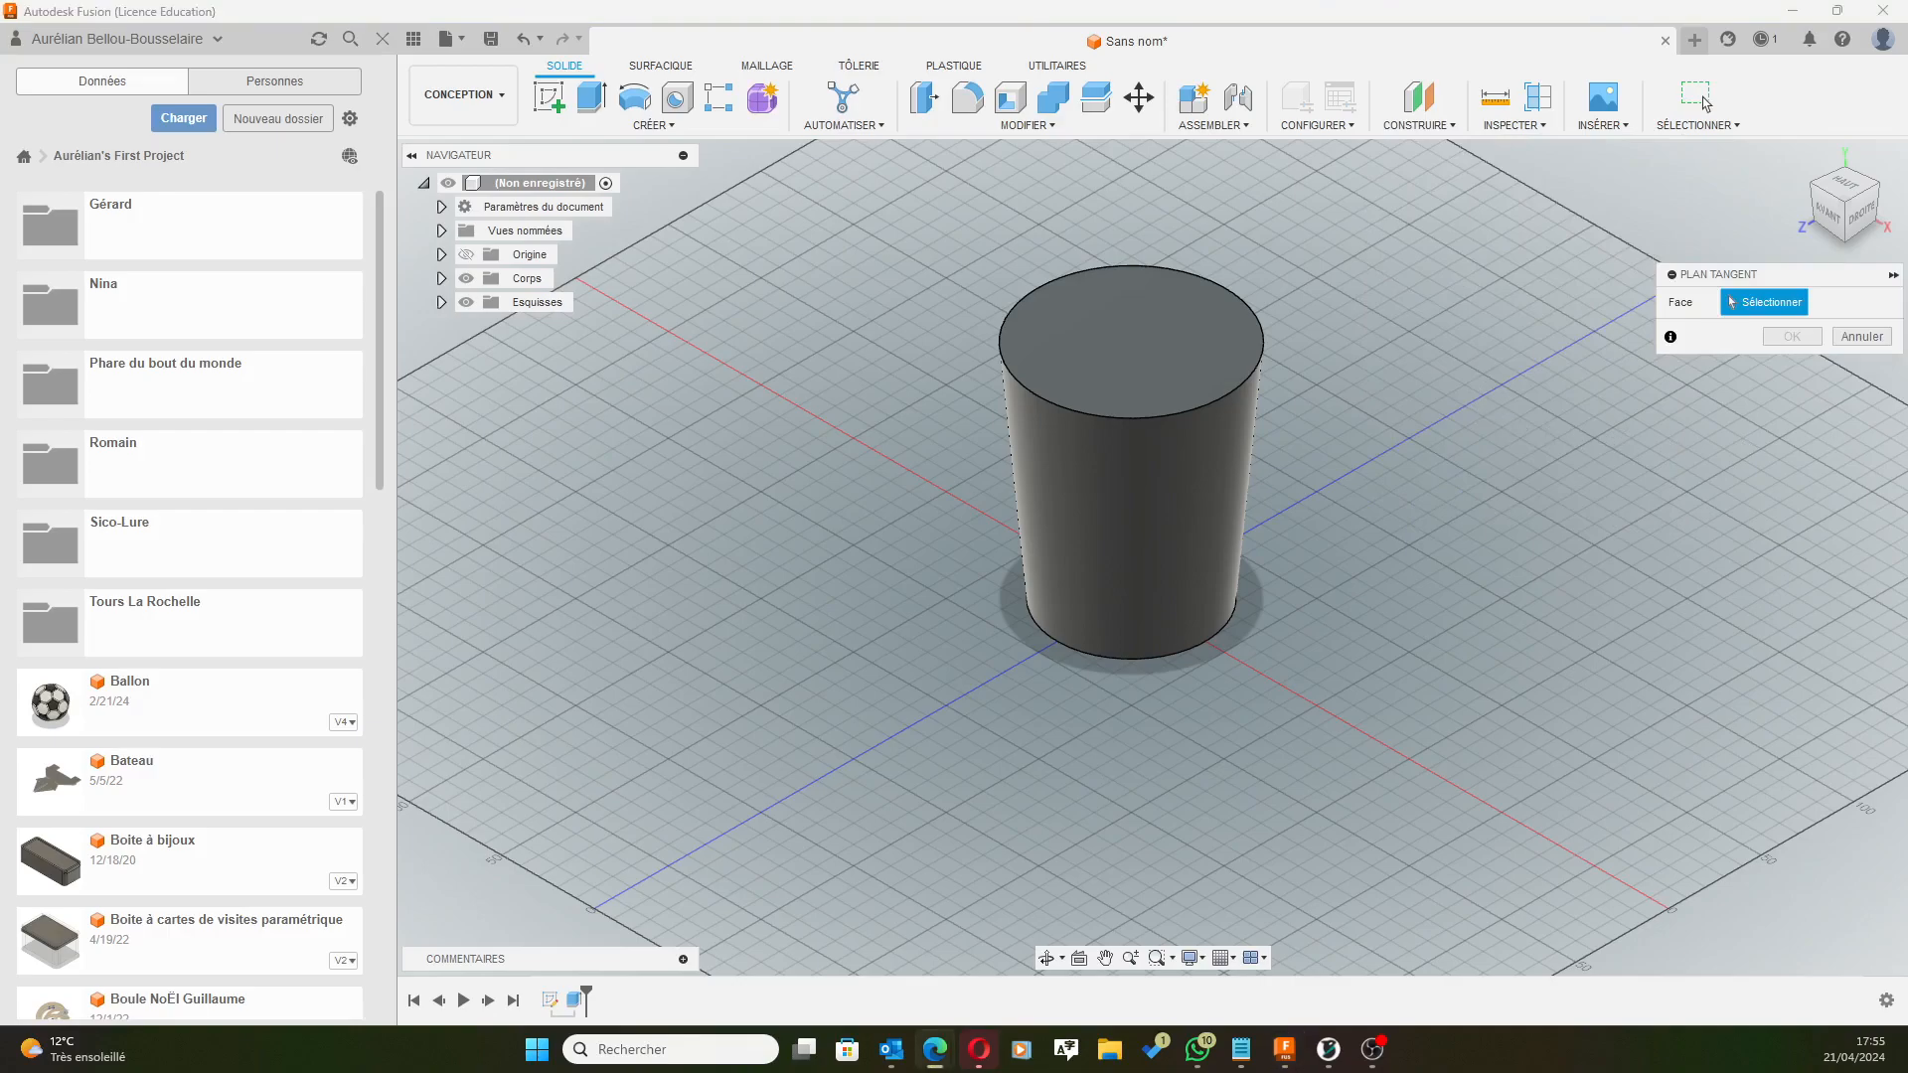
left_click(1179, 493)
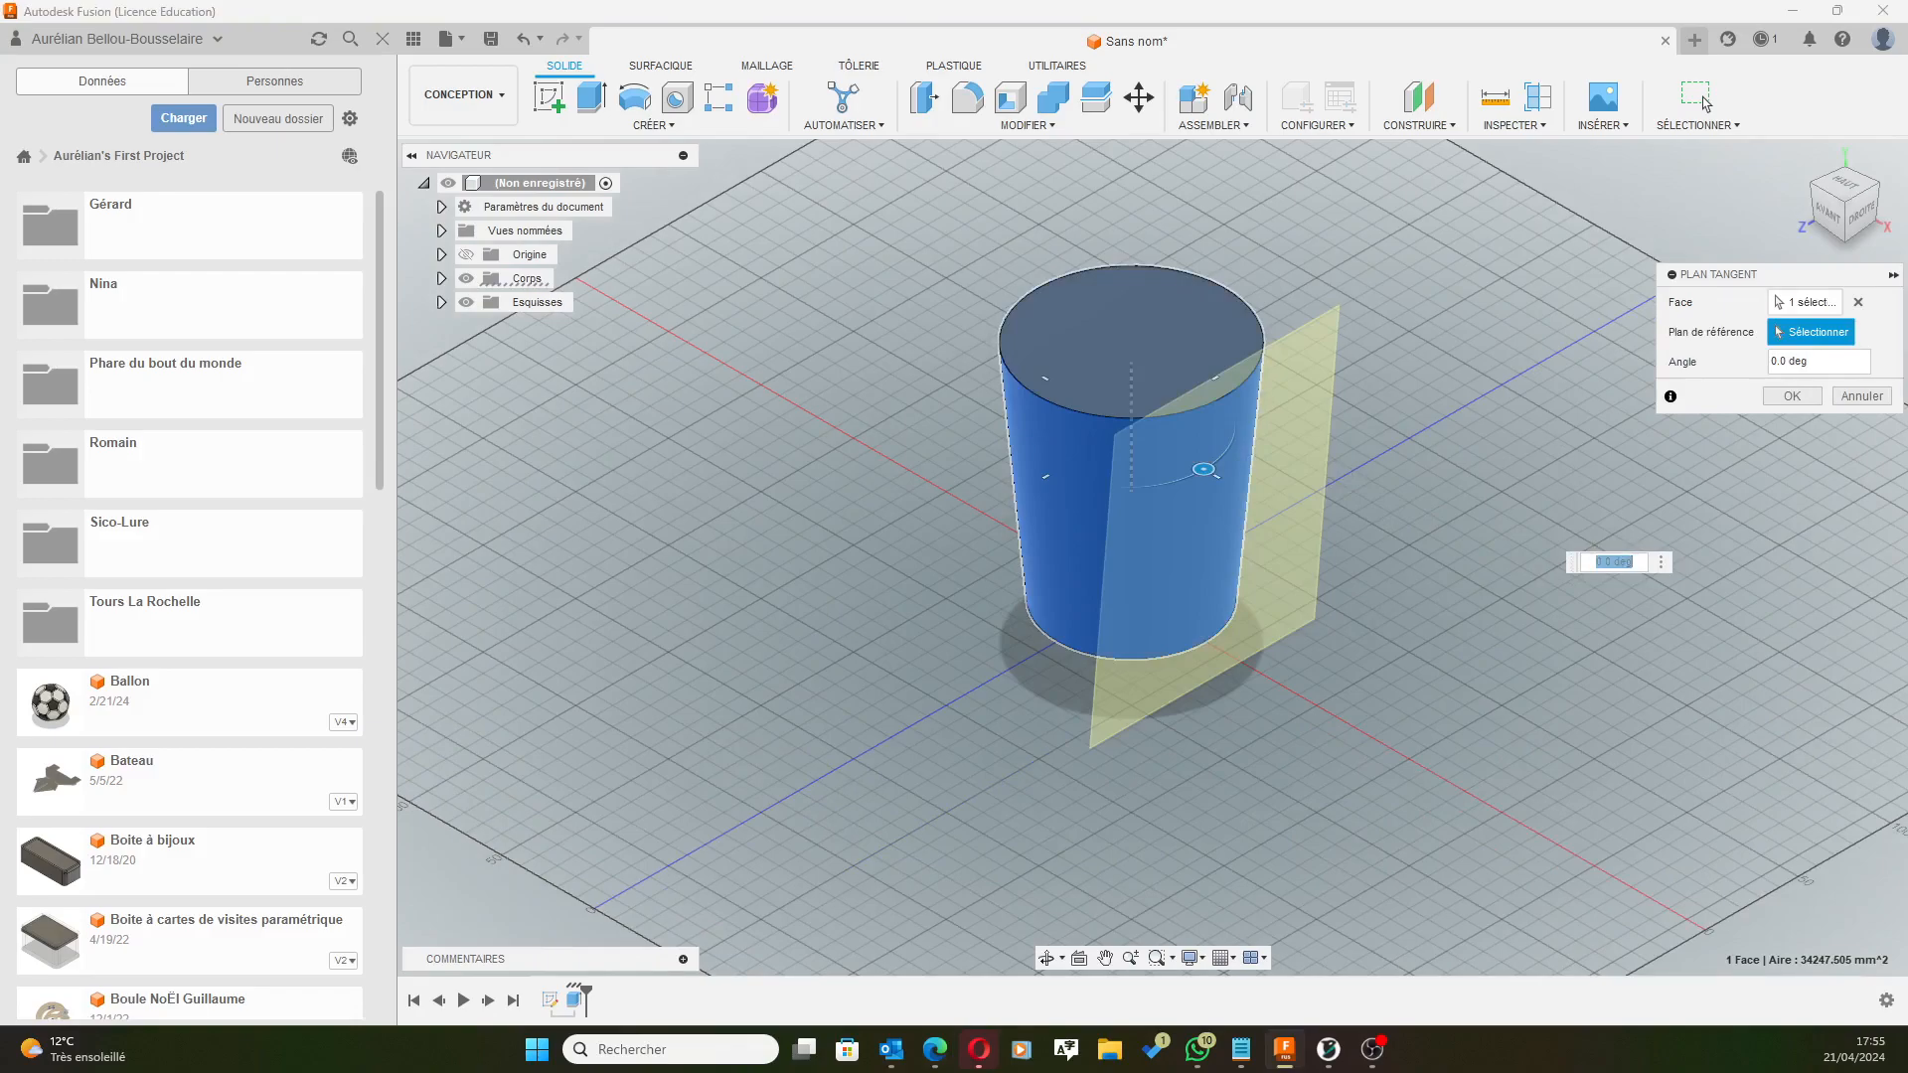
left_click(1788, 398)
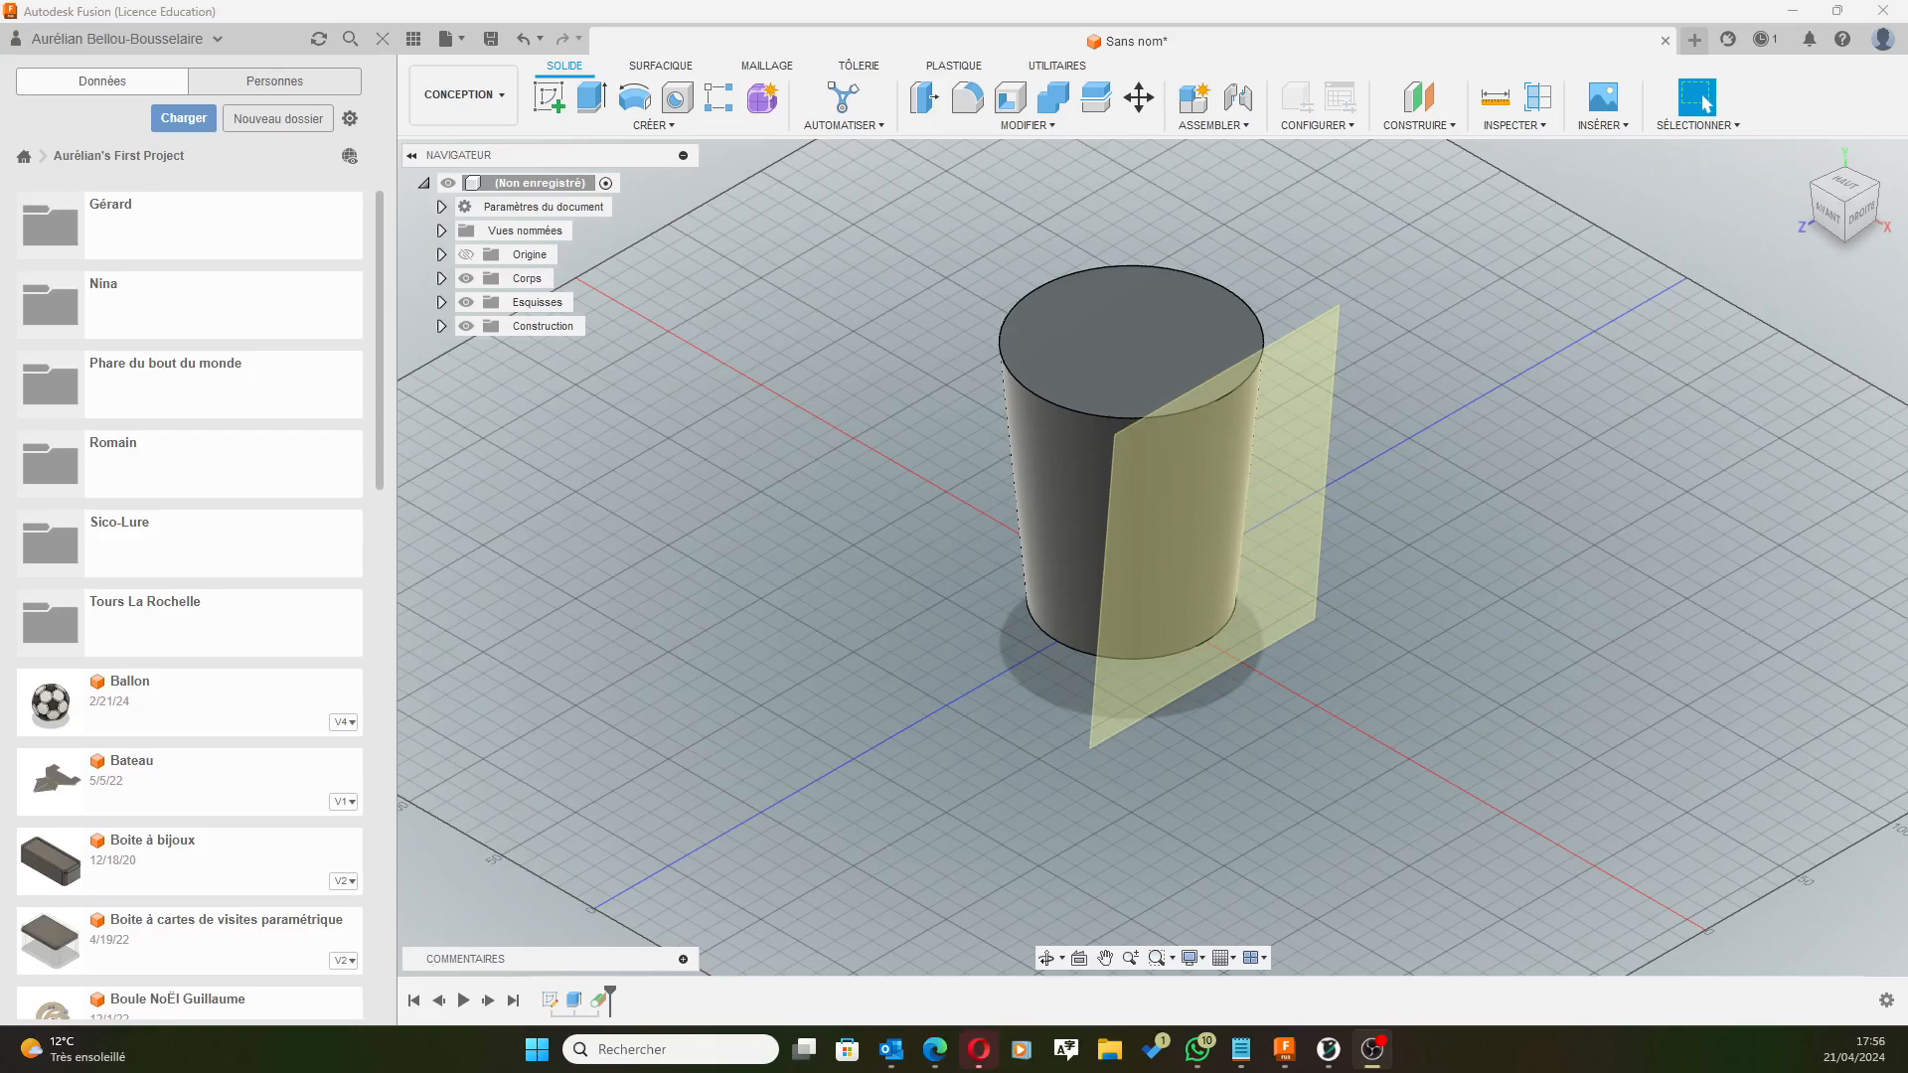
left_click_drag(1907, 45, 1495, 37)
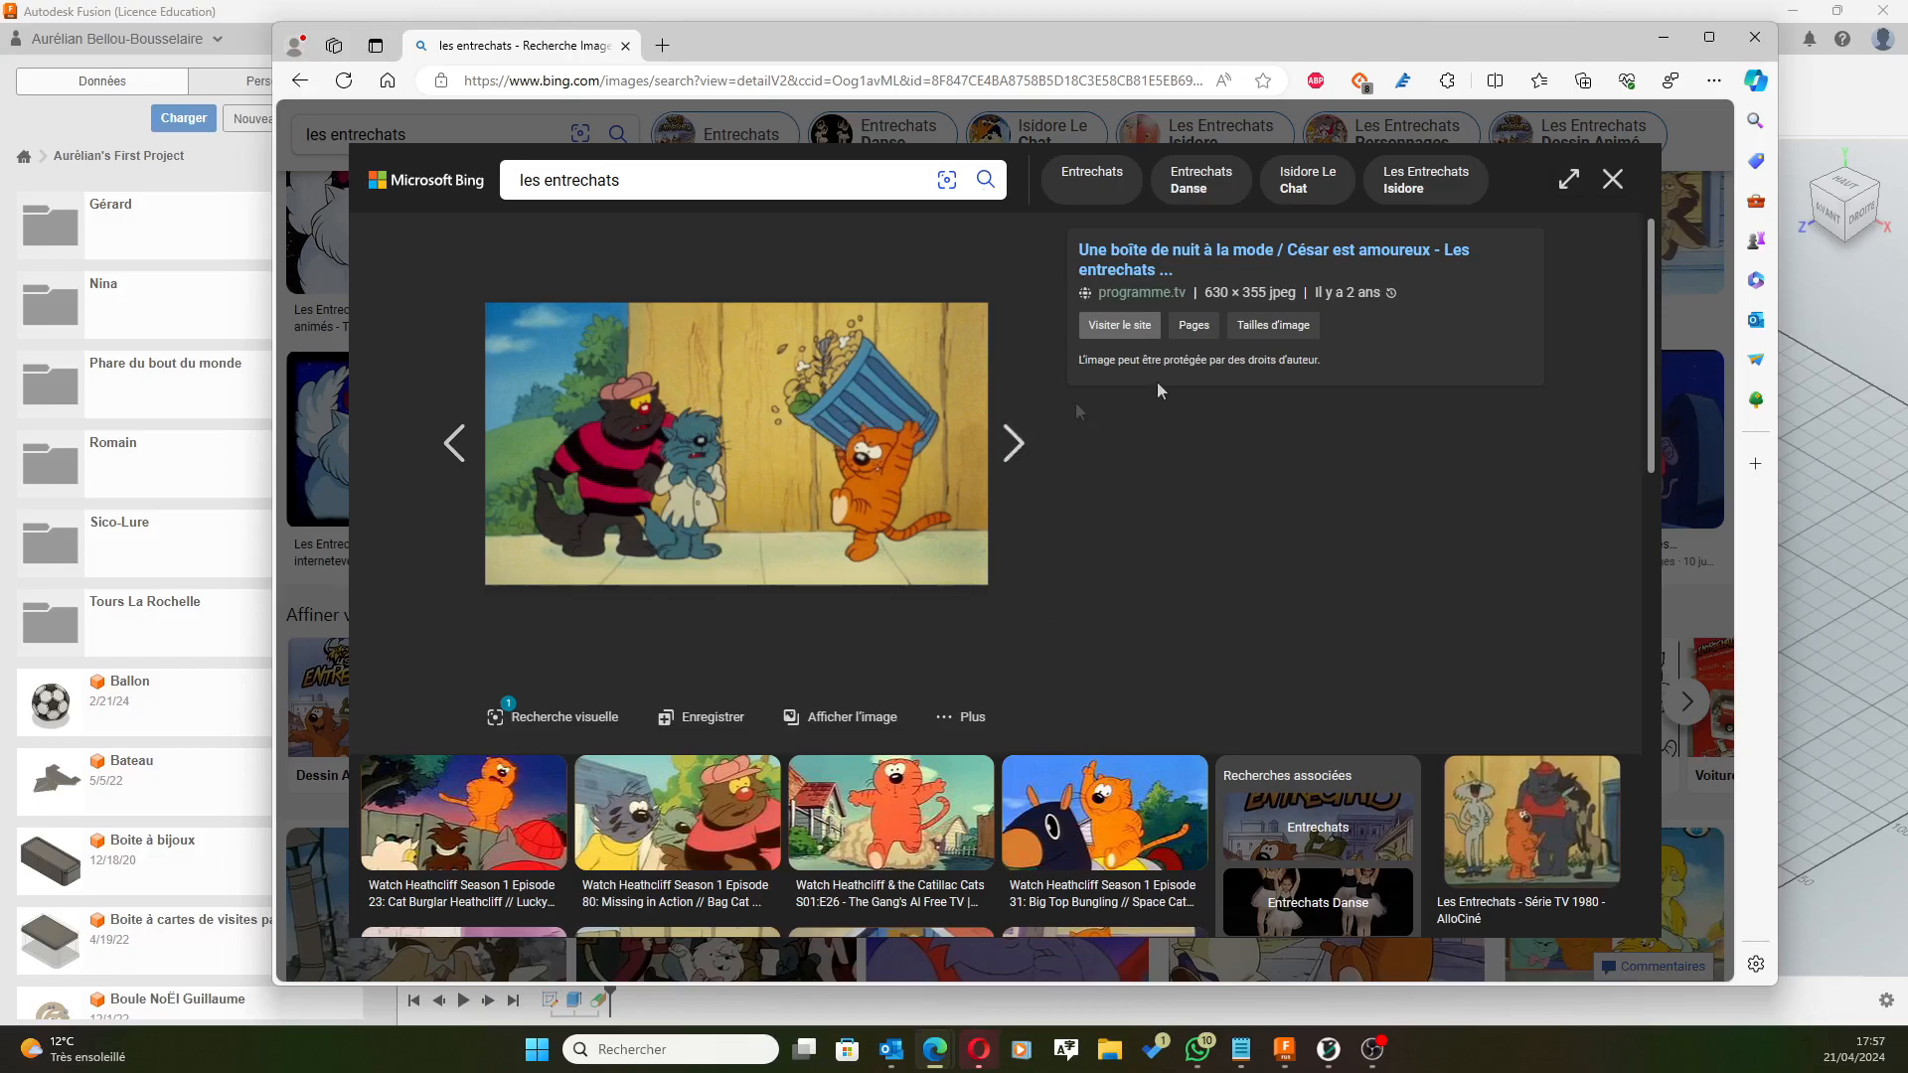
Drag the Edge window off the right edge of the screen to reveal Fusion.
left_click_drag(1549, 38, 1907, 29)
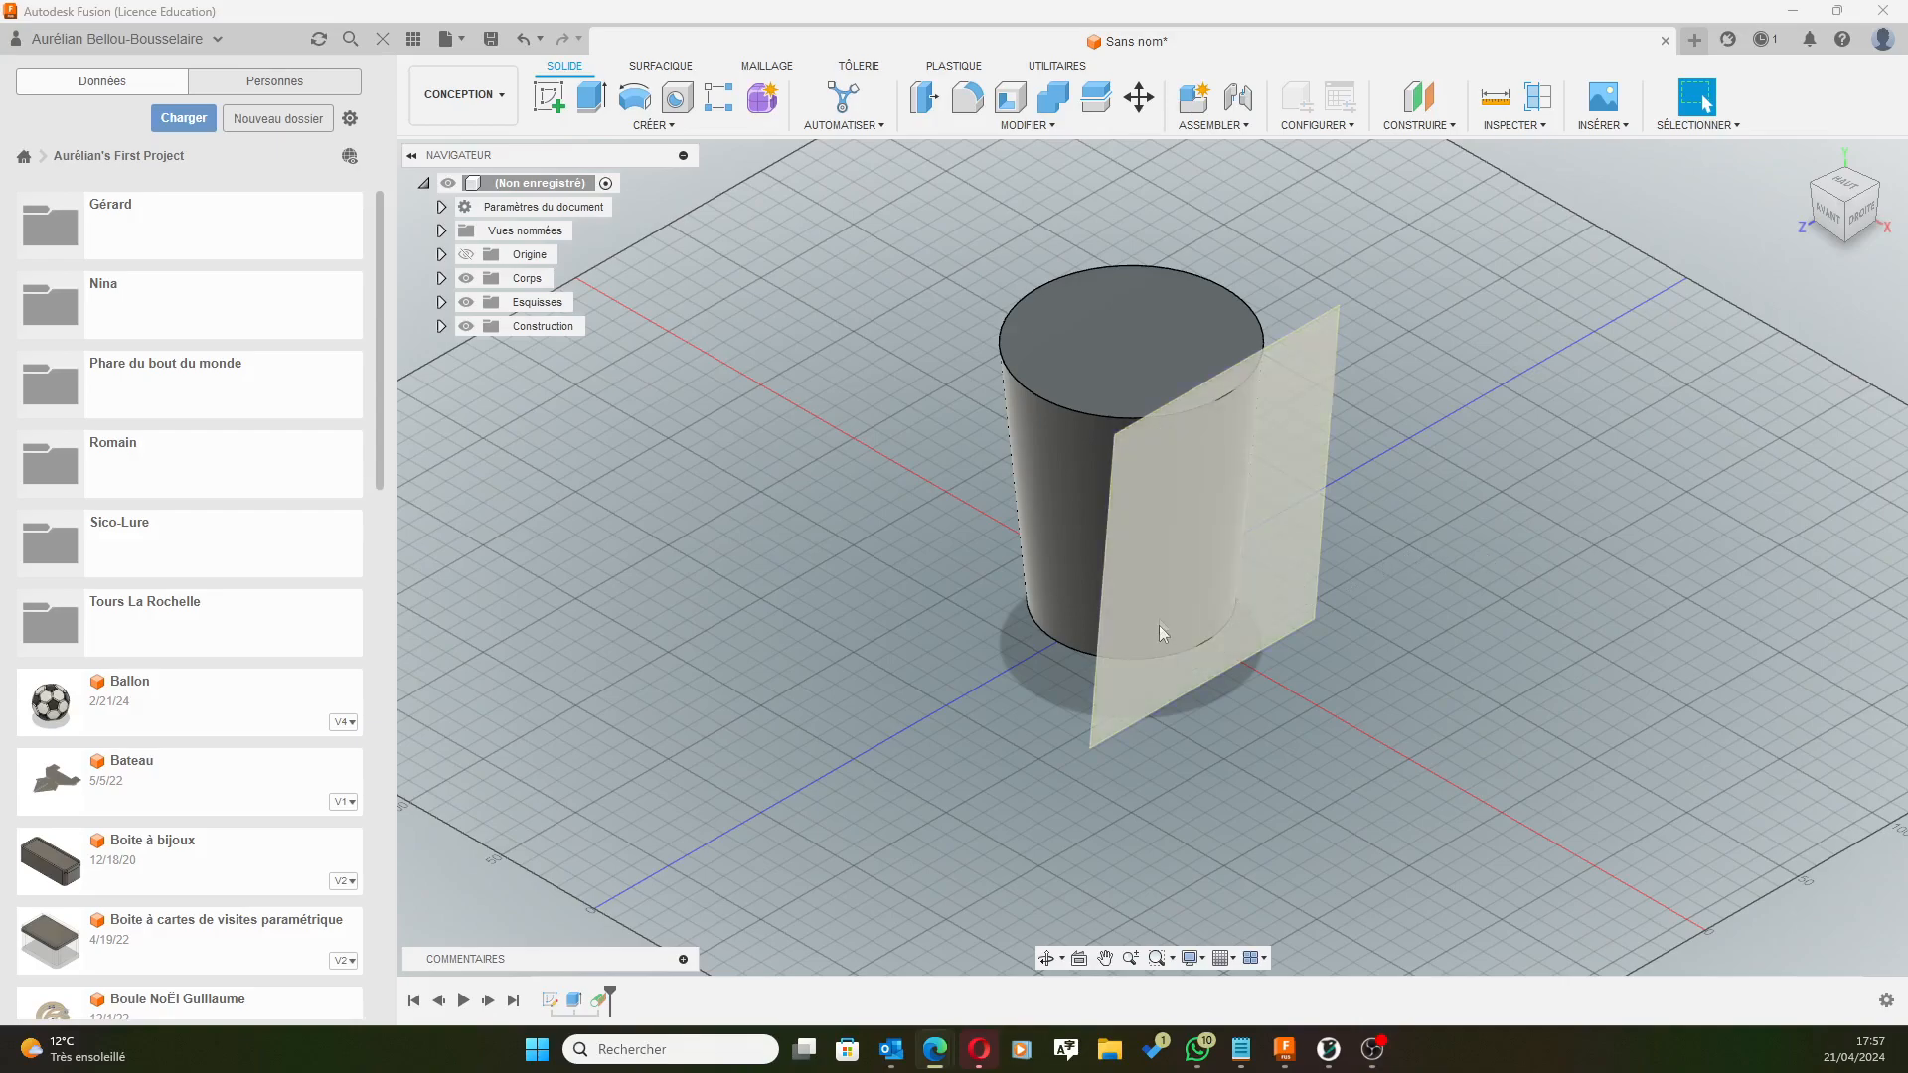
Start a new sketch on the tangent construction plane Plan1.
left_click(1141, 648)
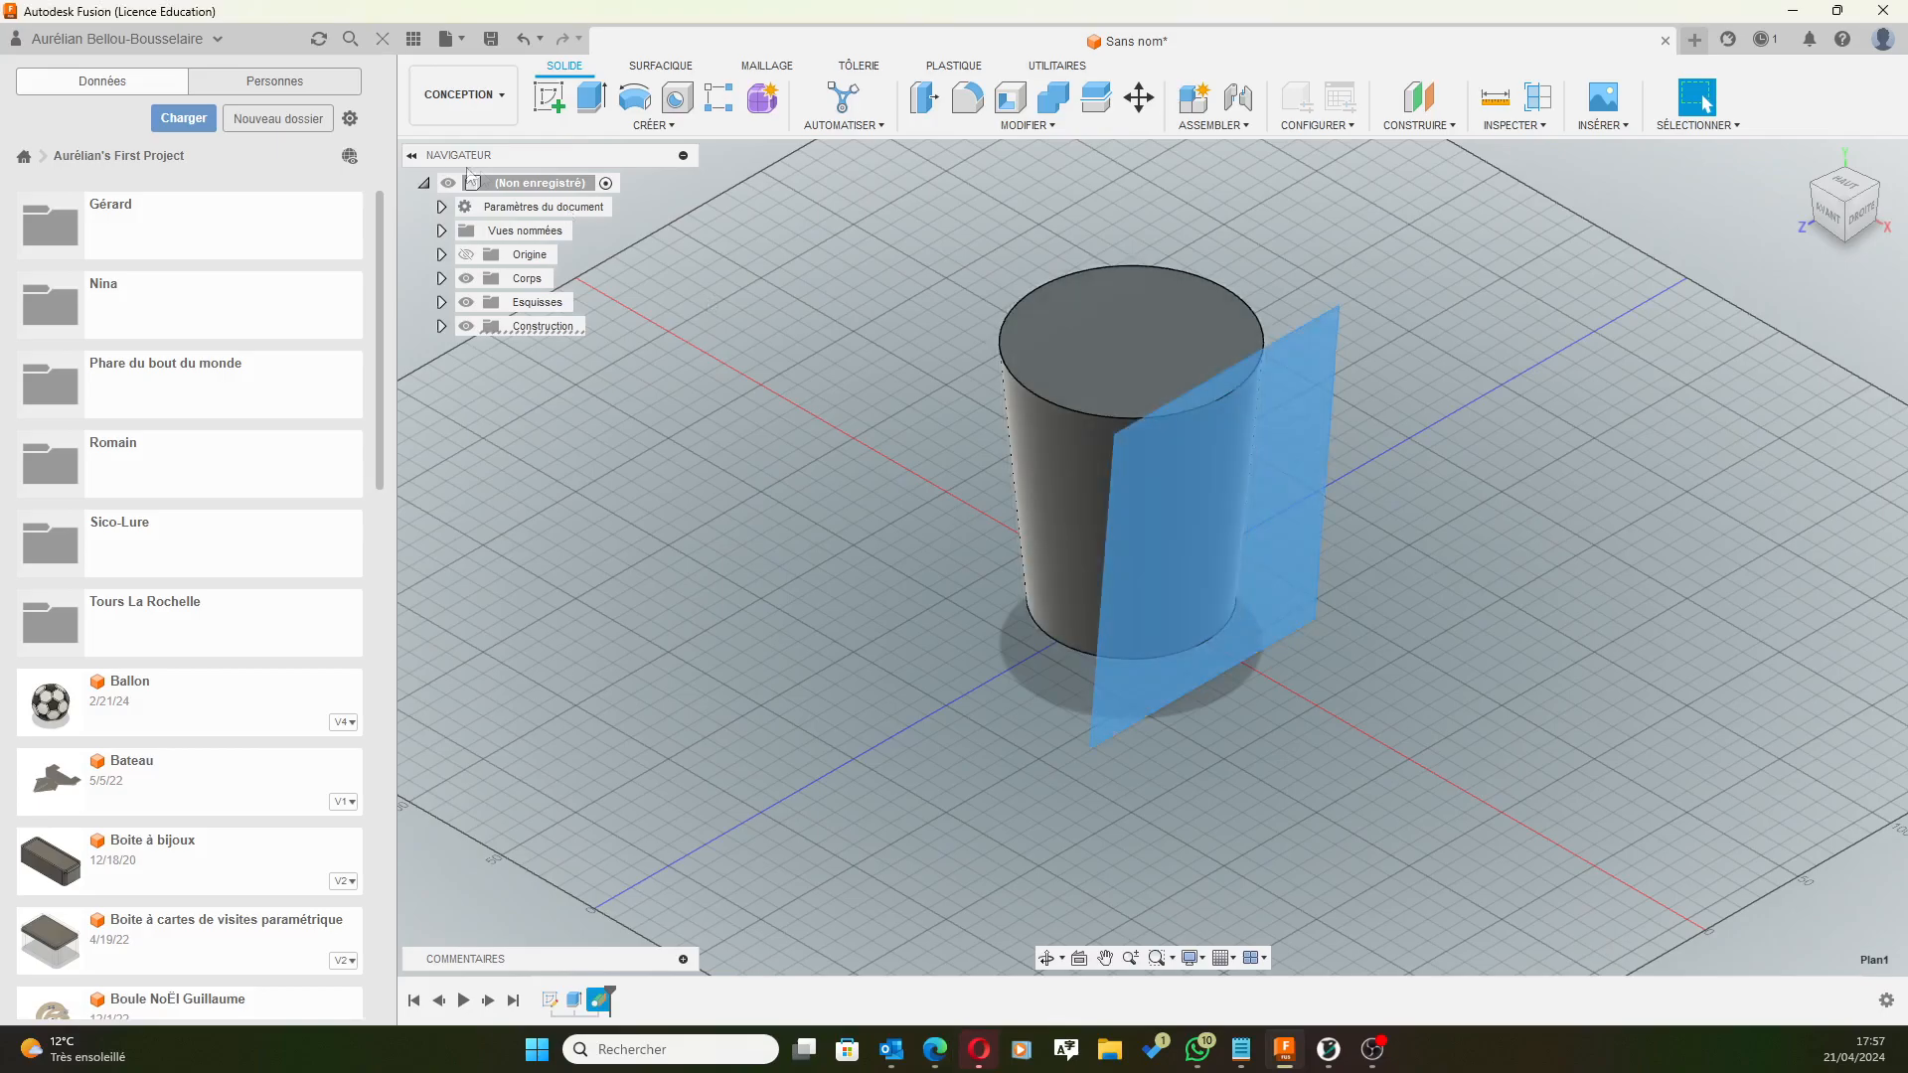
left_click(535, 104)
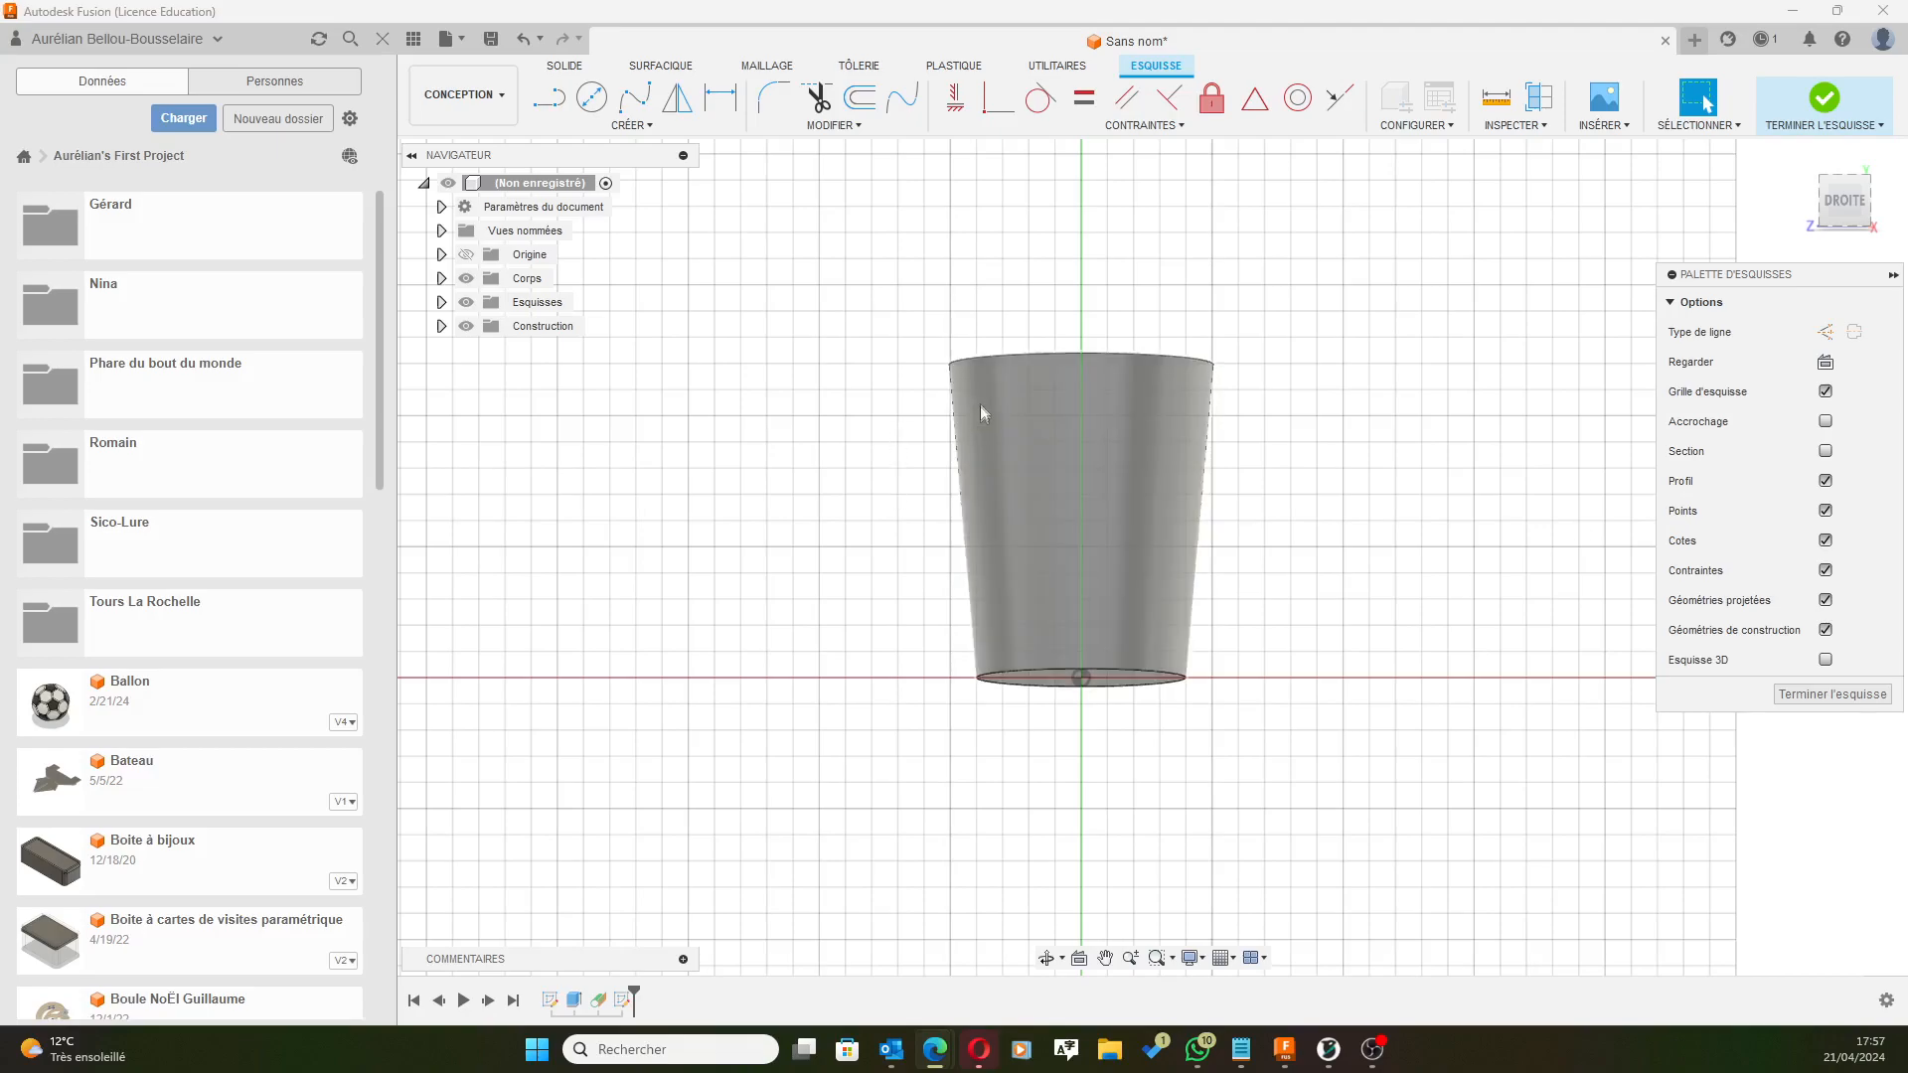
Draw a vertical centre-to-centre slot from near the can's top down to its base.
left_click(639, 124)
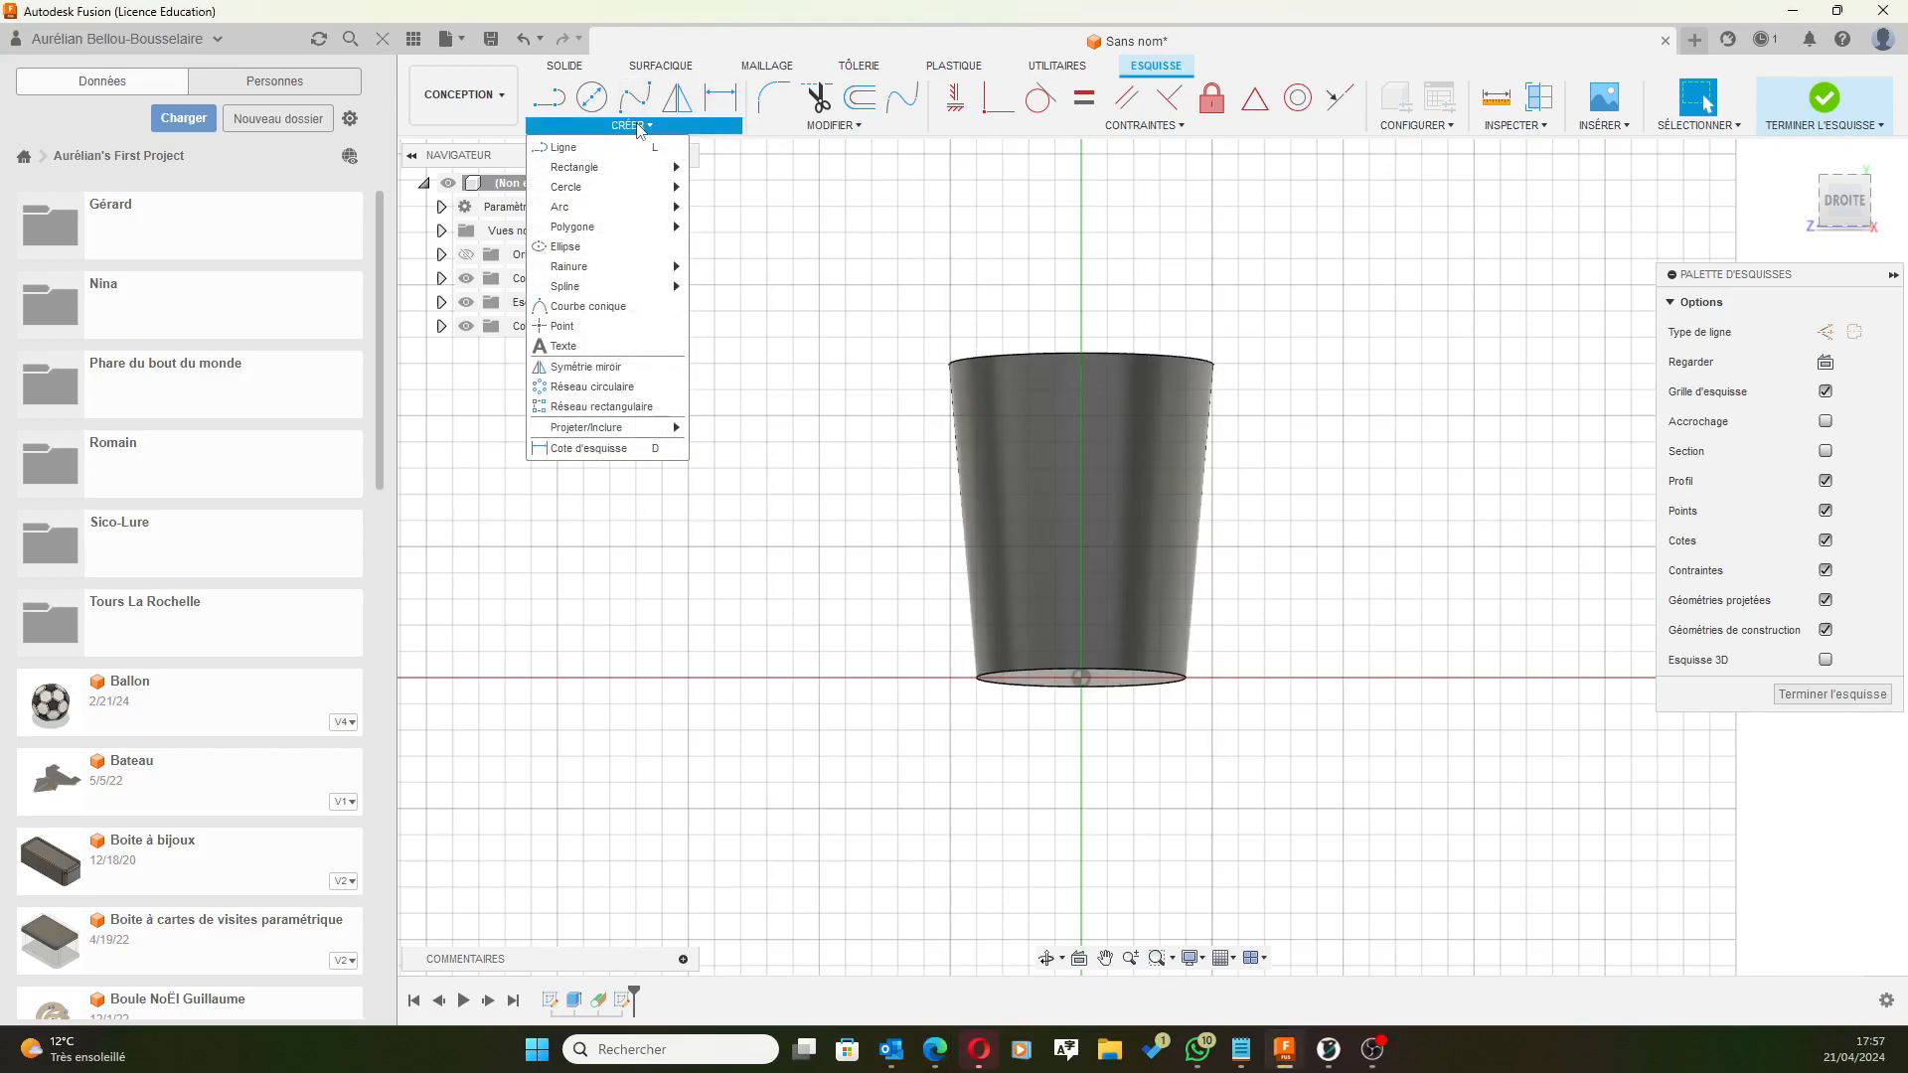
mouse_move(660, 269)
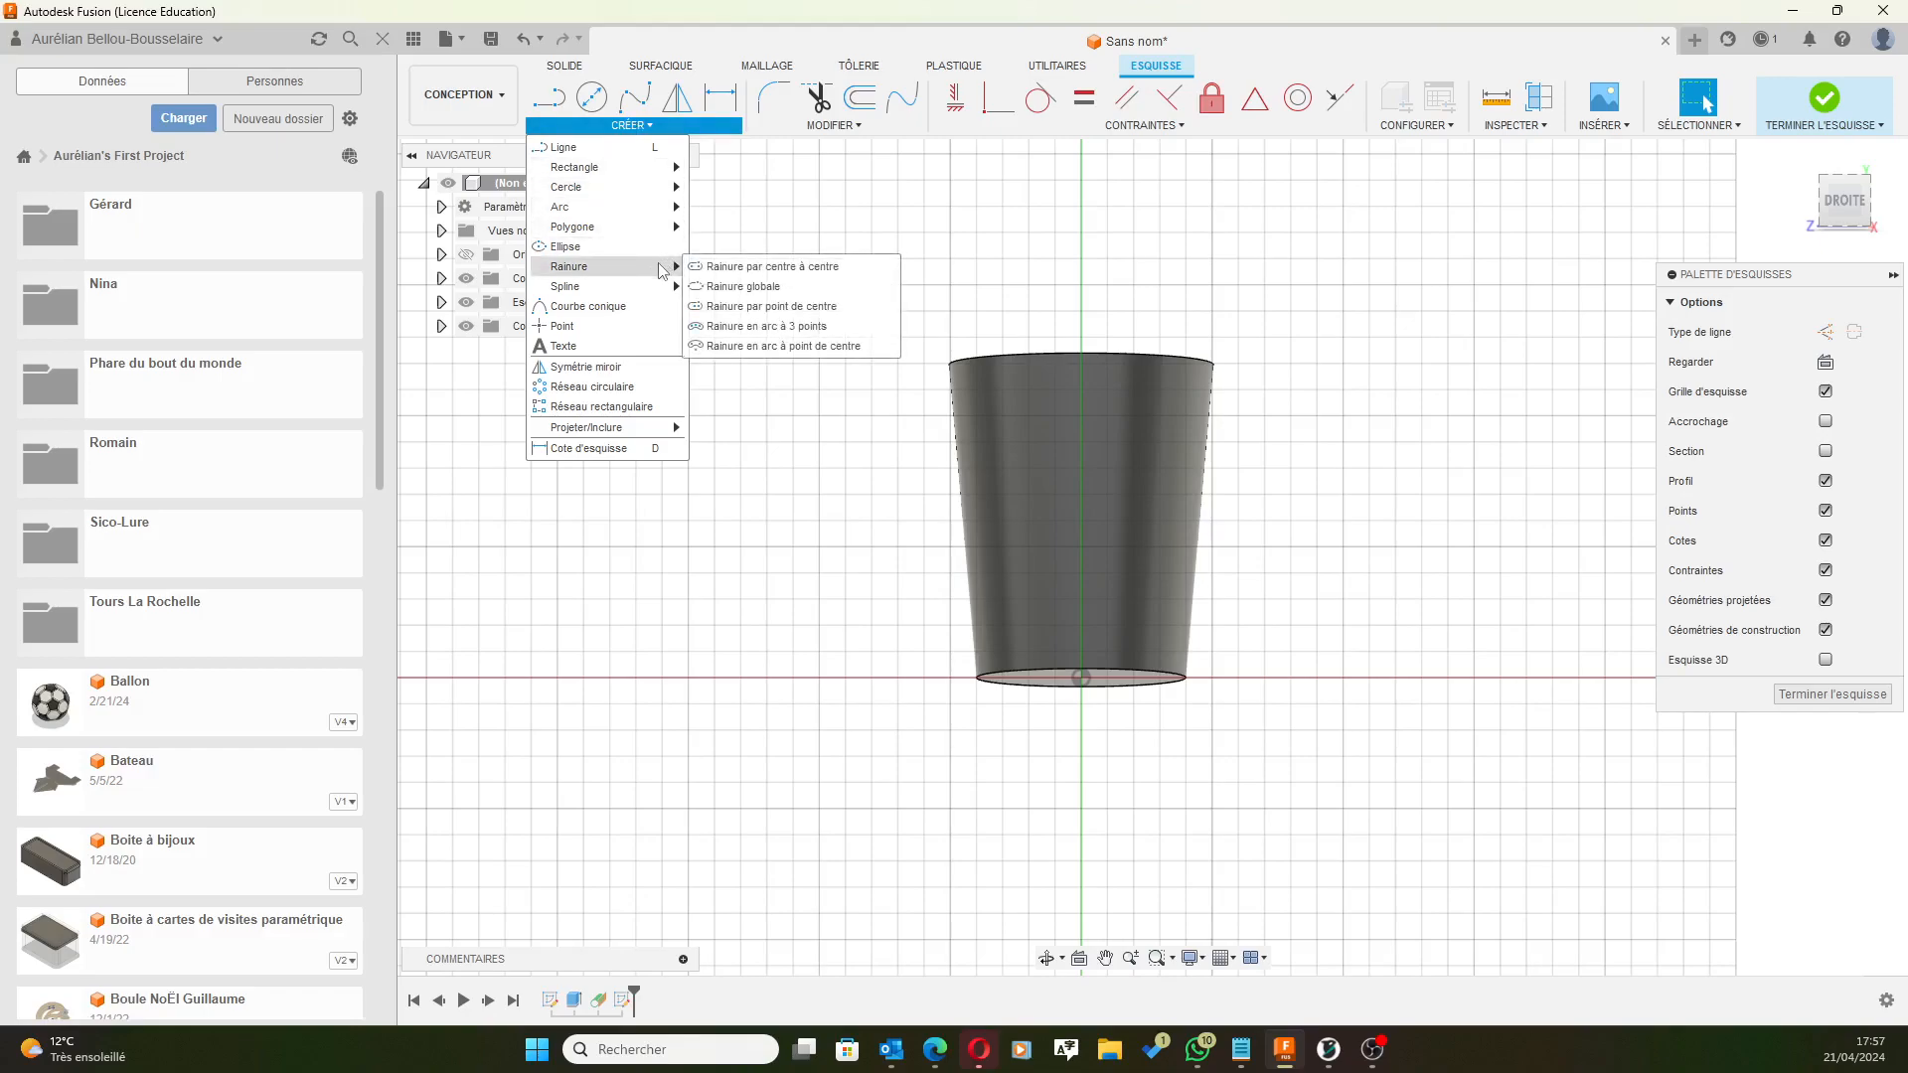
left_click(735, 270)
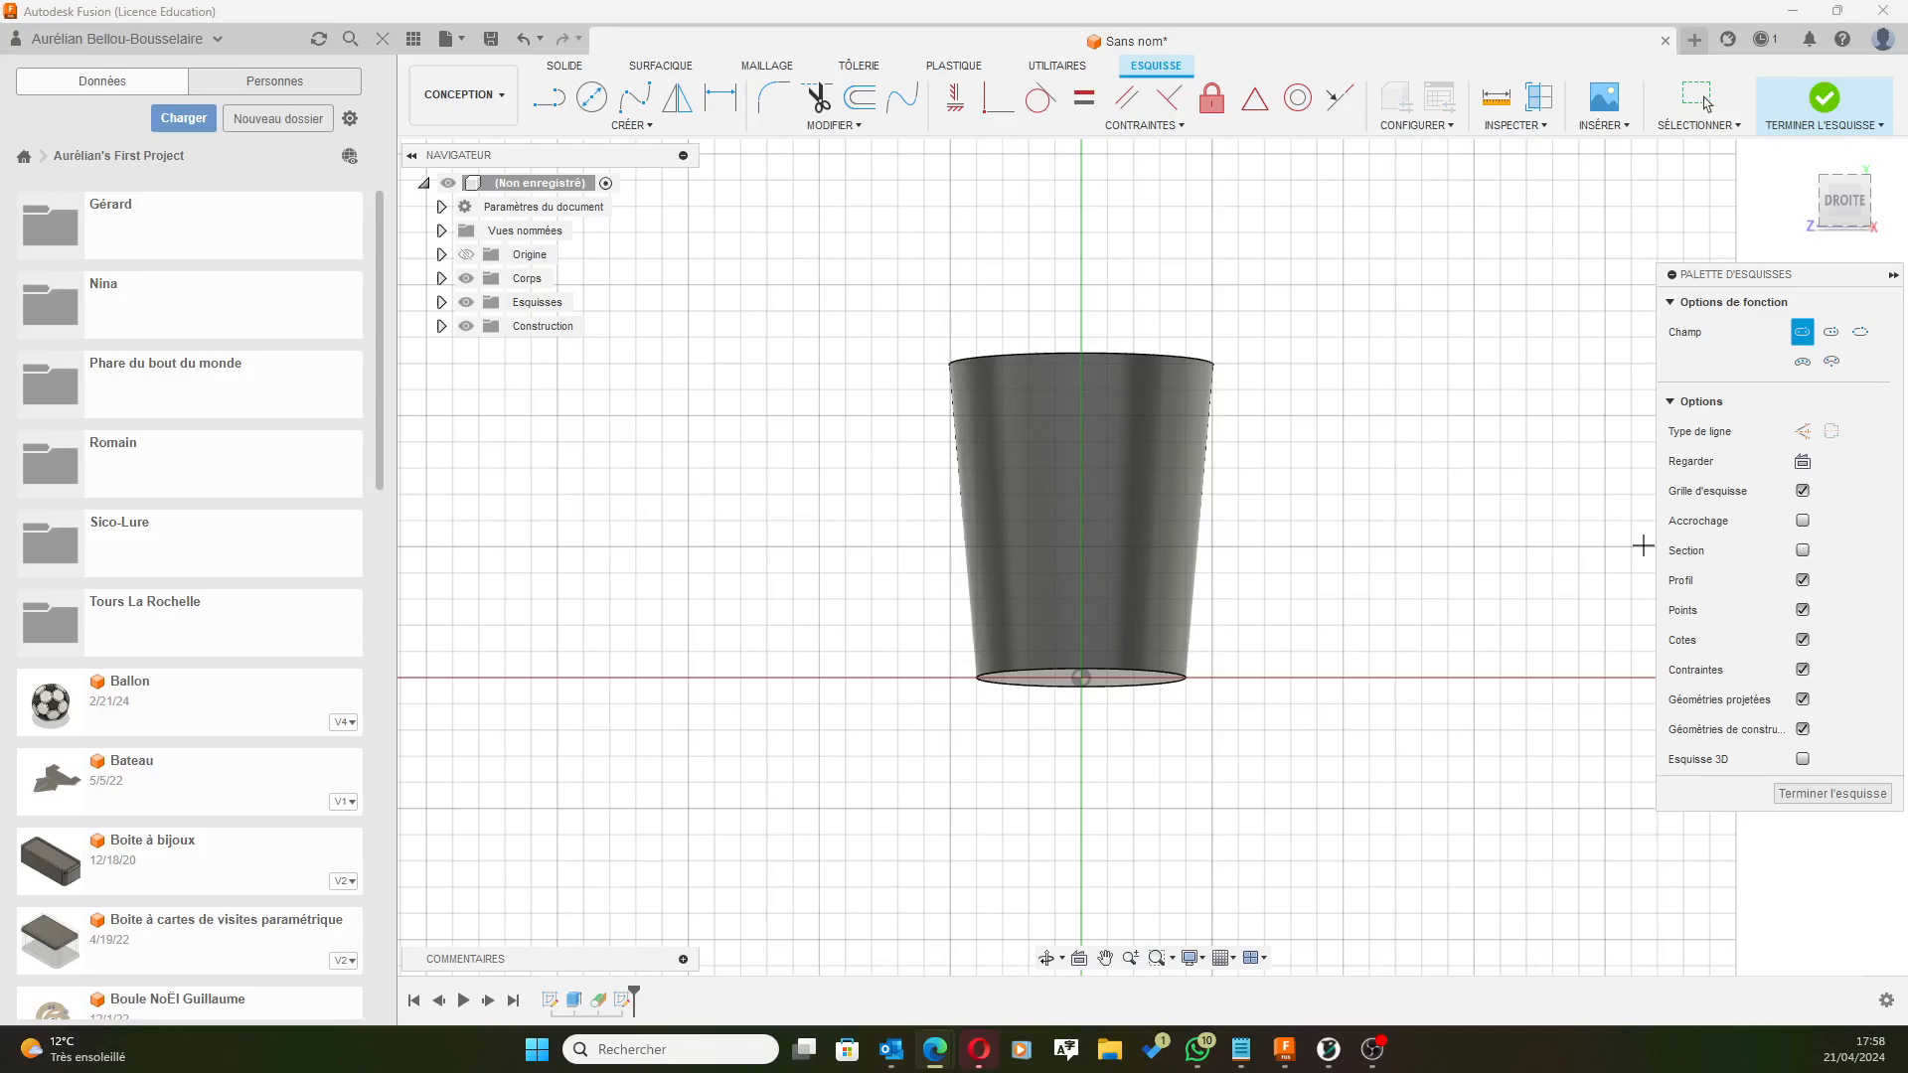
scroll(1071, 408, "up", 5)
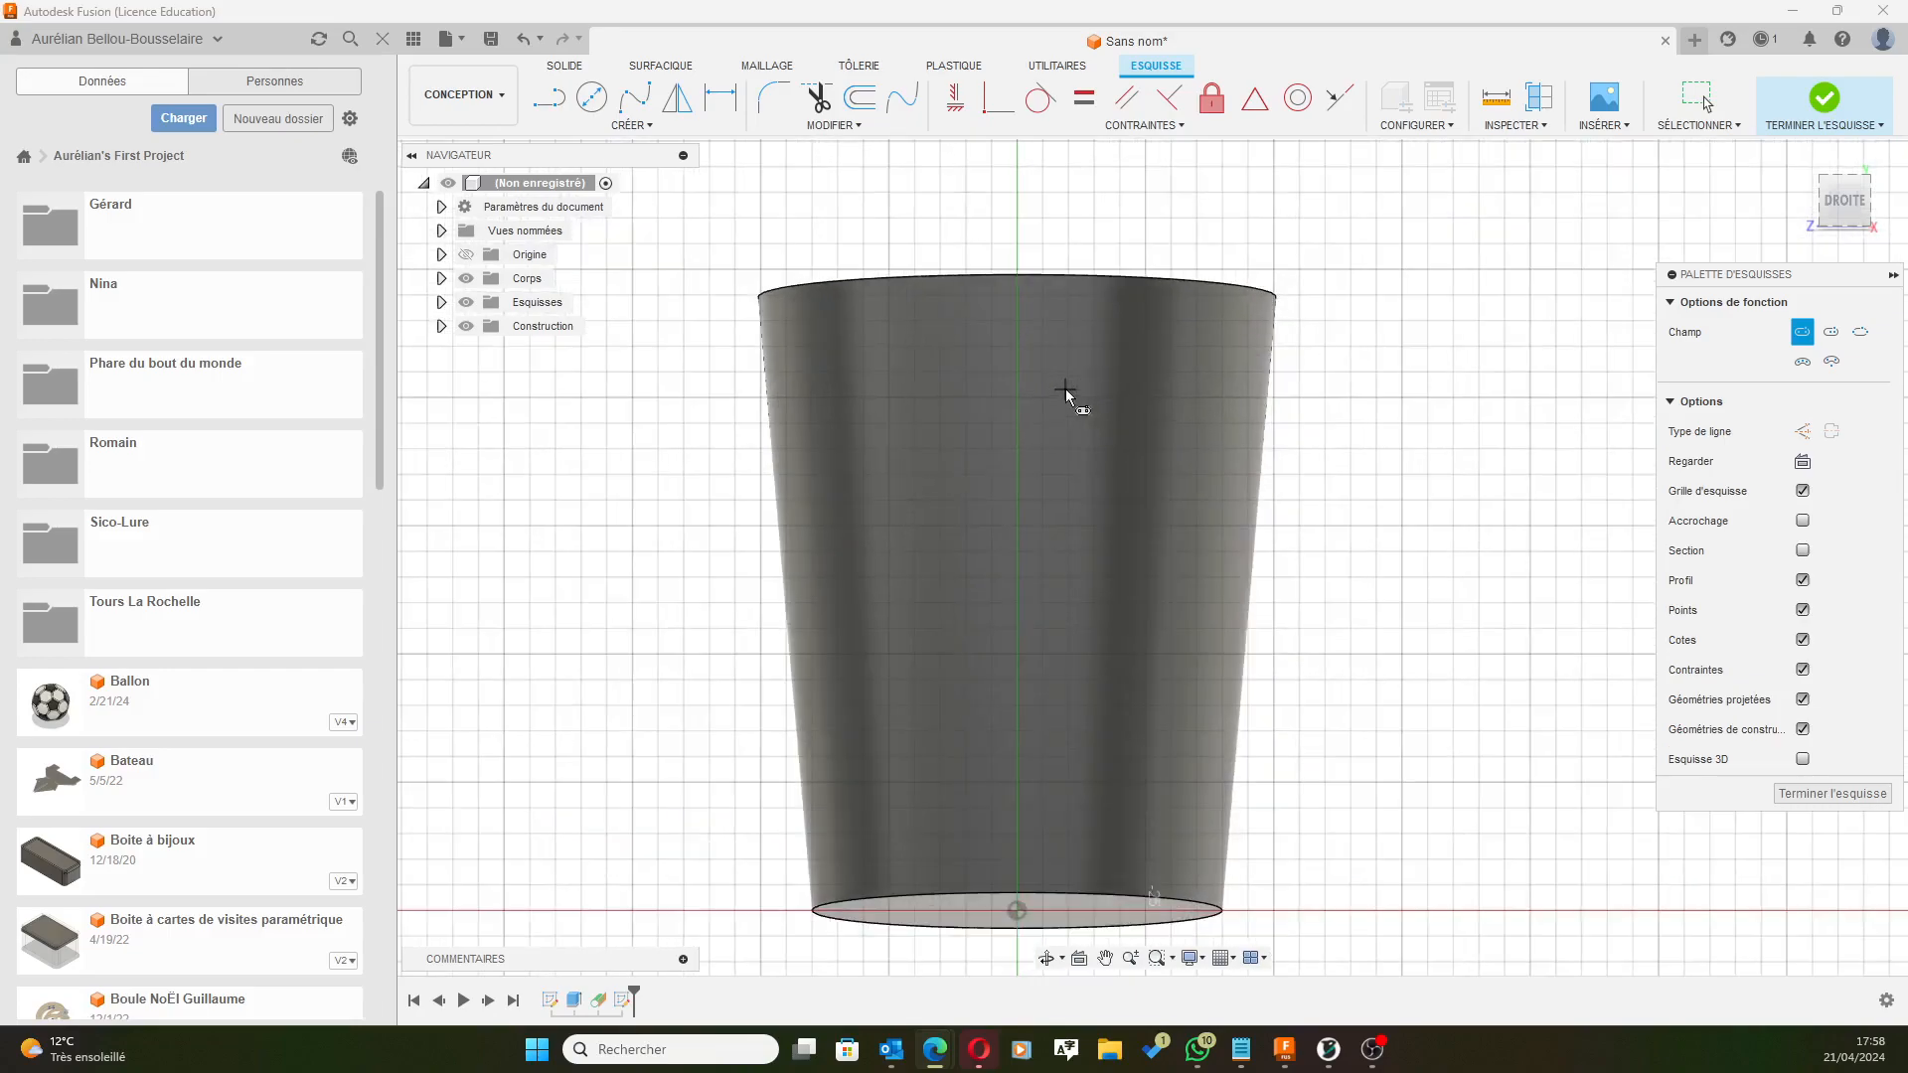
left_click(998, 370)
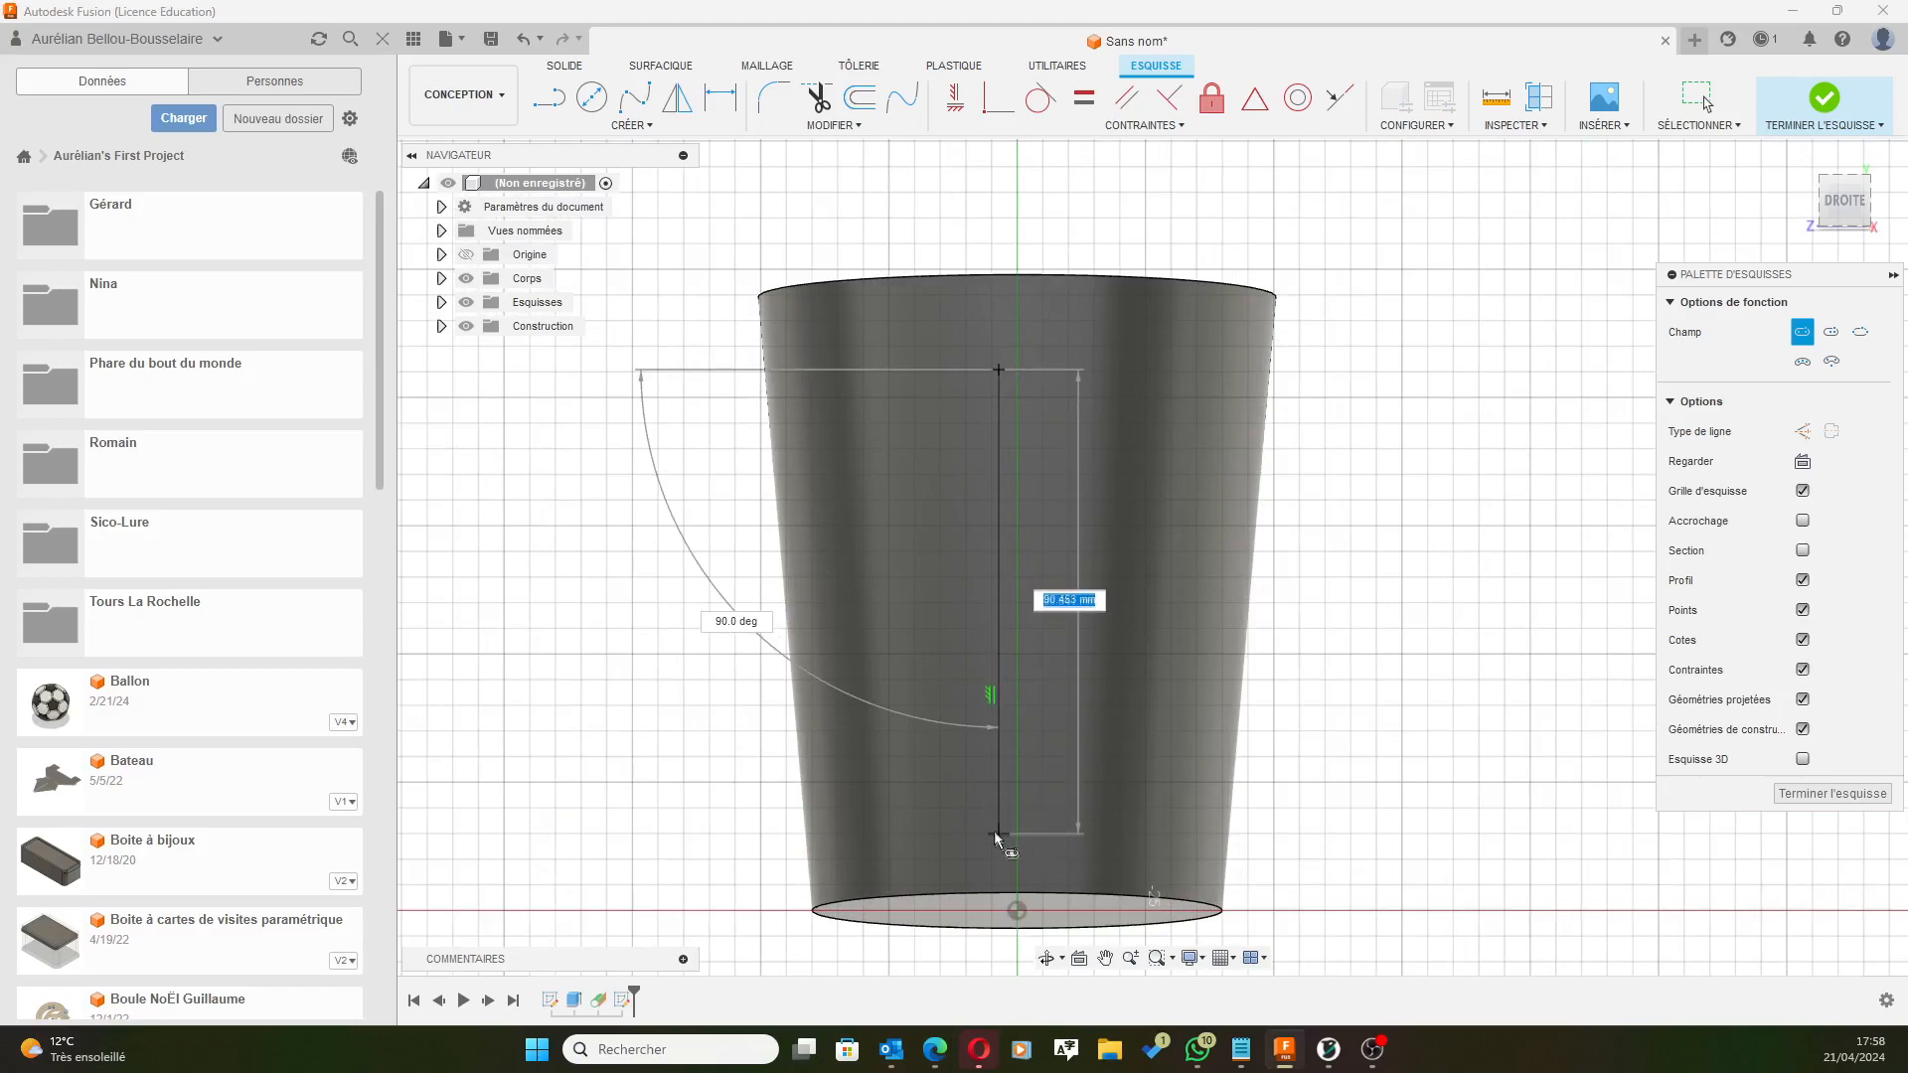
left_click(996, 831)
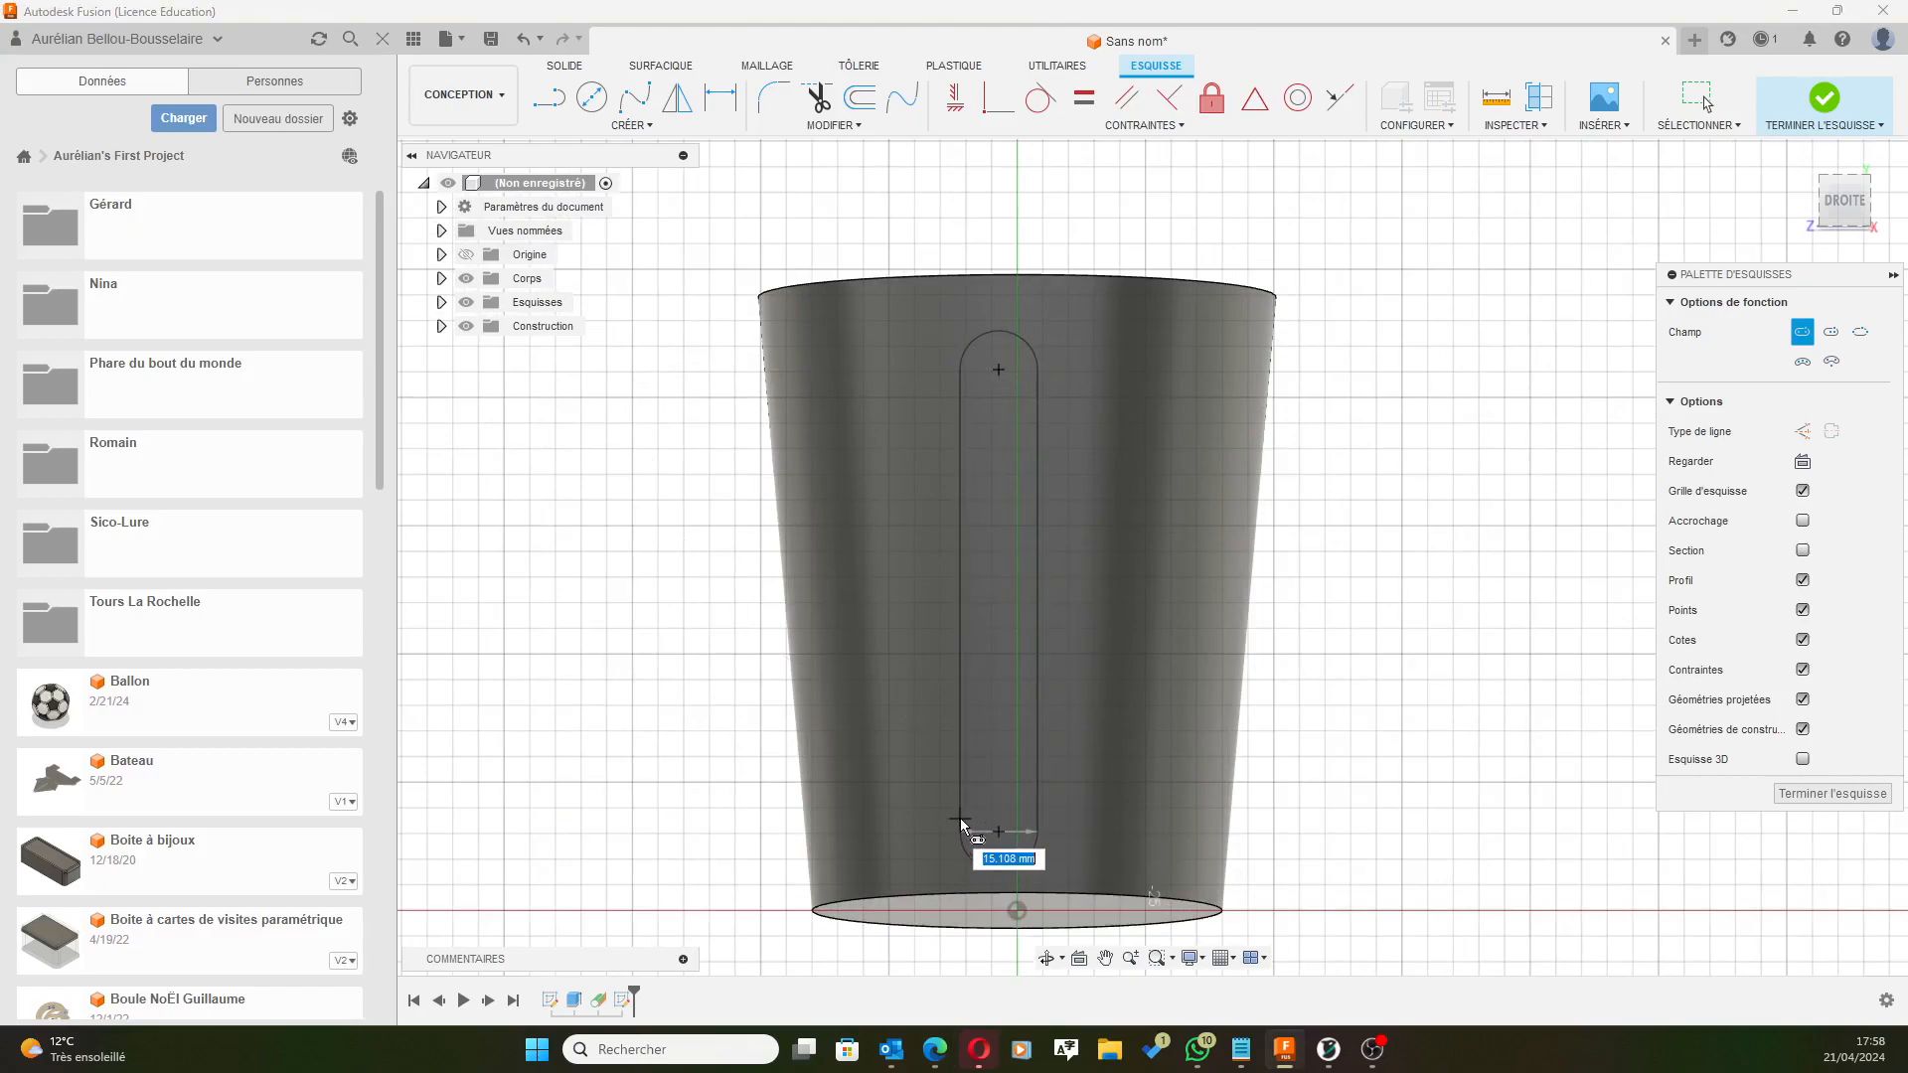
left_click(960, 818)
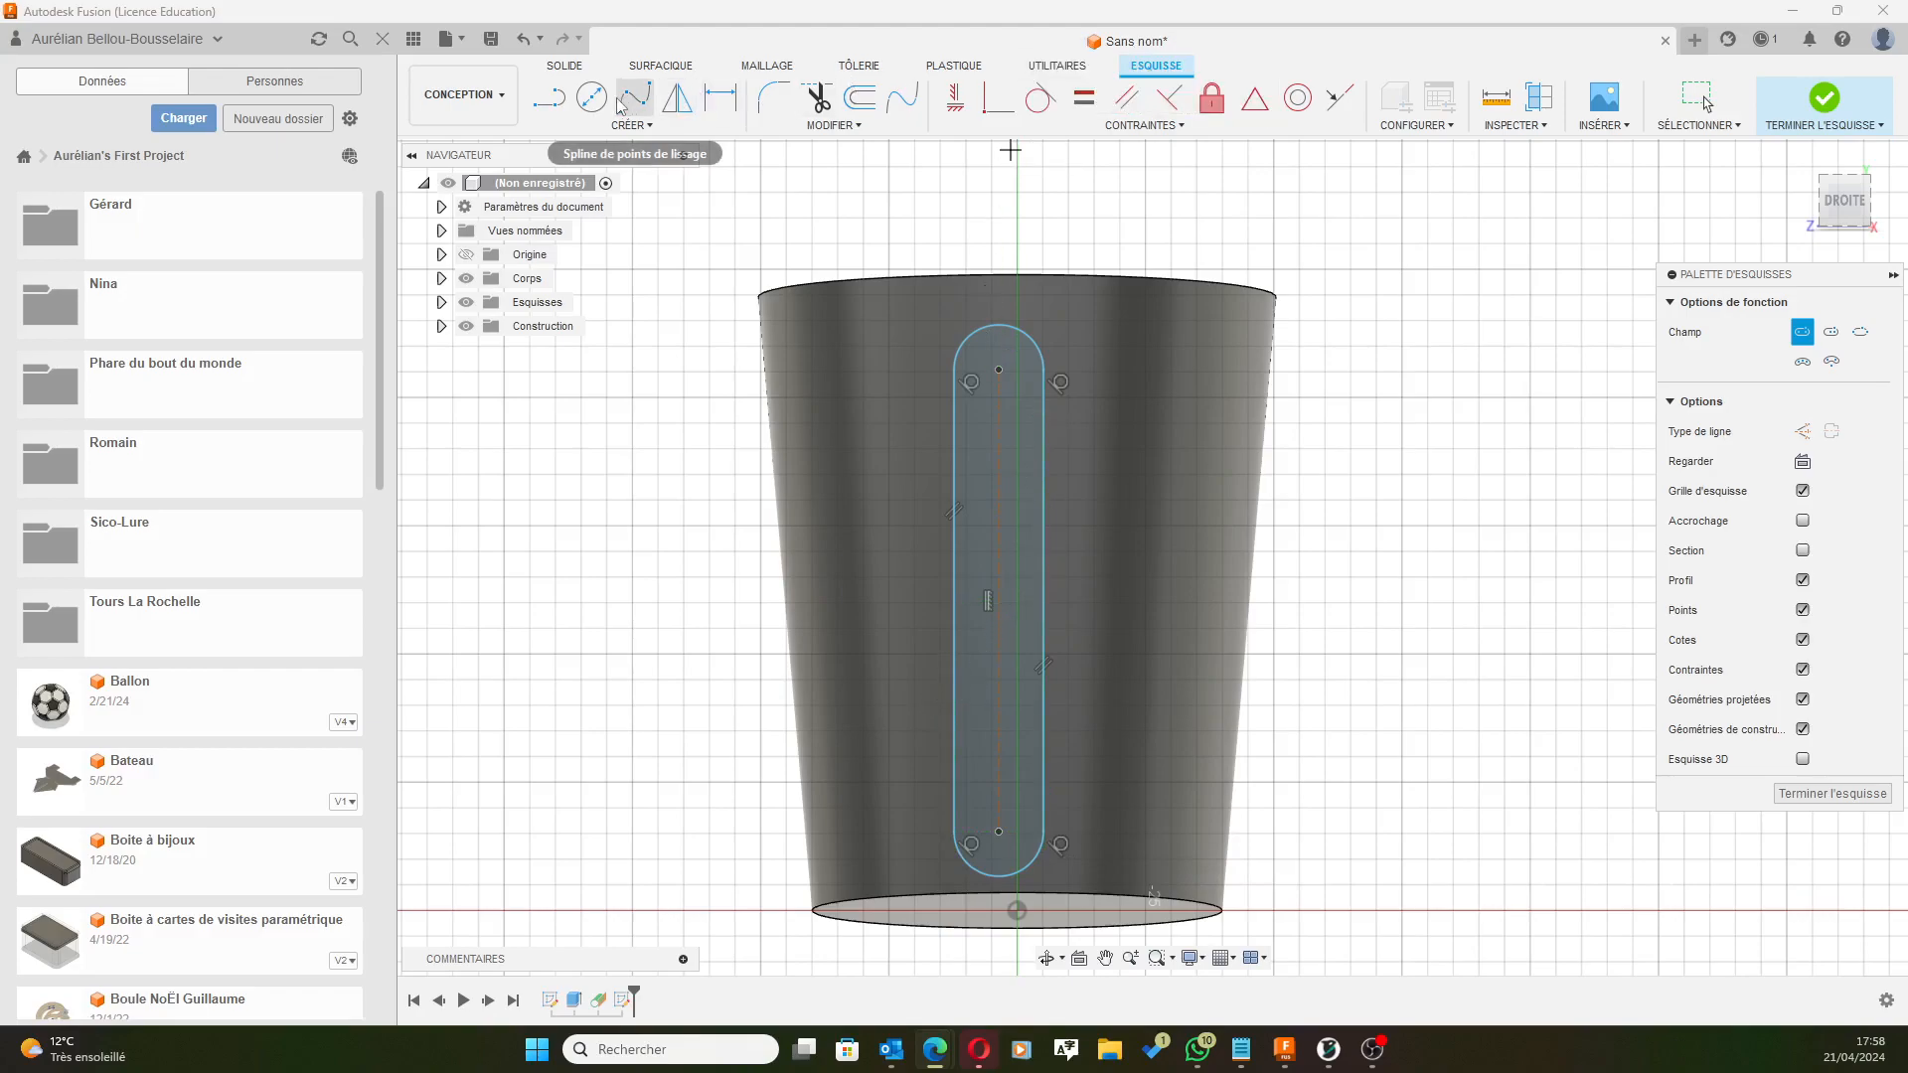
Activate the Sketch Dimension tool.
left_click(720, 97)
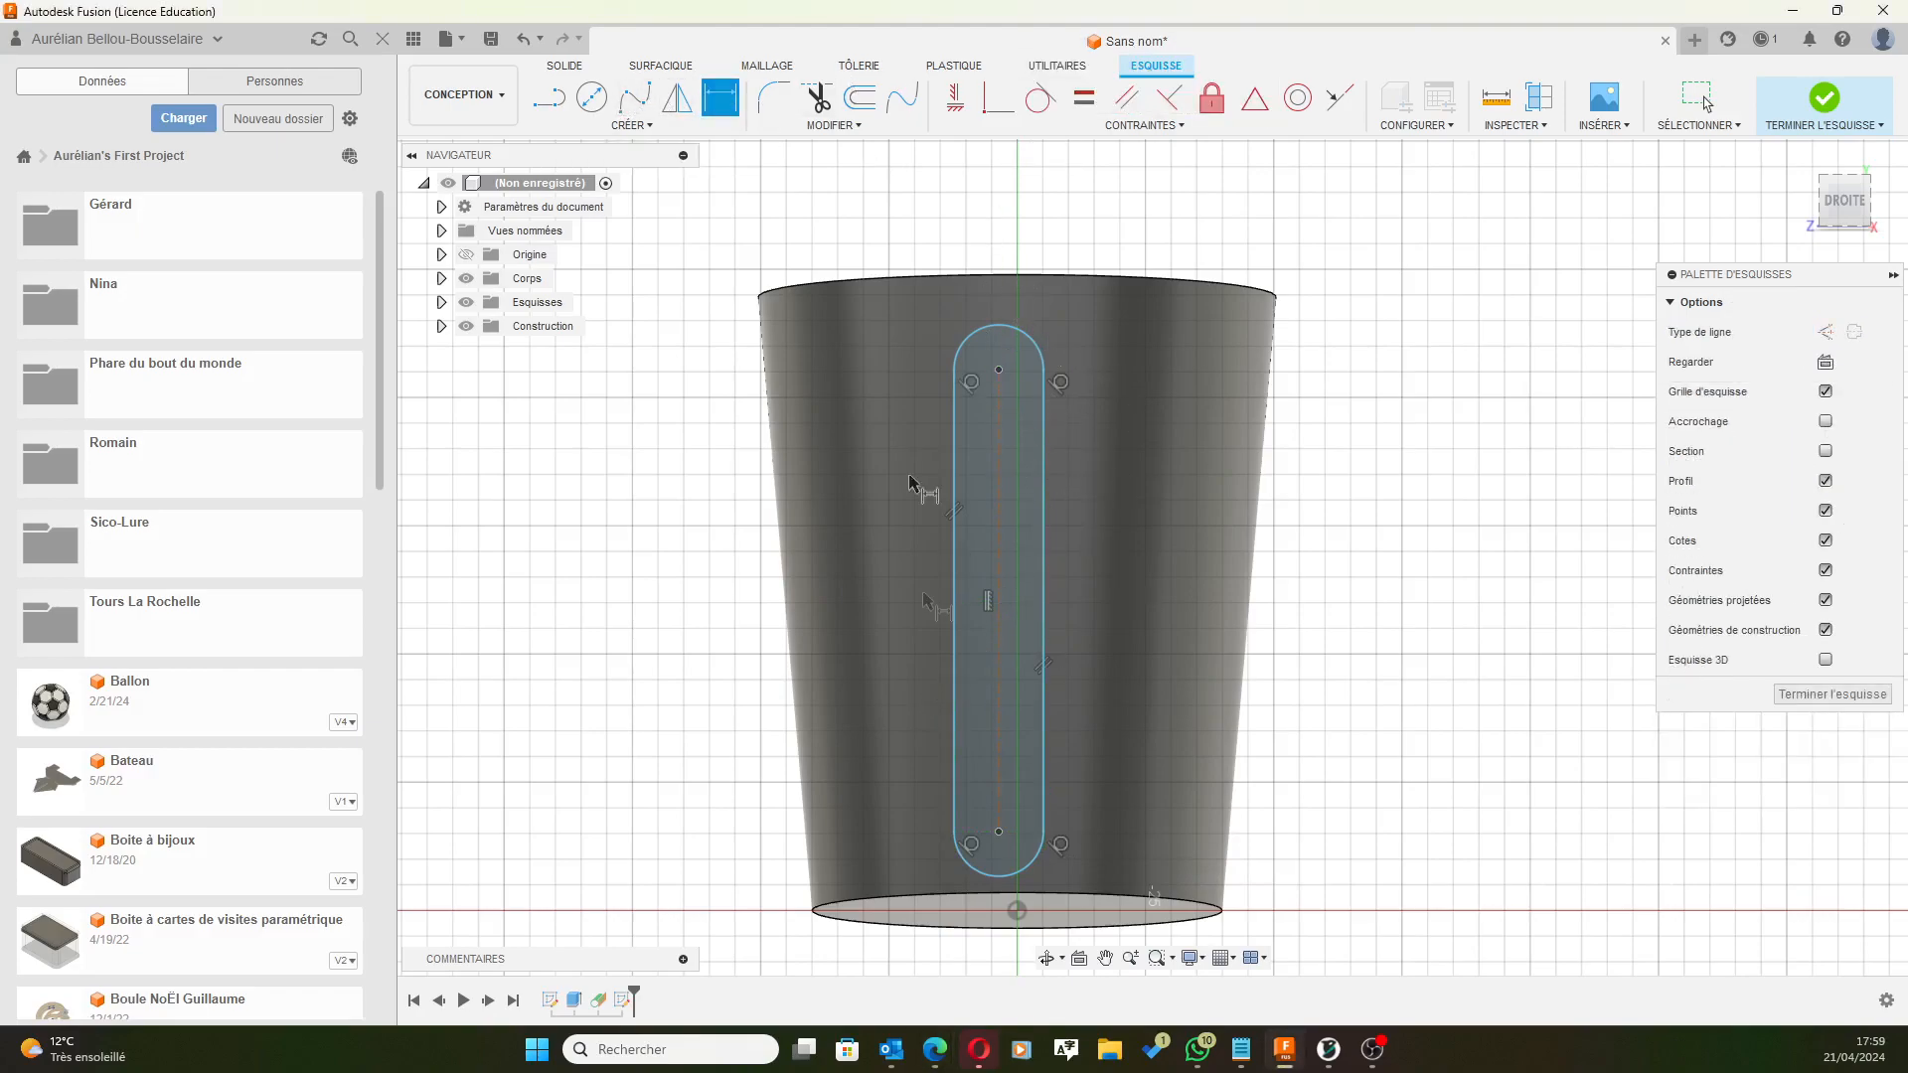
Dimension the slot's top arc to a 5.5 mm radius.
left_click(1042, 348)
left_click(1192, 260)
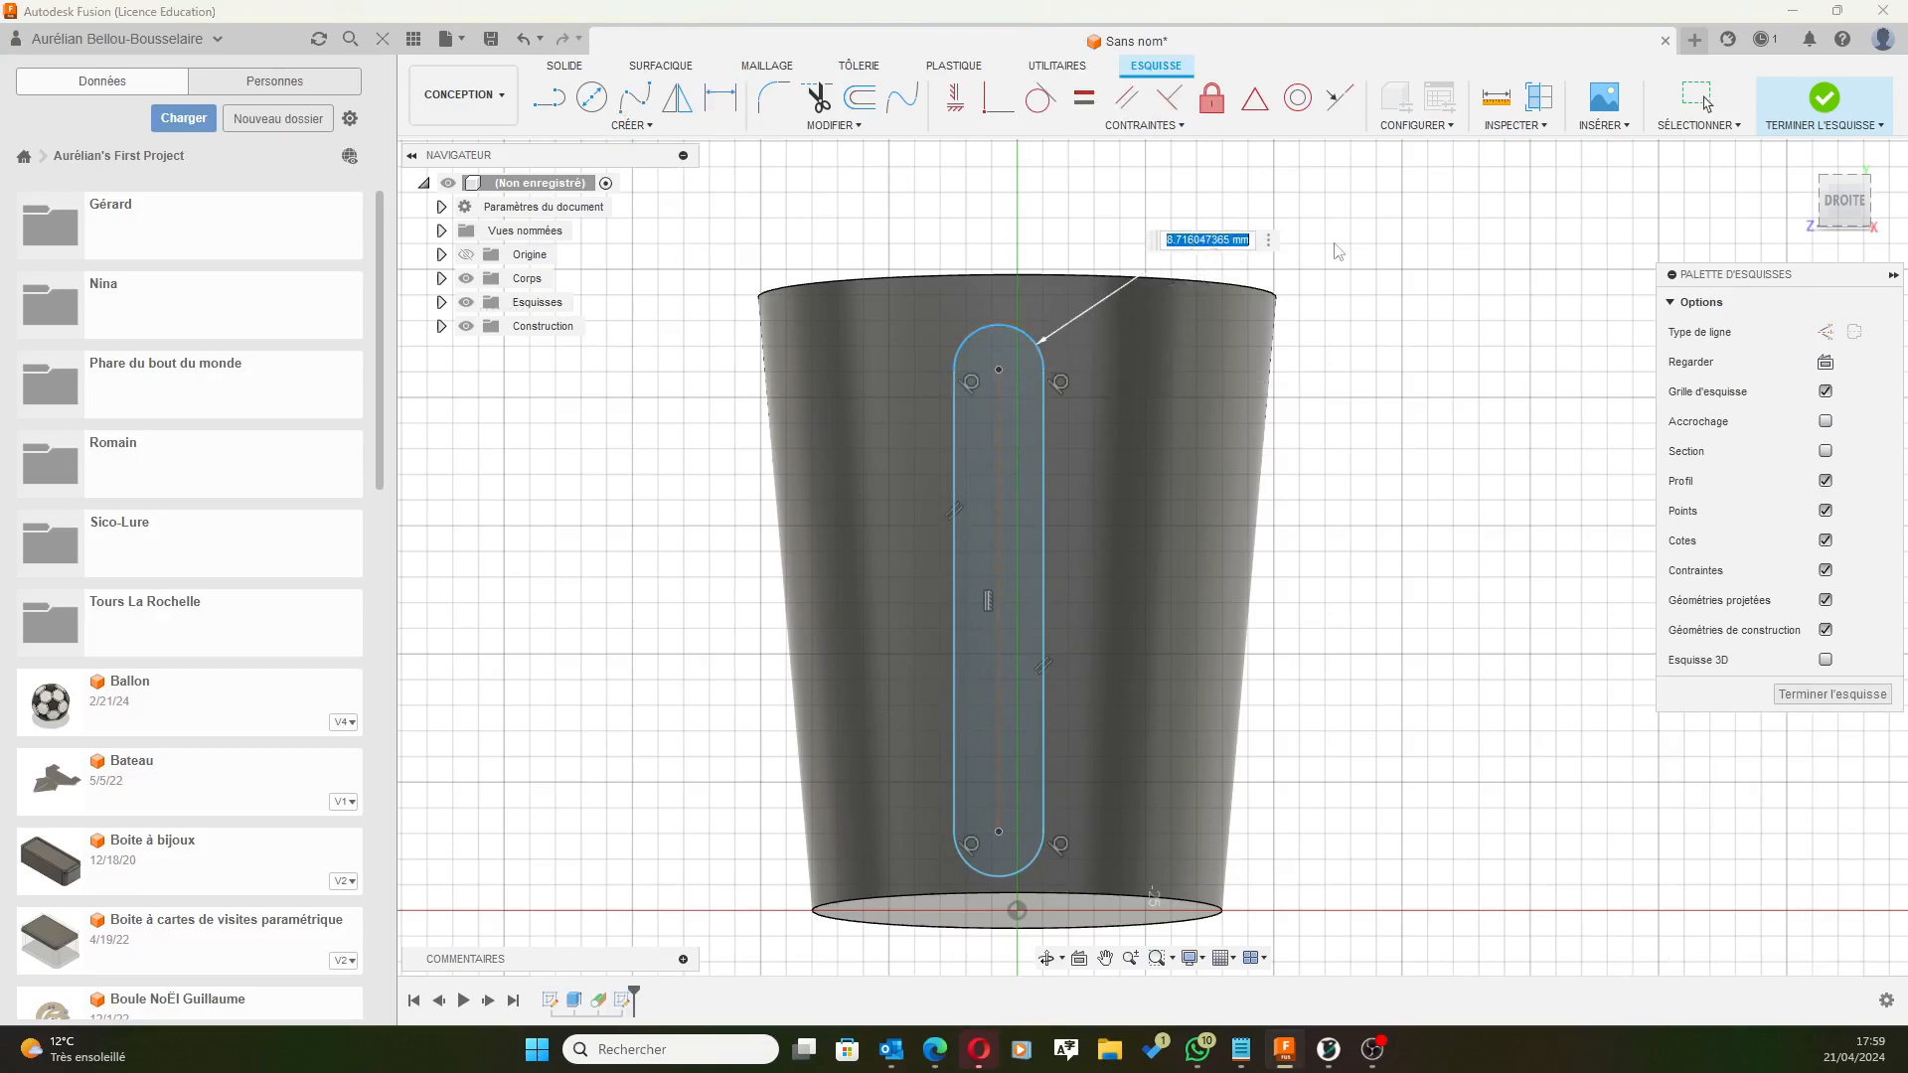
type("5.5")
key("Return")
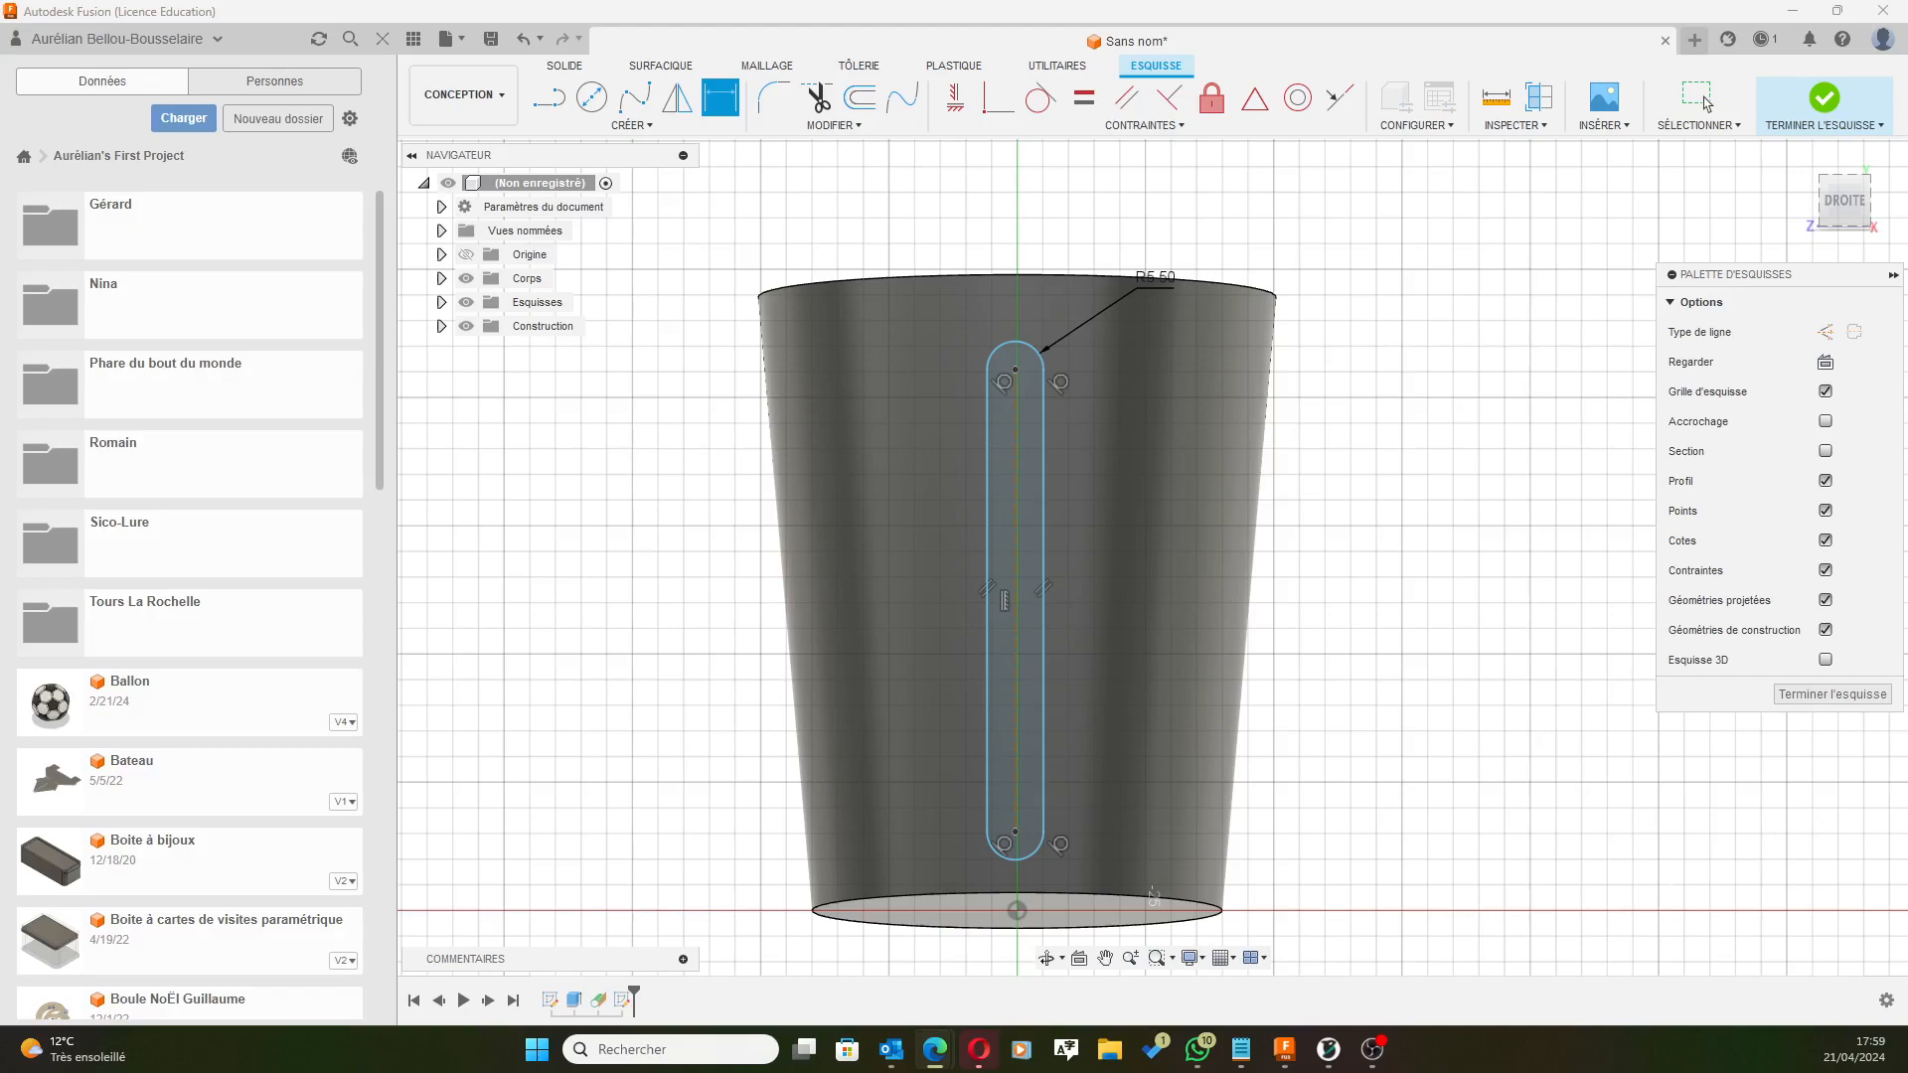
Dimension the slot's top-to-bottom centre-point distance at 60 mm.
left_click(1016, 370)
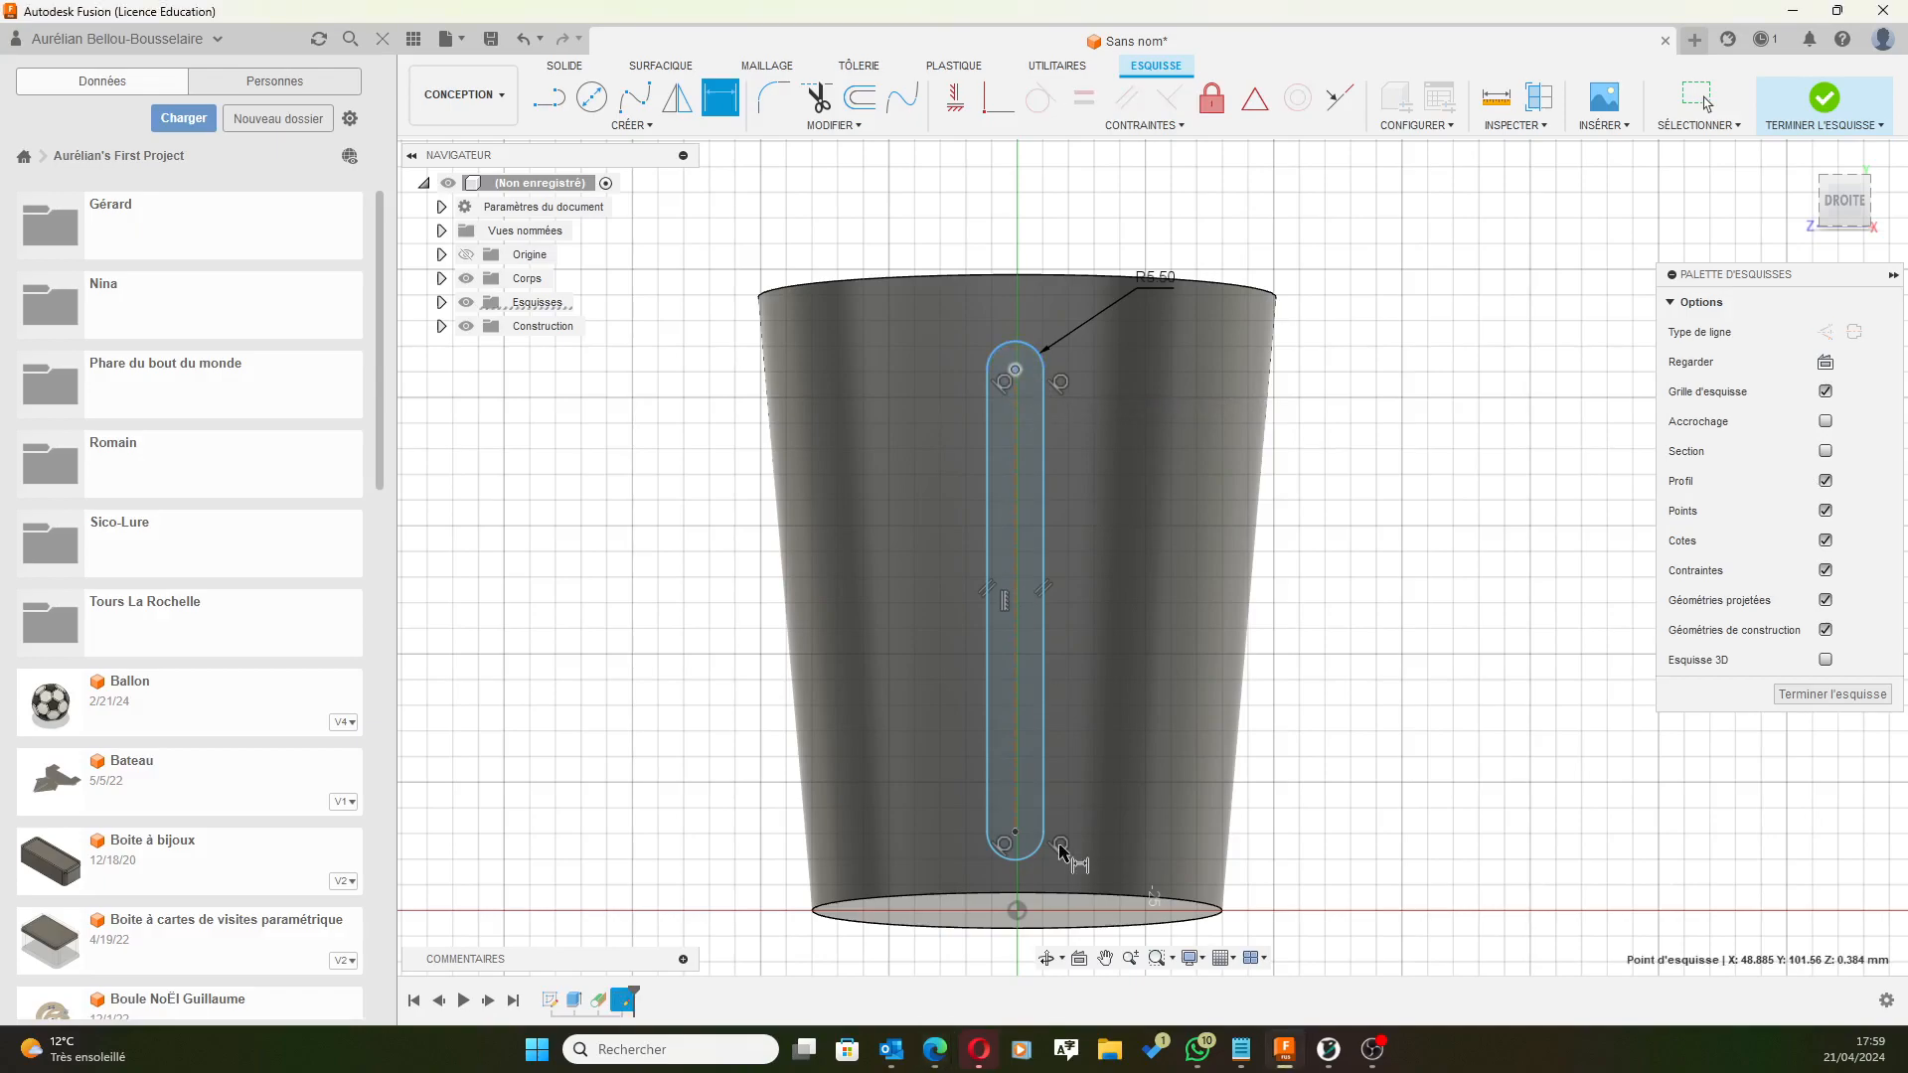
left_click(1015, 833)
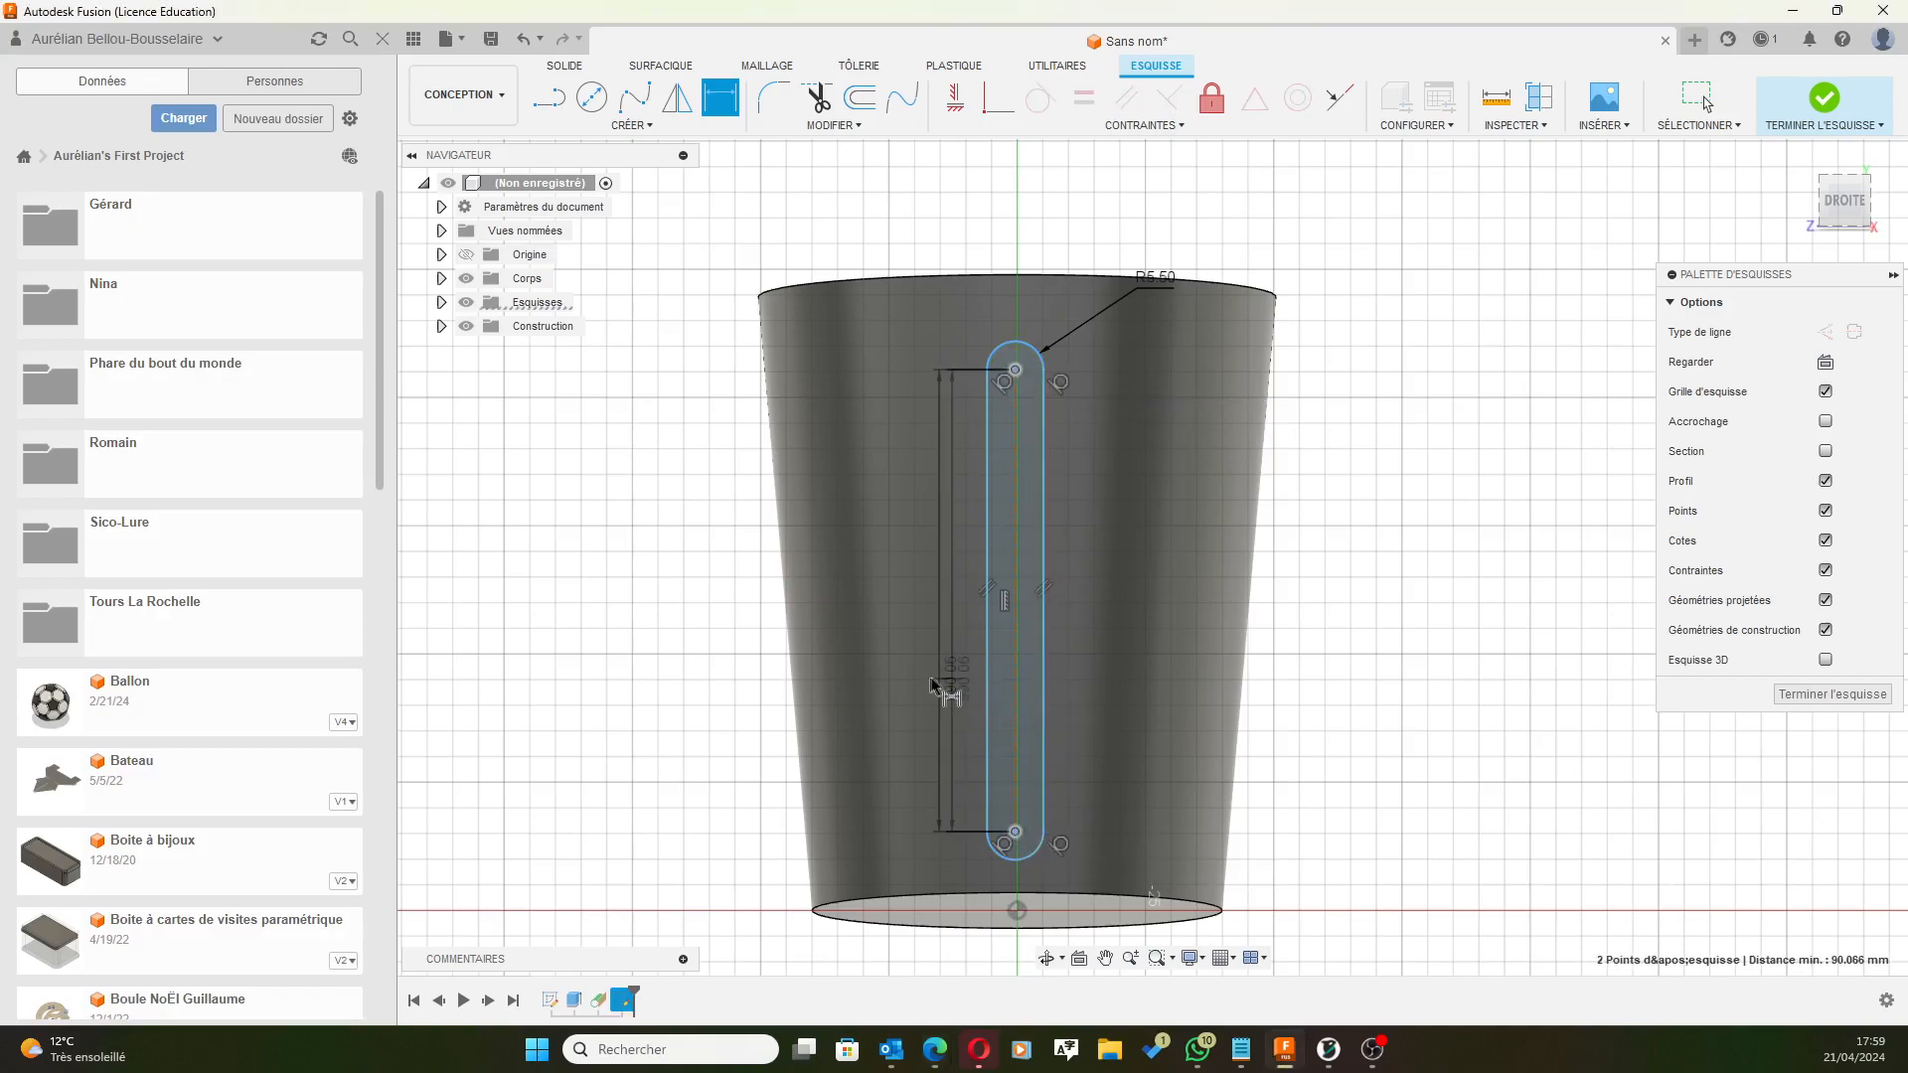
left_click(936, 680)
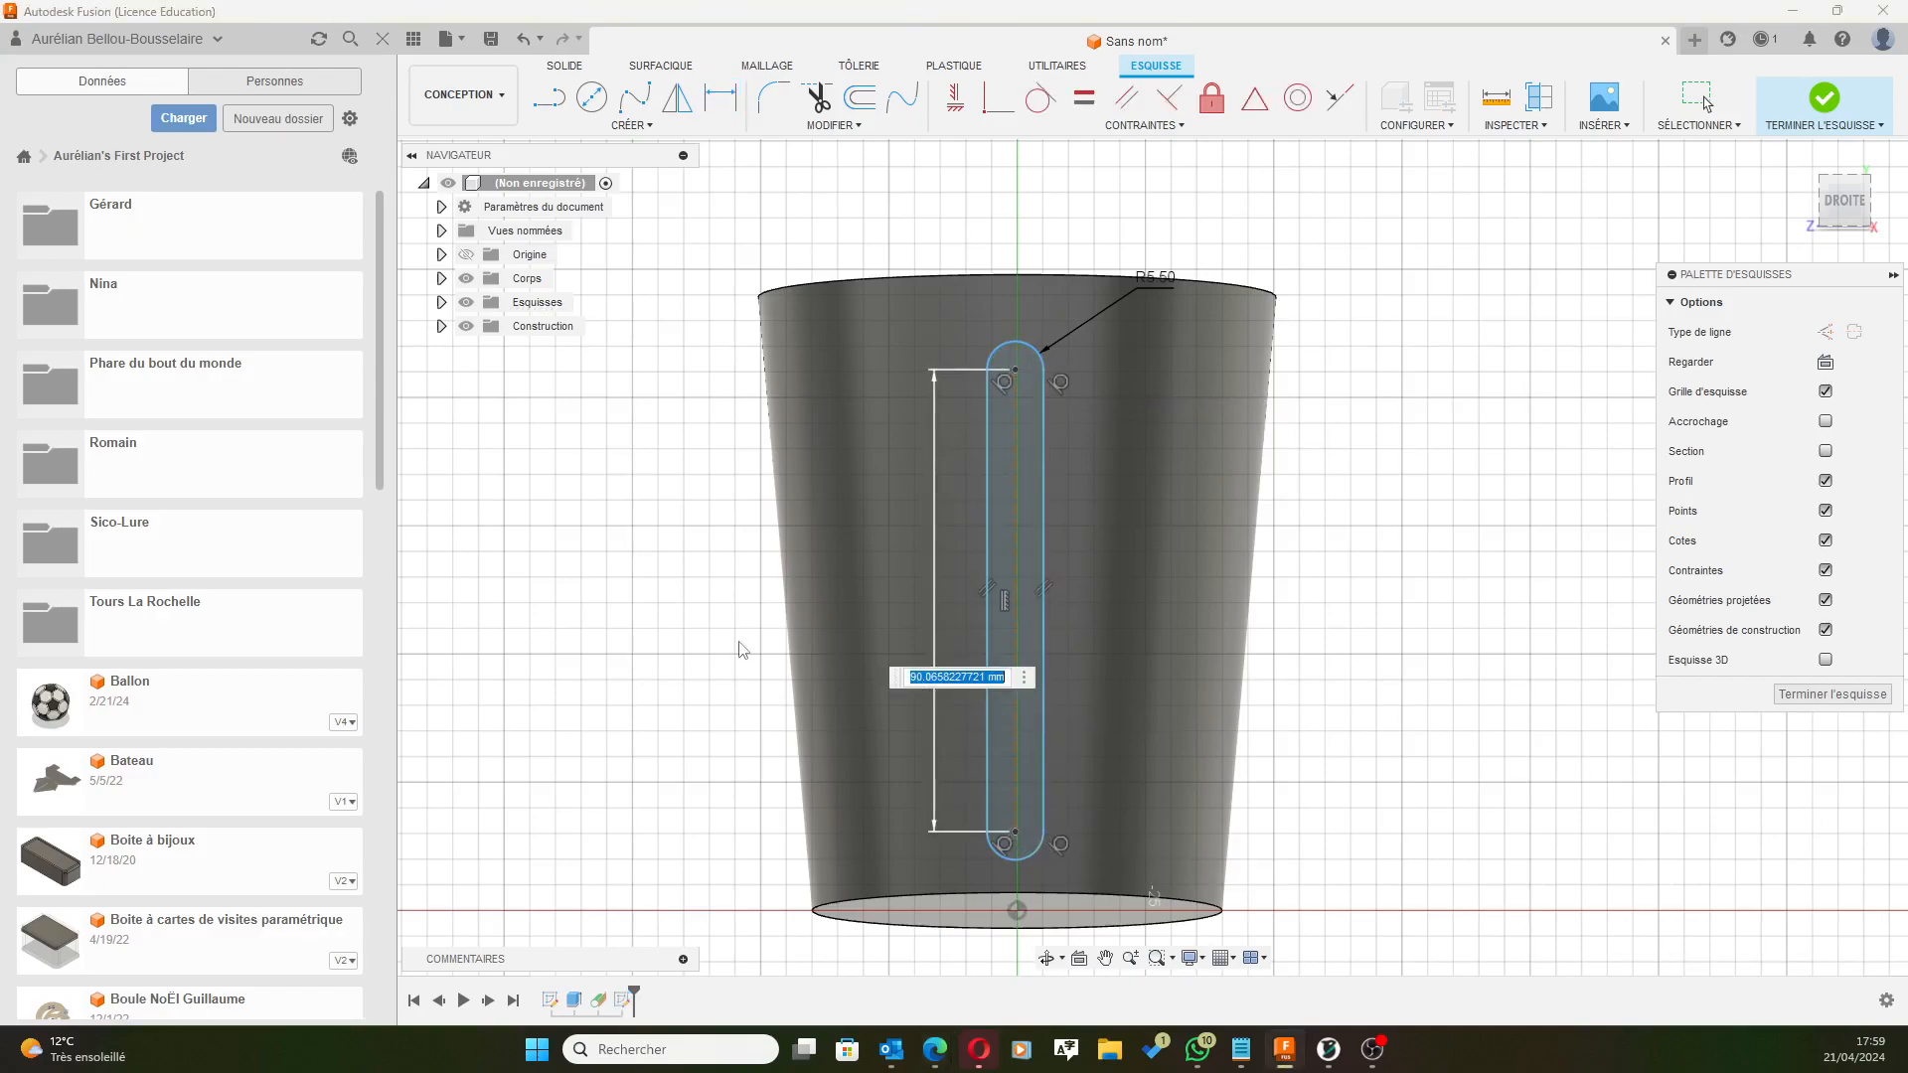
type("60")
key("Return")
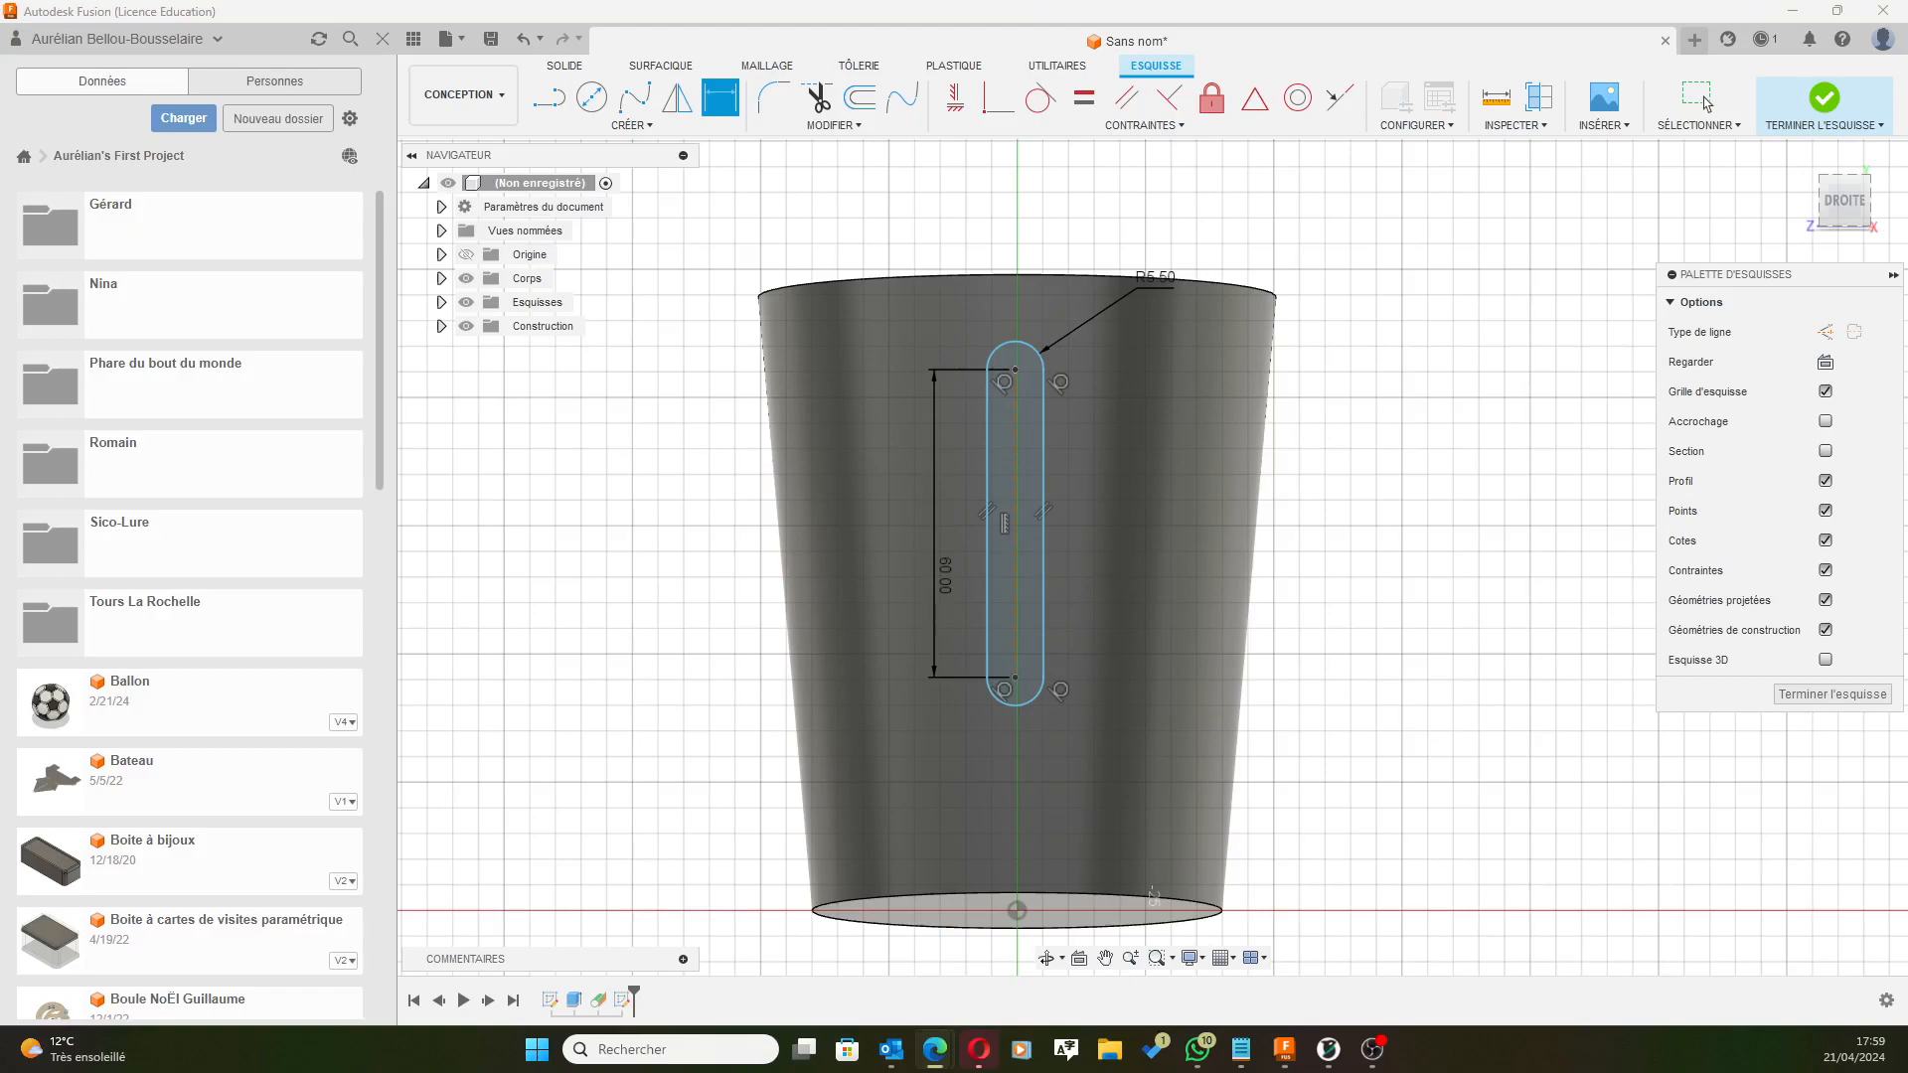
Dimension the slot's lower centre point 30 mm above the origin at the base.
left_click(1014, 676)
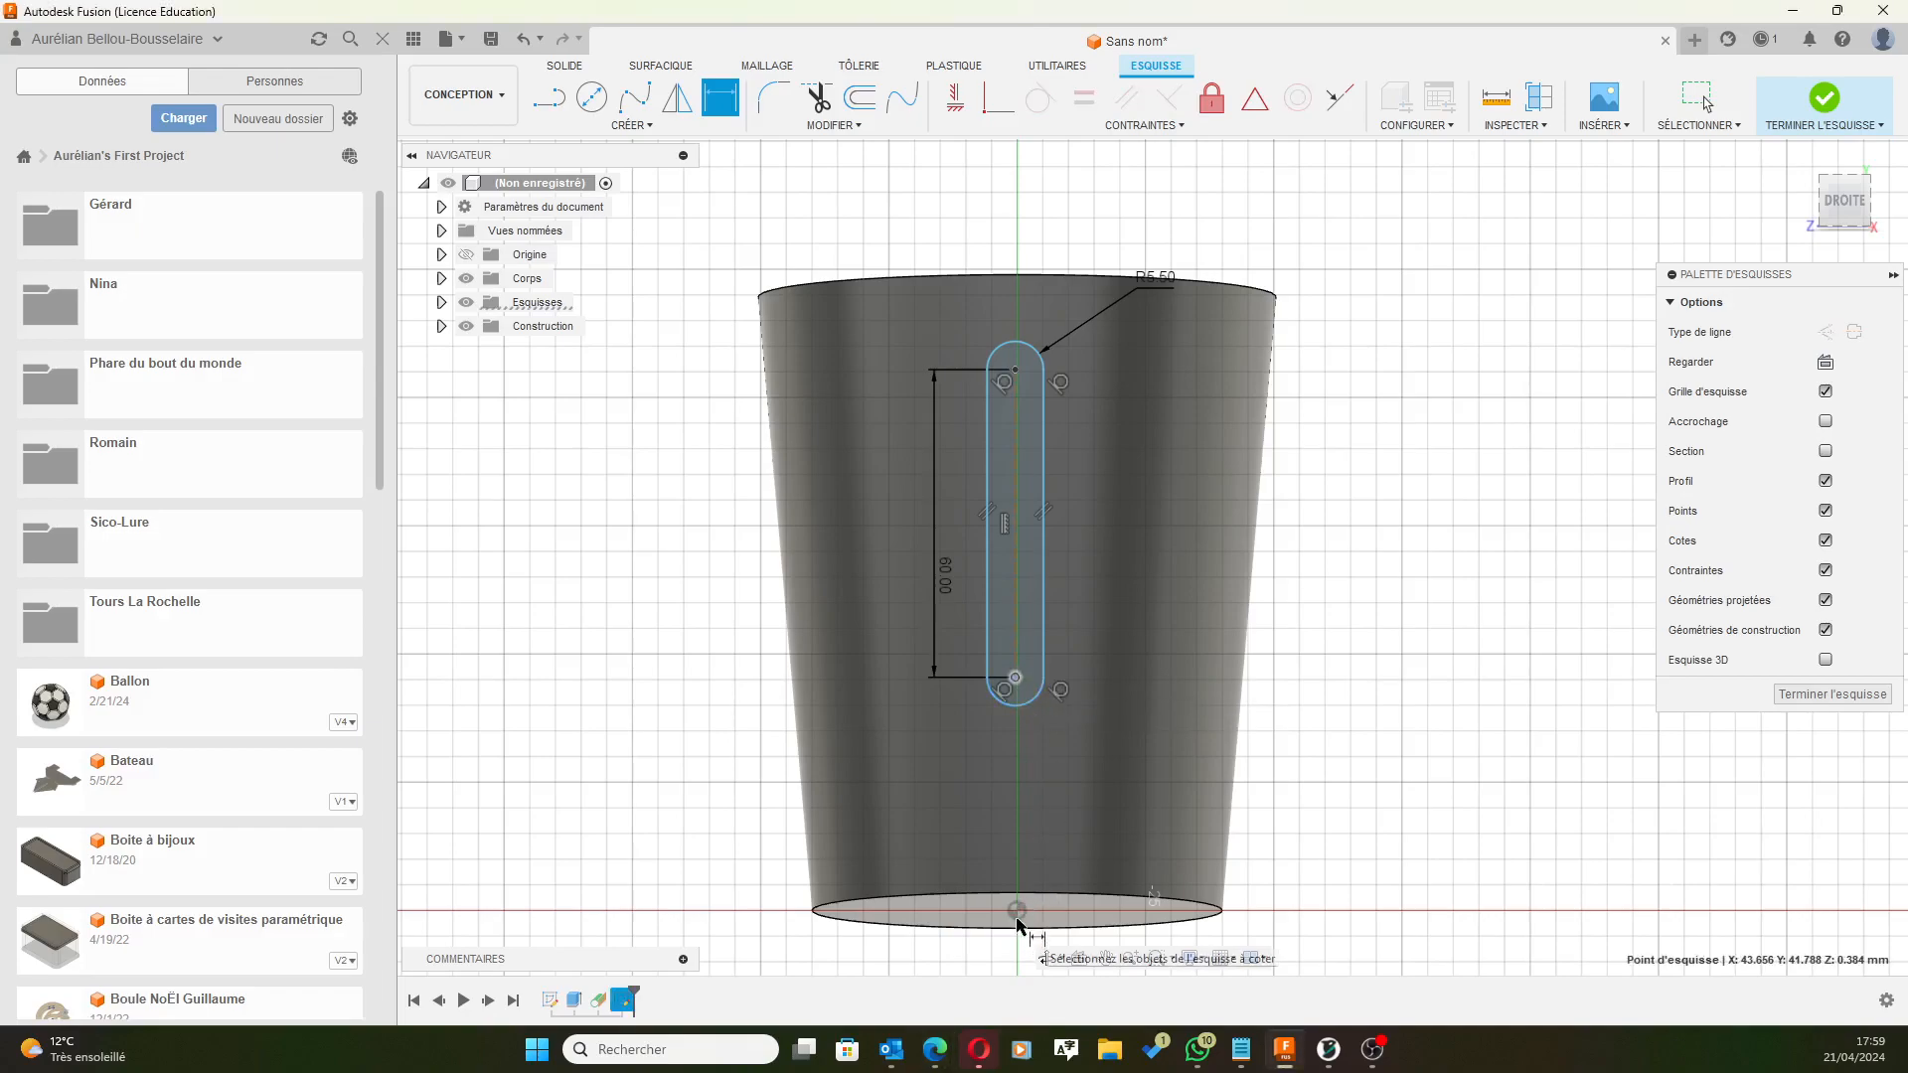
left_click(1016, 910)
left_click(1297, 834)
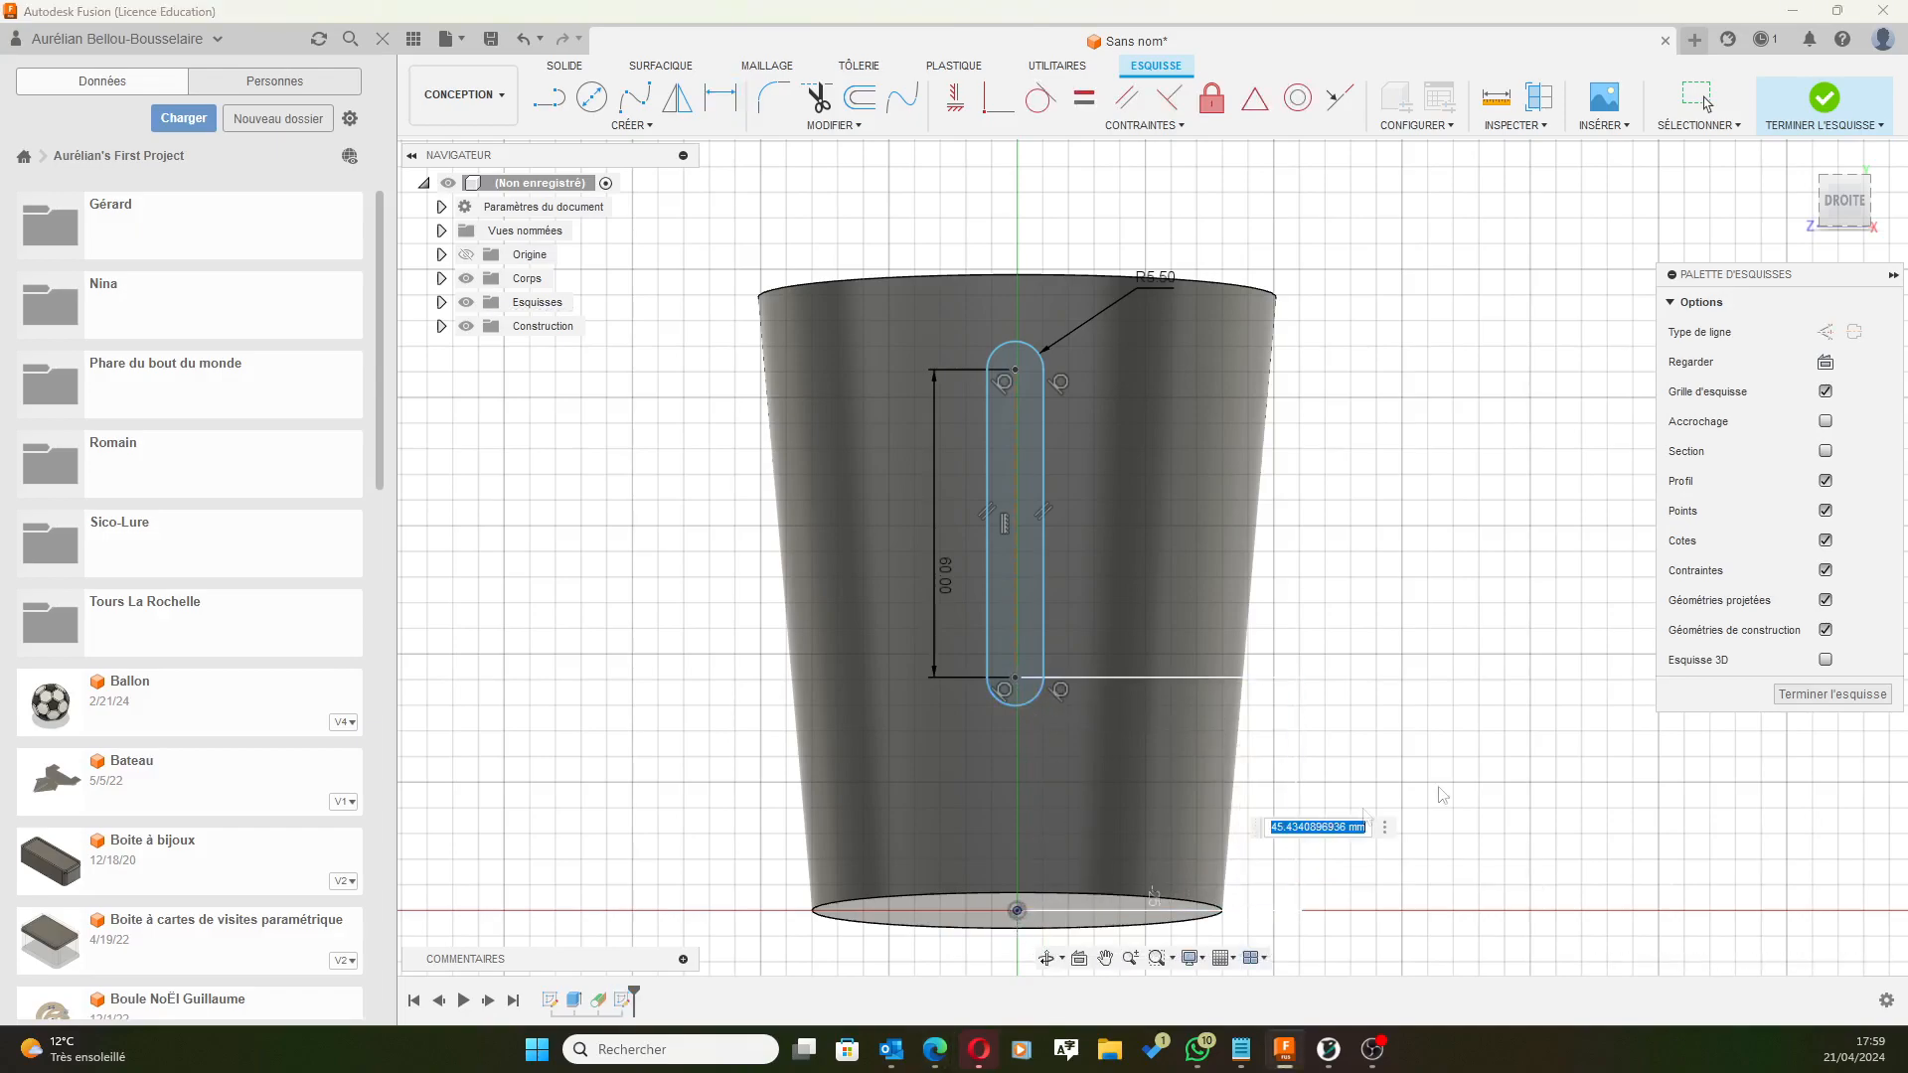
type("30")
key("Return")
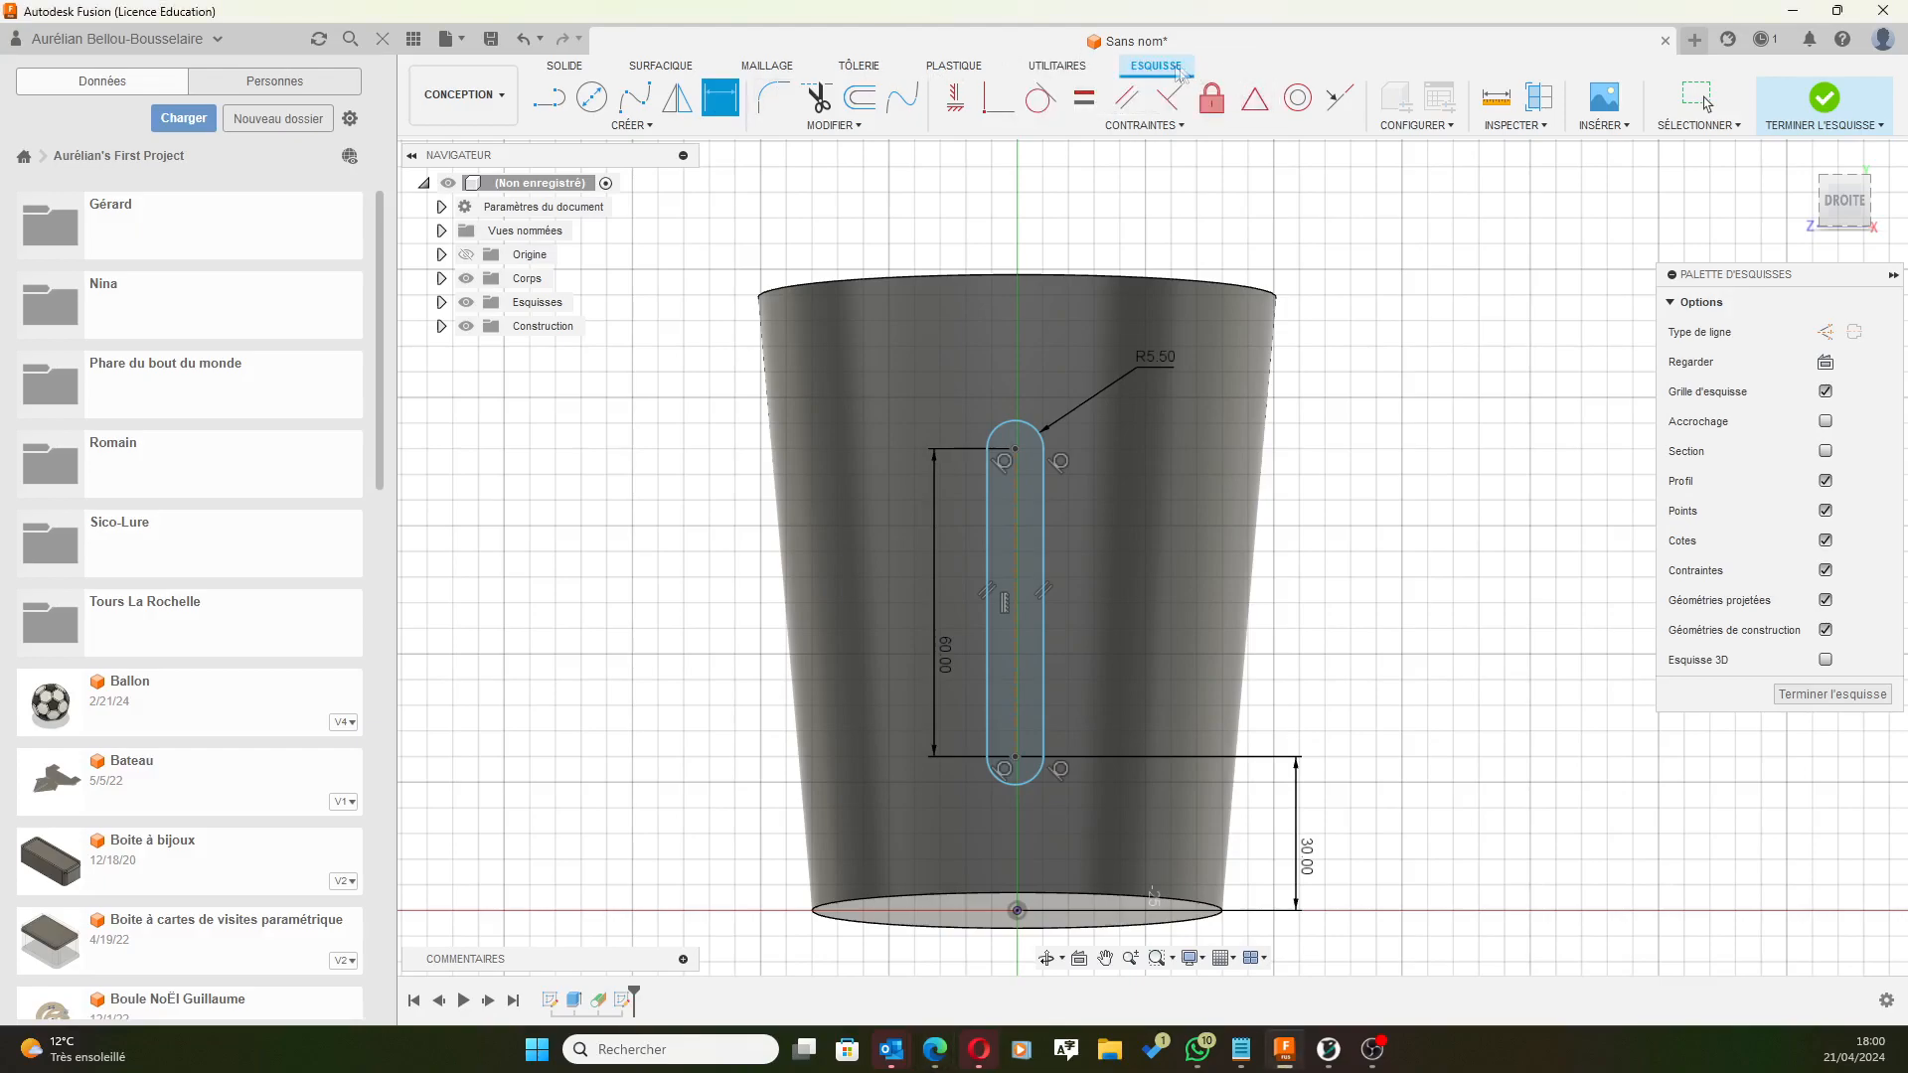
Constrain the slot's bottom centre point vertically to the origin, then finish the sketch.
left_click(951, 100)
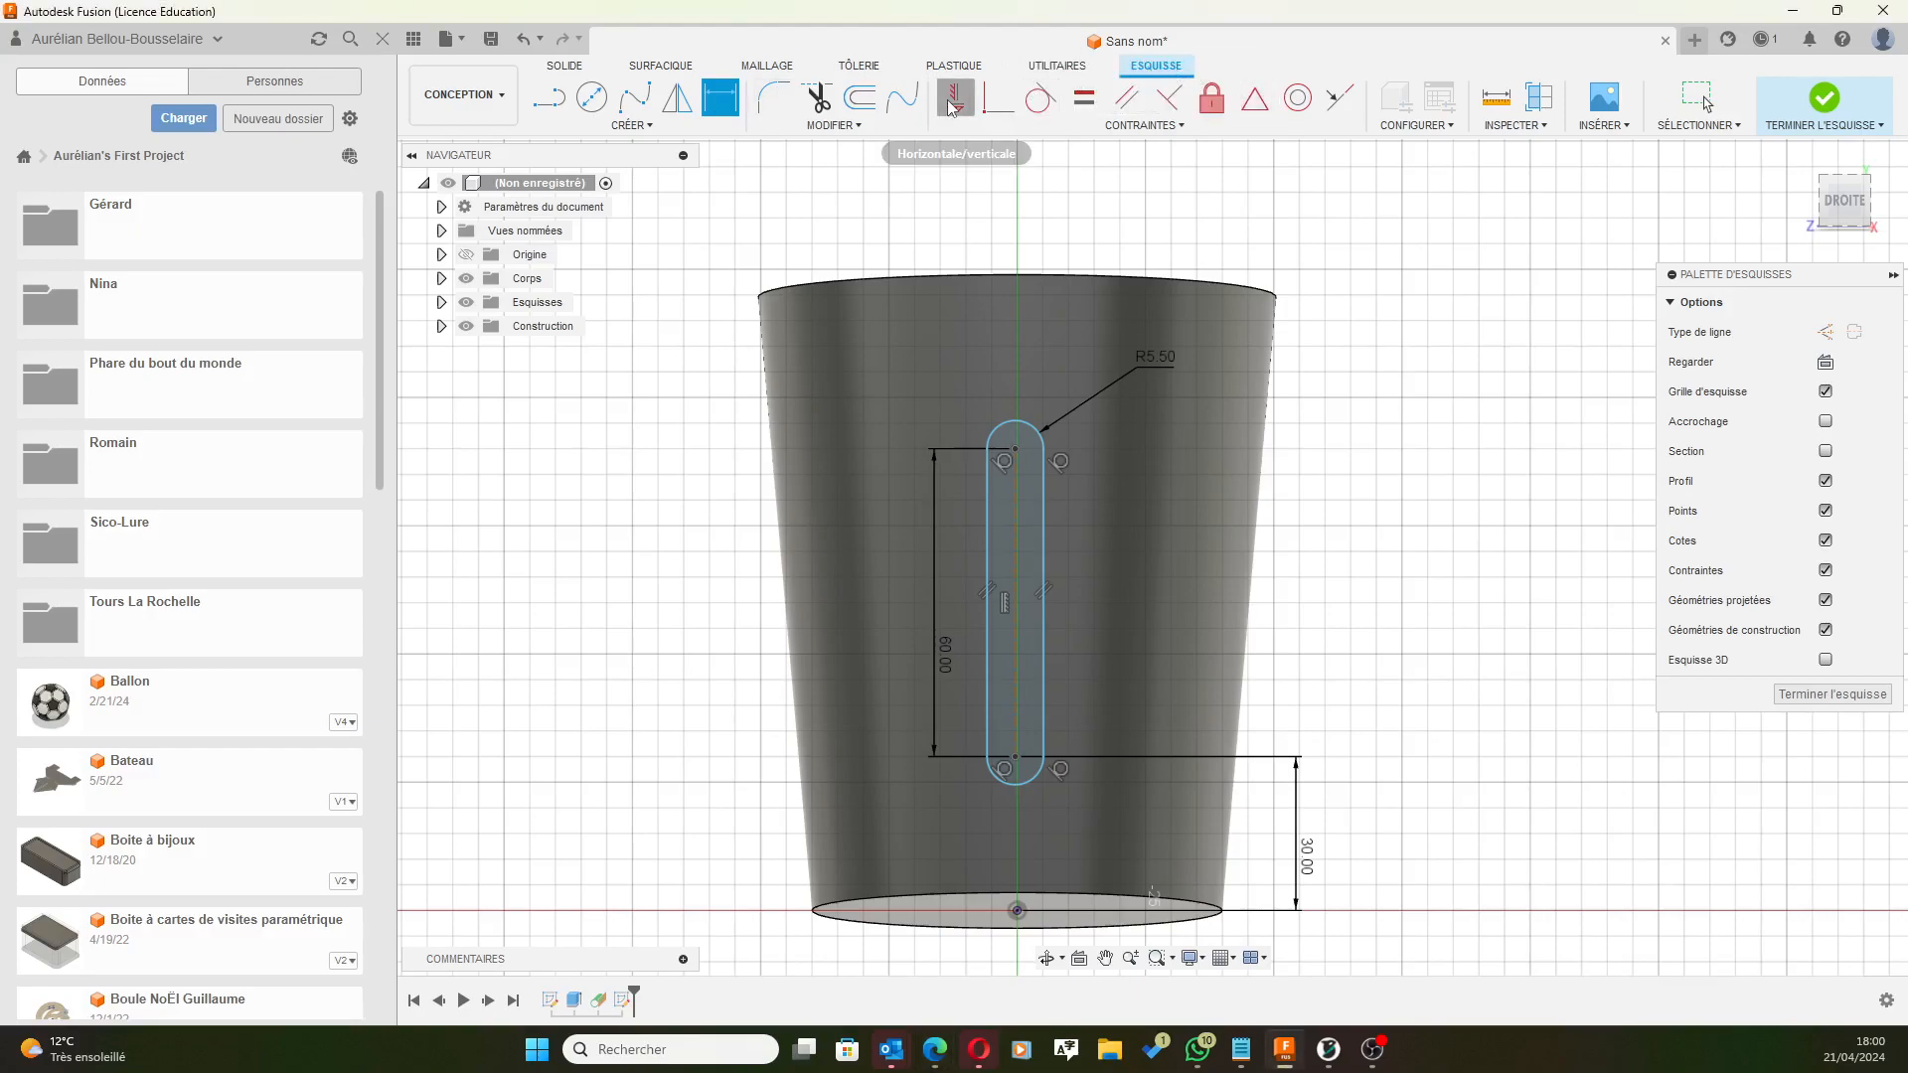
left_click(1015, 758)
left_click(1018, 913)
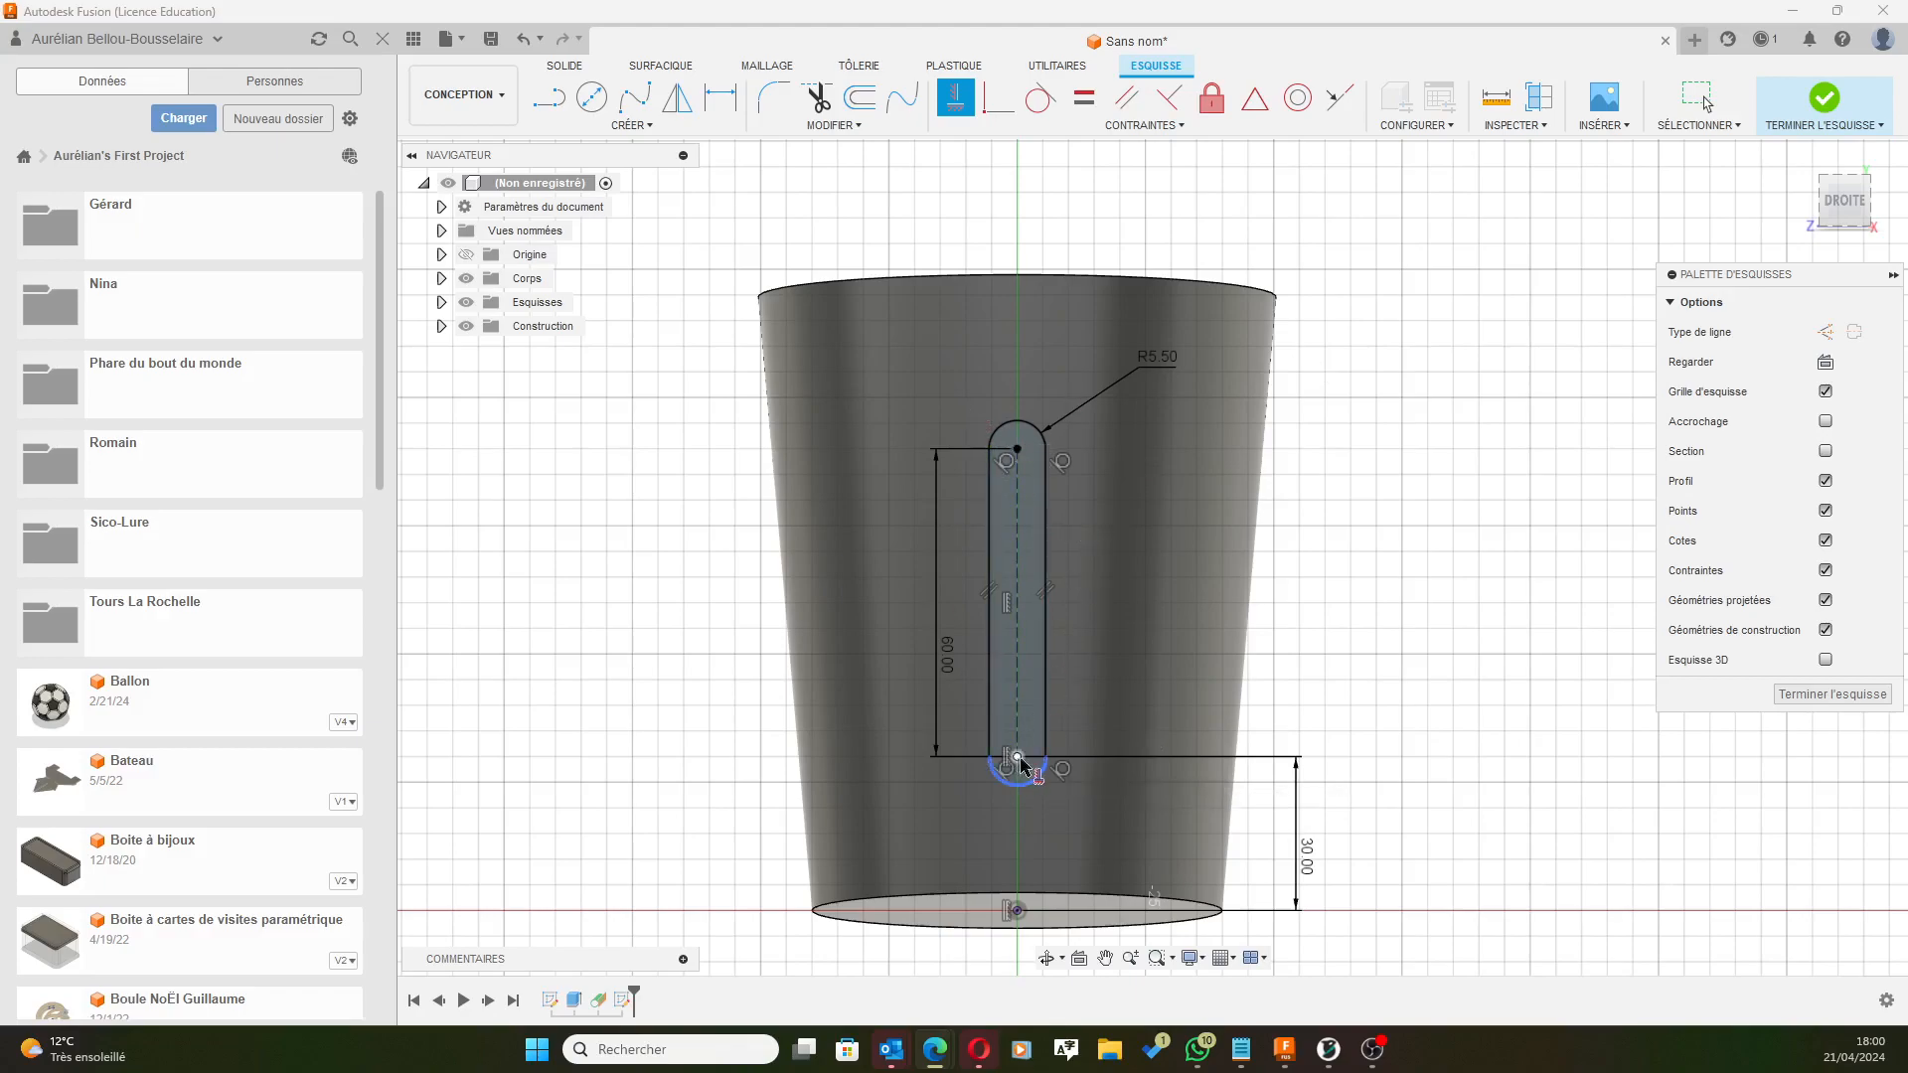
left_click(1010, 906)
left_click(1825, 98)
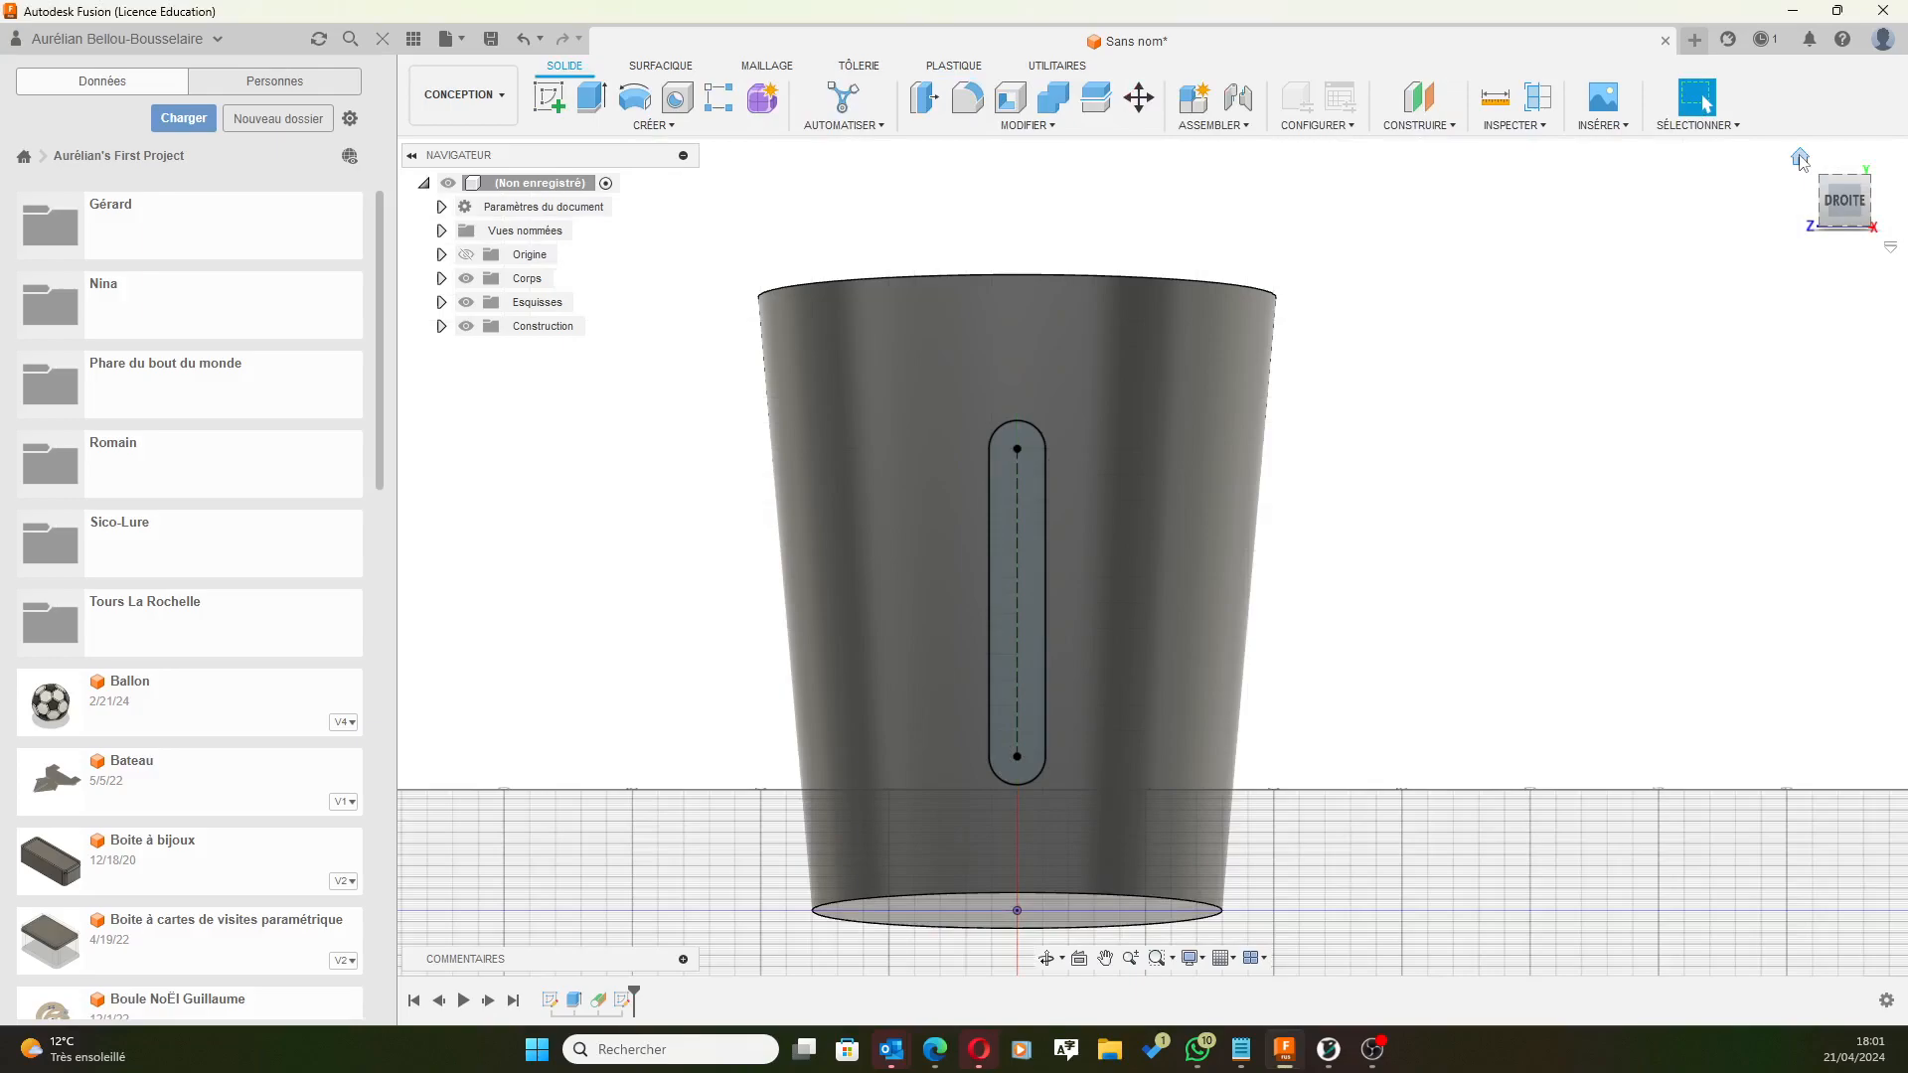
Return to the Home isometric view using the ViewCube.
left_click(1800, 157)
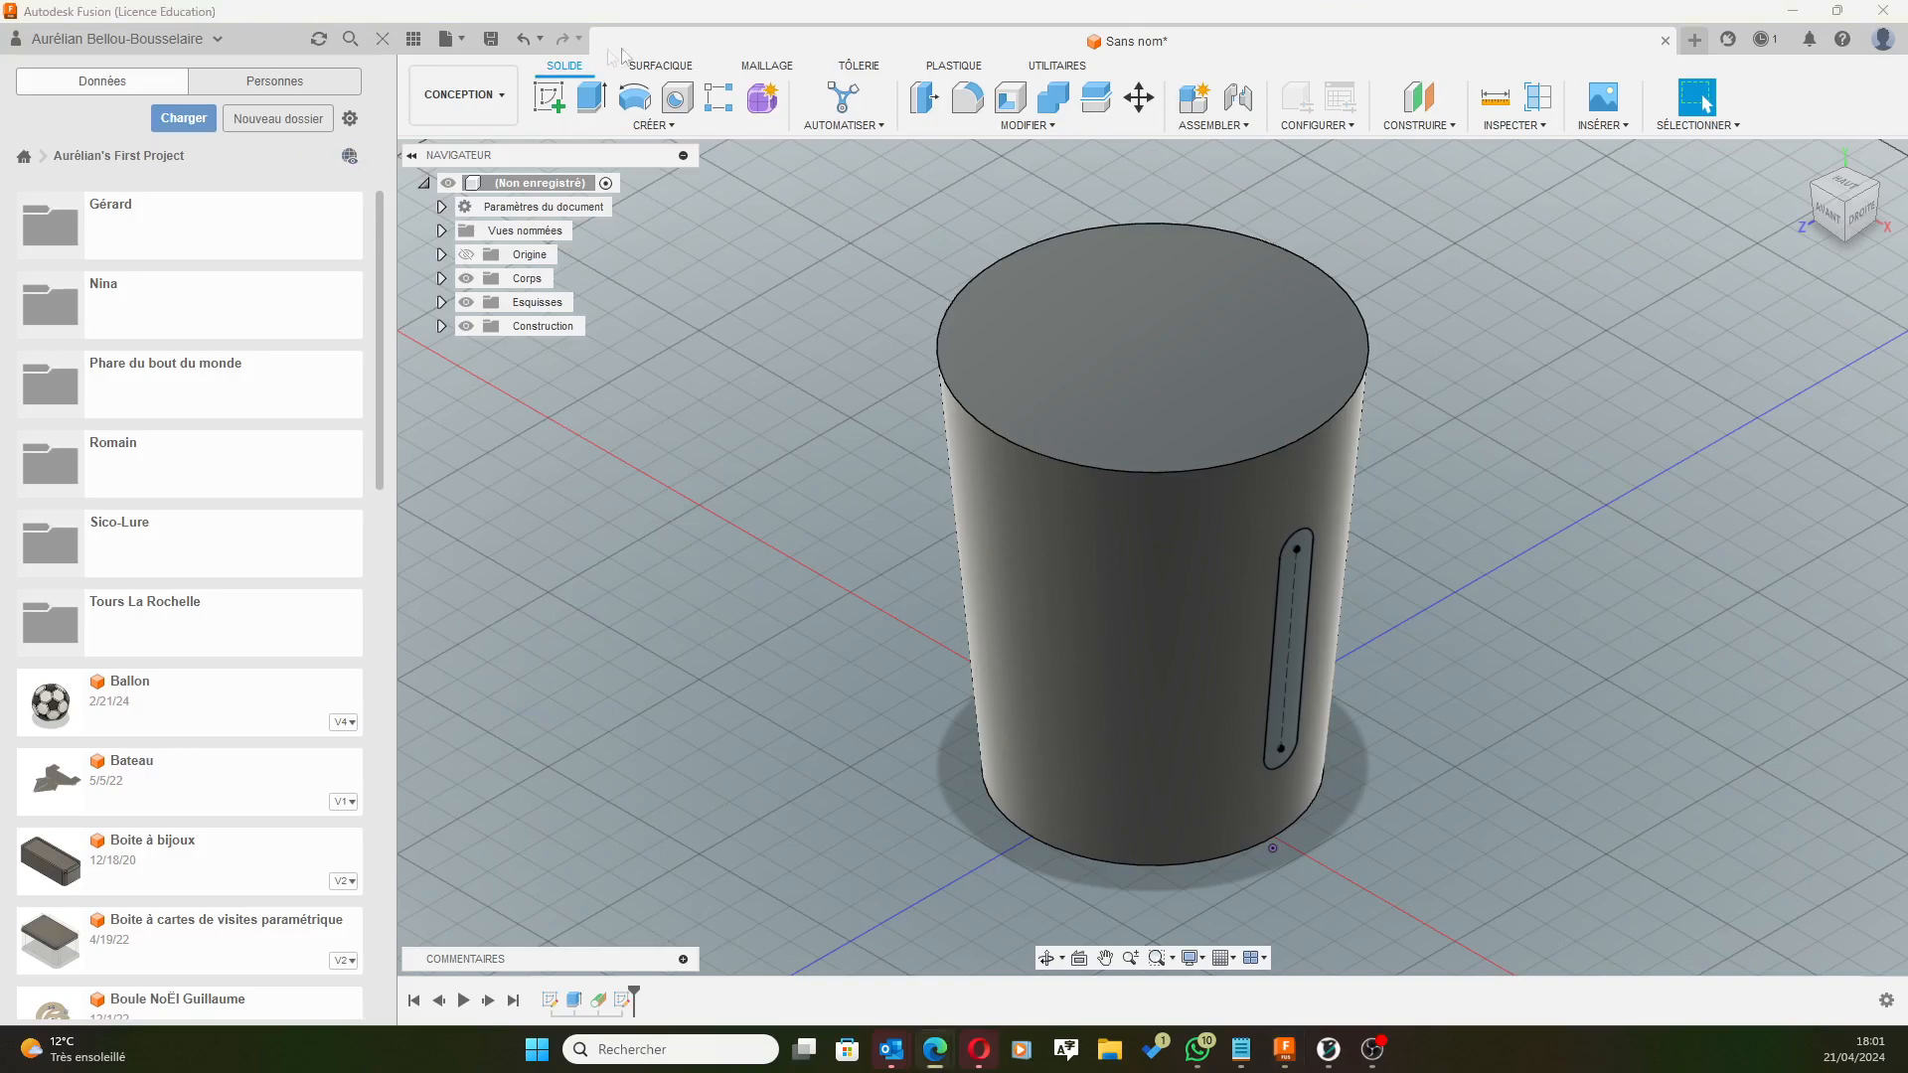
Extrude the slot profile, reversing it to -10 mm so it becomes a cut.
left_click(593, 96)
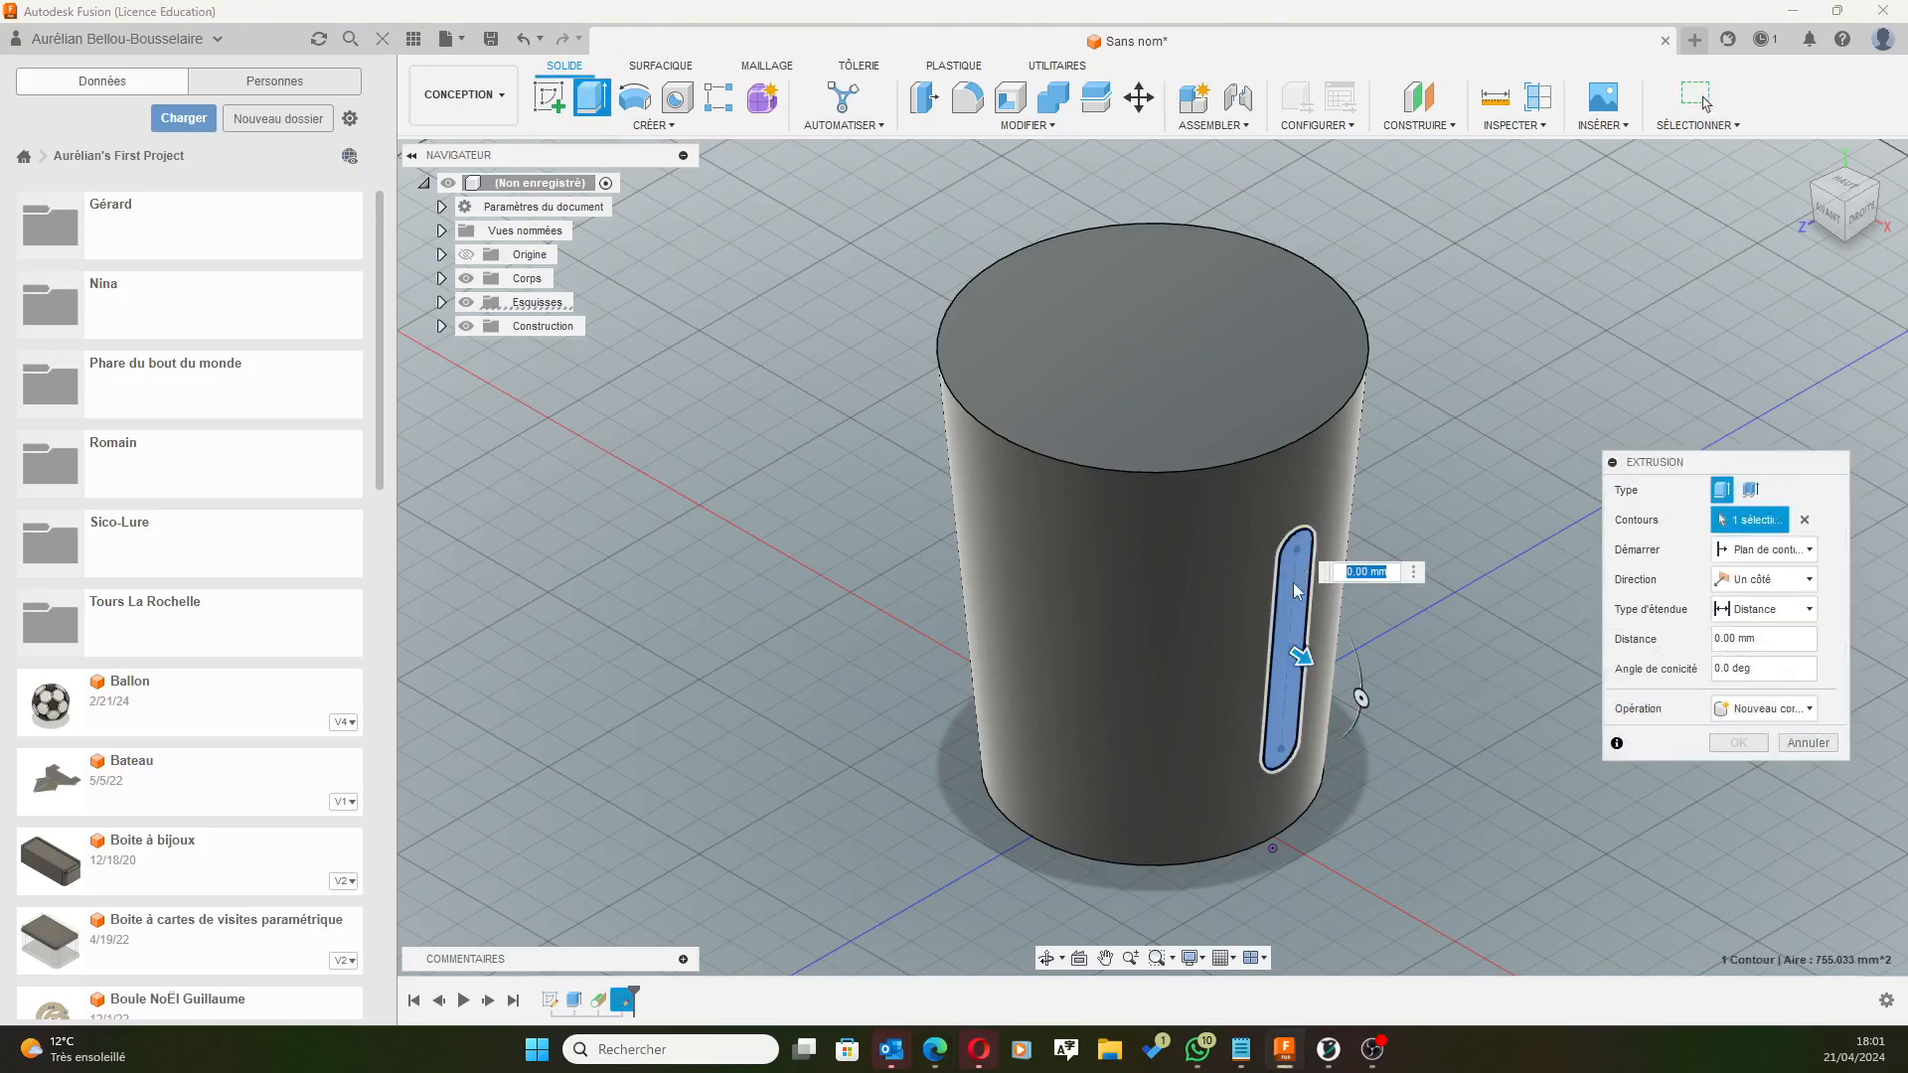
left_click_drag(1303, 659, 1393, 715)
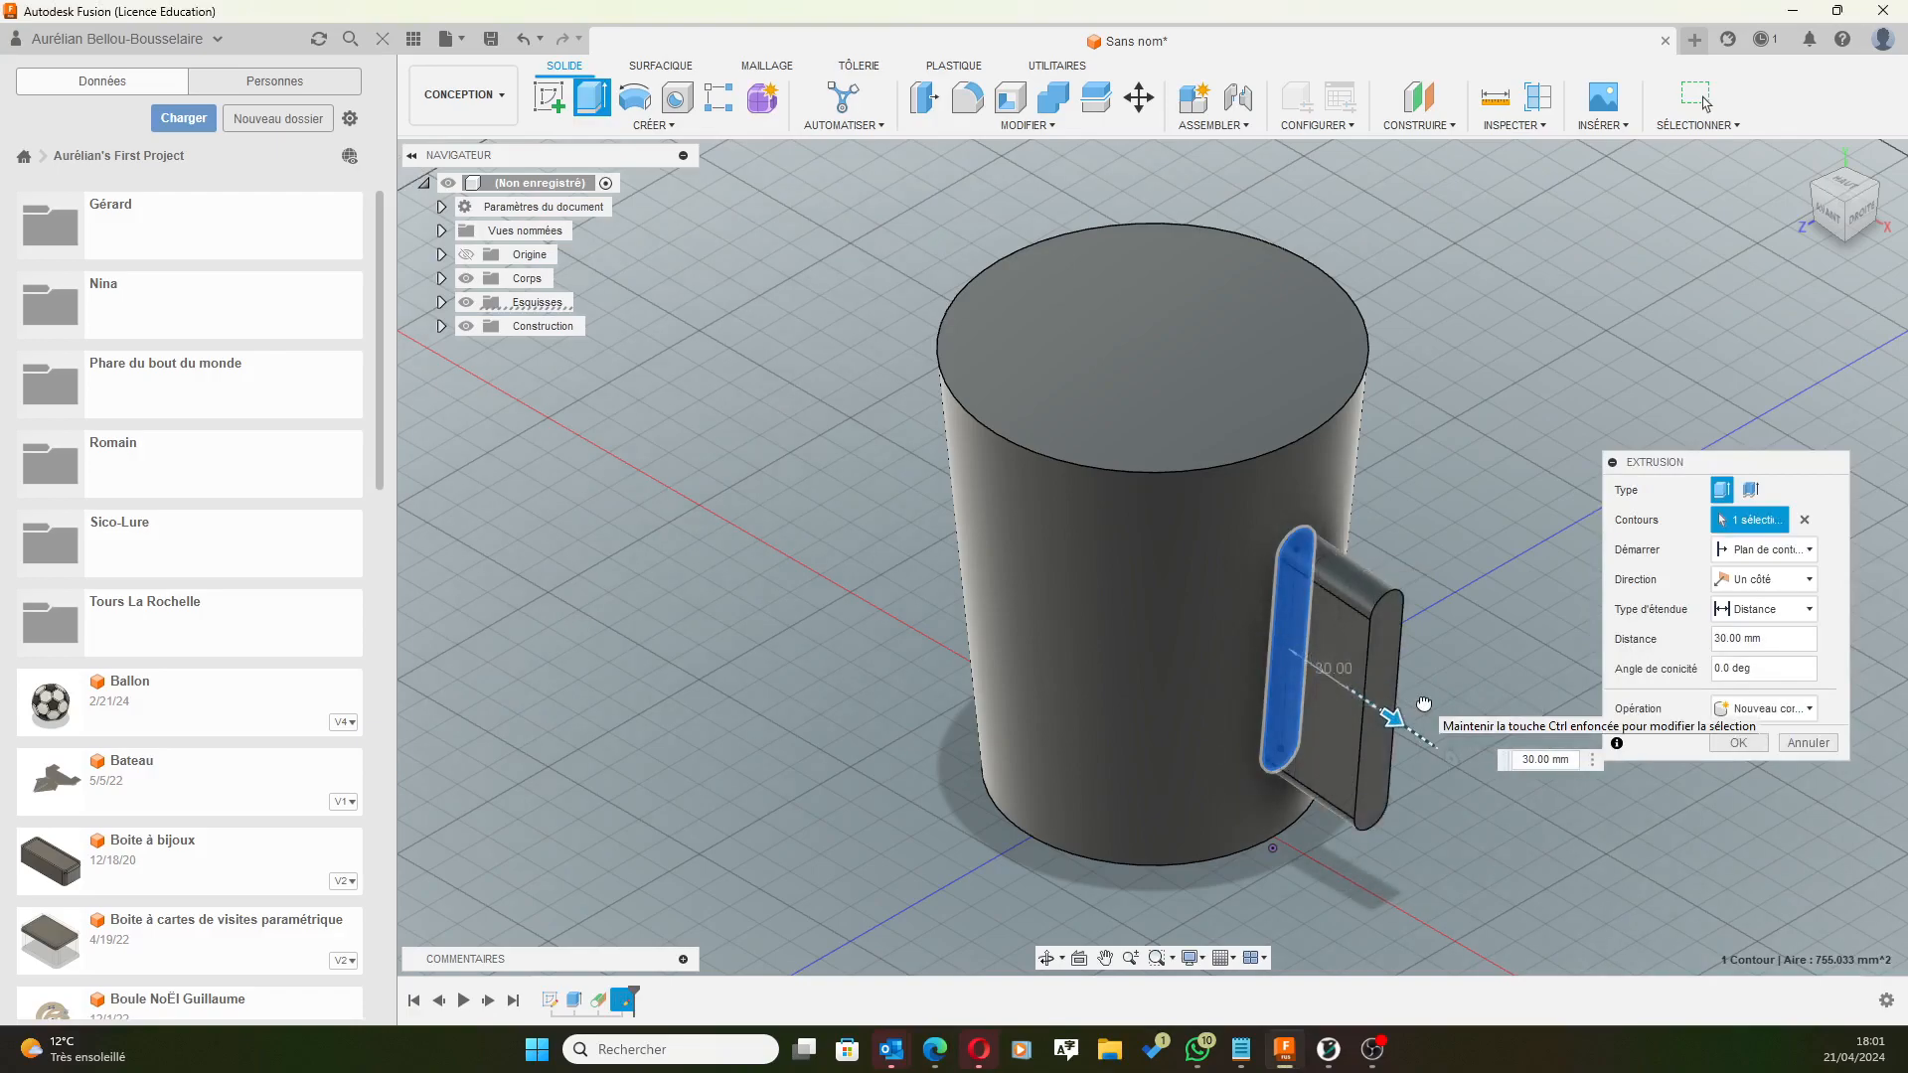
left_click_drag(1424, 704, 1275, 667)
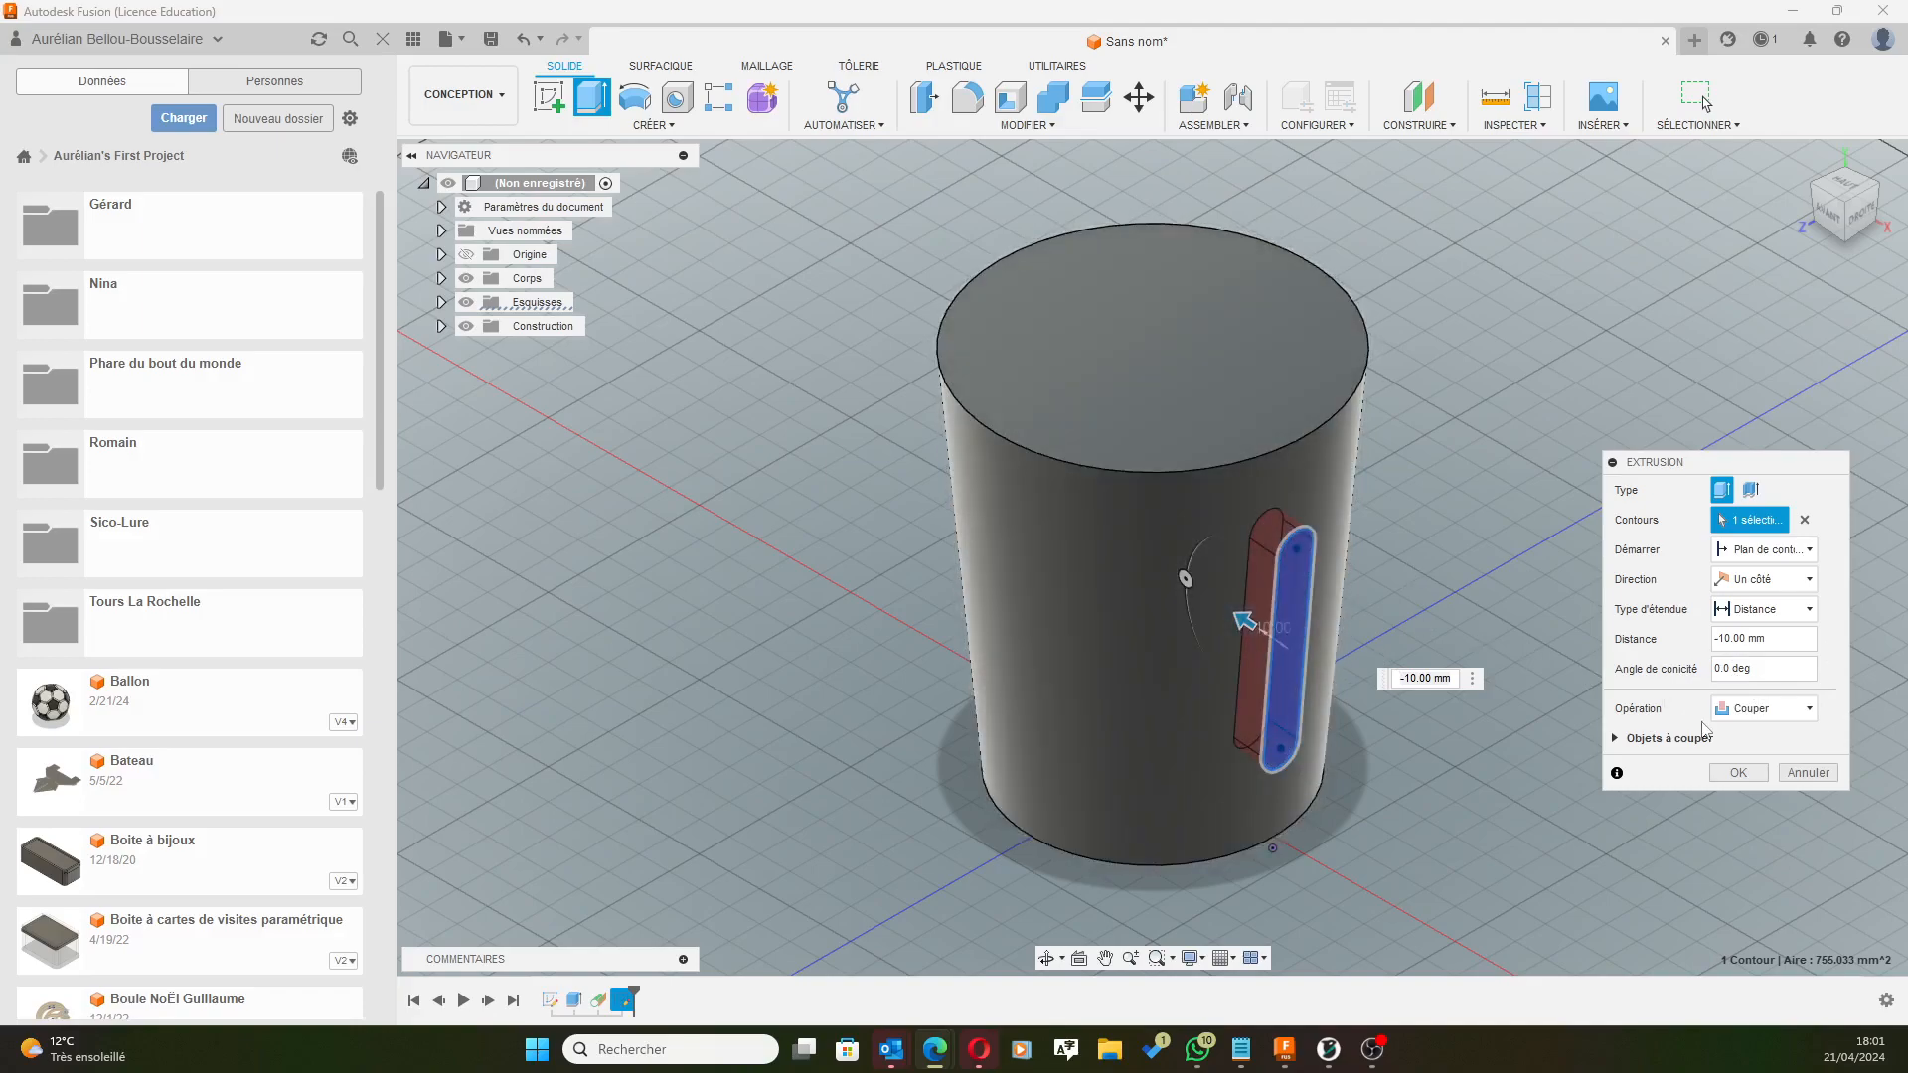
Give the slot cut a -60° taper and -2 mm depth, and confirm the extrusion.
left_click(1749, 669)
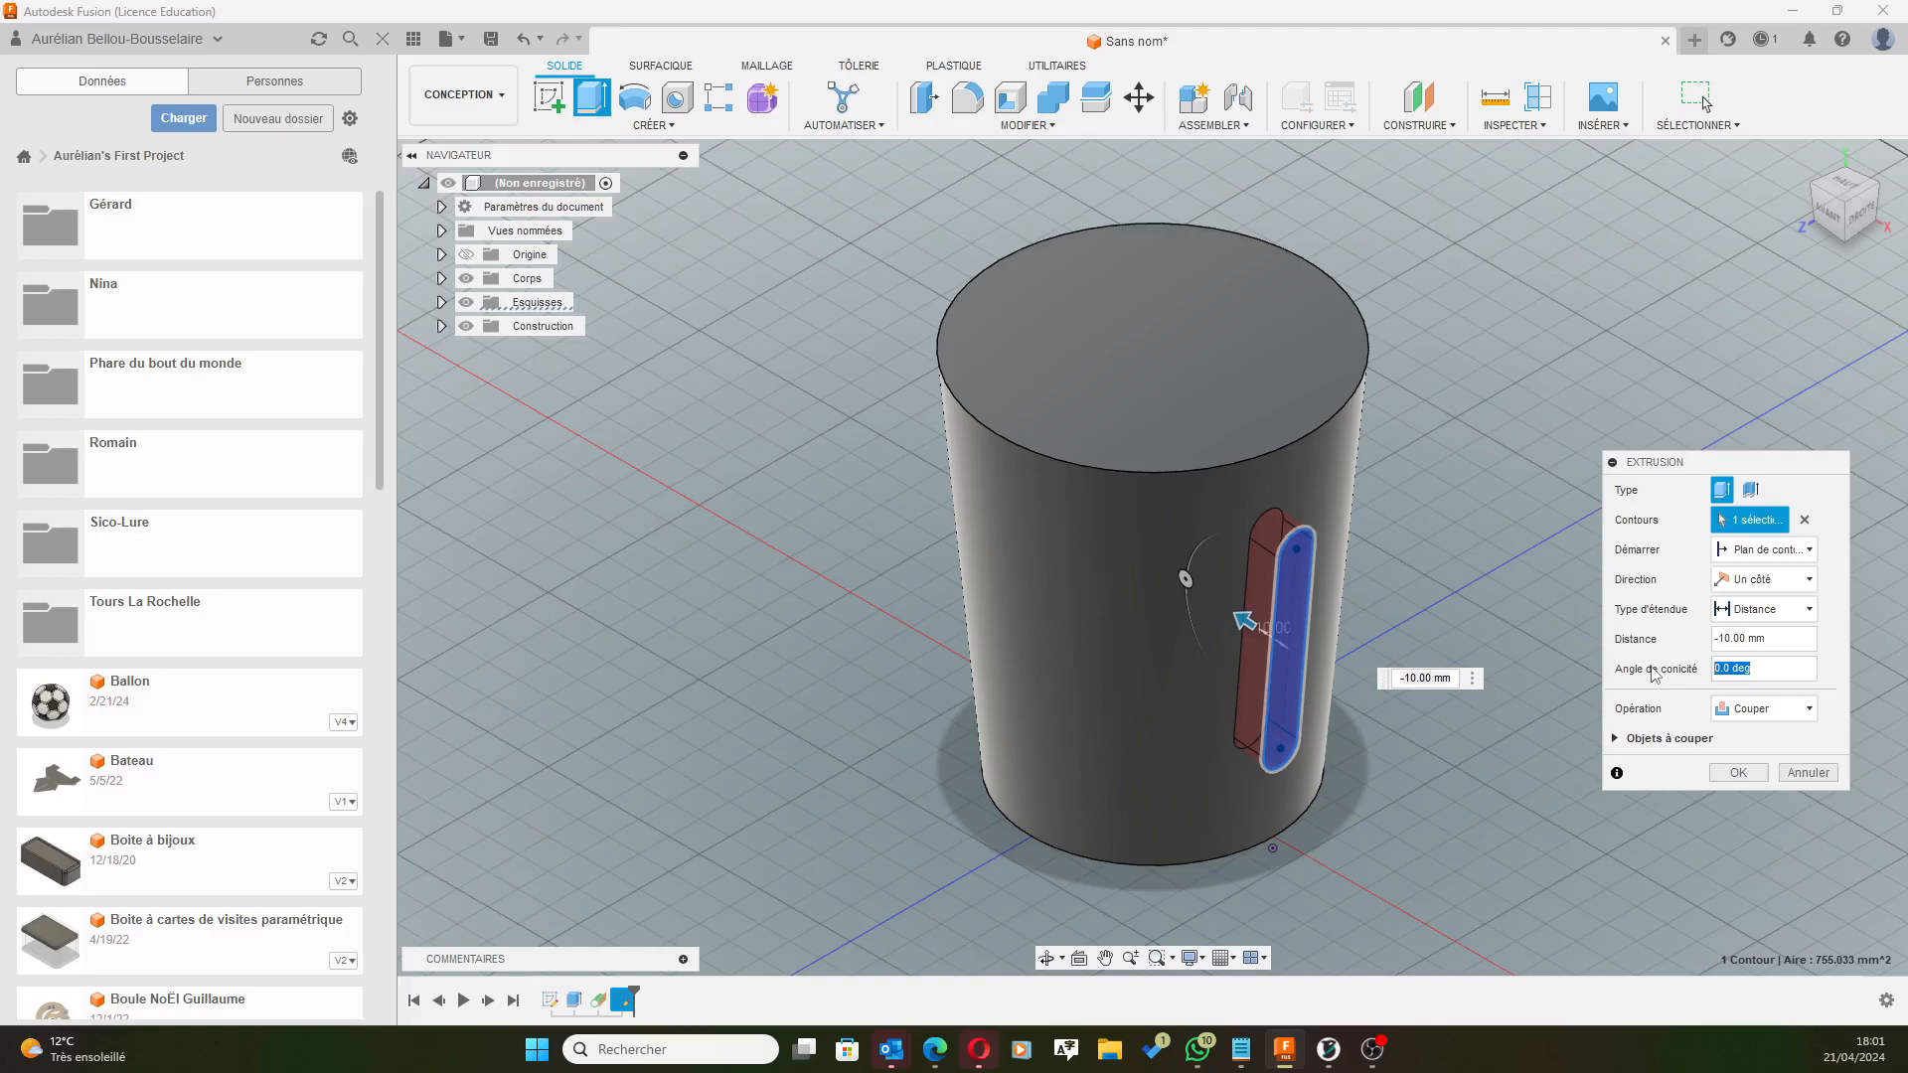
type("-60")
key("shift+Tab")
type("-2")
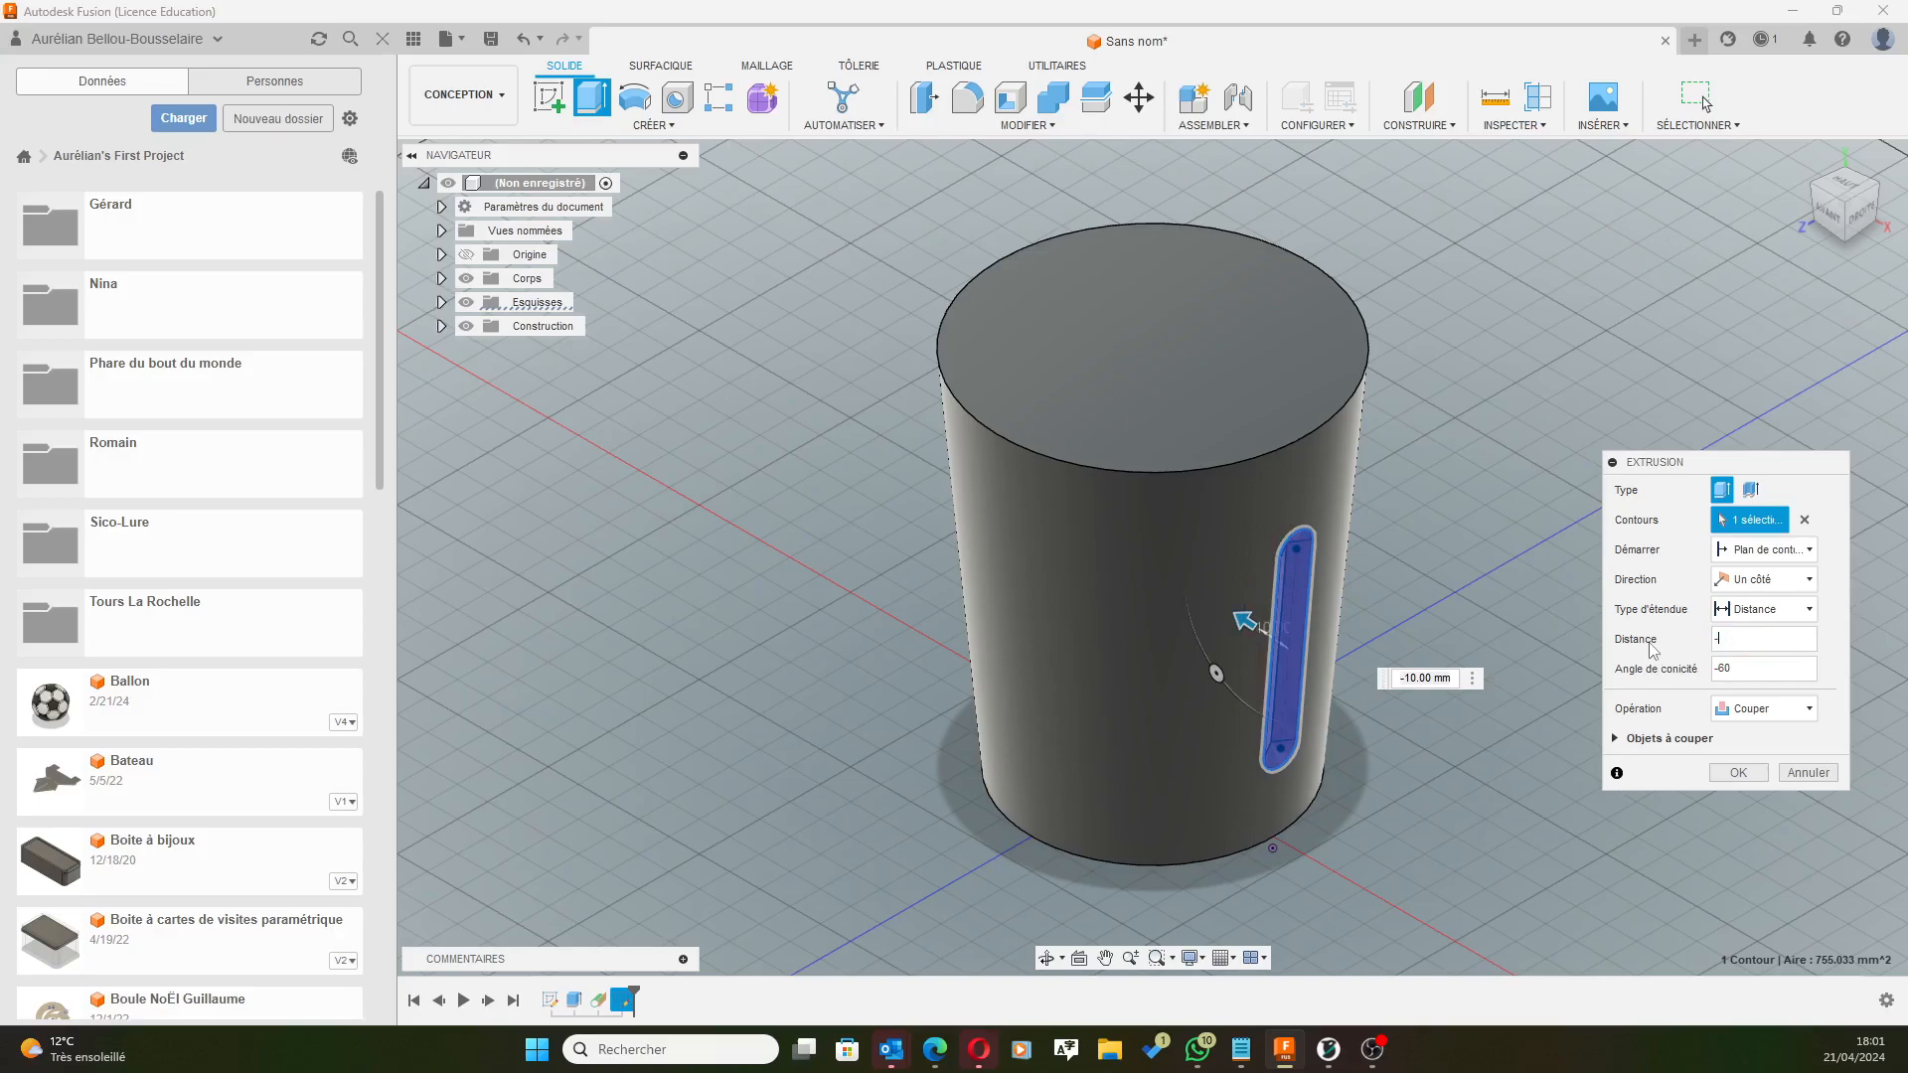
key("Tab")
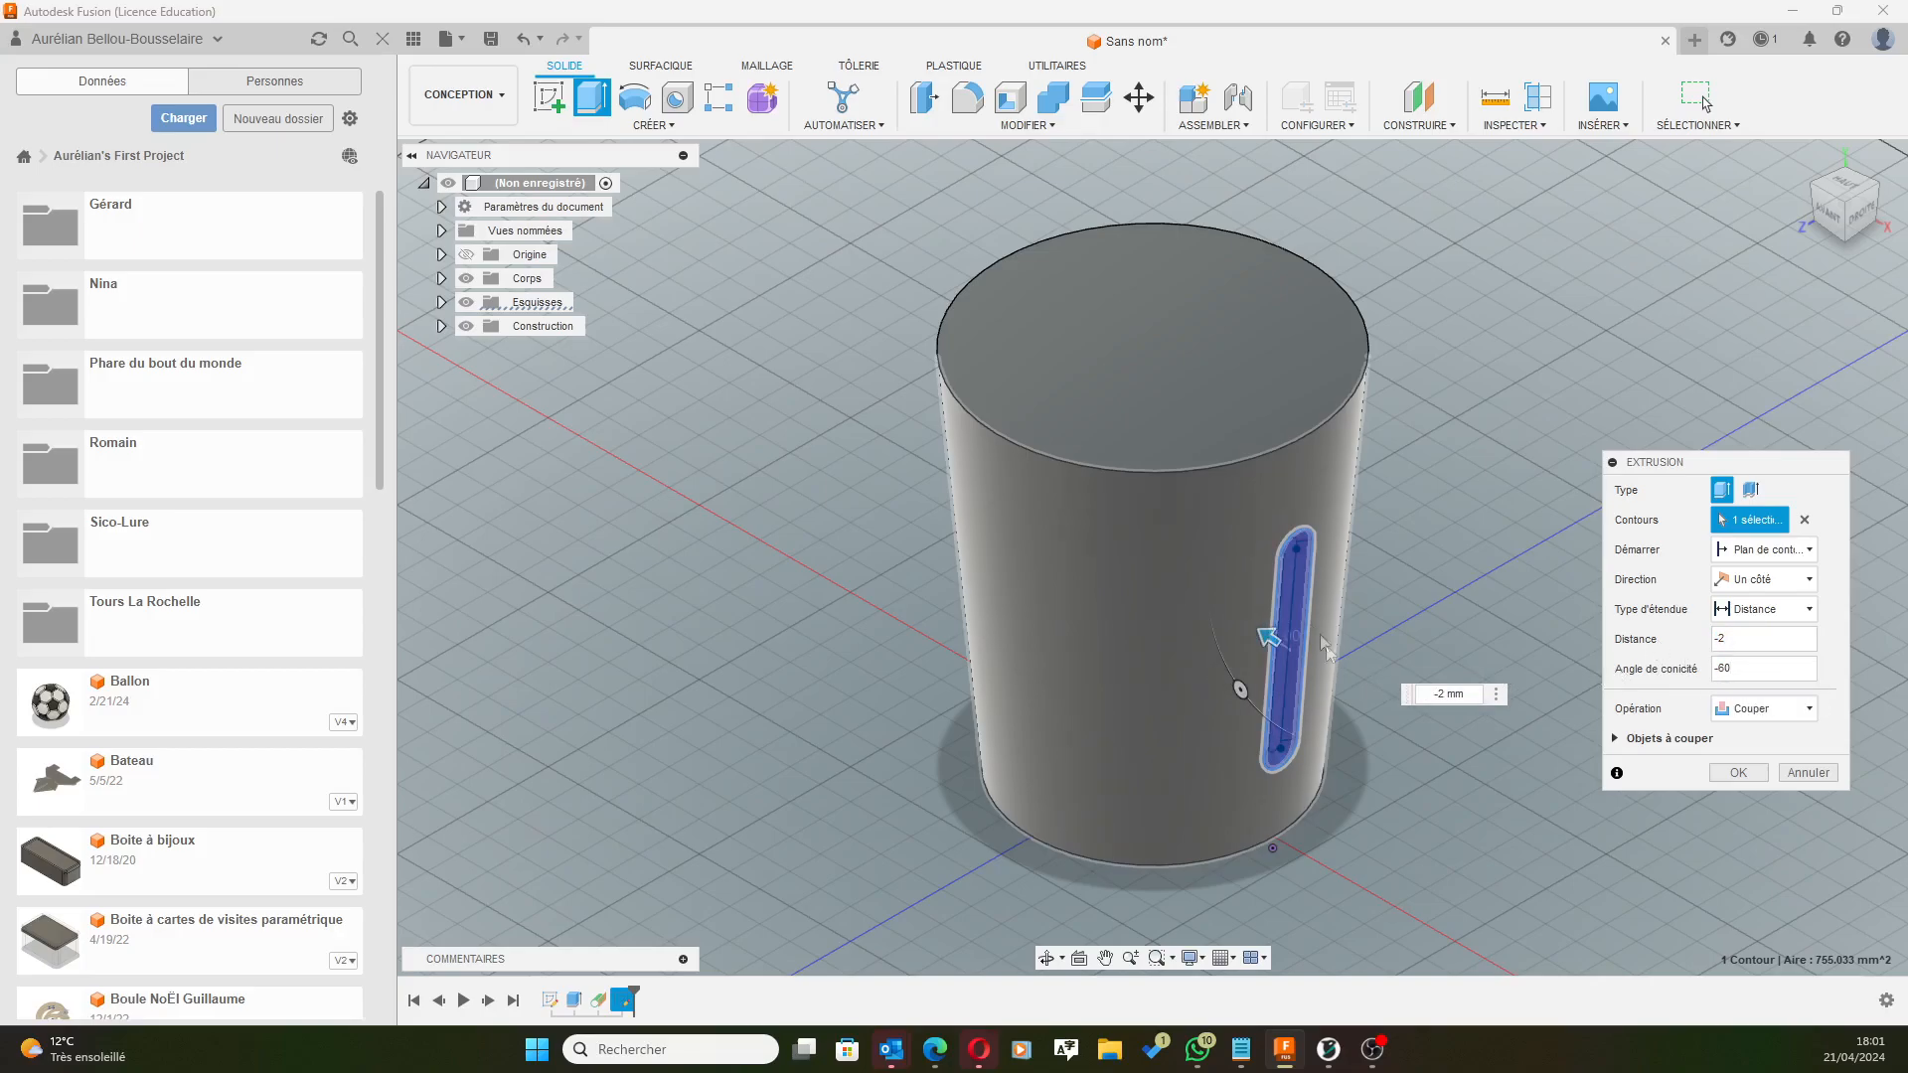
scroll(1310, 624, "up", 5)
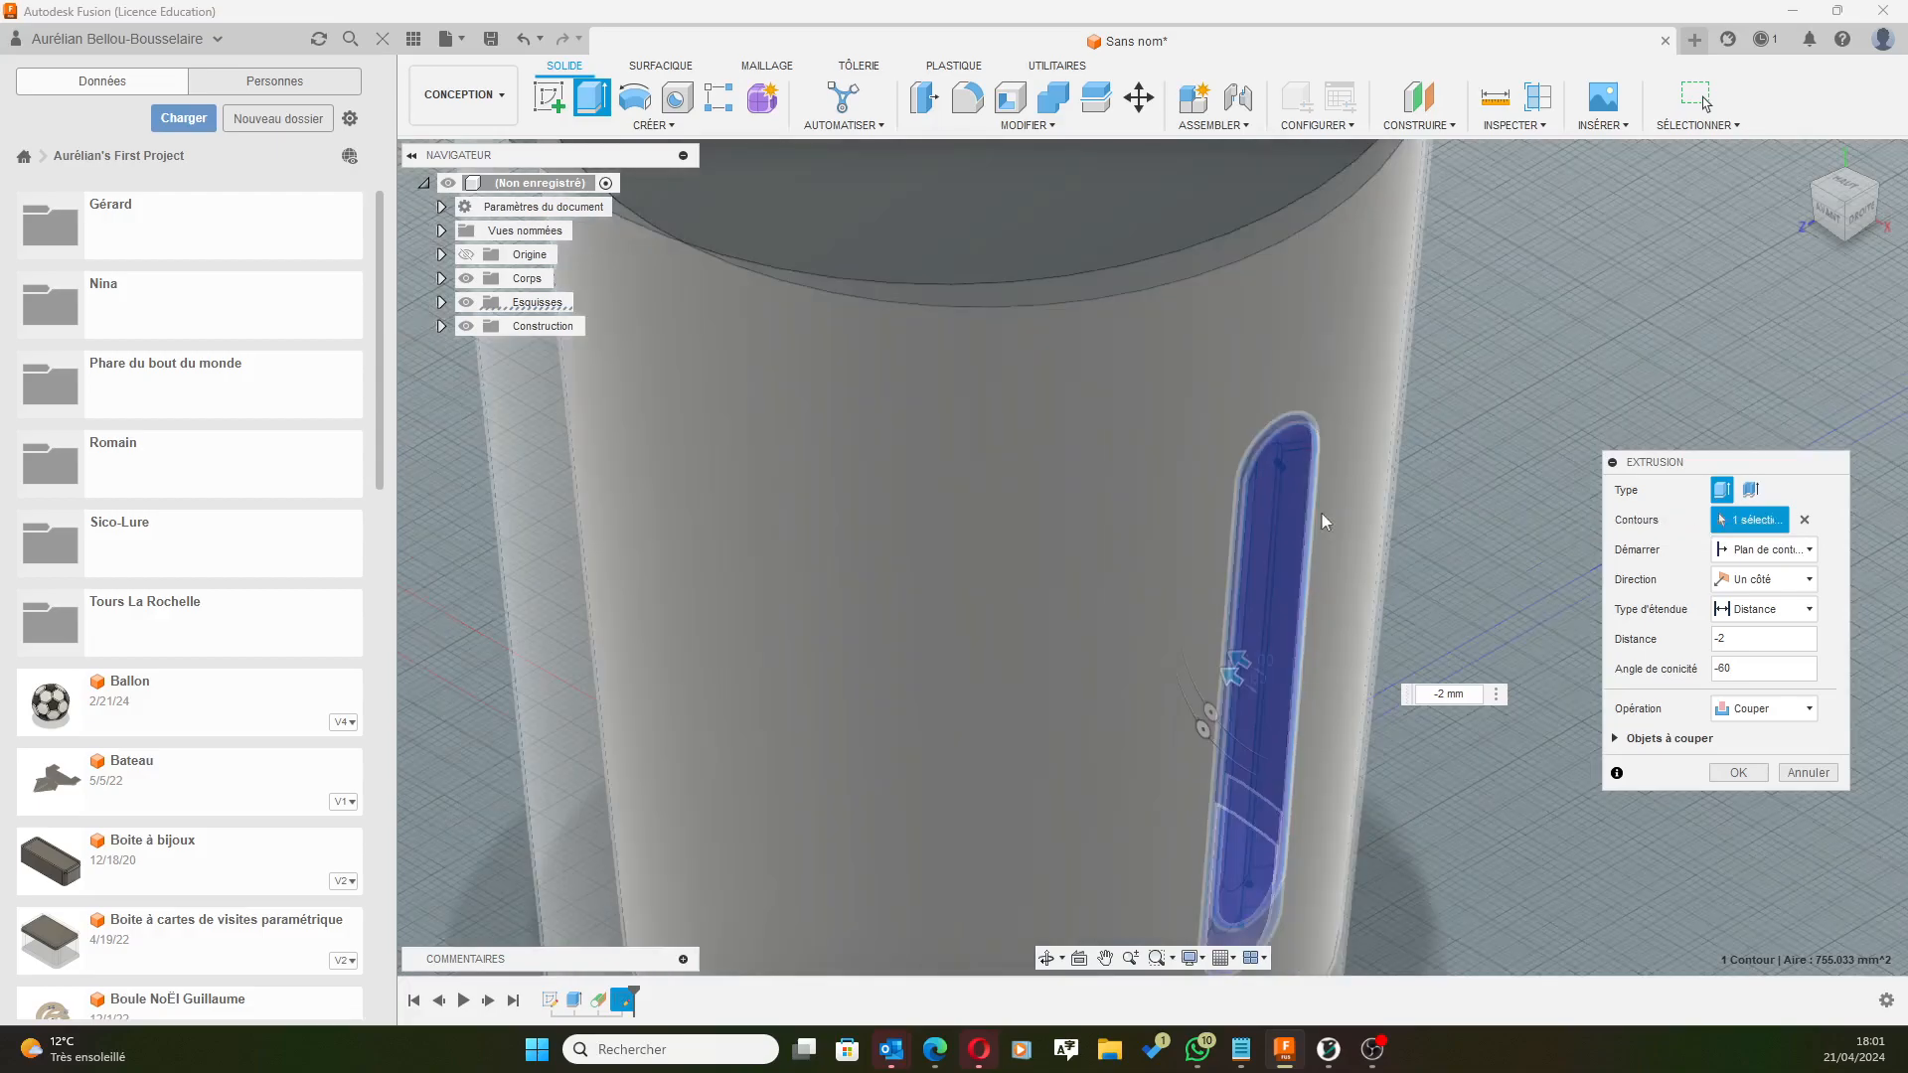
scroll(1321, 515, "up", 4)
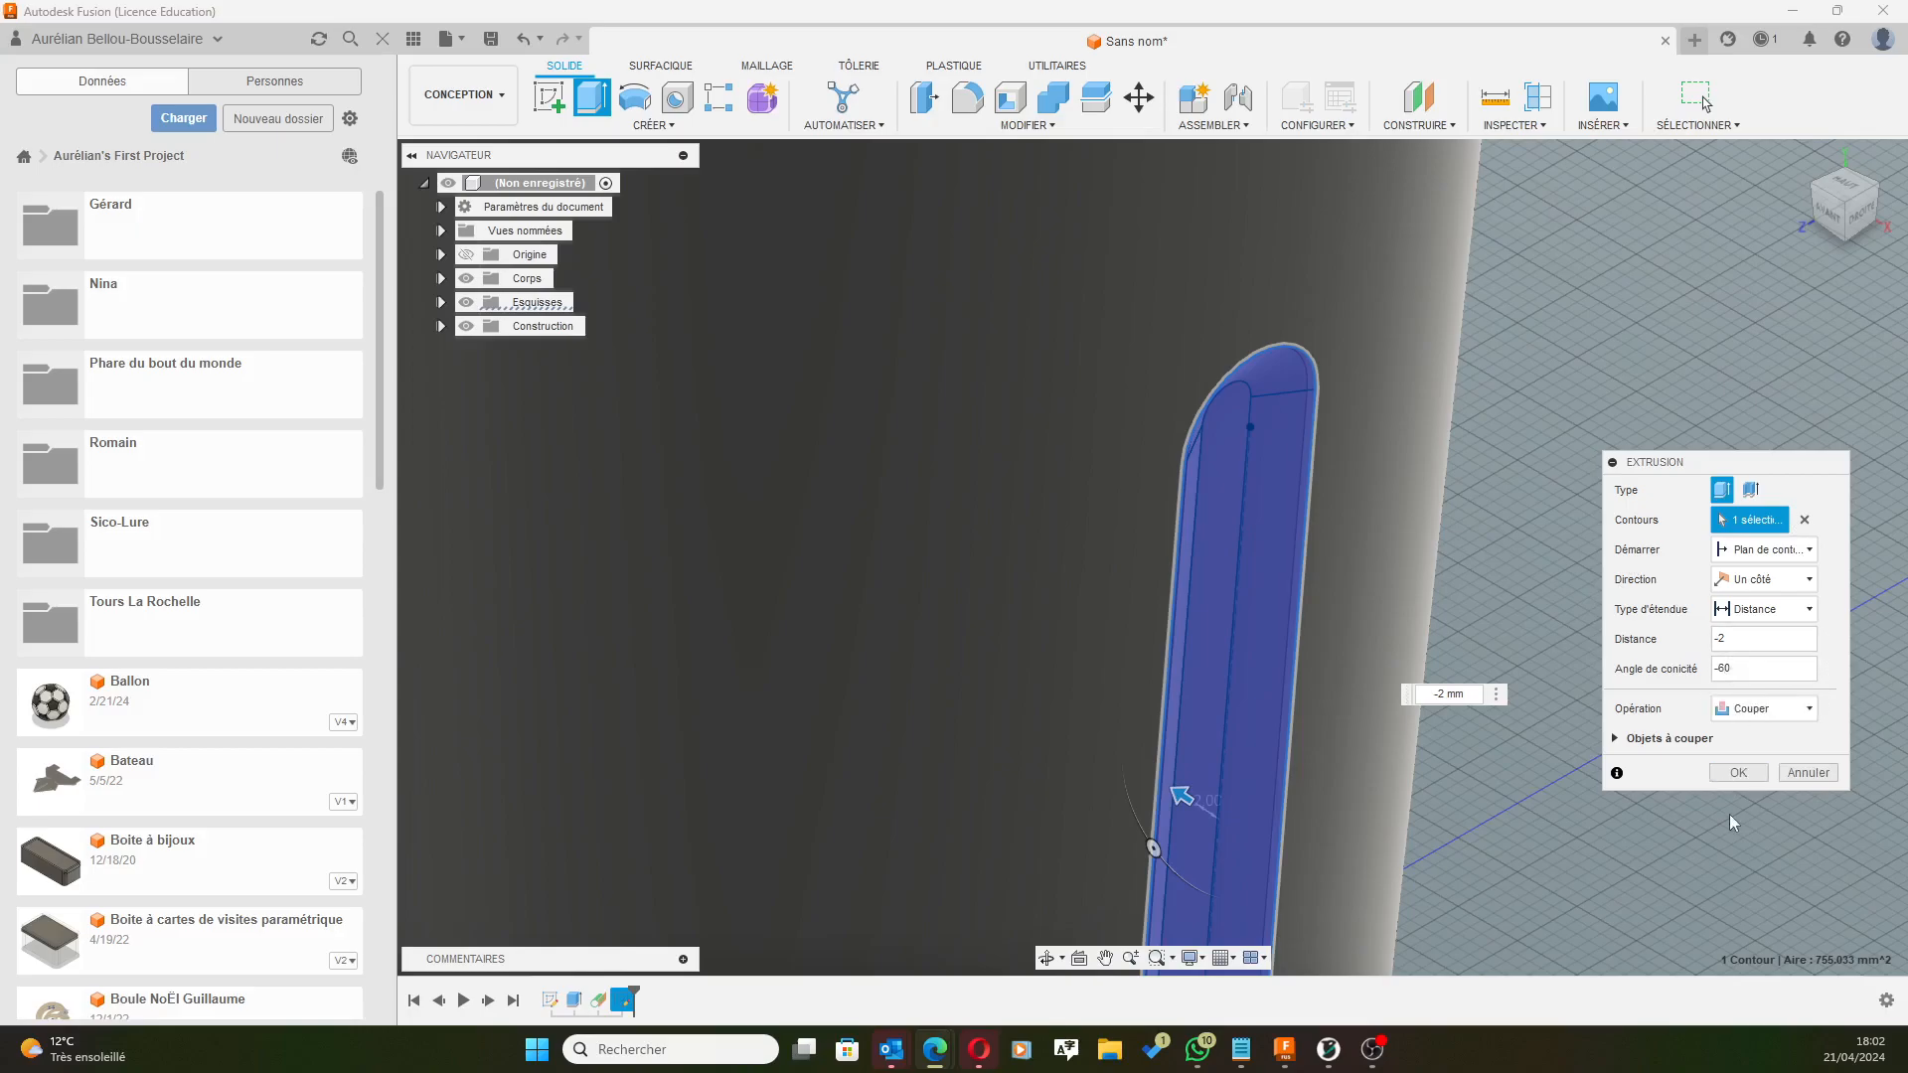
left_click(1741, 664)
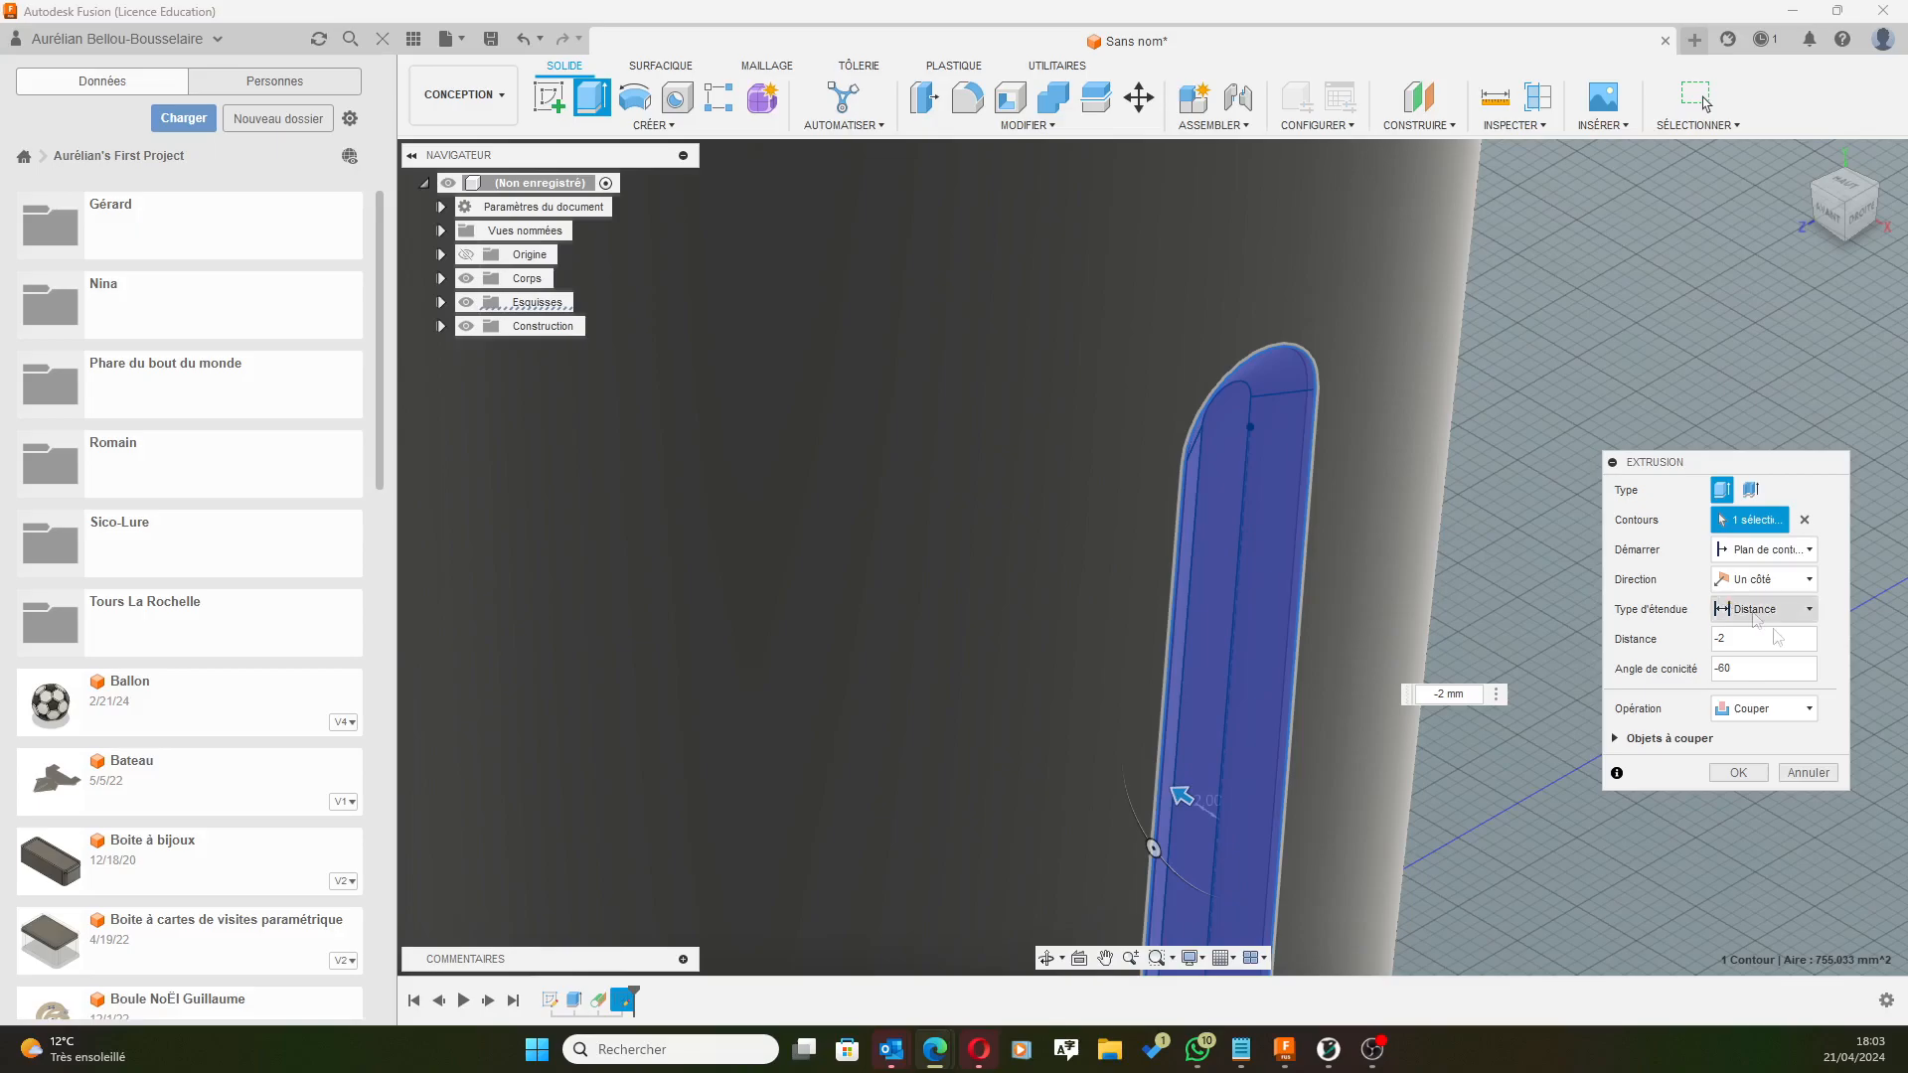
left_click(1739, 772)
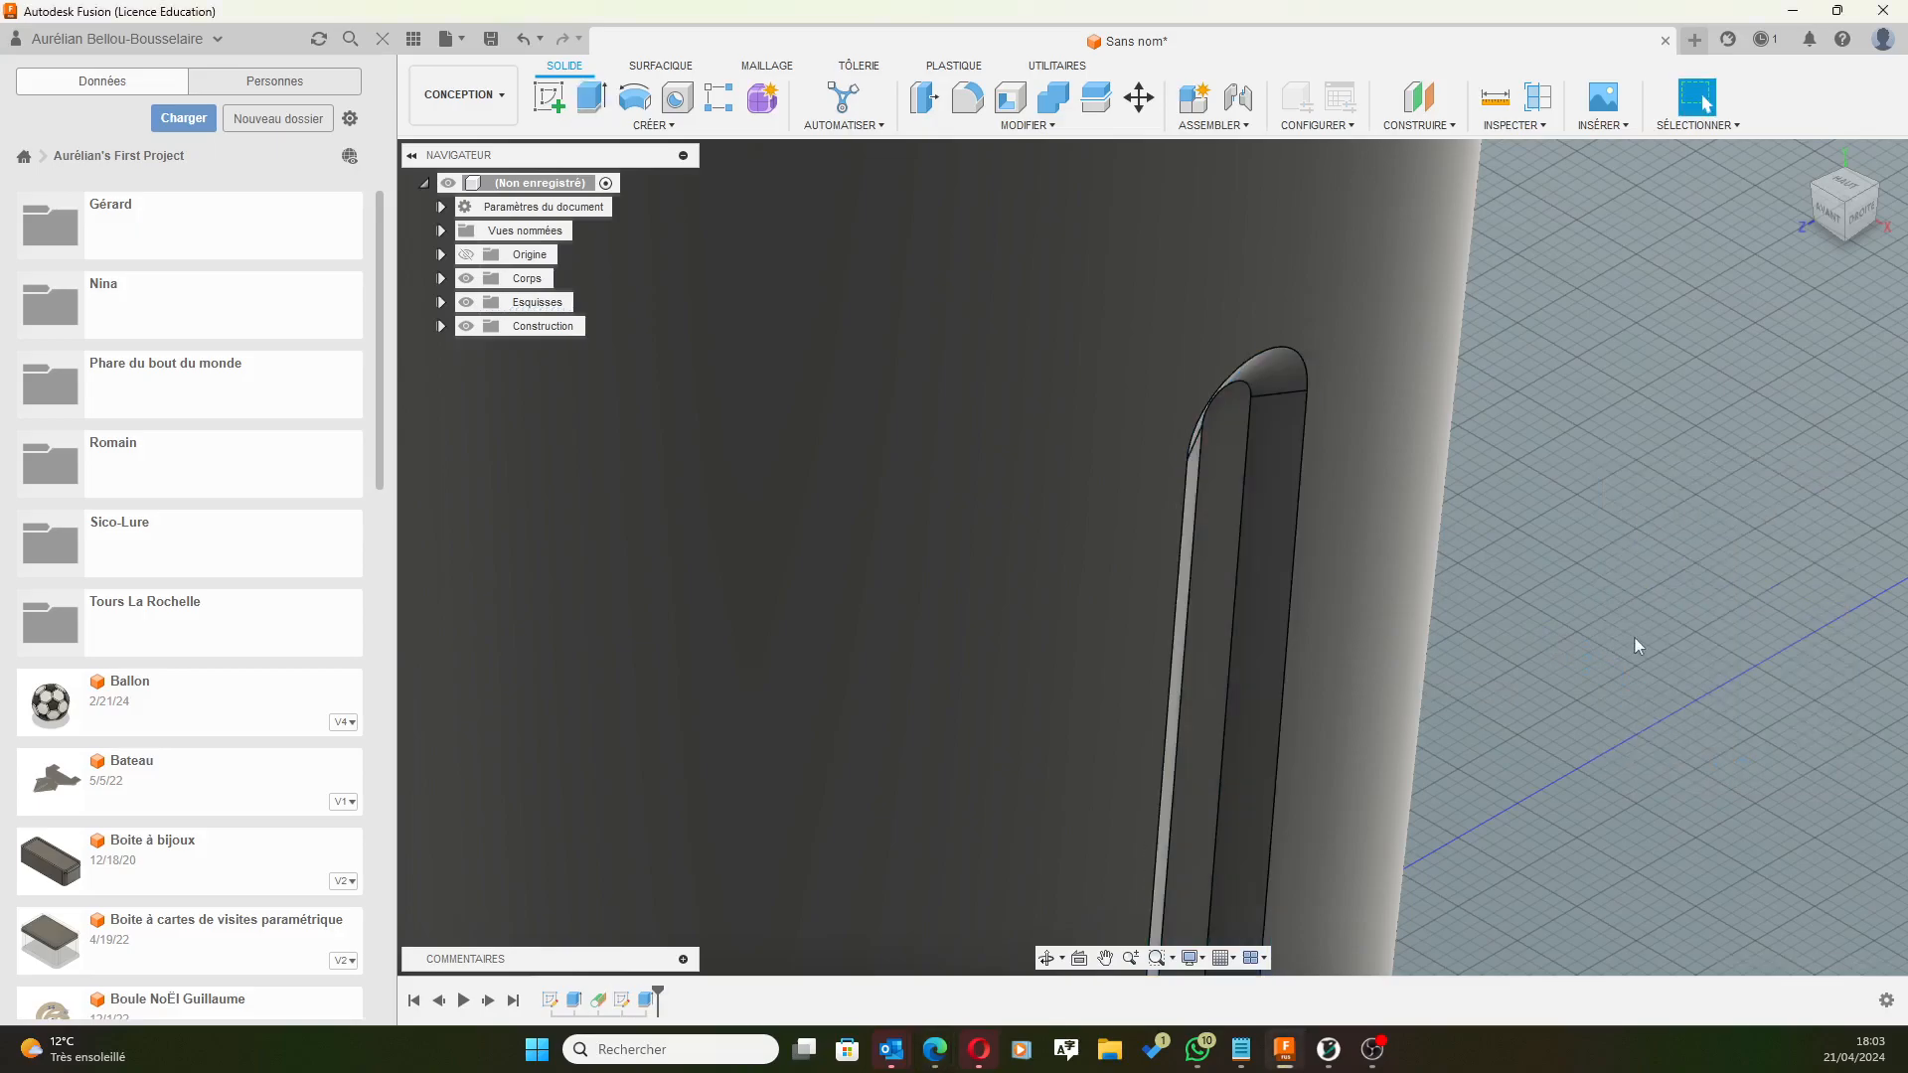
scroll(1384, 650, "down", 5)
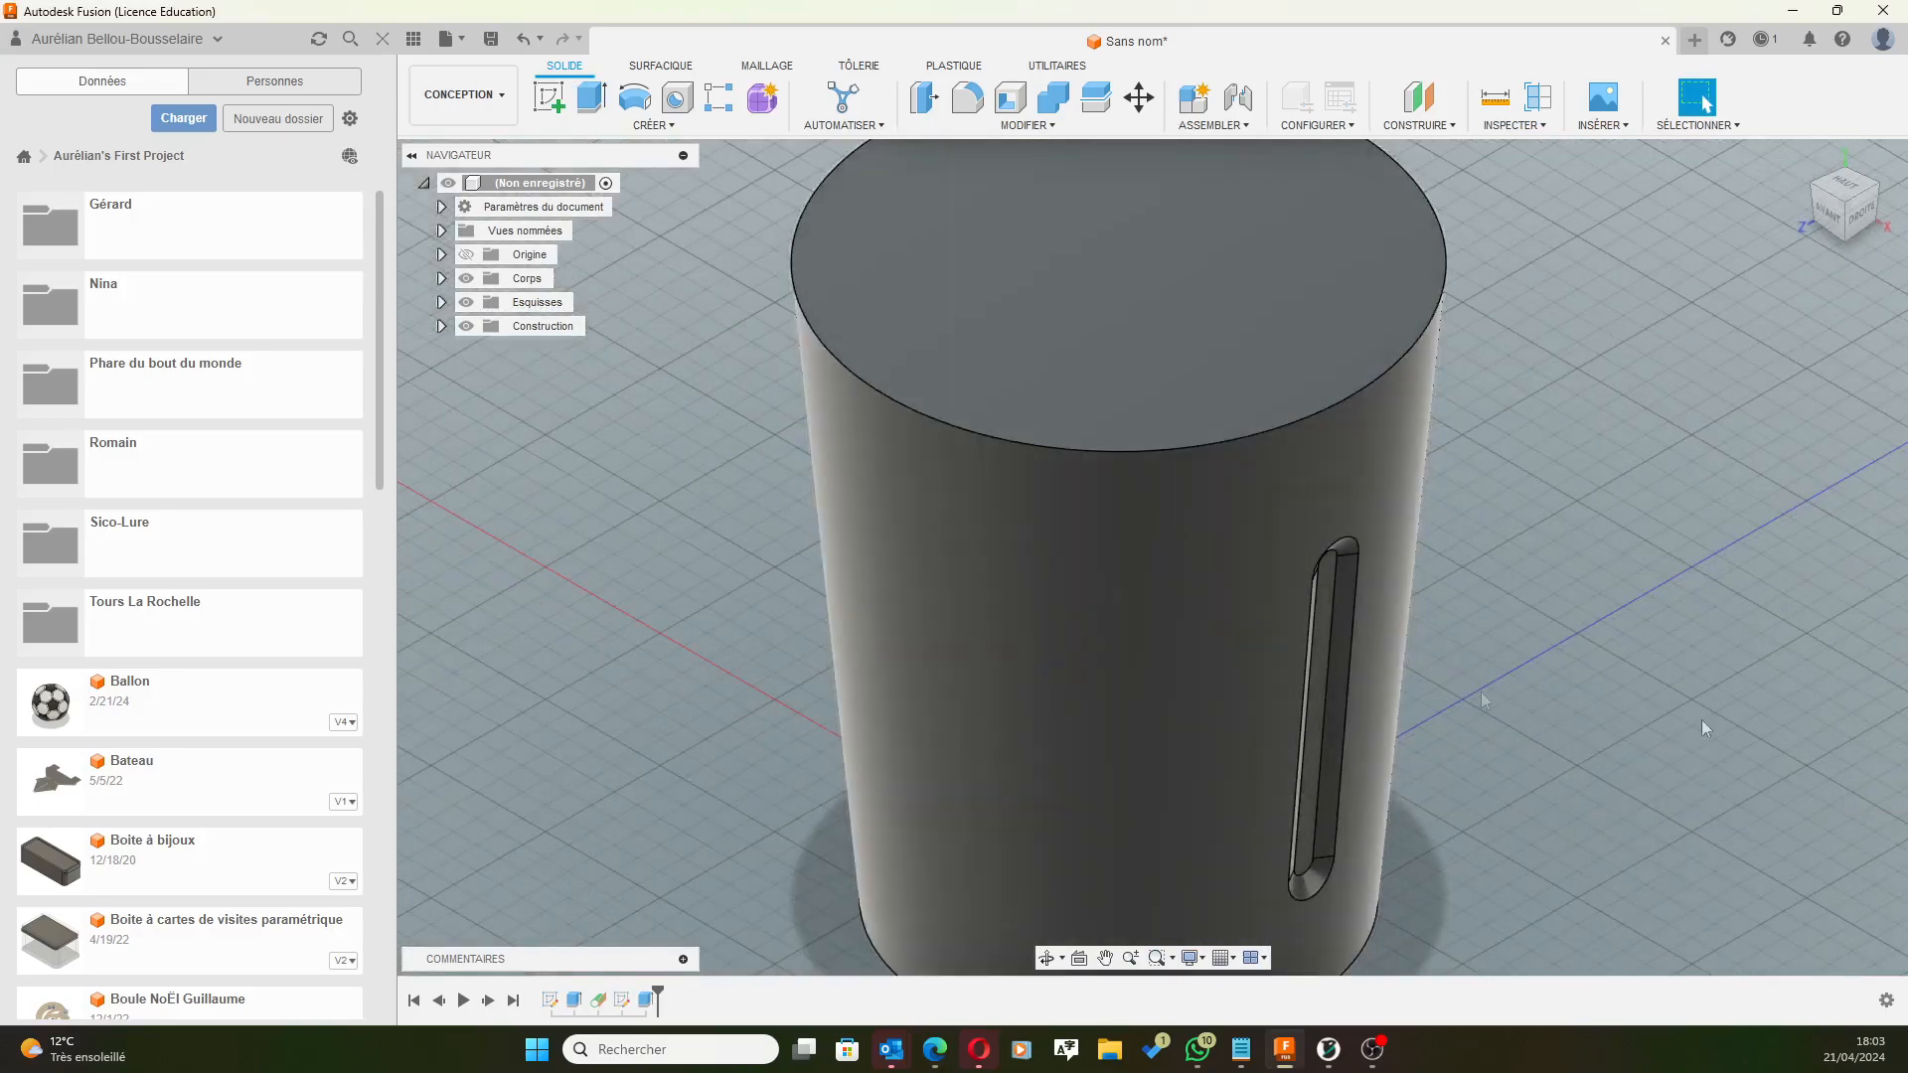
key("alt+Tab")
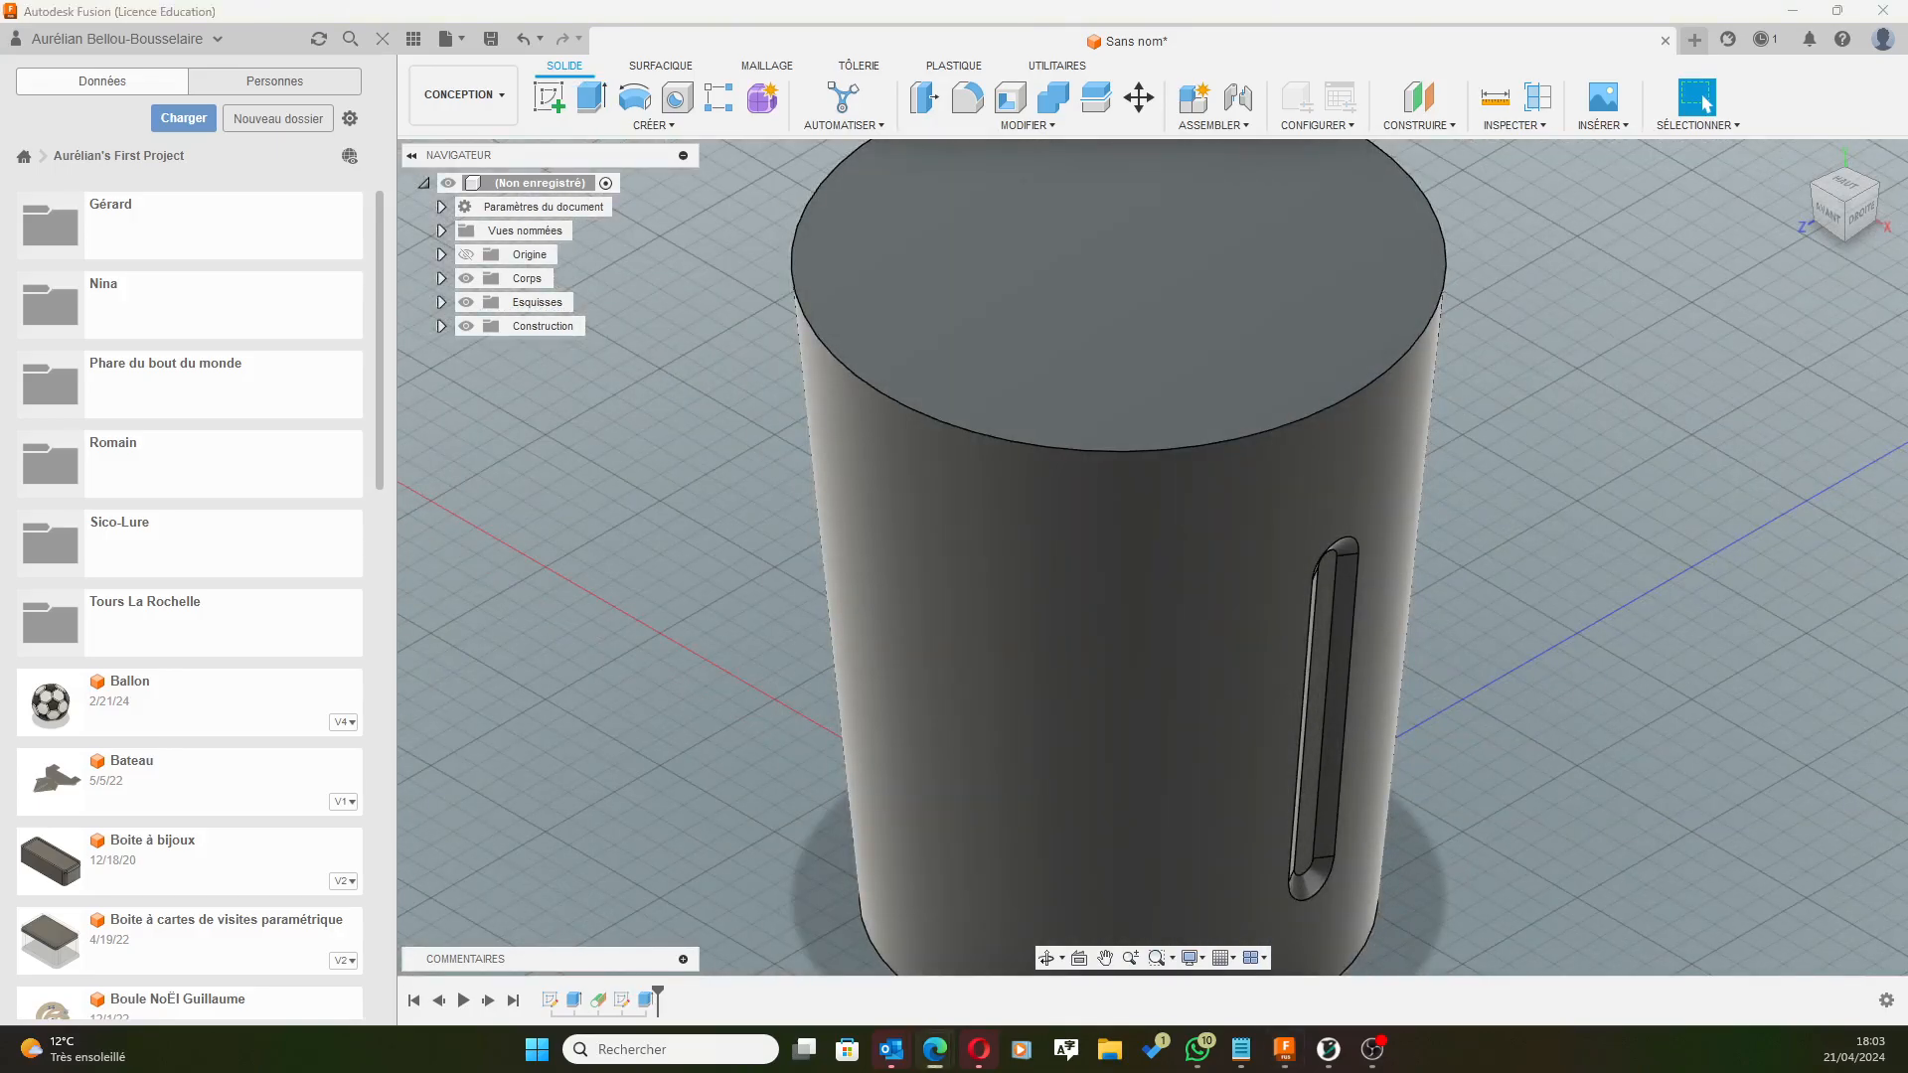
scroll(1474, 564, "down", 2)
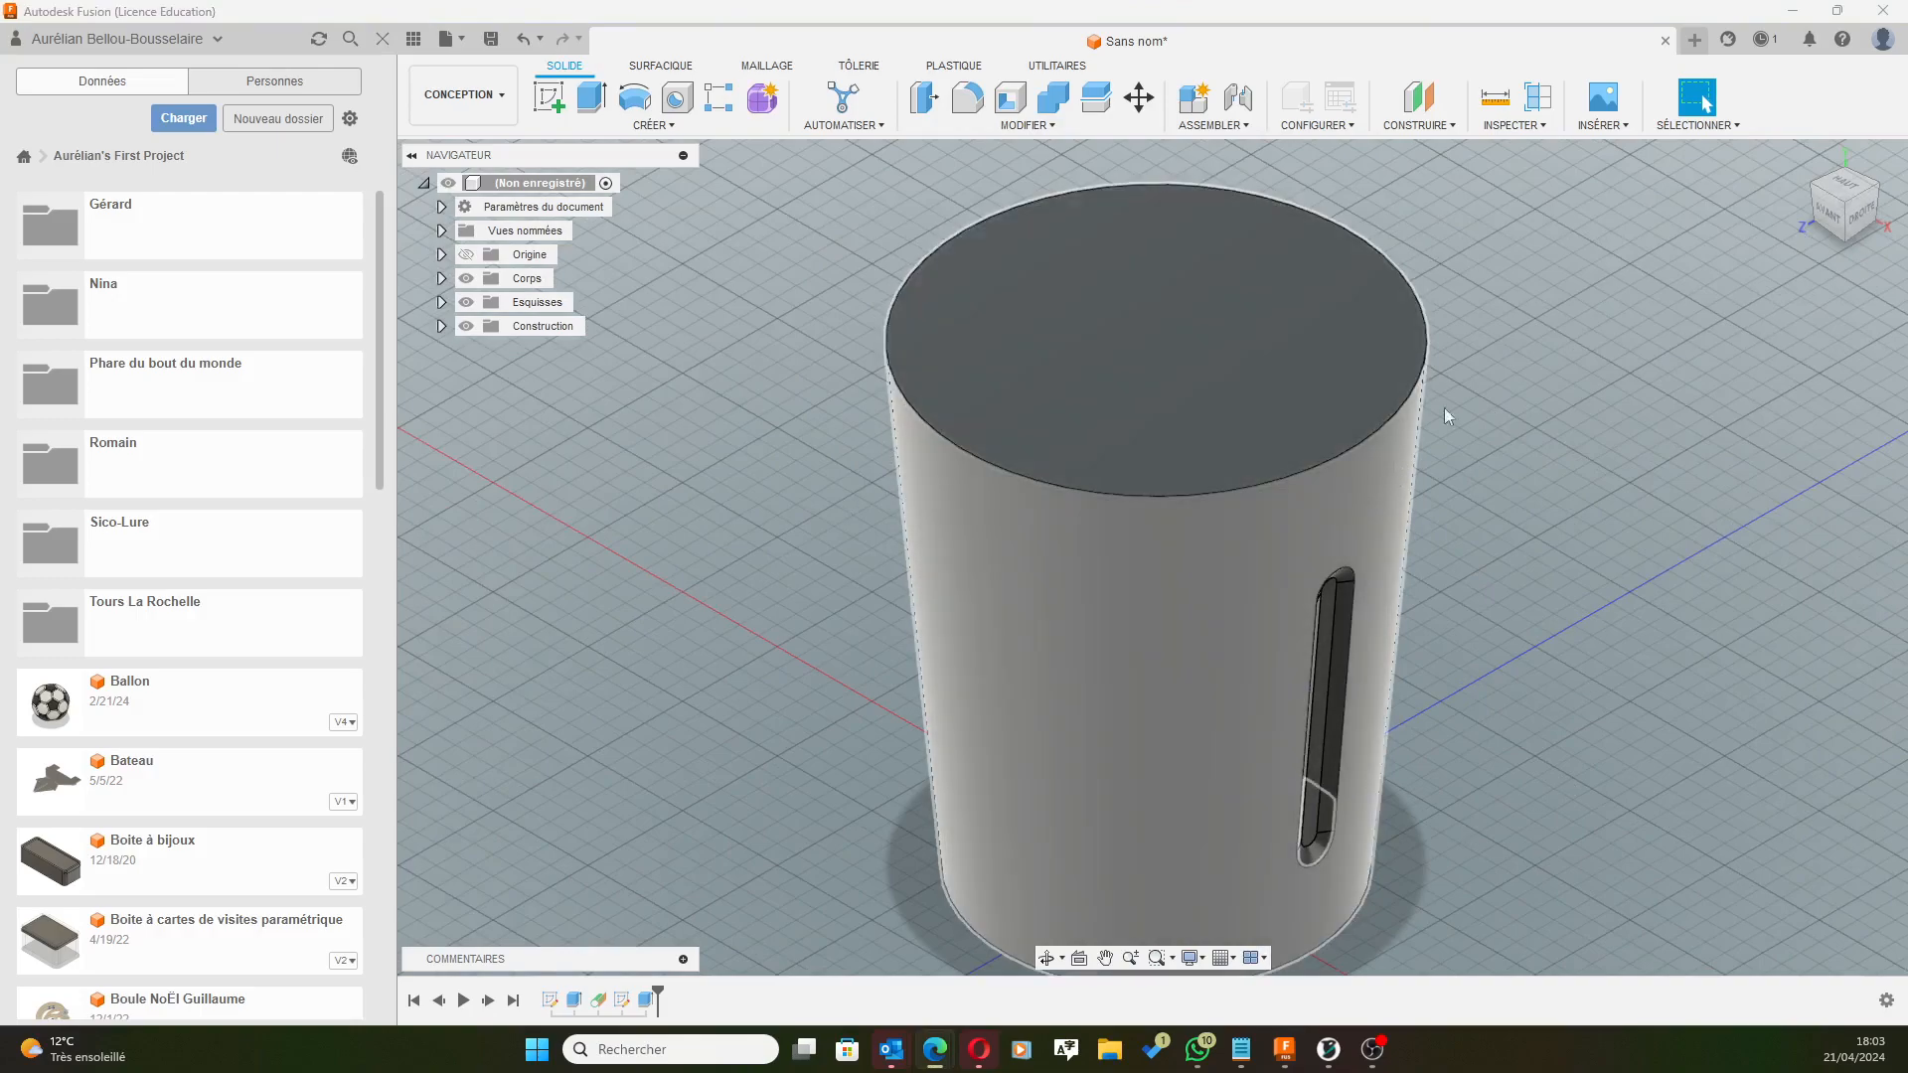
scroll(1292, 577, "down", 1)
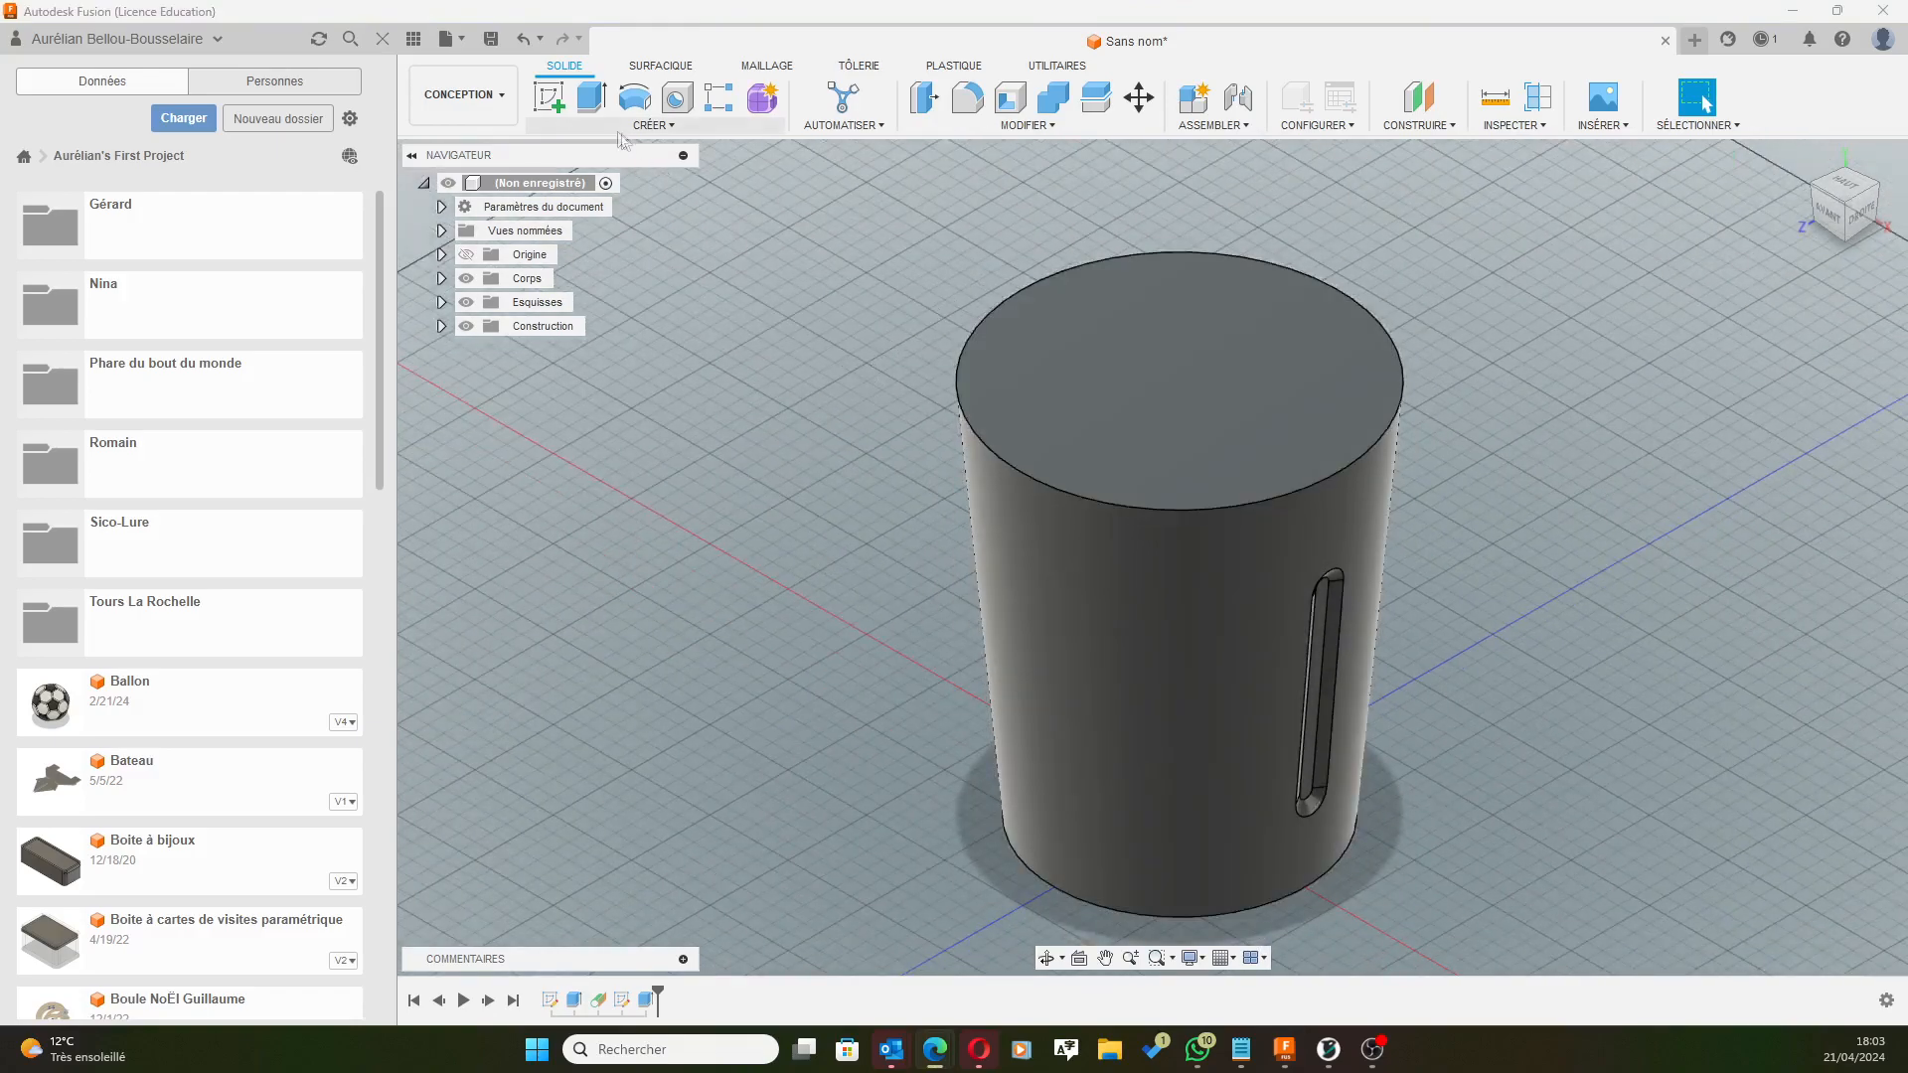
Start a Circular Pattern from the Create menu and set its object type to Features.
left_click(654, 126)
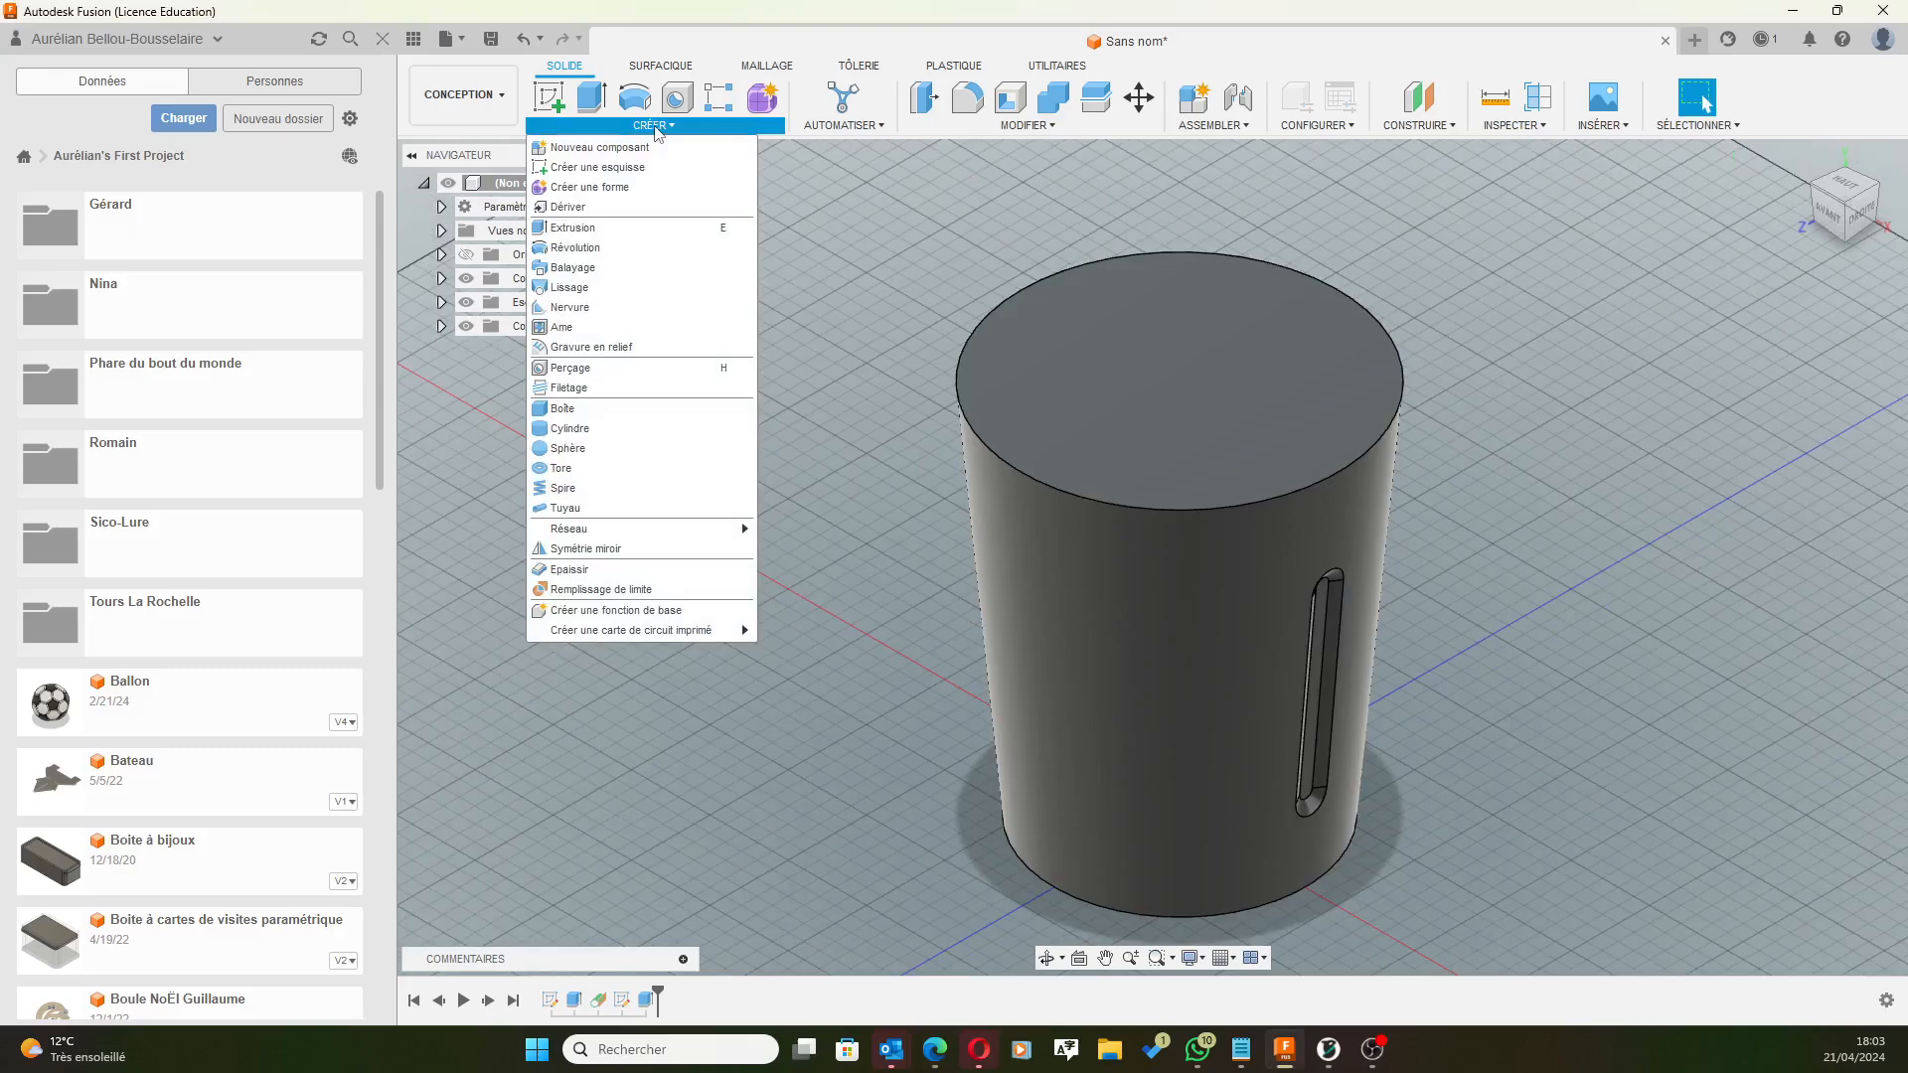
mouse_move(682, 530)
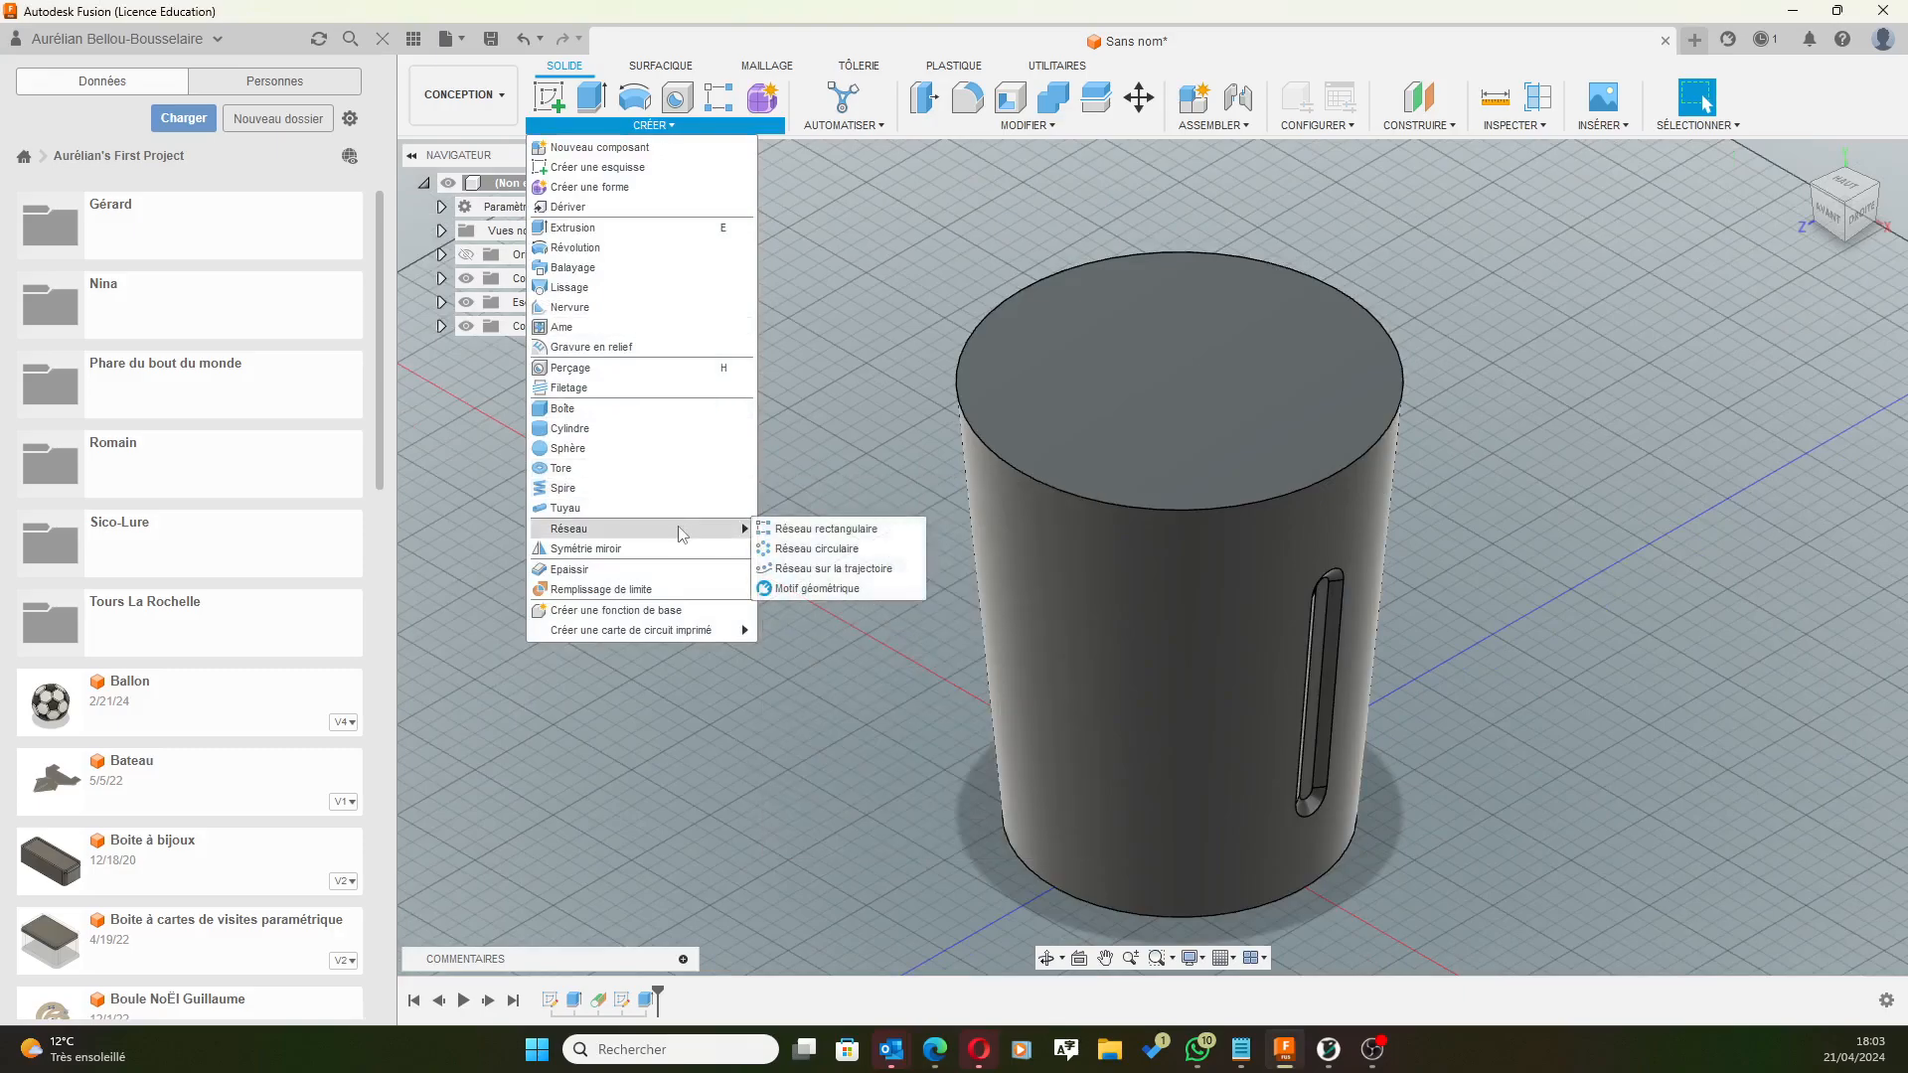
left_click(871, 551)
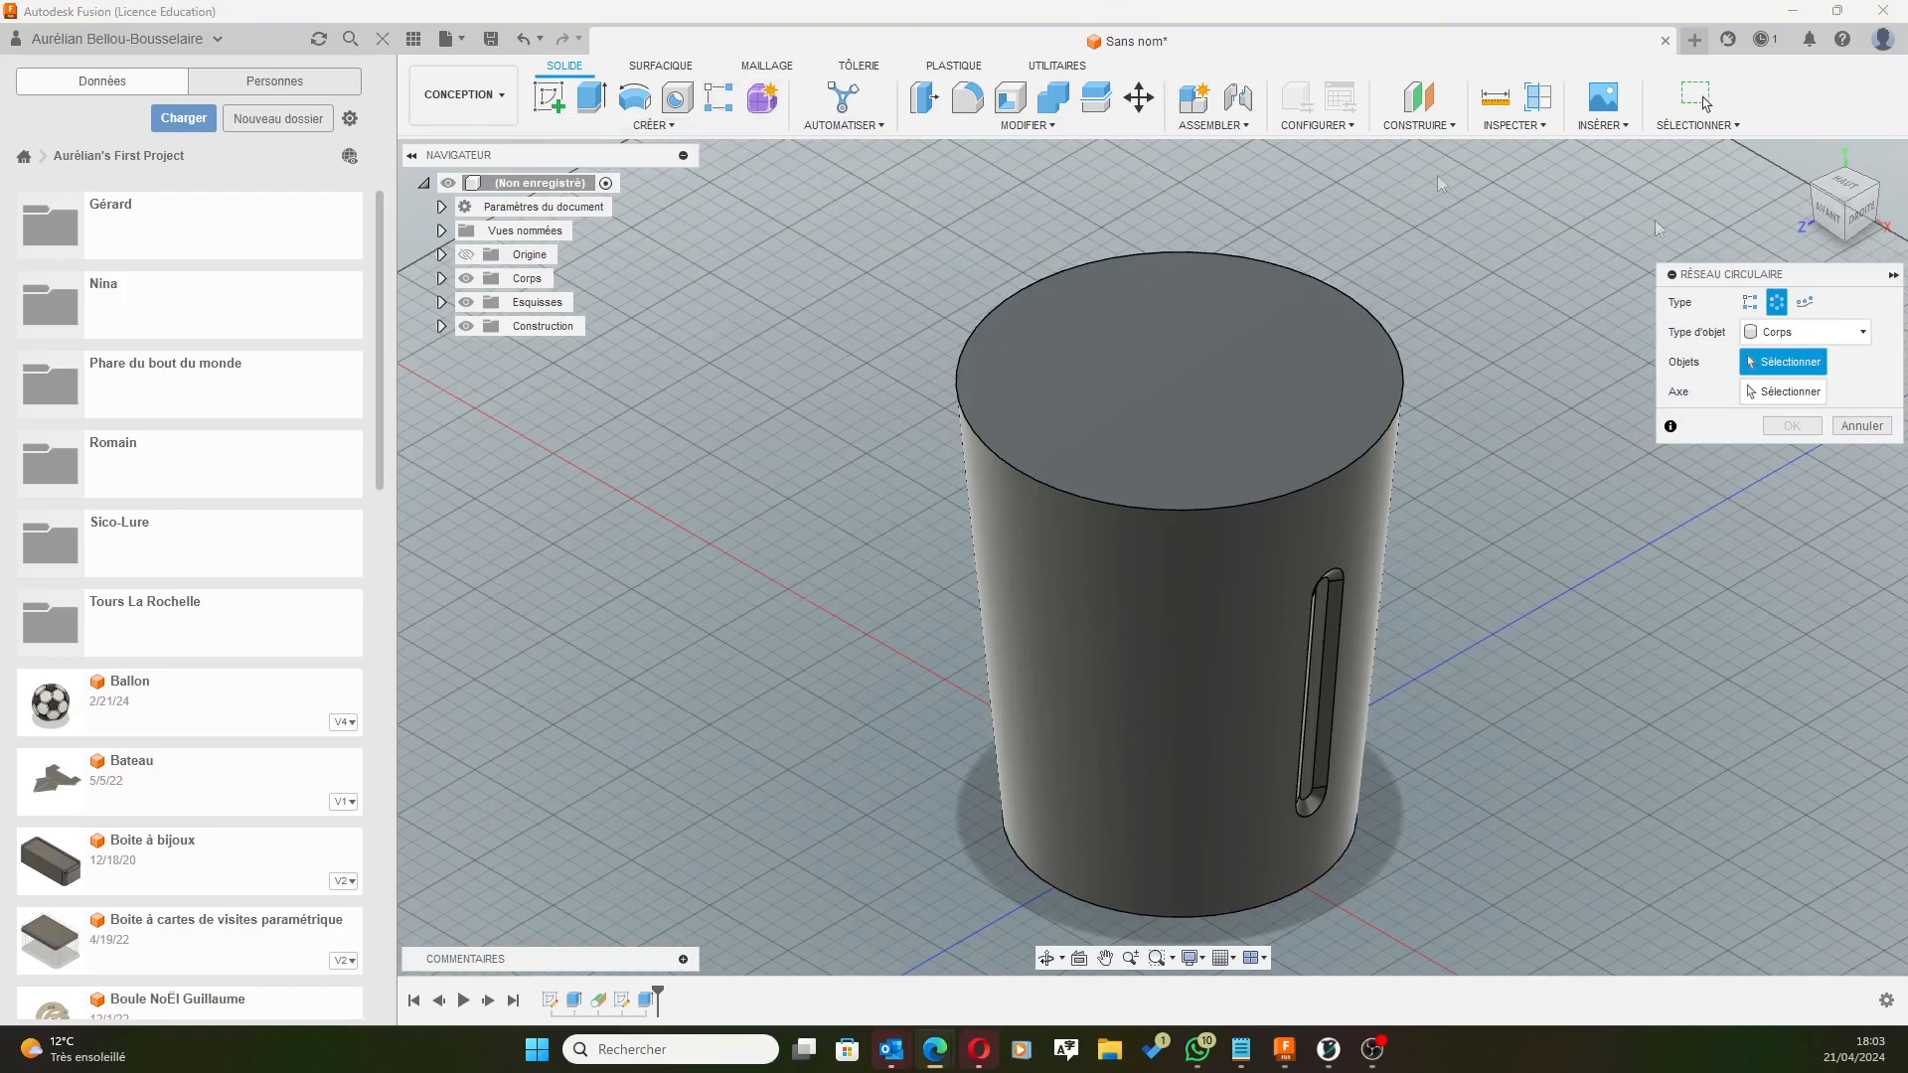
left_click_drag(1775, 278, 1625, 319)
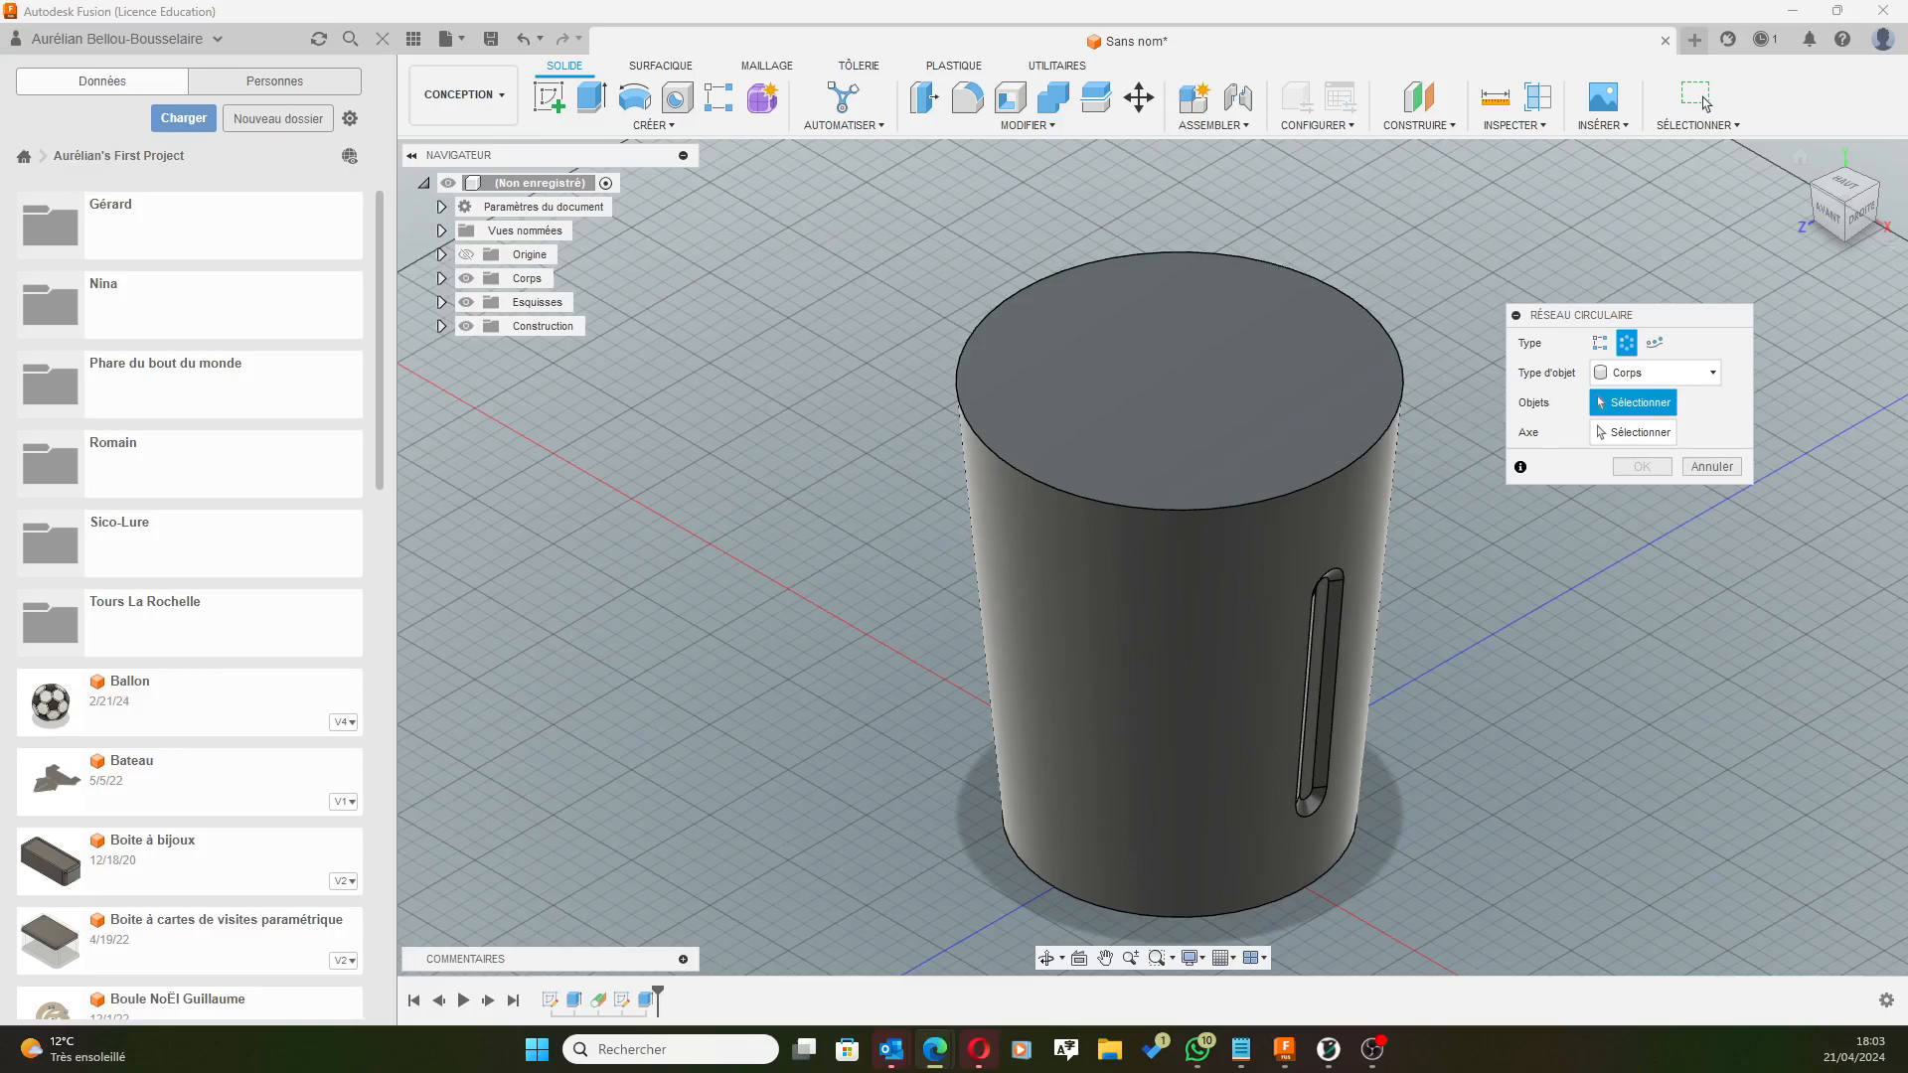
left_click(1695, 377)
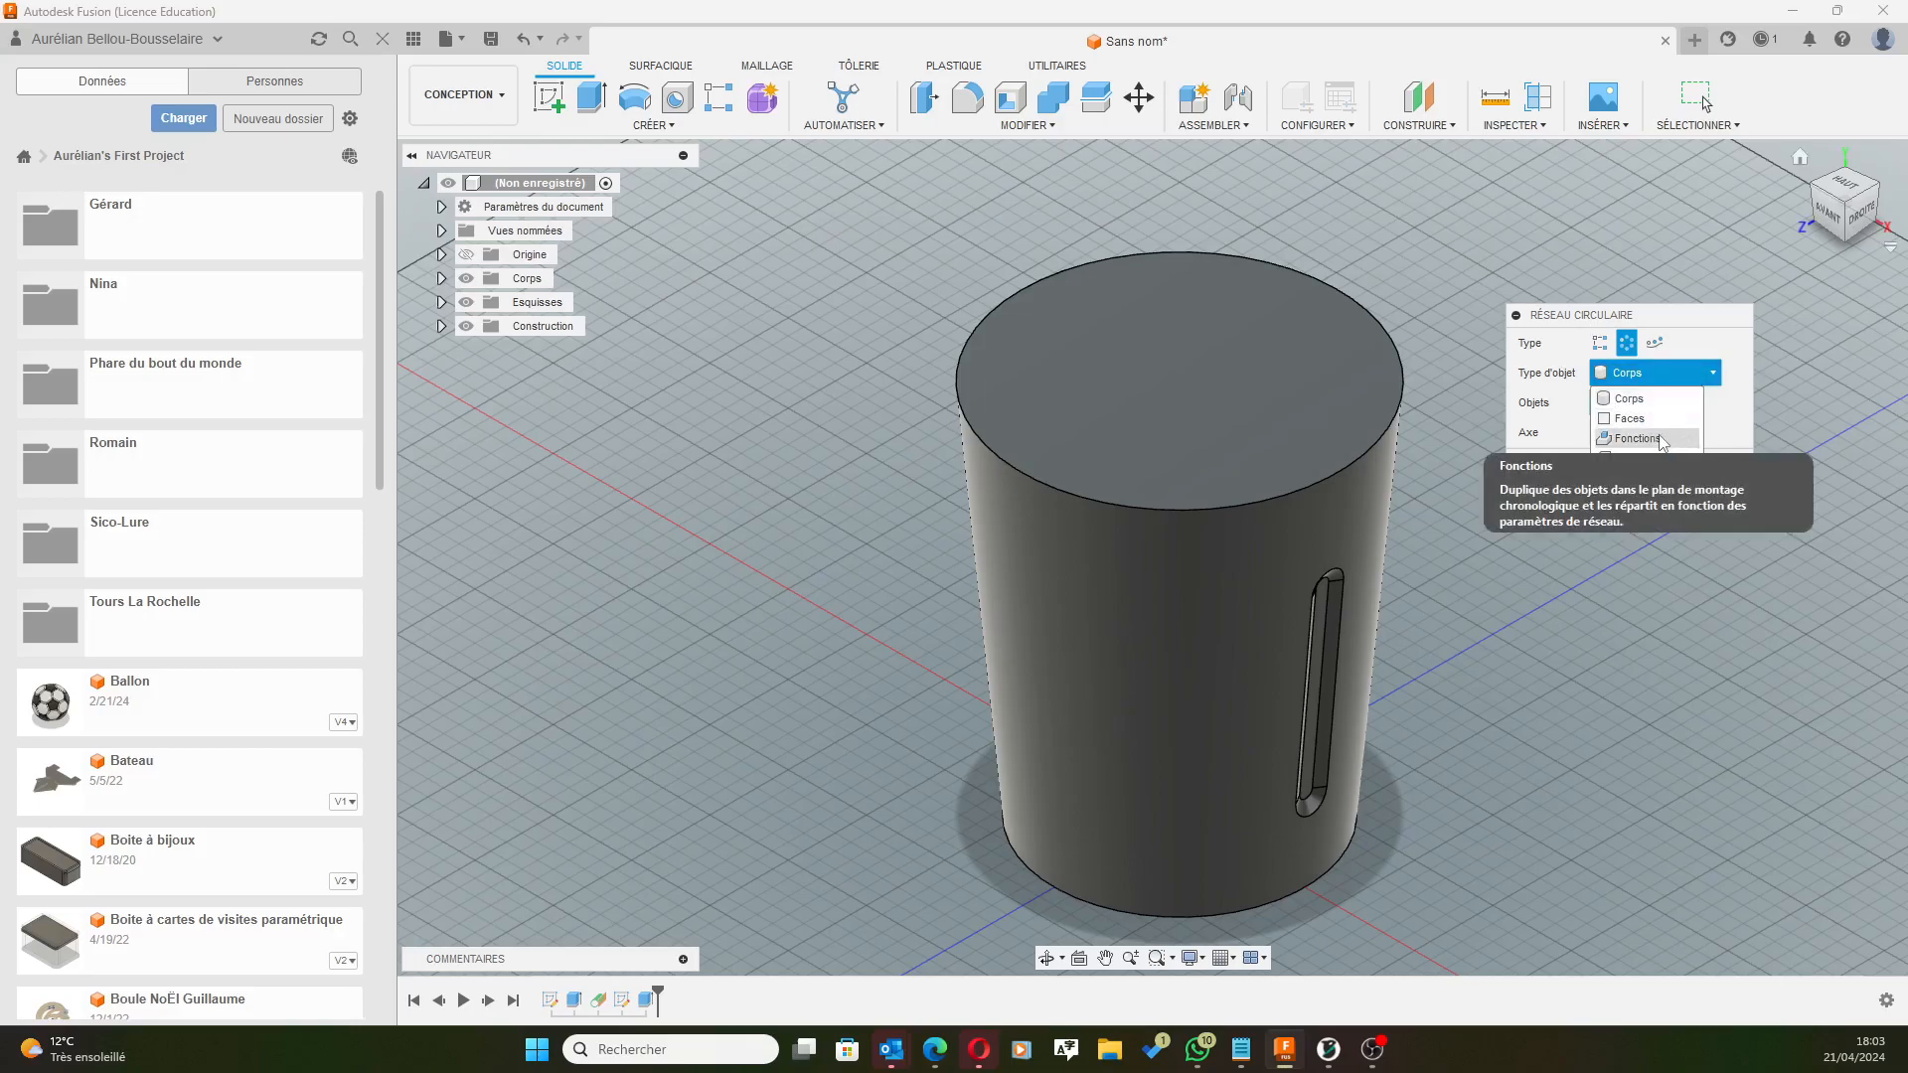
left_click(1660, 440)
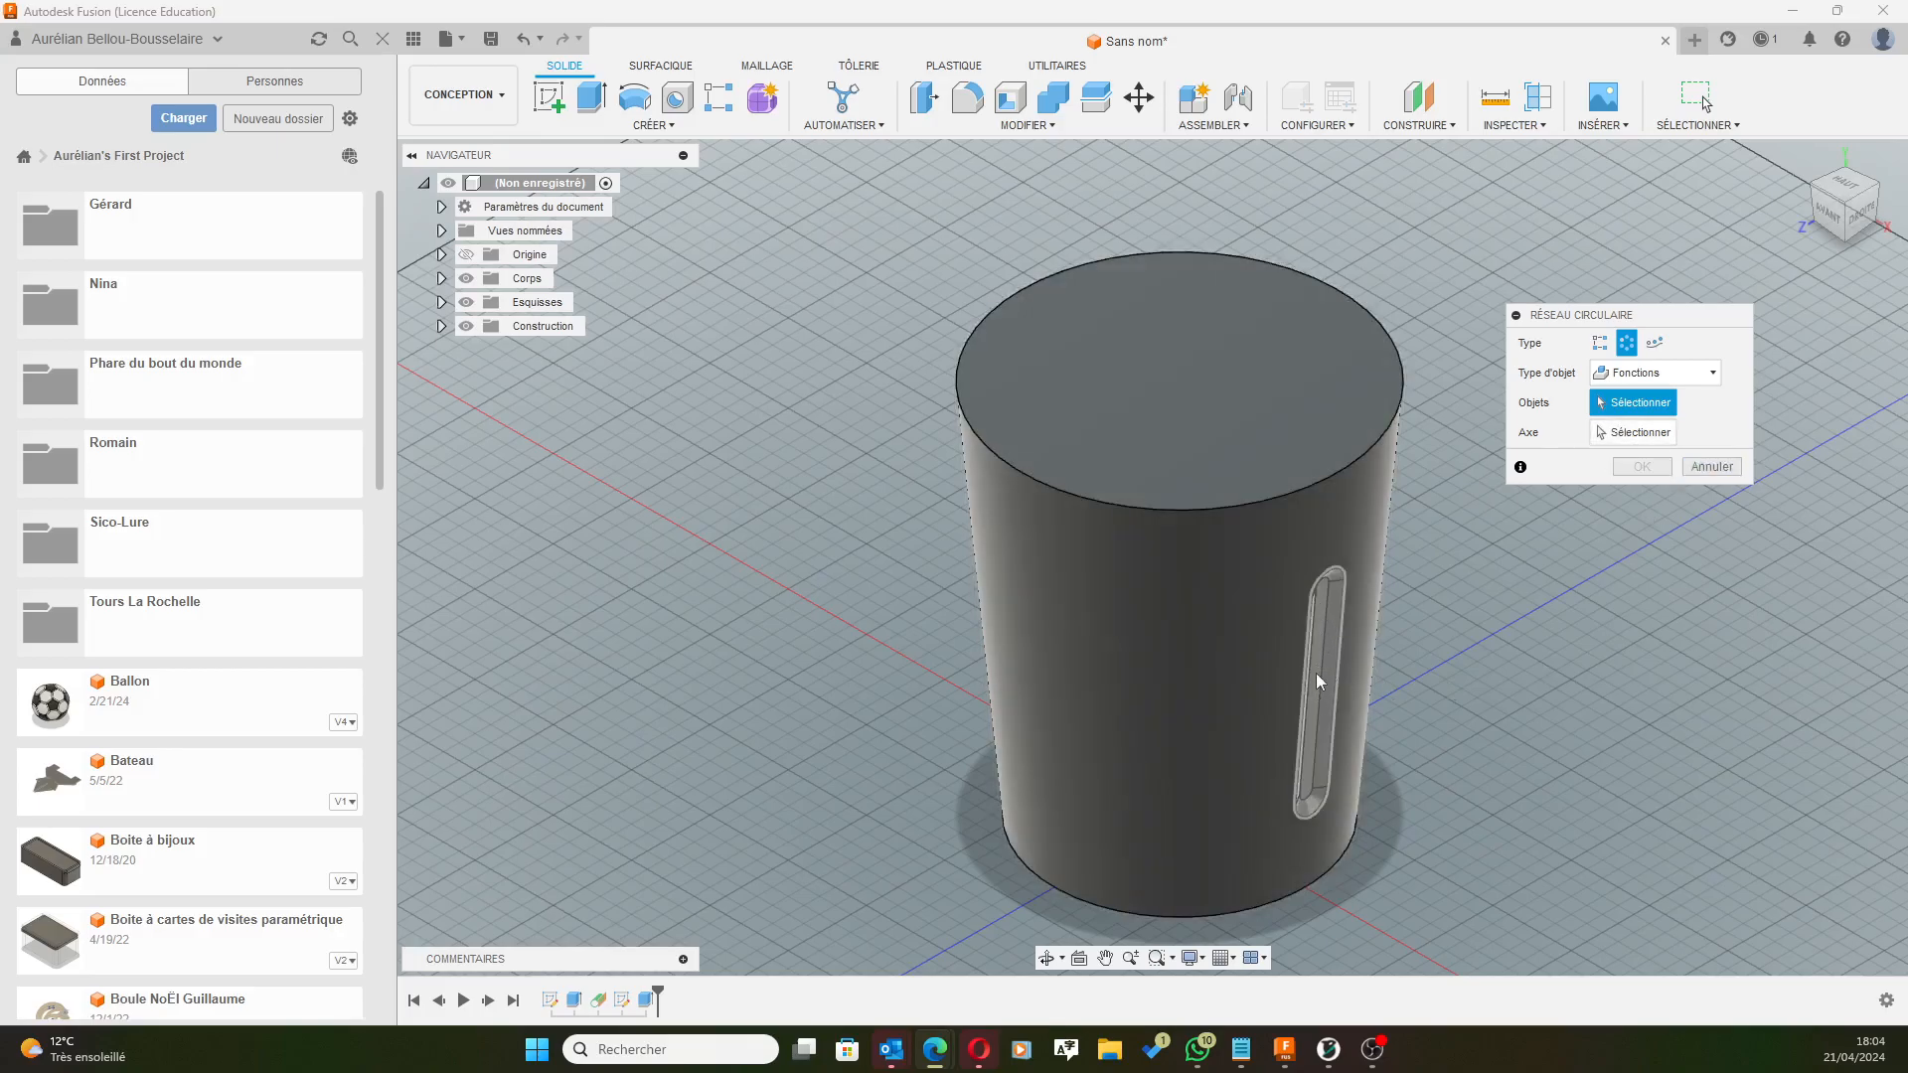
Choose the slot cut as the pattern feature and the Z axis as its axis.
left_click(1316, 672)
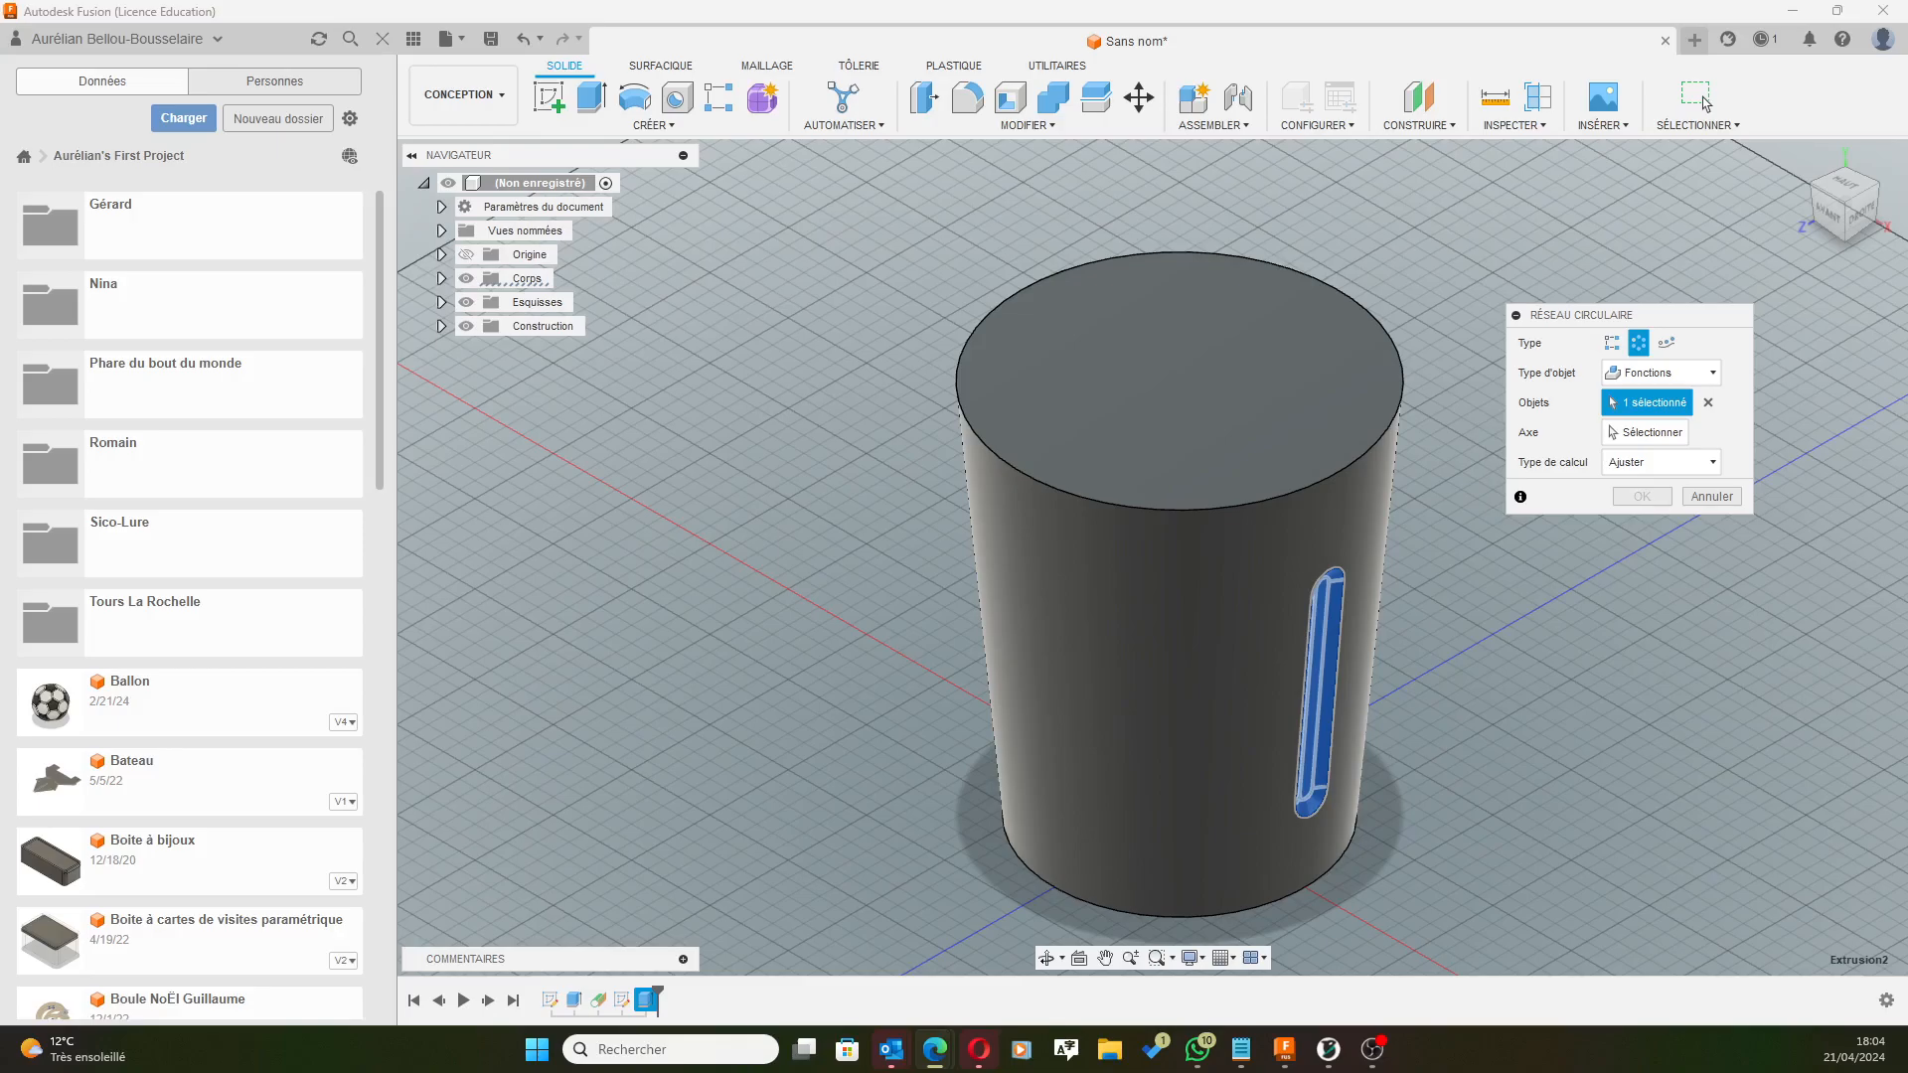
left_click(1637, 437)
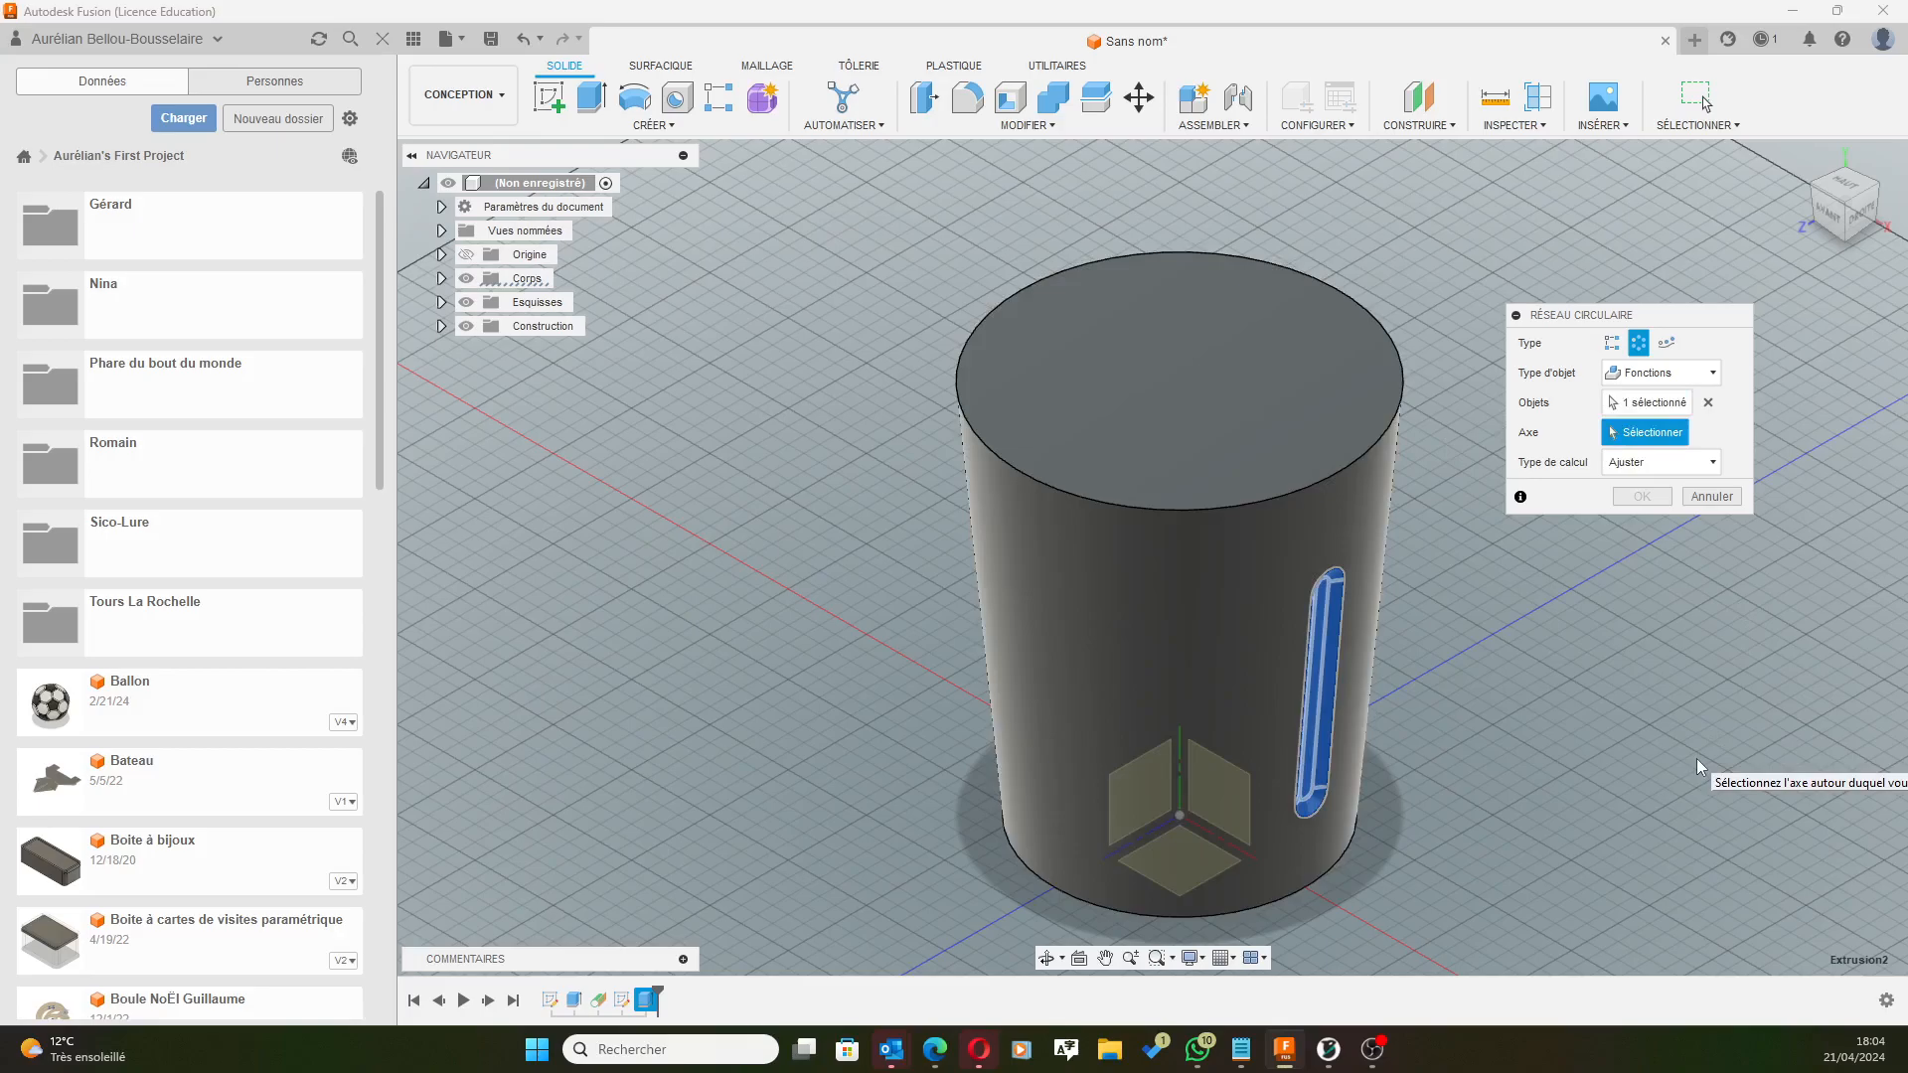
middle_click_drag(1551, 717, 1526, 568)
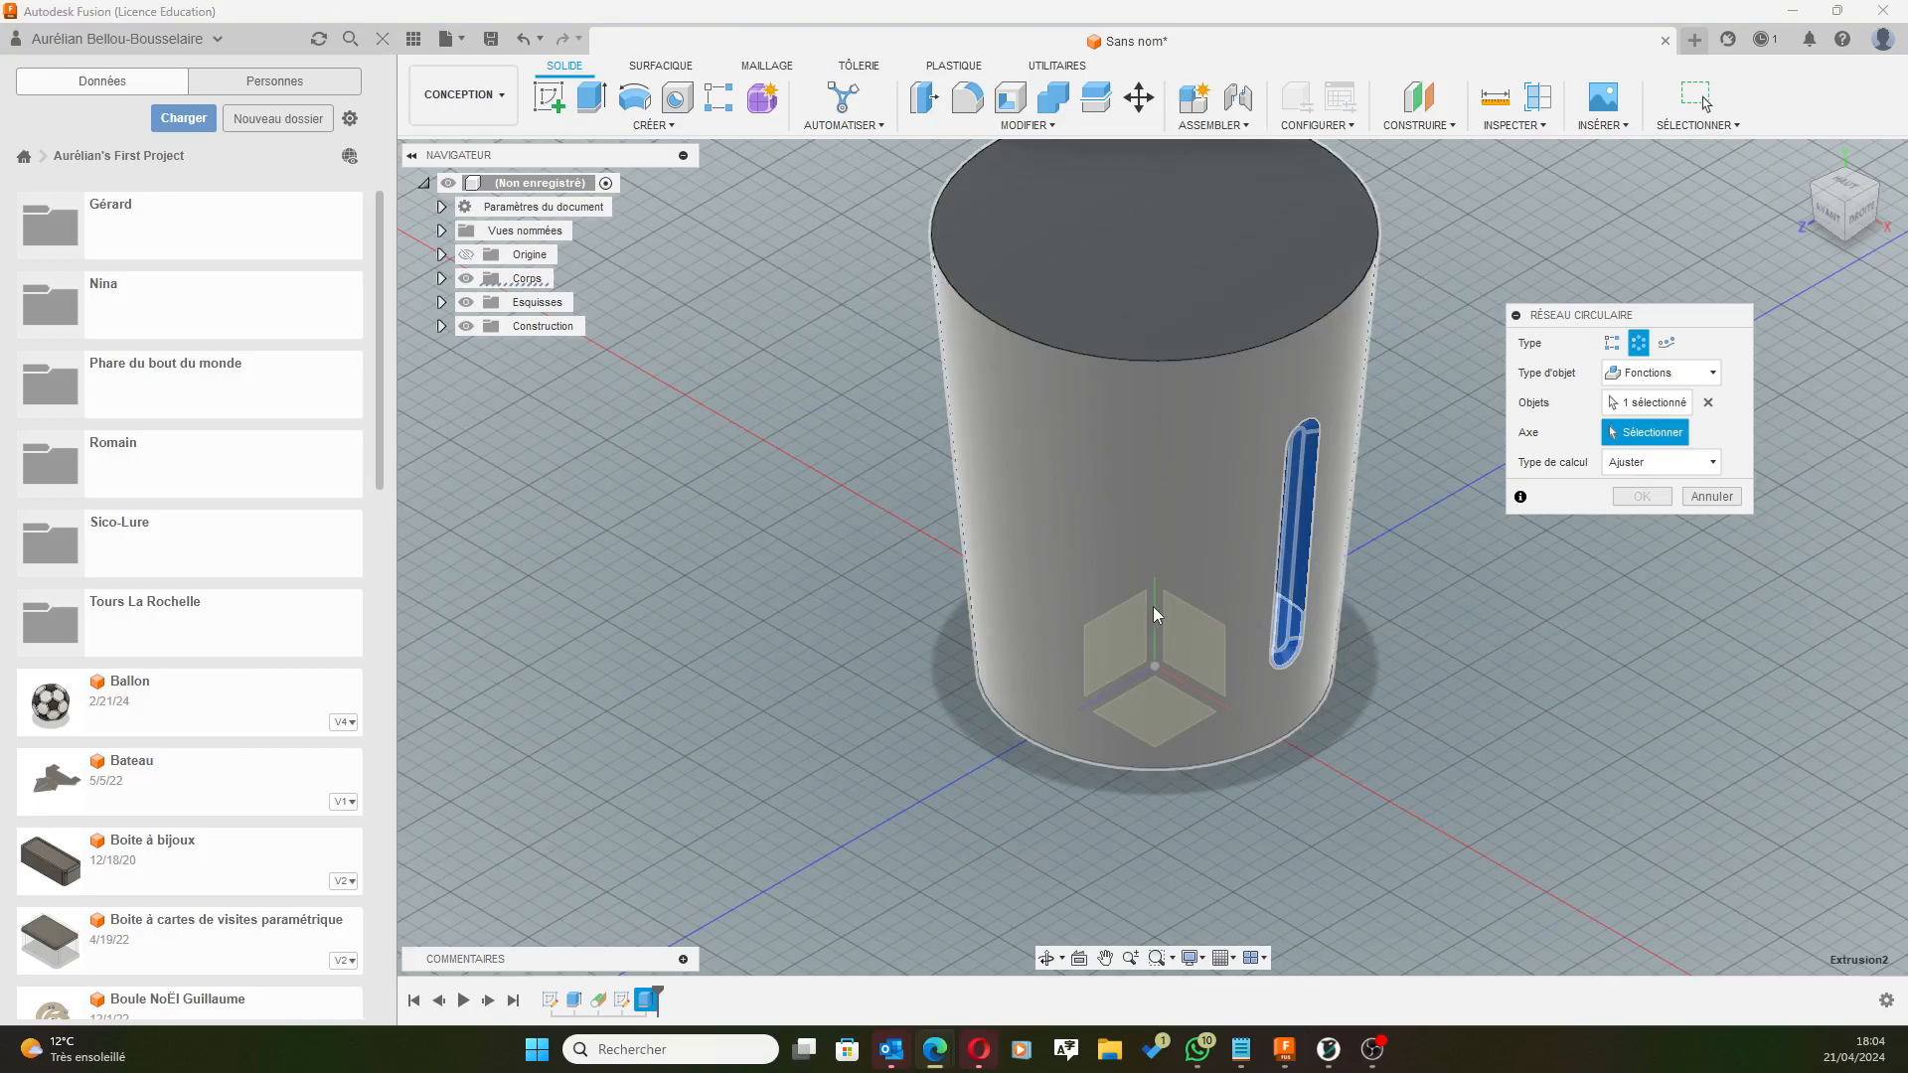
middle_click_drag(1177, 833, 1219, 678)
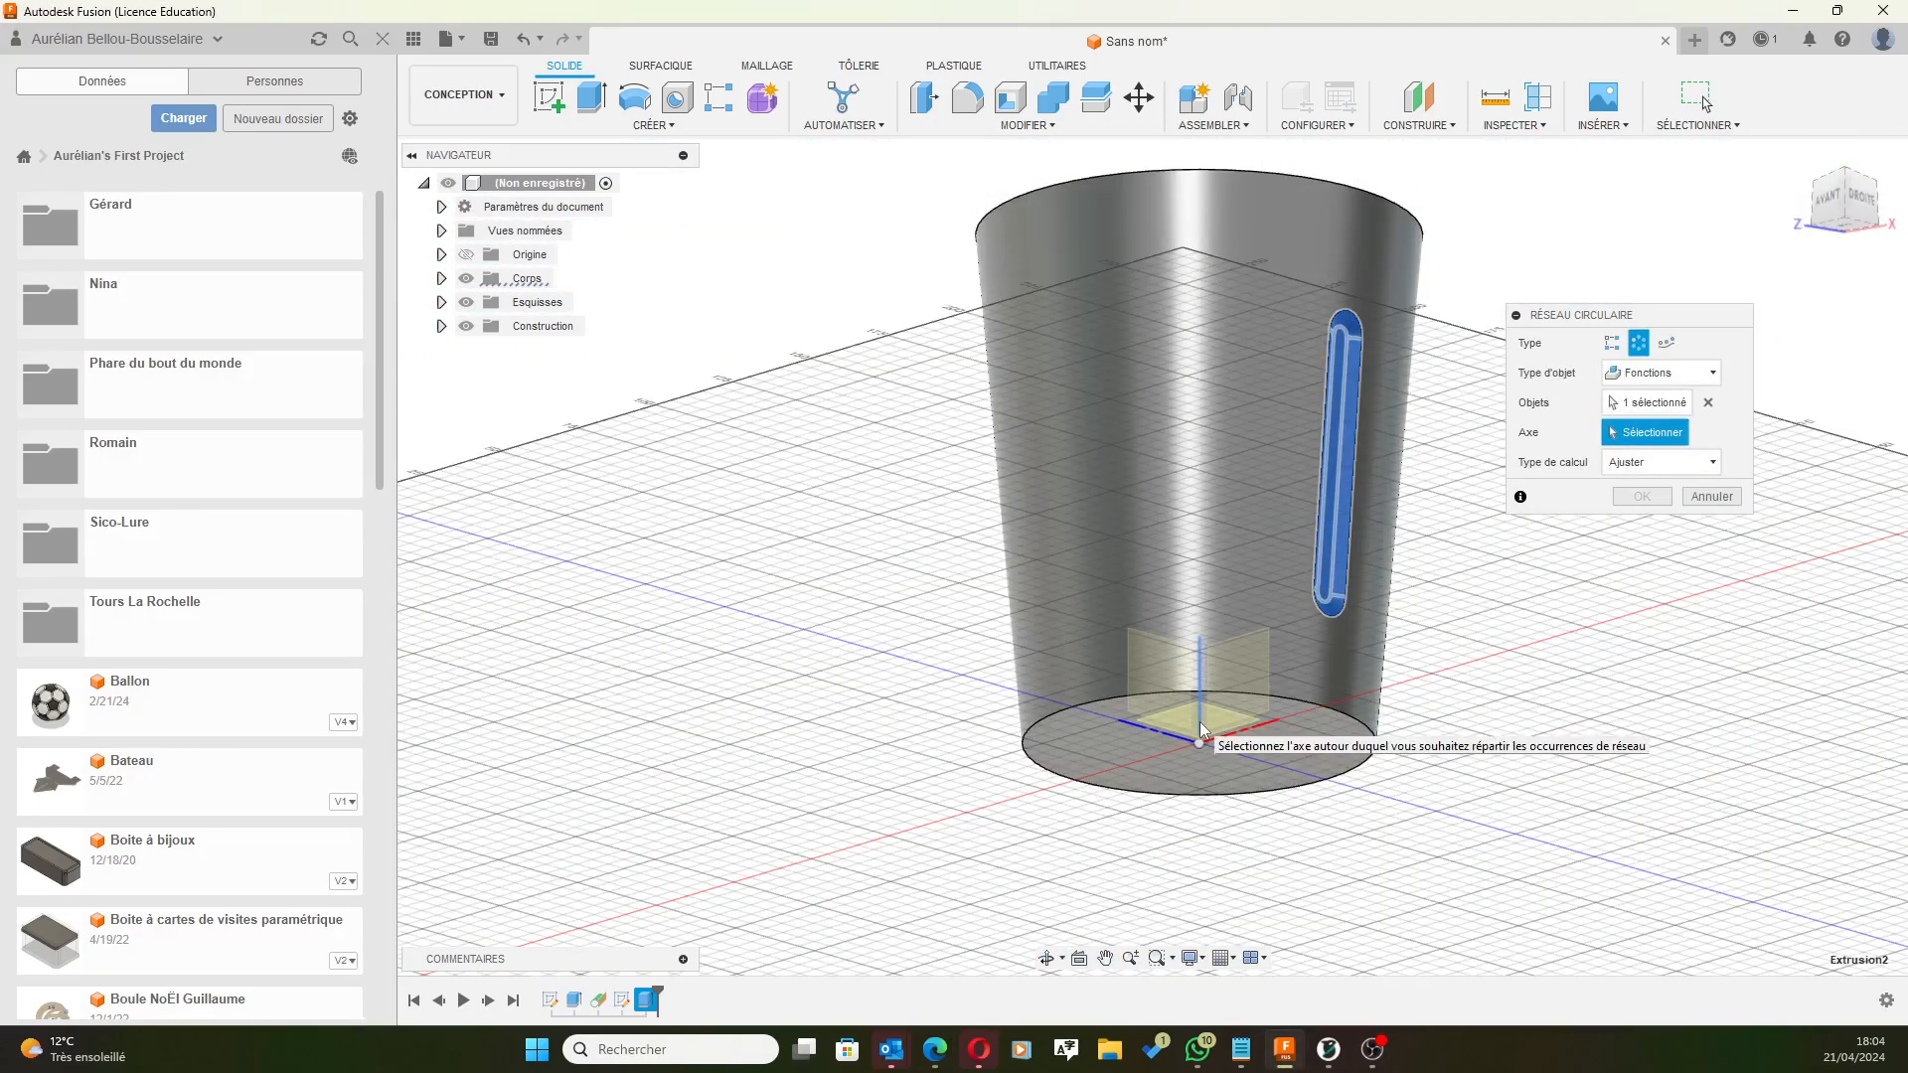
left_click(1201, 728)
middle_click_drag(1456, 434, 1583, 476, "shift")
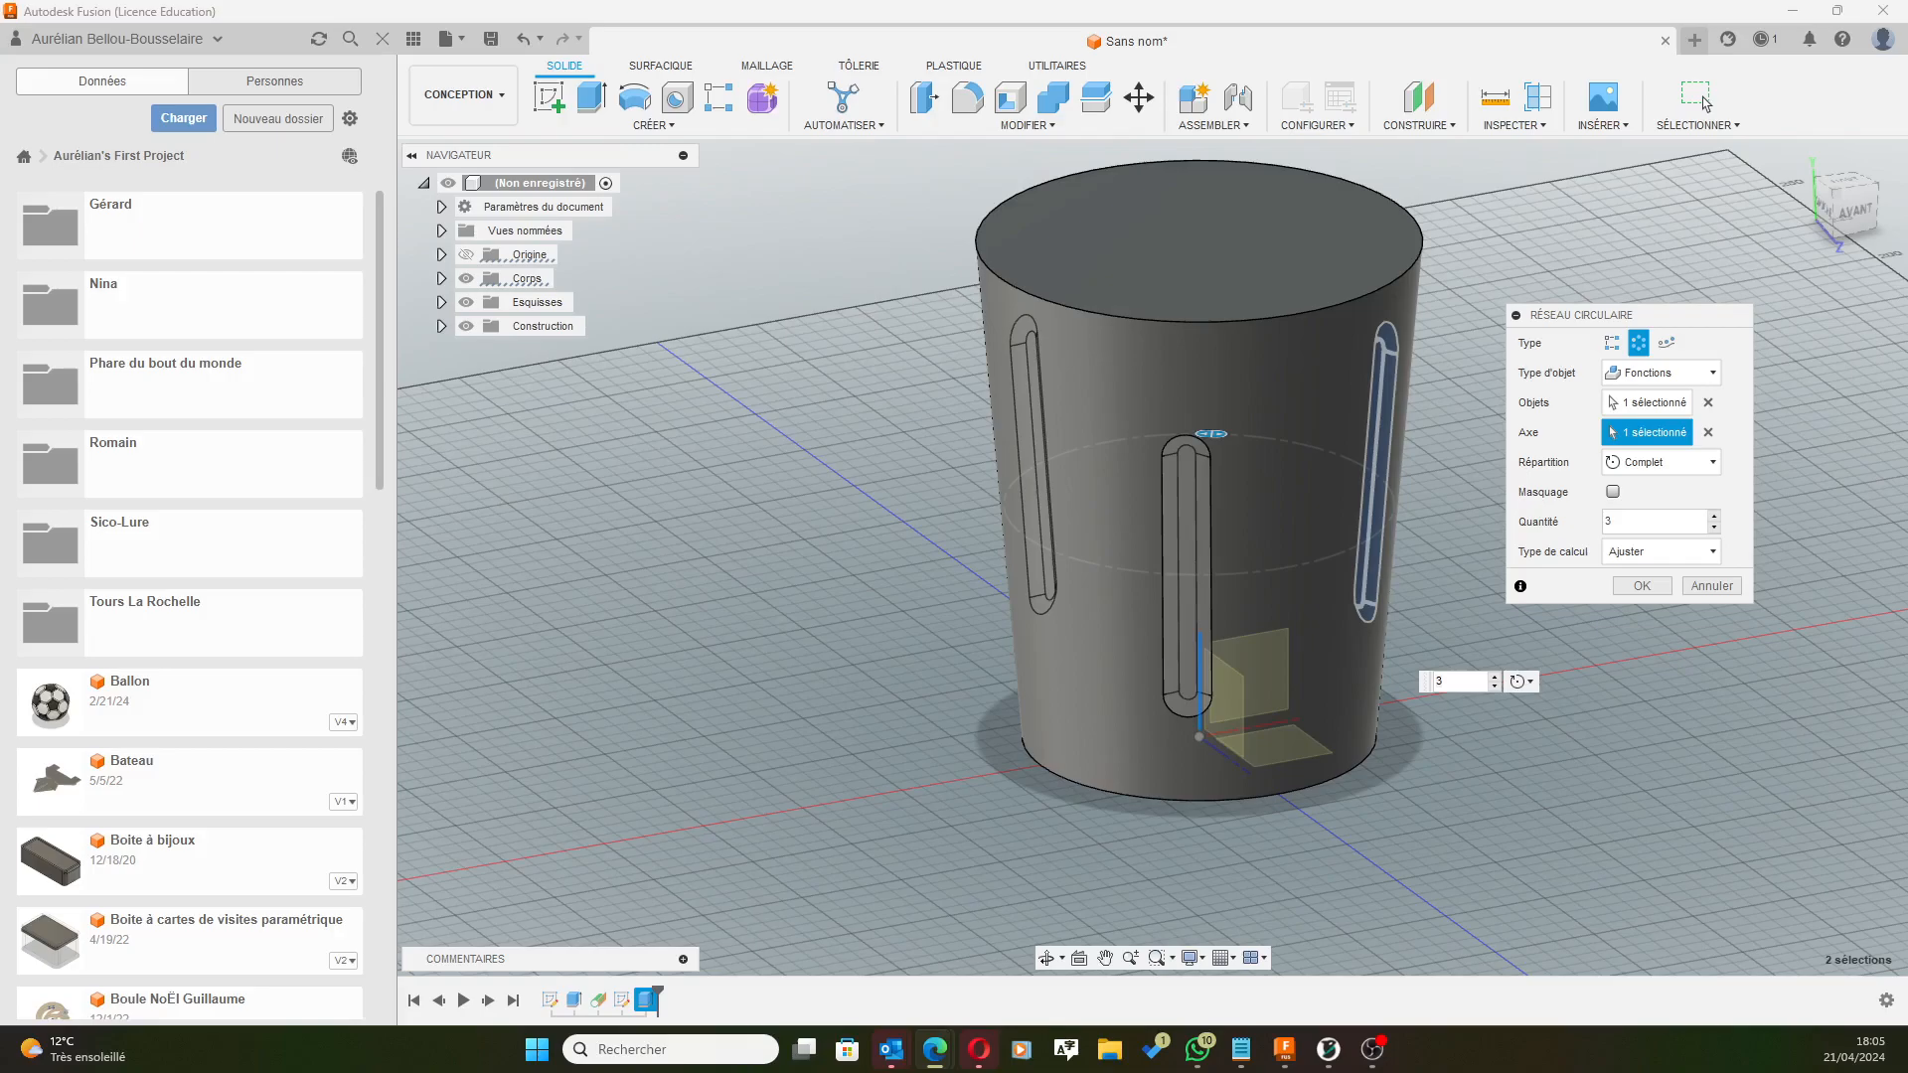
Raise the circular pattern quantity from 3 to 15 slots and confirm it.
left_click(1495, 679)
left_click(1496, 679)
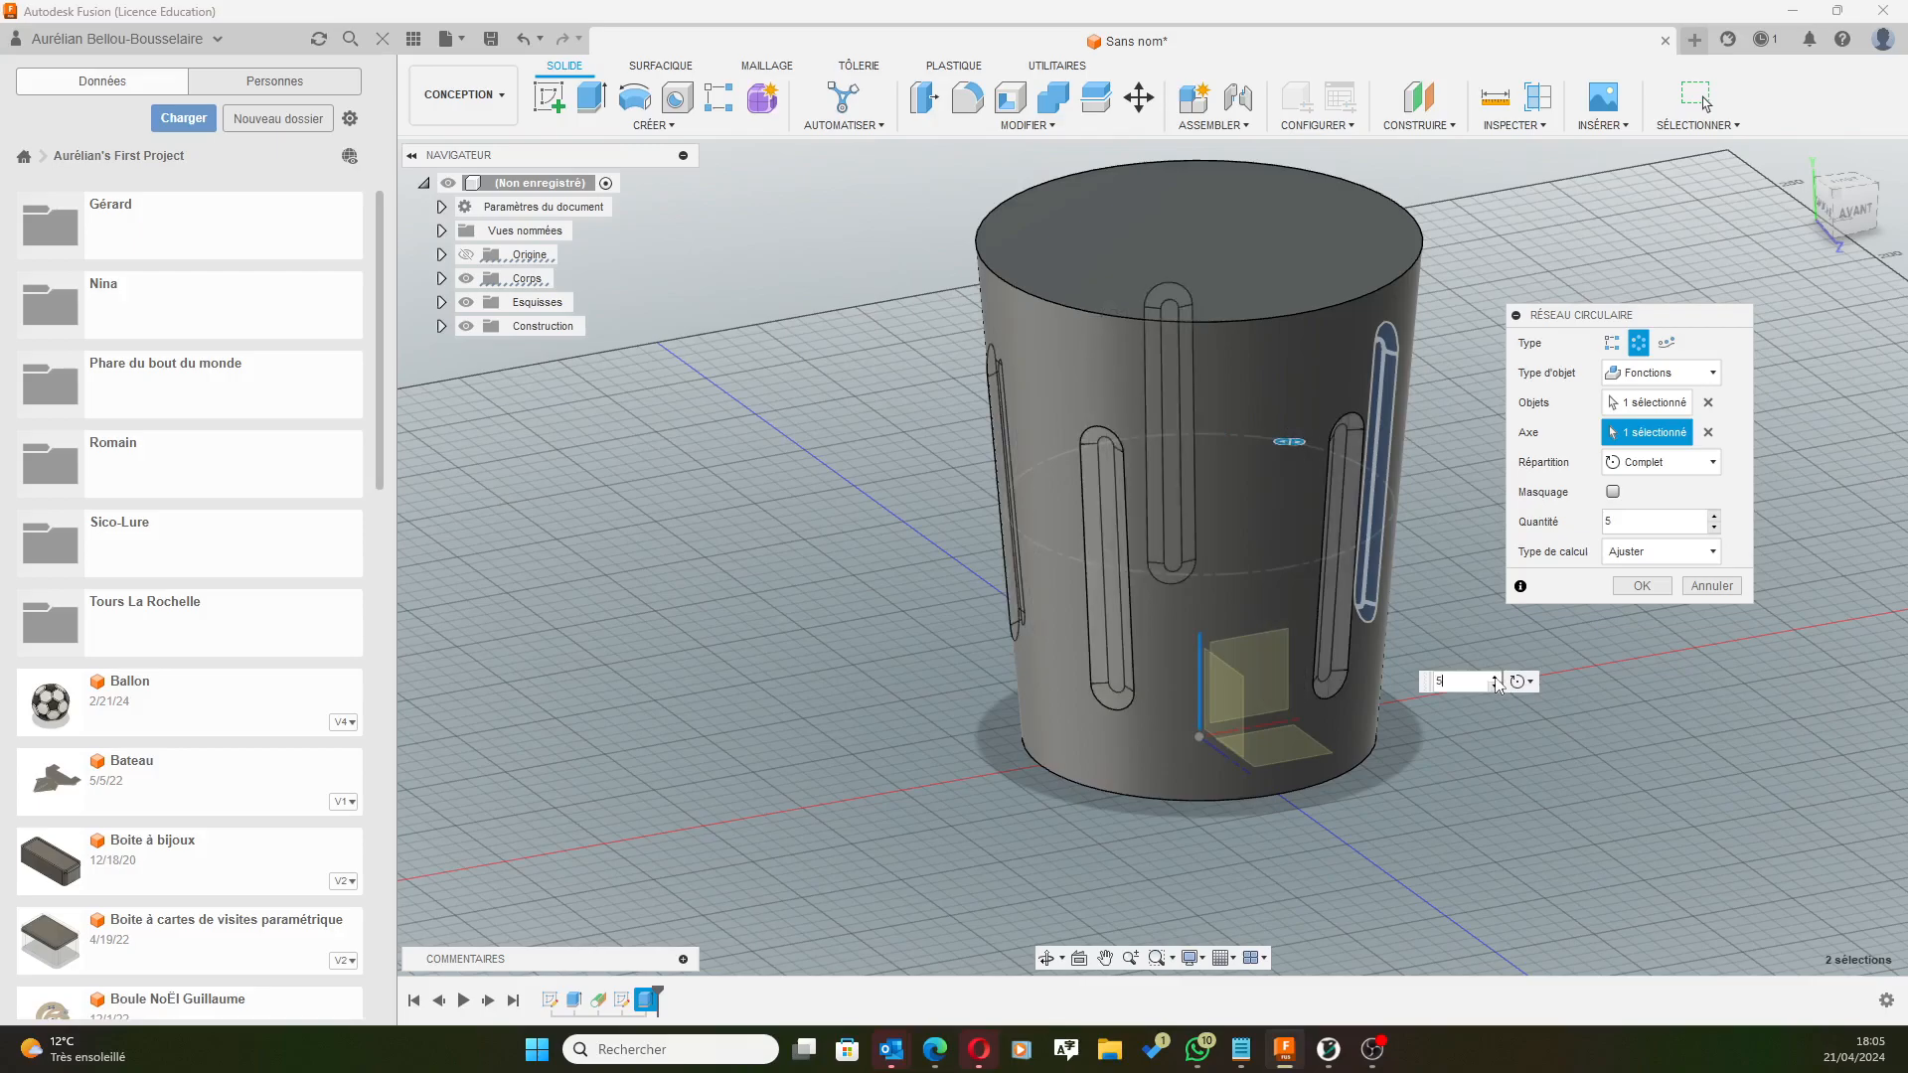
left_click(1496, 679)
left_click(1496, 679)
left_click(1496, 679)
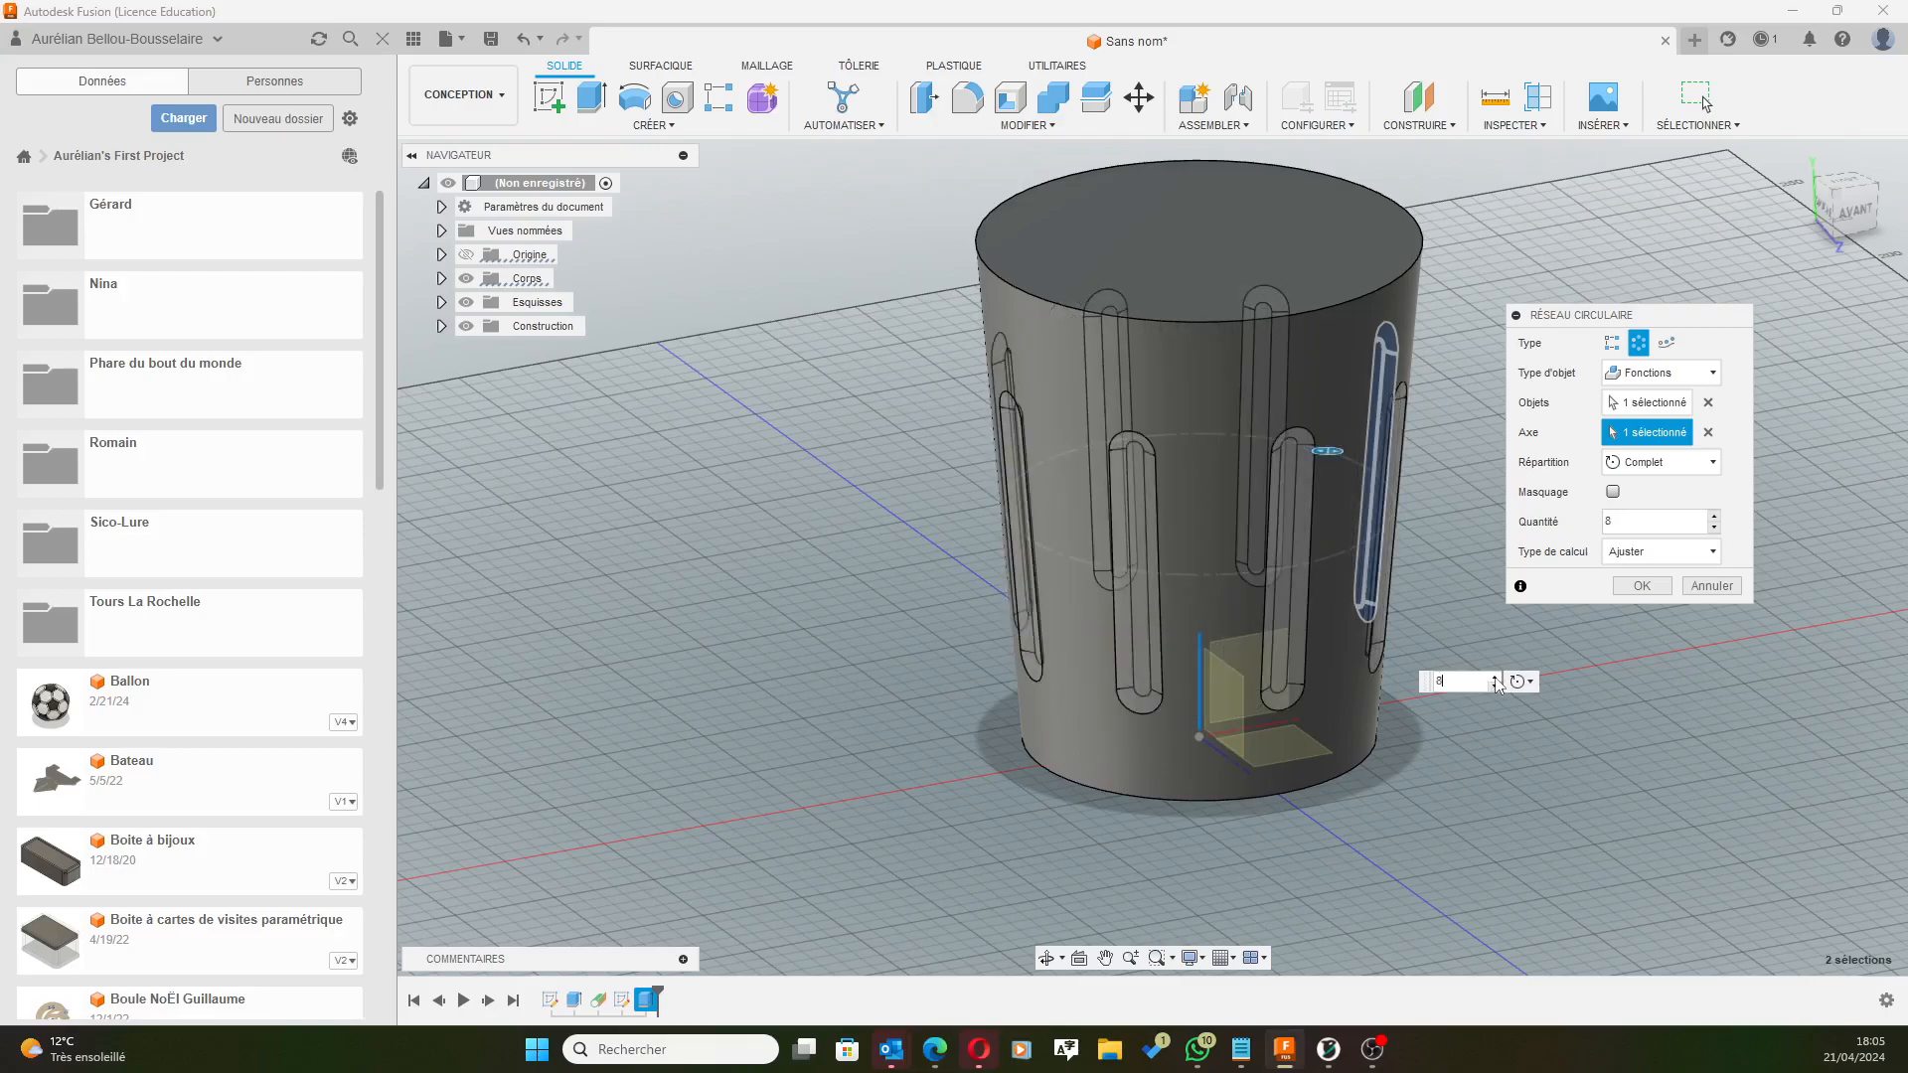
left_click(1496, 679)
left_click(1496, 679)
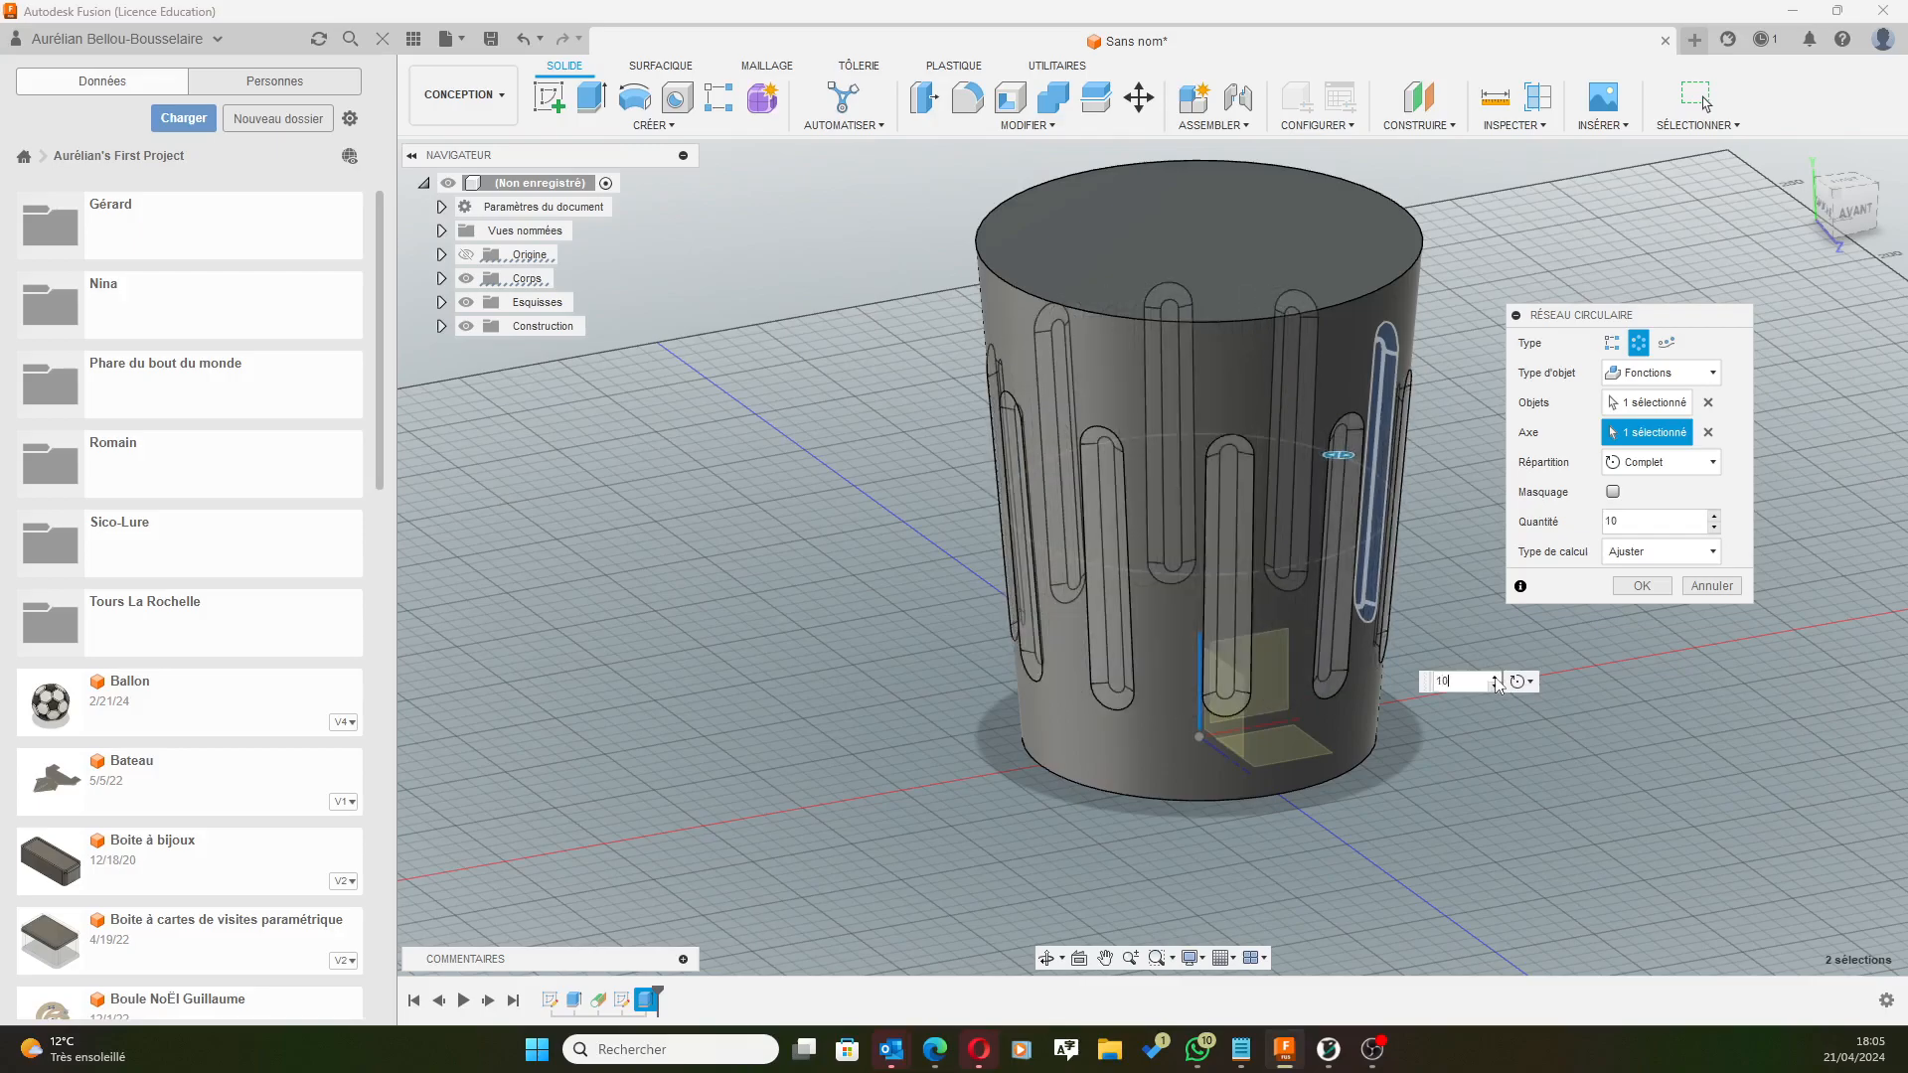
left_click(1495, 679)
left_click(1496, 679)
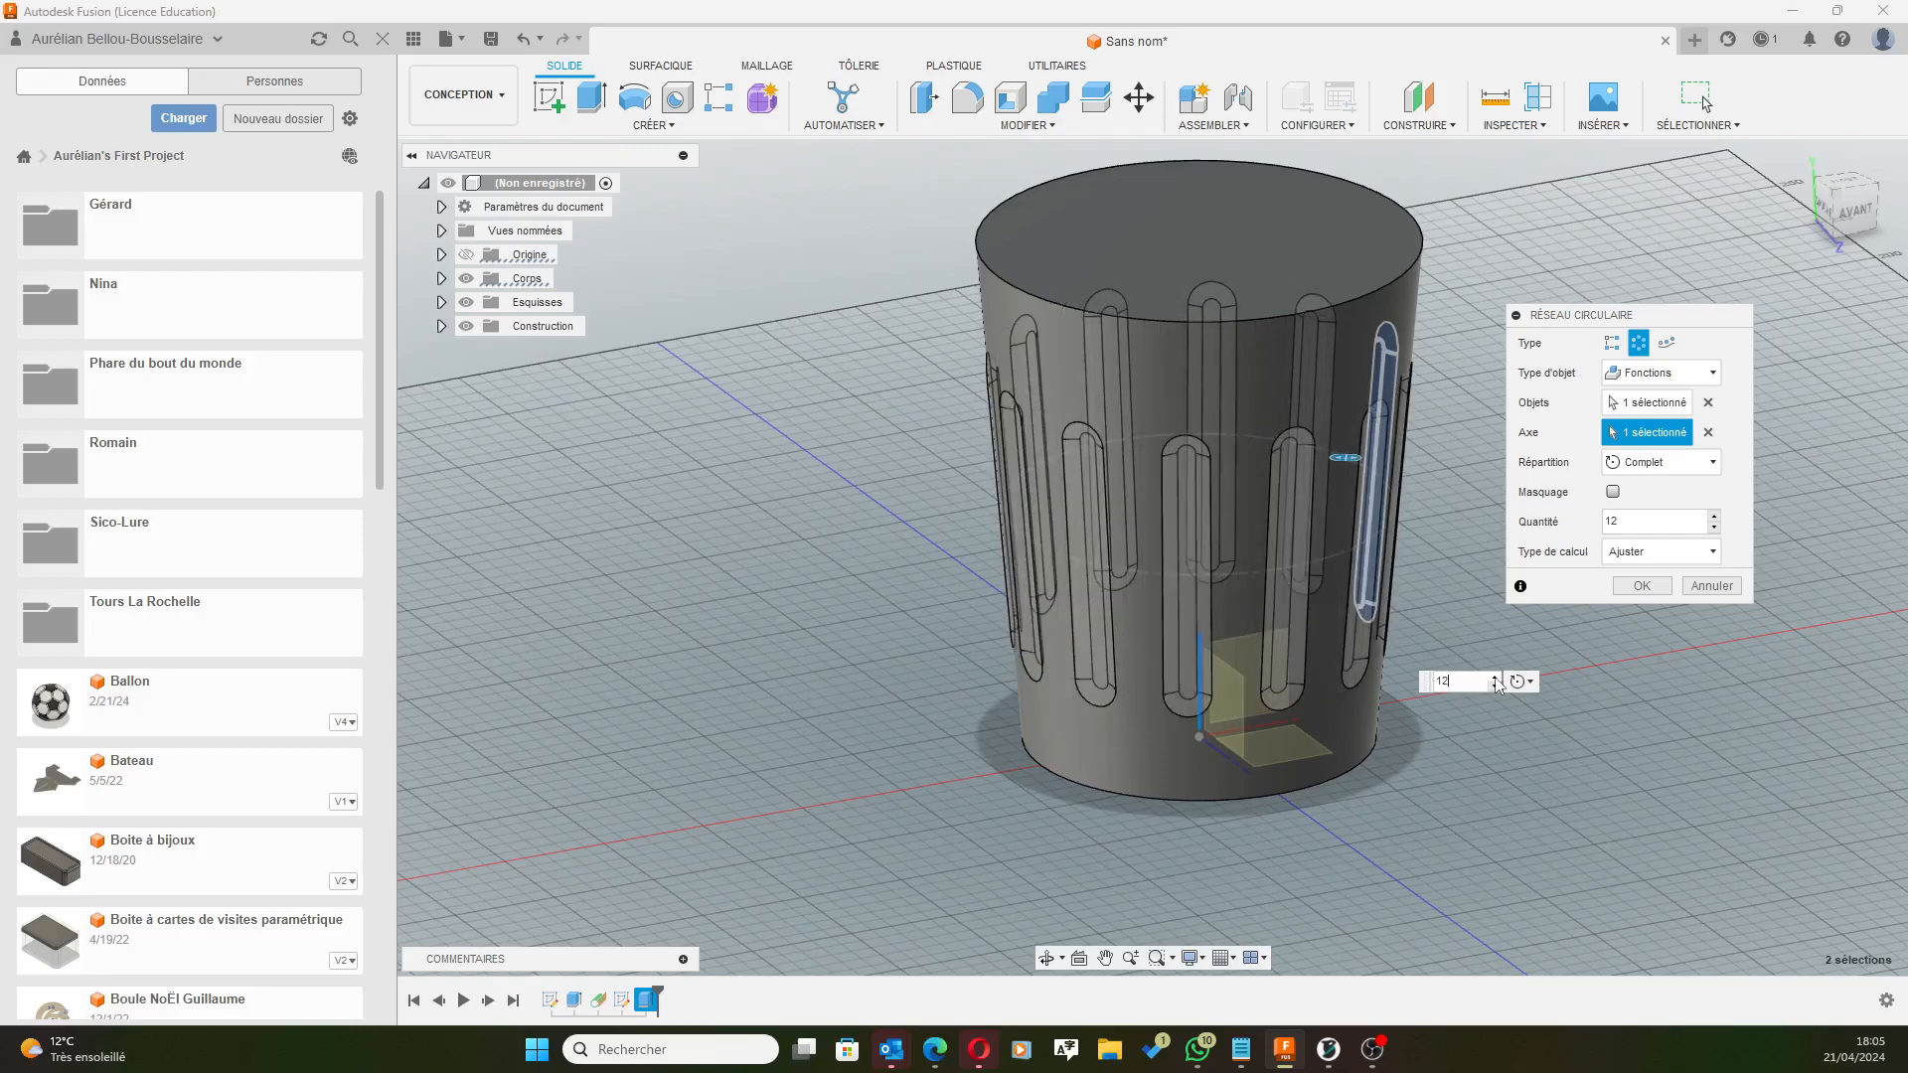
left_click(1495, 679)
left_click(1496, 679)
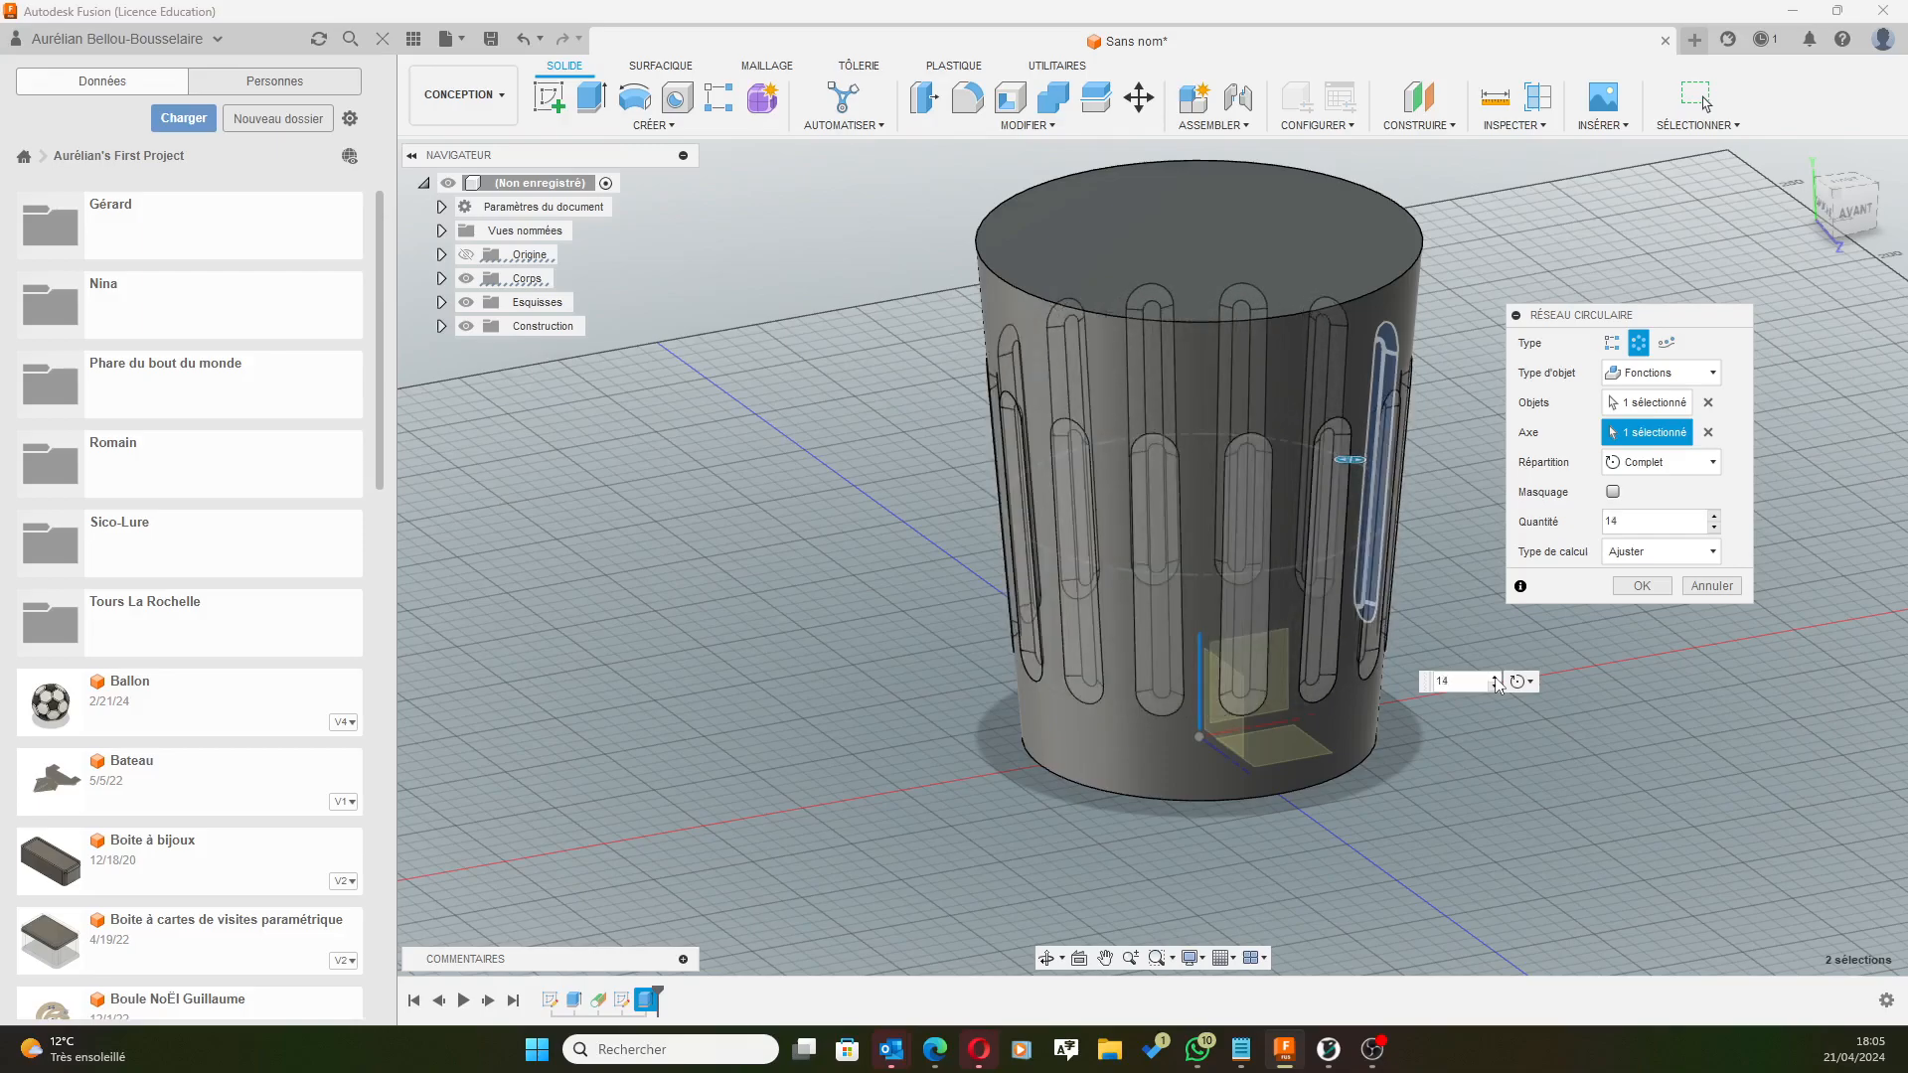
left_click(1495, 679)
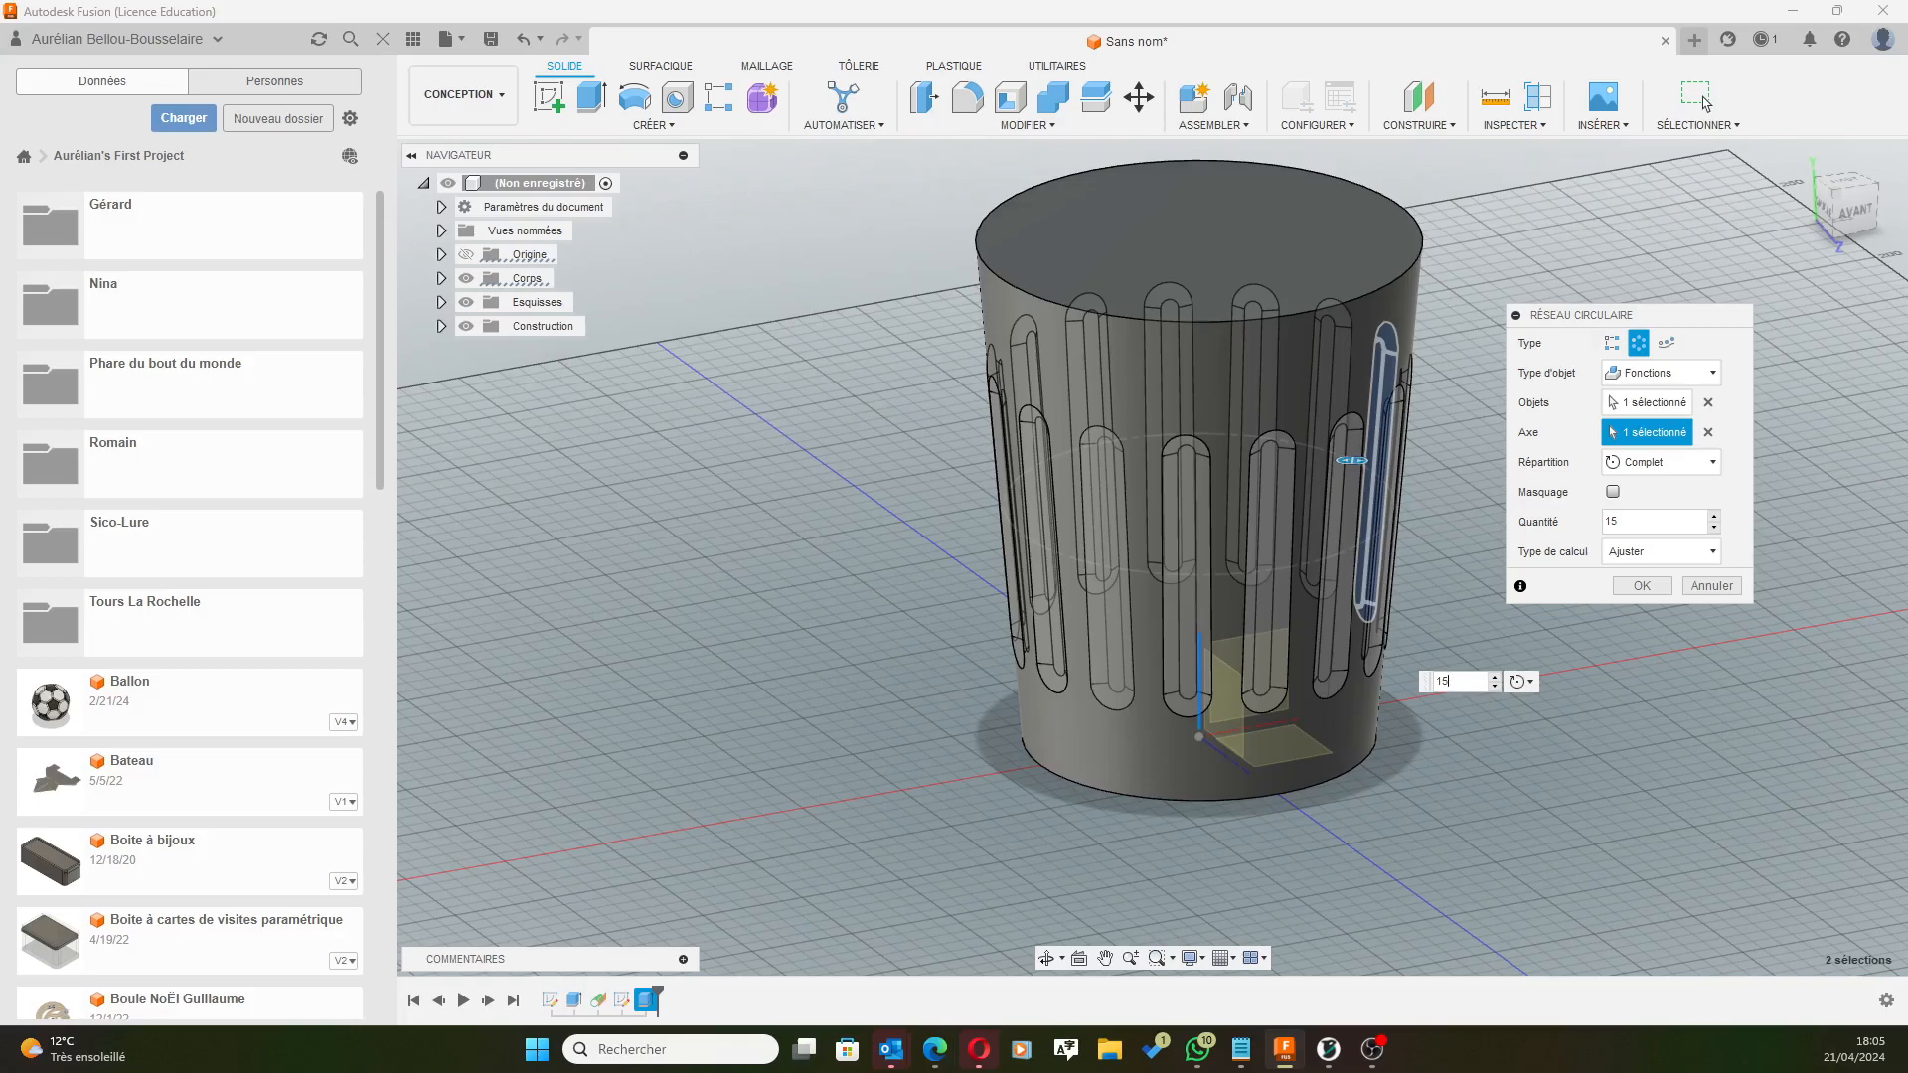
left_click(1641, 587)
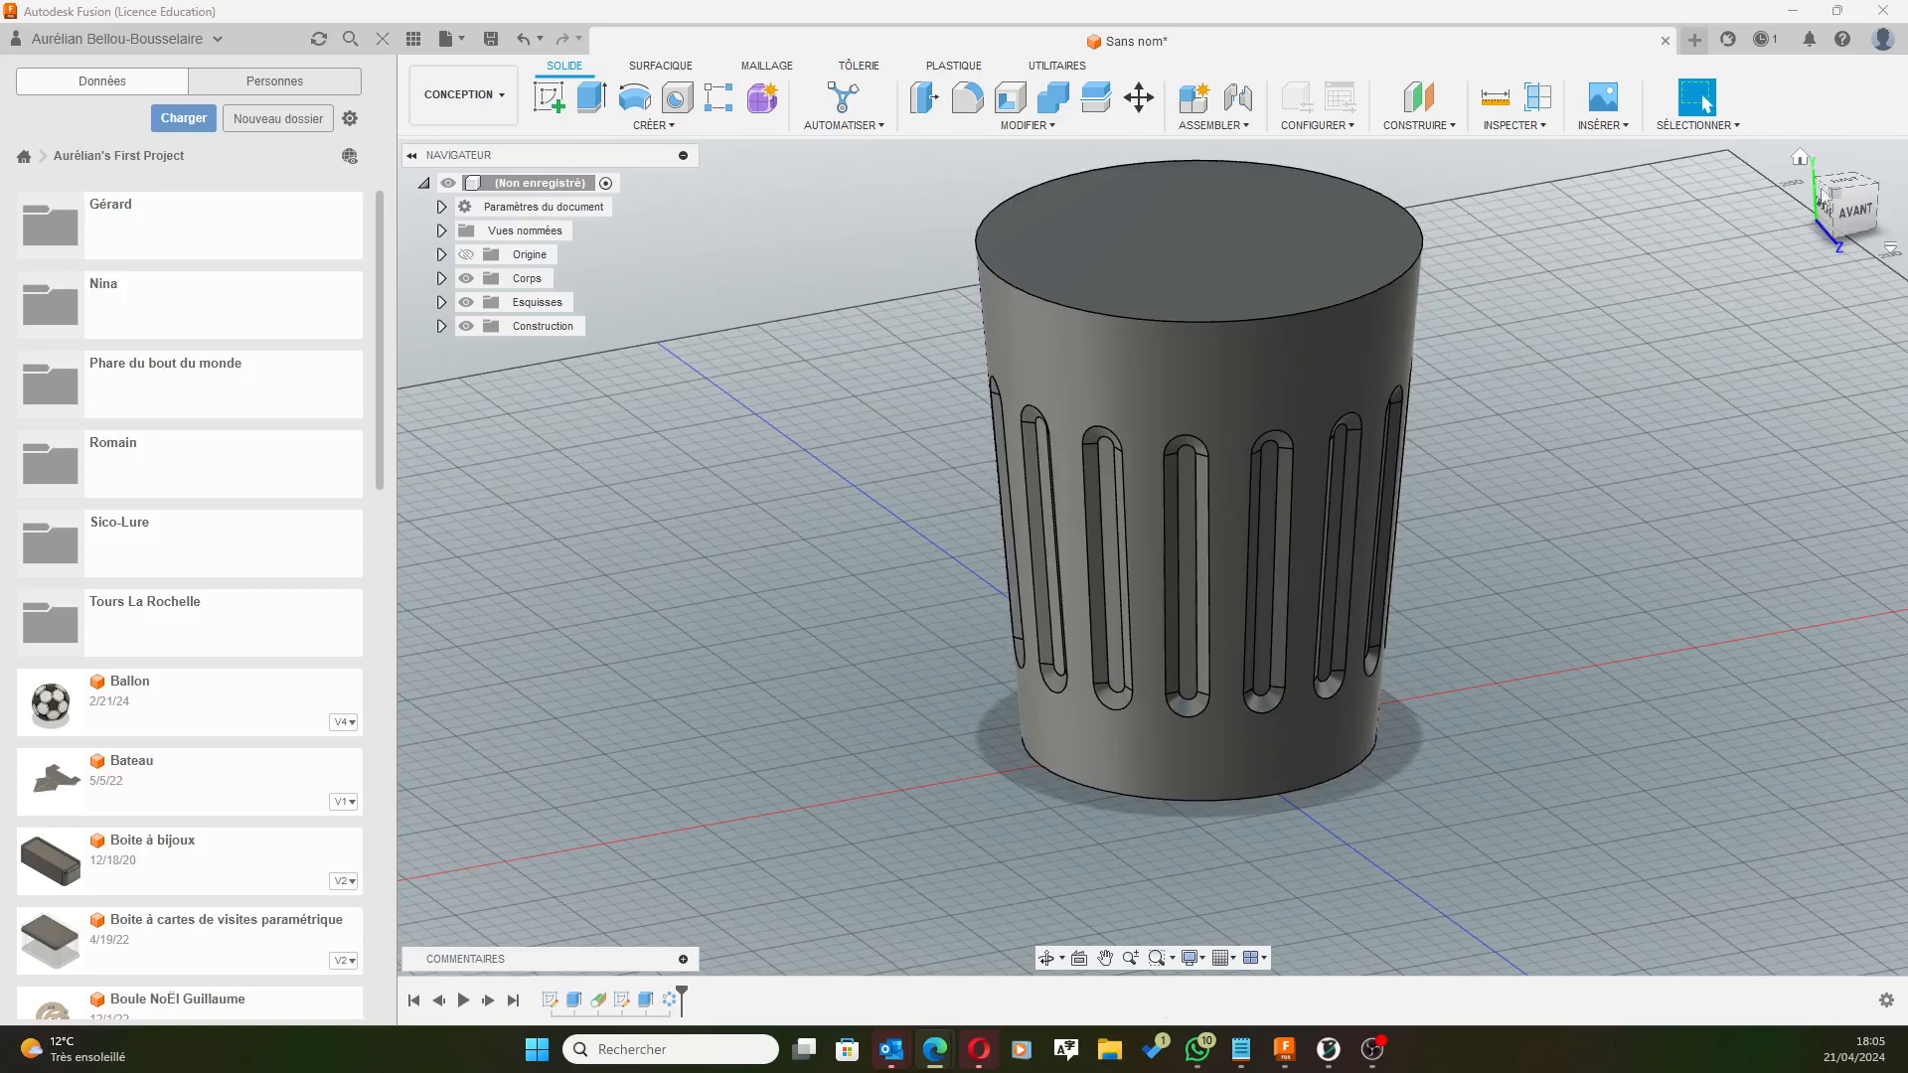
Switch to the front (AVANT) view and start a new sketch.
left_click(1850, 209)
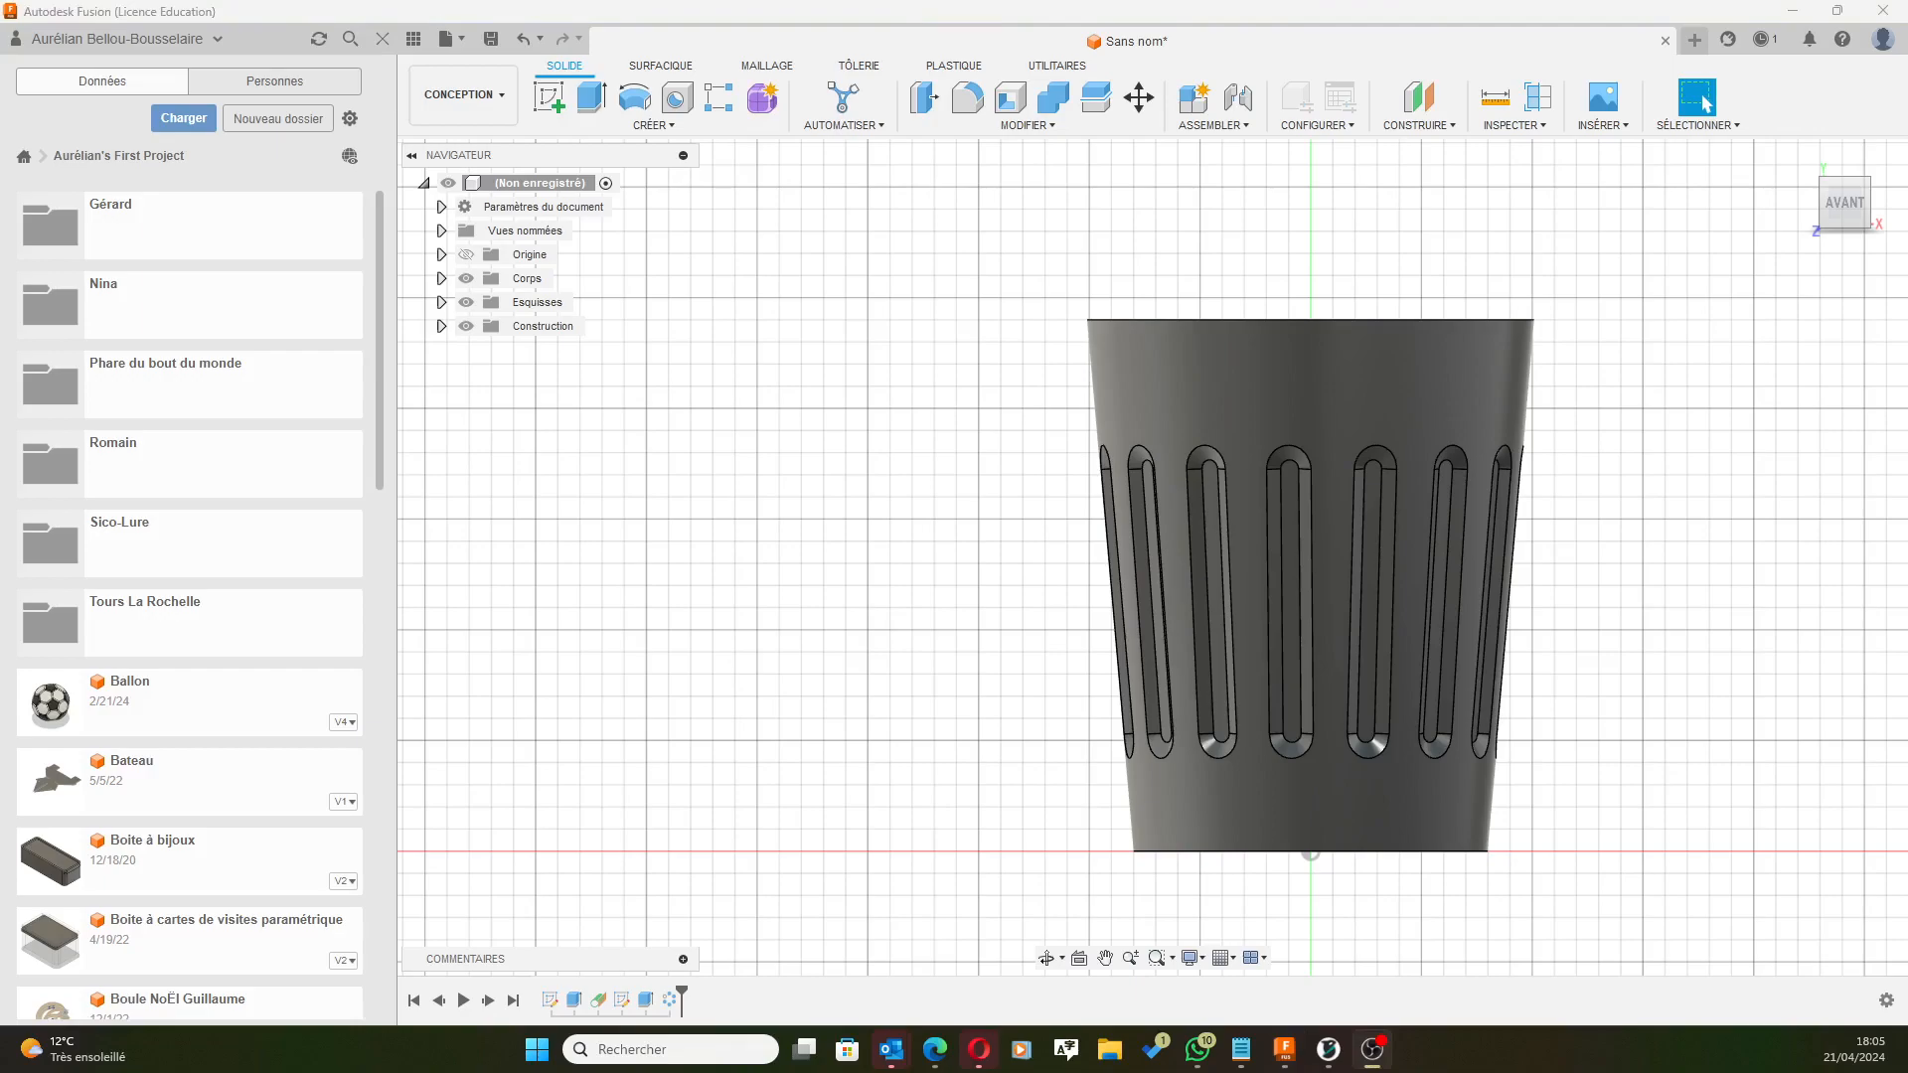
left_click(1409, 62)
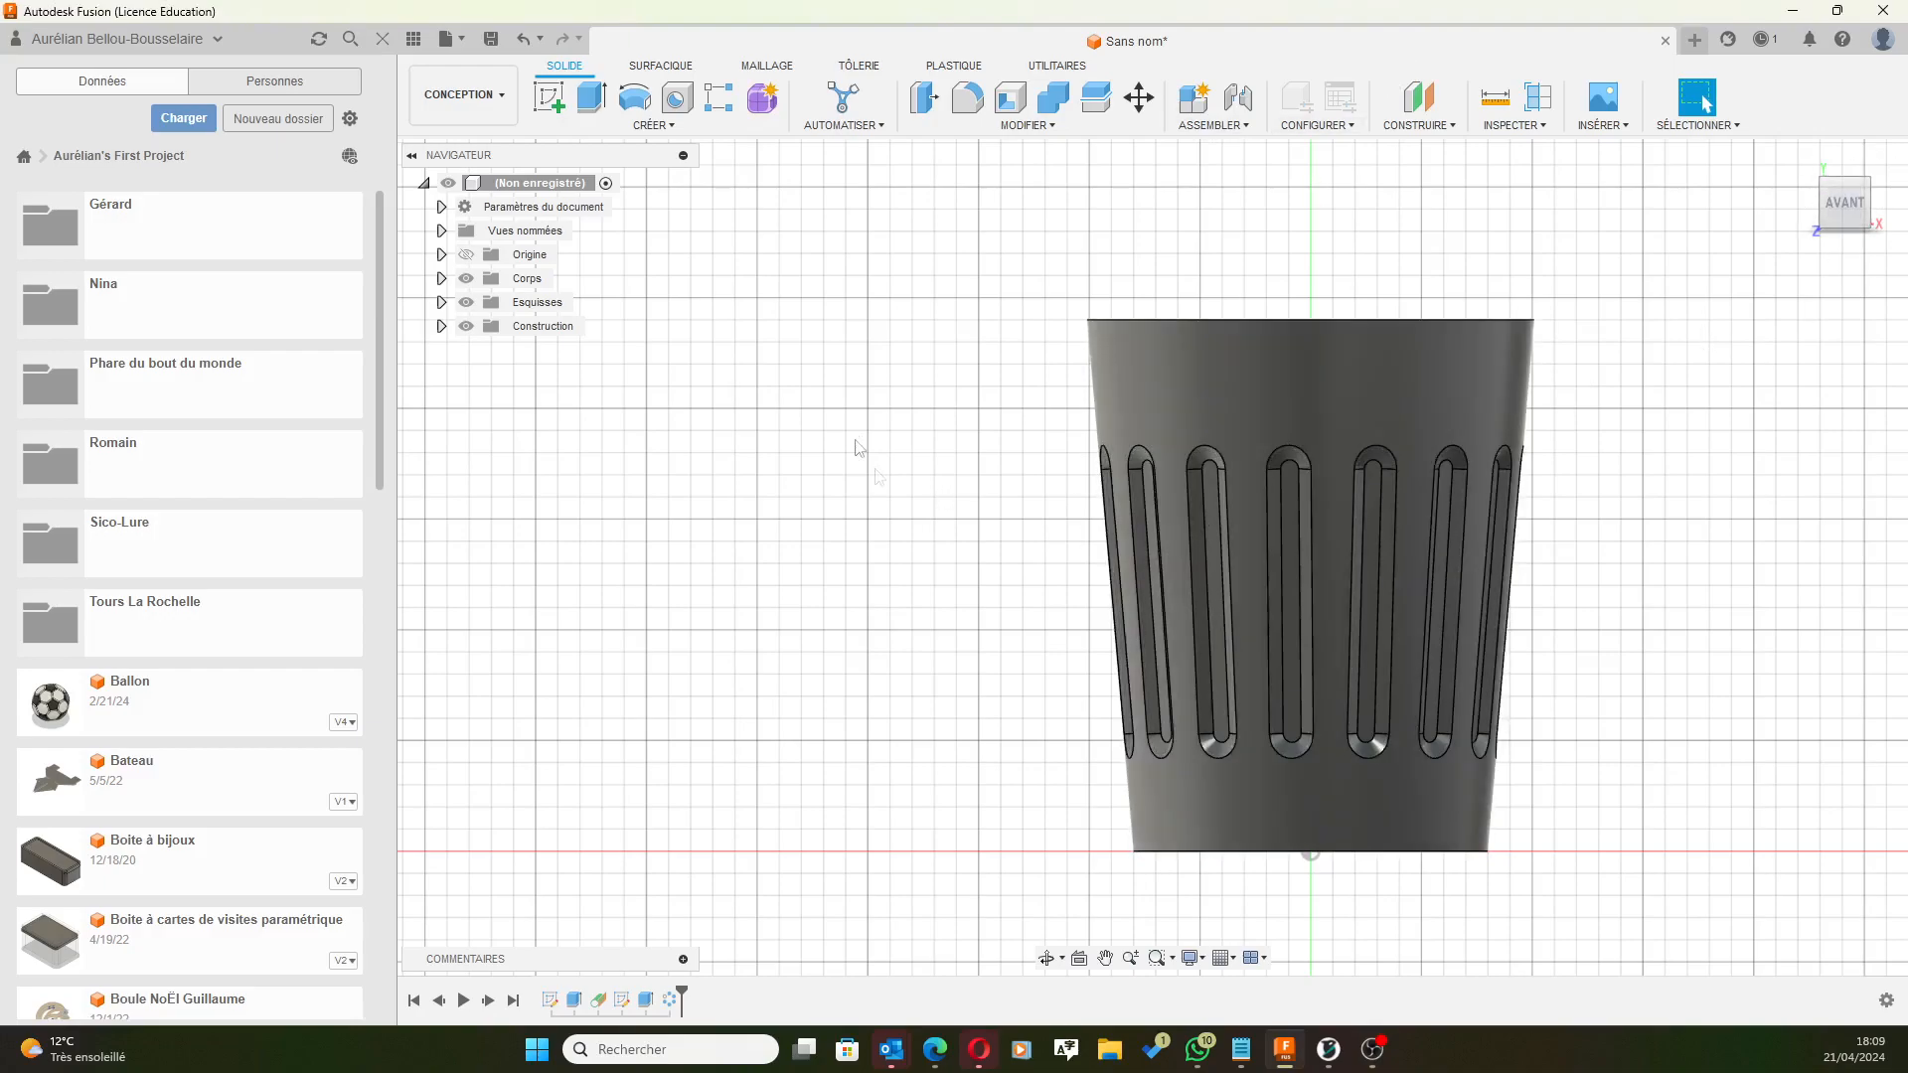
left_click(551, 97)
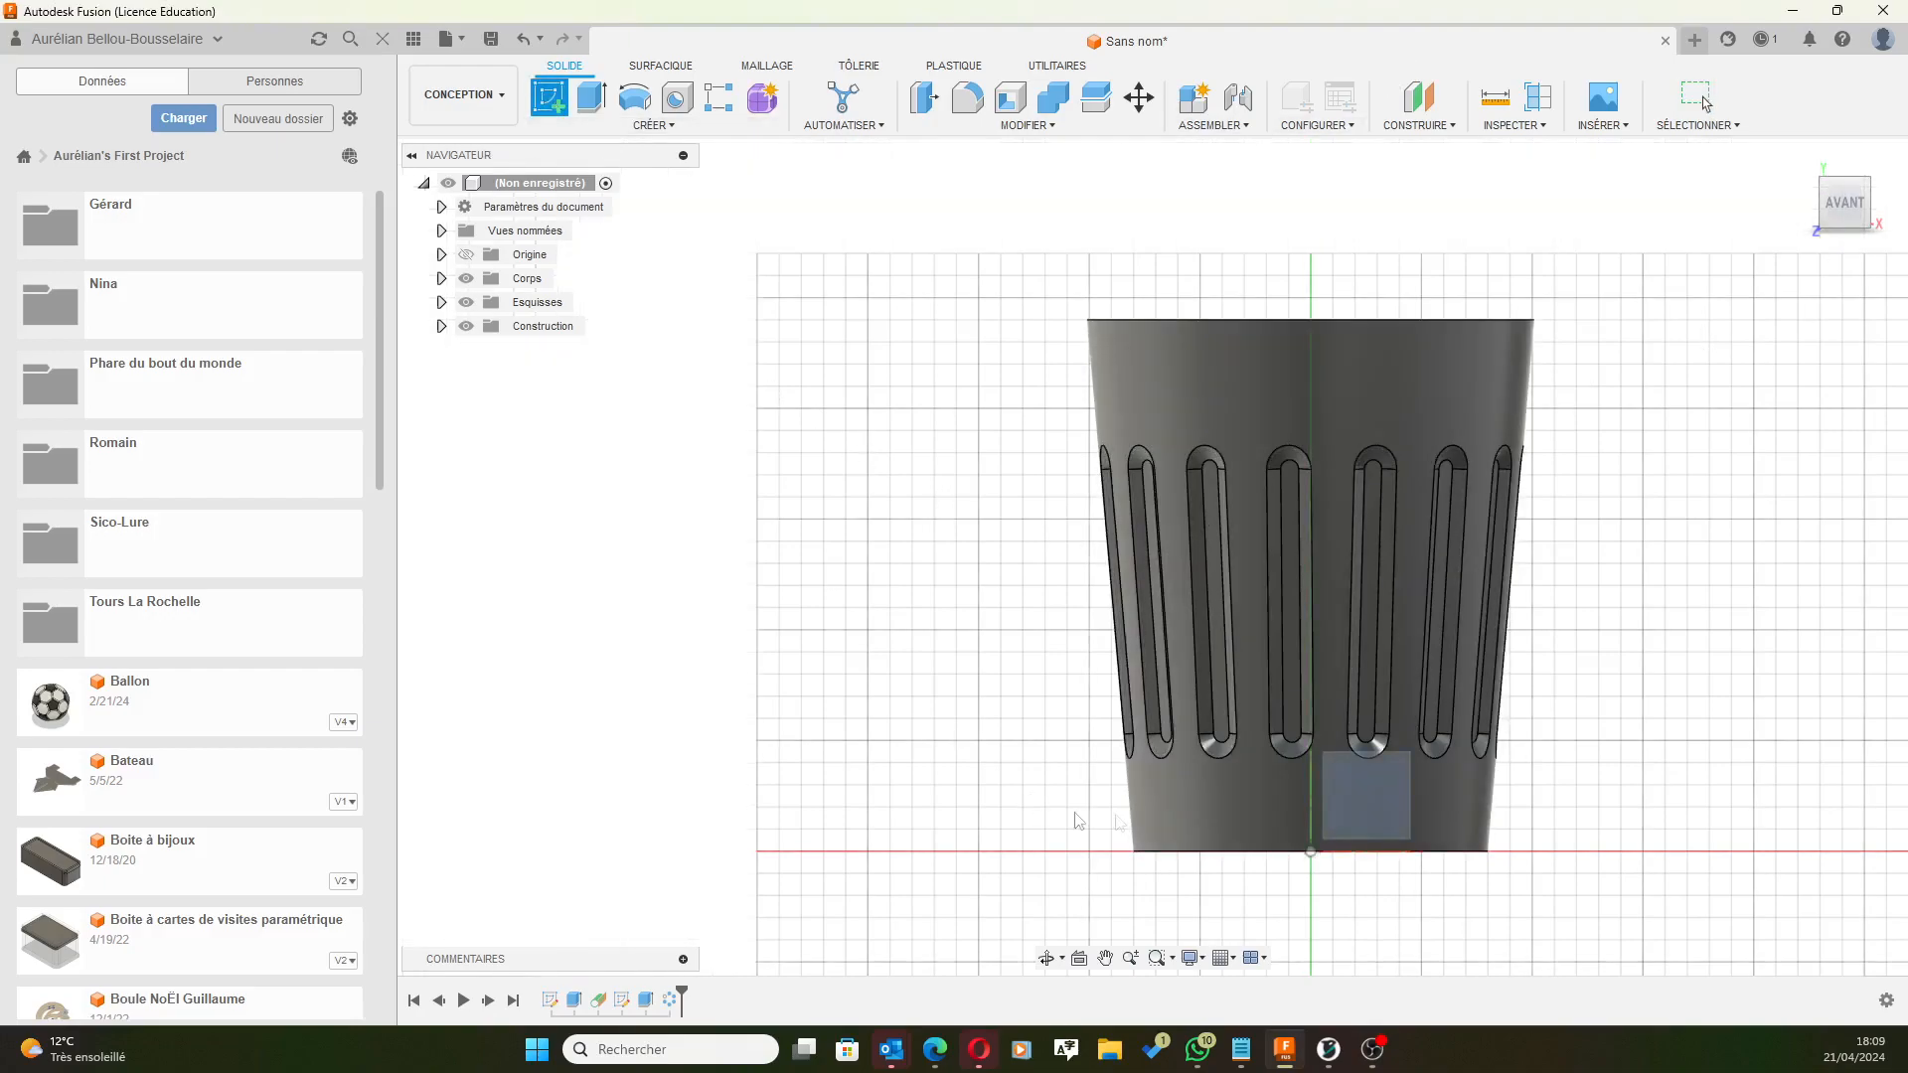
Start a sketch on the front vertical origin plane, briefly toggling origin visibility.
left_click(1356, 809)
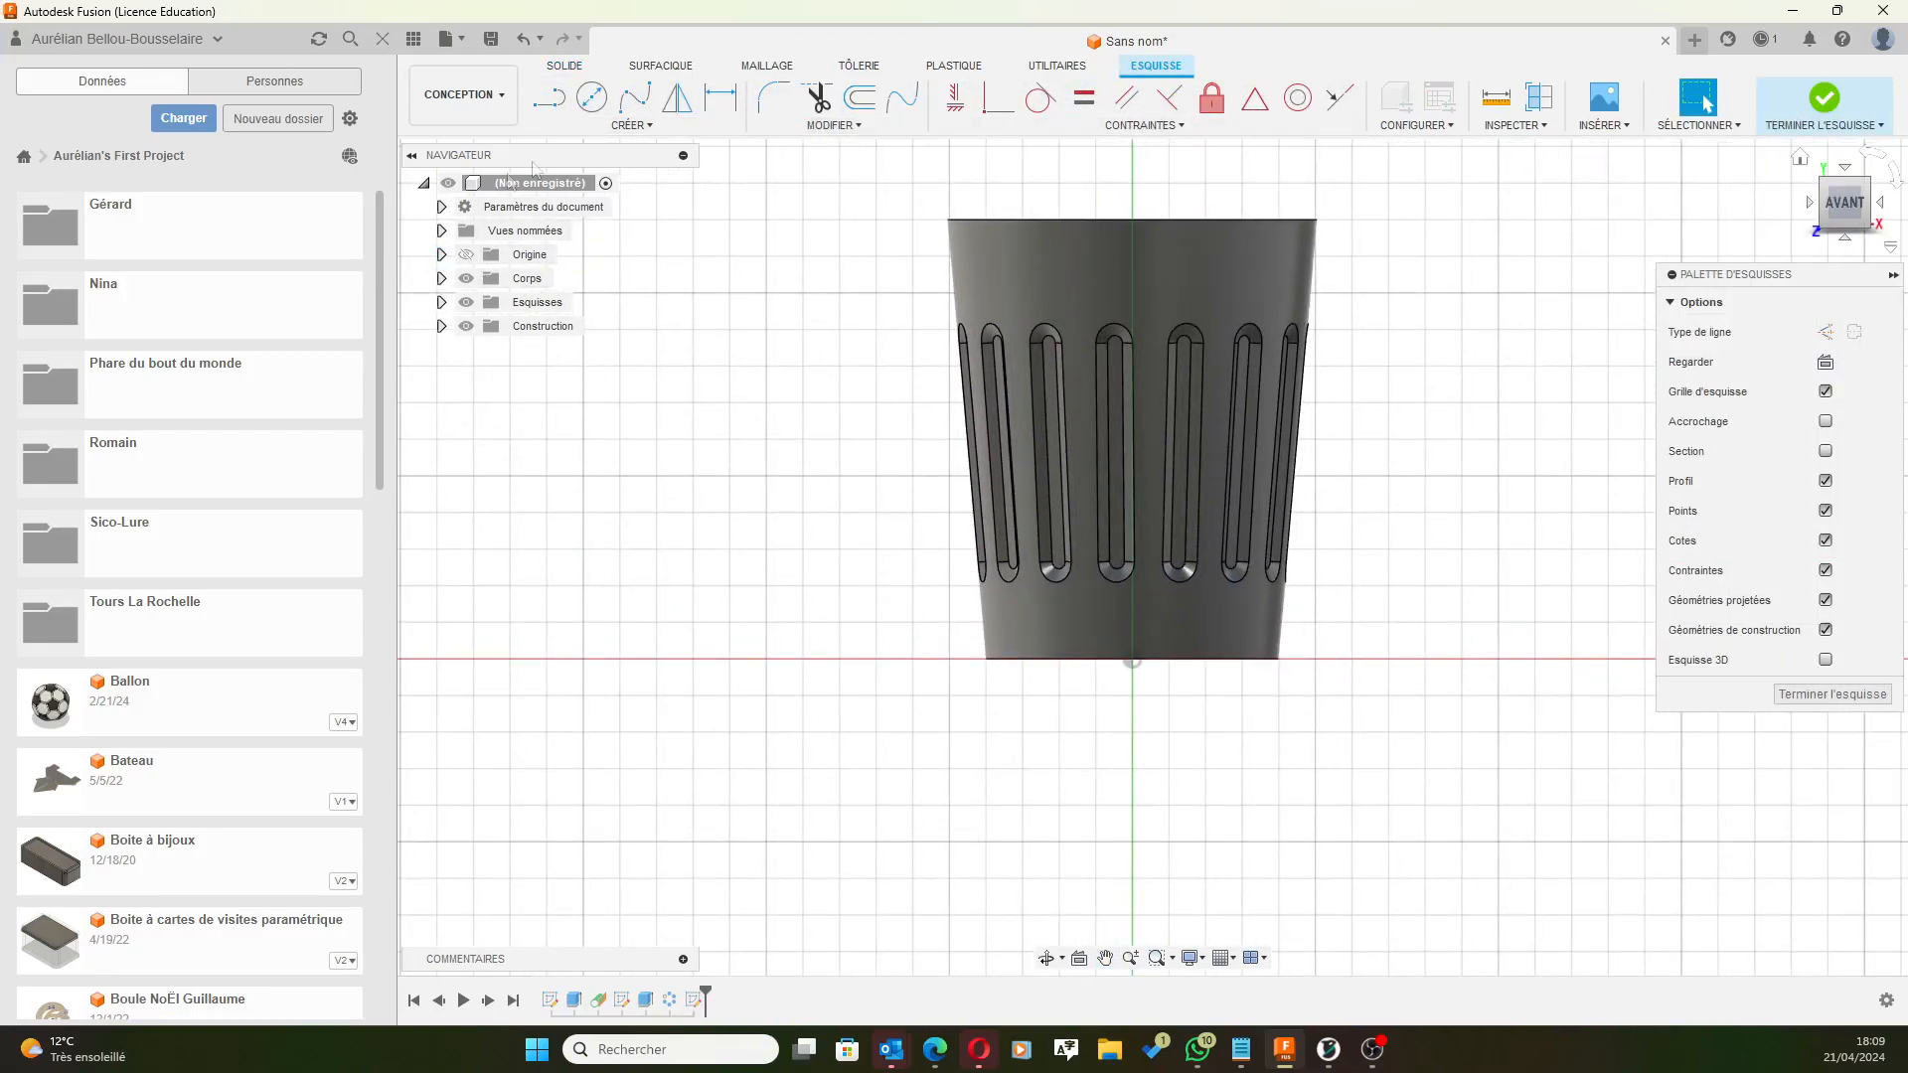
left_click(466, 254)
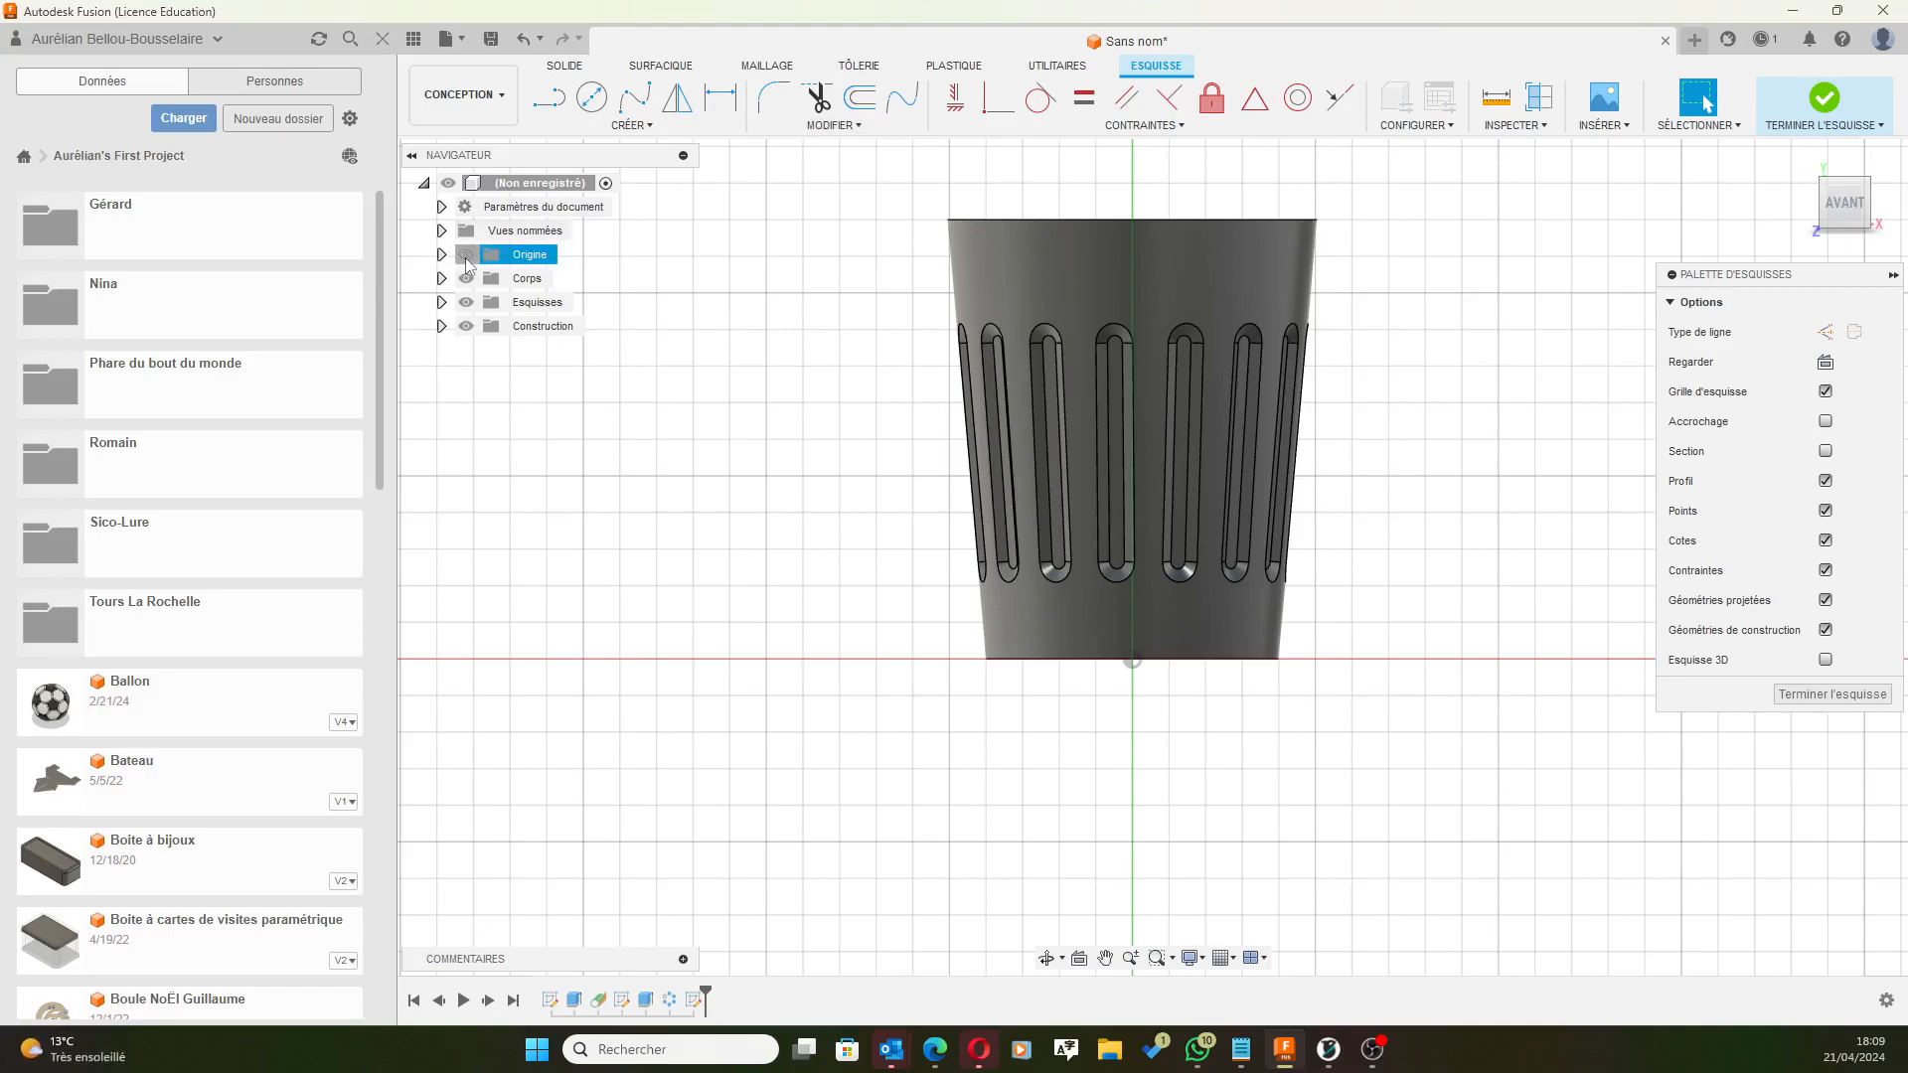
left_click(466, 255)
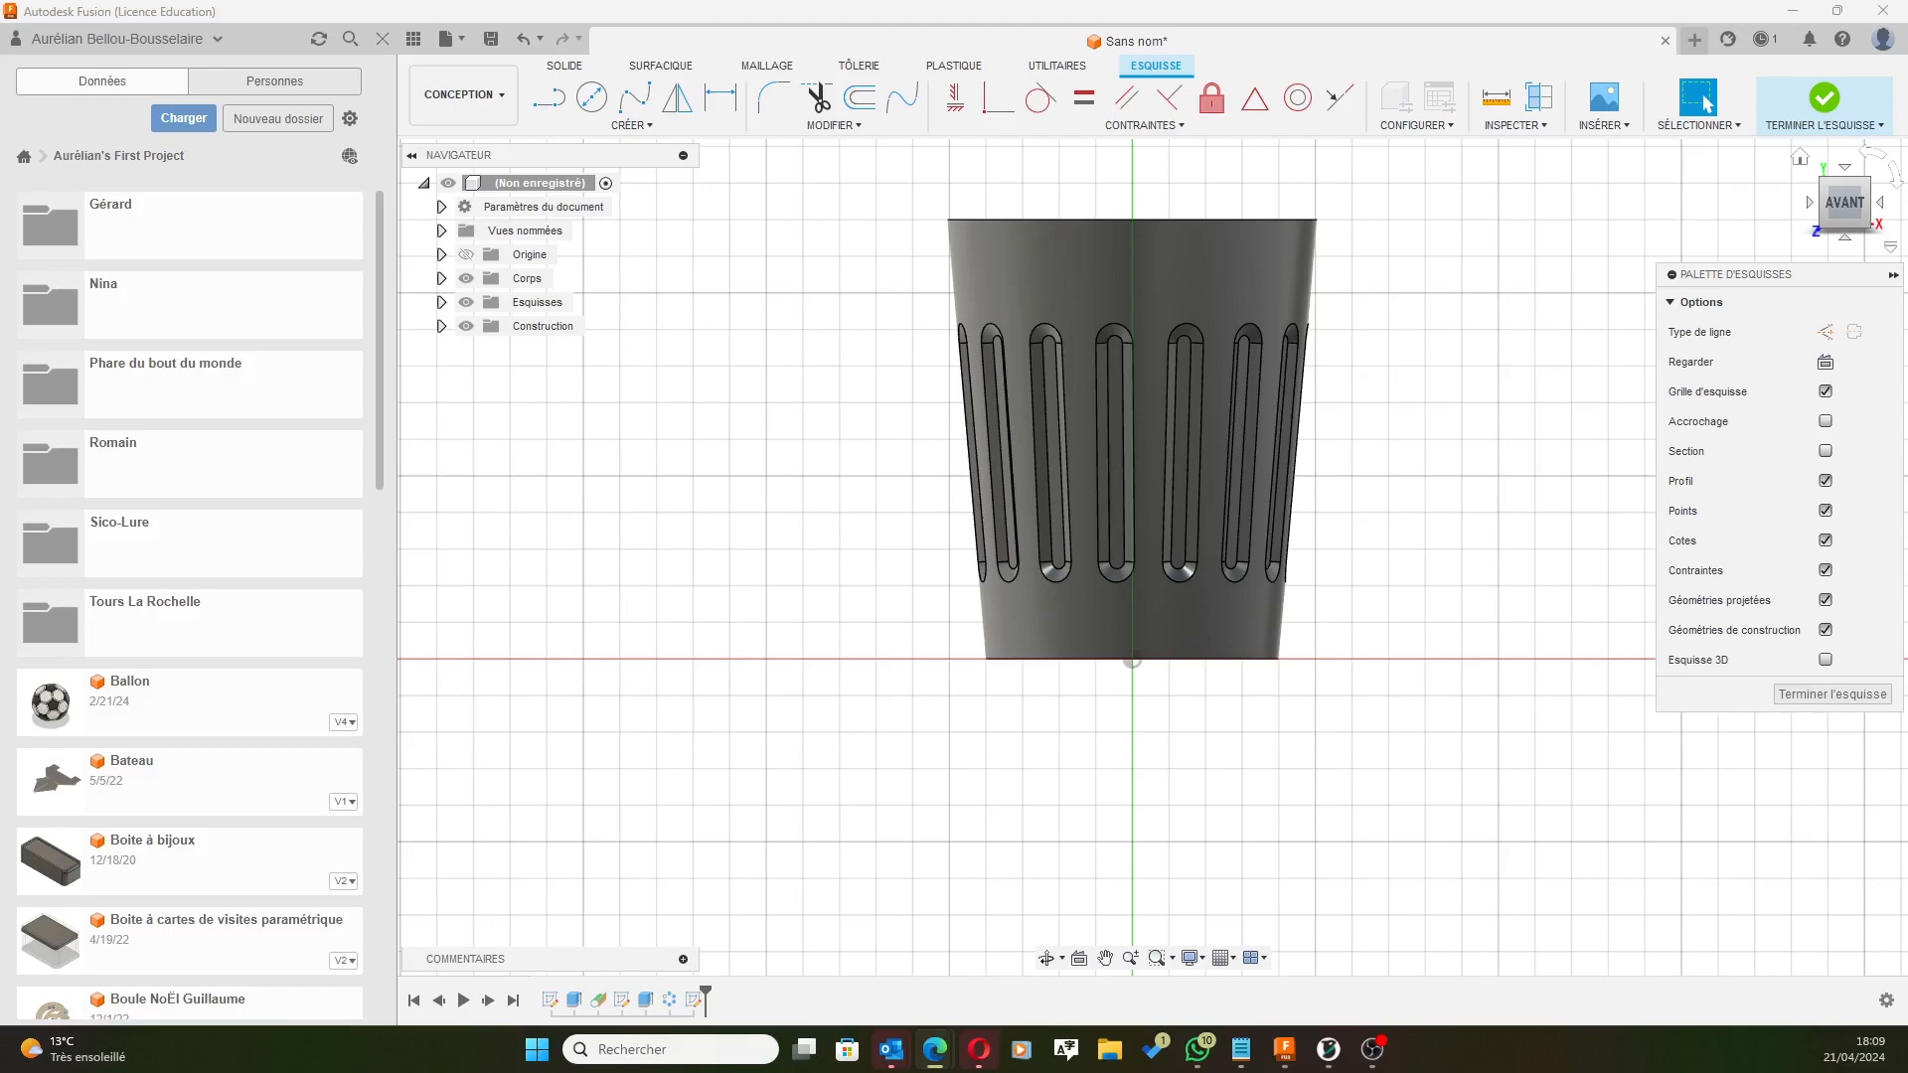
Draw a small center-diameter circle at the profile's upper-right corner near the rim.
left_click(591, 96)
scroll(1568, 200, "up", 10)
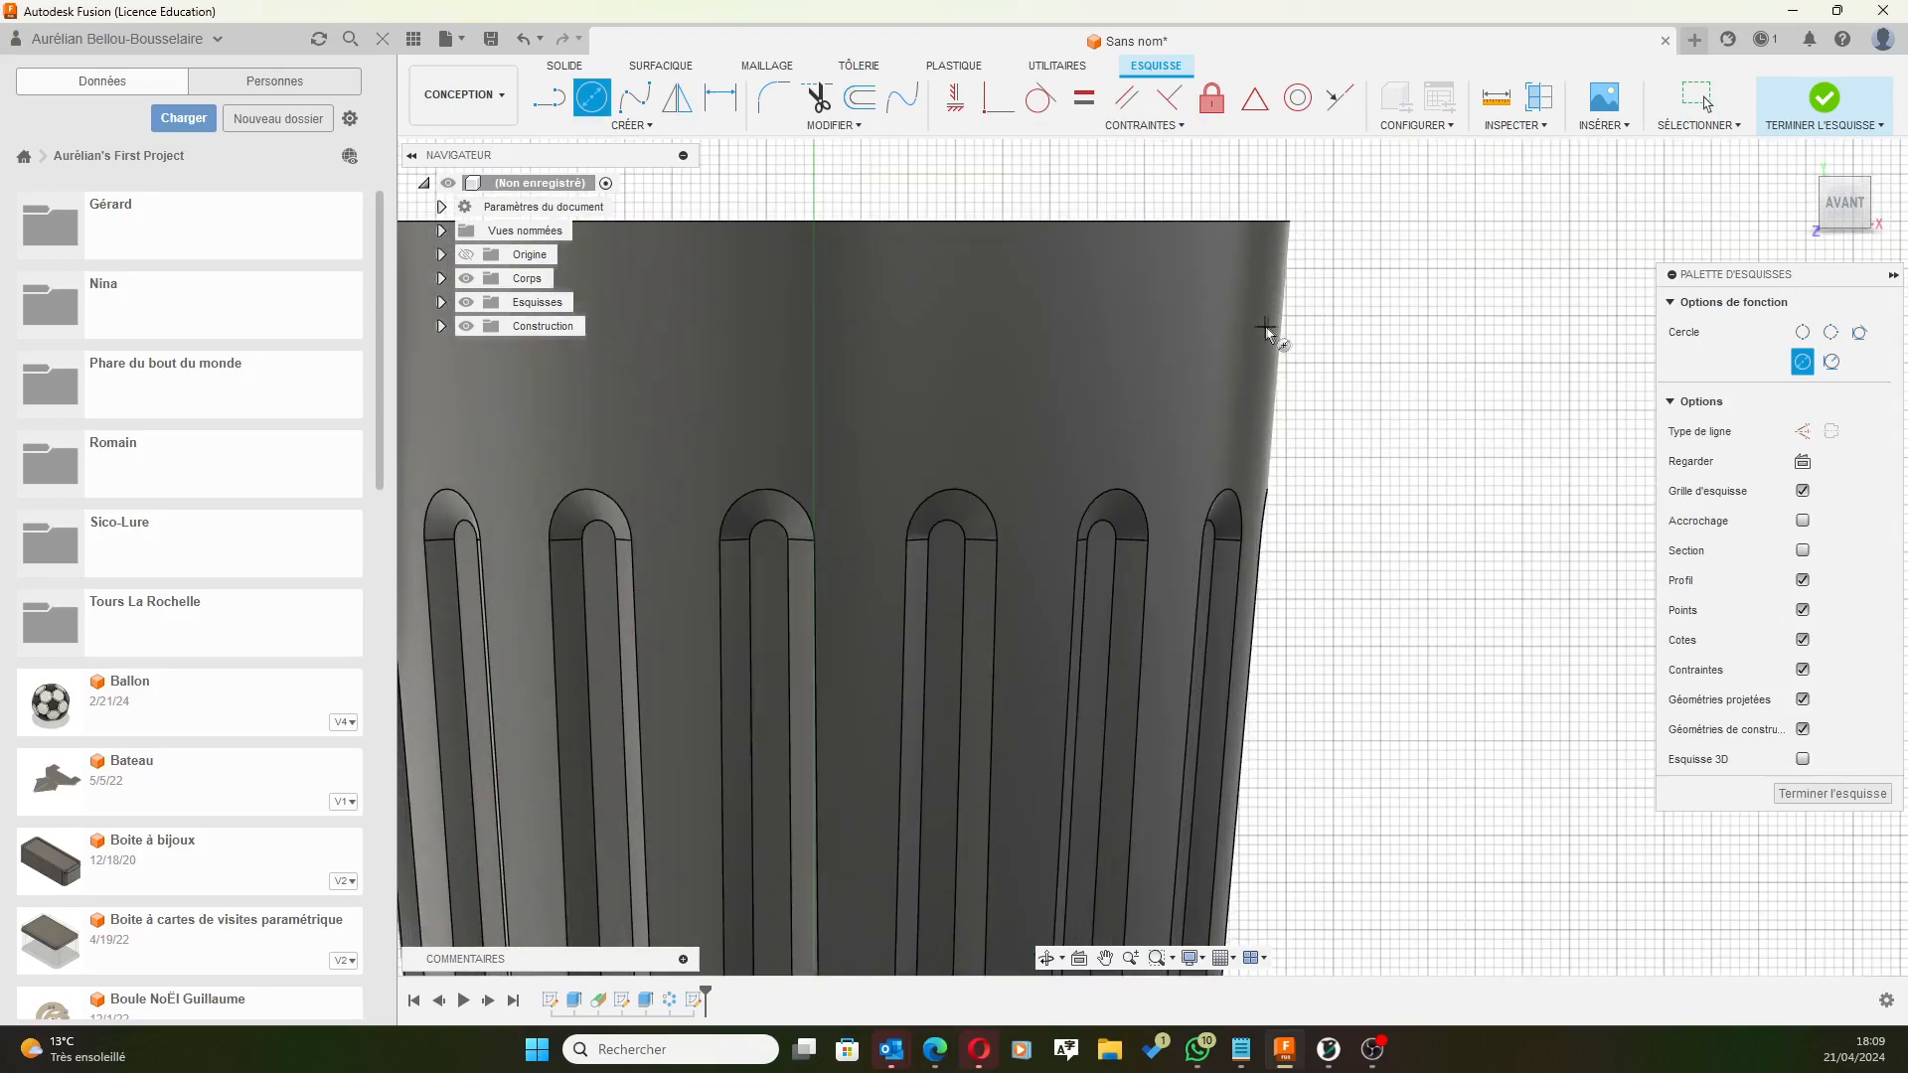
left_click(1256, 320)
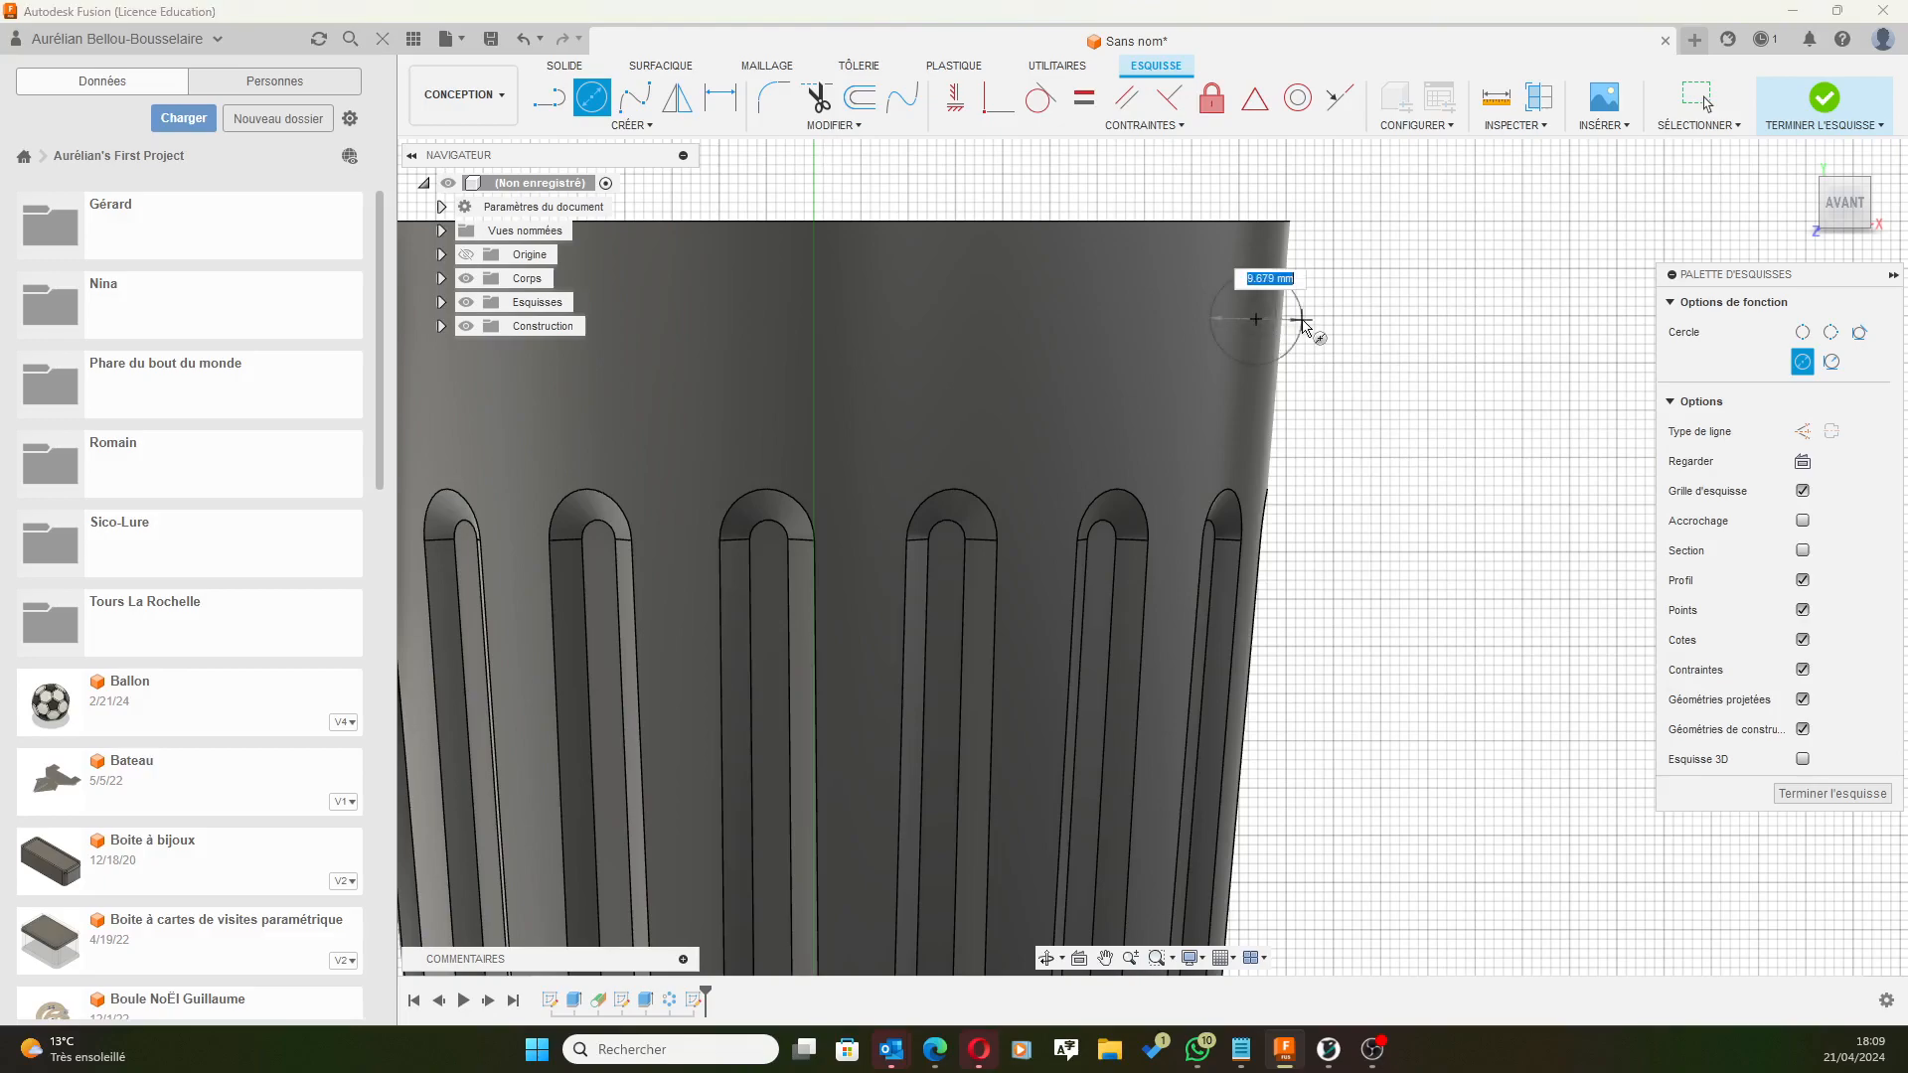
left_click(1323, 320)
scroll(1221, 485, "down", 8)
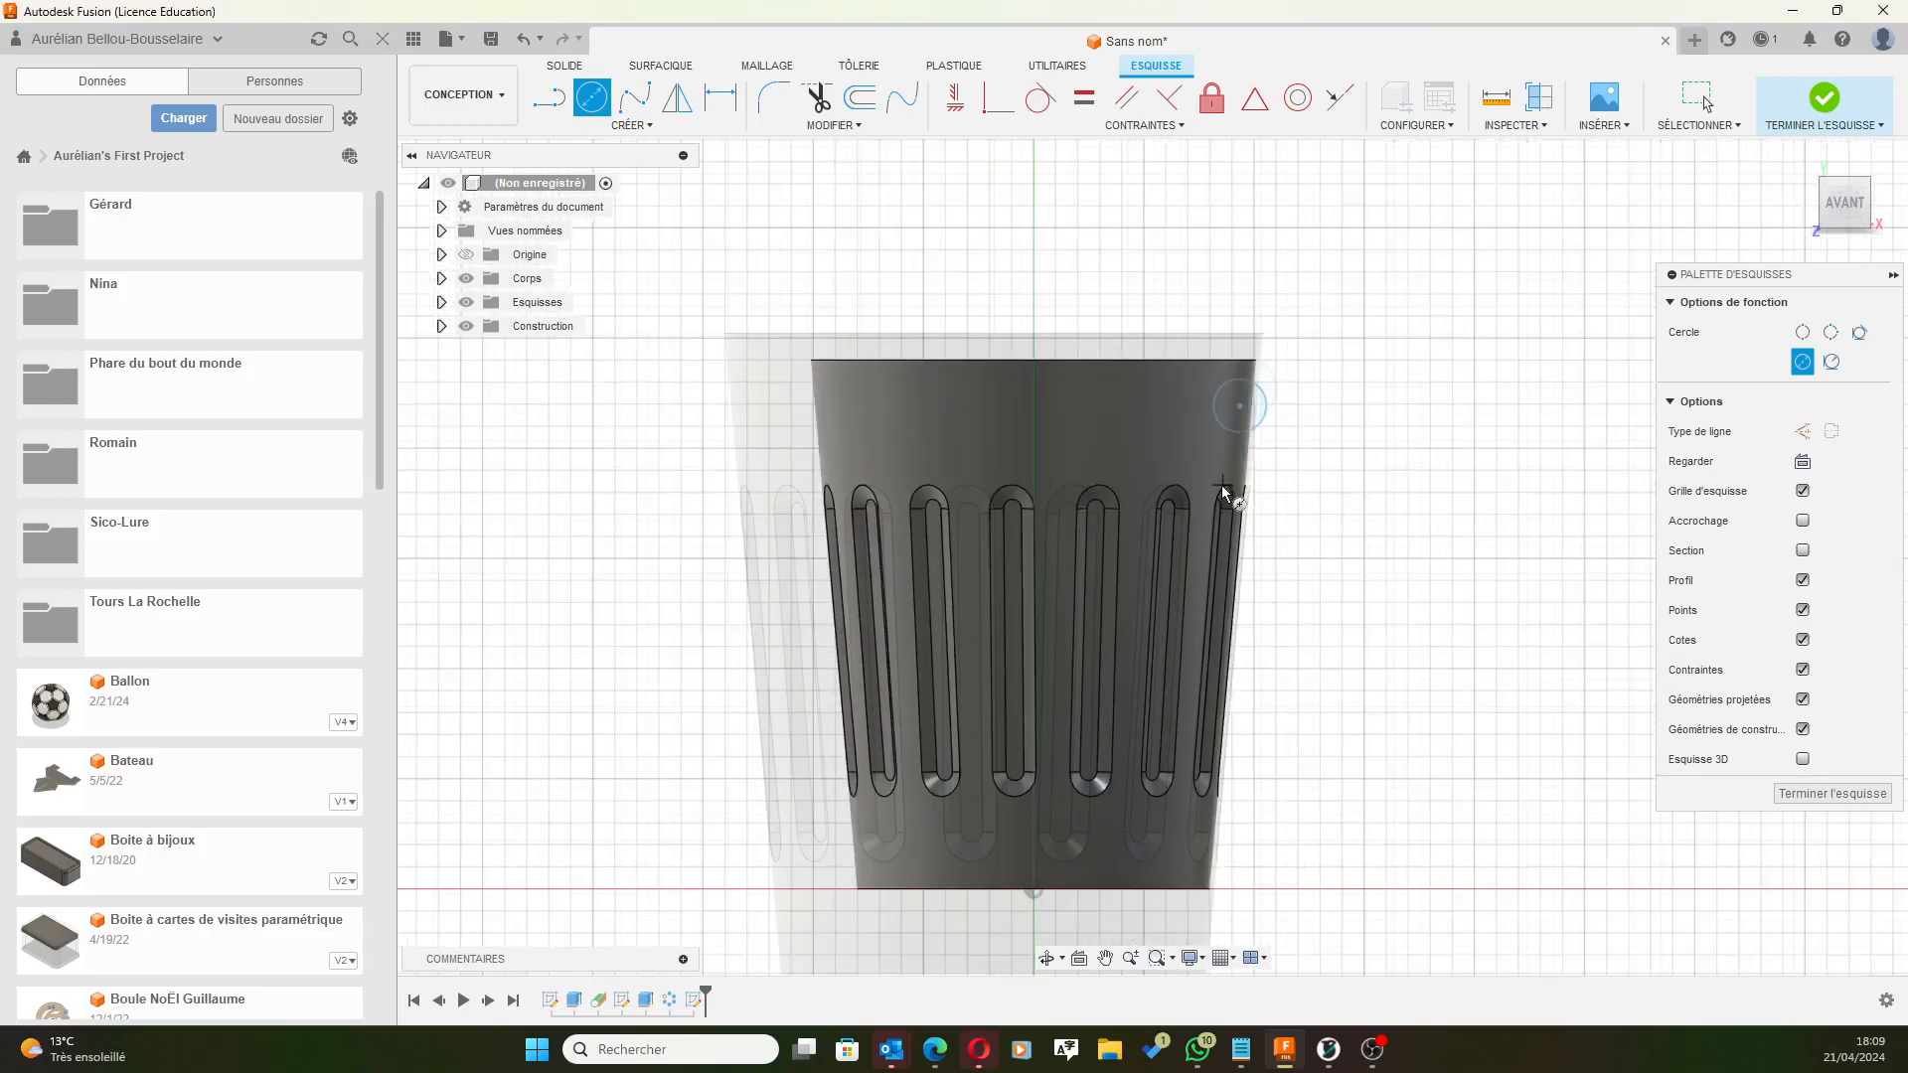
scroll(1225, 785, "up", 5)
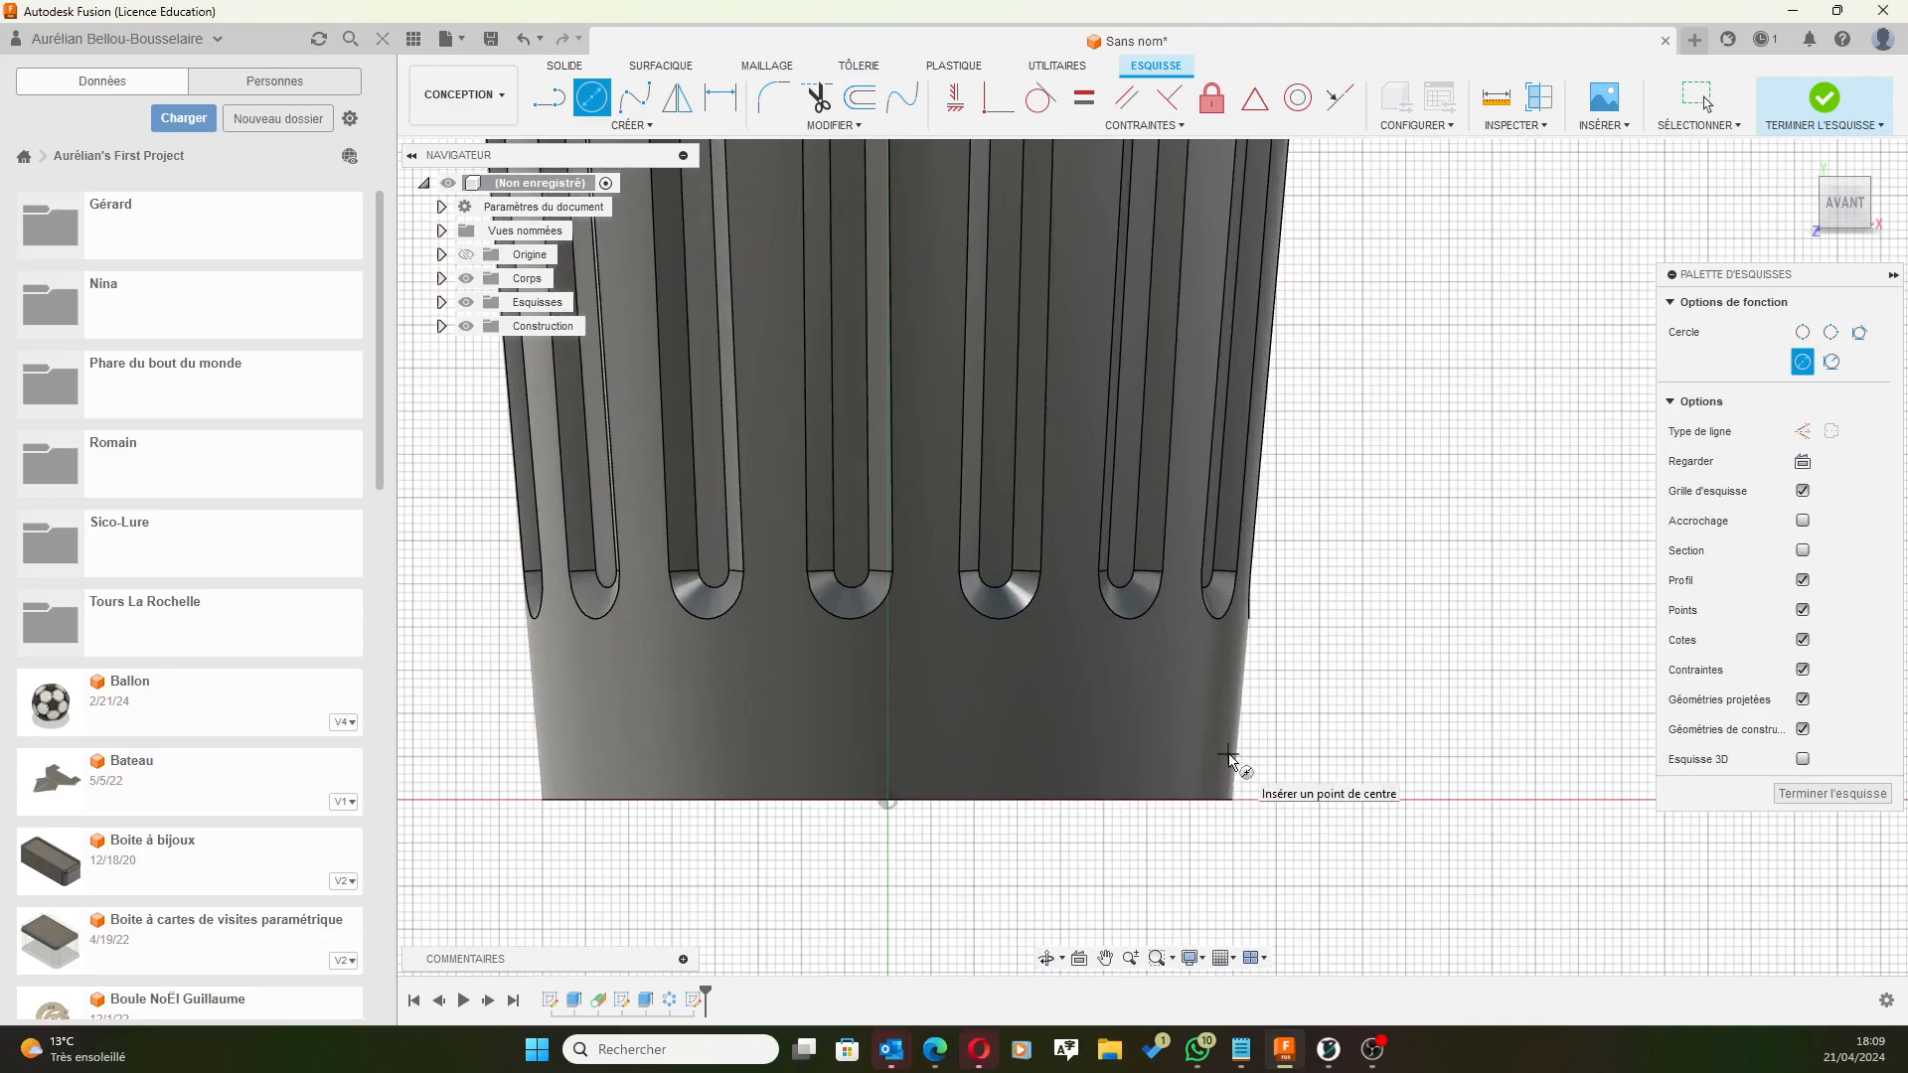
Draw a matching small circle at the profile's lower-right corner near the base.
left_click(1219, 747)
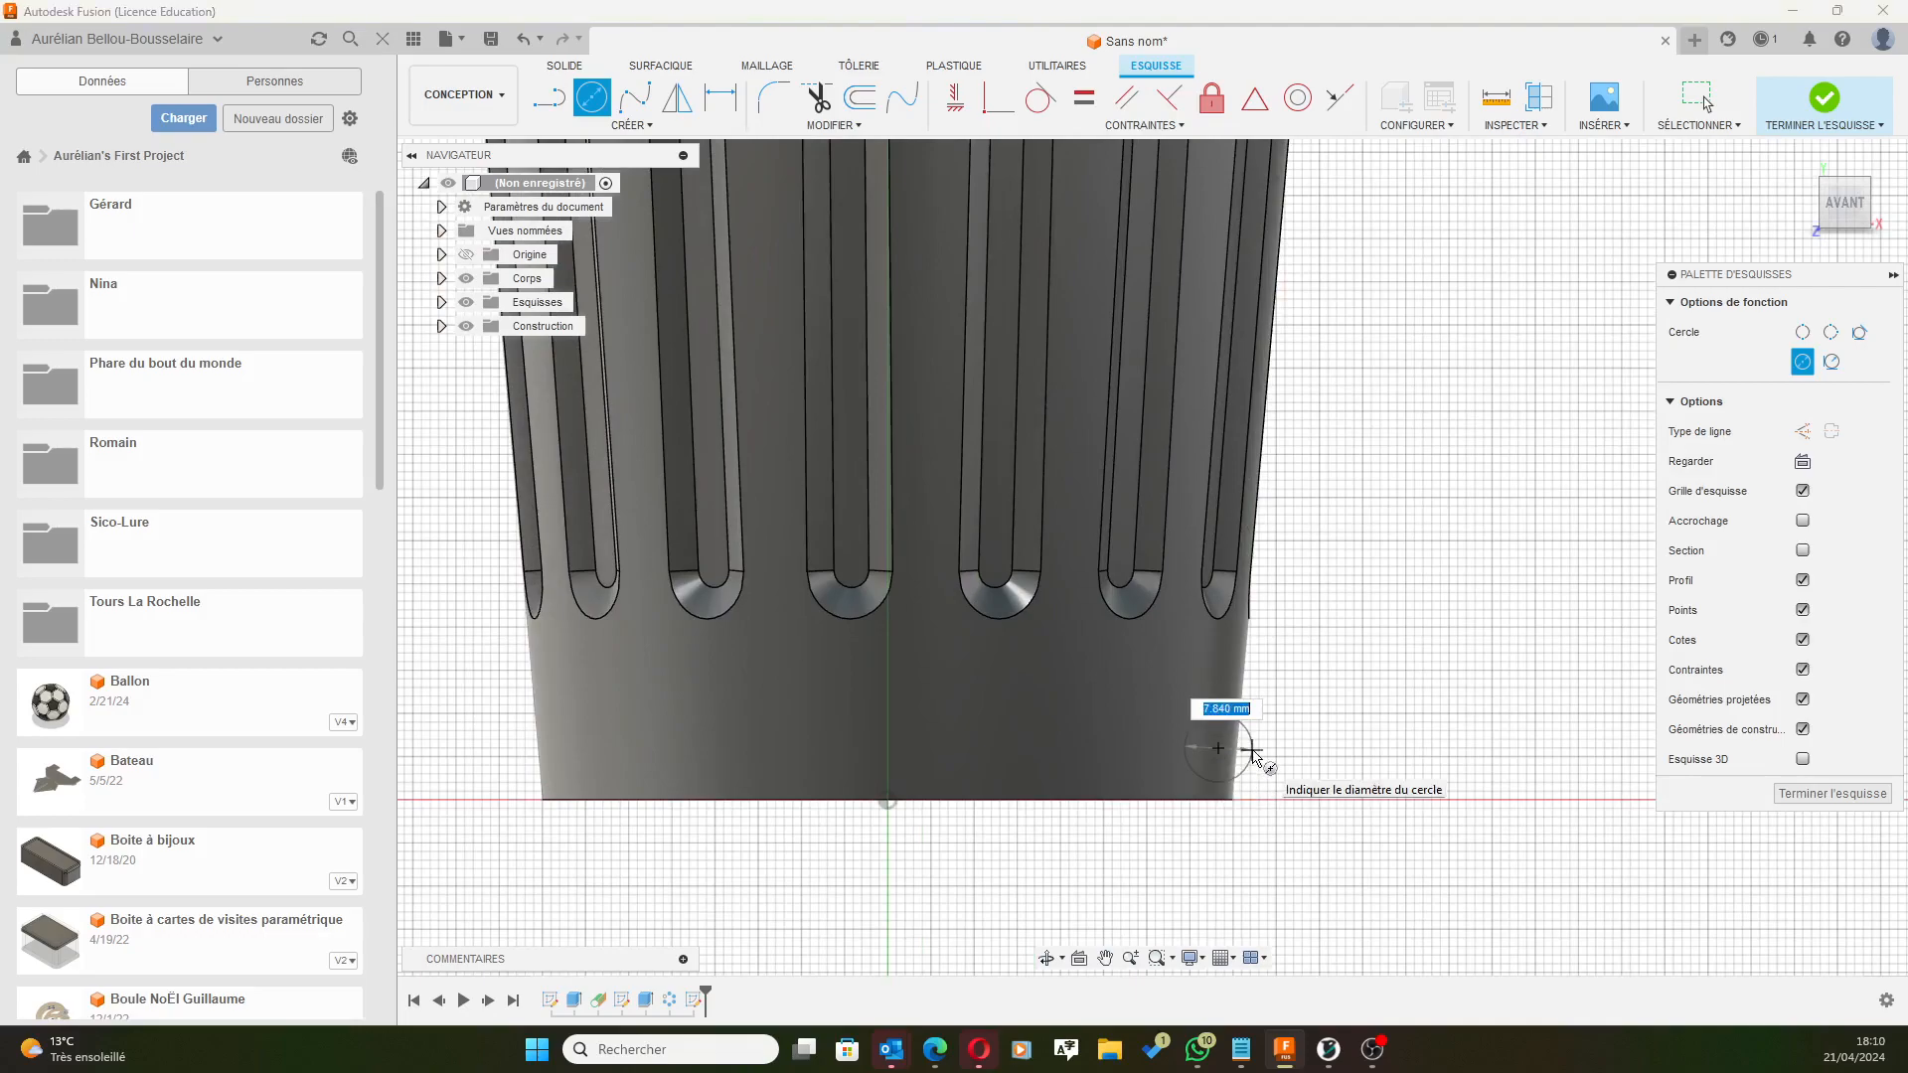
left_click(1253, 757)
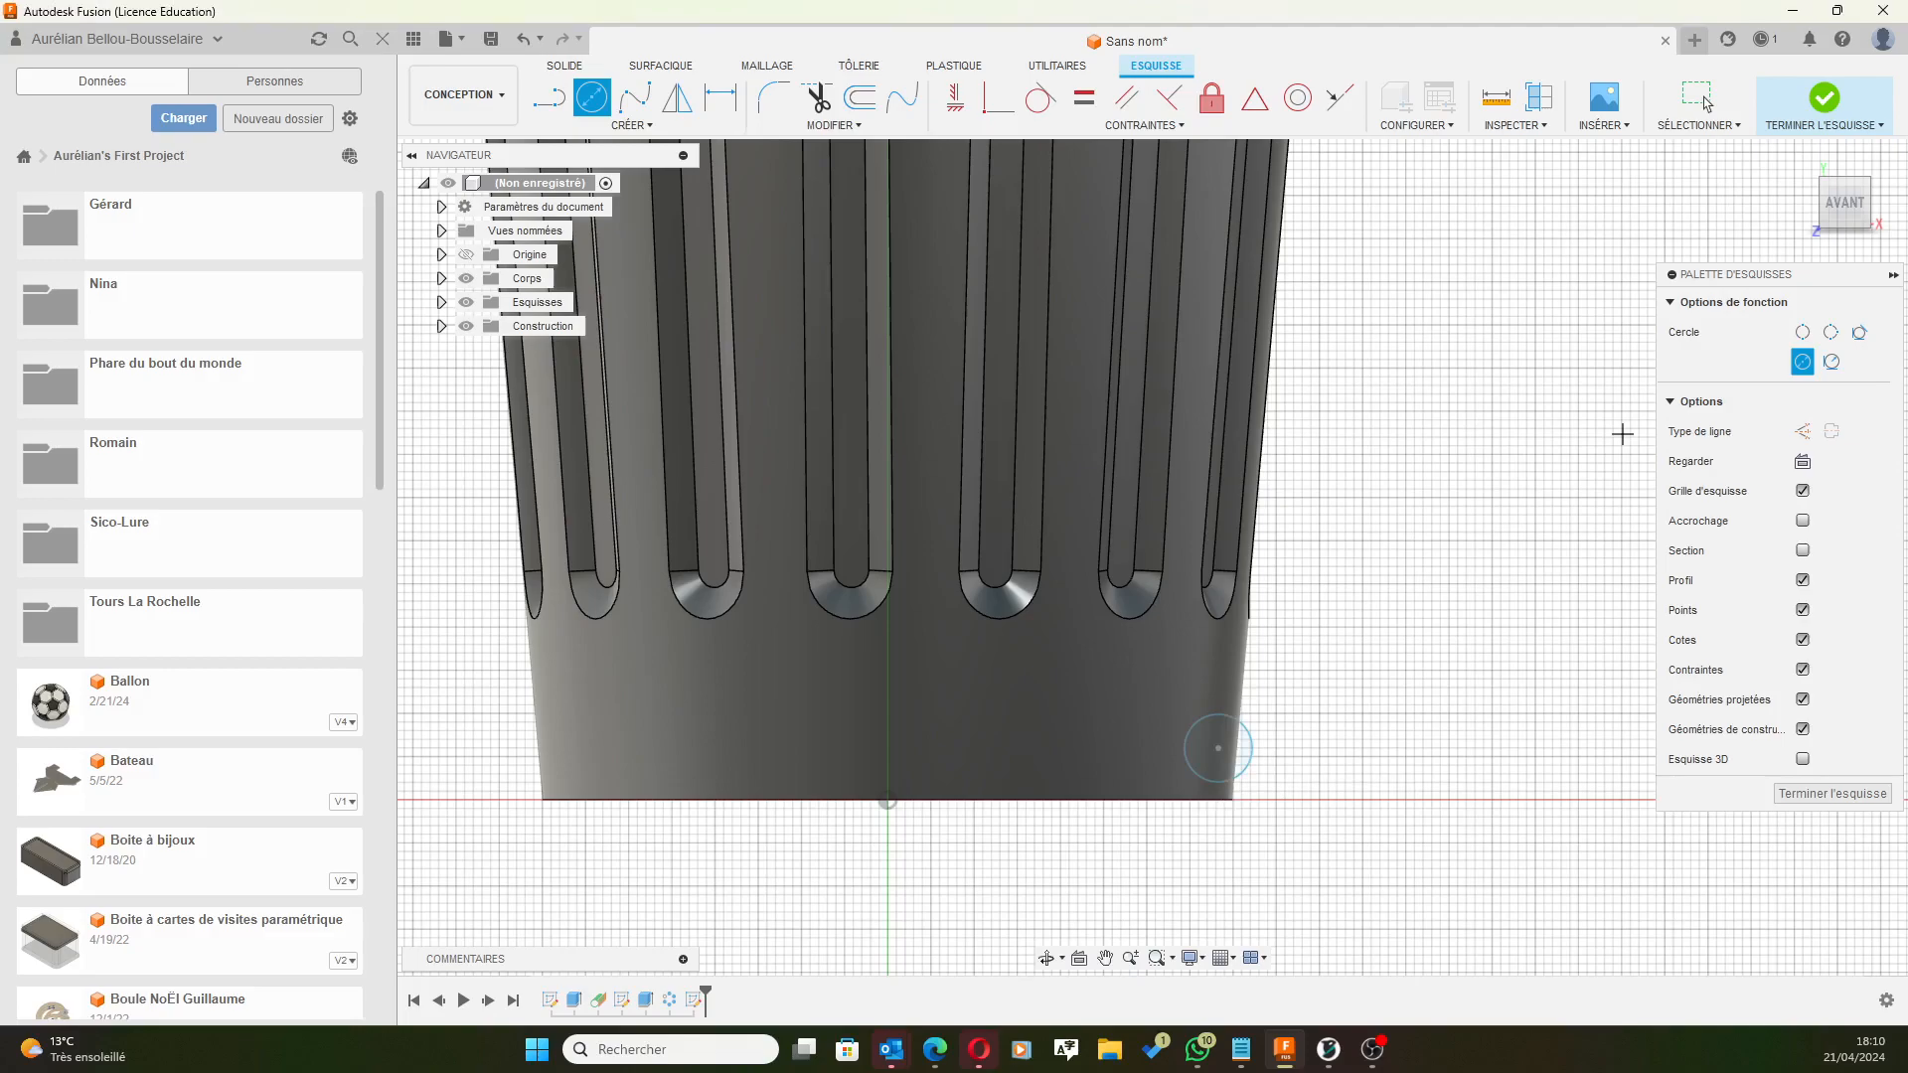
scroll(1298, 384, "down", 5)
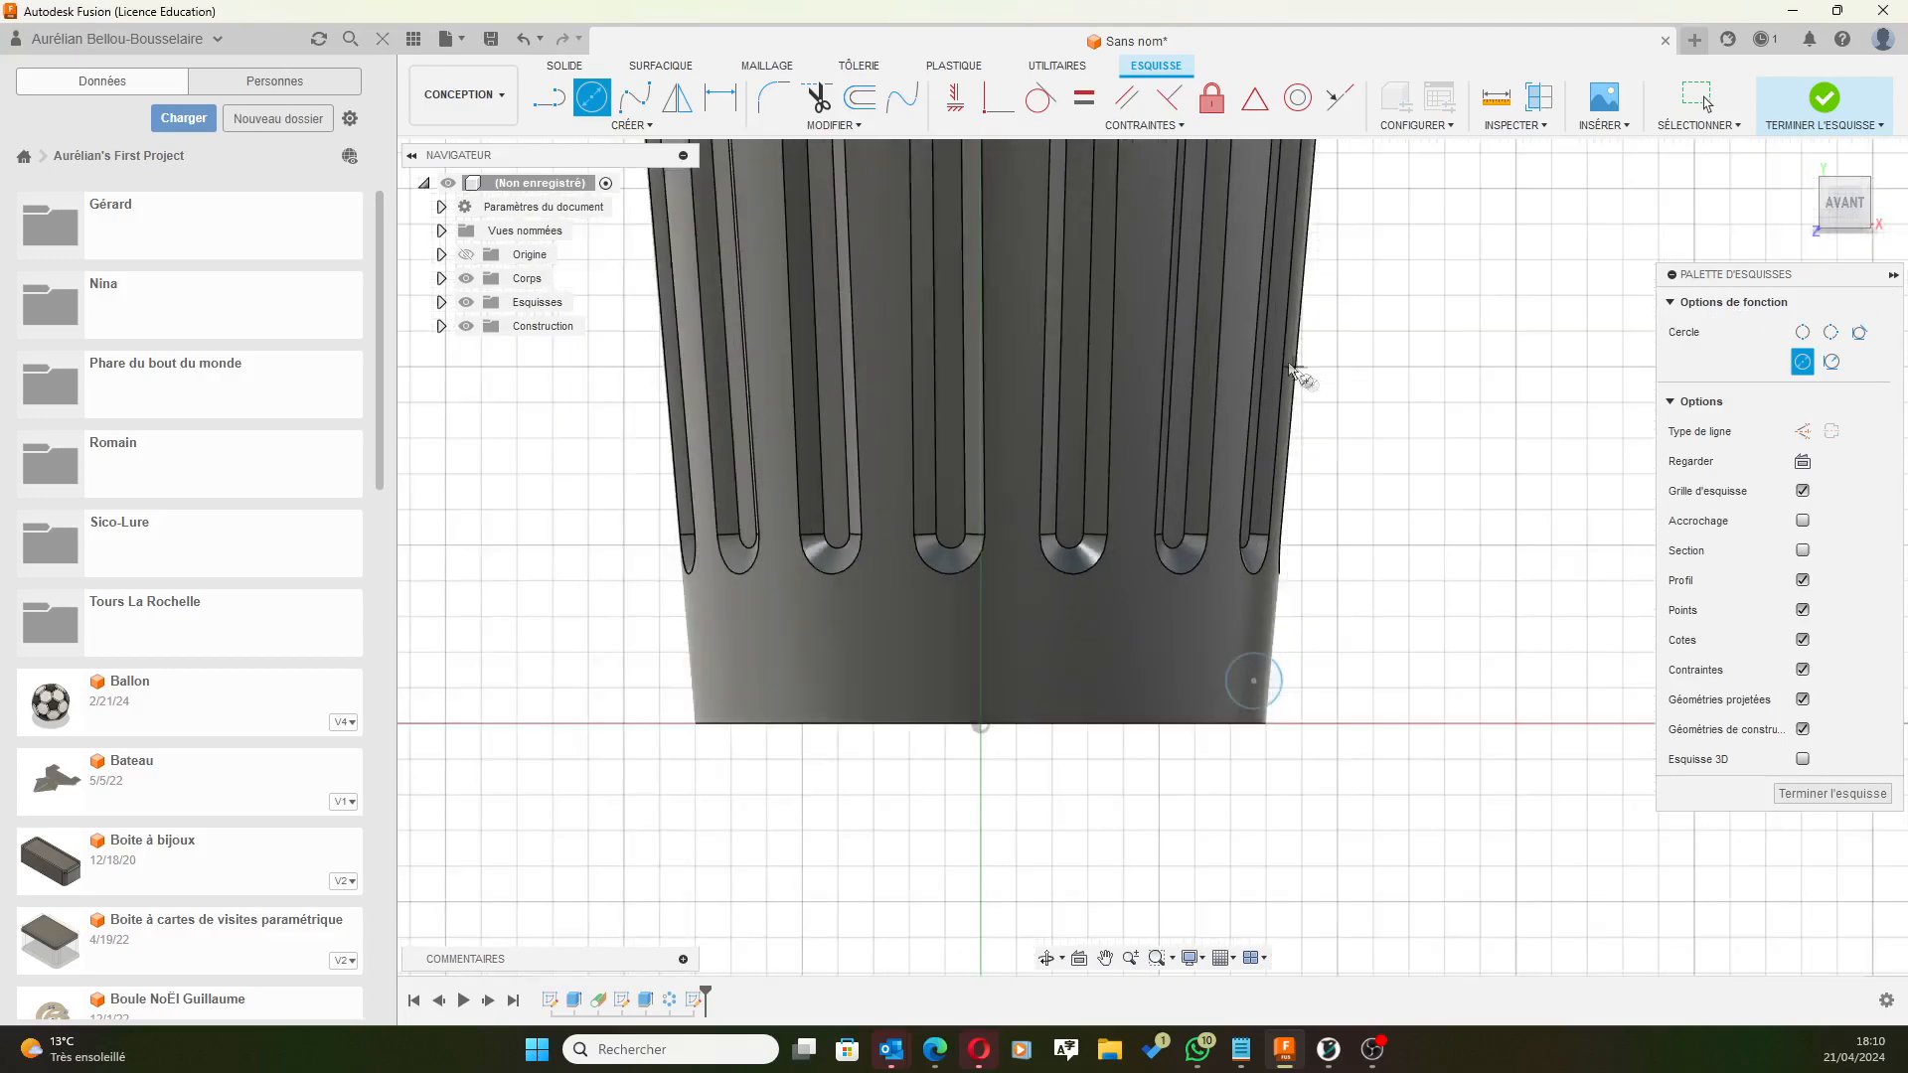
scroll(1342, 370, "up", 2)
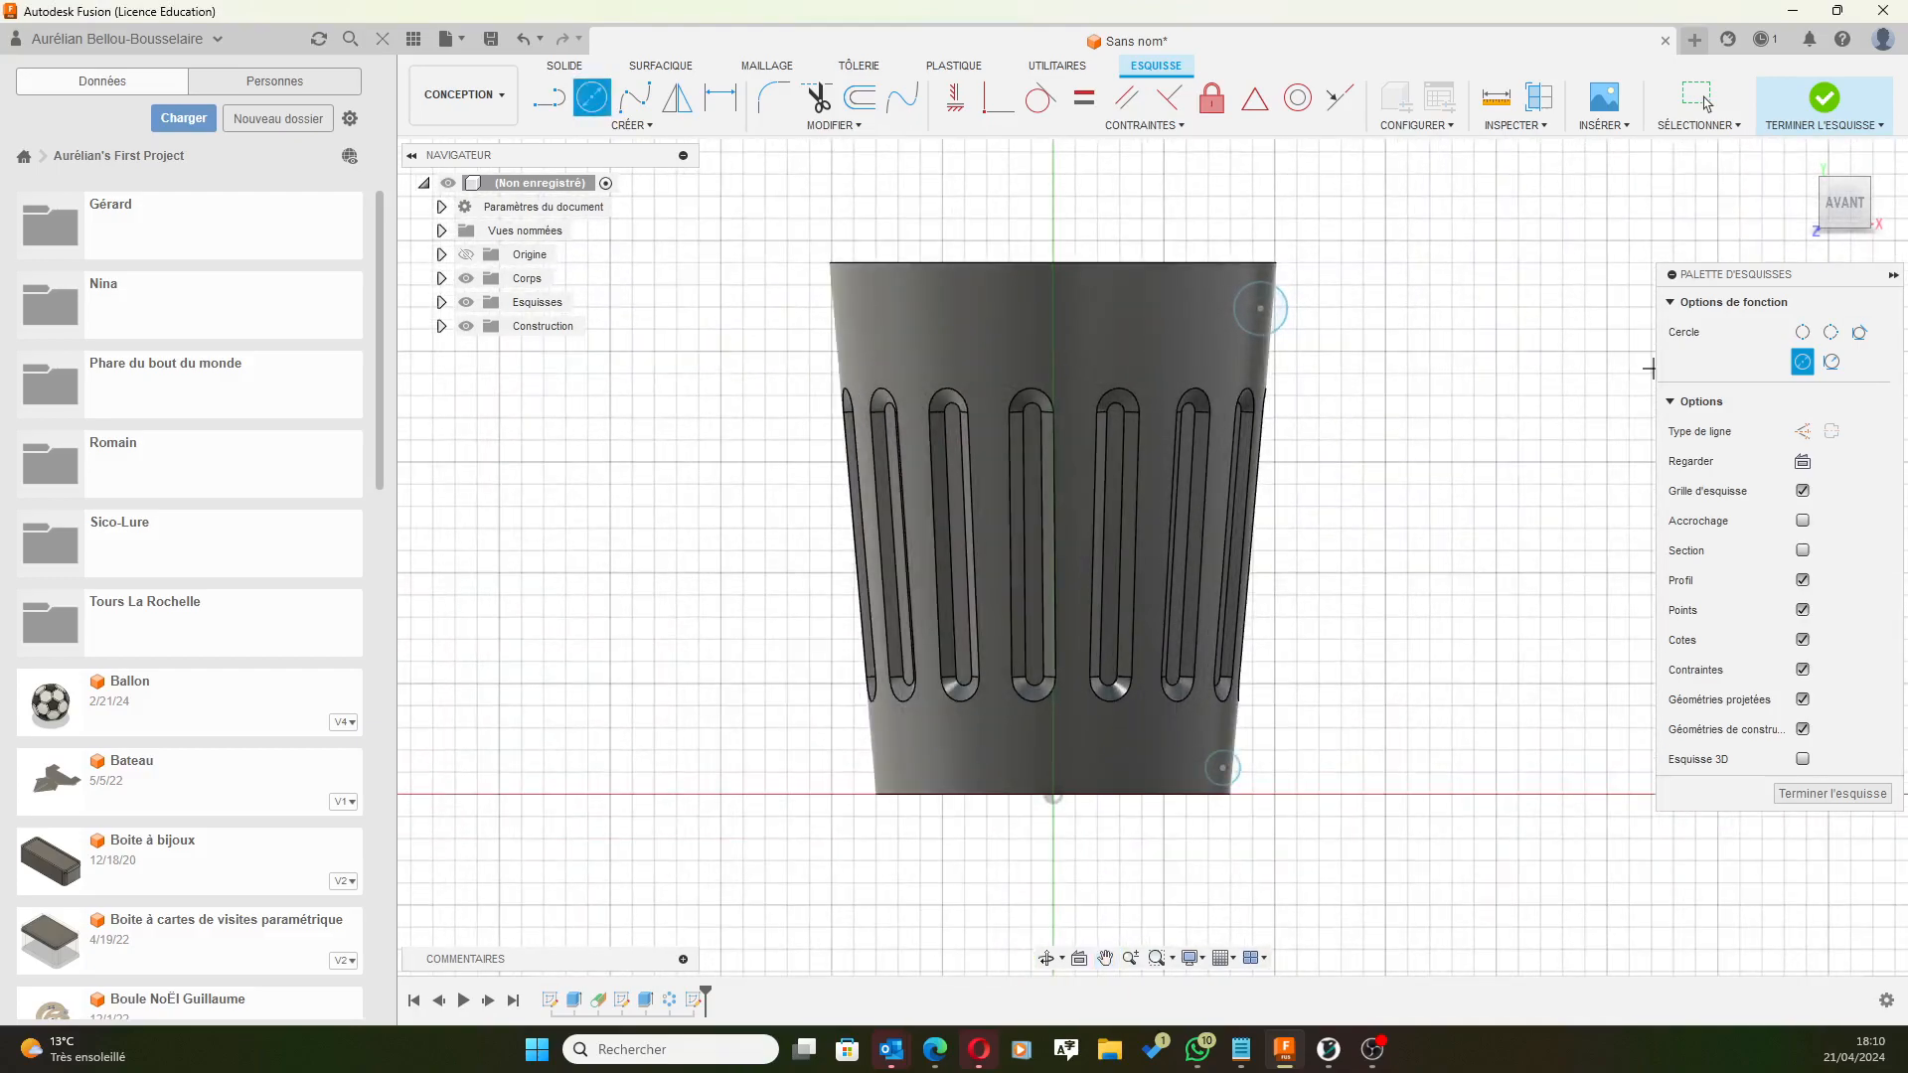
Dimension the diameters of the upper and lower corner circles at 12 mm each.
left_click(721, 97)
left_click(1285, 300)
left_click(1343, 288)
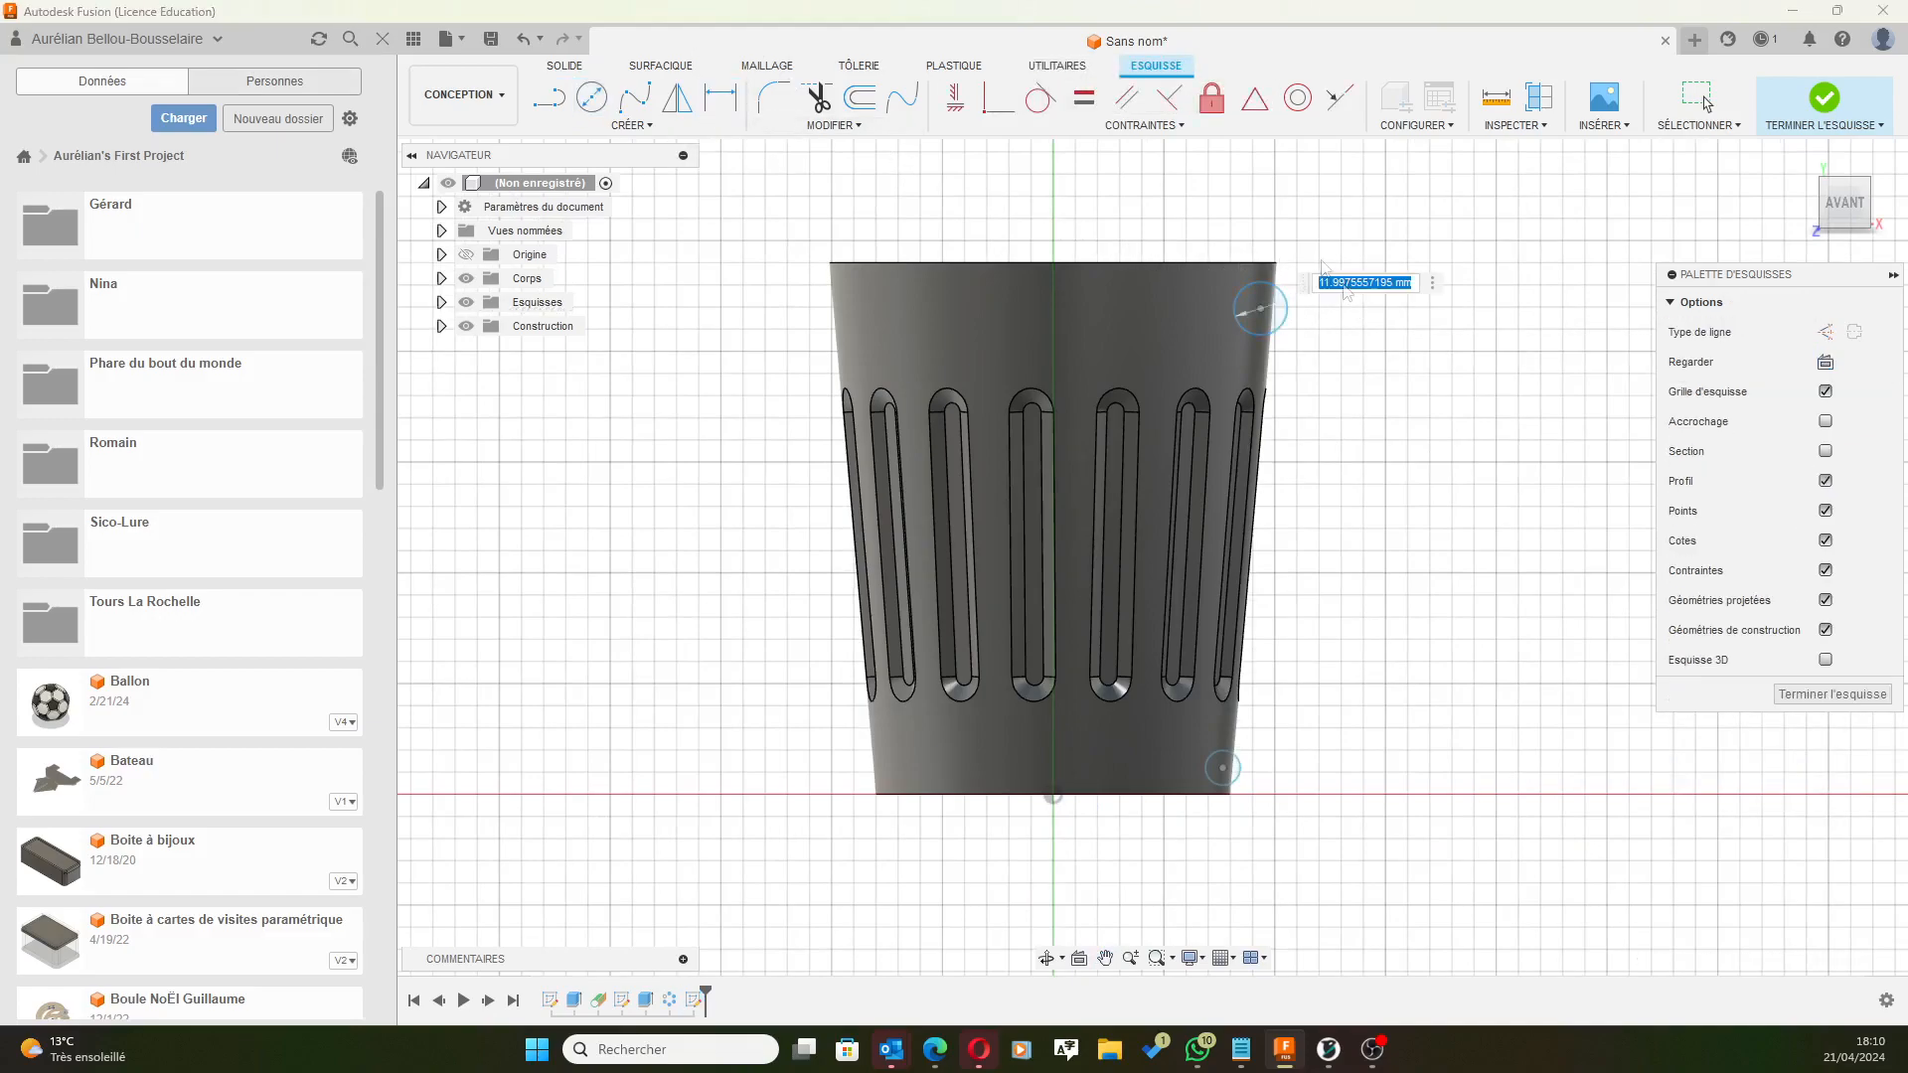
type("10")
key("Return")
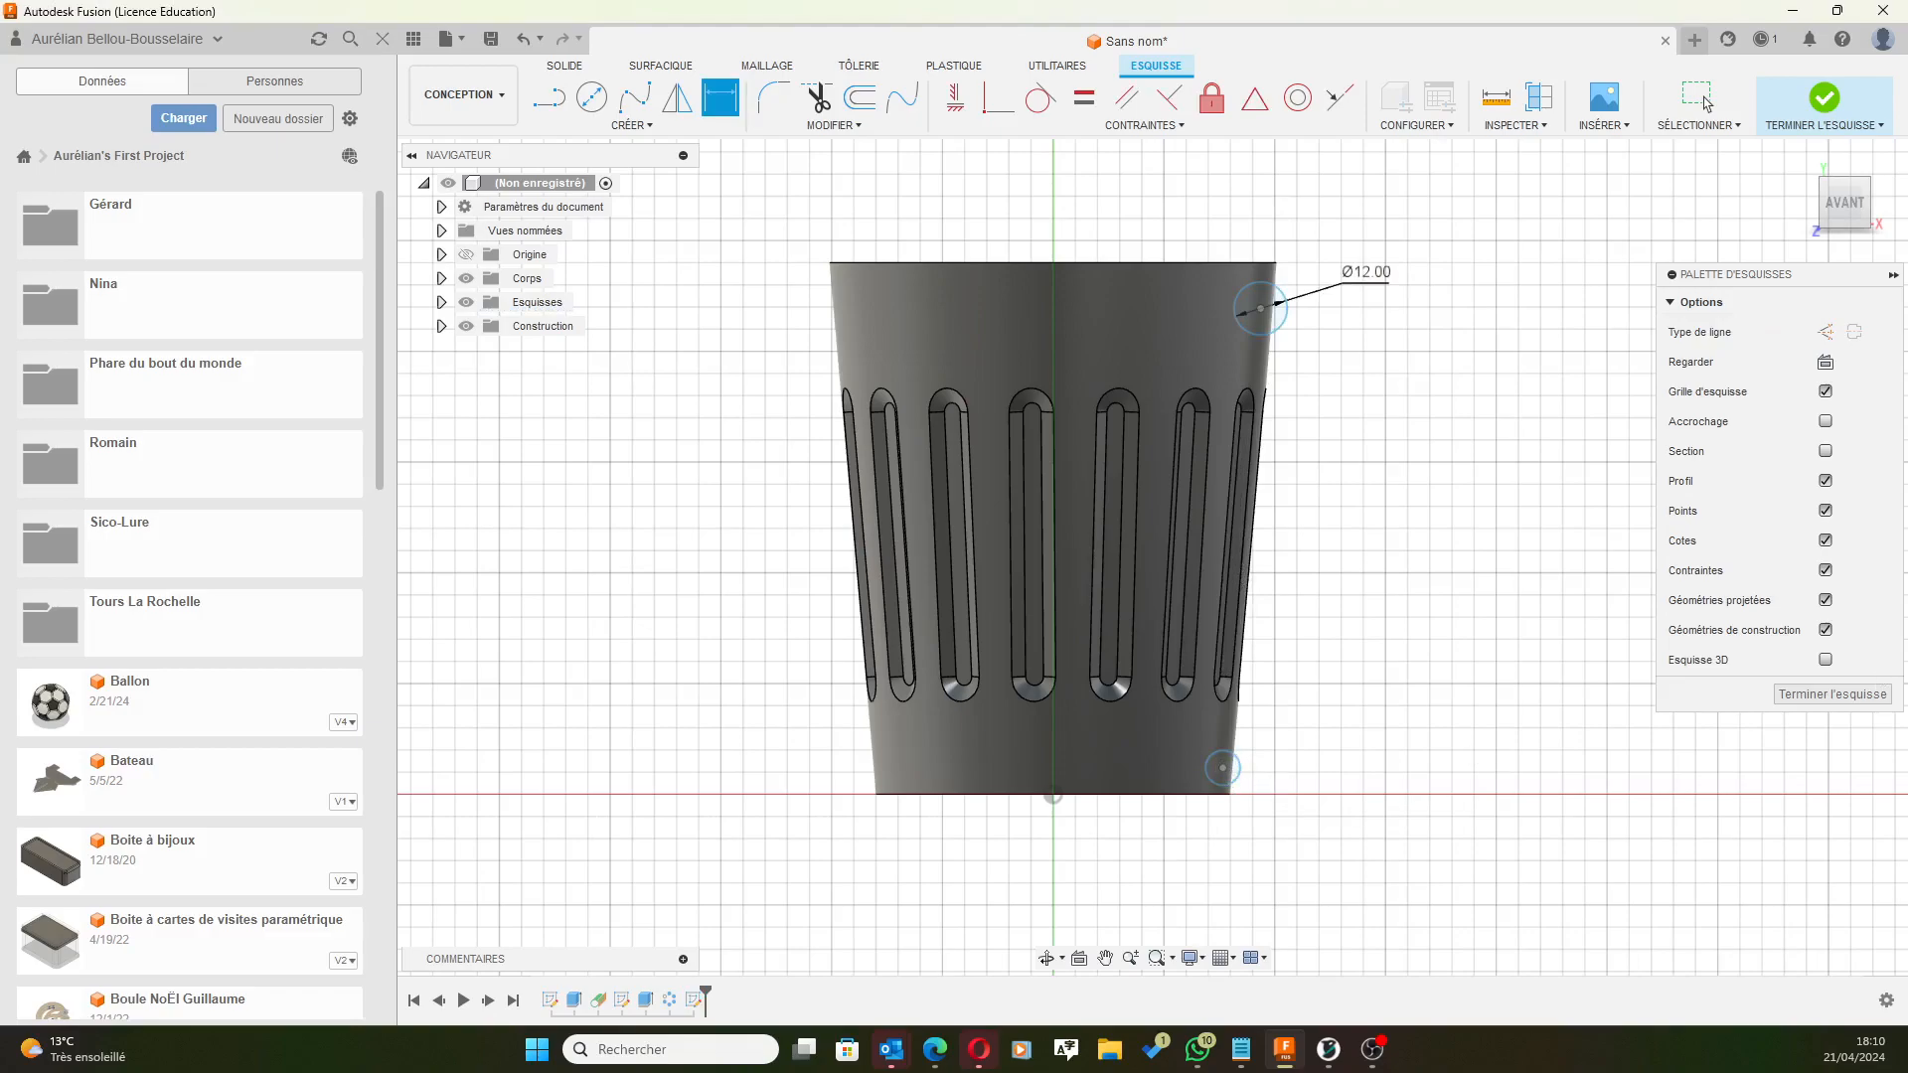
left_click(1236, 779)
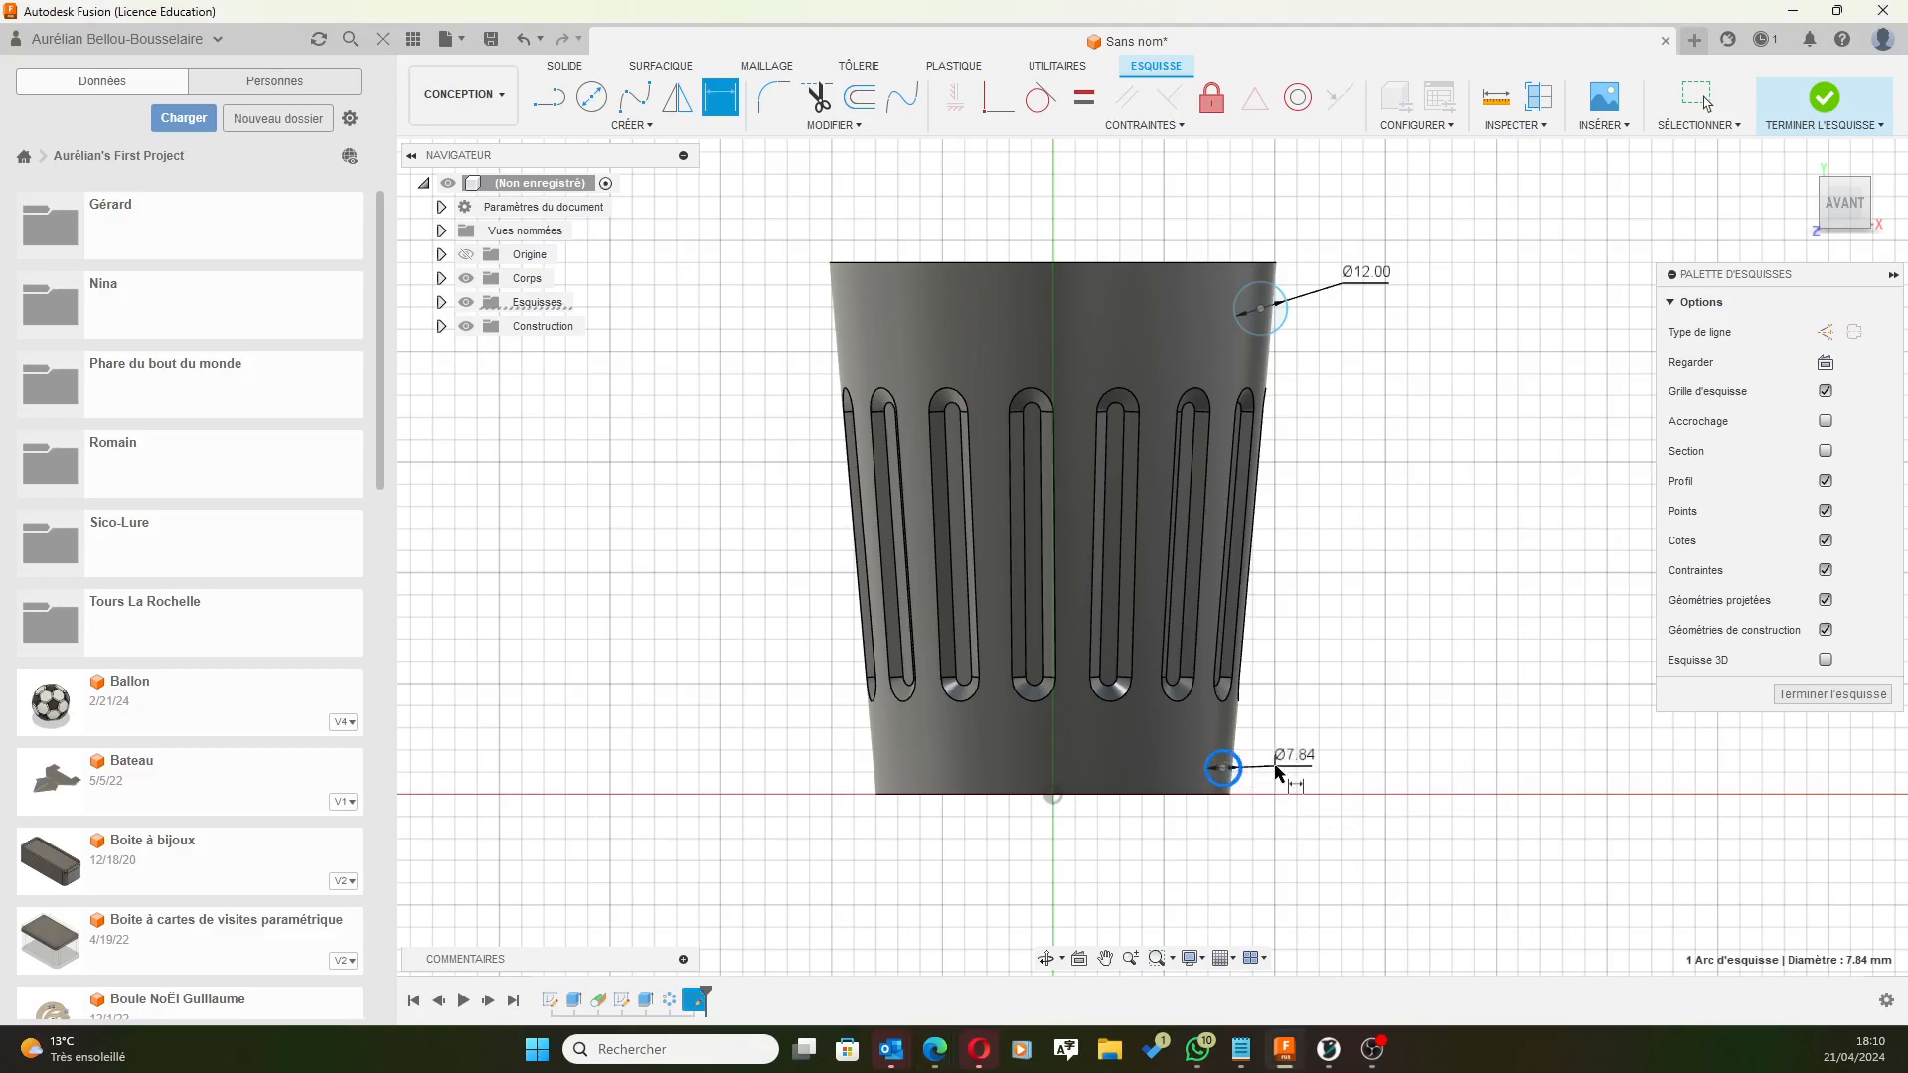
left_click(1292, 776)
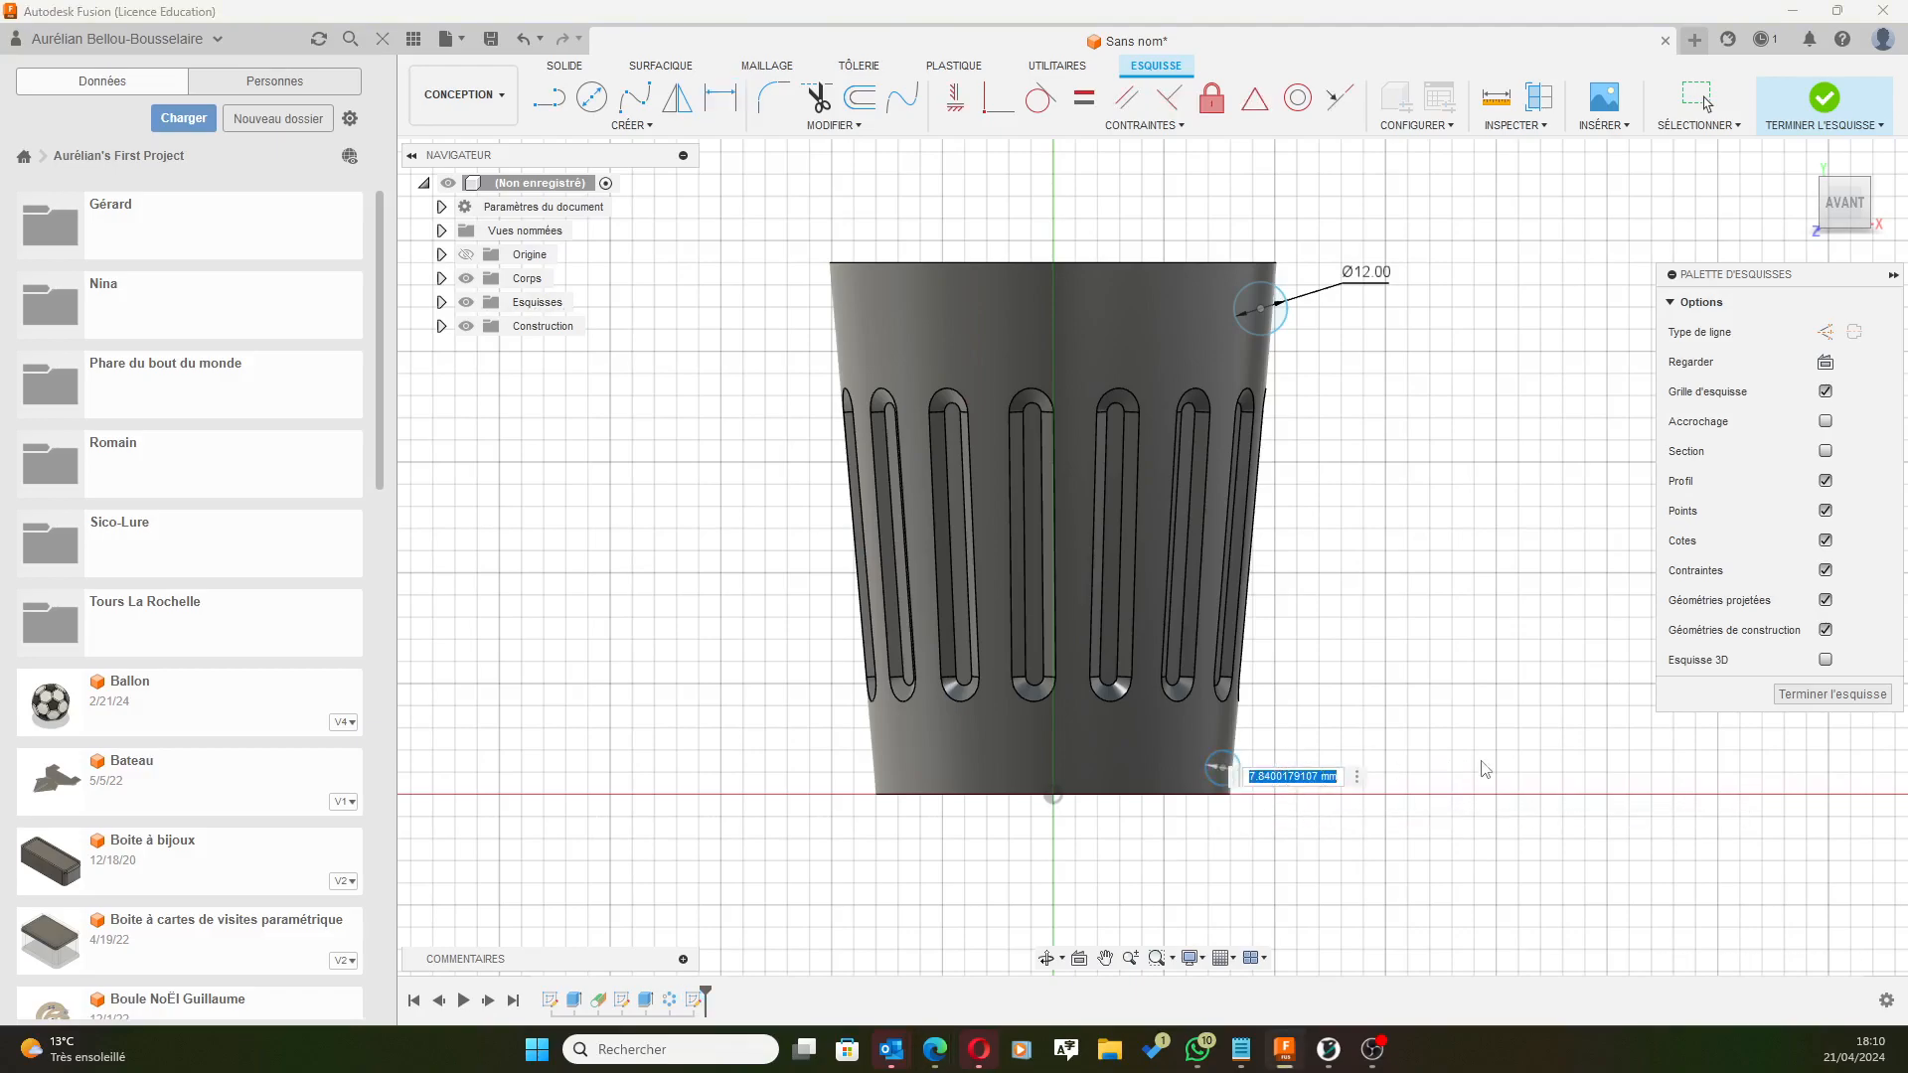
type("121")
key("Return")
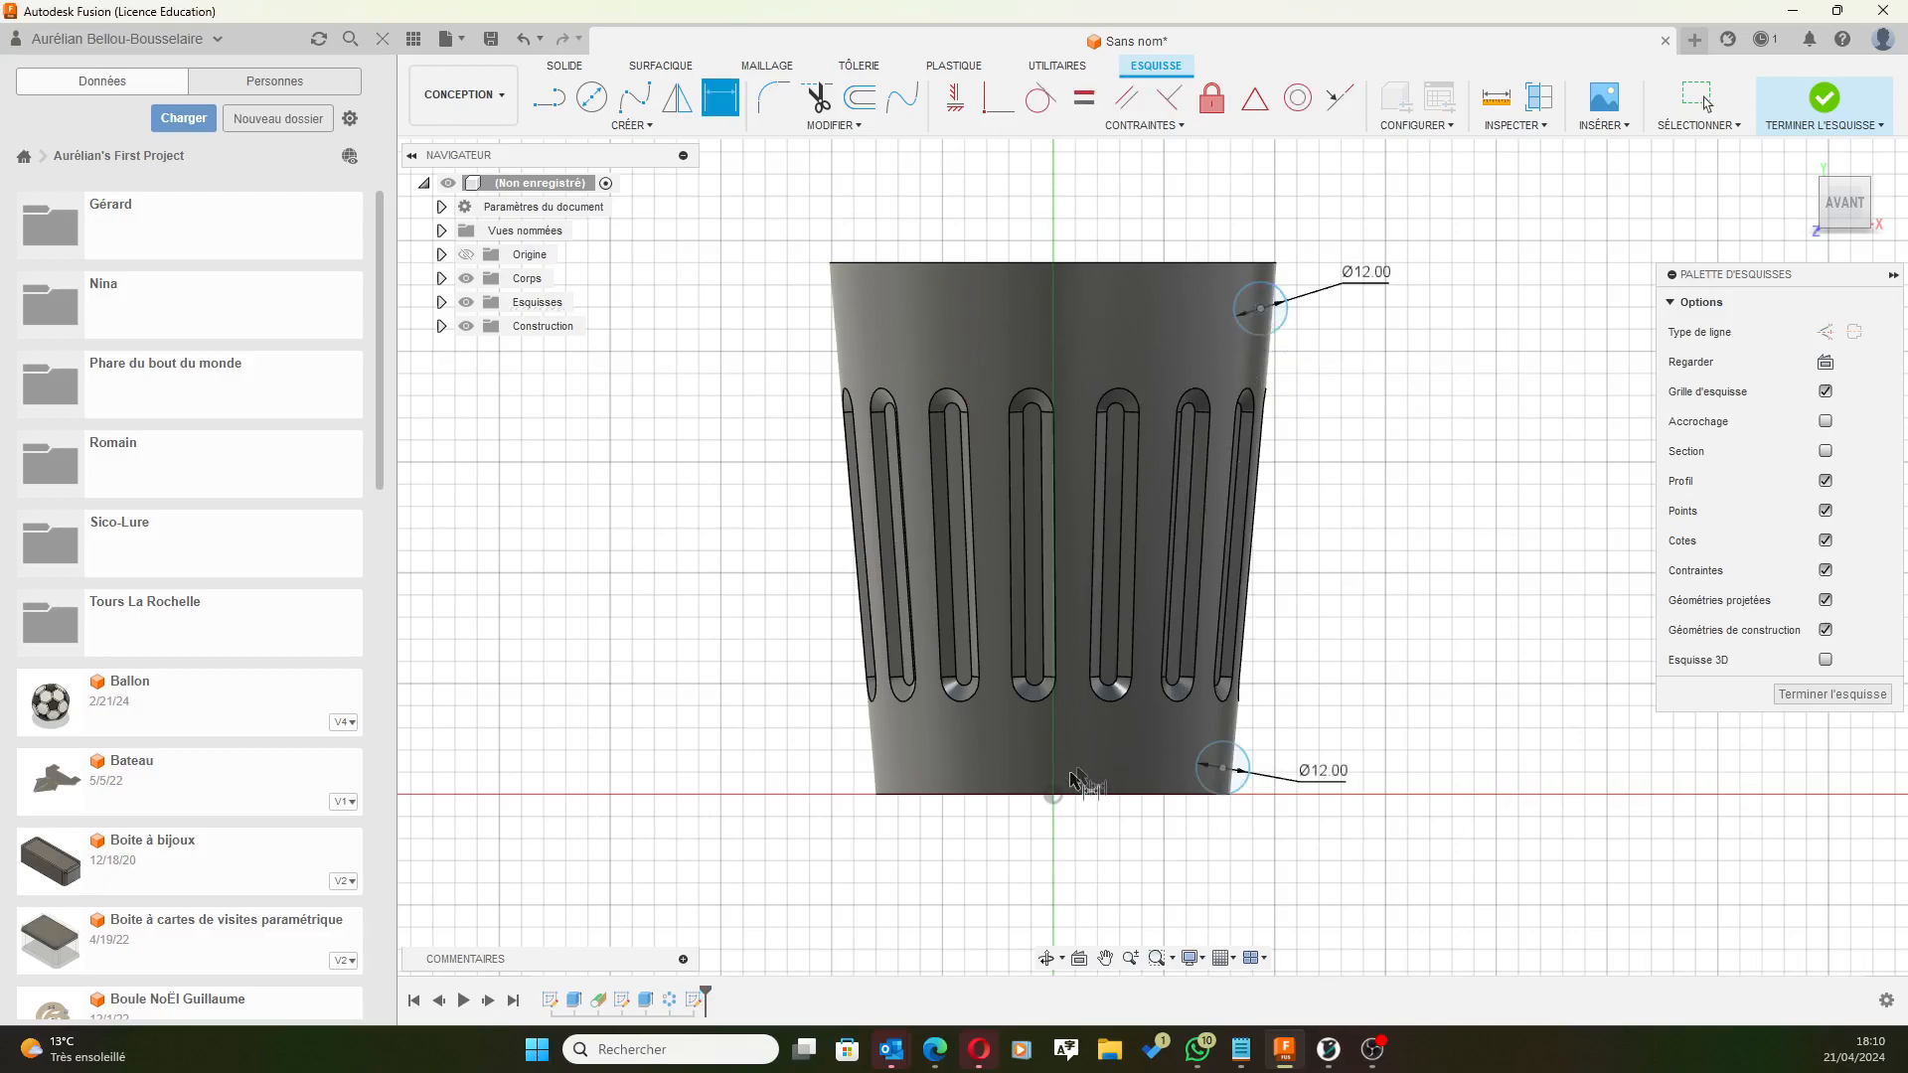
Dimension the upper circle's centre 45 mm horizontally from the sketch origin.
left_click(1057, 798)
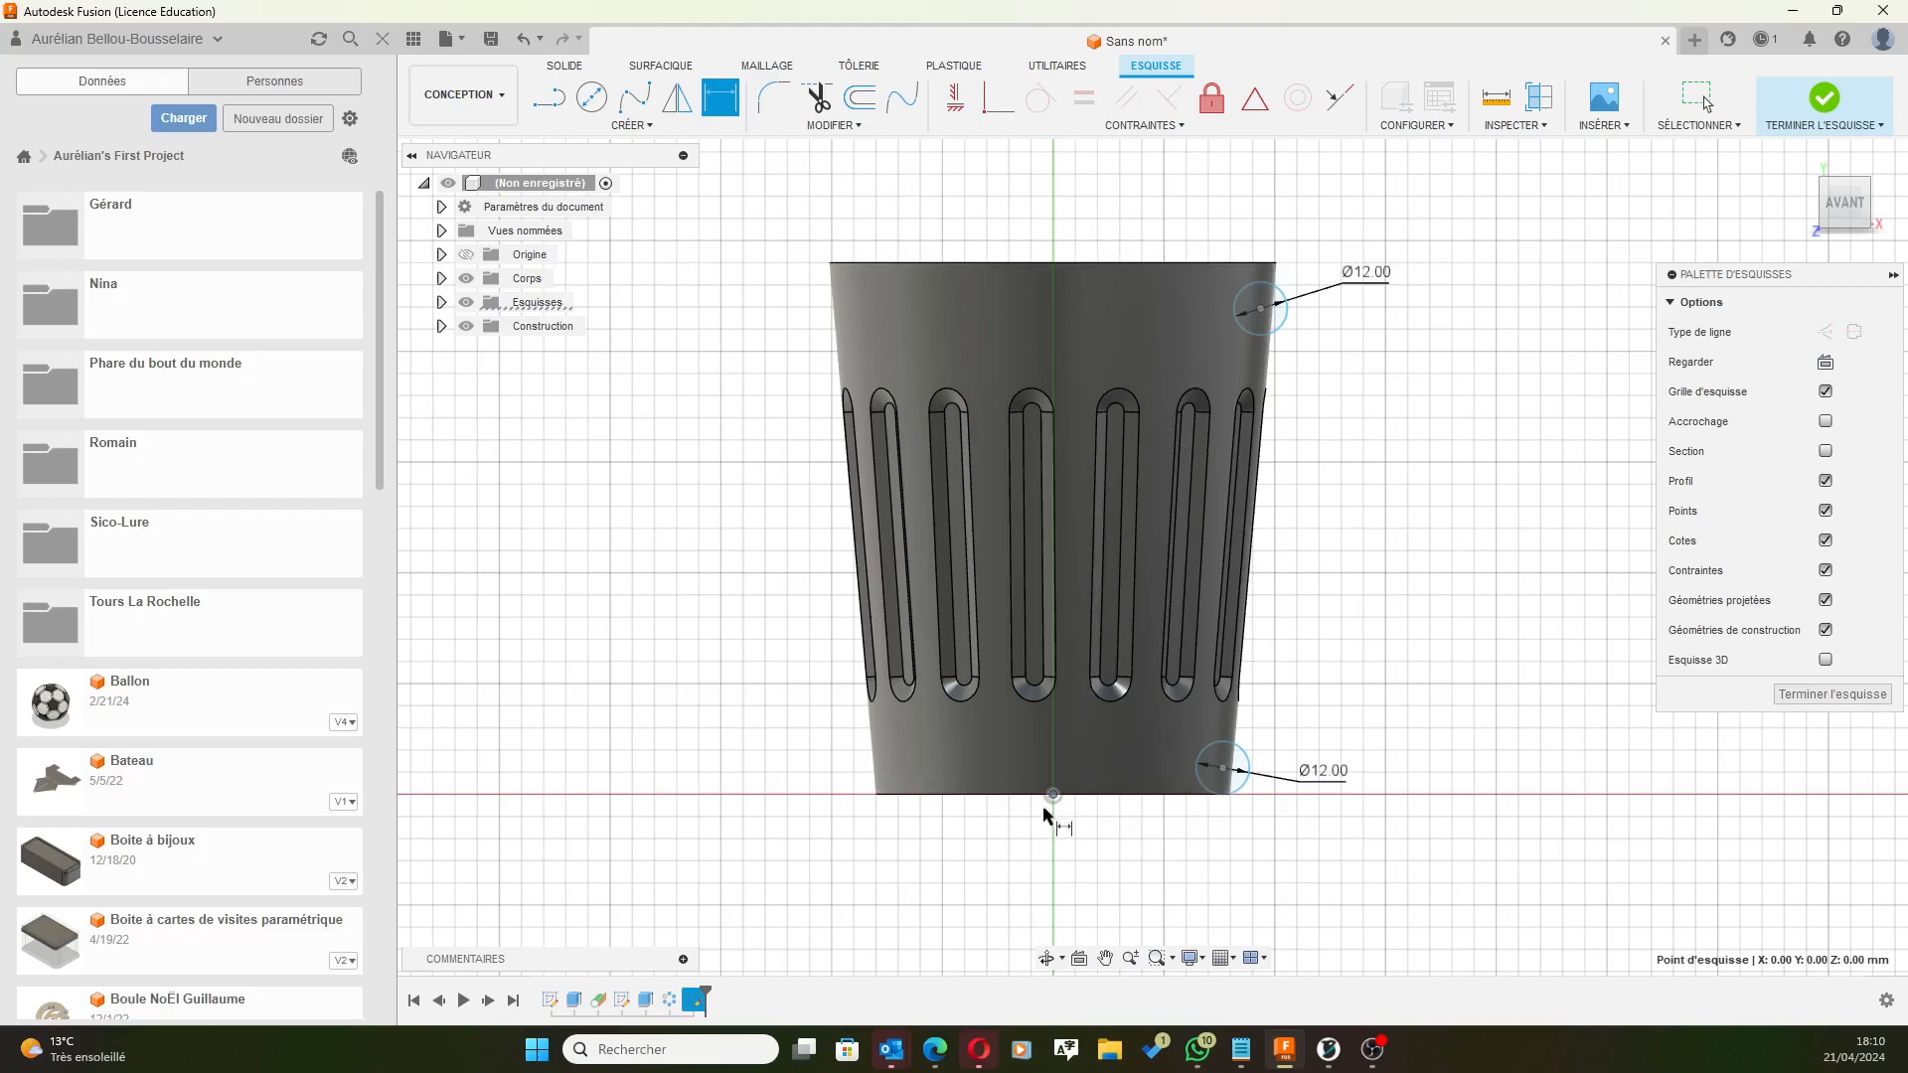
scroll(1090, 363, "up", 2)
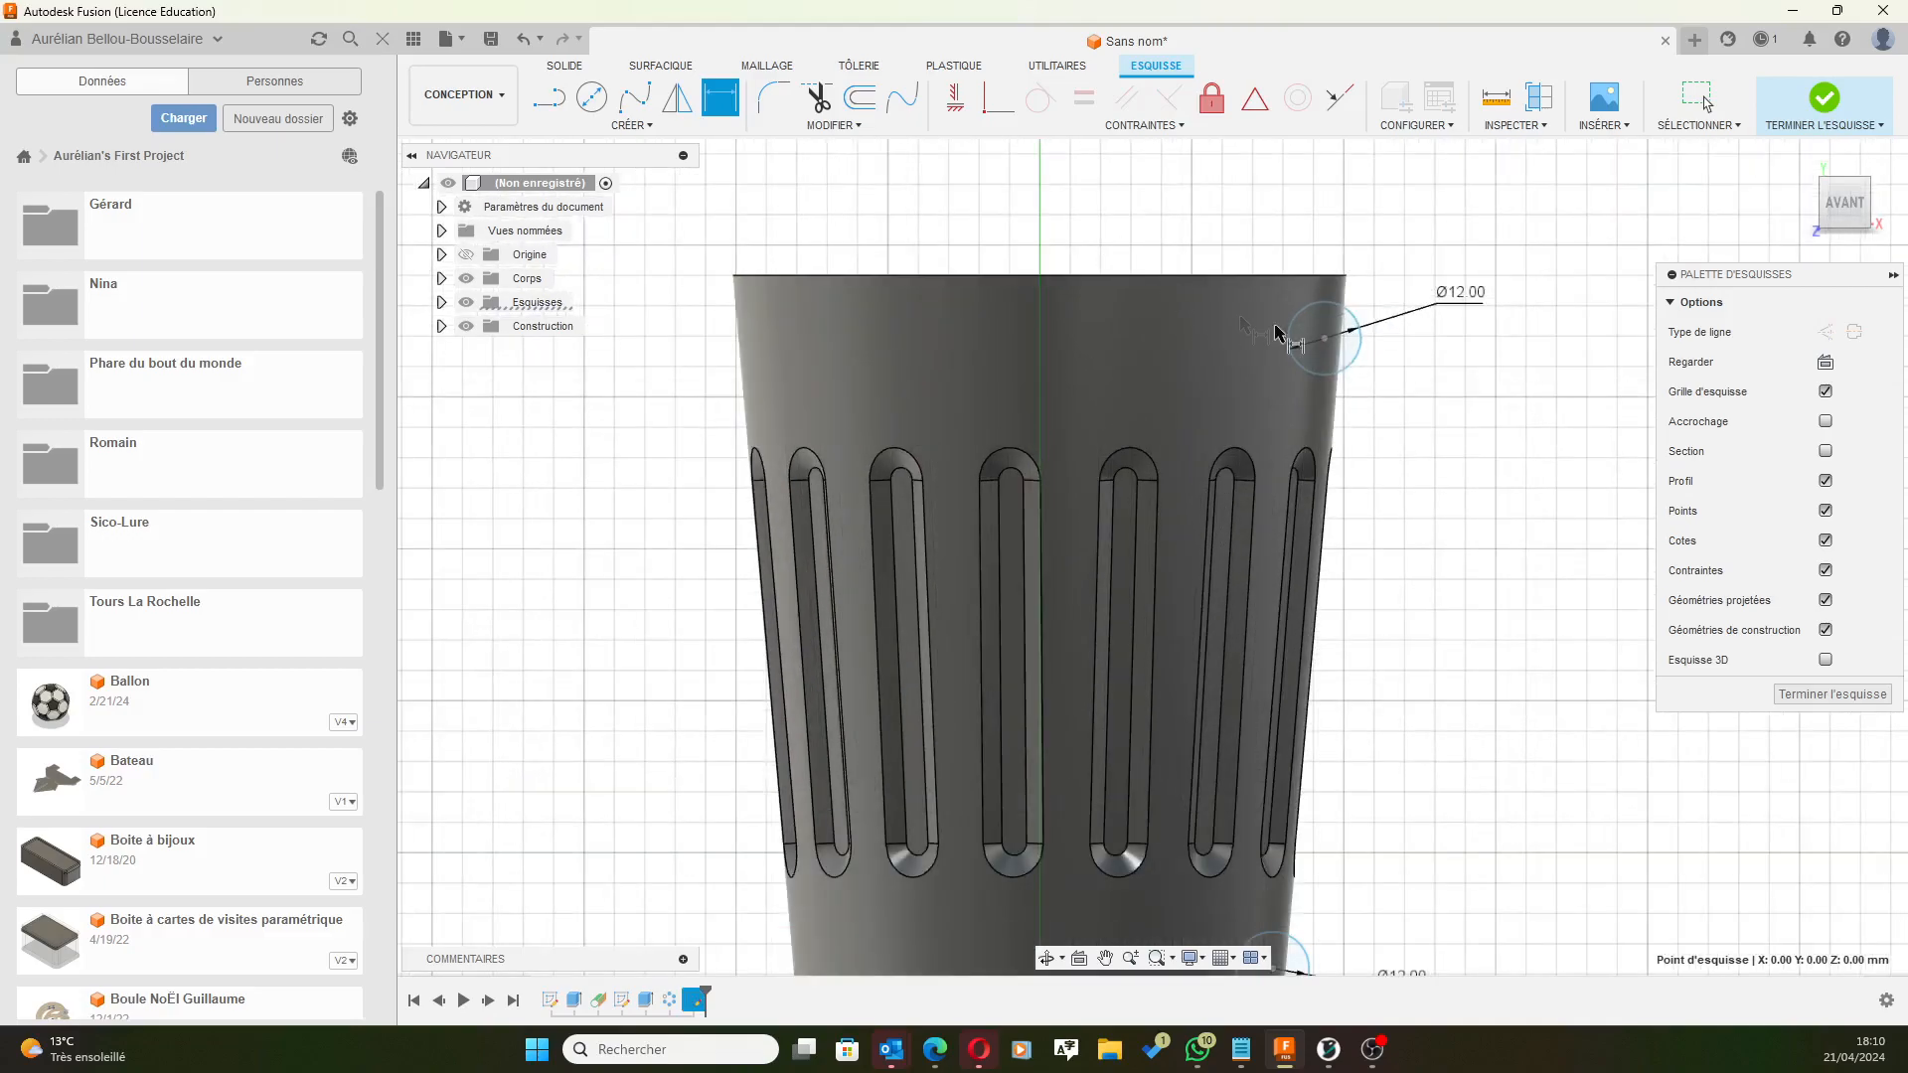
left_click(1326, 343)
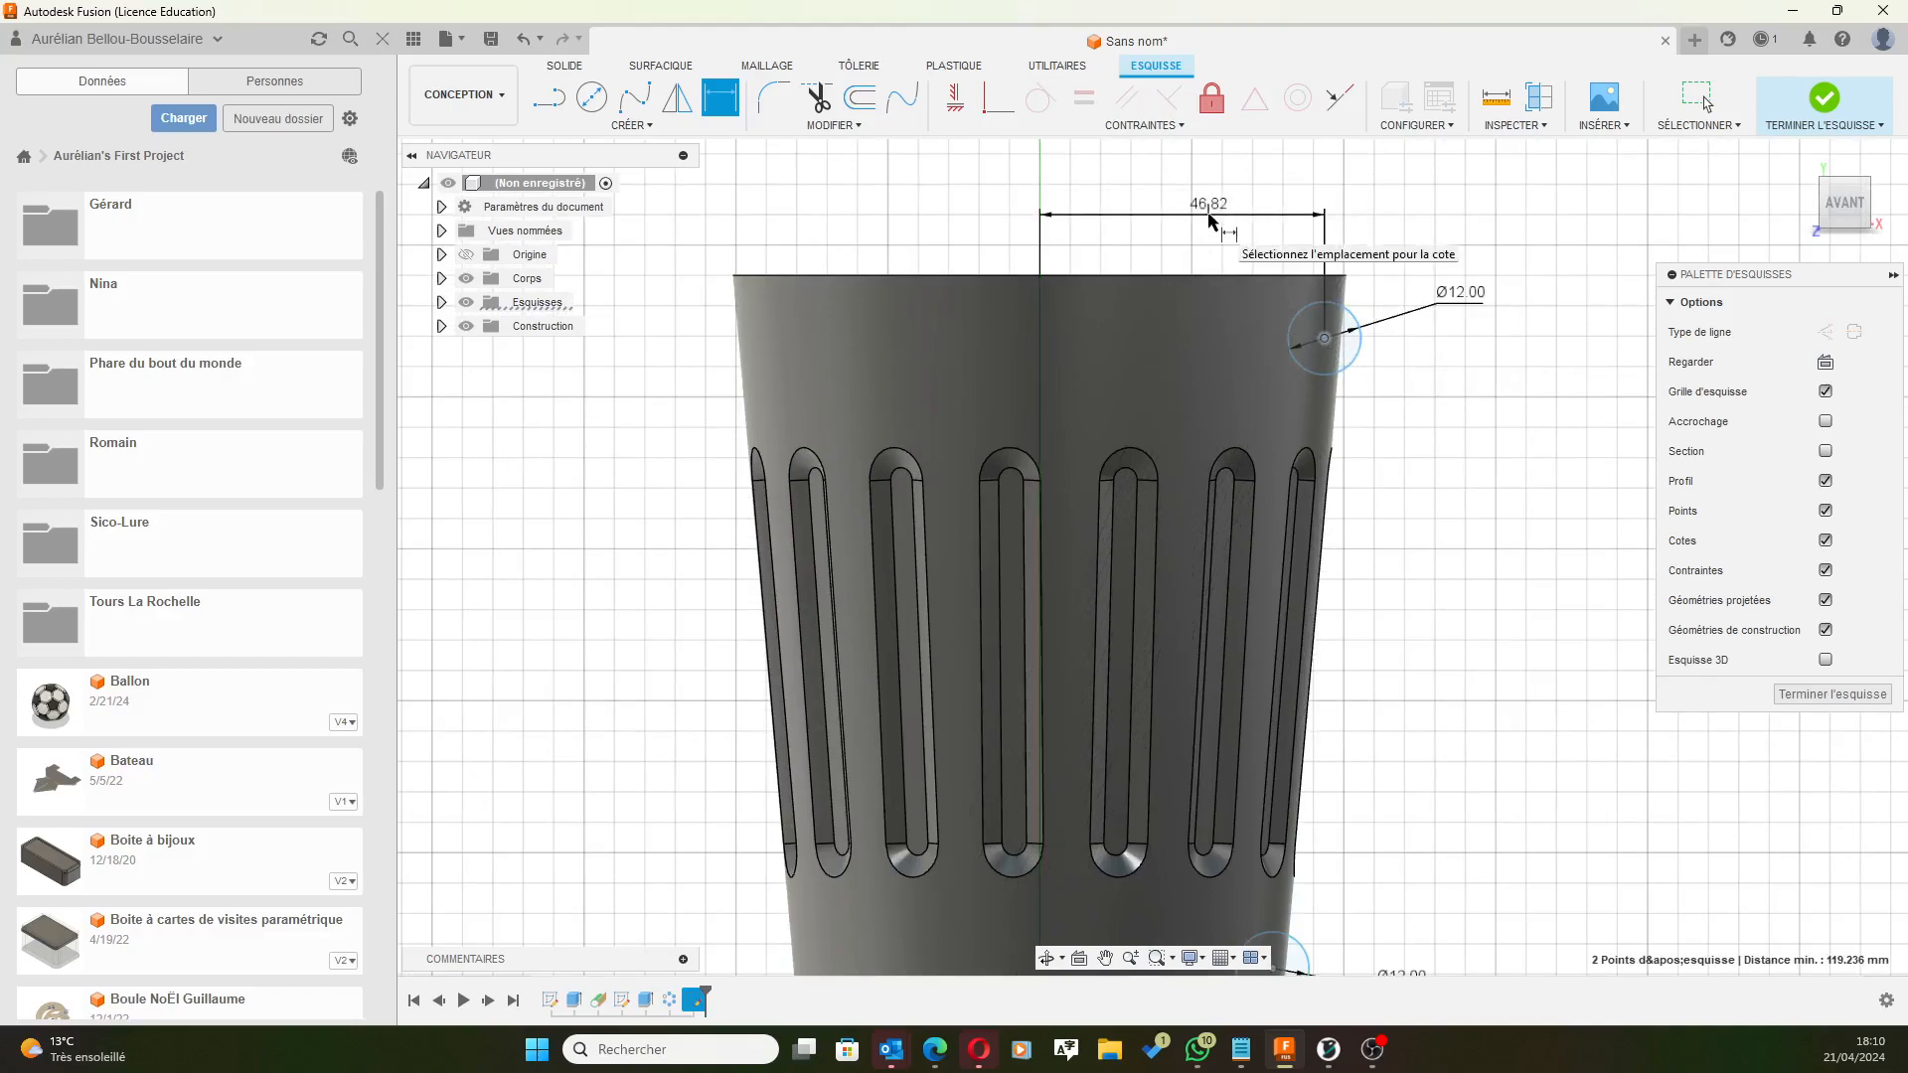
left_click(1210, 219)
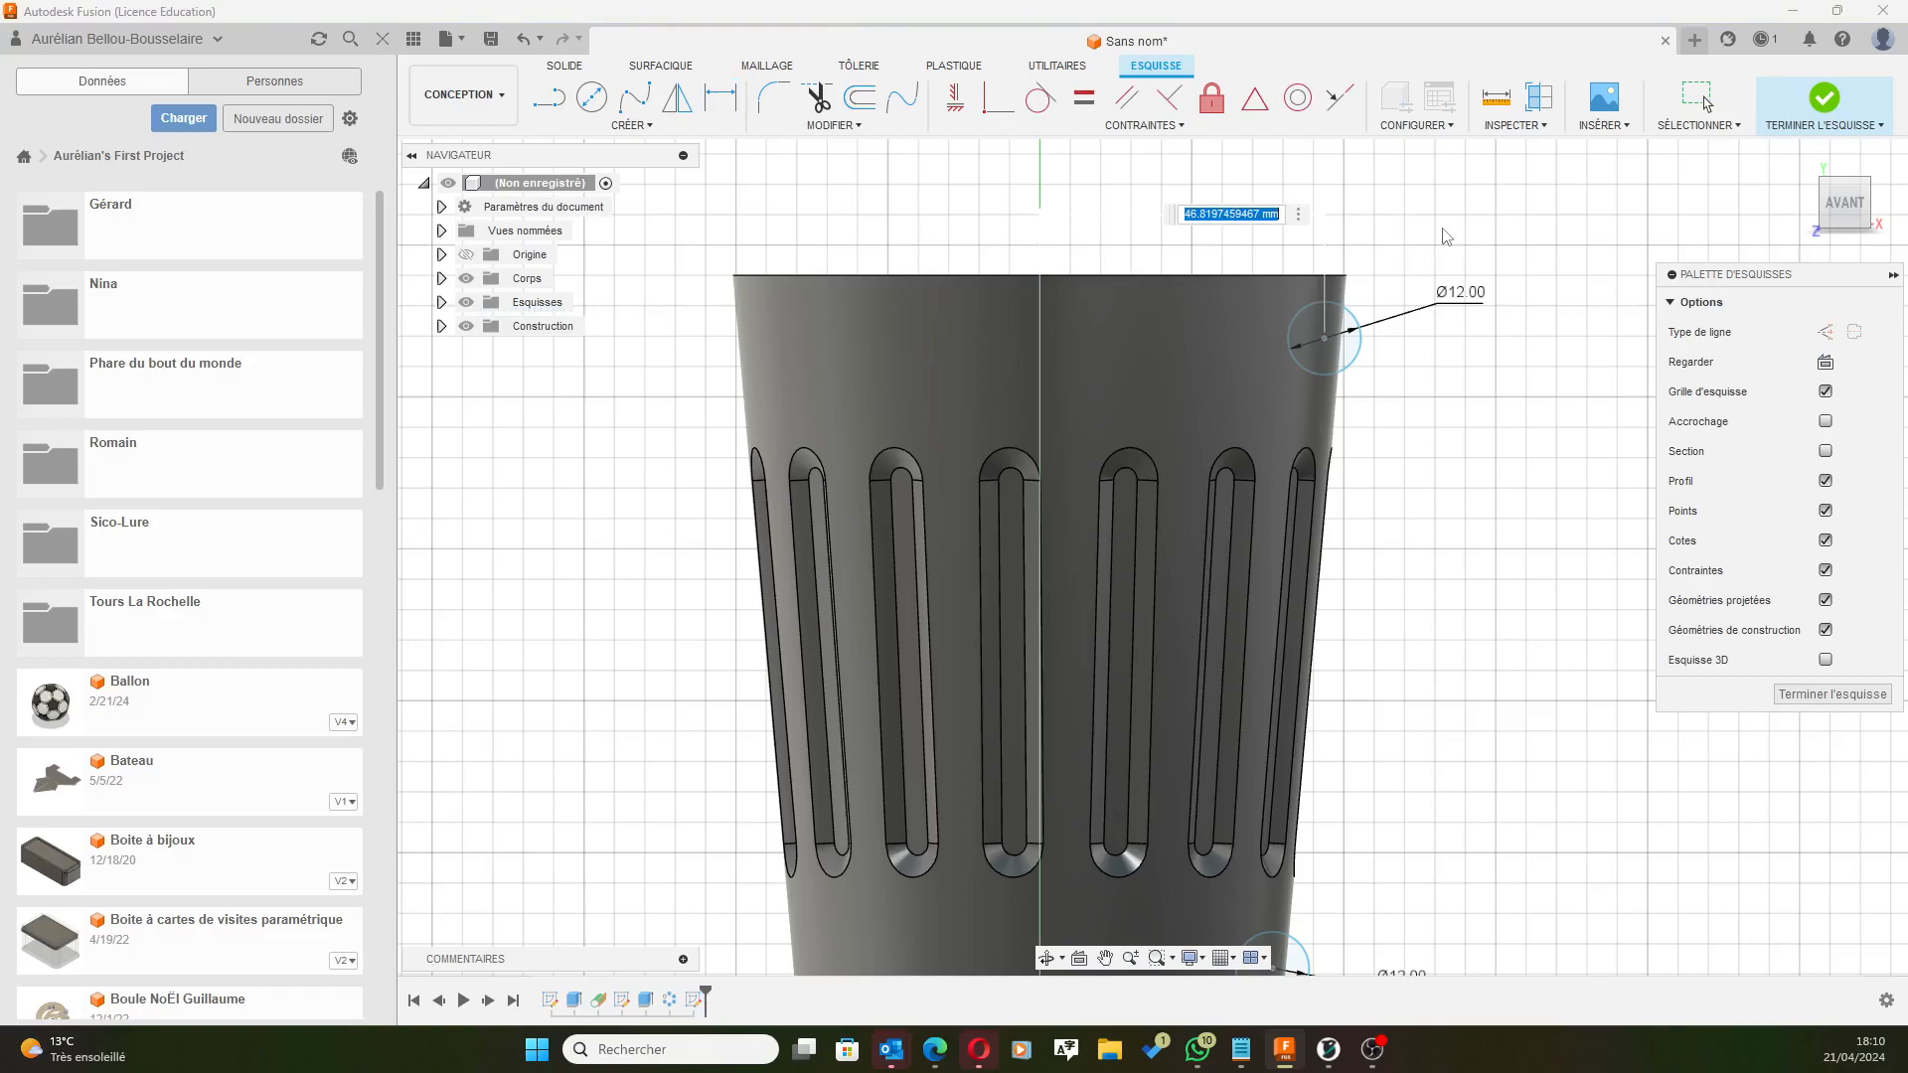
type("45")
key("Return")
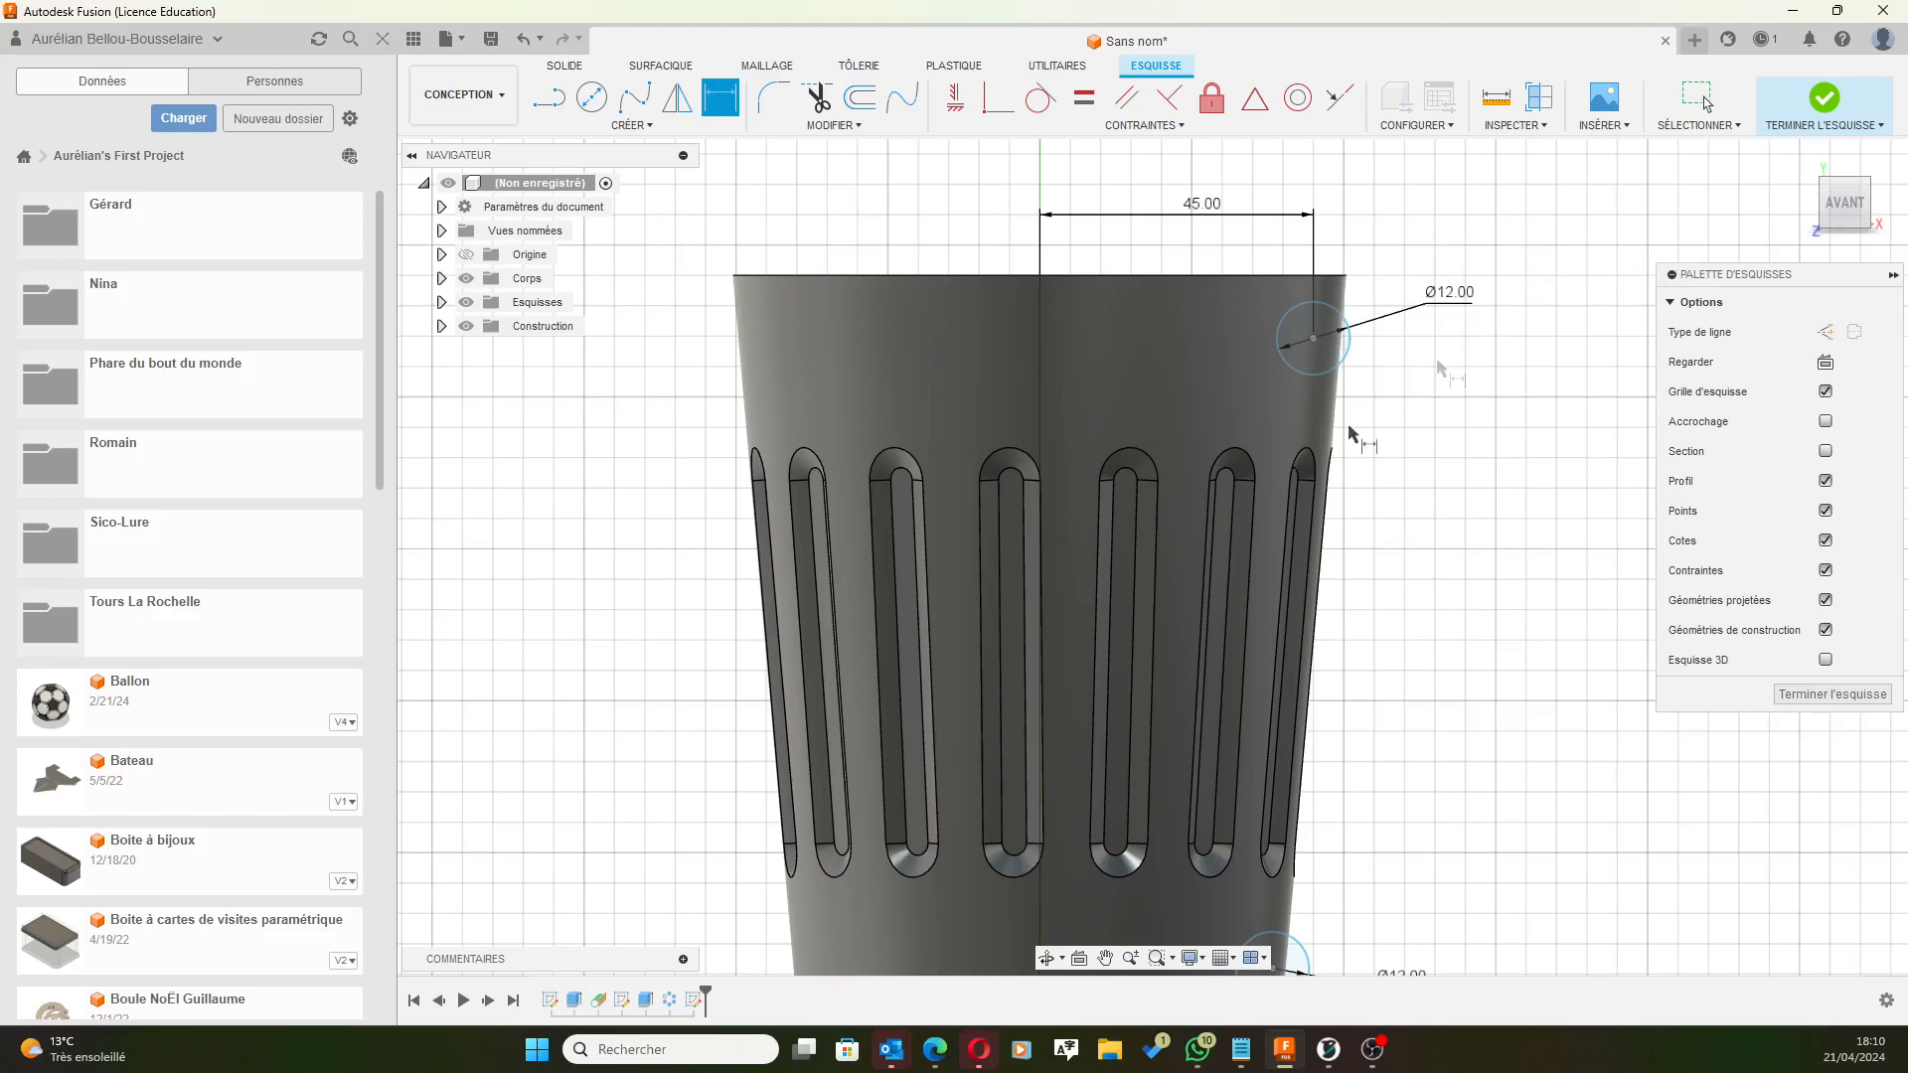
Set a 110 mm vertical distance between the lower and upper circle centres.
scroll(1187, 626, "down", 2)
scroll(1185, 644, "down", 2)
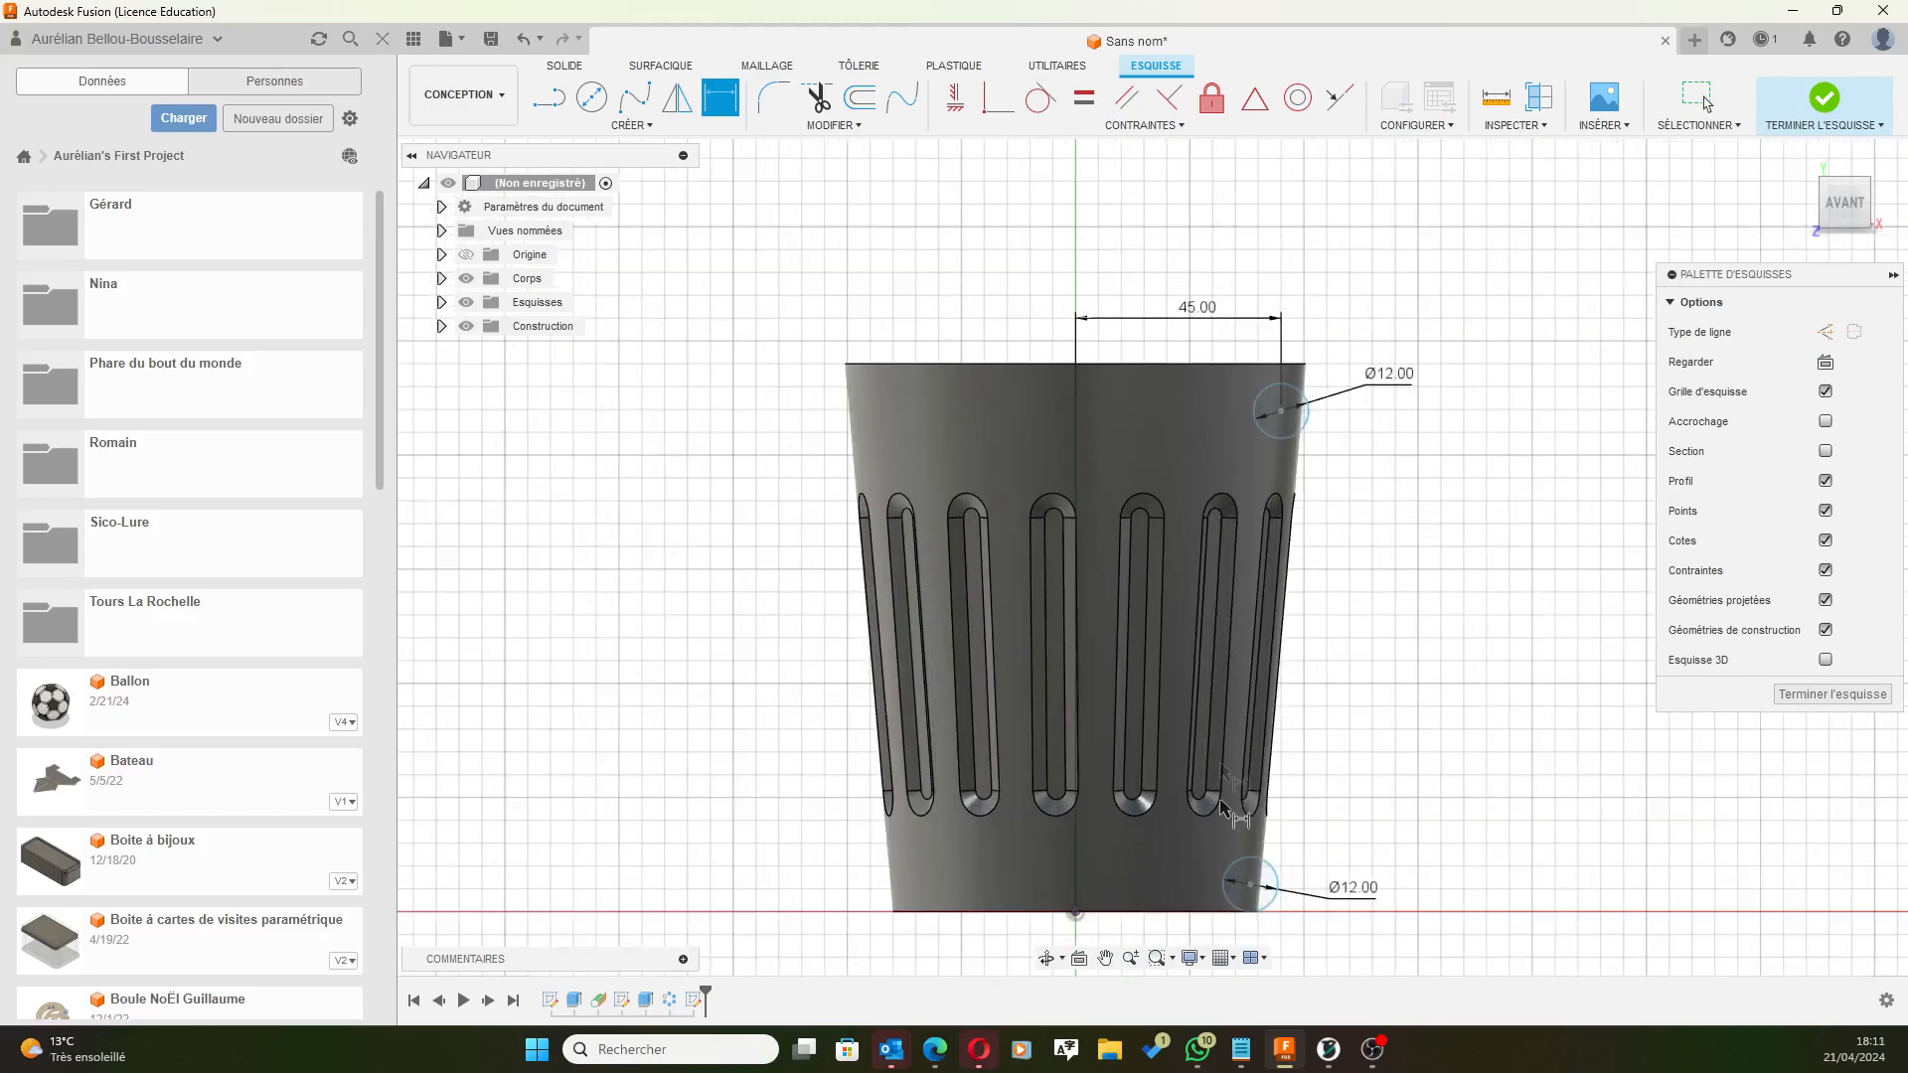
scroll(1312, 696, "down", 1)
left_click(1262, 848)
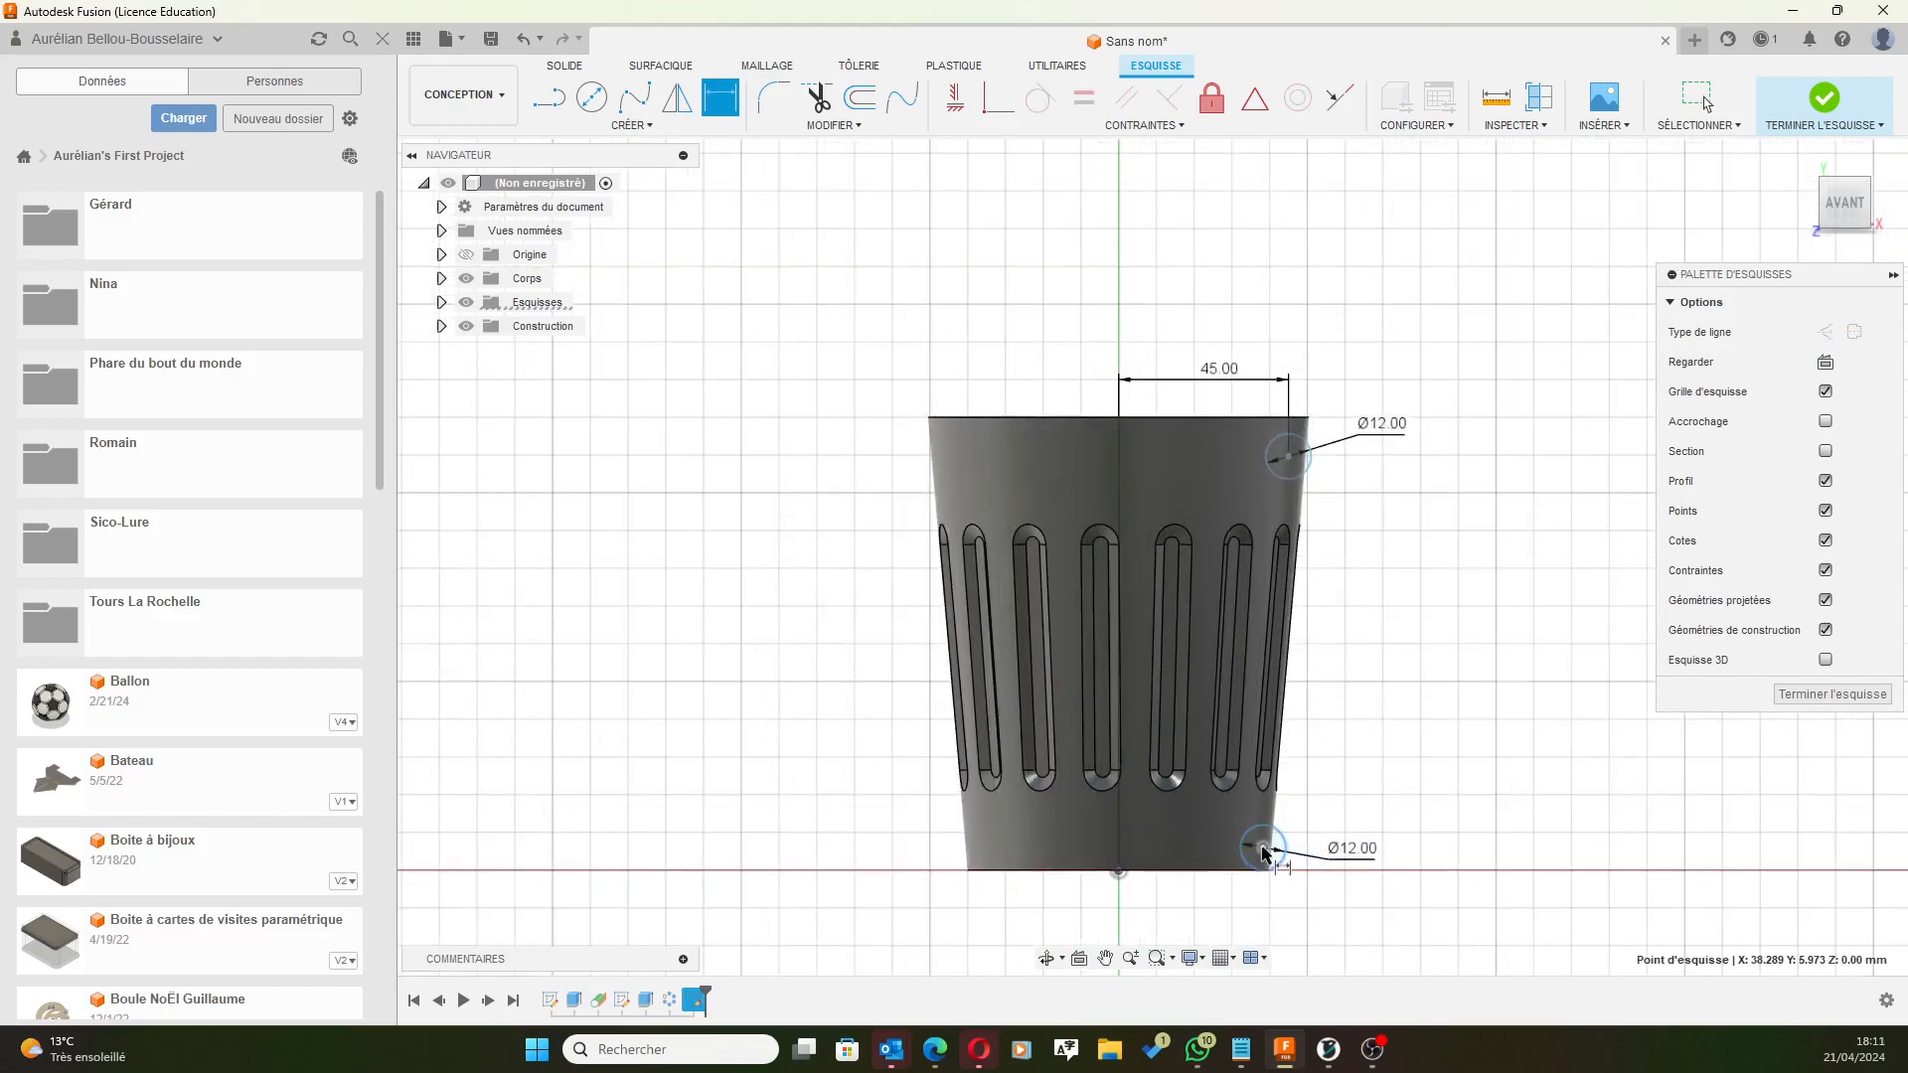
left_click(1288, 457)
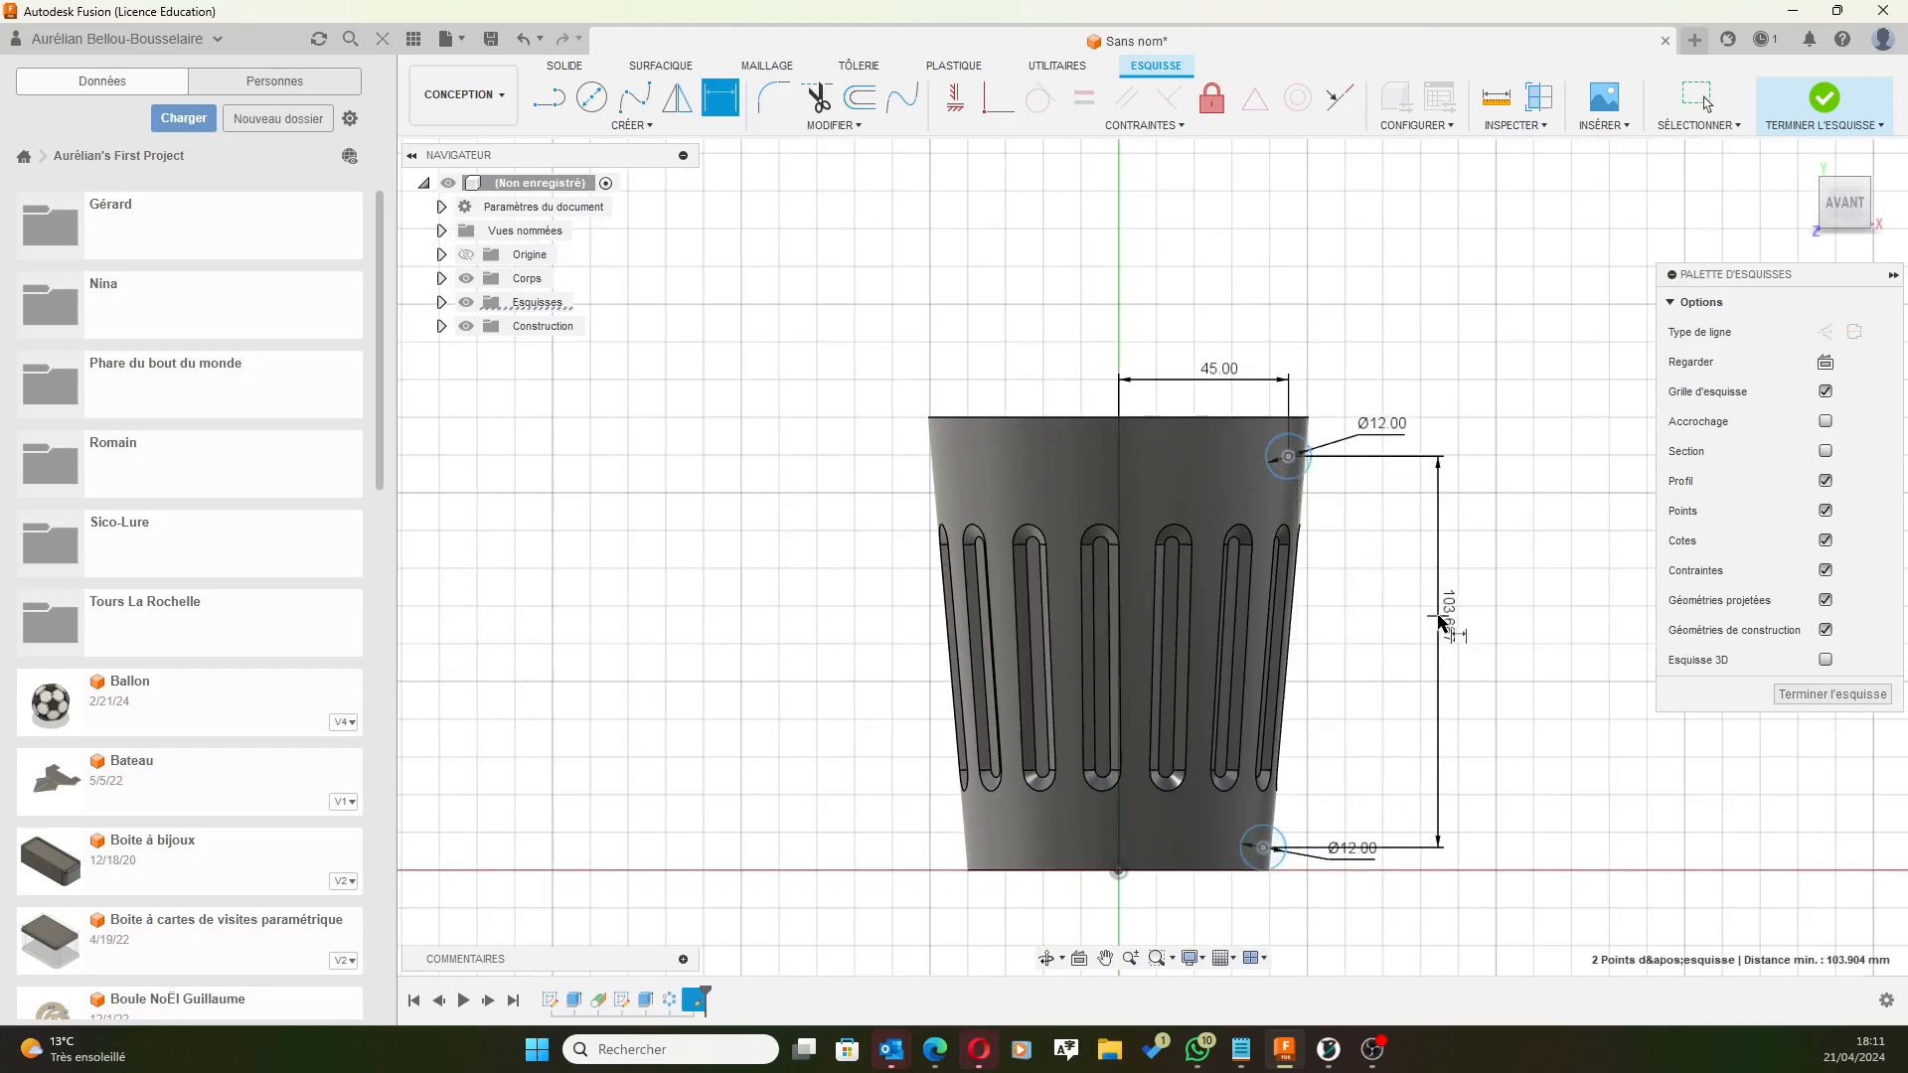
left_click(1456, 636)
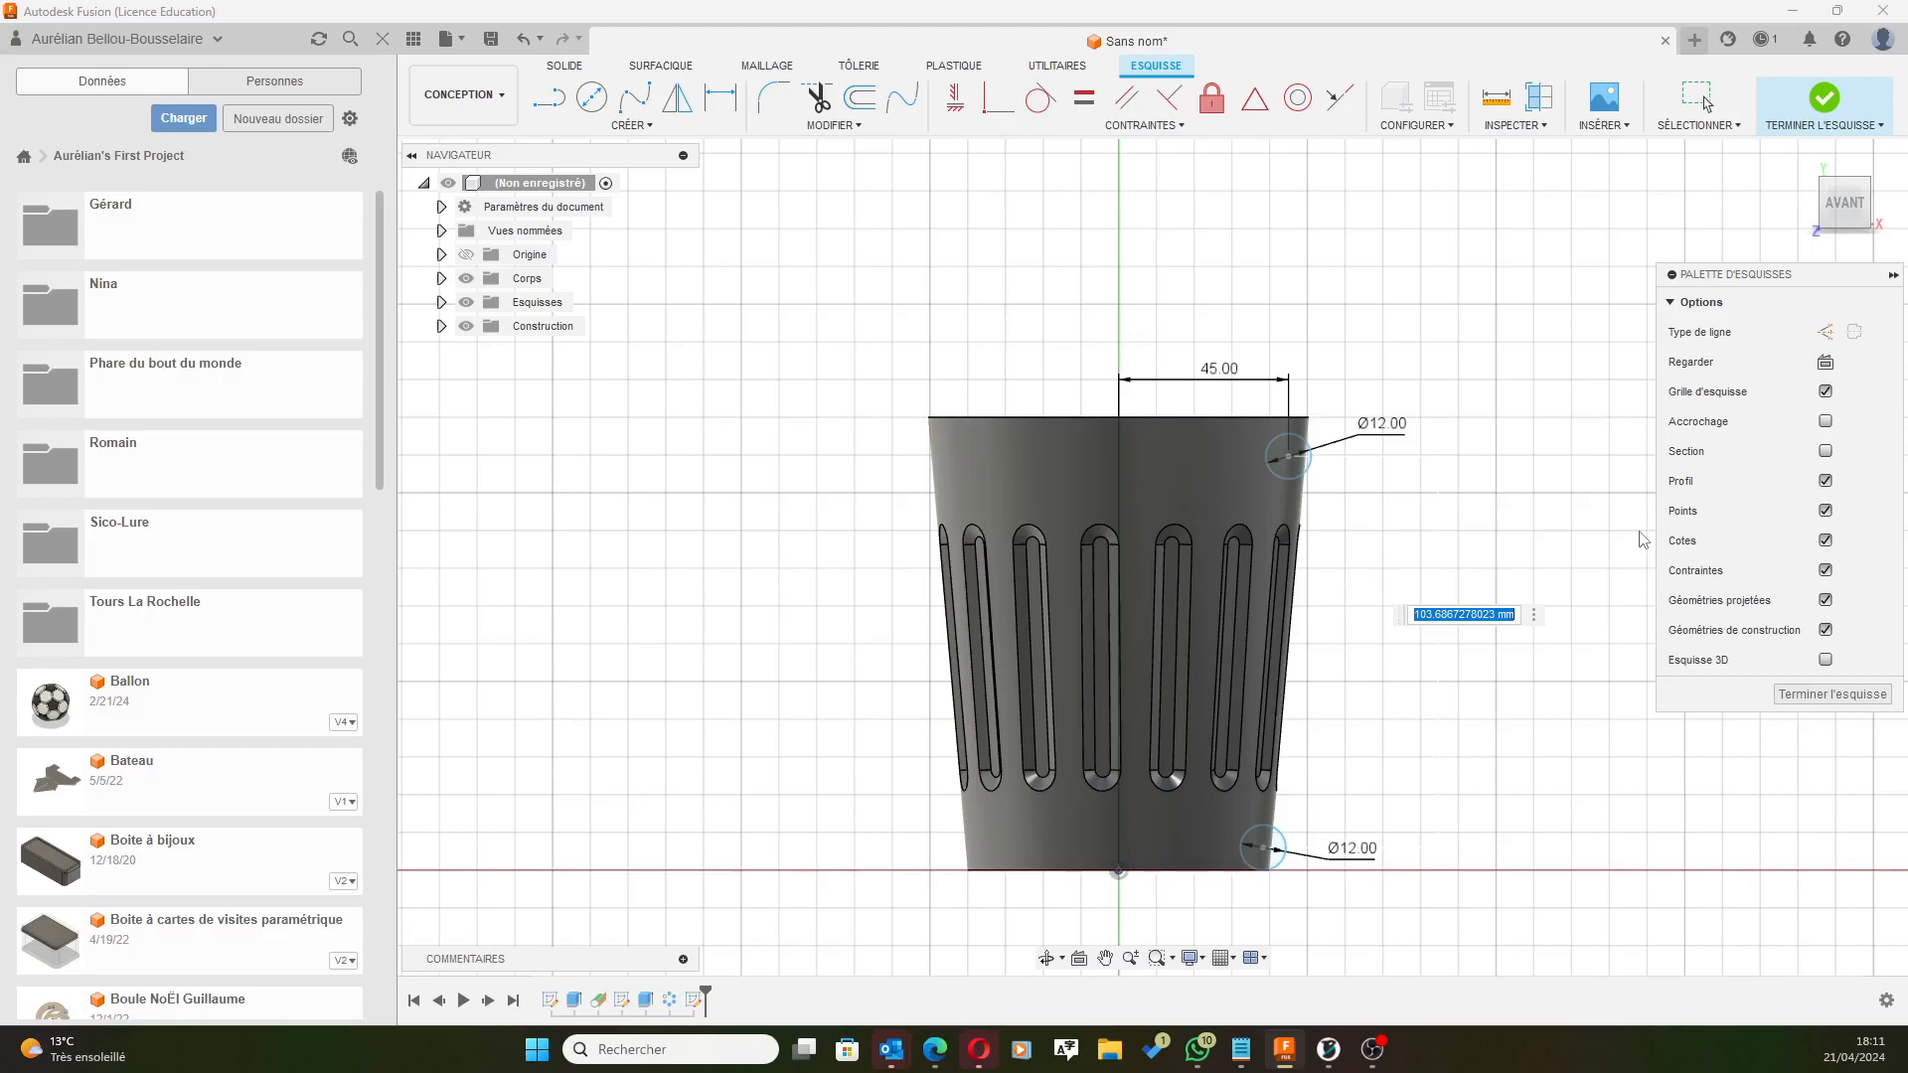
type("110")
key("Return")
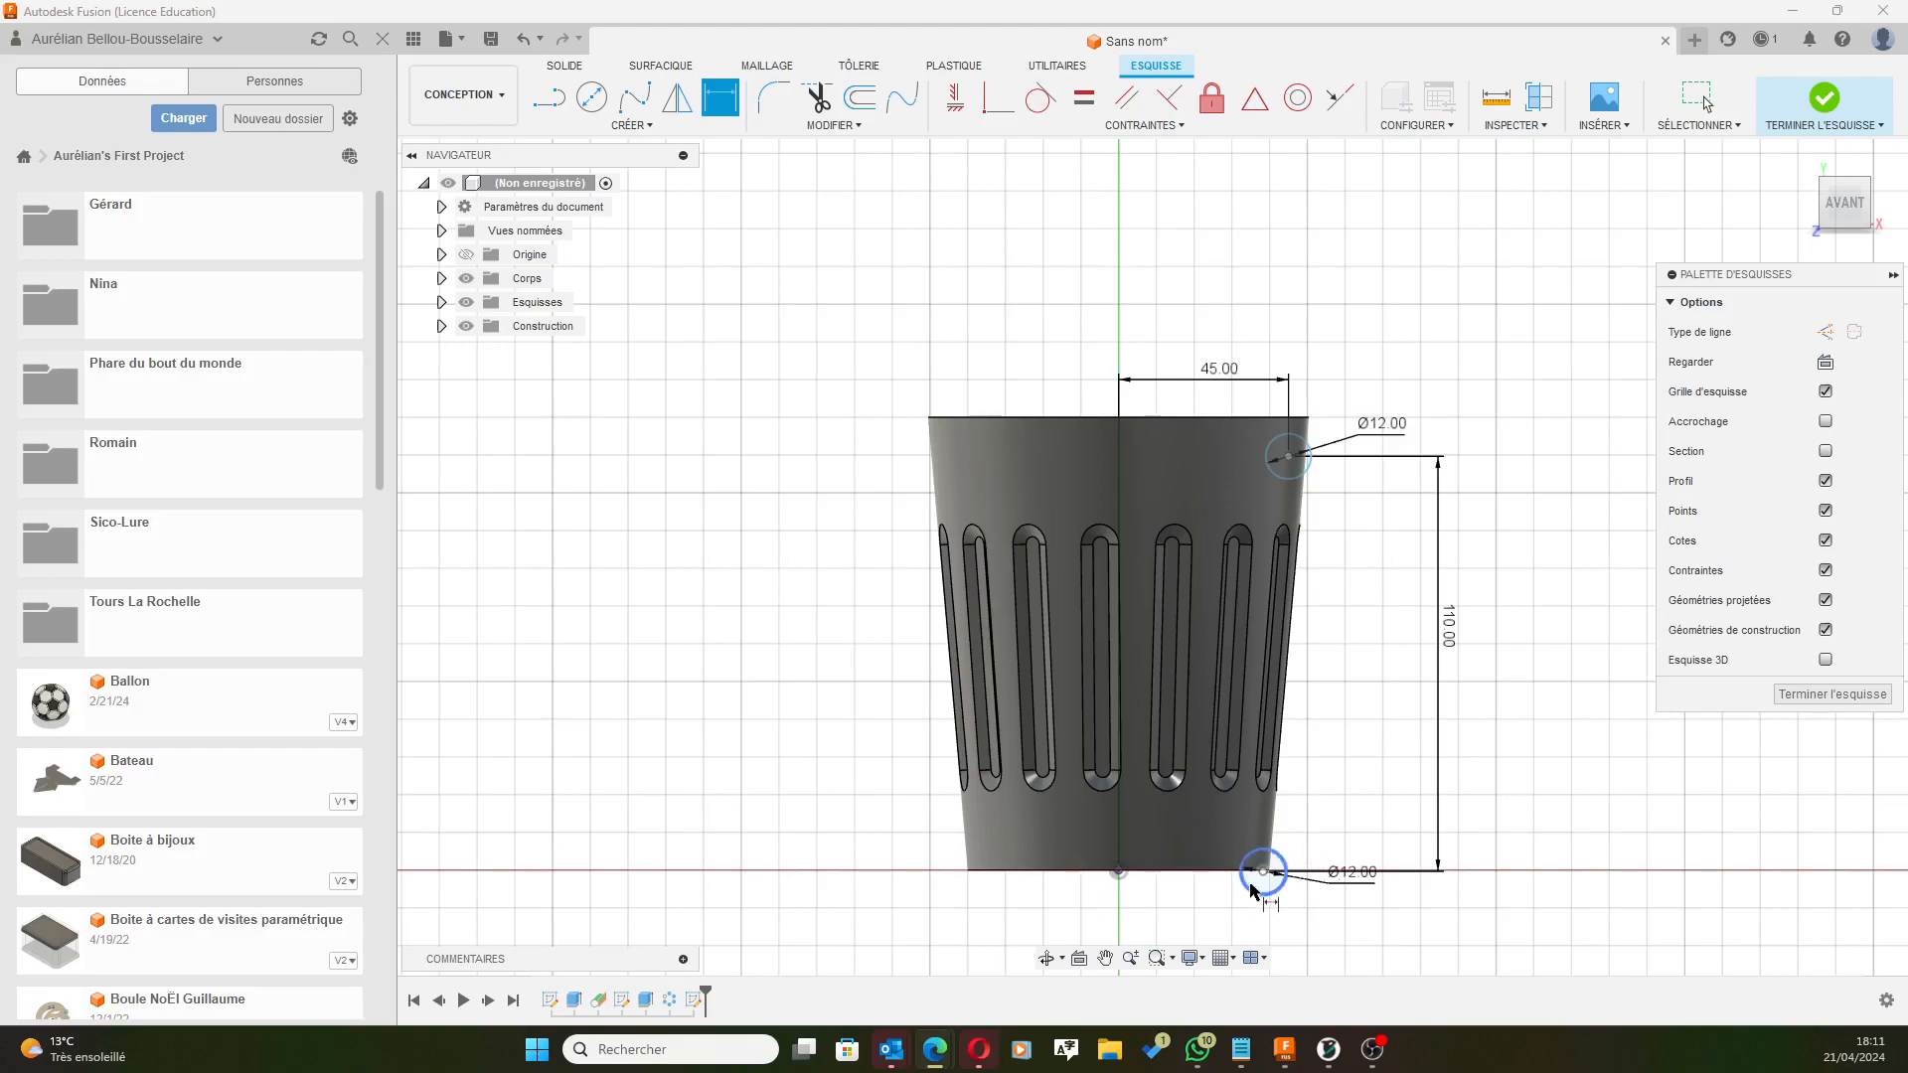
Dimension the lower circle's centre 36.5 mm horizontally from the origin.
scroll(1267, 875, "up", 6)
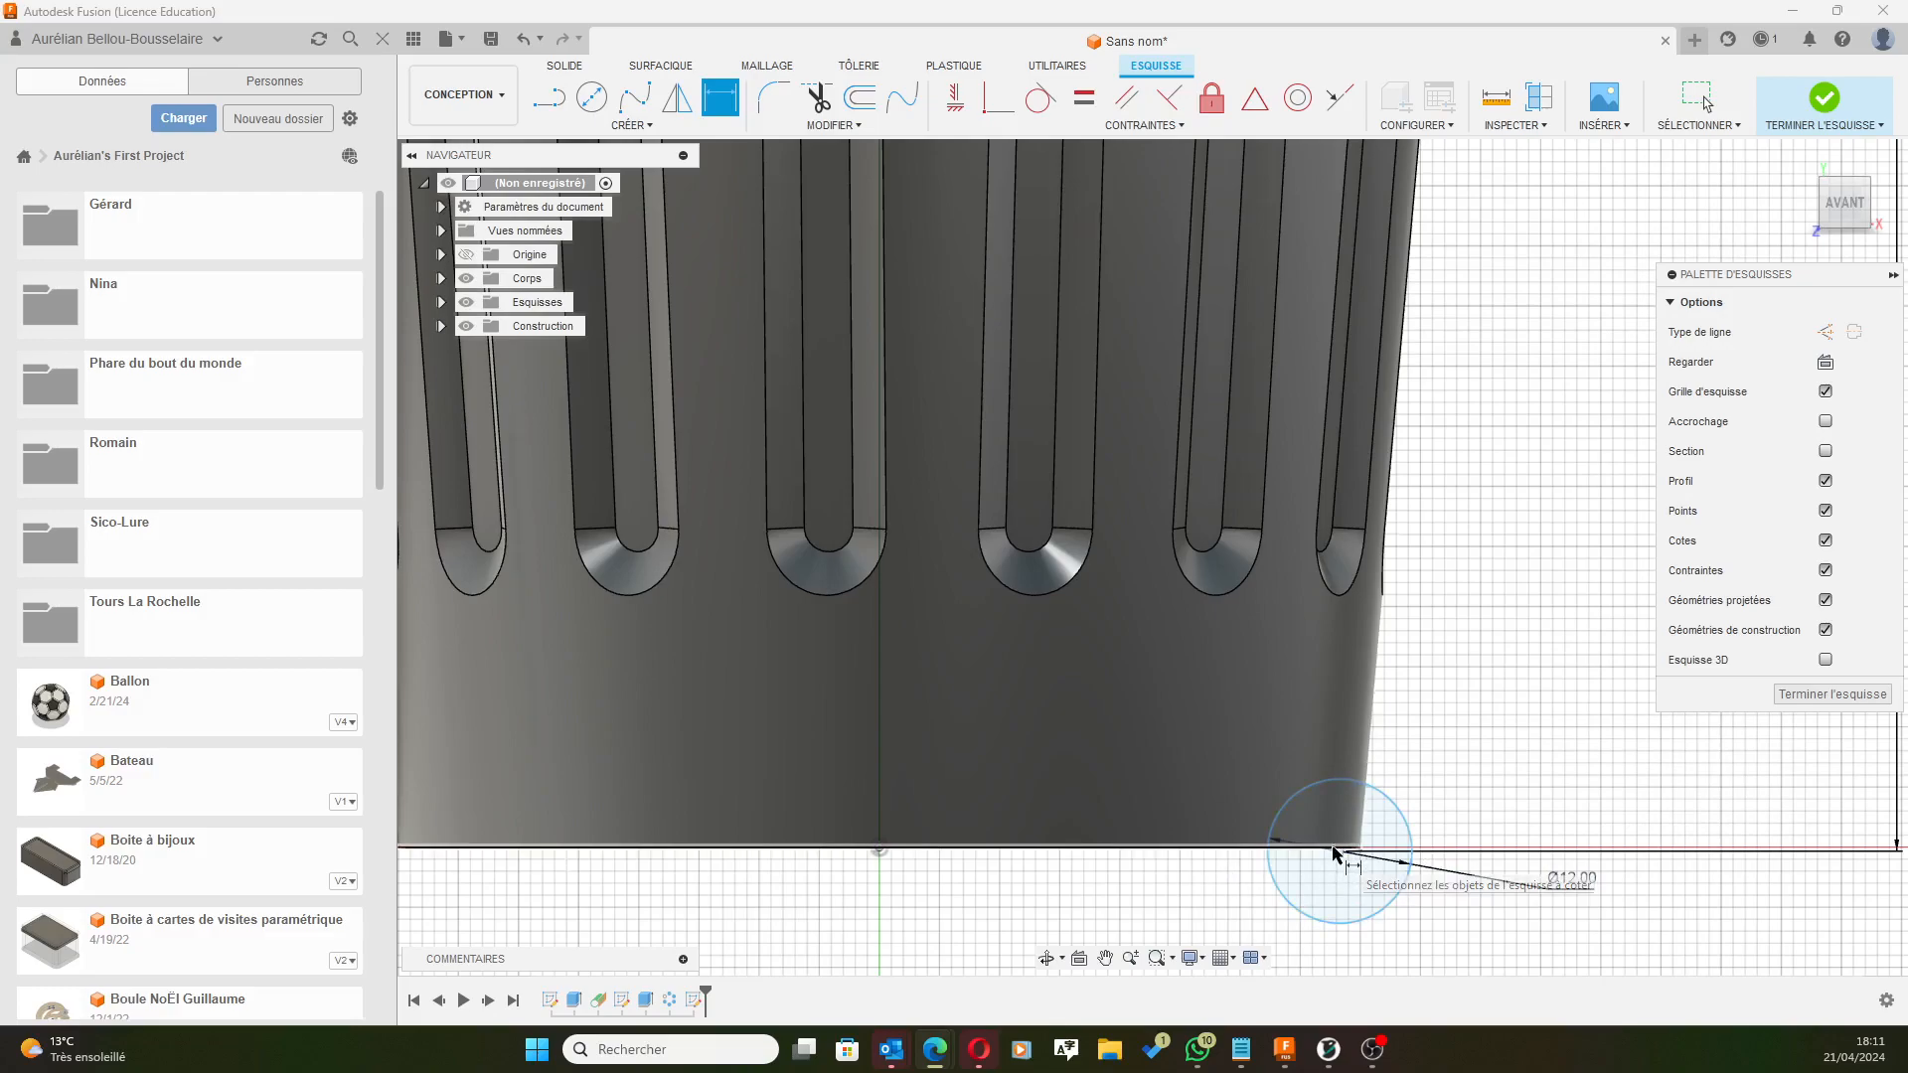
left_click(879, 850)
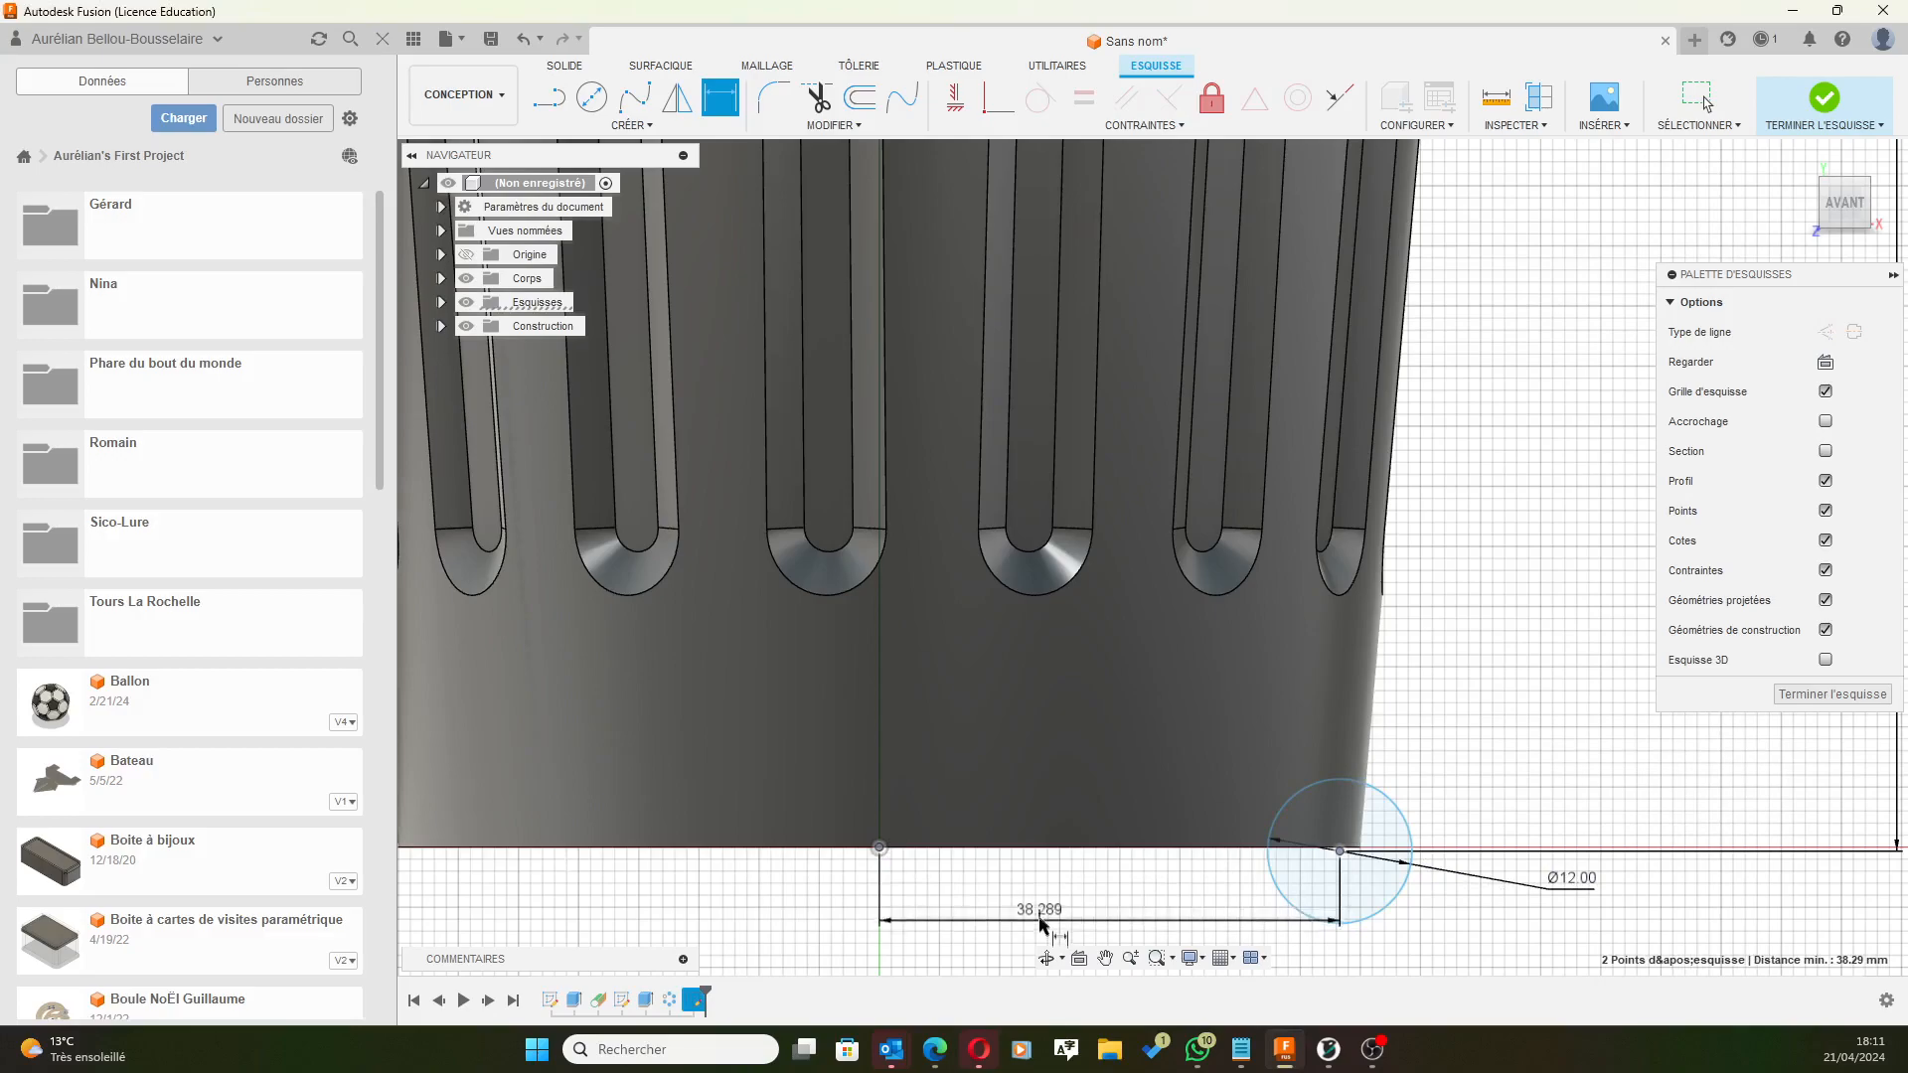
left_click(1041, 924)
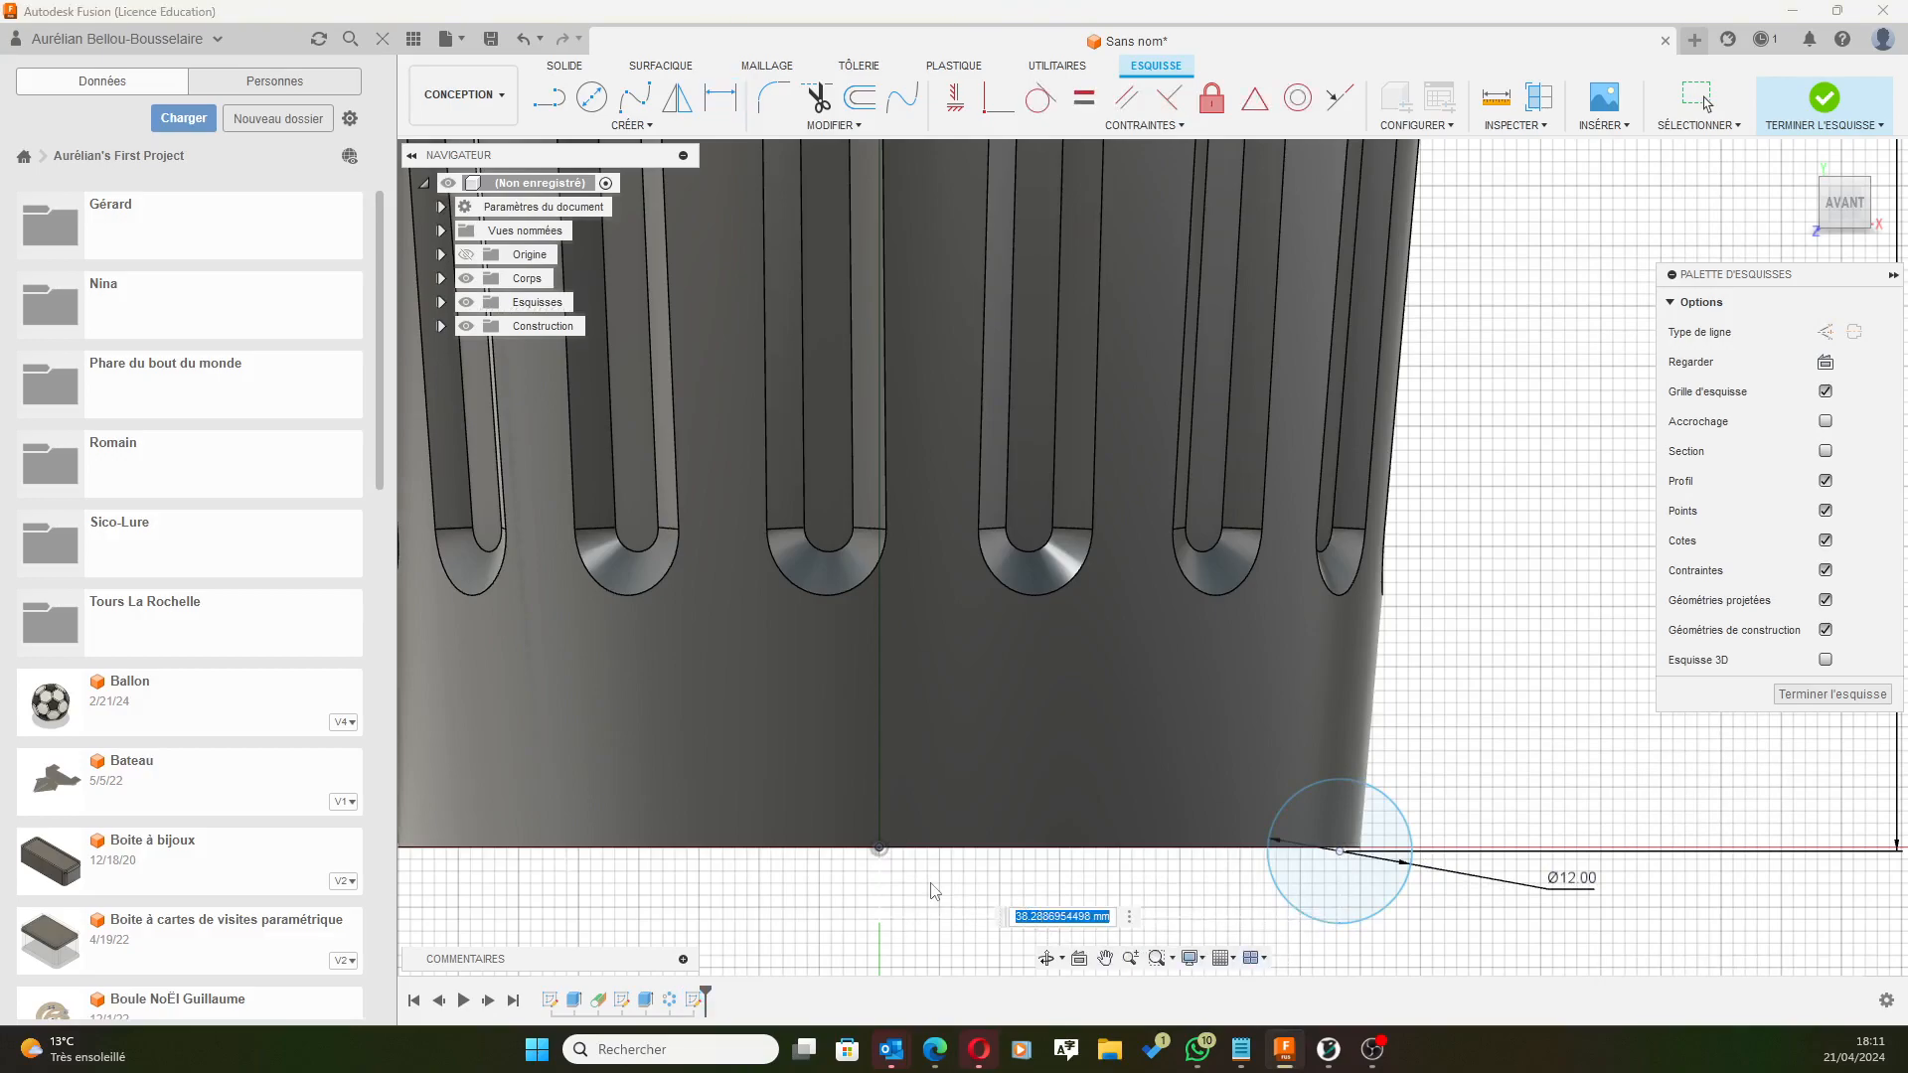
type("36.5")
key("Return")
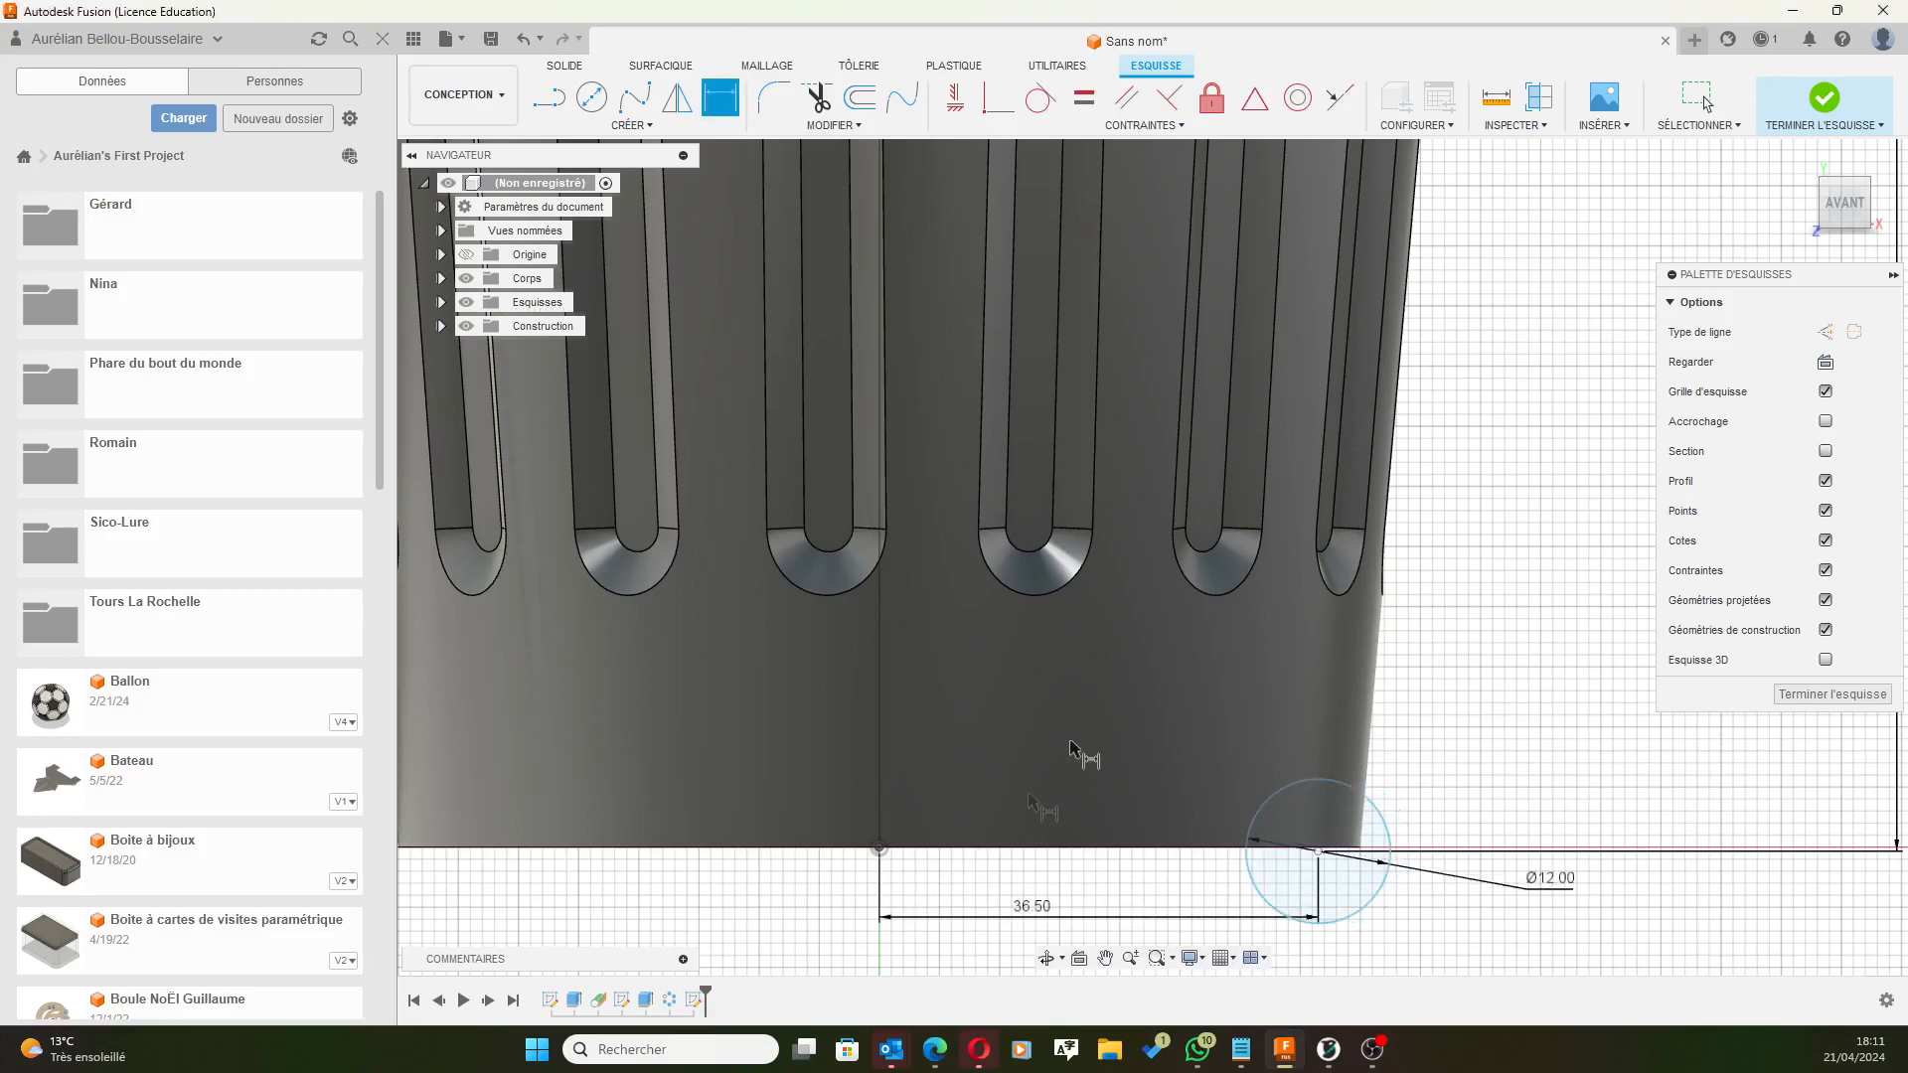
scroll(1278, 511, "down", 5)
middle_click_drag(1461, 311, 1401, 493)
left_click(721, 96)
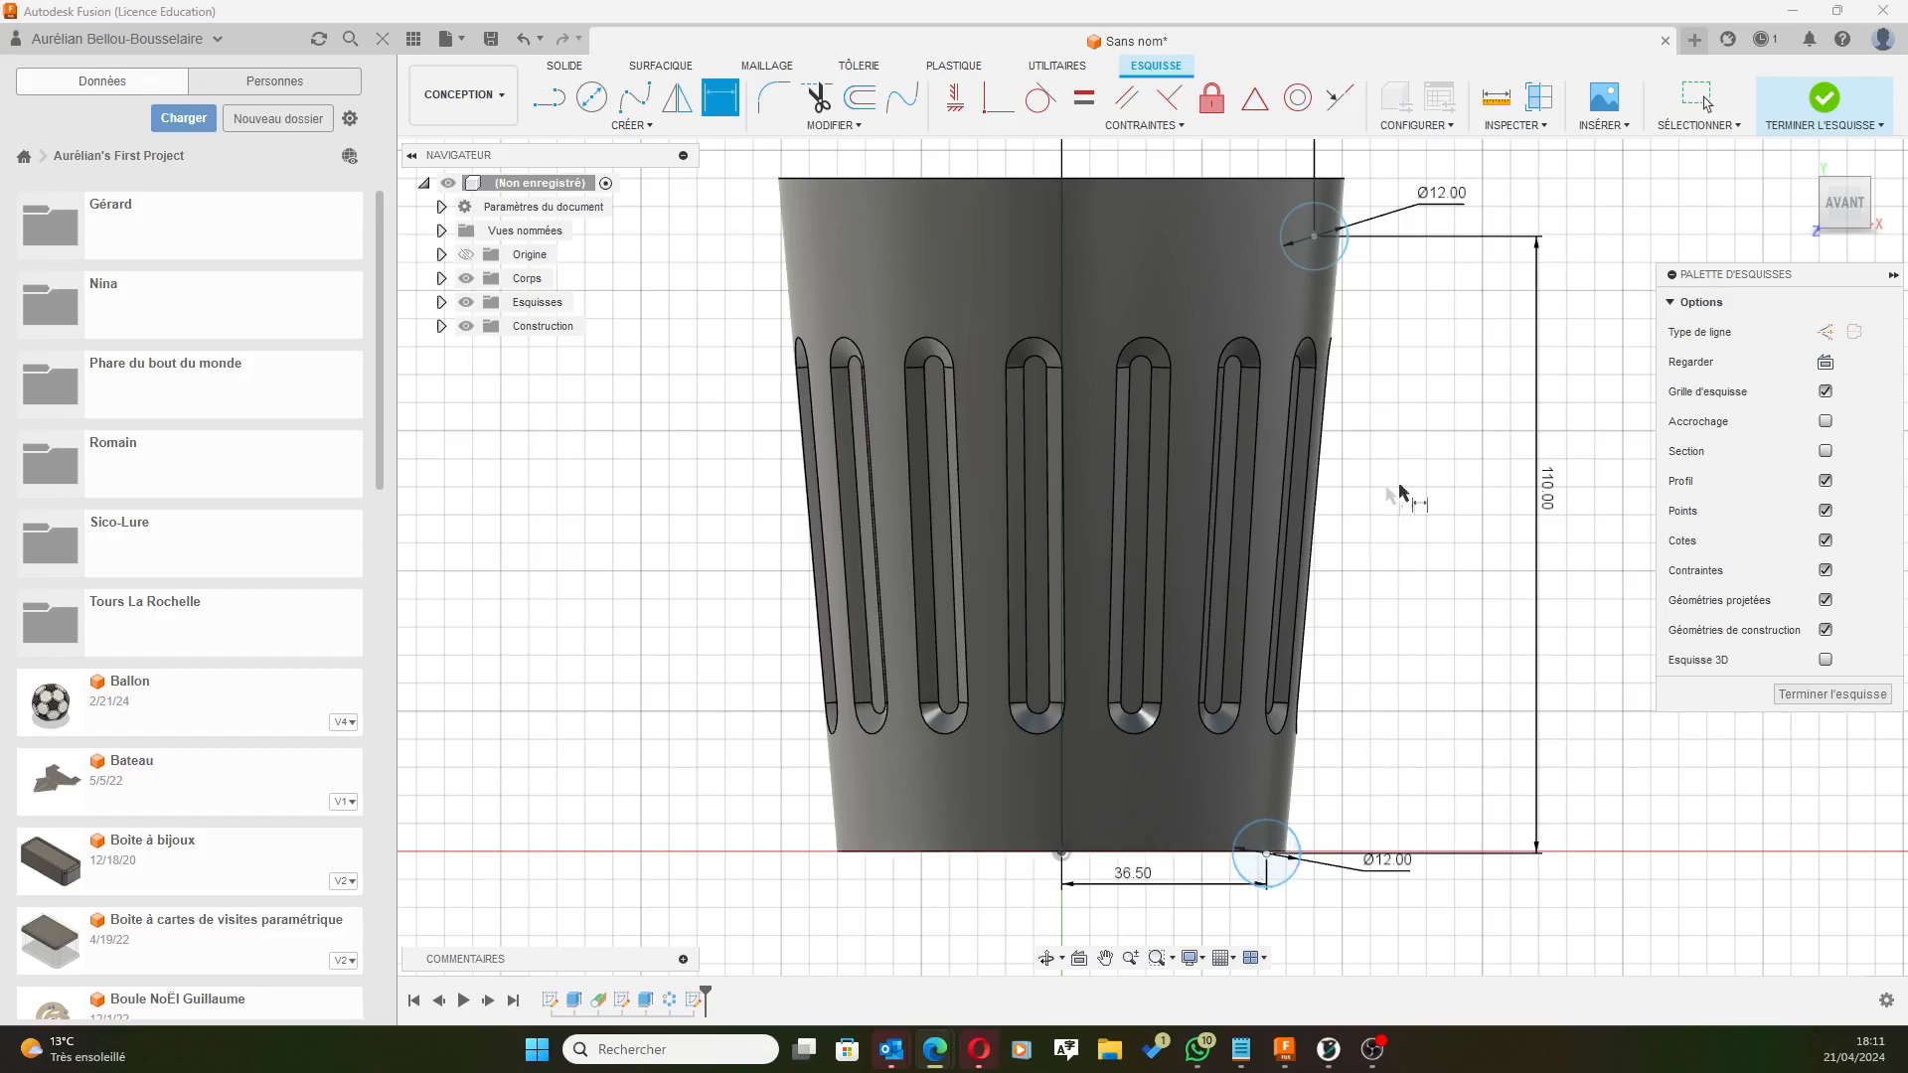
Check the lower circle's constraints and change the vertical circle spacing to 100 mm.
scroll(1274, 636, "down", 1)
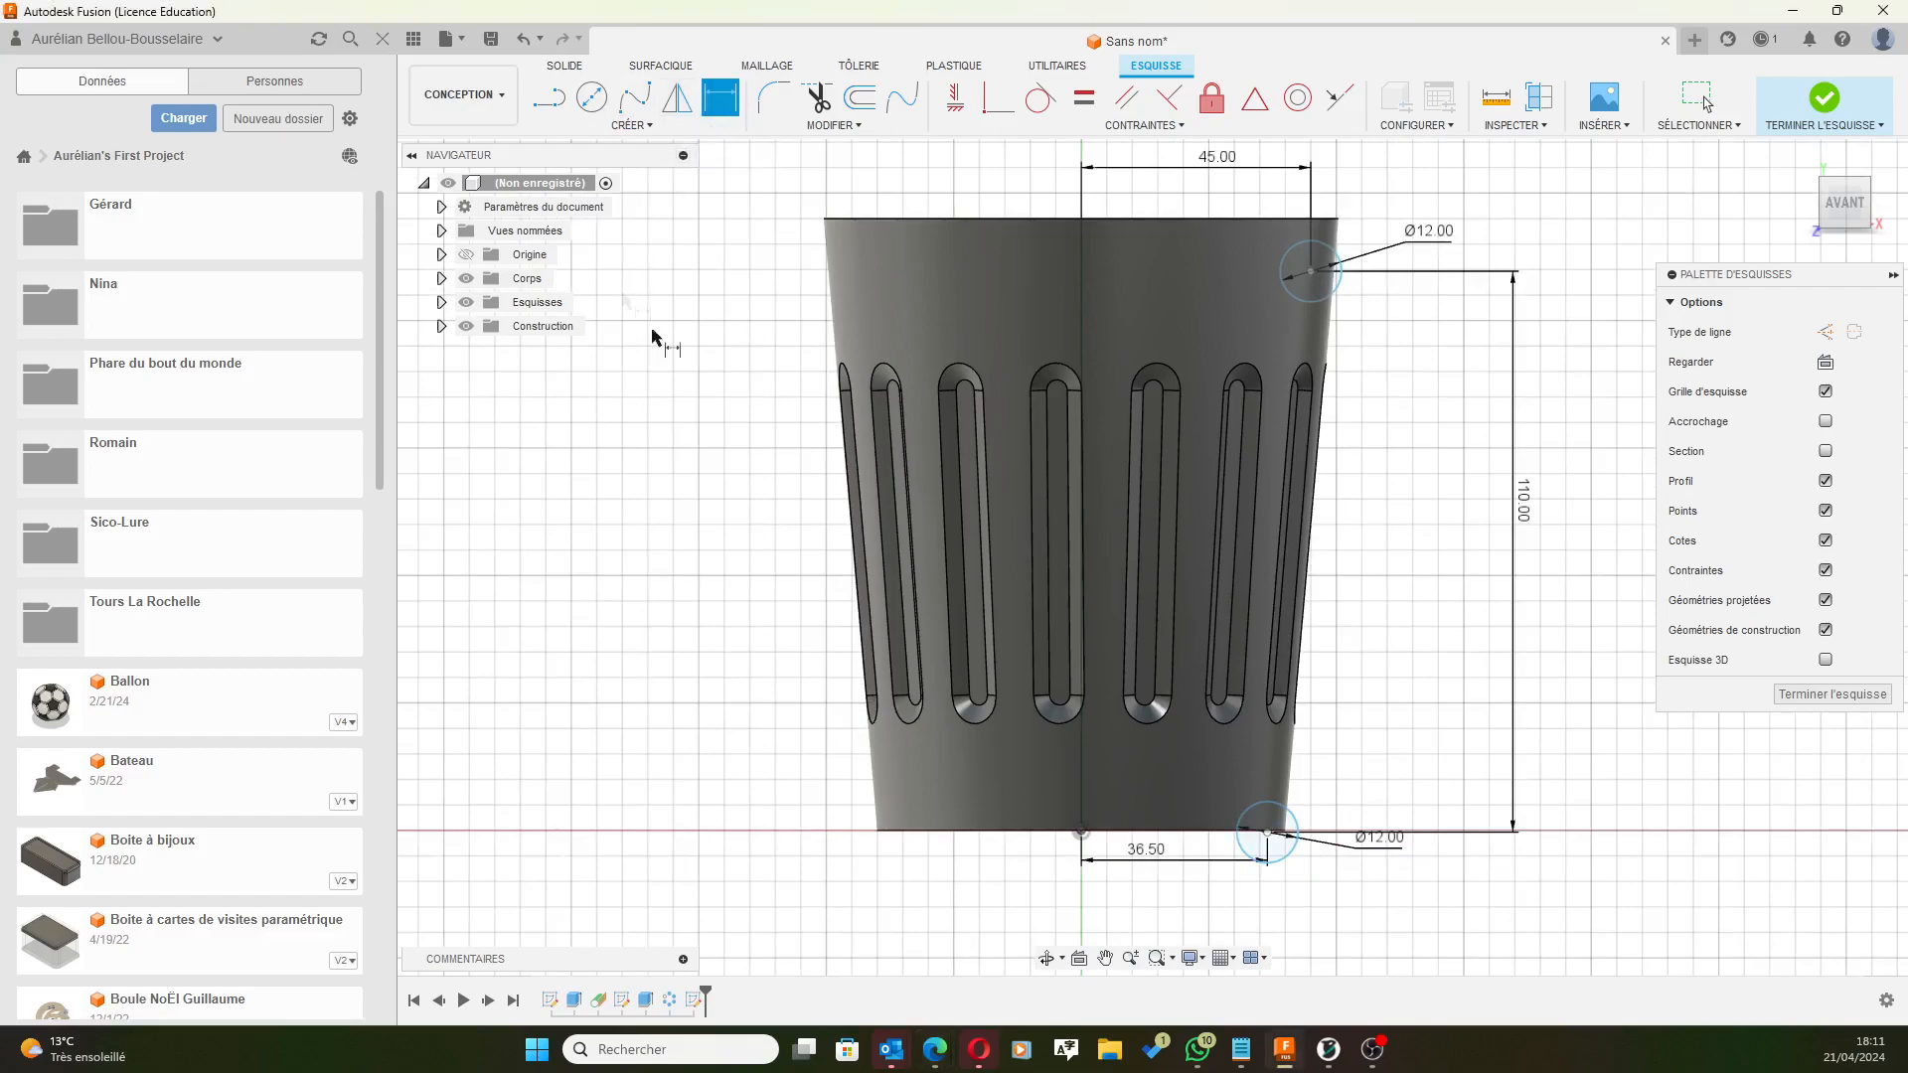
key("Escape")
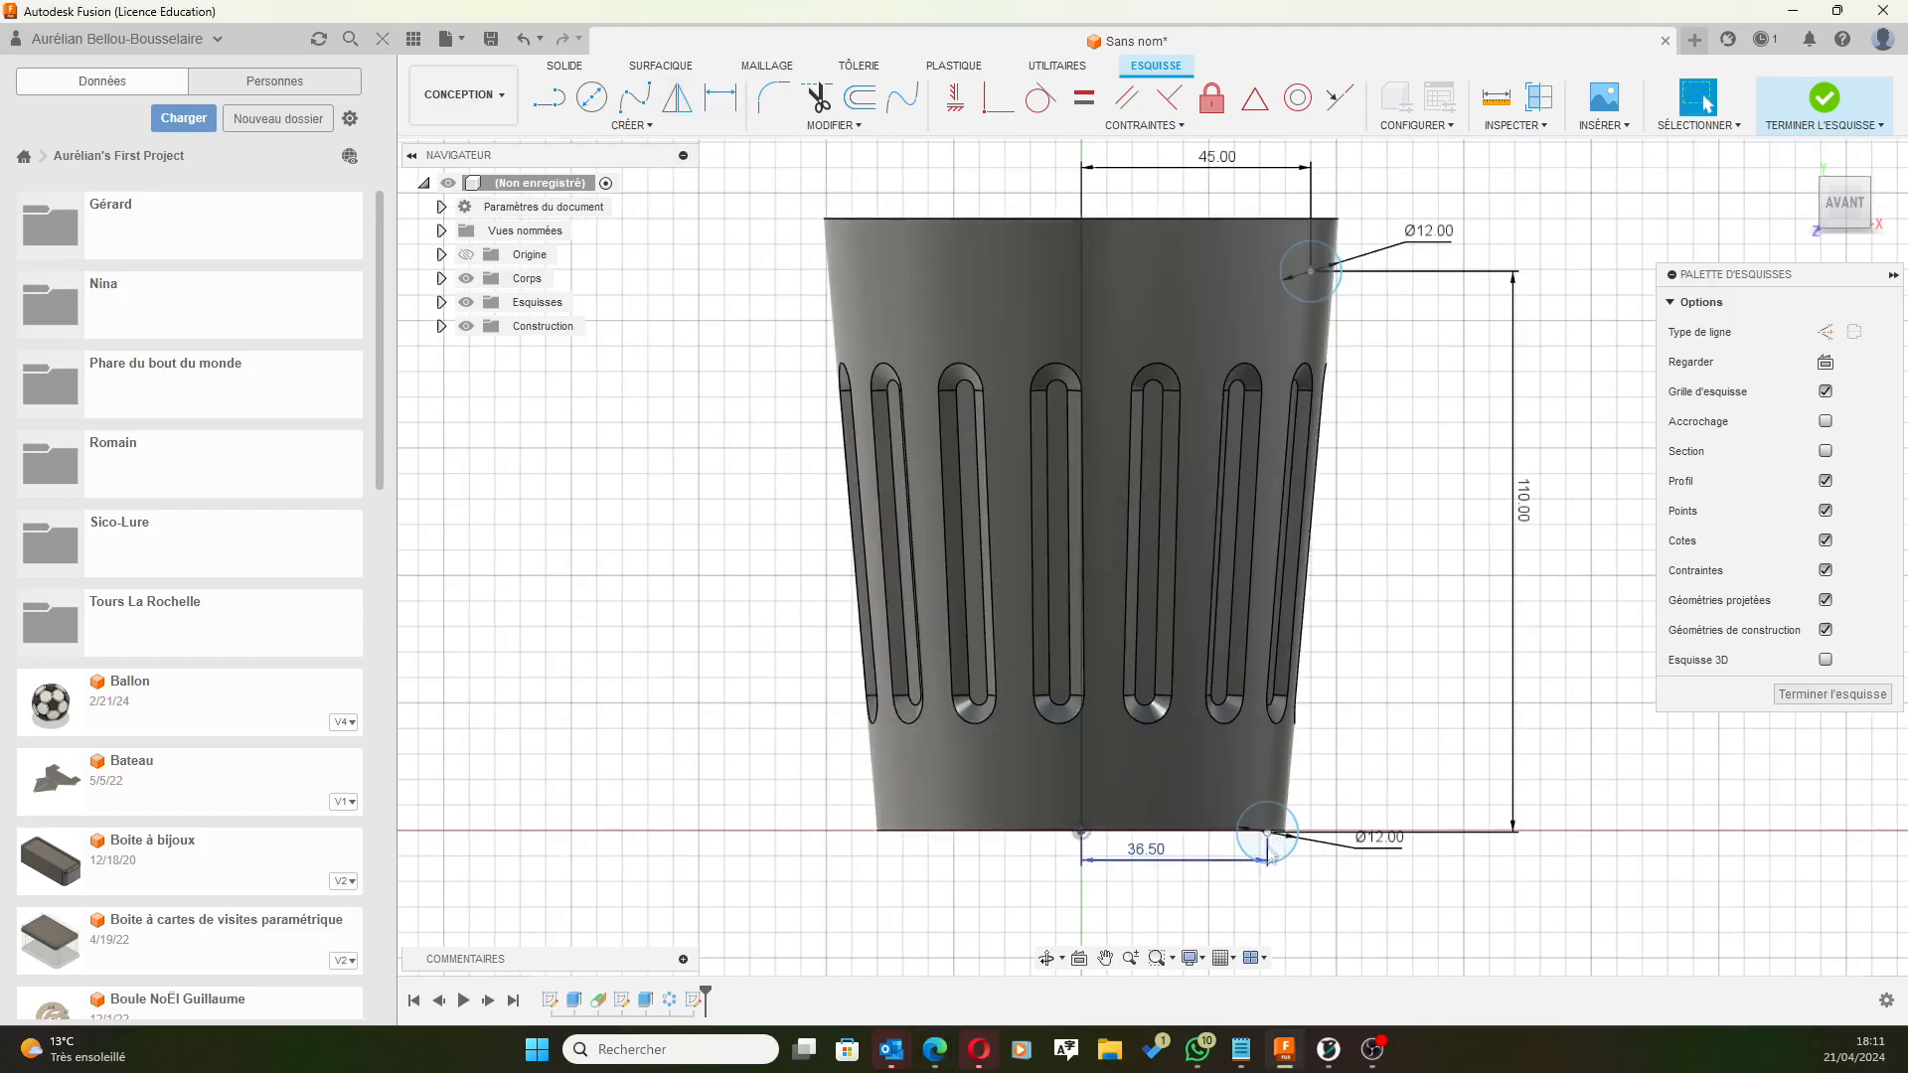
left_click_drag(1267, 833, 1274, 795)
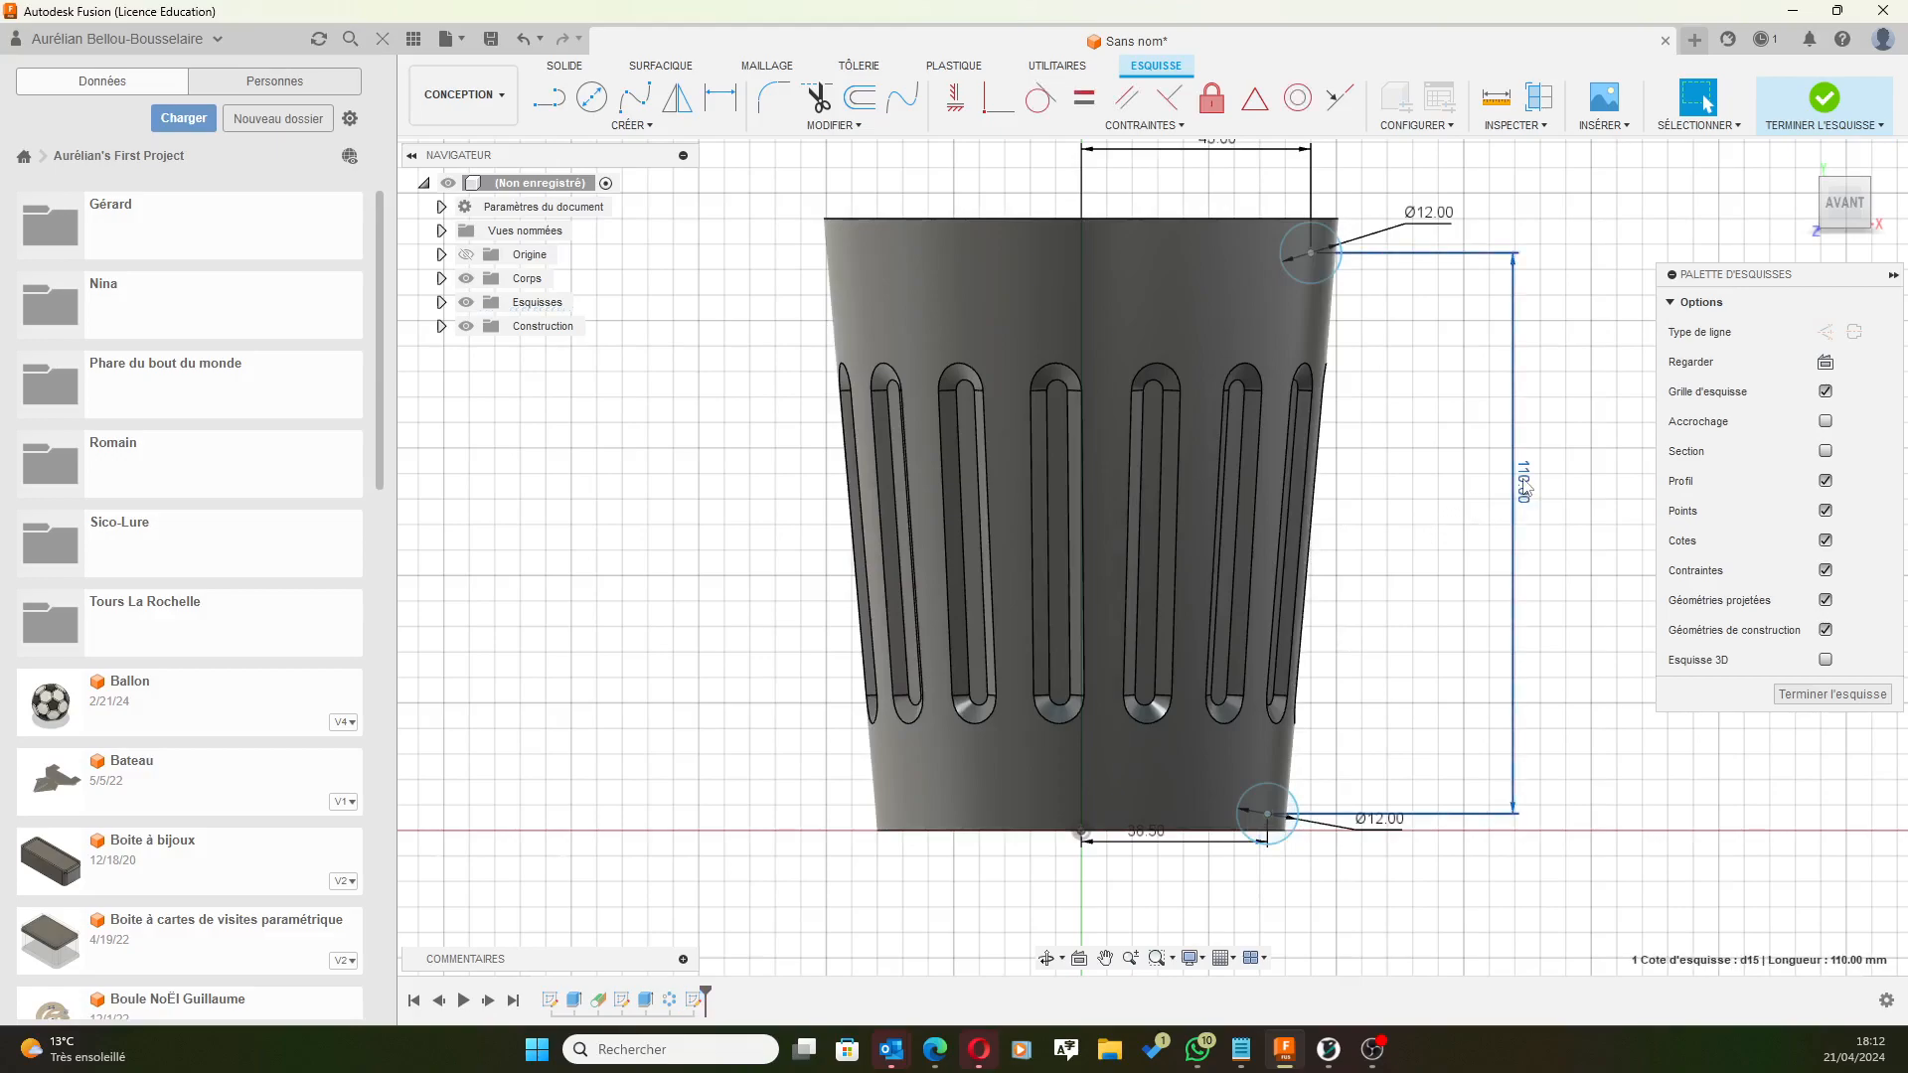
double_click(1526, 484)
type("100")
key("Return")
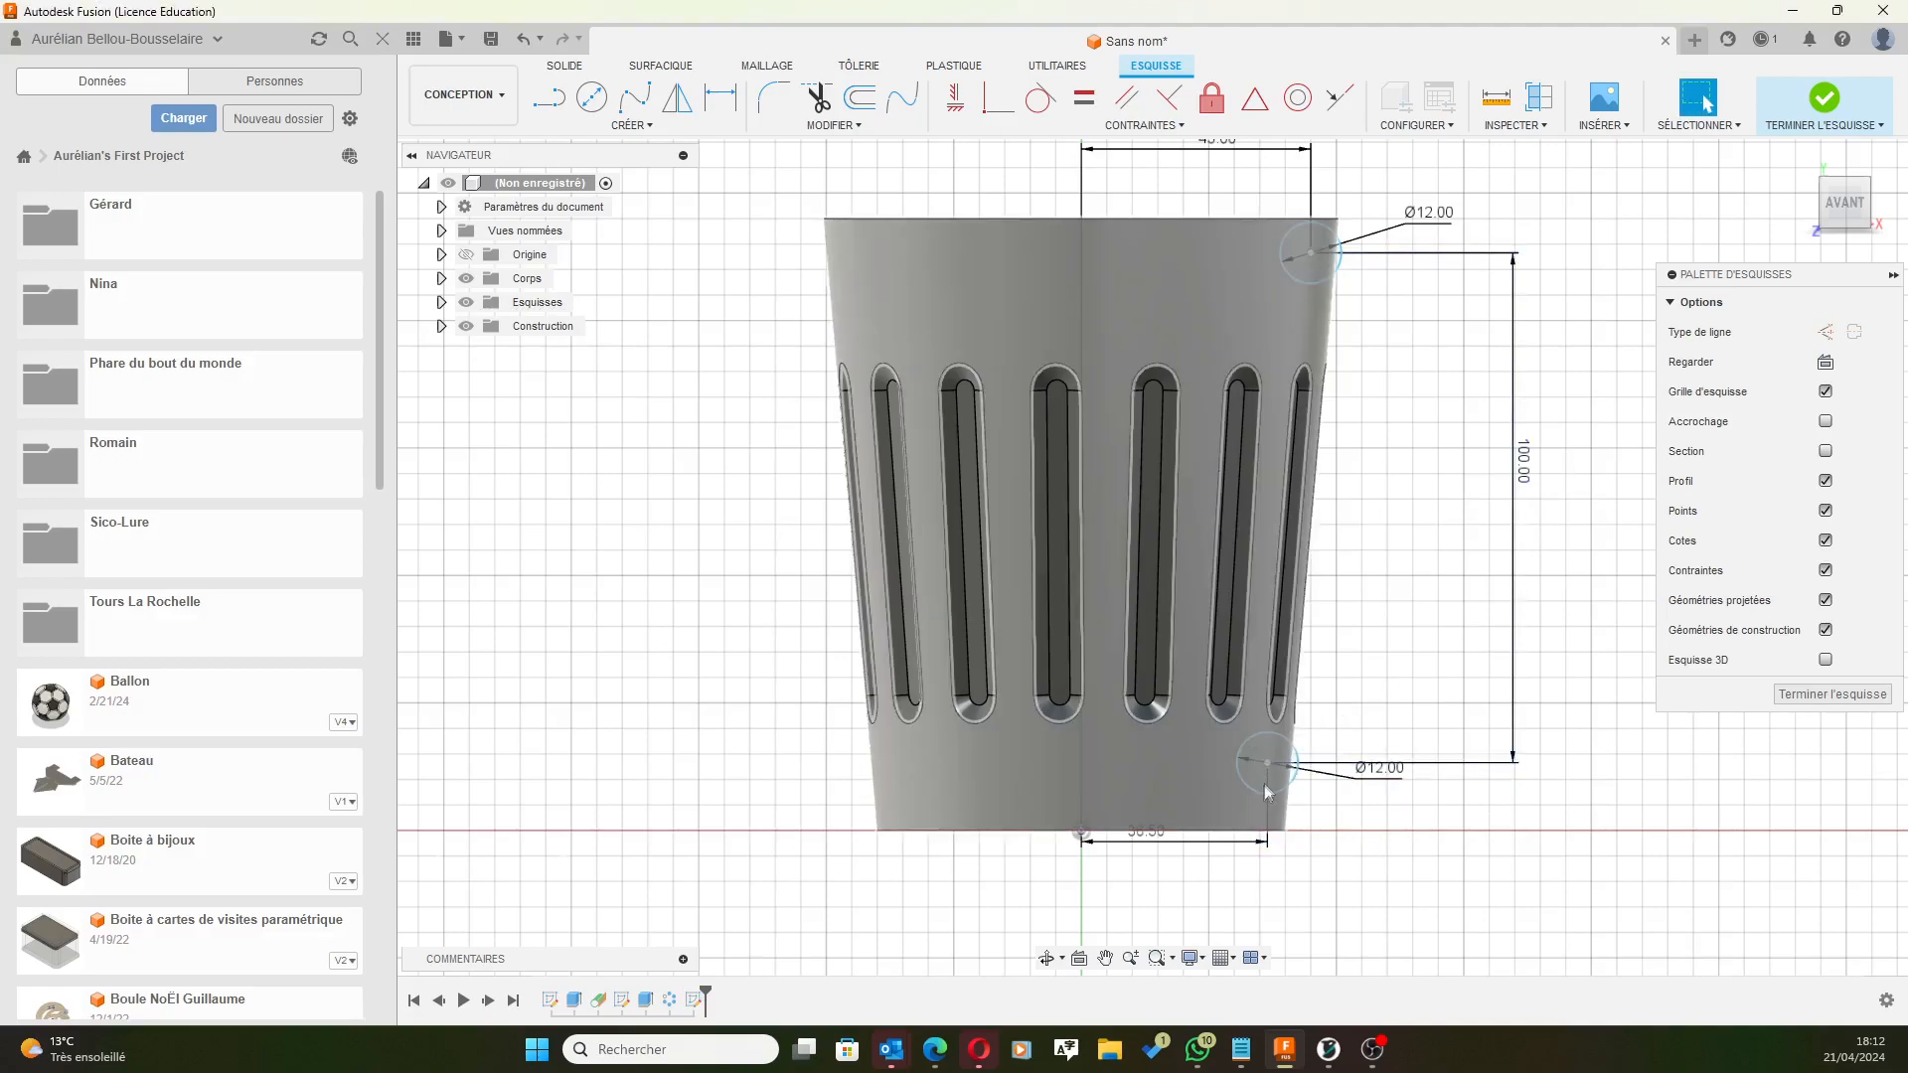
Dimension the lower circle 15 mm above the cup's bottom edge.
left_click(720, 104)
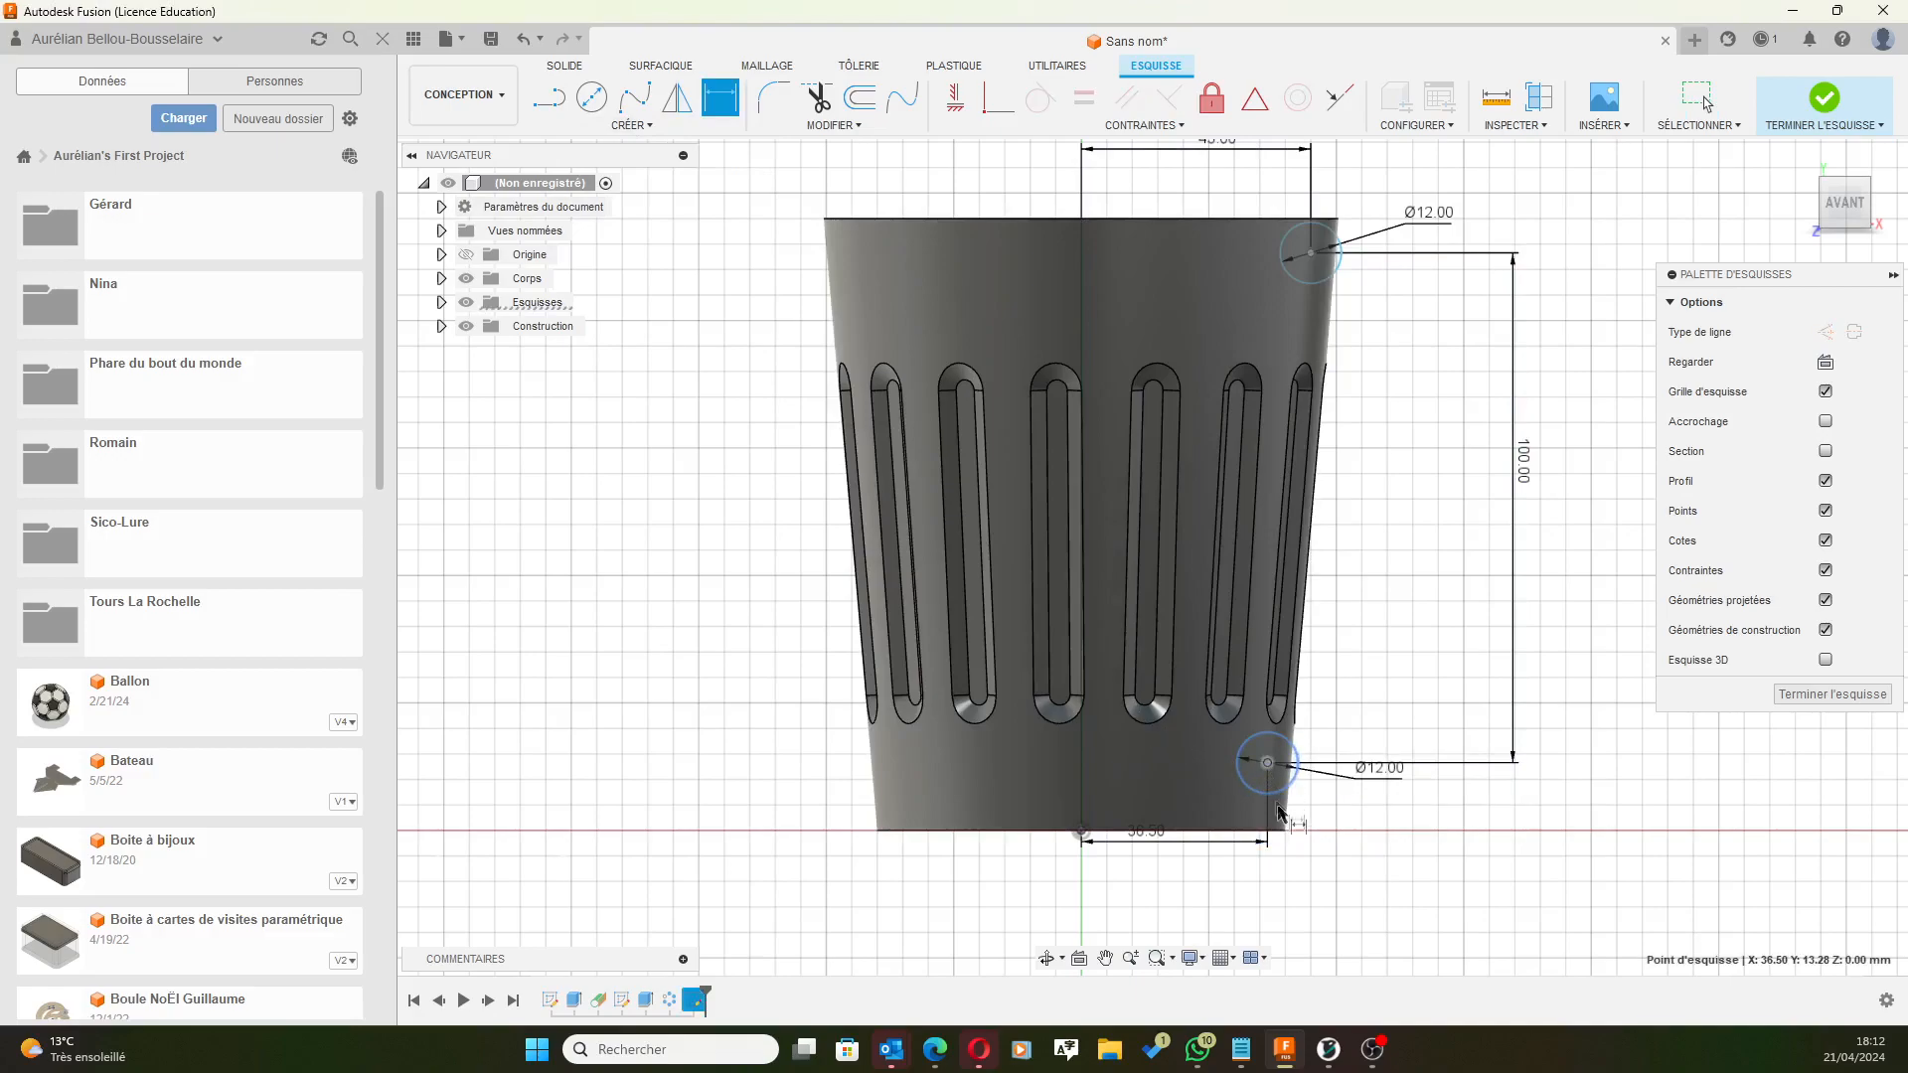
left_click(1198, 830)
left_click(1502, 817)
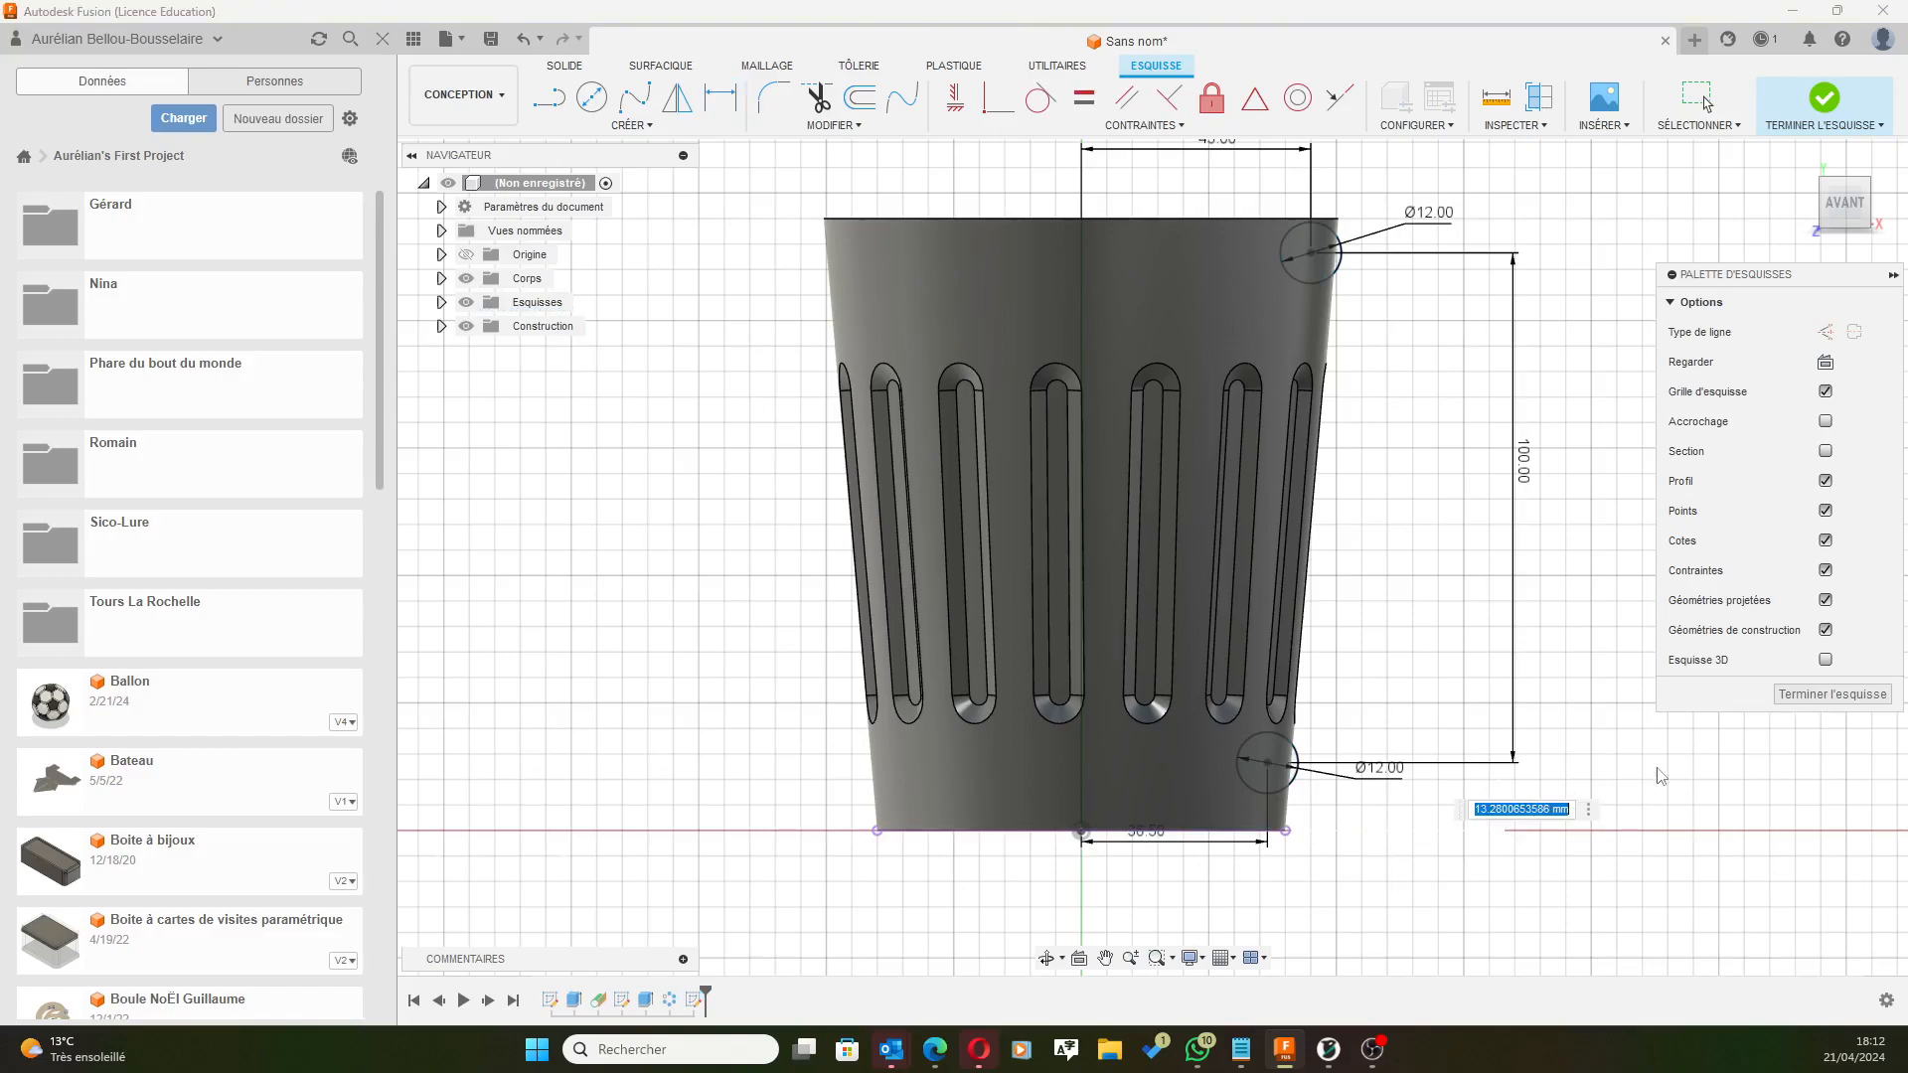
type("15")
key("Return")
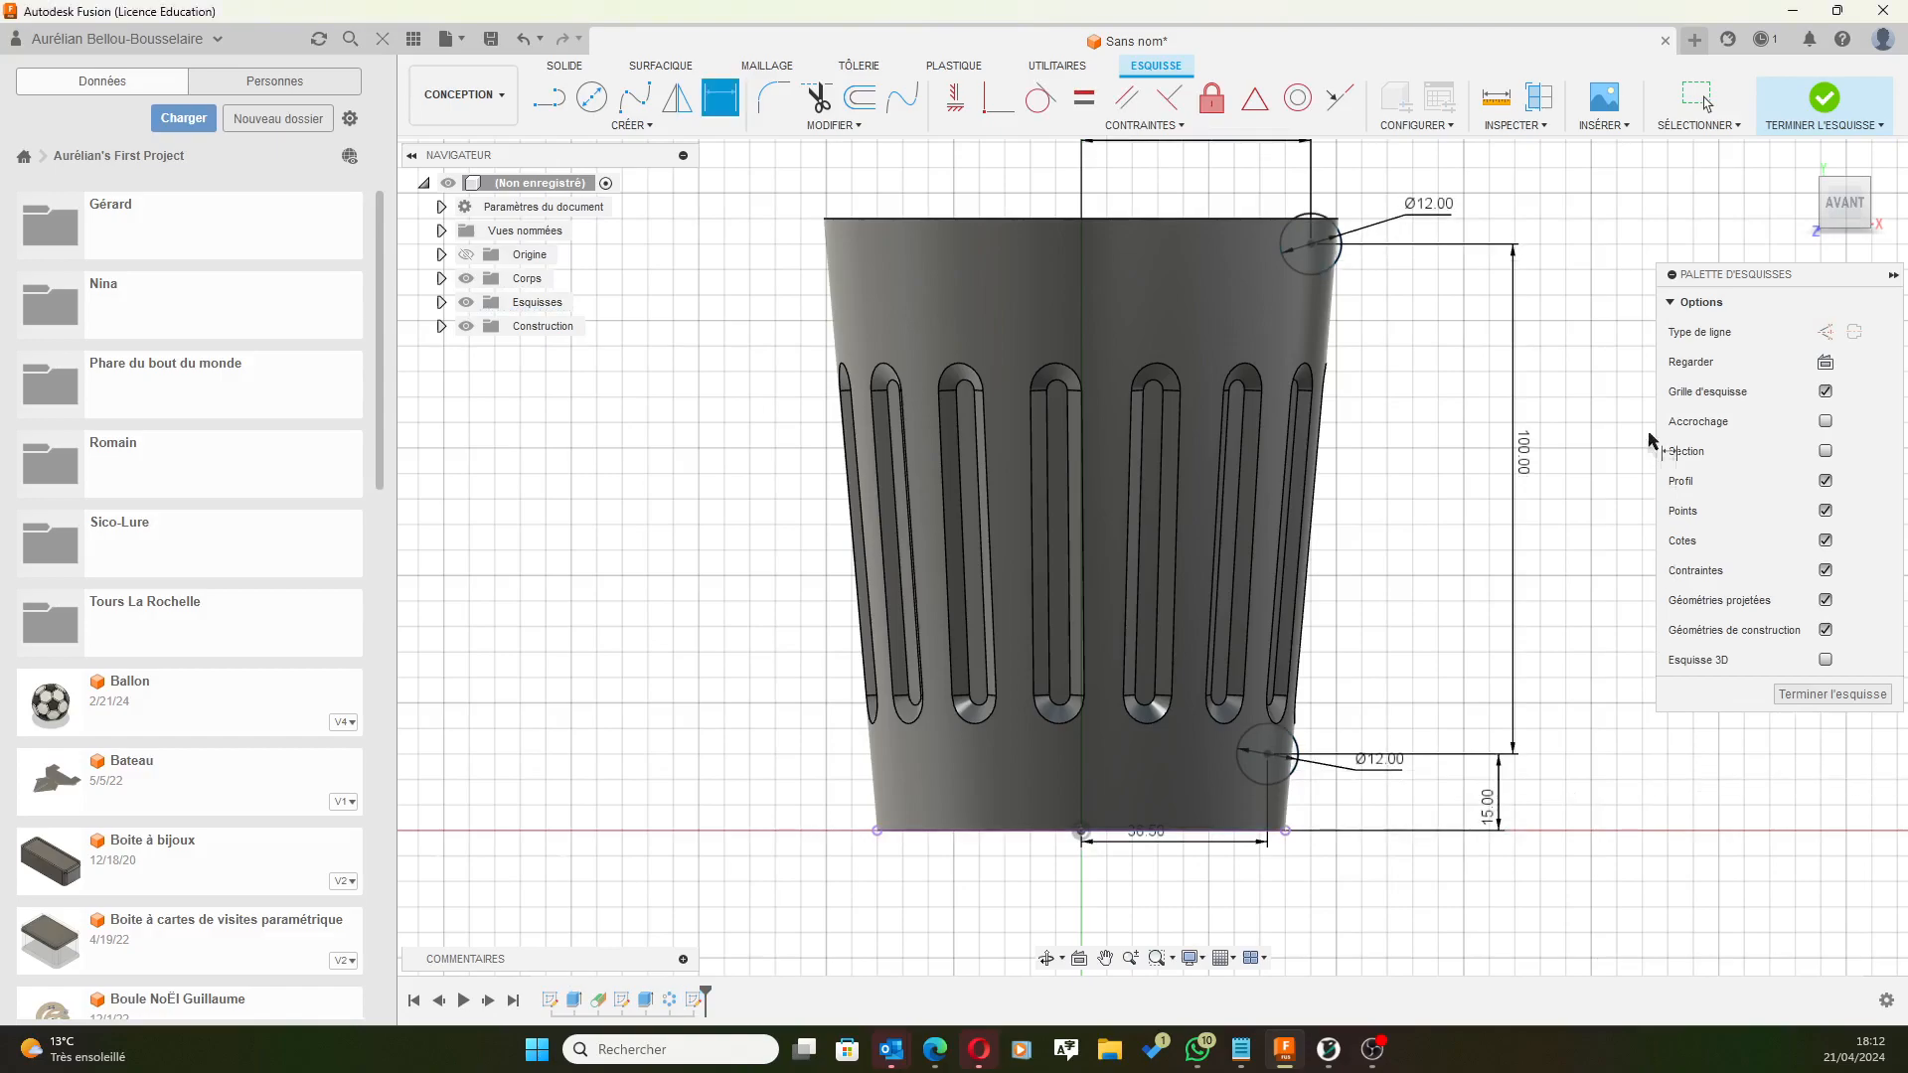
Reduce the vertical spacing between the two circles to 95 mm.
scroll(1428, 233, "down", 2)
scroll(1428, 234, "up", 2)
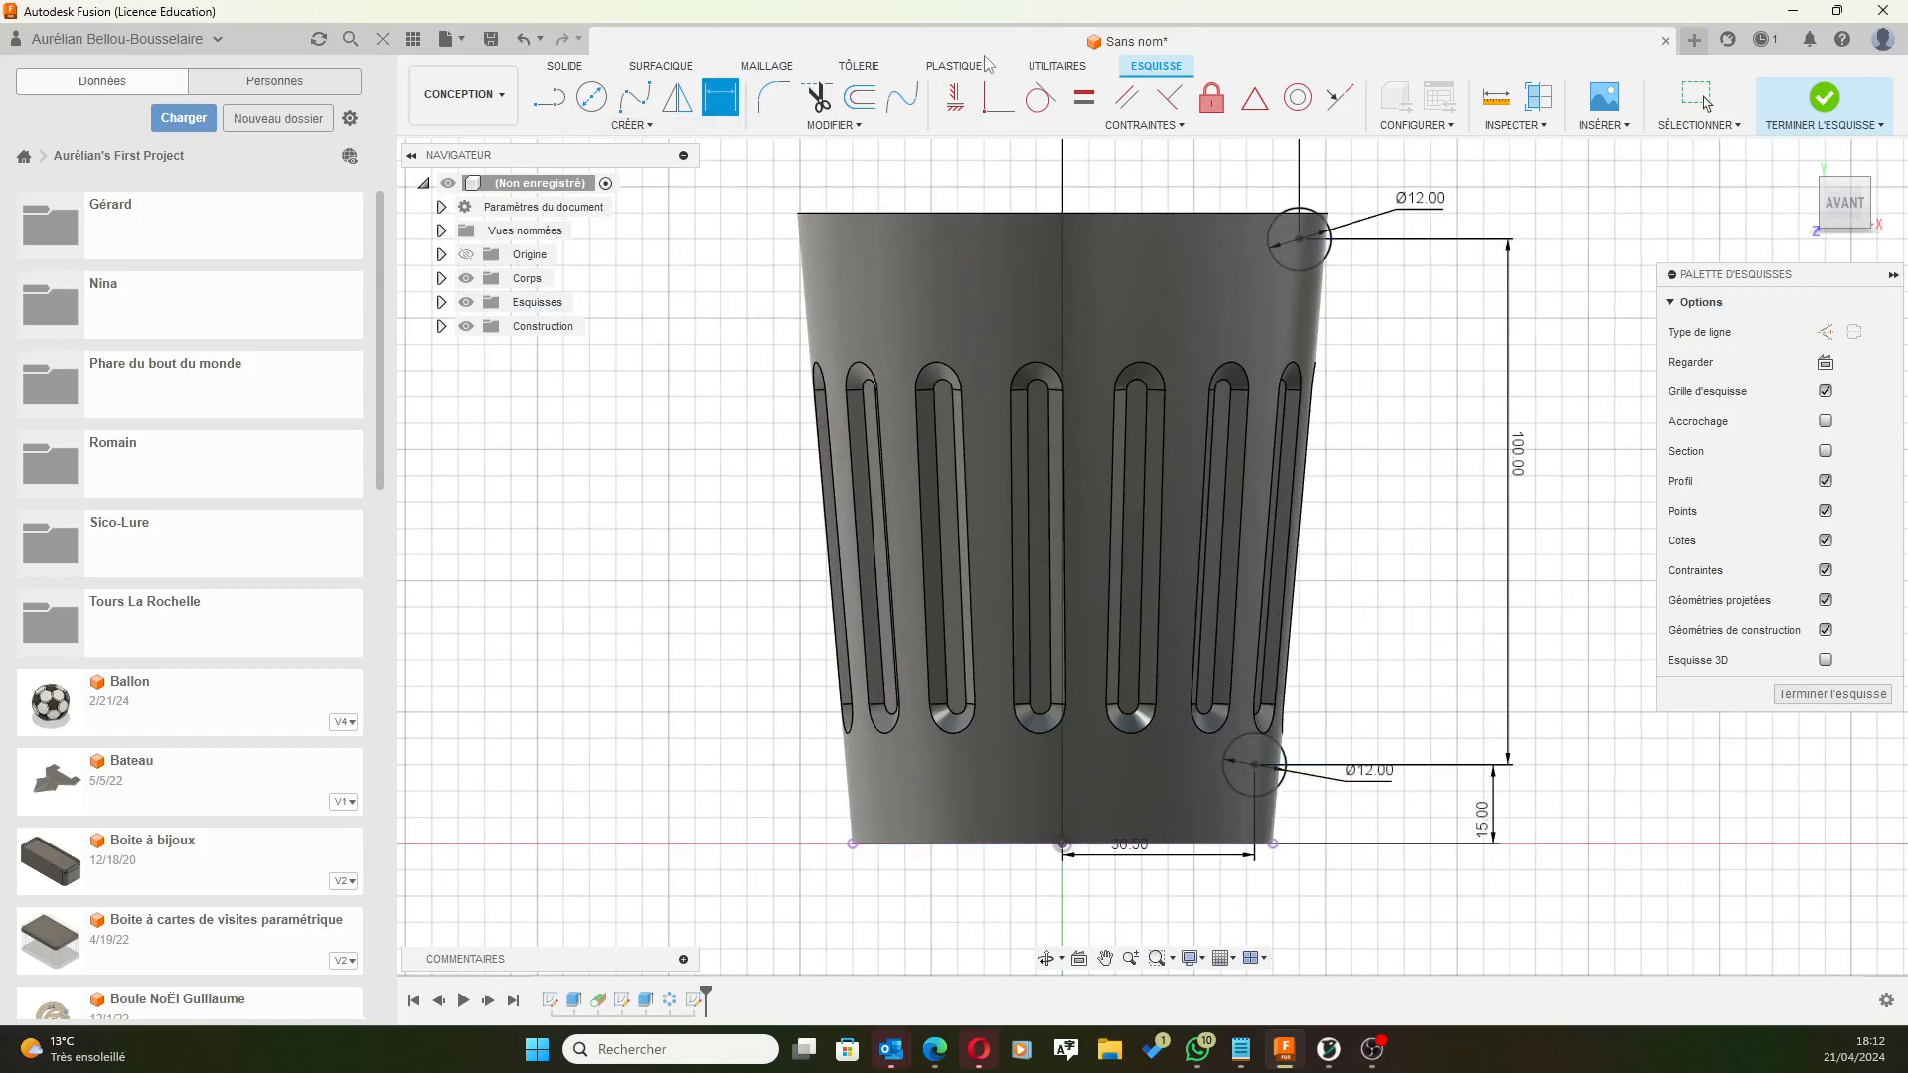
key("Escape")
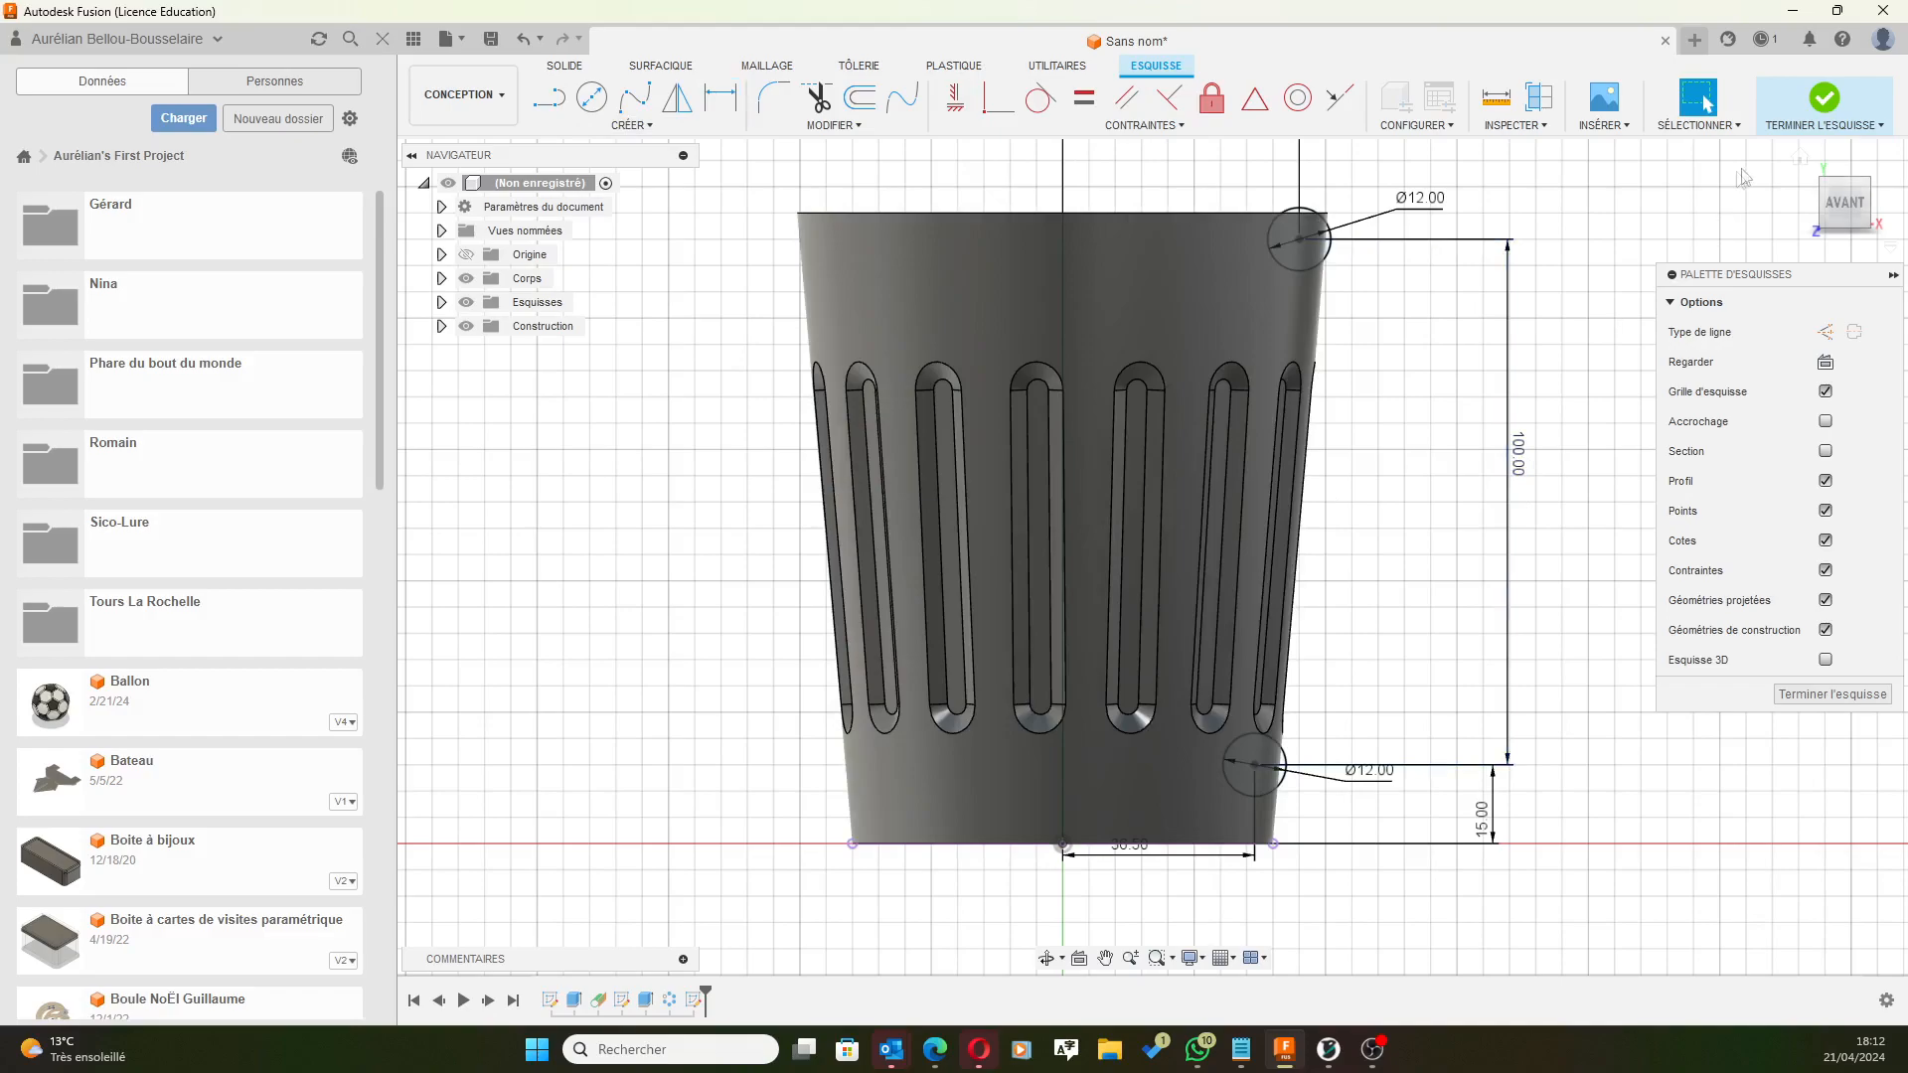
double_click(1520, 466)
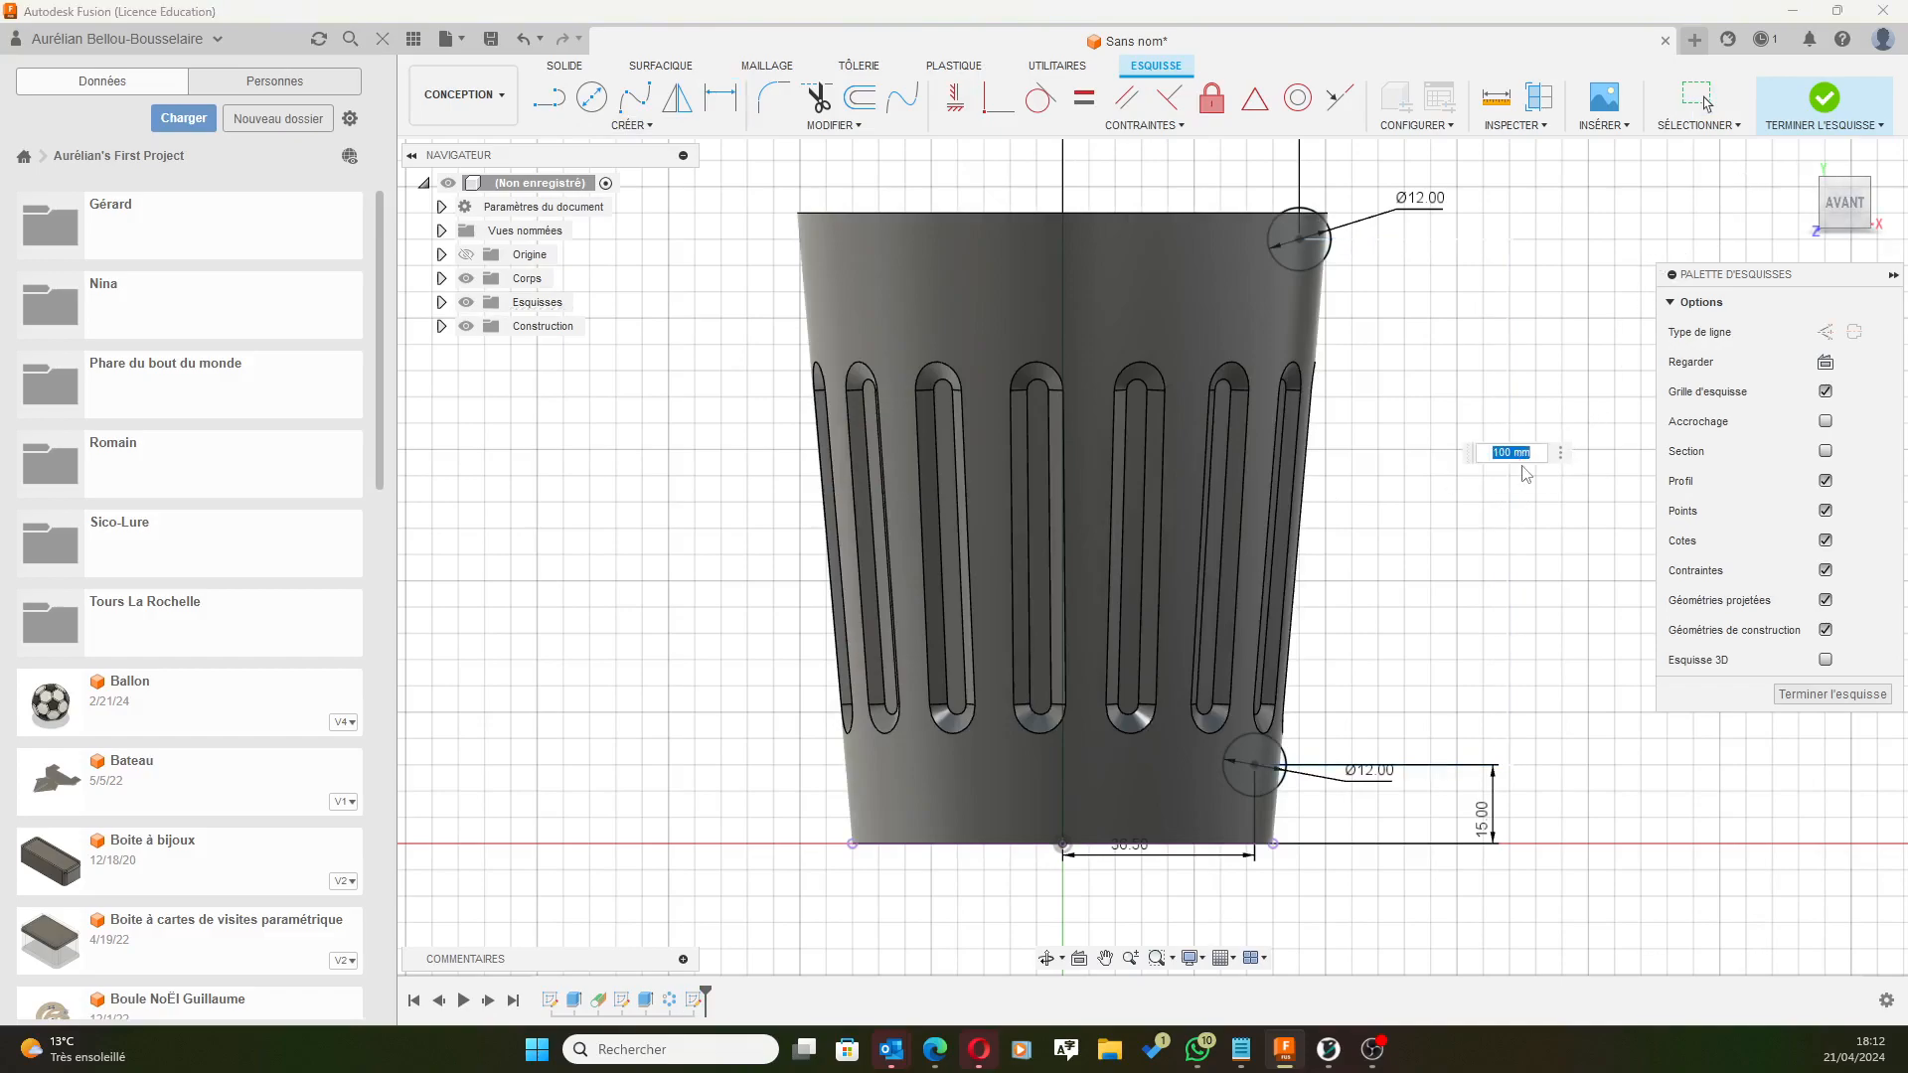
type("95")
key("Return")
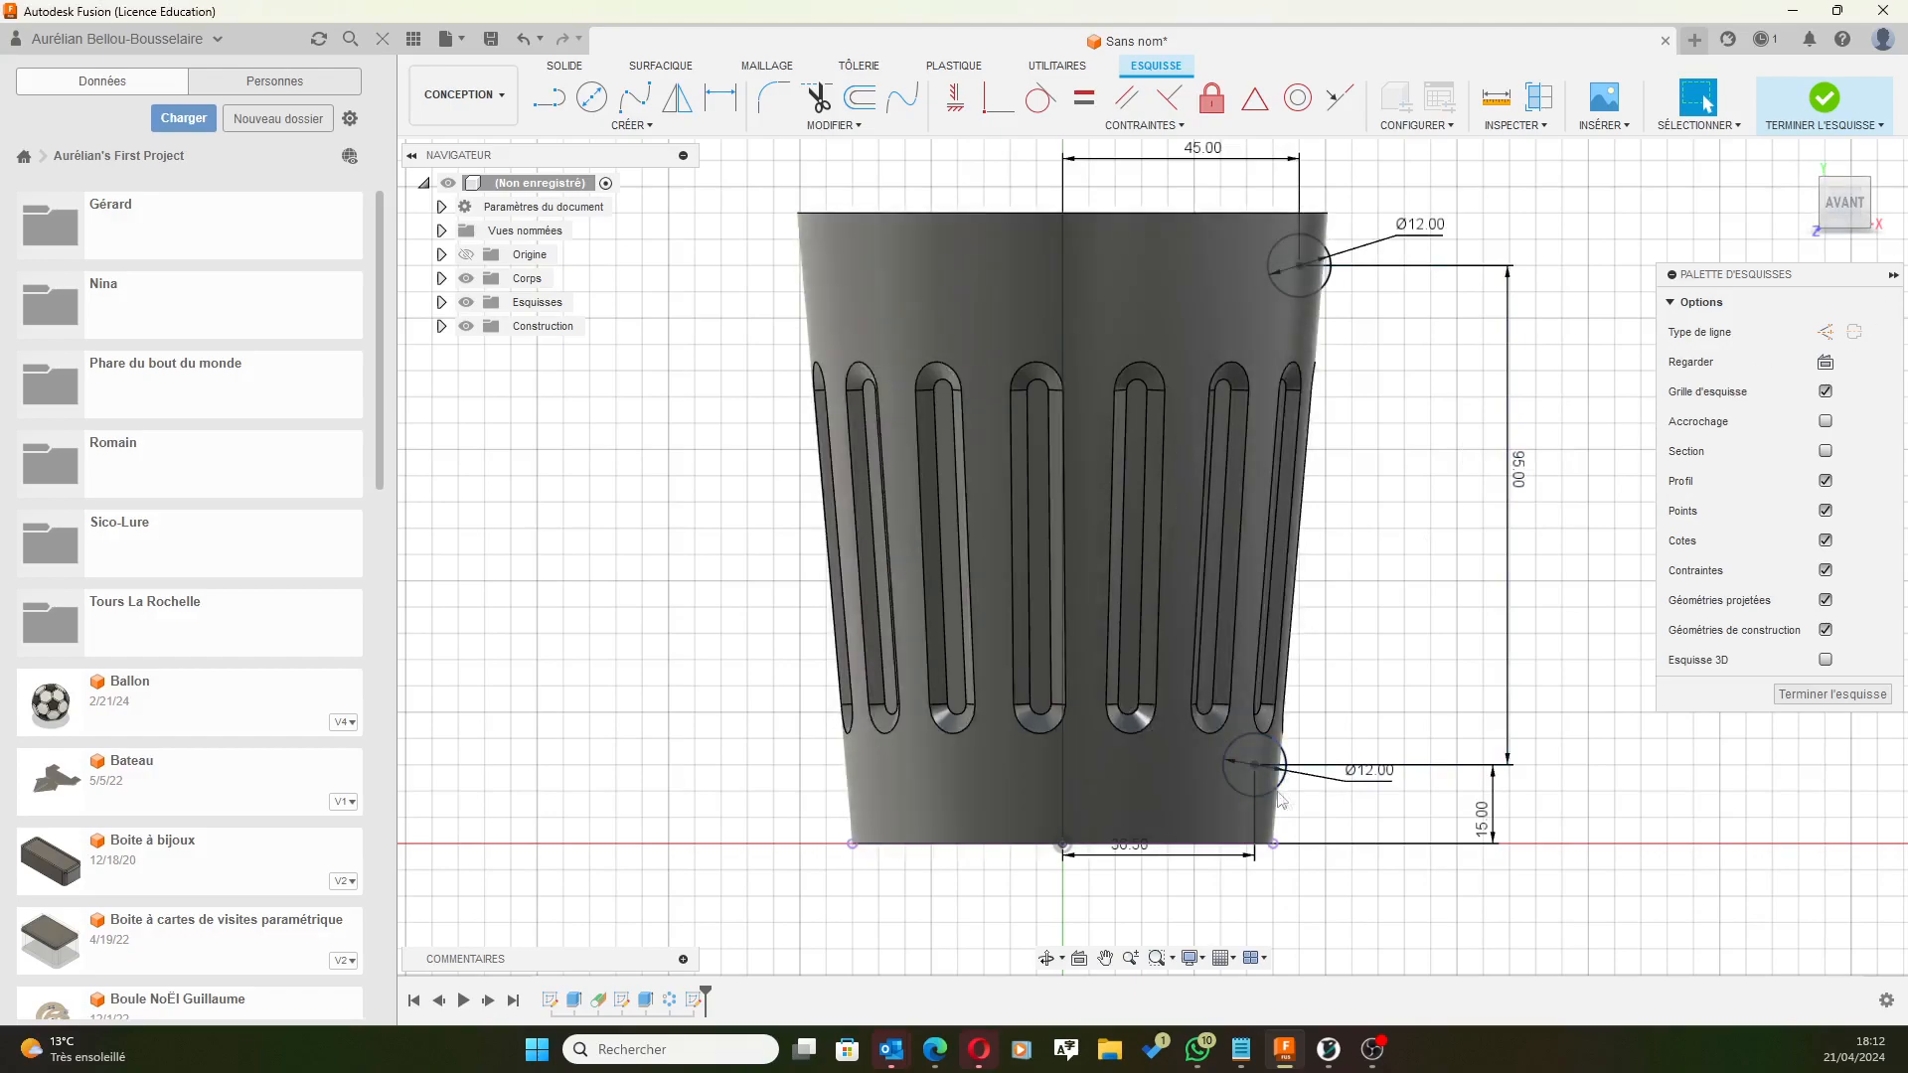
Change the lower circle's base height dimension from 15 to 12 mm.
left_click(1481, 830)
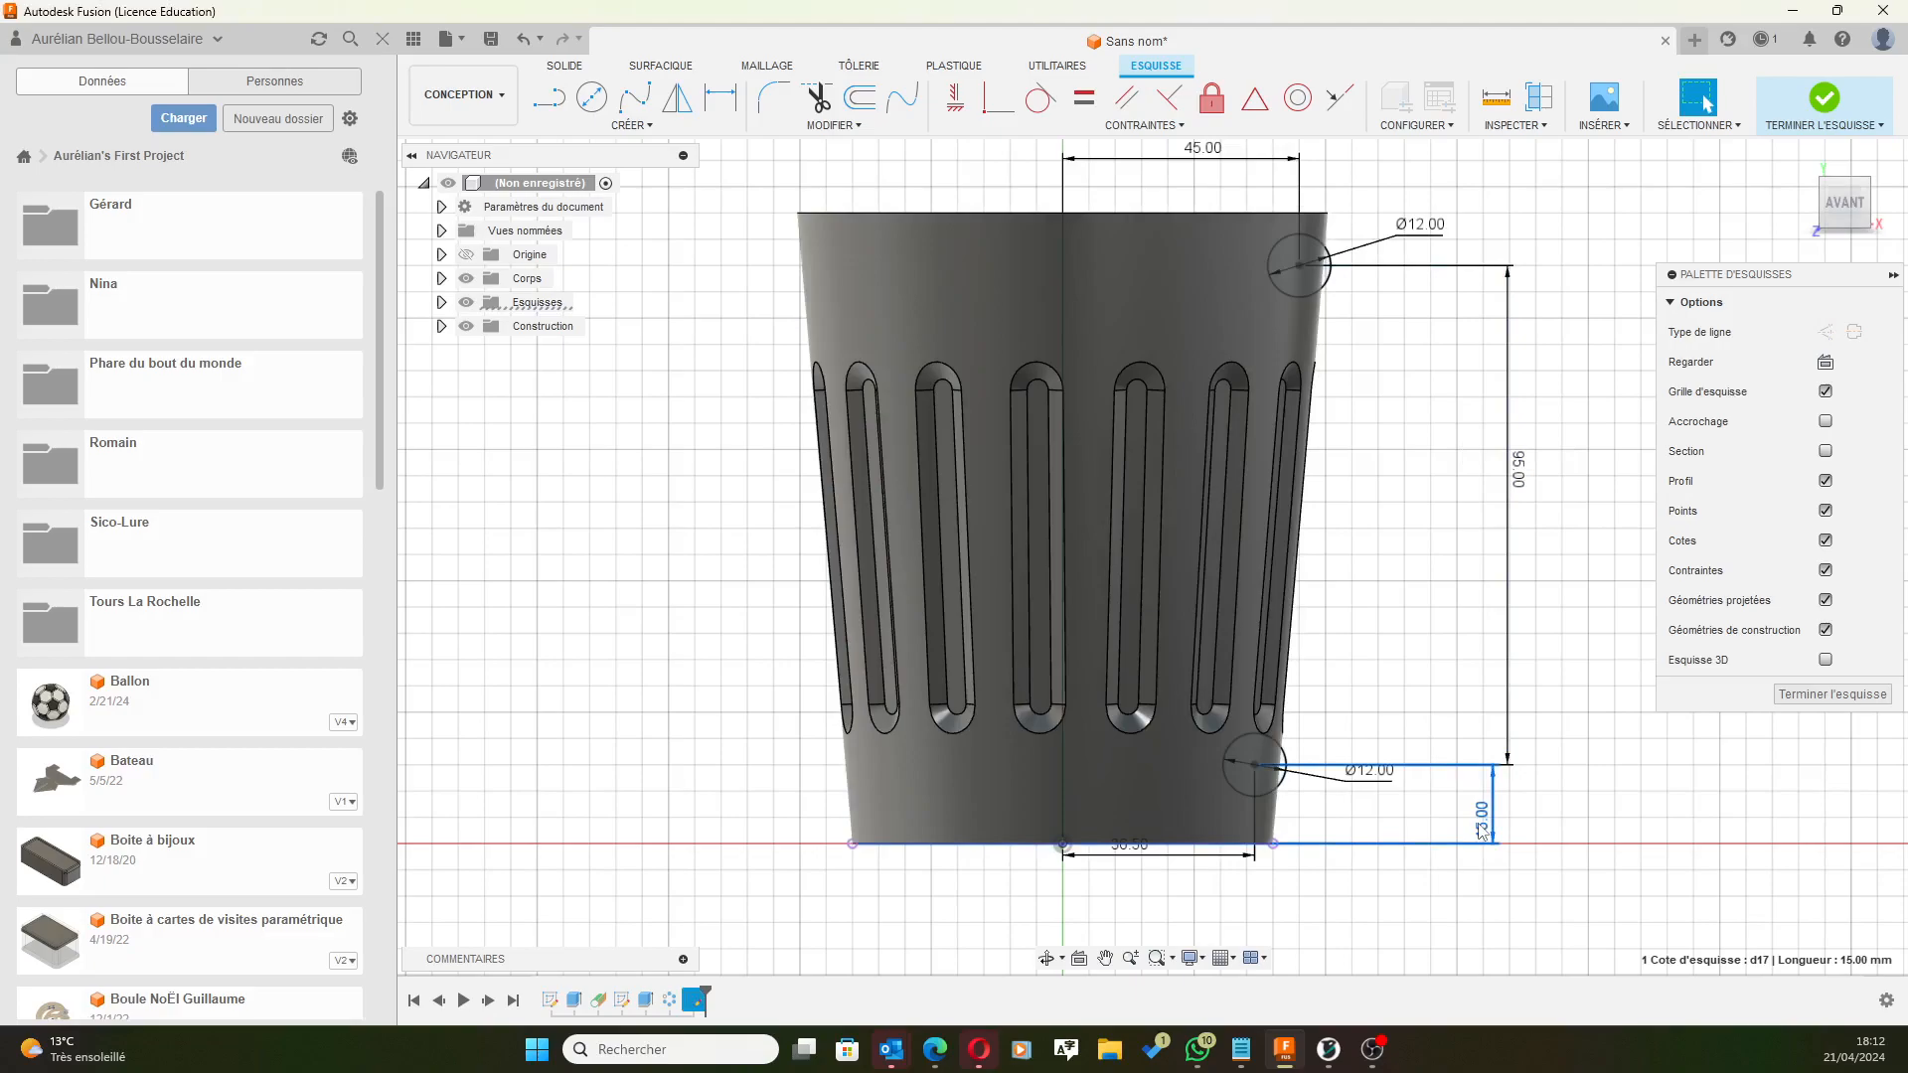
double_click(1481, 829)
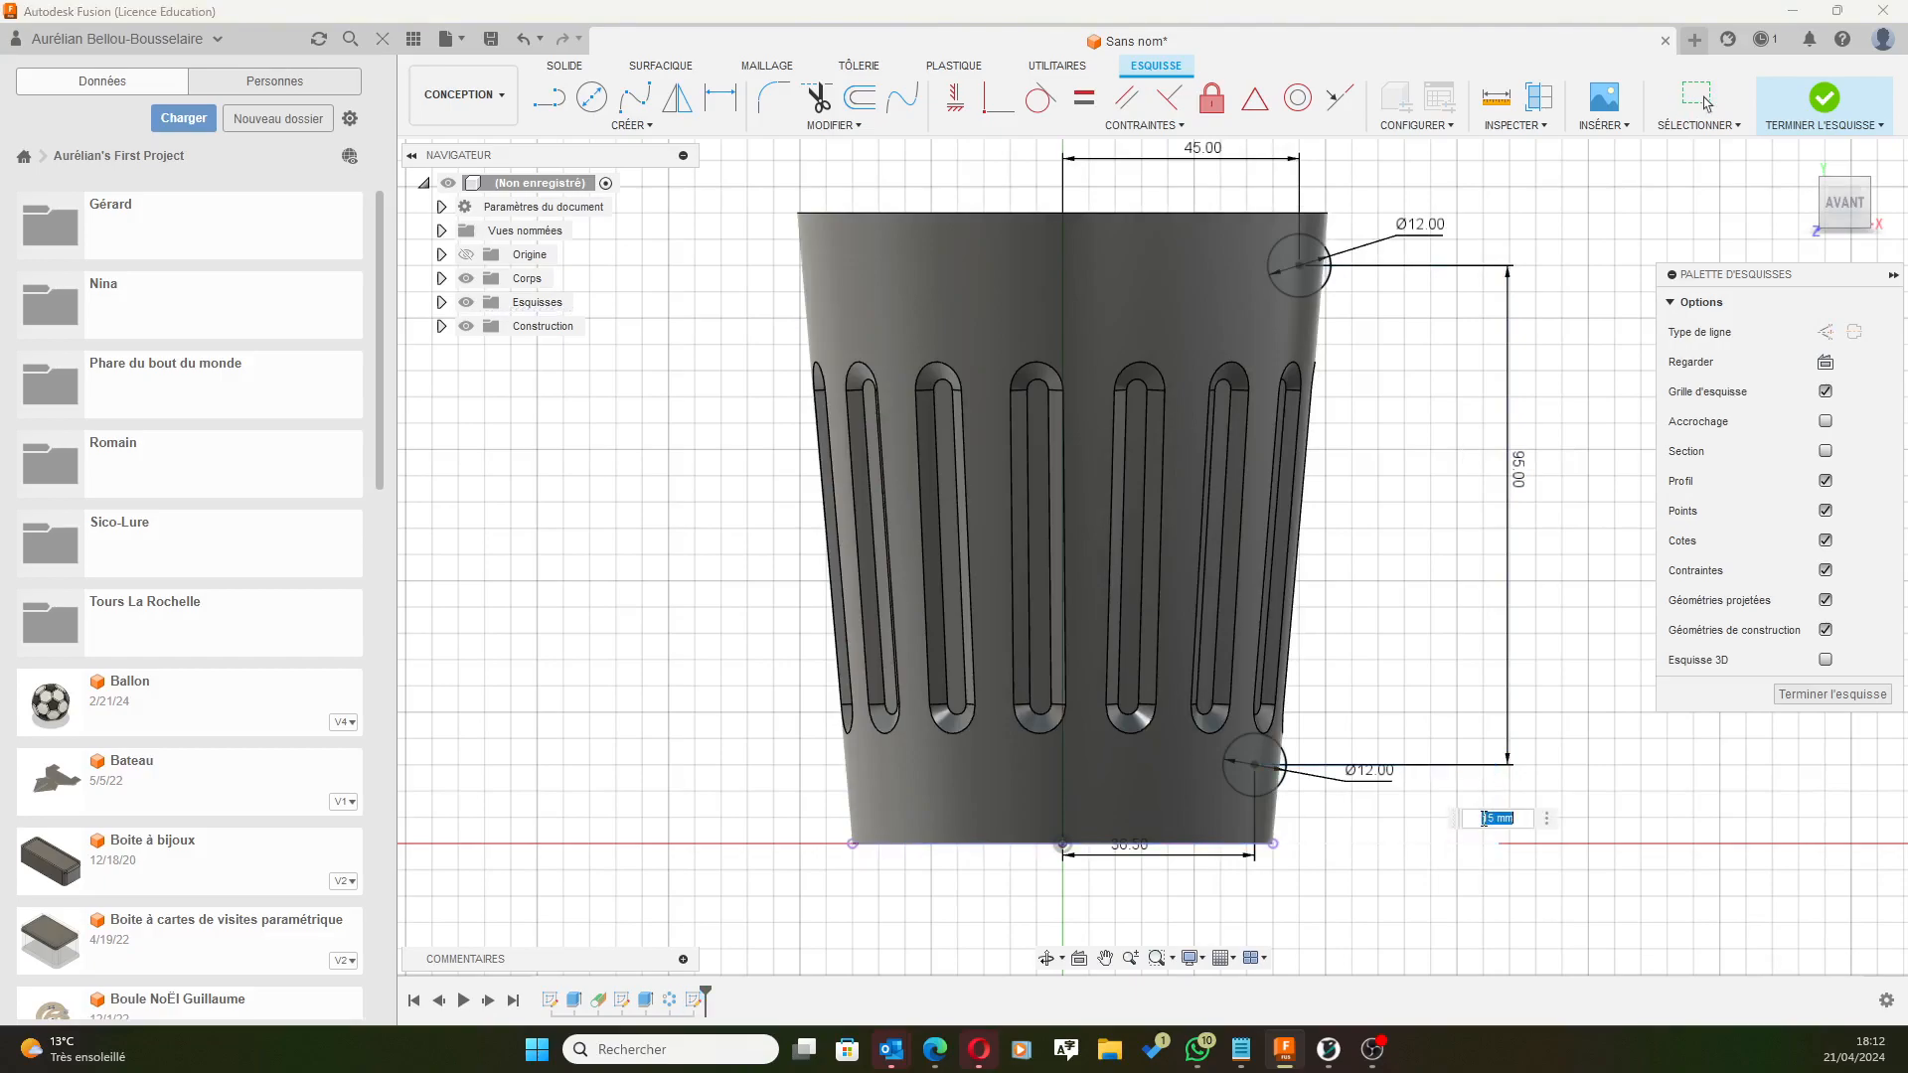
type("12")
key("Return")
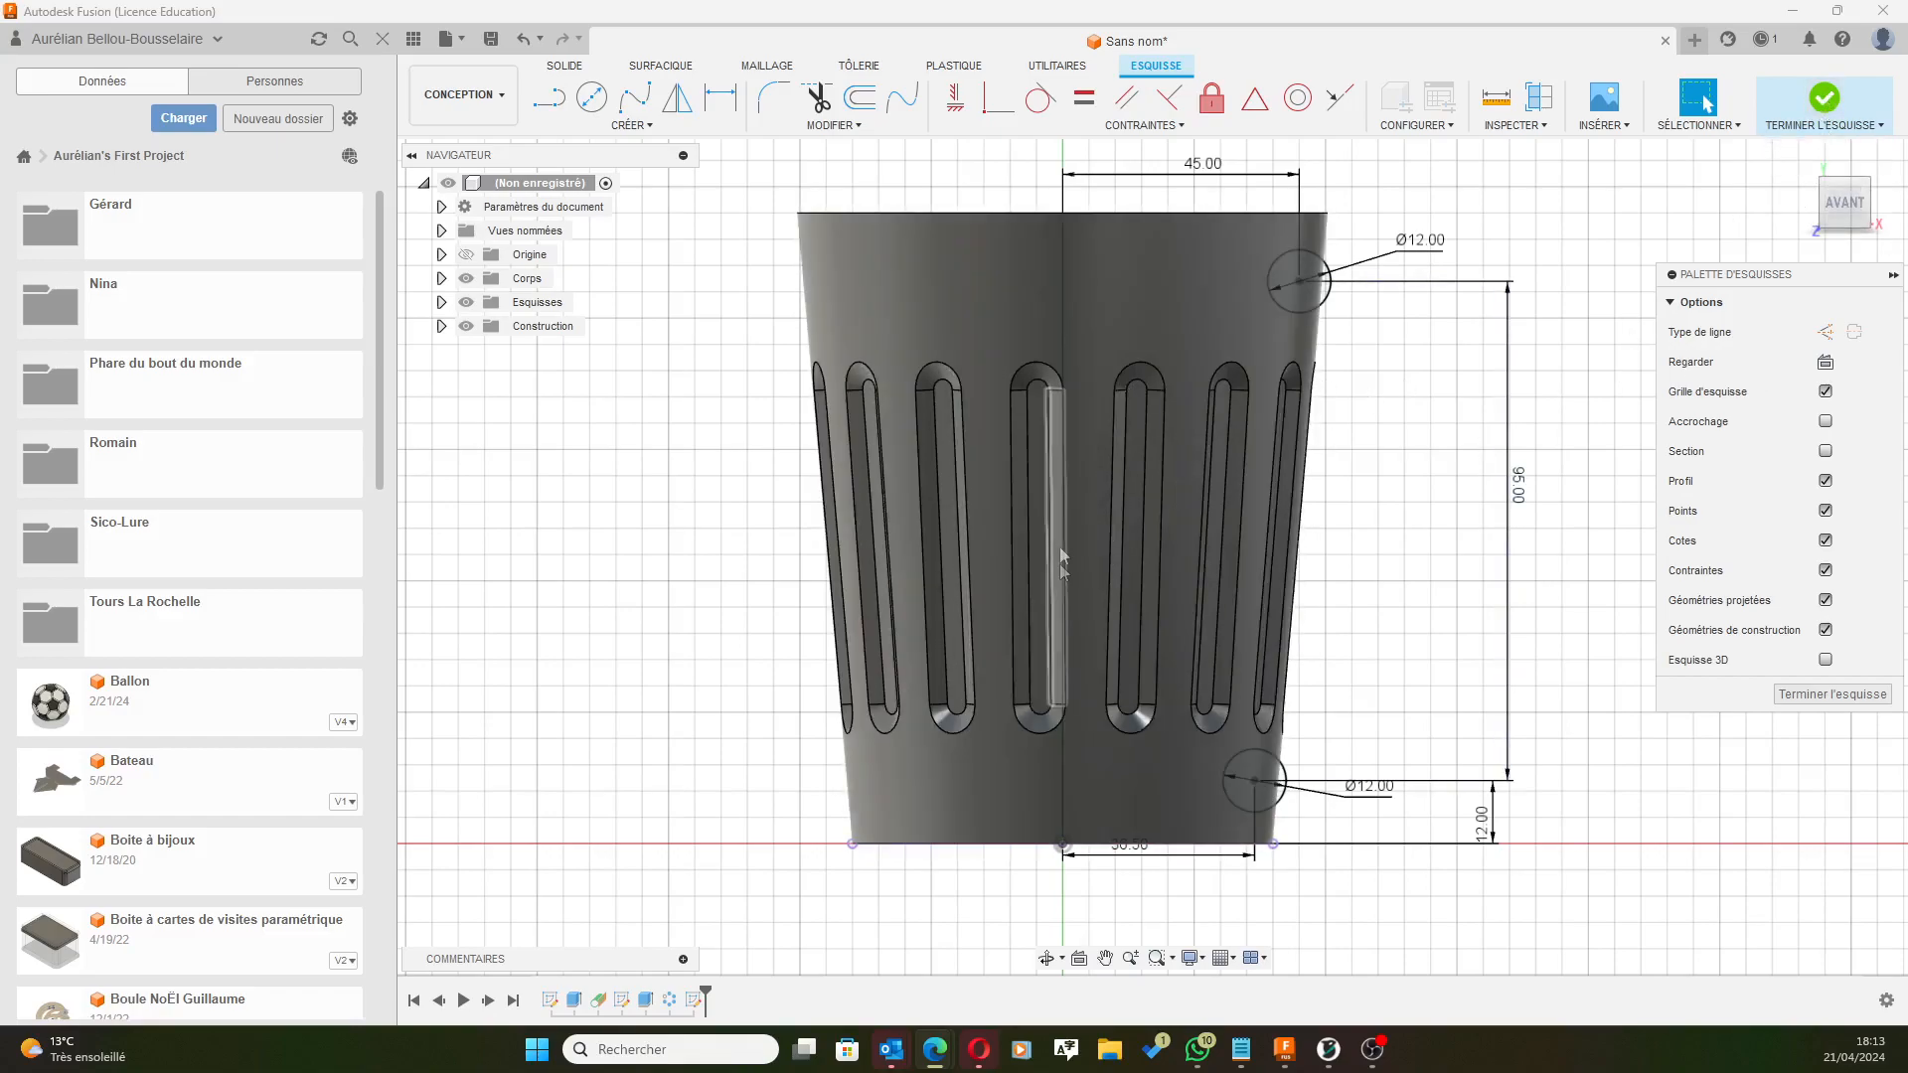
Finish the front sketch holding the two 12 mm circles.
left_click(1836, 103)
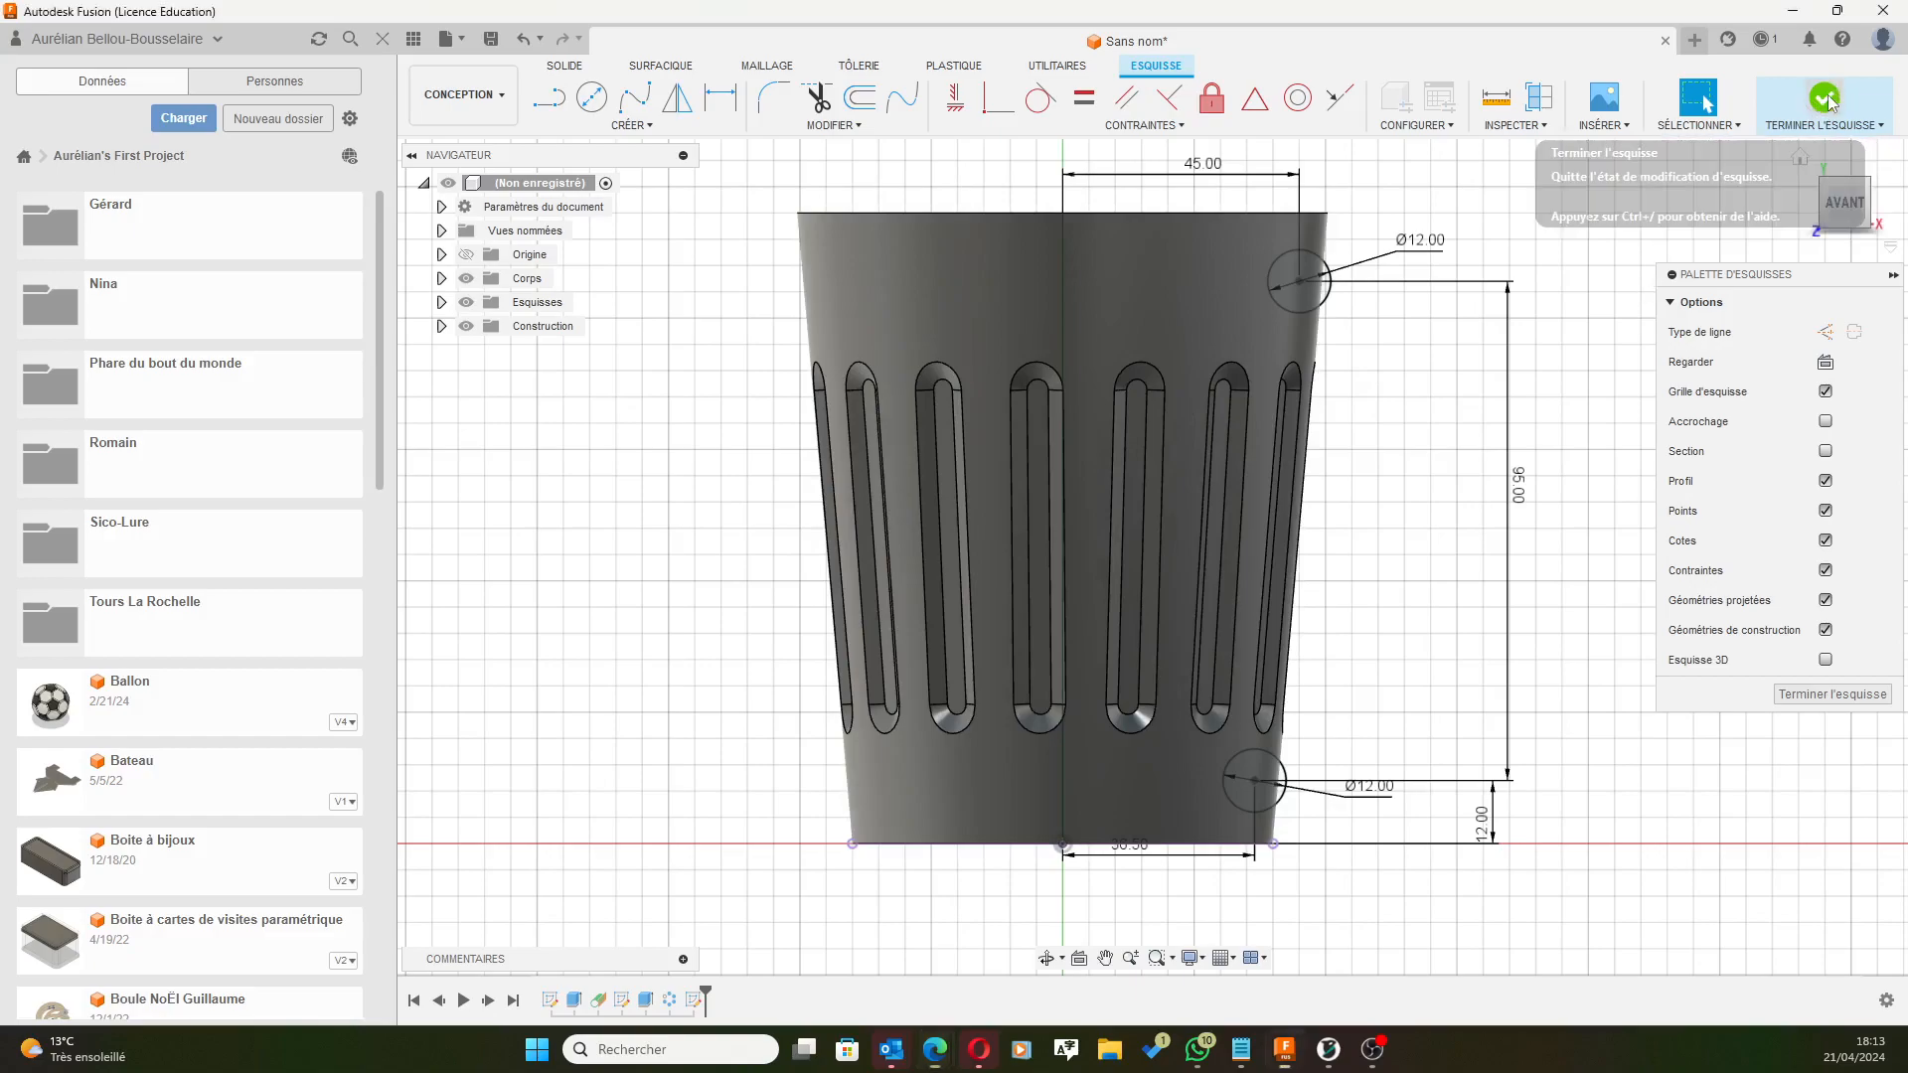
scroll(1520, 417, "down", 1)
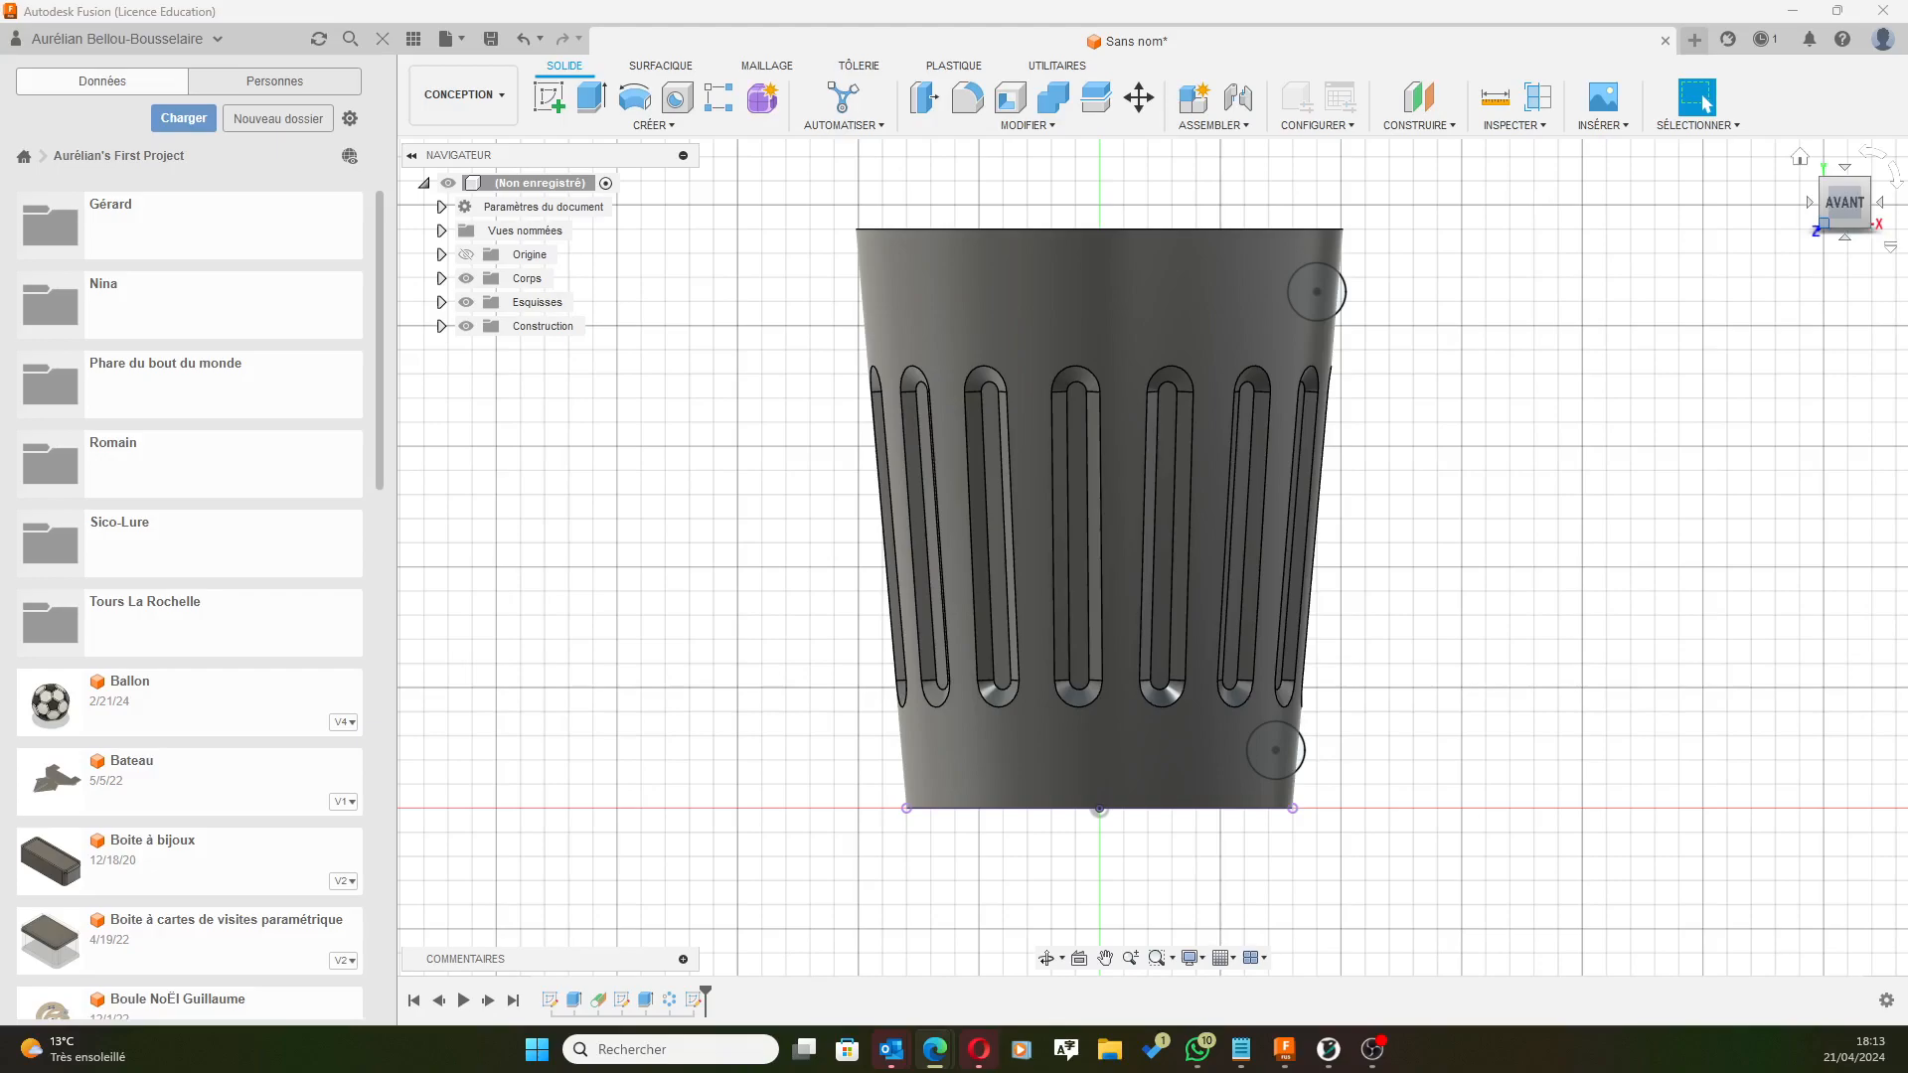
Start a revolve with the upper and lower 12 mm circles as profiles.
left_click(628, 99)
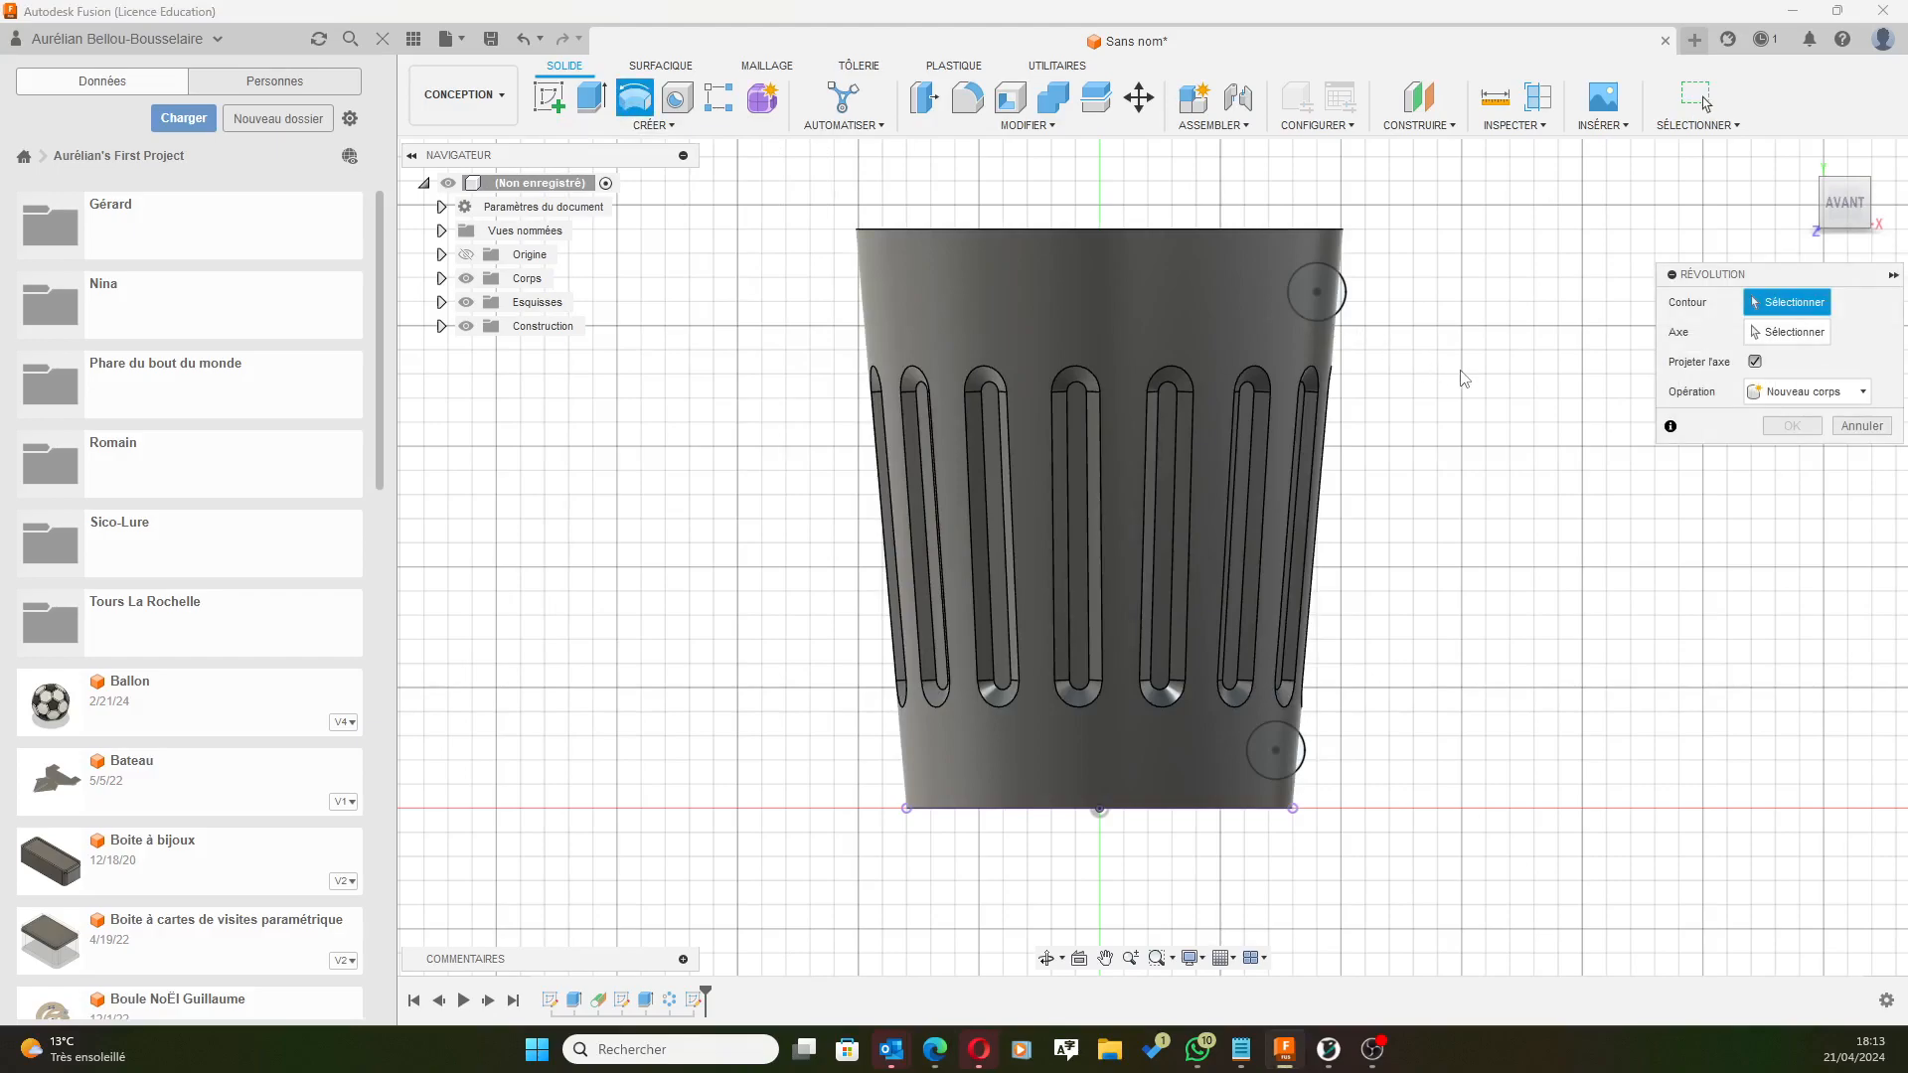
middle_click_drag(1503, 380, 1438, 416, "shift")
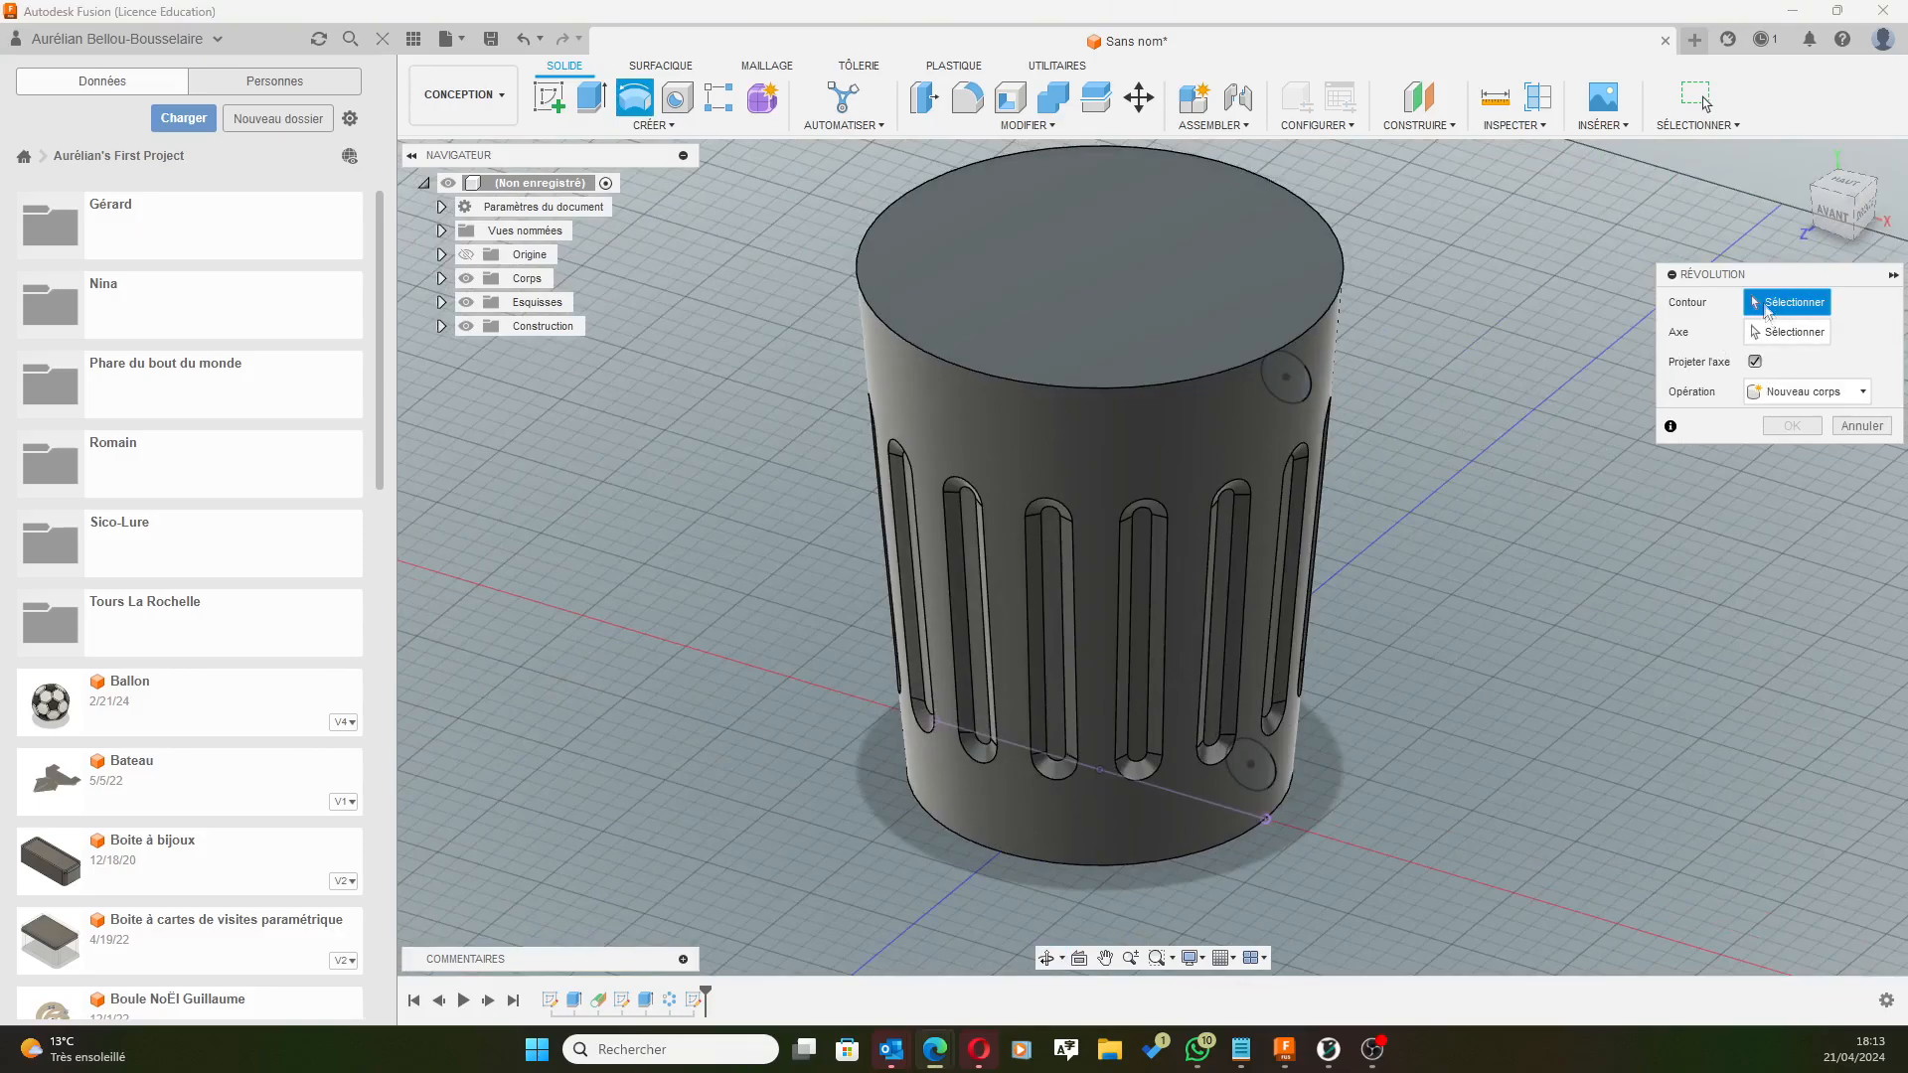
left_click(1286, 404)
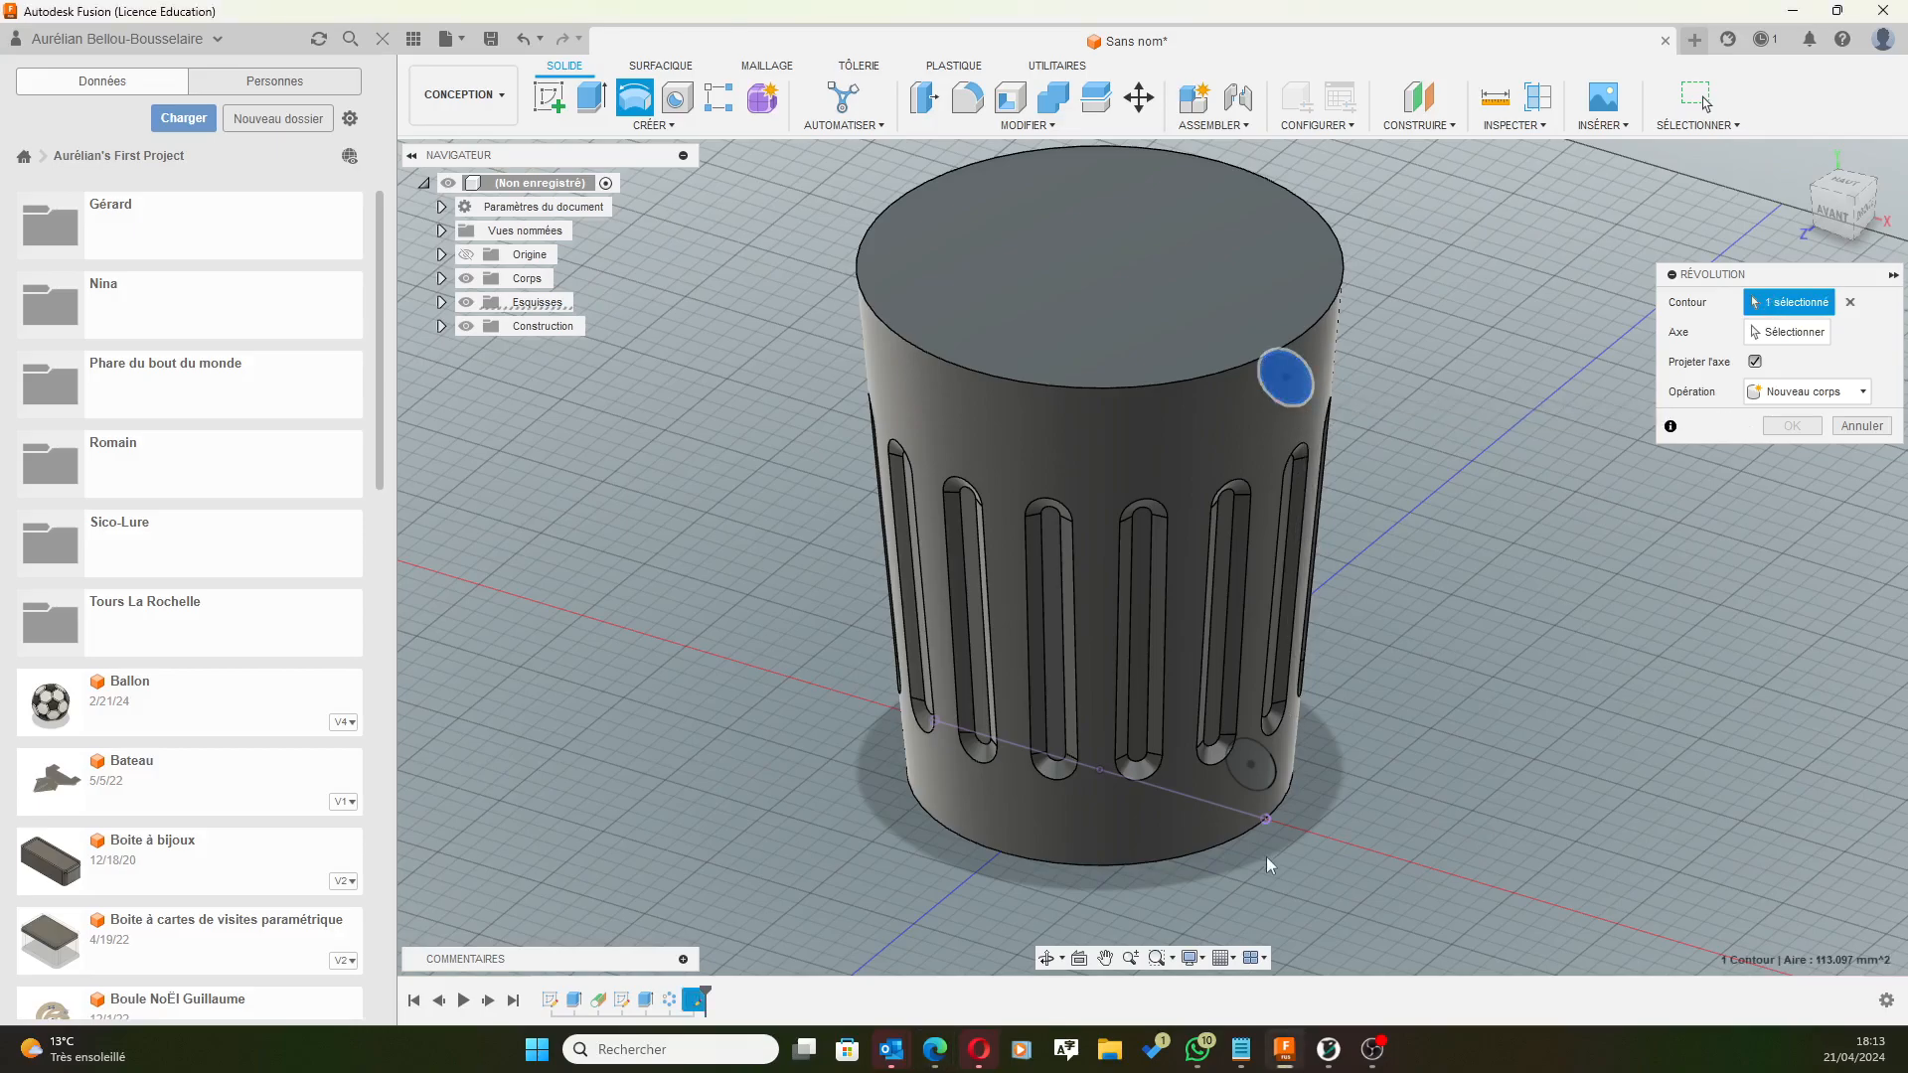
left_click(1263, 786)
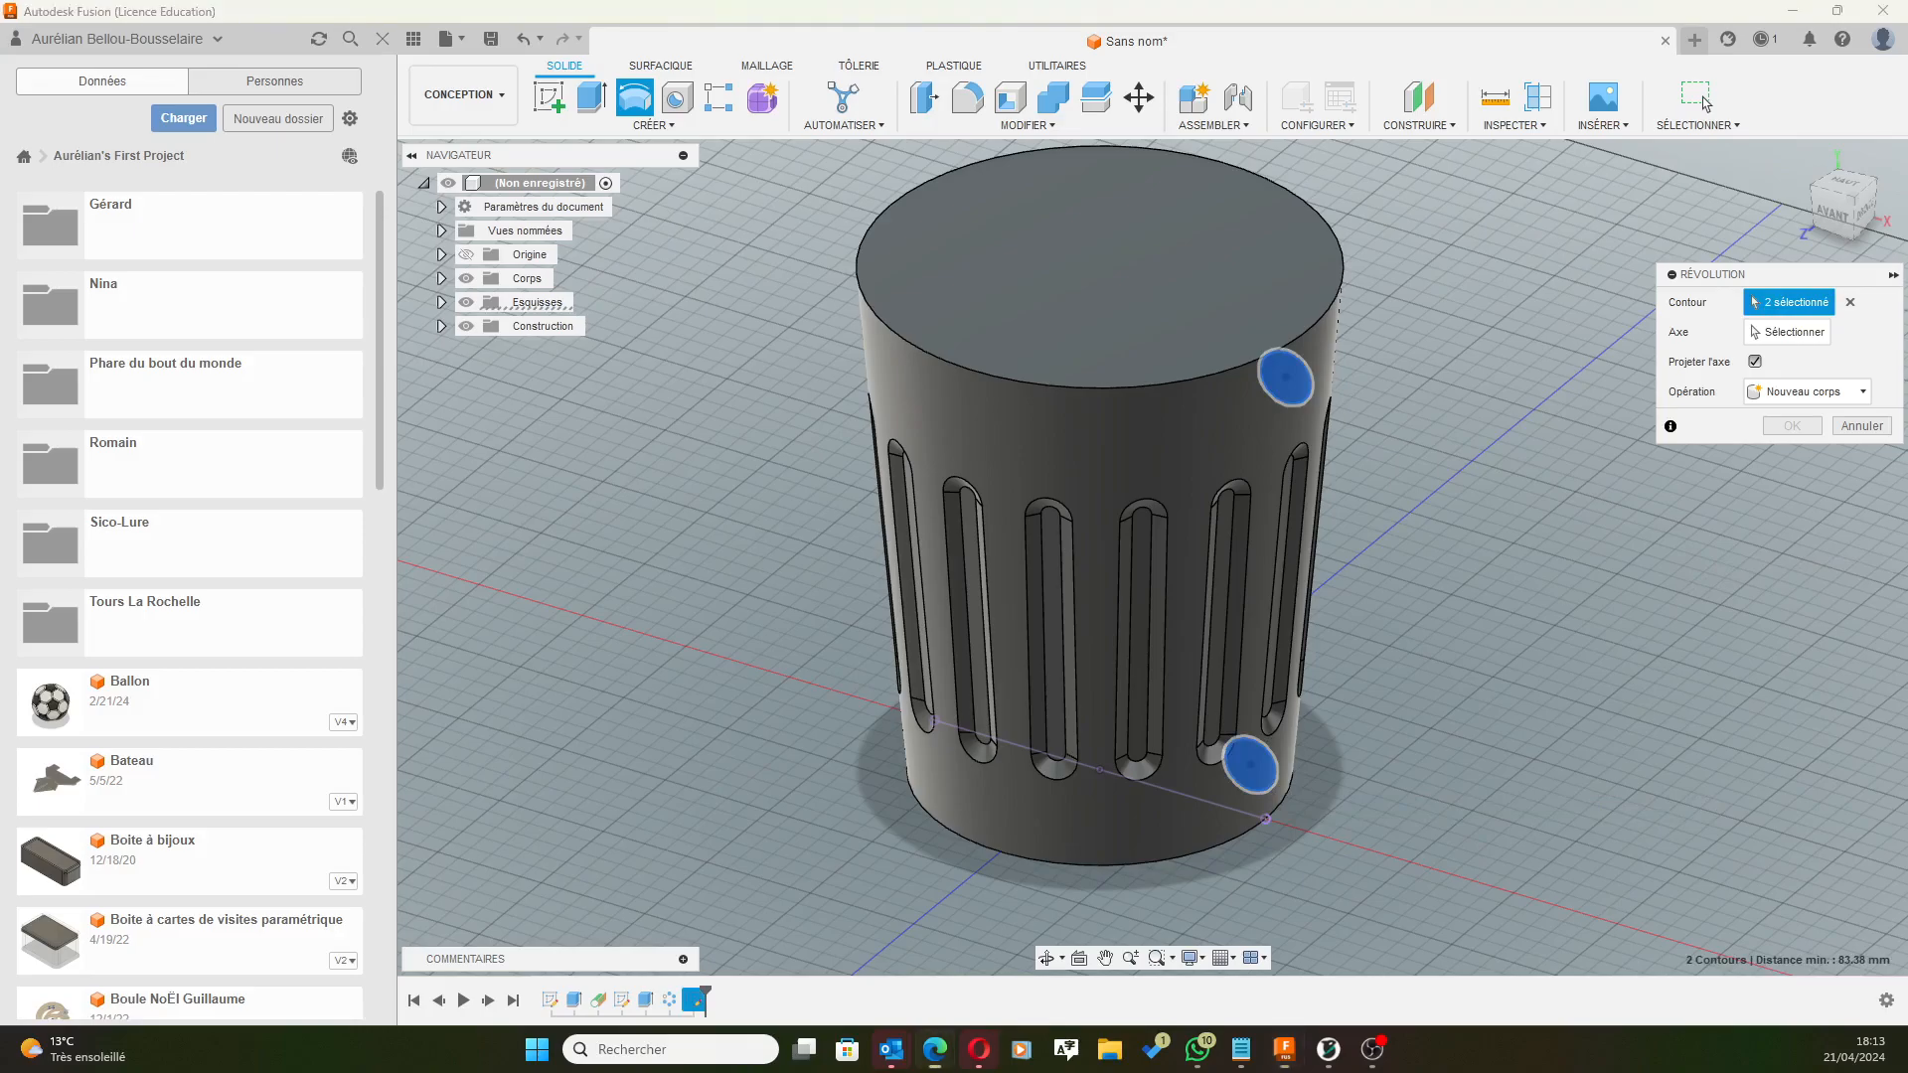
middle_click_drag(1497, 599, 1491, 488, "shift")
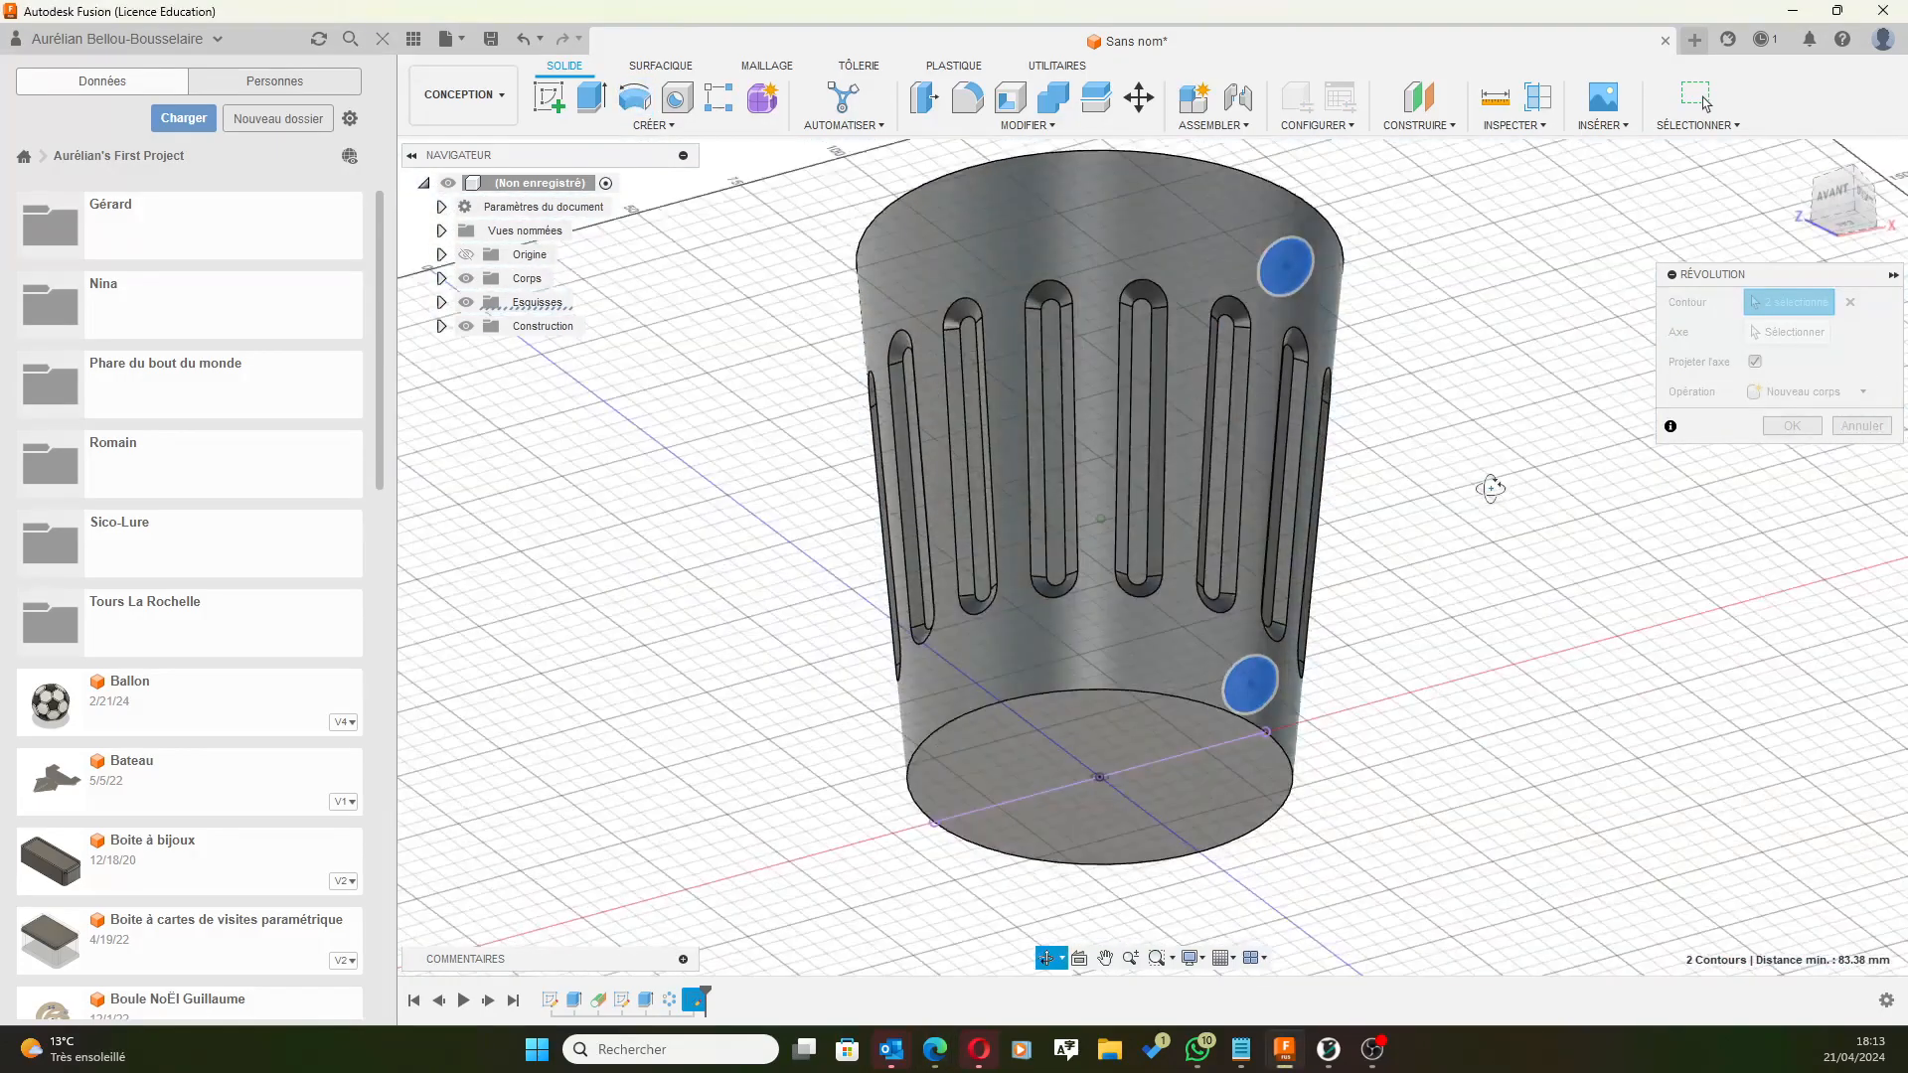
left_click(1755, 336)
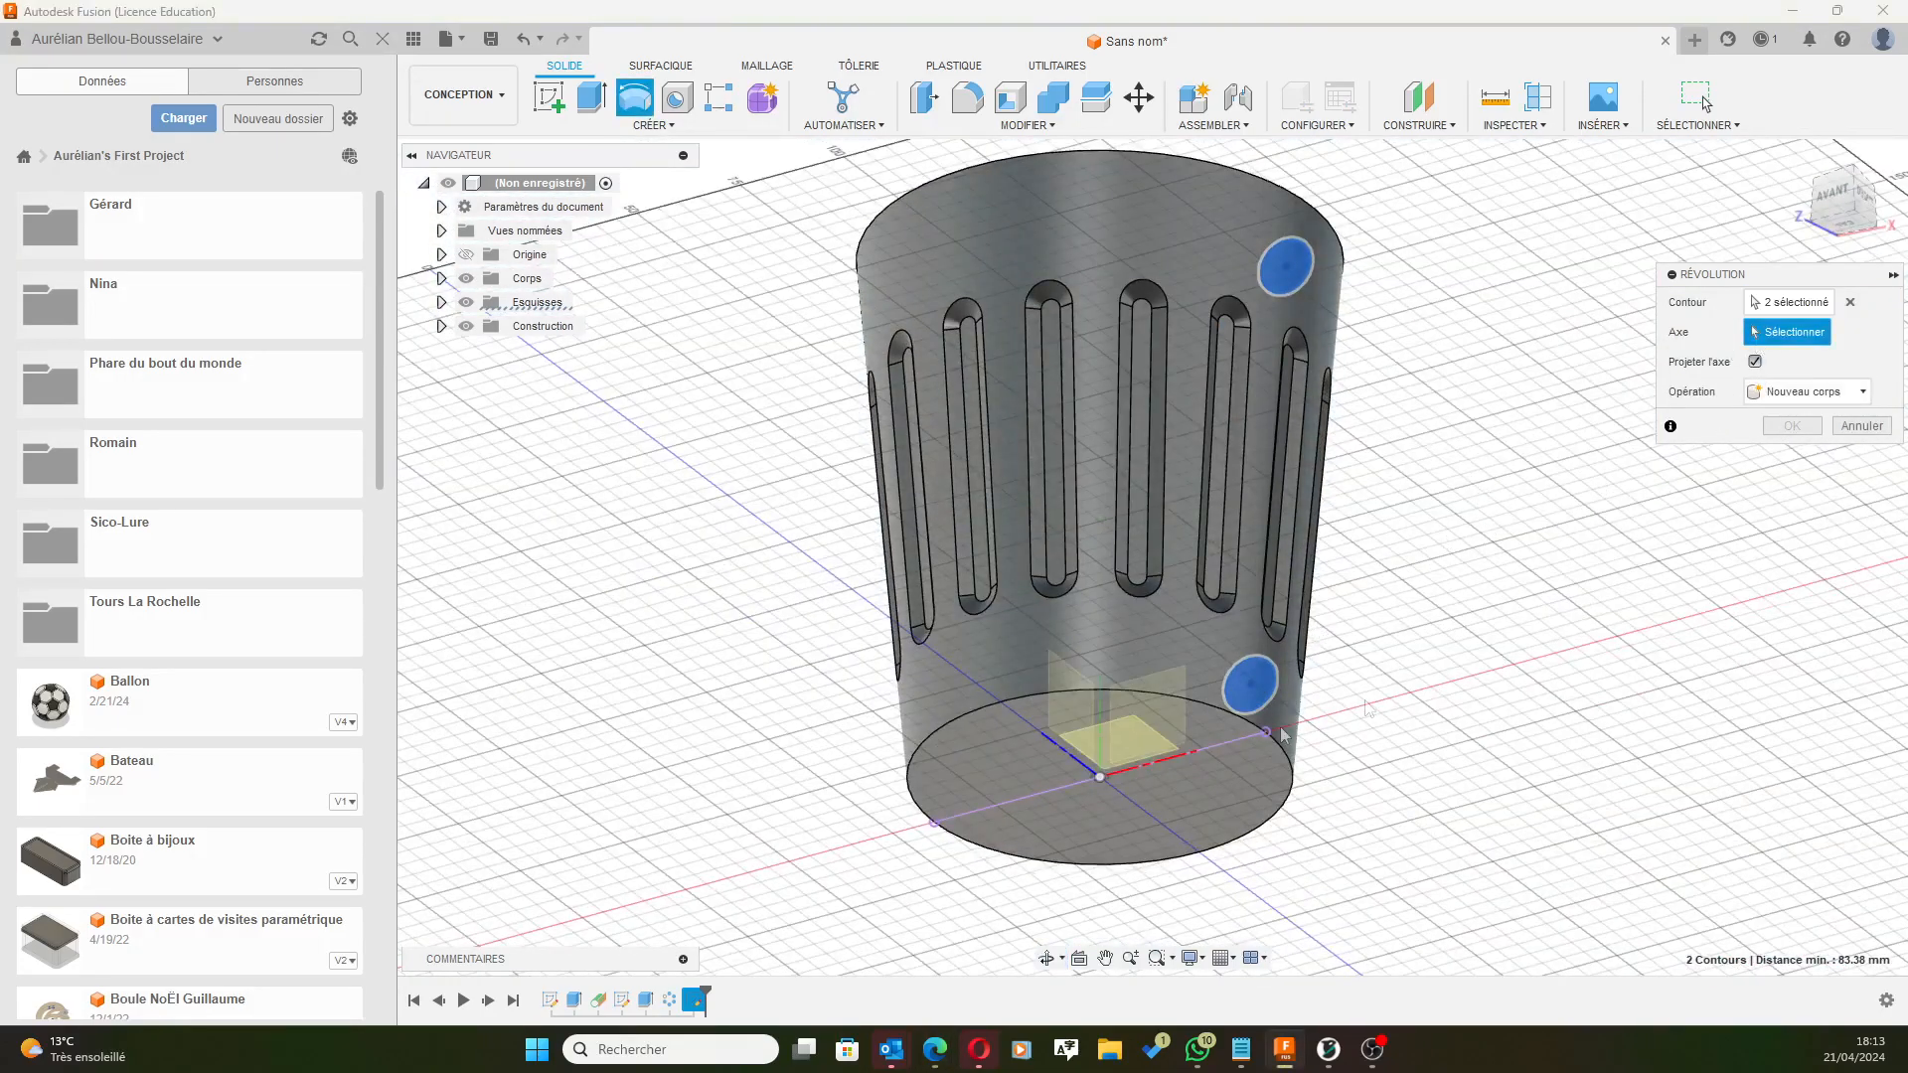
Revolve both circles 360° about the Z axis, joining them to the bin as rings.
left_click(1103, 720)
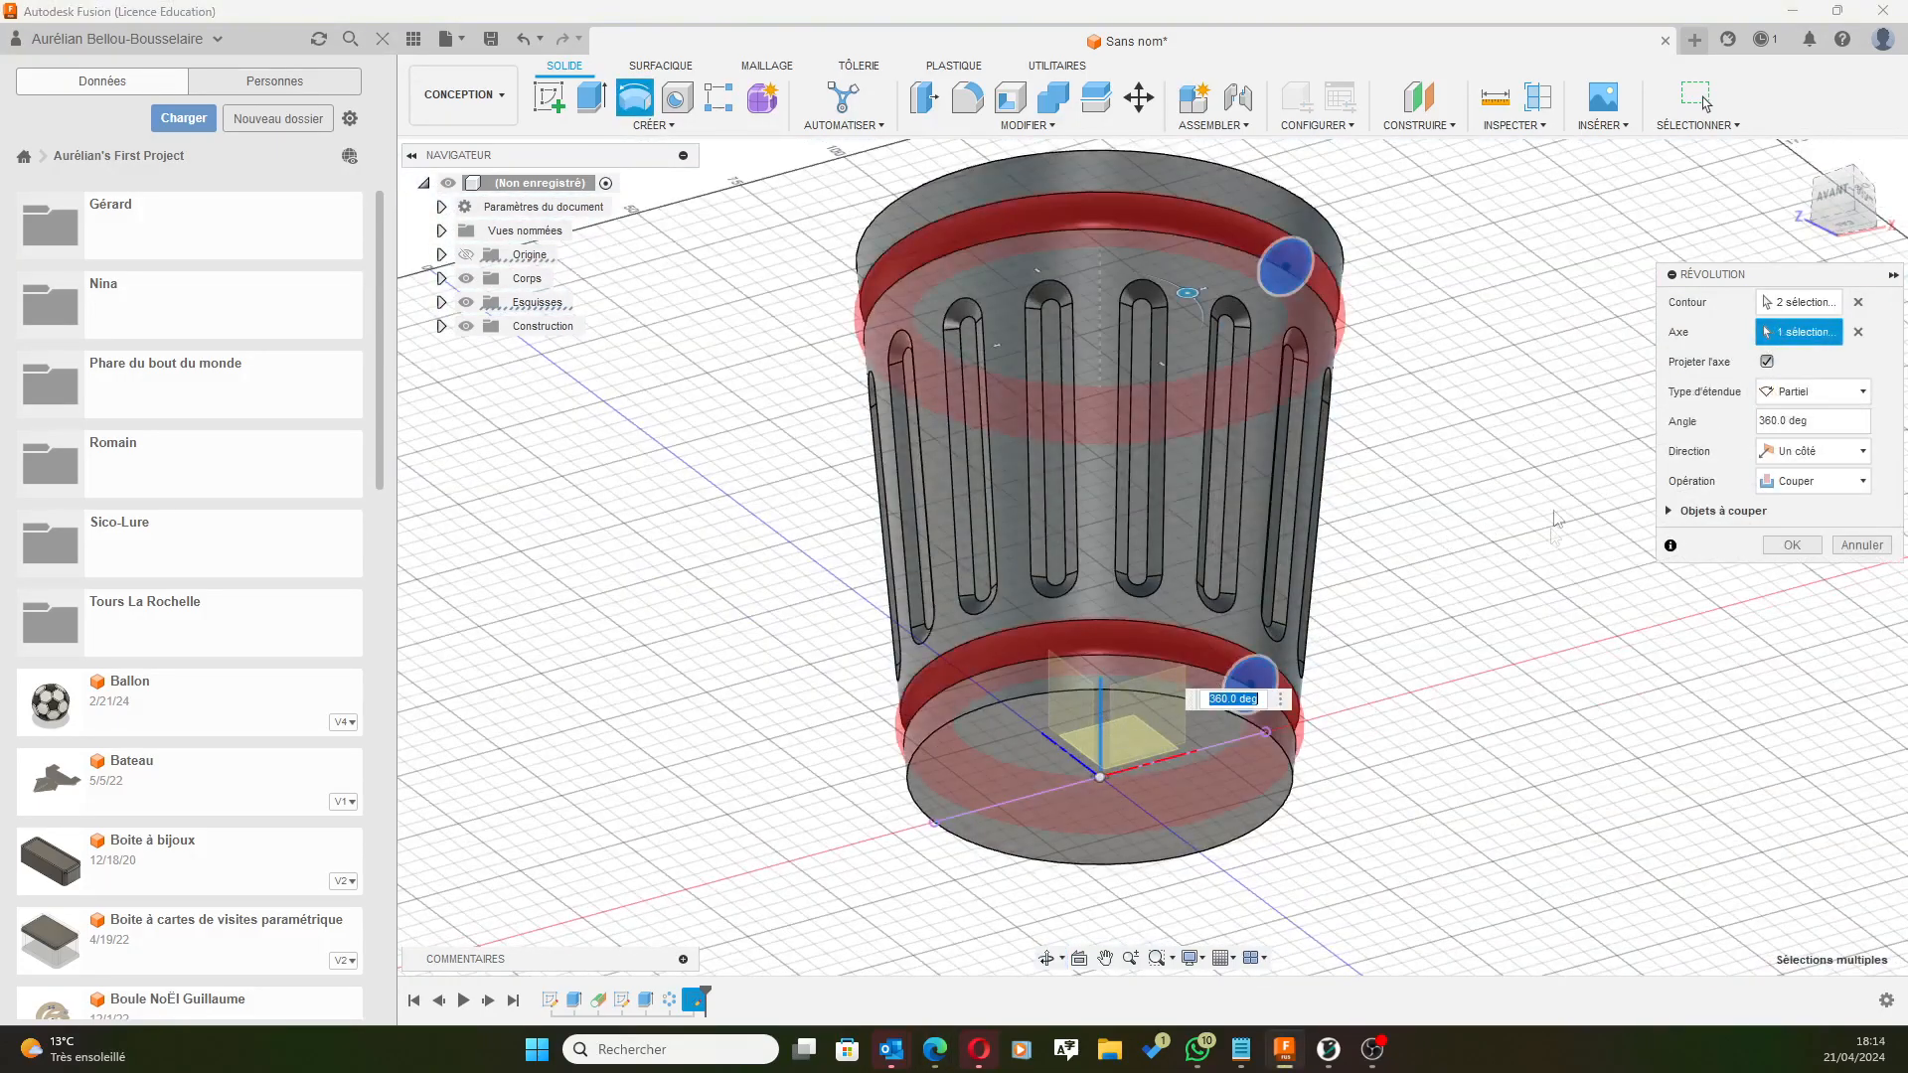
middle_click_drag(1557, 527, 1419, 509, "shift")
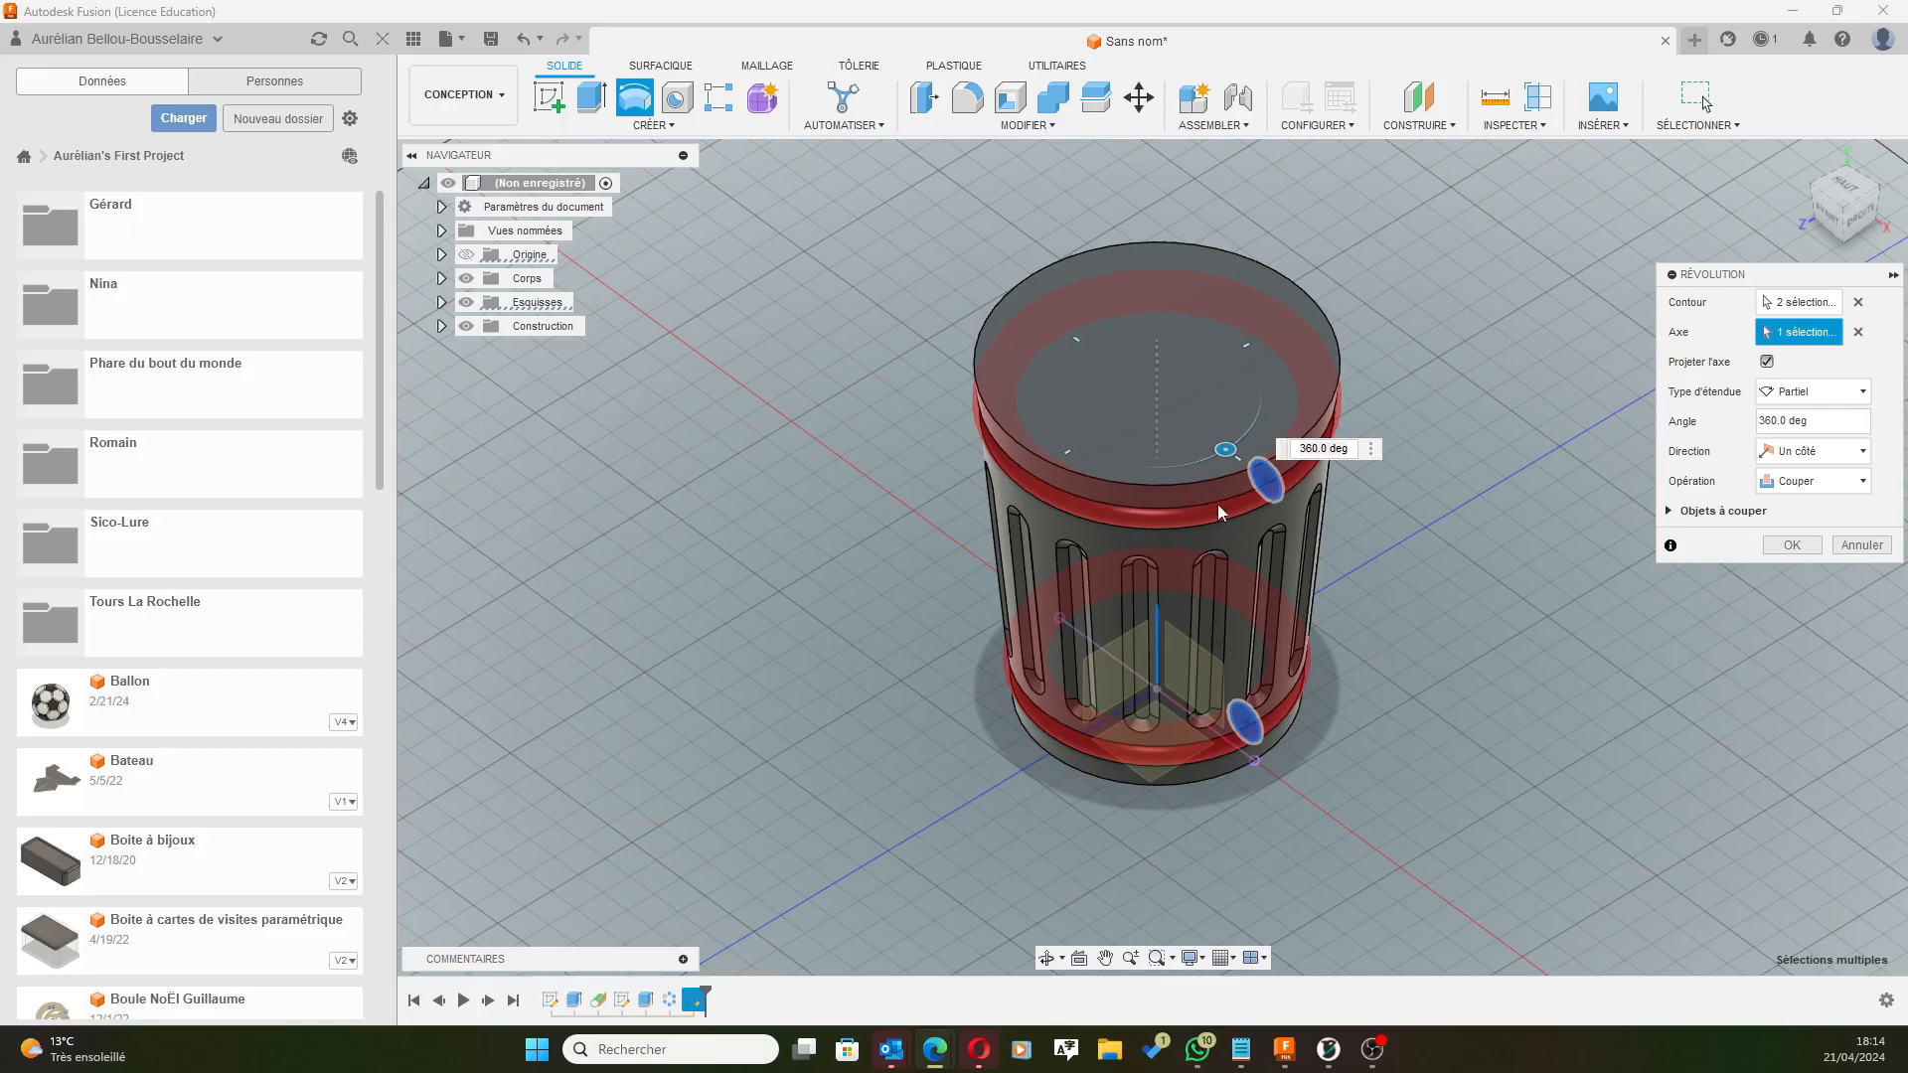
left_click(1803, 487)
left_click(1799, 504)
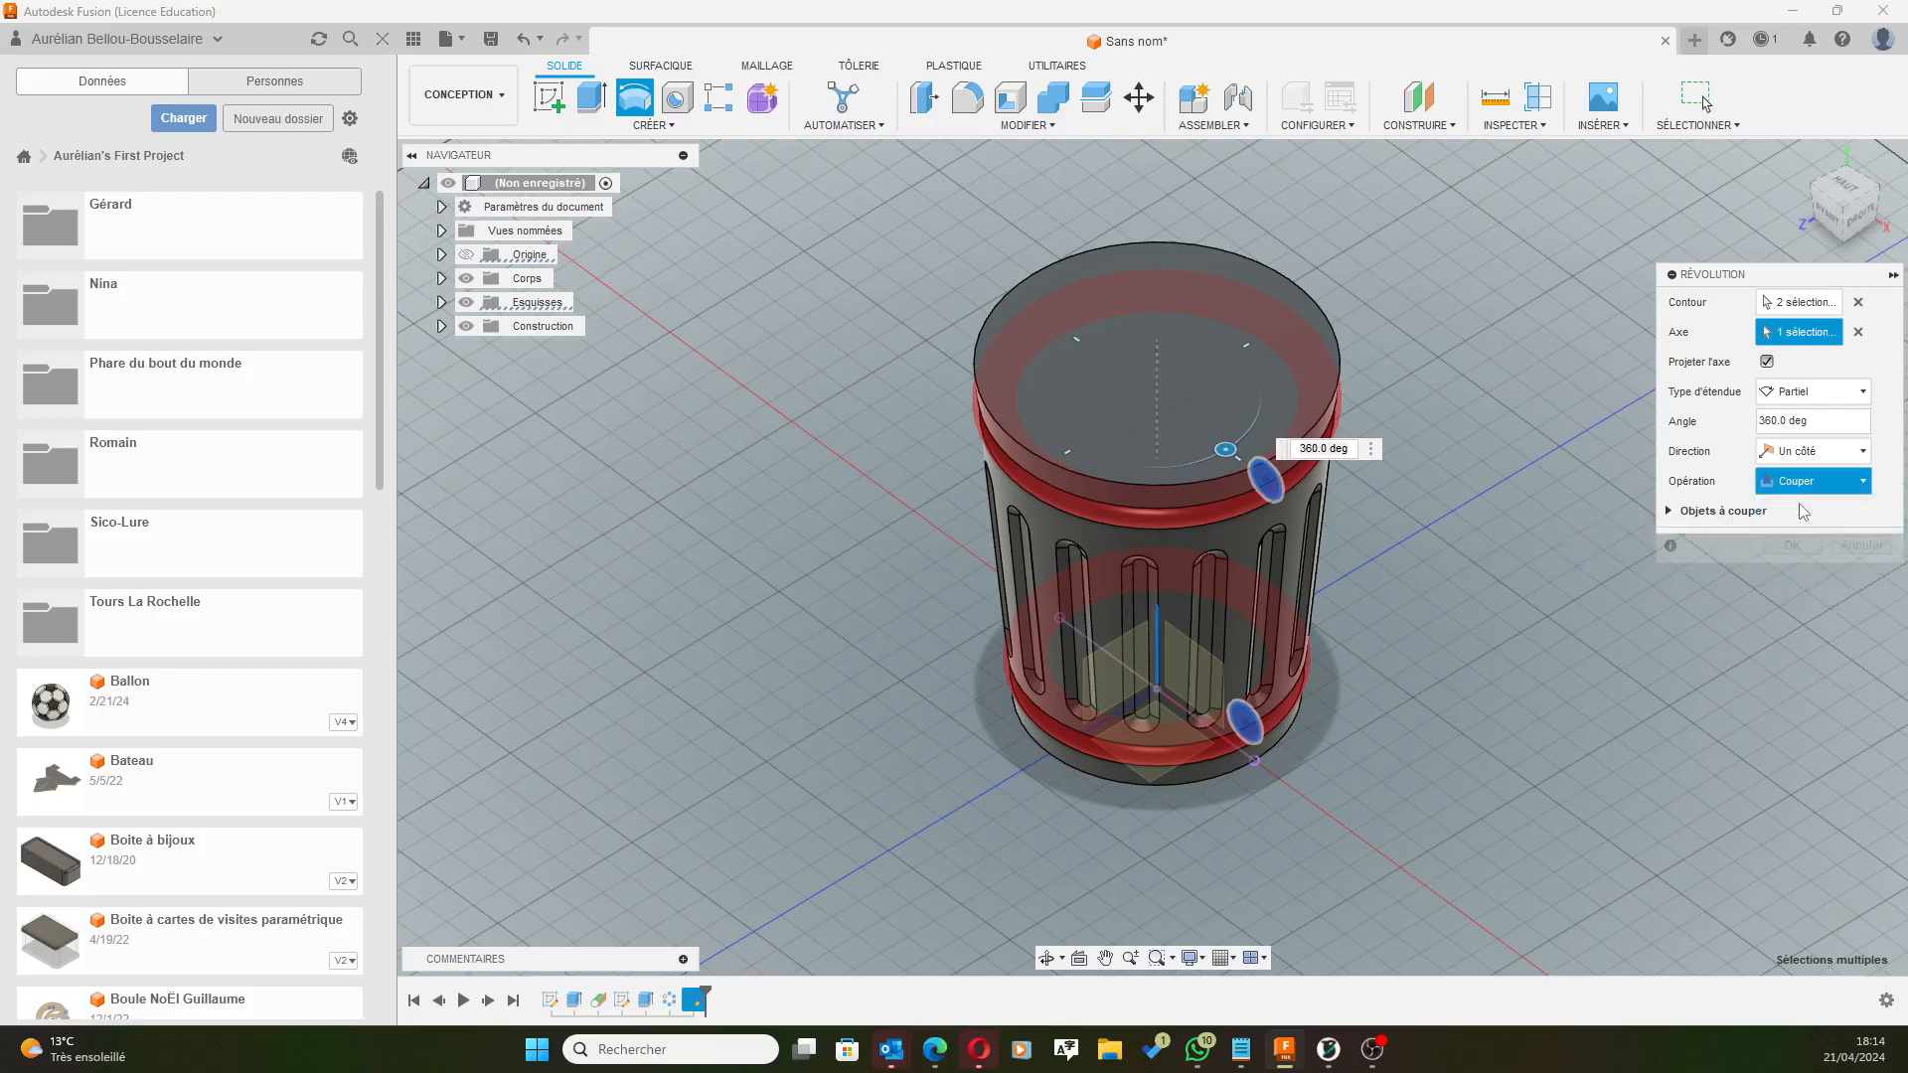
middle_click_drag(1526, 724, 1558, 616)
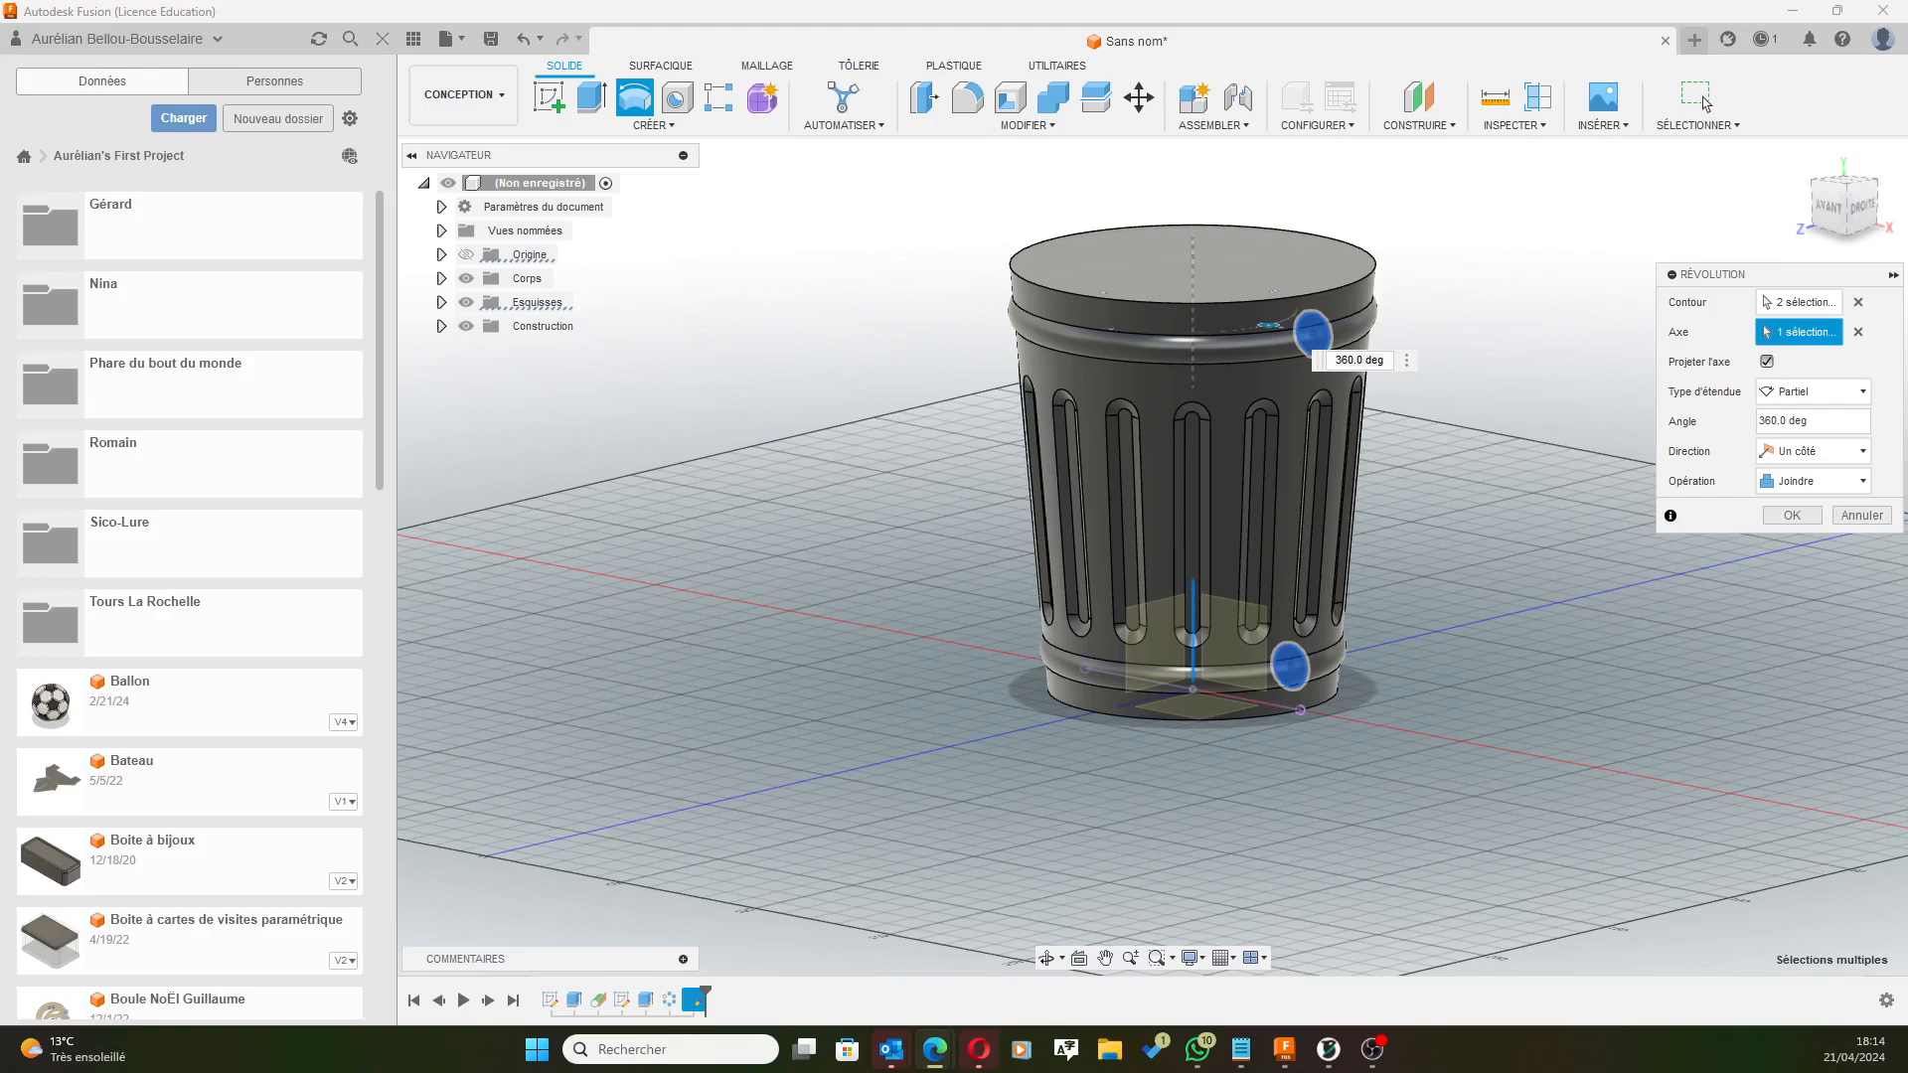
left_click(1784, 515)
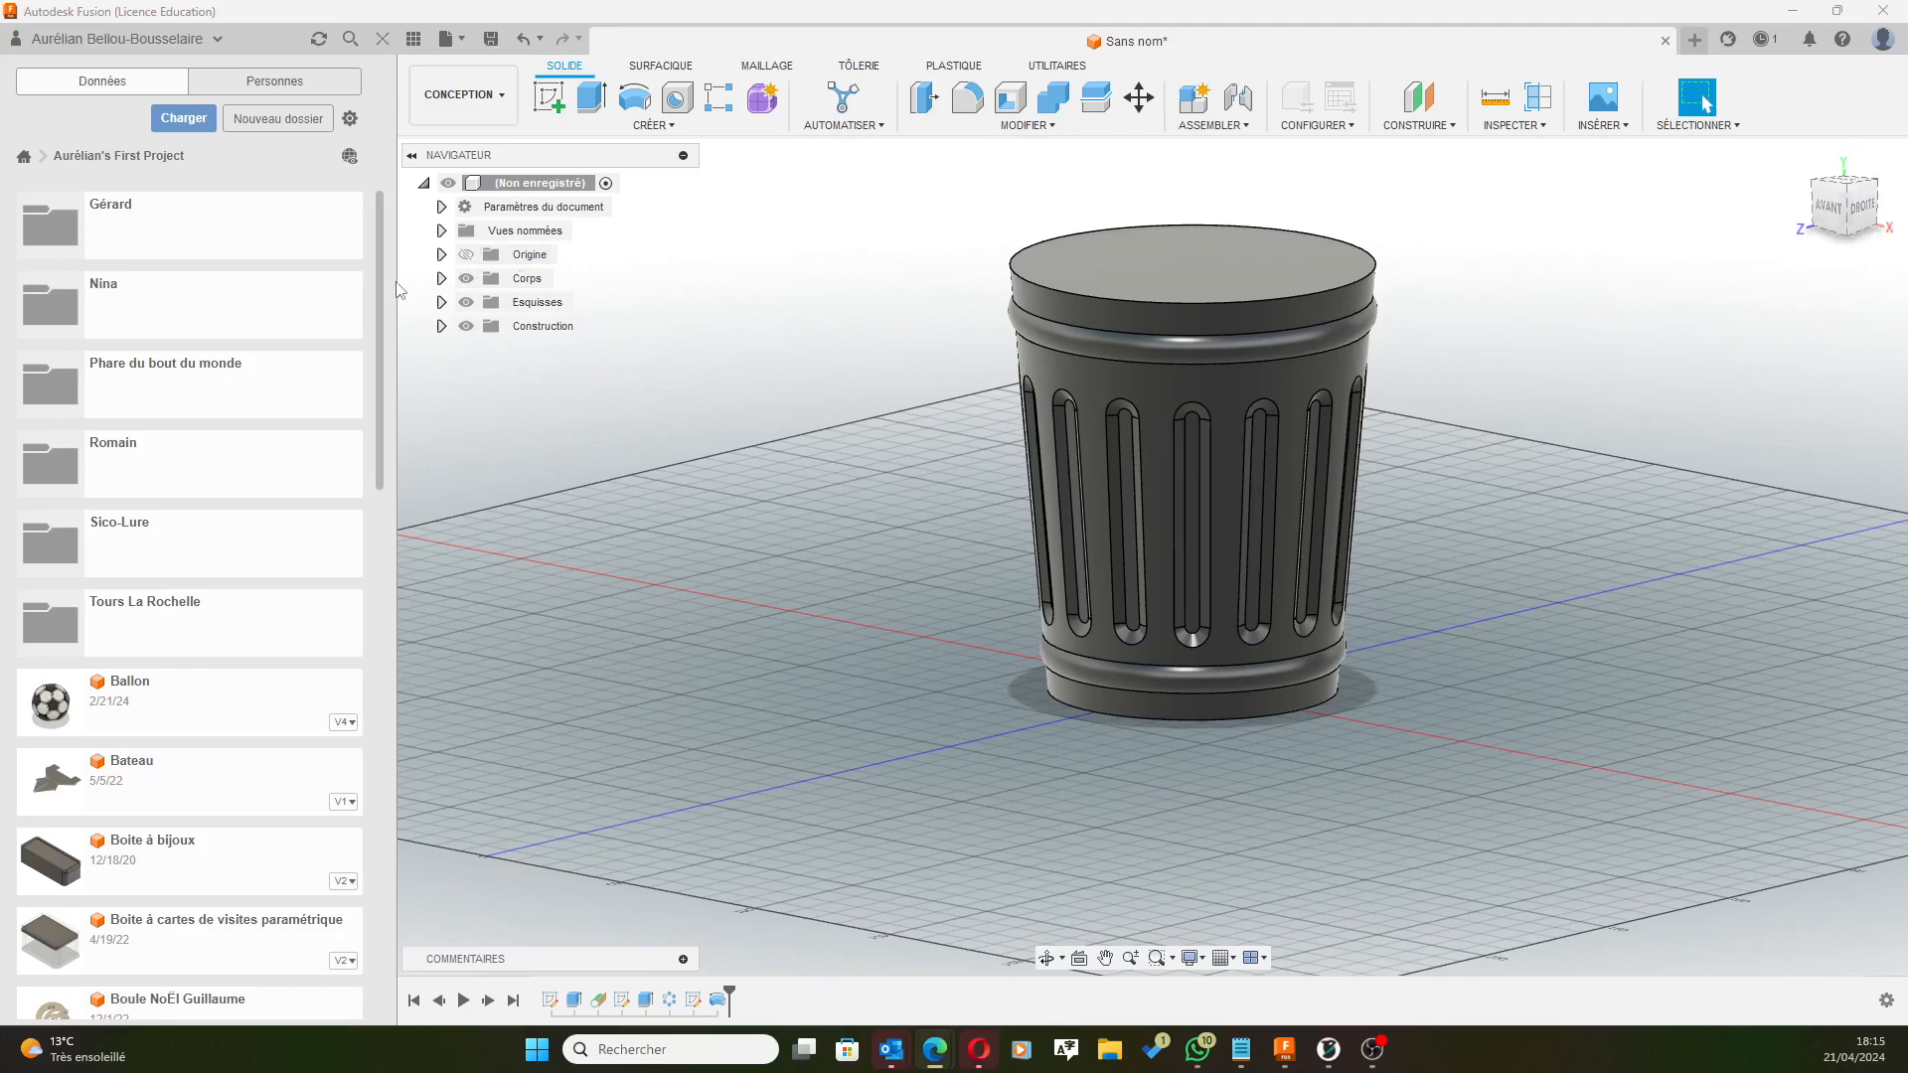
Expand the Corps folder and select Corps1, opening then dismissing its context menu.
left_click(442, 279)
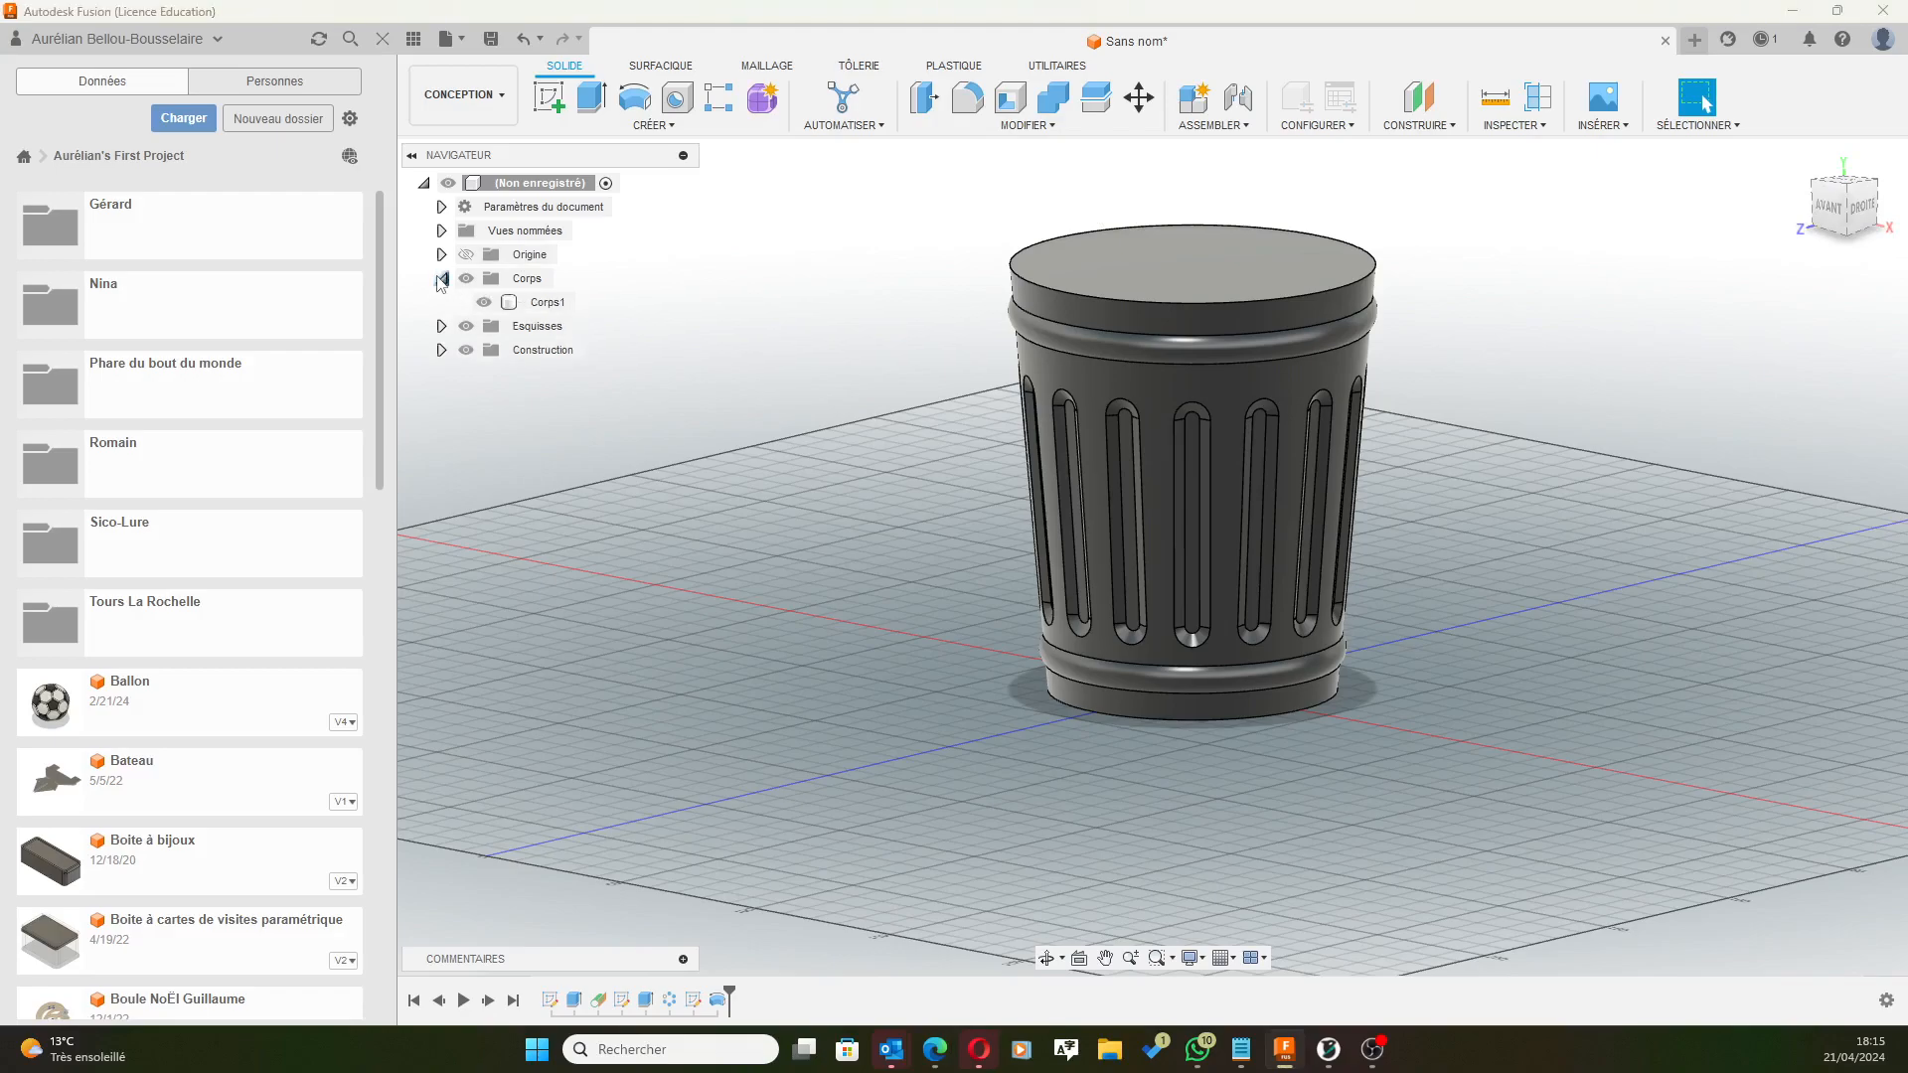
left_click(520, 302)
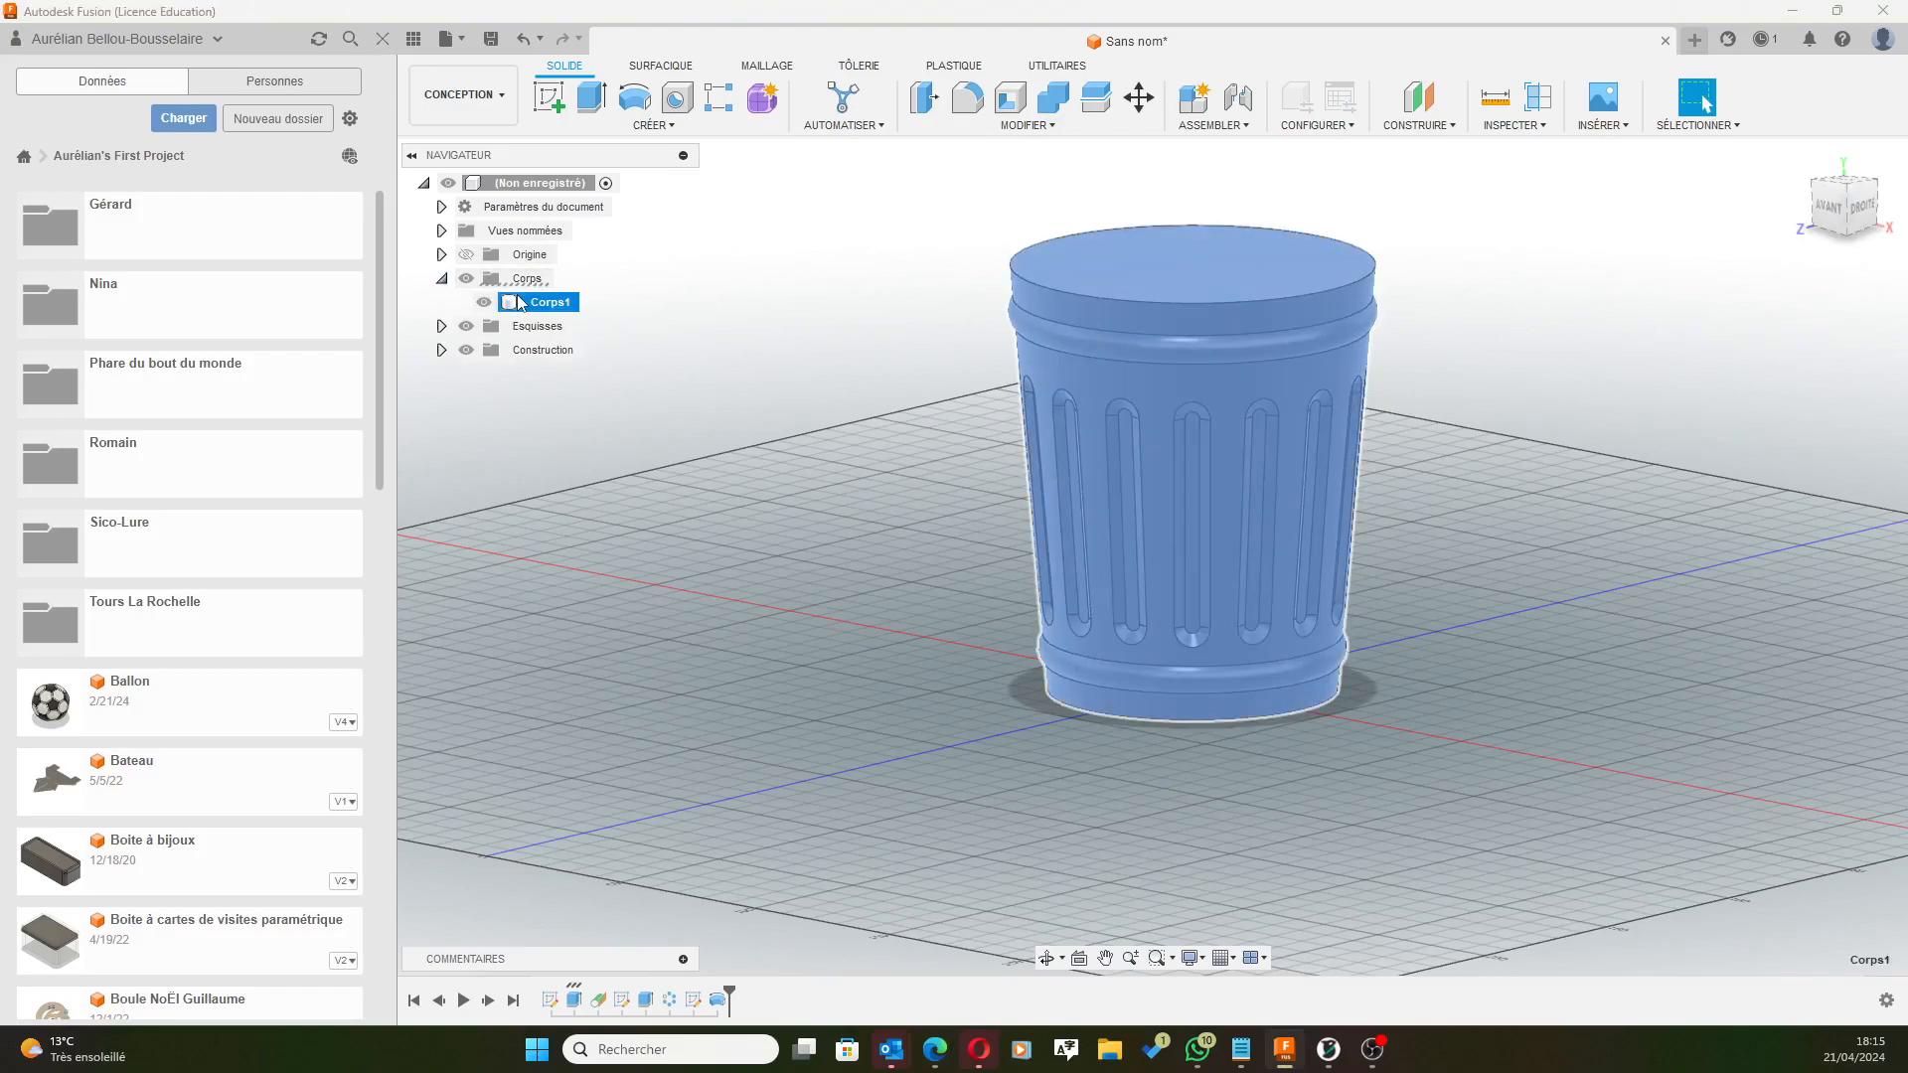
right_click(521, 305)
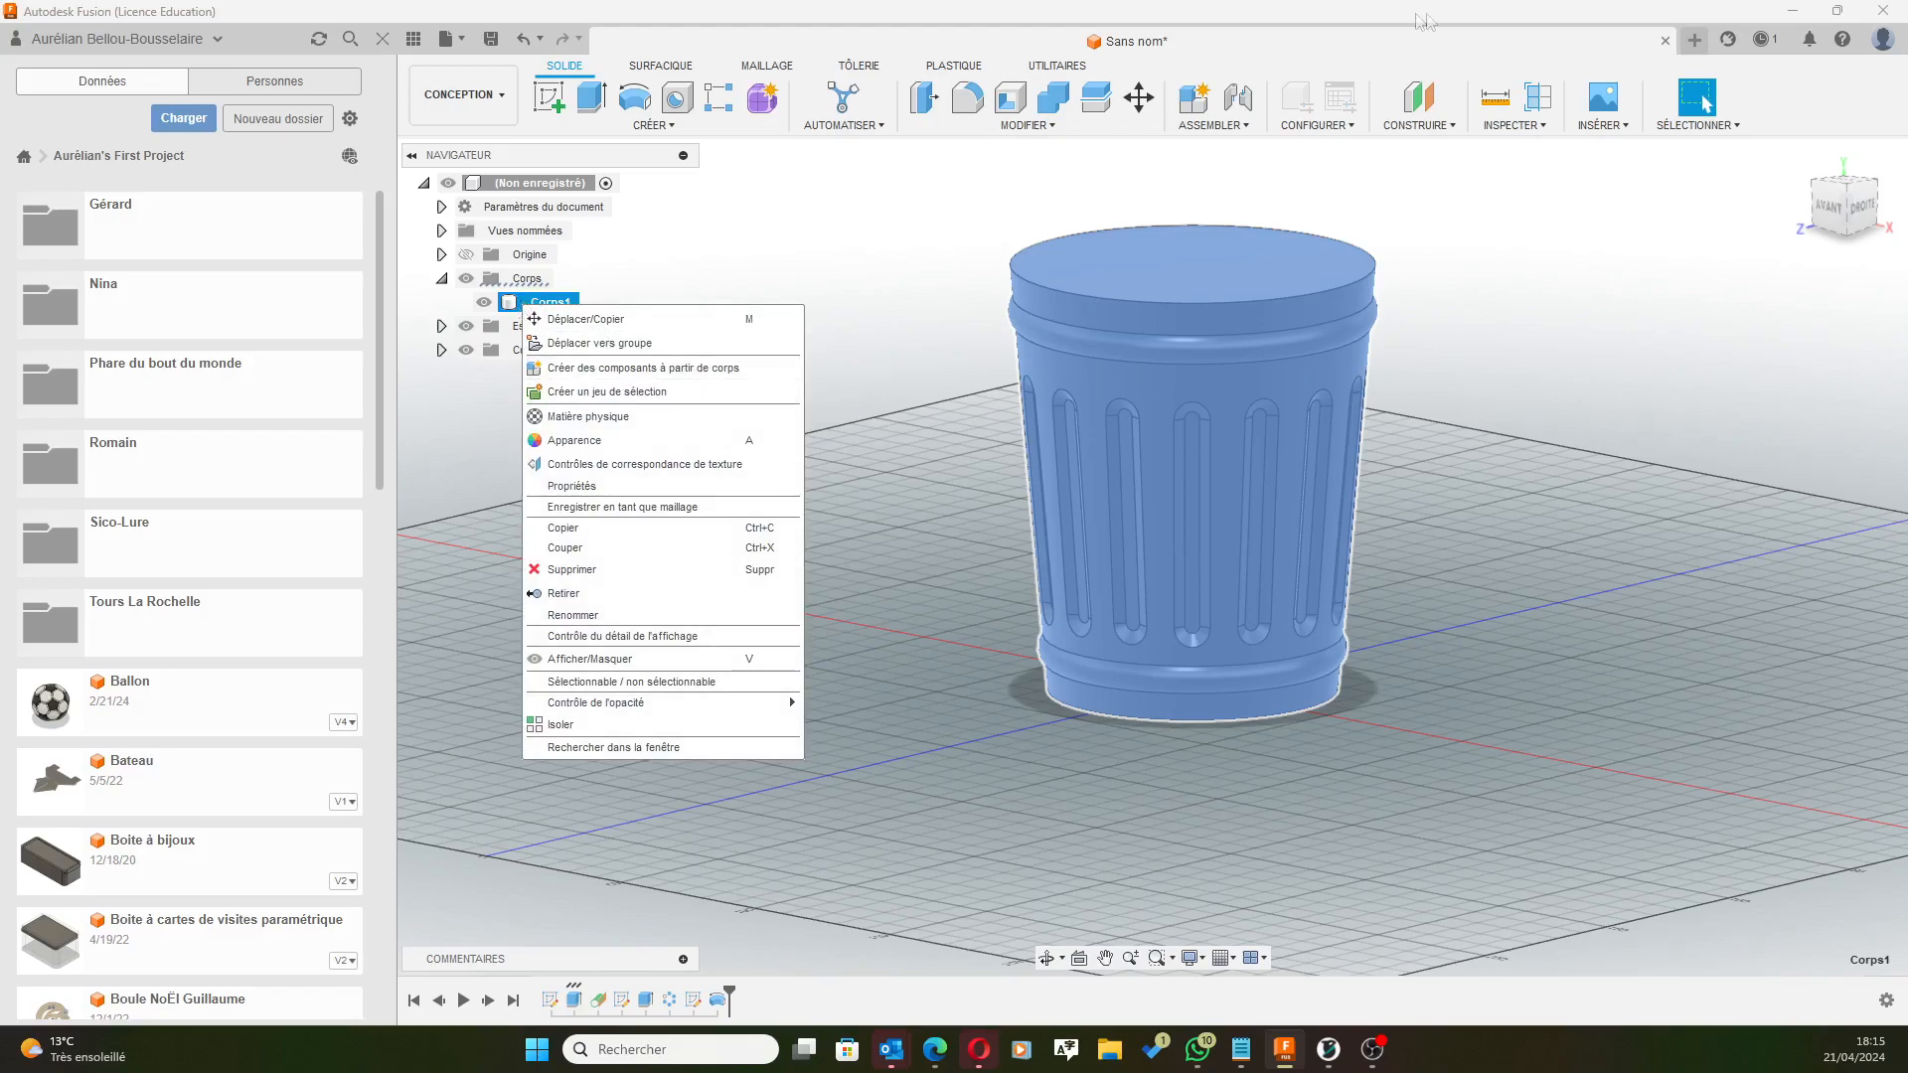
key("Escape")
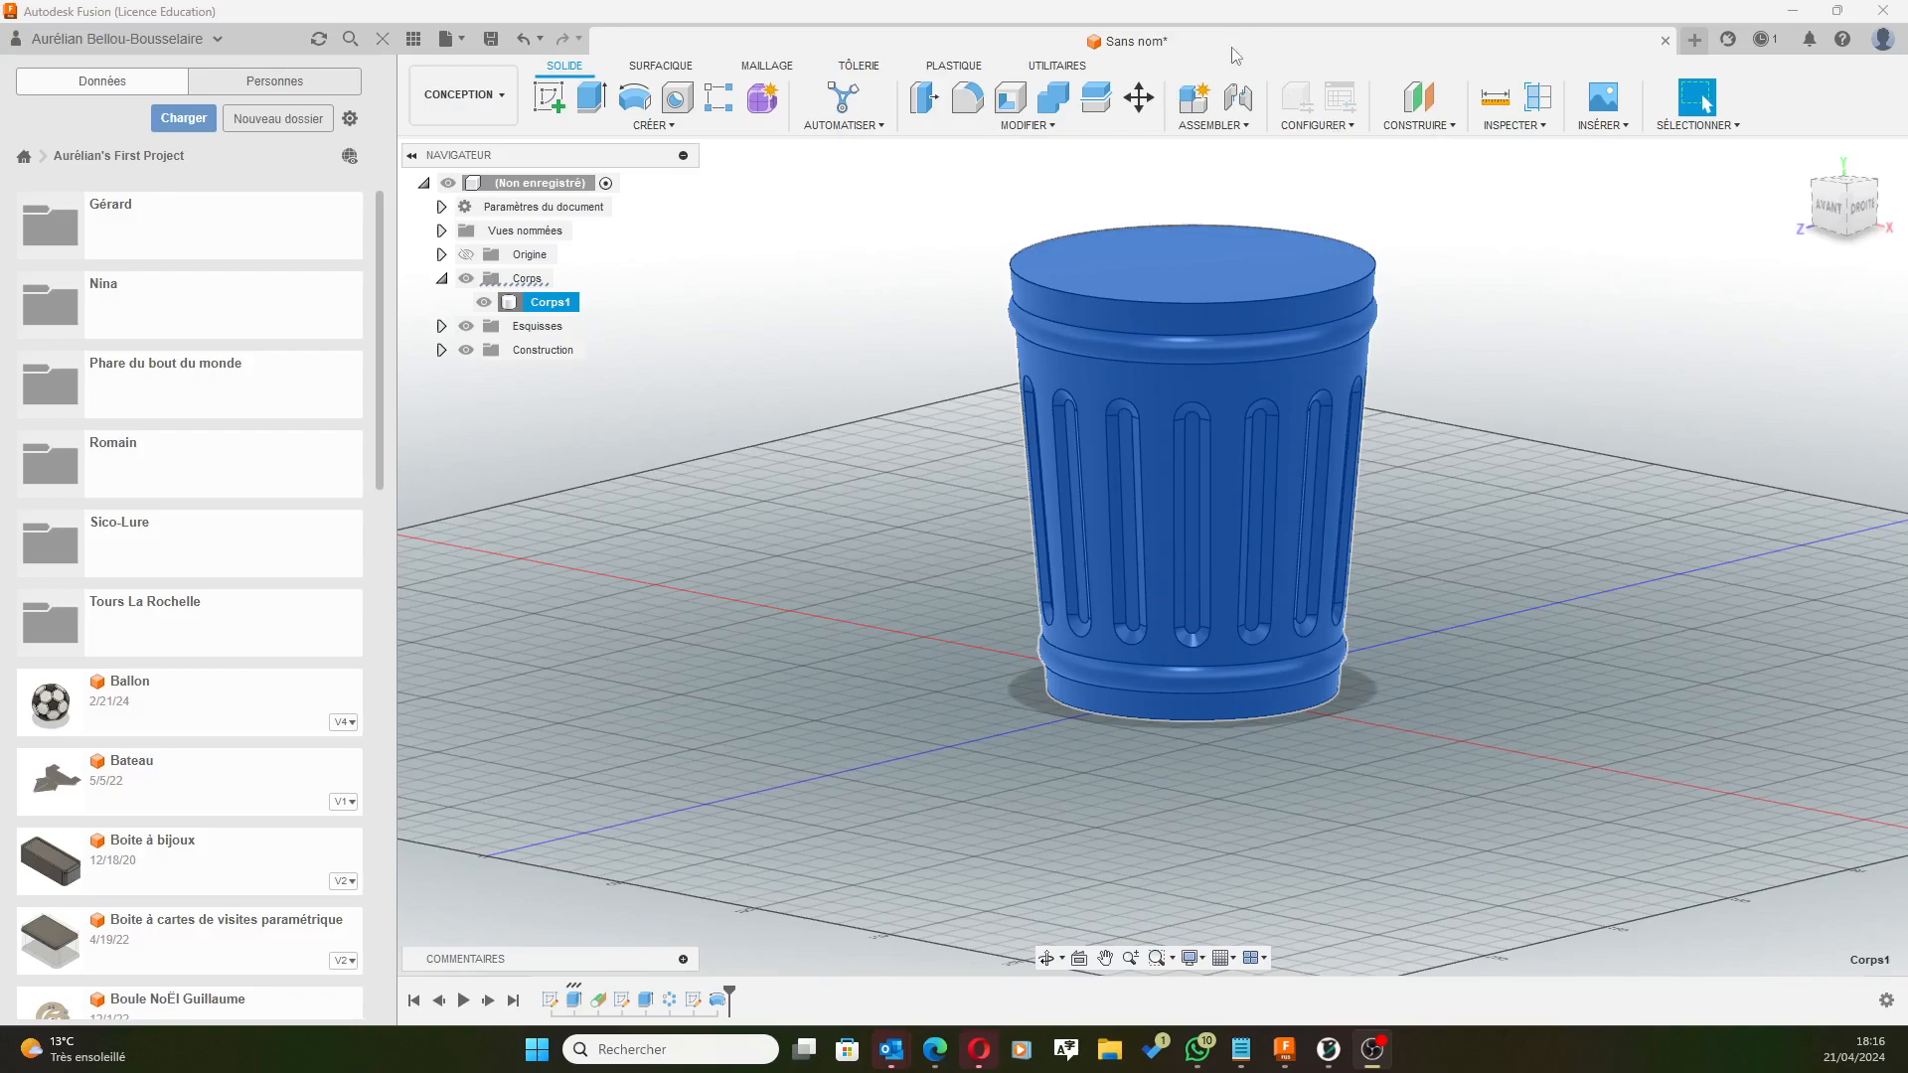
Shell the can with a 3 mm inward wall, removing the top face so it stays open.
left_click(1006, 99)
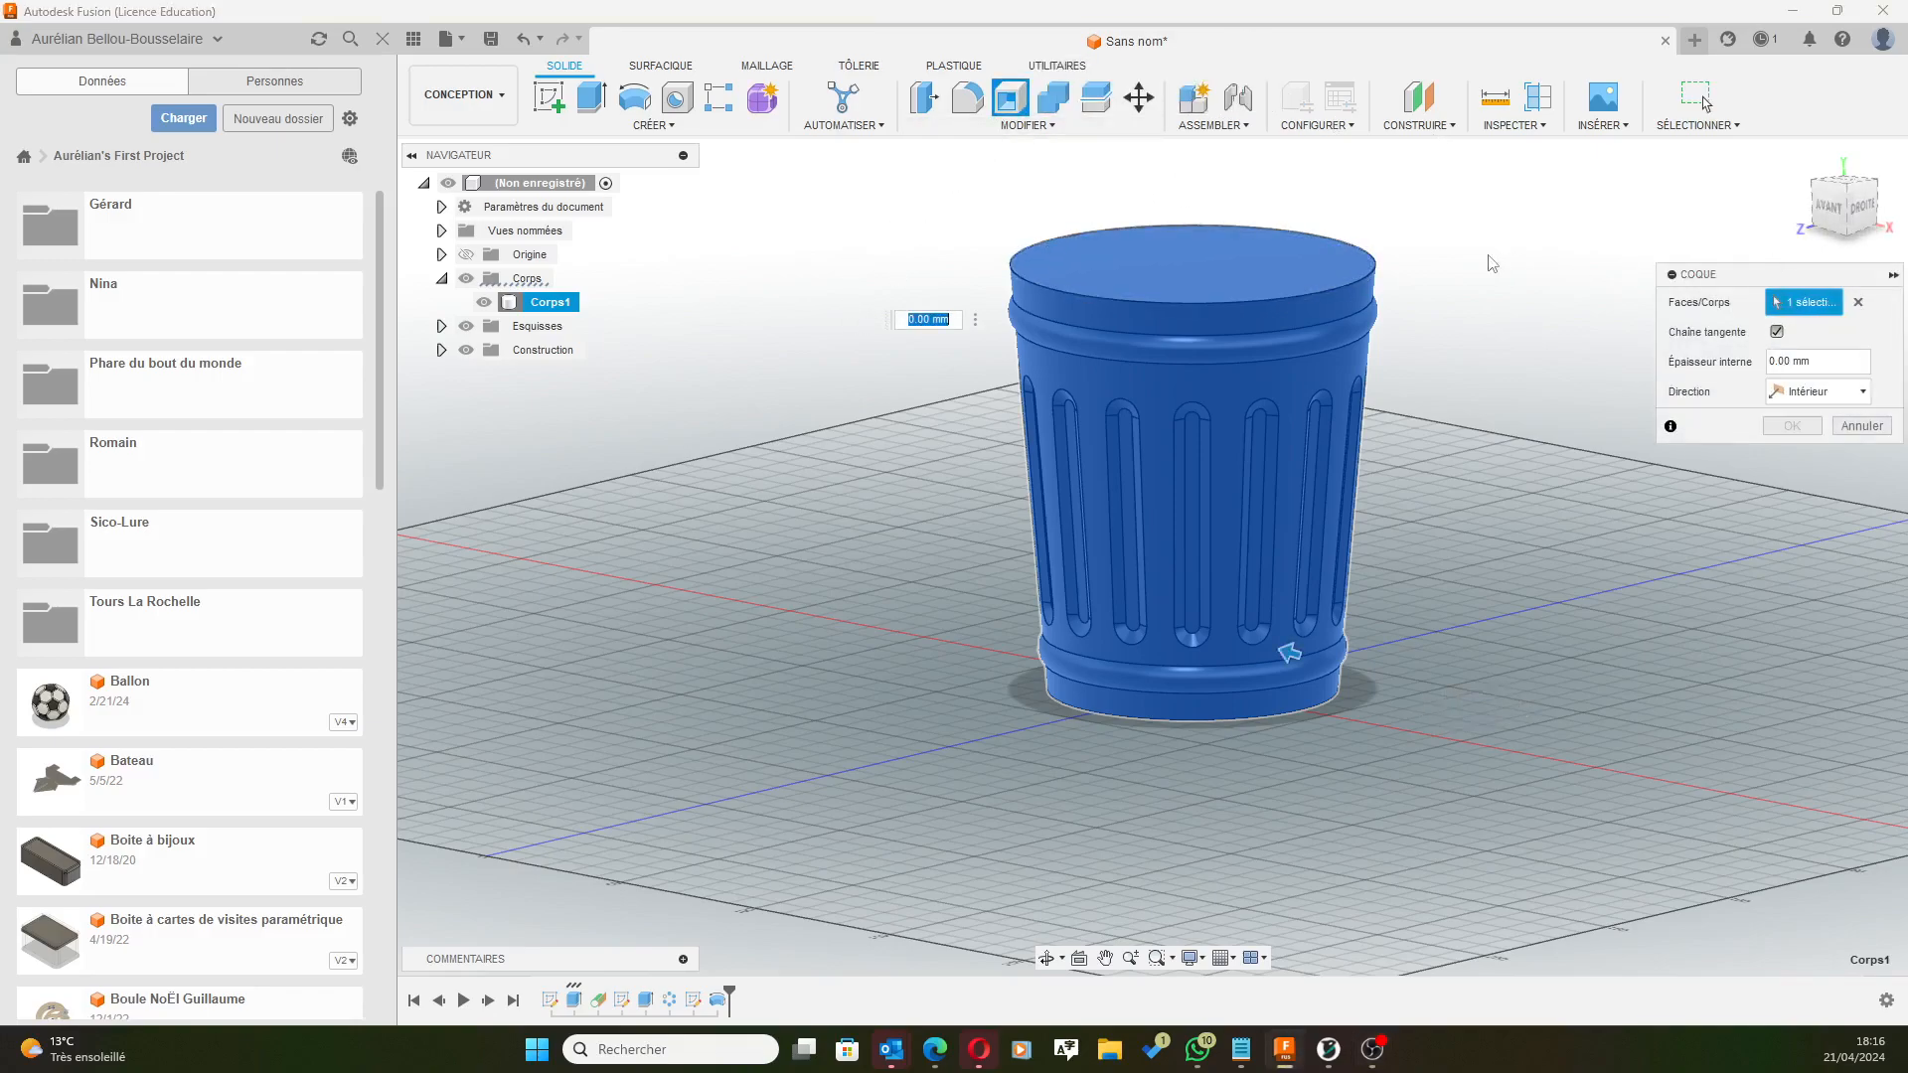
middle_click_drag(1493, 258, 1564, 229, "shift")
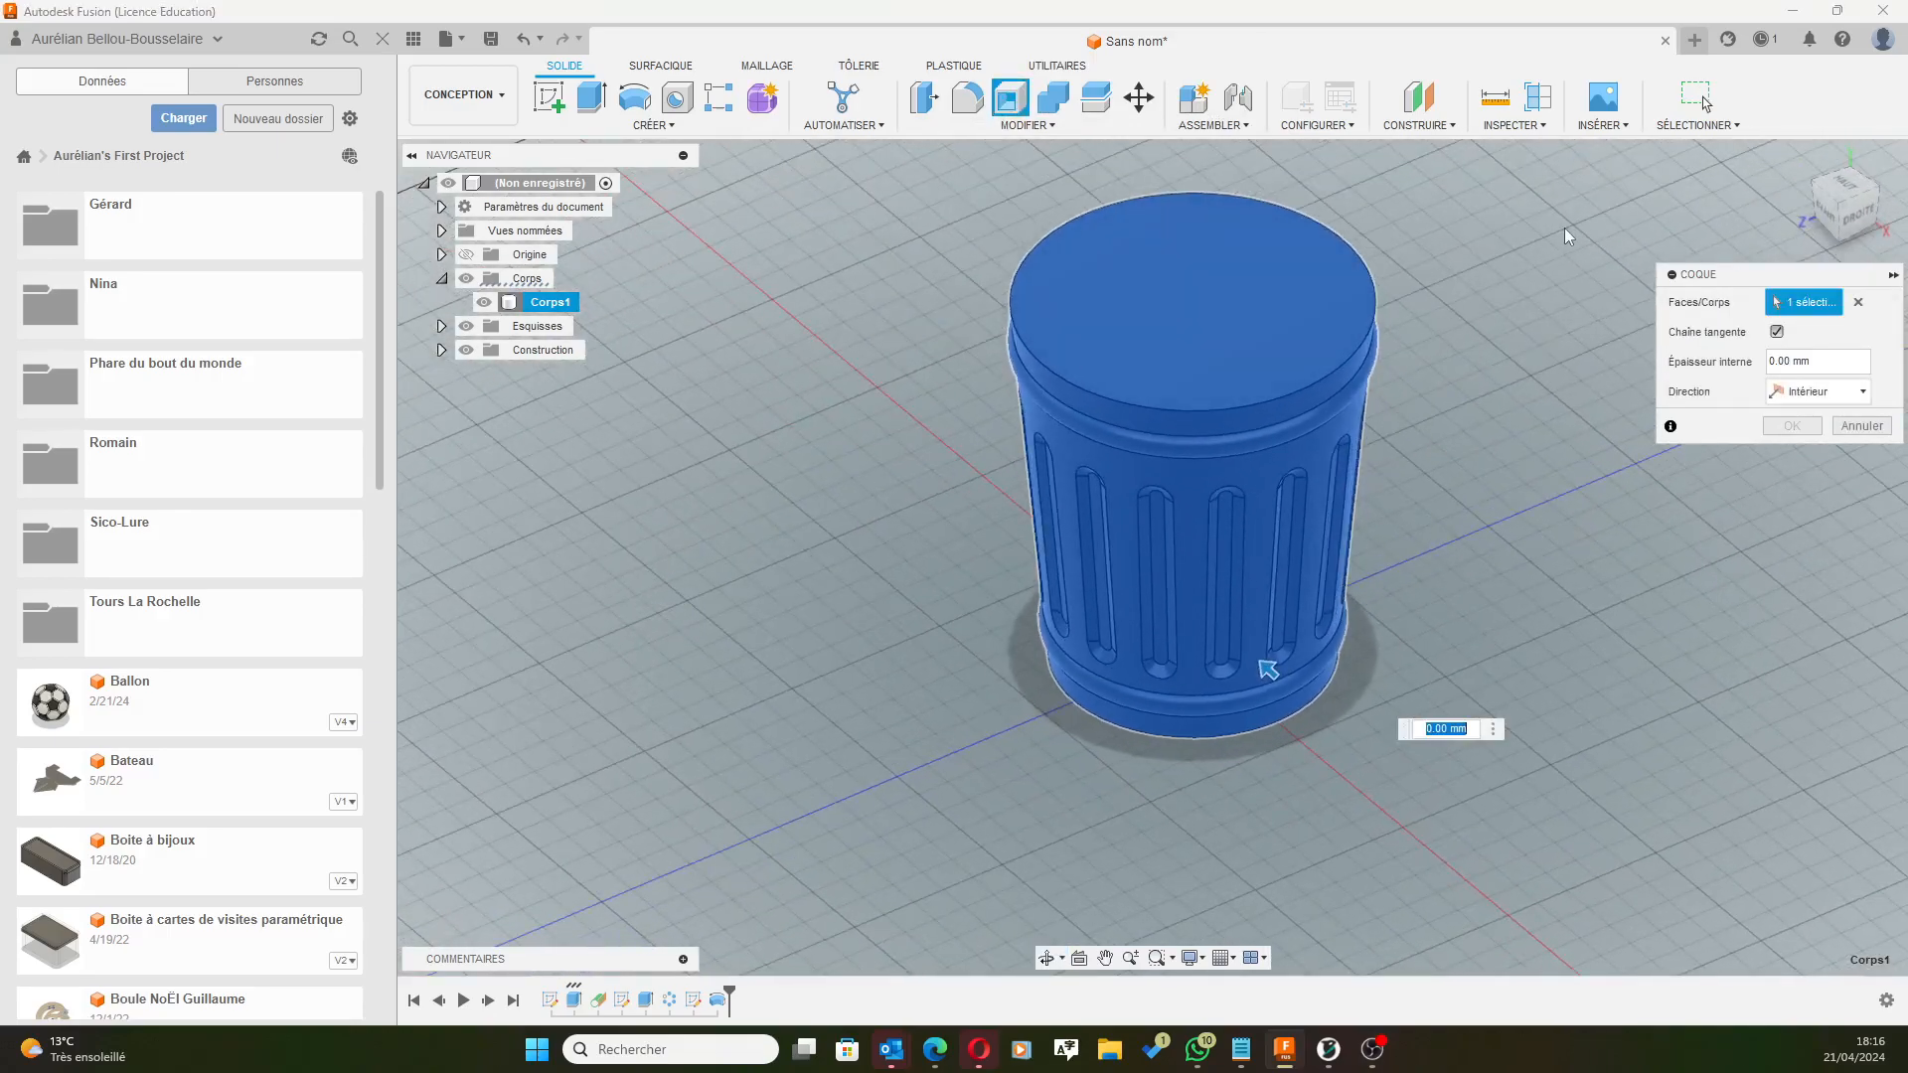
left_click(1859, 304)
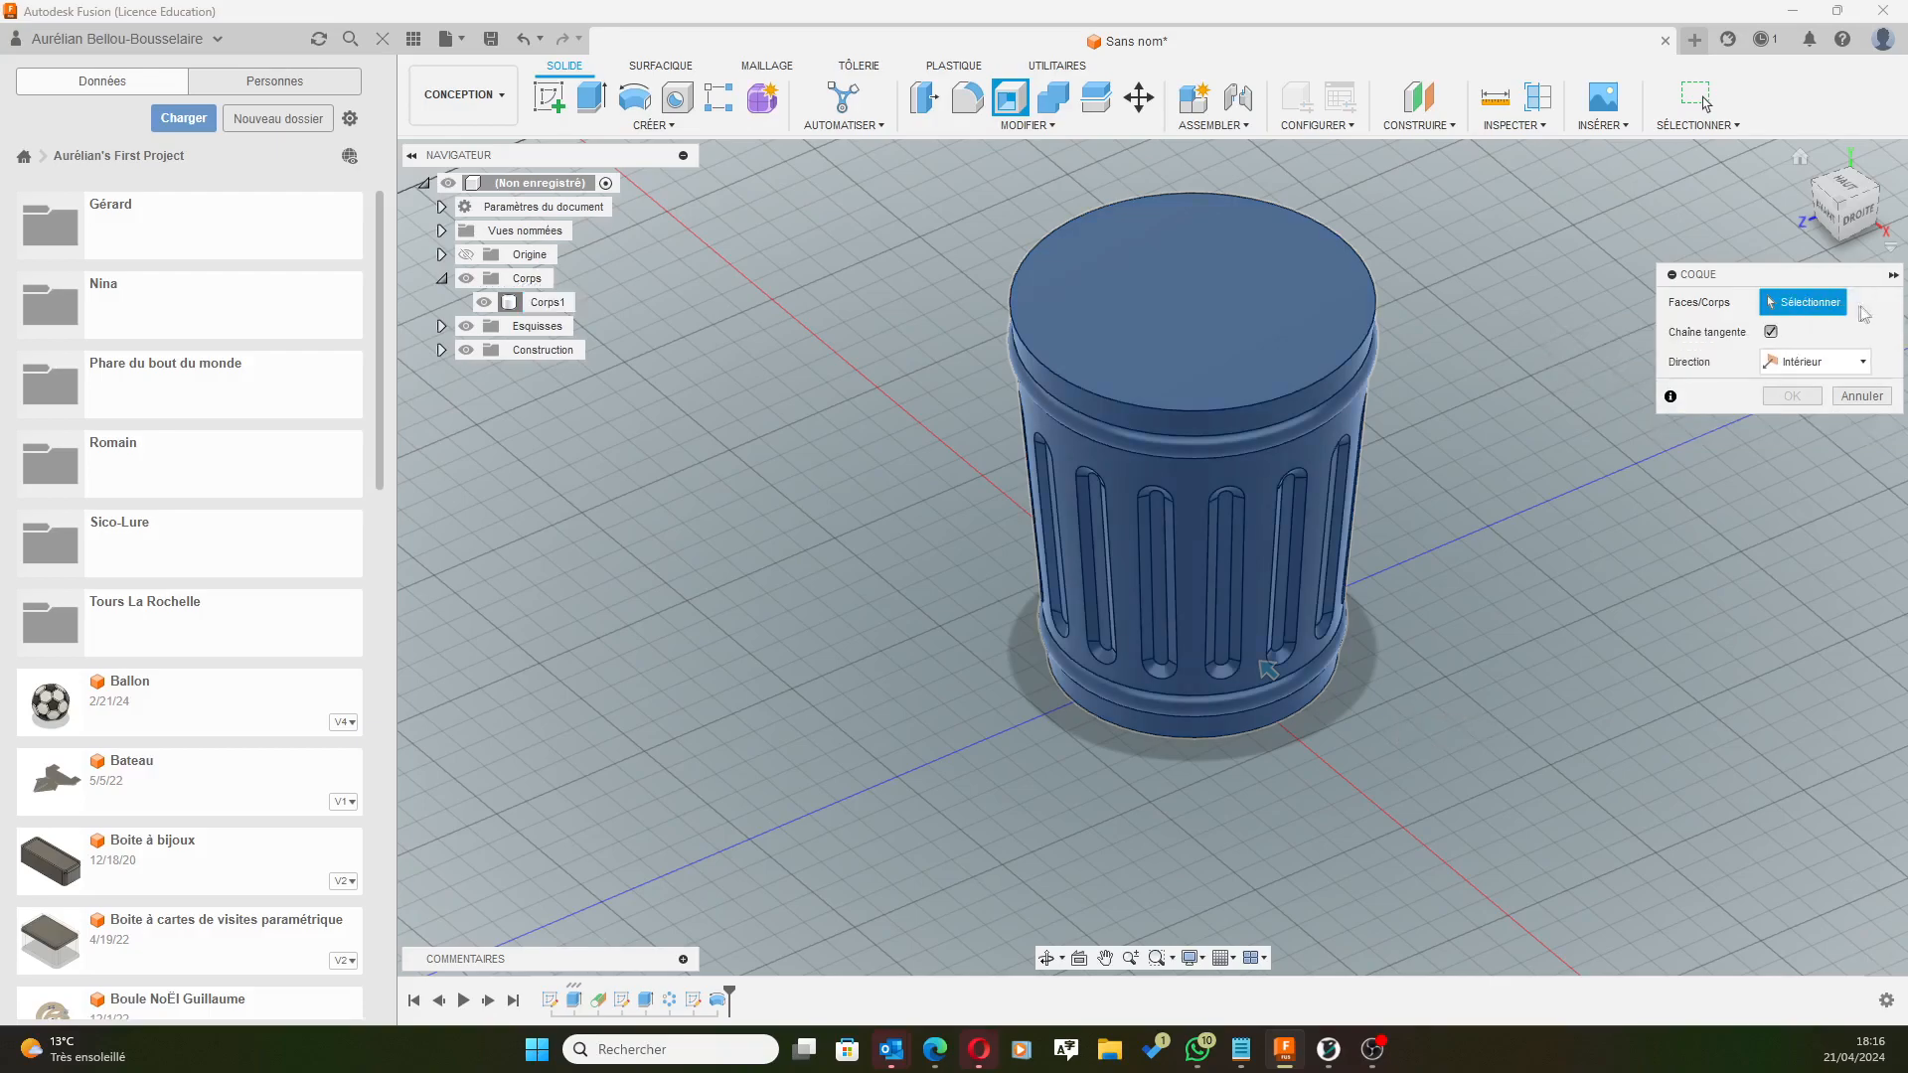
left_click(1153, 333)
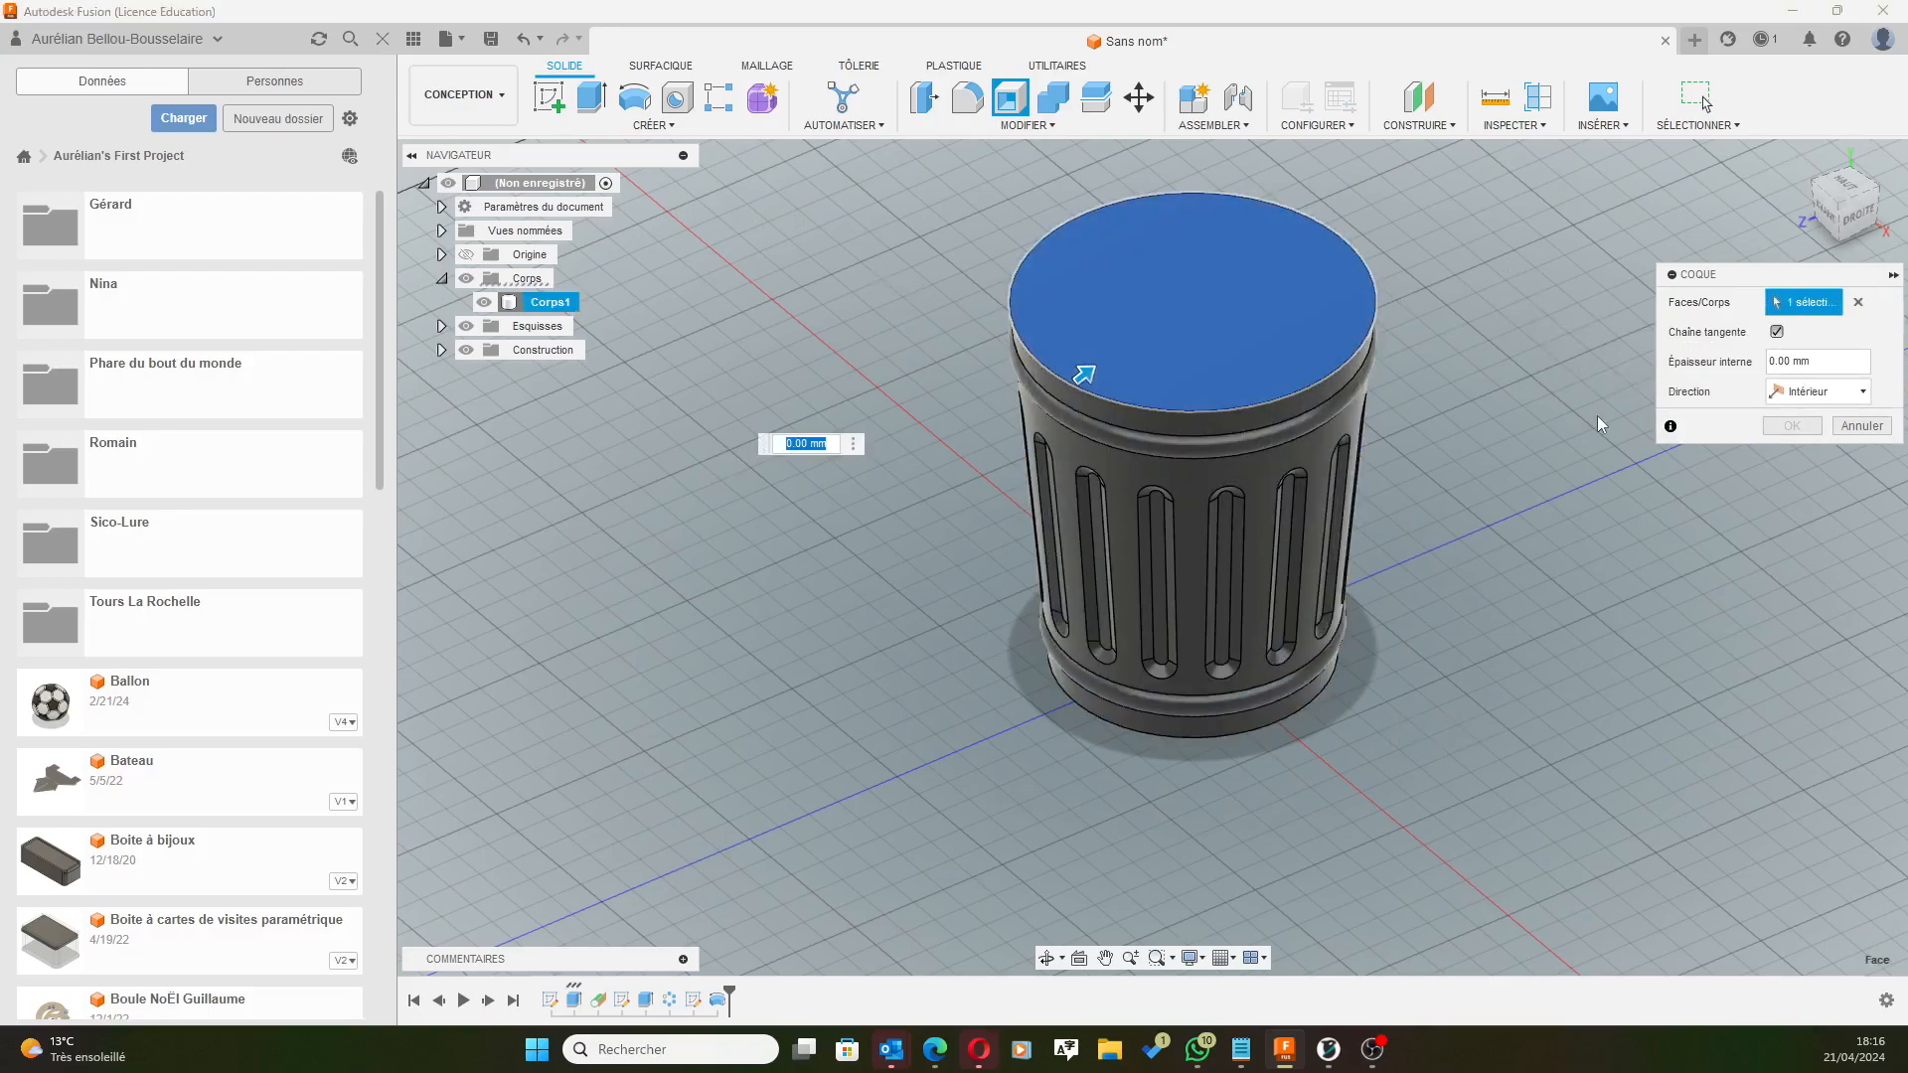
left_click_drag(1822, 361, 1679, 360)
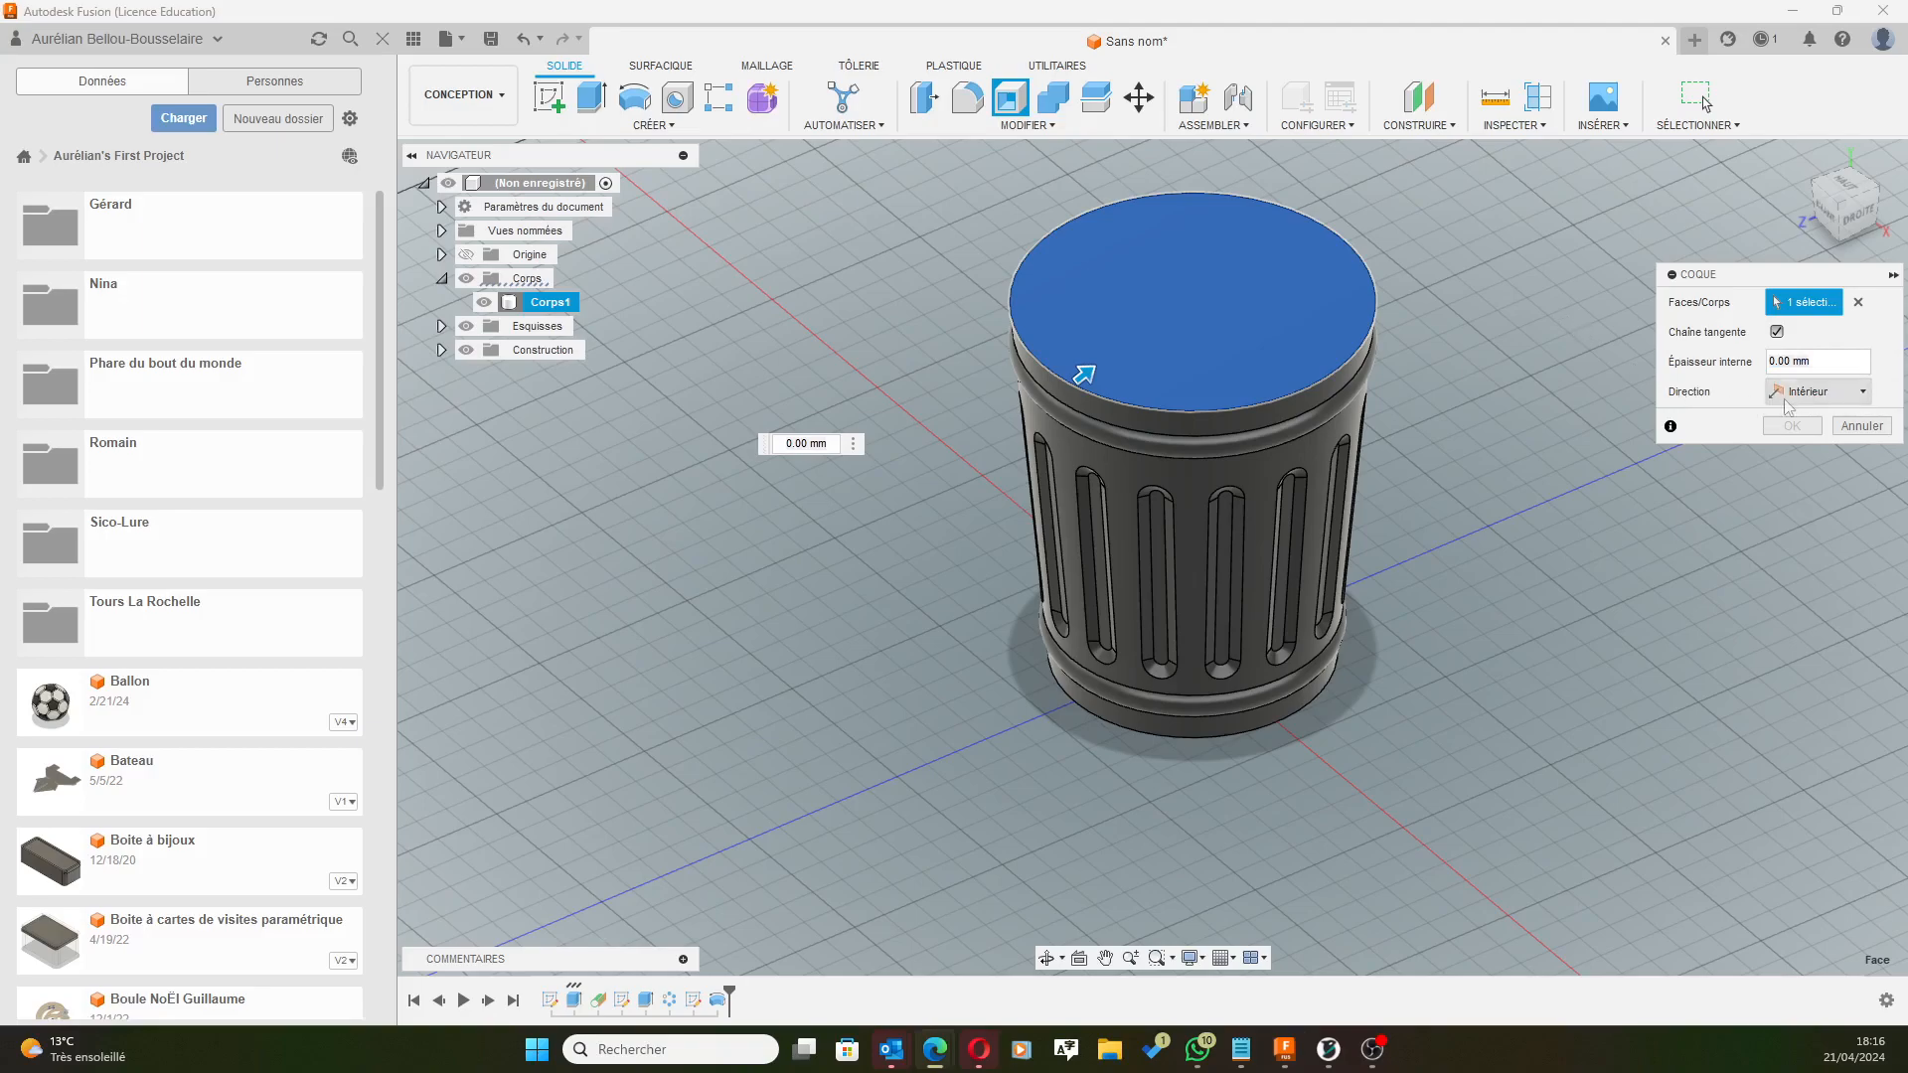
left_click_drag(1817, 363, 1746, 376)
type("3")
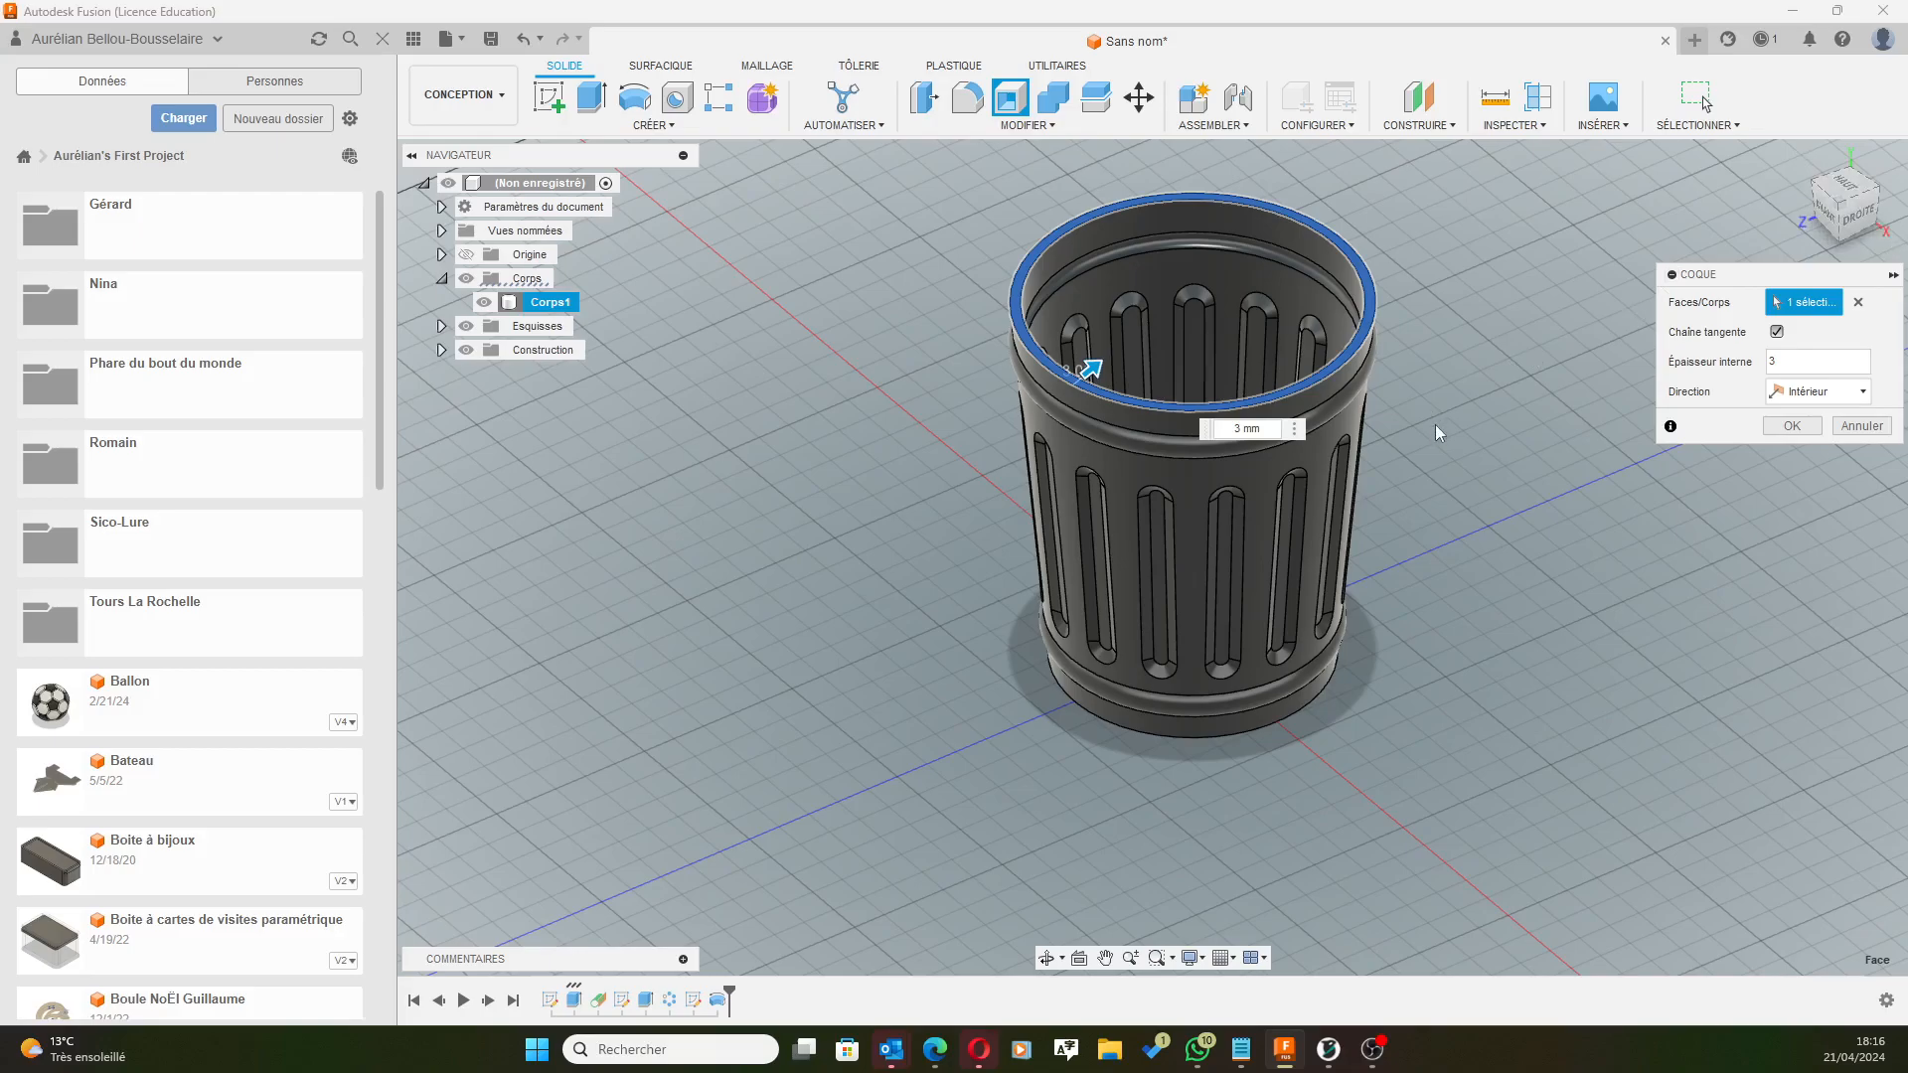
left_click(1792, 426)
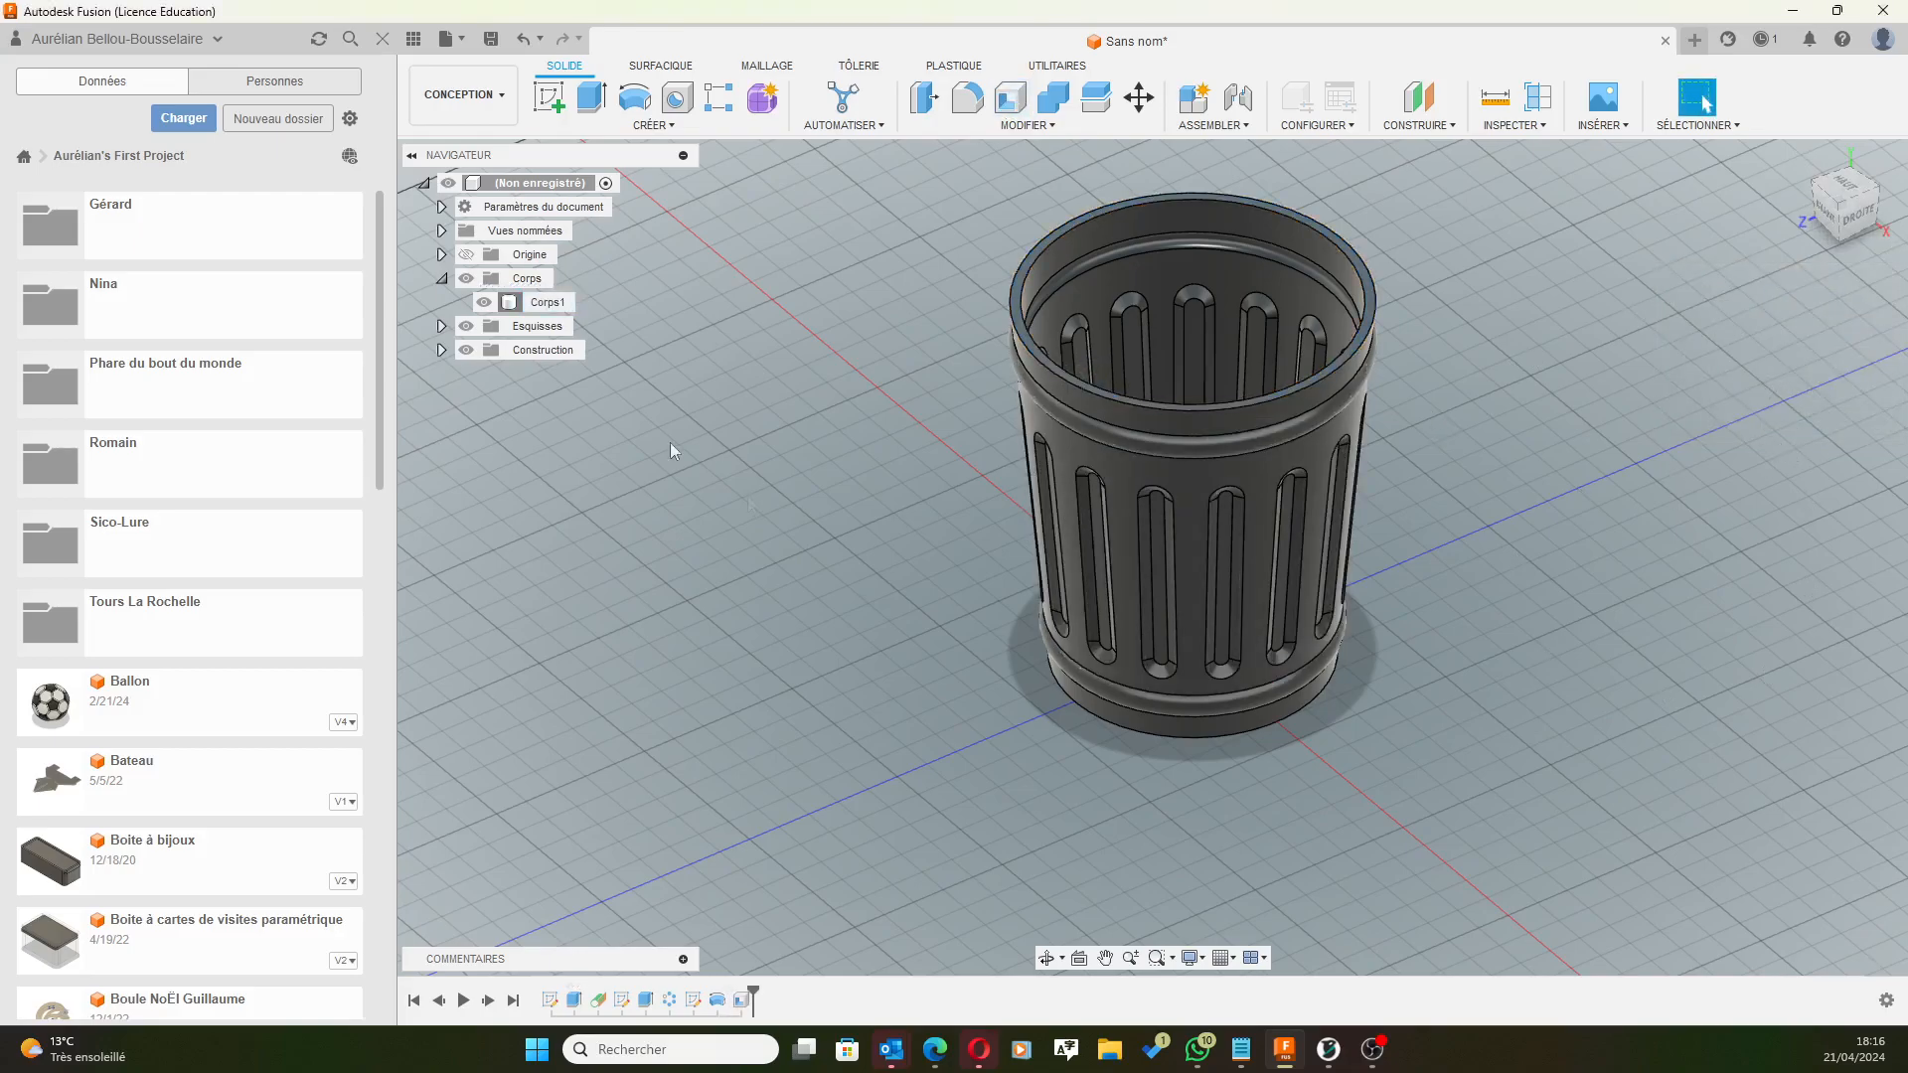
Switch to the front (AVANT) view and zoom to frame the whole hollow can.
scroll(1250, 189, "up", 3)
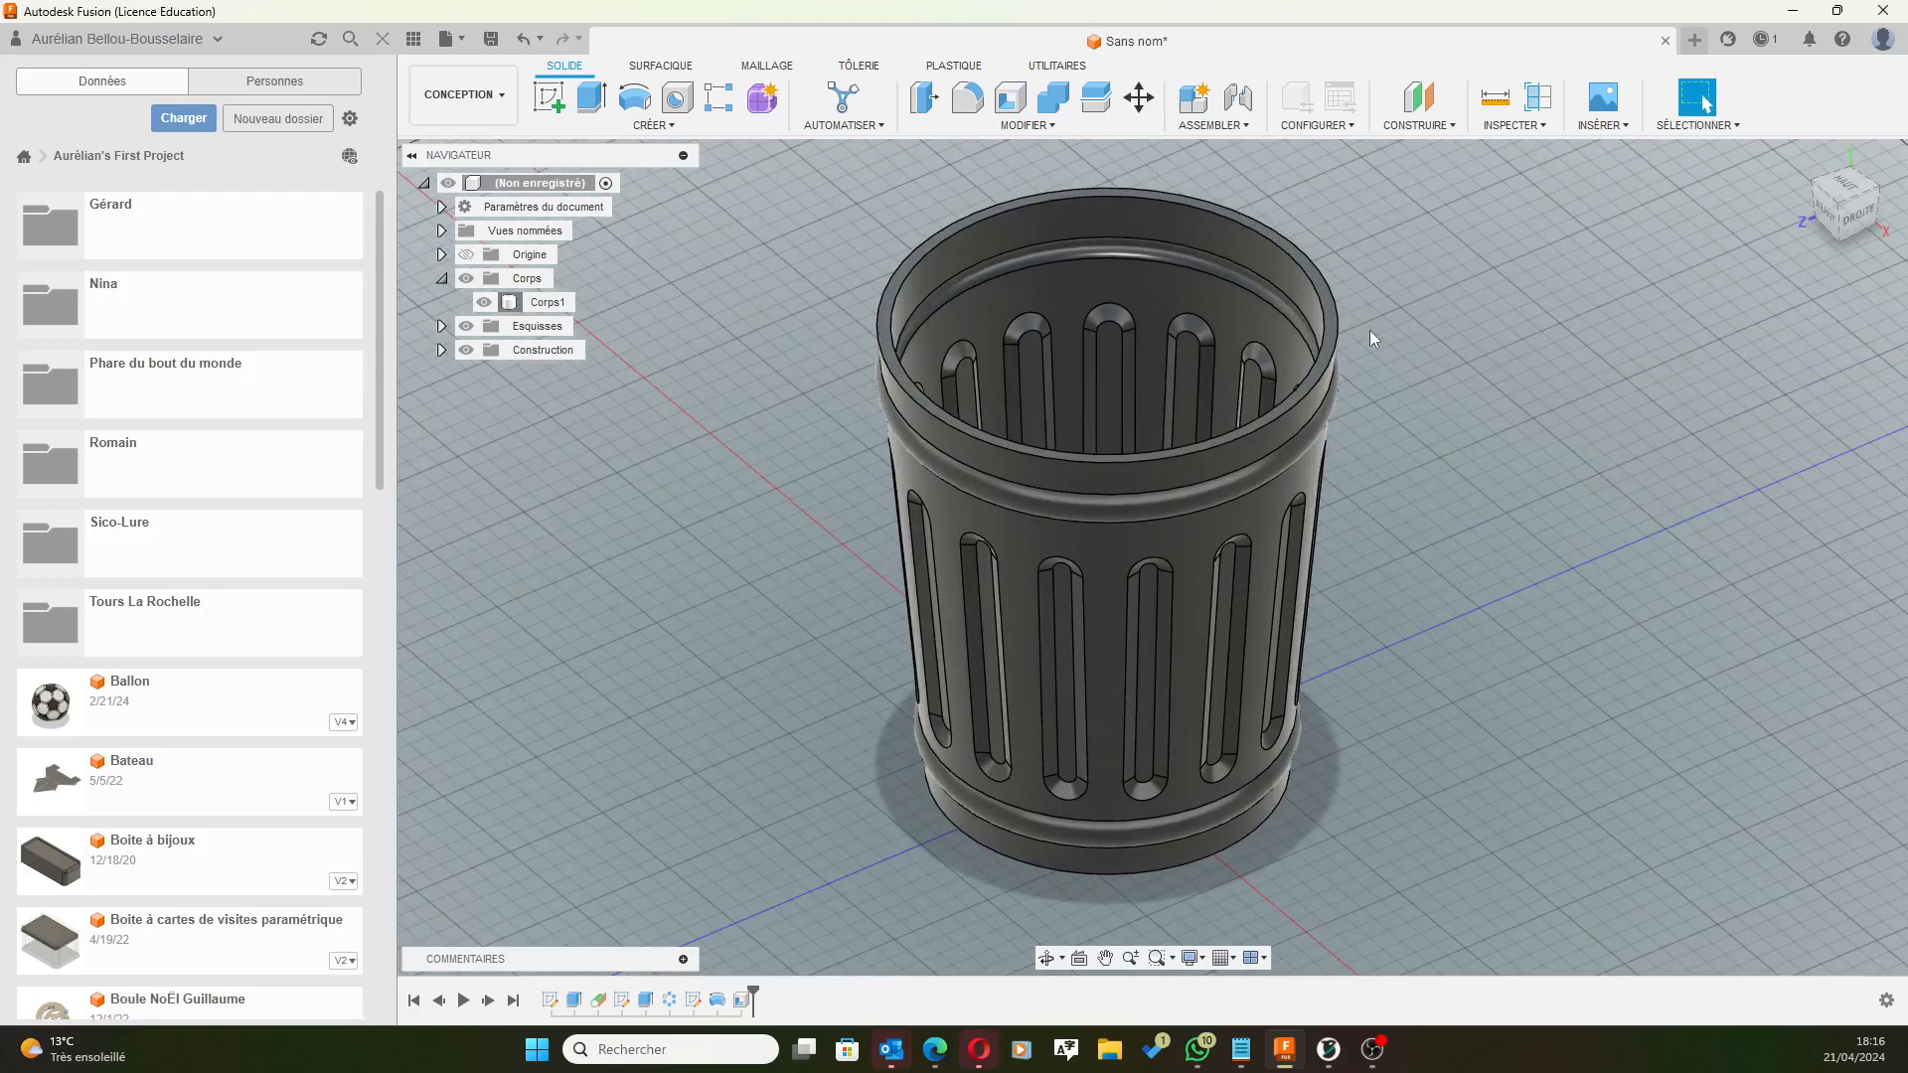
left_click(1827, 212)
middle_click_drag(1428, 266, 1433, 282)
scroll(1377, 303, "down", 3)
scroll(1270, 309, "up", 5)
scroll(1141, 334, "up", 2)
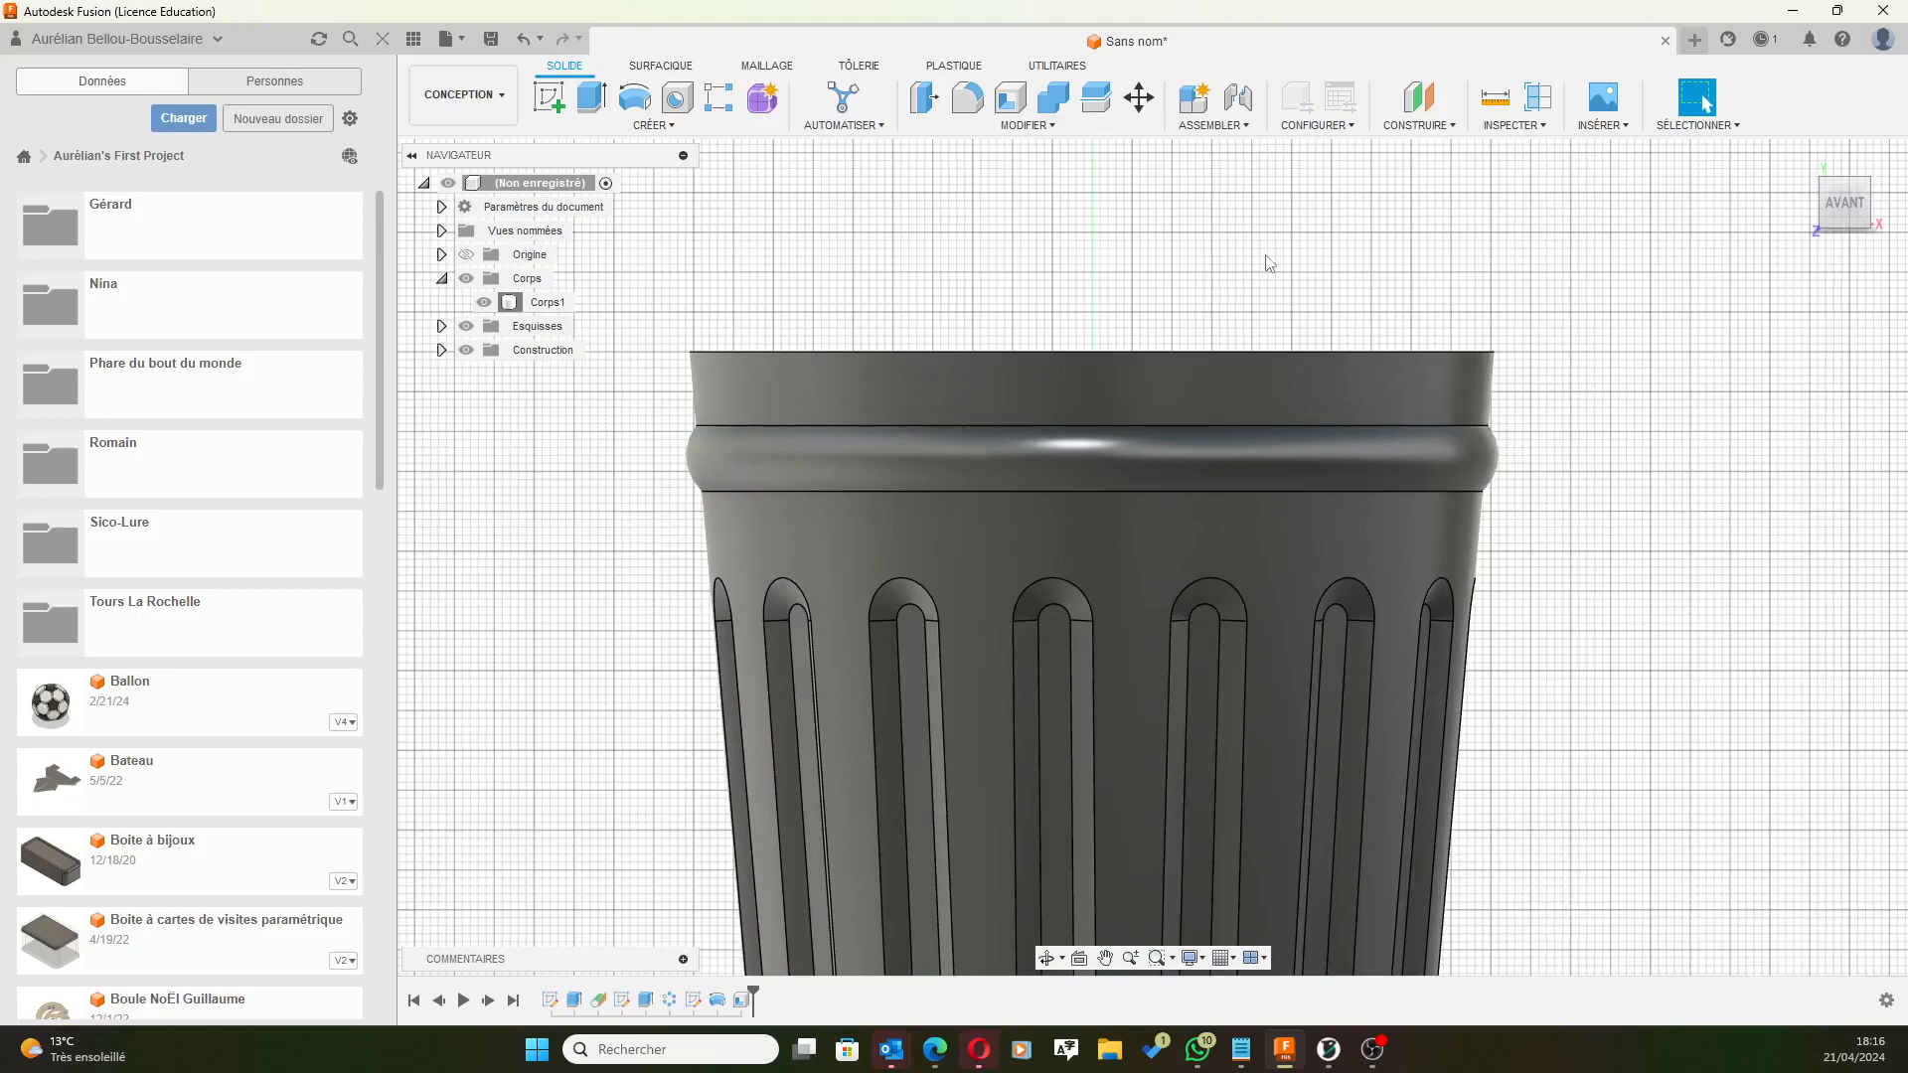
scroll(1264, 262, "up", 1)
scroll(1054, 283, "down", 4)
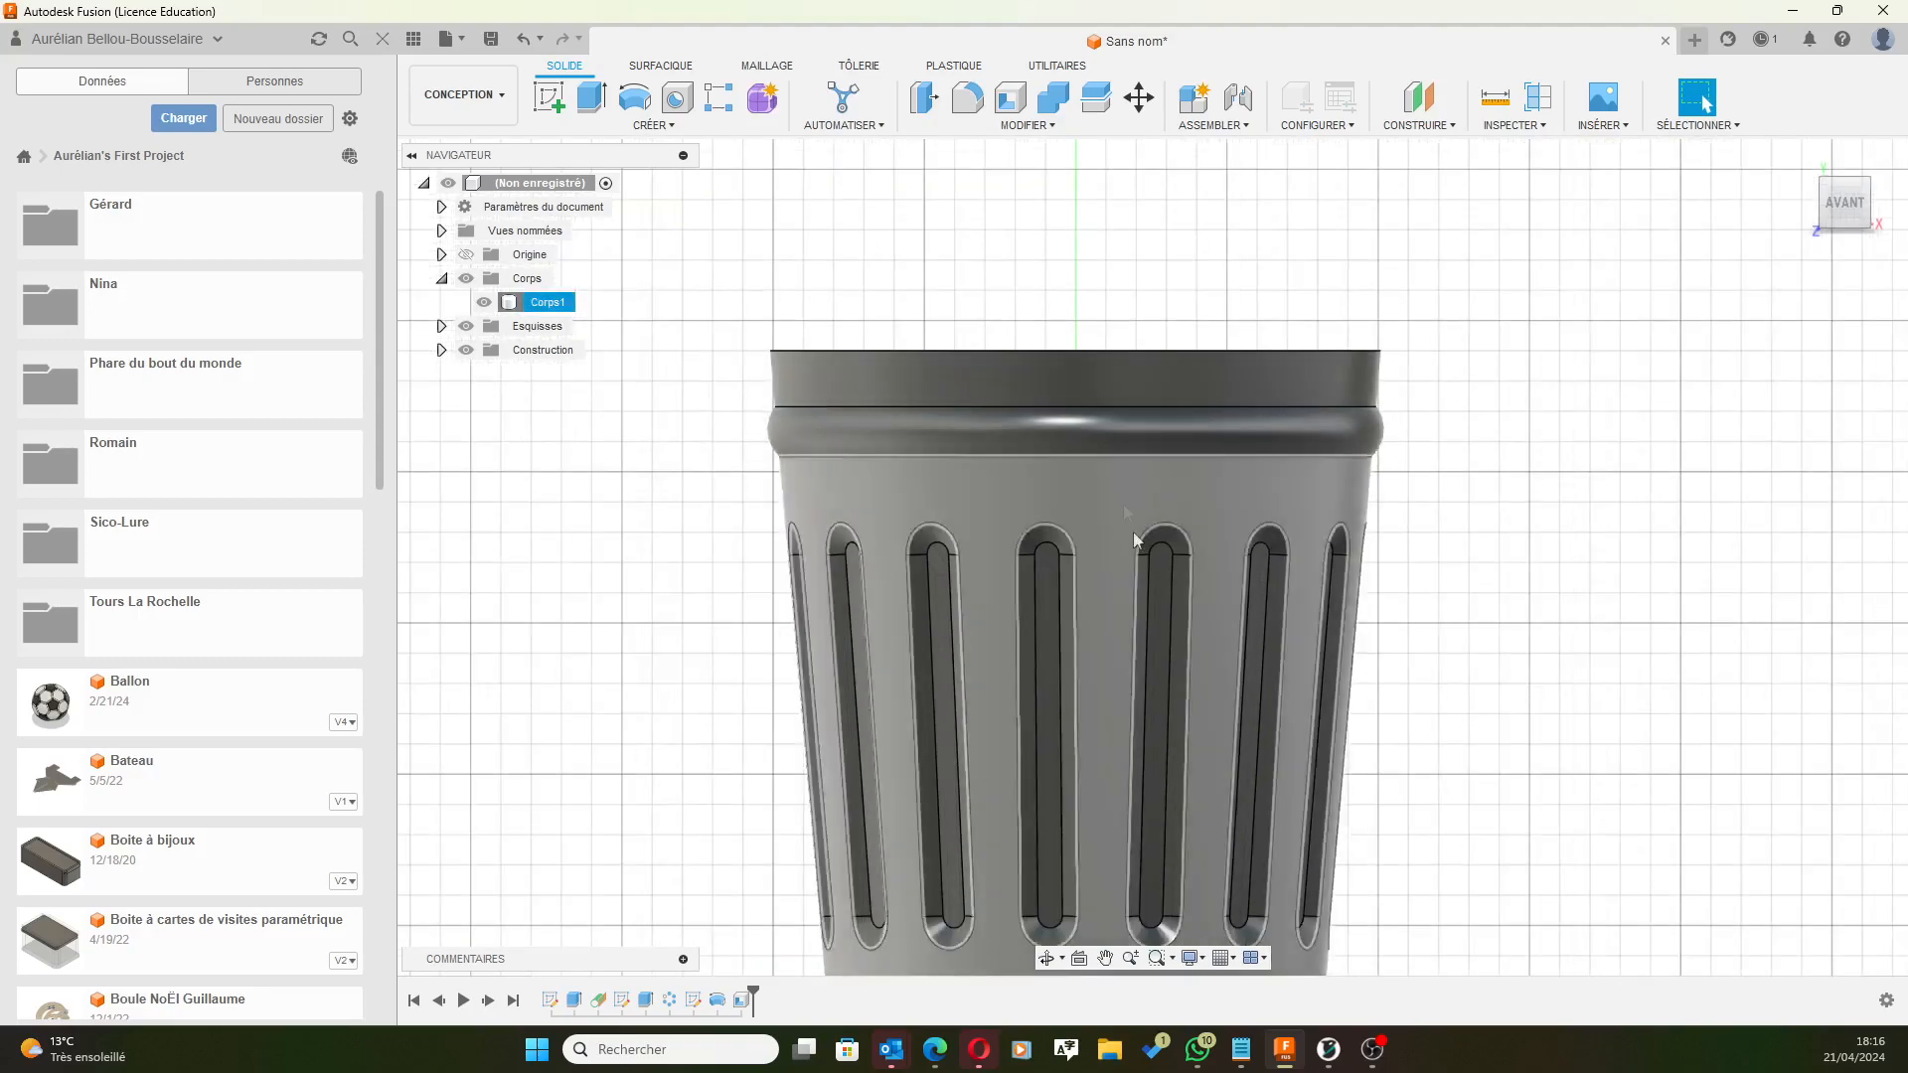
Start a new sketch on the front origin plane and zoom onto the rim's top edge.
left_click(550, 104)
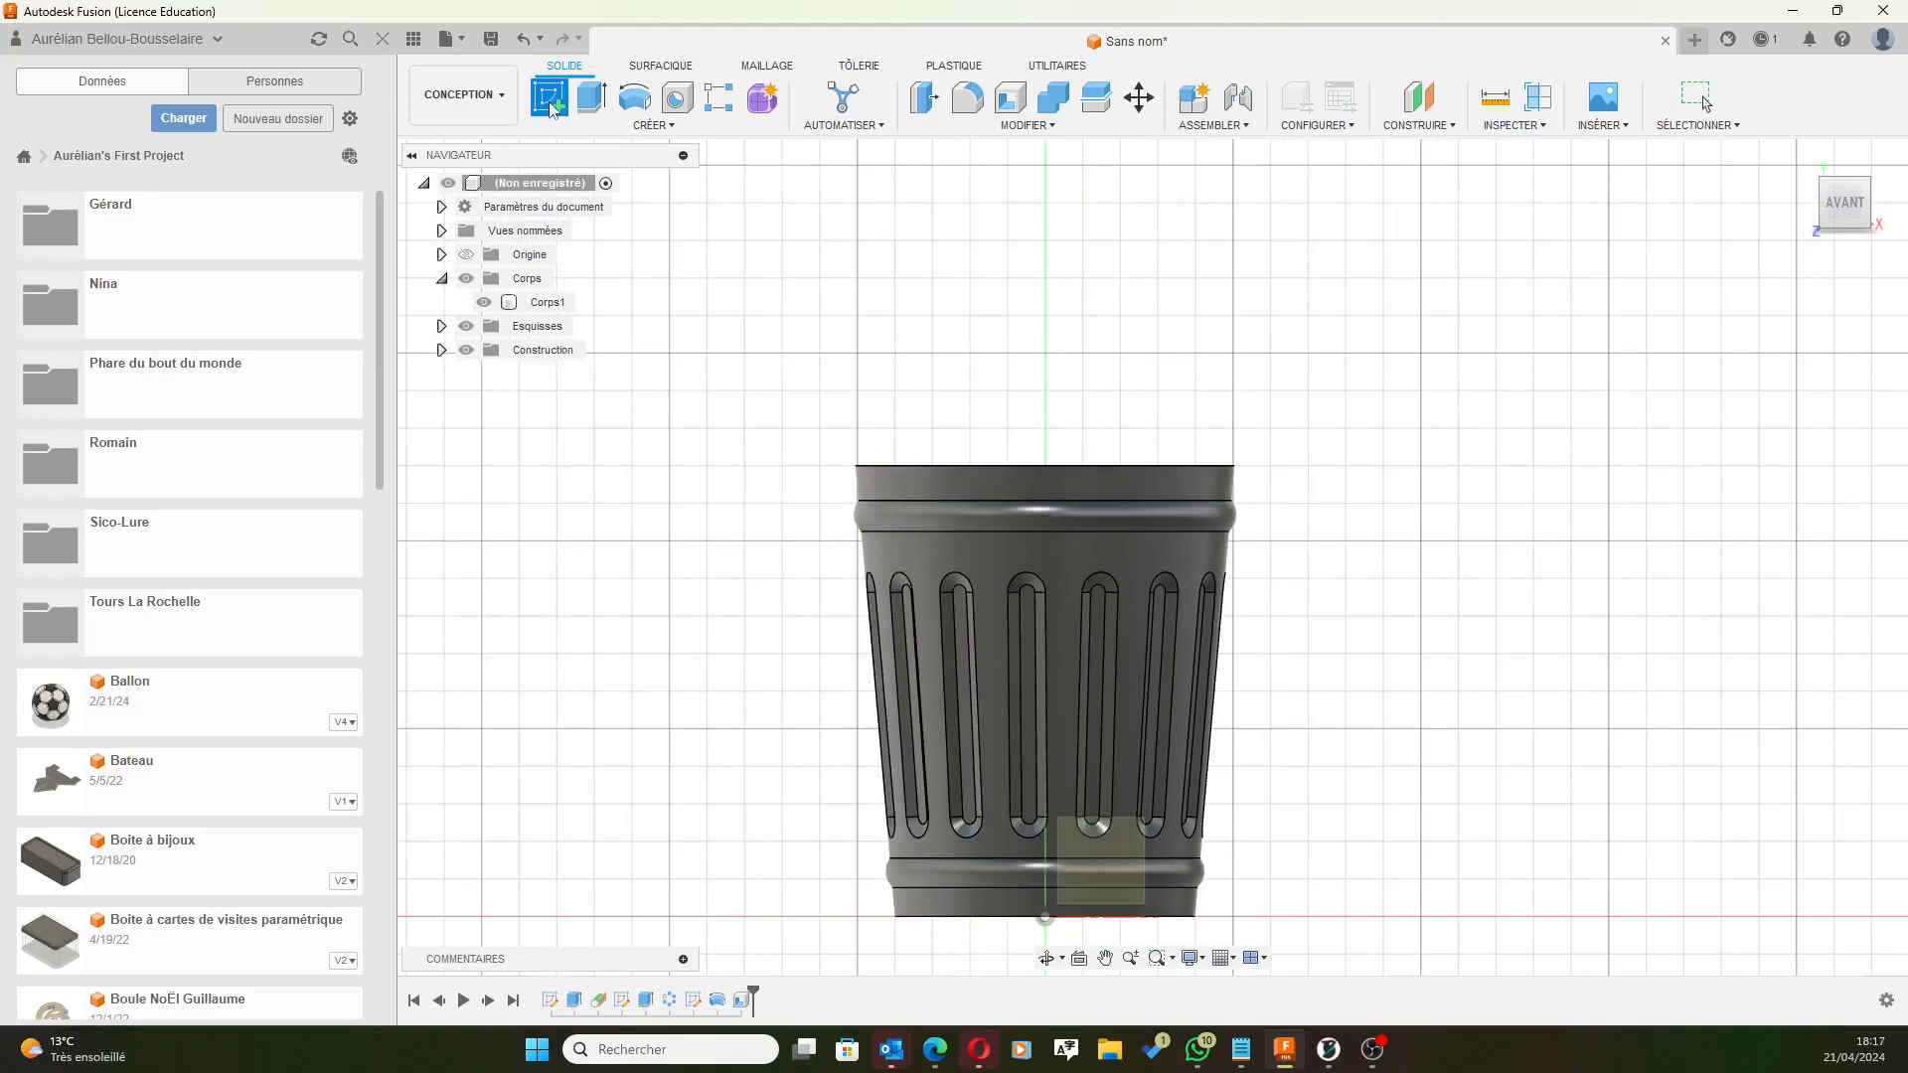
left_click(1095, 851)
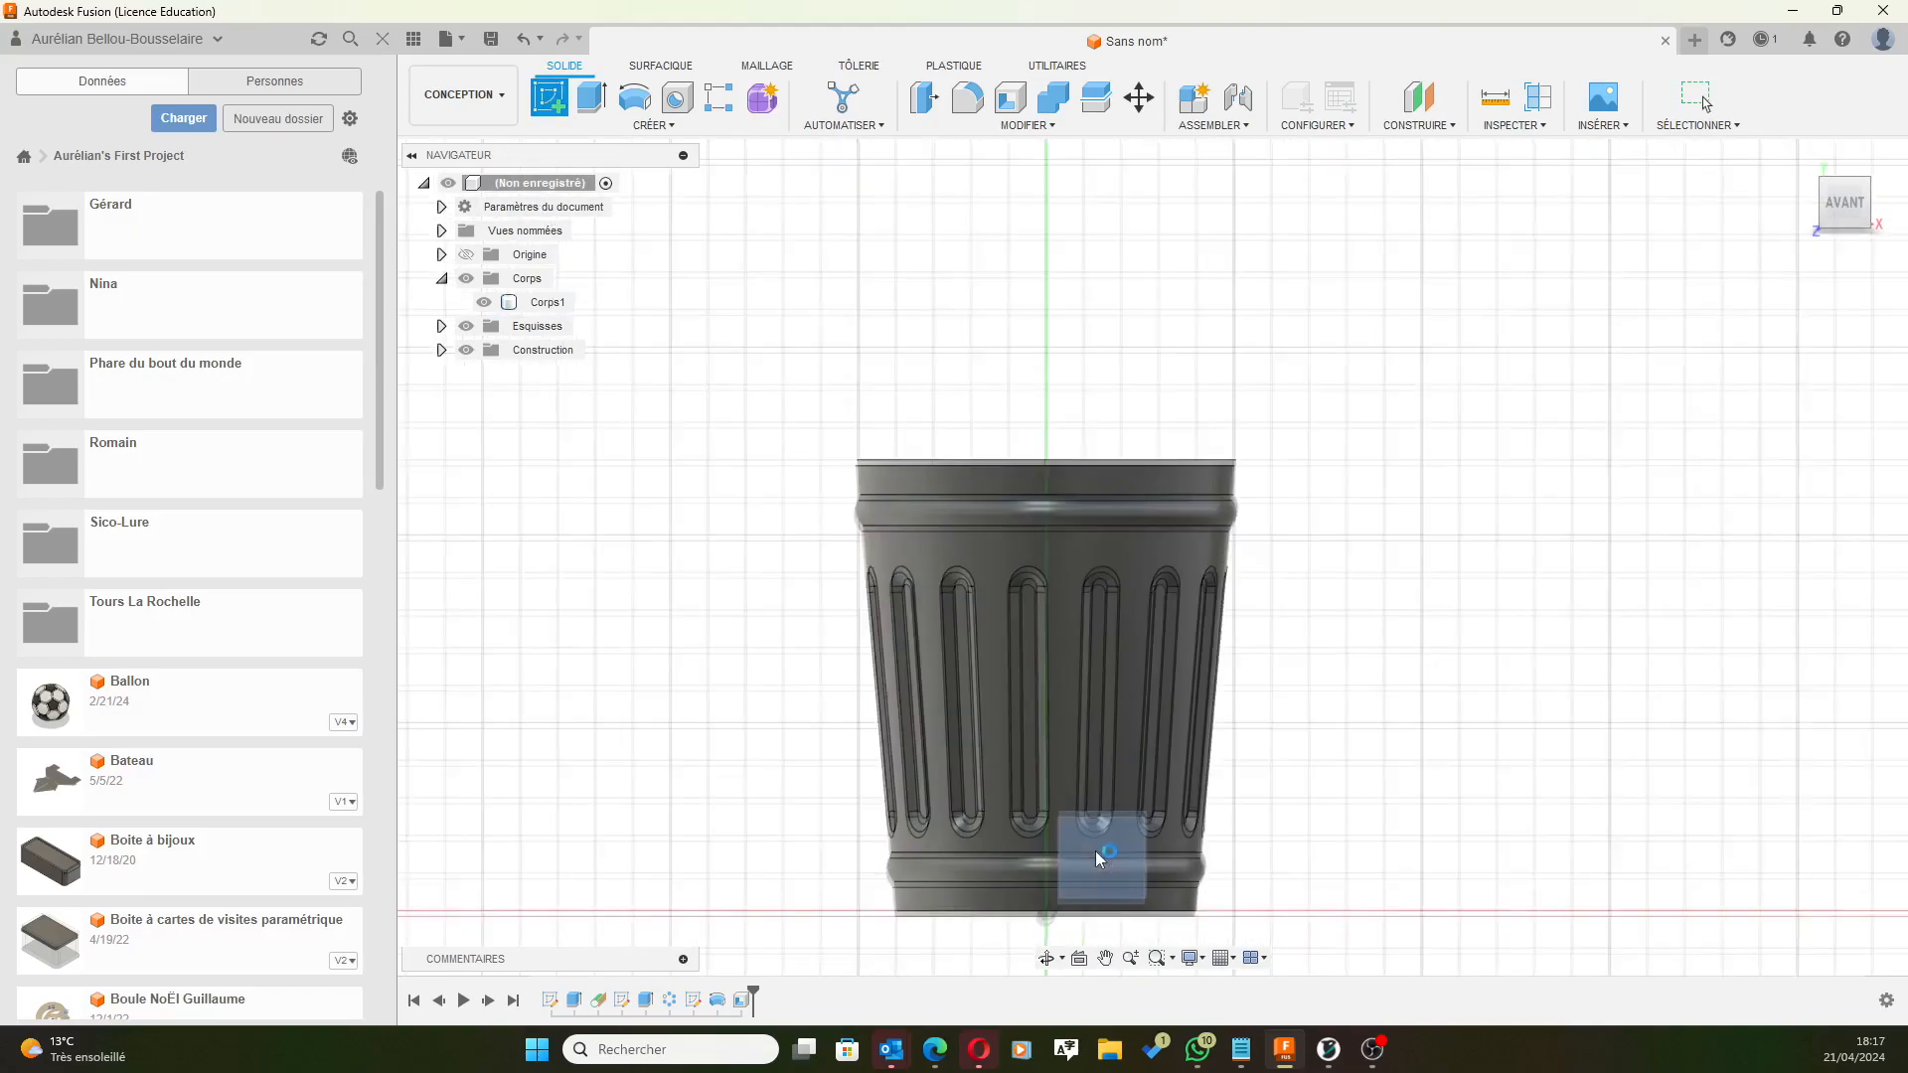
scroll(1093, 284, "up", 6)
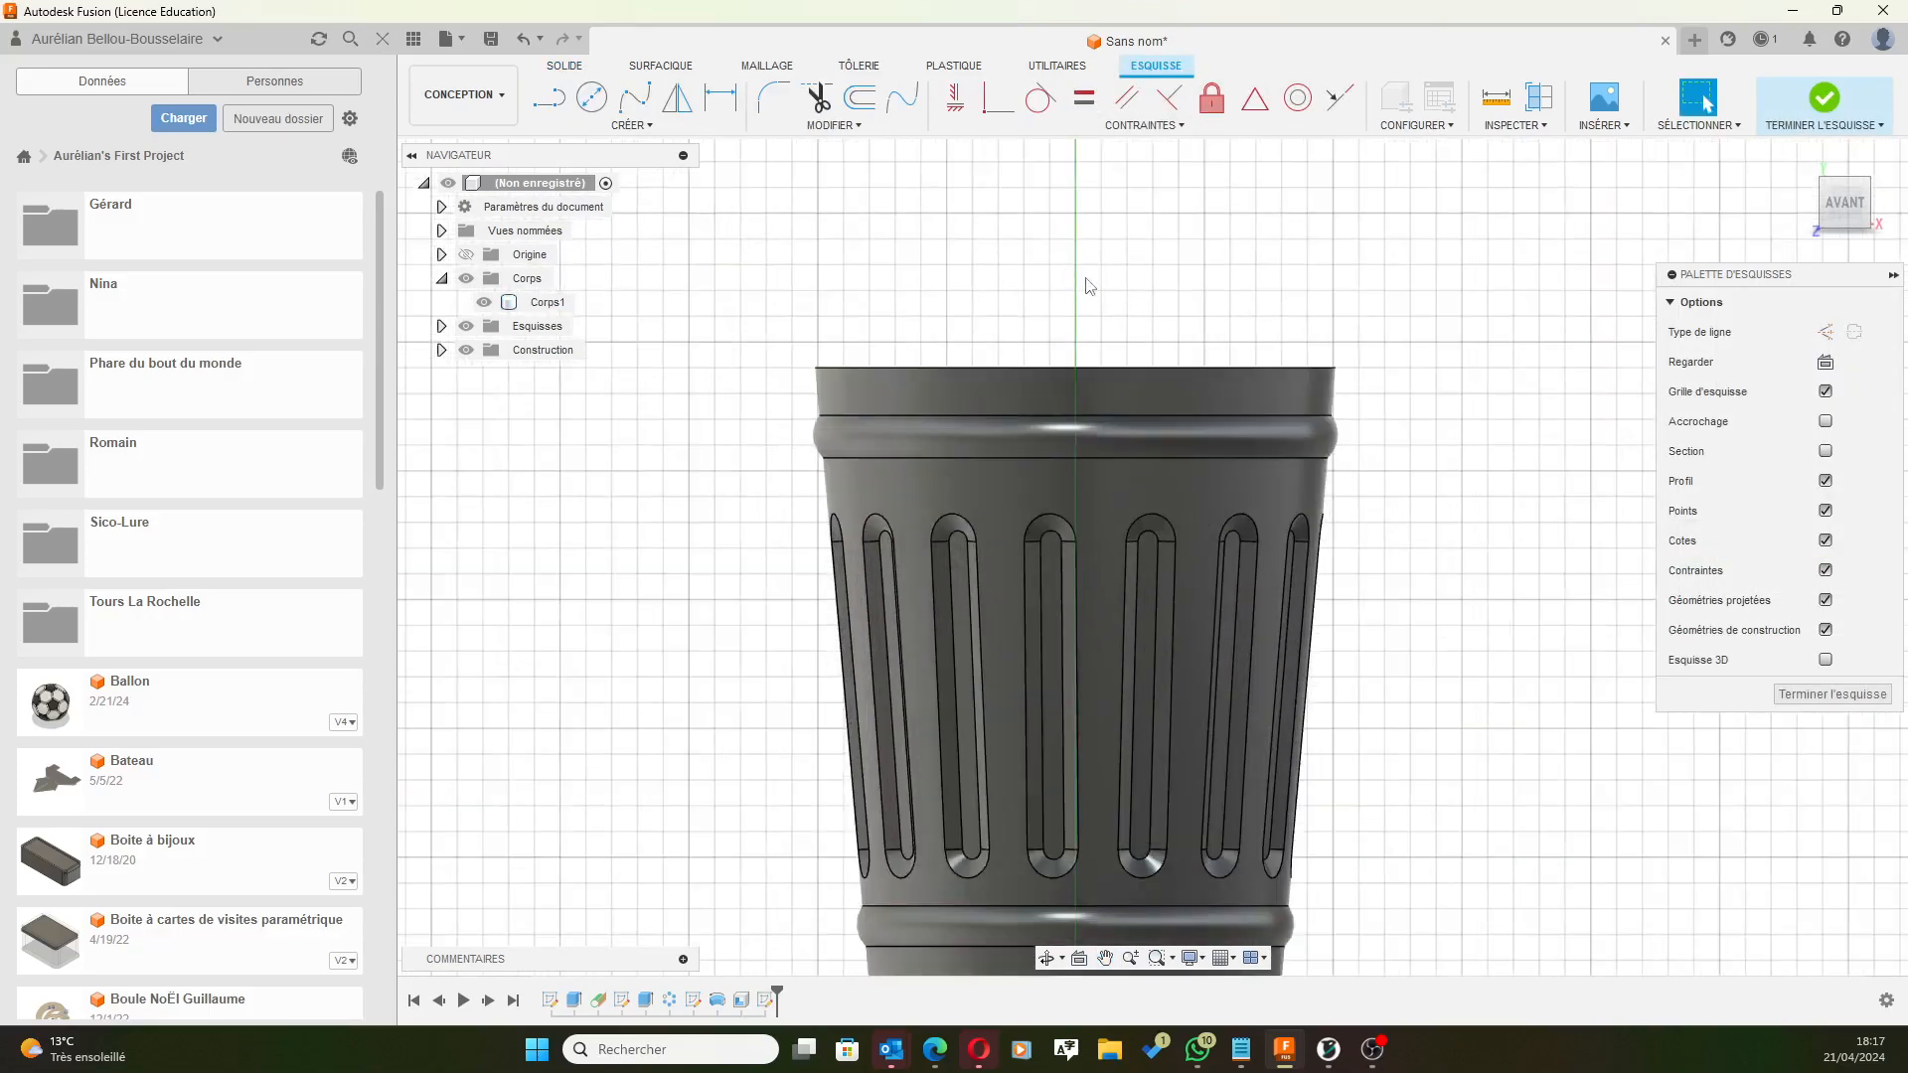
scroll(1390, 328, "up", 2)
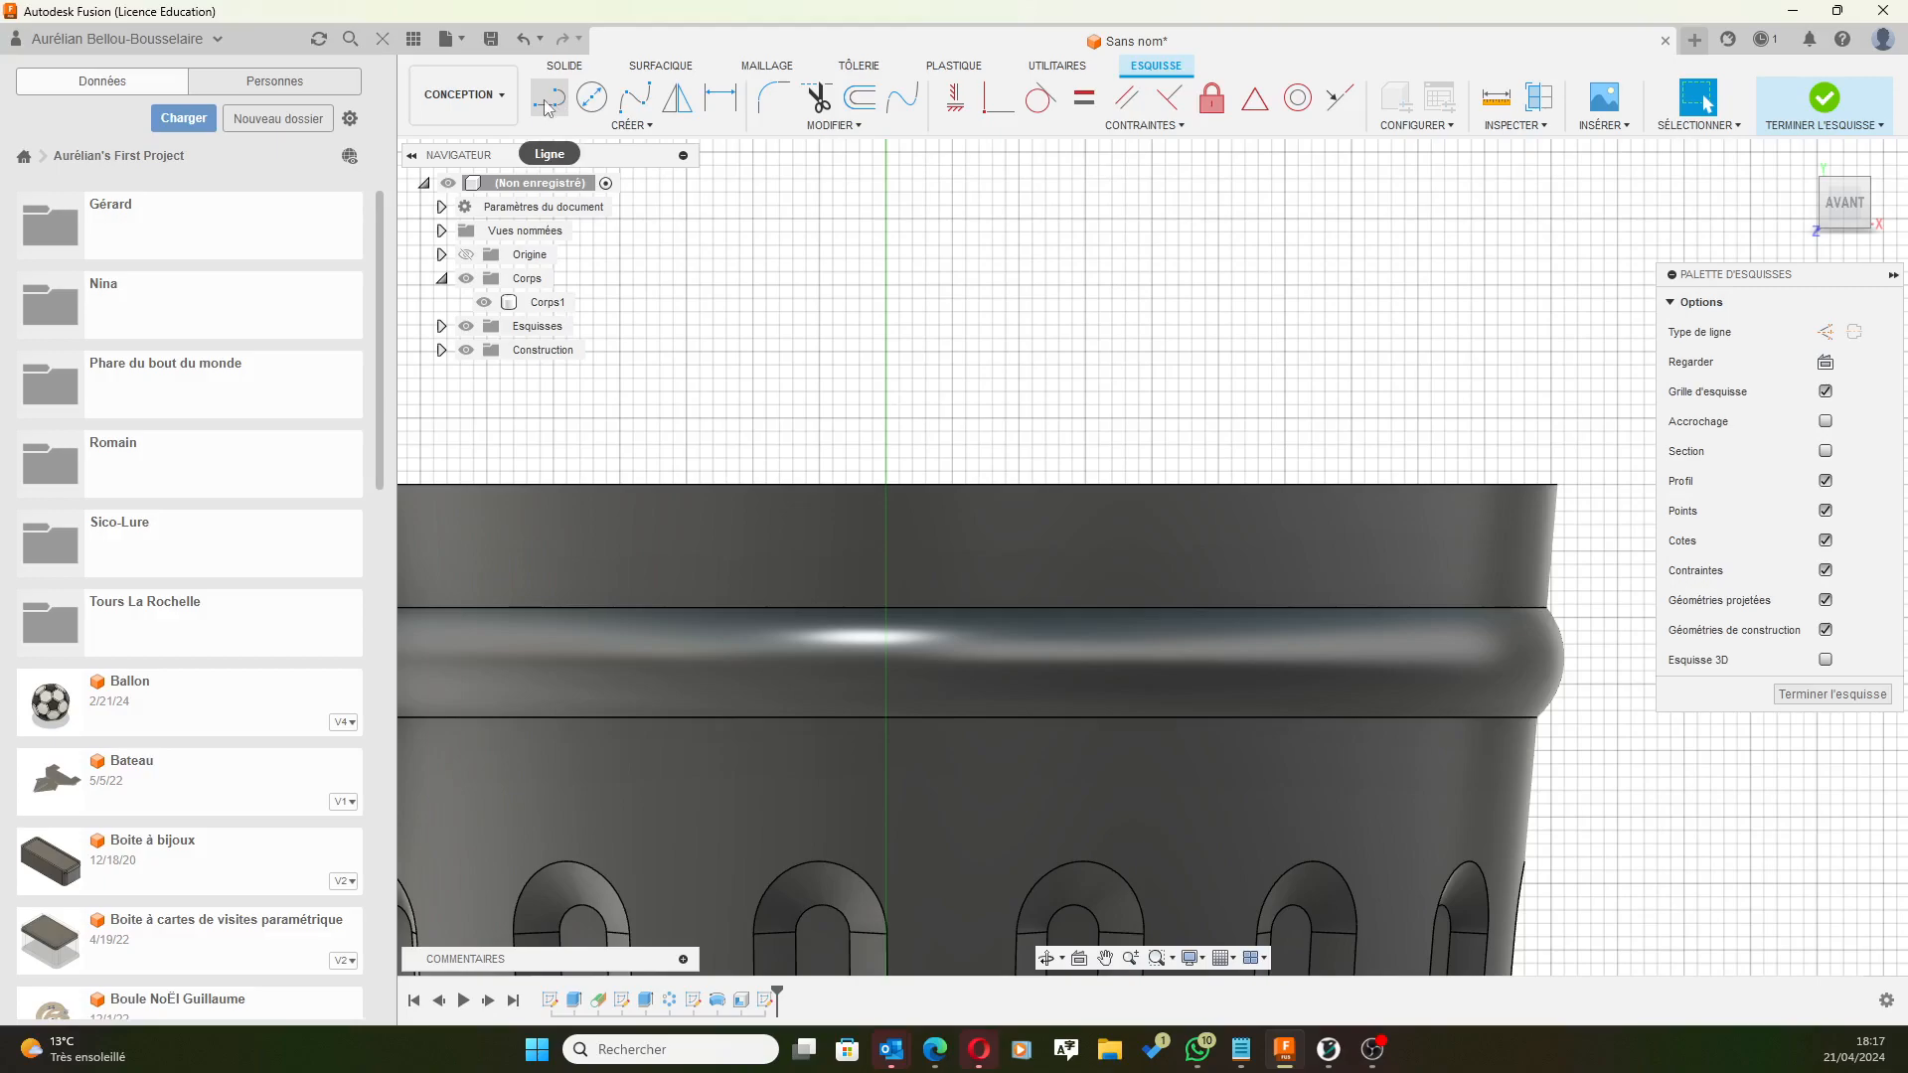
left_click(1139, 485)
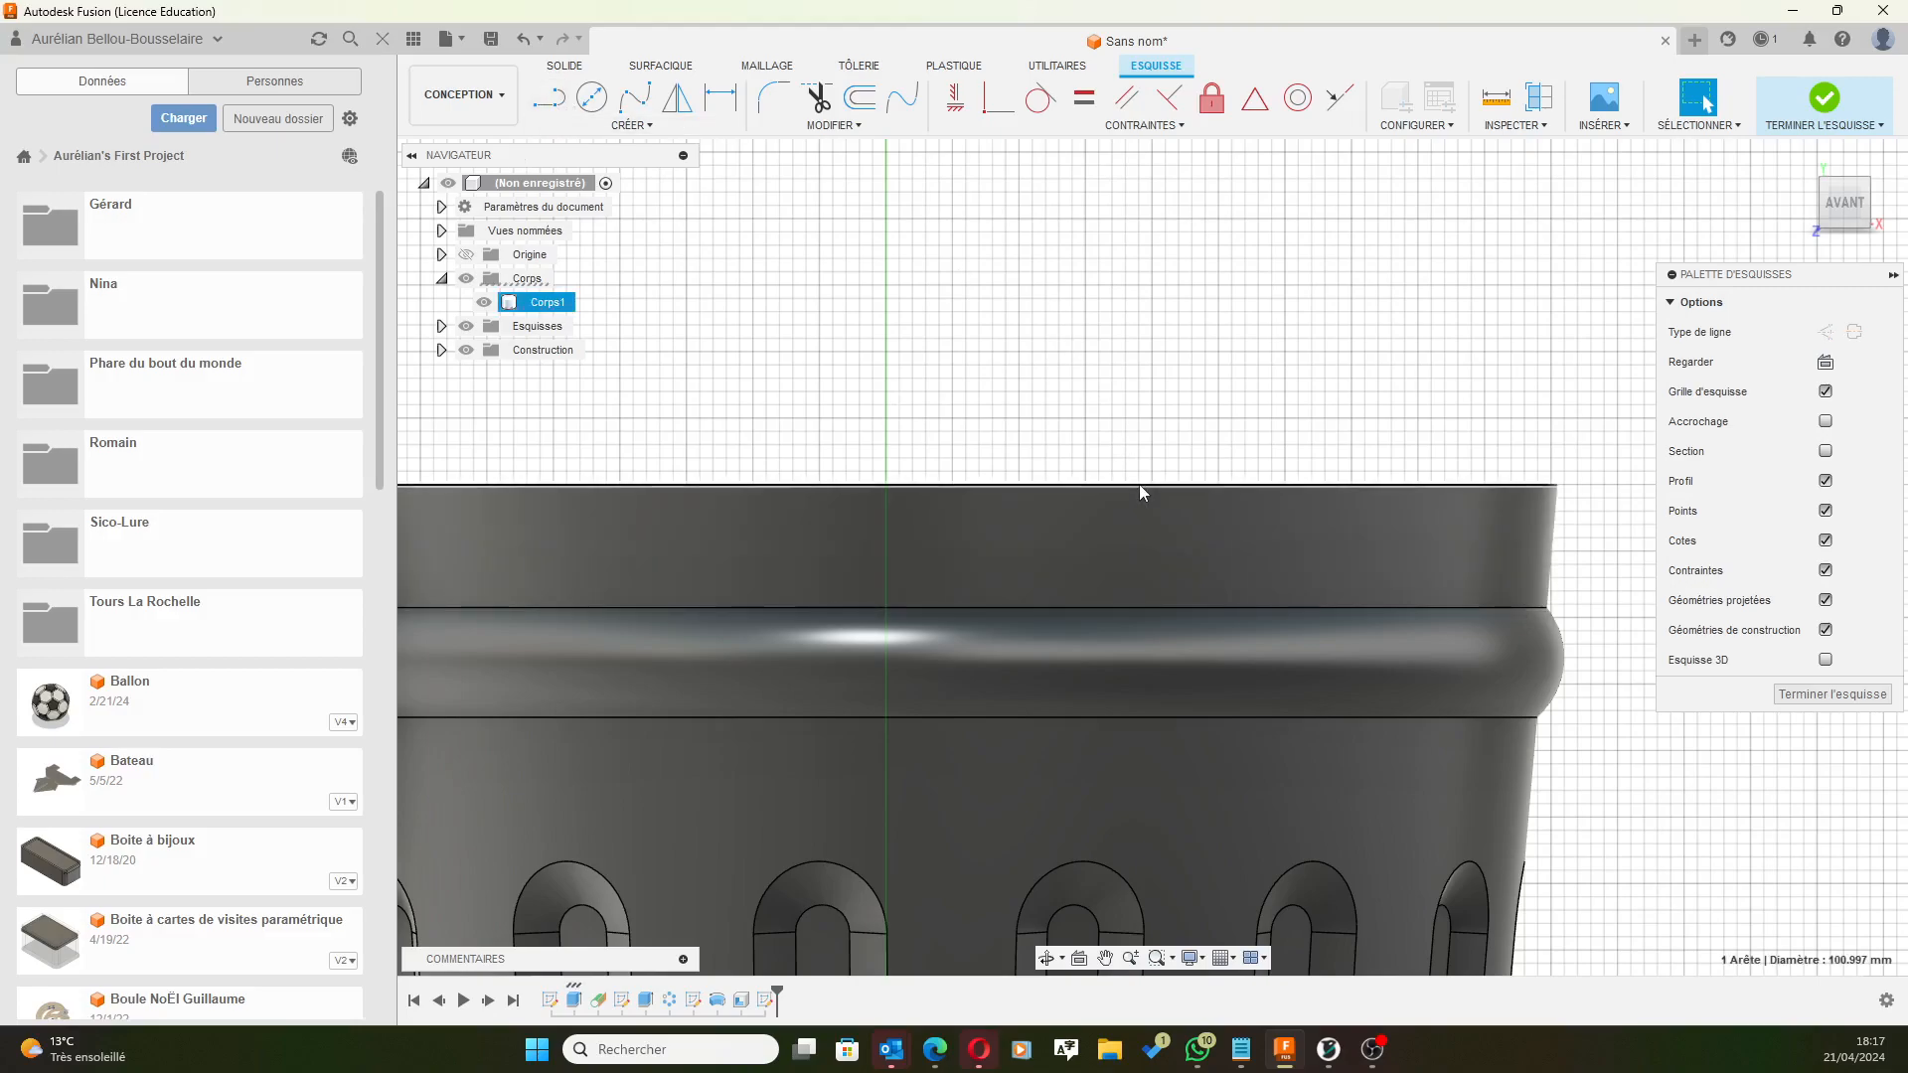
left_click(630, 126)
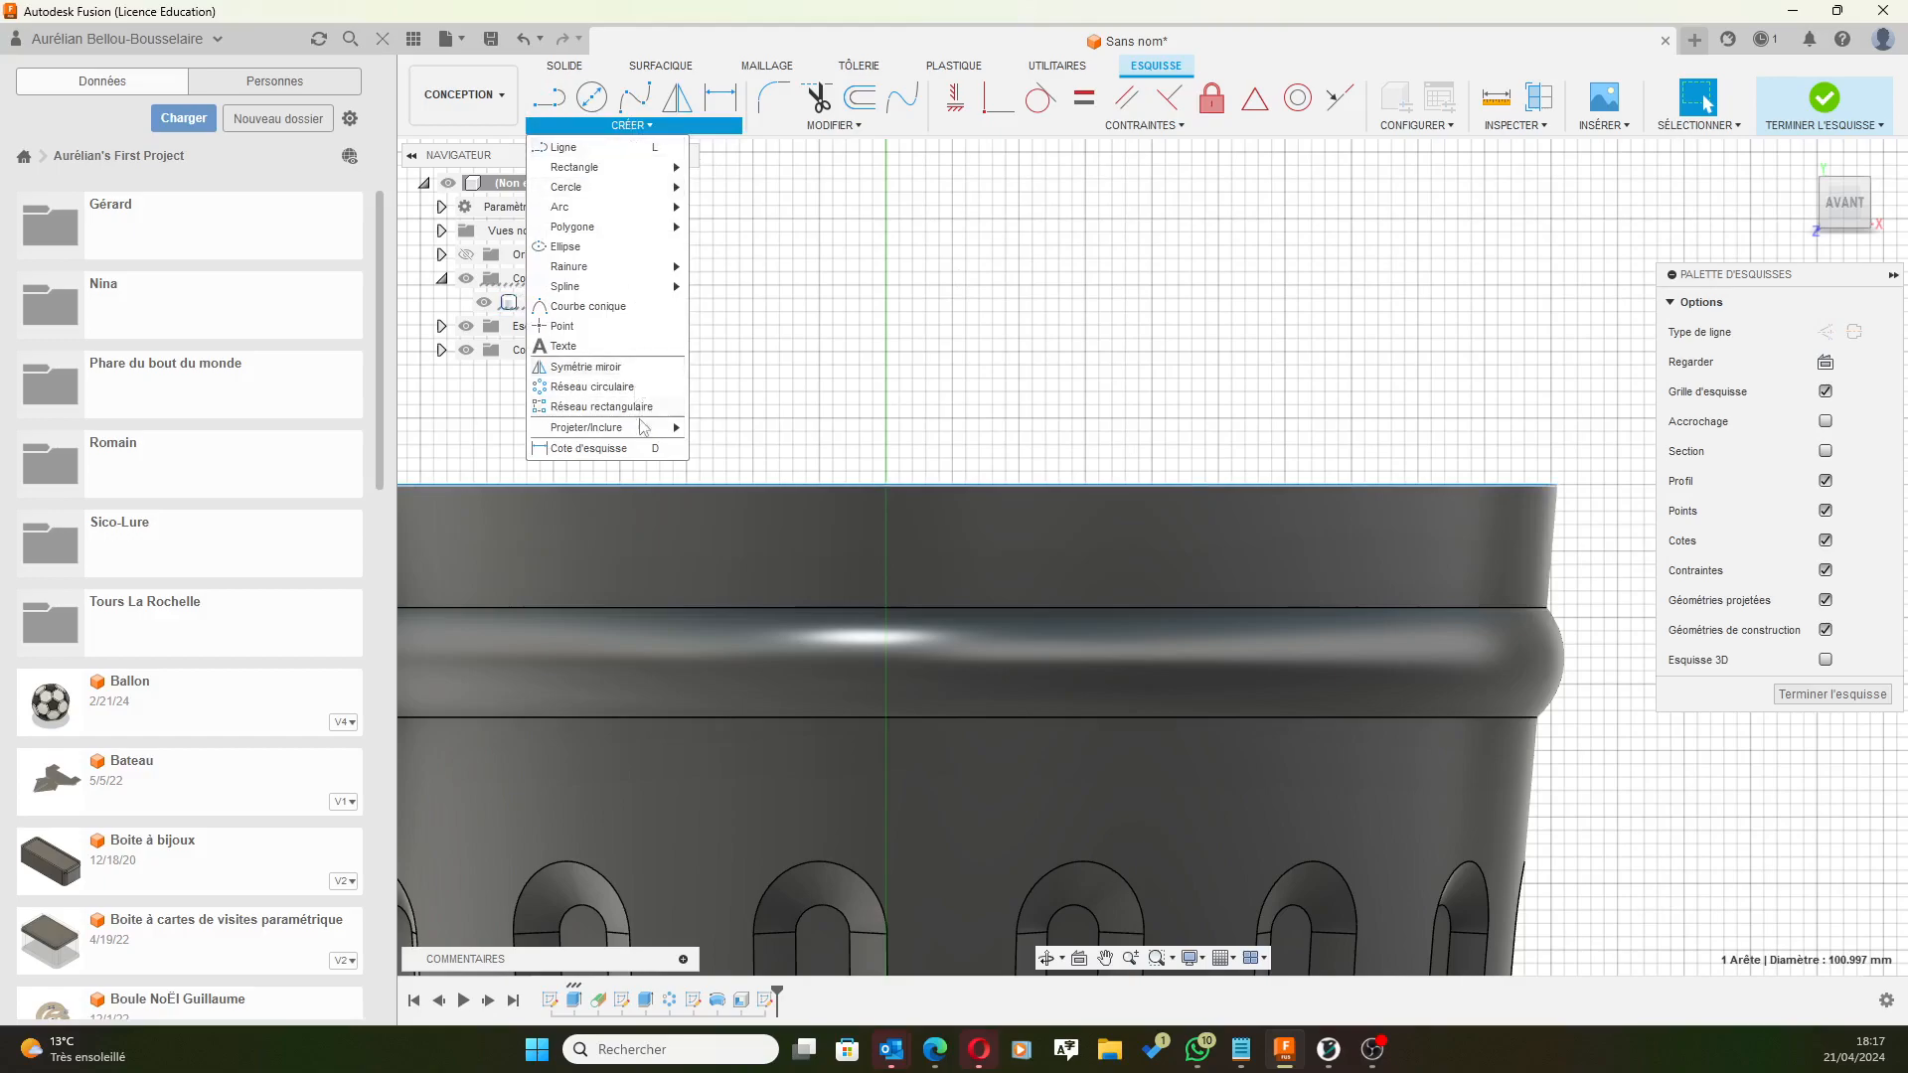
Project the rim's top edge and the upper ring edge into the sketch.
mouse_move(616, 428)
left_click(711, 434)
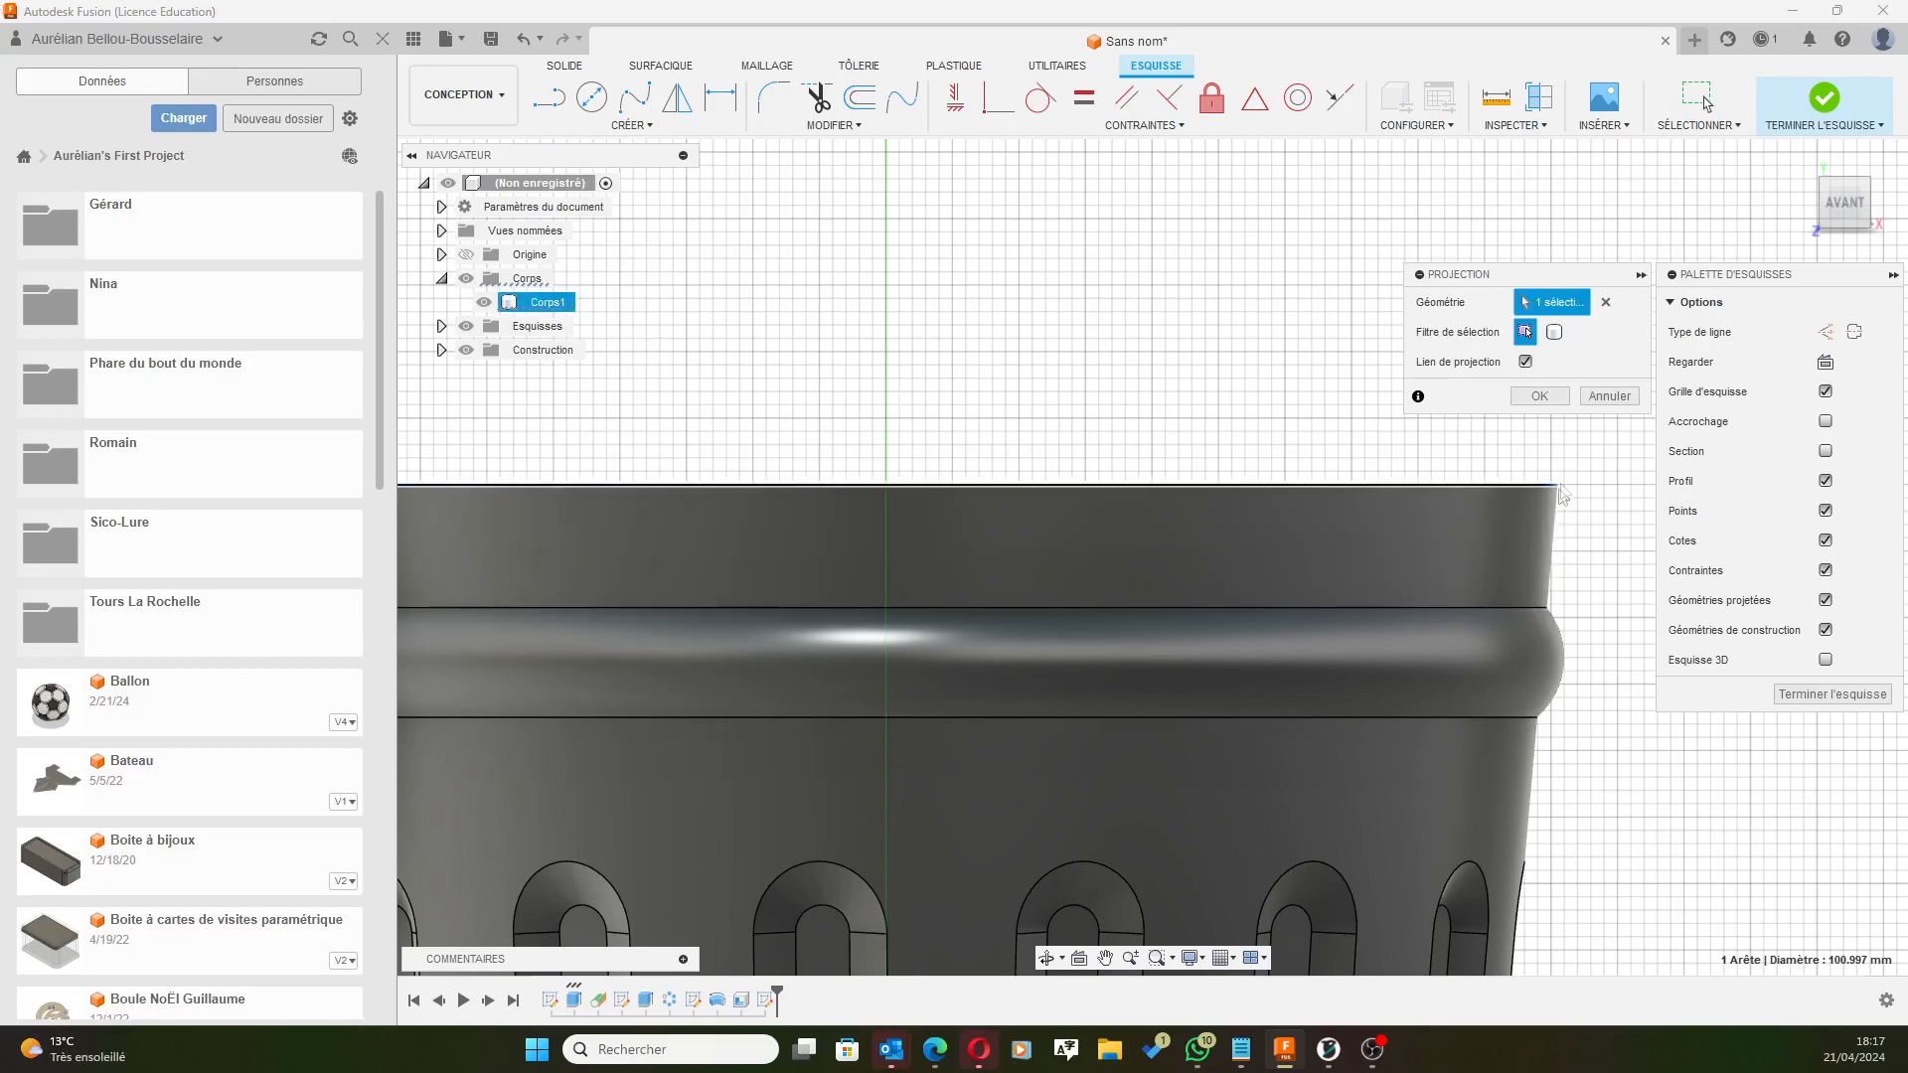
left_click(1541, 610)
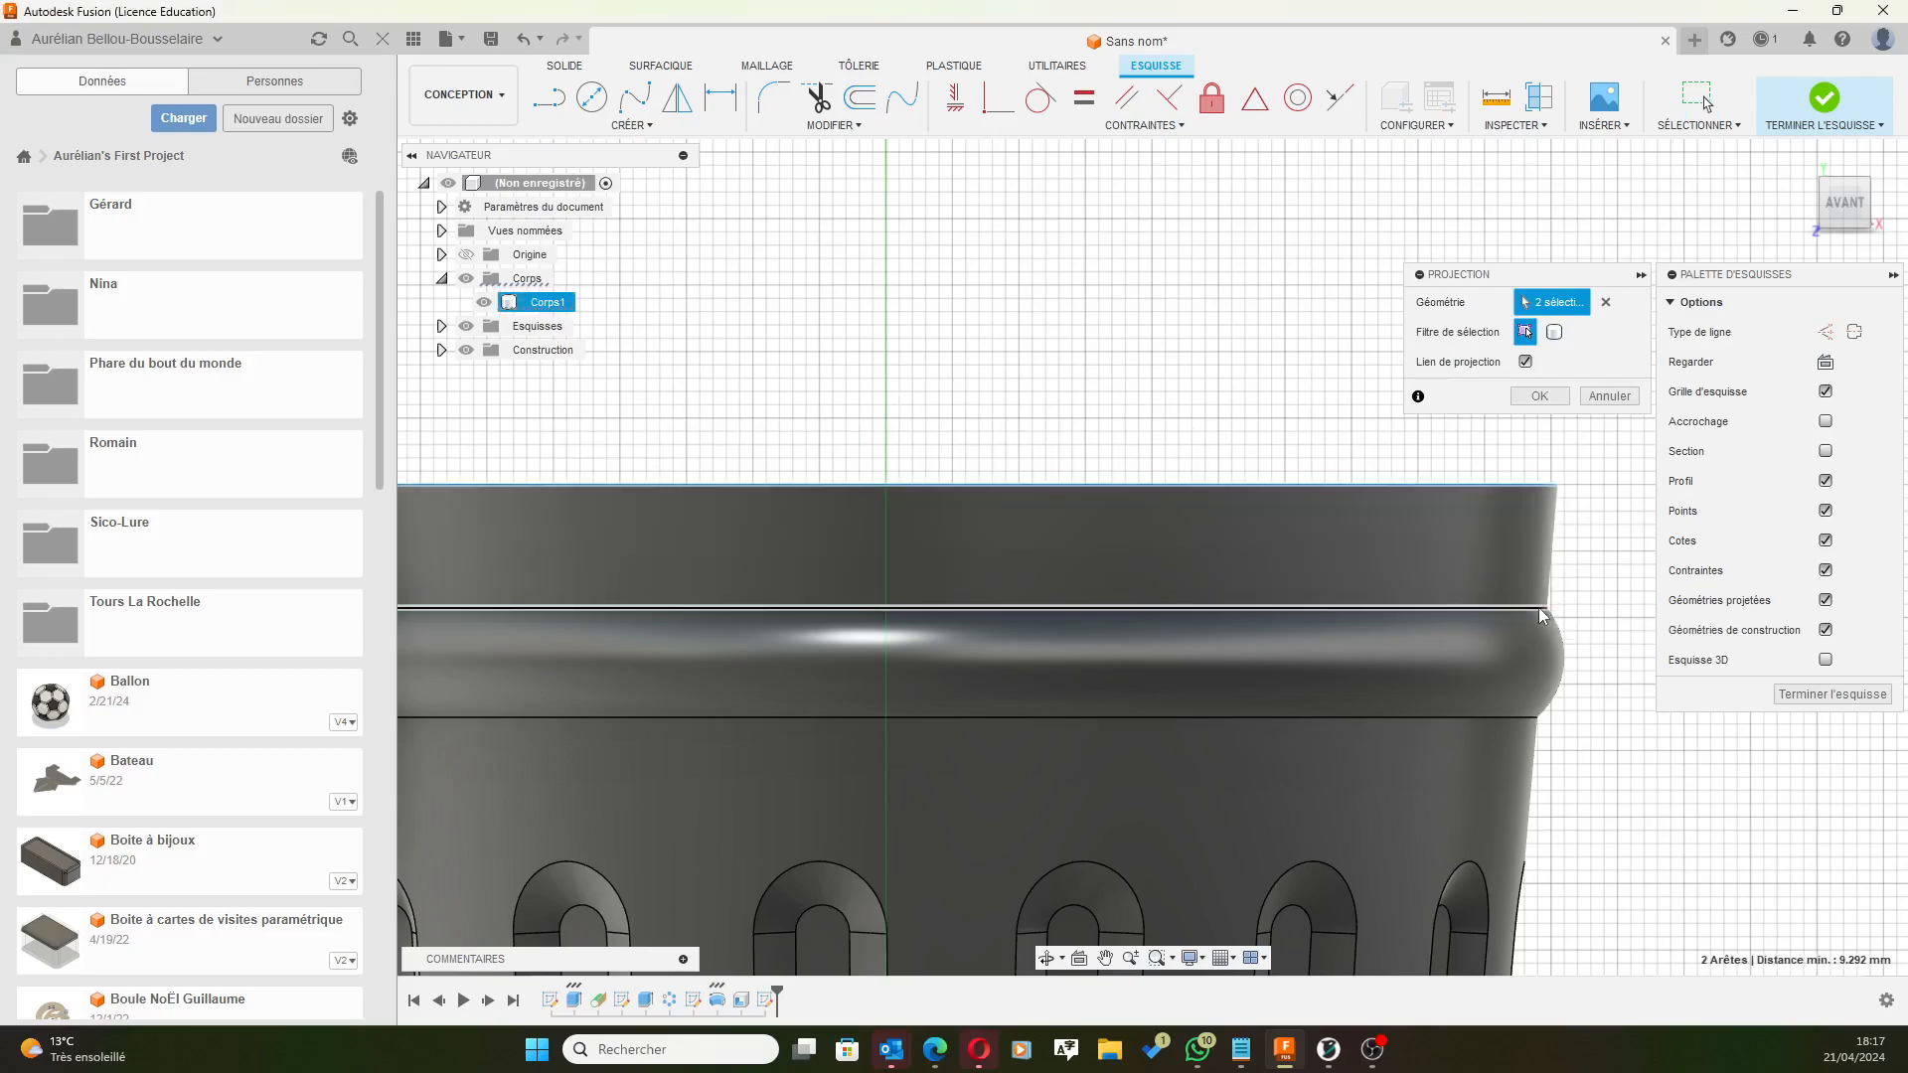
left_click(1539, 397)
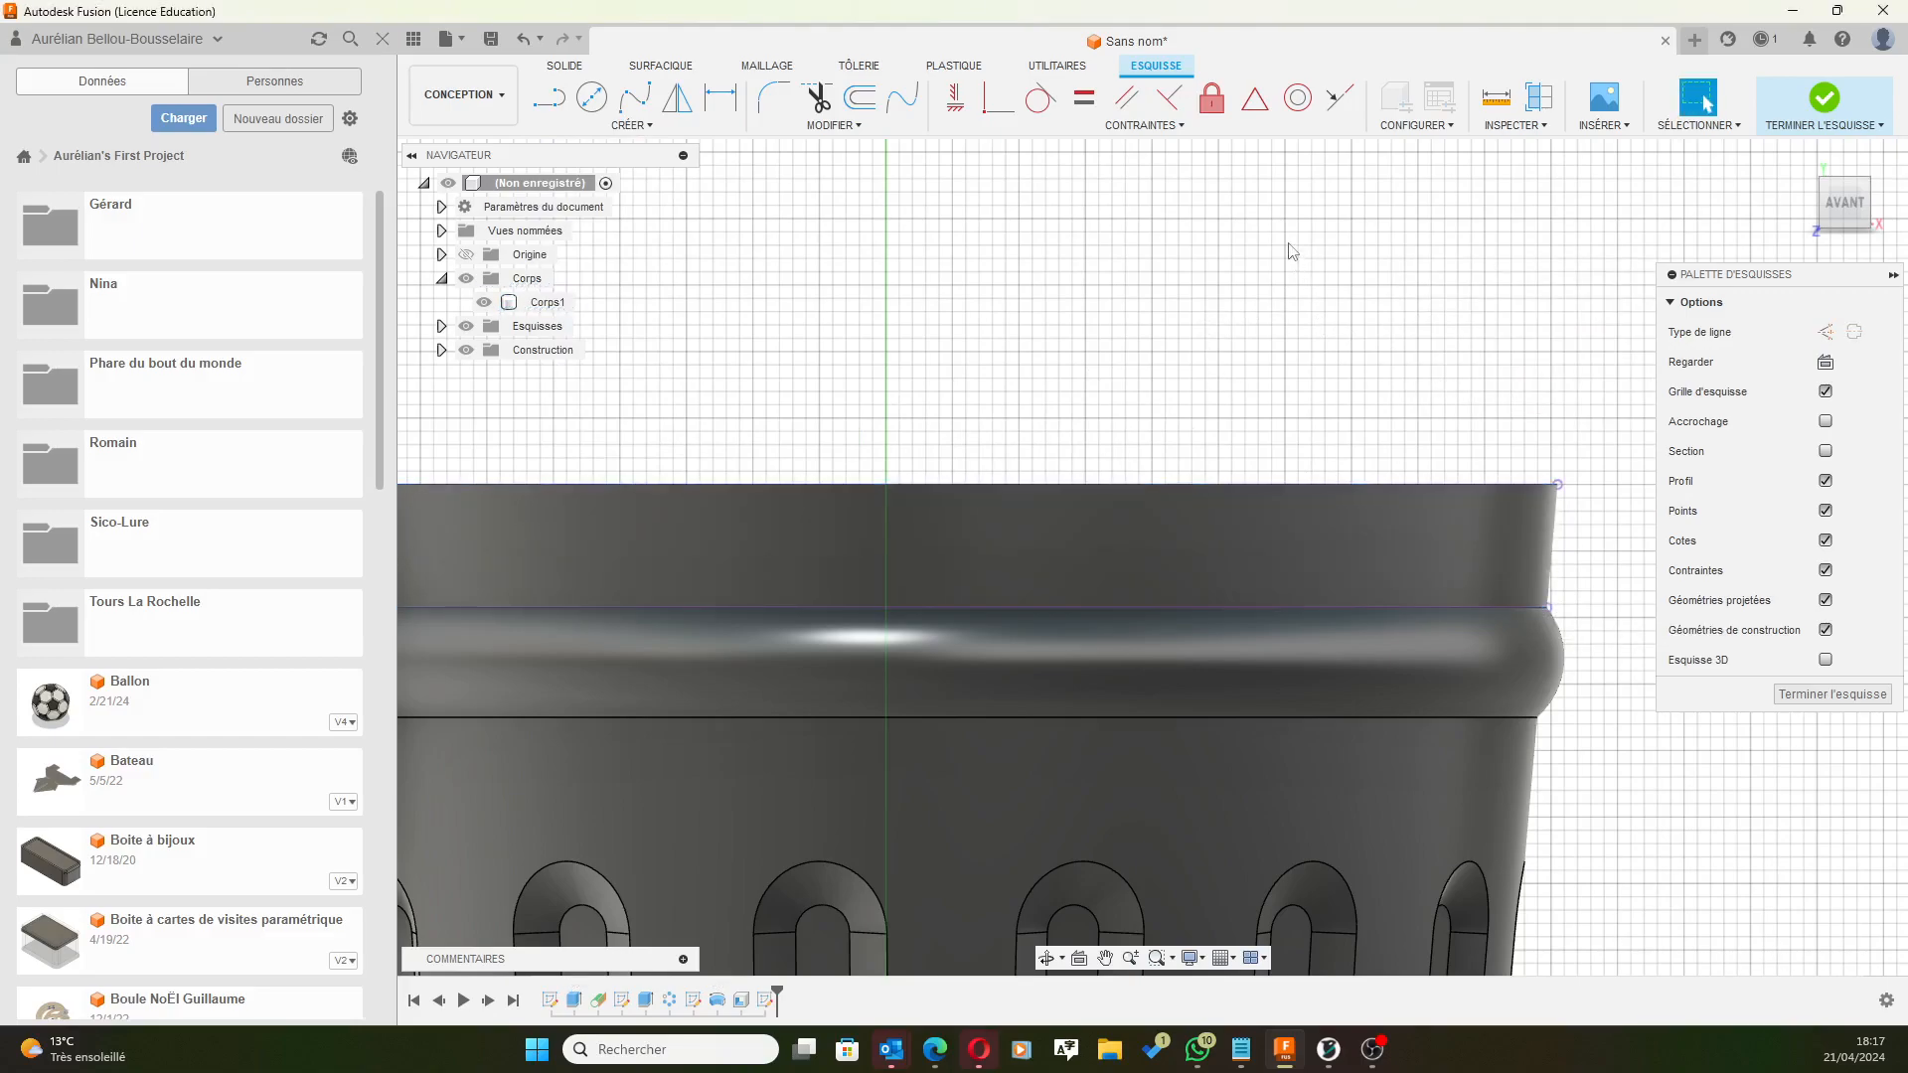
scroll(1272, 320, "down", 4)
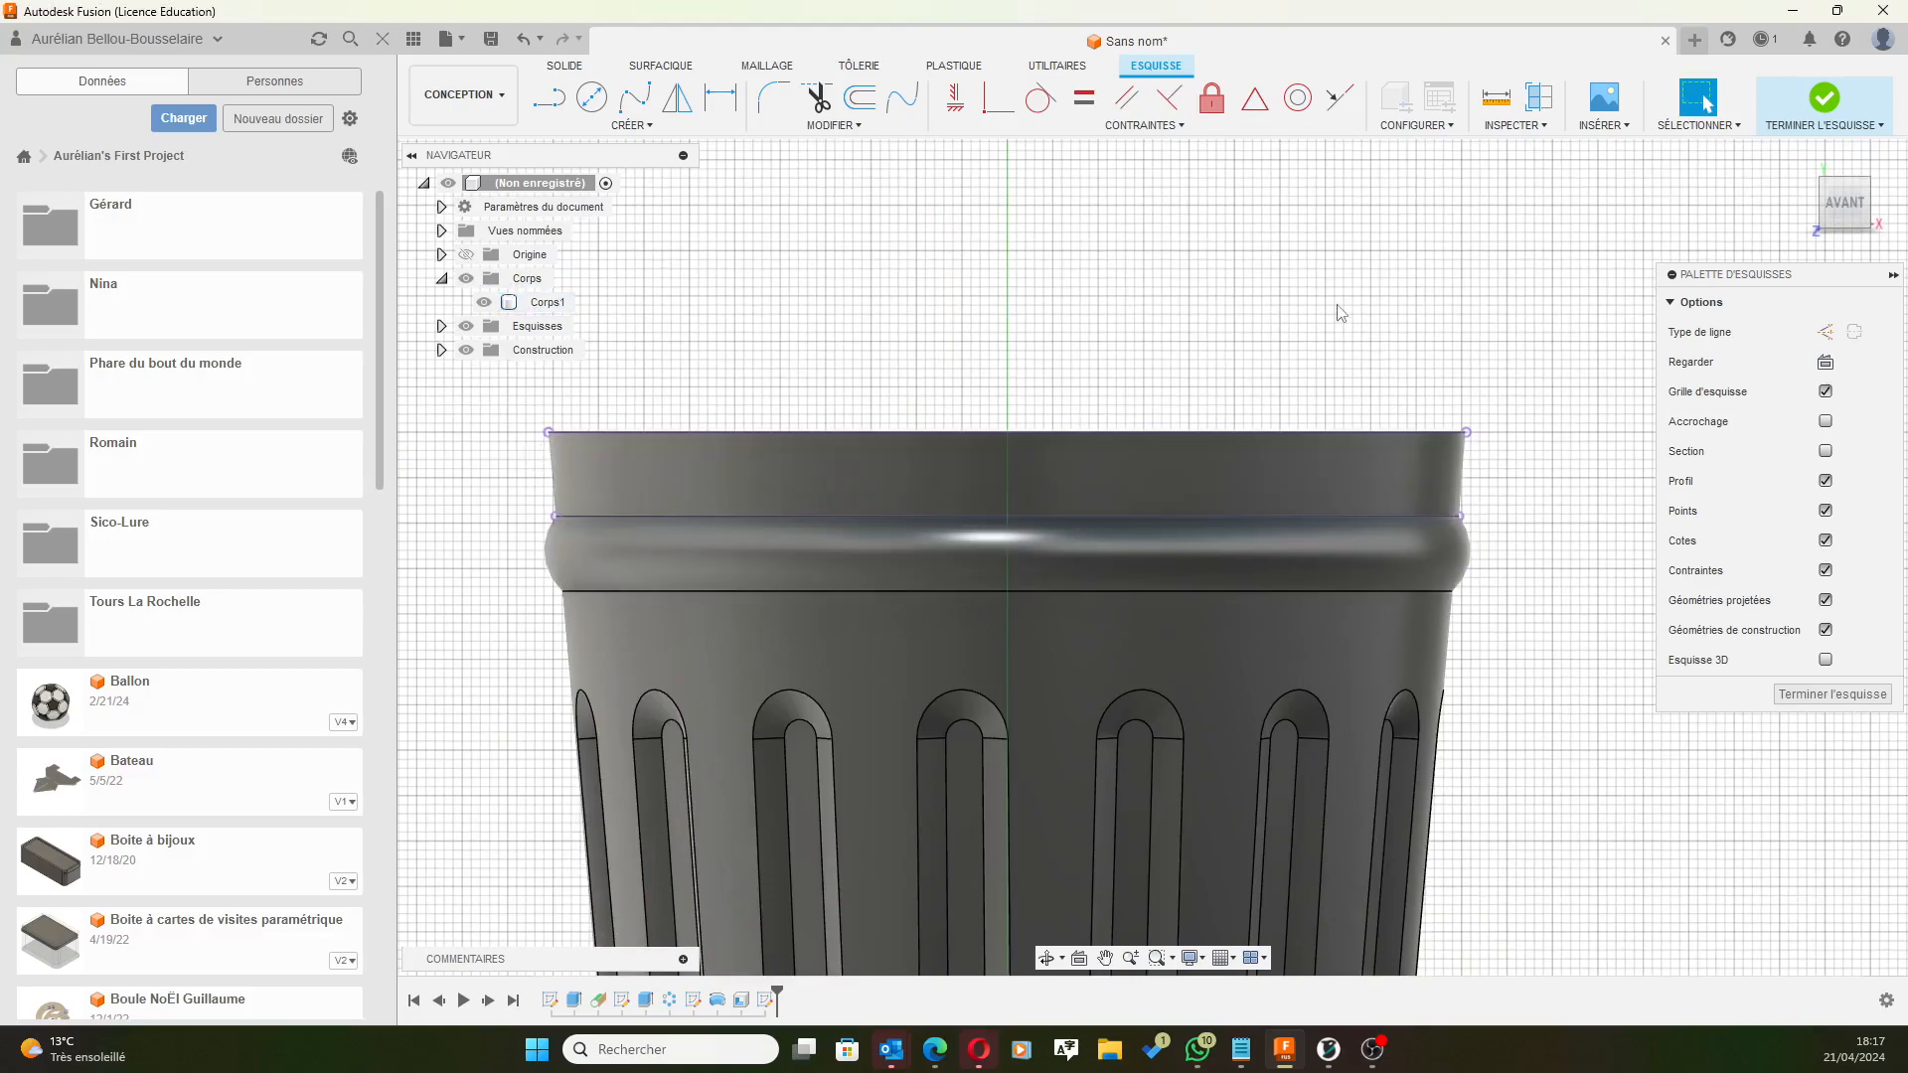
mouse_move(1324, 232)
middle_mouse_down("shift")
mouse_move(1287, 300)
mouse_move(1265, 278)
mouse_move(1254, 350)
mouse_move(1136, 503)
middle_mouse_up("shift")
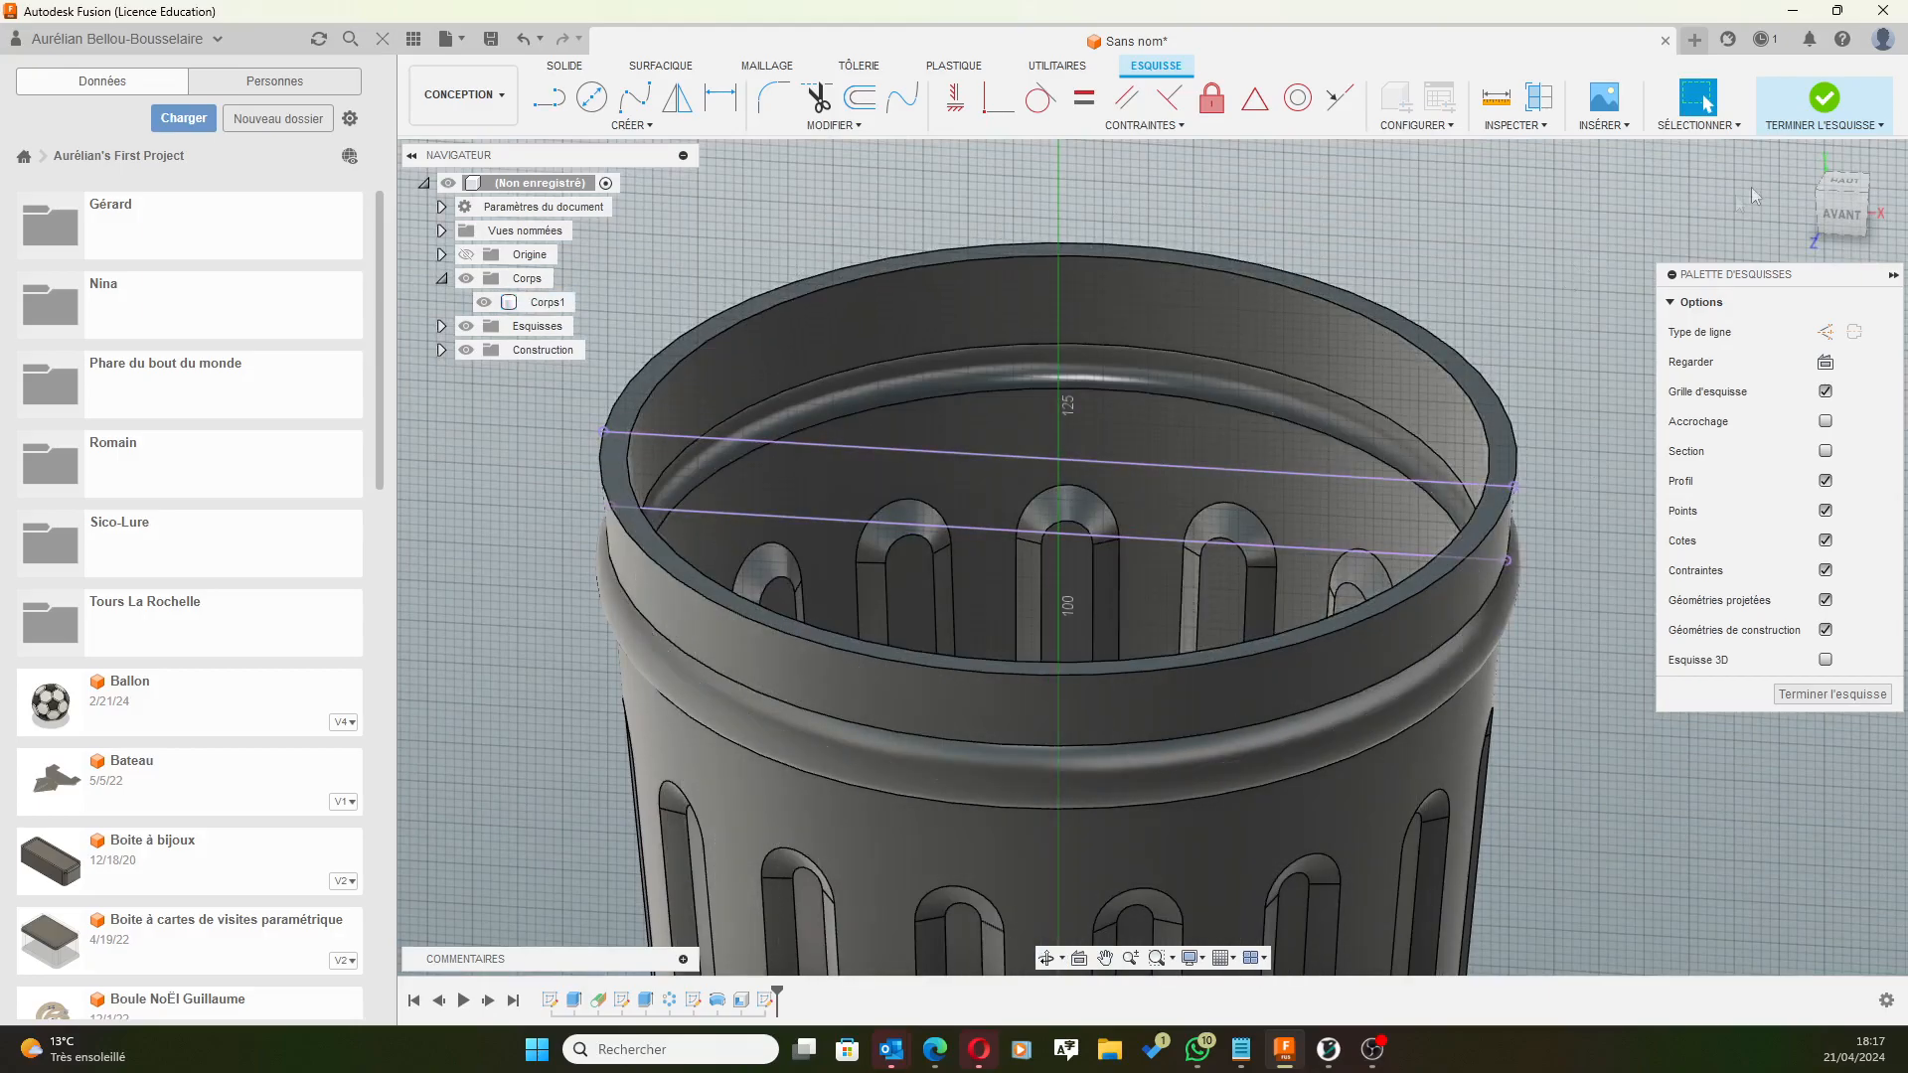
Draw a construction line from the top rim corner down to the ring's corner.
left_click(1834, 209)
scroll(1447, 676, "up", 6)
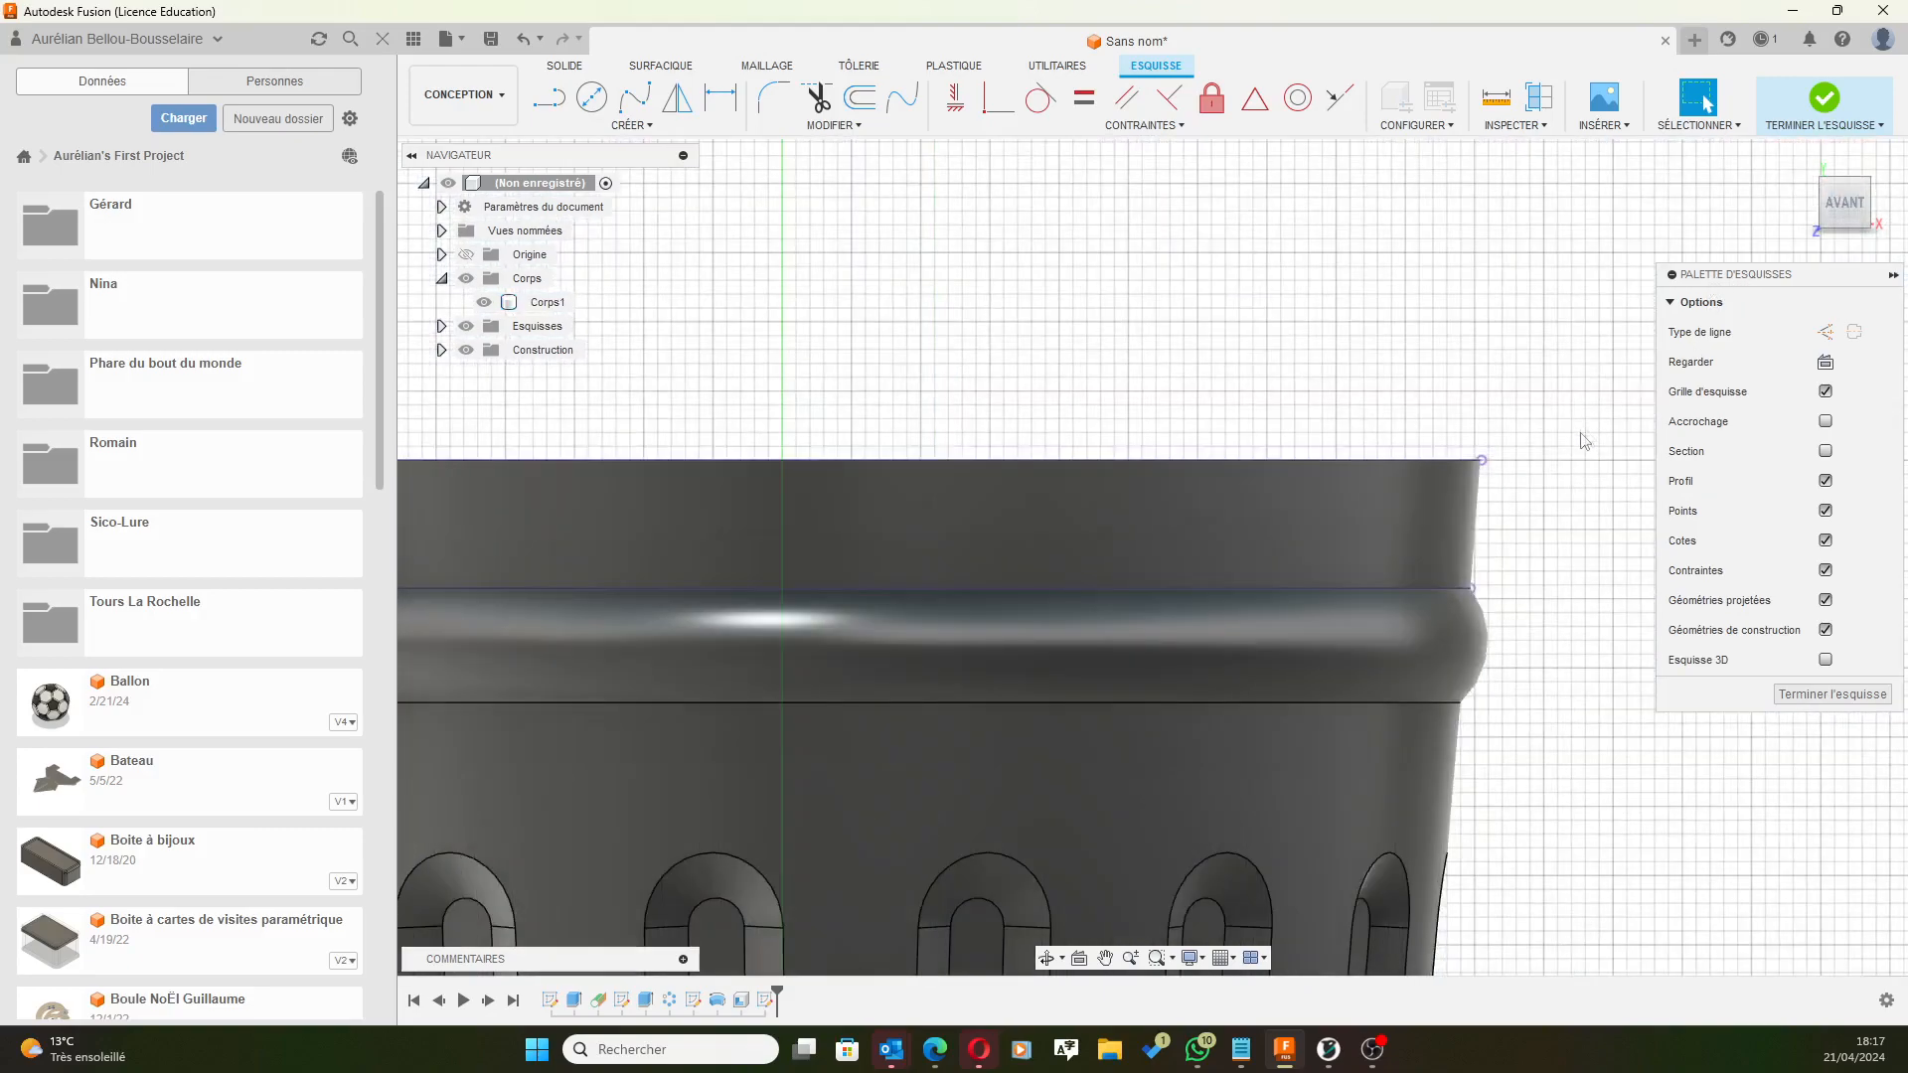
left_click(550, 100)
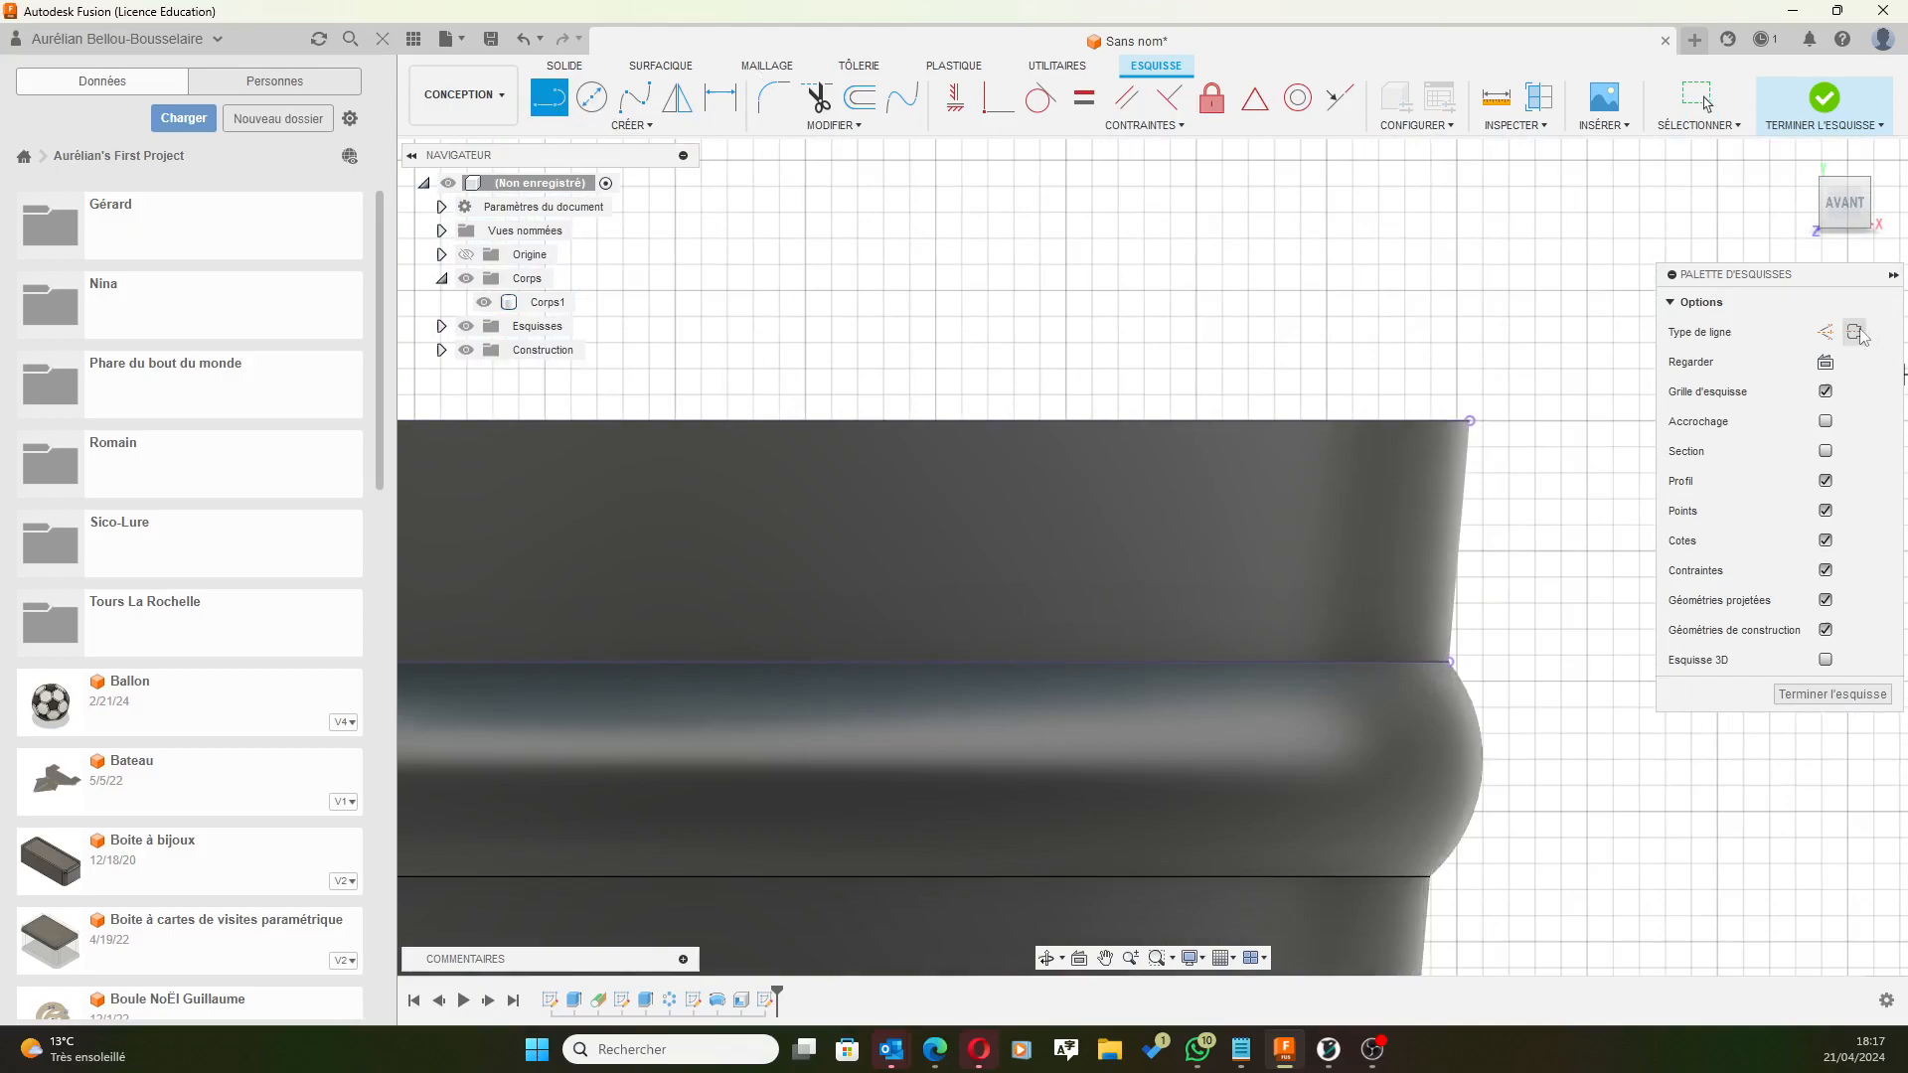
left_click(1825, 334)
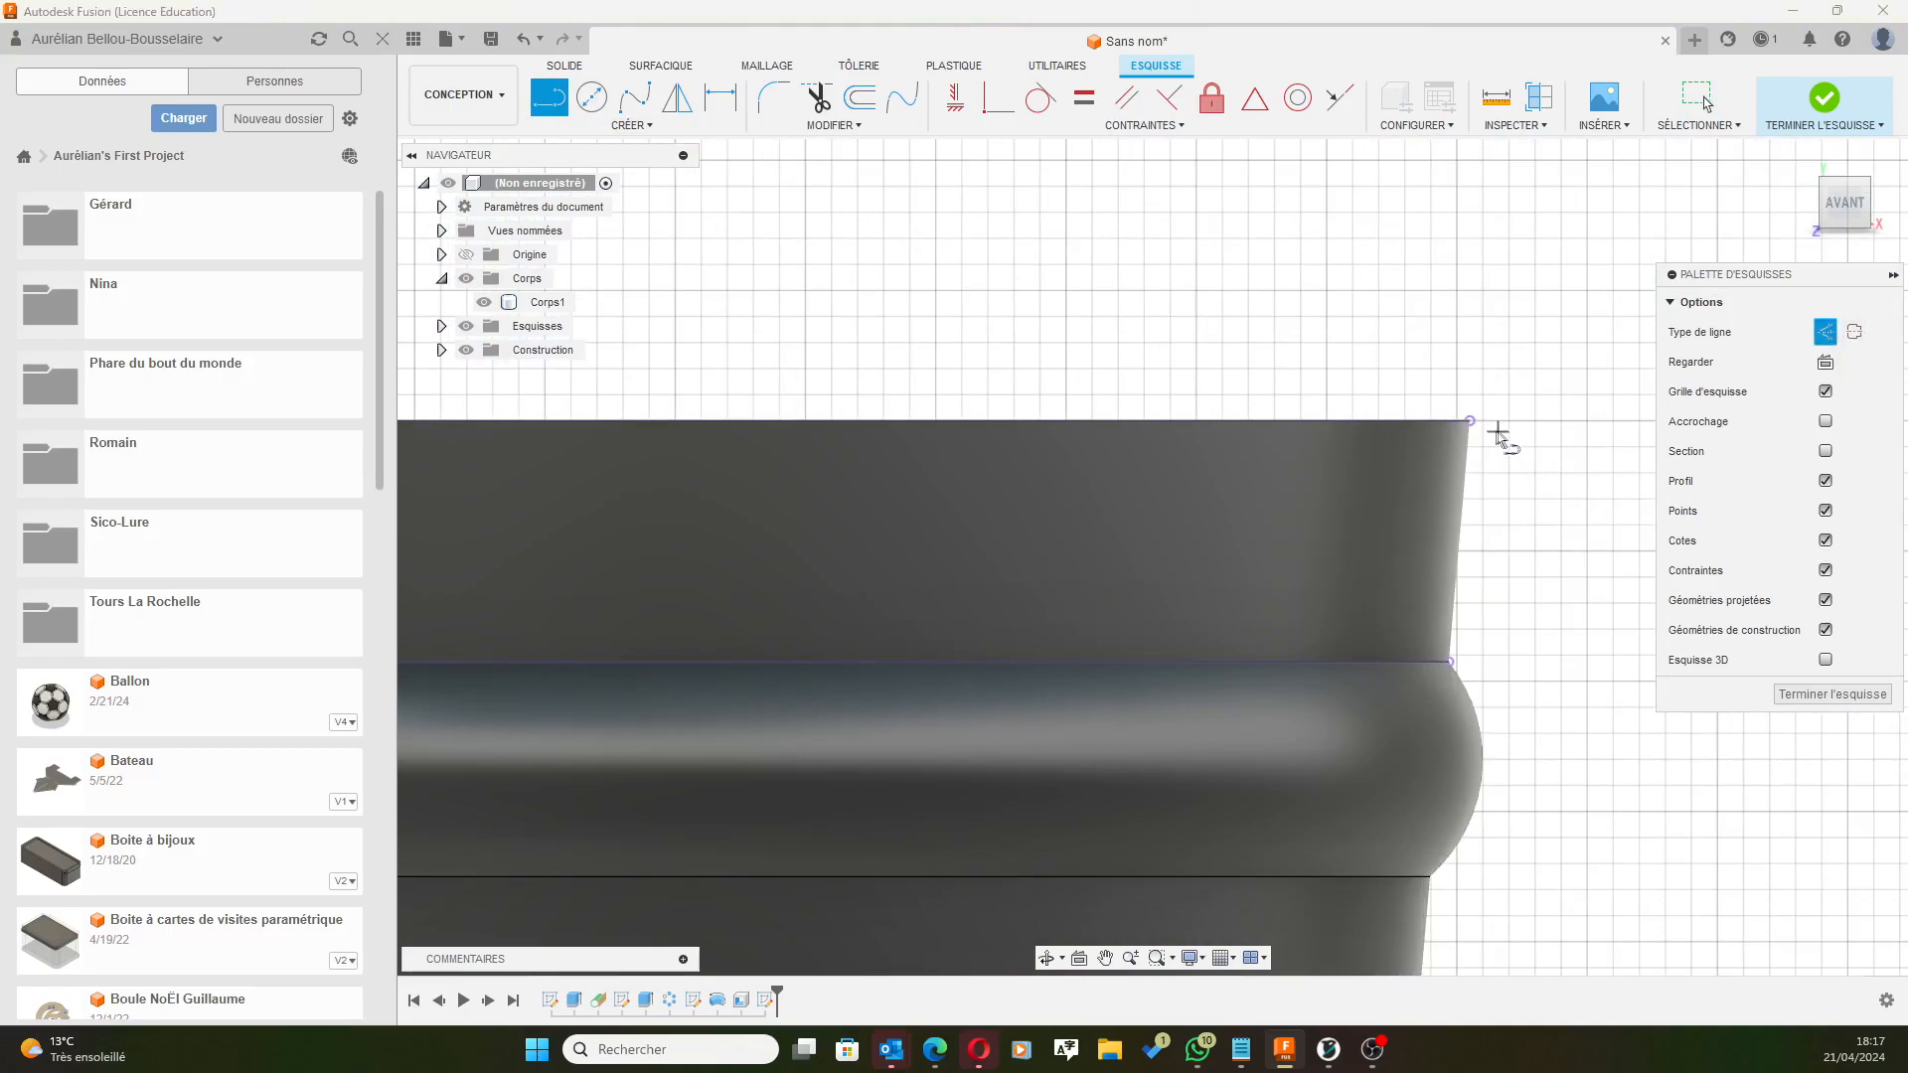
left_click(1469, 421)
double_click(1449, 661)
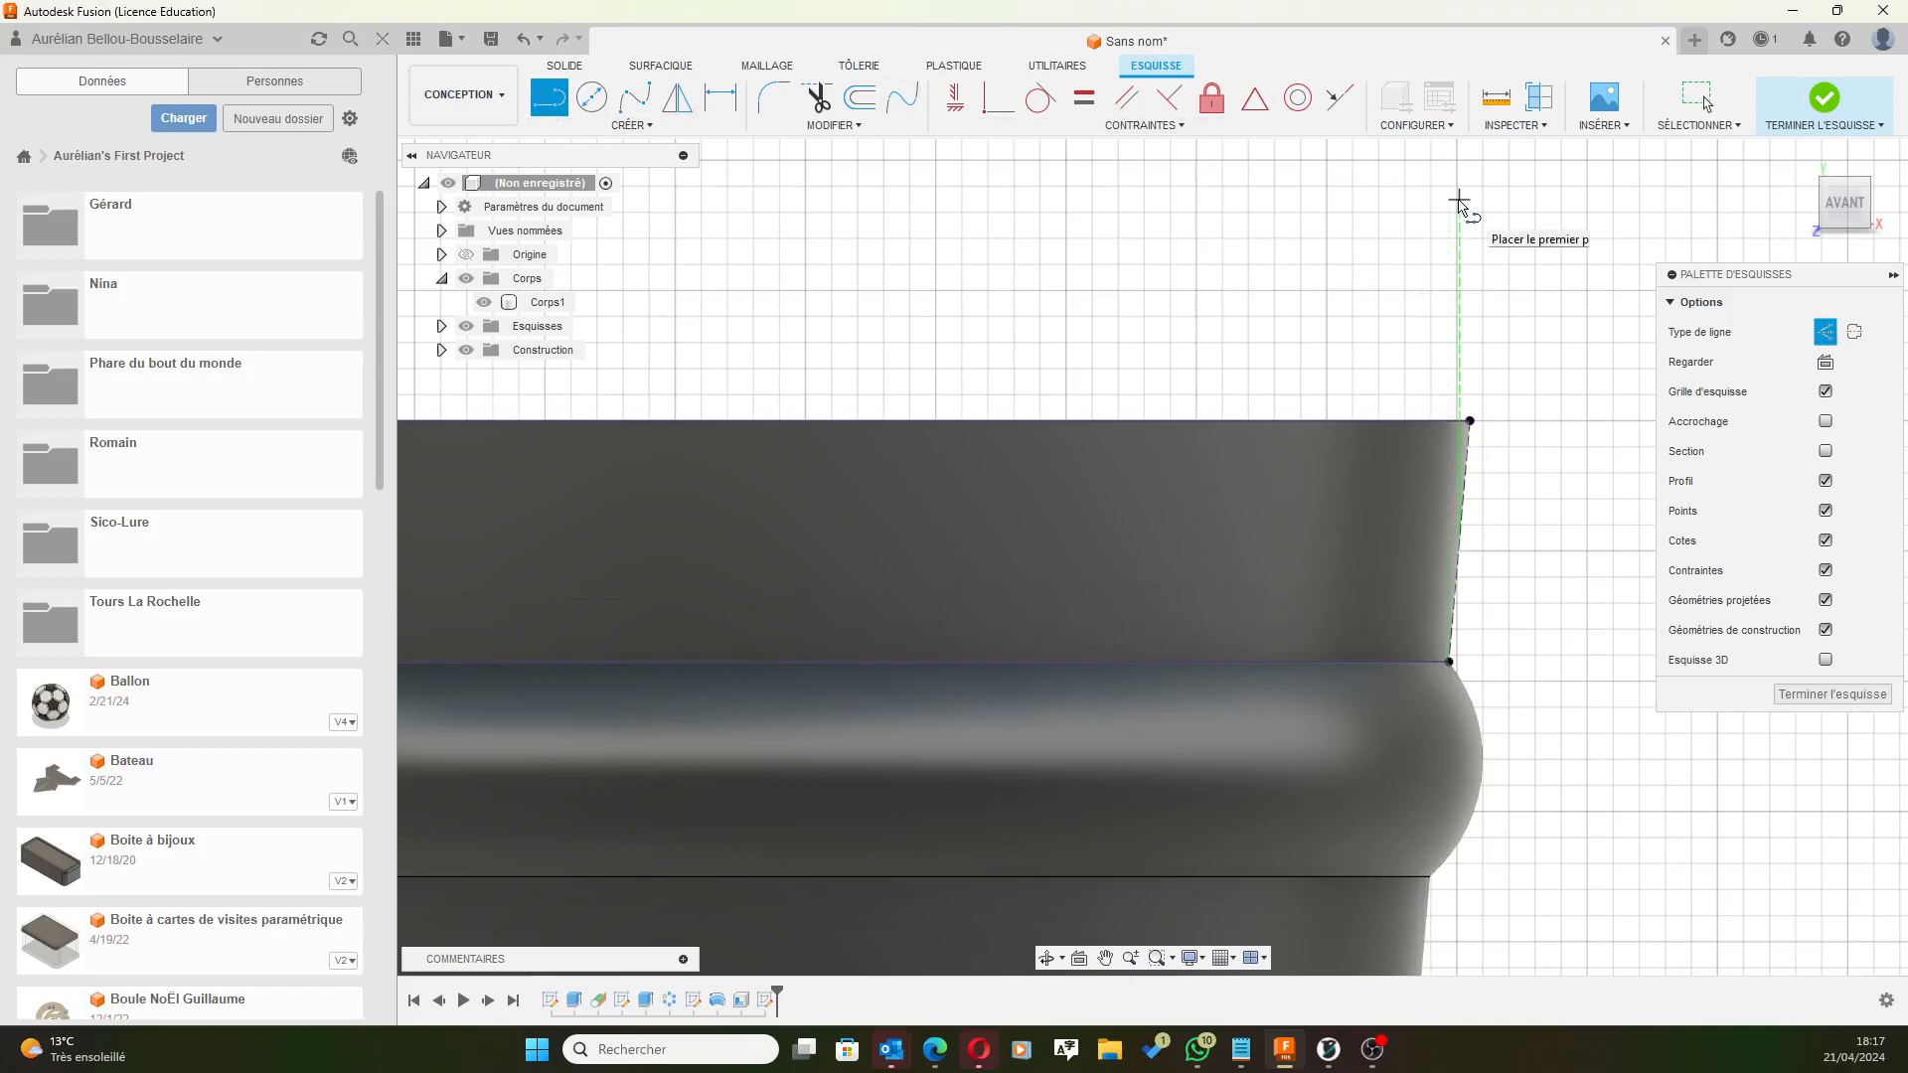
key("Escape")
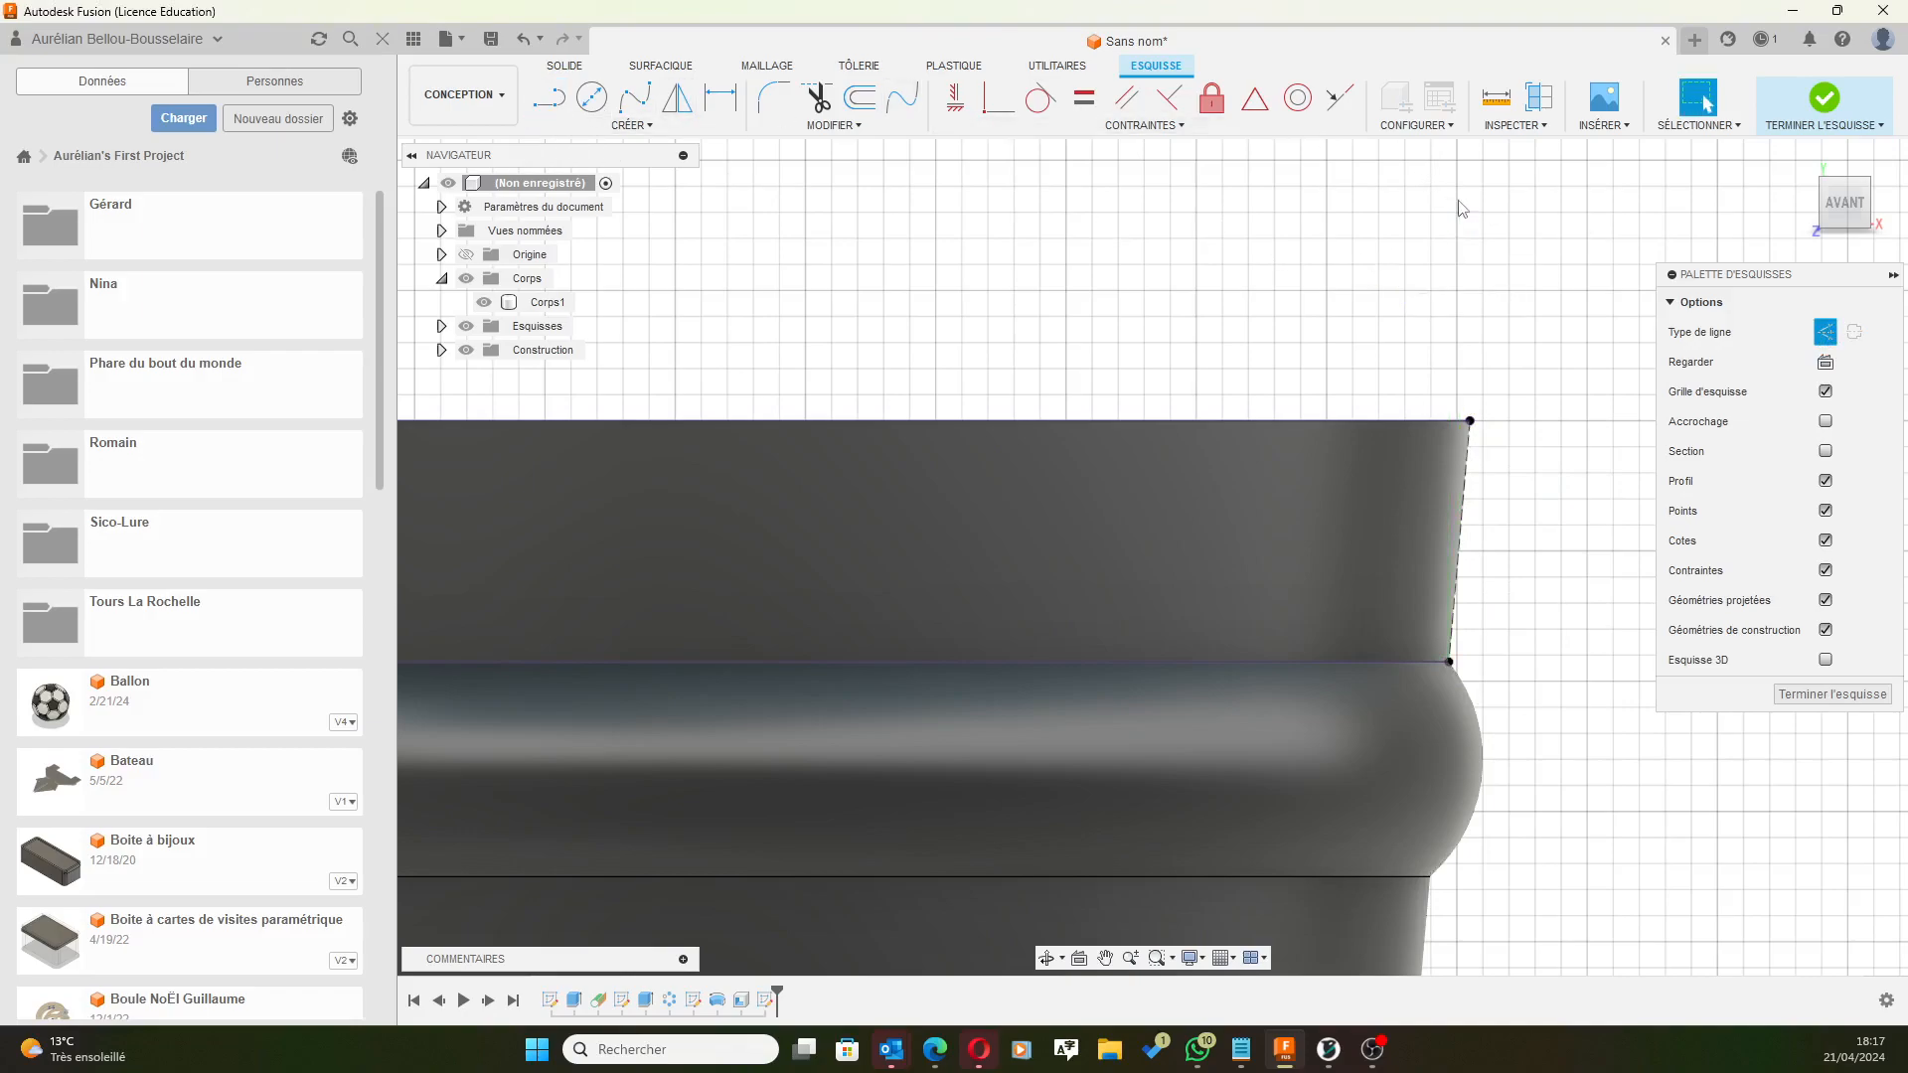
Convert the projected rim and ring lines to construction geometry, back in front view.
left_click(1350, 421)
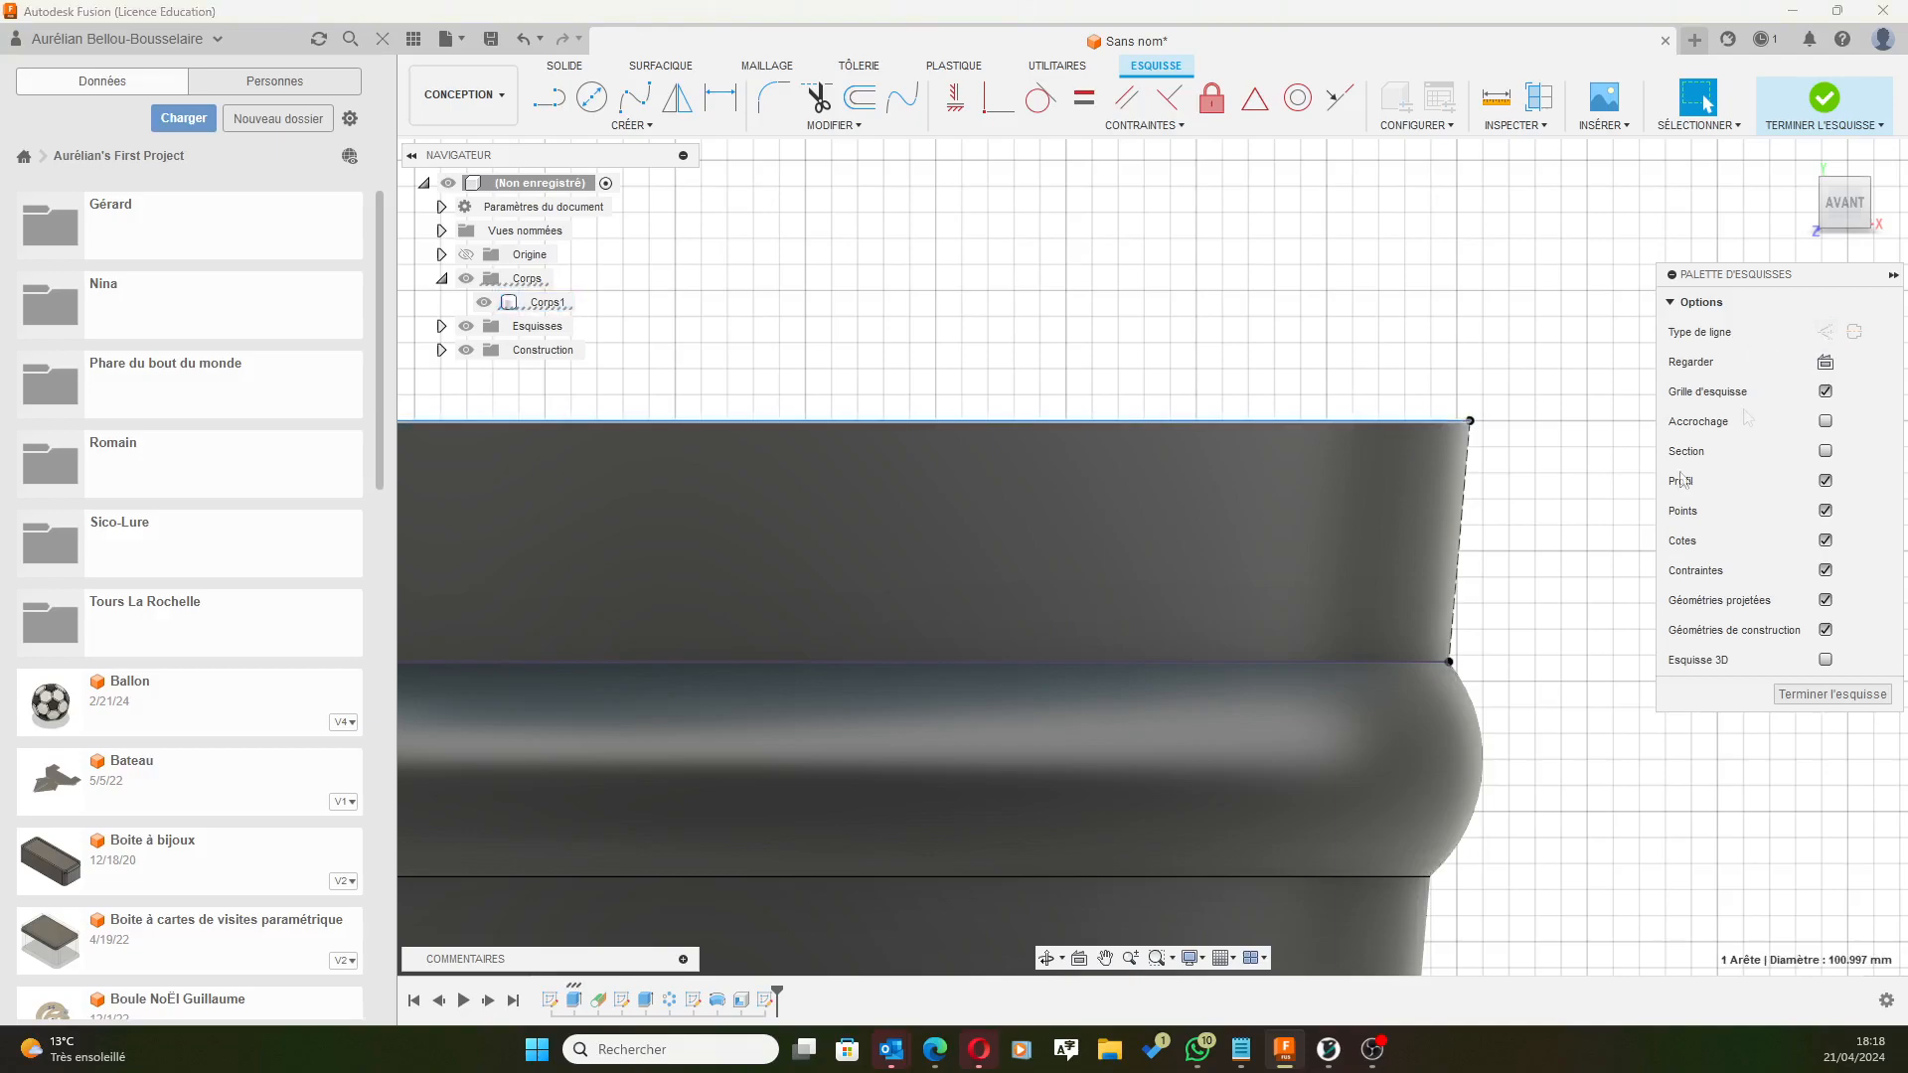
left_click(1250, 661)
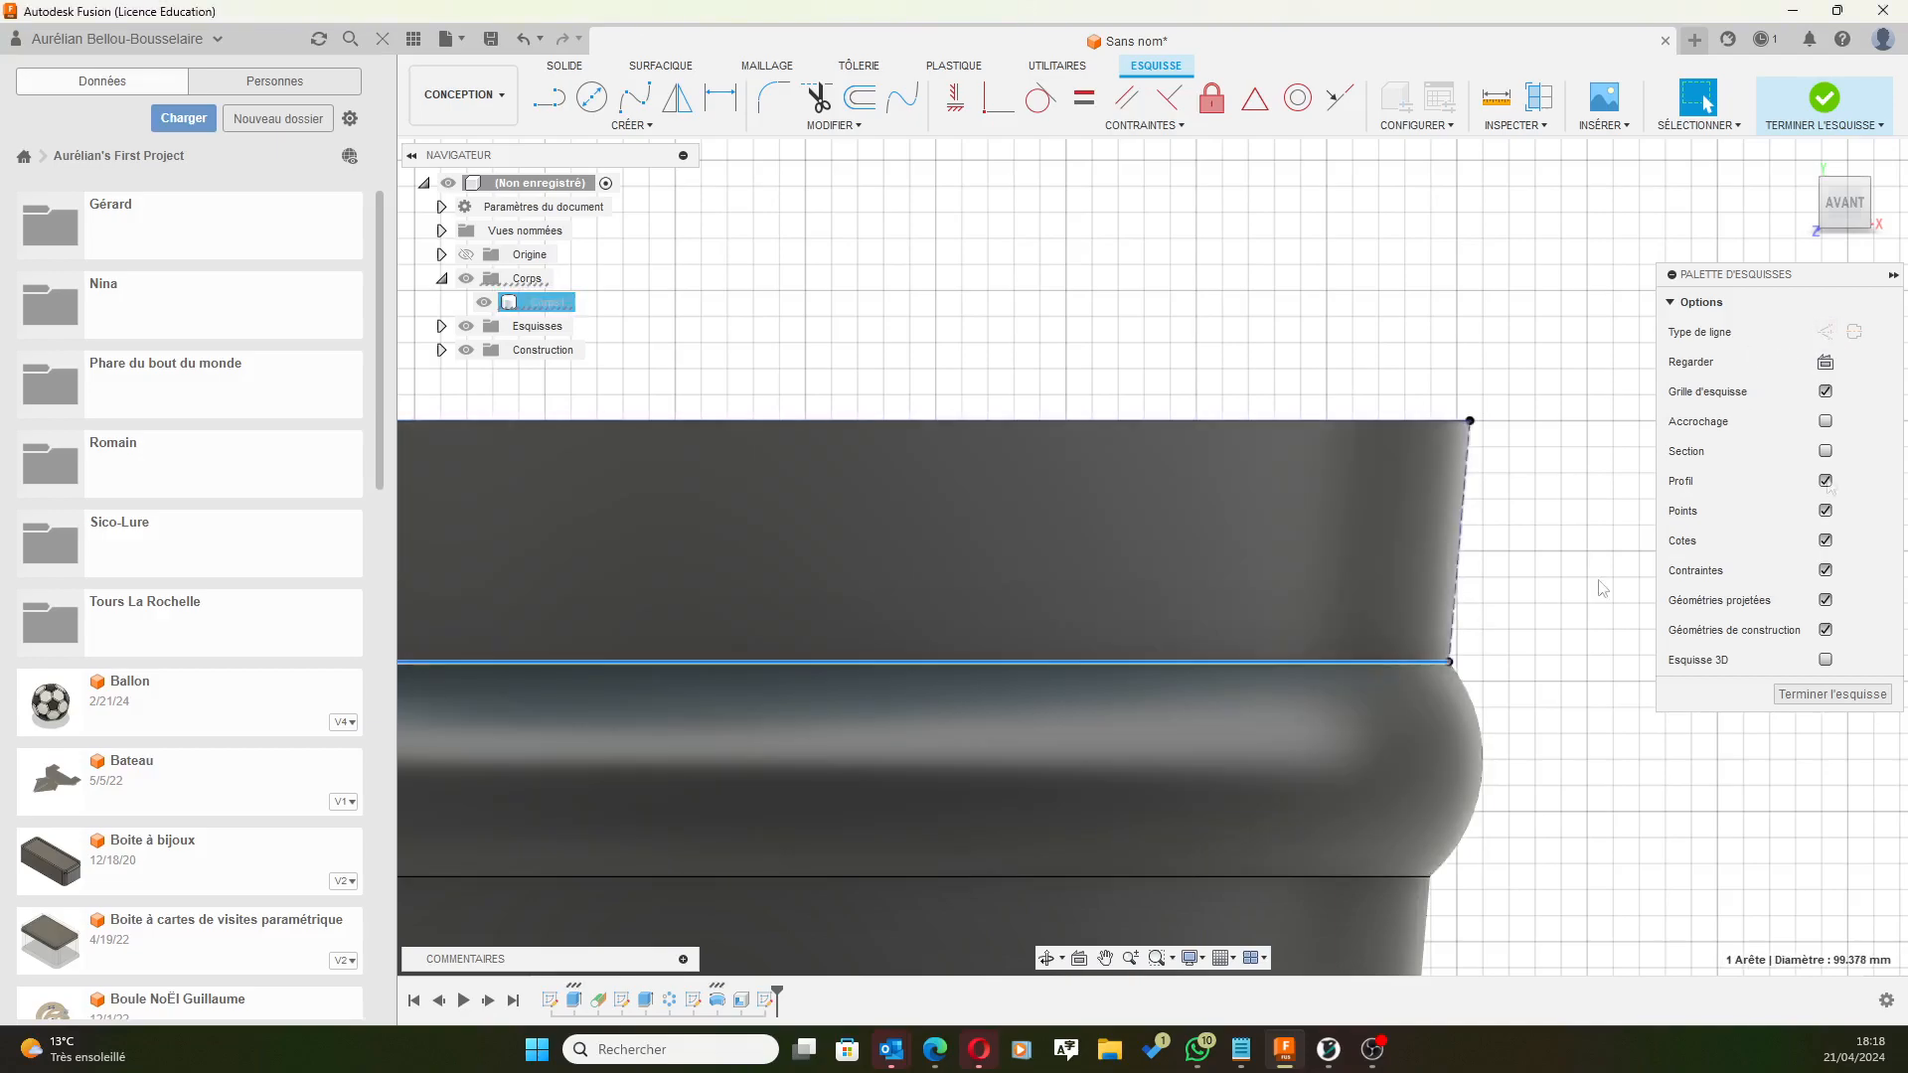
left_click(1826, 332)
left_click(1330, 311)
mouse_move(1352, 279)
middle_mouse_down("shift")
mouse_move(1337, 229)
mouse_move(1361, 151)
mouse_move(1274, 294)
mouse_move(1435, 217)
mouse_move(1523, 266)
mouse_move(1535, 248)
mouse_move(1558, 393)
middle_mouse_up("shift")
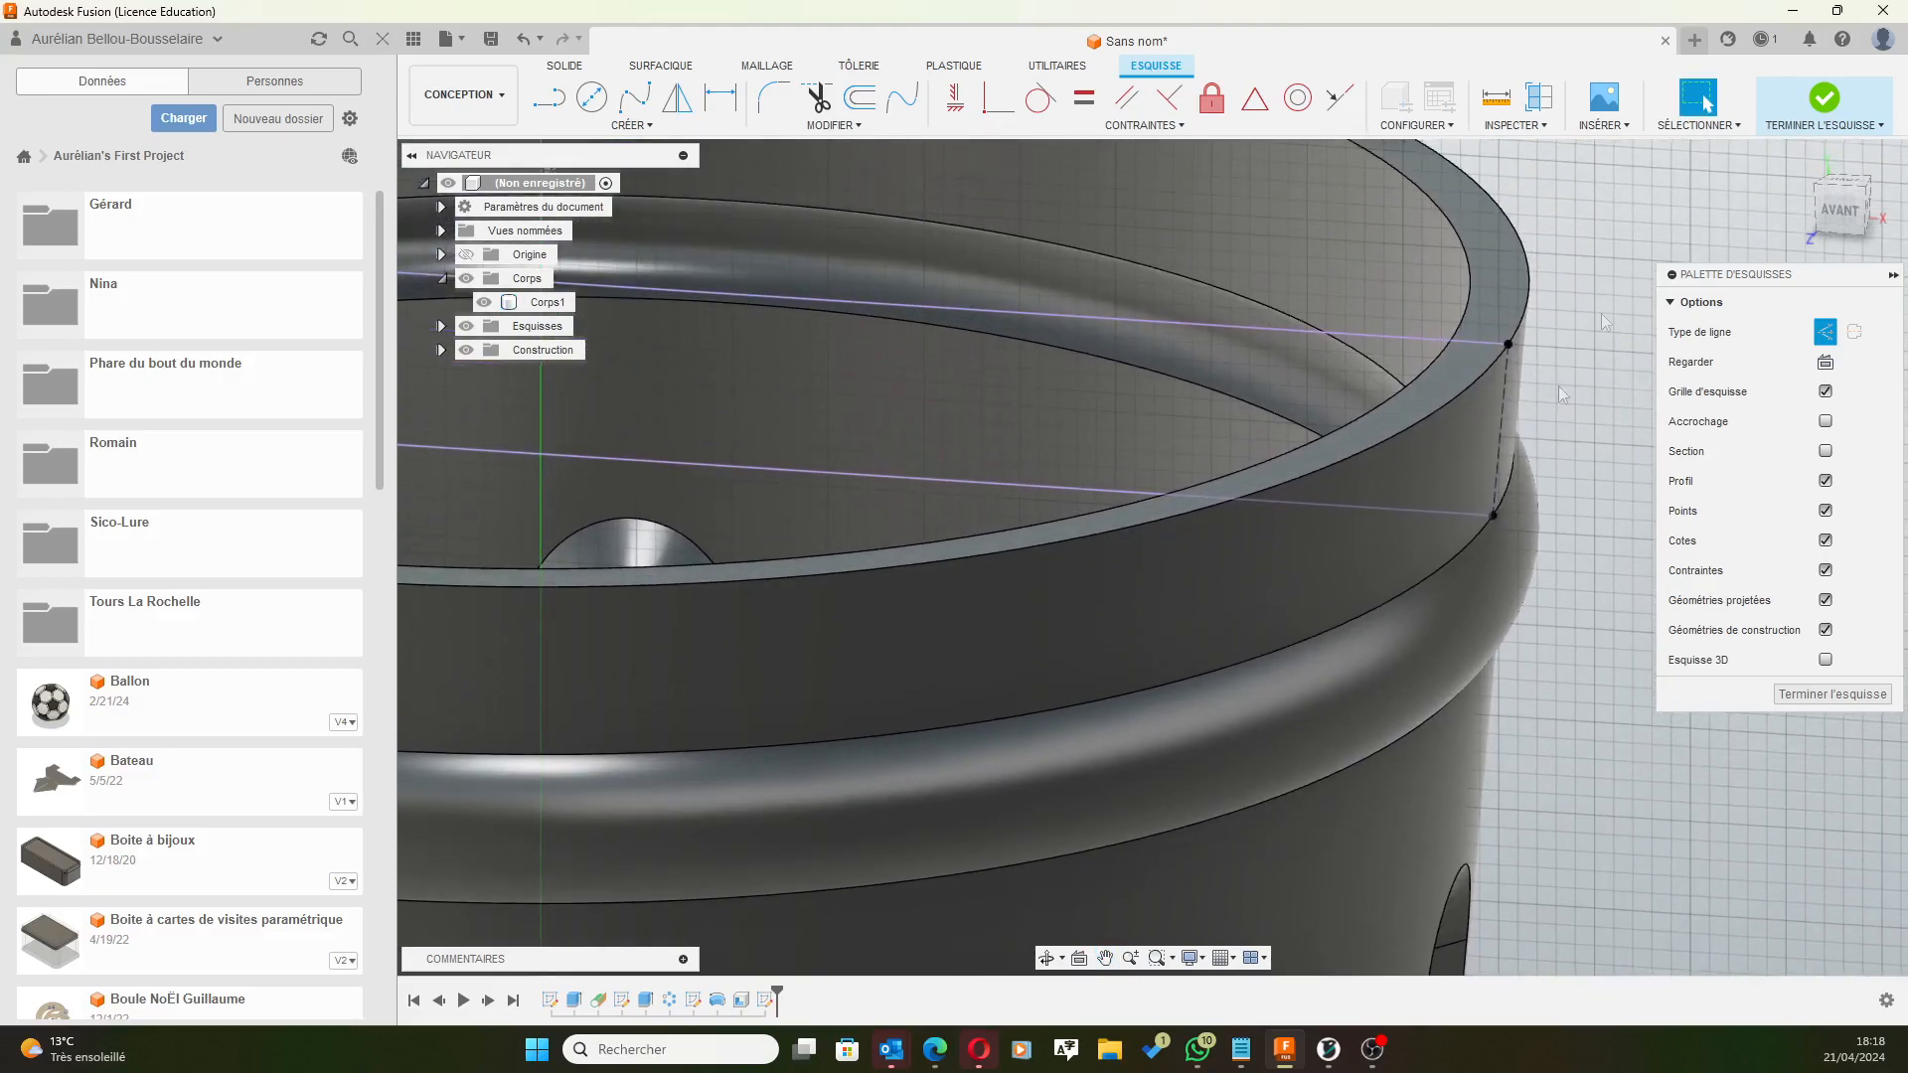
left_click(1301, 343)
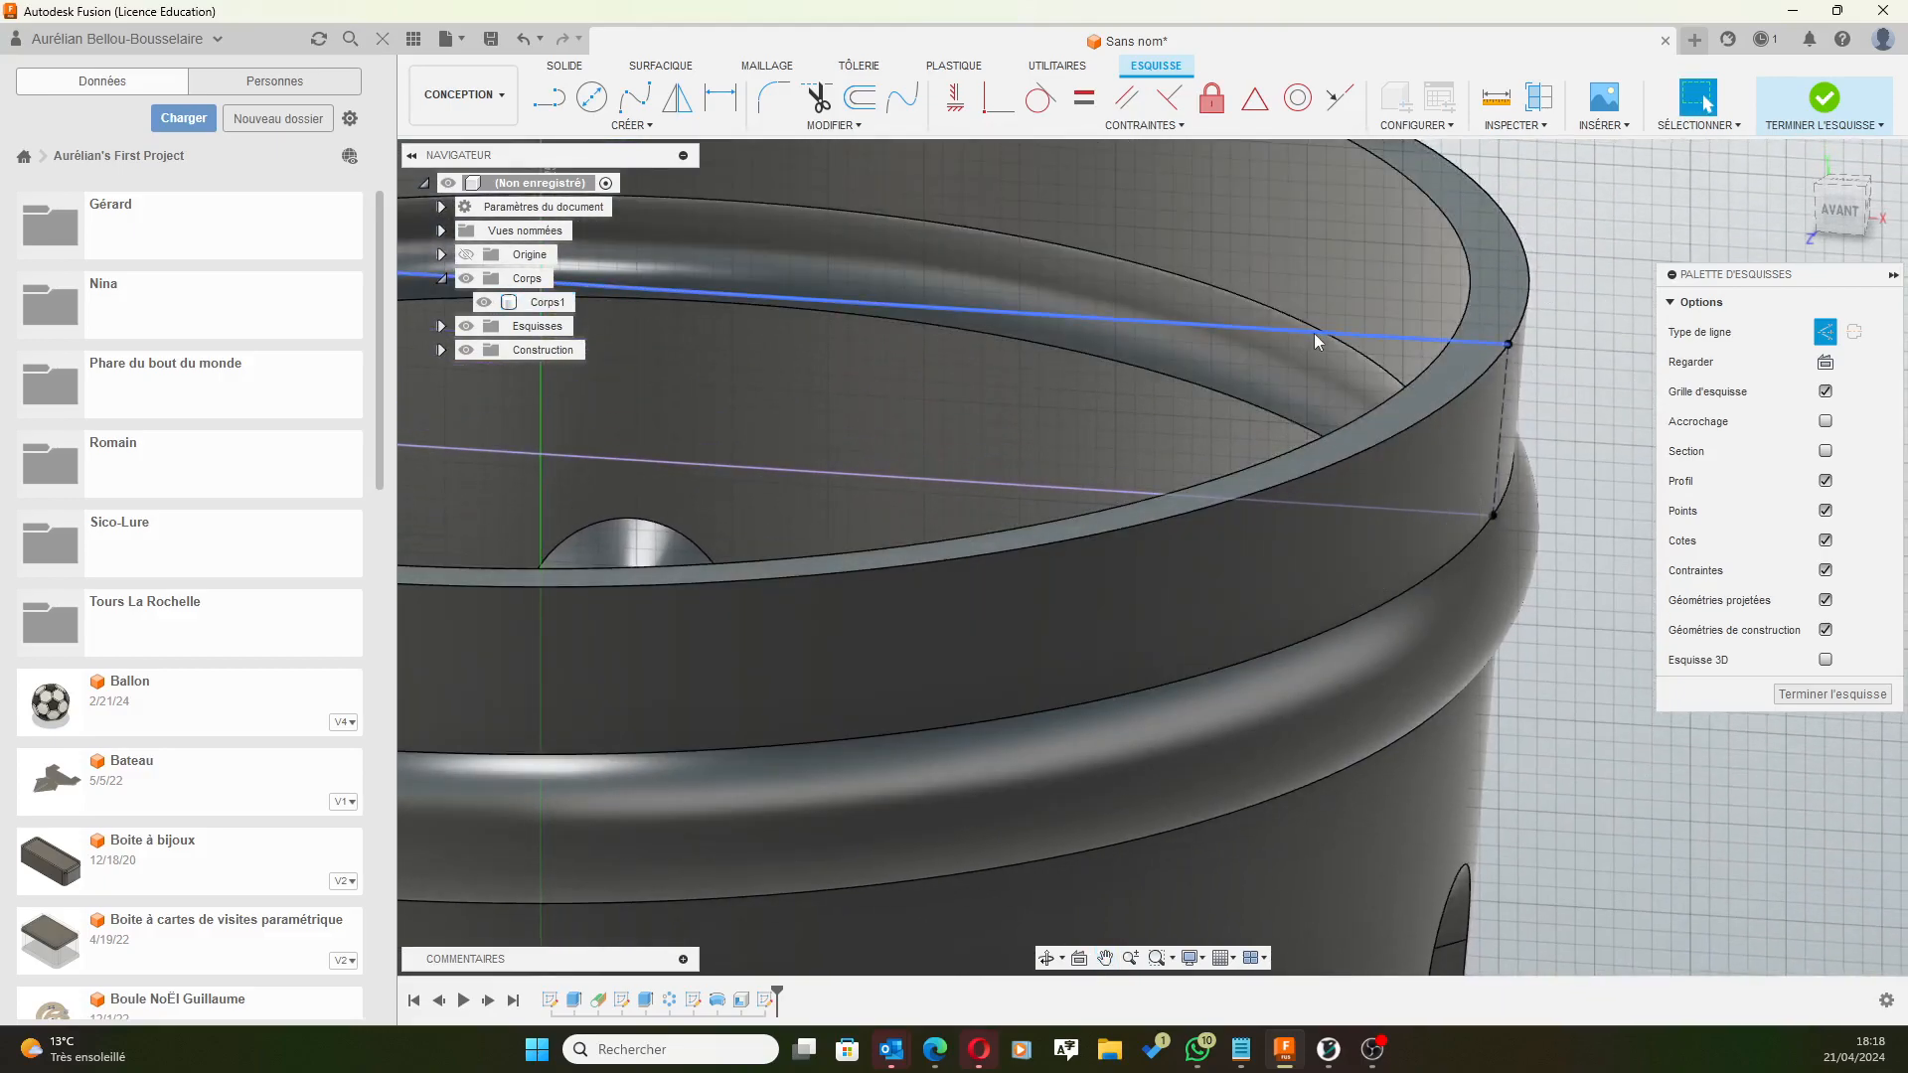
left_click(1346, 335)
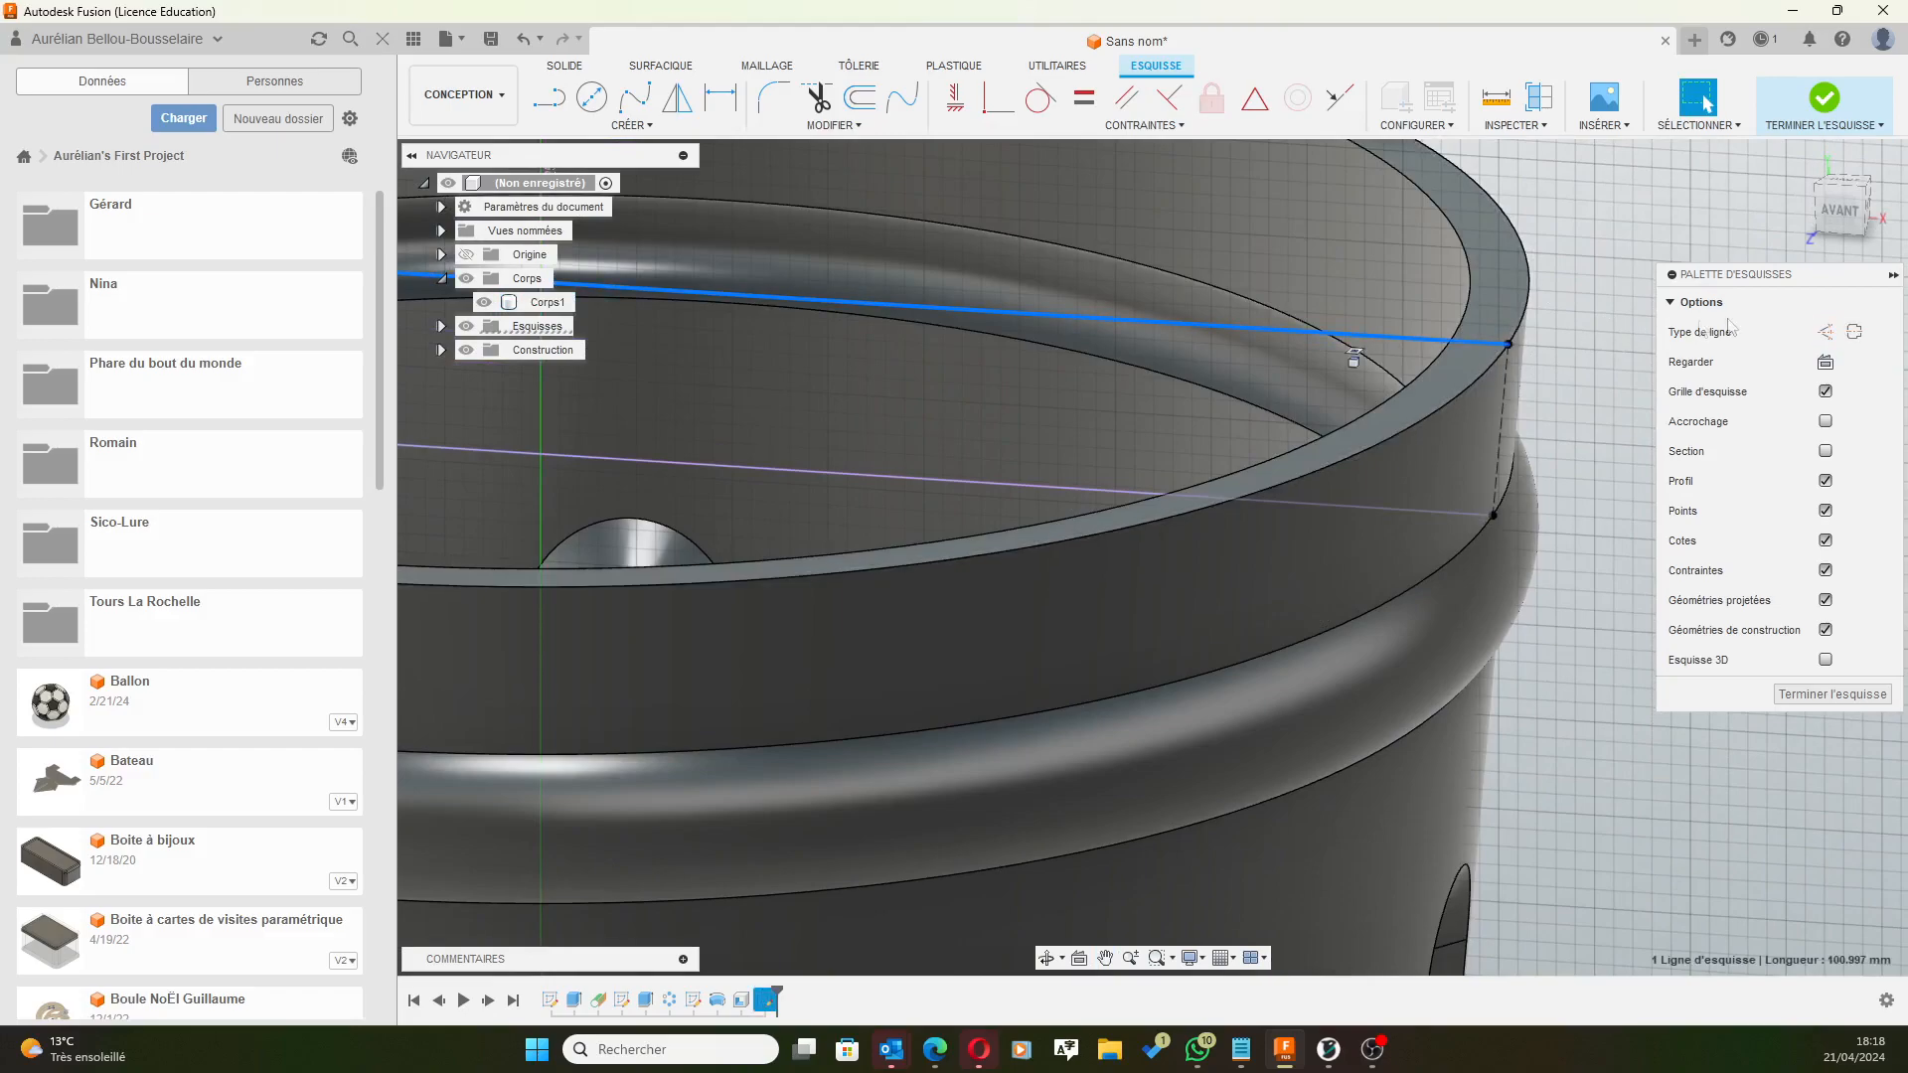
left_click(1825, 331)
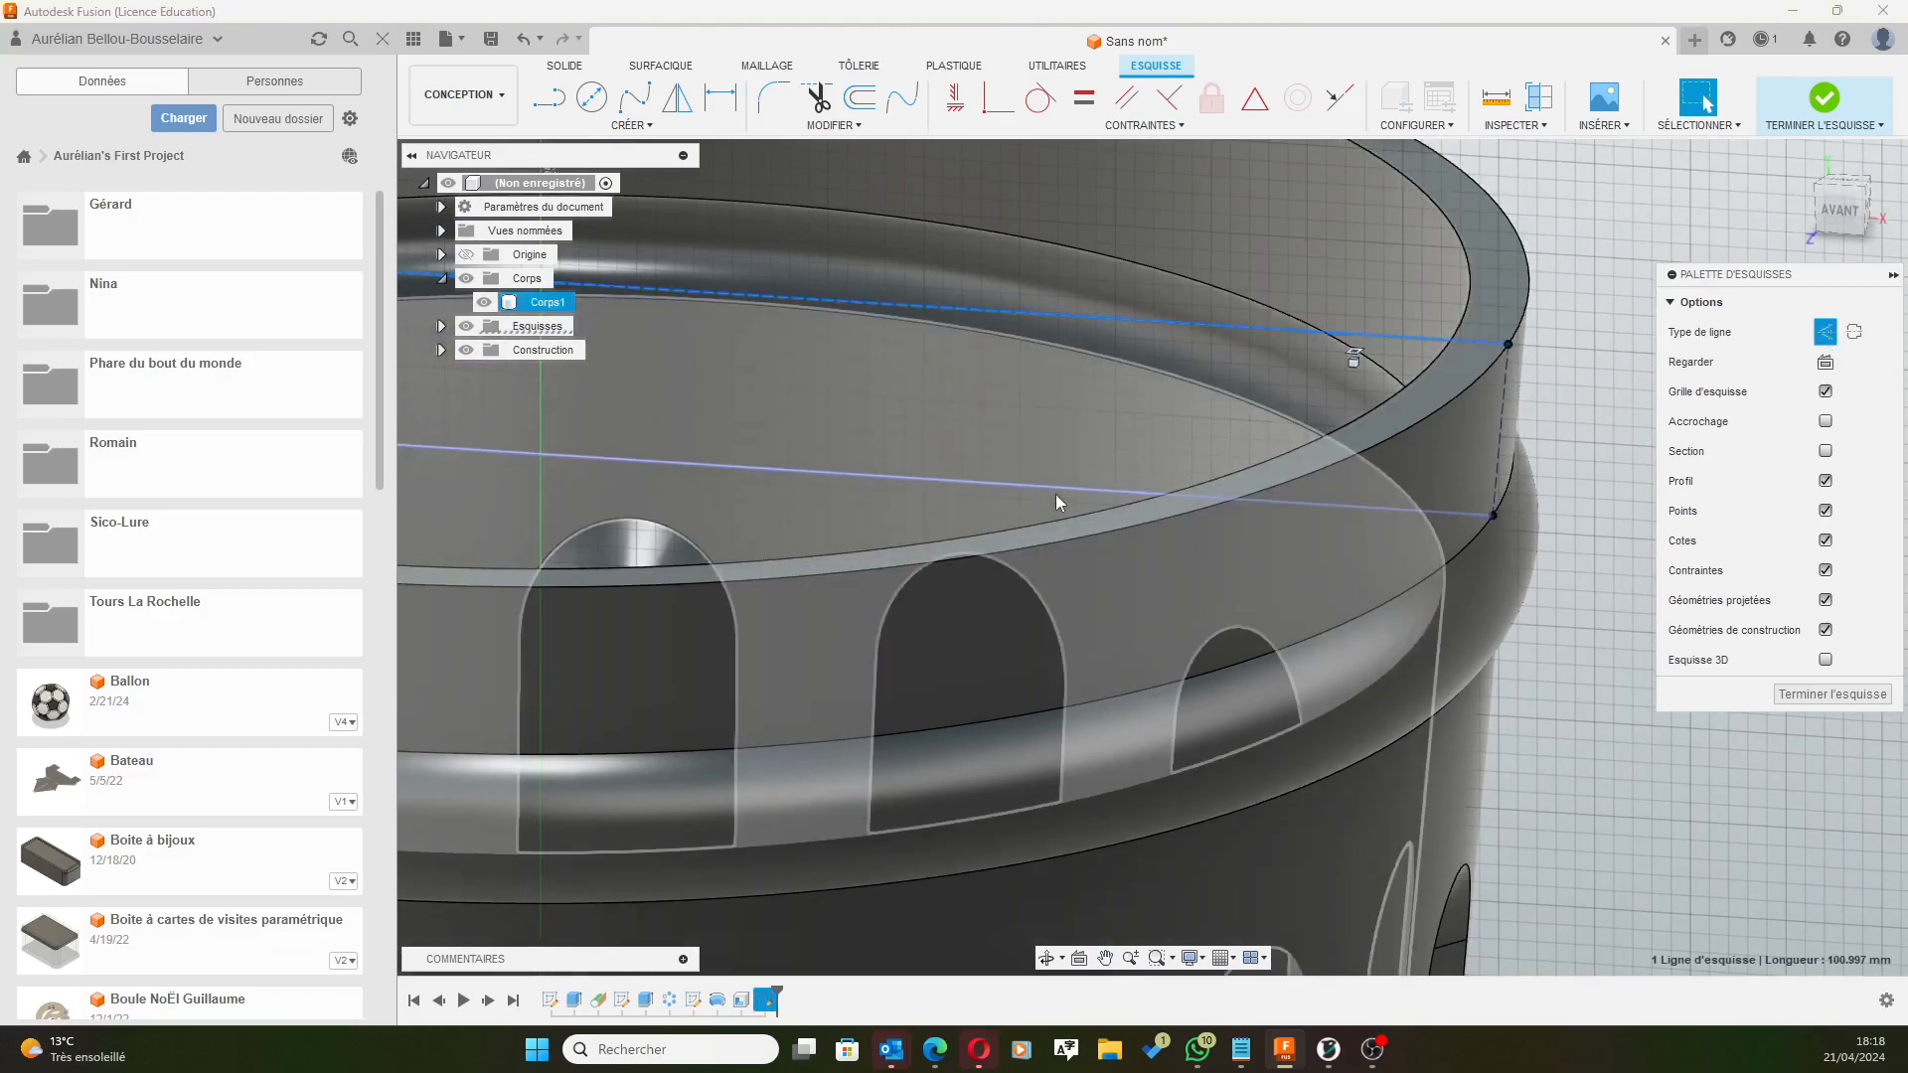
left_click(1048, 485)
left_click(1825, 330)
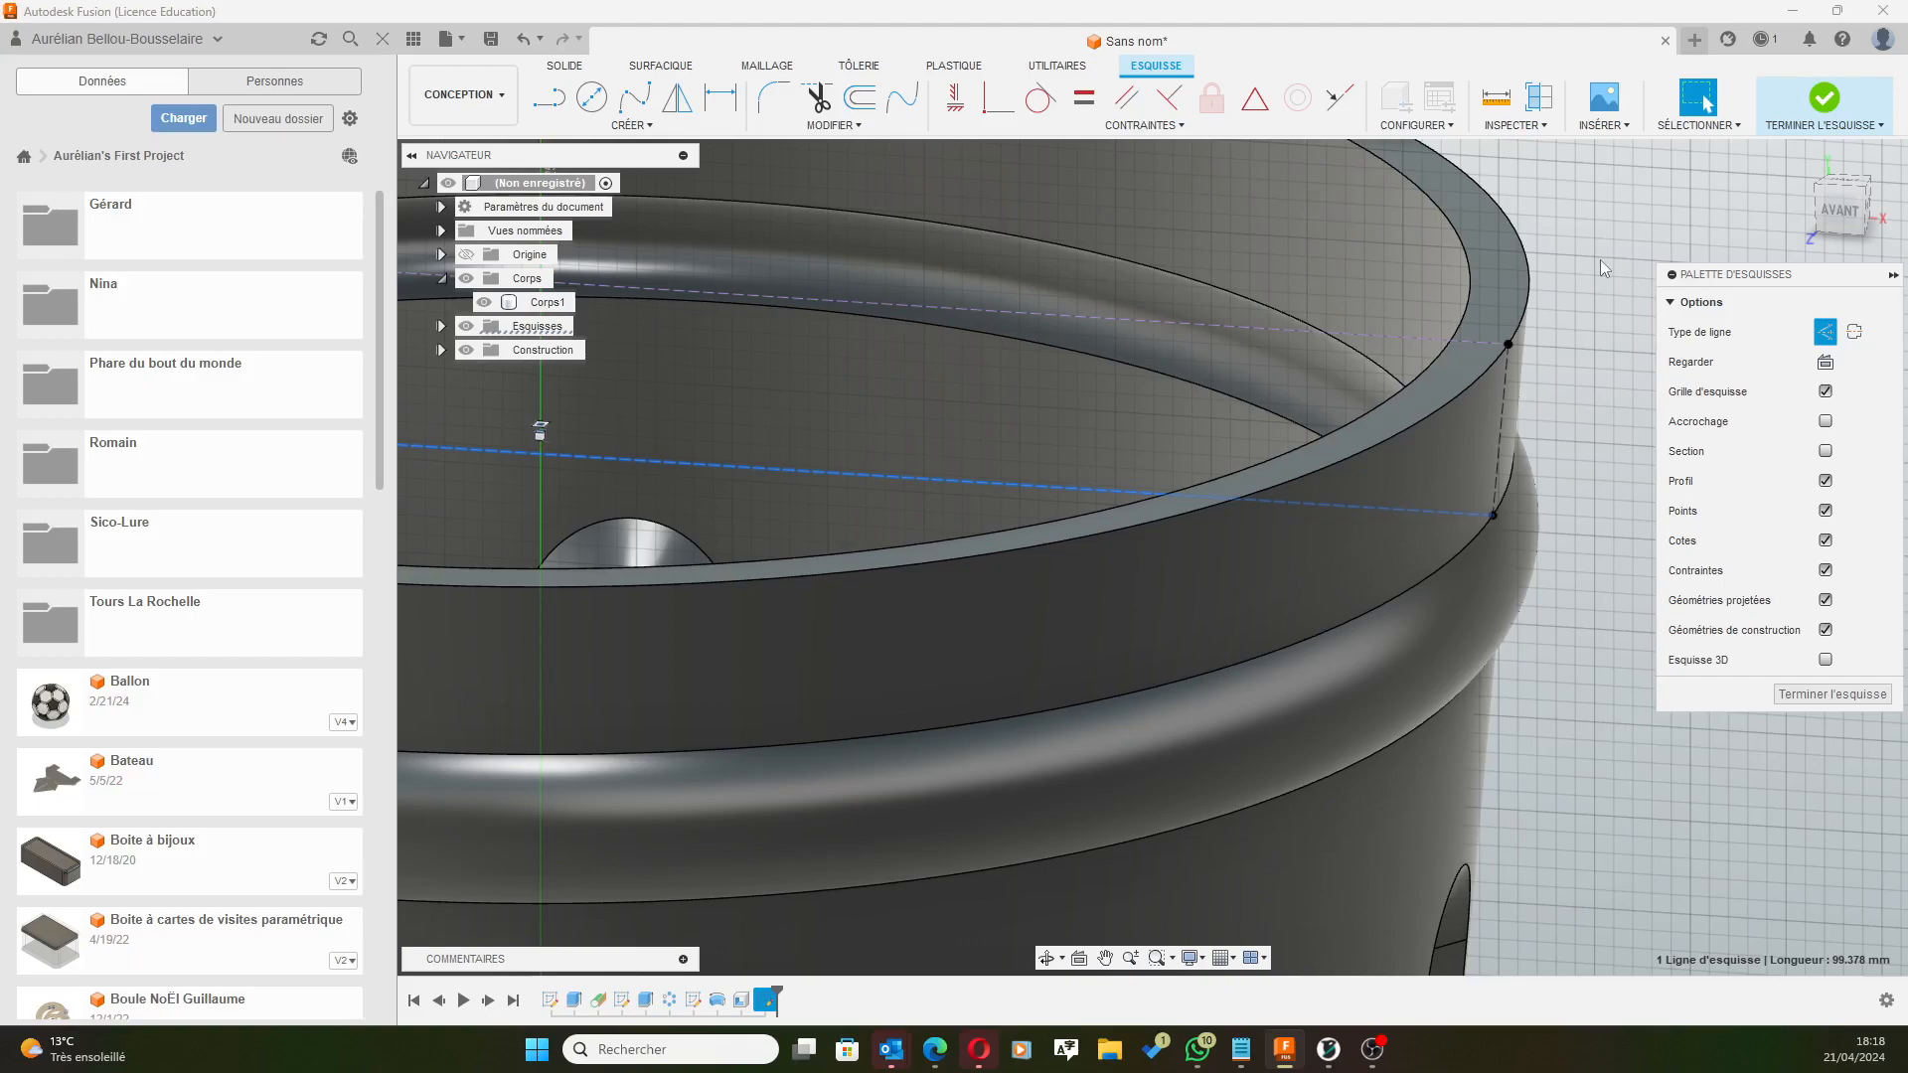
scroll(1580, 263, "down", 1)
middle_click_drag(1568, 217, 1538, 253)
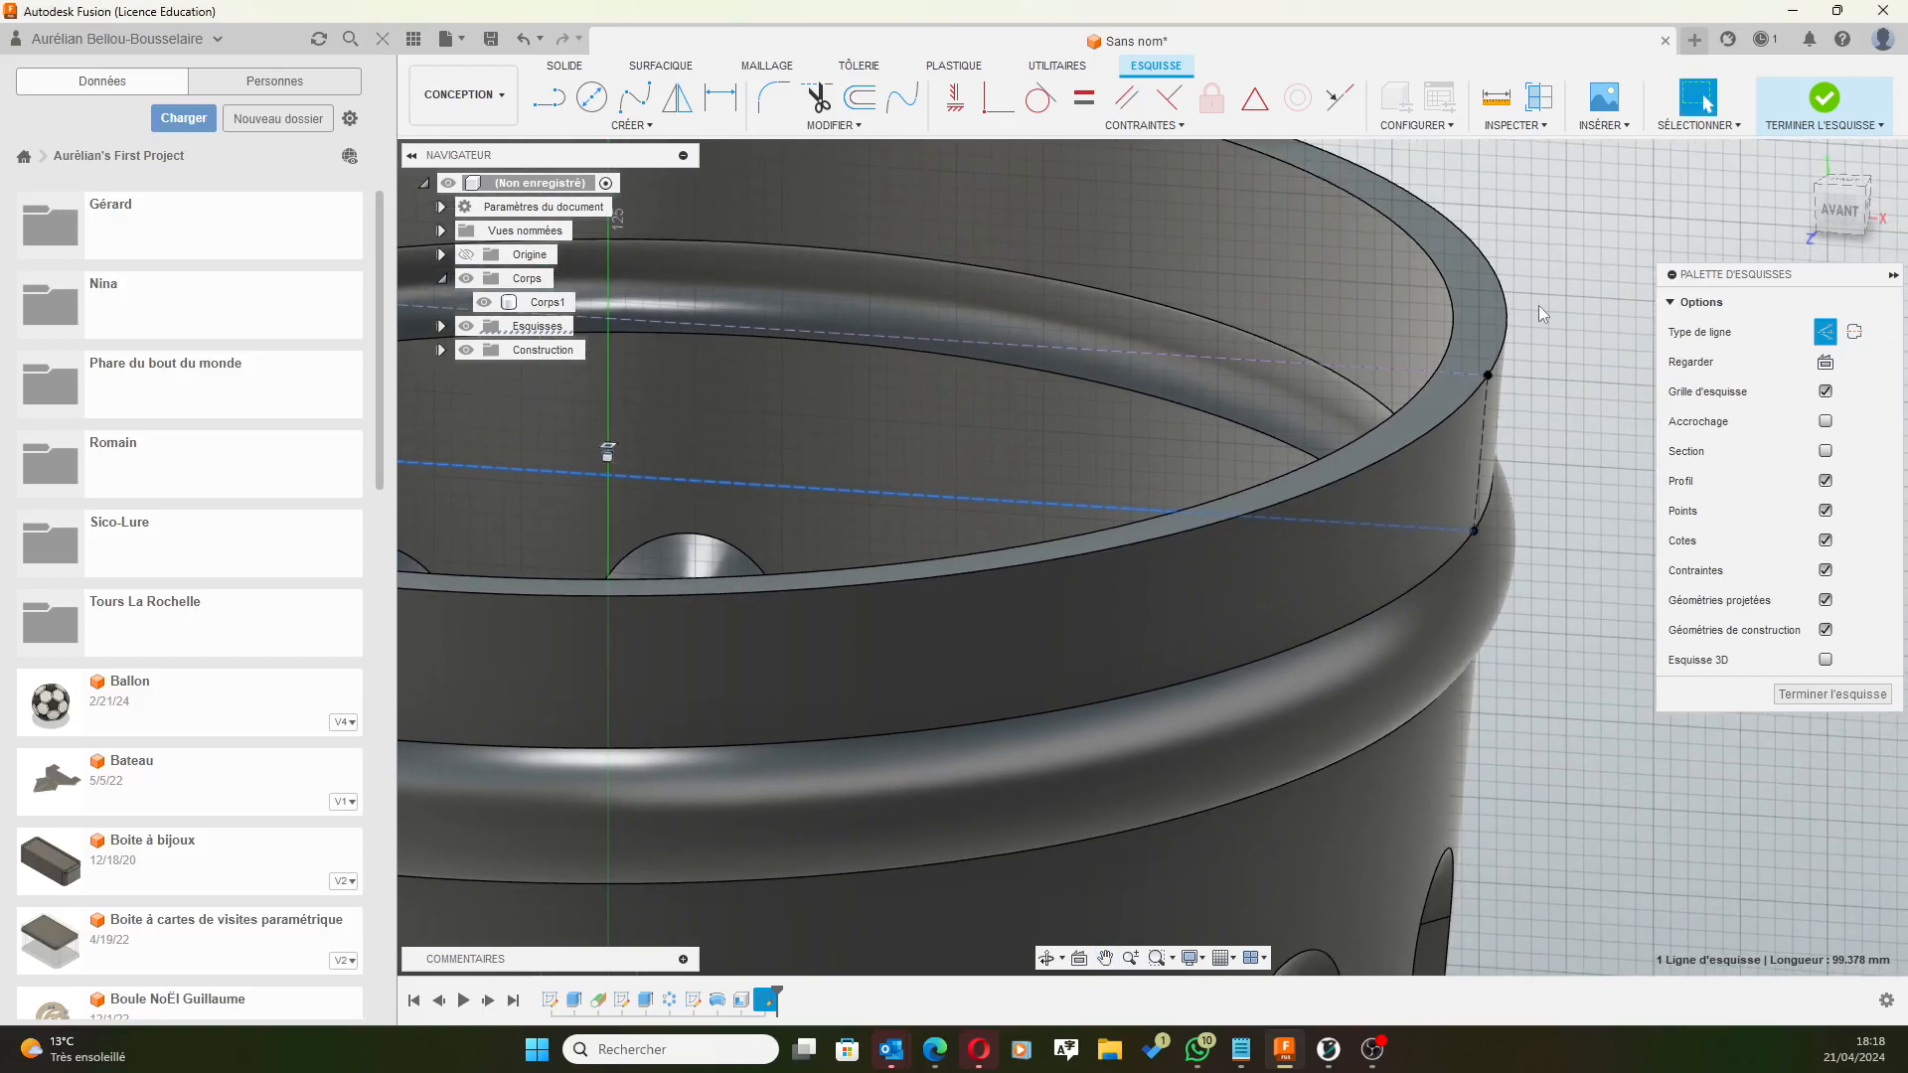
left_click(1837, 215)
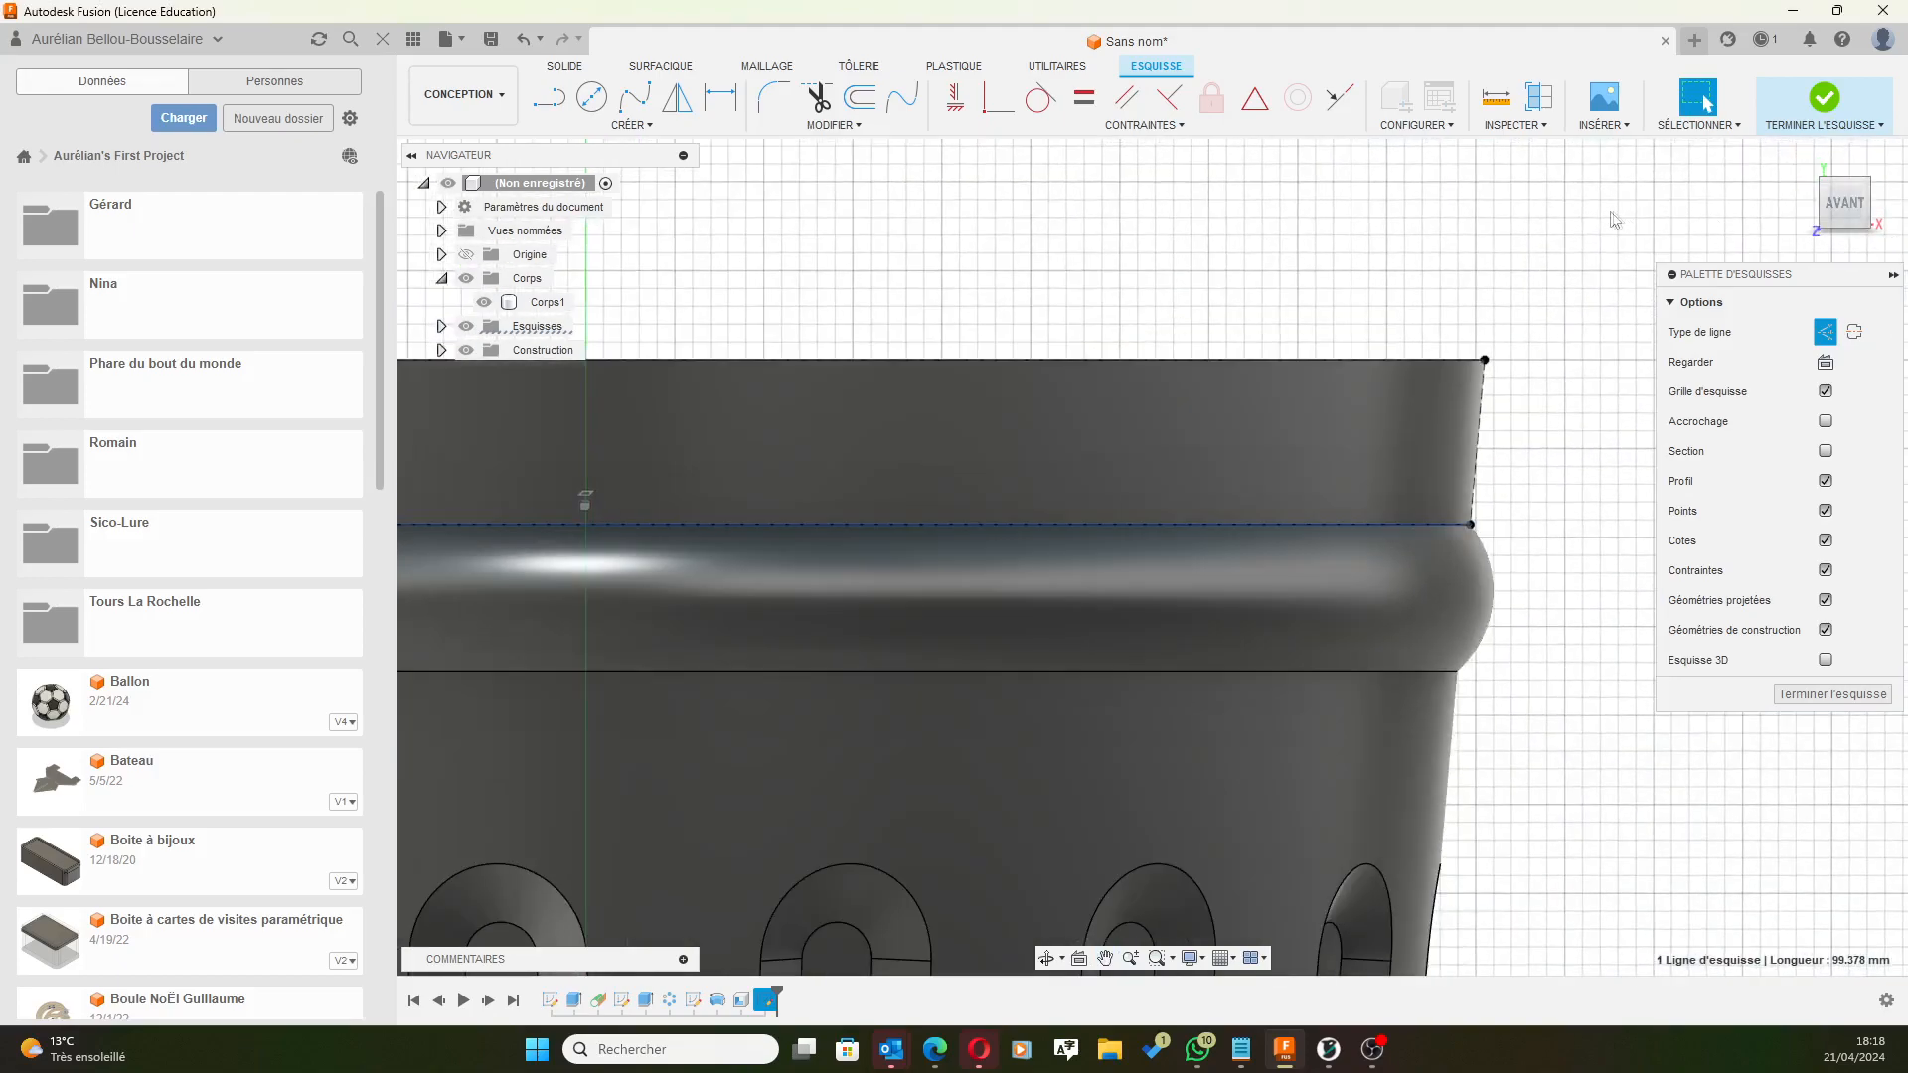
Draw a line across the can's top from the central axis to the rim's outer corner.
left_click(553, 100)
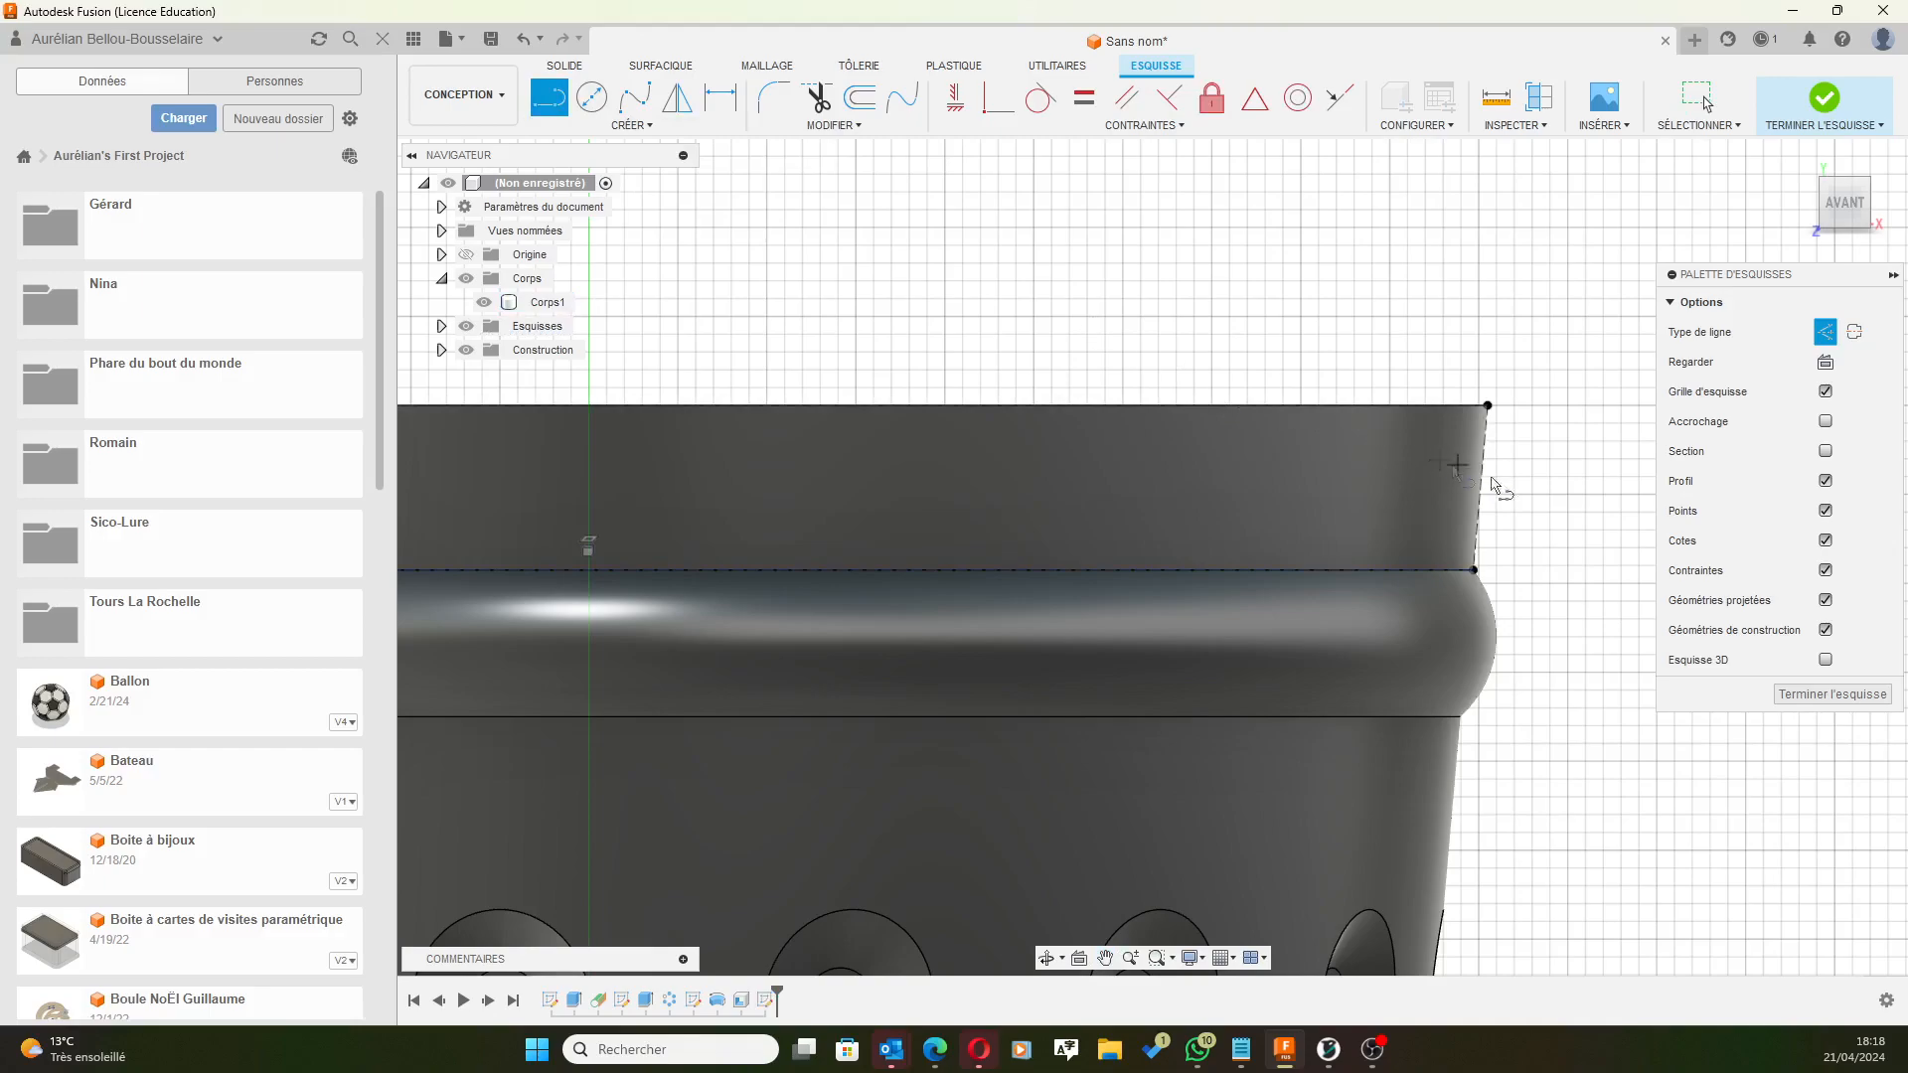
left_click(858, 99)
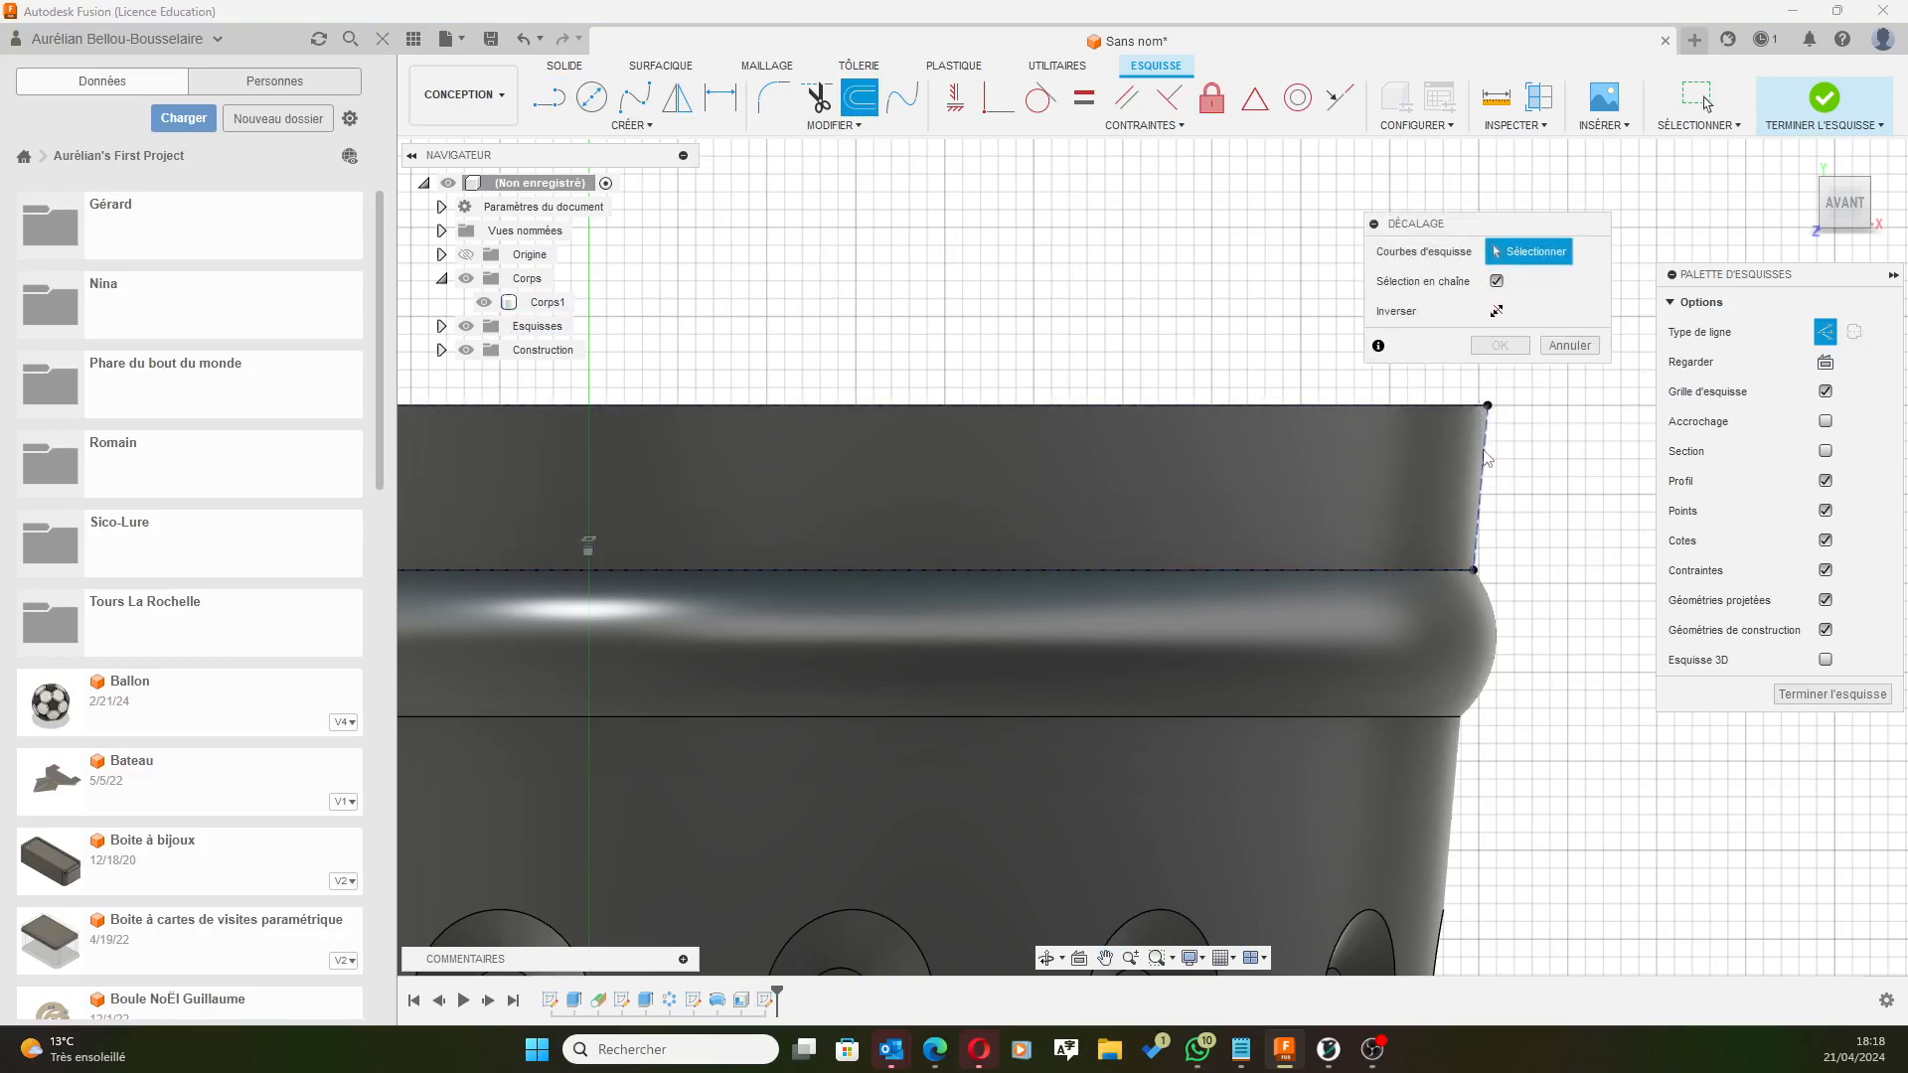
left_click(1567, 347)
left_click(549, 96)
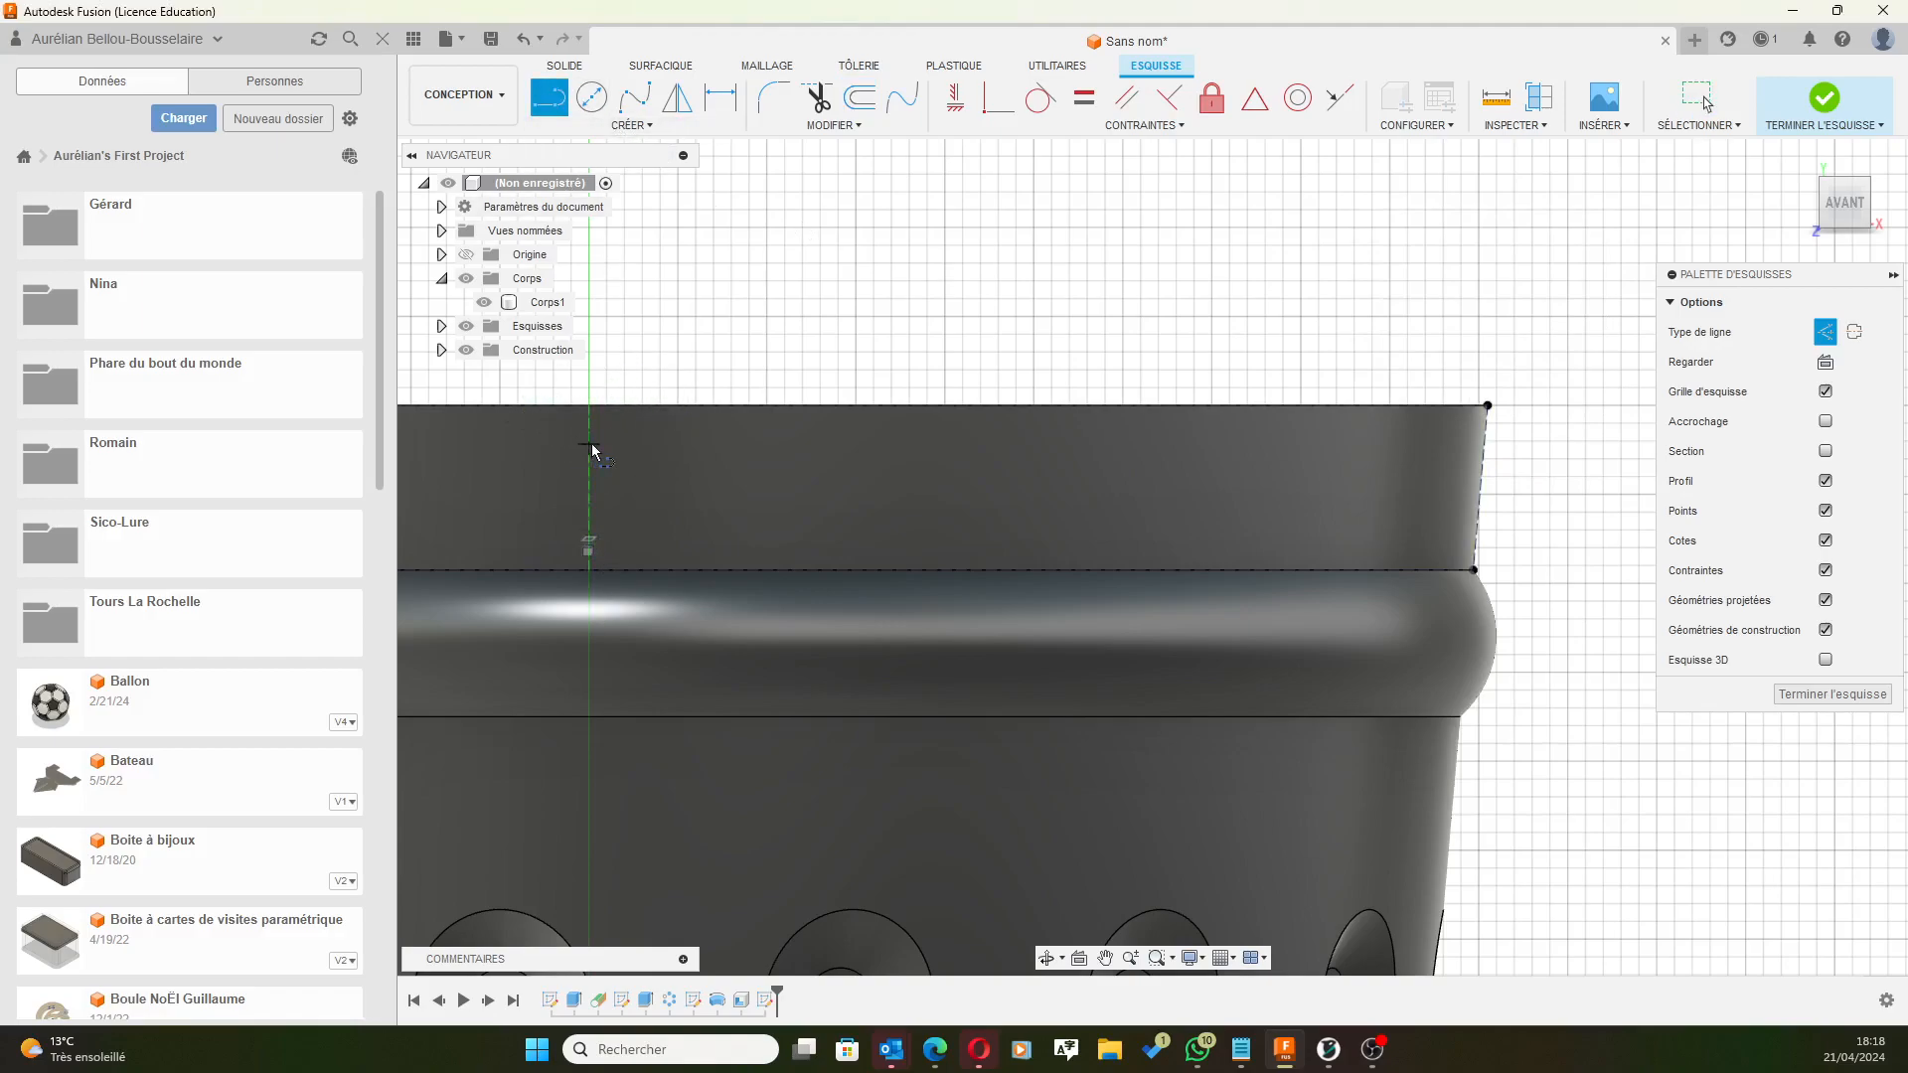
left_click(589, 404)
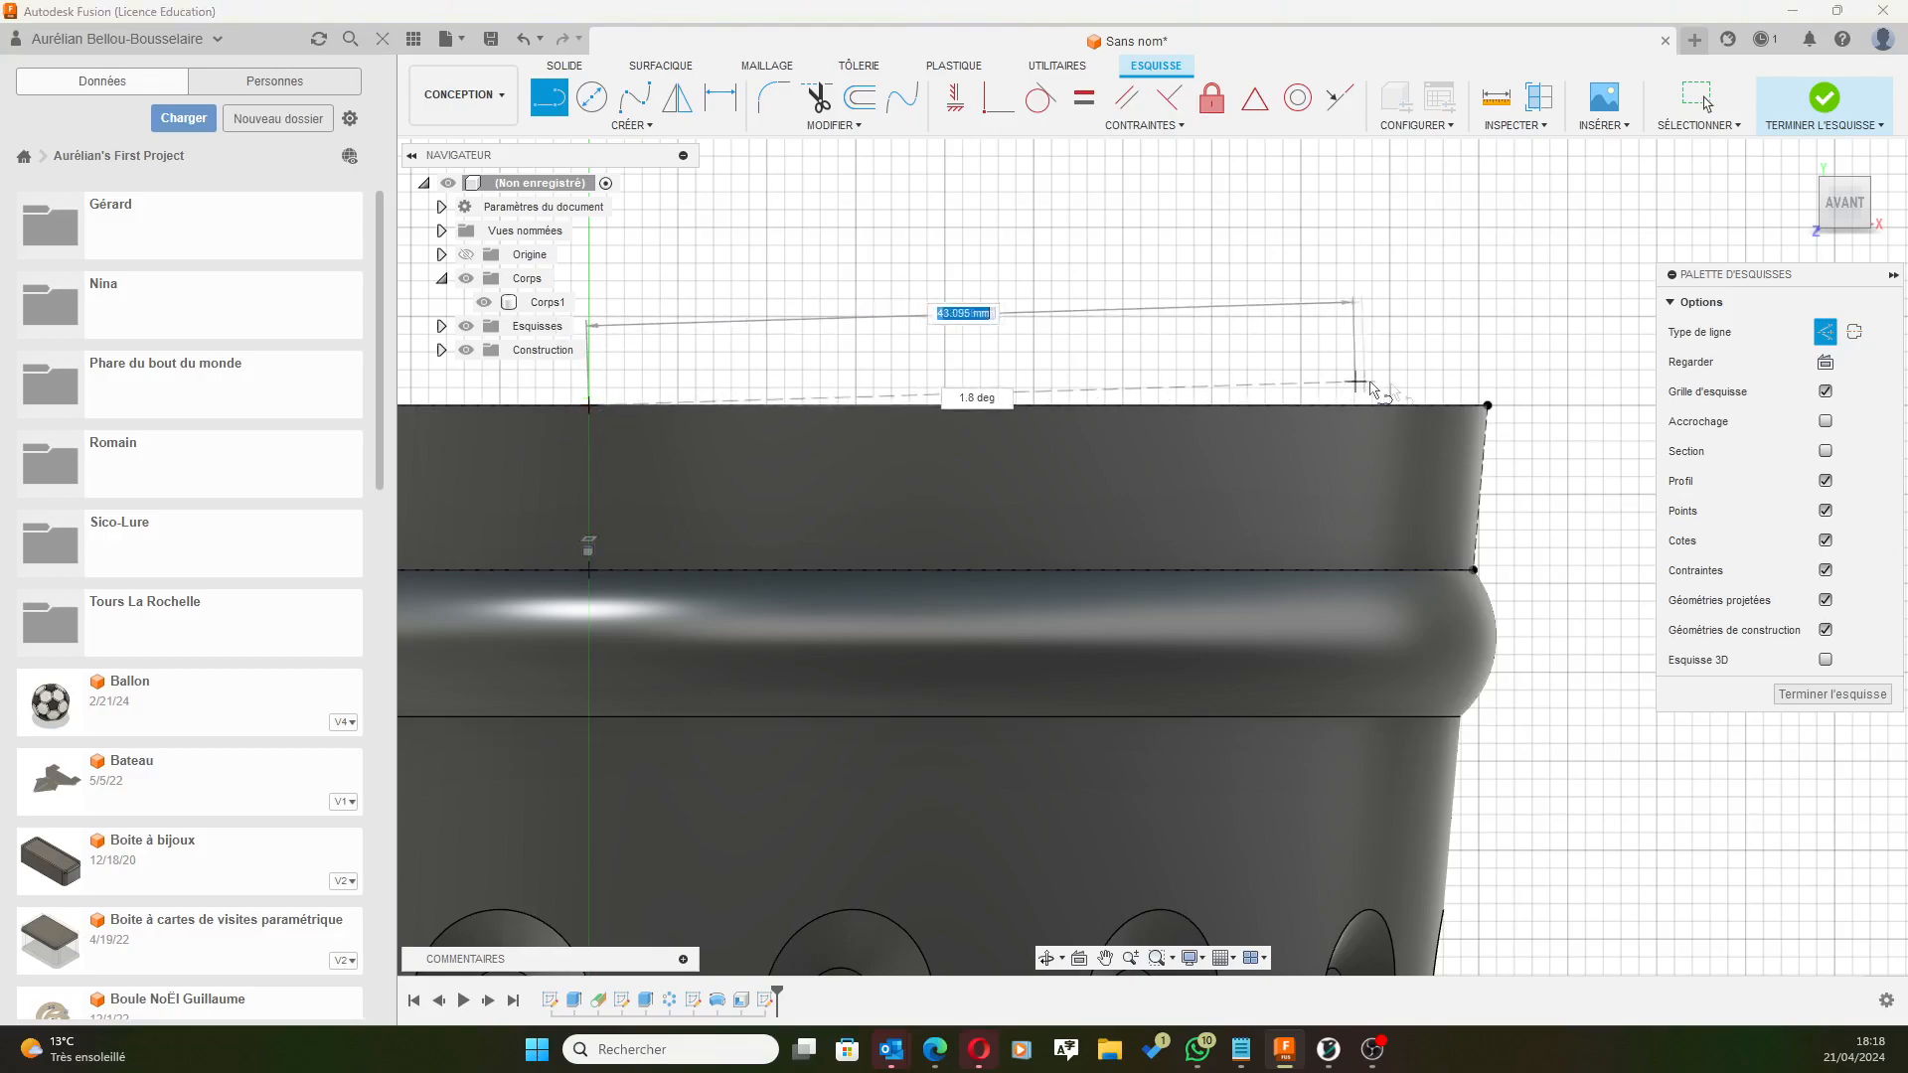
left_click(1488, 405)
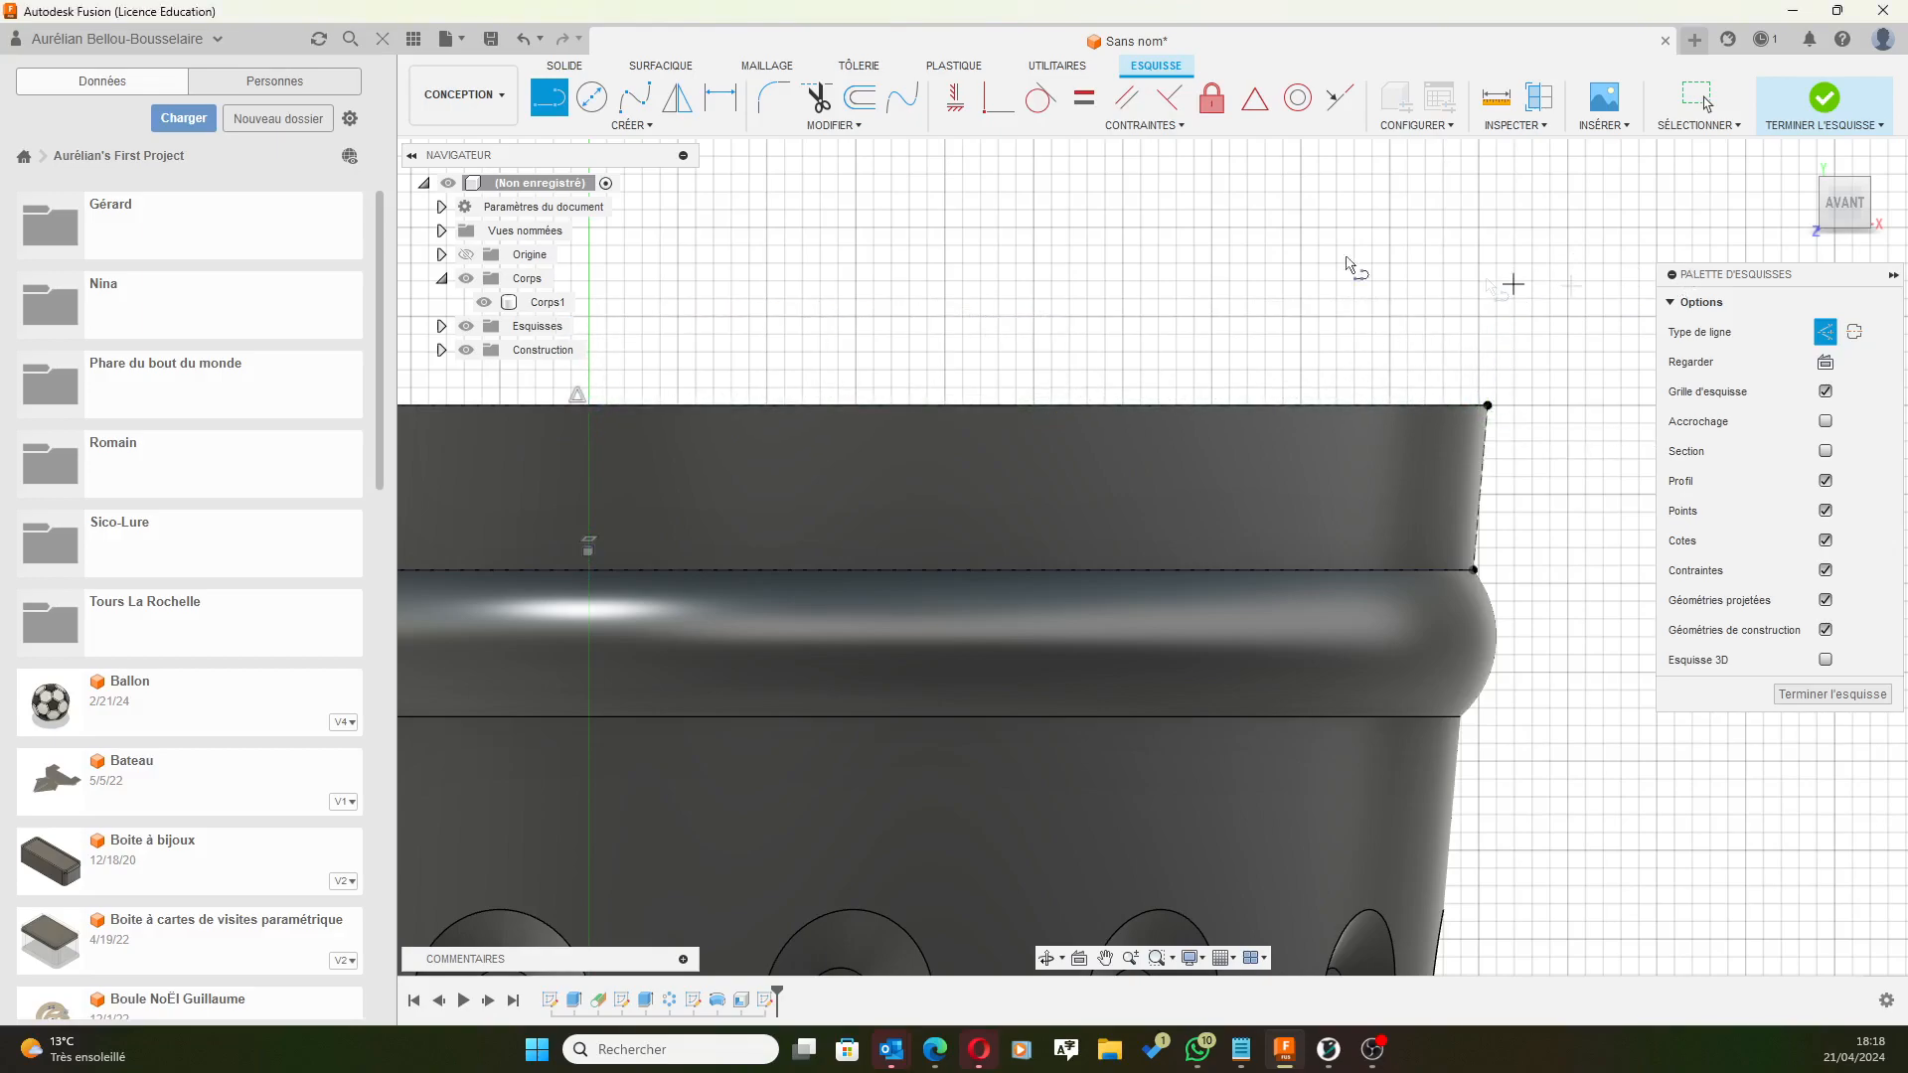
middle_click_drag(1319, 231, 1397, 207, "shift")
scroll(1416, 211, "down", 2)
scroll(1419, 207, "down", 2)
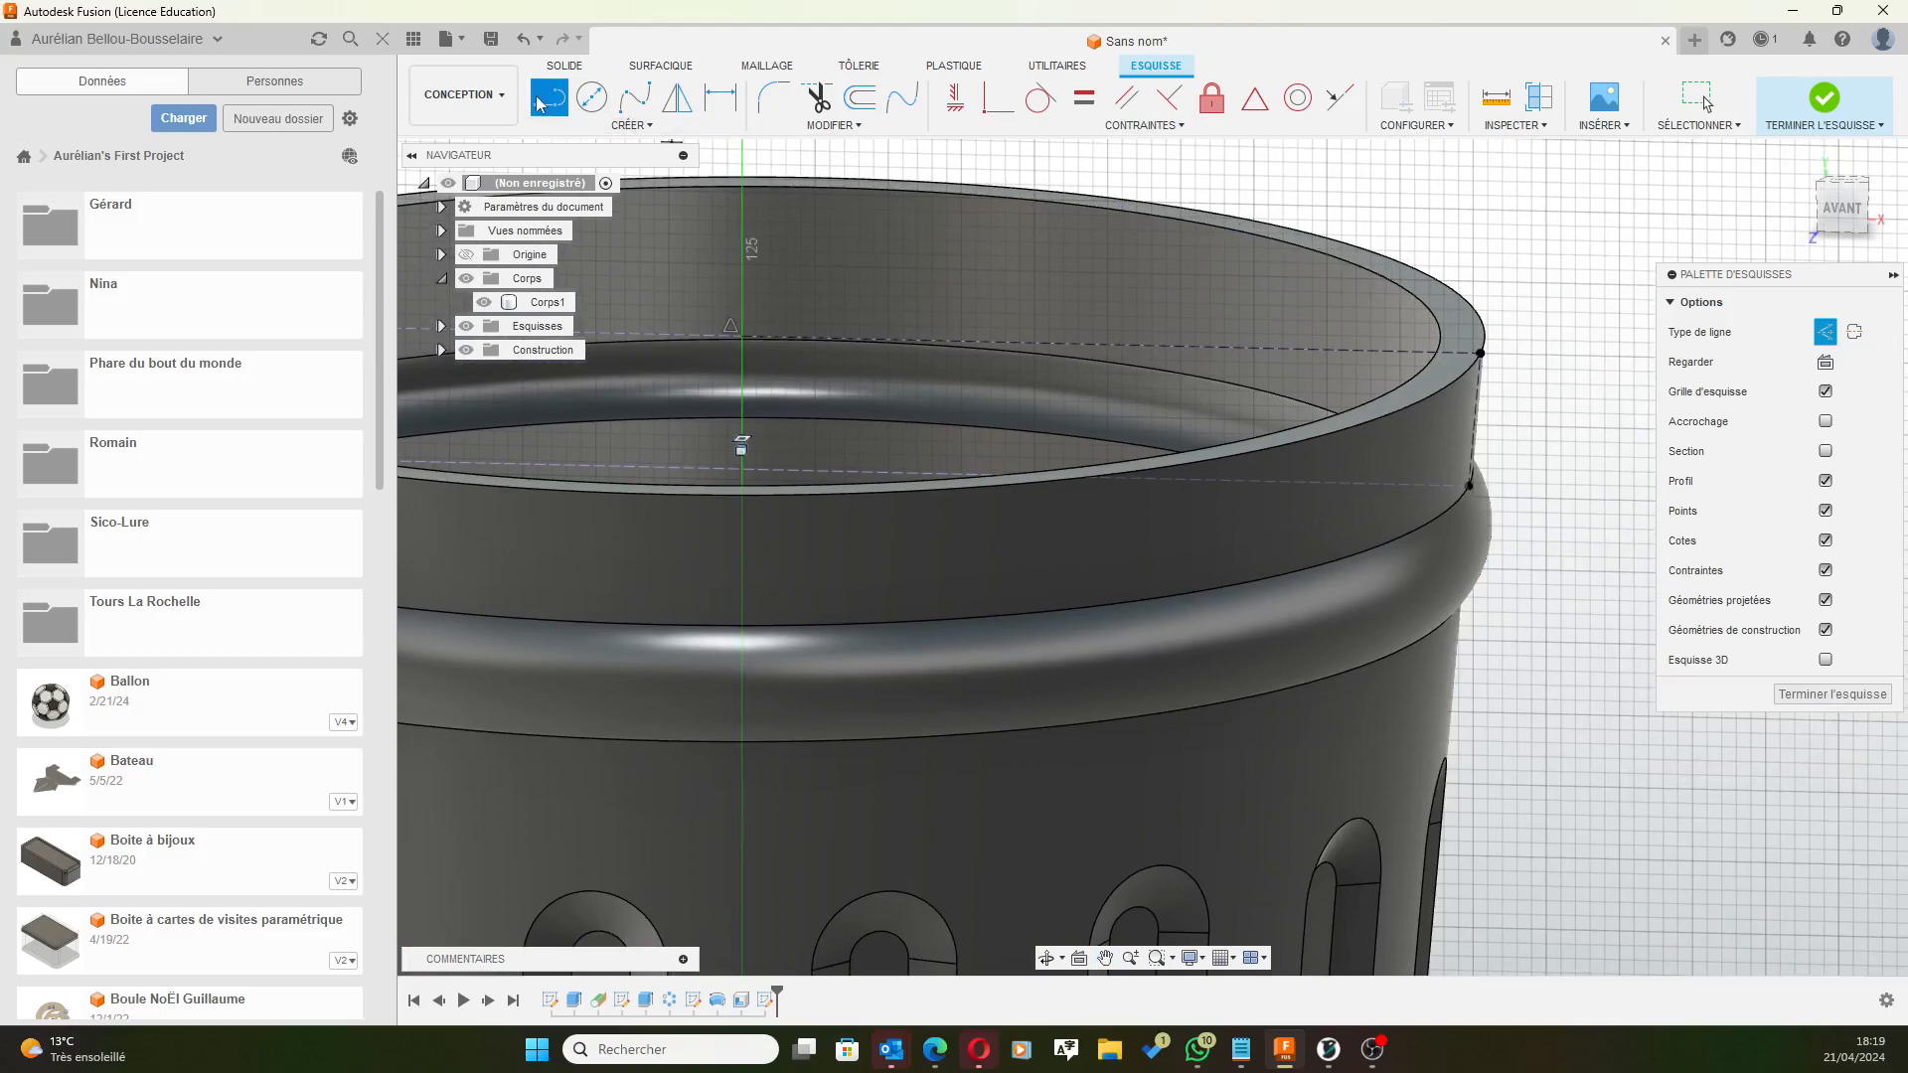
Offset the vertical rim edge line outward from the wall, entering a -3 mm distance.
left_click(863, 100)
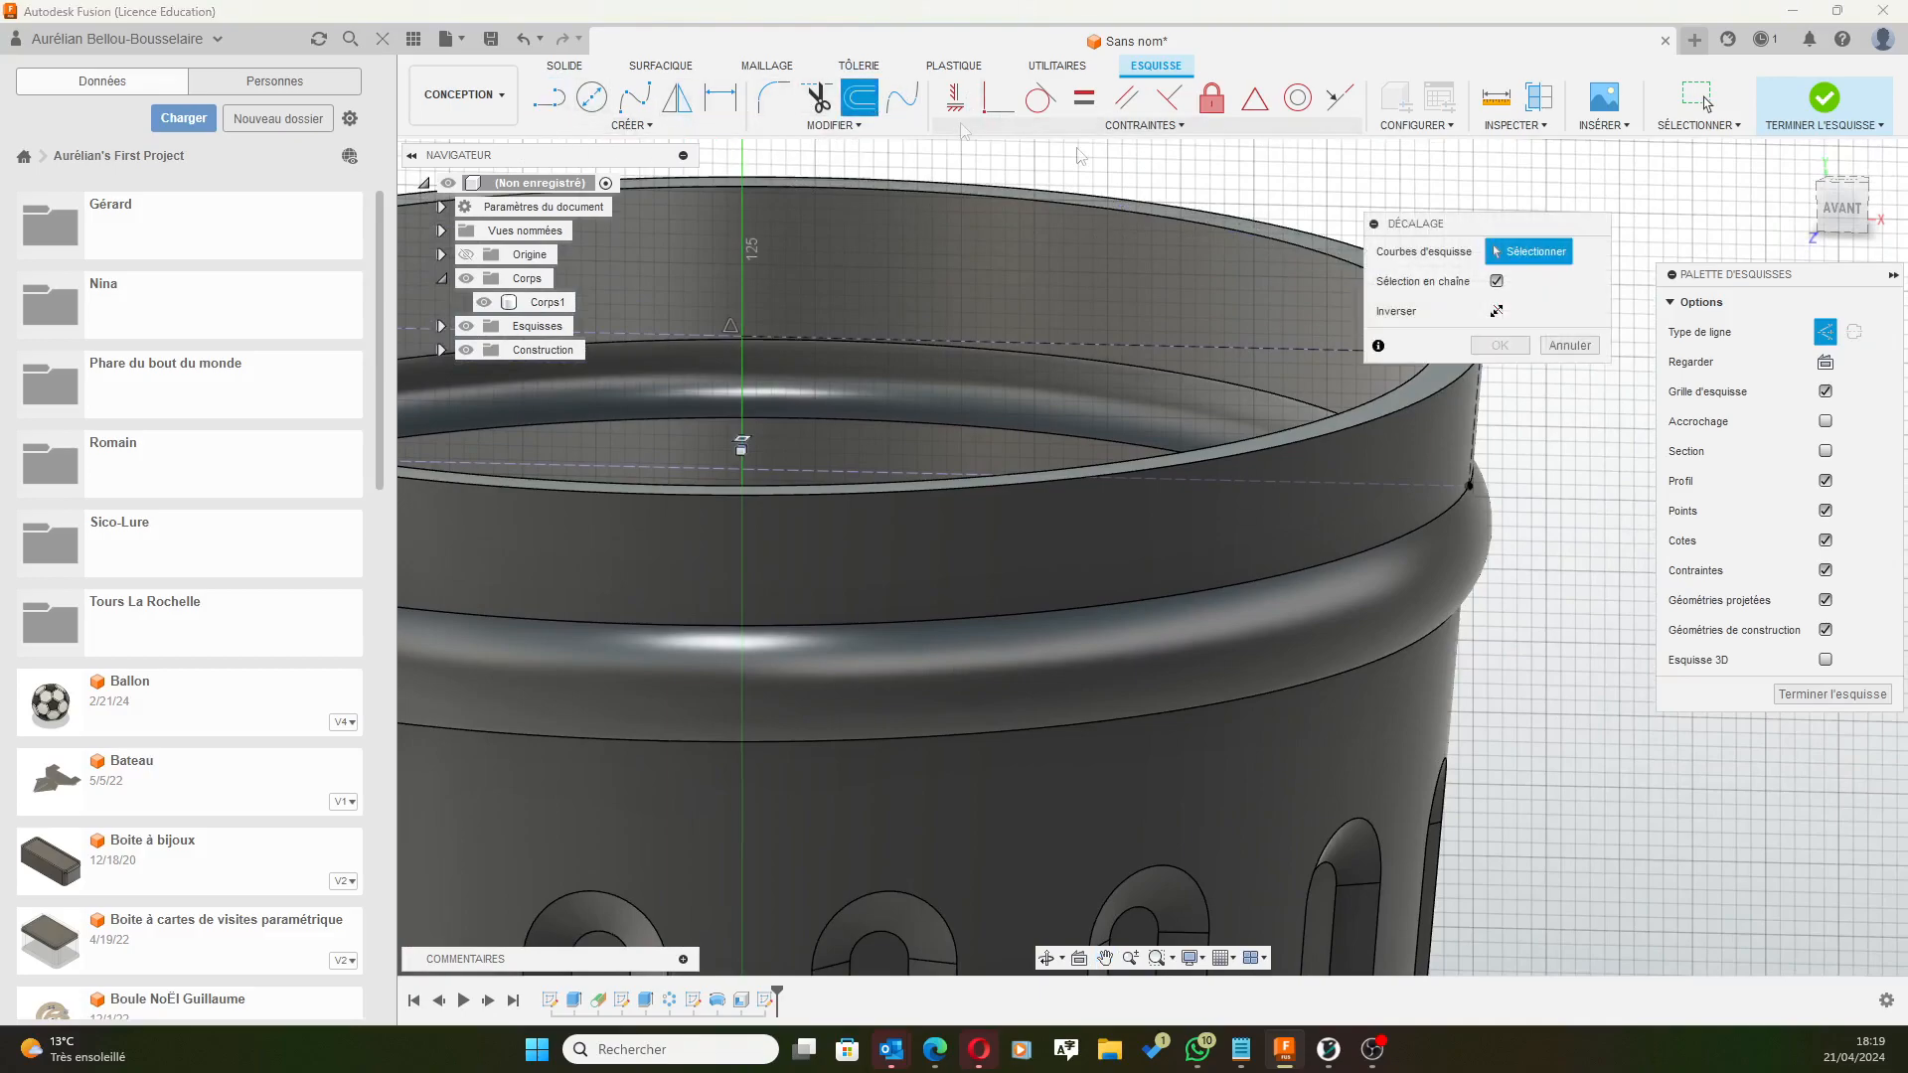
left_click(1153, 343)
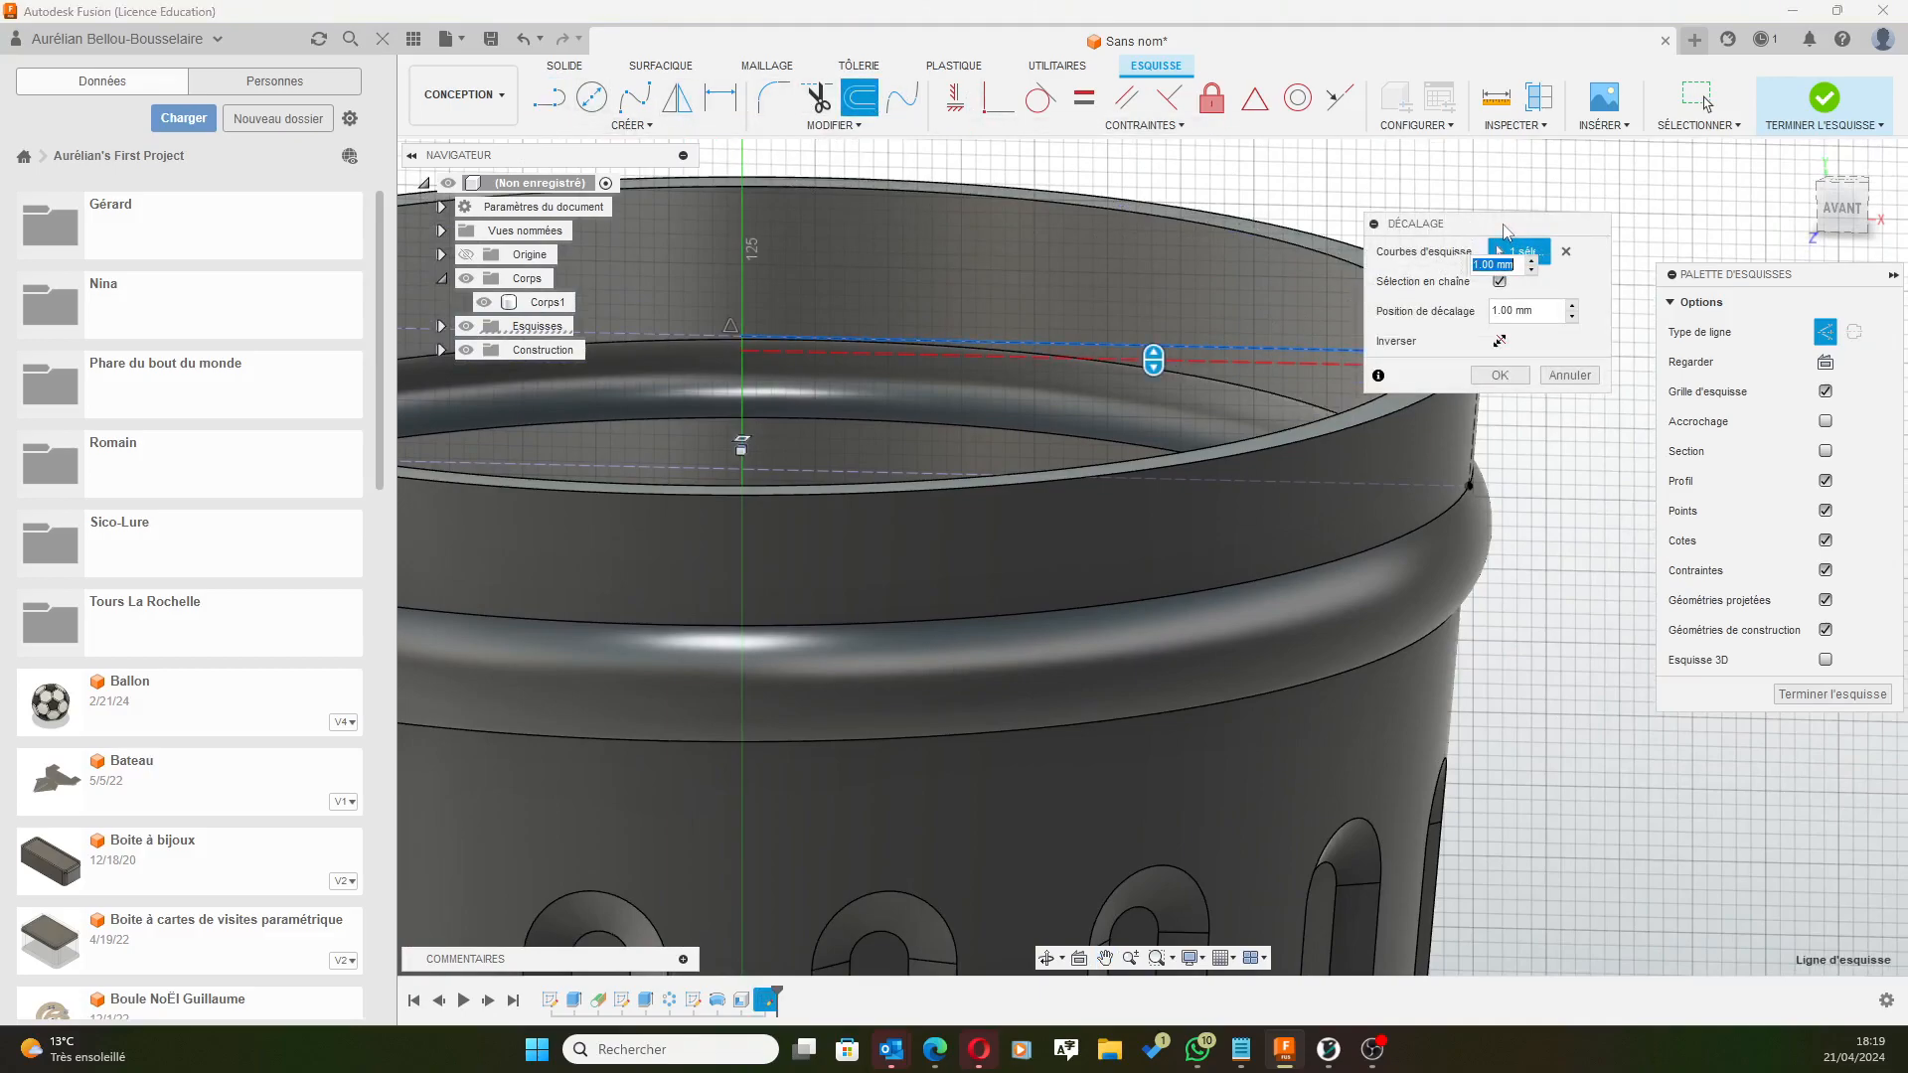
left_click(1478, 422)
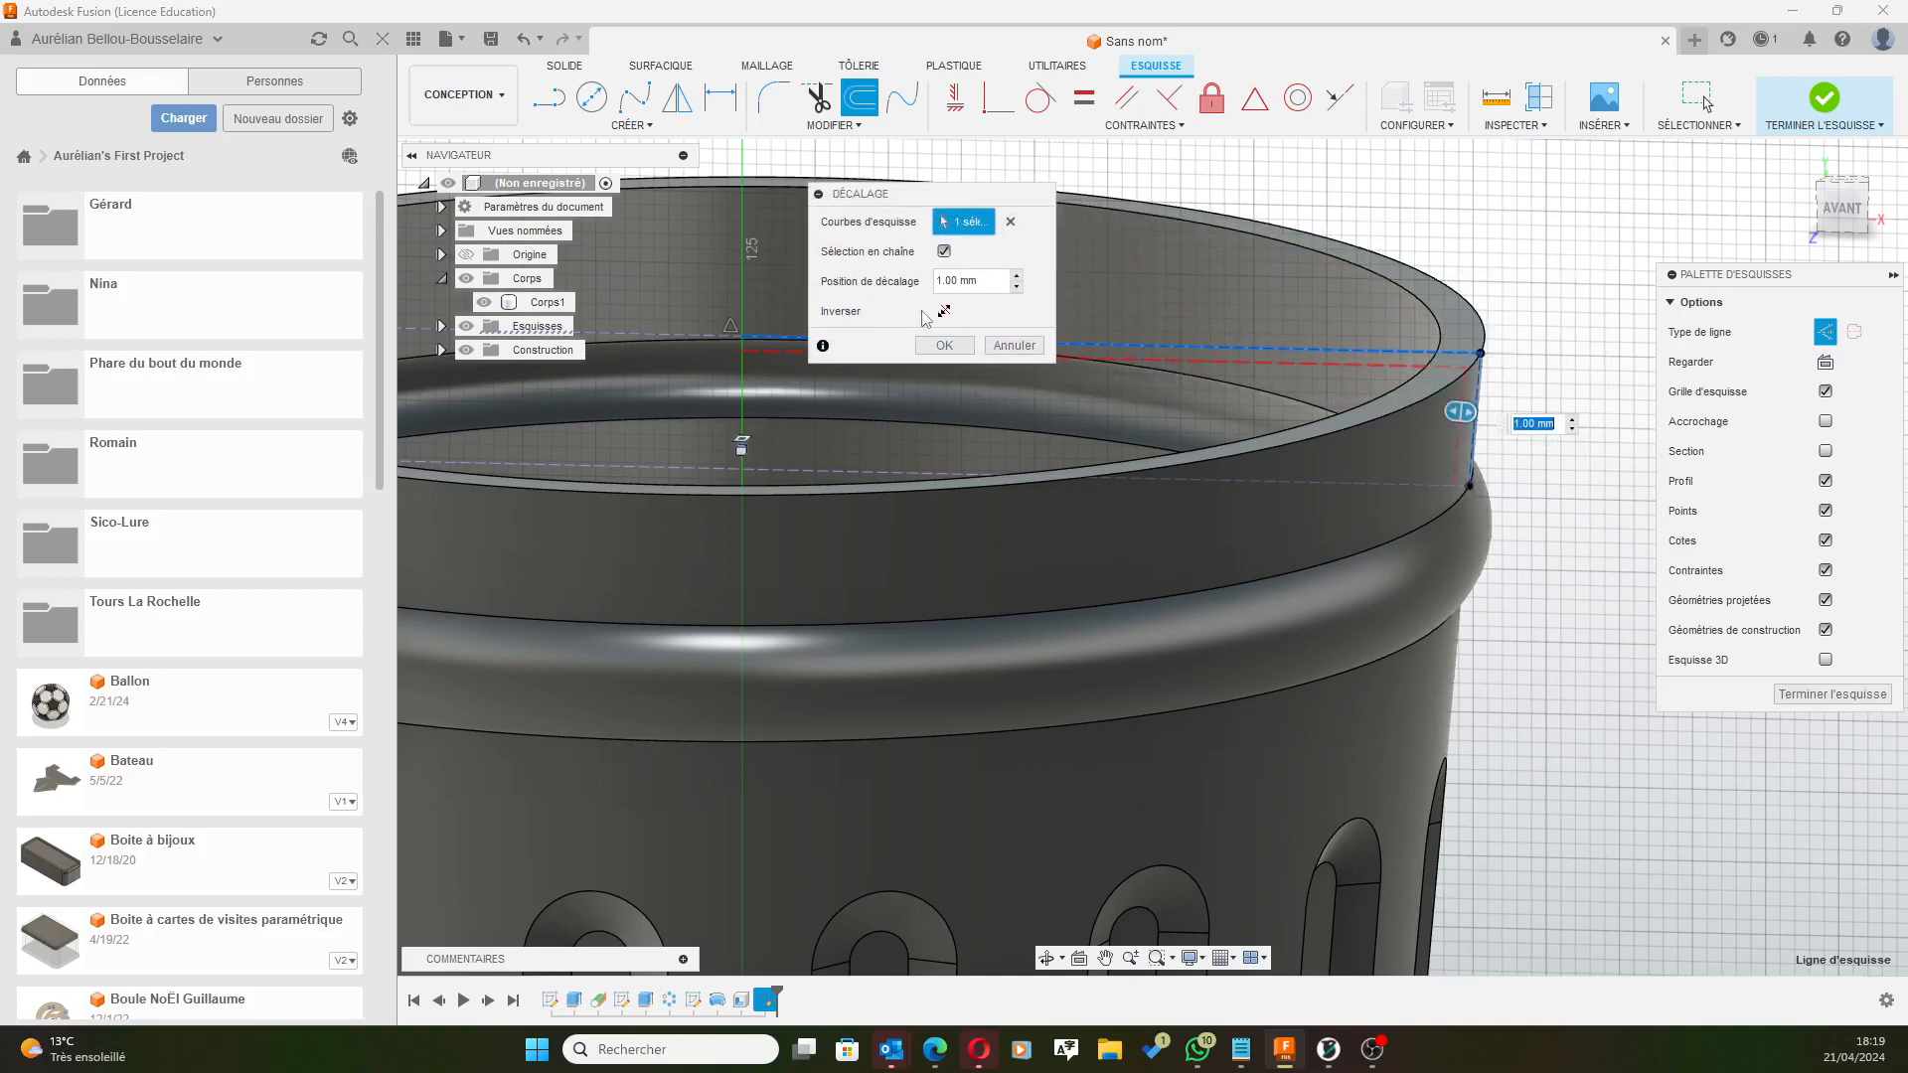
left_click_drag(1458, 419, 1504, 416)
type("3")
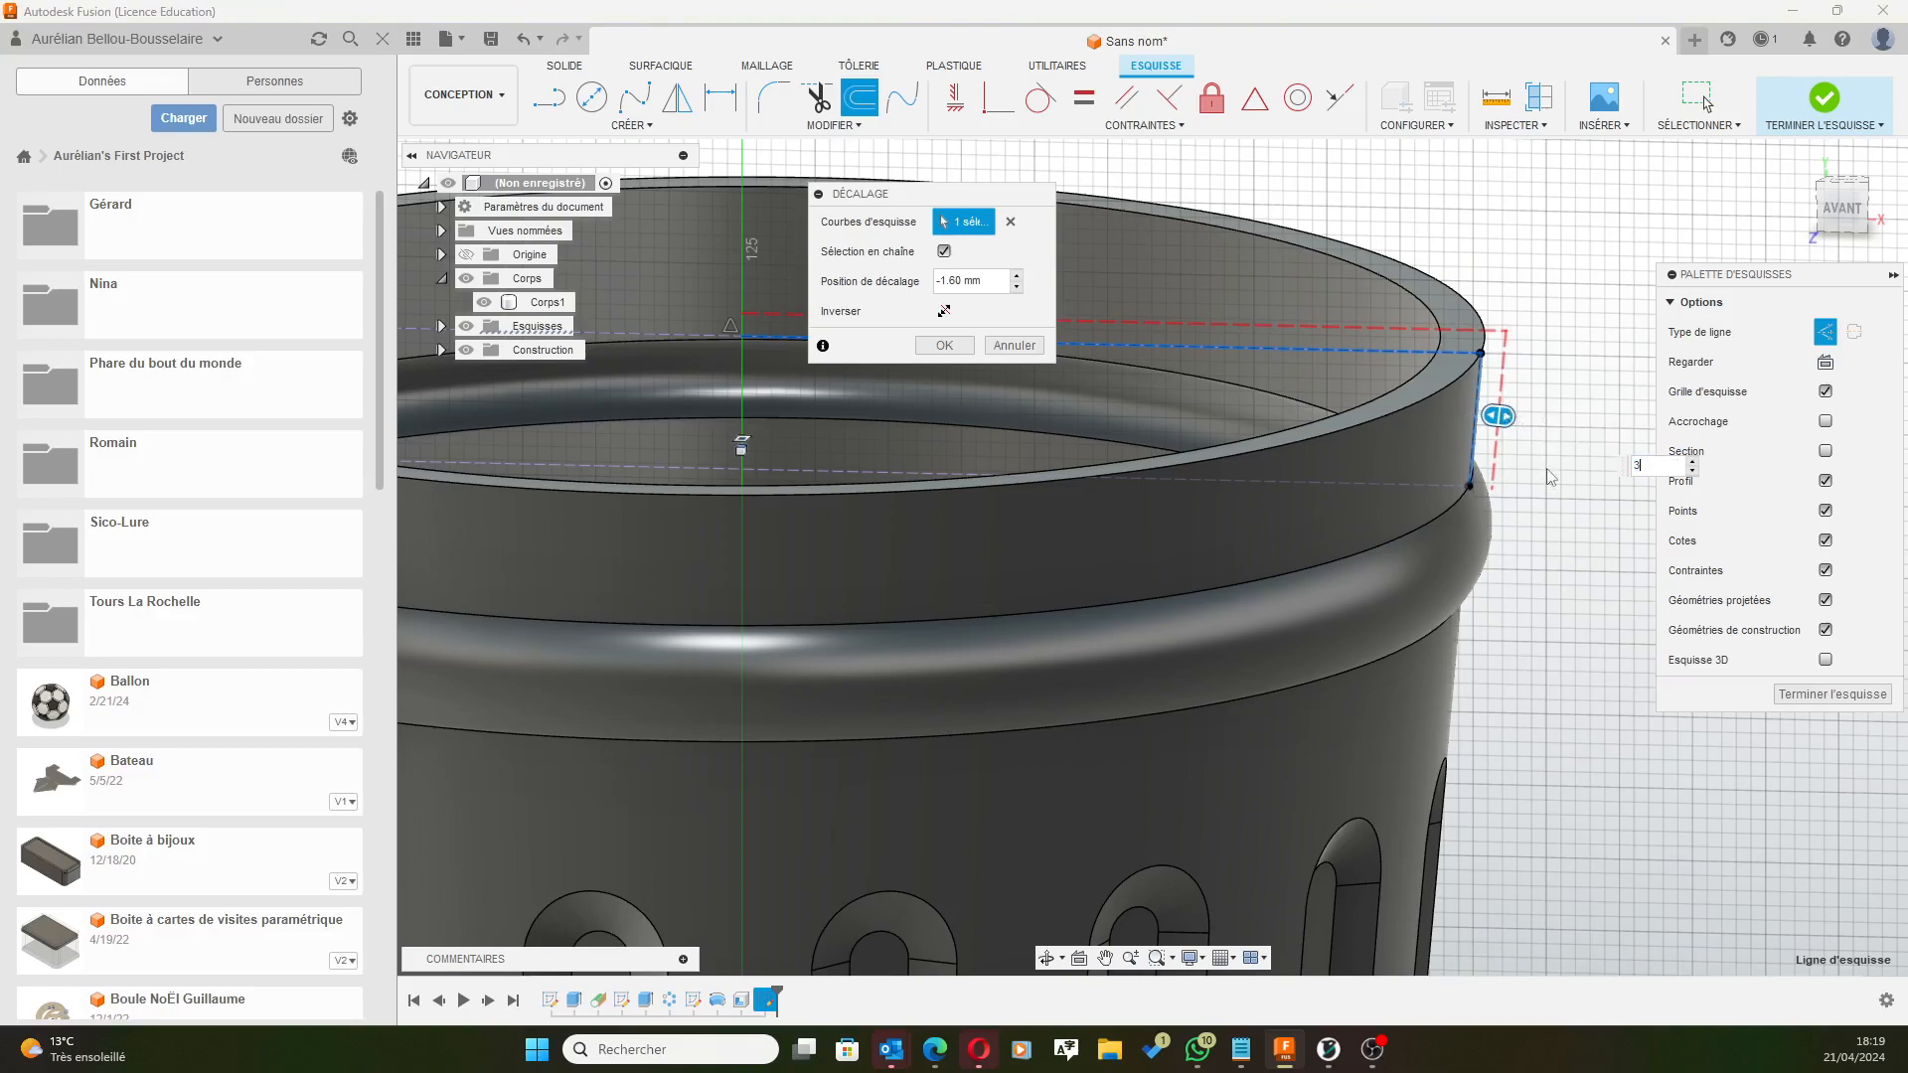
key("BackSpace")
type("-")
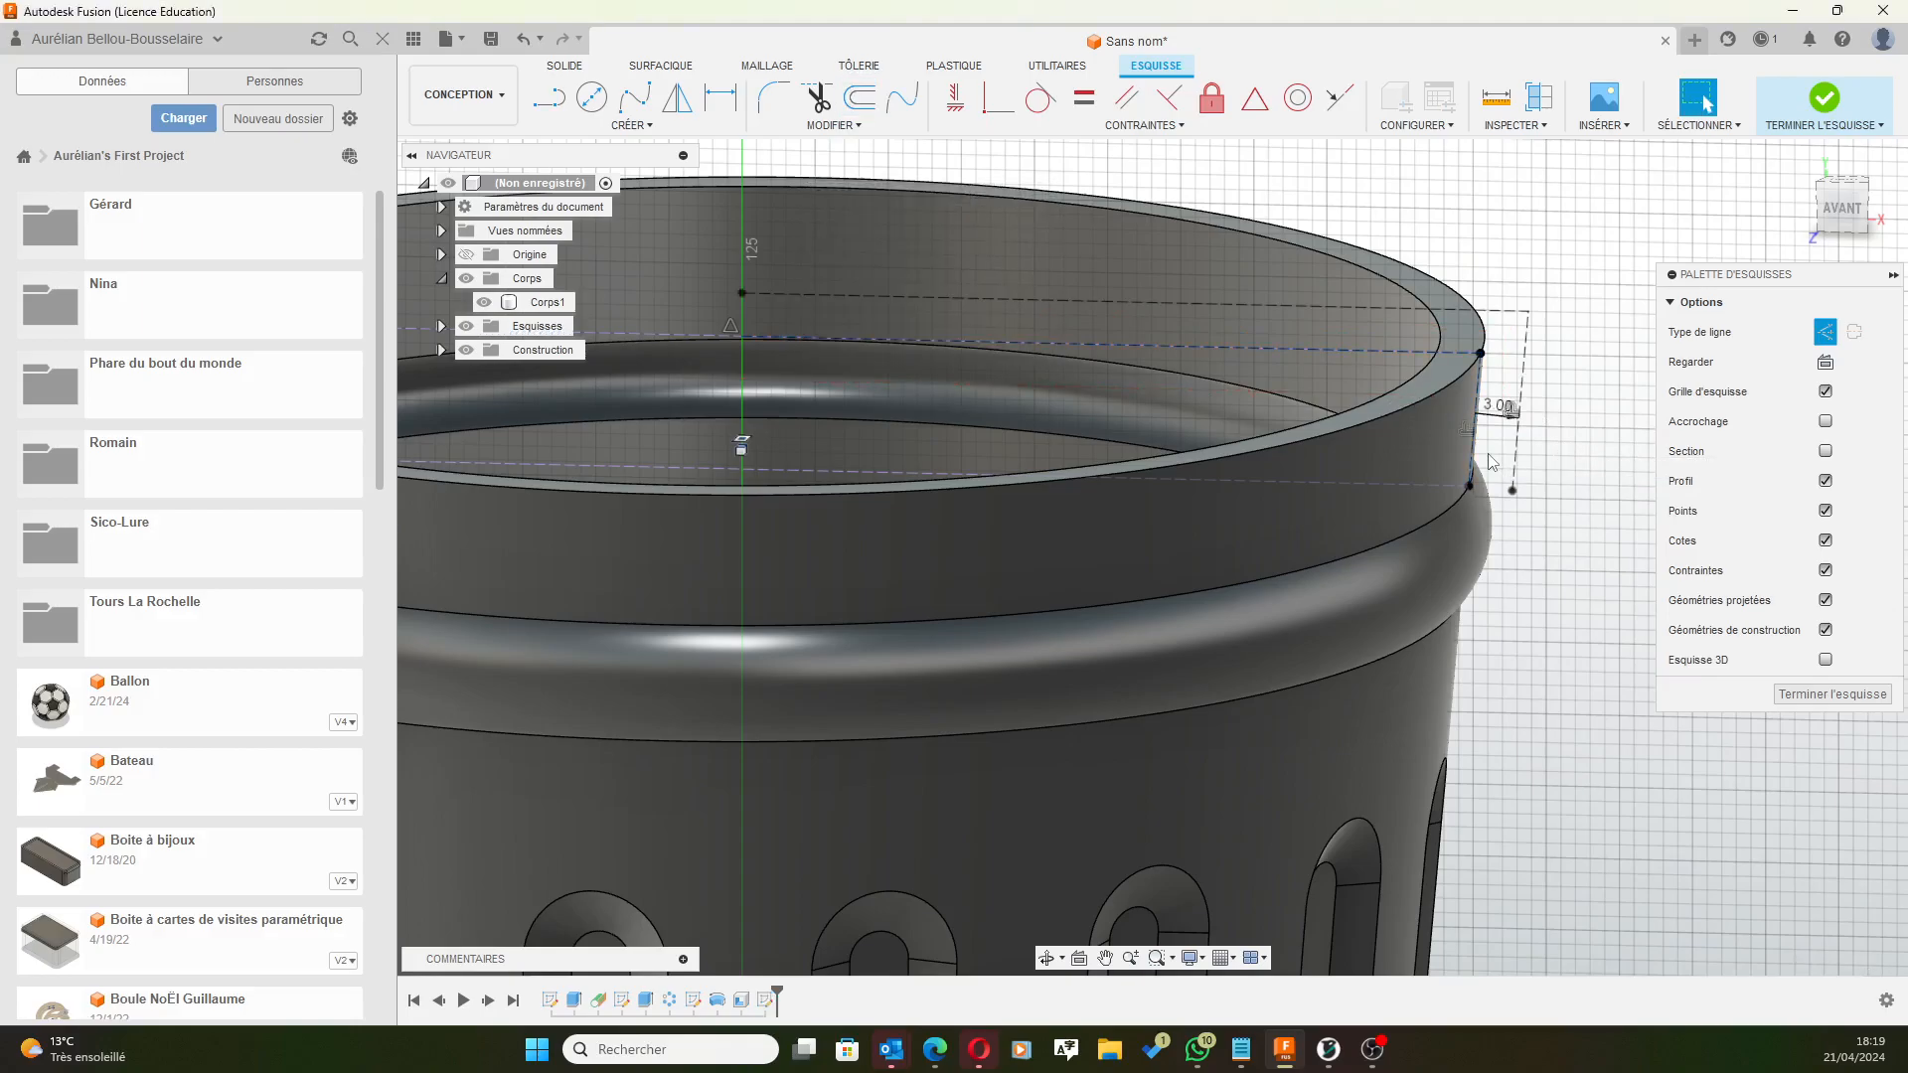
Edit the rim offset dimension through 2 and 0.5 mm, finally setting it to 1 mm.
mouse_move(1552, 439)
middle_mouse_down("shift")
mouse_move(1559, 400)
mouse_move(1552, 438)
middle_mouse_up("shift")
double_click(1491, 415)
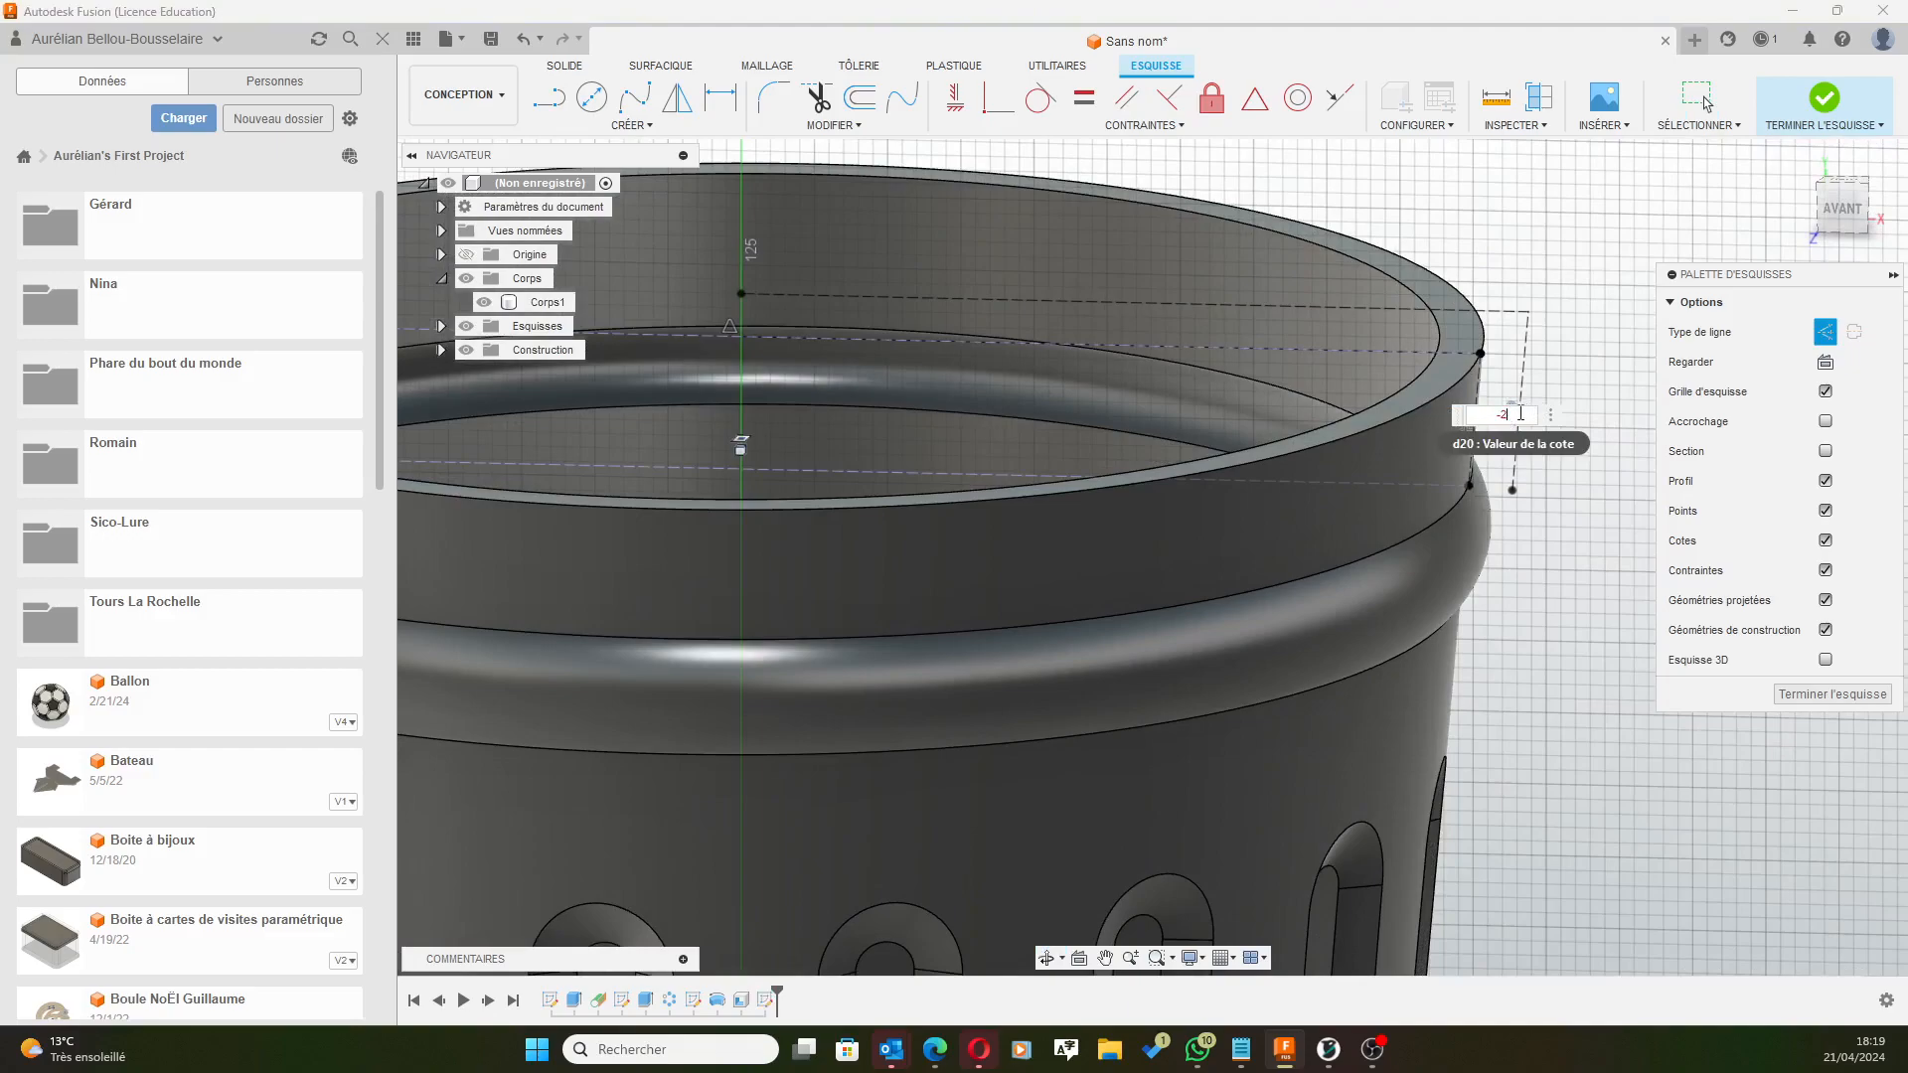
key("Return")
middle_click_drag(1557, 326, 1546, 343, "shift")
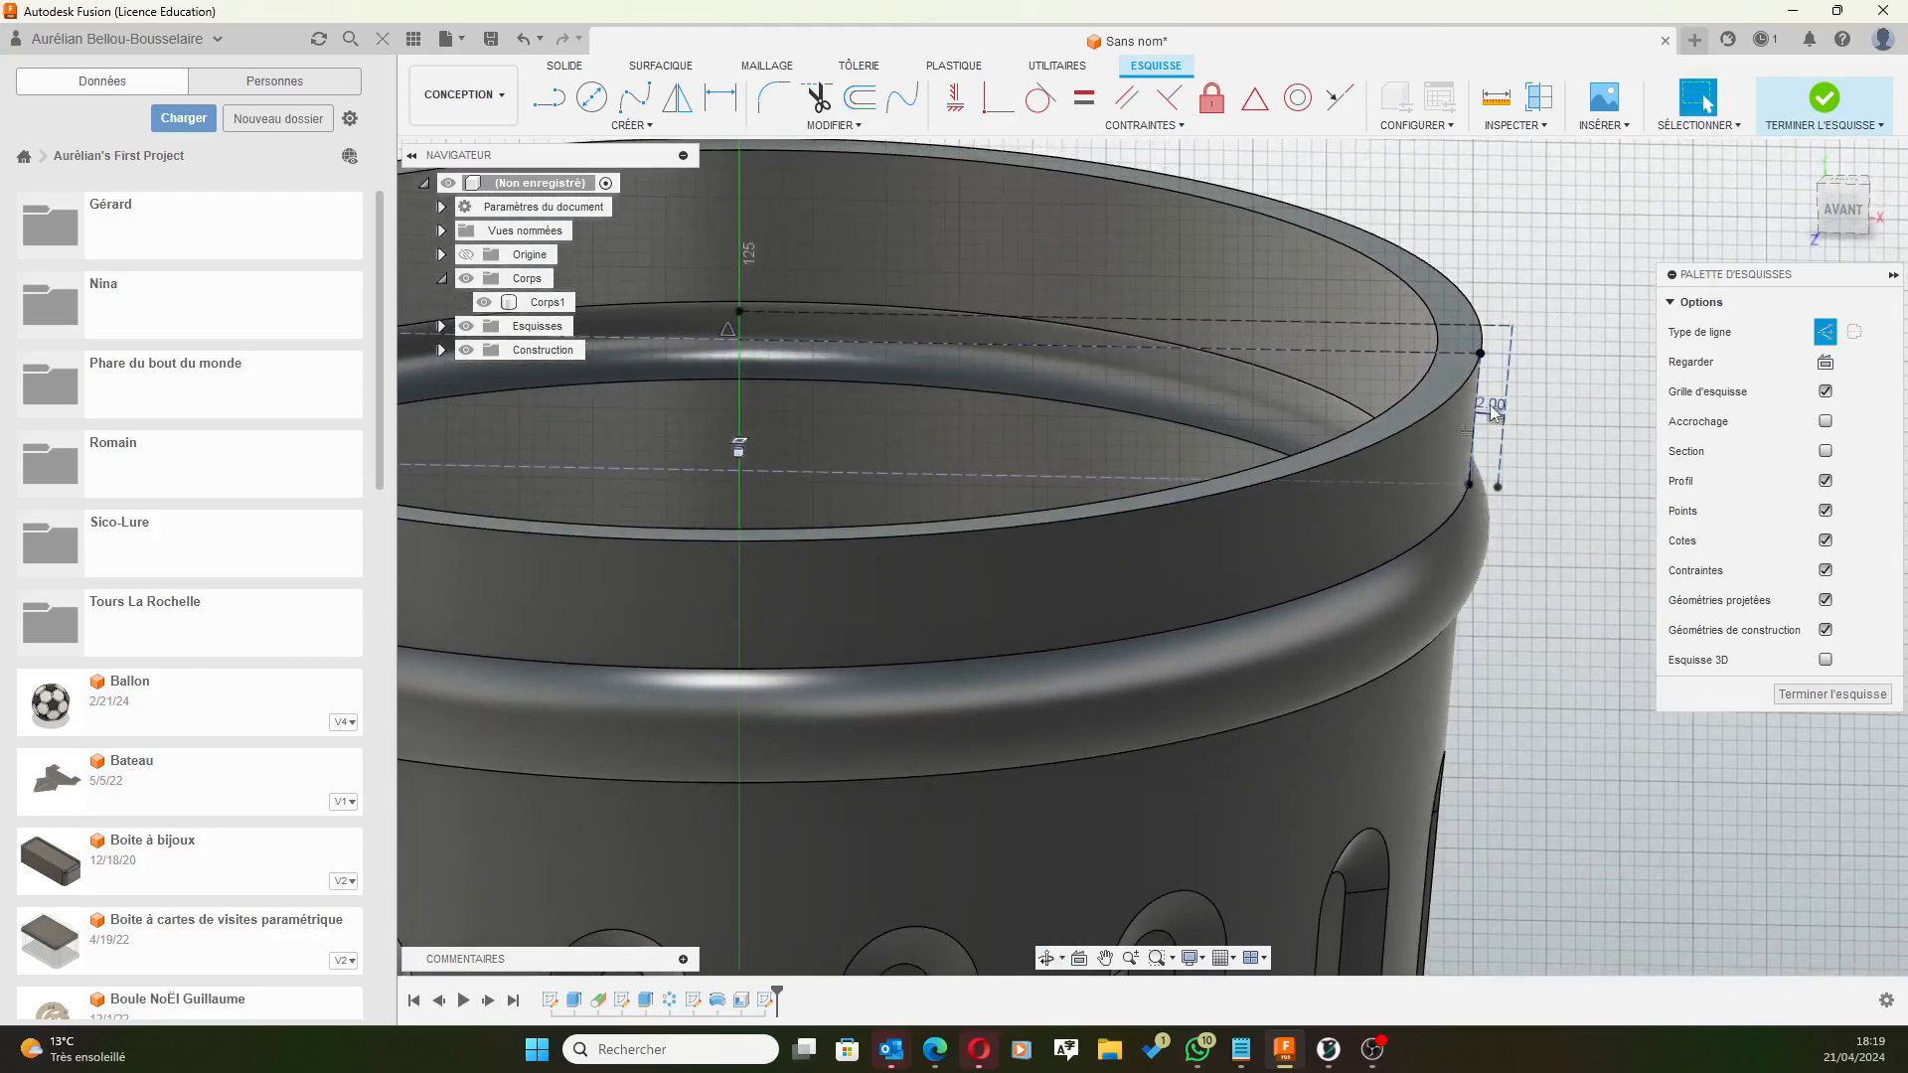
mouse_move(1554, 378)
middle_mouse_down("shift")
mouse_move(1561, 353)
mouse_move(1535, 376)
middle_mouse_up("shift")
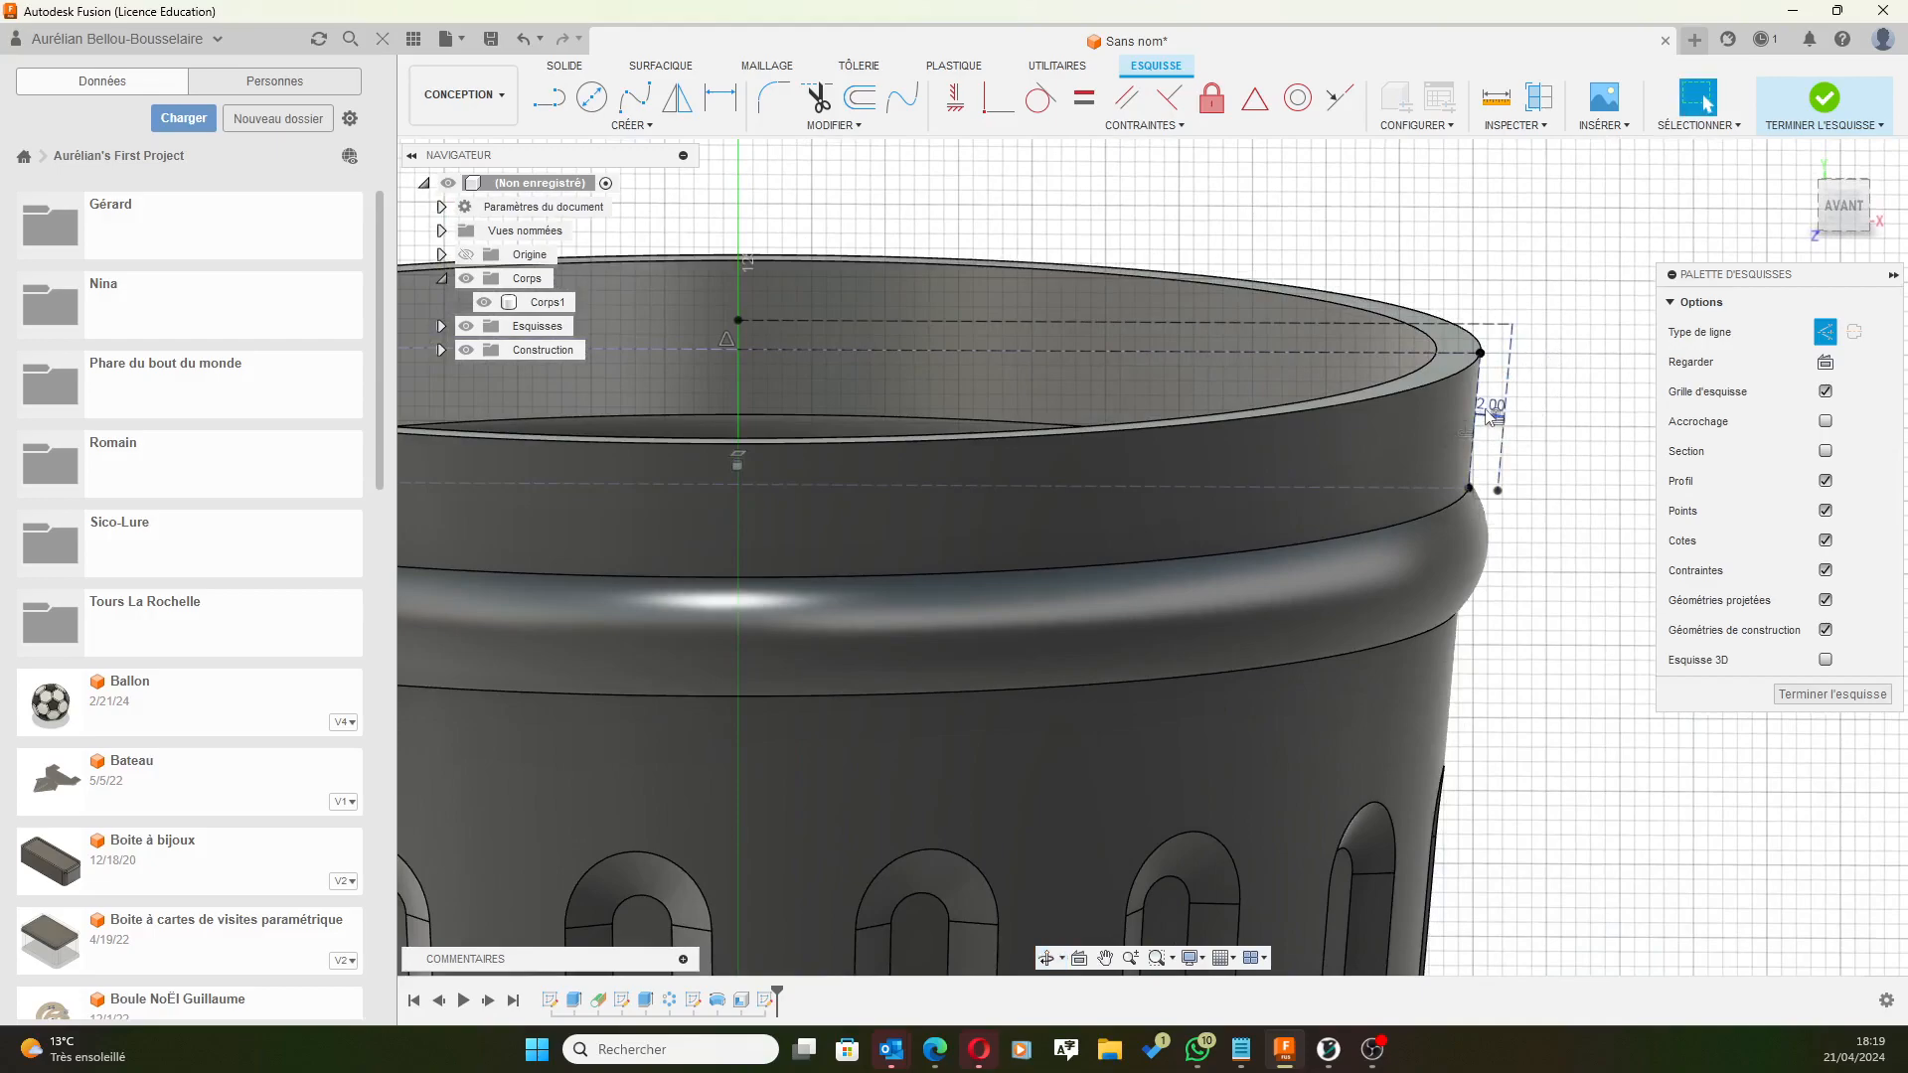
double_click(1488, 415)
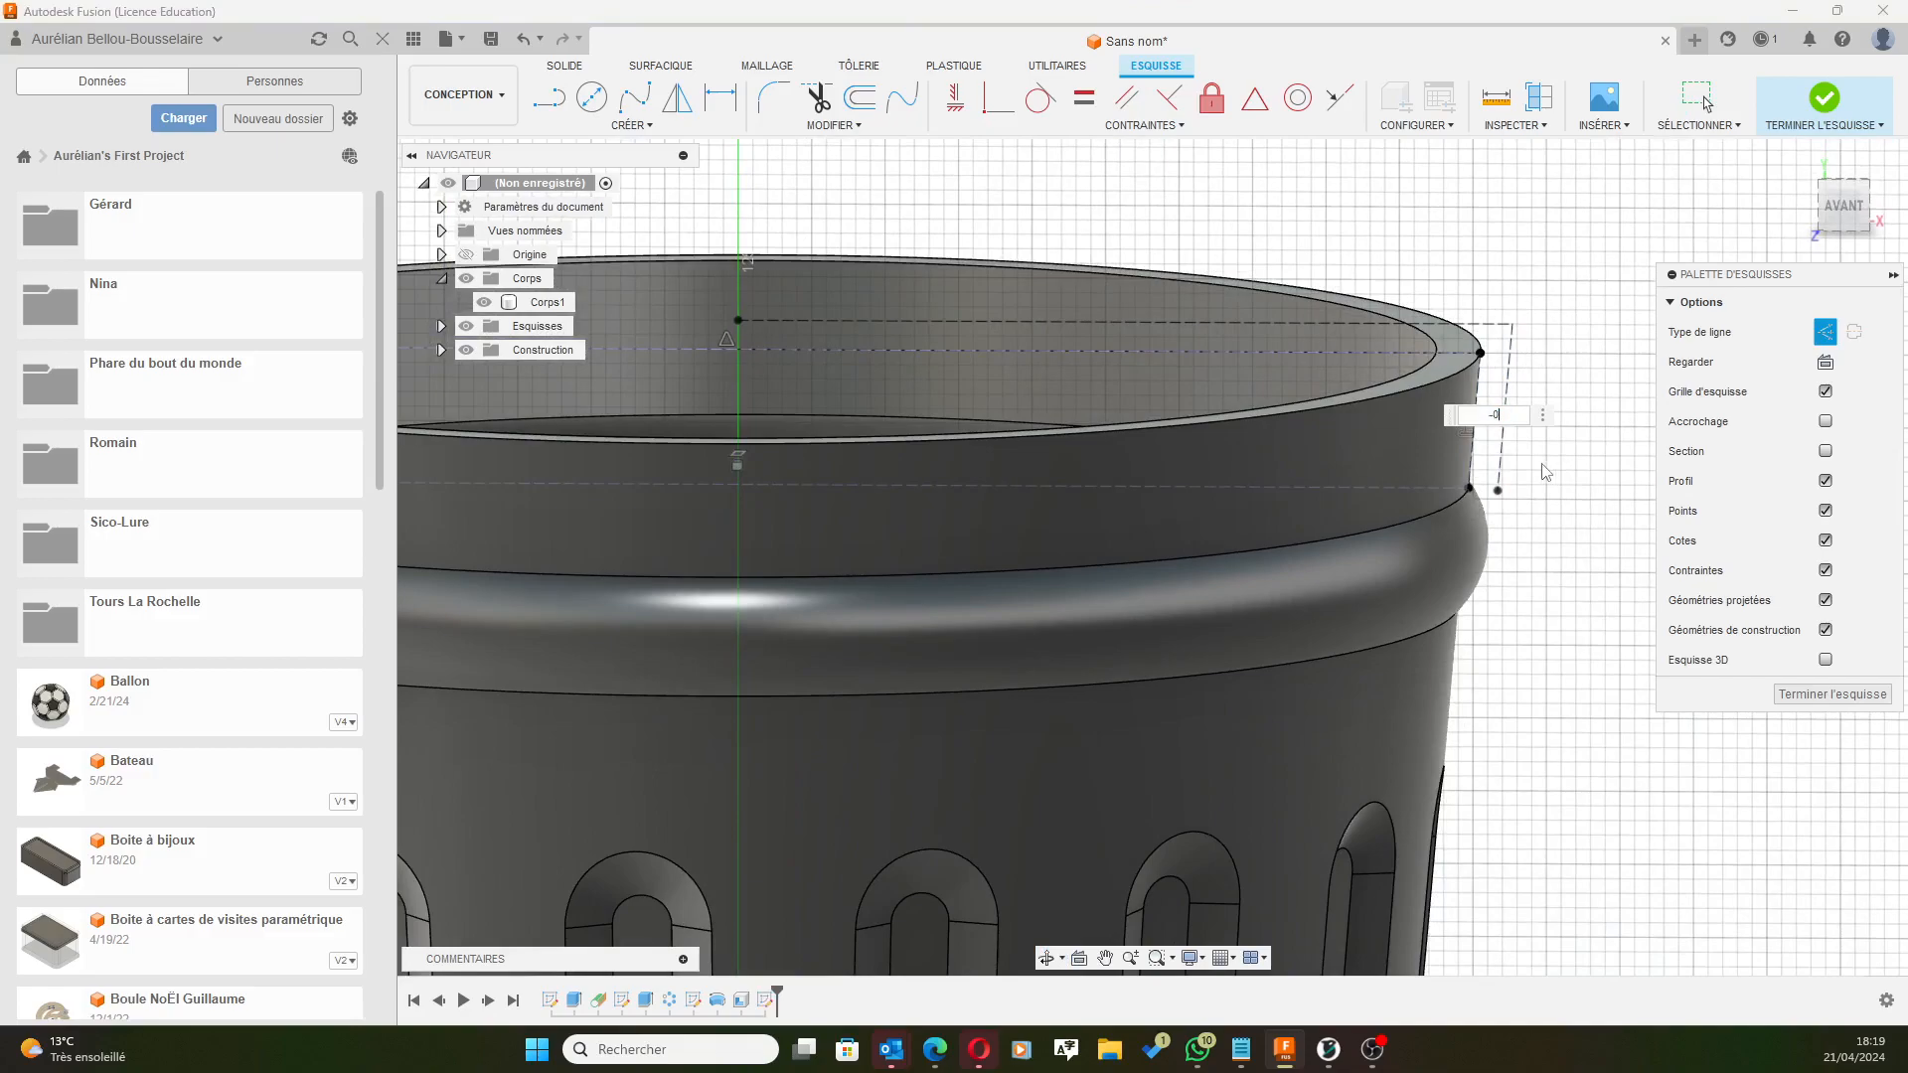
key("Return")
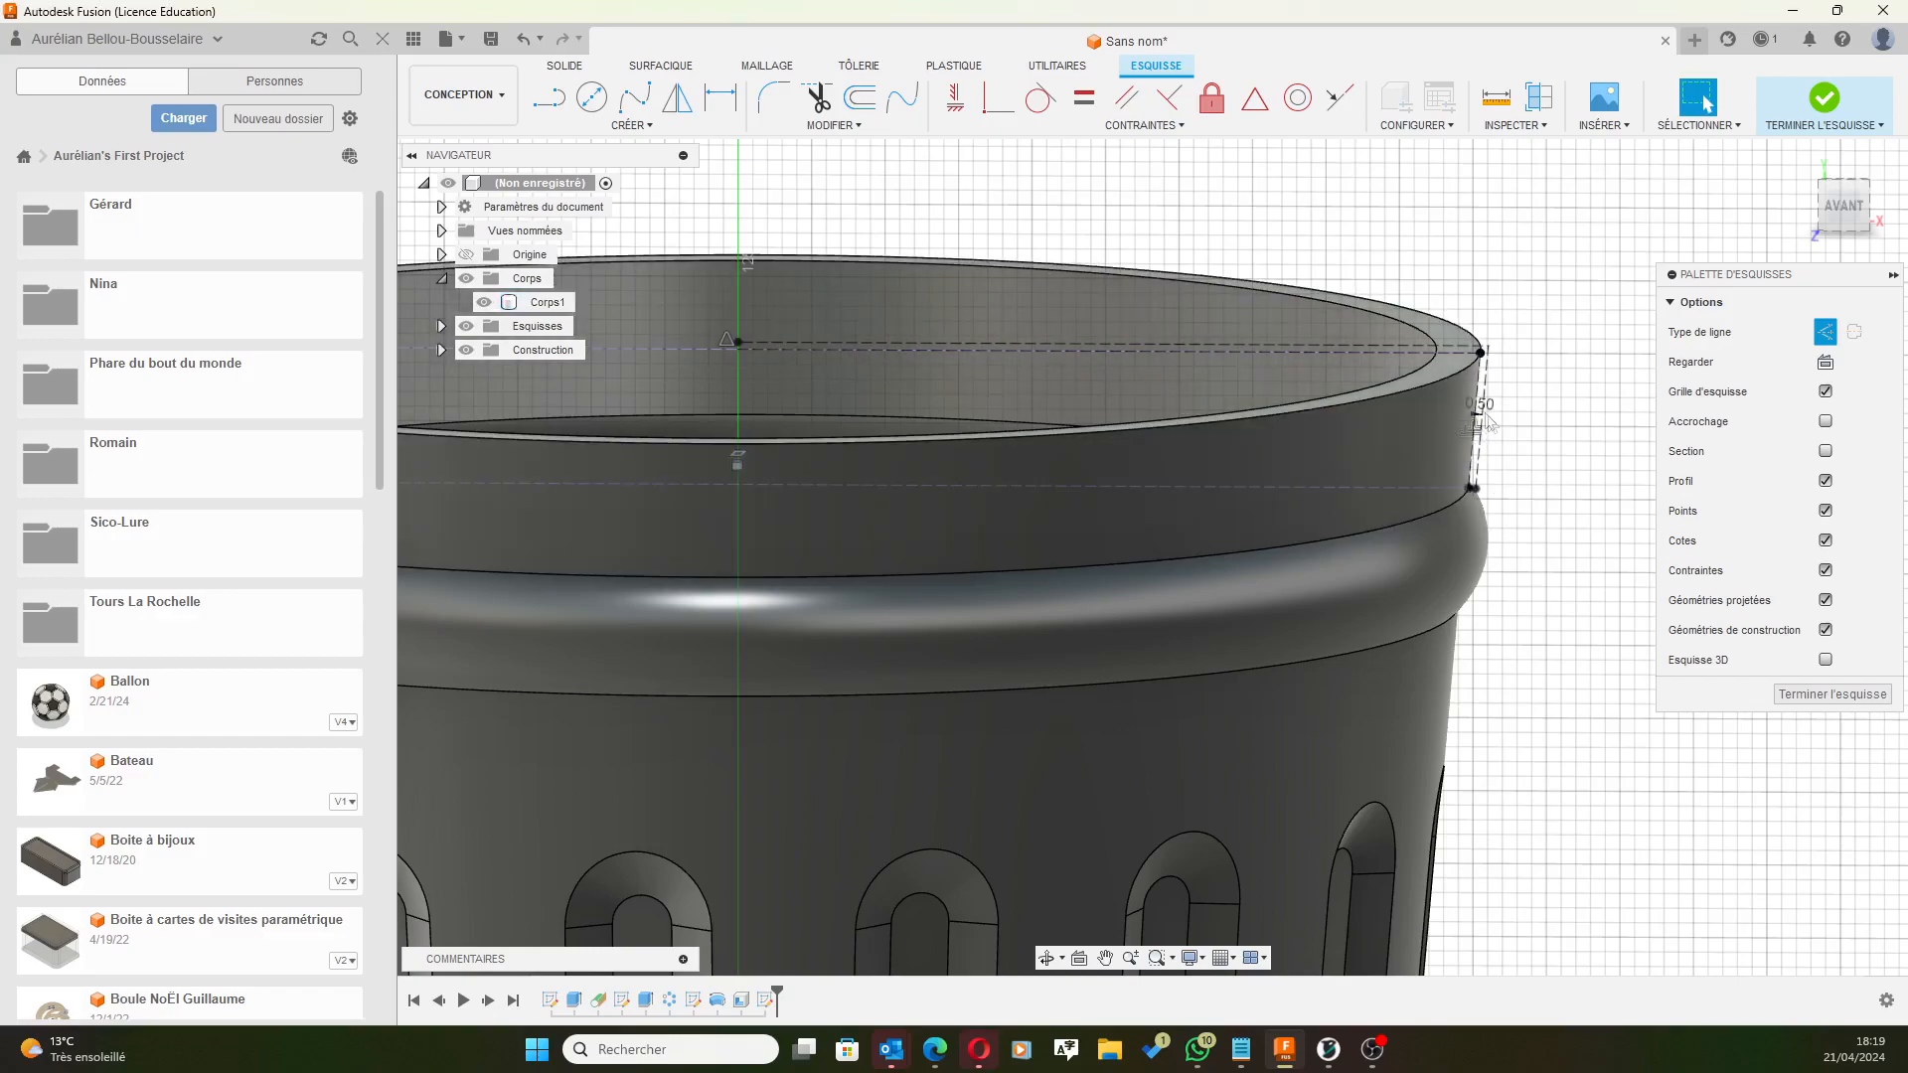
double_click(1481, 406)
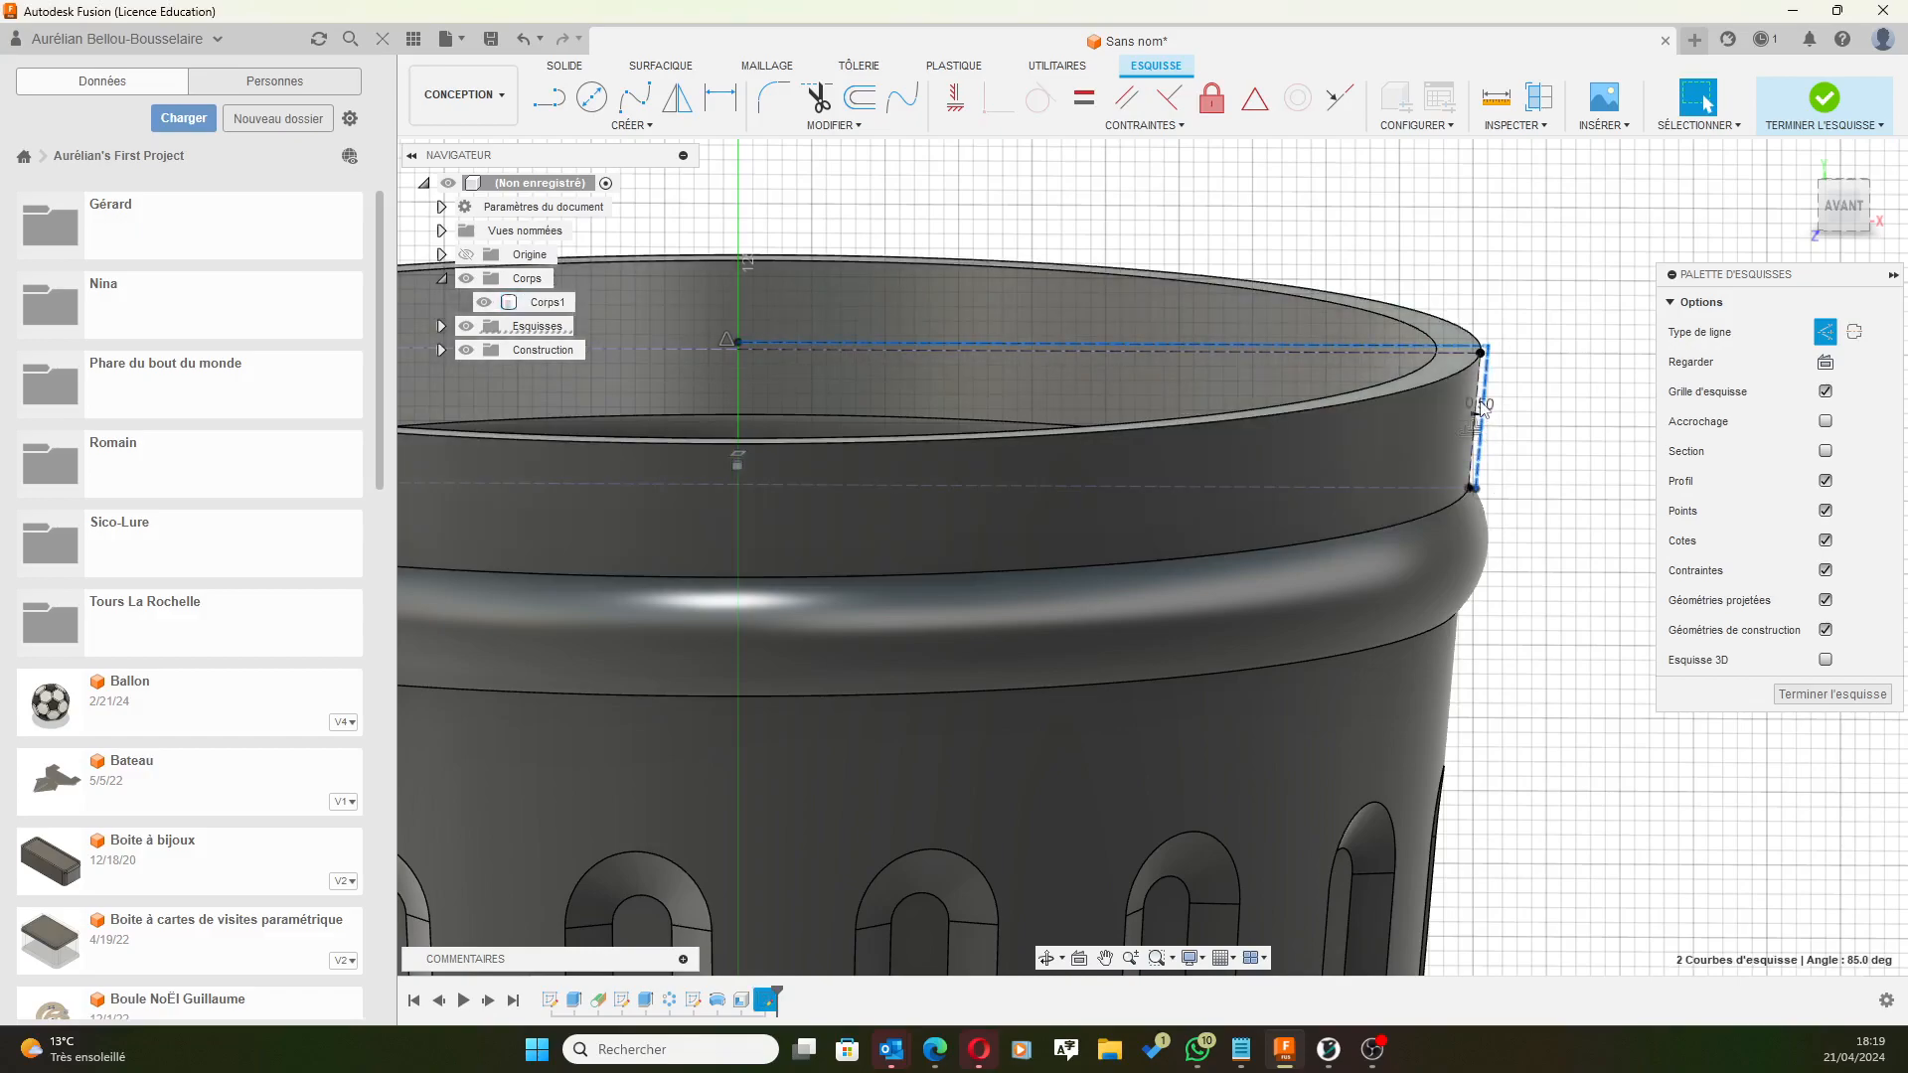
scroll(1493, 412, "up", 5)
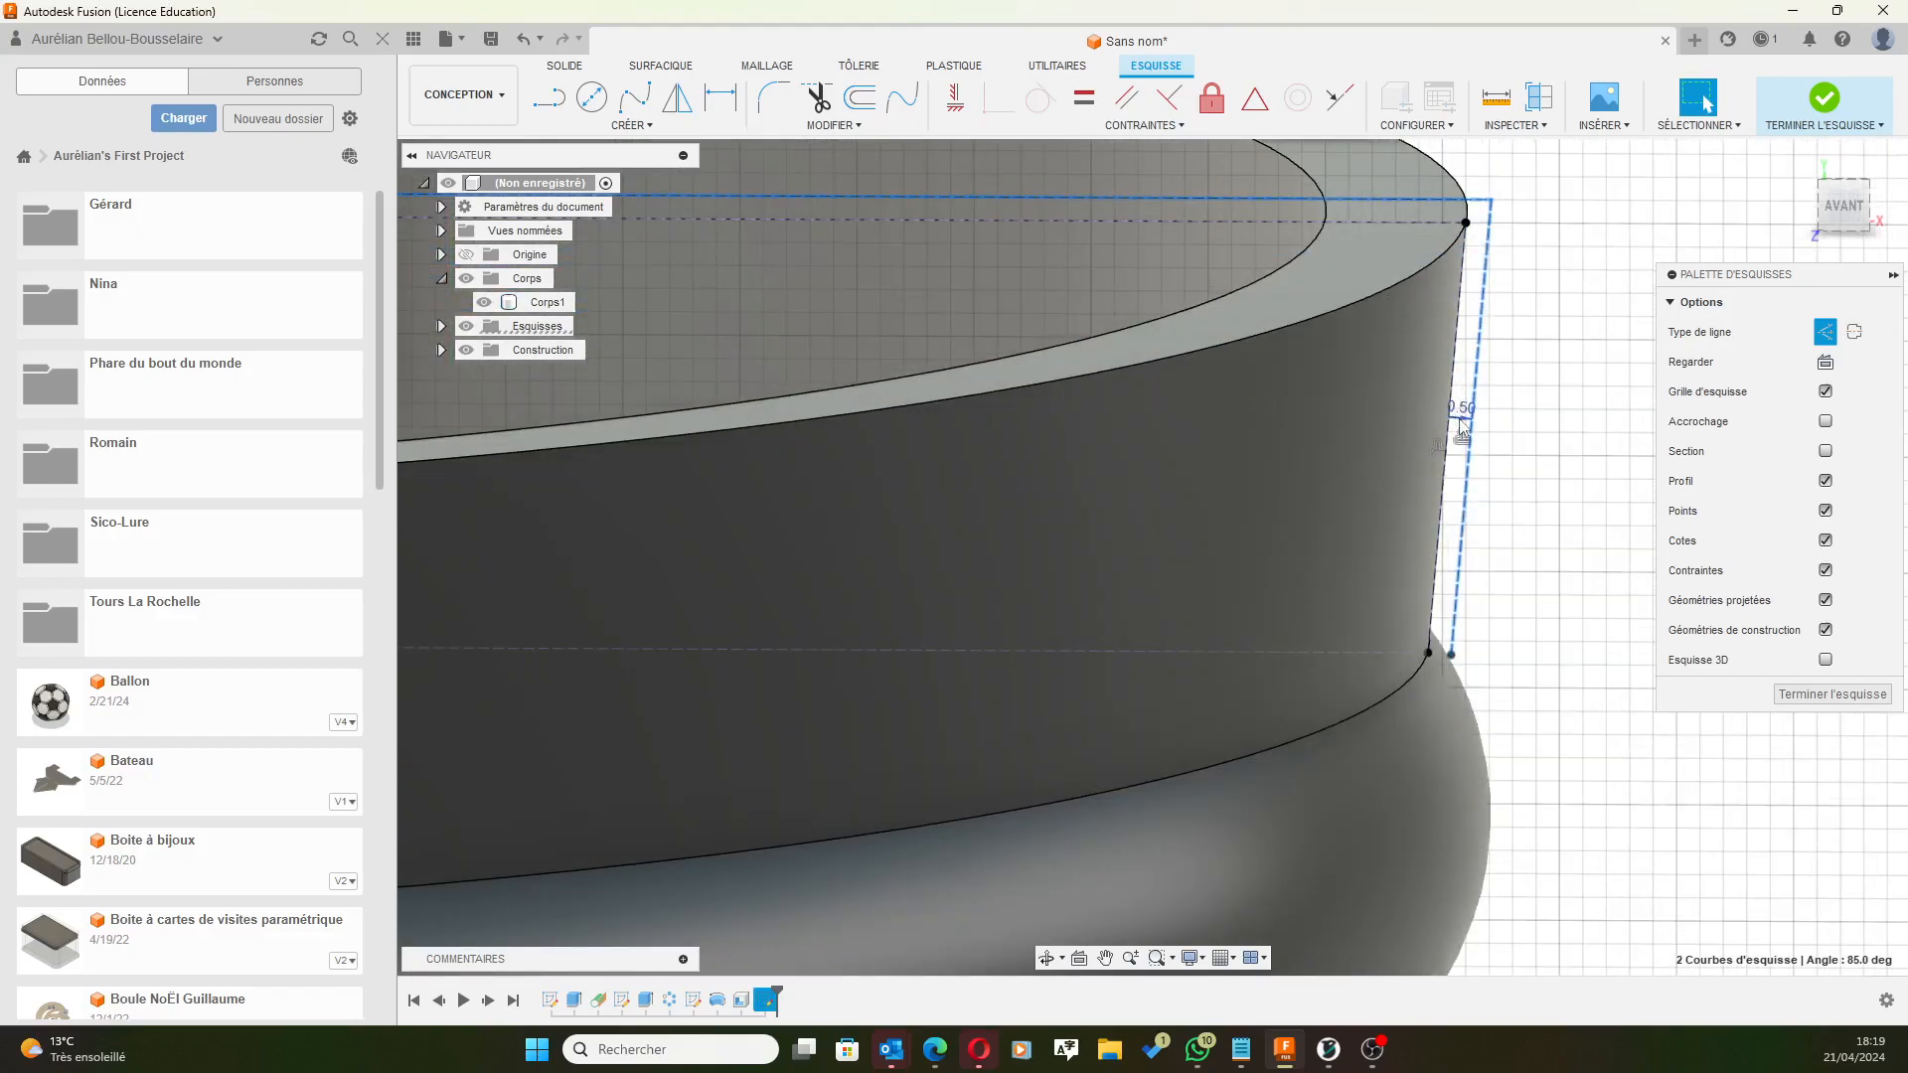
double_click(1461, 412)
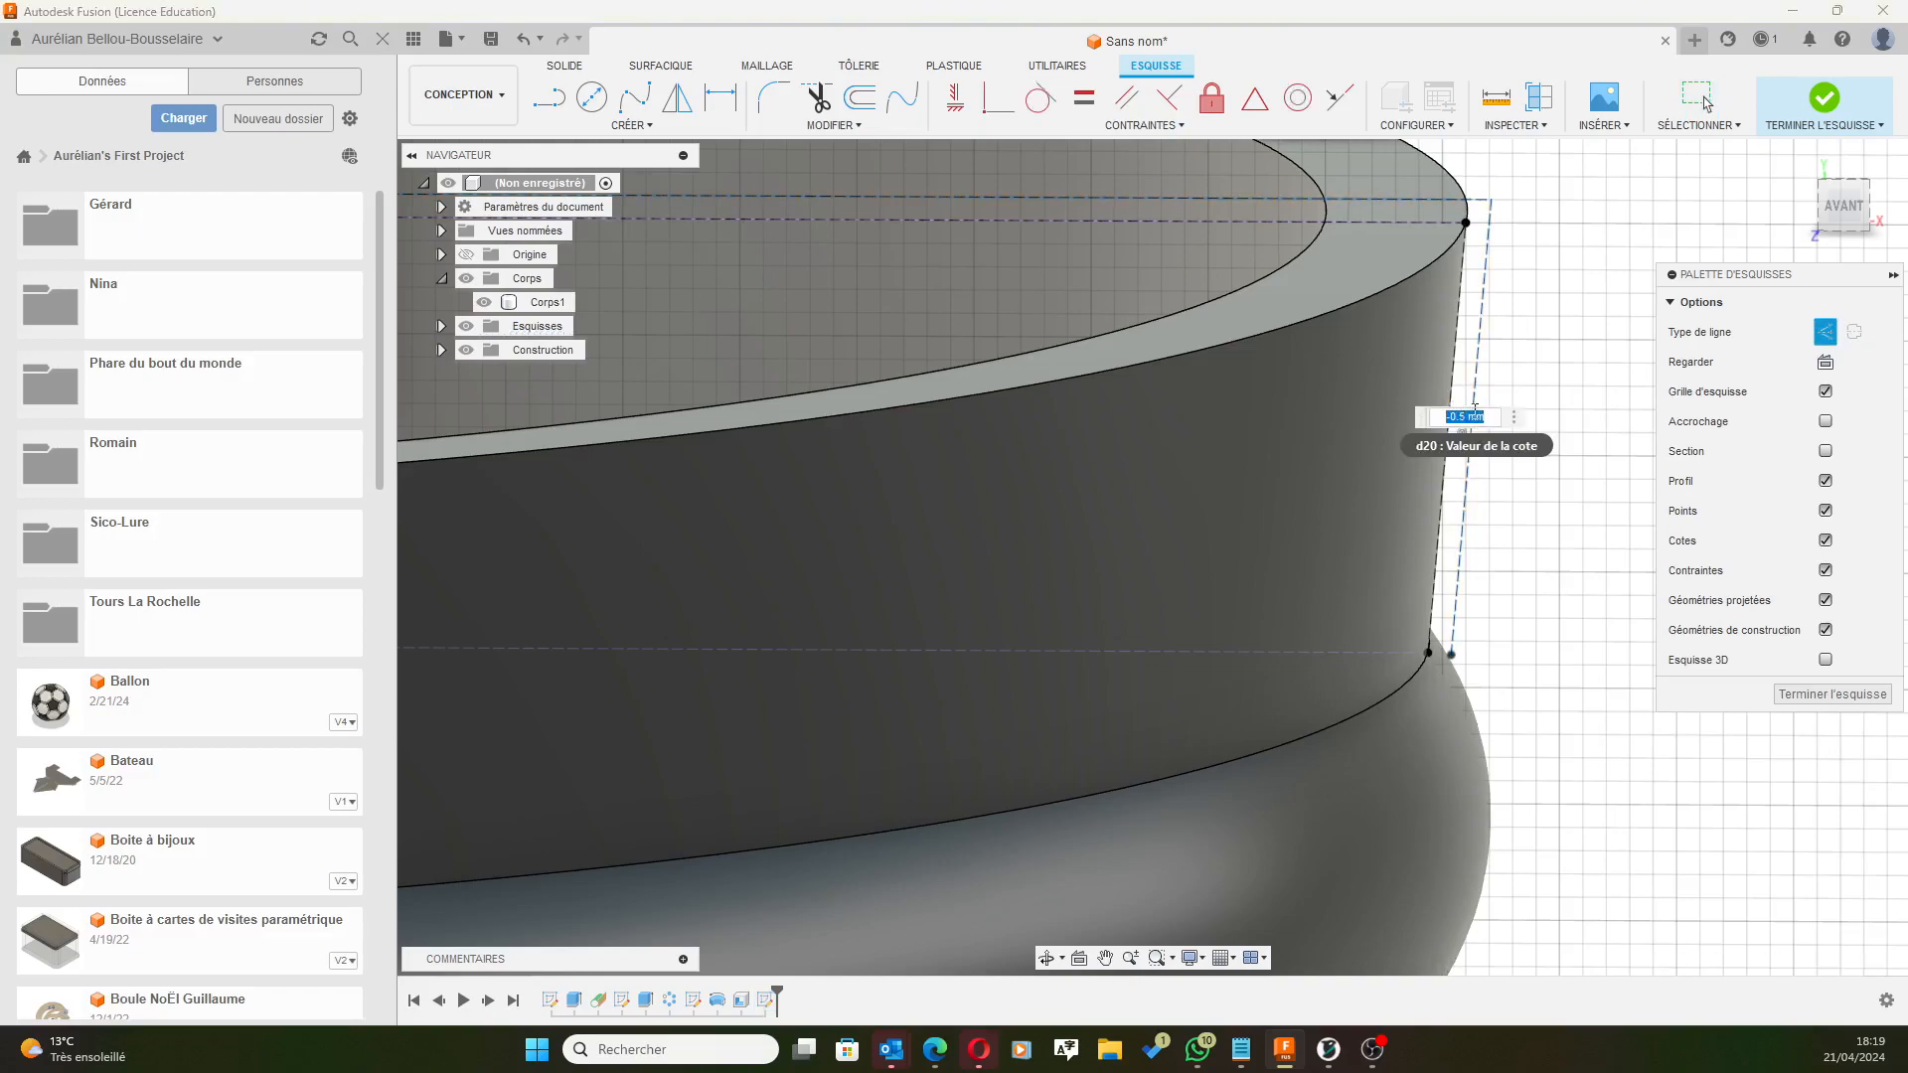
type("-1")
key("Return")
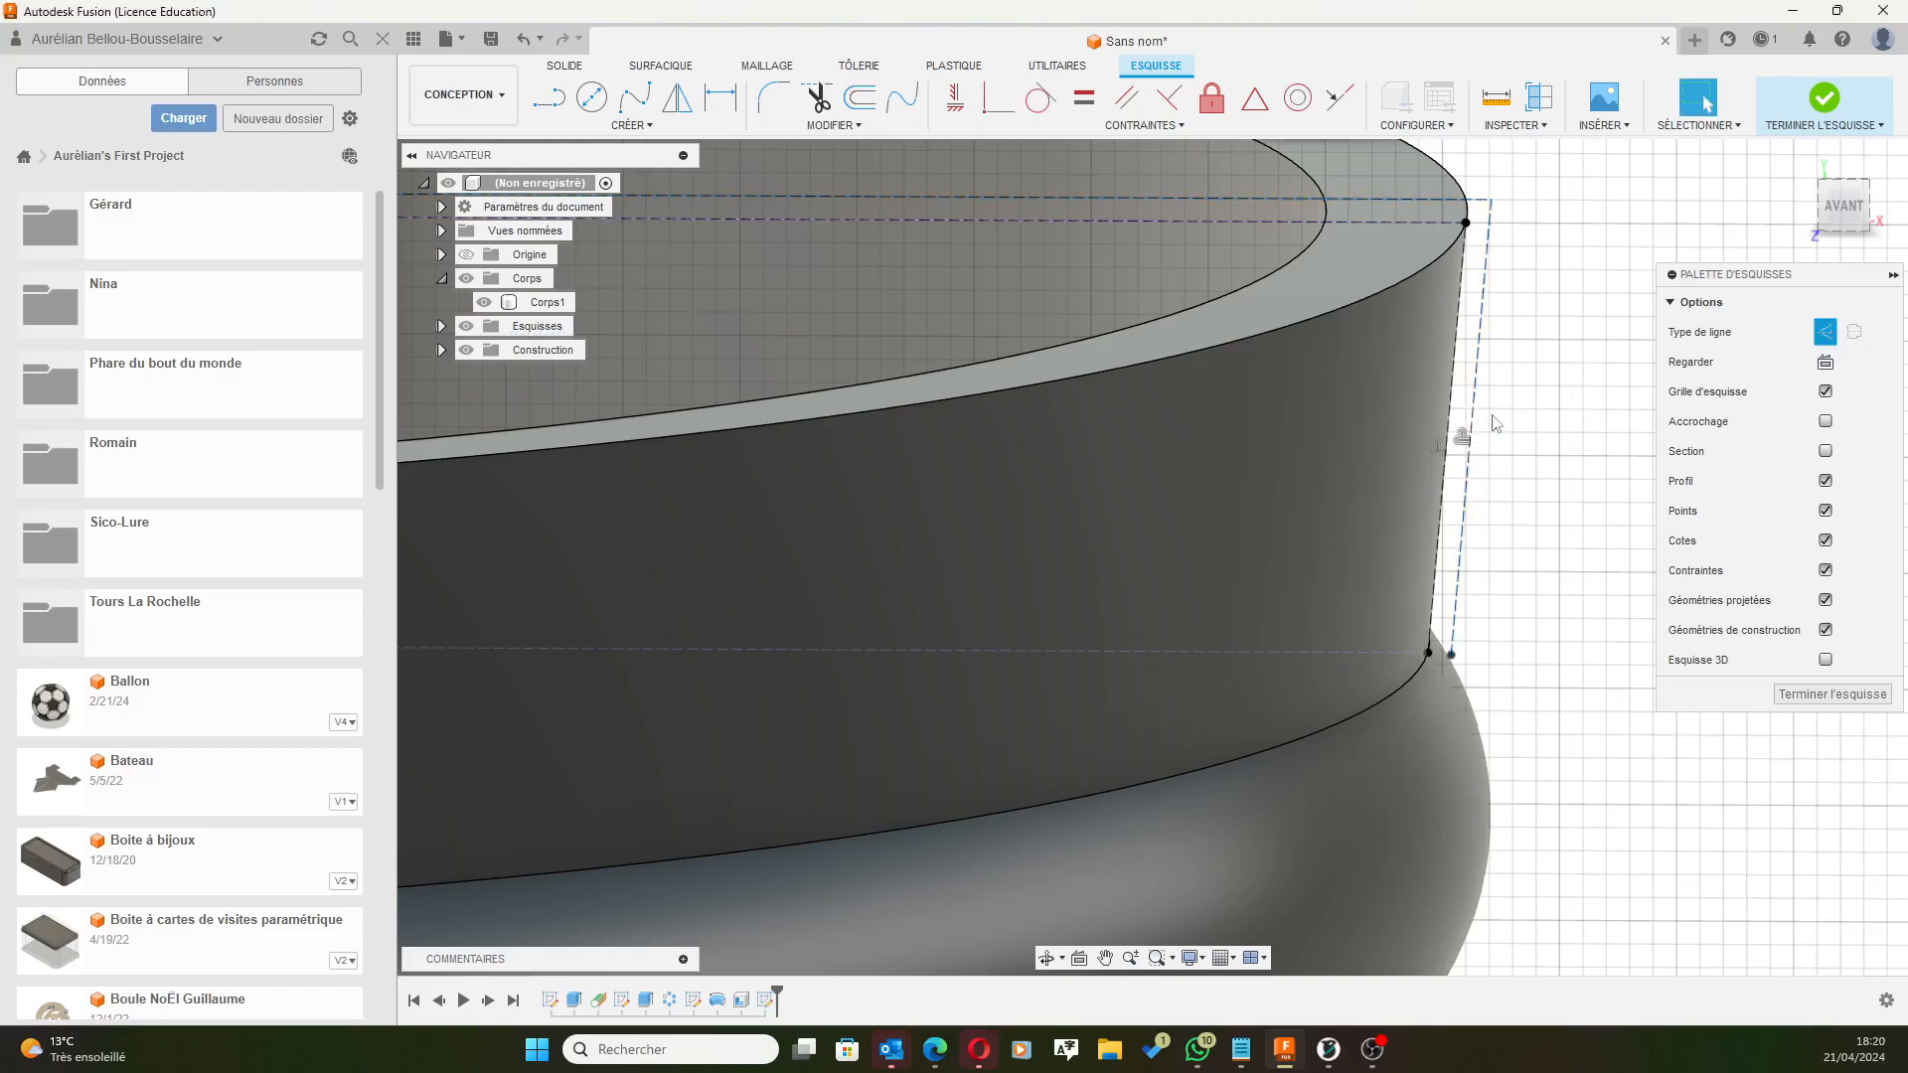
middle_click_drag(1545, 516, 1563, 542, "shift")
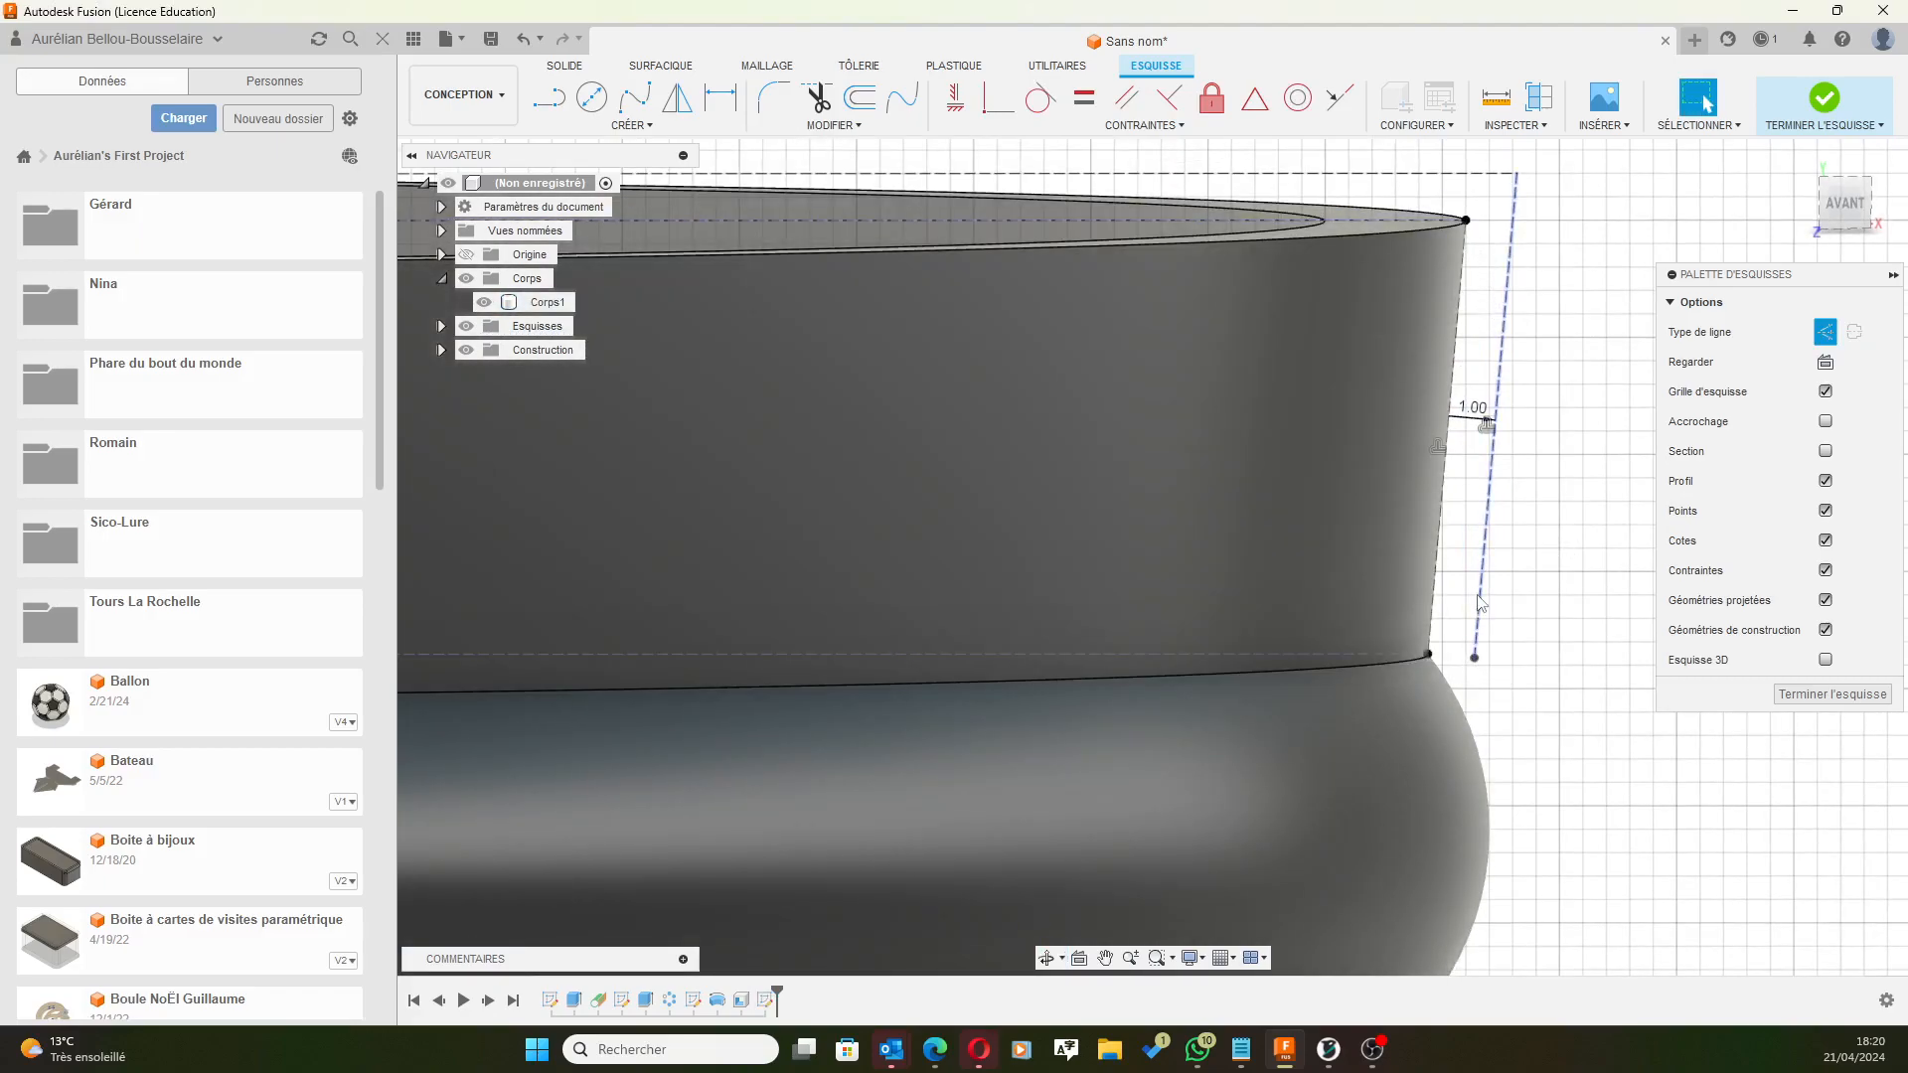
Attempt an offset of the rim curve, then cancel it after it fails.
scroll(1580, 279, "down", 3)
middle_click_drag(1580, 240, 1431, 187, "shift")
scroll(1427, 187, "down", 4)
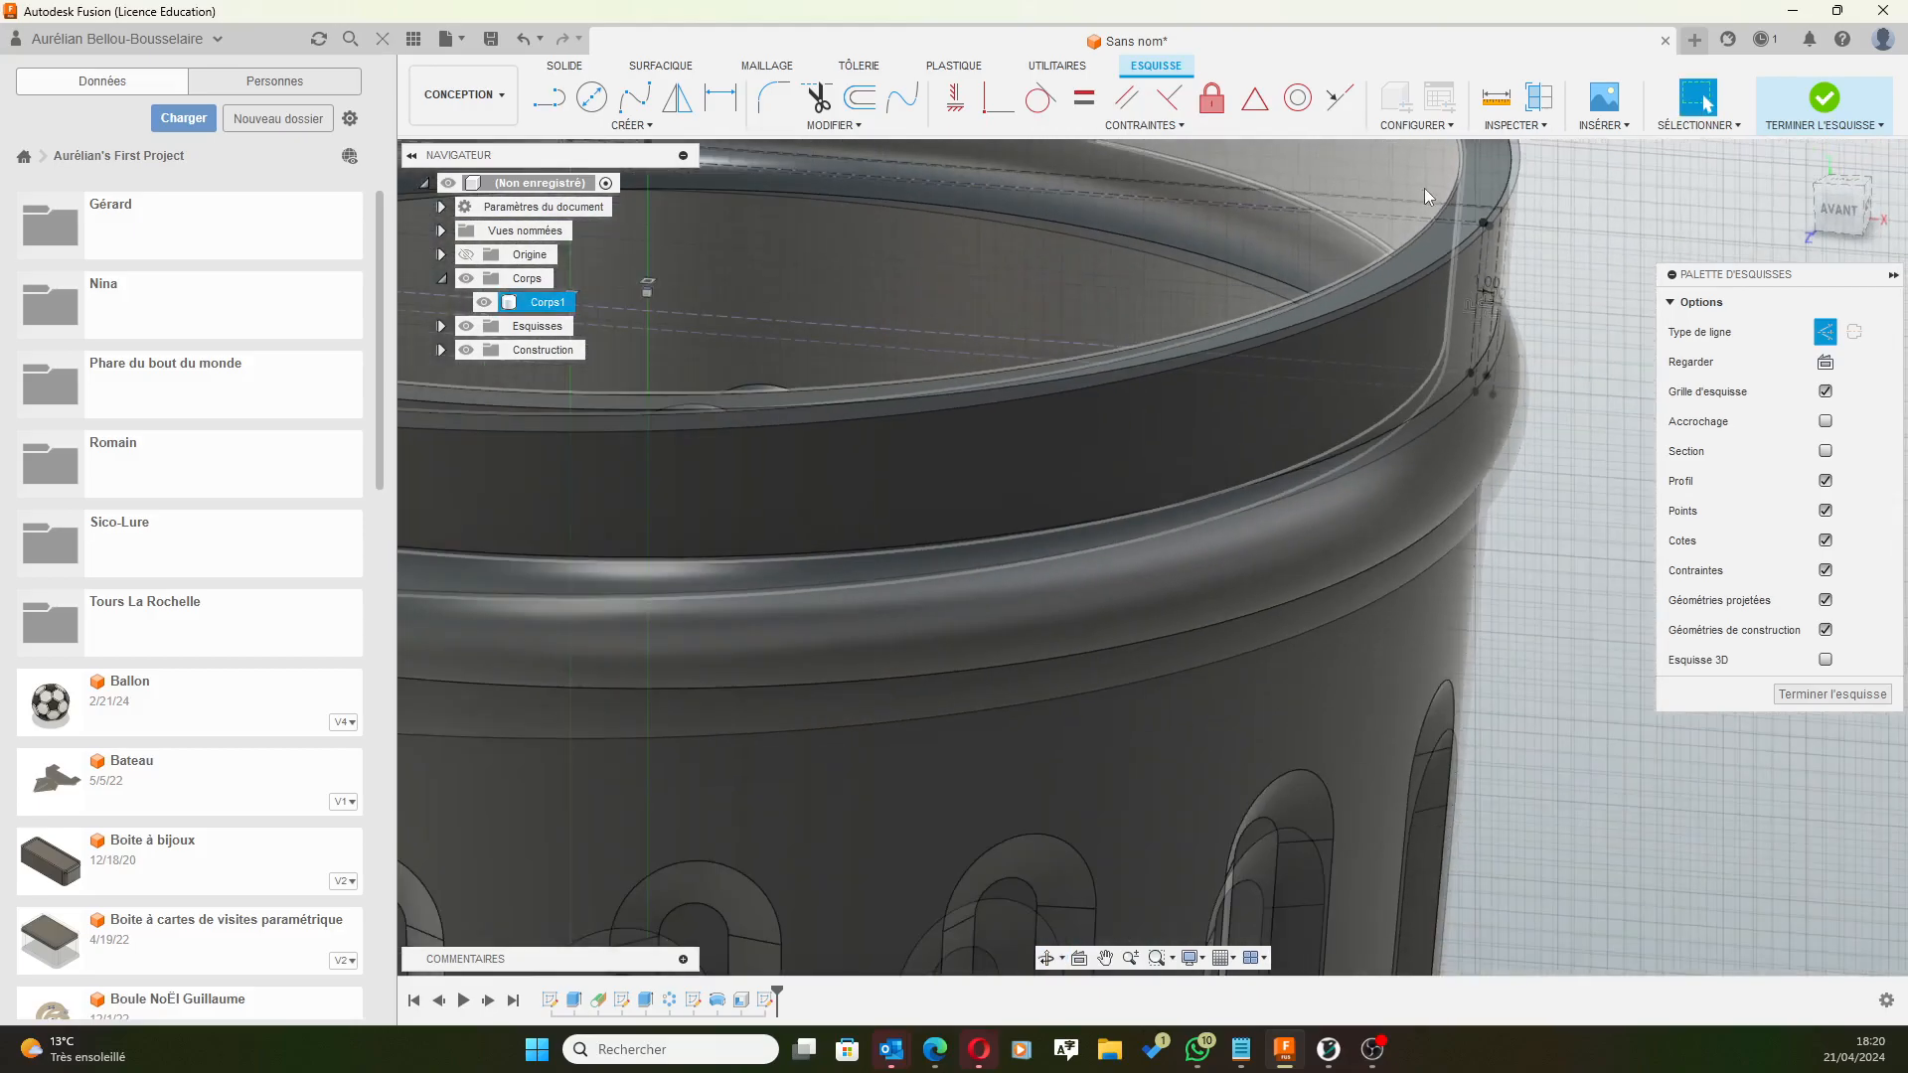
left_click(859, 97)
left_click(1379, 200)
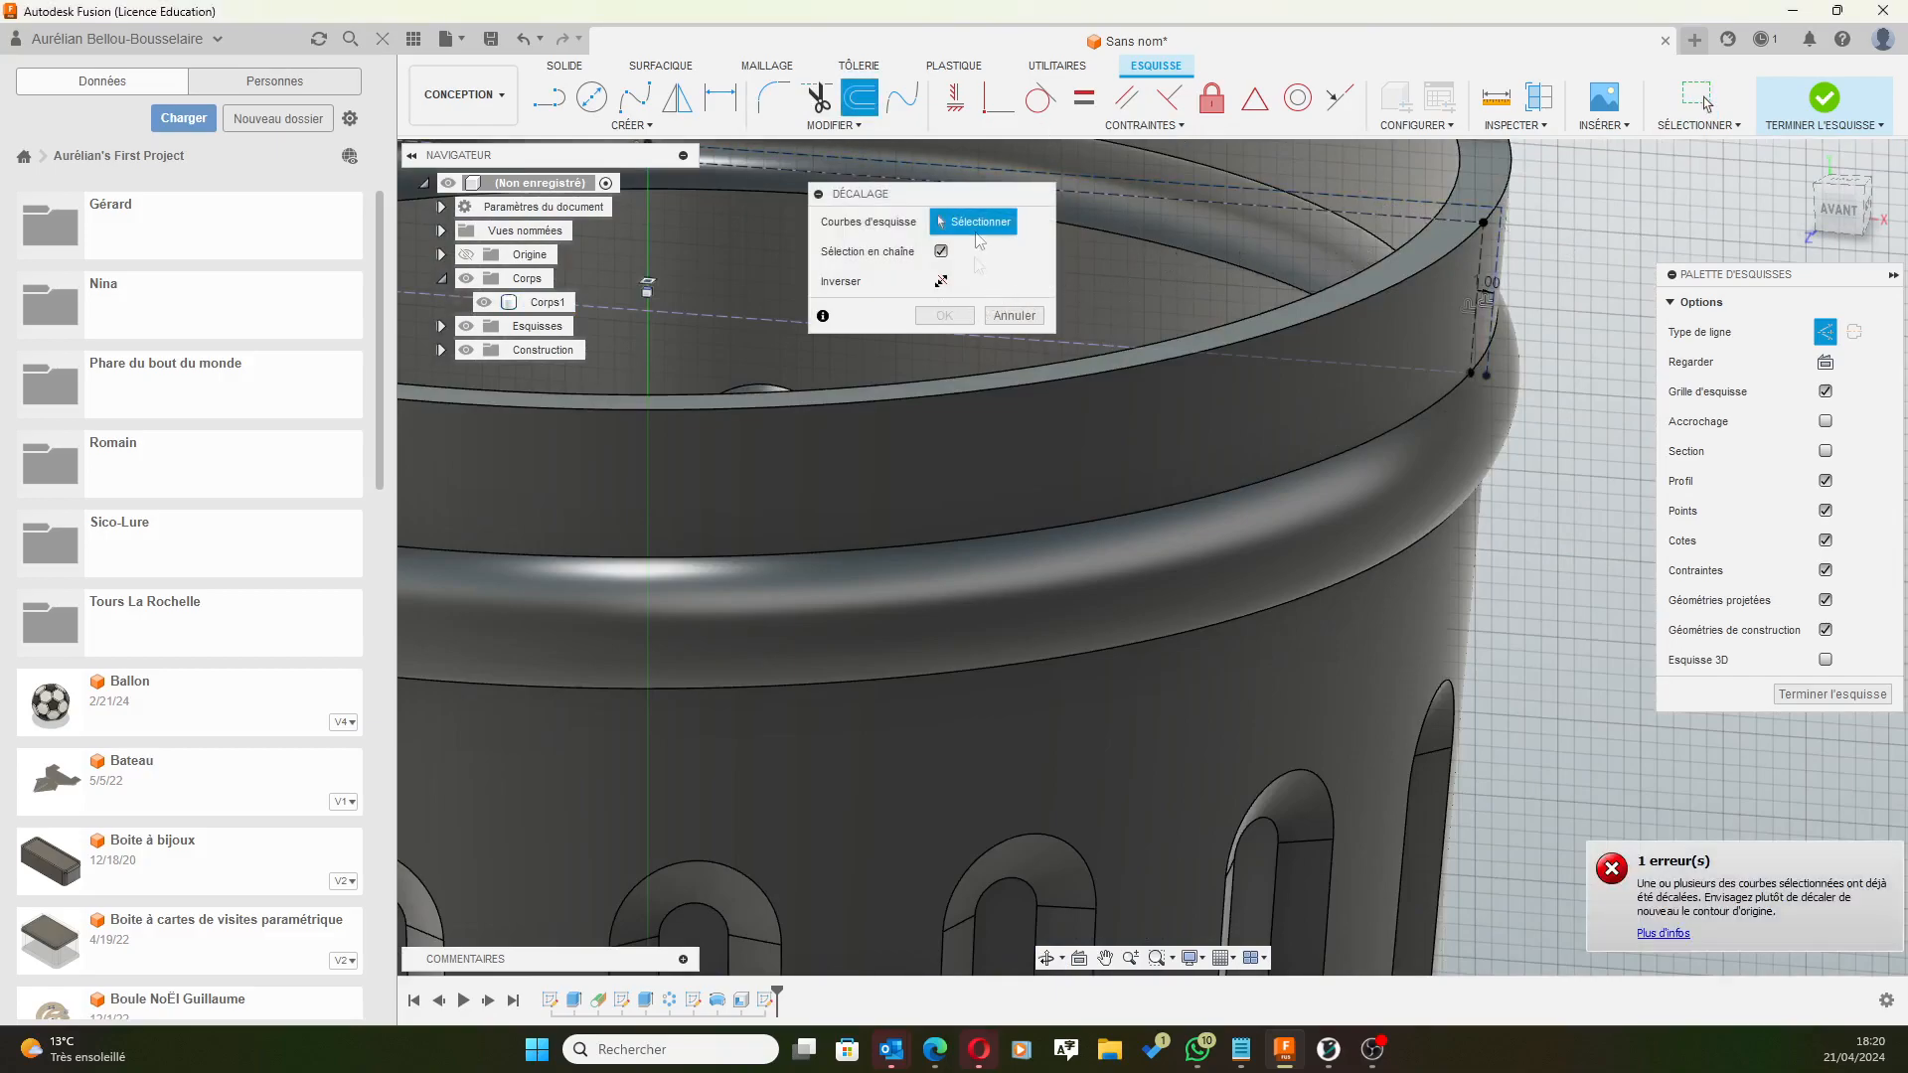
middle_click_drag(1309, 559, 1347, 559, "shift")
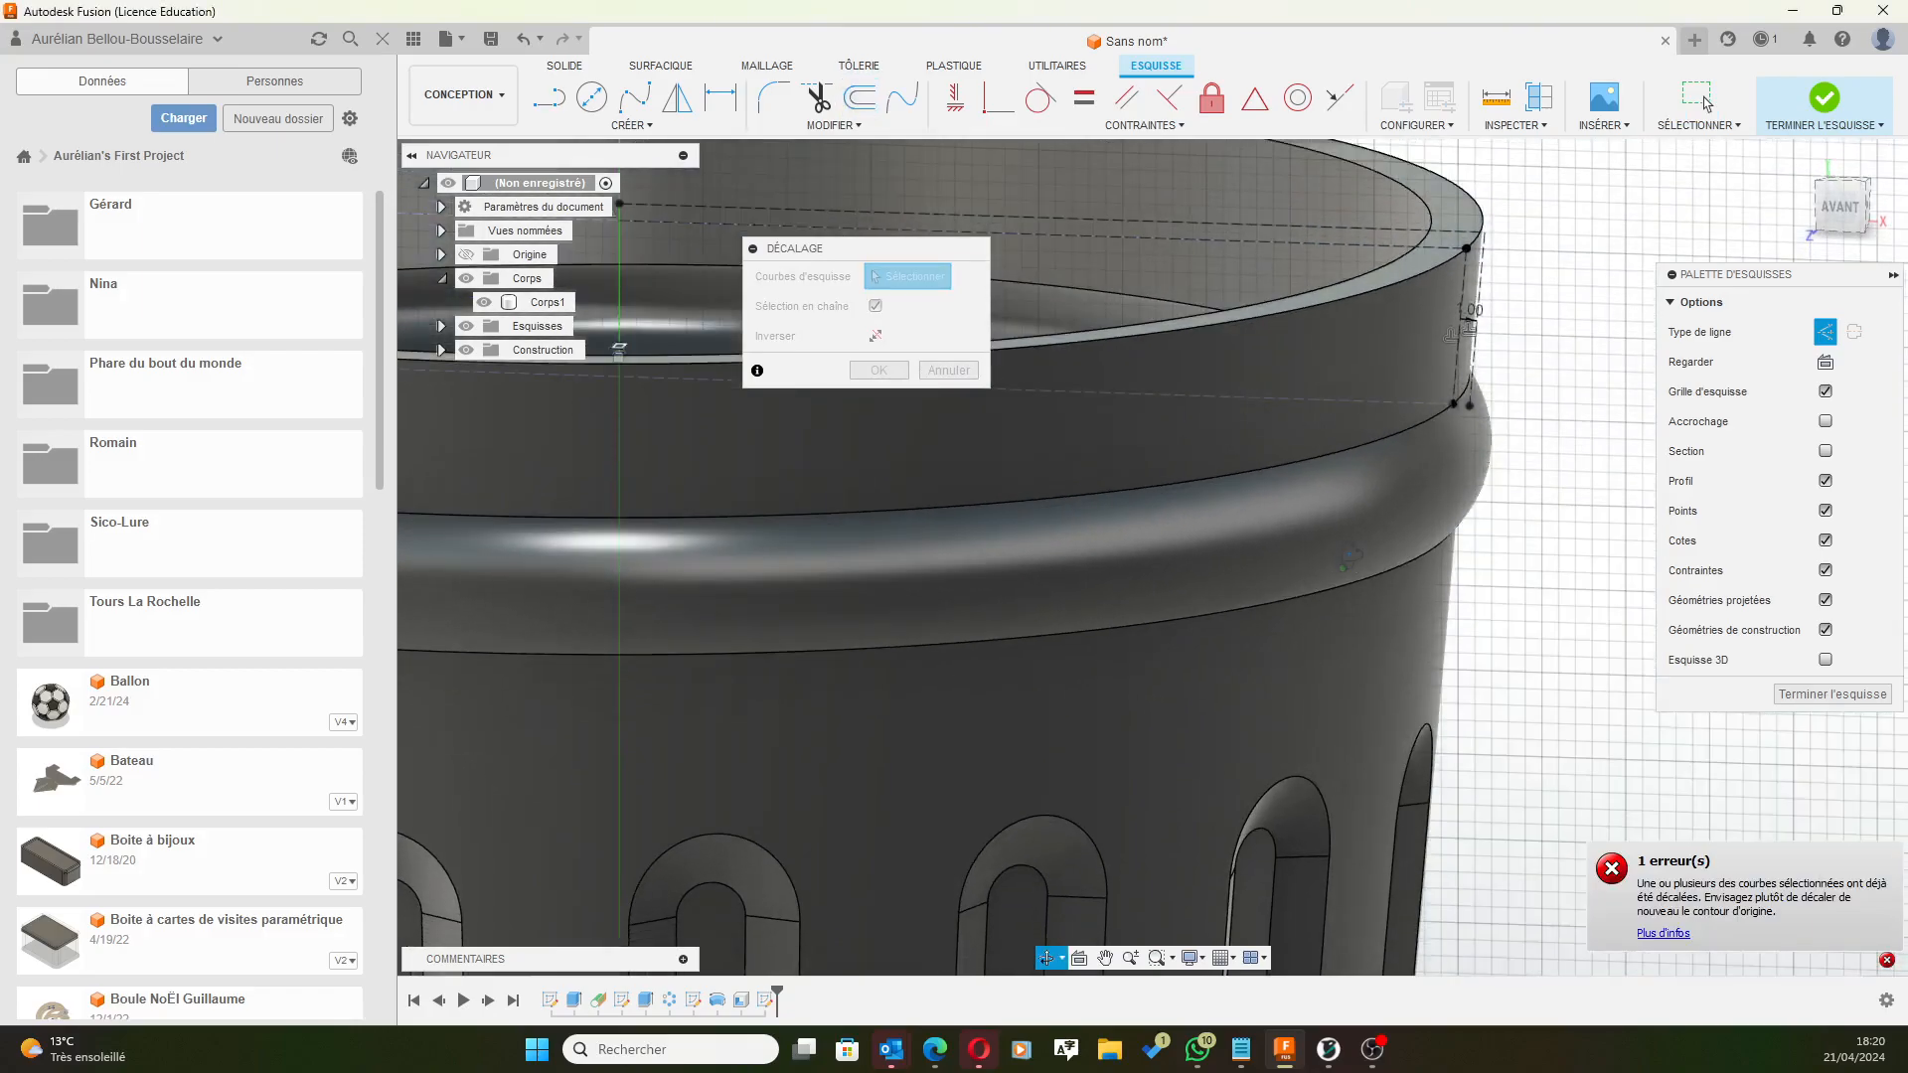
middle_click_drag(1329, 457, 1282, 512, "shift")
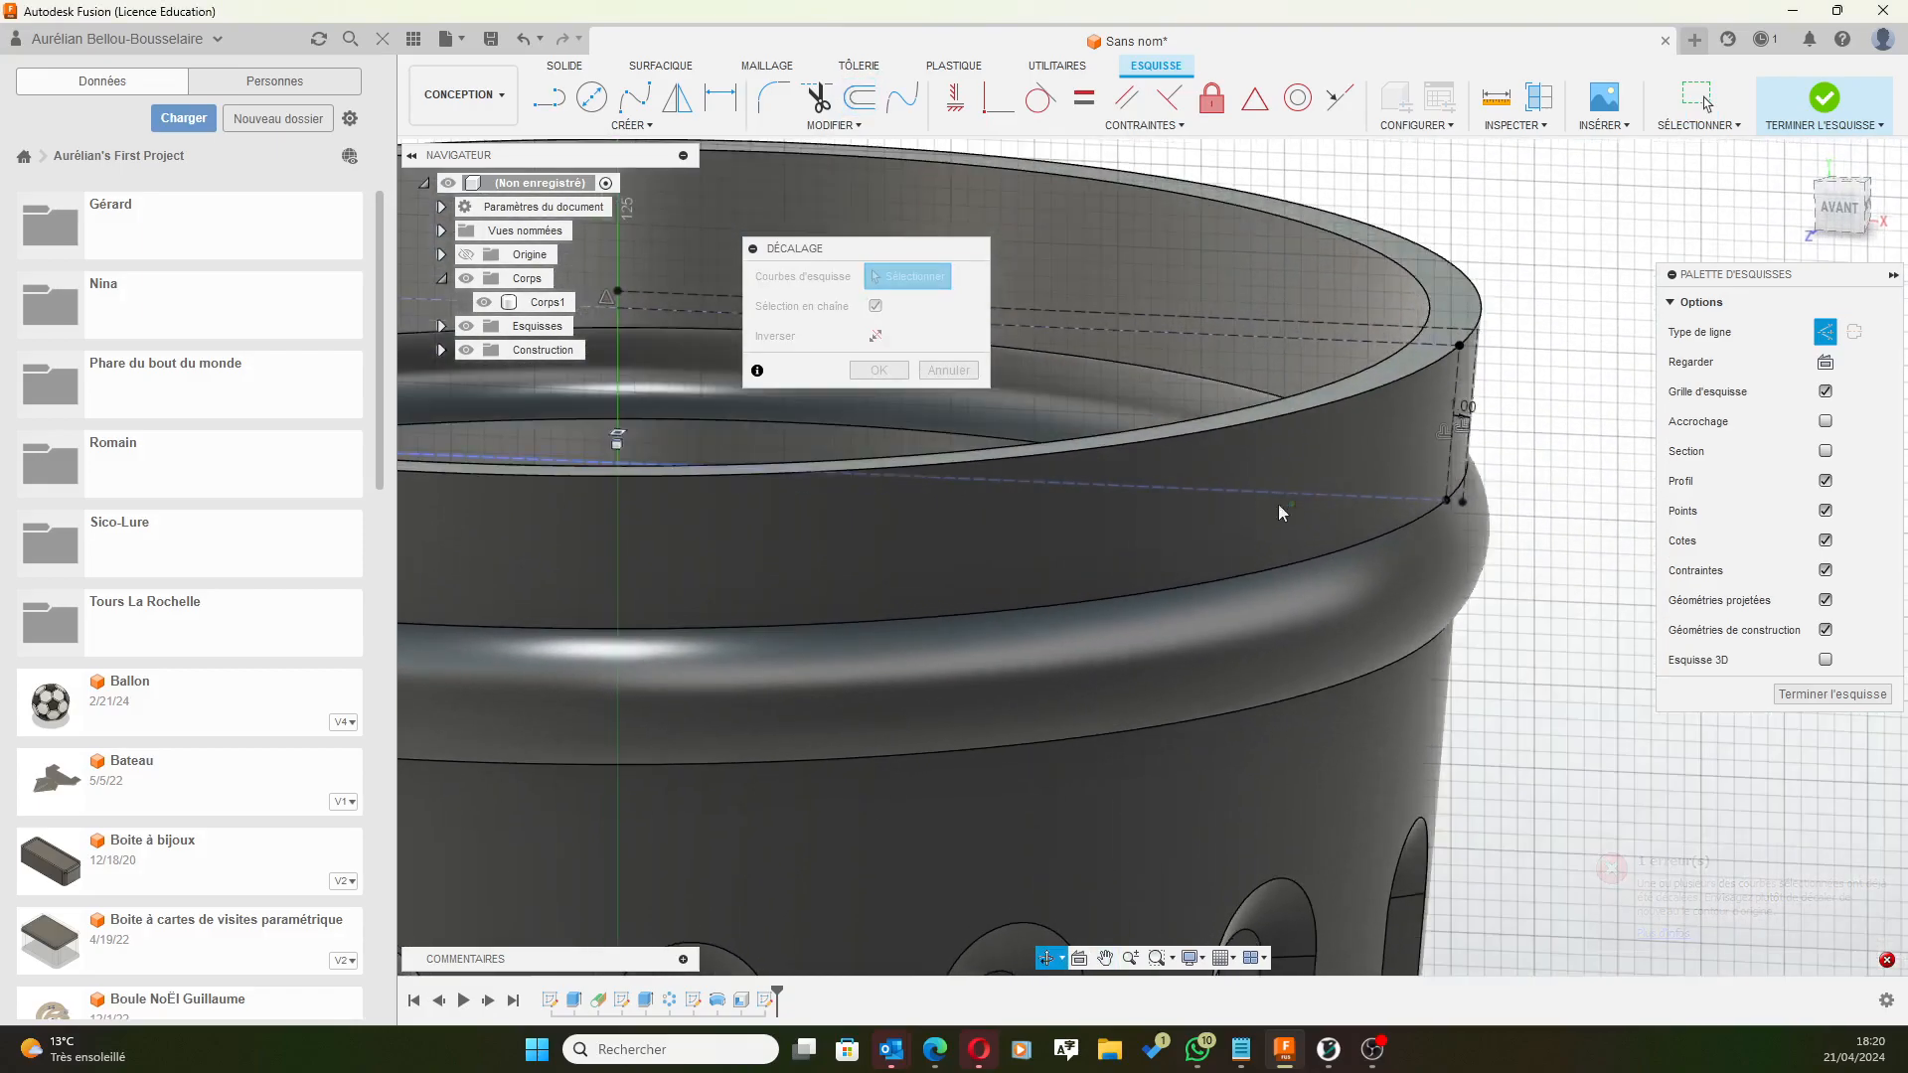
left_click(944, 370)
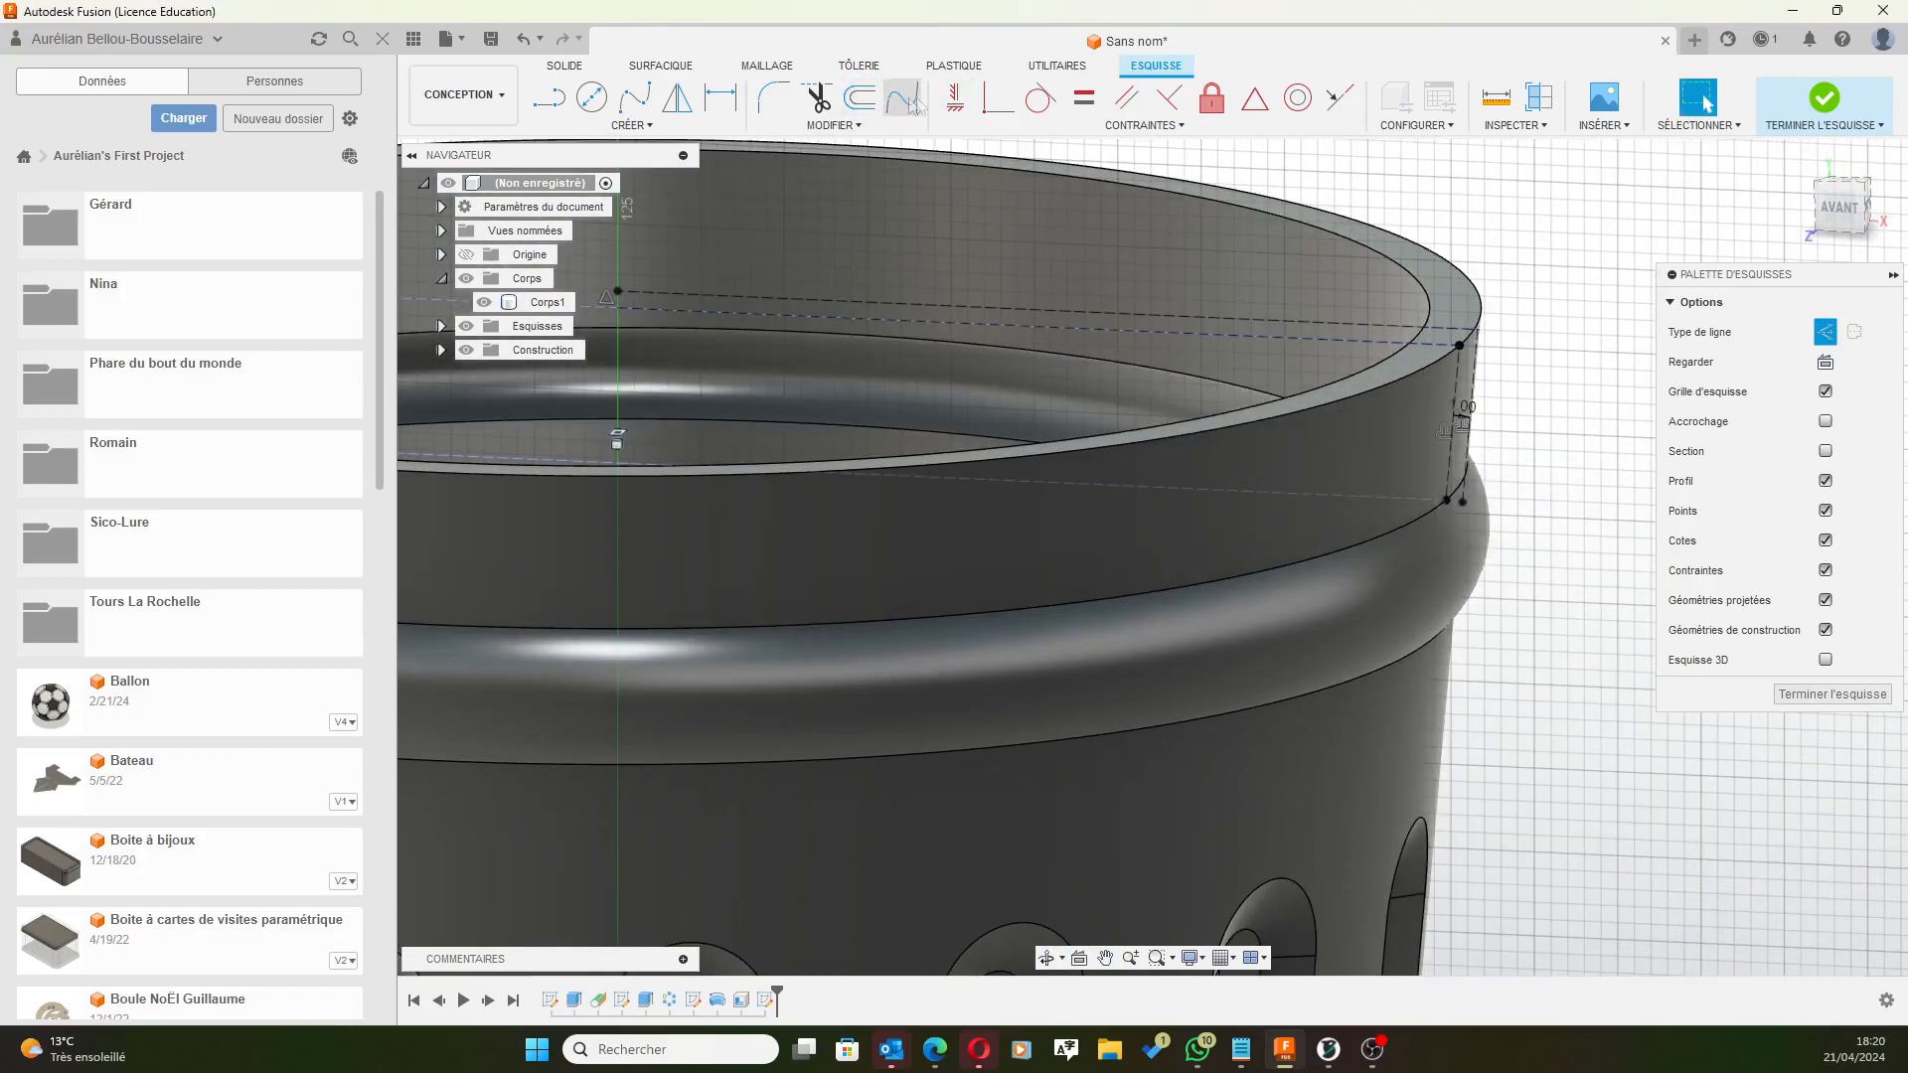
Offset the dashed rim line outward with a -3 mm distance.
left_click(861, 99)
left_click(1223, 332)
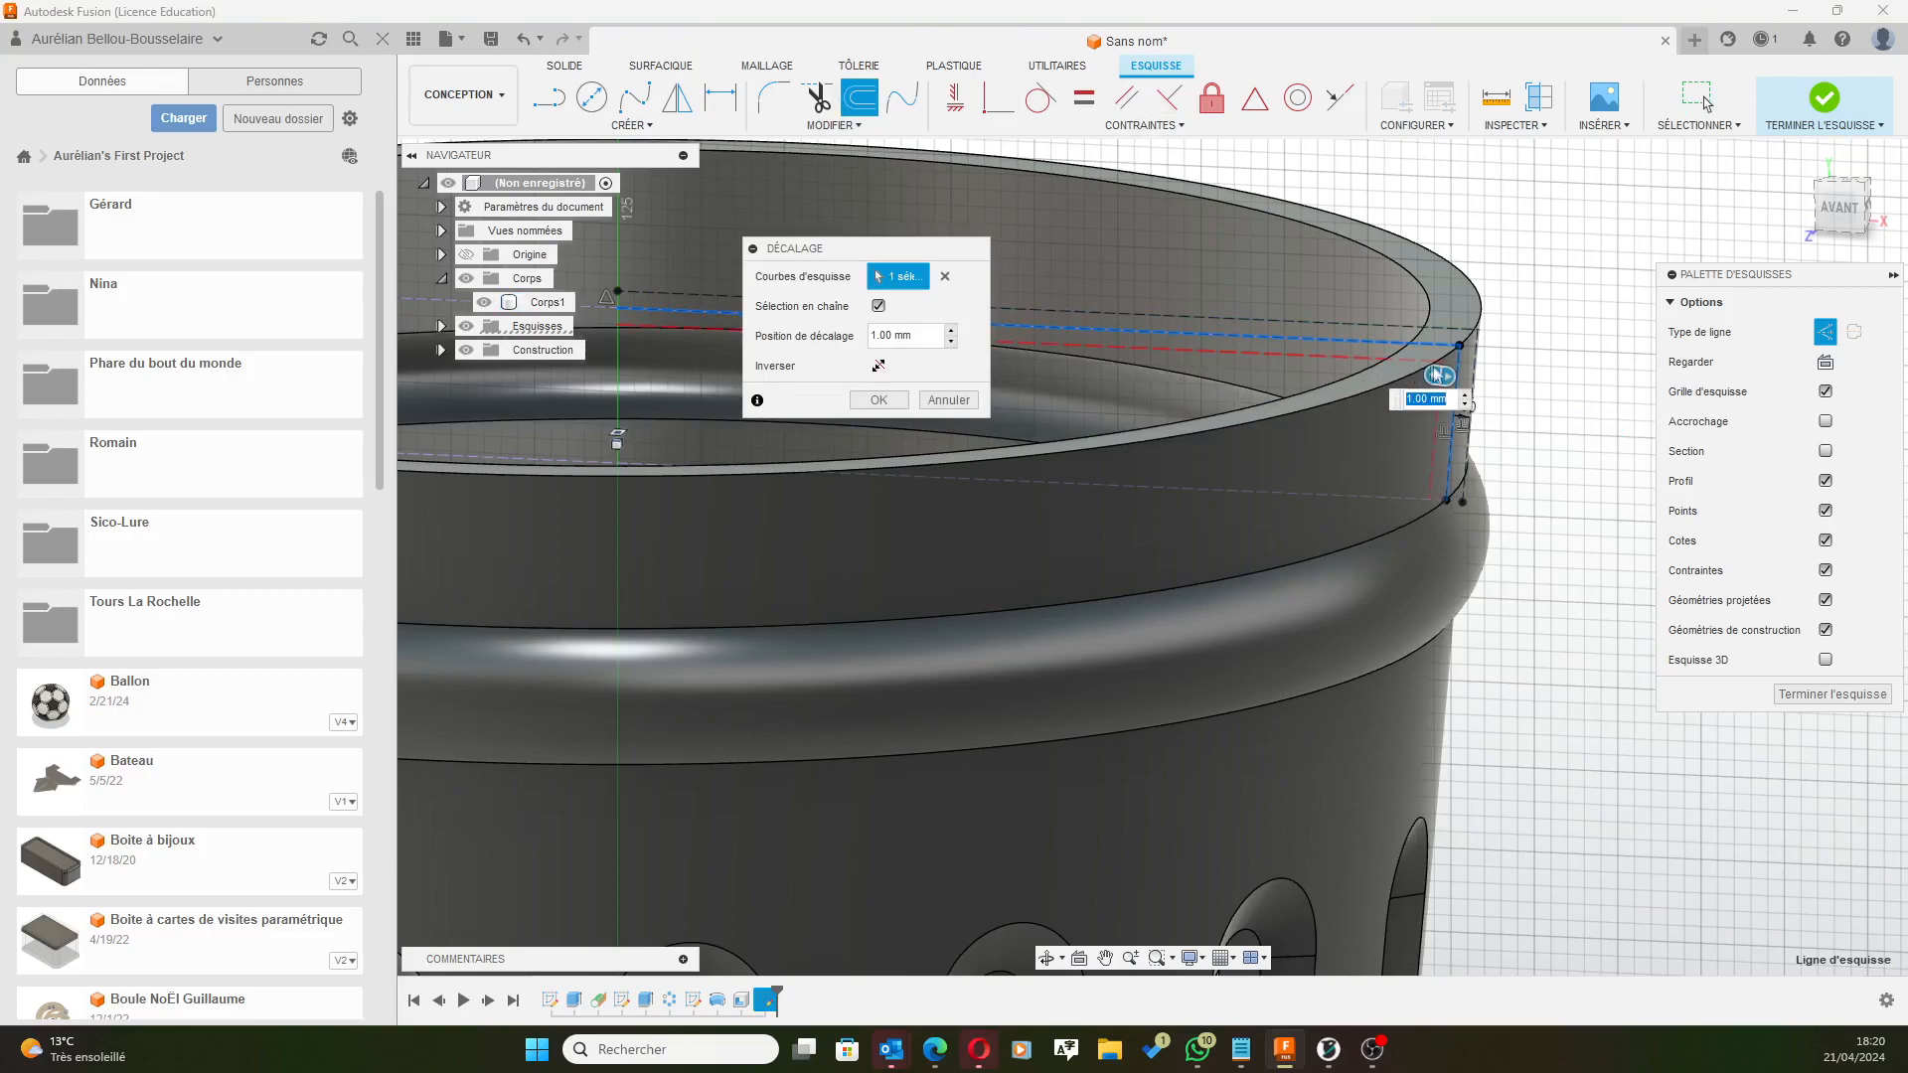
left_click_drag(1452, 372, 1507, 374)
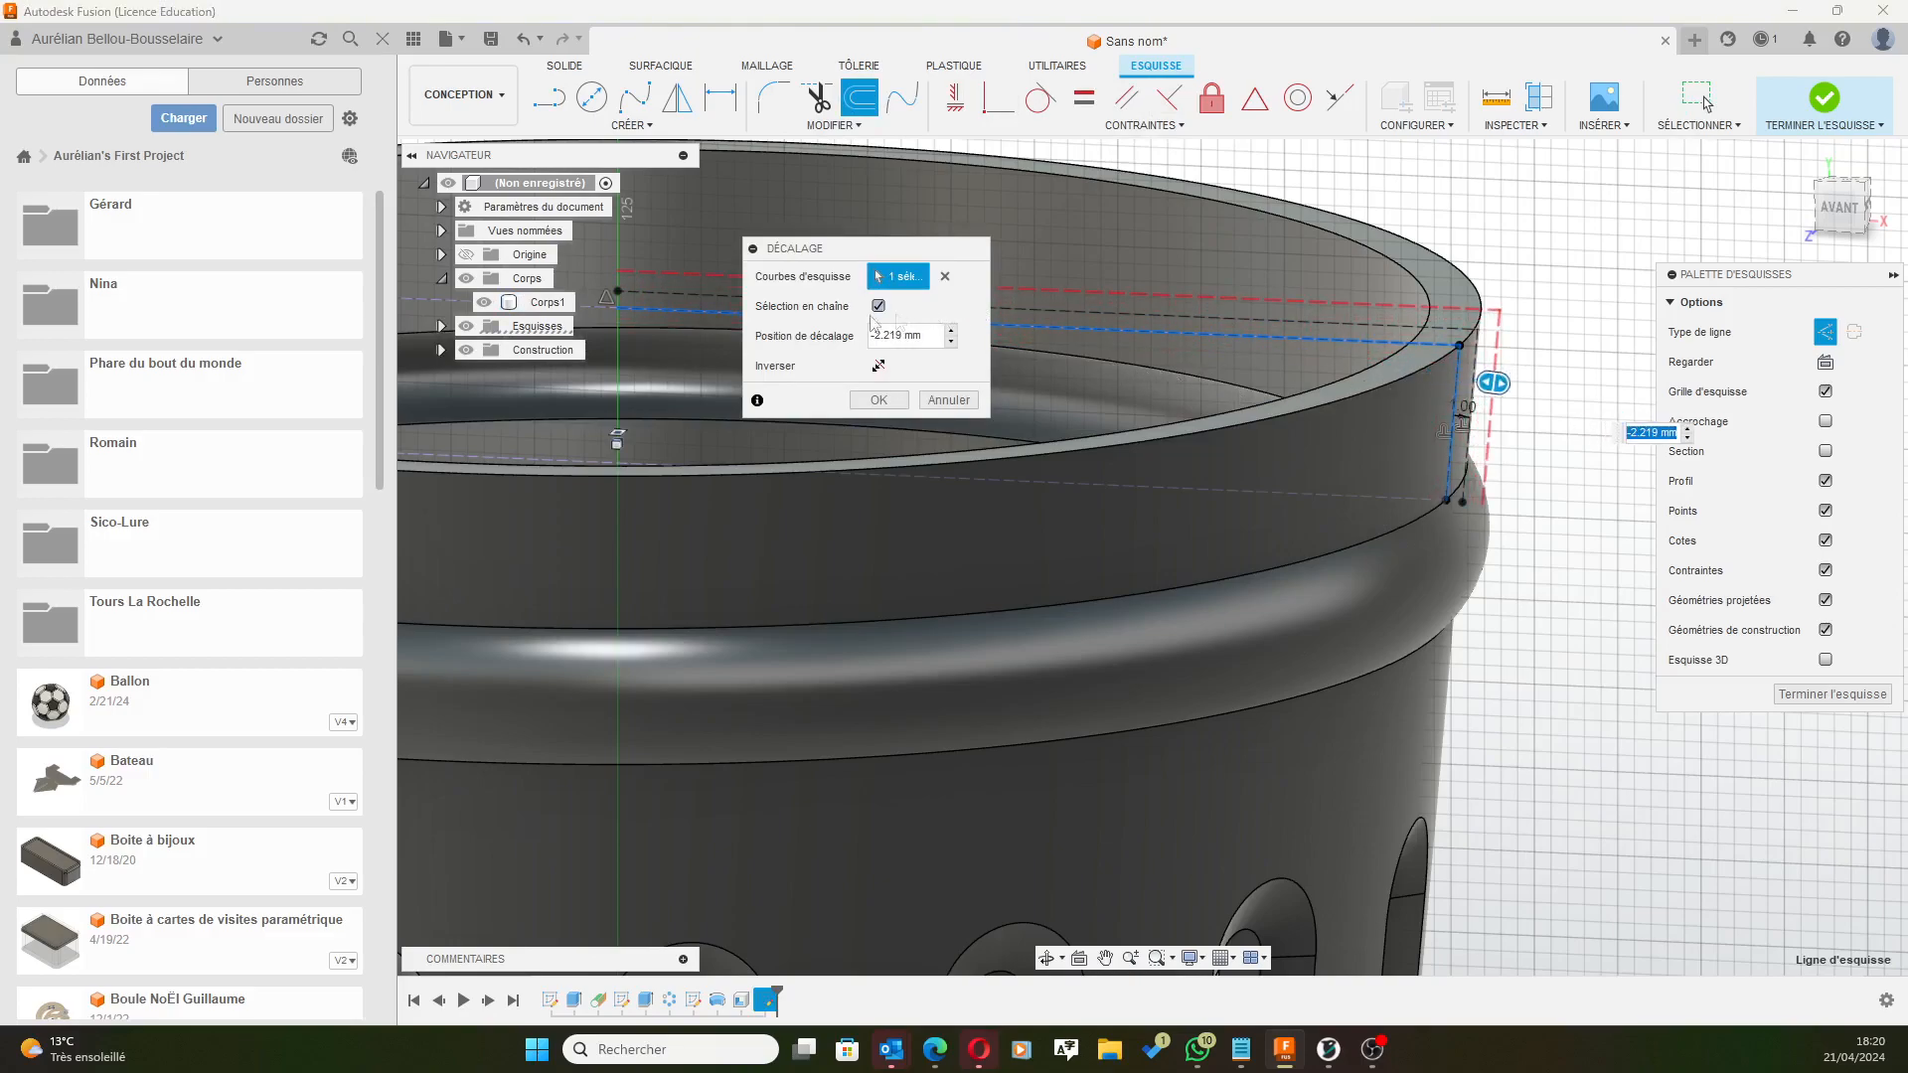
left_click(905, 335)
type("-3")
key("Return")
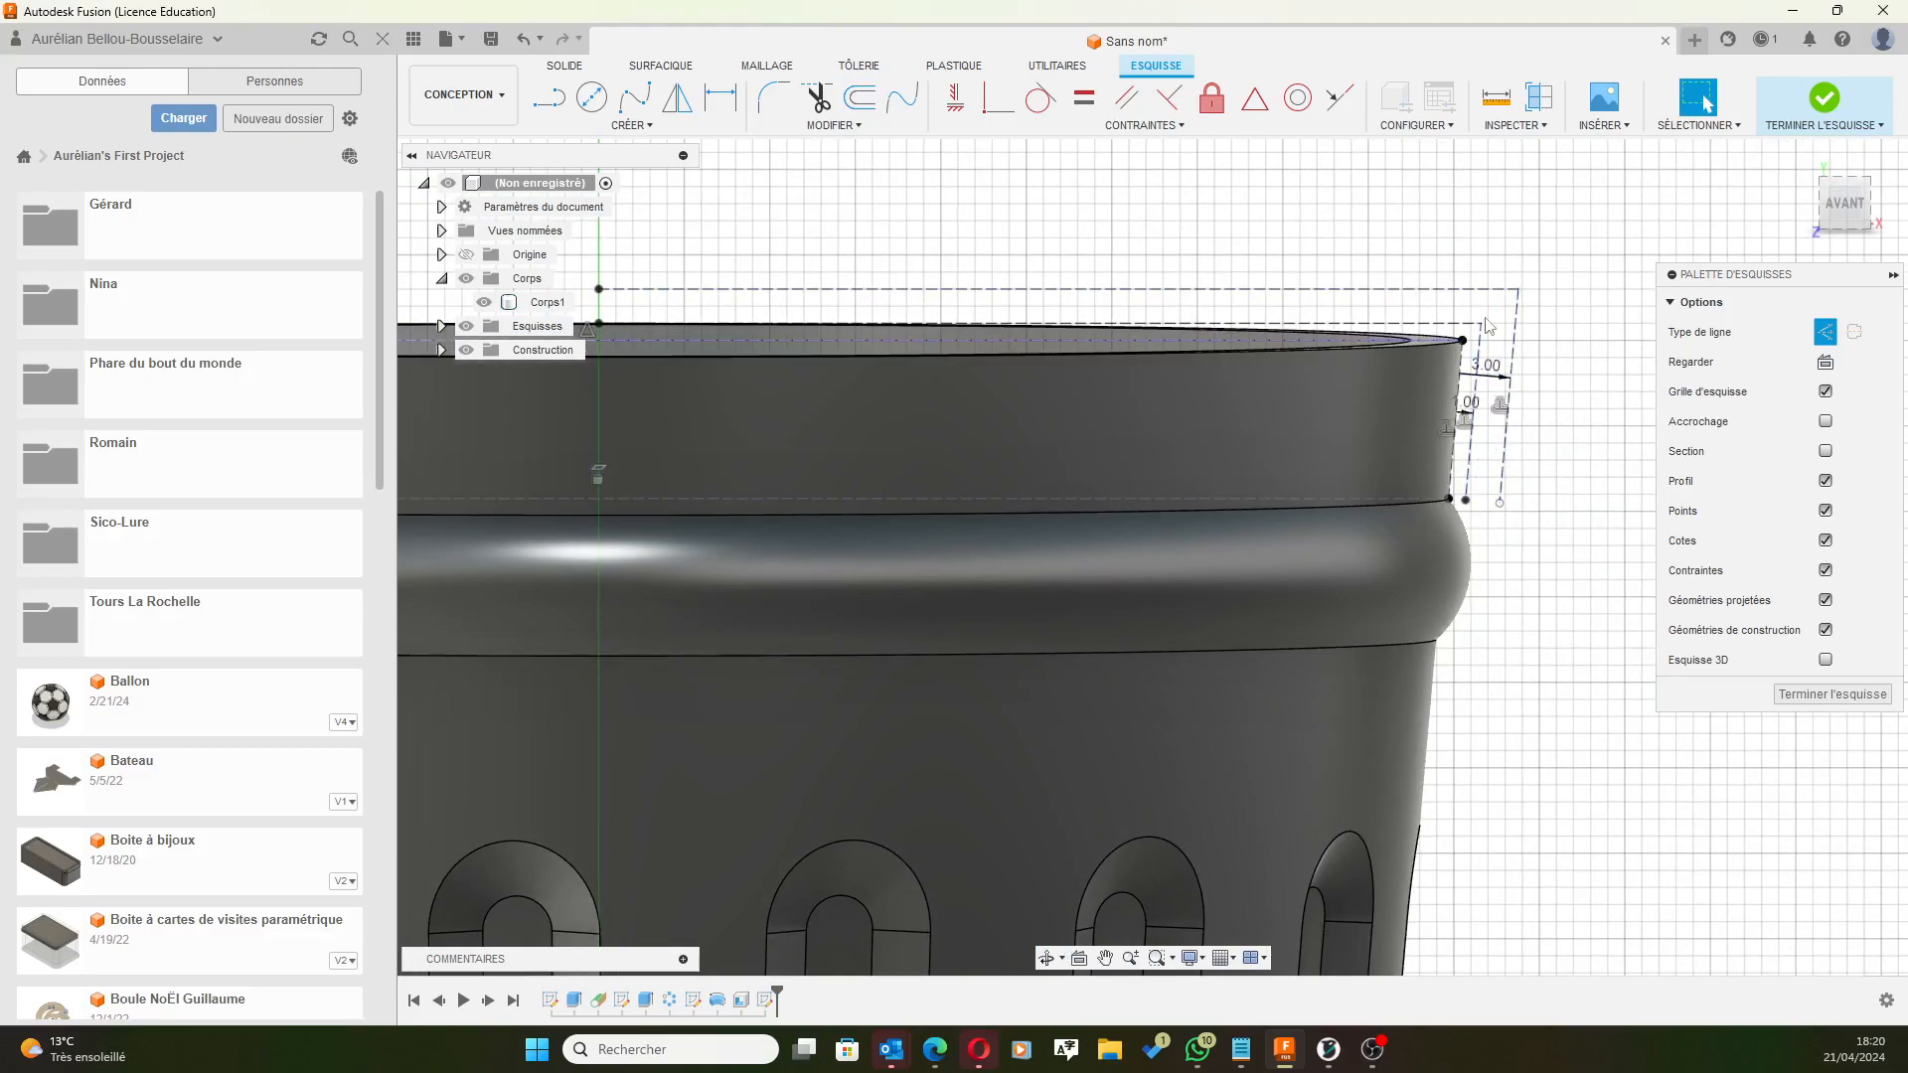
Draw the lid's top line from the 3 mm offset outline's upper corner to the central axis.
key("l")
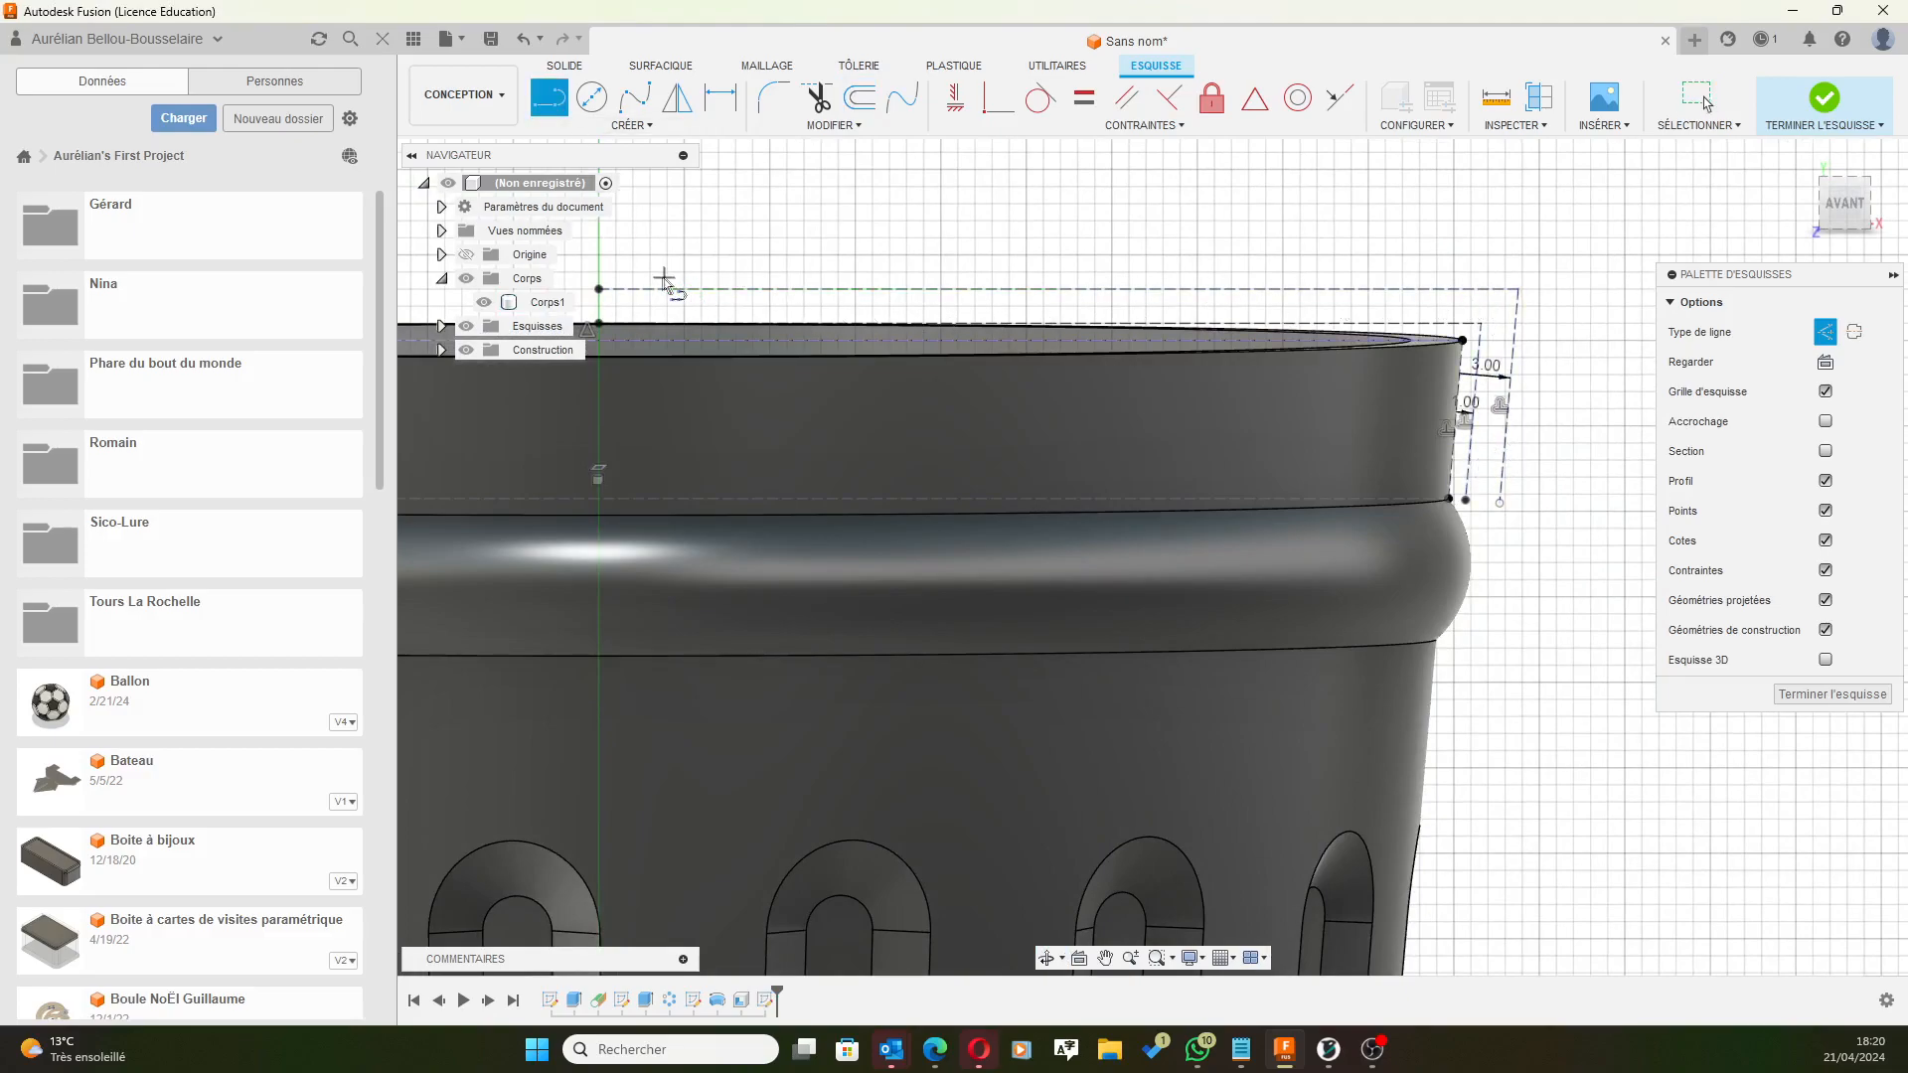
left_click(598, 289)
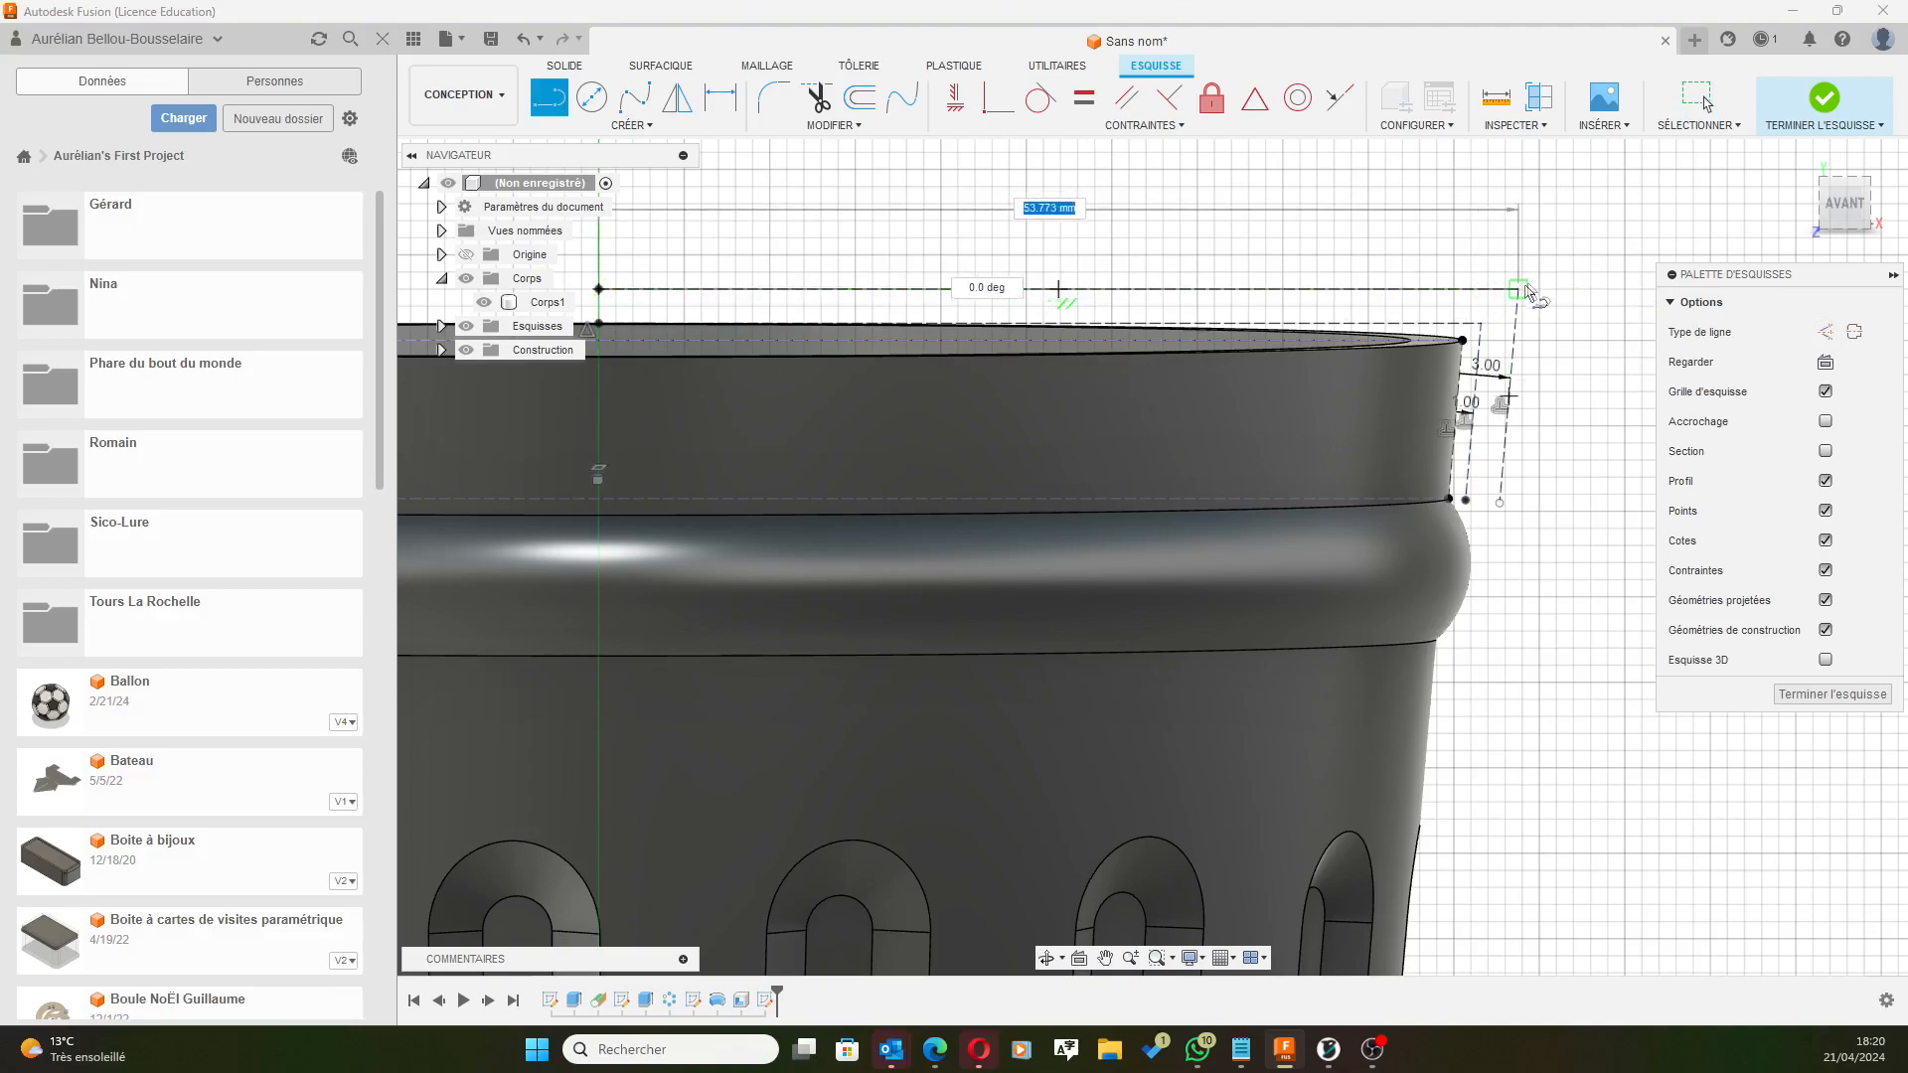
left_click(1517, 289)
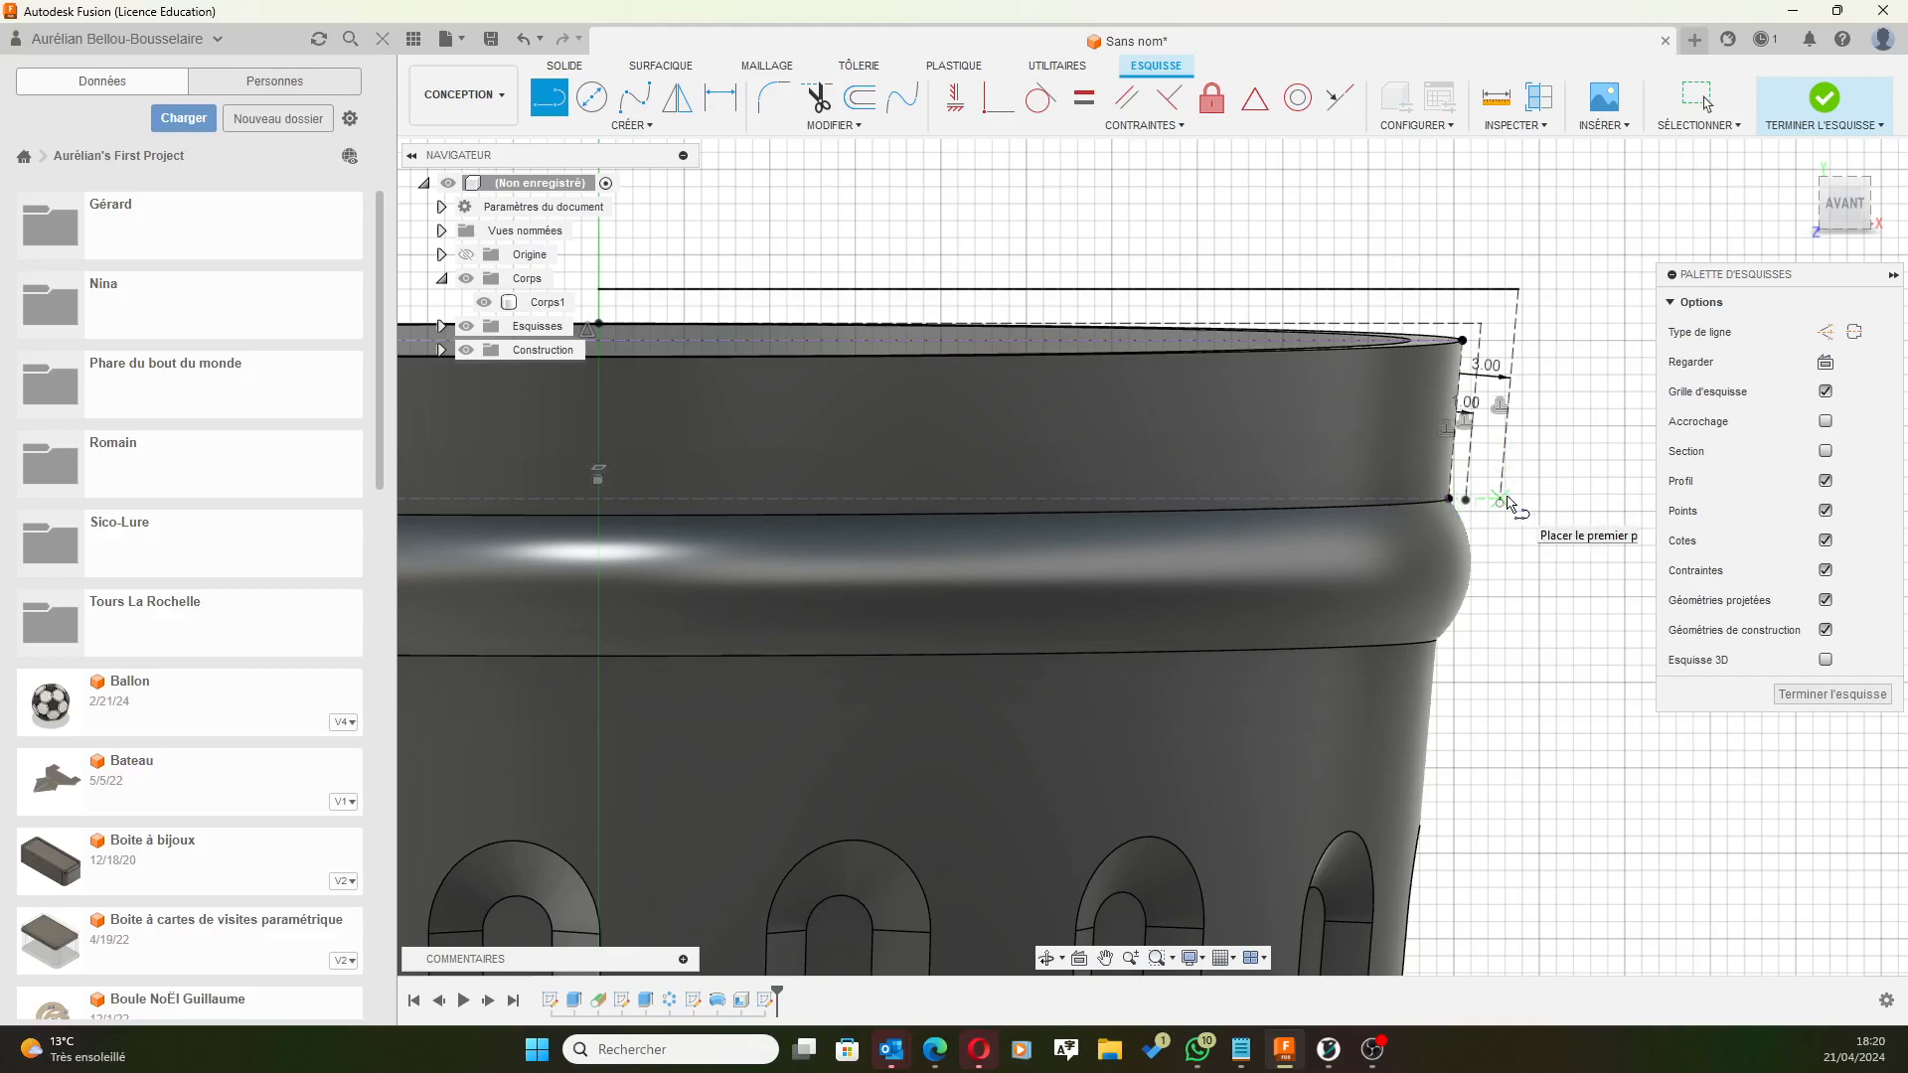
left_click(1500, 501)
left_click(1466, 499)
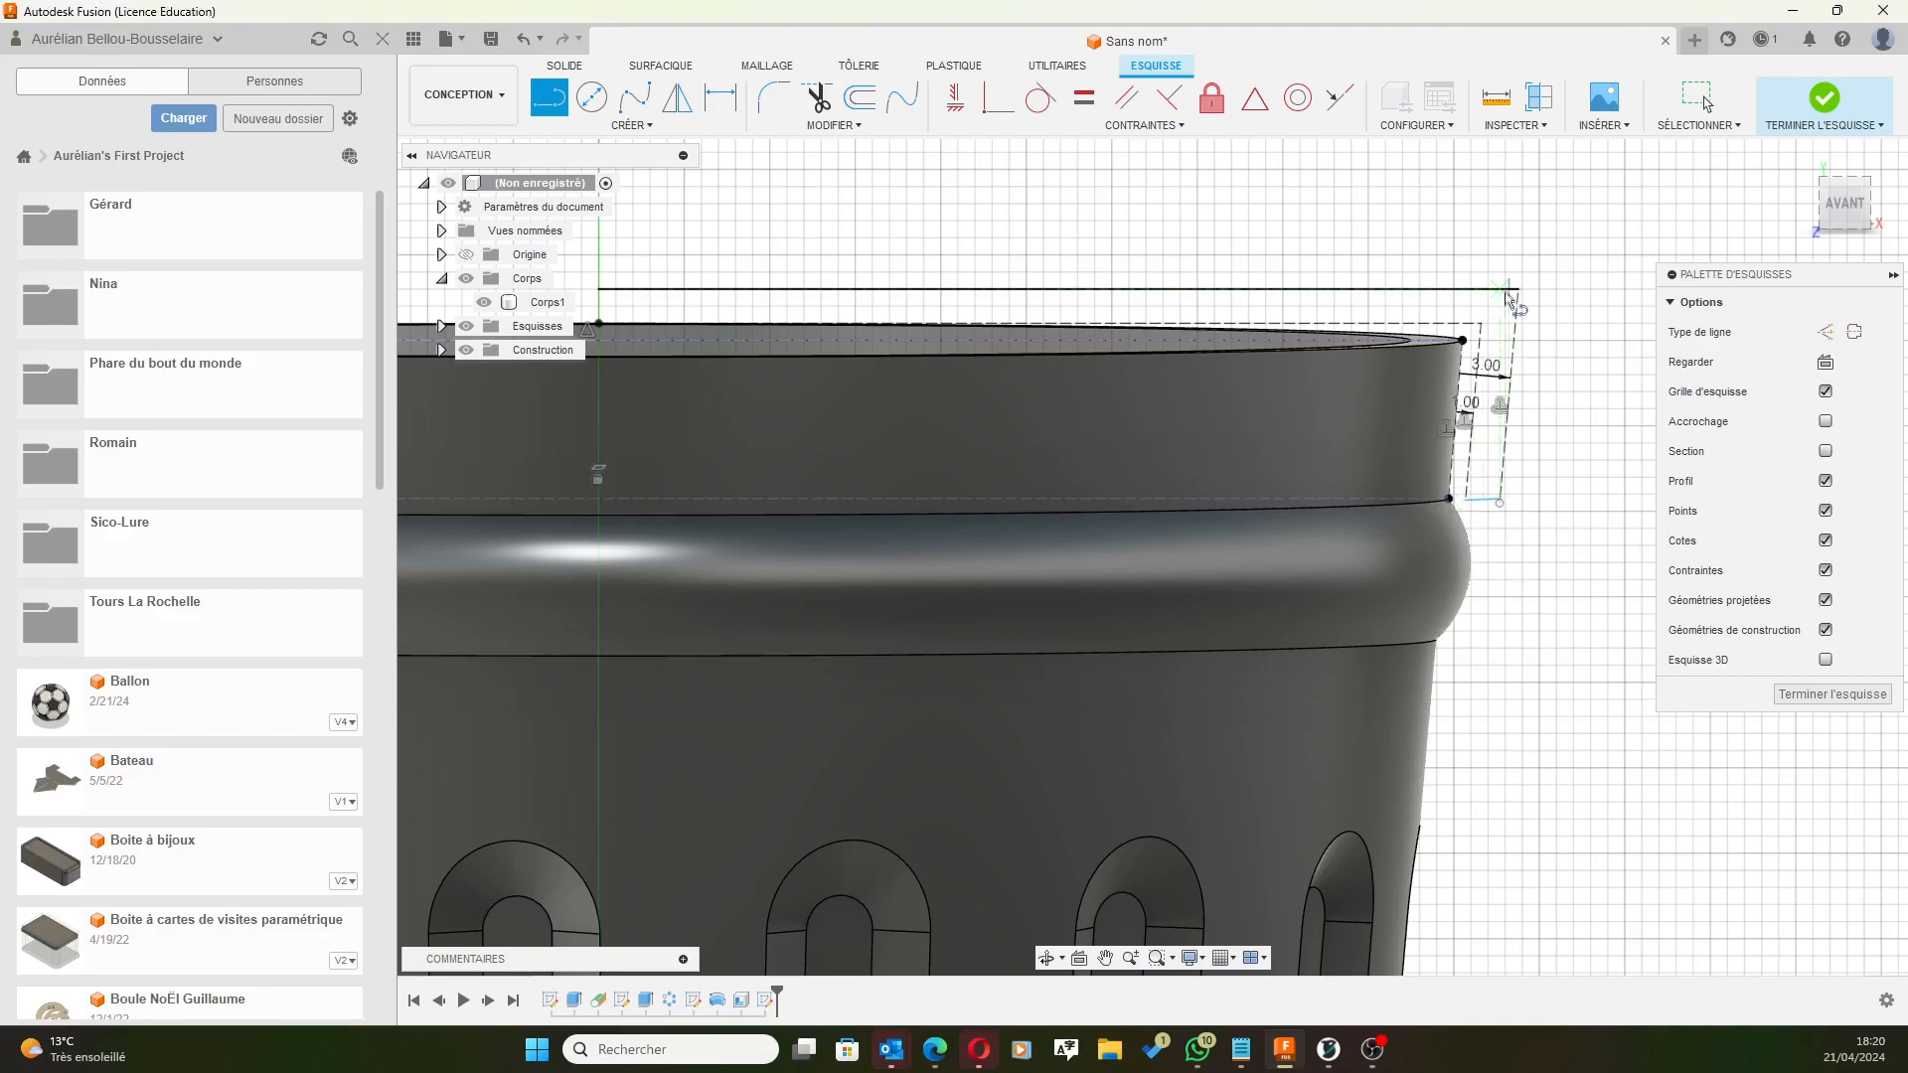
left_click(1484, 326)
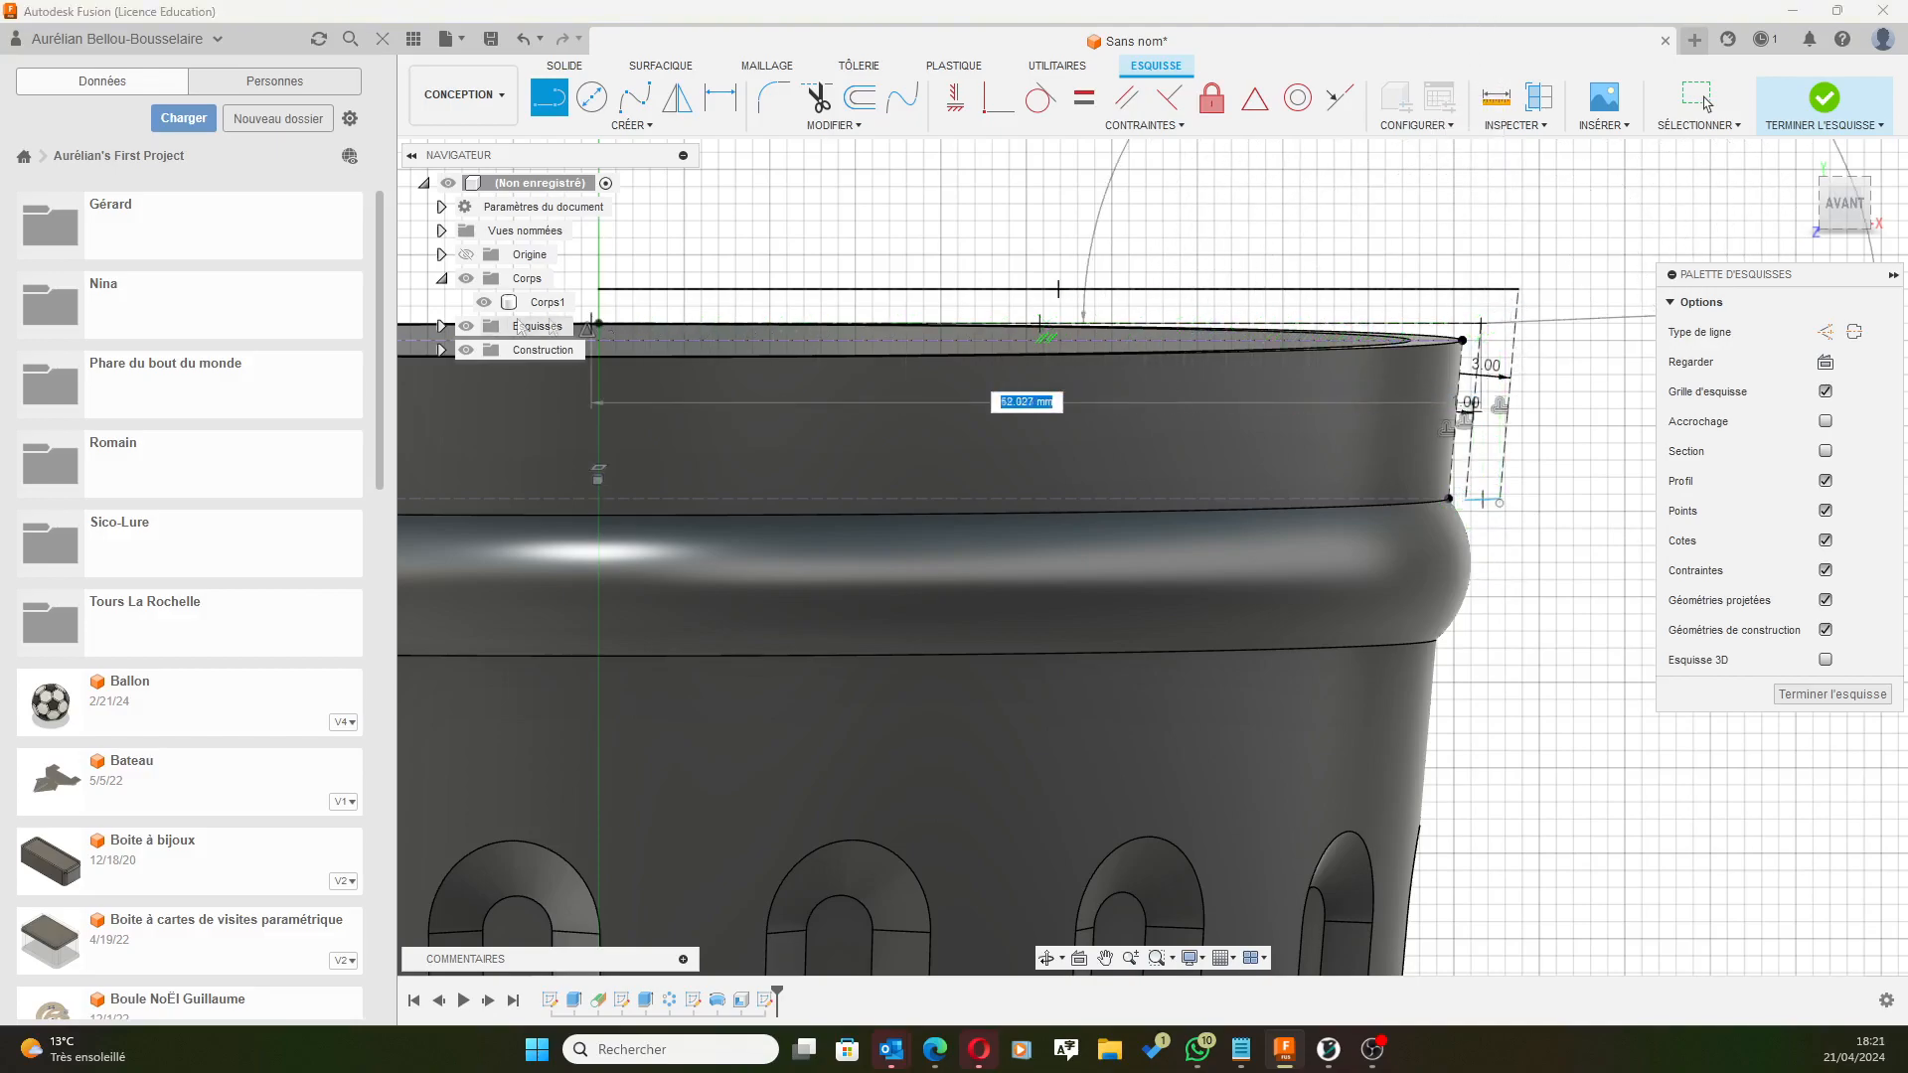
middle_click_drag(736, 266, 865, 292)
left_click(731, 345)
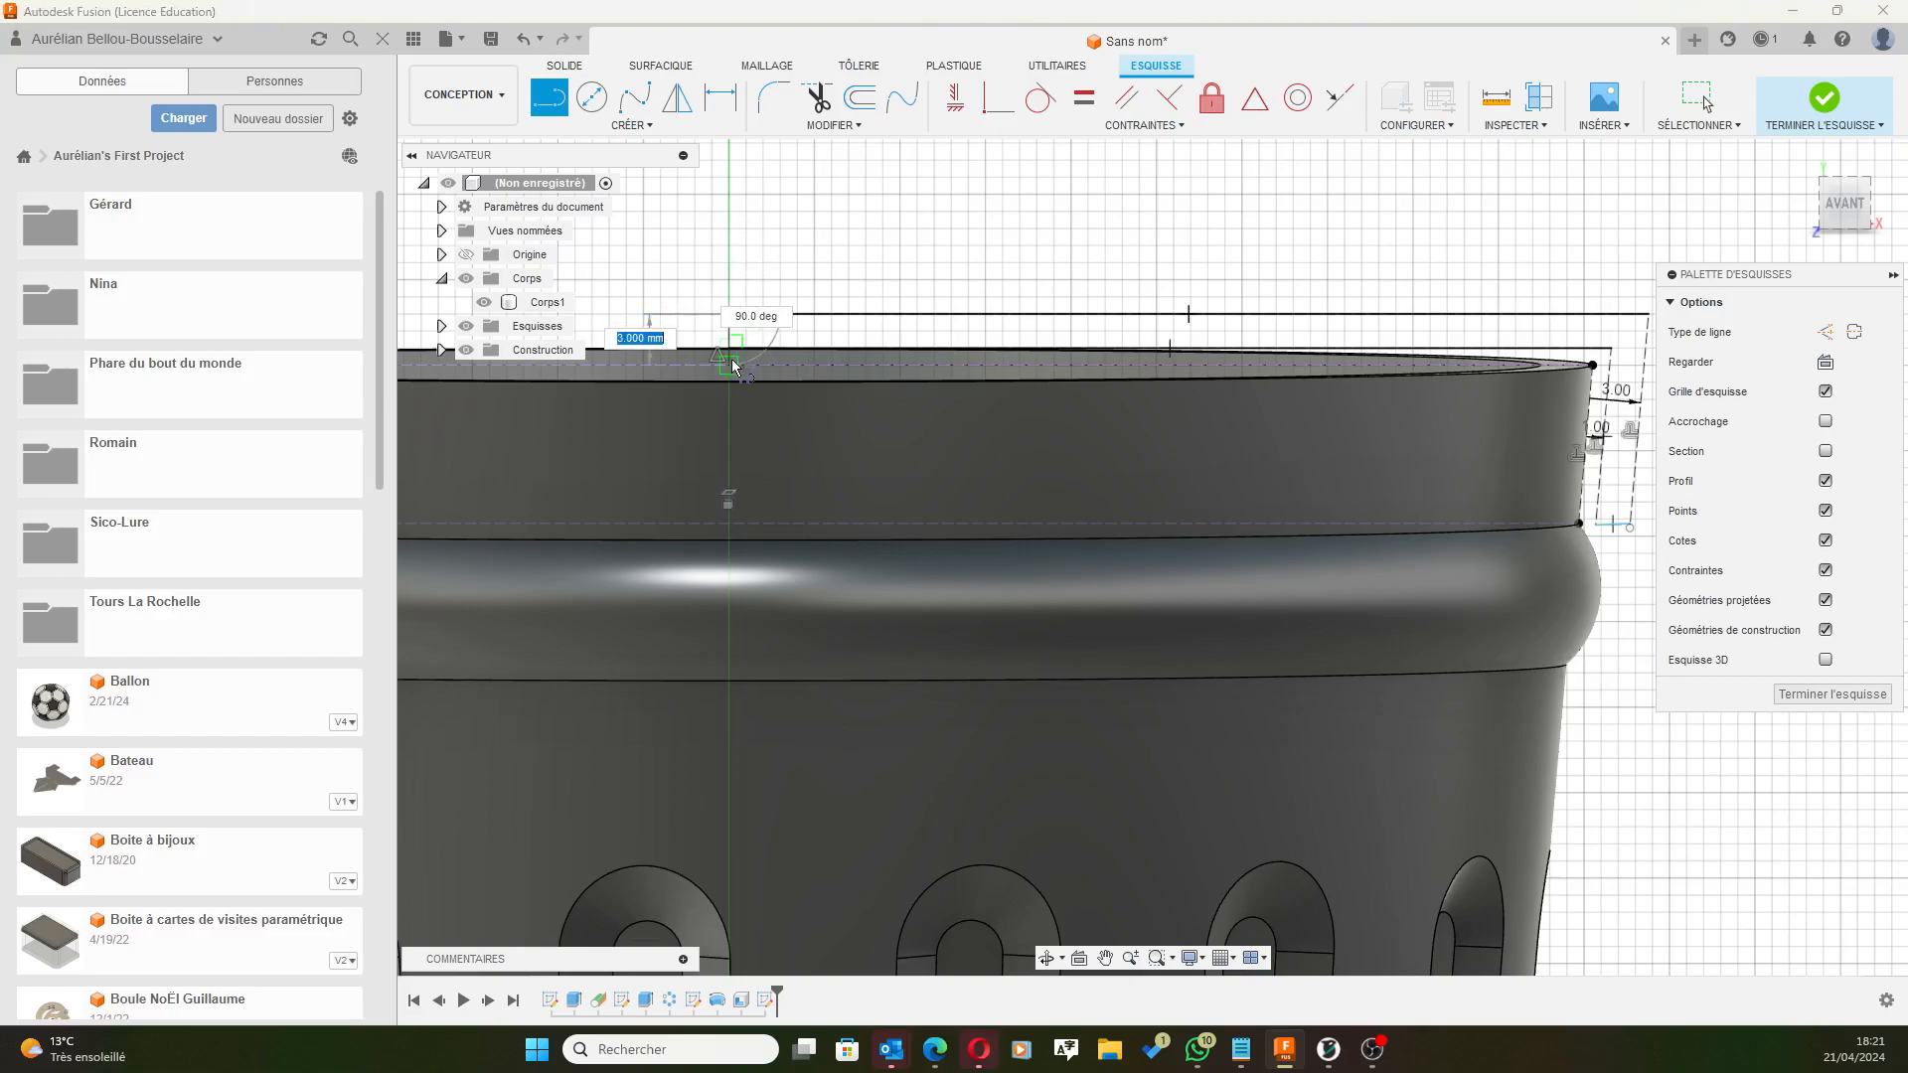
scroll(733, 360, "up", 4)
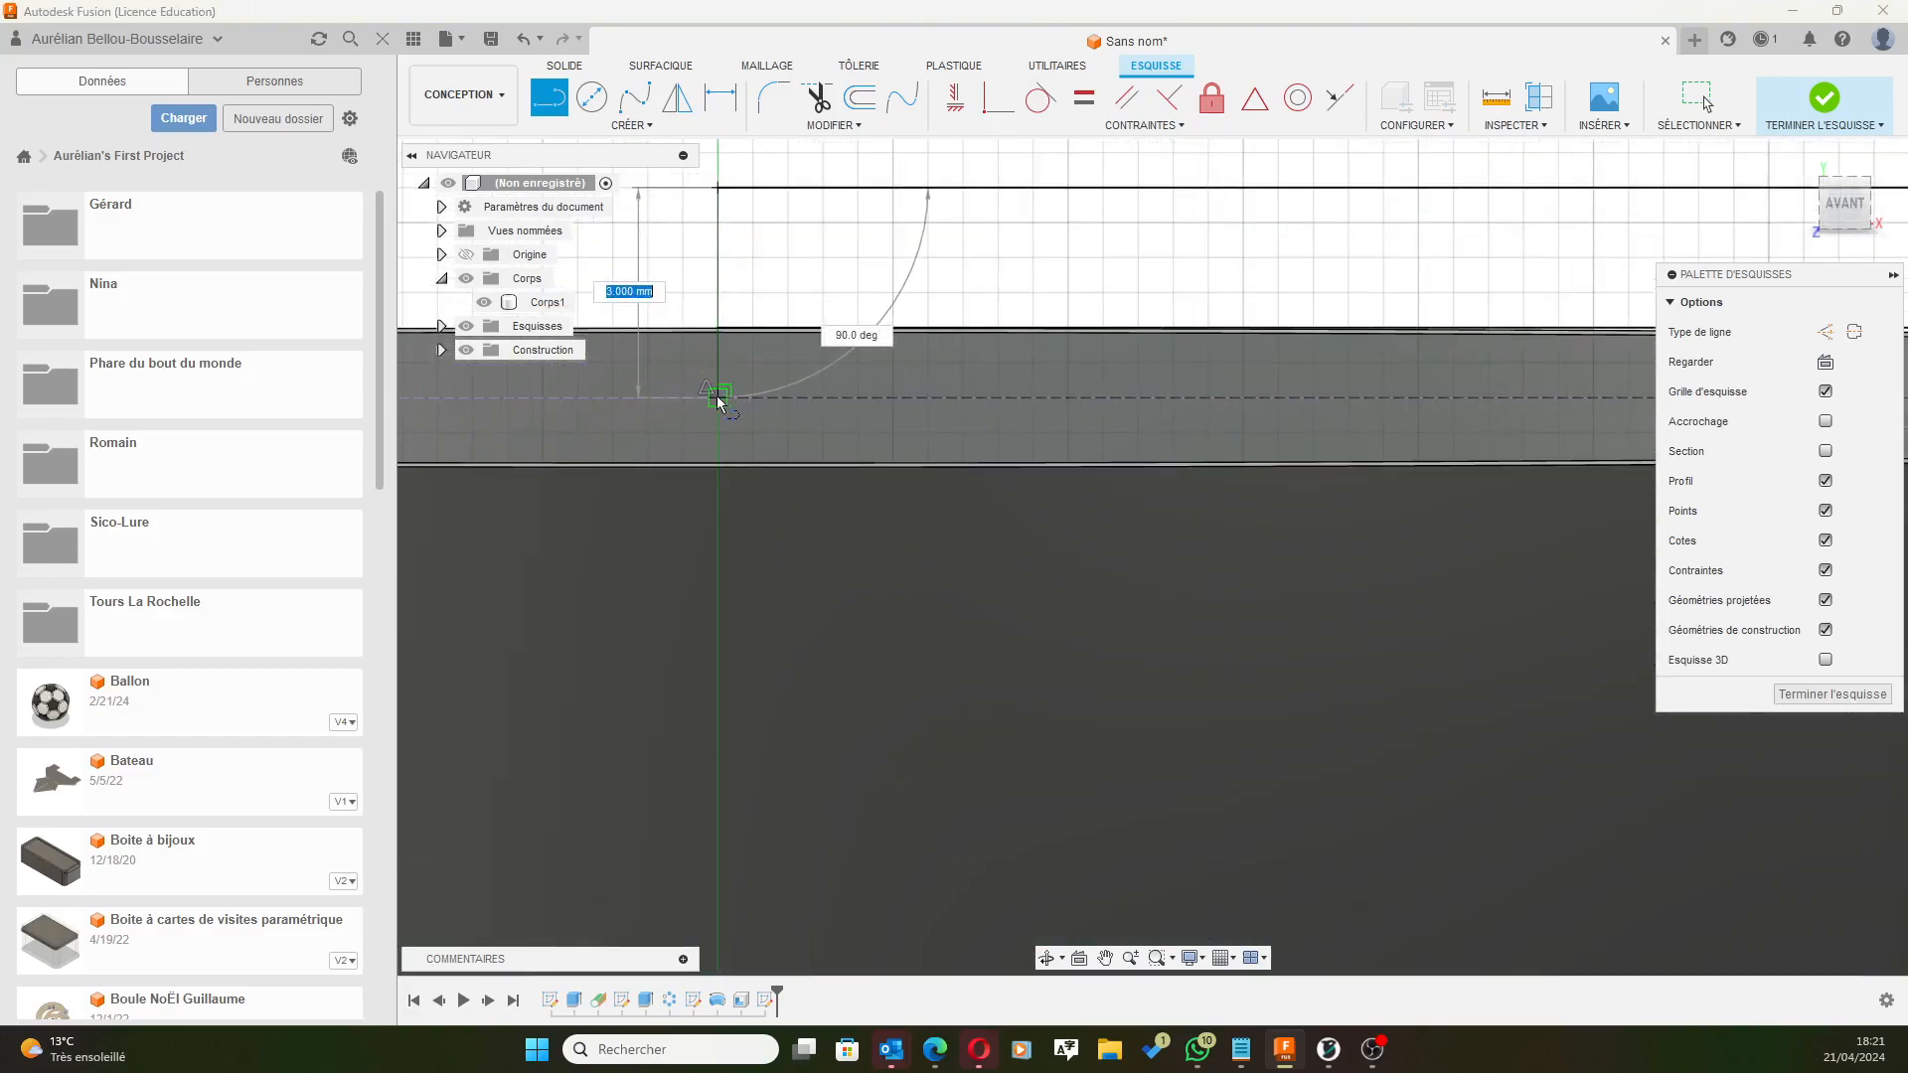
scroll(1249, 239, "up", 5)
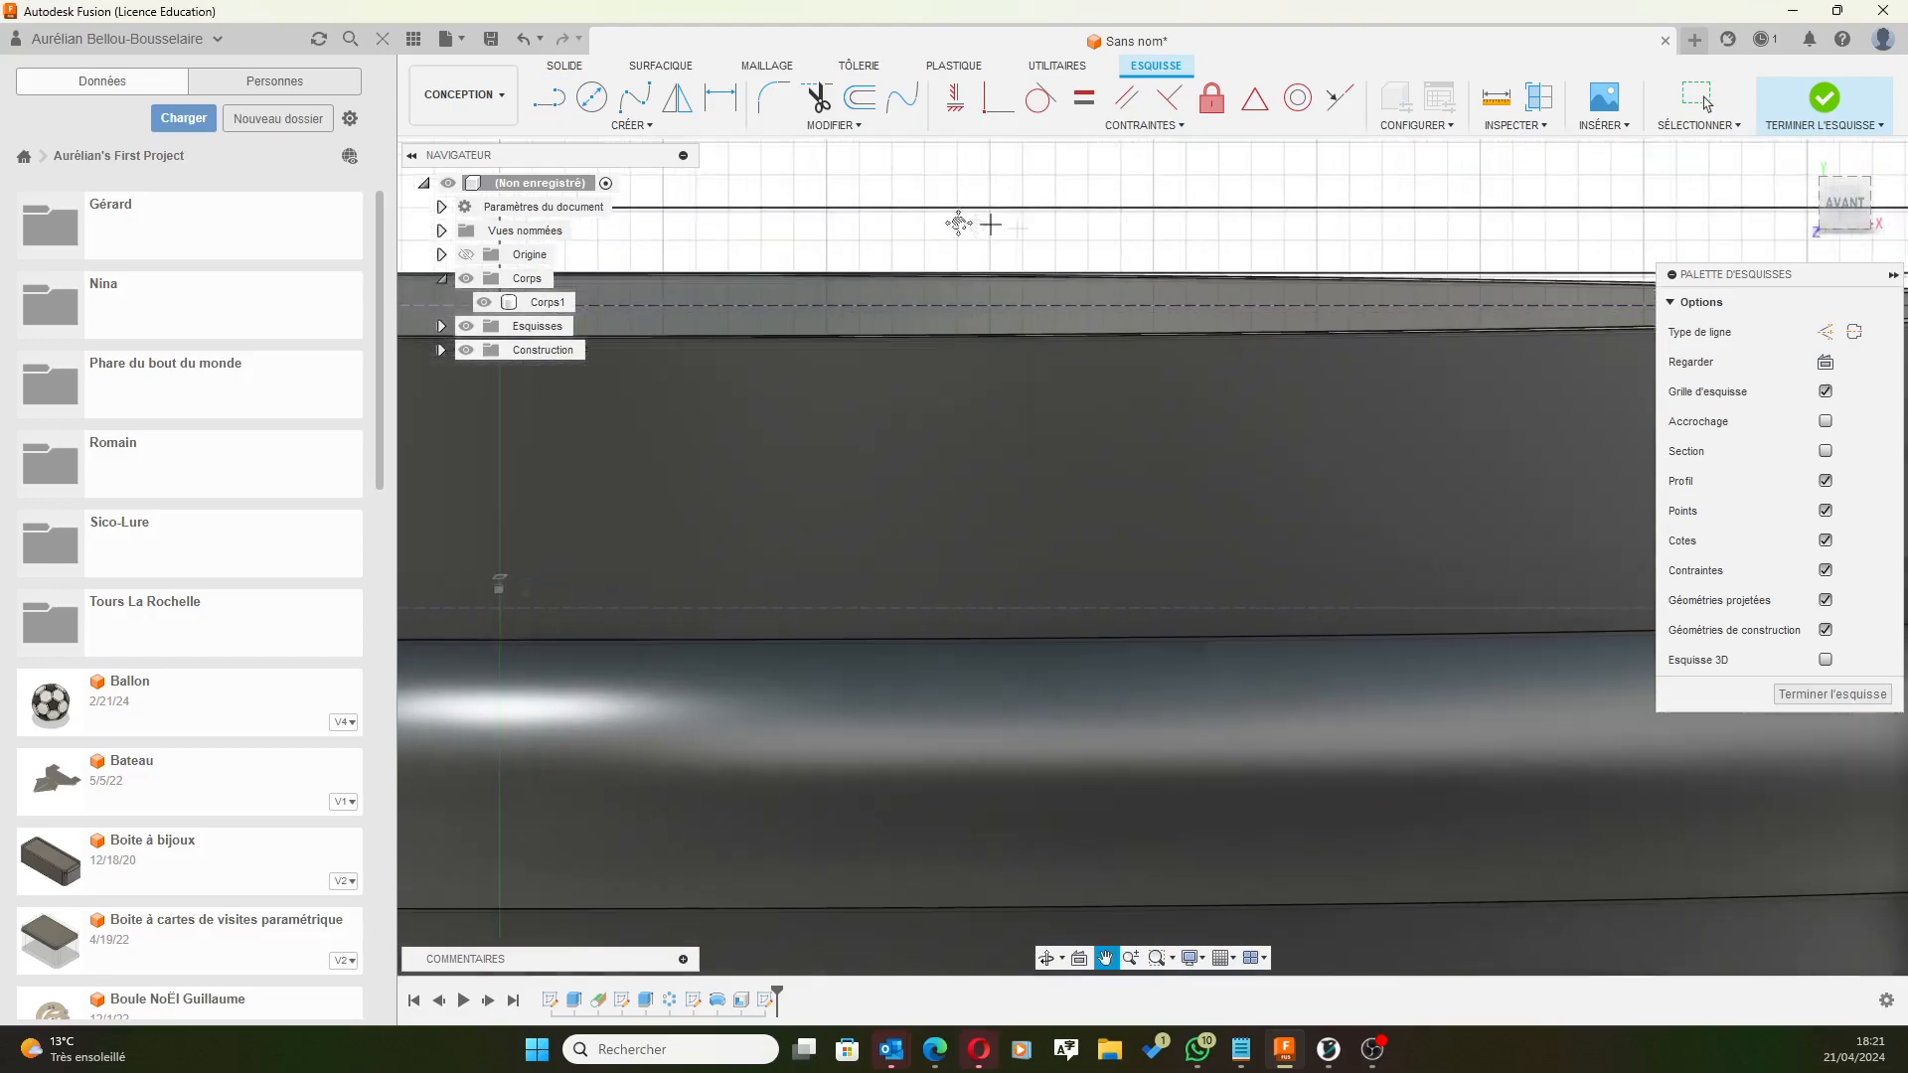
scroll(1507, 241, "down", 5)
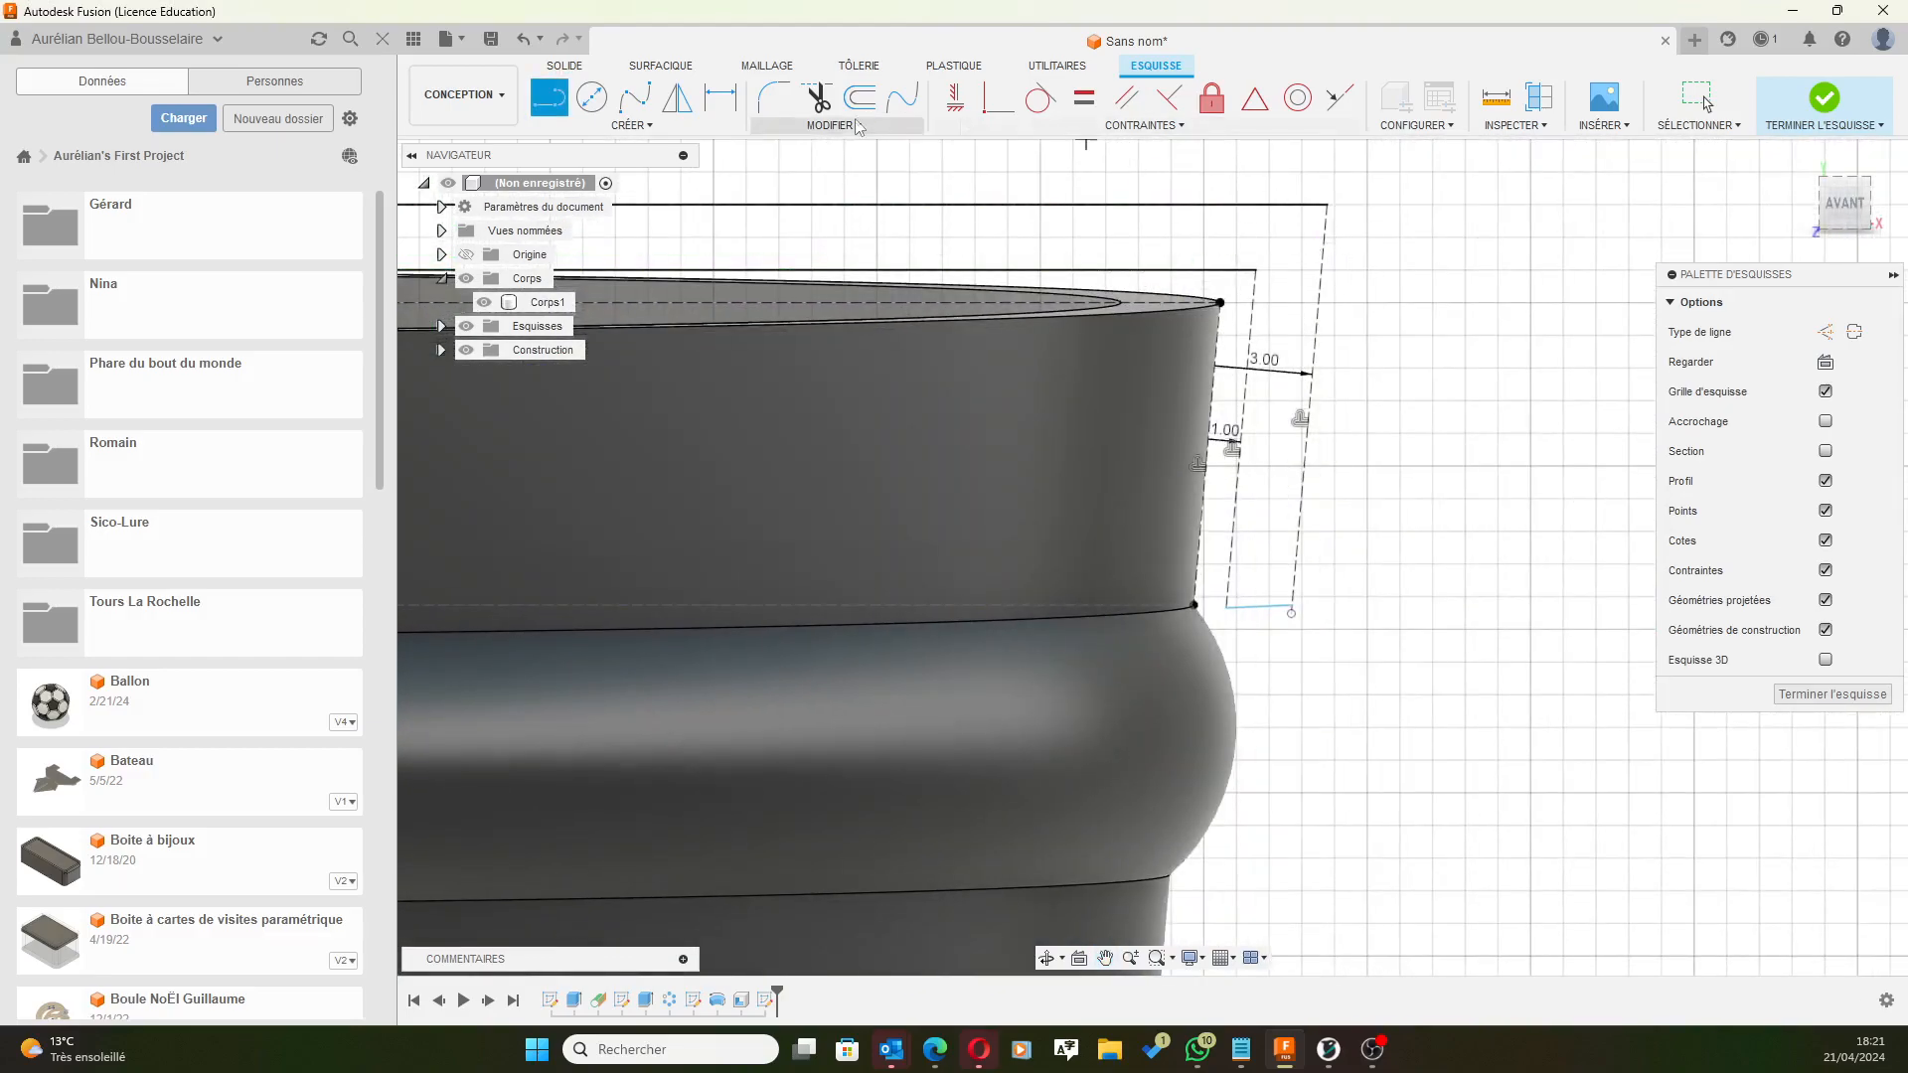
Draw the lid profile's outer side down and close it back onto the top edge.
left_click(1327, 204)
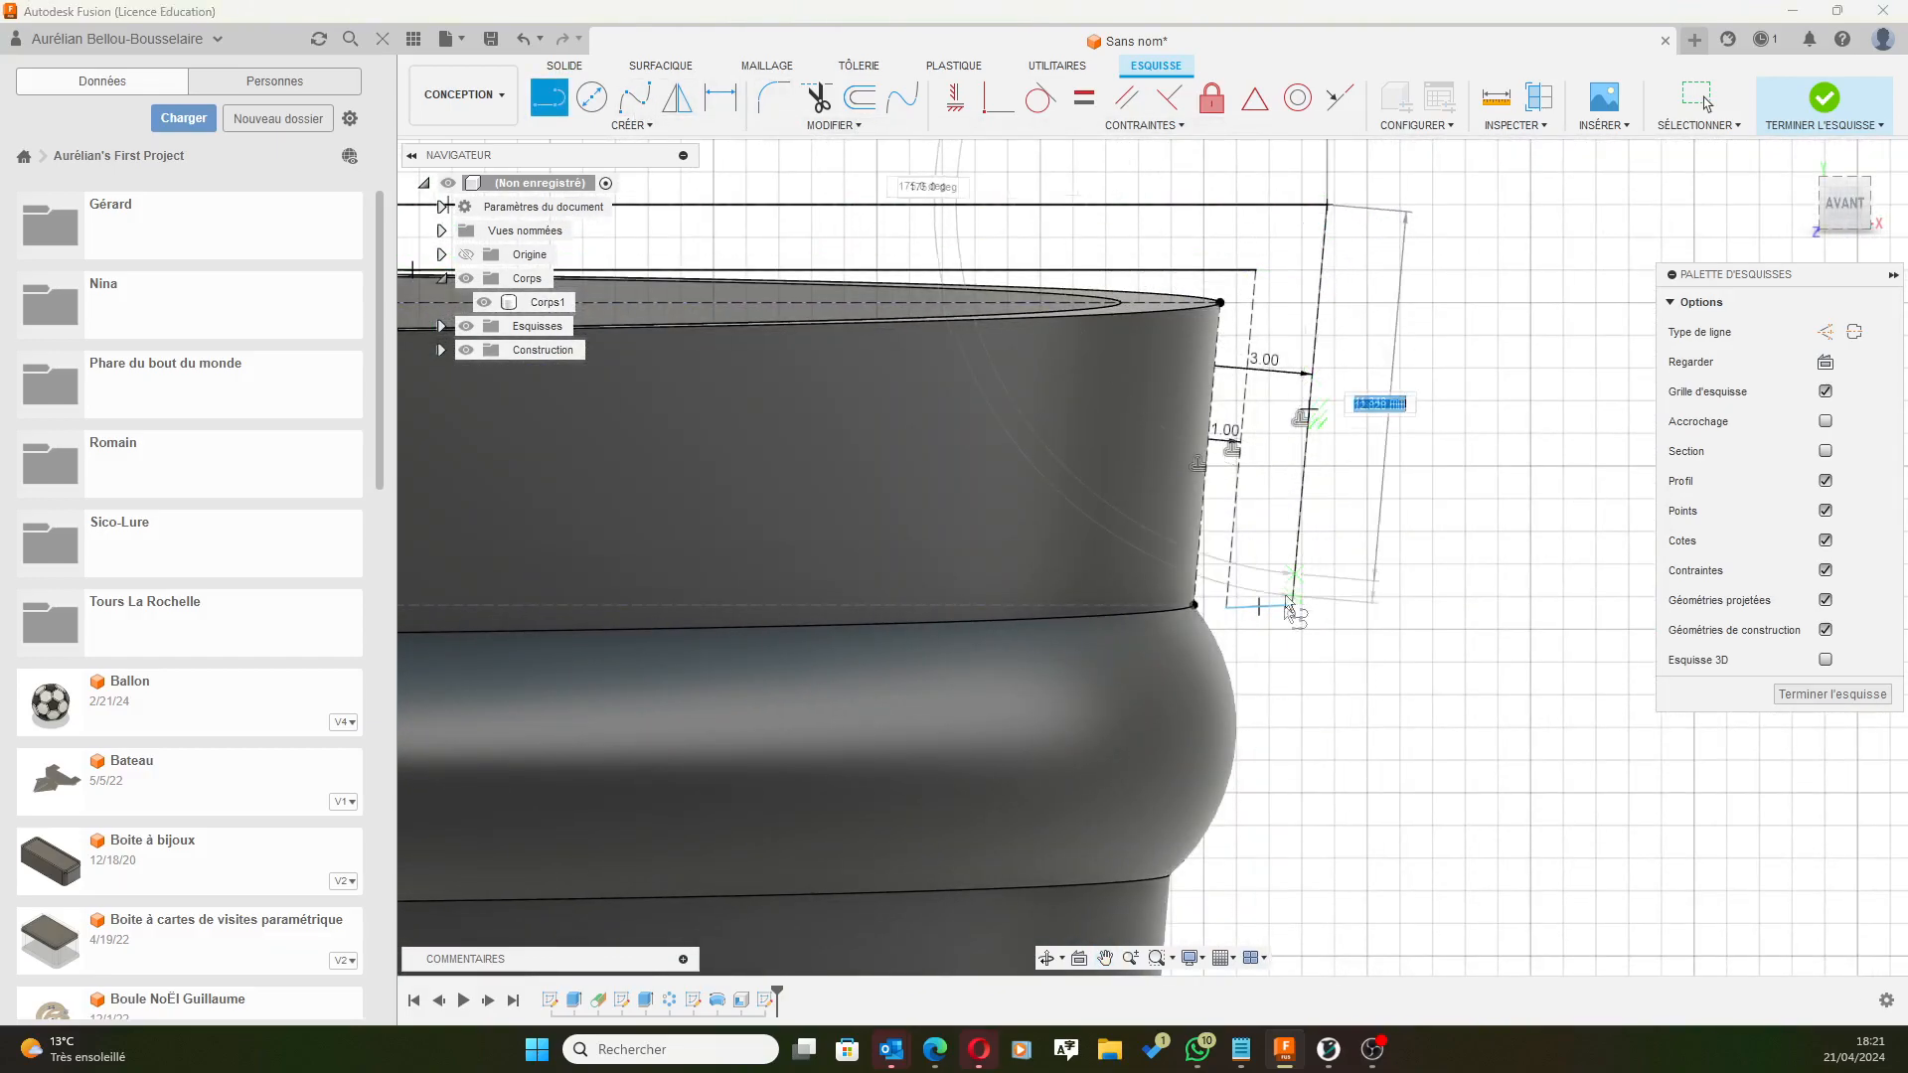
left_click(1292, 608)
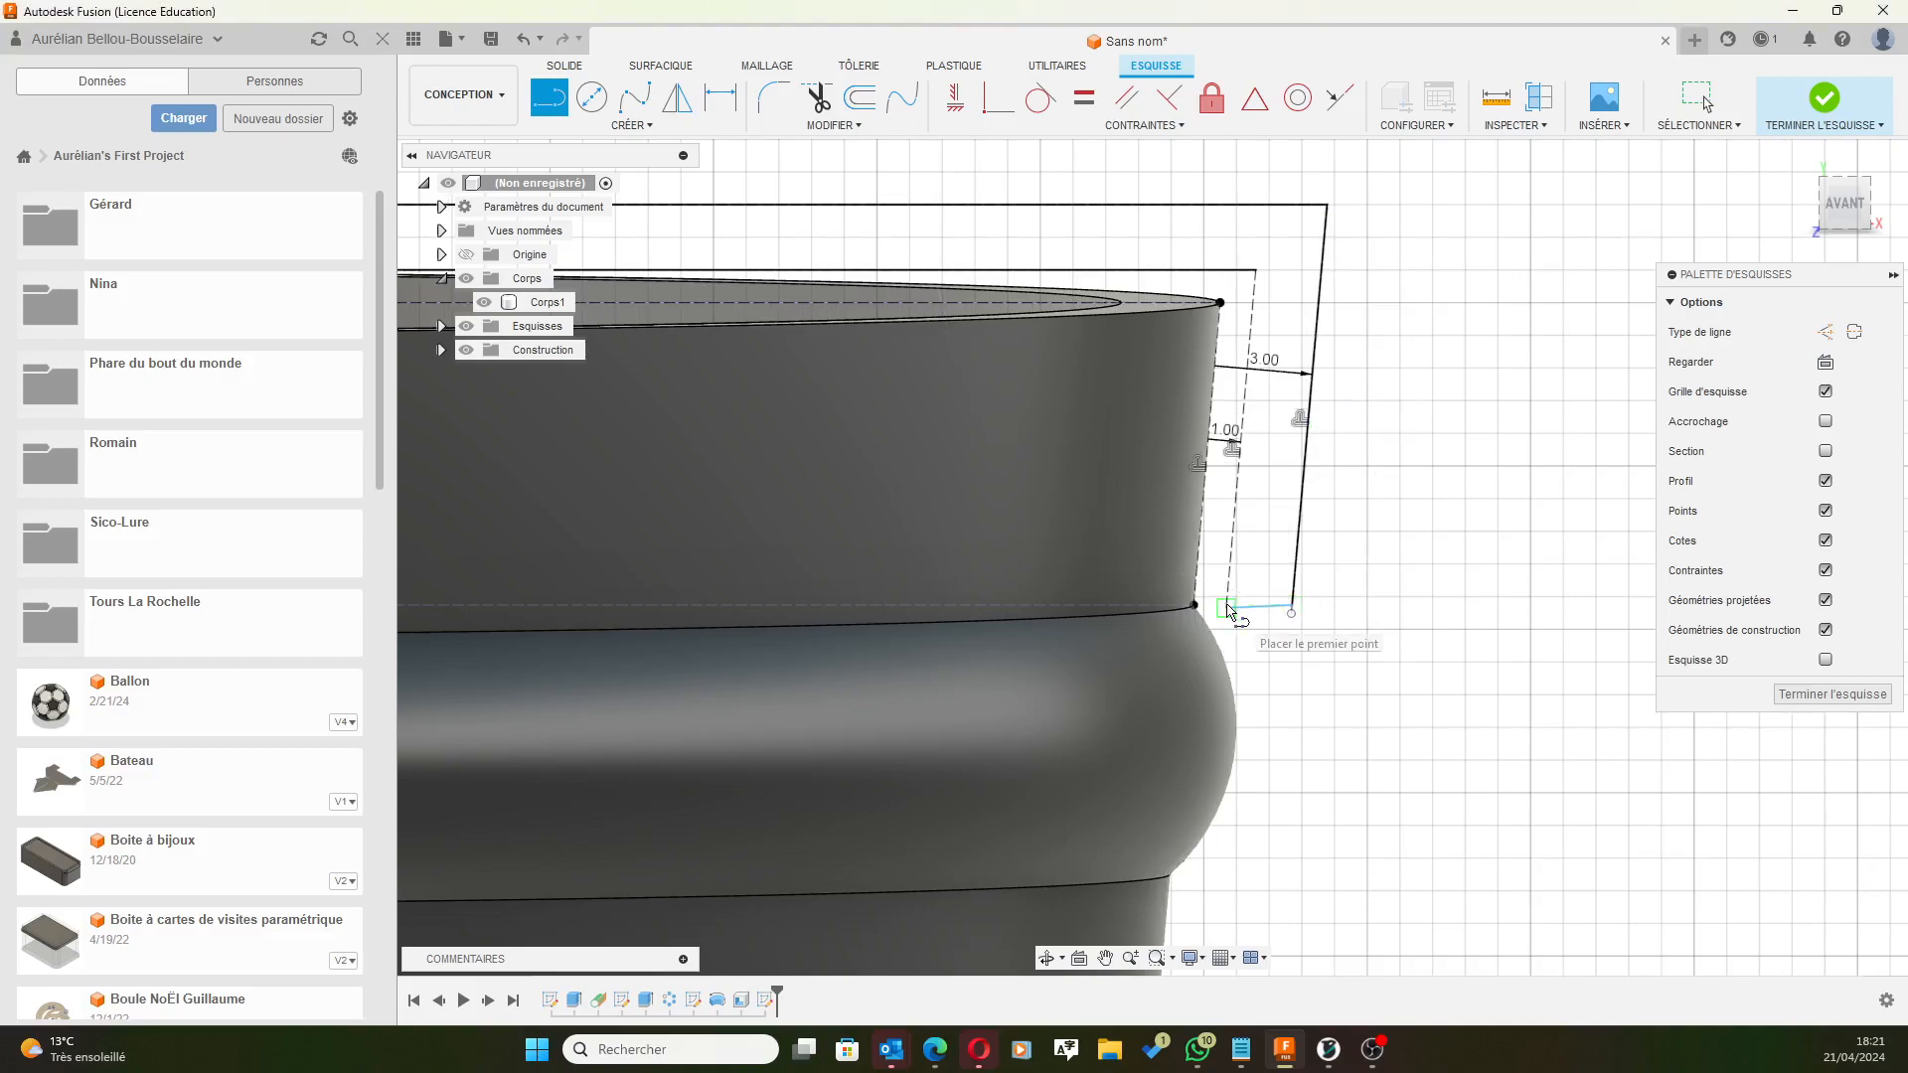
left_click(1256, 269)
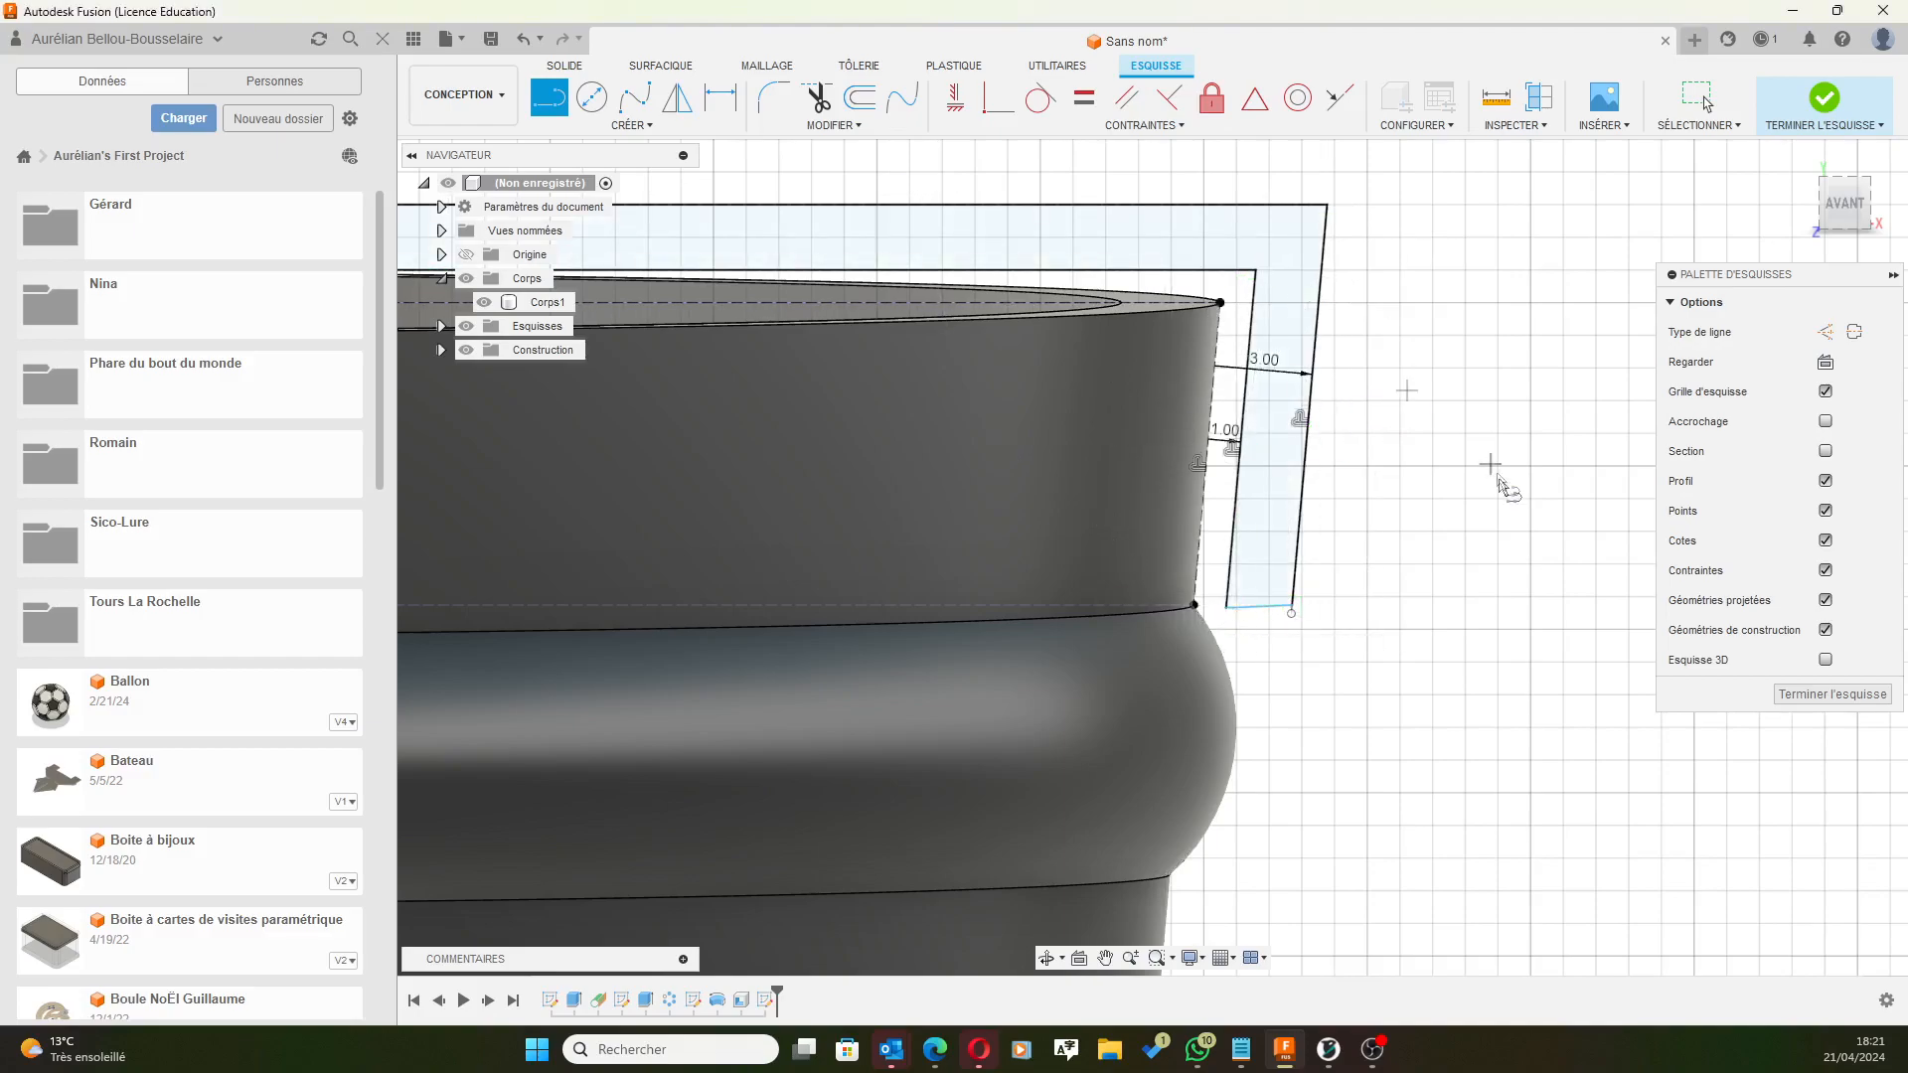
scroll(1448, 408, "down", 3)
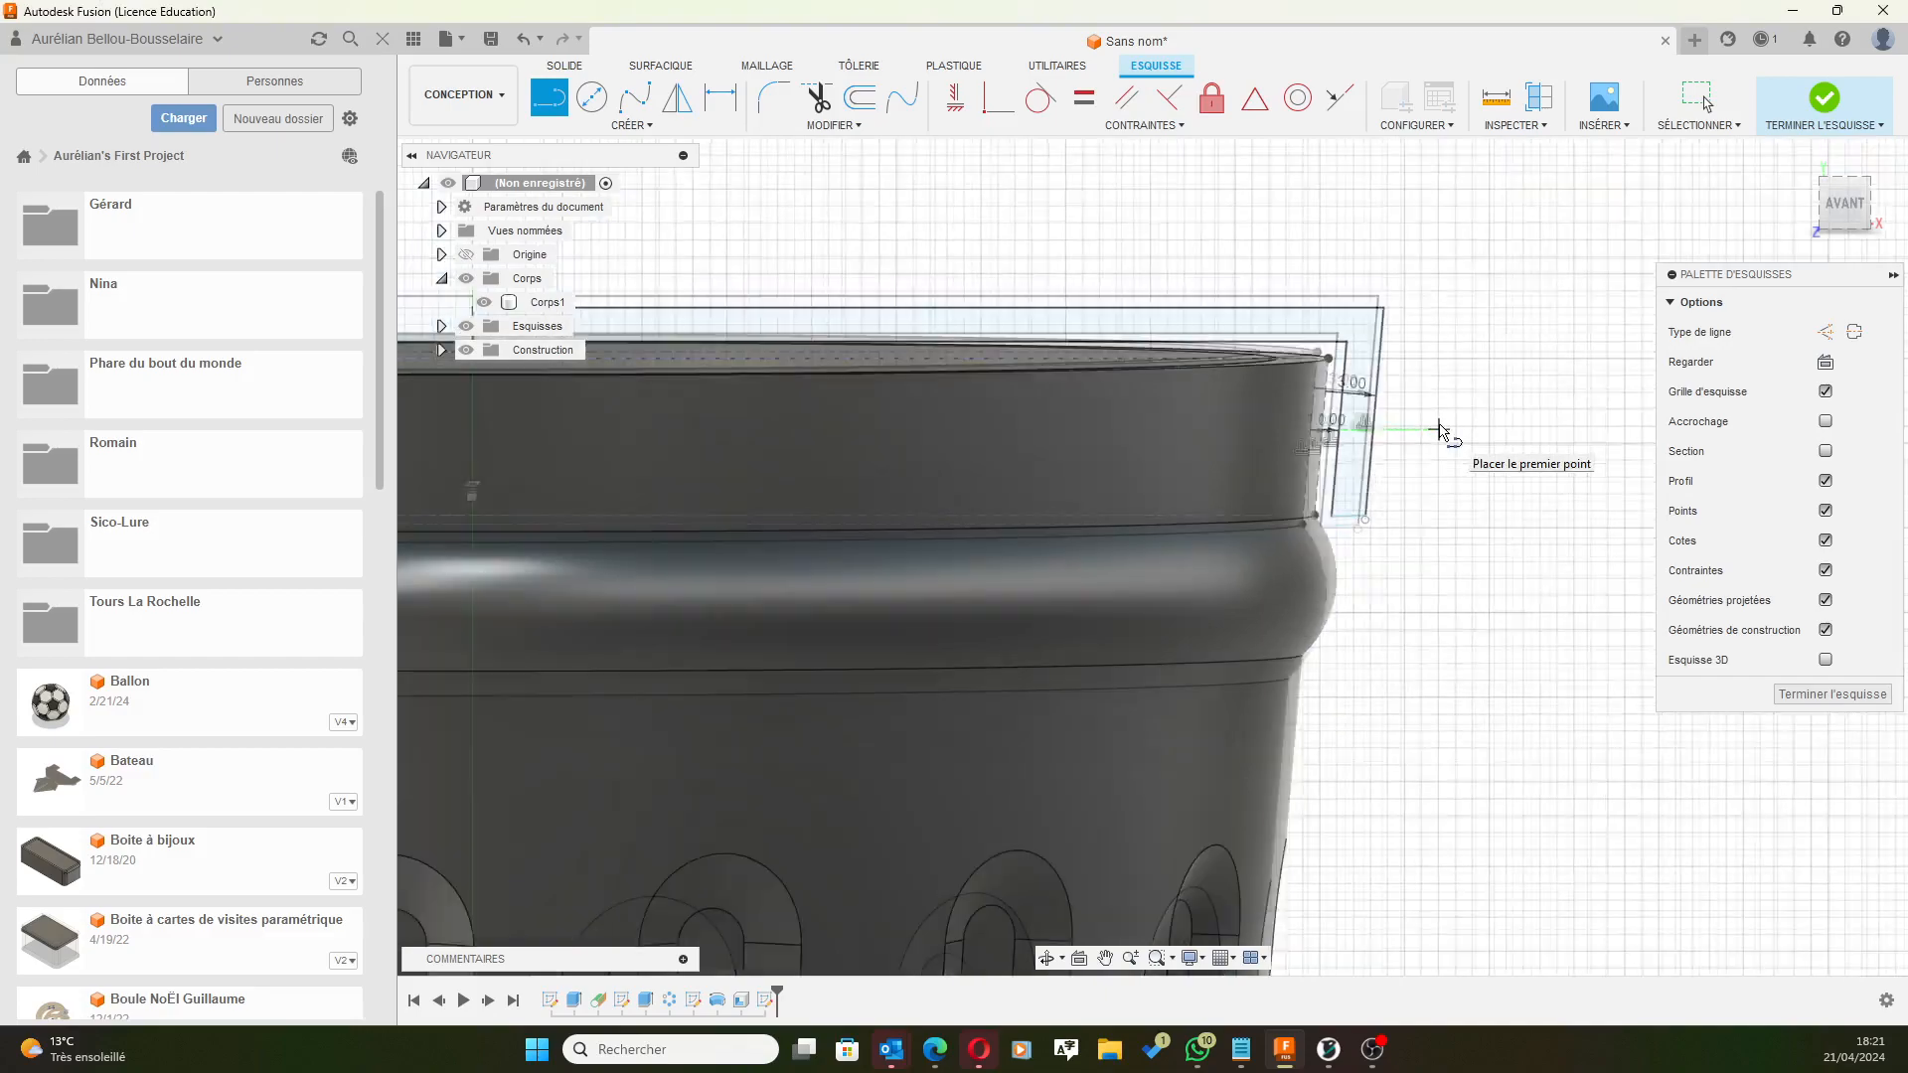
scroll(1342, 556, "up", 4)
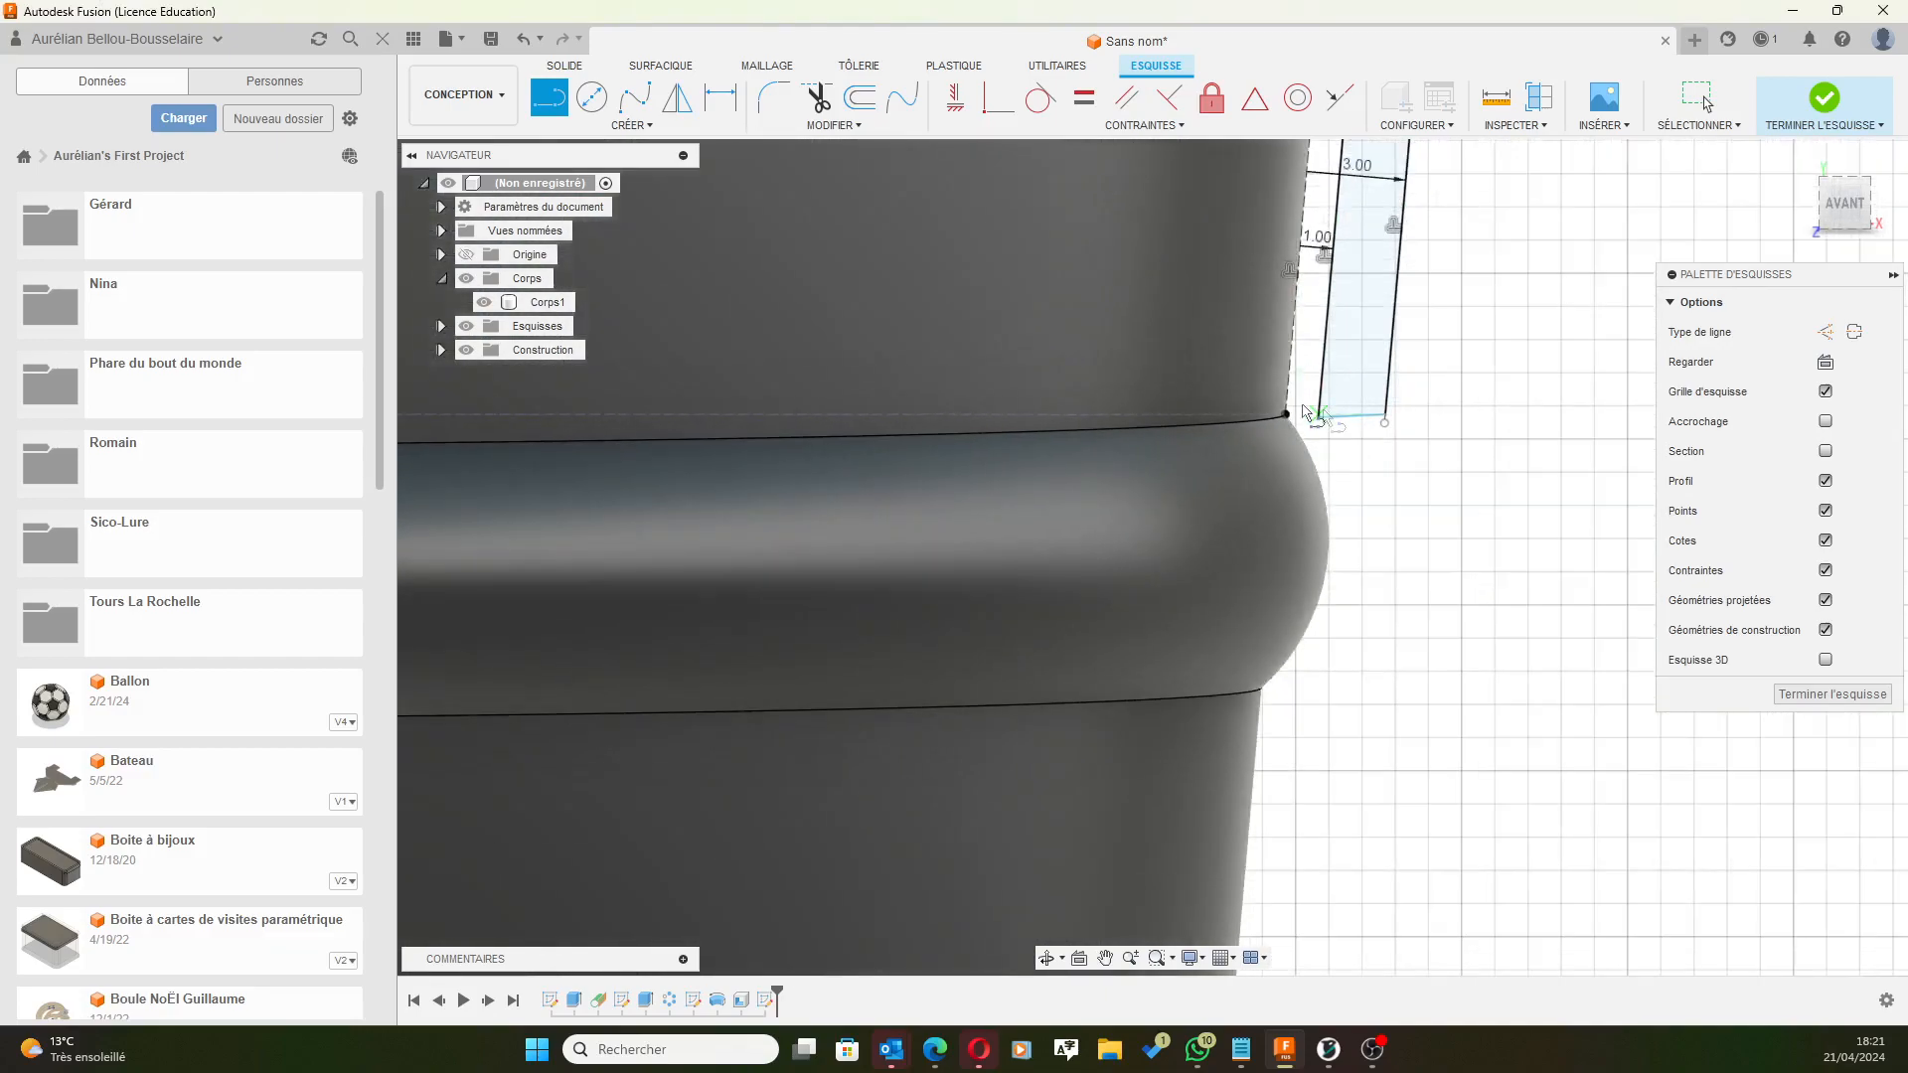
Constrain the profile's bottom edge horizontal and finish the lid sketch.
left_click(955, 96)
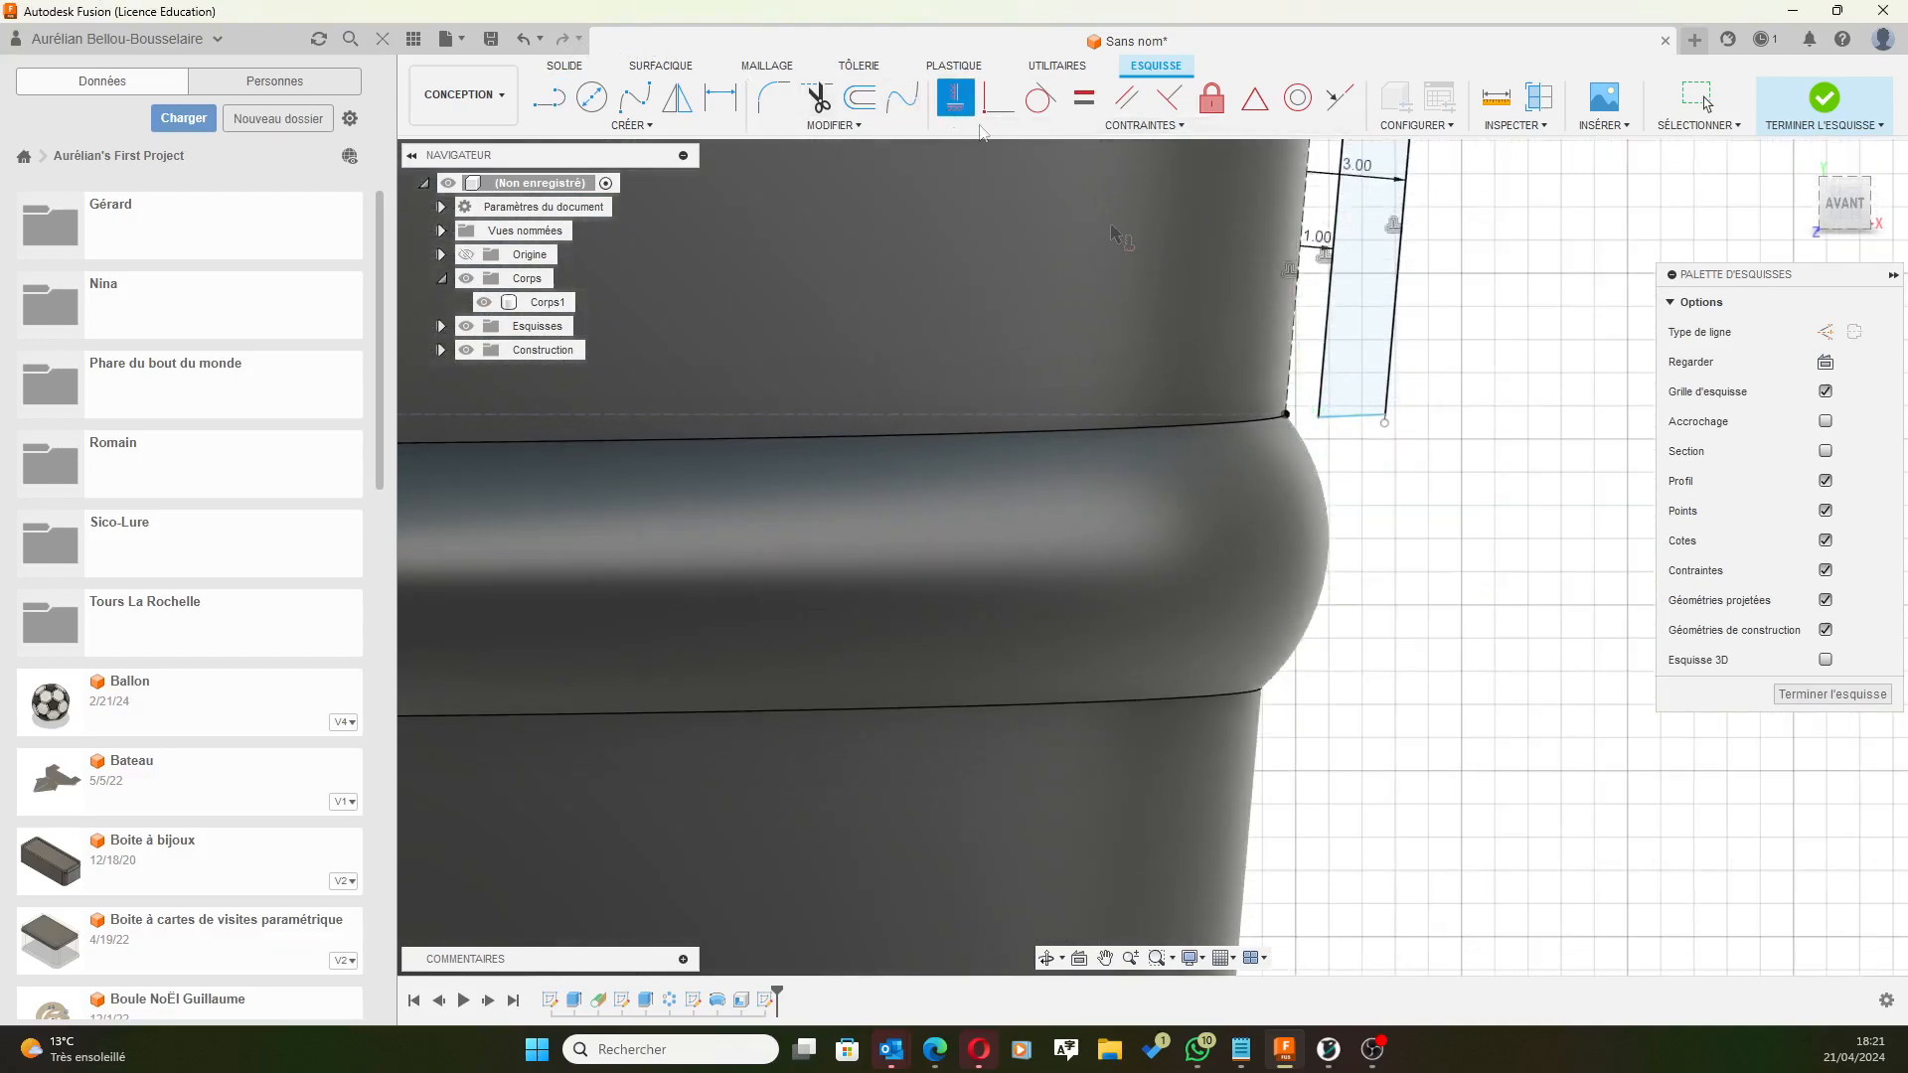
left_click(1354, 417)
scroll(1449, 459, "down", 5)
middle_click_drag(1519, 249, 1475, 282, "shift")
scroll(1510, 306, "down", 3)
middle_click_drag(1587, 205, 1517, 255)
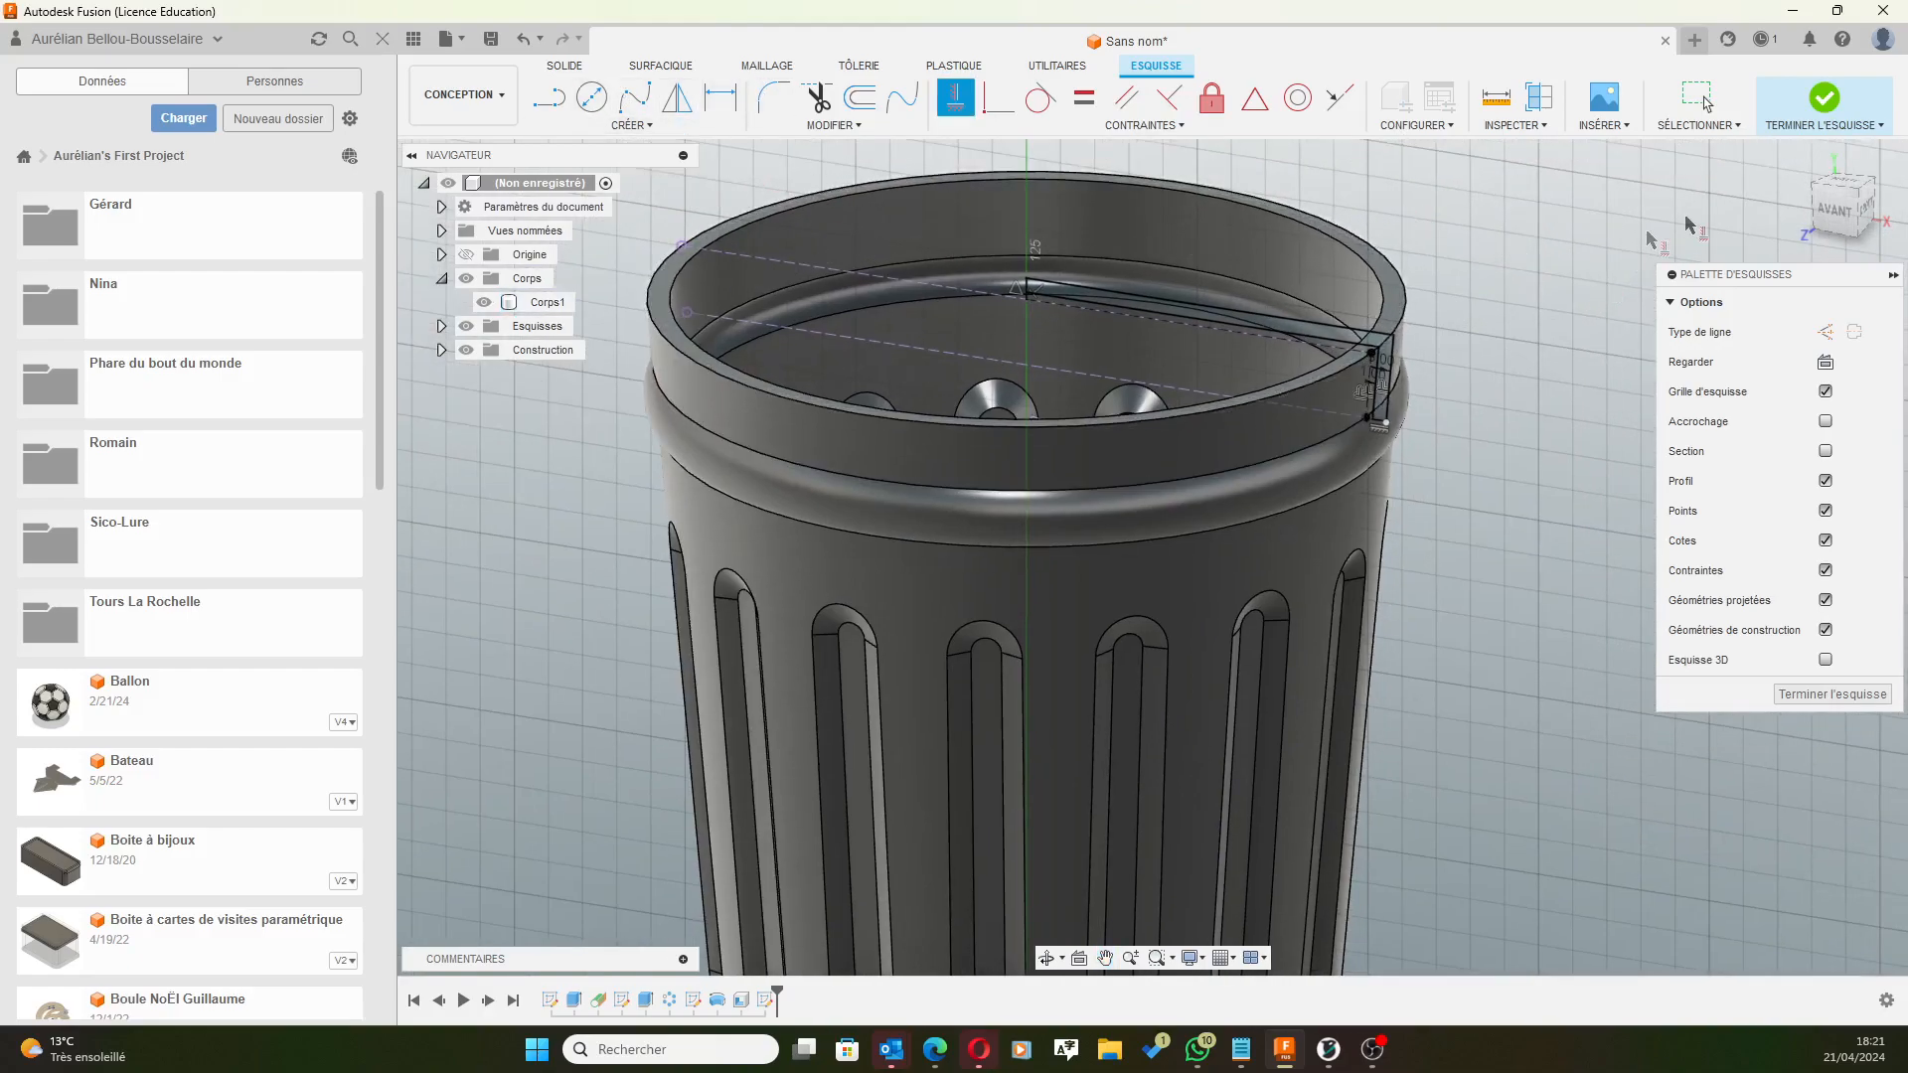
left_click(1824, 97)
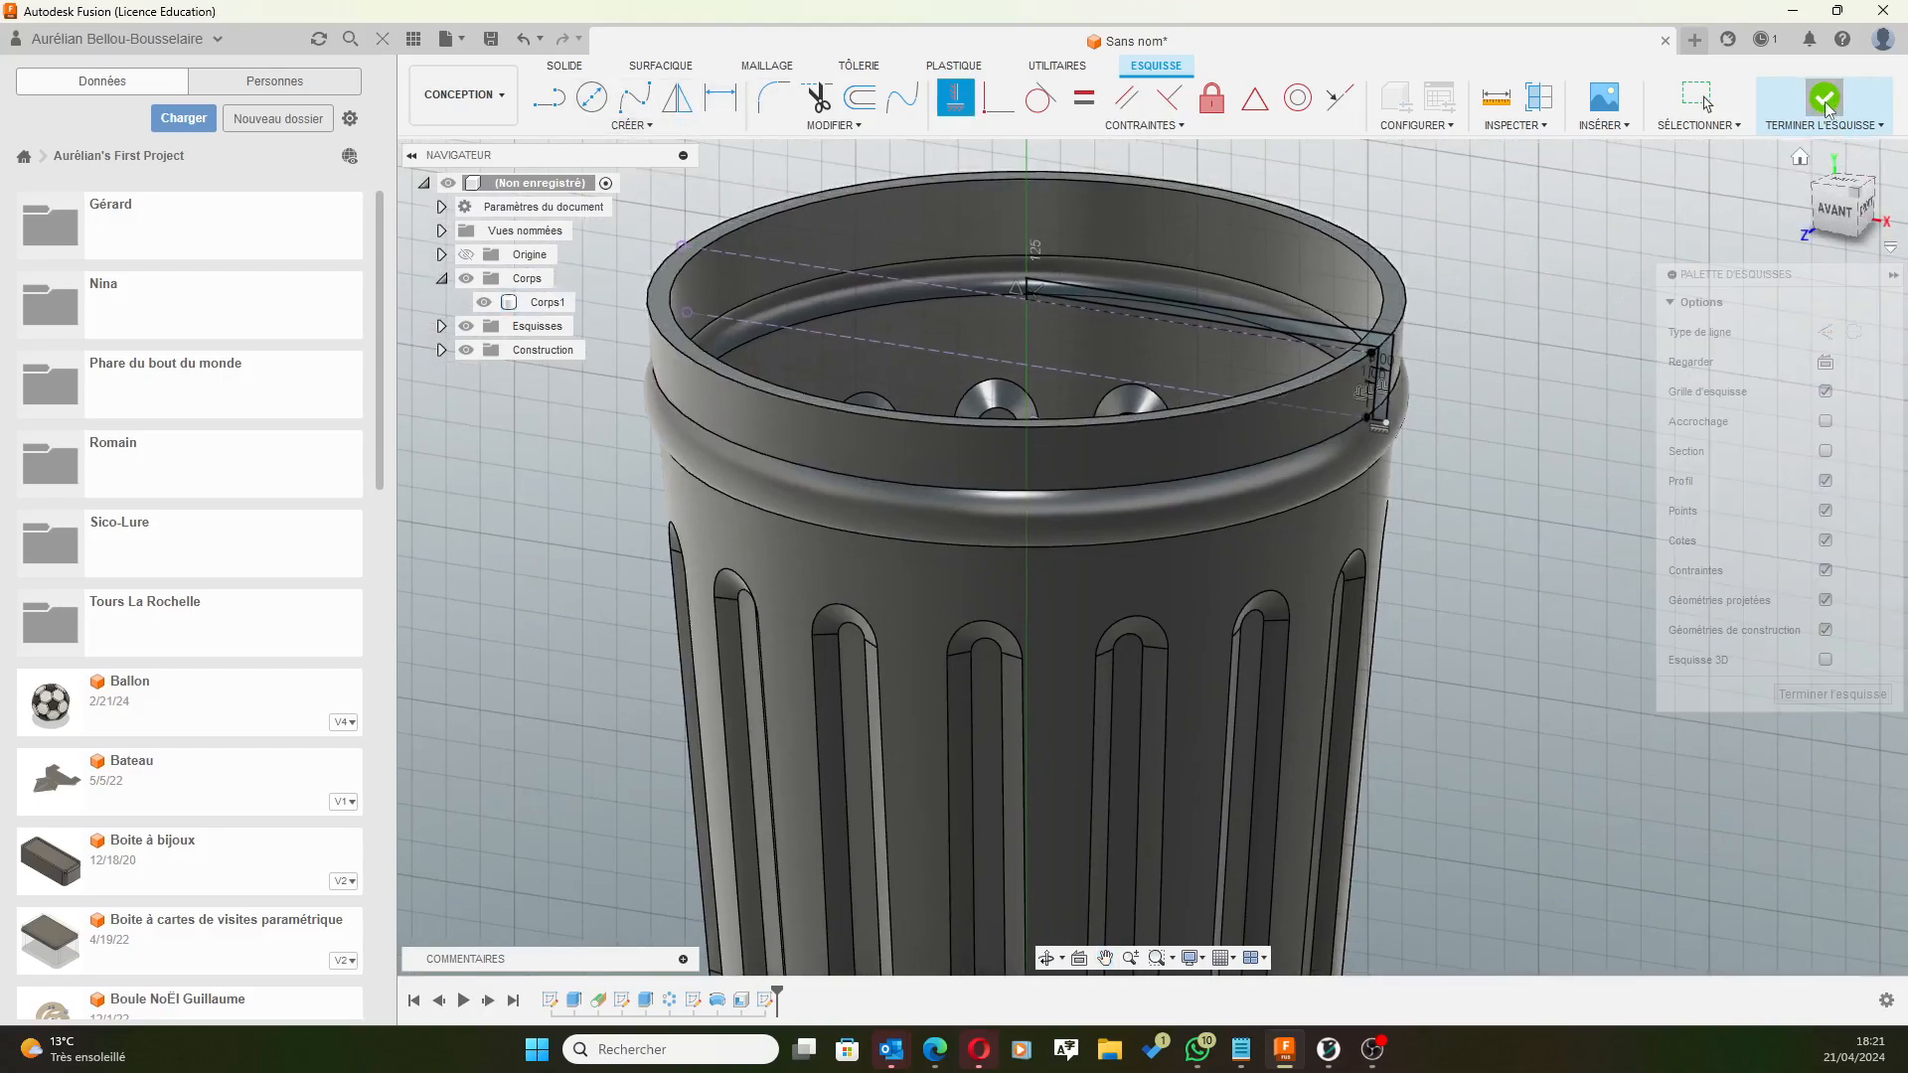
Revolve the rim-side lid strip 360° about the central axis into the new body Corps2.
left_click(1309, 331)
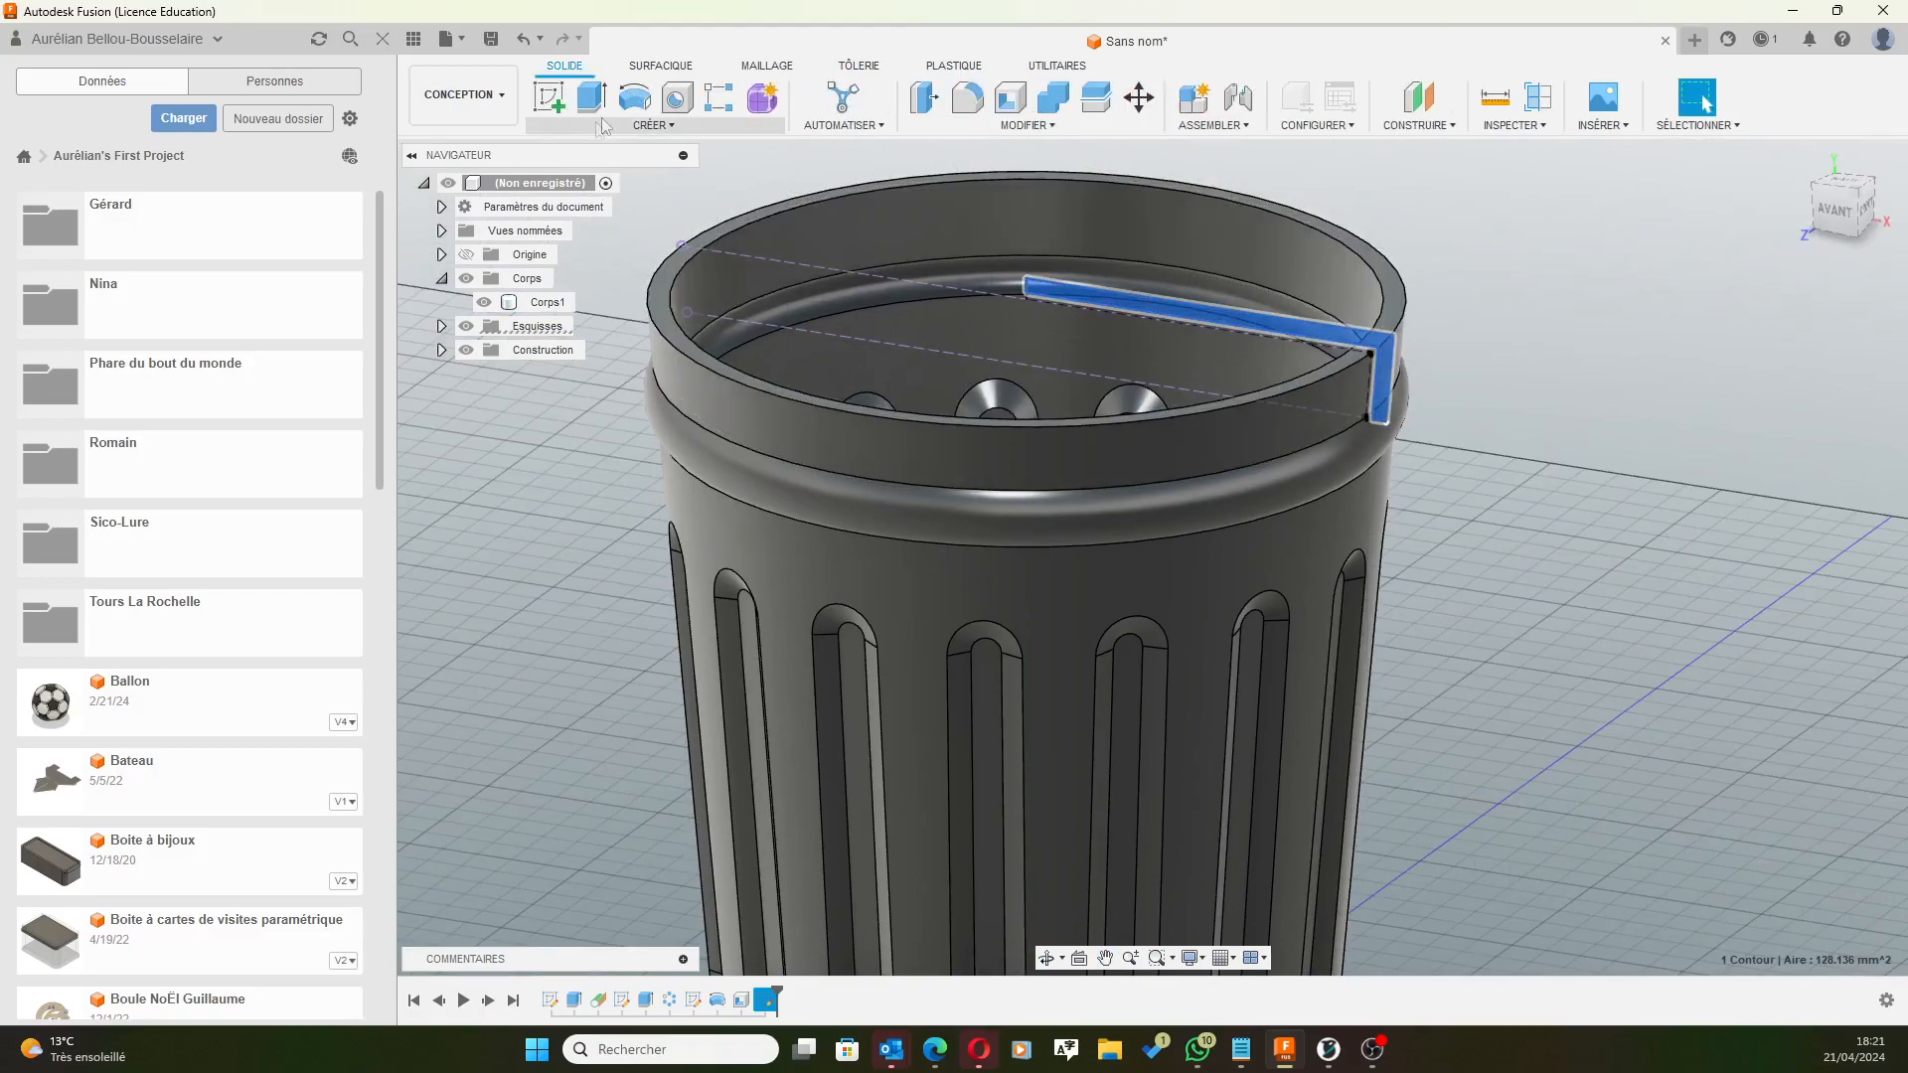
left_click(634, 97)
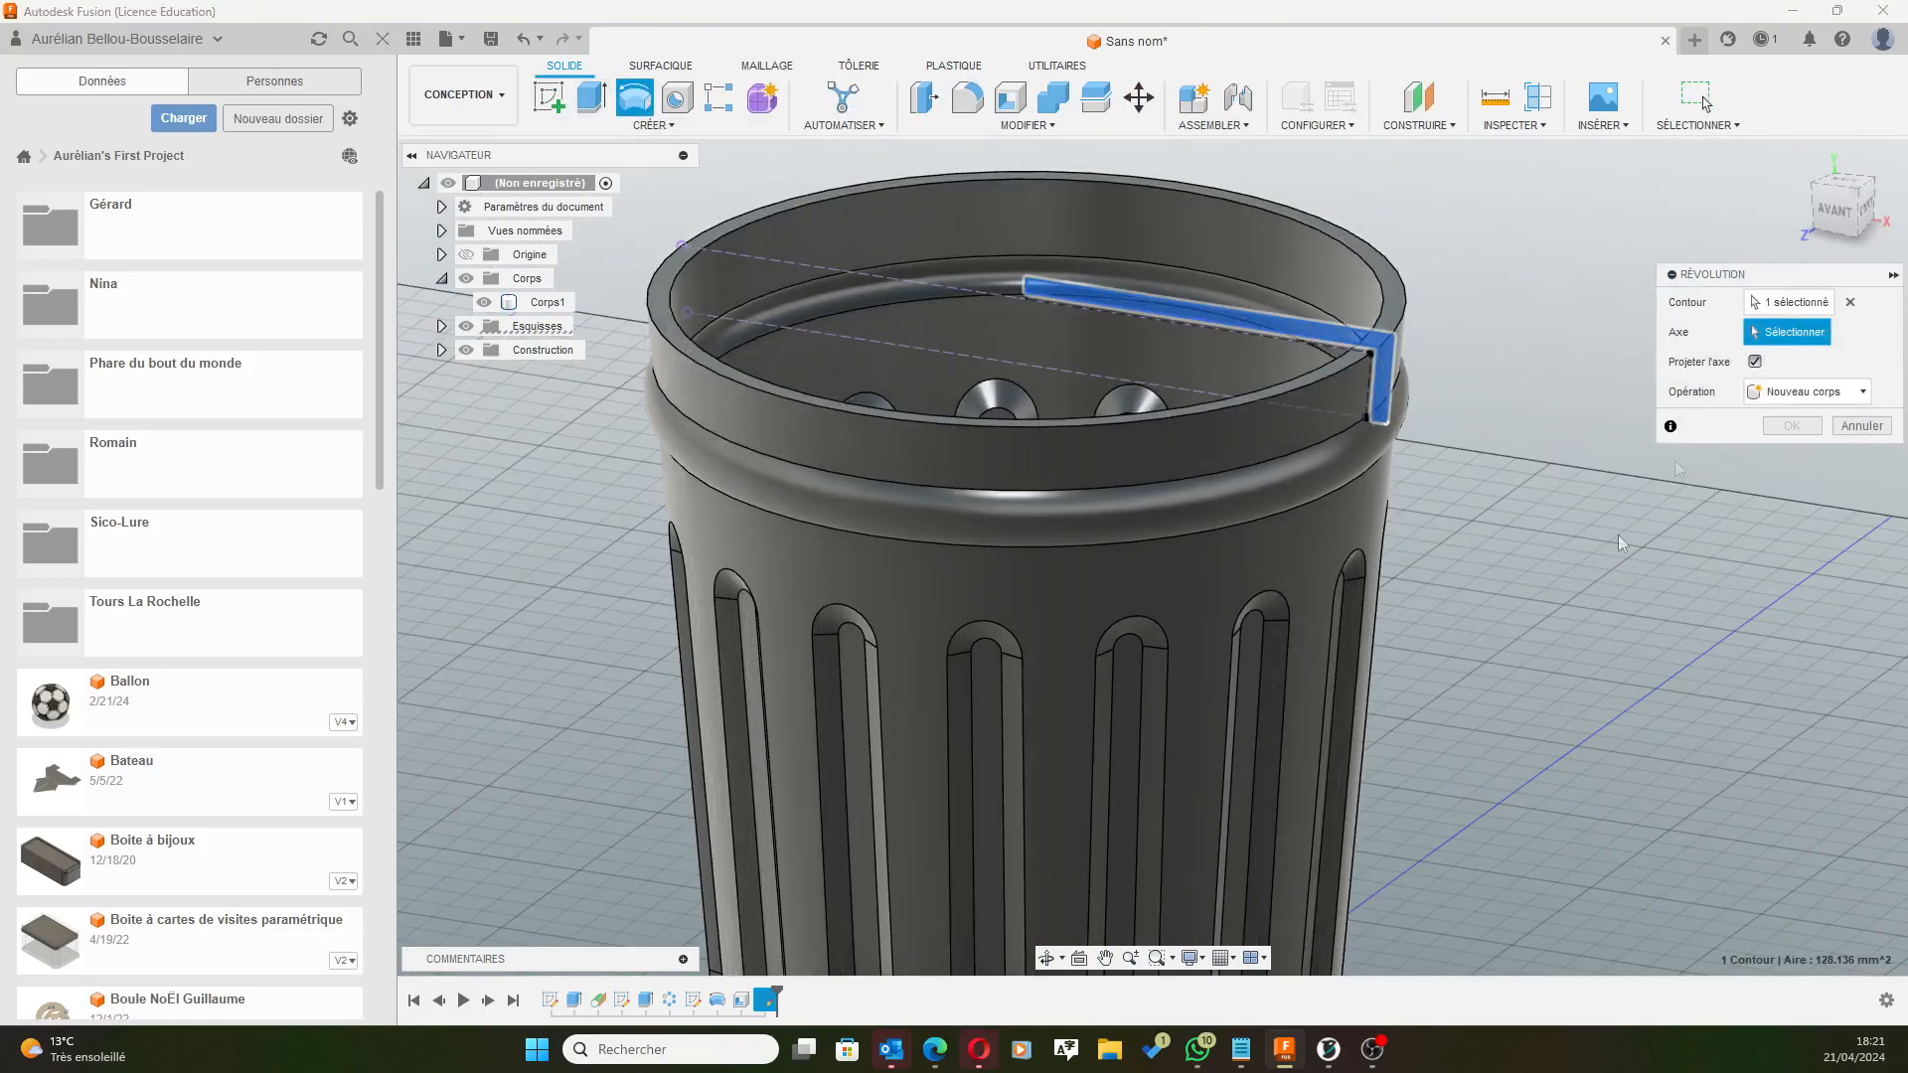
scroll(1674, 461, "down", 5)
middle_click_drag(1577, 700, 1546, 633)
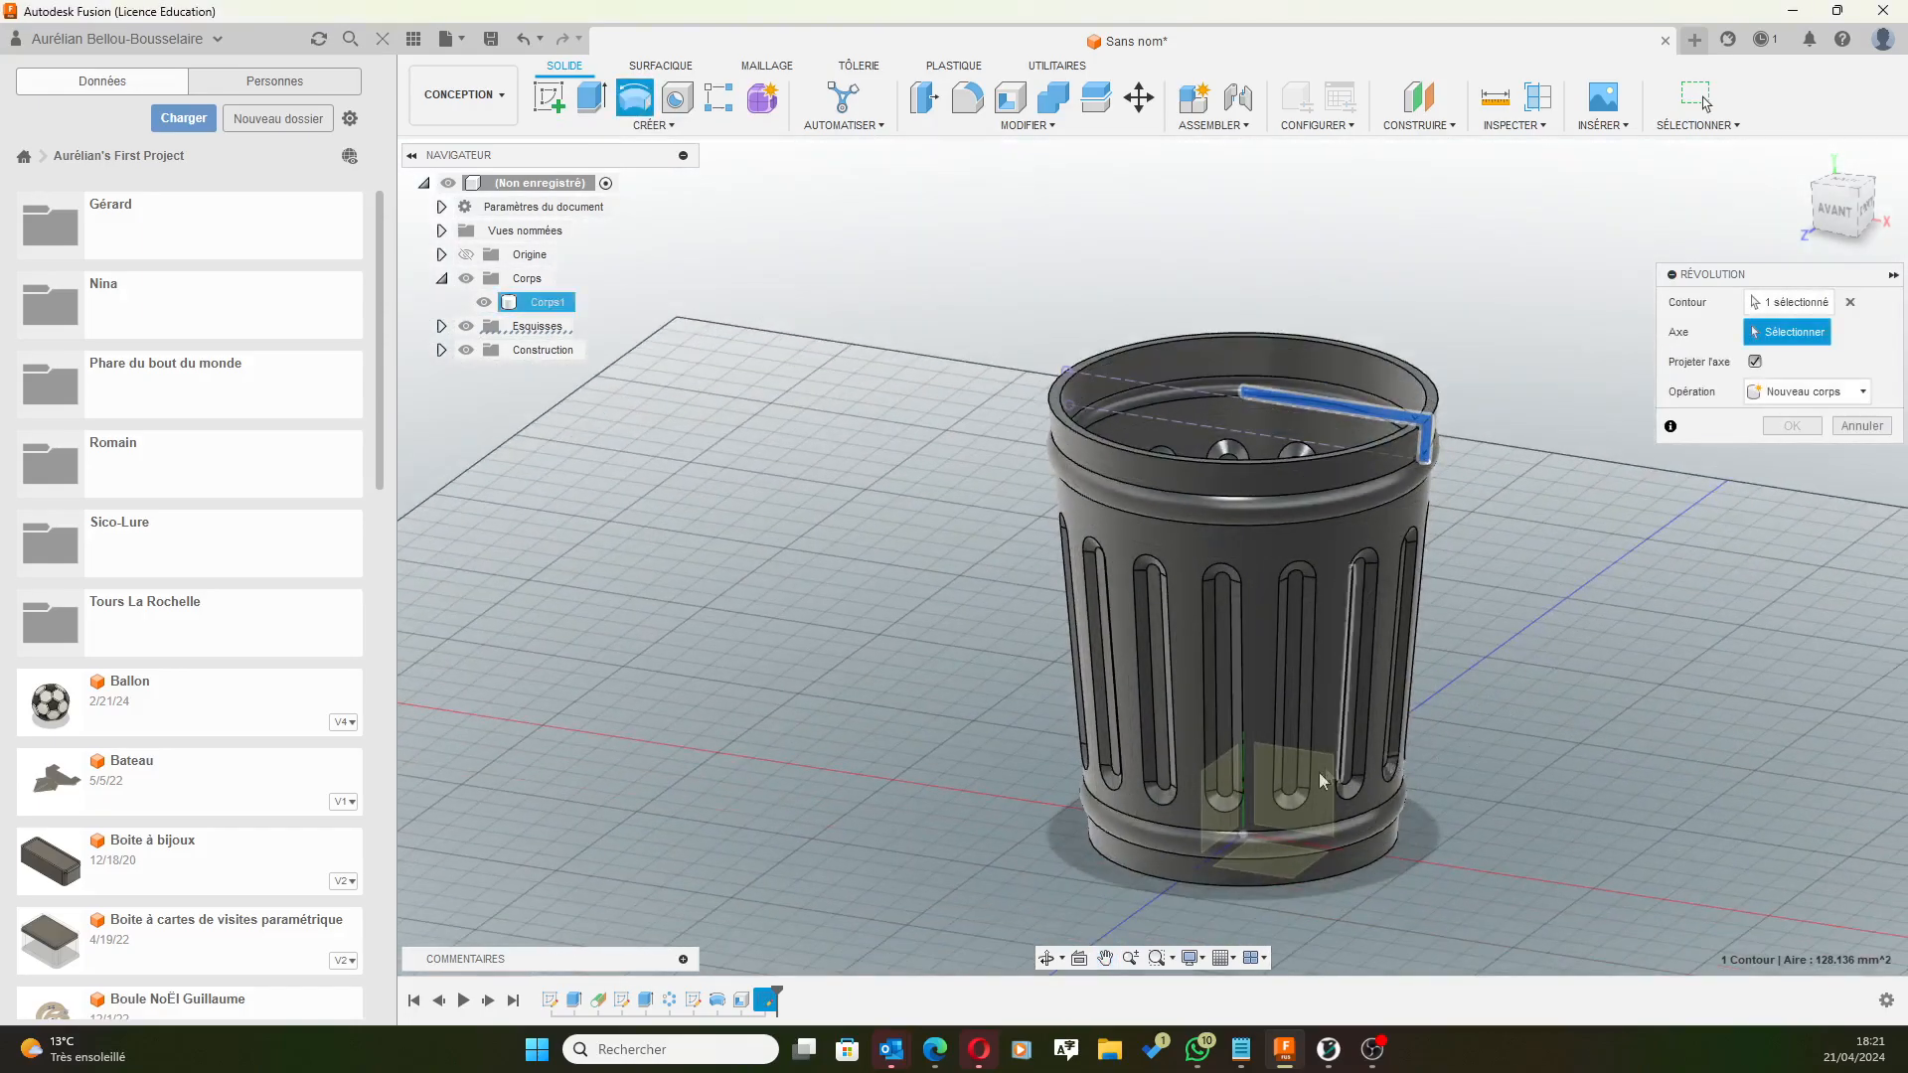
middle_click_drag(1073, 845, 1272, 820, "shift")
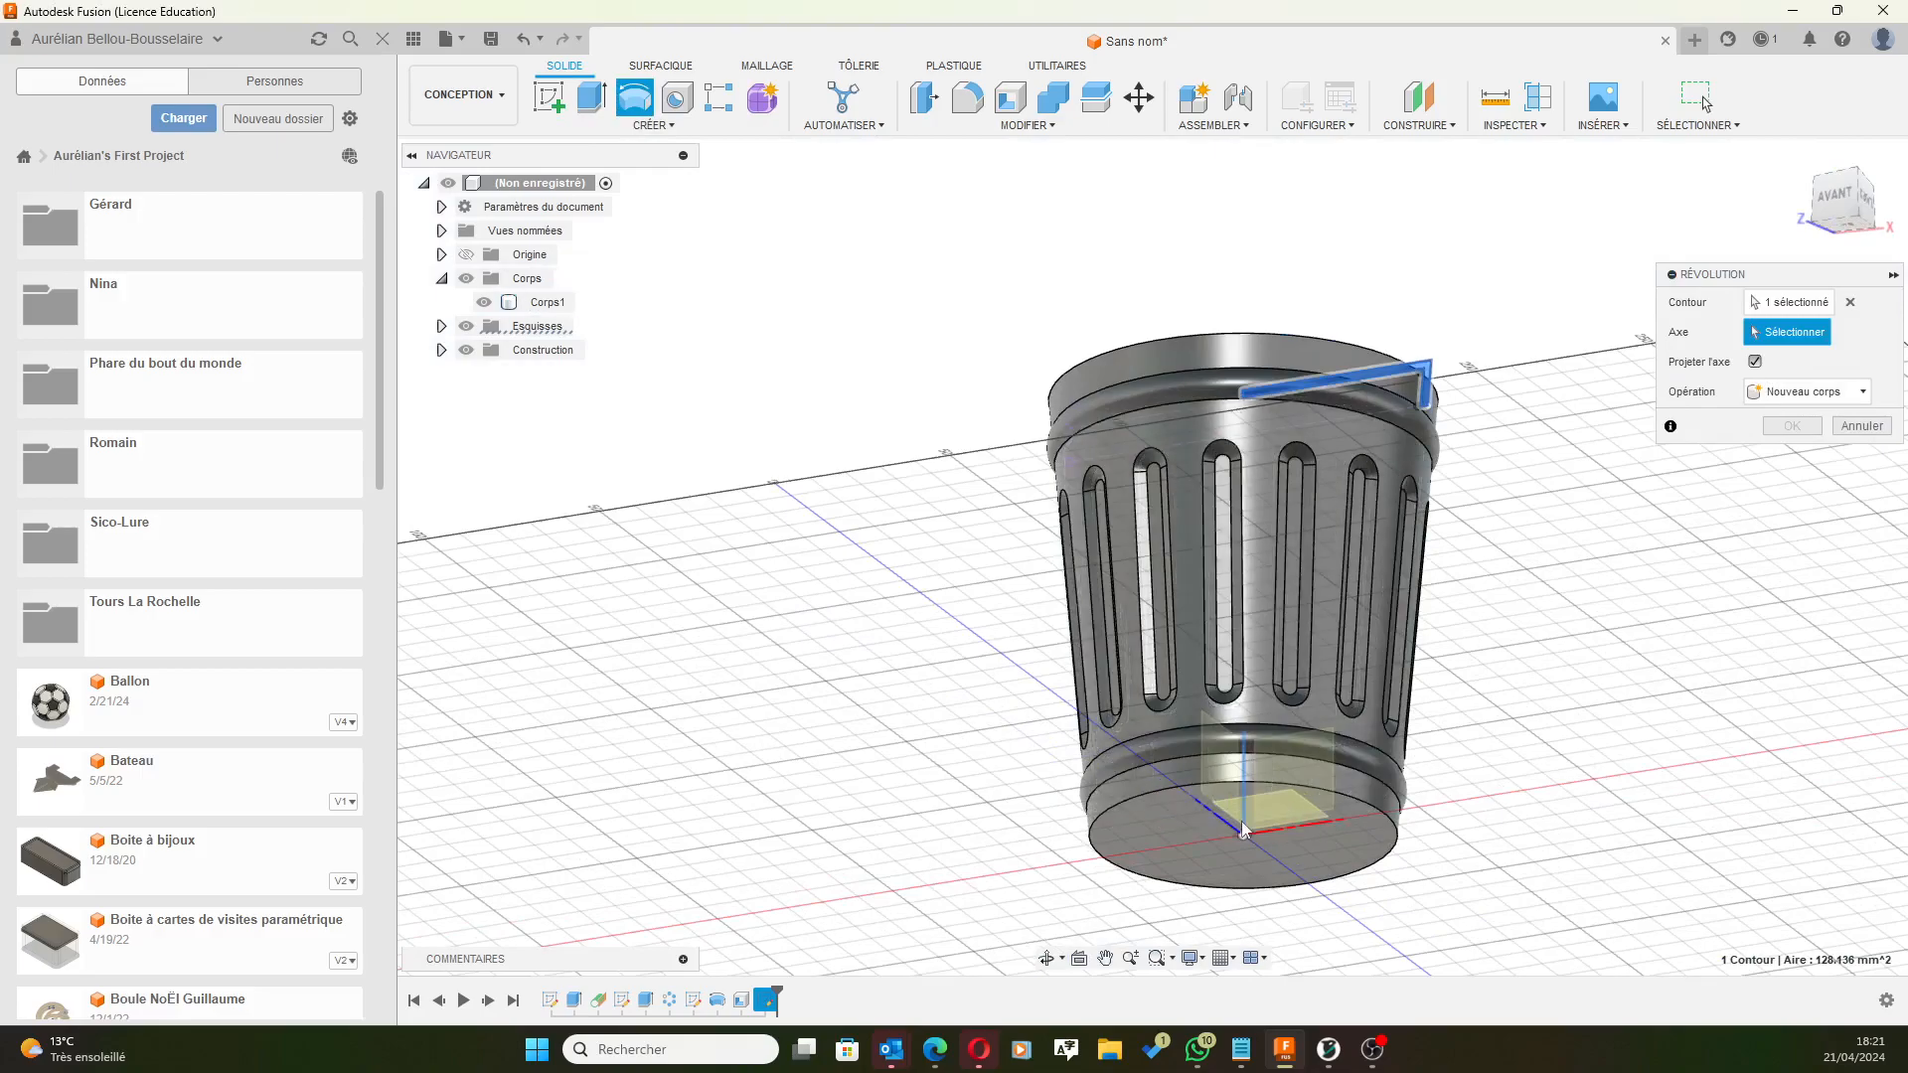
left_click(1271, 816)
middle_click_drag(1495, 260, 1478, 323, "shift")
scroll(1391, 484, "up", 1)
mouse_move(1334, 497)
middle_mouse_down("shift")
mouse_move(1383, 445)
mouse_move(1349, 520)
middle_mouse_up("shift")
scroll(1360, 254, "down", 3)
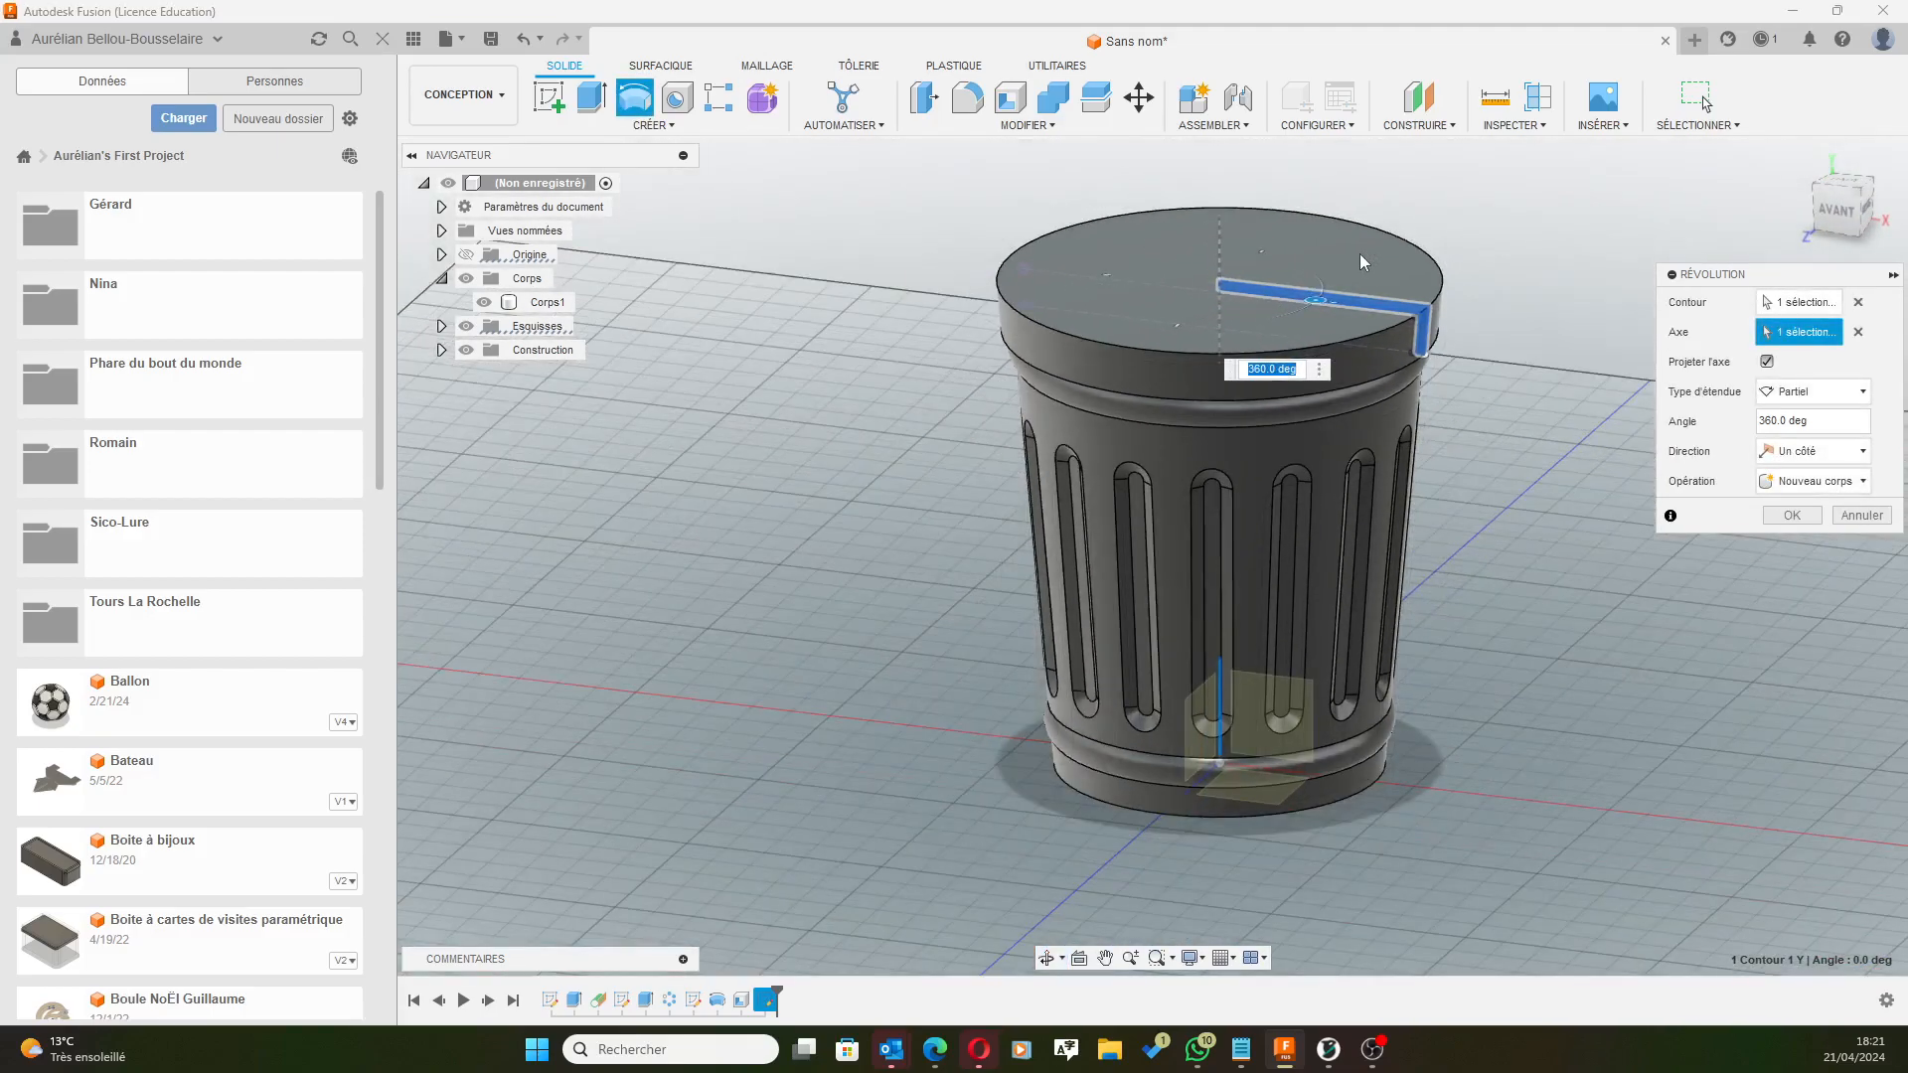
middle_click_drag(1513, 205, 1427, 226)
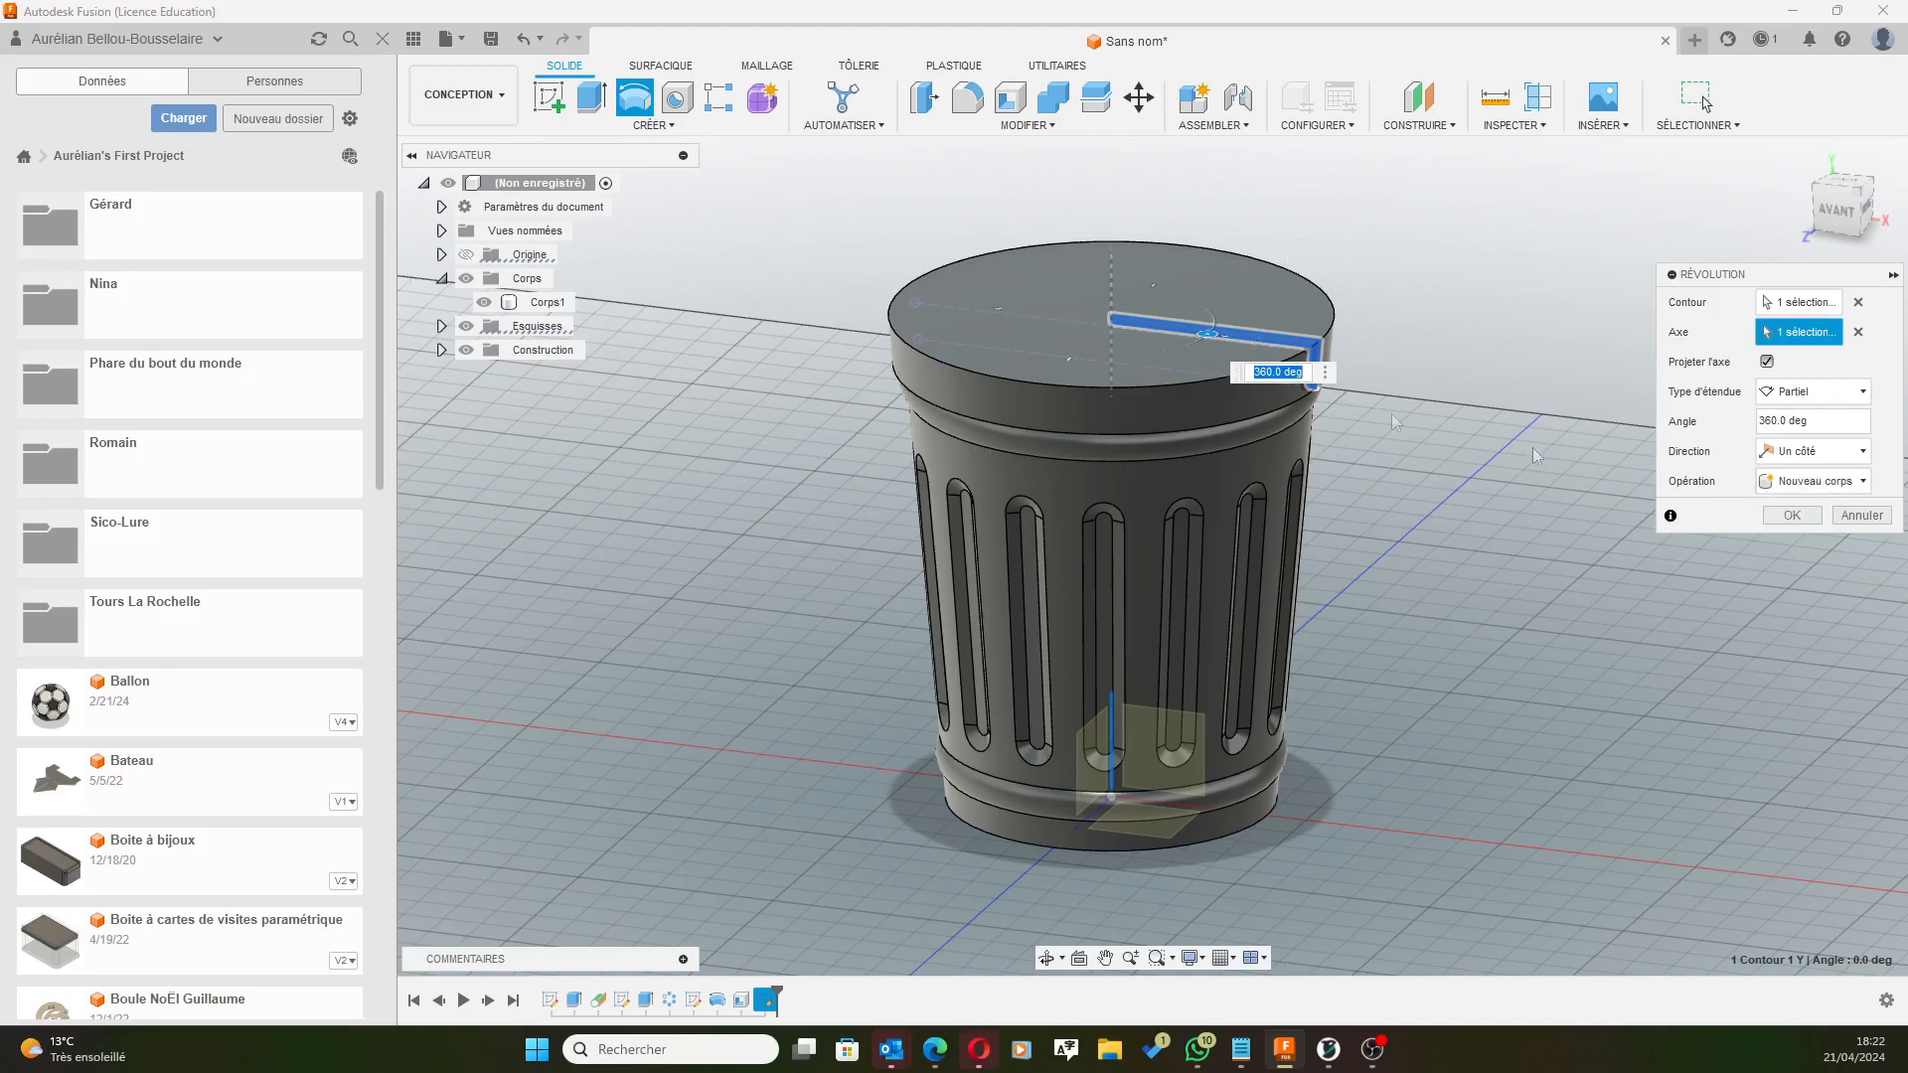
left_click(1801, 517)
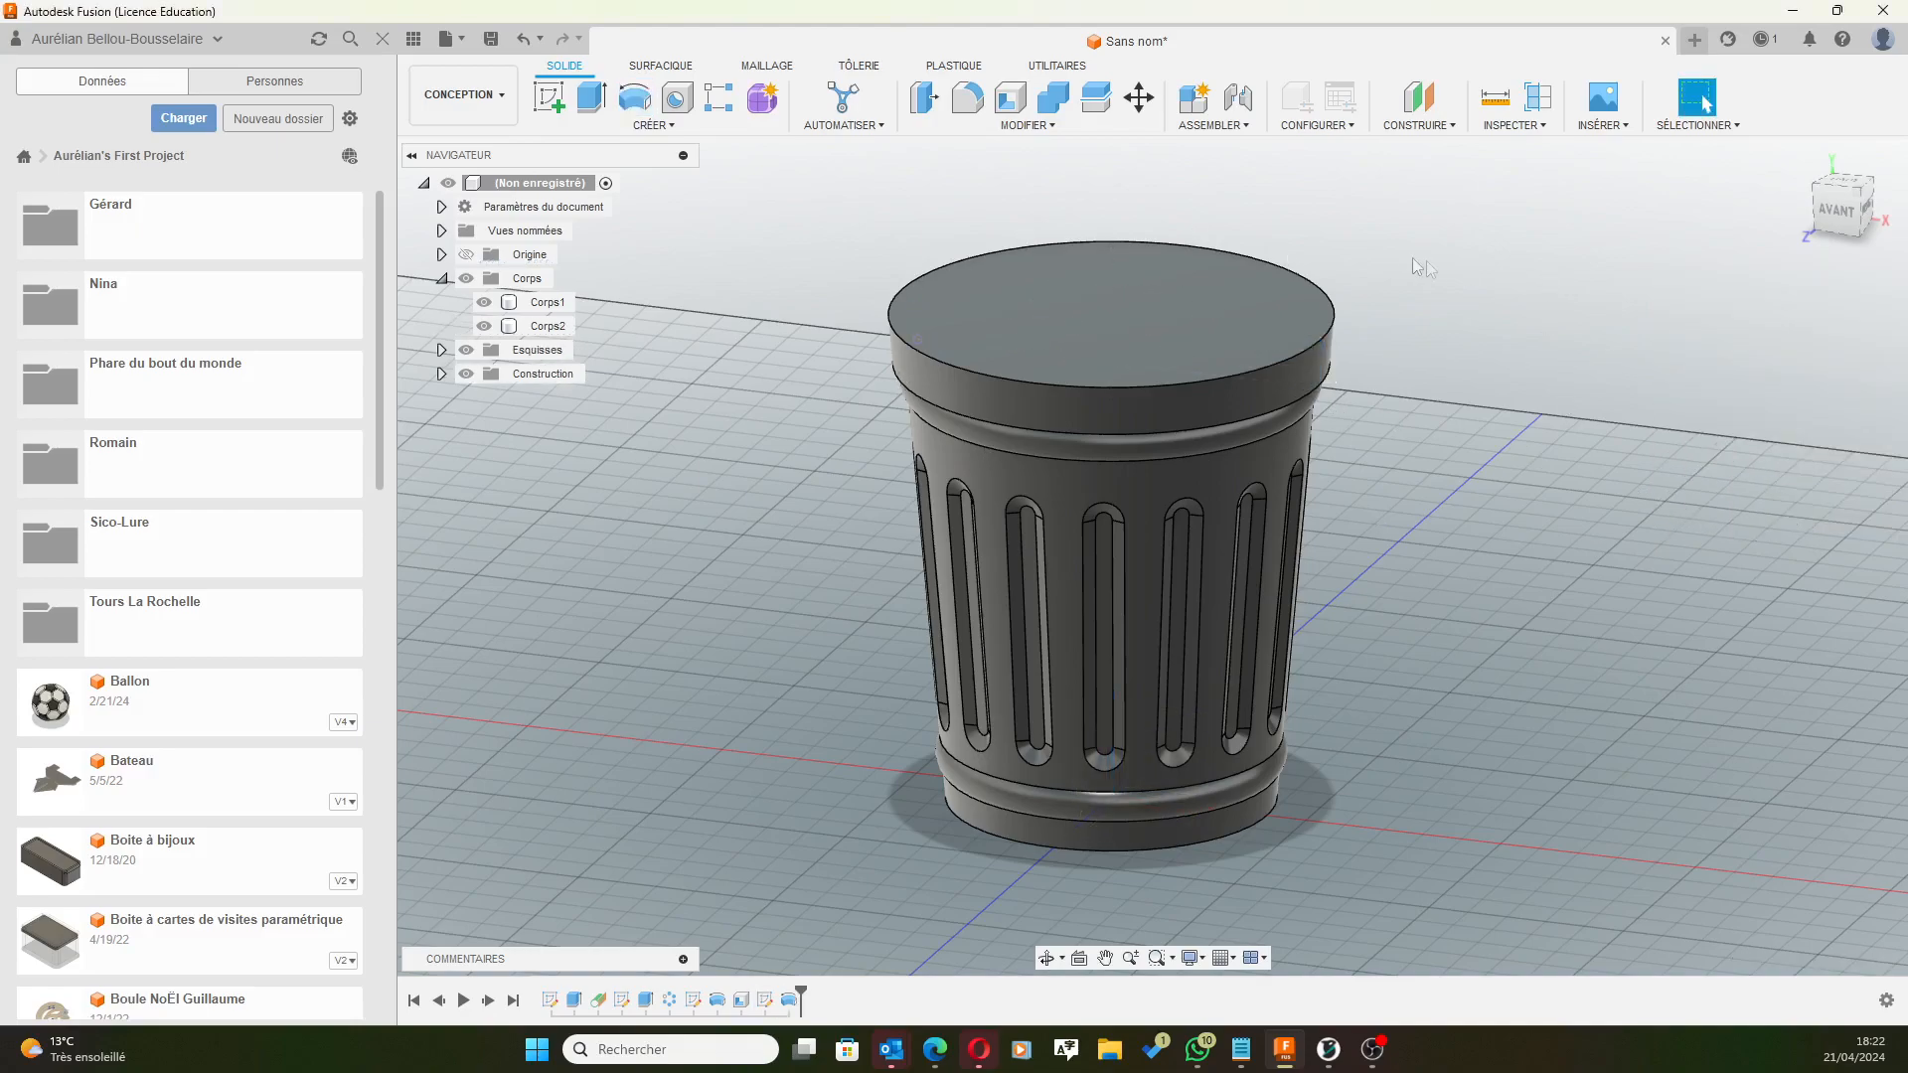
scroll(1437, 266, "down", 2)
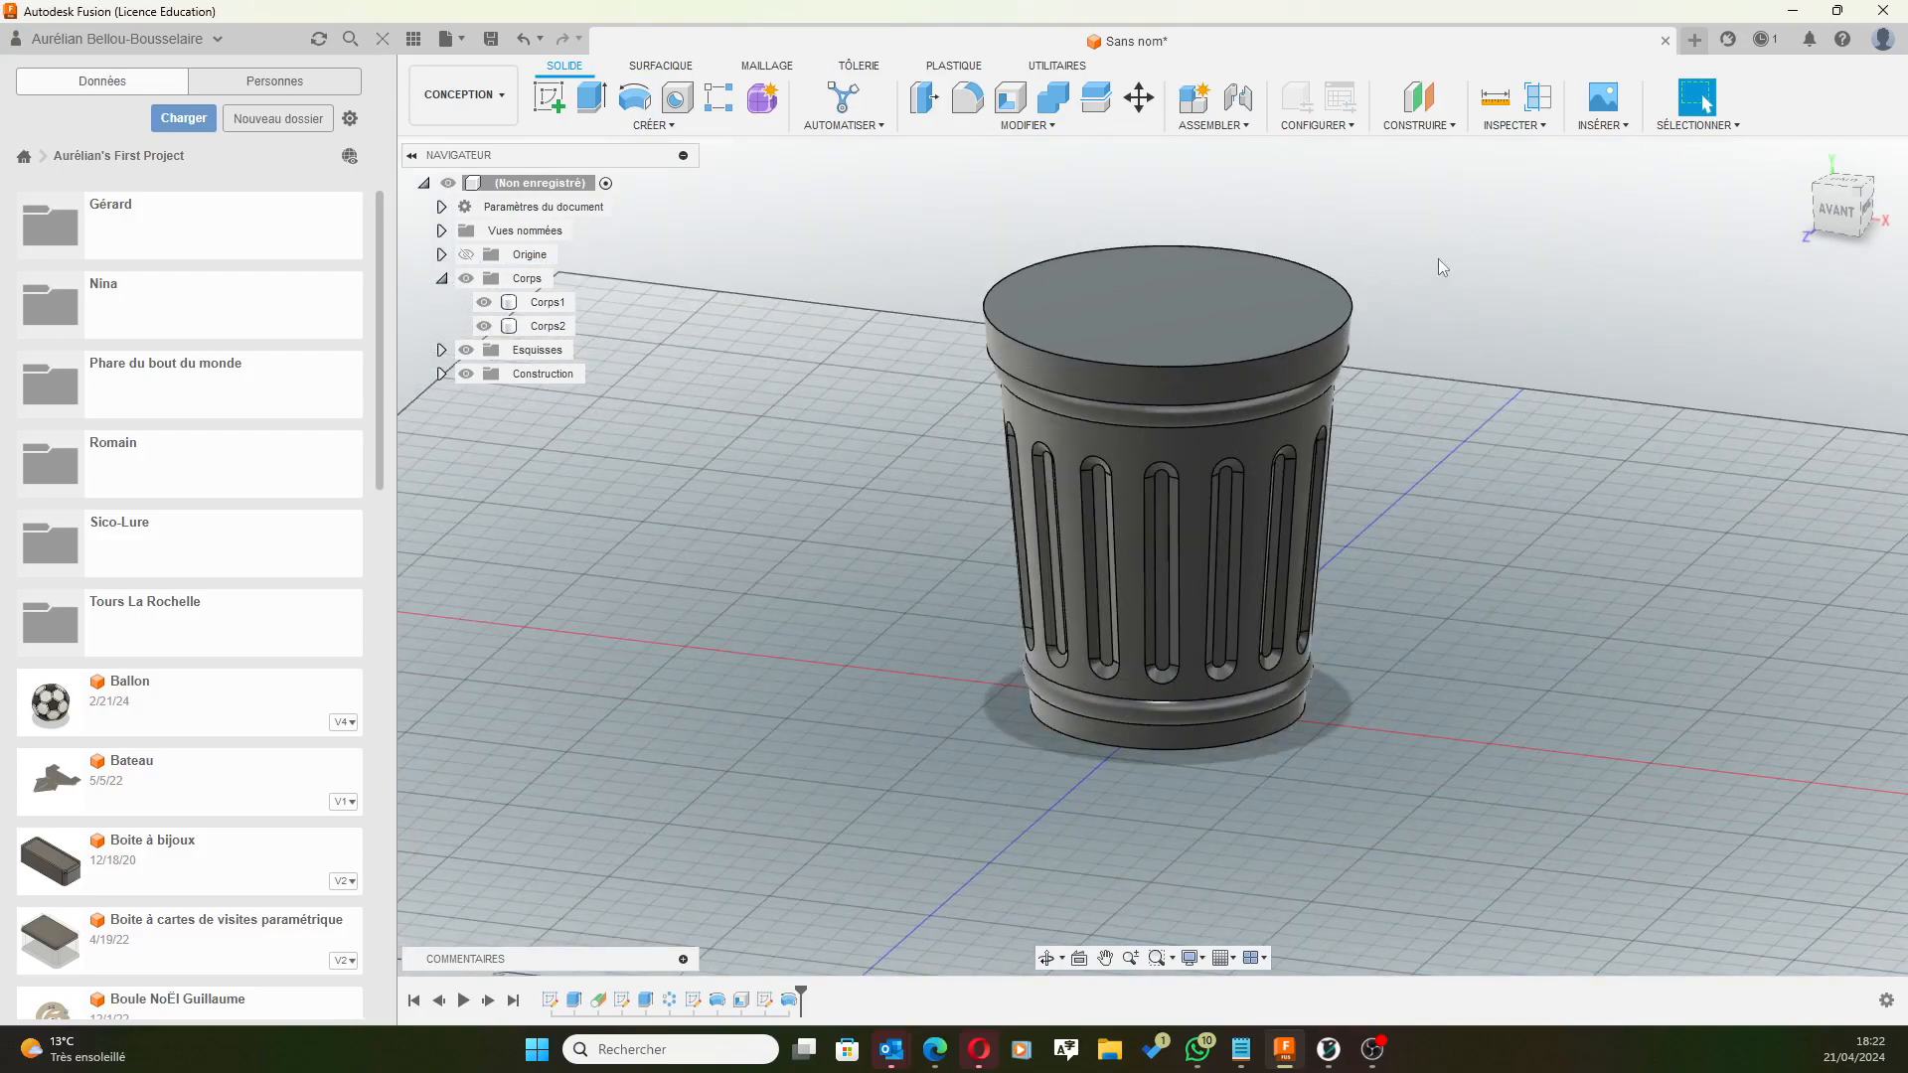
left_click(1223, 266)
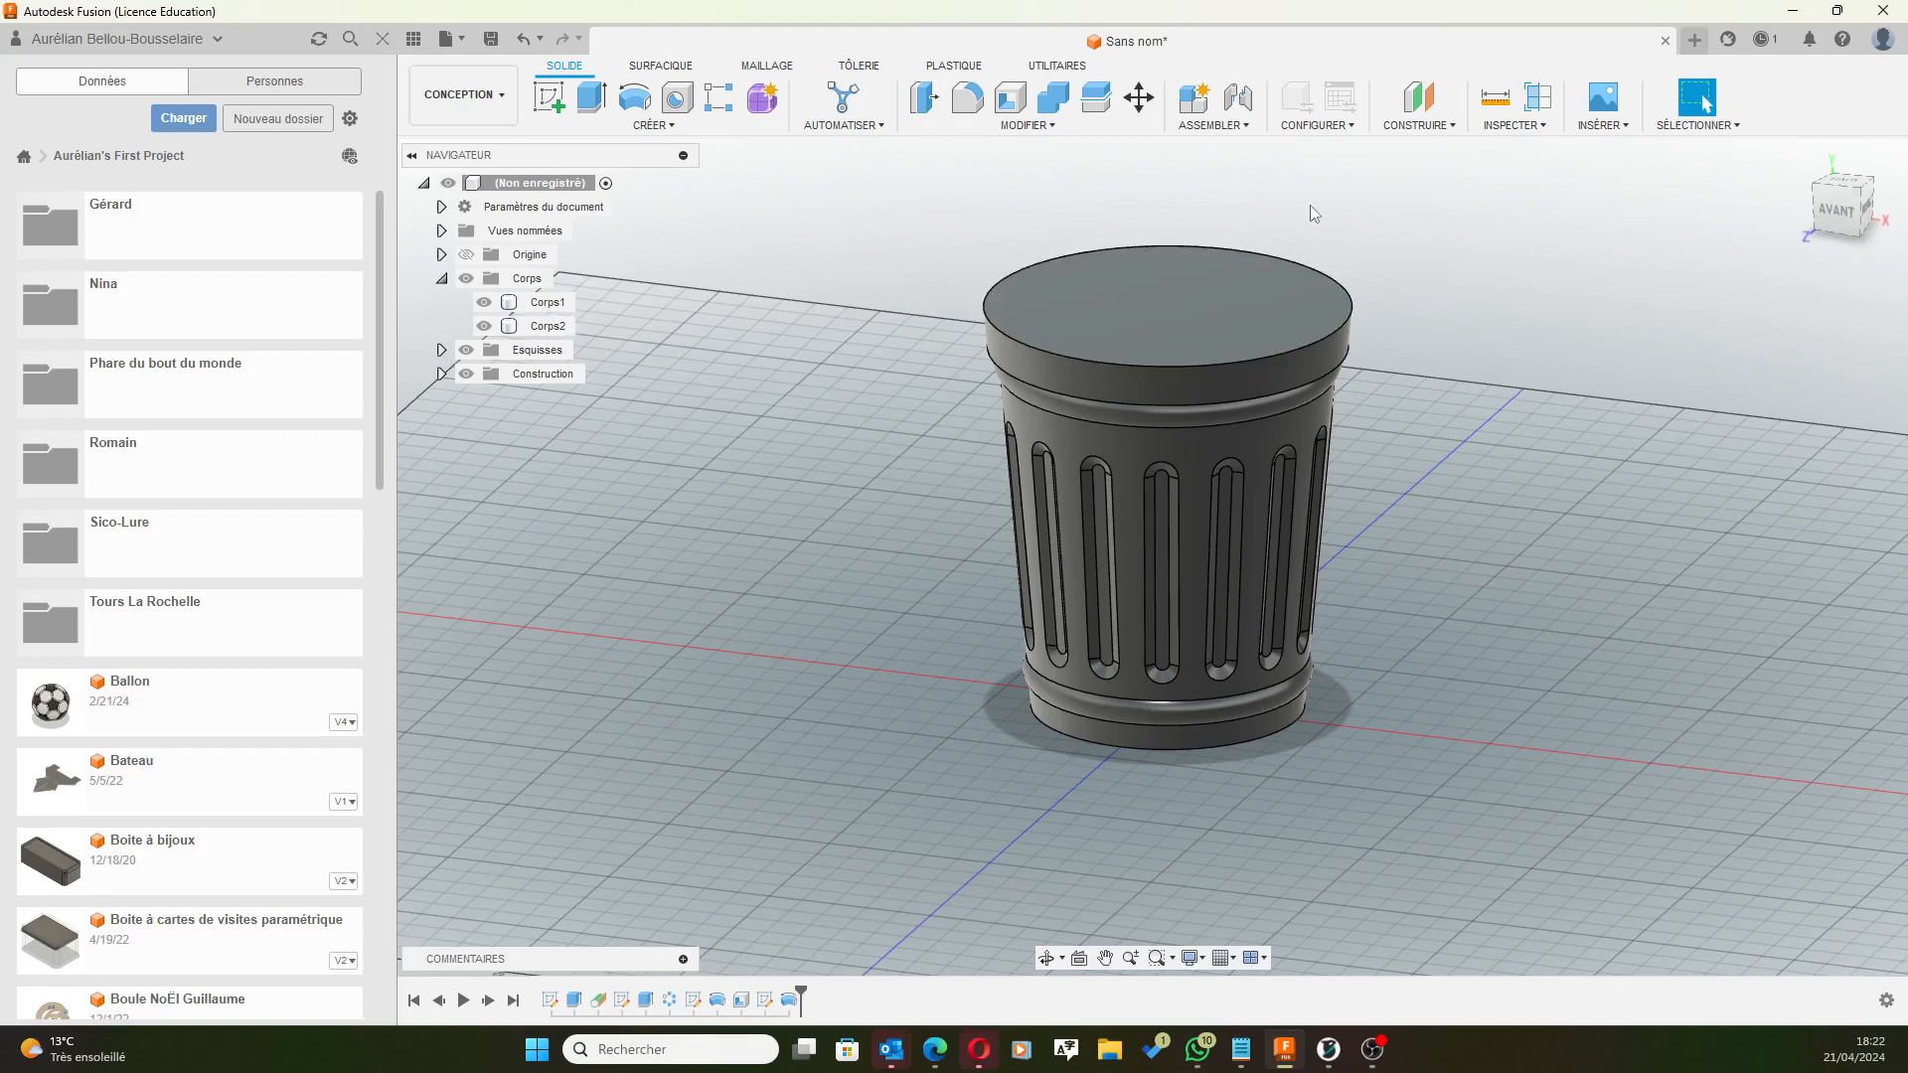
Select the flat top face of the lid and start a new sketch on it.
scroll(1304, 197, "up", 2)
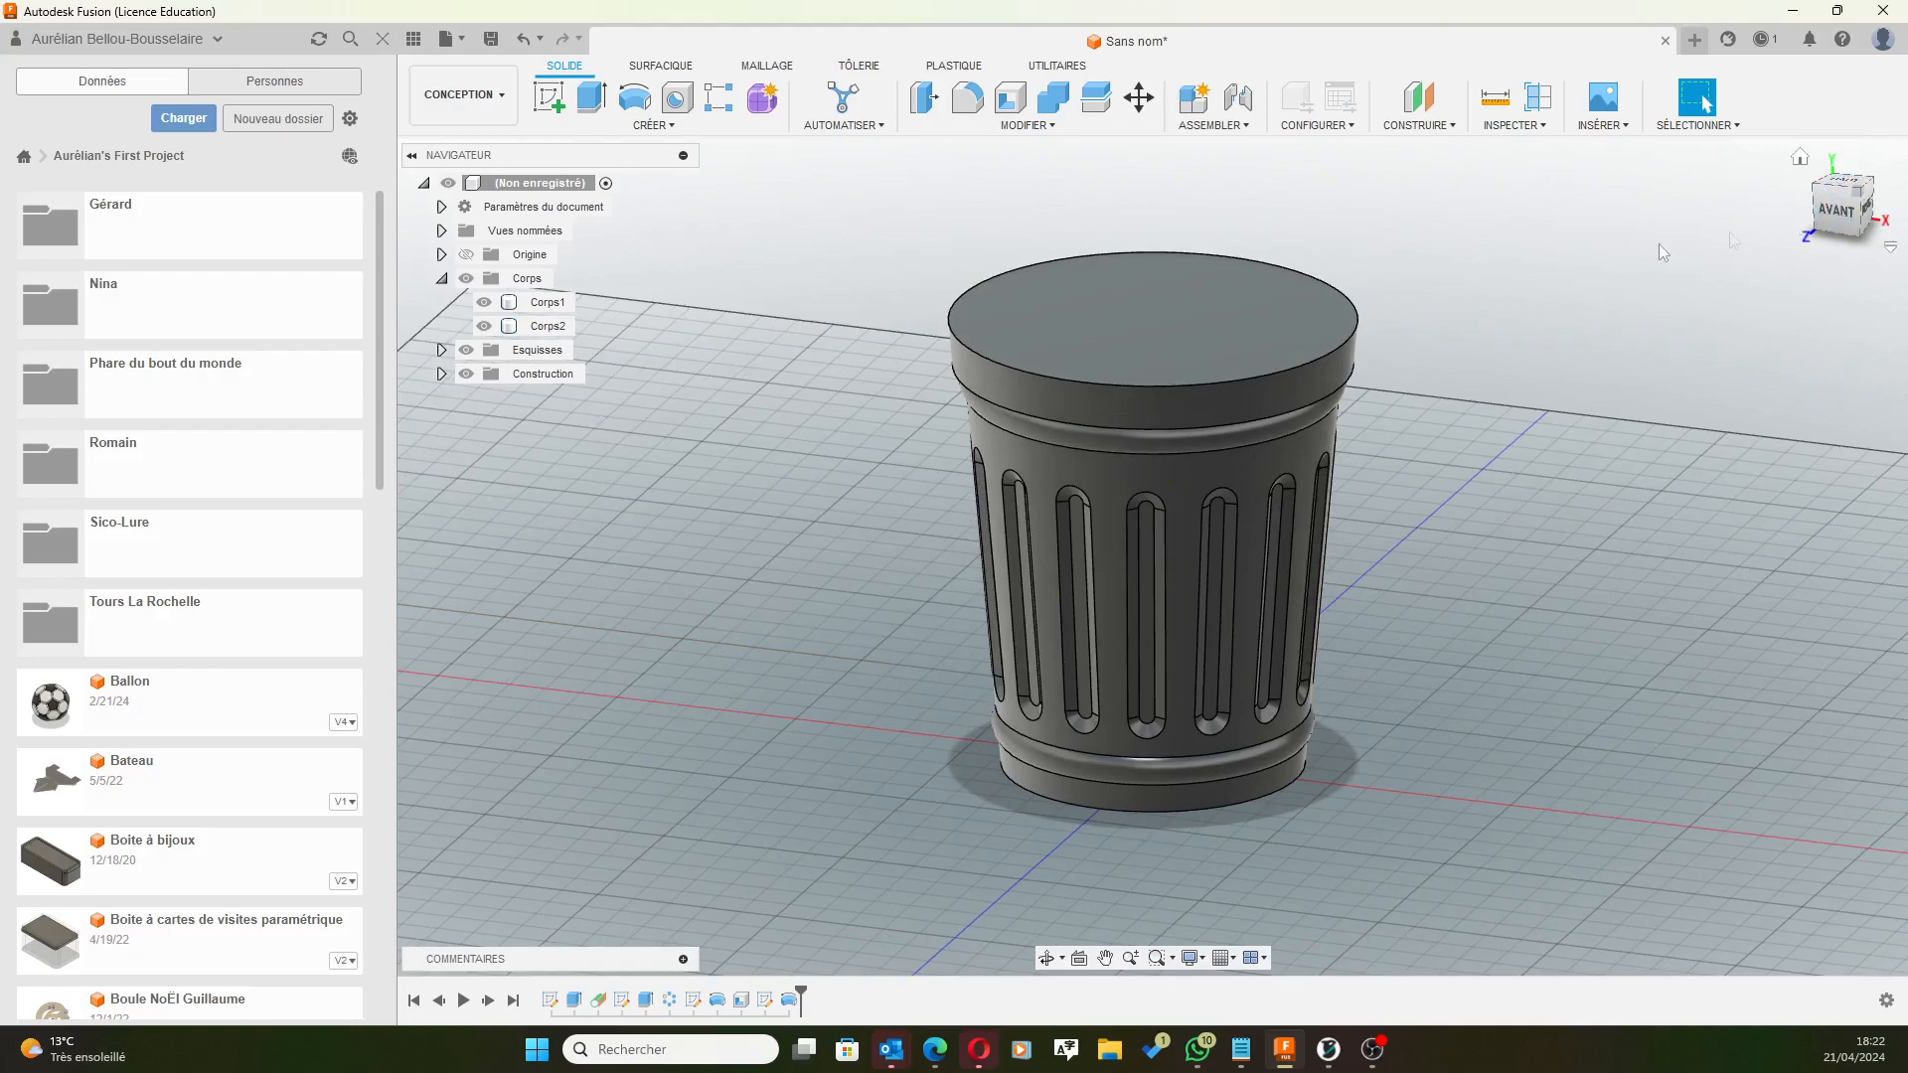
left_click(1141, 321)
left_click(1159, 319)
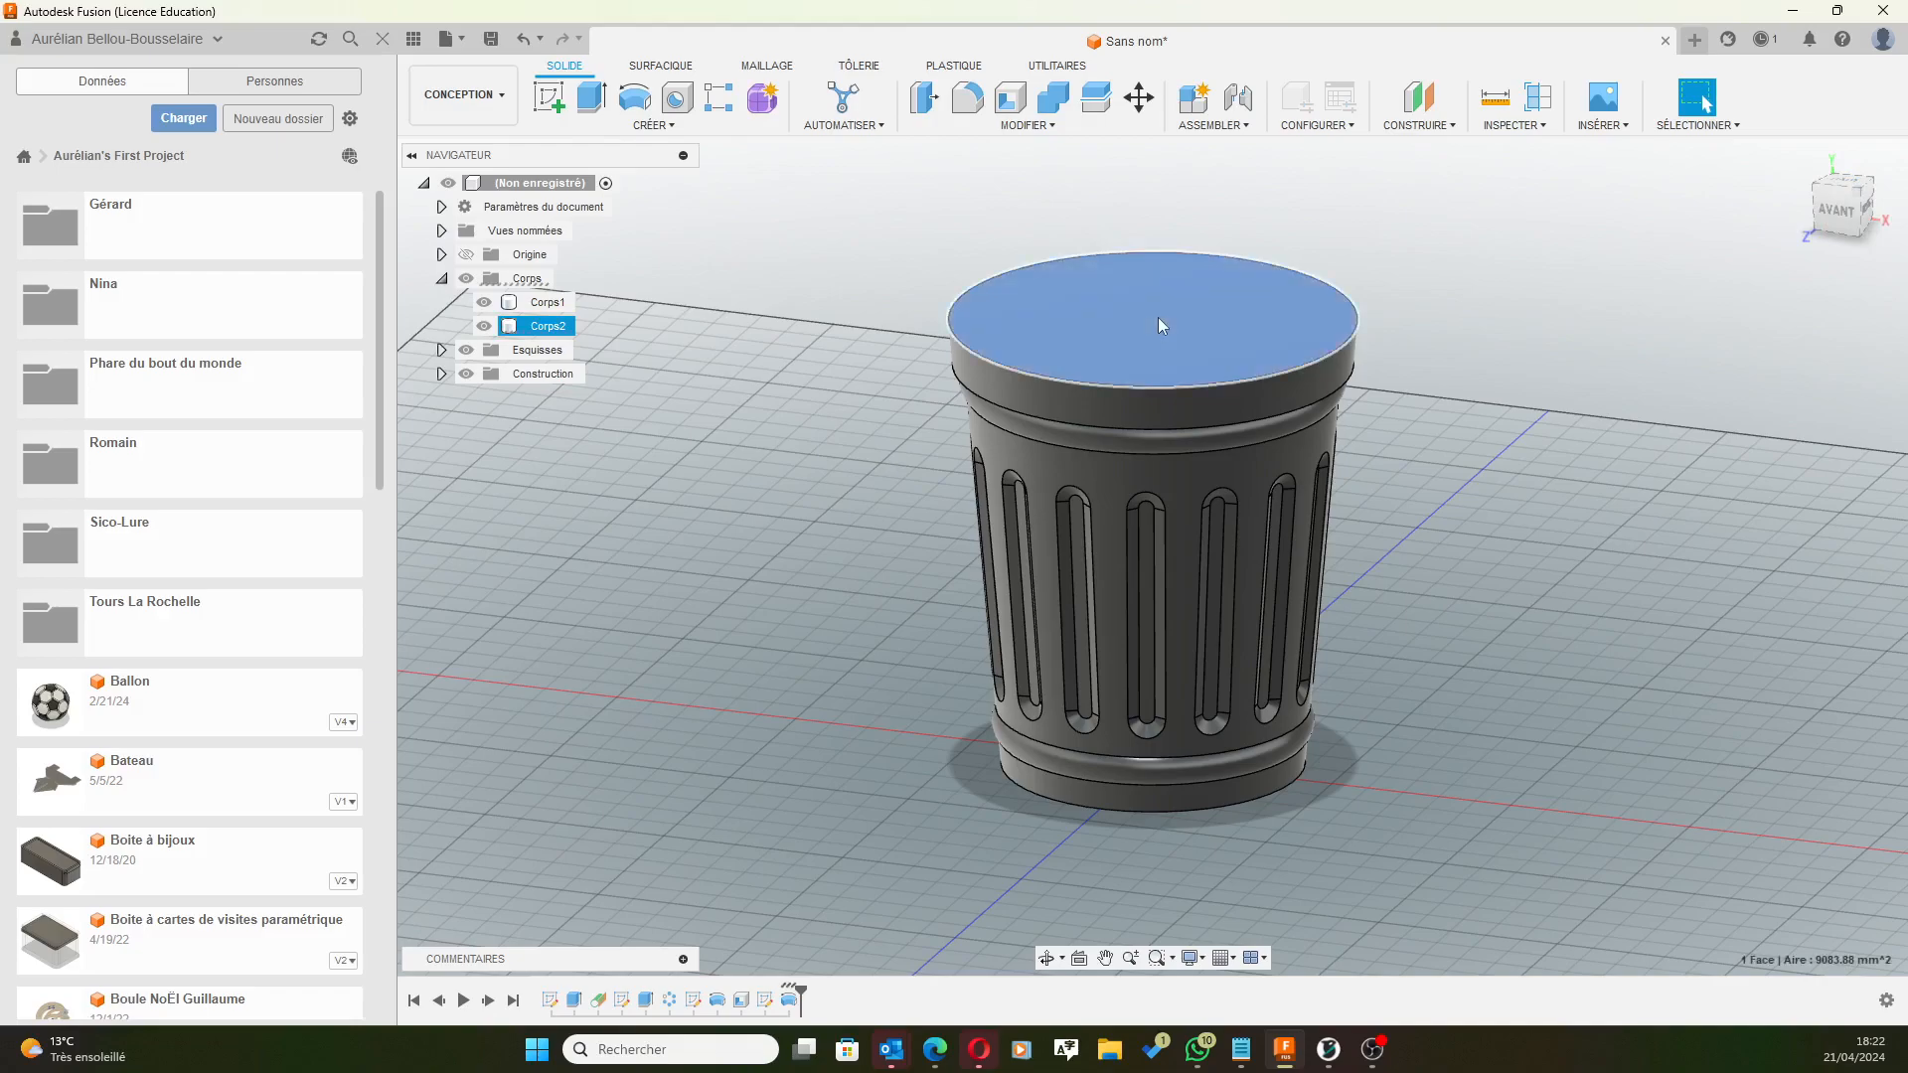
left_click(549, 97)
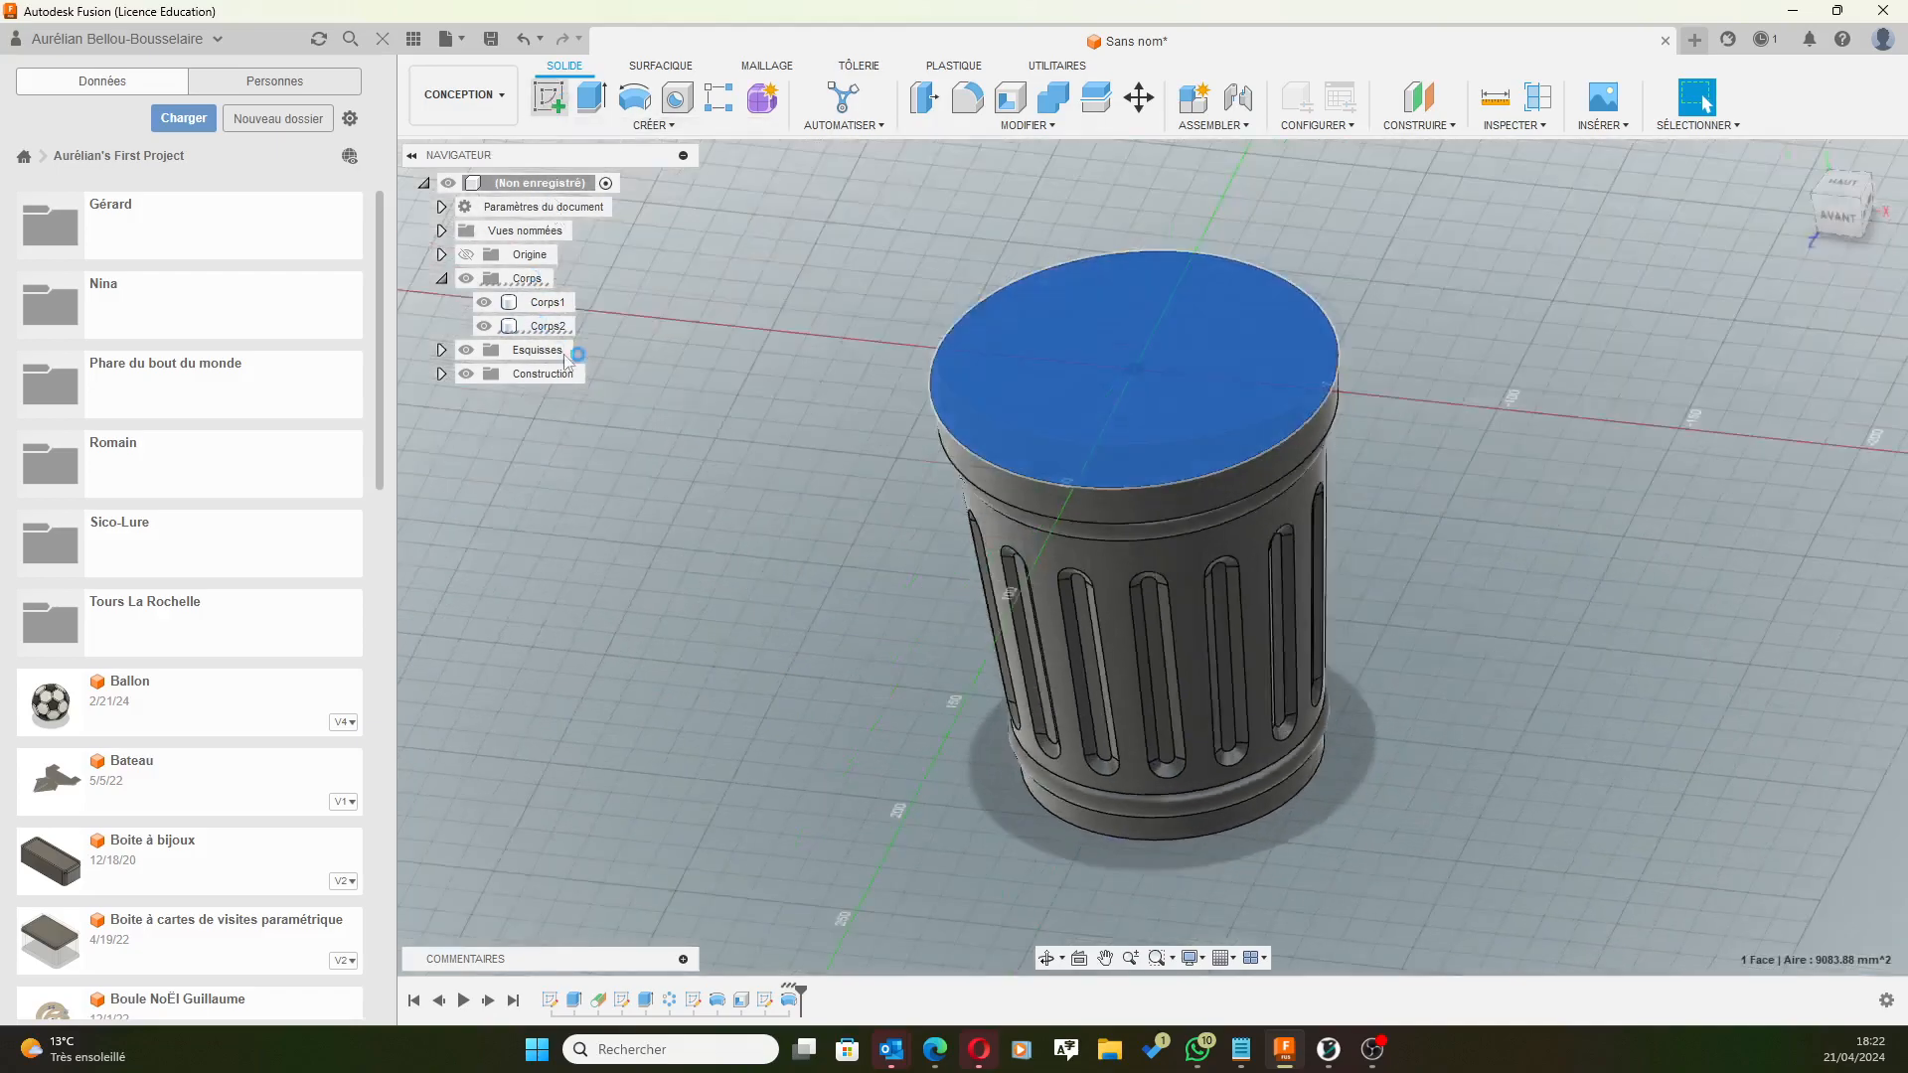
scroll(880, 535, "up", 2)
middle_click_drag(1300, 390, 1184, 388)
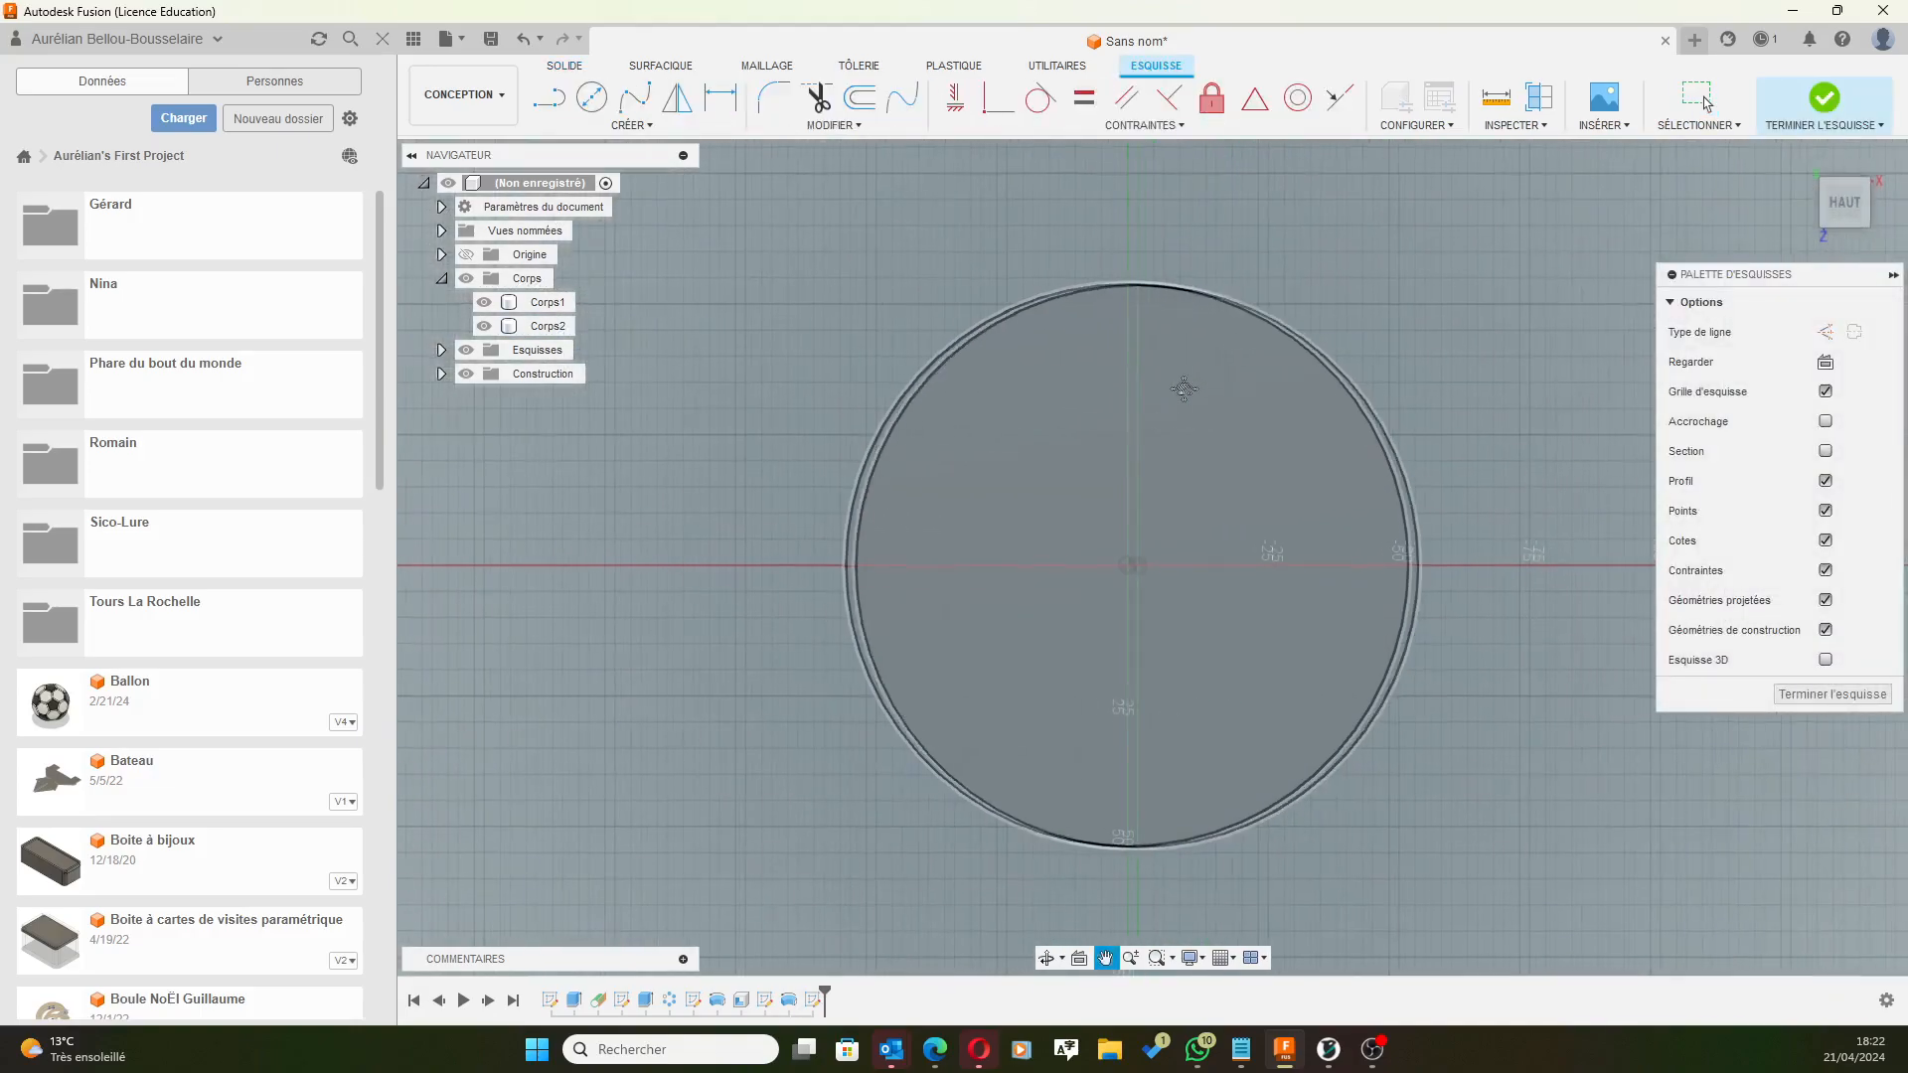
Draw a small centre-diameter circle at the centre of the lid top.
left_click(592, 98)
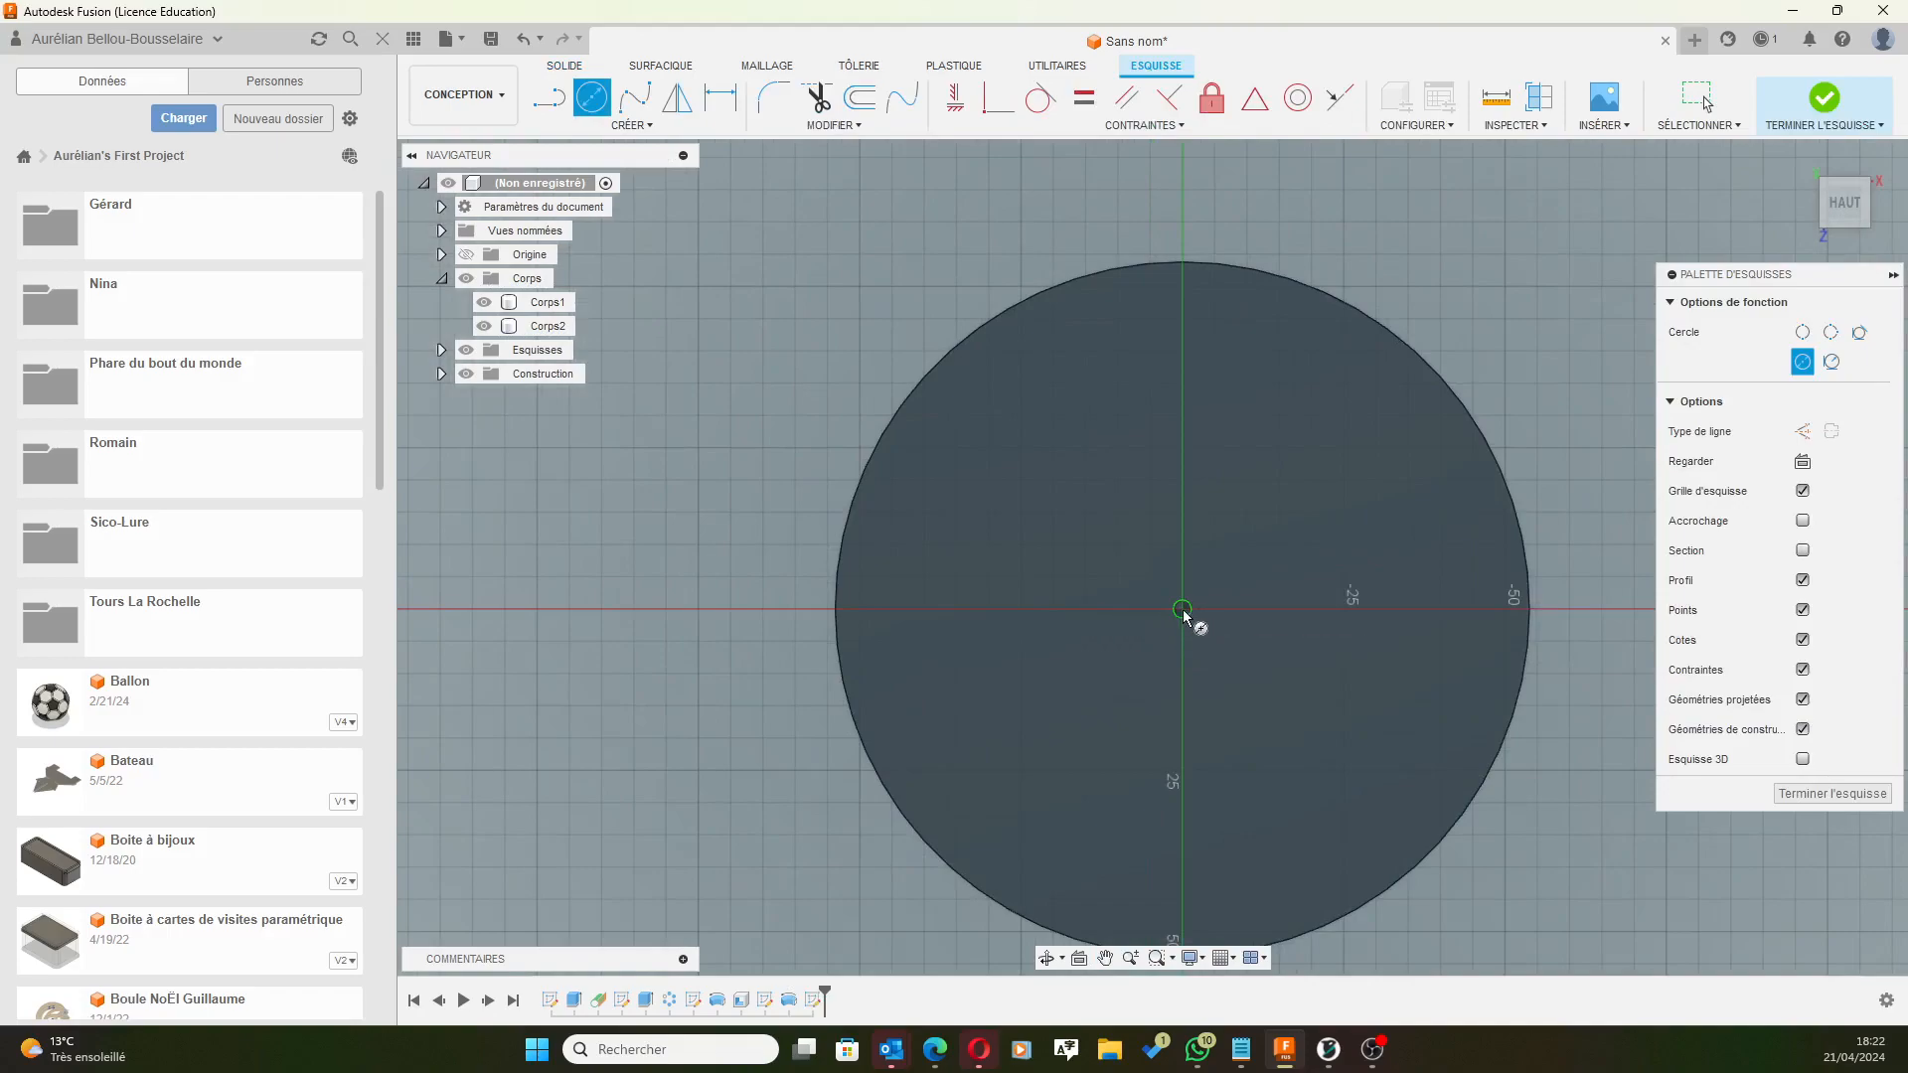
left_click(1260, 608)
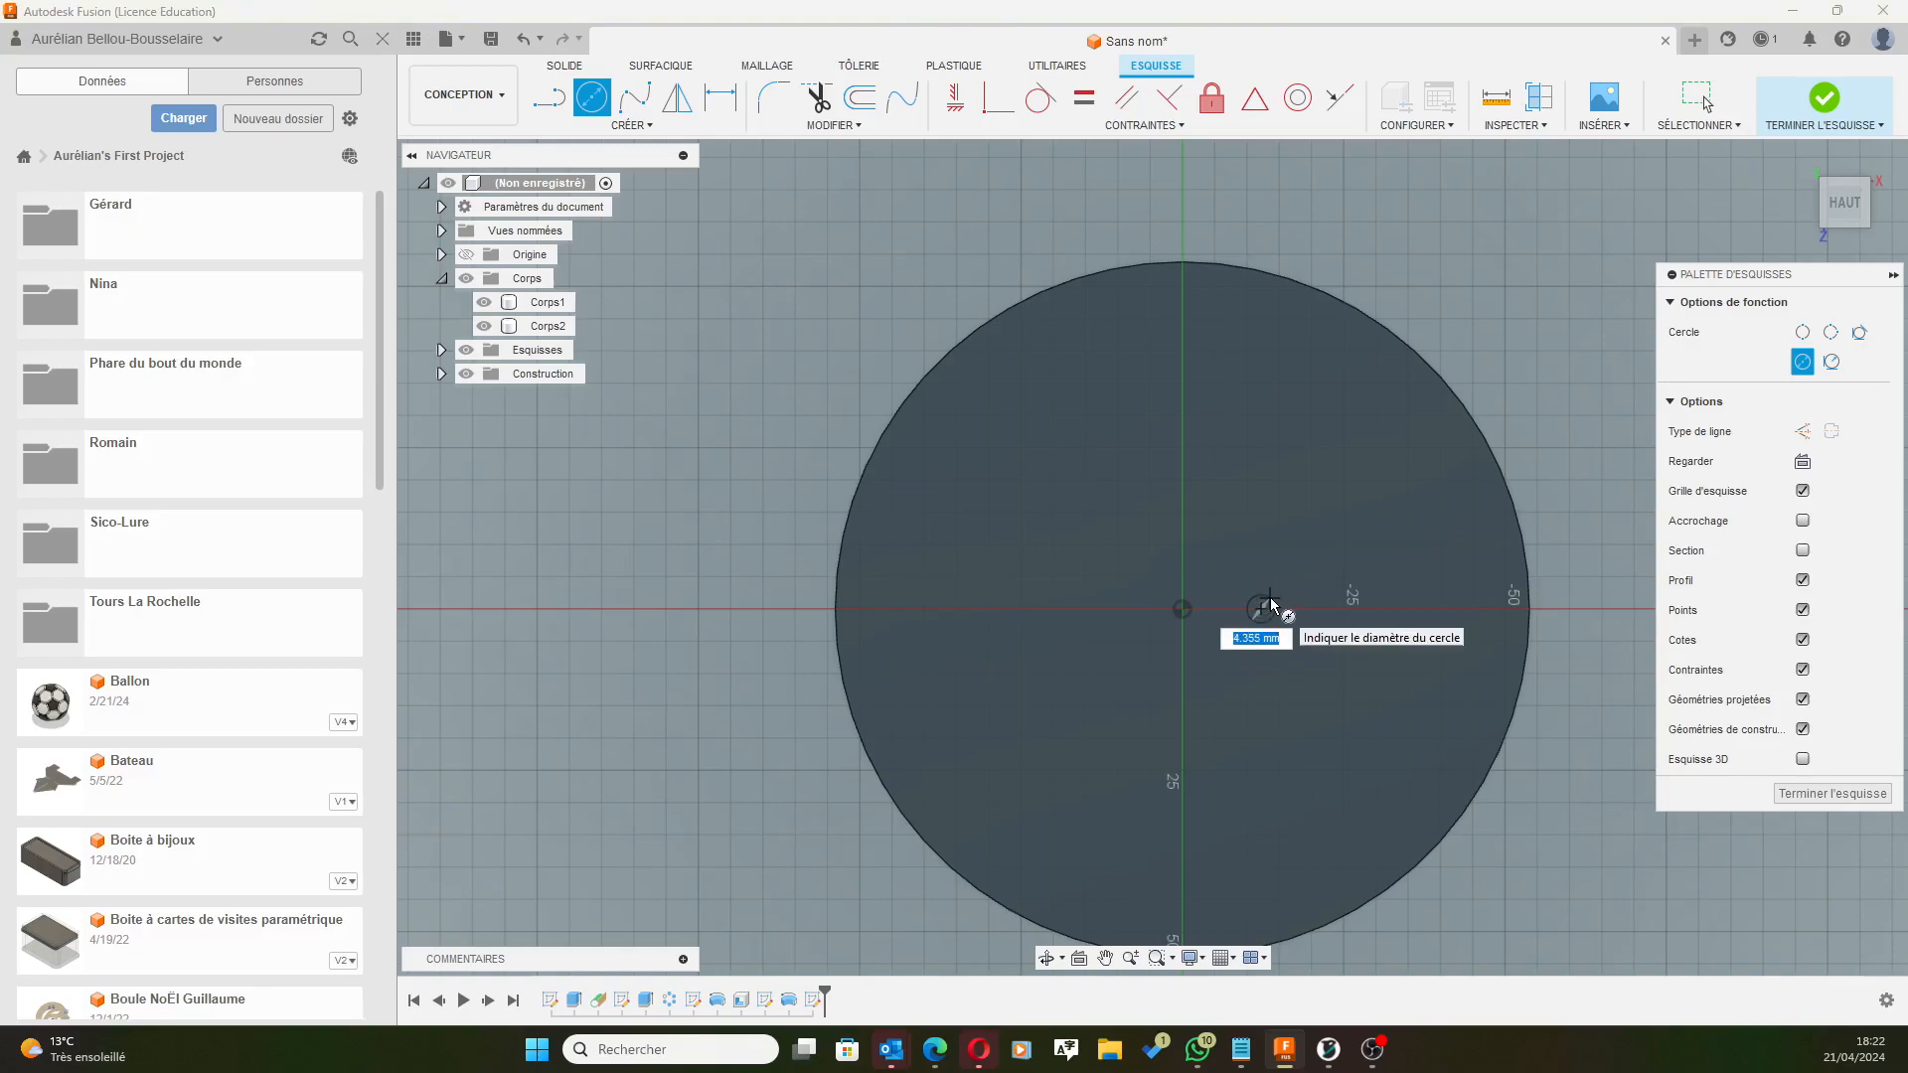
key("Return")
key("Escape")
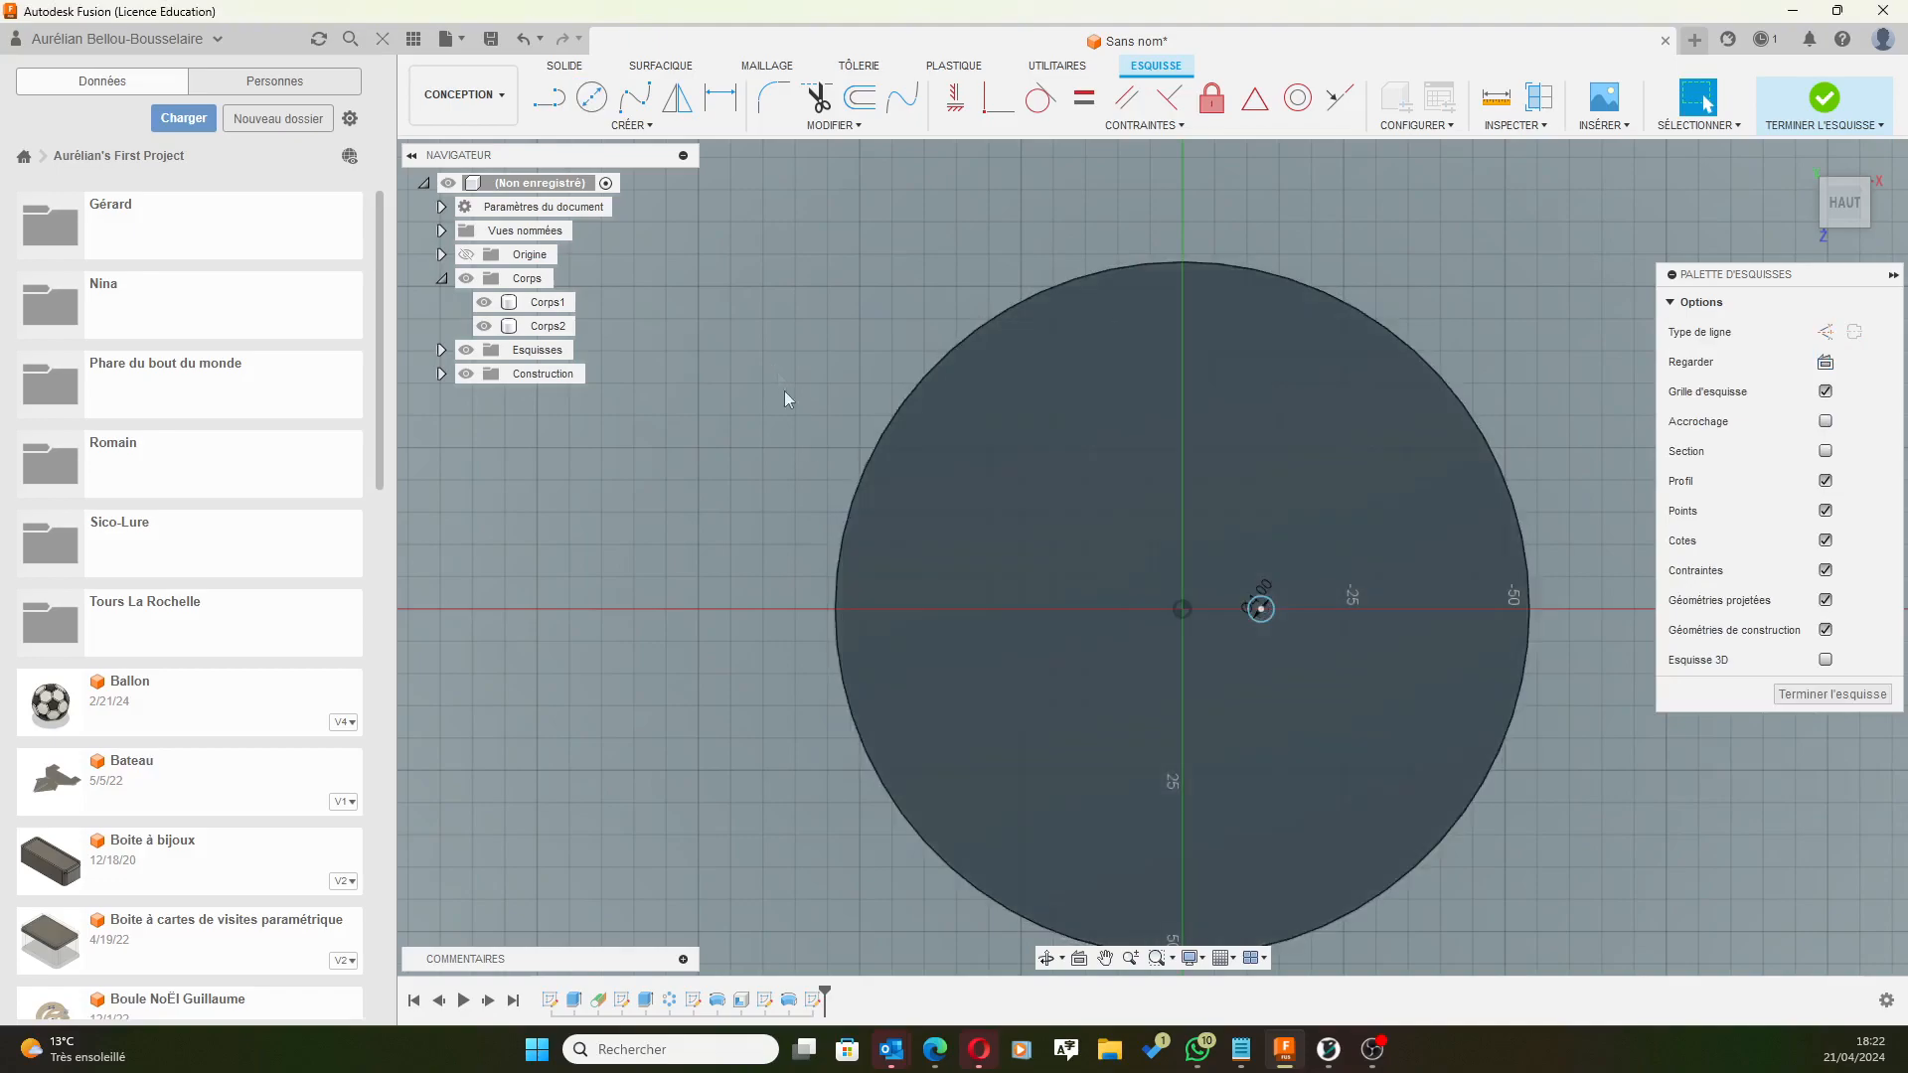
Check the circle from the front view and finish the lid-top sketch.
middle_click_drag(728, 541, 717, 445, "shift")
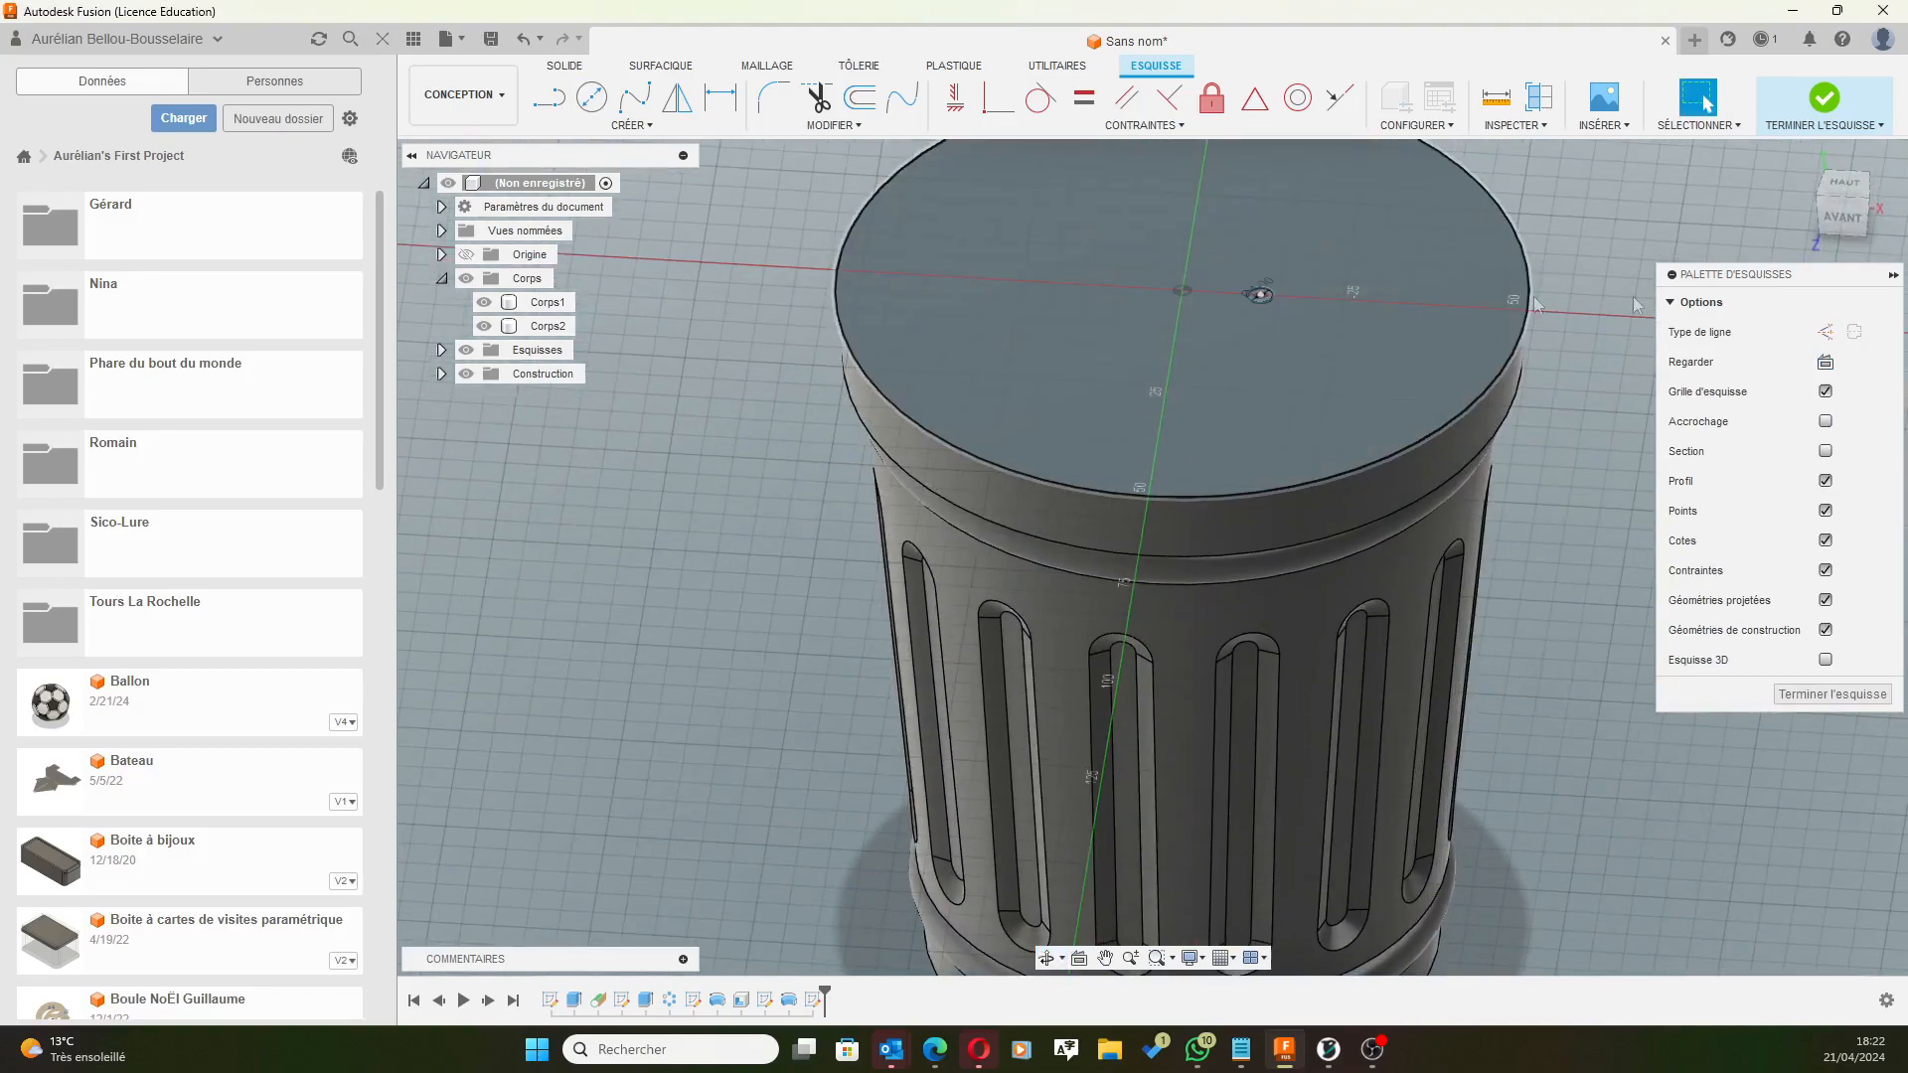
left_click(1850, 219)
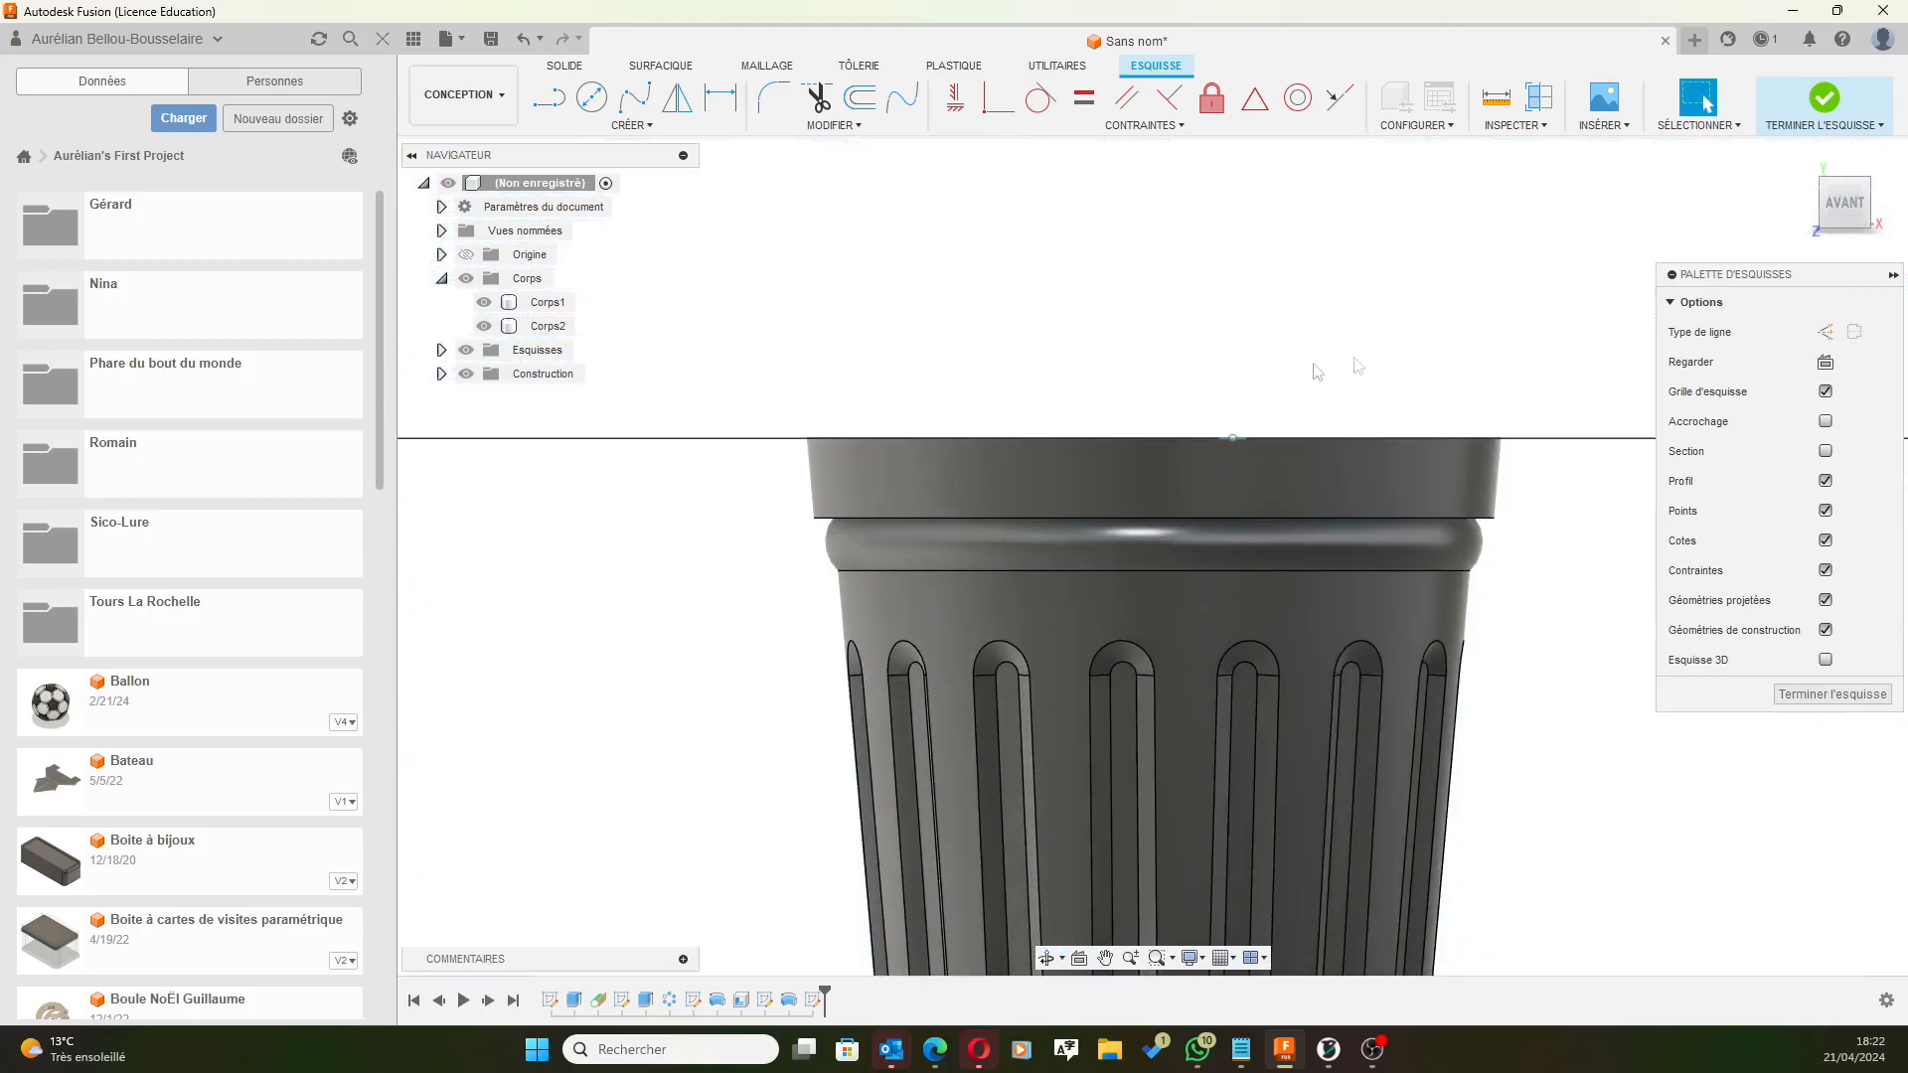
scroll(1086, 362, "up", 3)
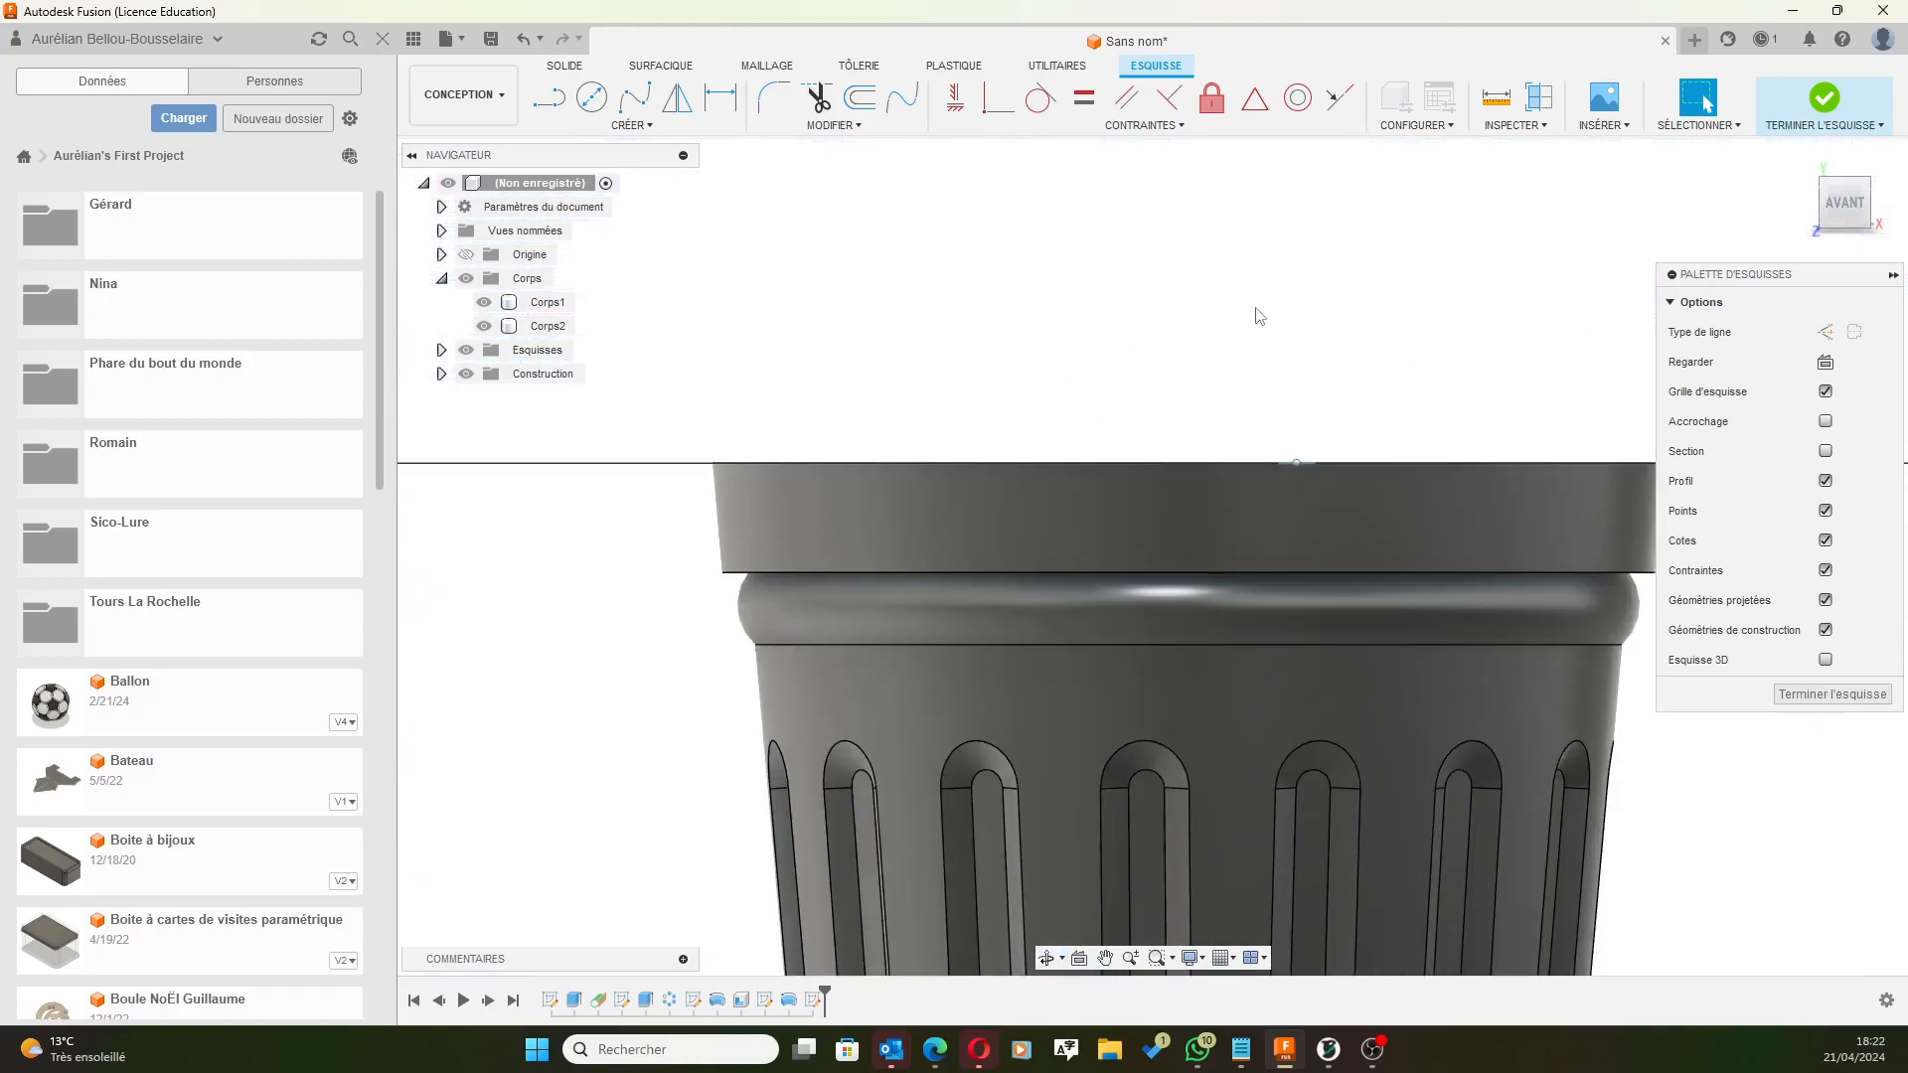
scroll(1261, 317, "down", 1)
middle_click_drag(1265, 319, 1257, 332, "shift")
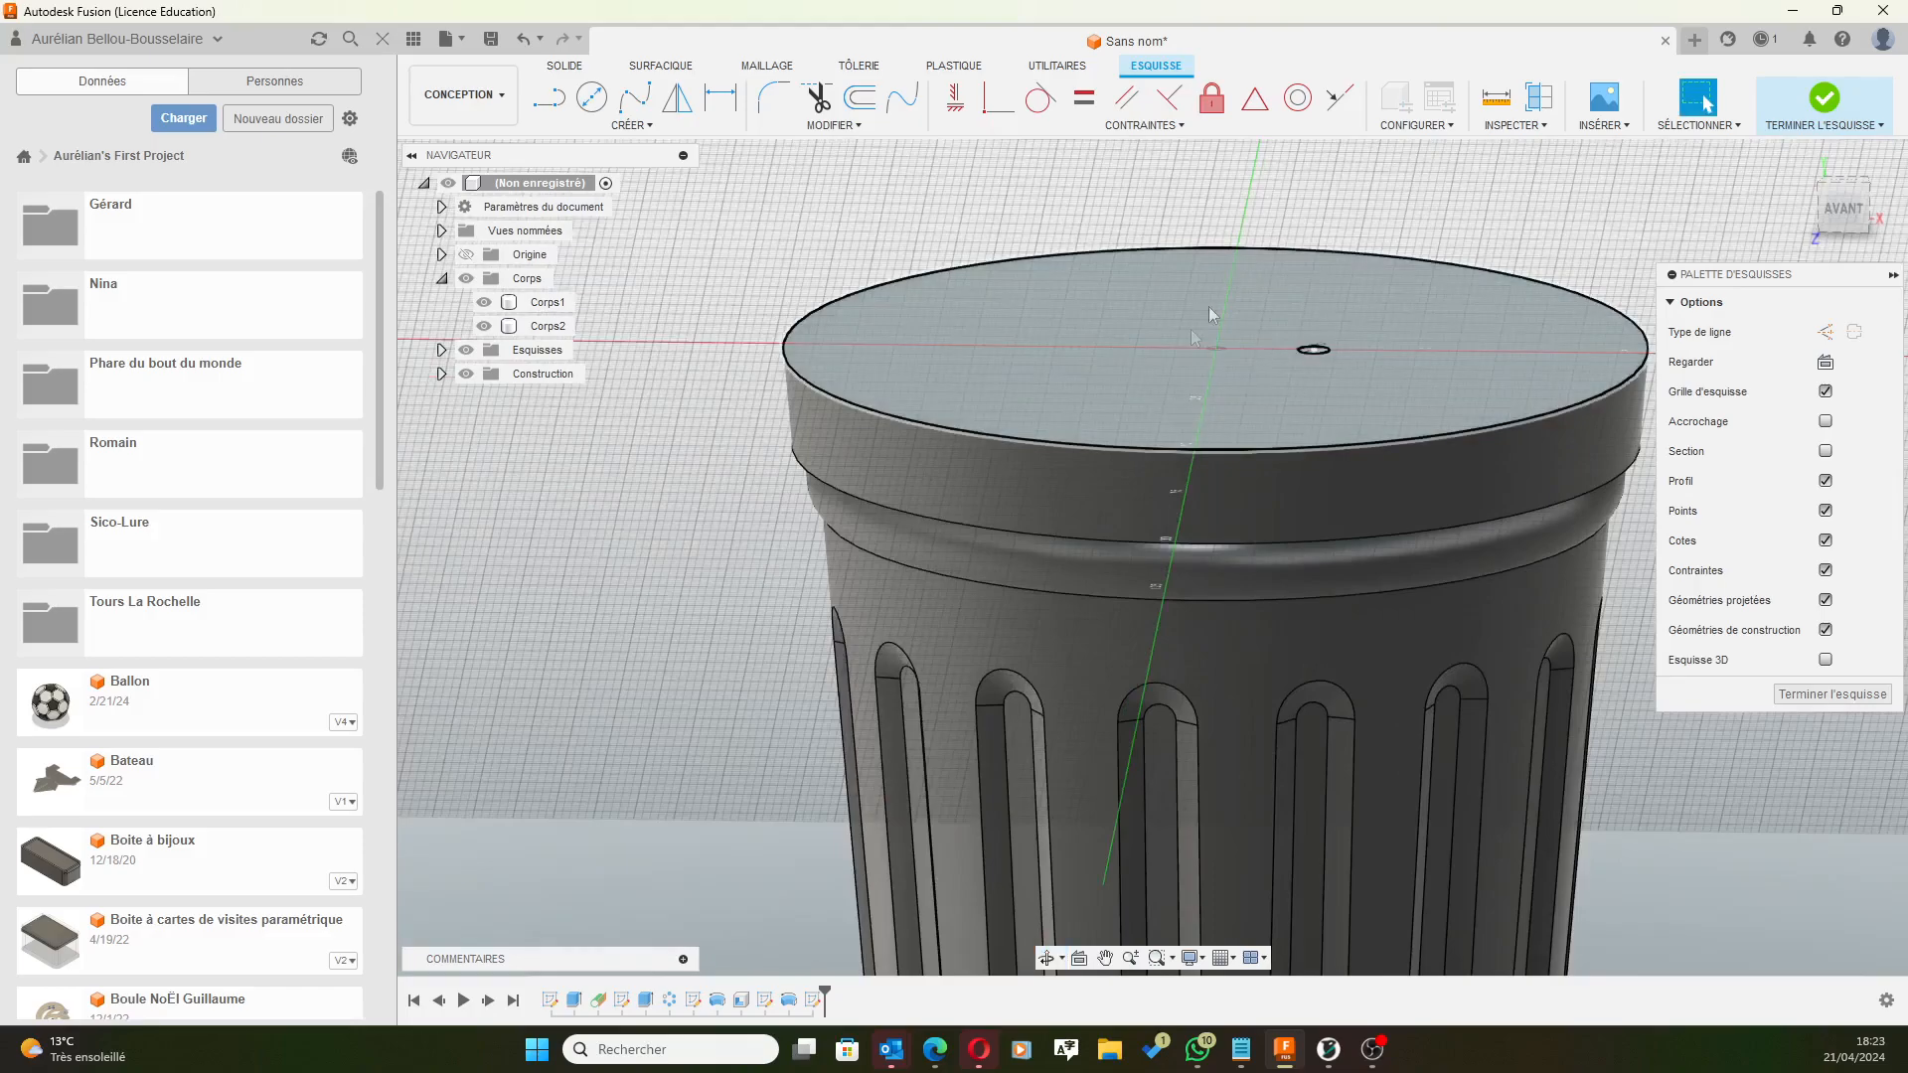
left_click(1842, 212)
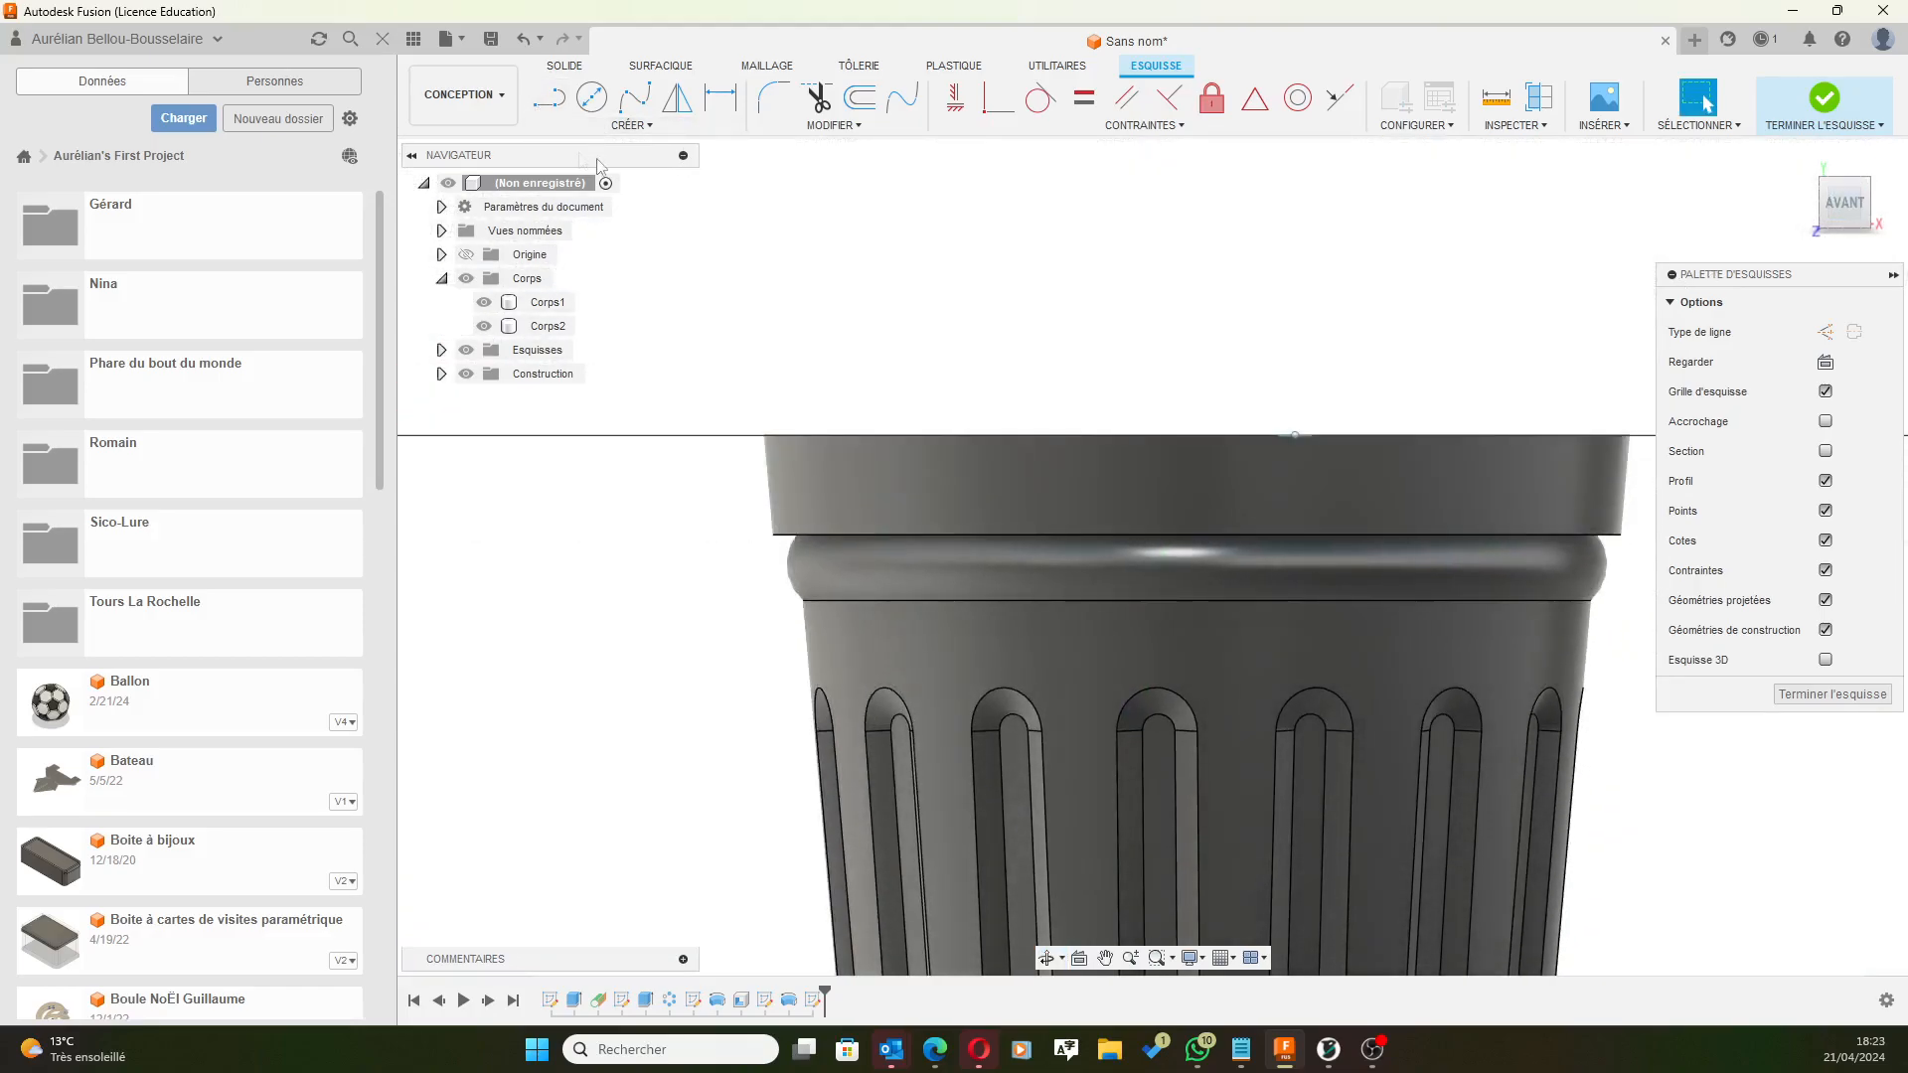
left_click(1823, 99)
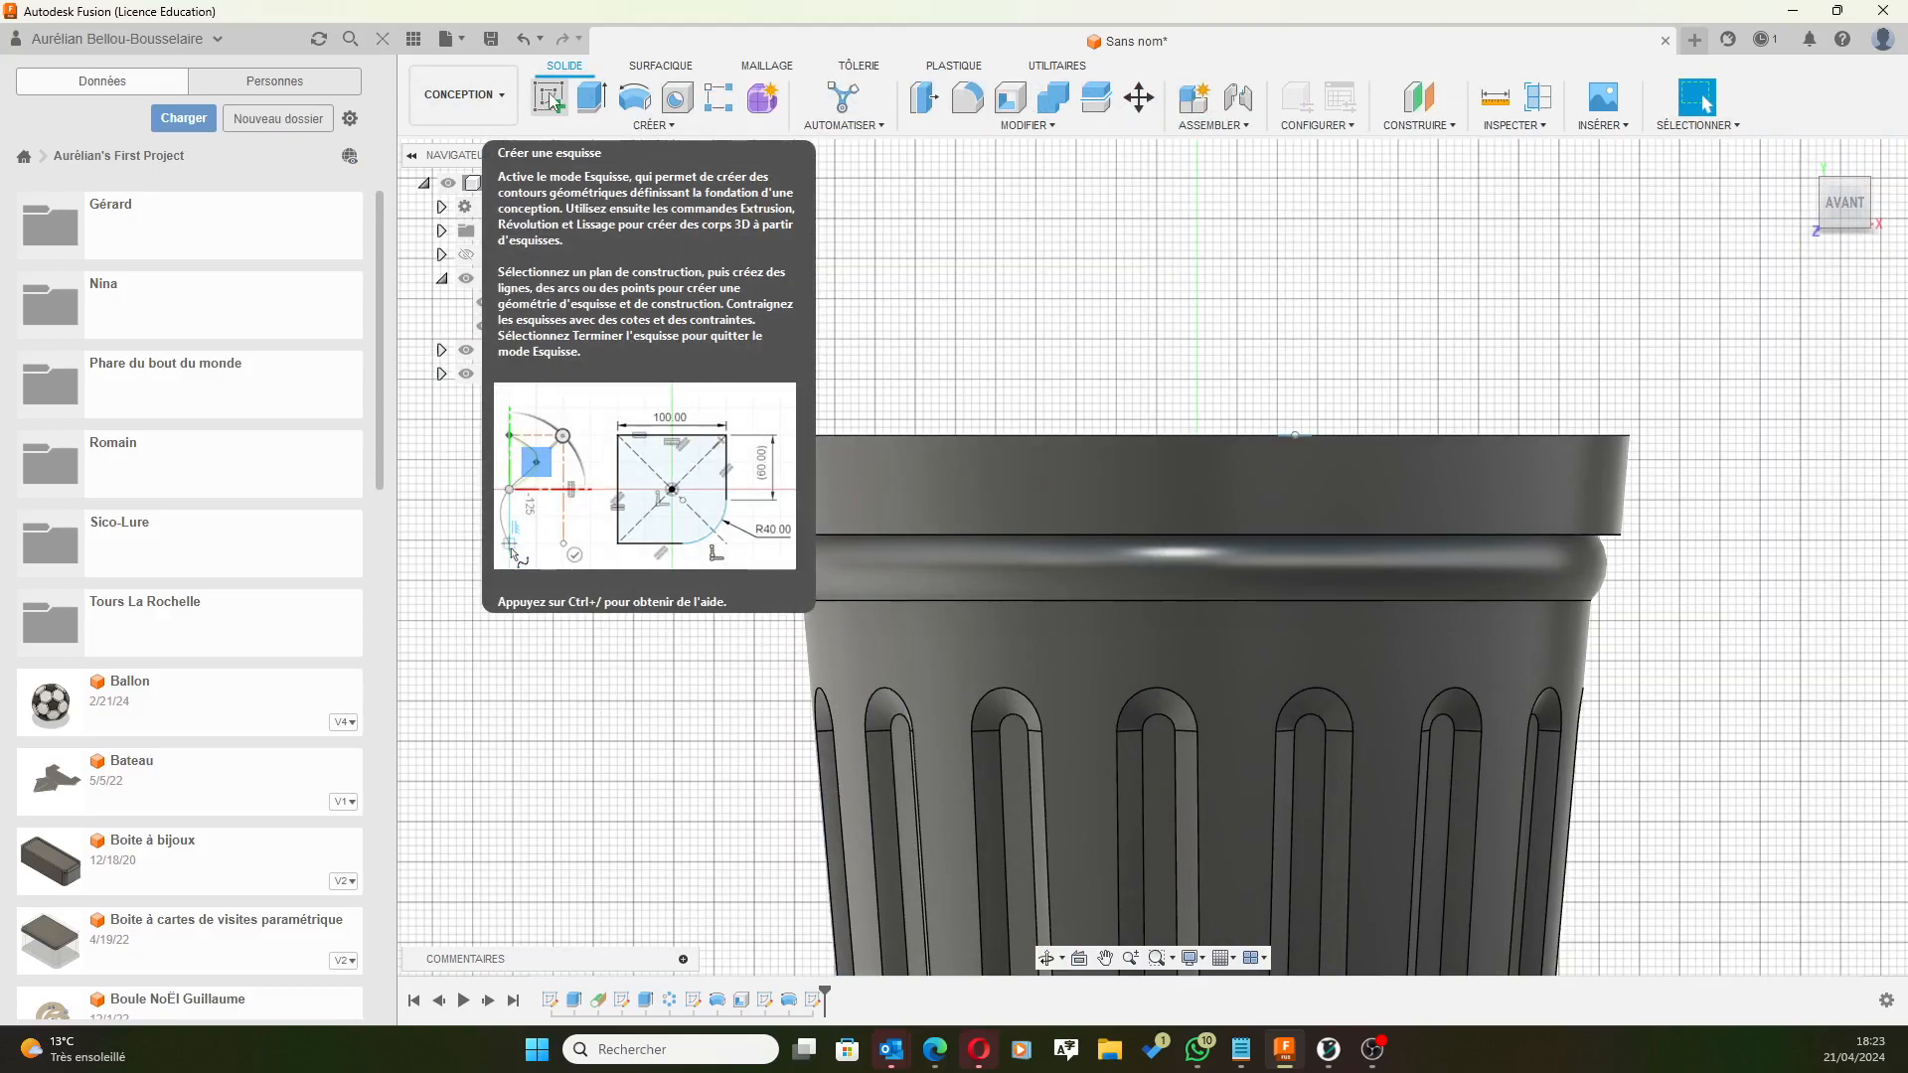
Start a new sketch on the vertical front origin plane, zoomed in on the lid.
left_click(557, 104)
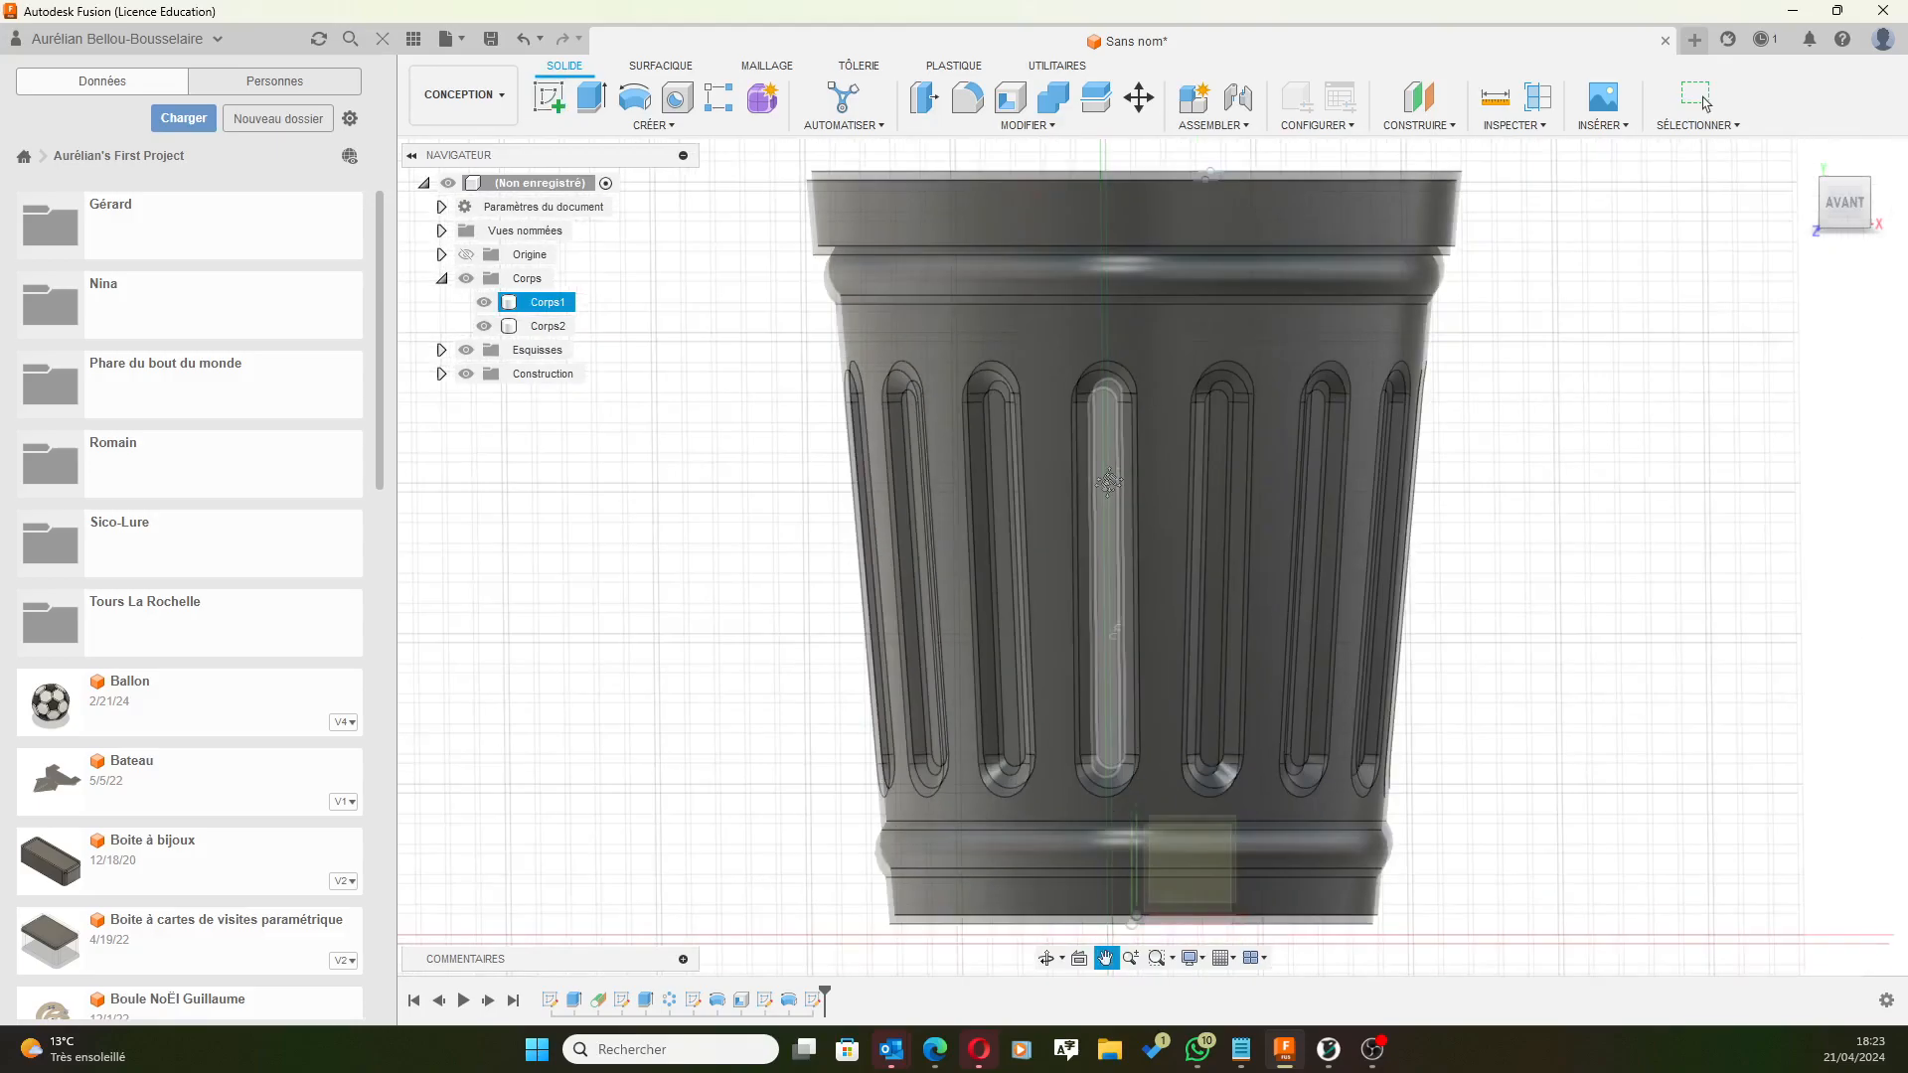
left_click(1201, 838)
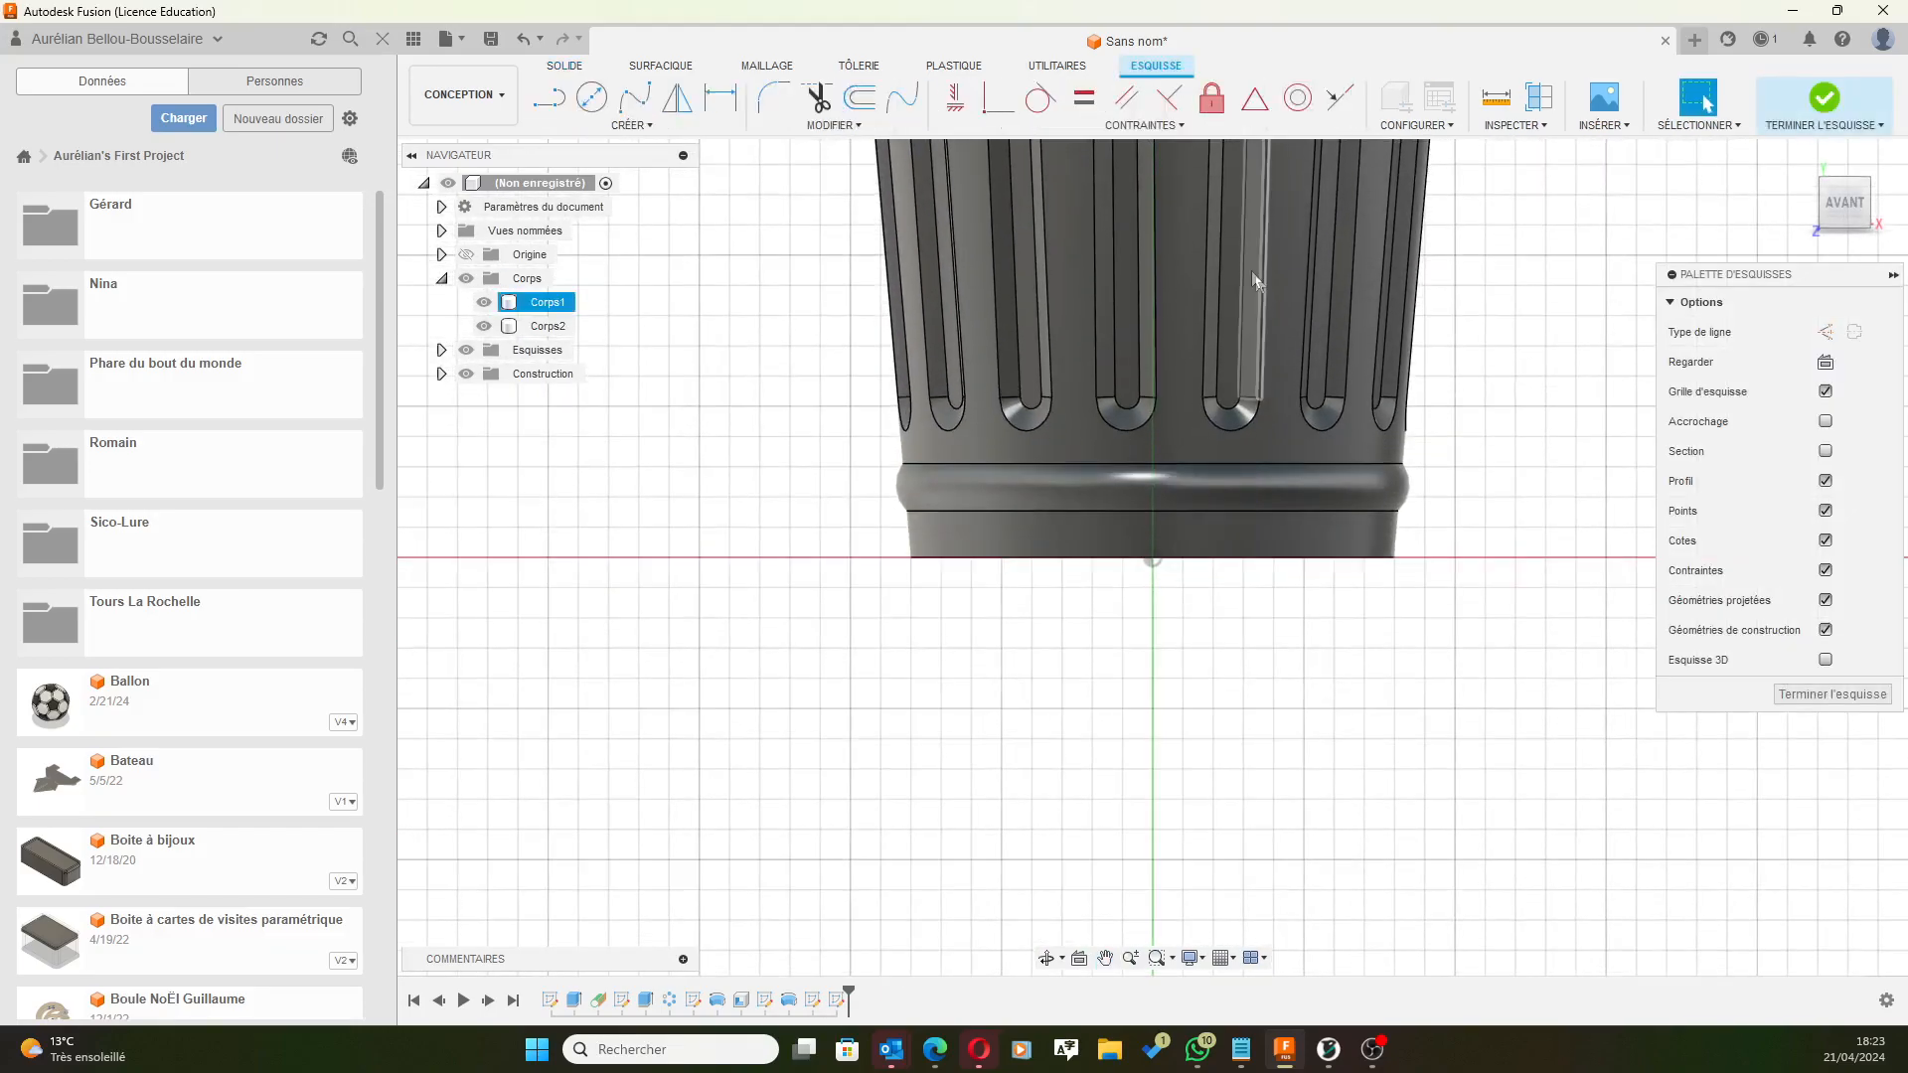
middle_click_drag(1304, 306, 1303, 328, "shift")
middle_click_drag(1299, 229, 1223, 383)
scroll(1182, 367, "up", 3)
scroll(1182, 366, "up", 2)
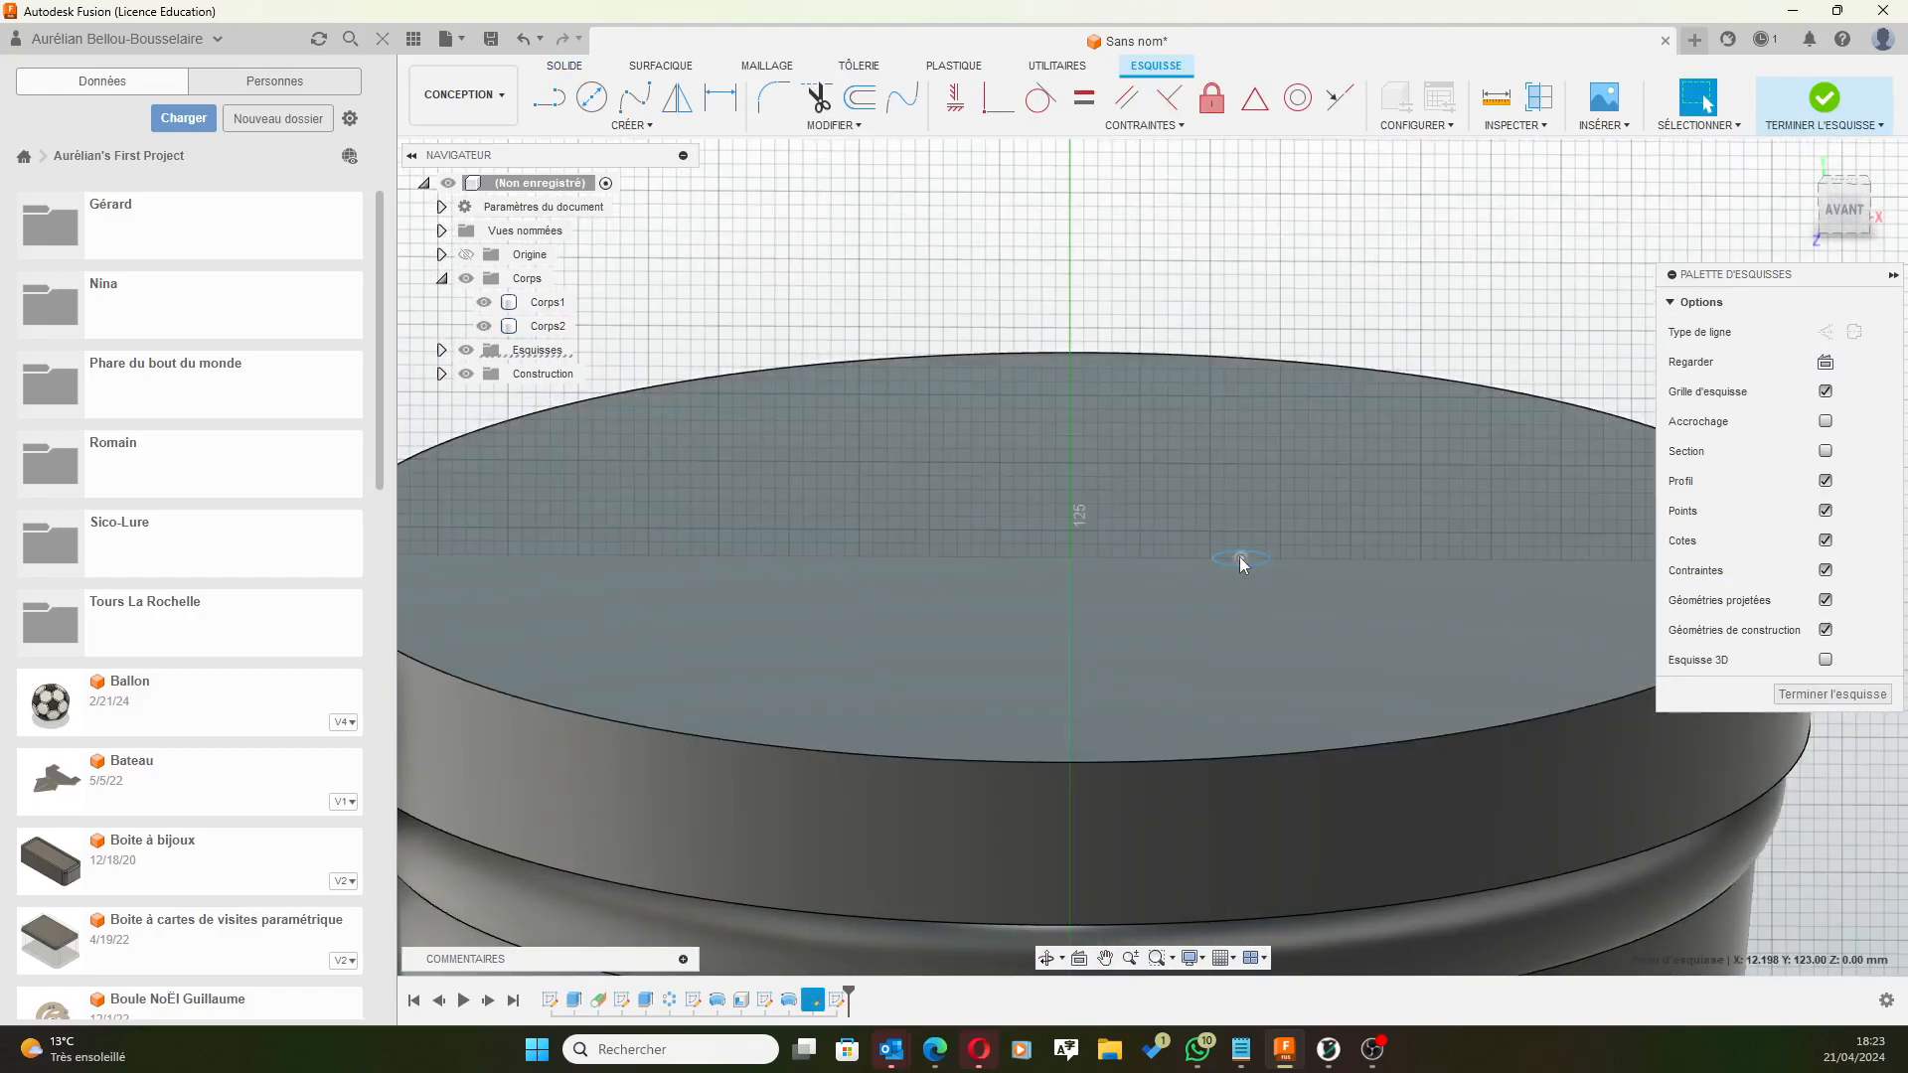
Project the lid geometry into the front-plane sketch.
left_click(632, 125)
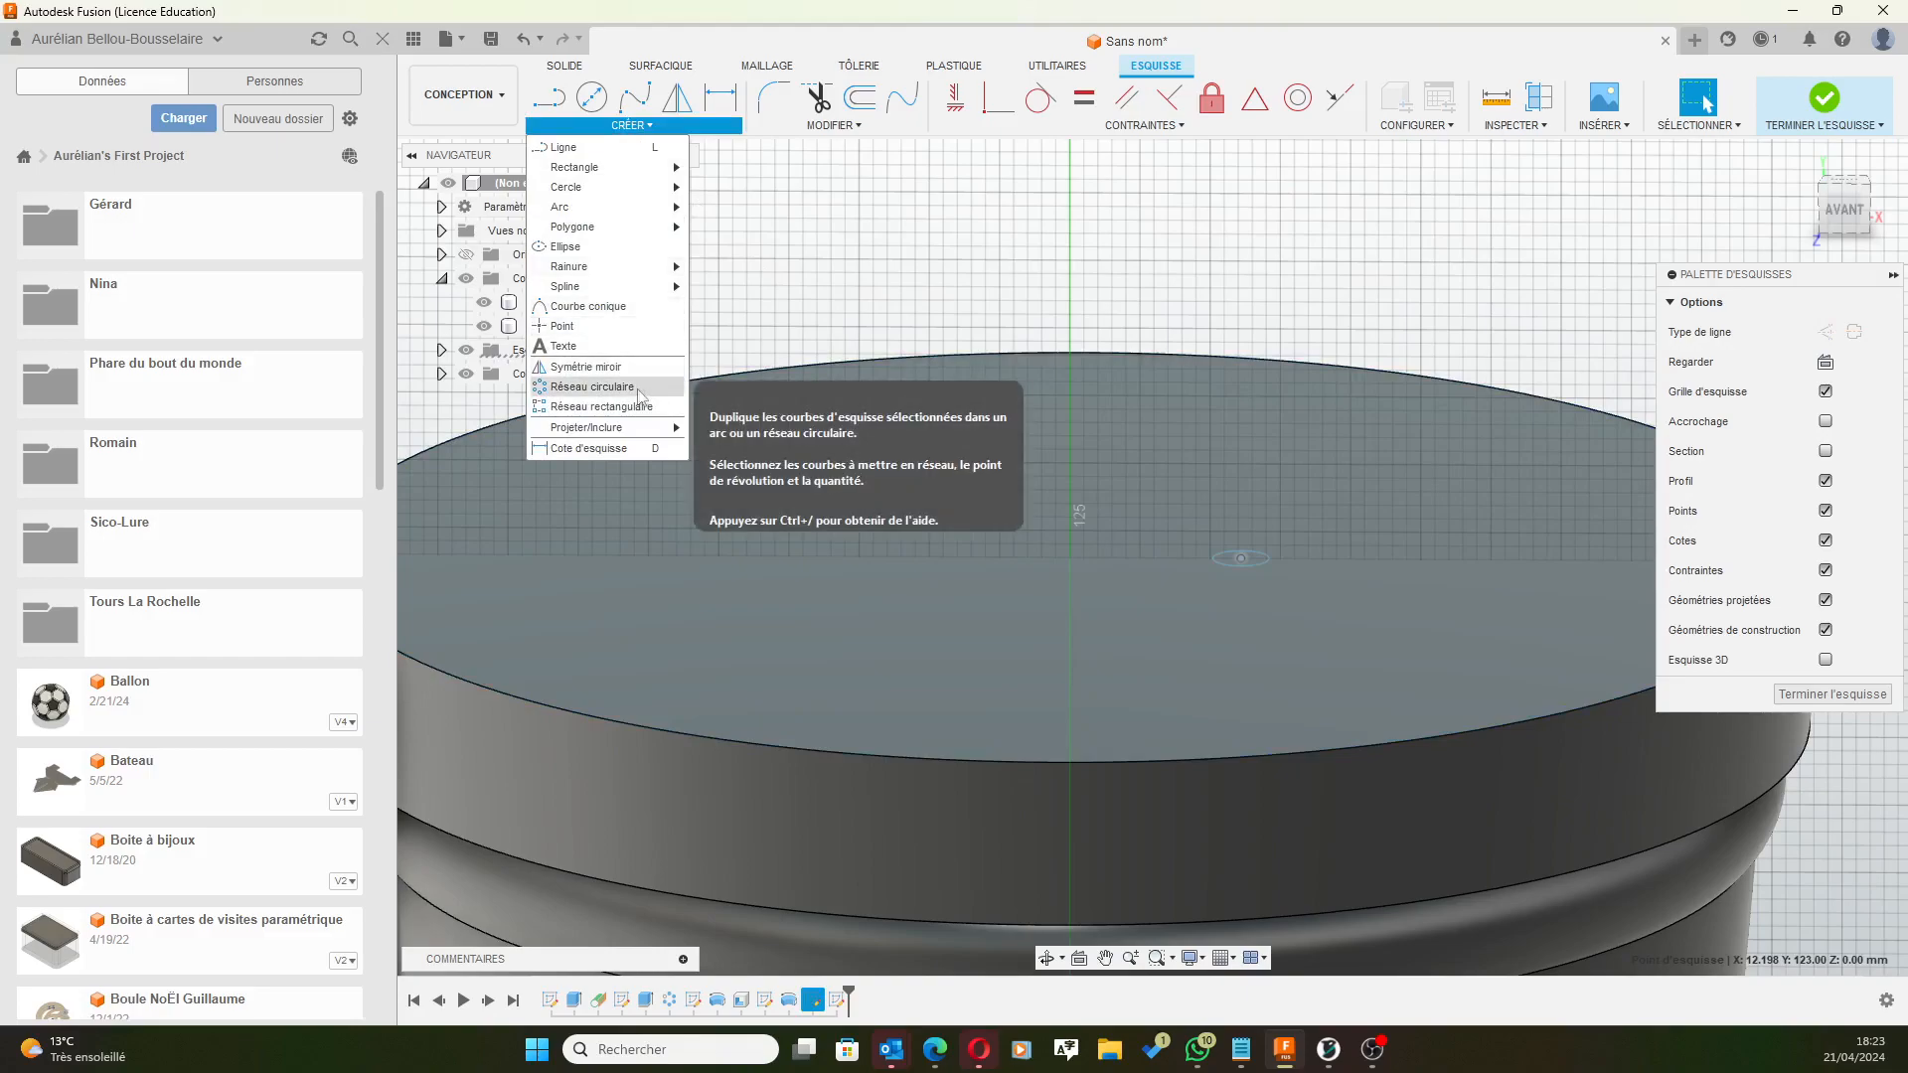
mouse_move(613, 429)
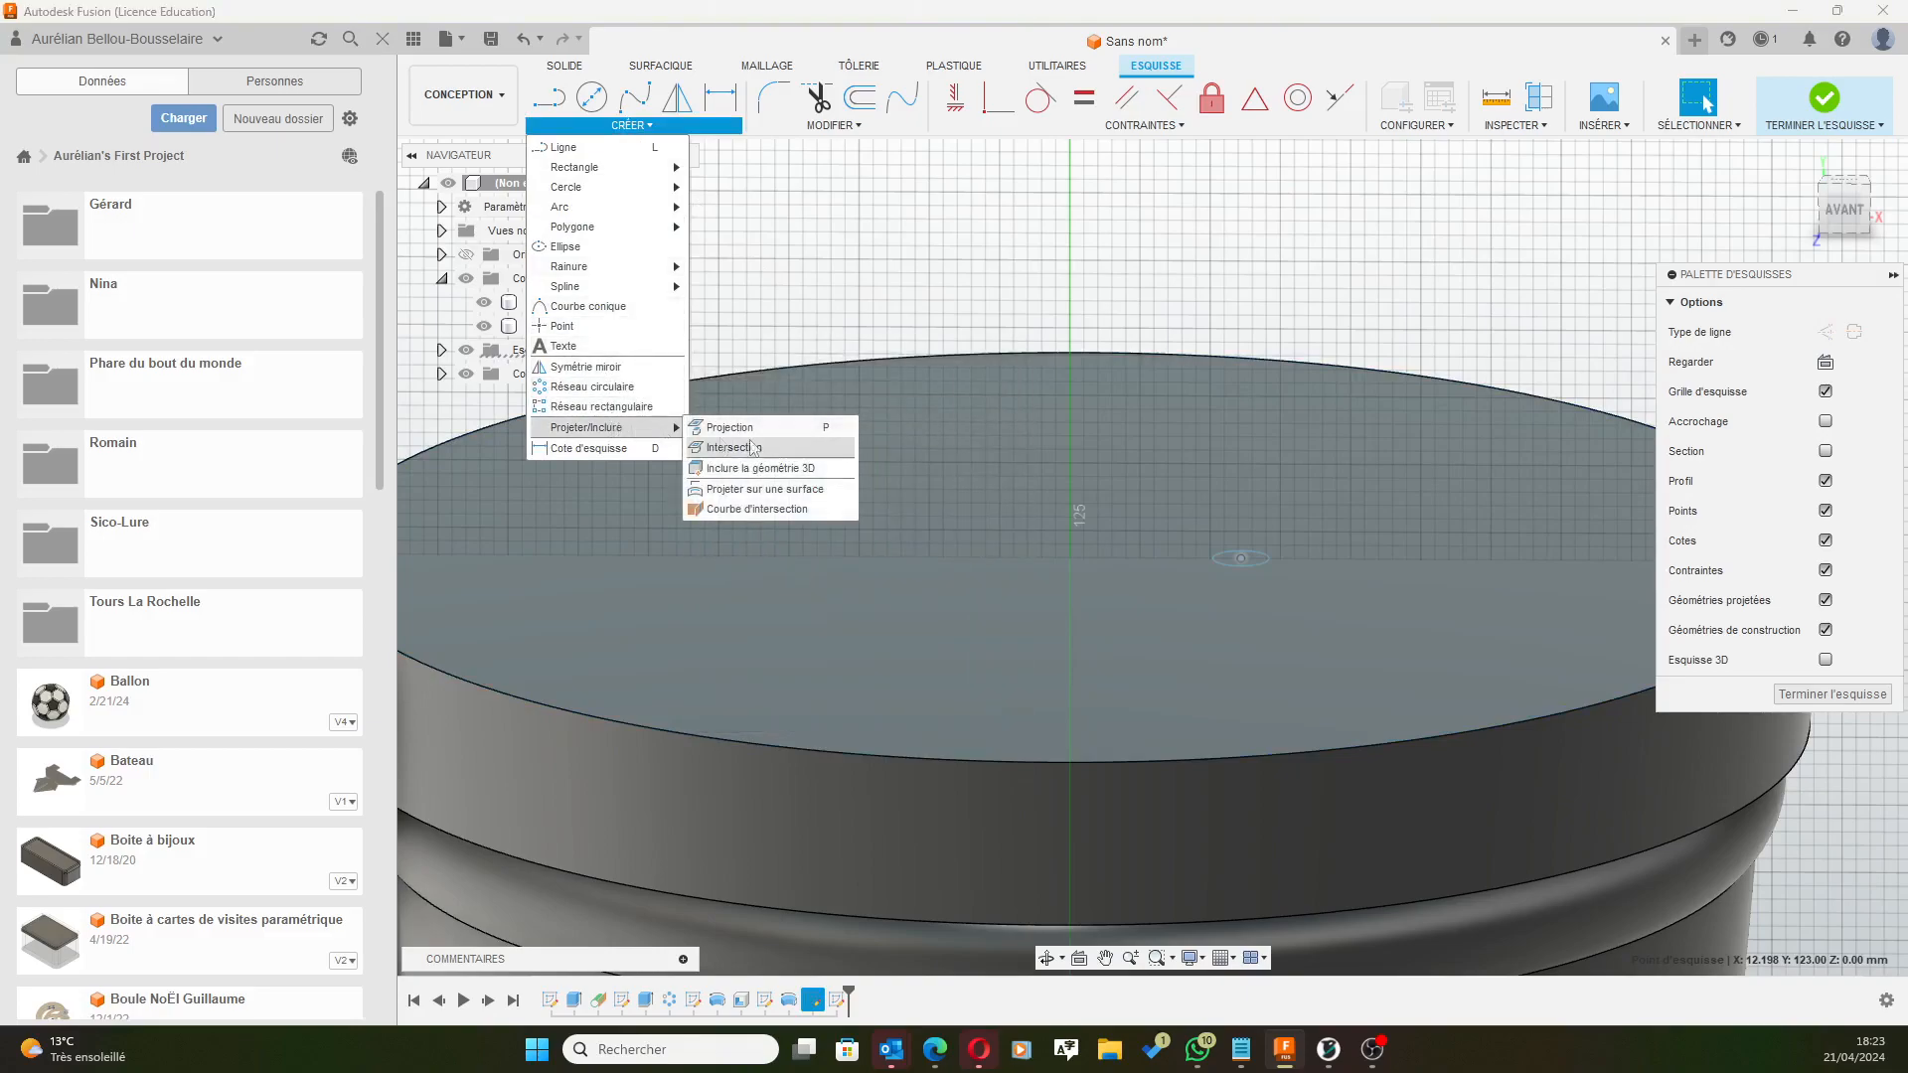
left_click(749, 426)
left_click(1266, 382)
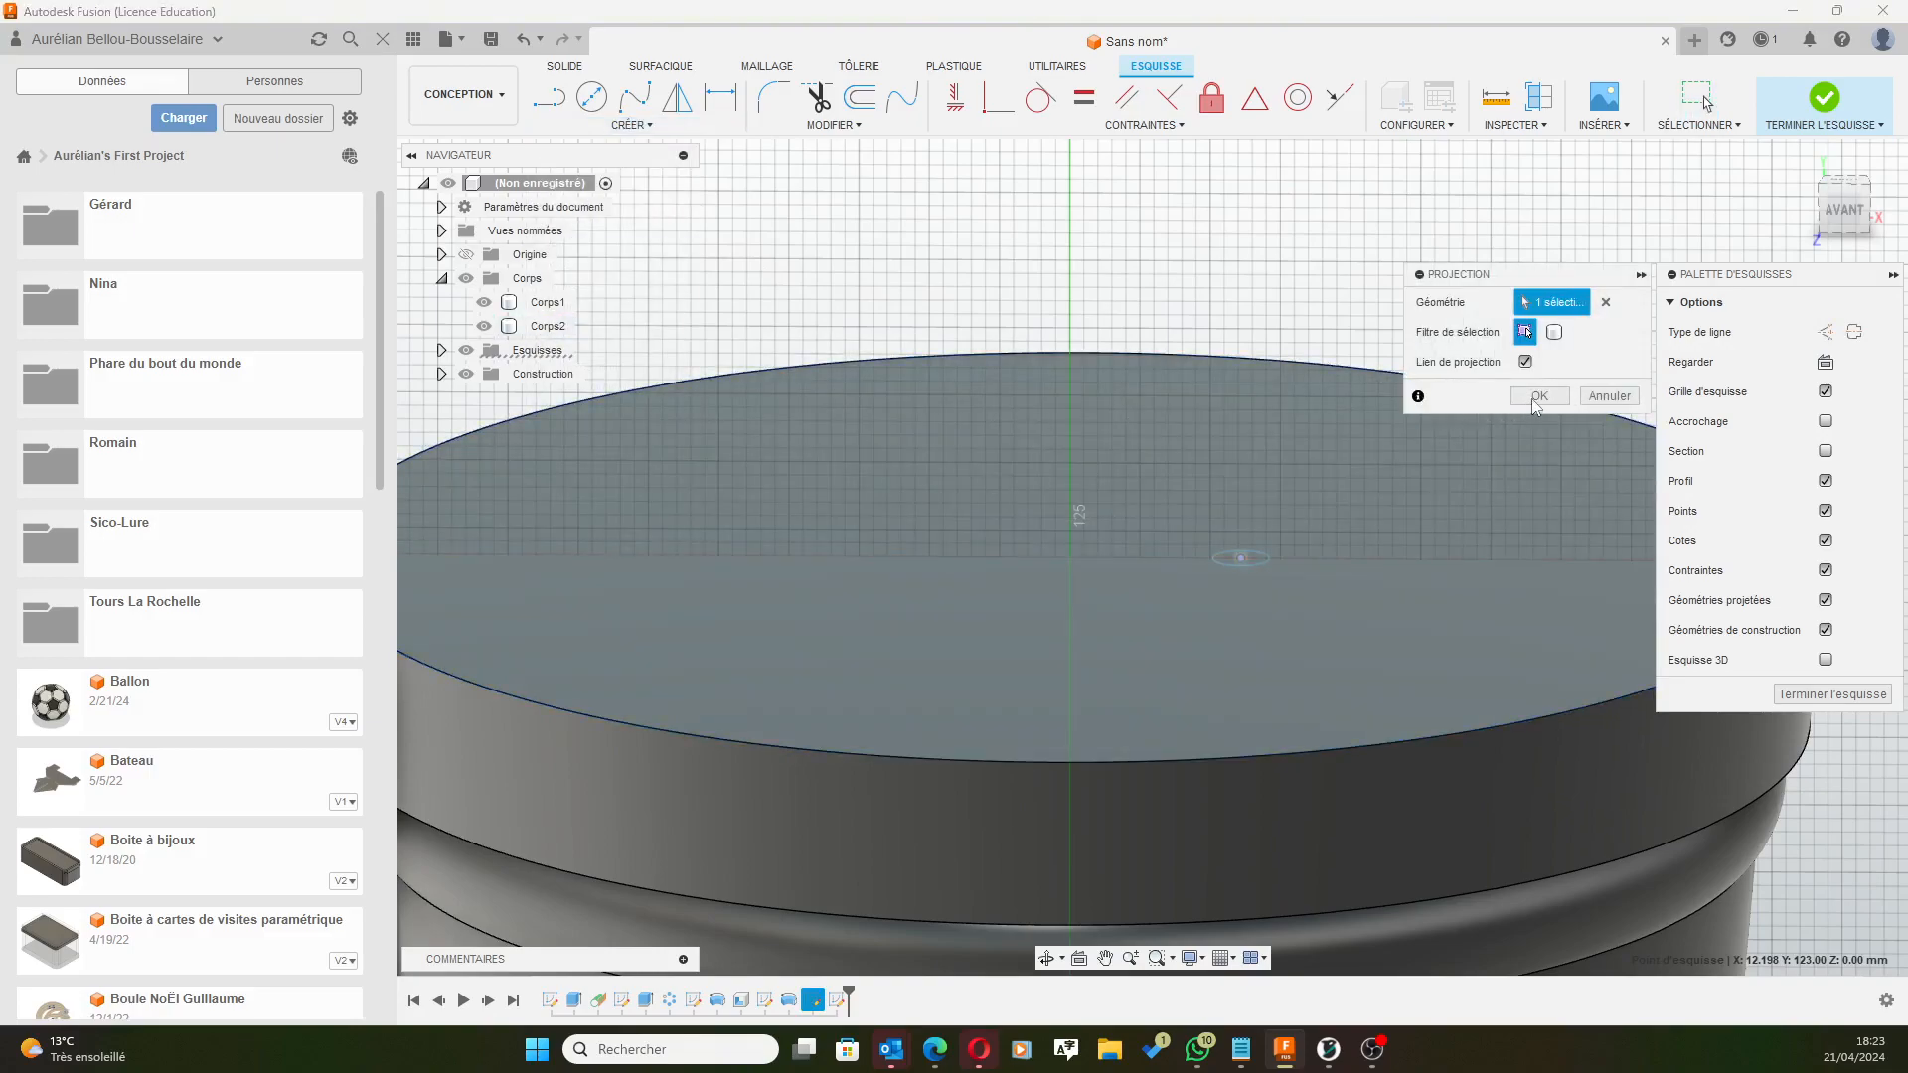
left_click(1537, 396)
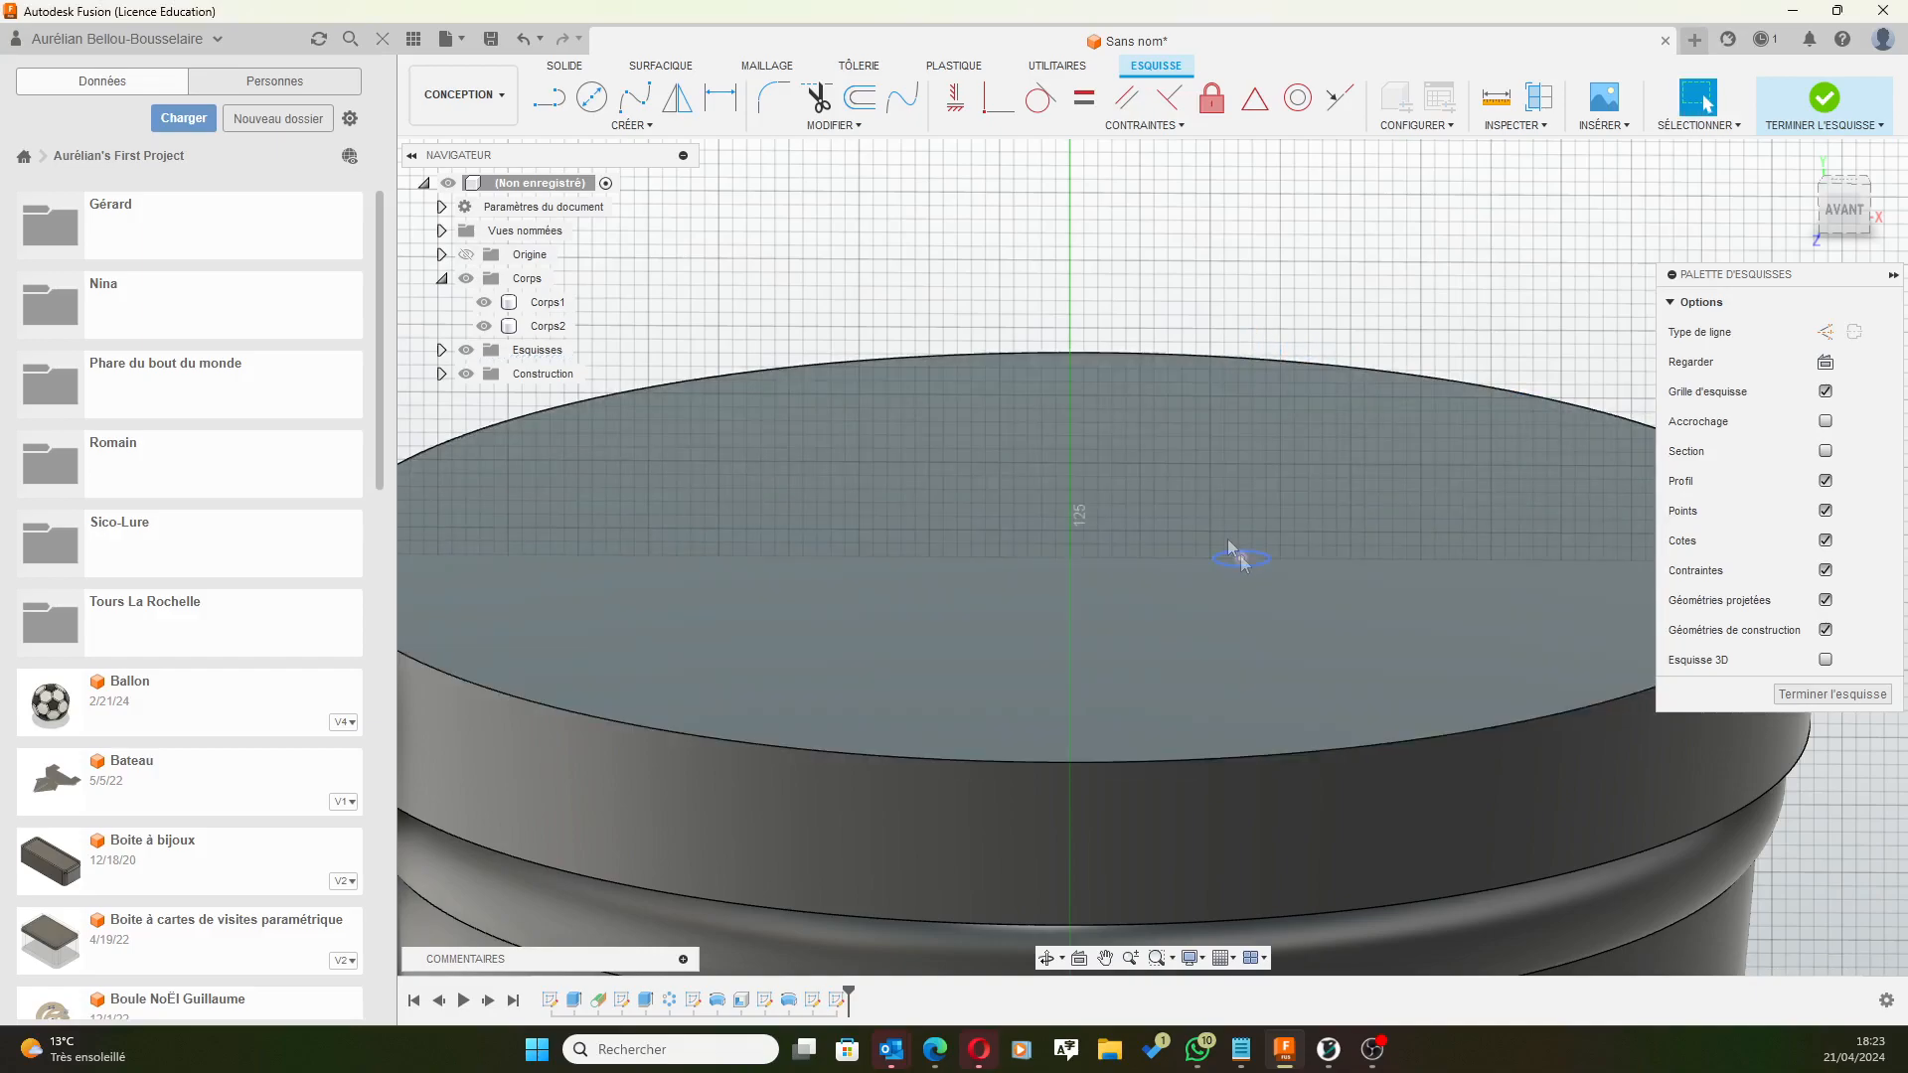
middle_click_drag(1198, 433, 1209, 377)
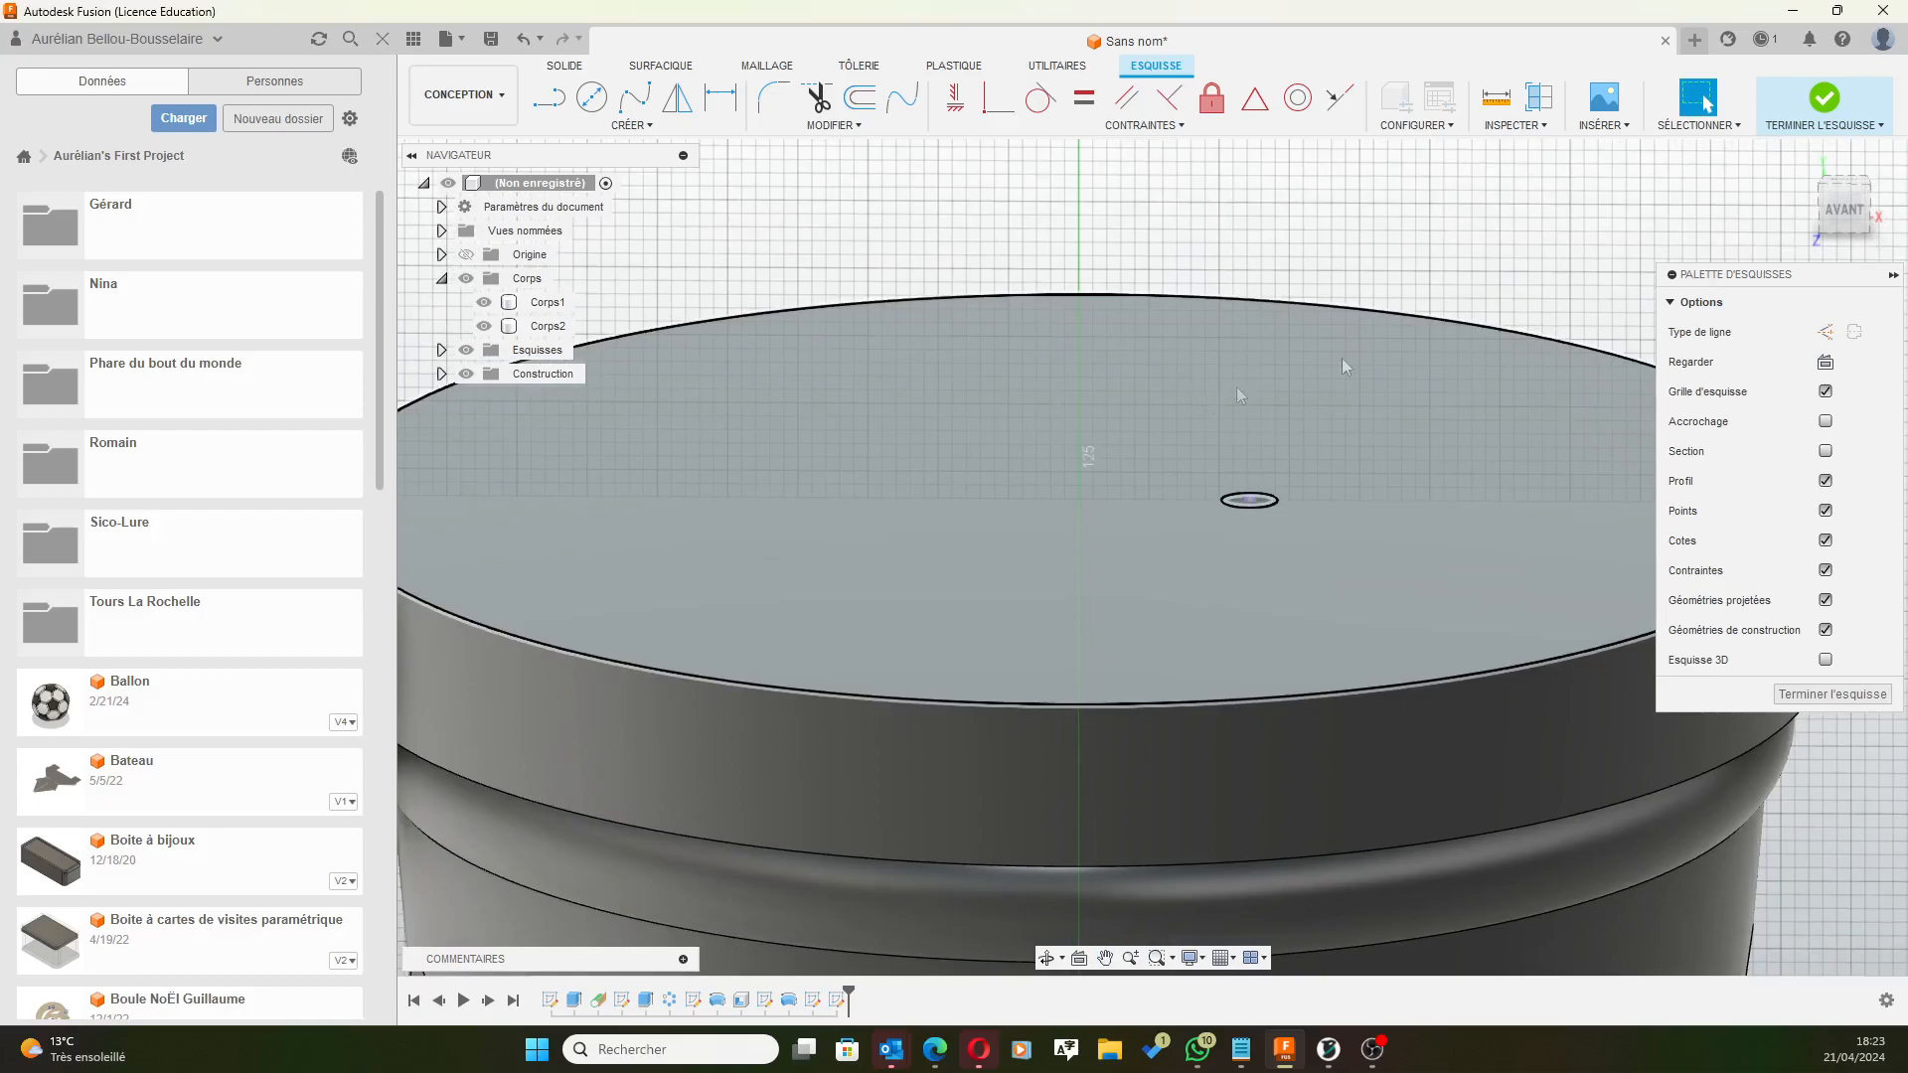
left_click(1843, 209)
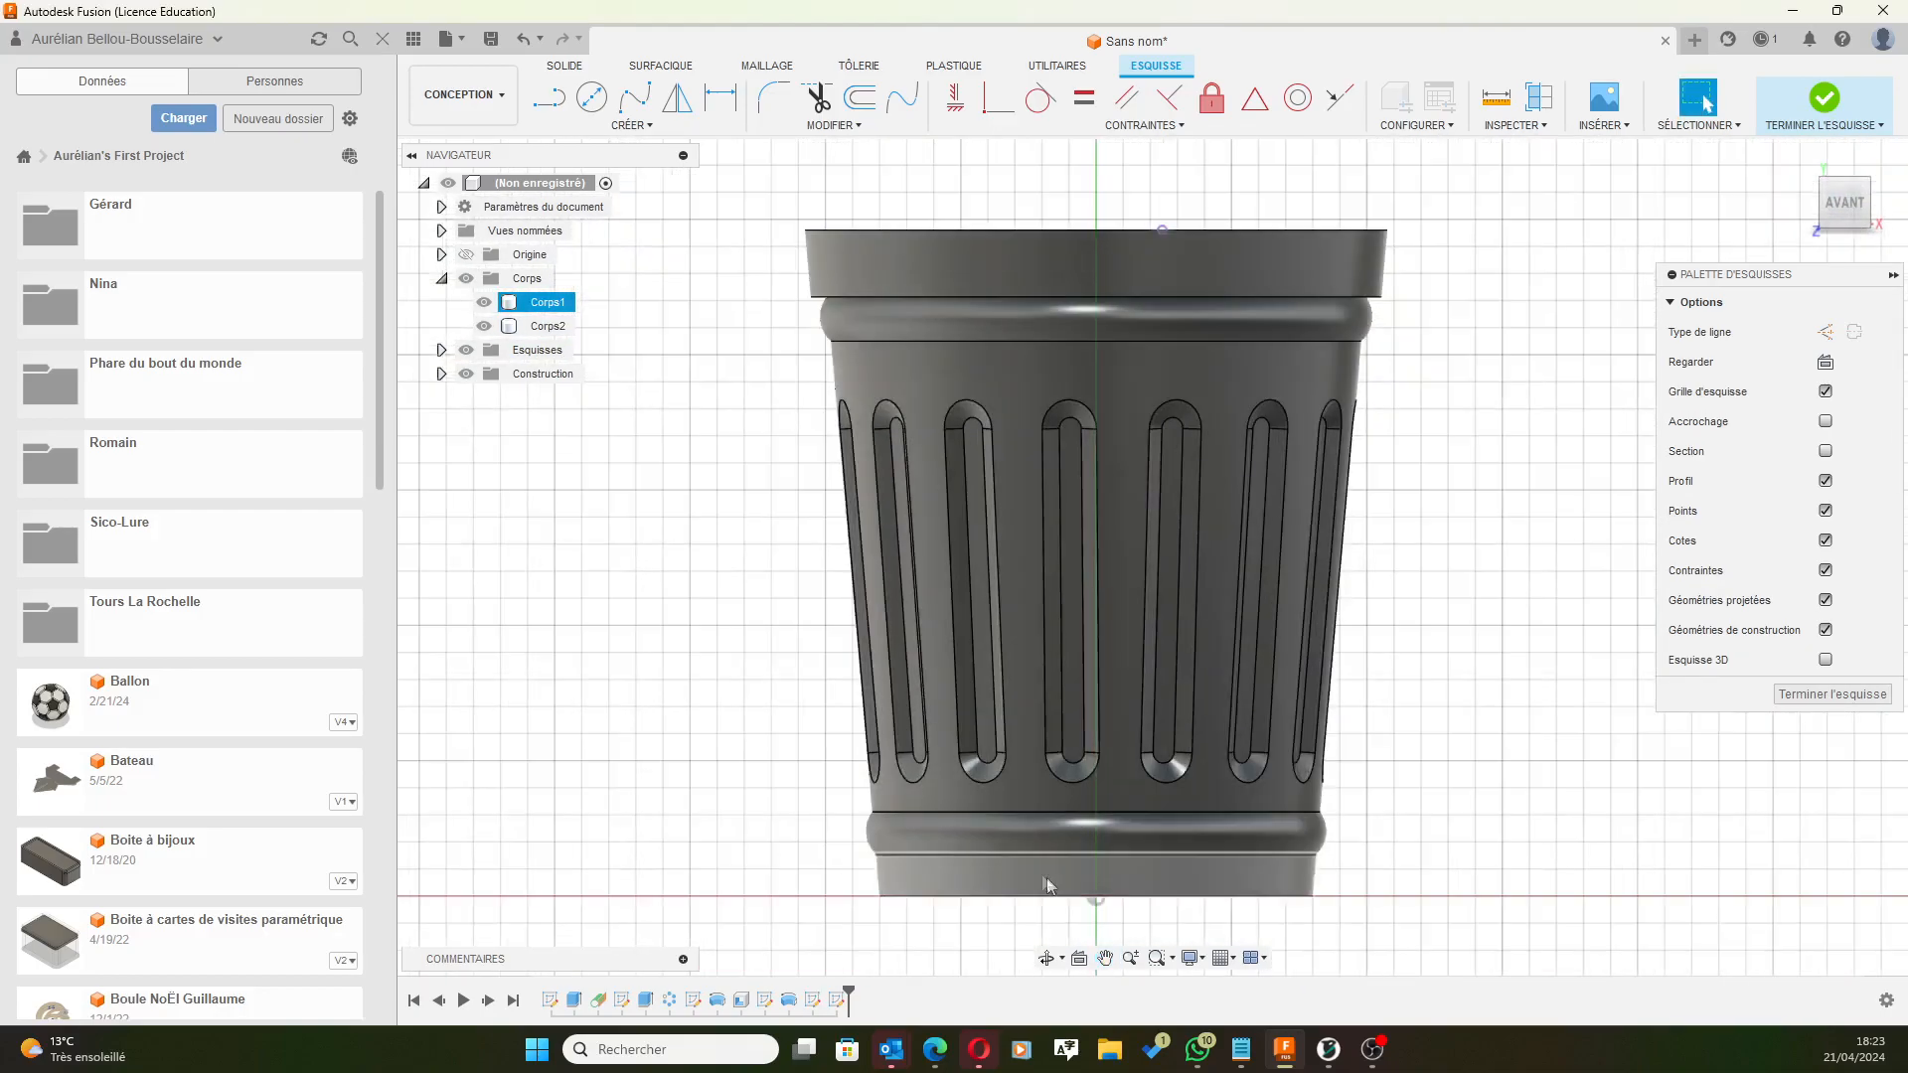
Draw a vertical line from the sketch origin above the bin and make it construction geometry.
left_click(550, 101)
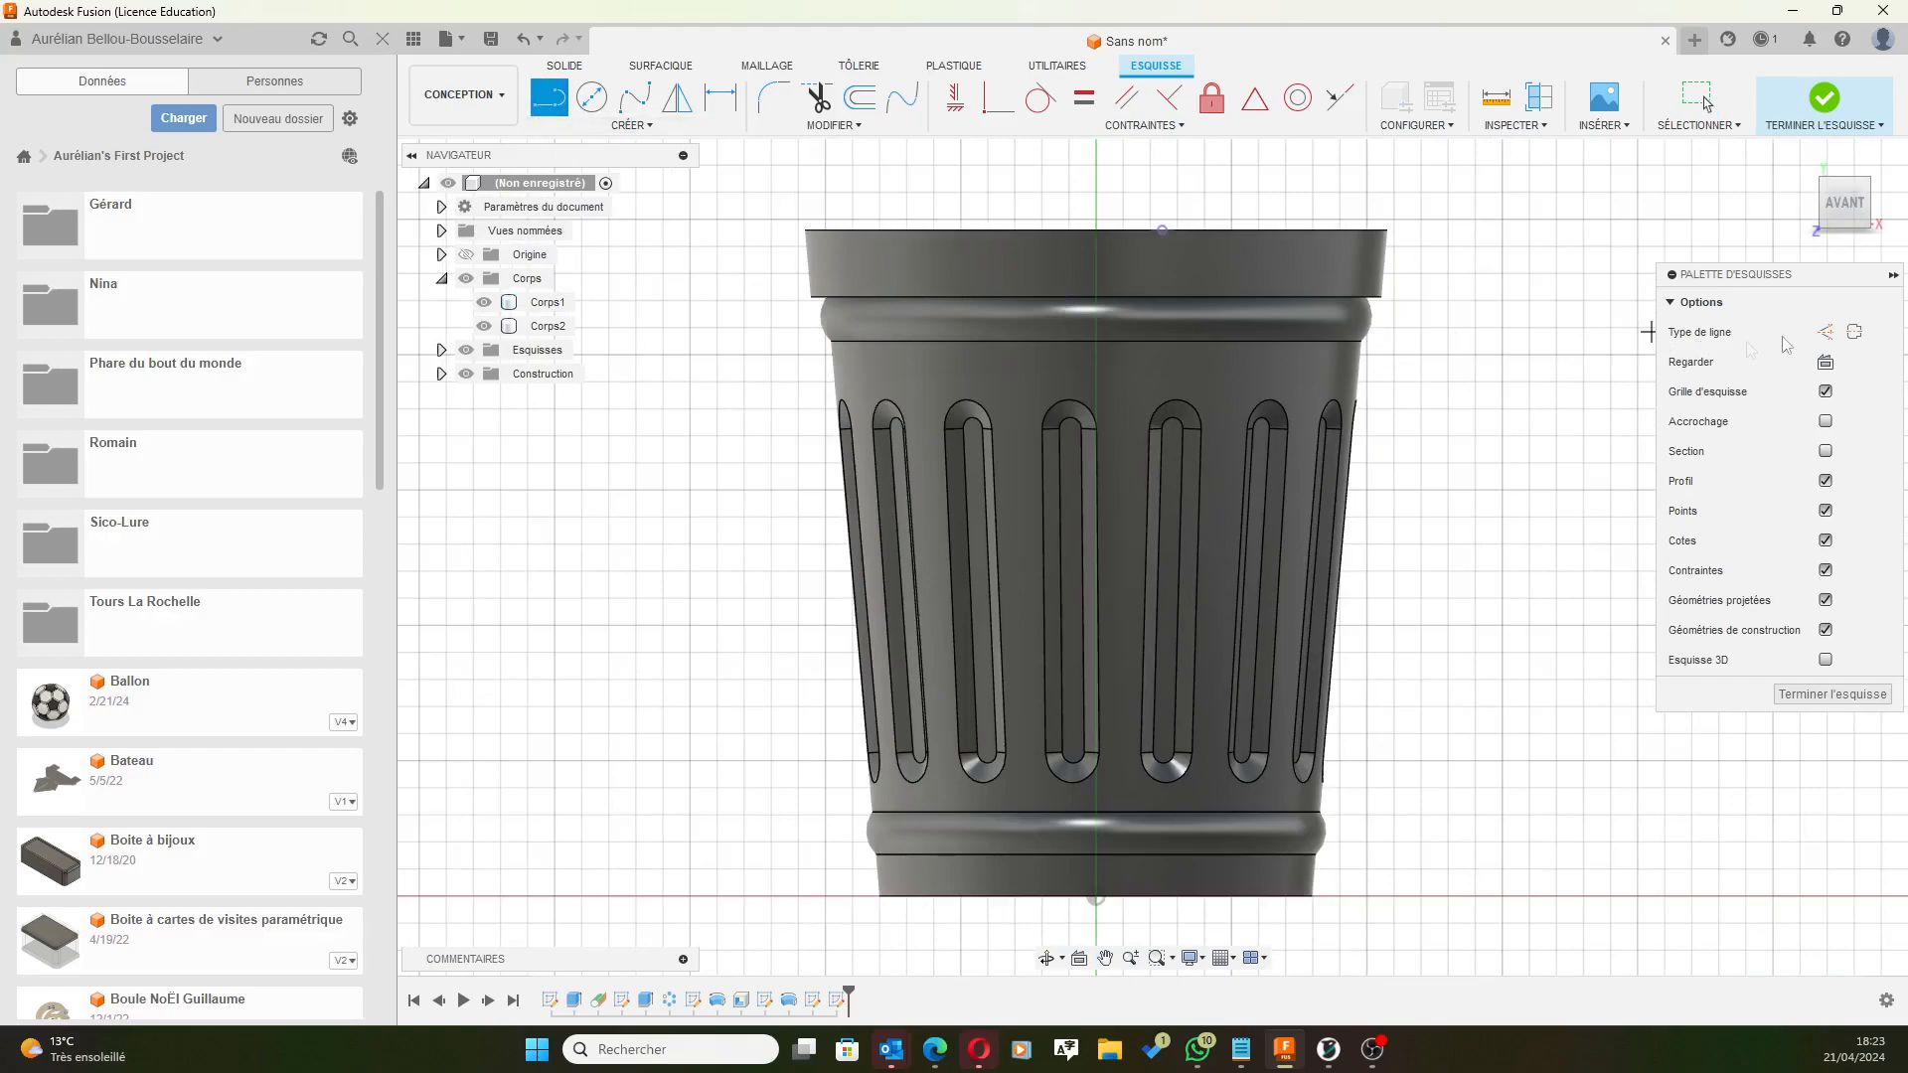
left_click(1095, 896)
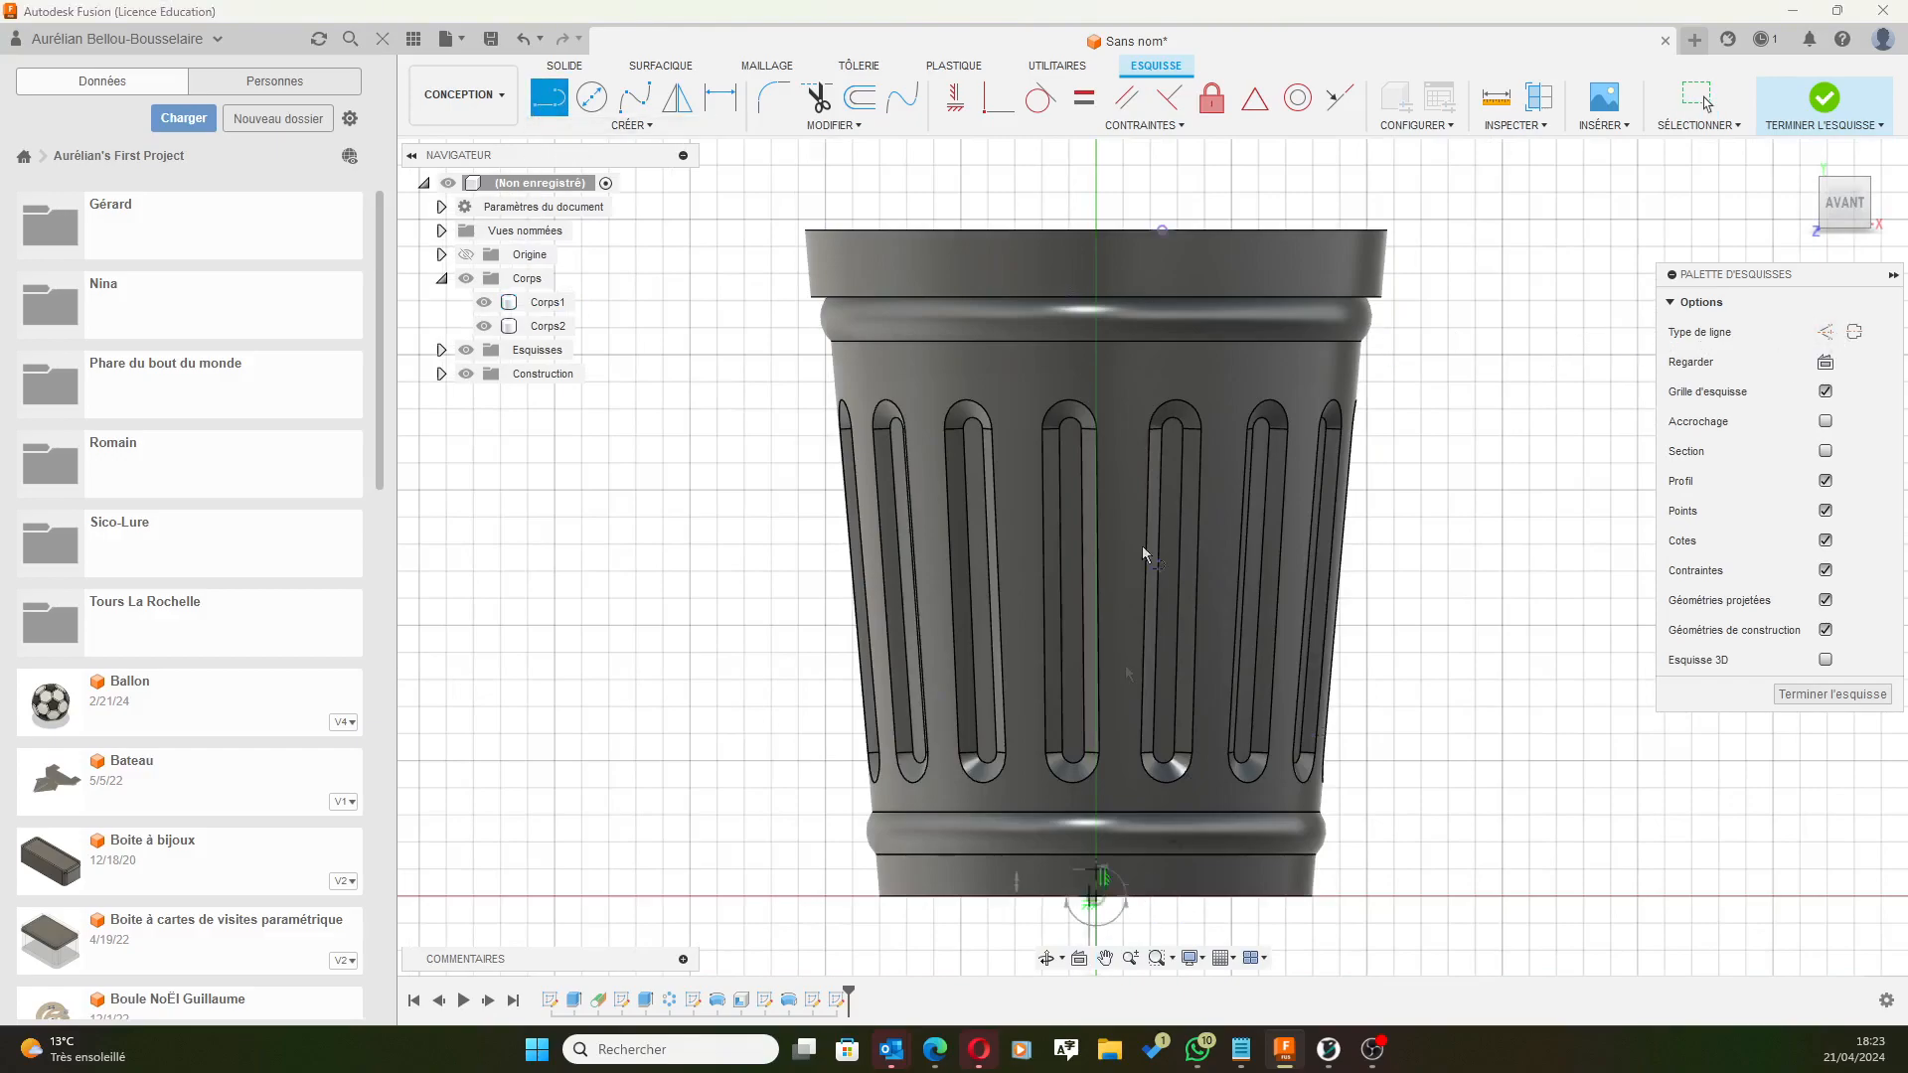
left_click(1097, 350)
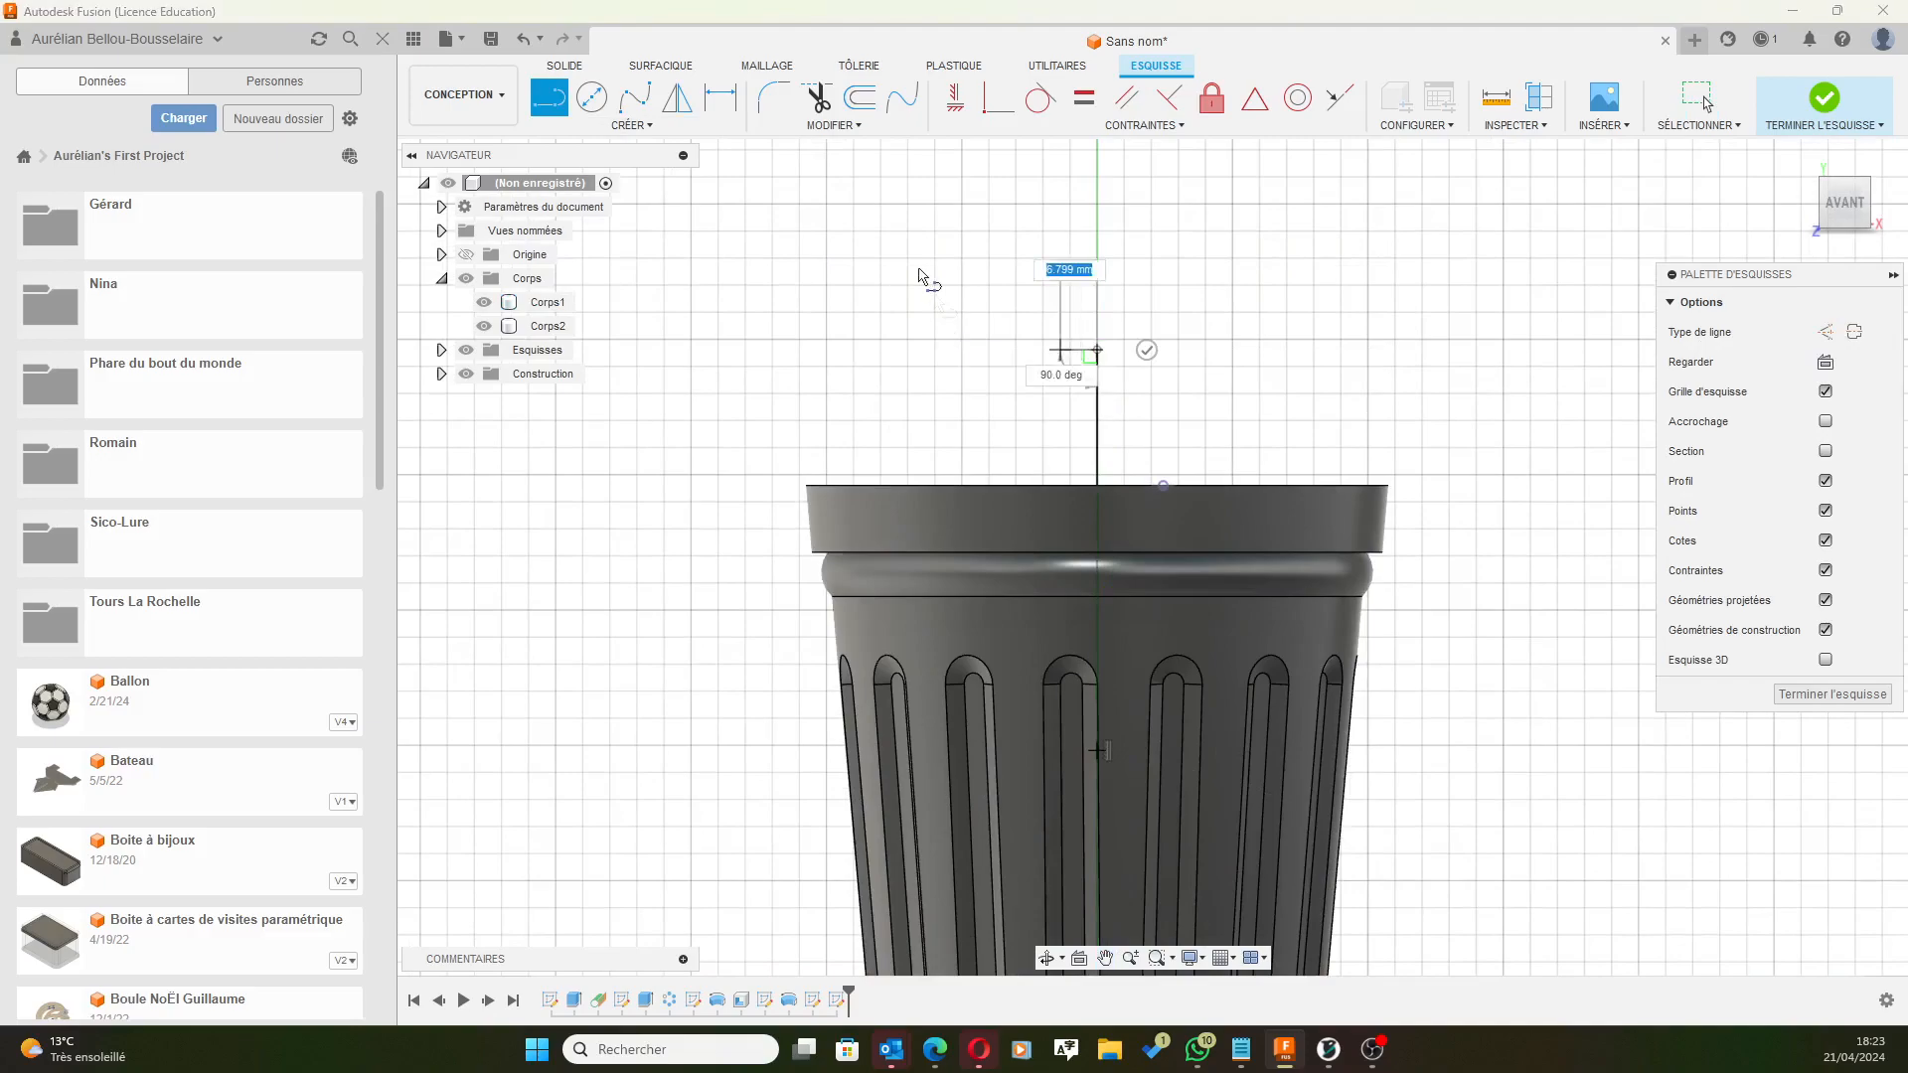
left_click(1097, 350)
scroll(1208, 455, "up", 2)
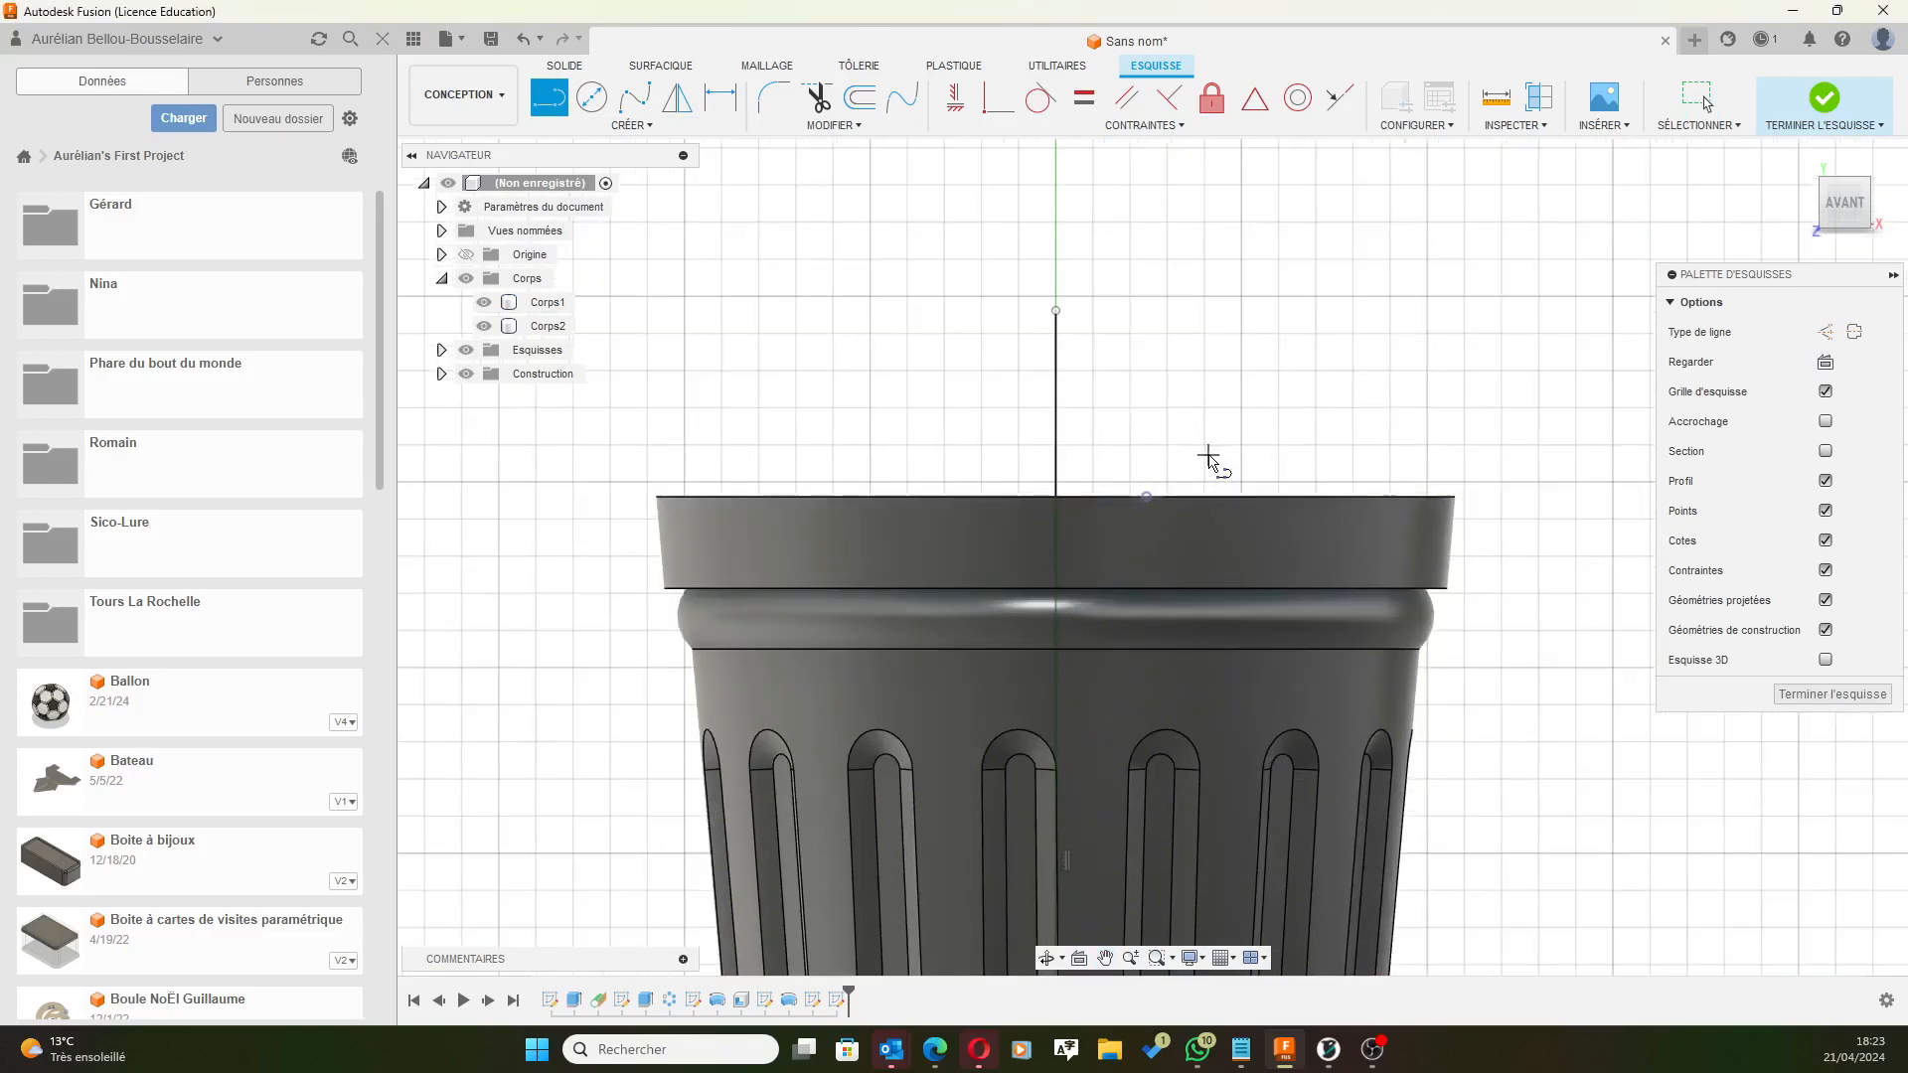
middle_click_drag(947, 268, 916, 318, "shift")
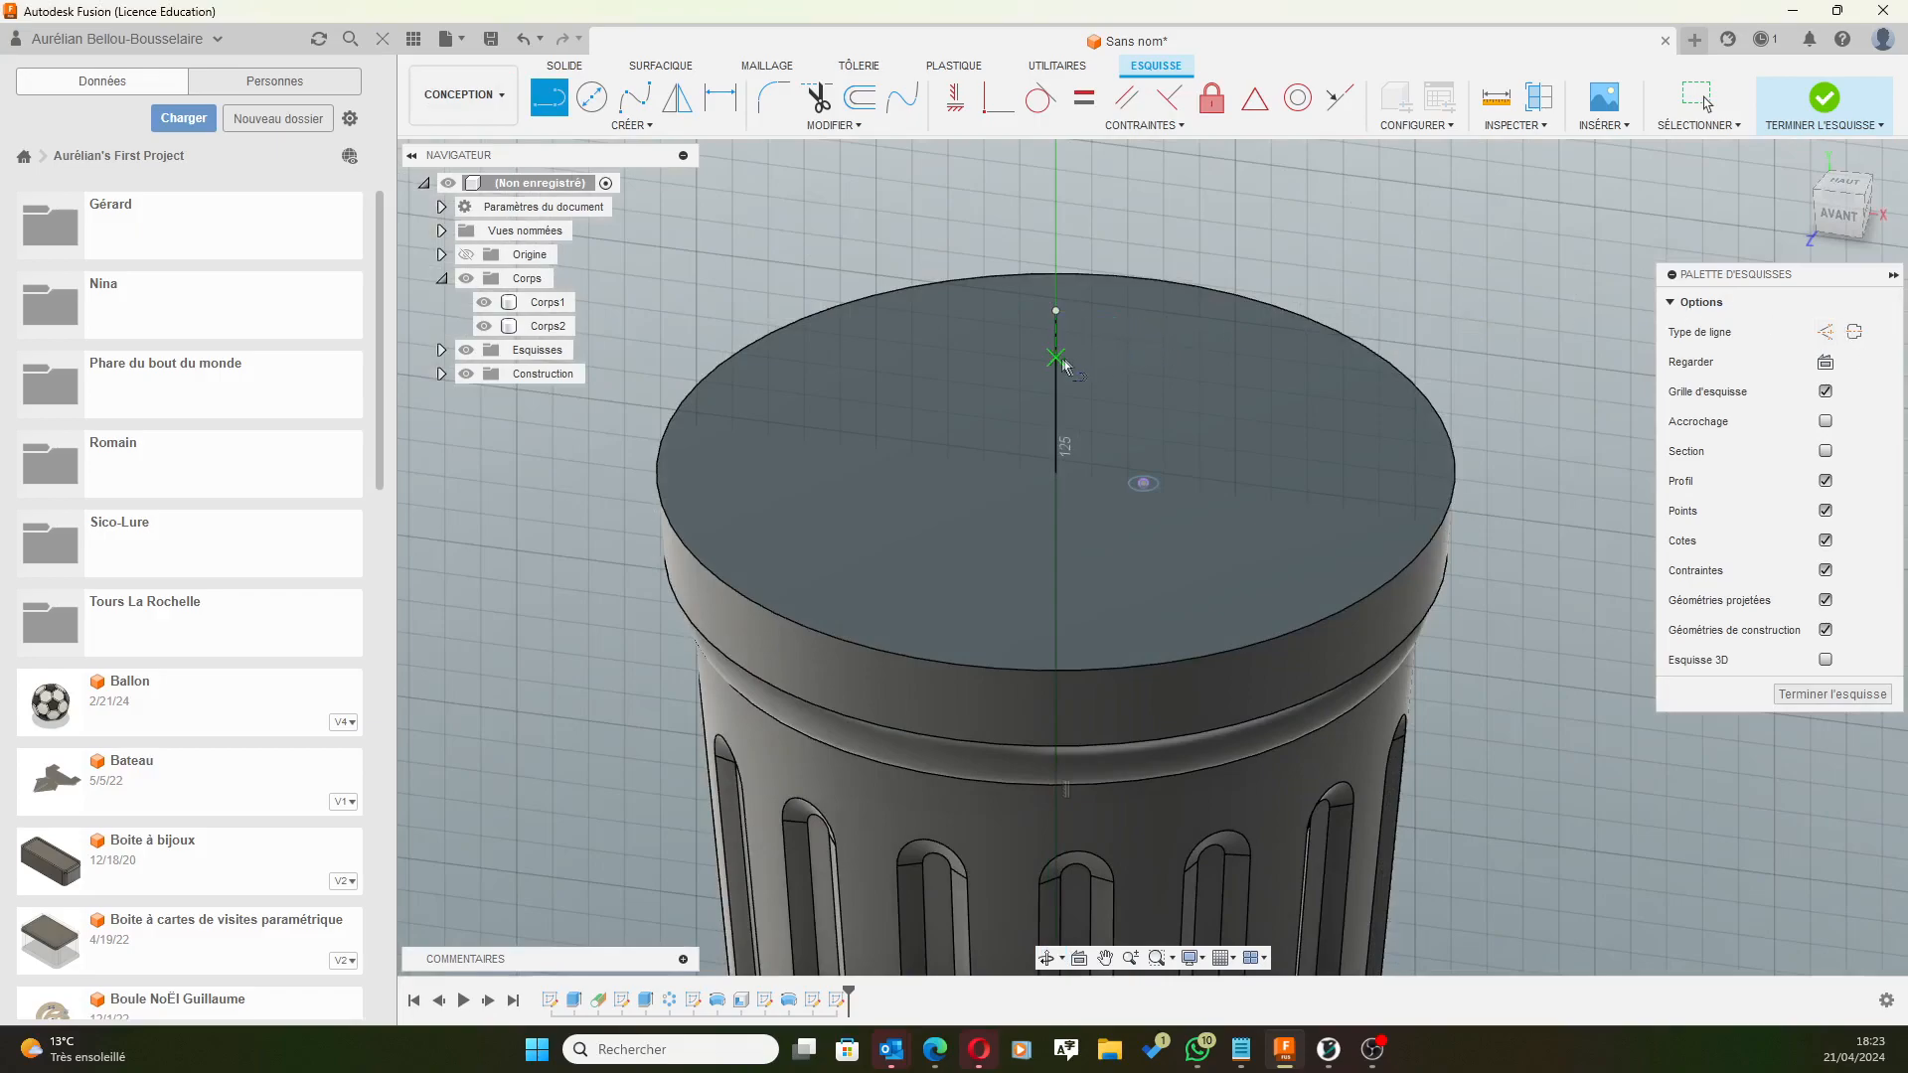
key("Escape")
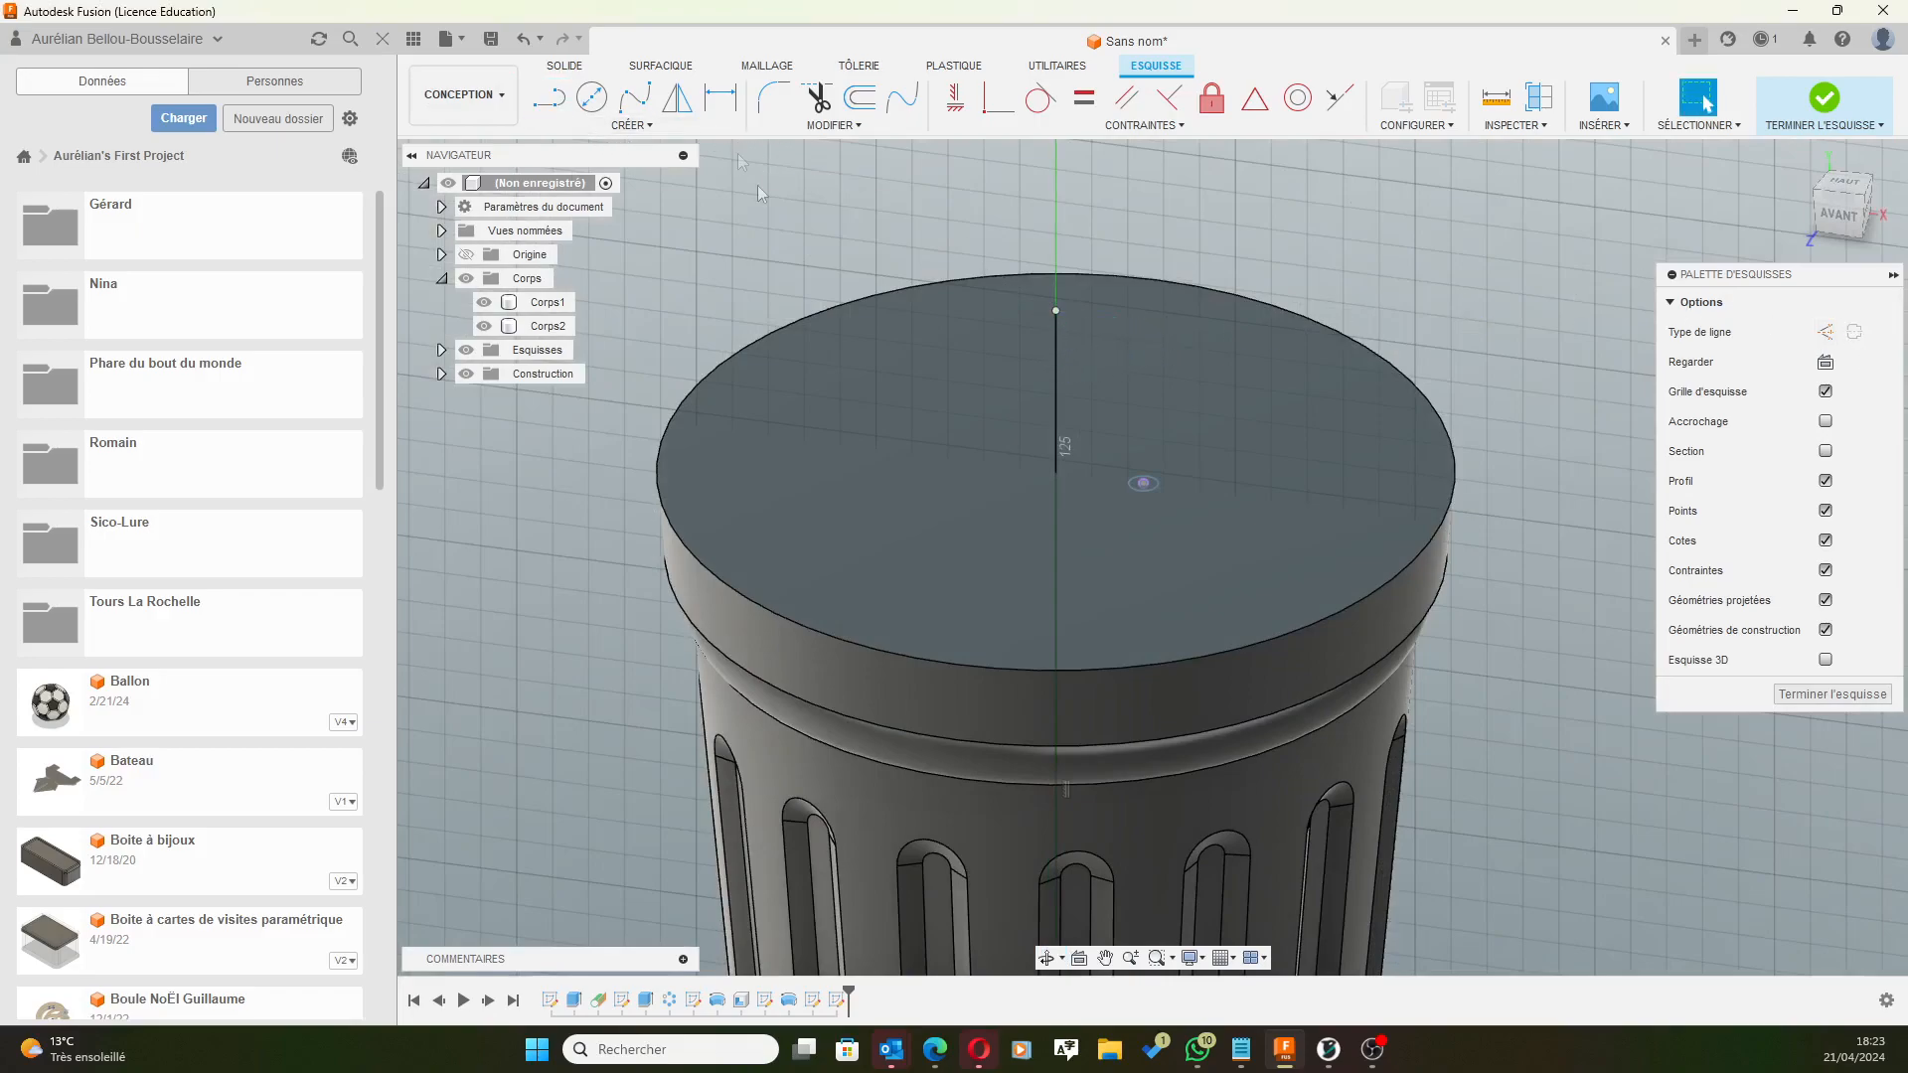
left_click(1055, 348)
left_click(1824, 332)
mouse_move(1504, 481)
middle_mouse_down("shift")
mouse_move(1571, 491)
mouse_move(1572, 471)
mouse_move(1563, 501)
middle_mouse_up("shift")
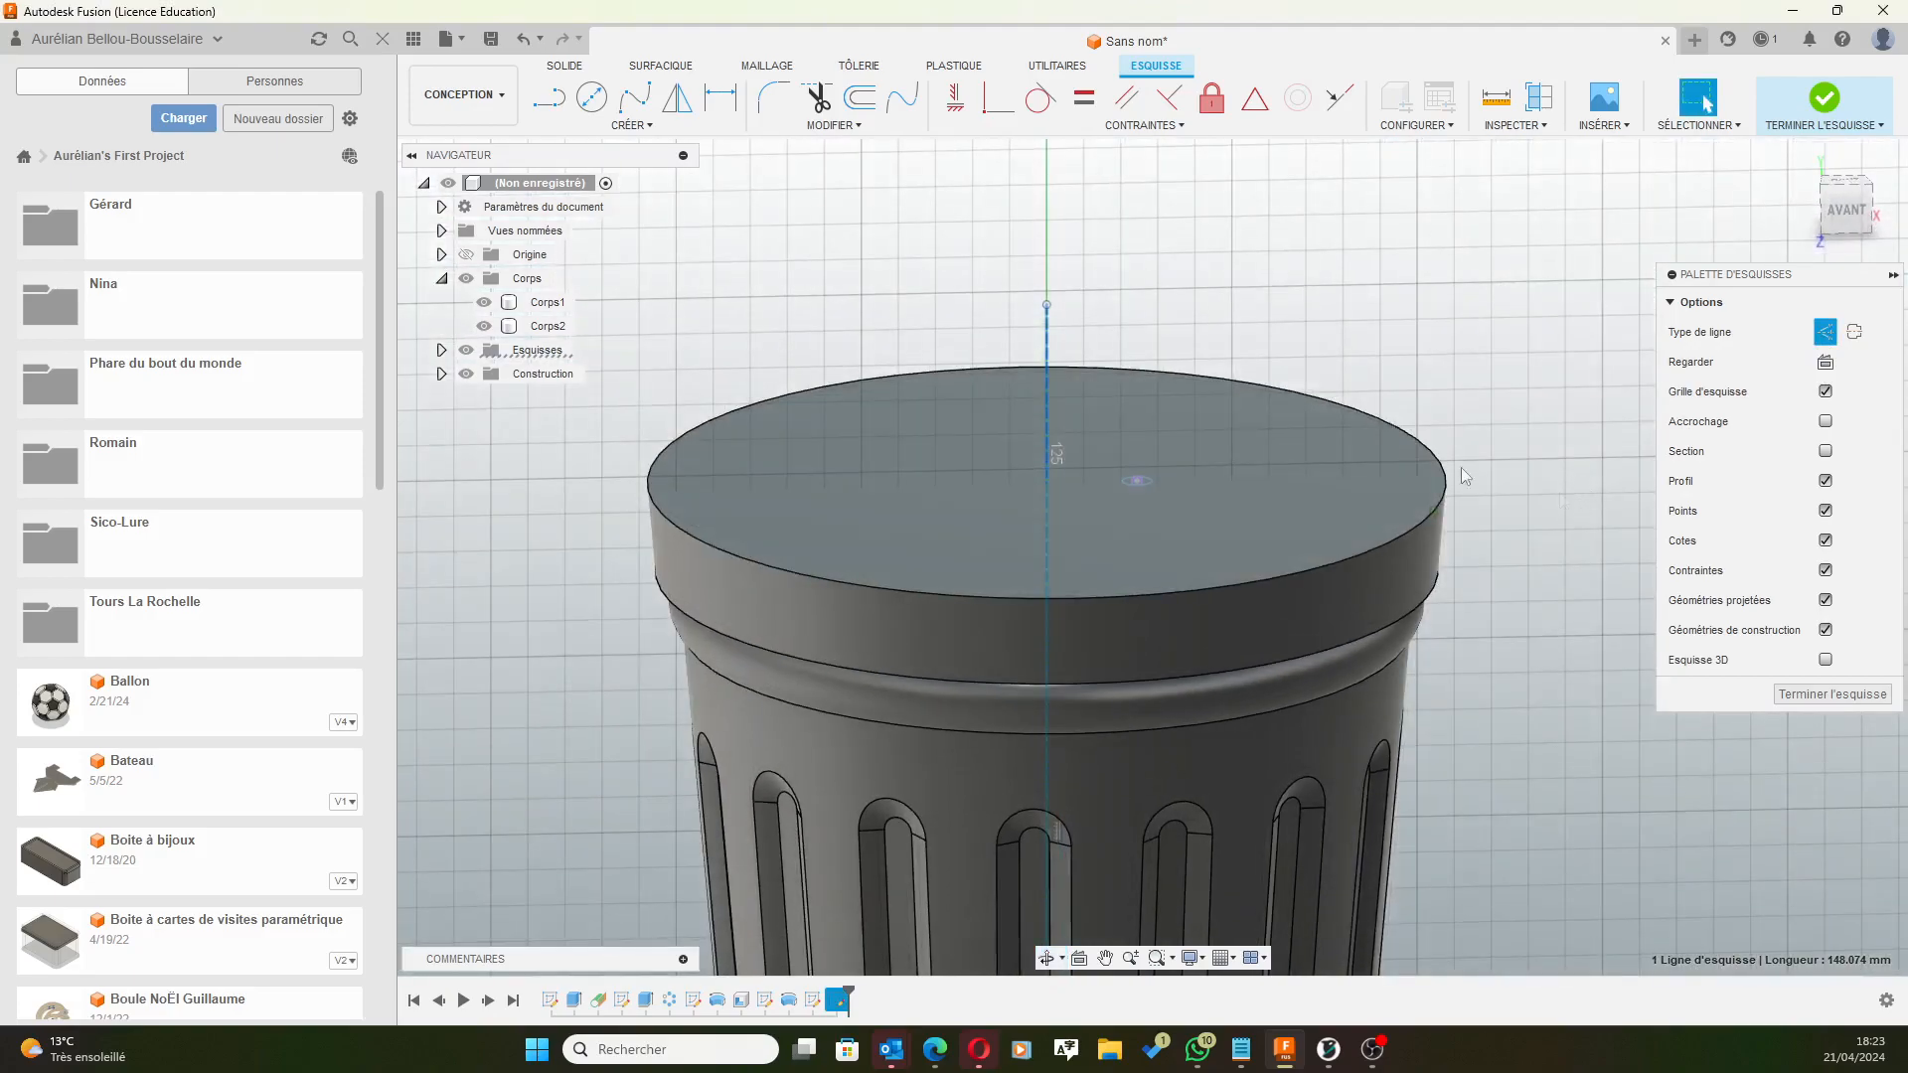
Draw an L-shaped path on the lid top ending with a horizontal line at the central axis.
left_click(546, 102)
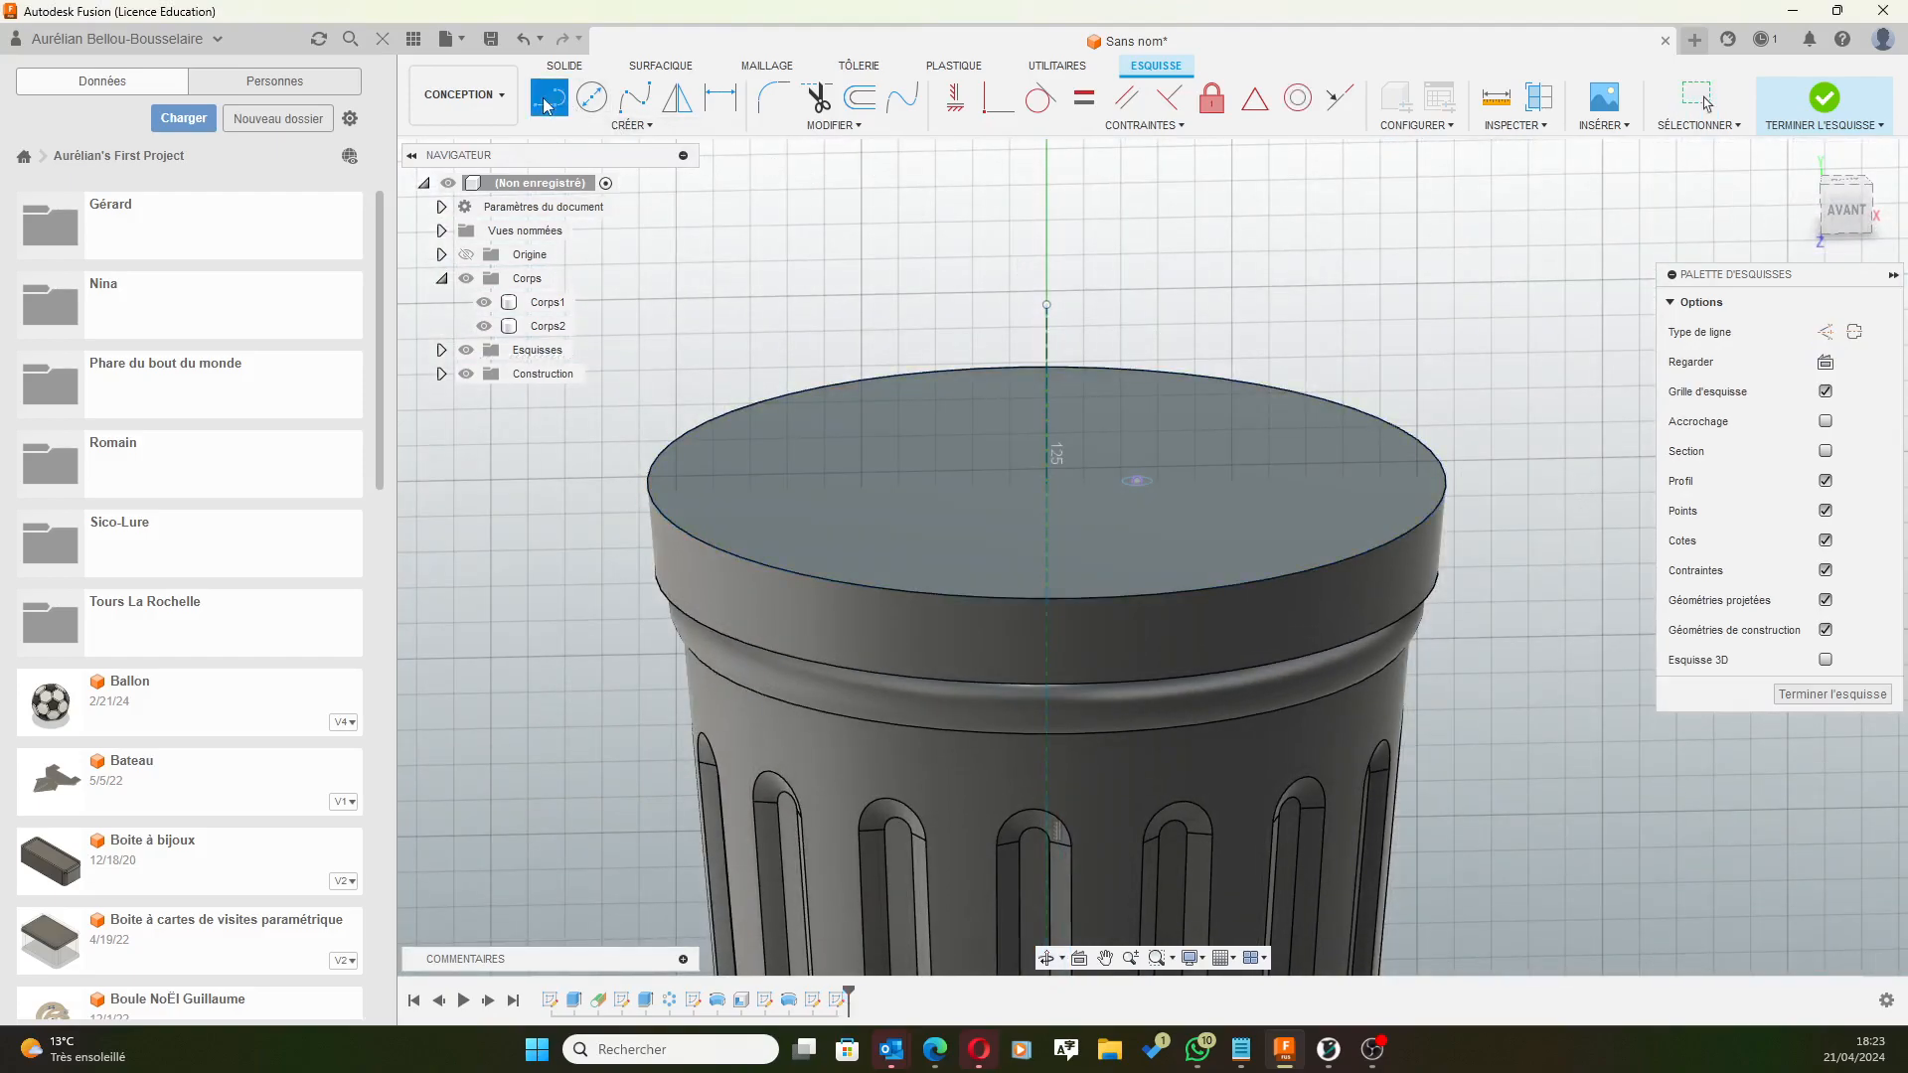
left_click(1137, 481)
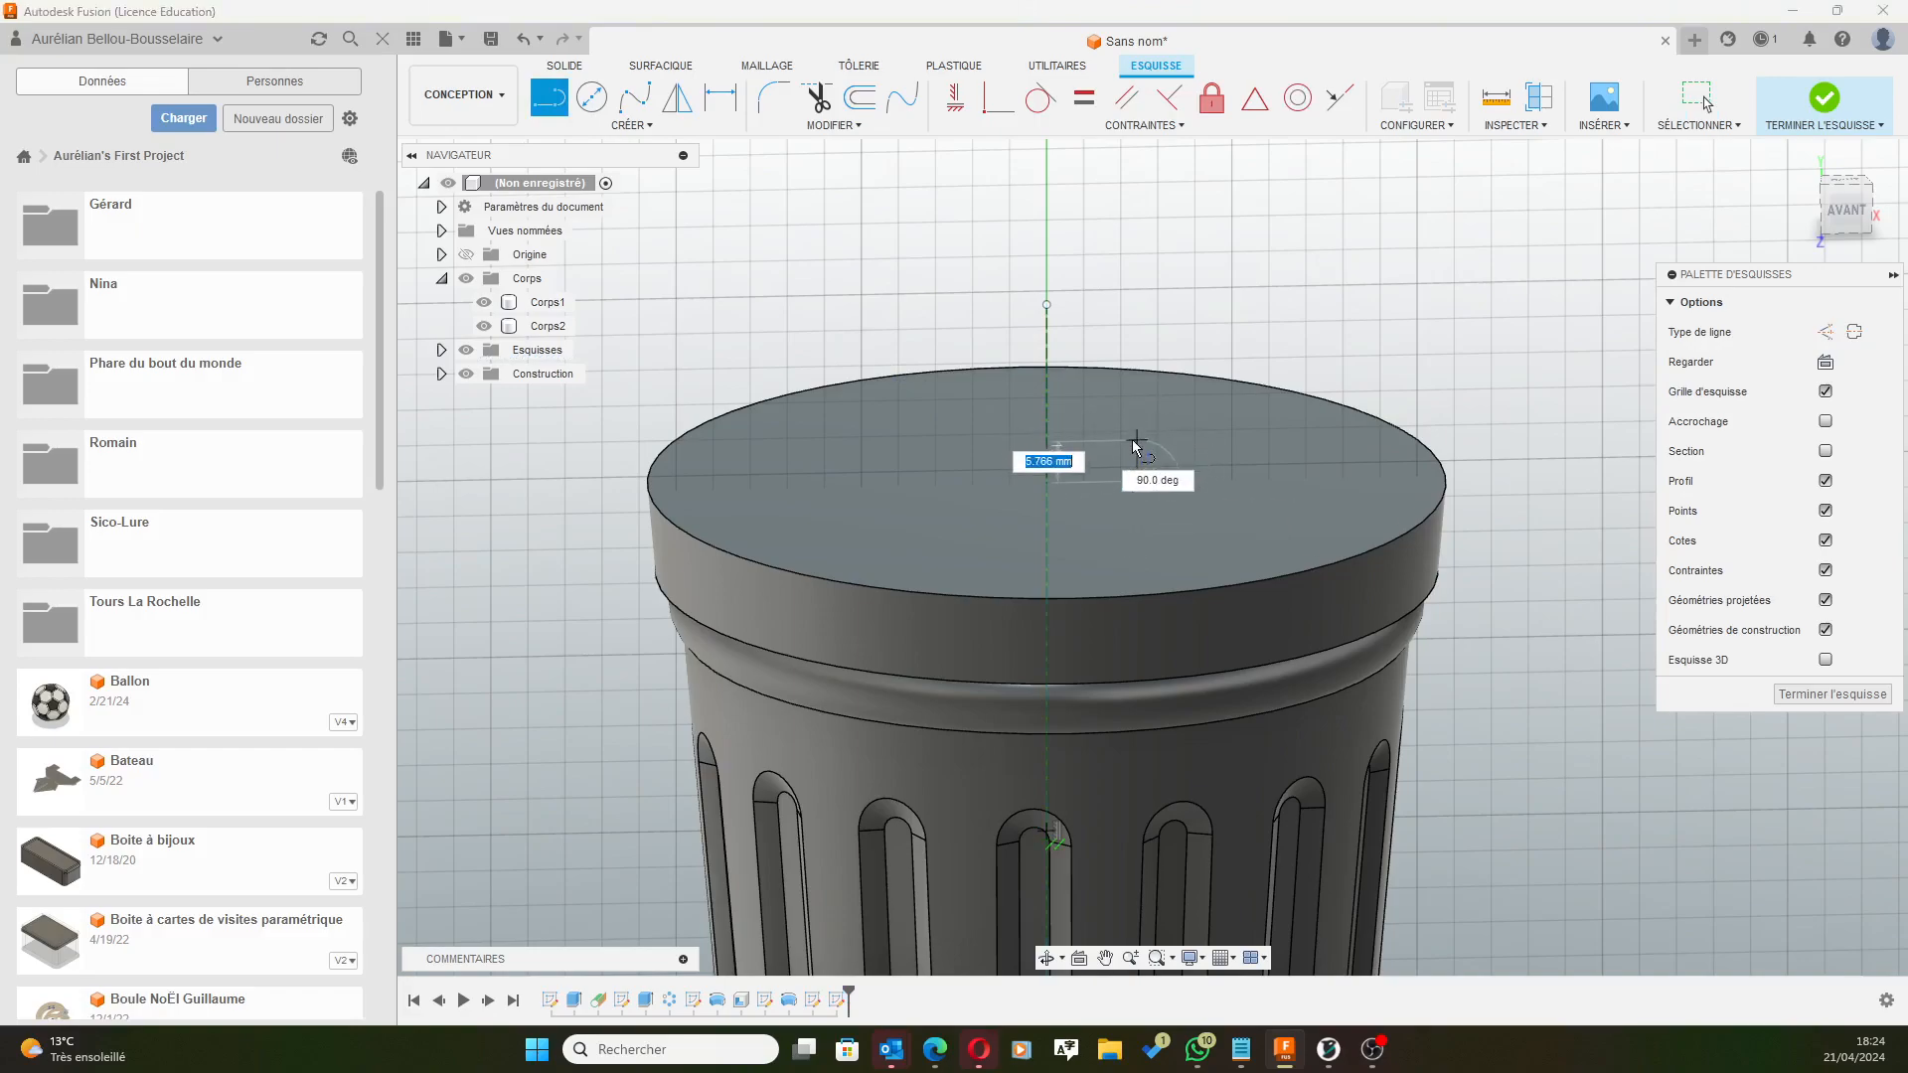
left_click(1846, 208)
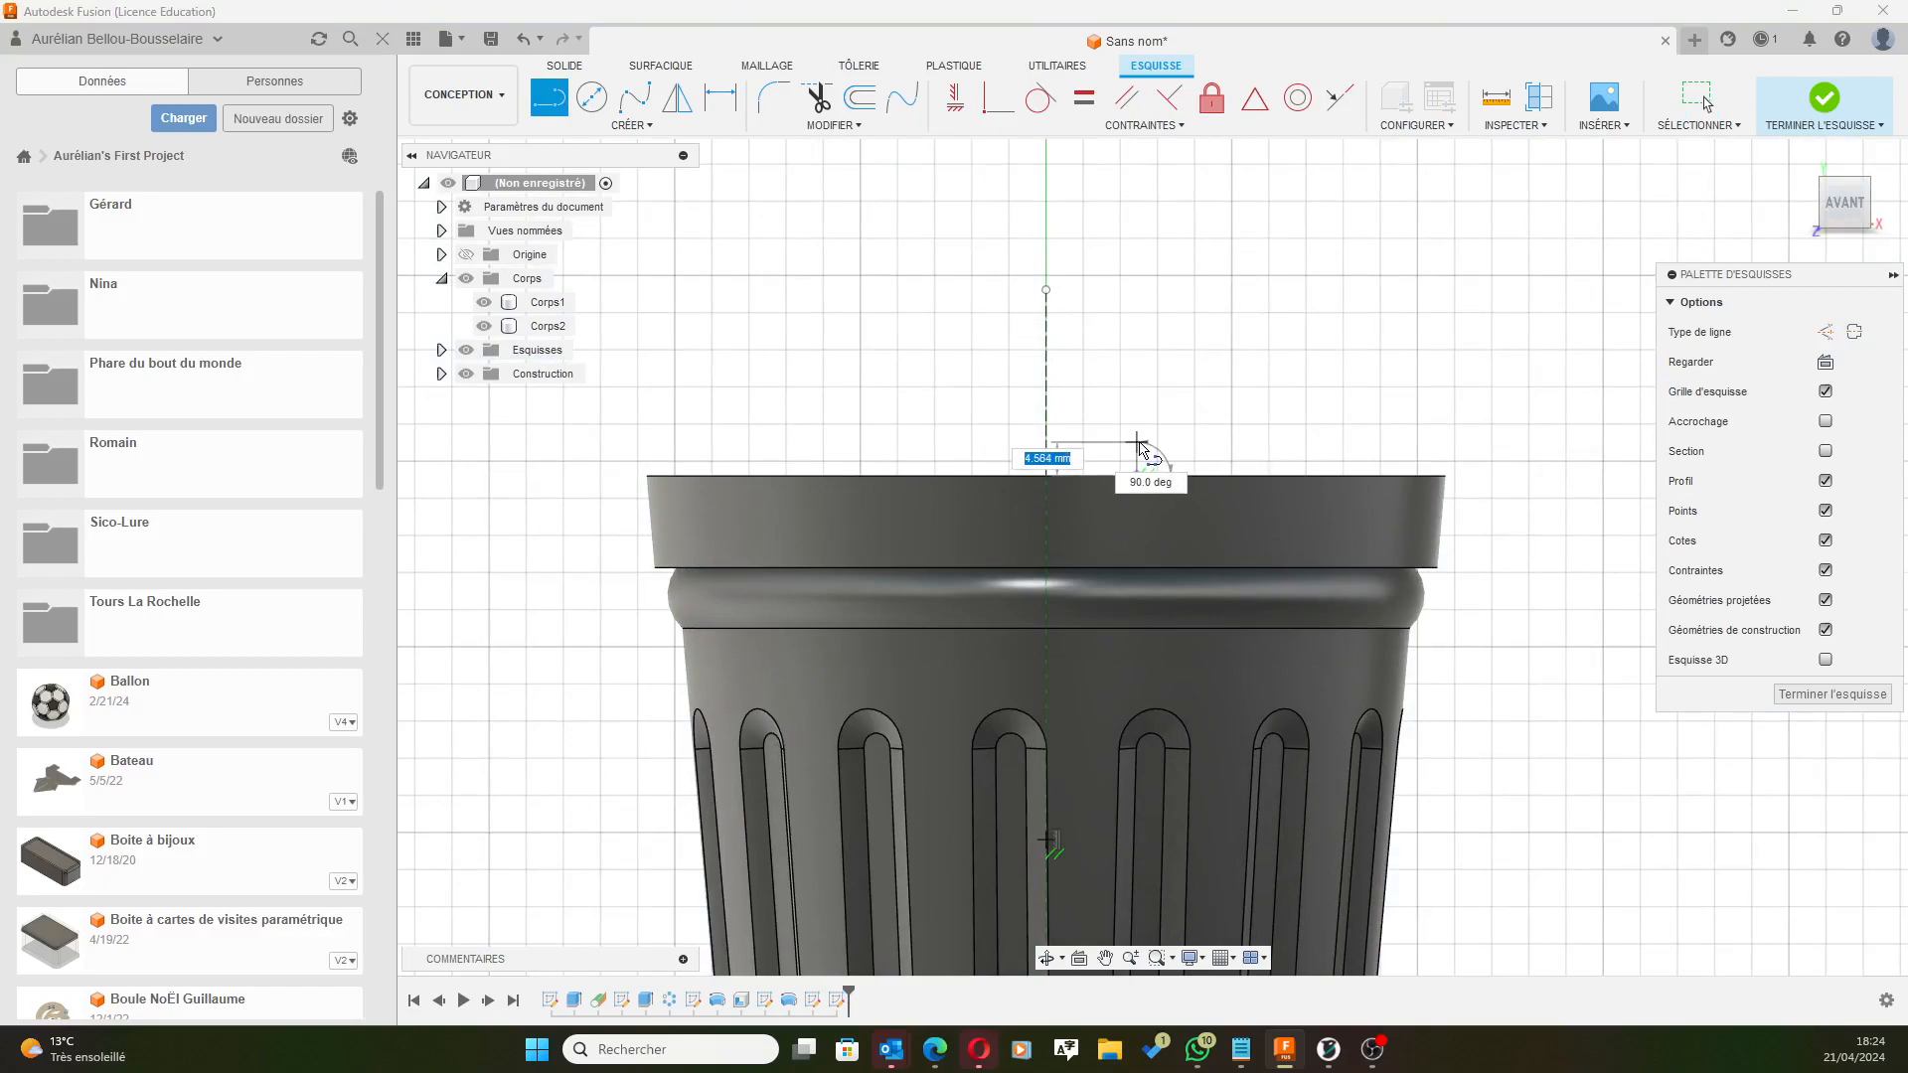
scroll(1141, 457, "up", 3)
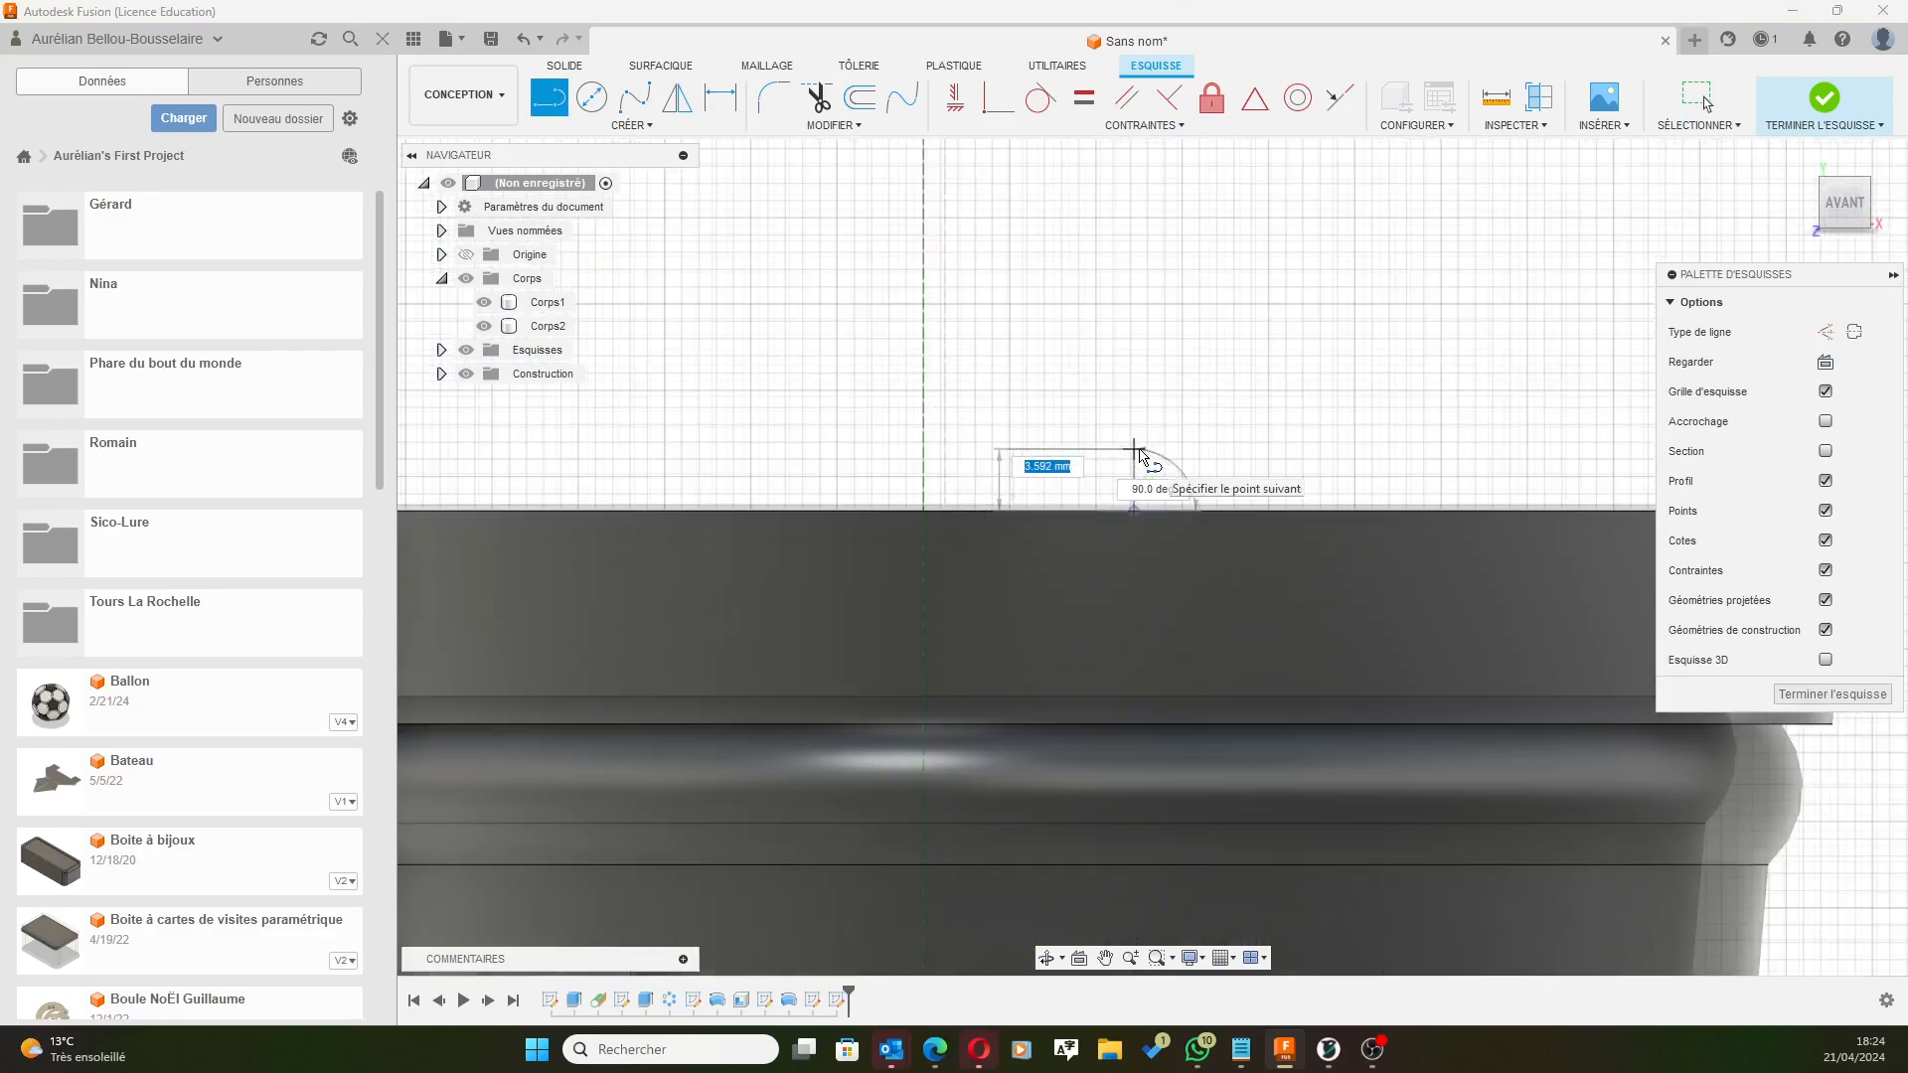
left_click(1131, 495)
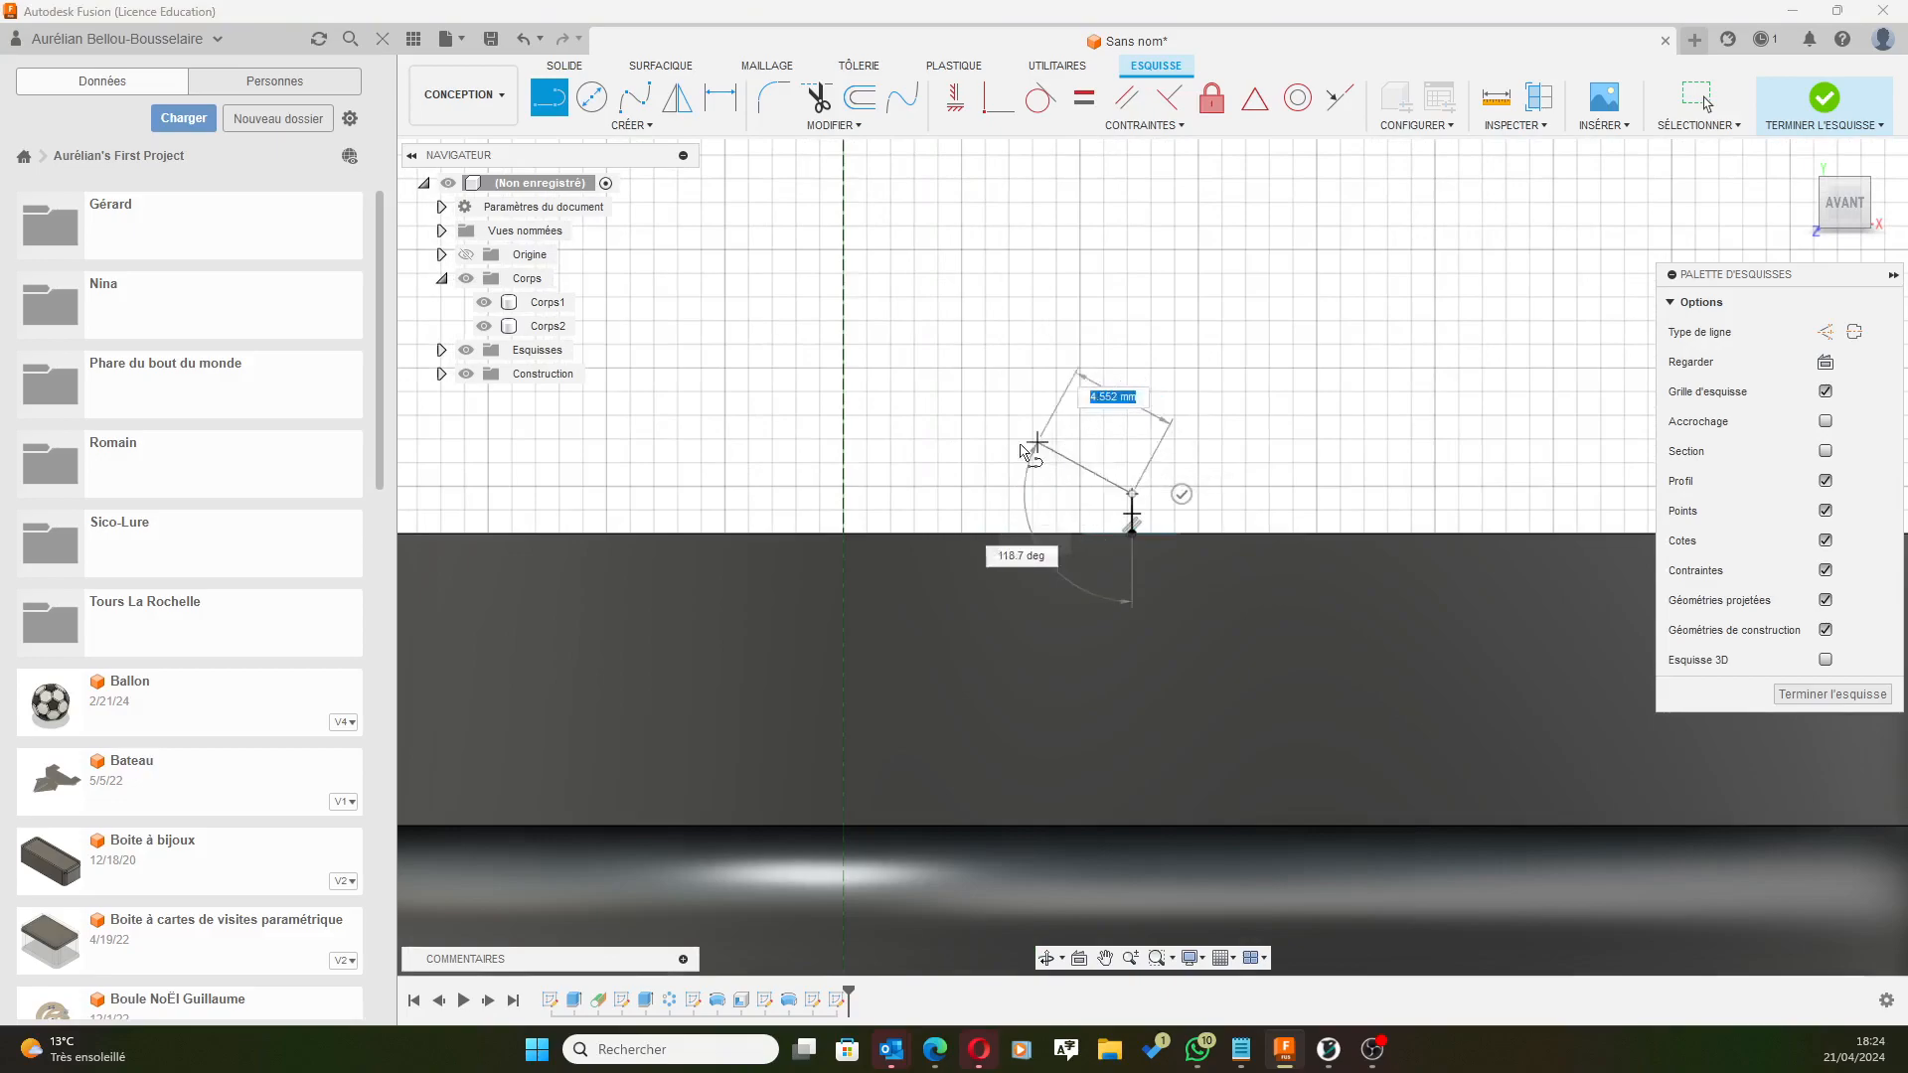
double_click(845, 494)
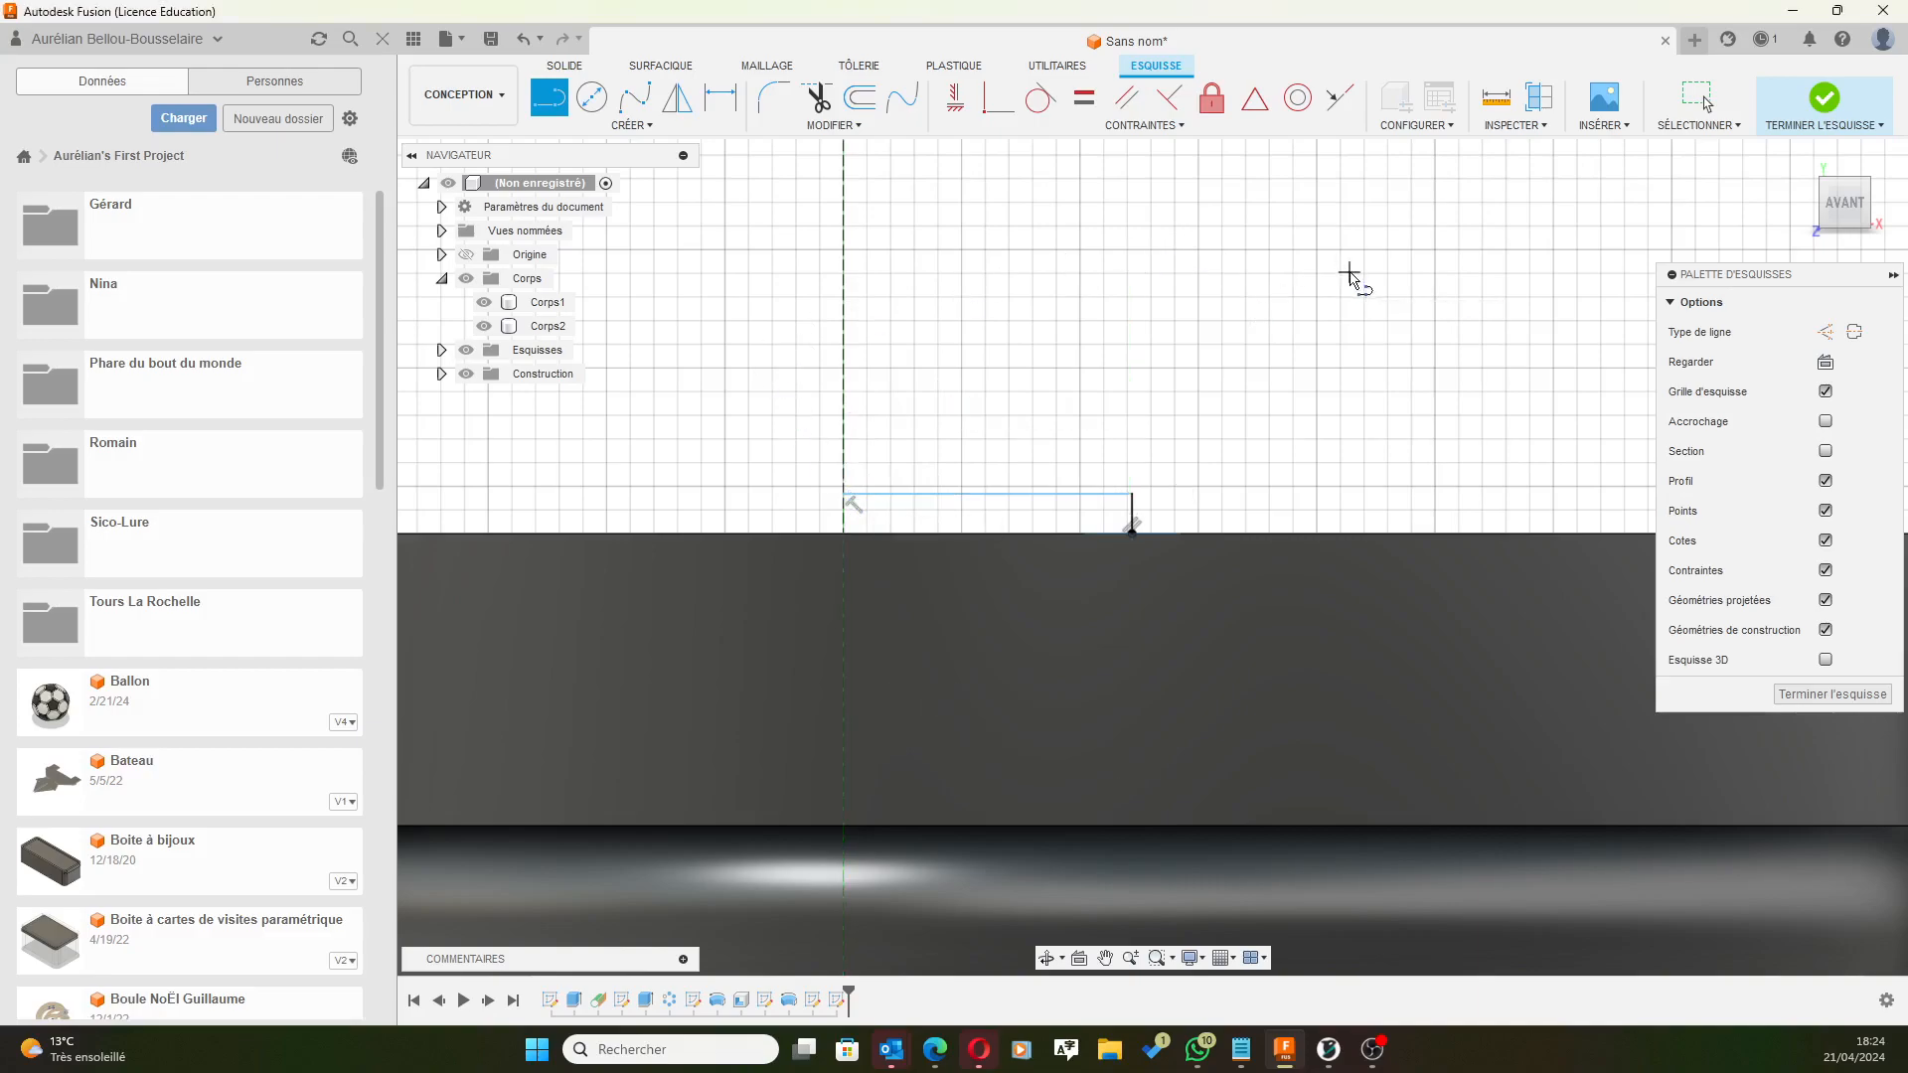
middle_click_drag(1447, 247, 1269, 371)
key("l")
key("Escape")
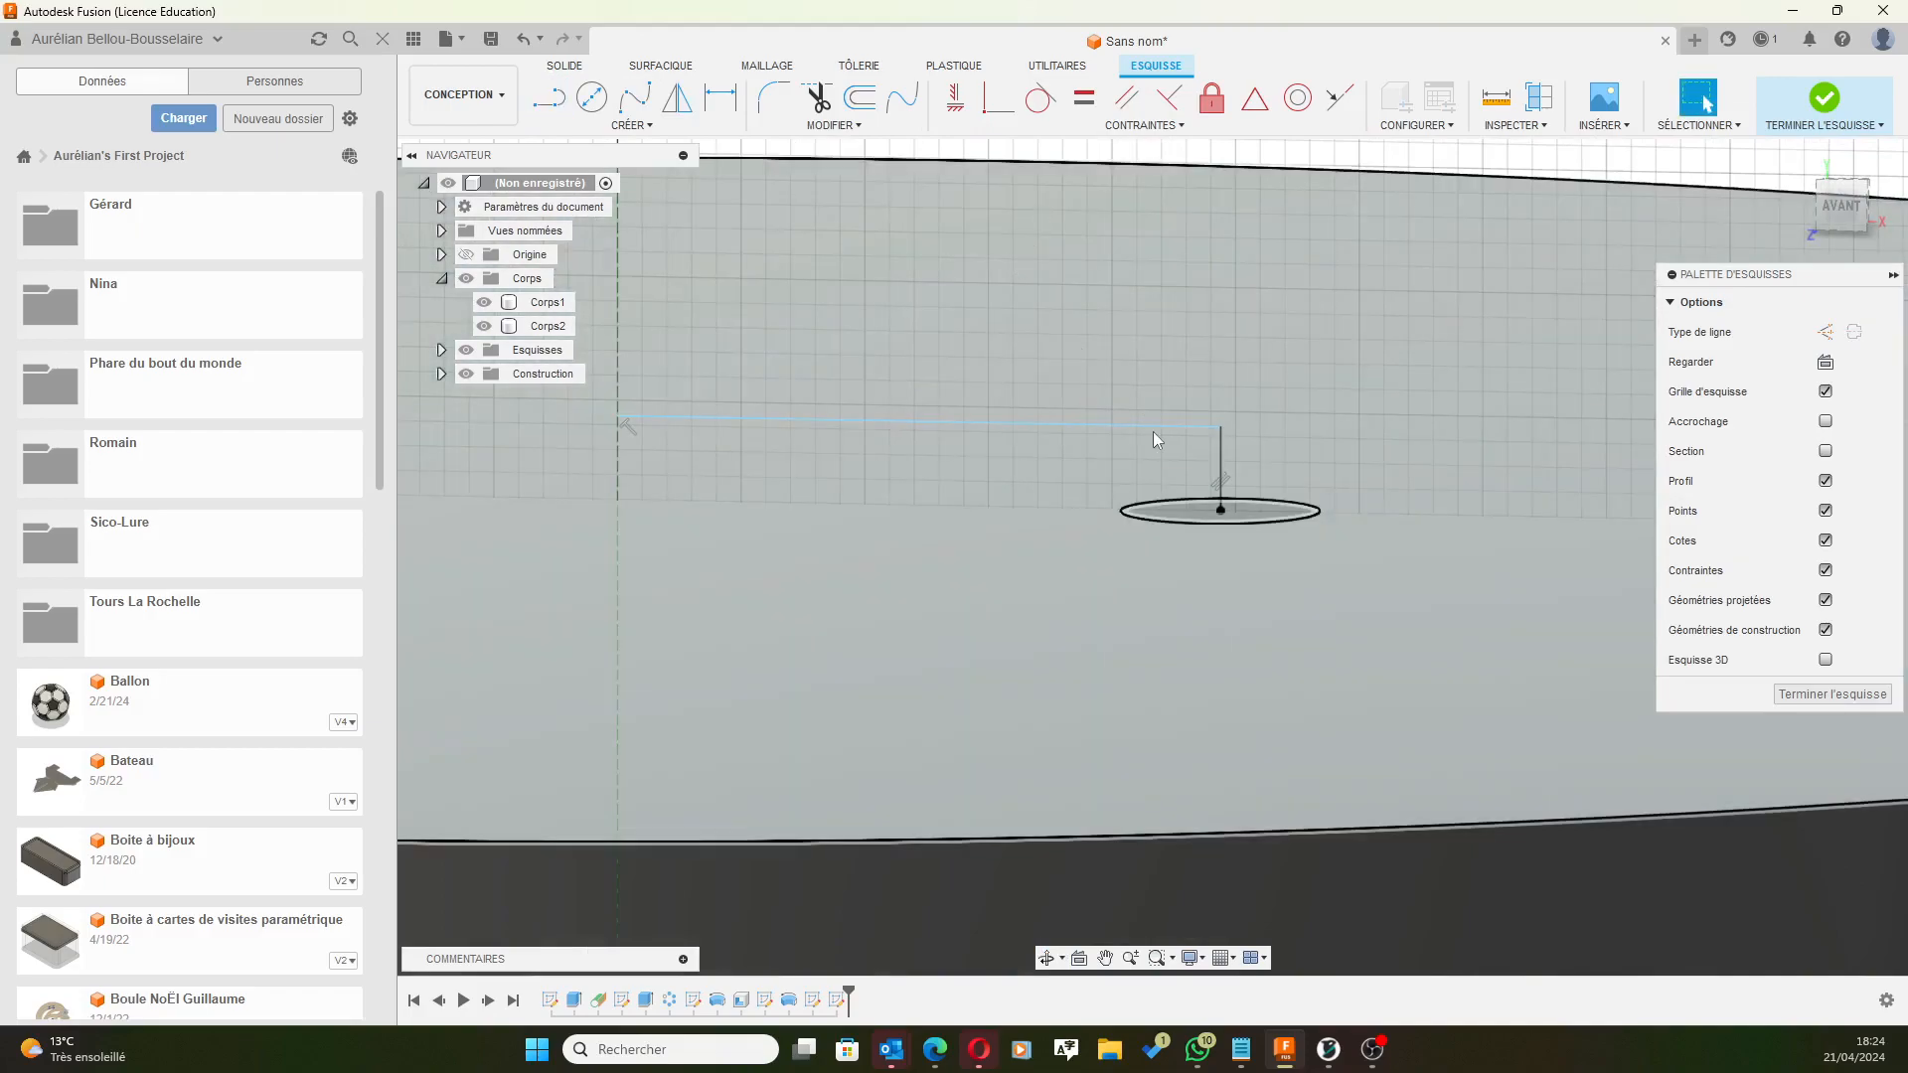
mouse_move(1153, 438)
middle_mouse_down("shift")
mouse_move(1282, 341)
mouse_move(1345, 415)
mouse_move(1371, 417)
mouse_move(1361, 388)
middle_mouse_up("shift")
left_click_drag(1082, 335, 1085, 219)
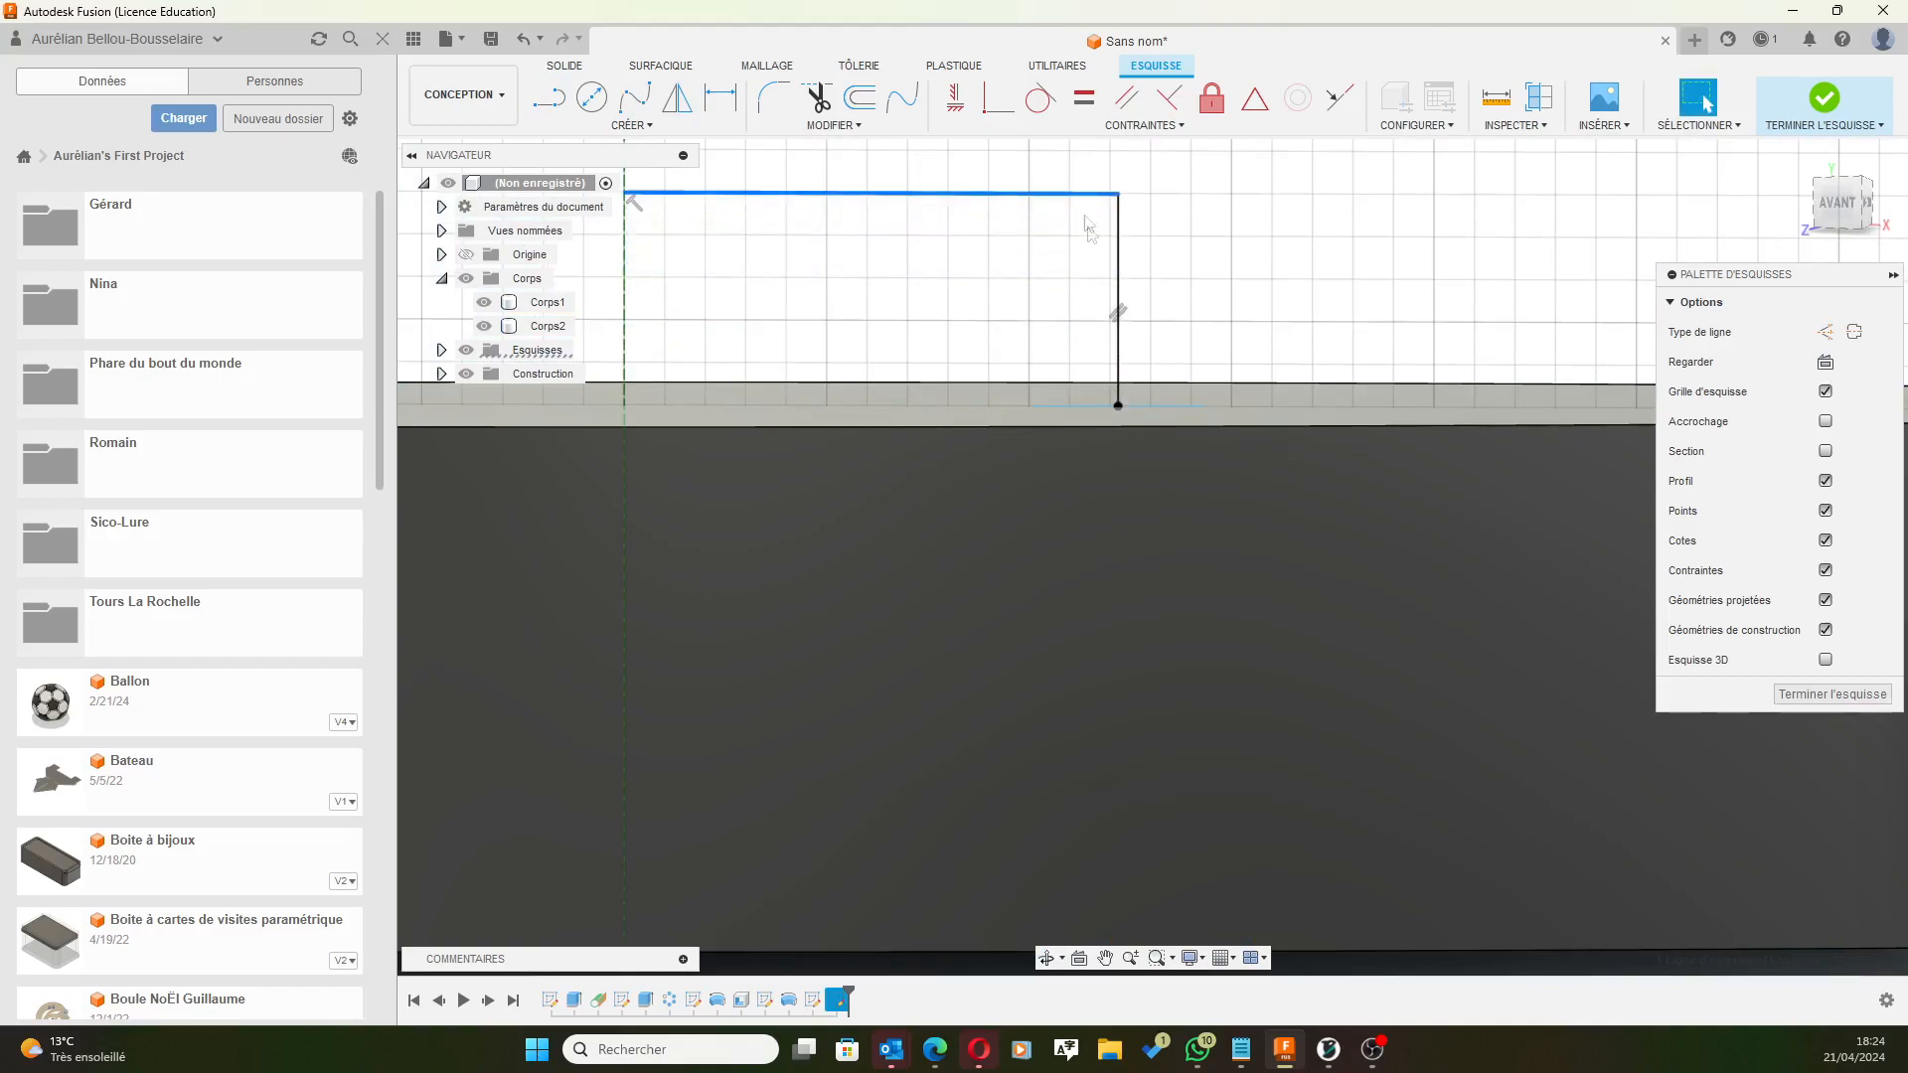
Dimension the L-path's vertical leg to 6 mm.
left_click(733, 94)
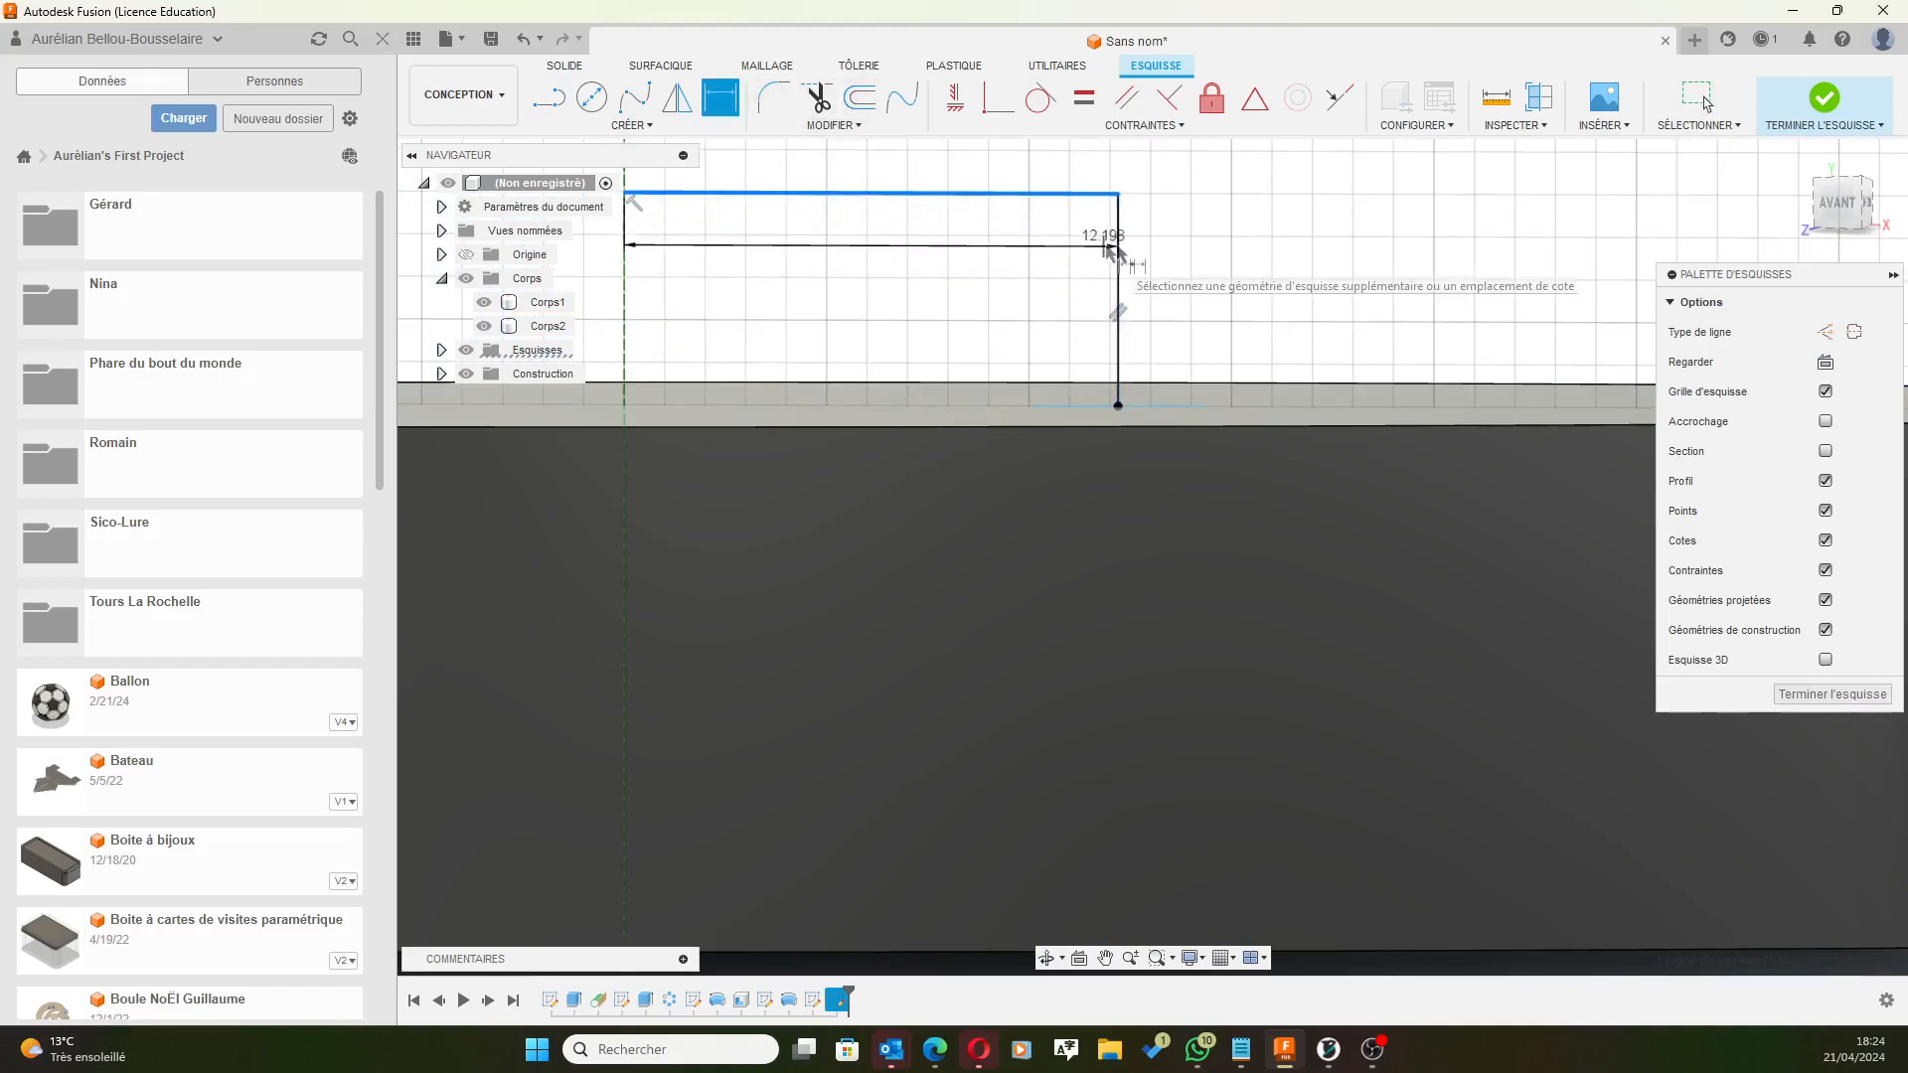
left_click(1121, 246)
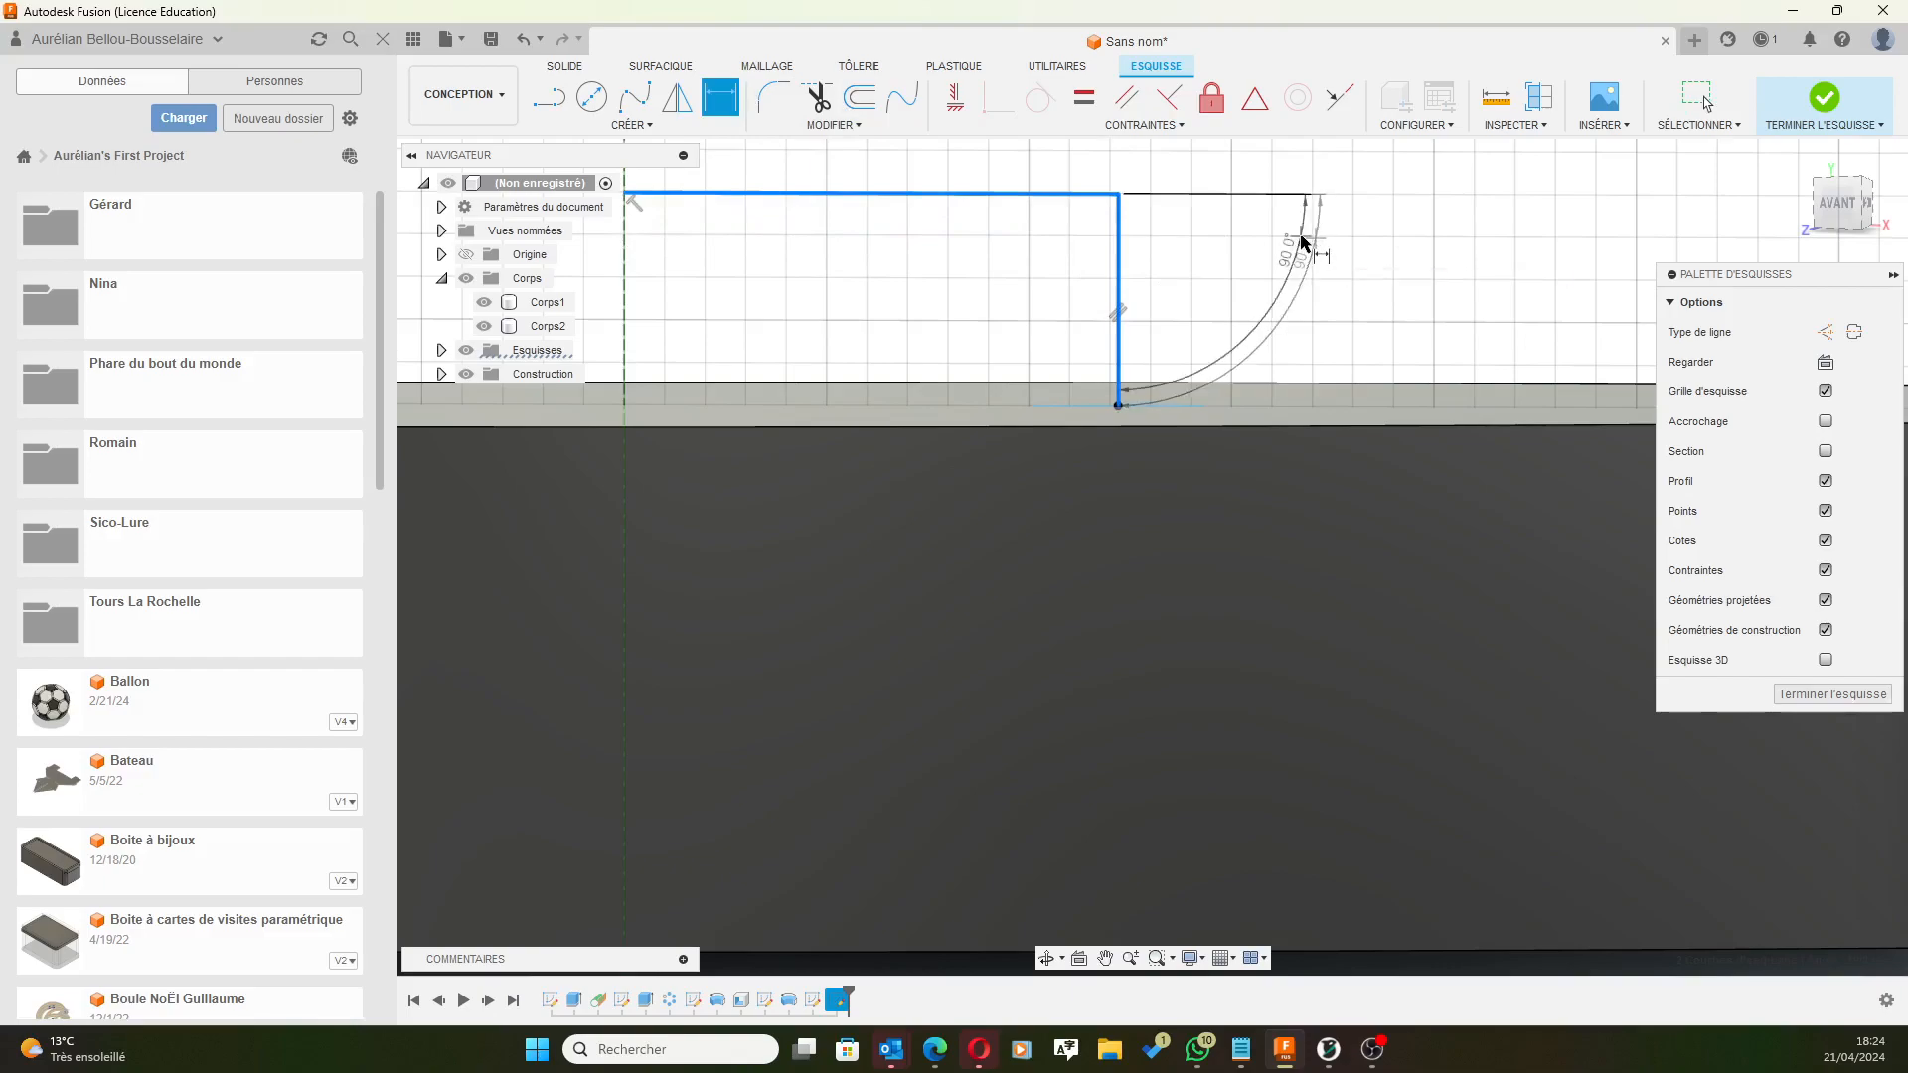
key("Escape")
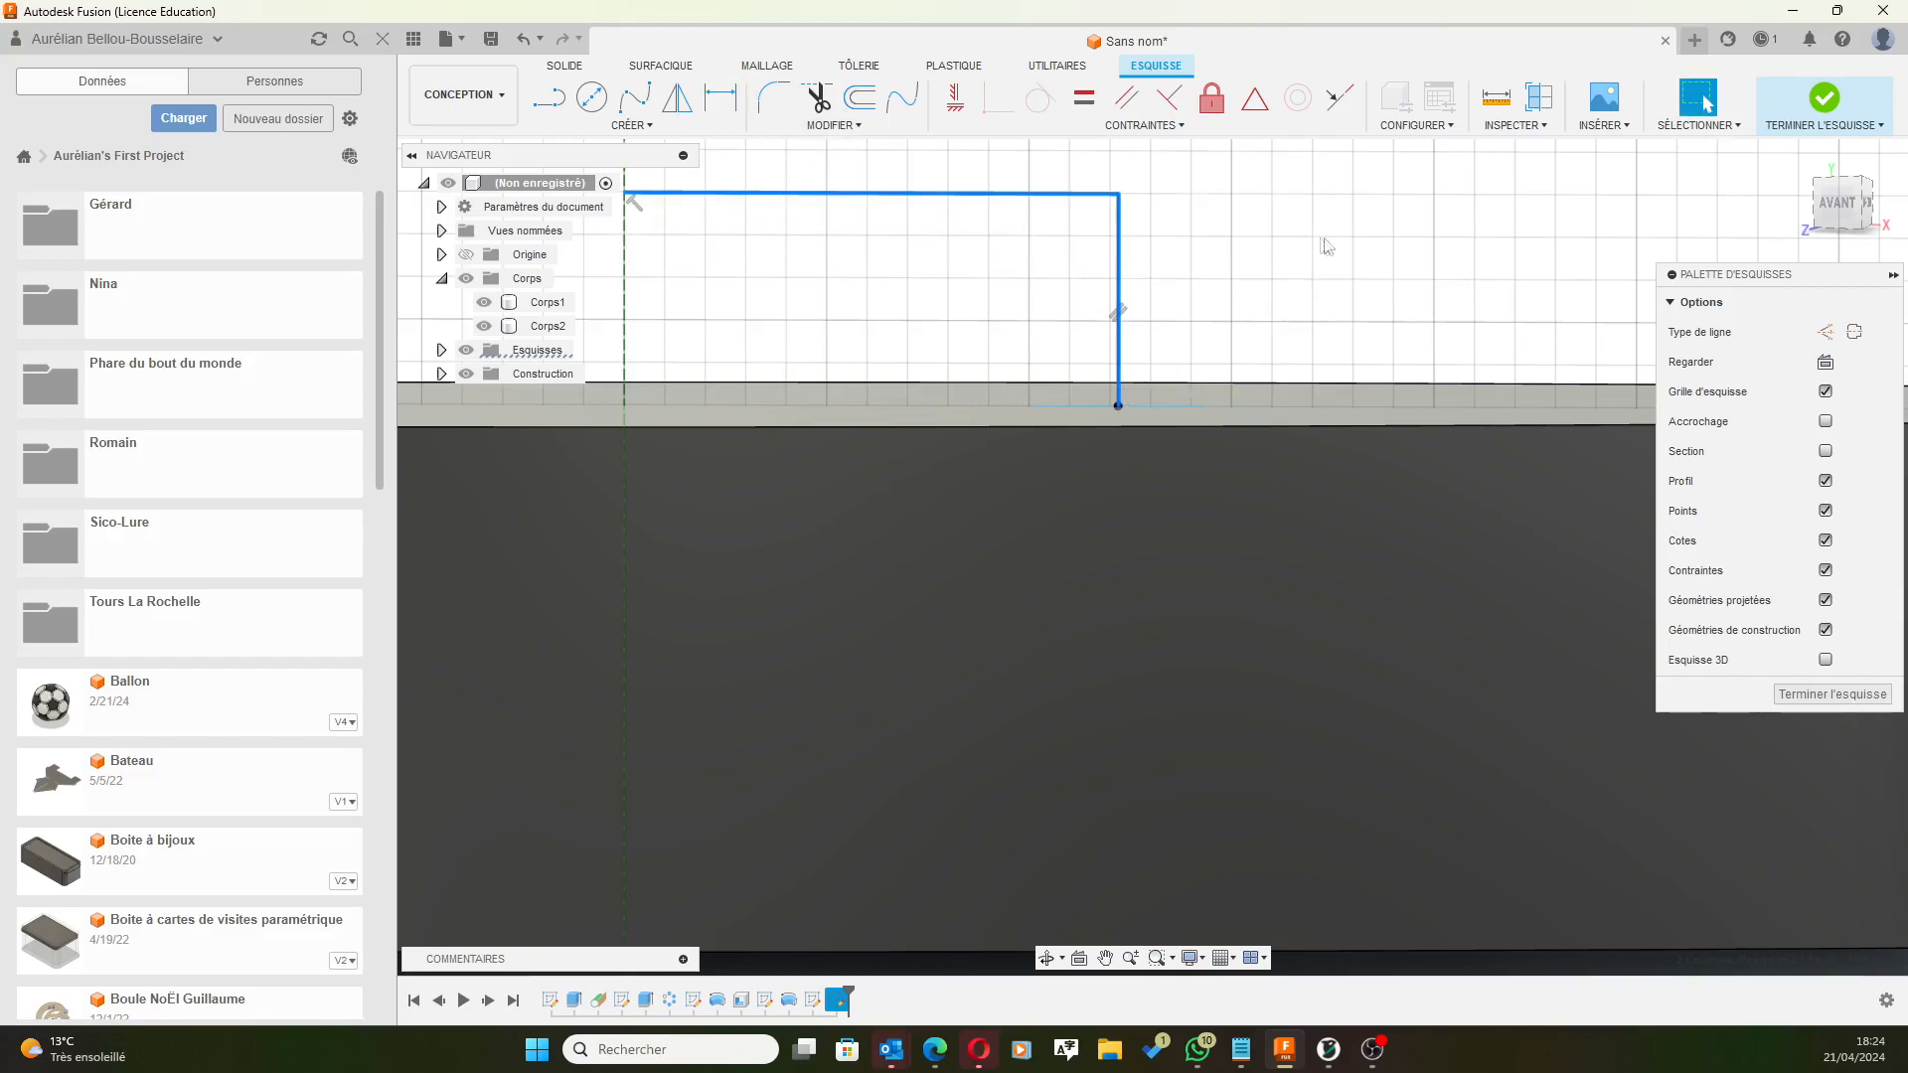
left_click(721, 96)
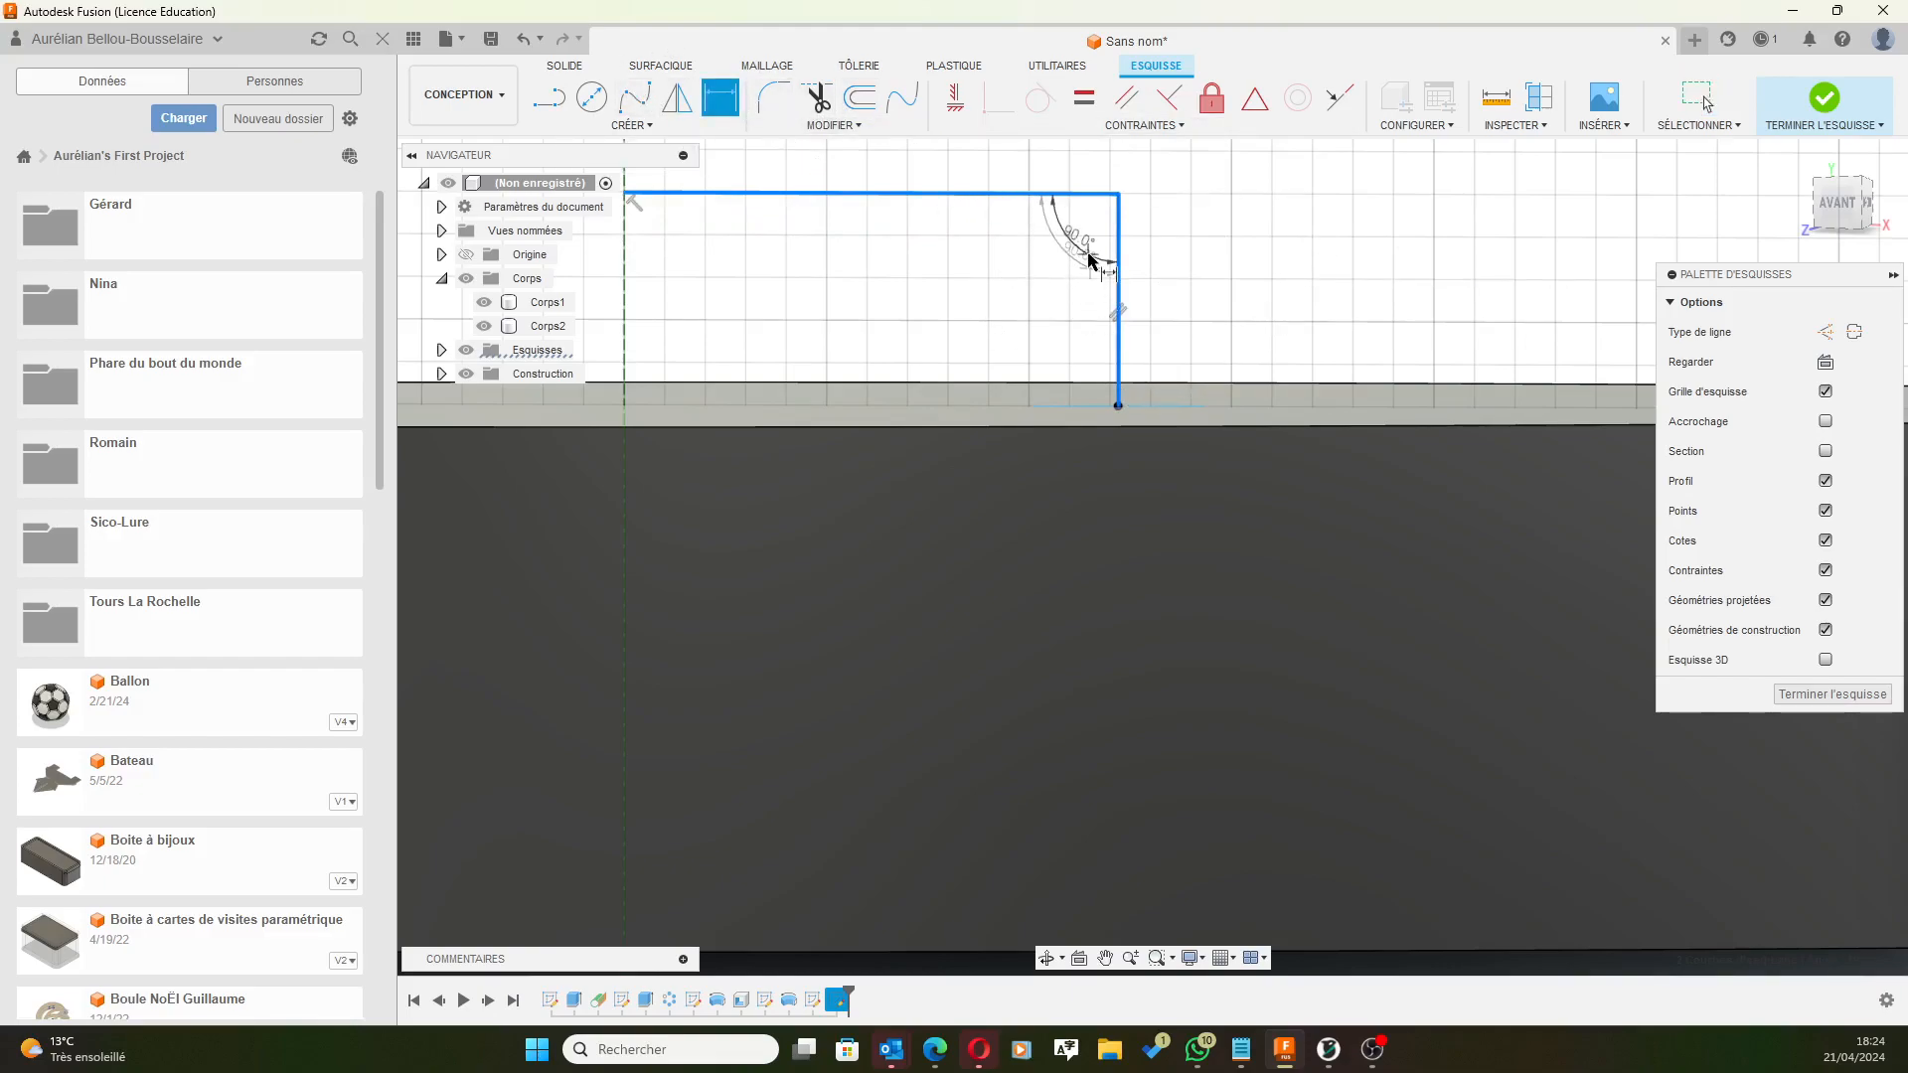
key("Escape")
key("Escape")
left_click(721, 97)
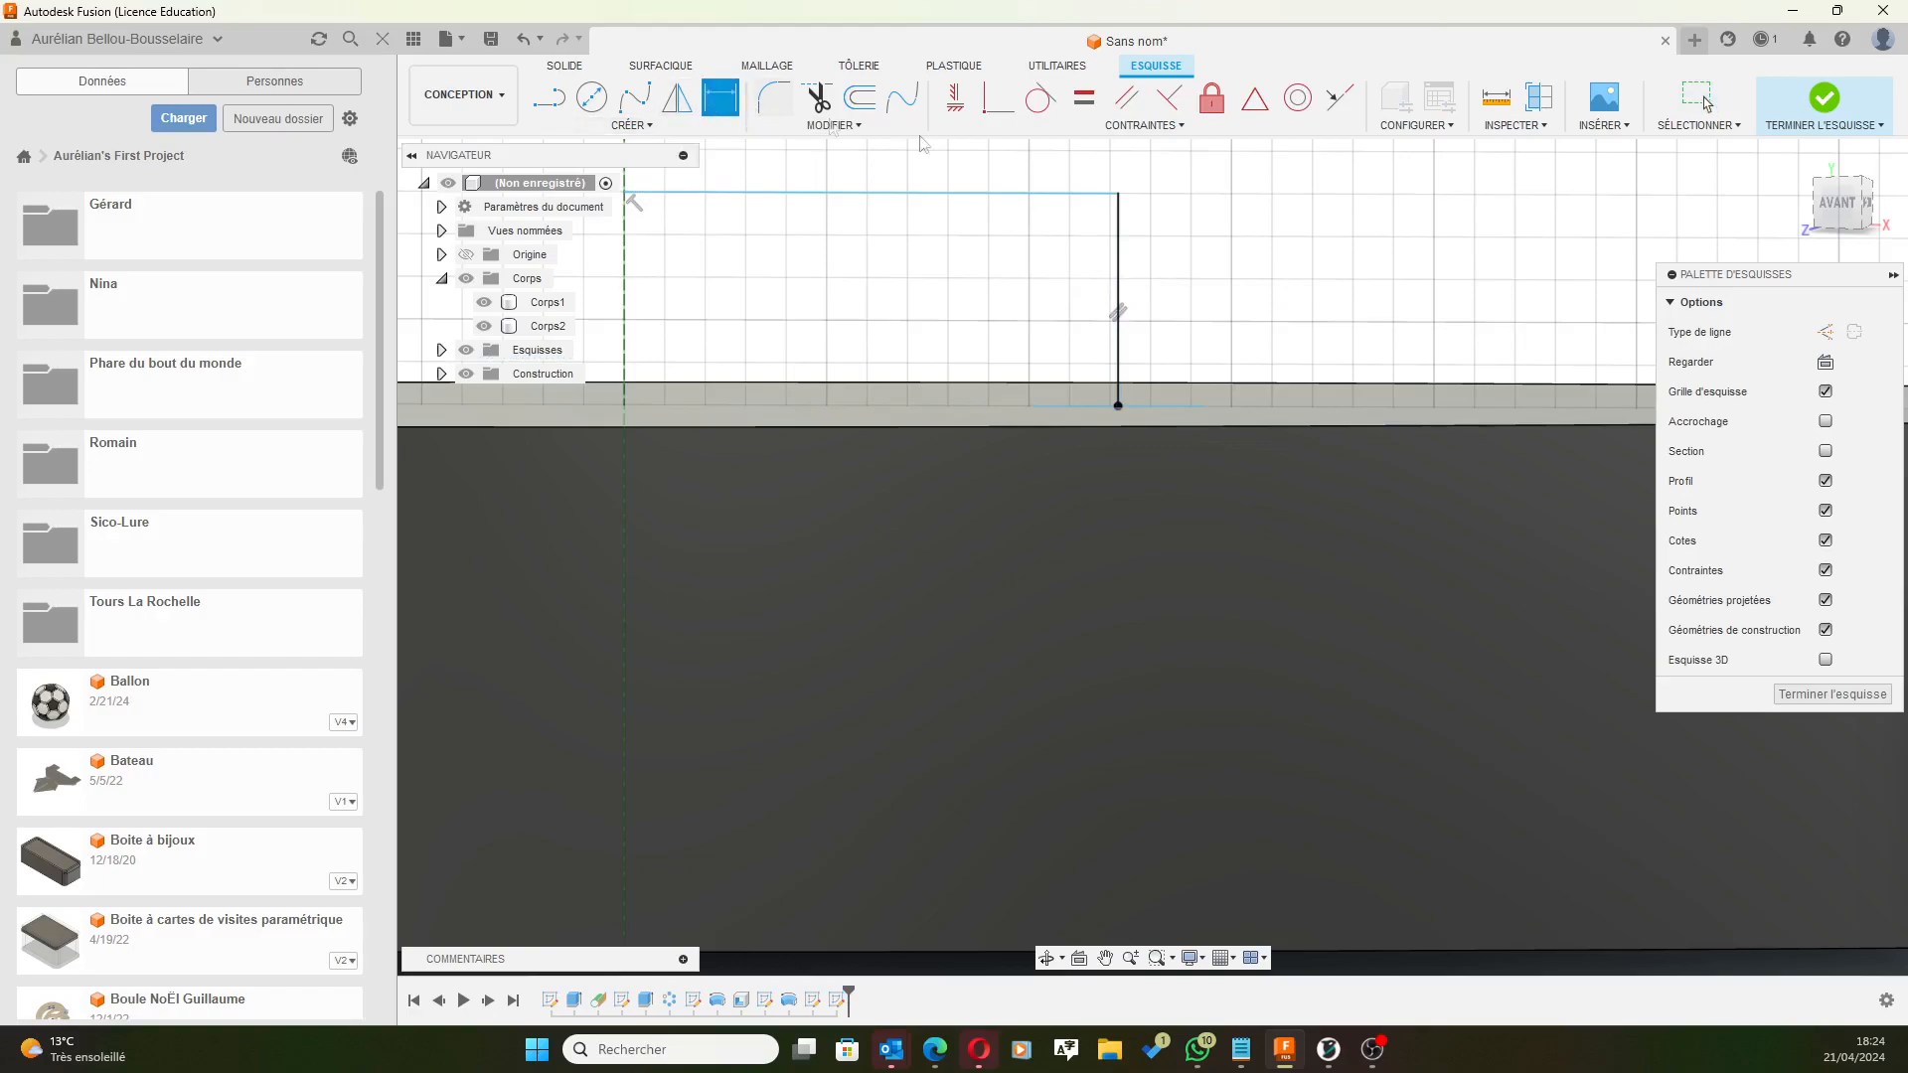
left_click(1120, 249)
left_click(1211, 239)
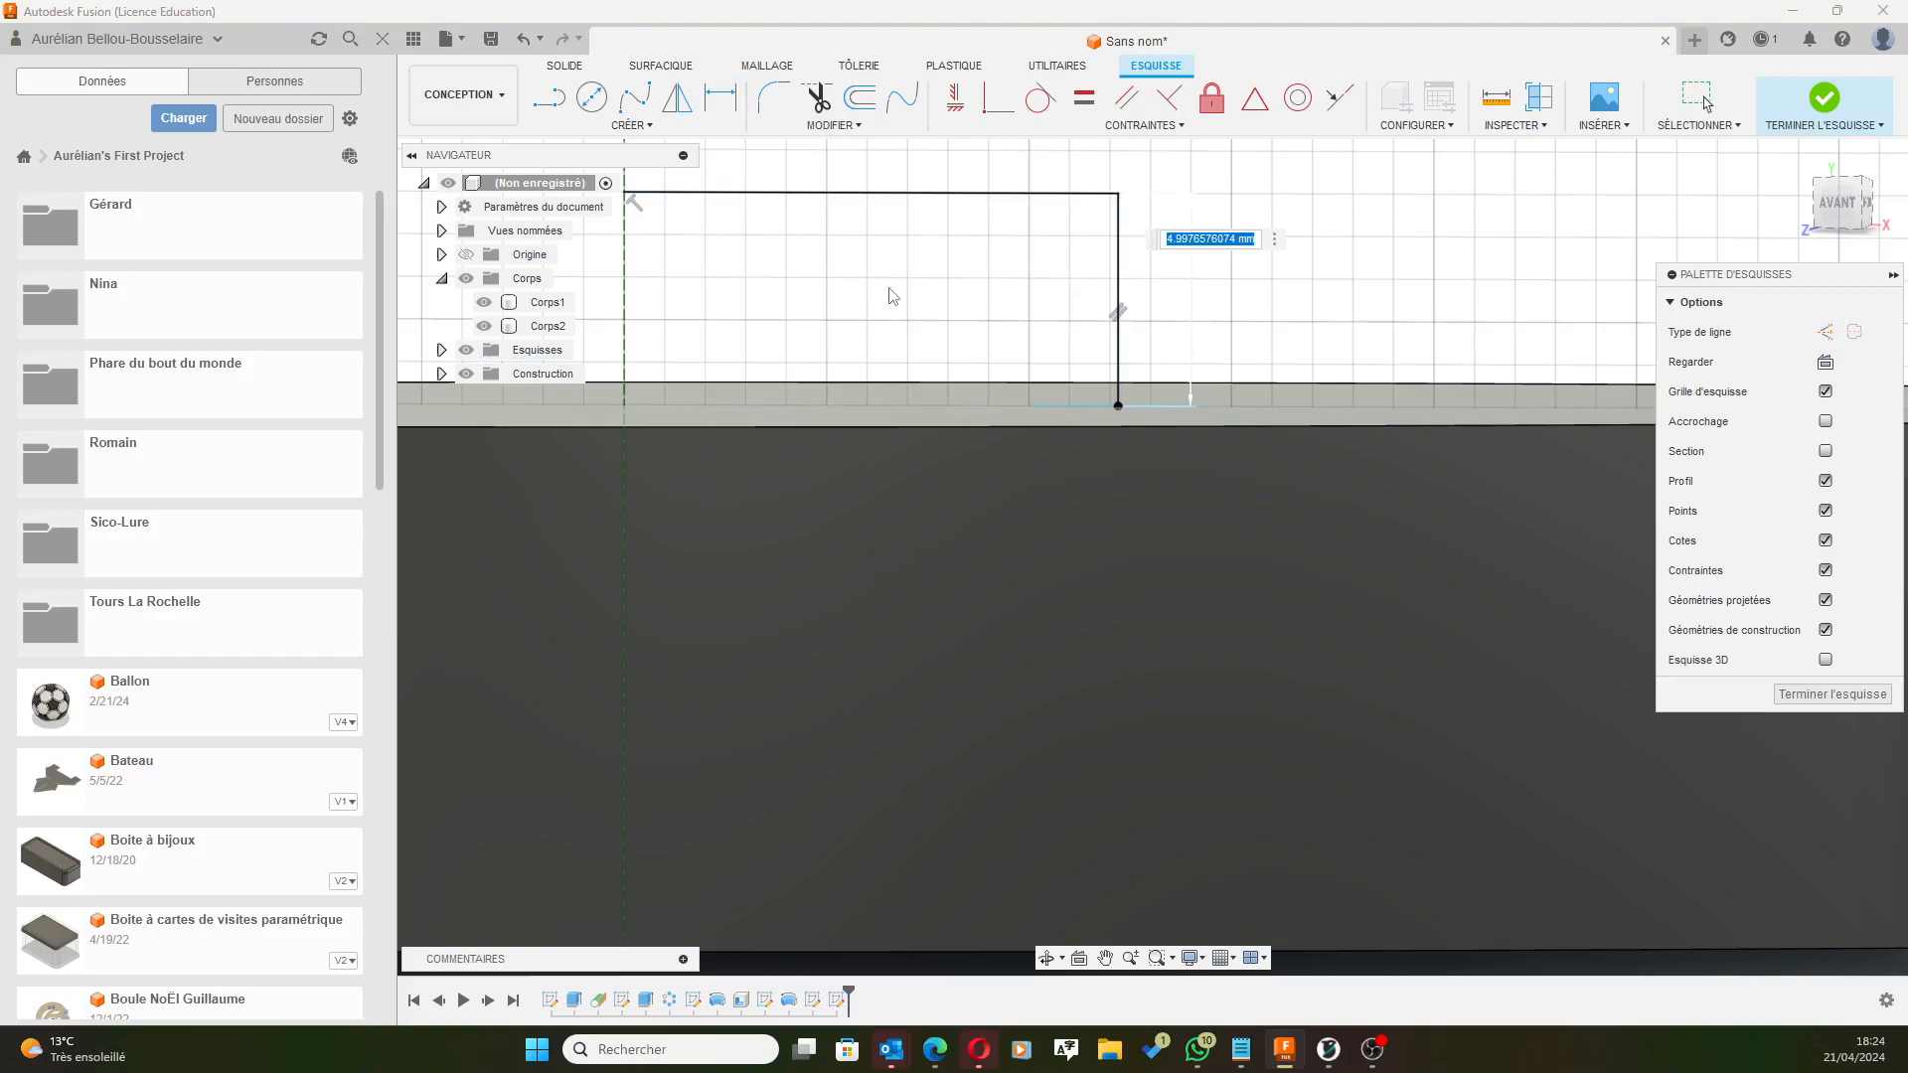
type("6")
key("Return")
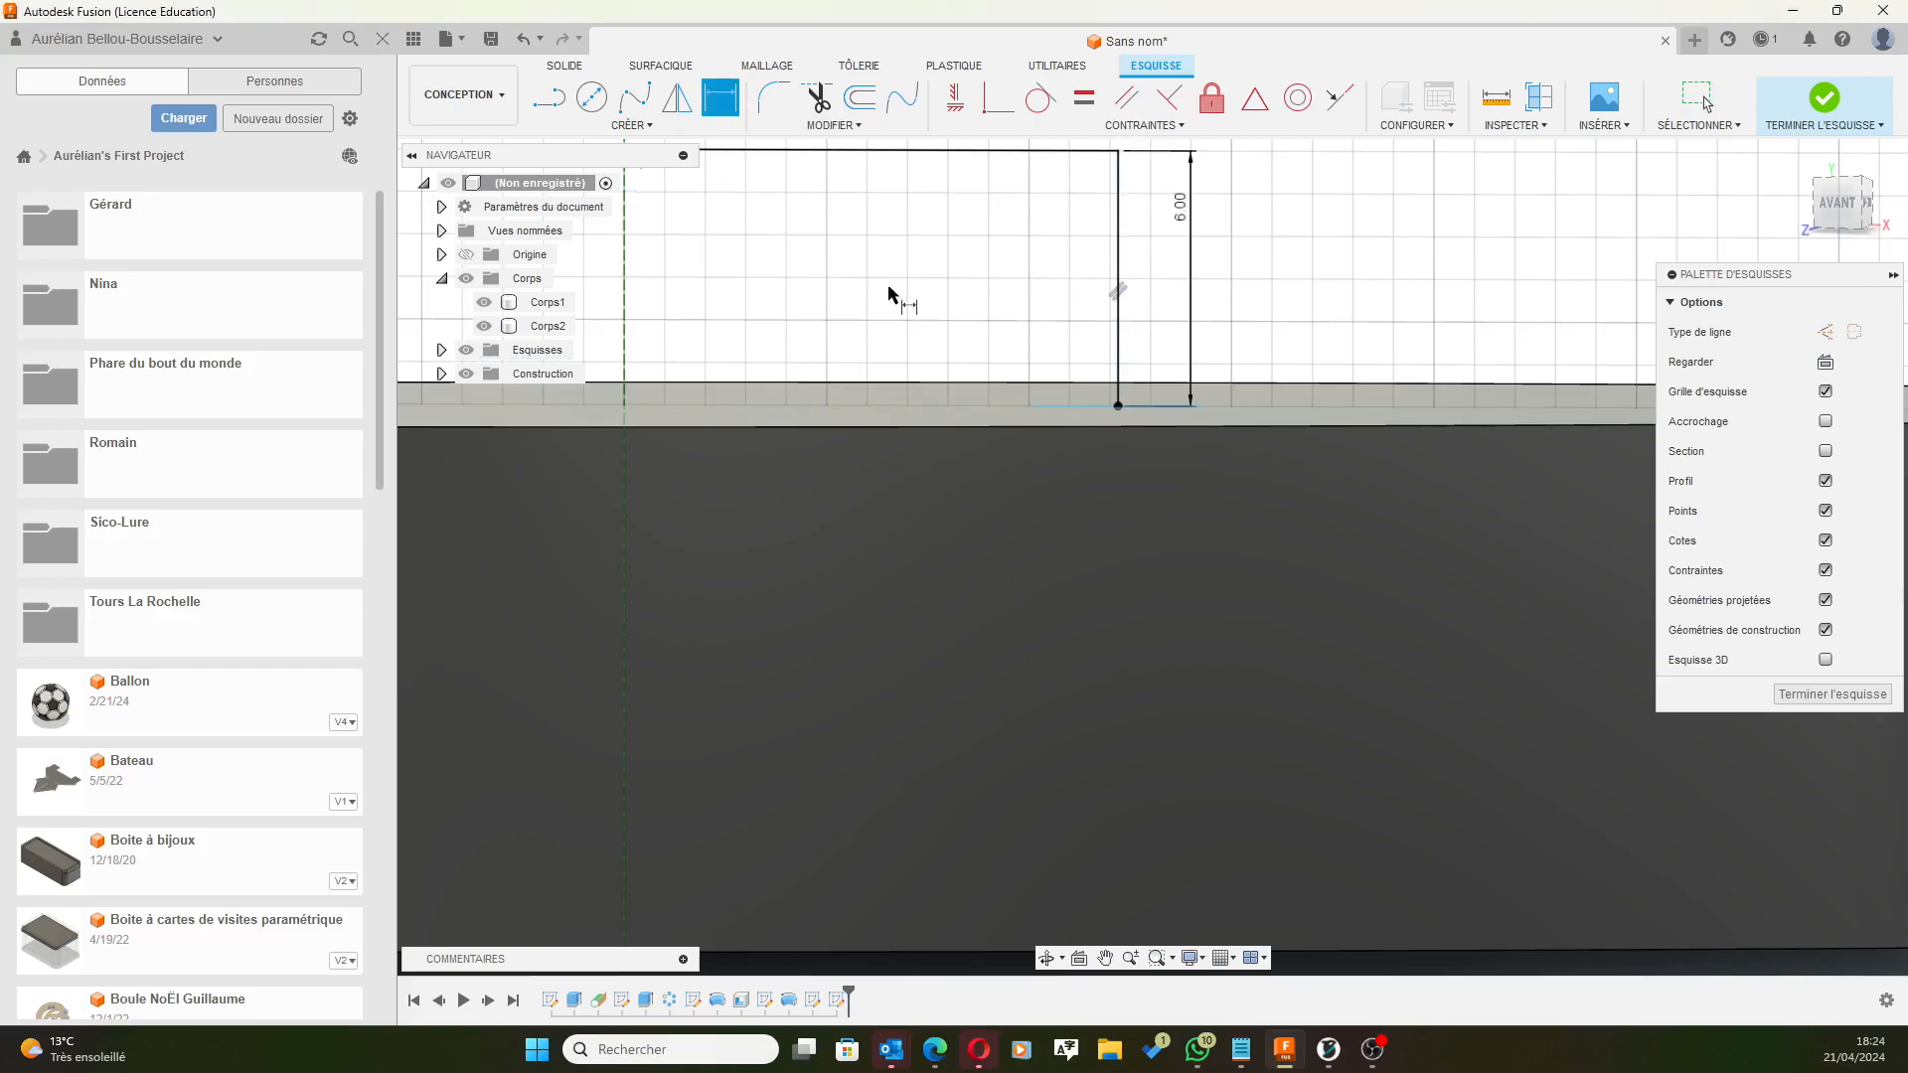
mouse_move(1295, 236)
middle_mouse_down("shift")
mouse_move(1265, 307)
mouse_move(1286, 299)
mouse_move(1277, 245)
mouse_move(1113, 181)
mouse_move(1141, 298)
middle_mouse_up("shift")
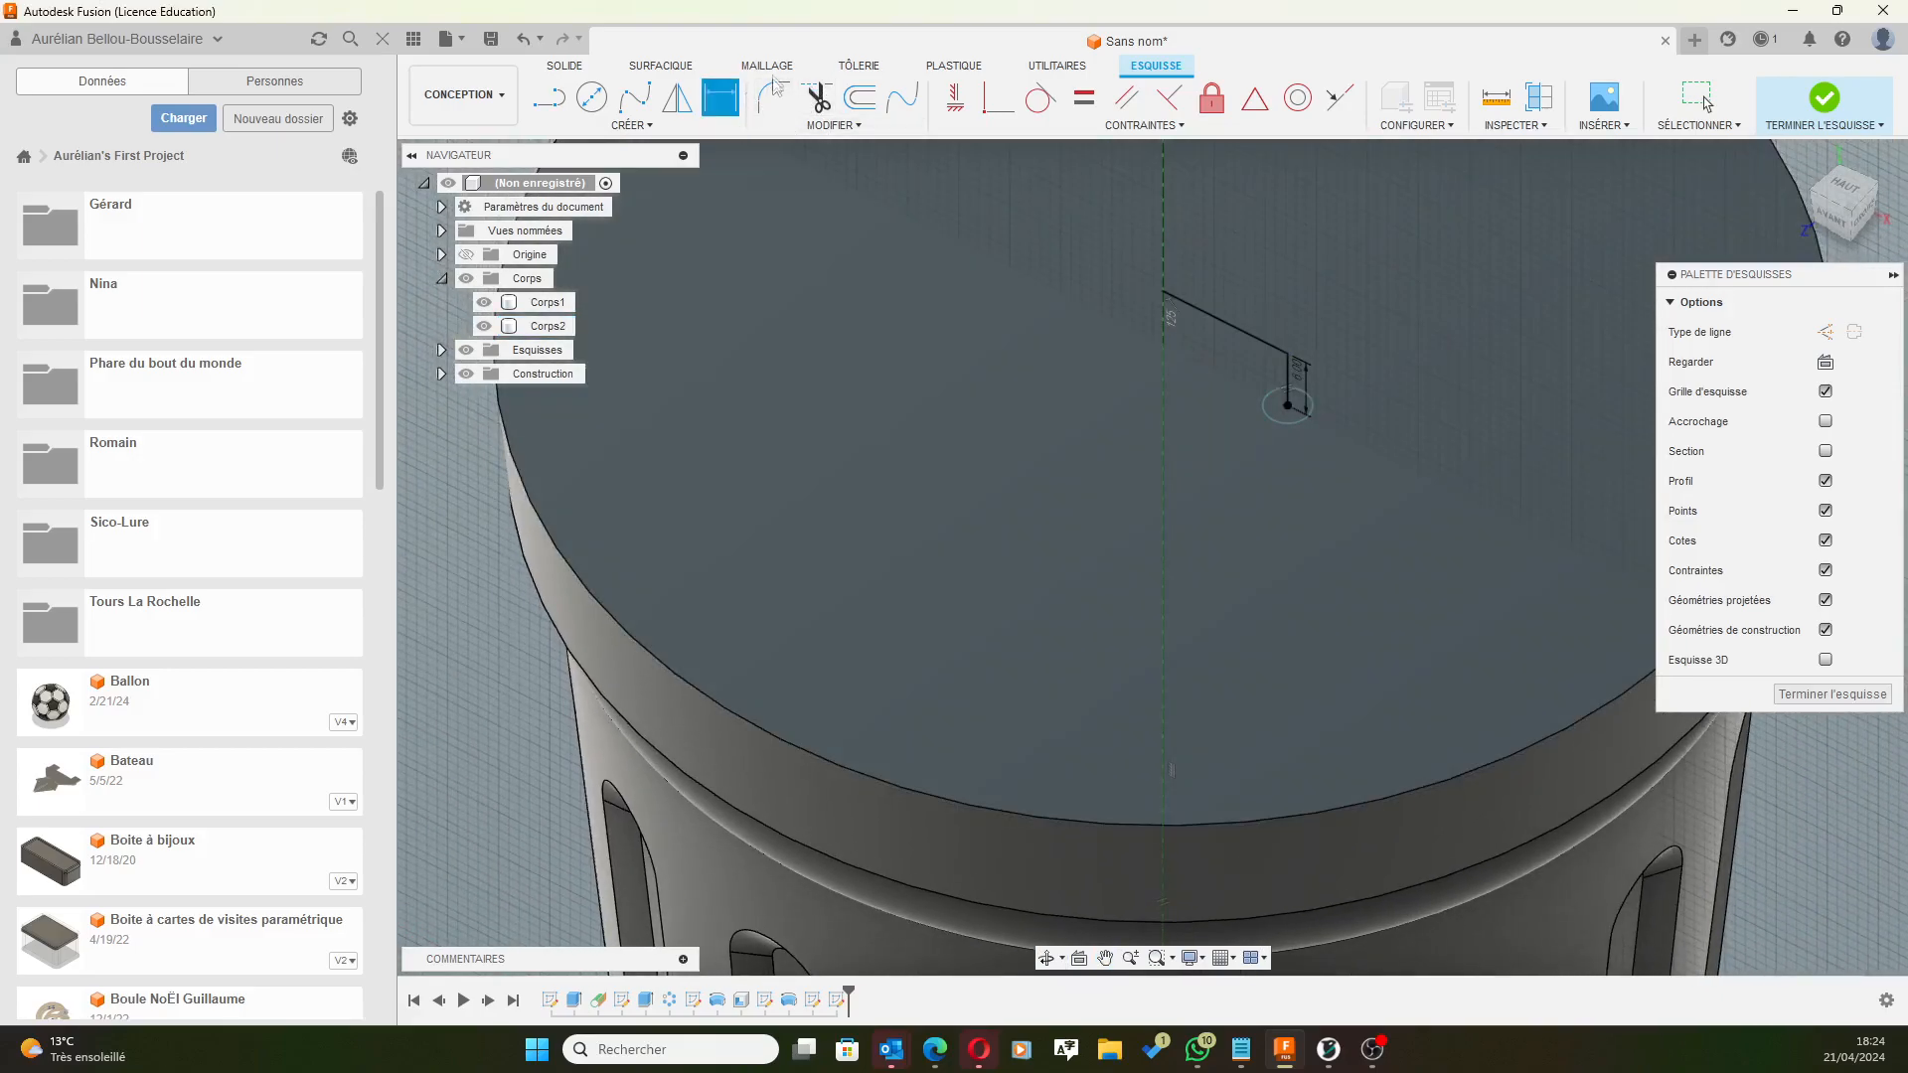
Round the L-path's corner with a 2 mm sketch fillet.
left_click(774, 96)
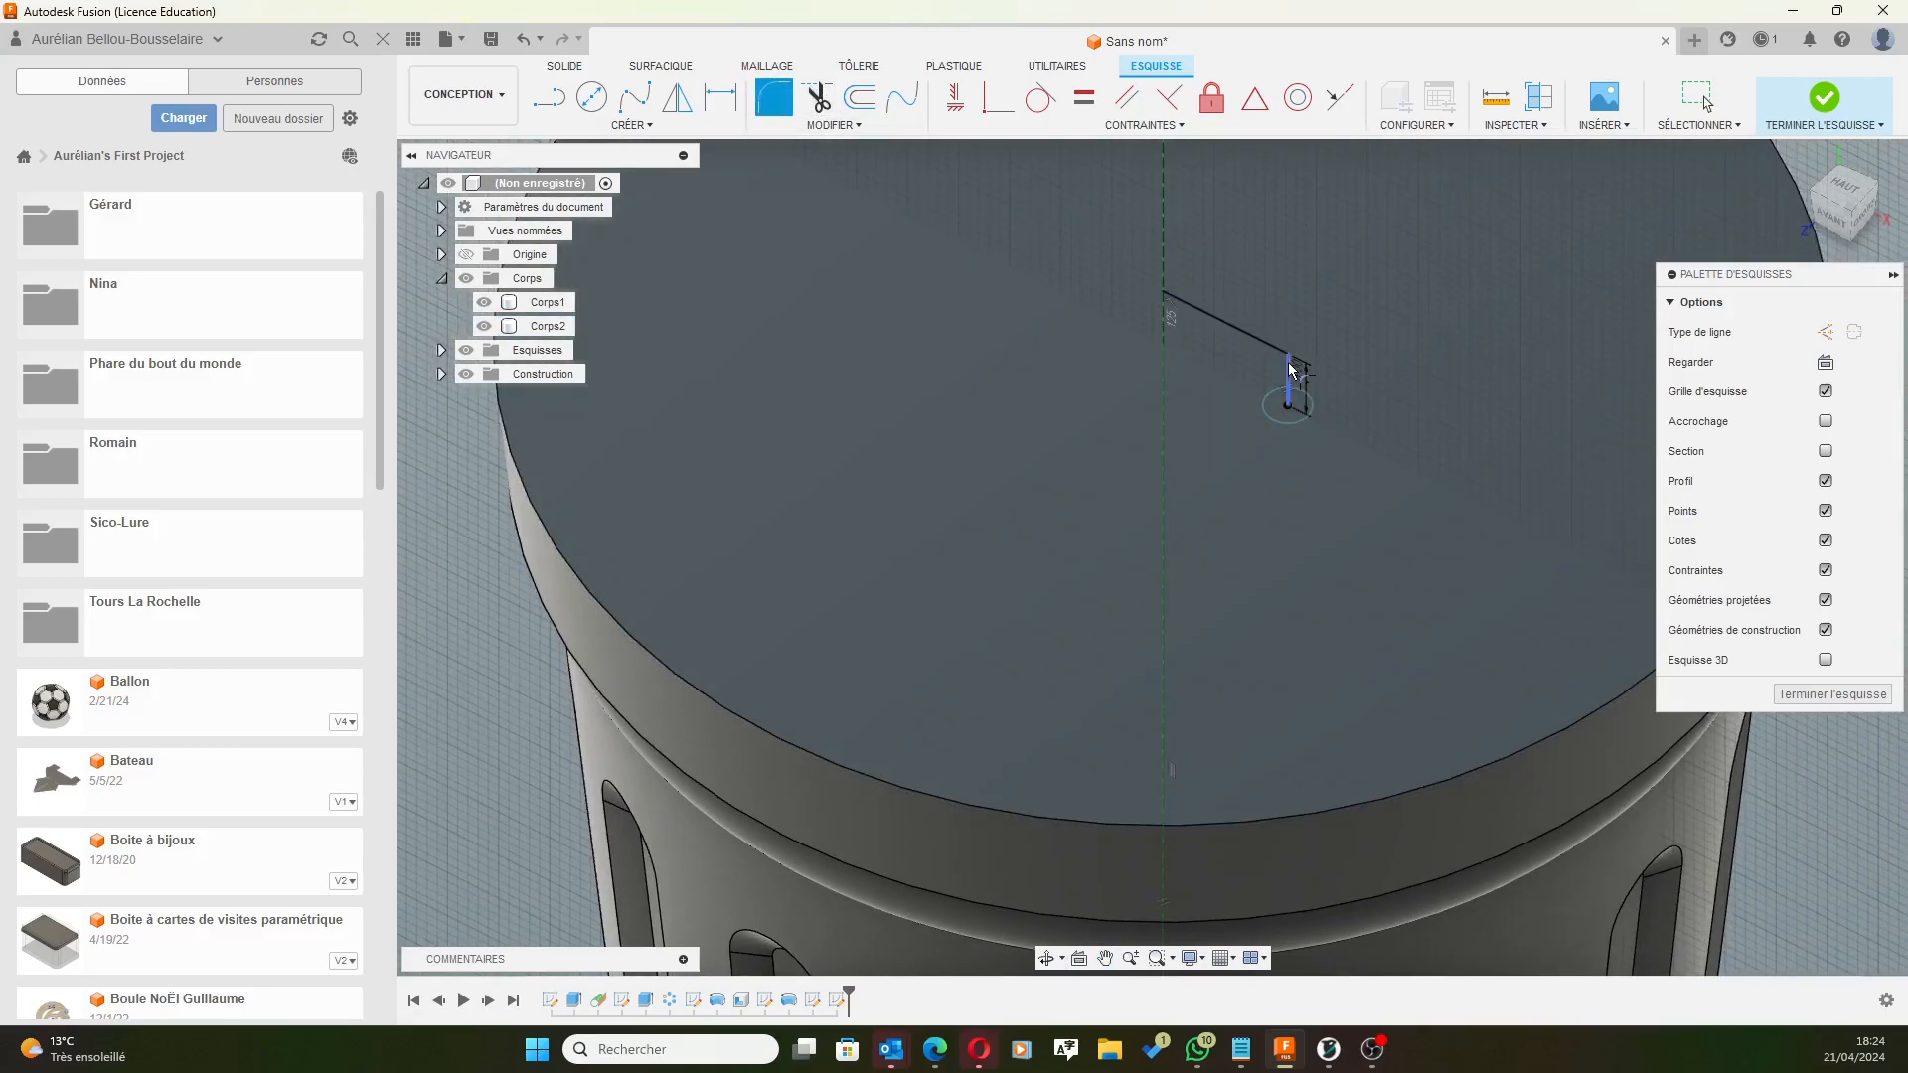
scroll(1289, 361, "up", 5)
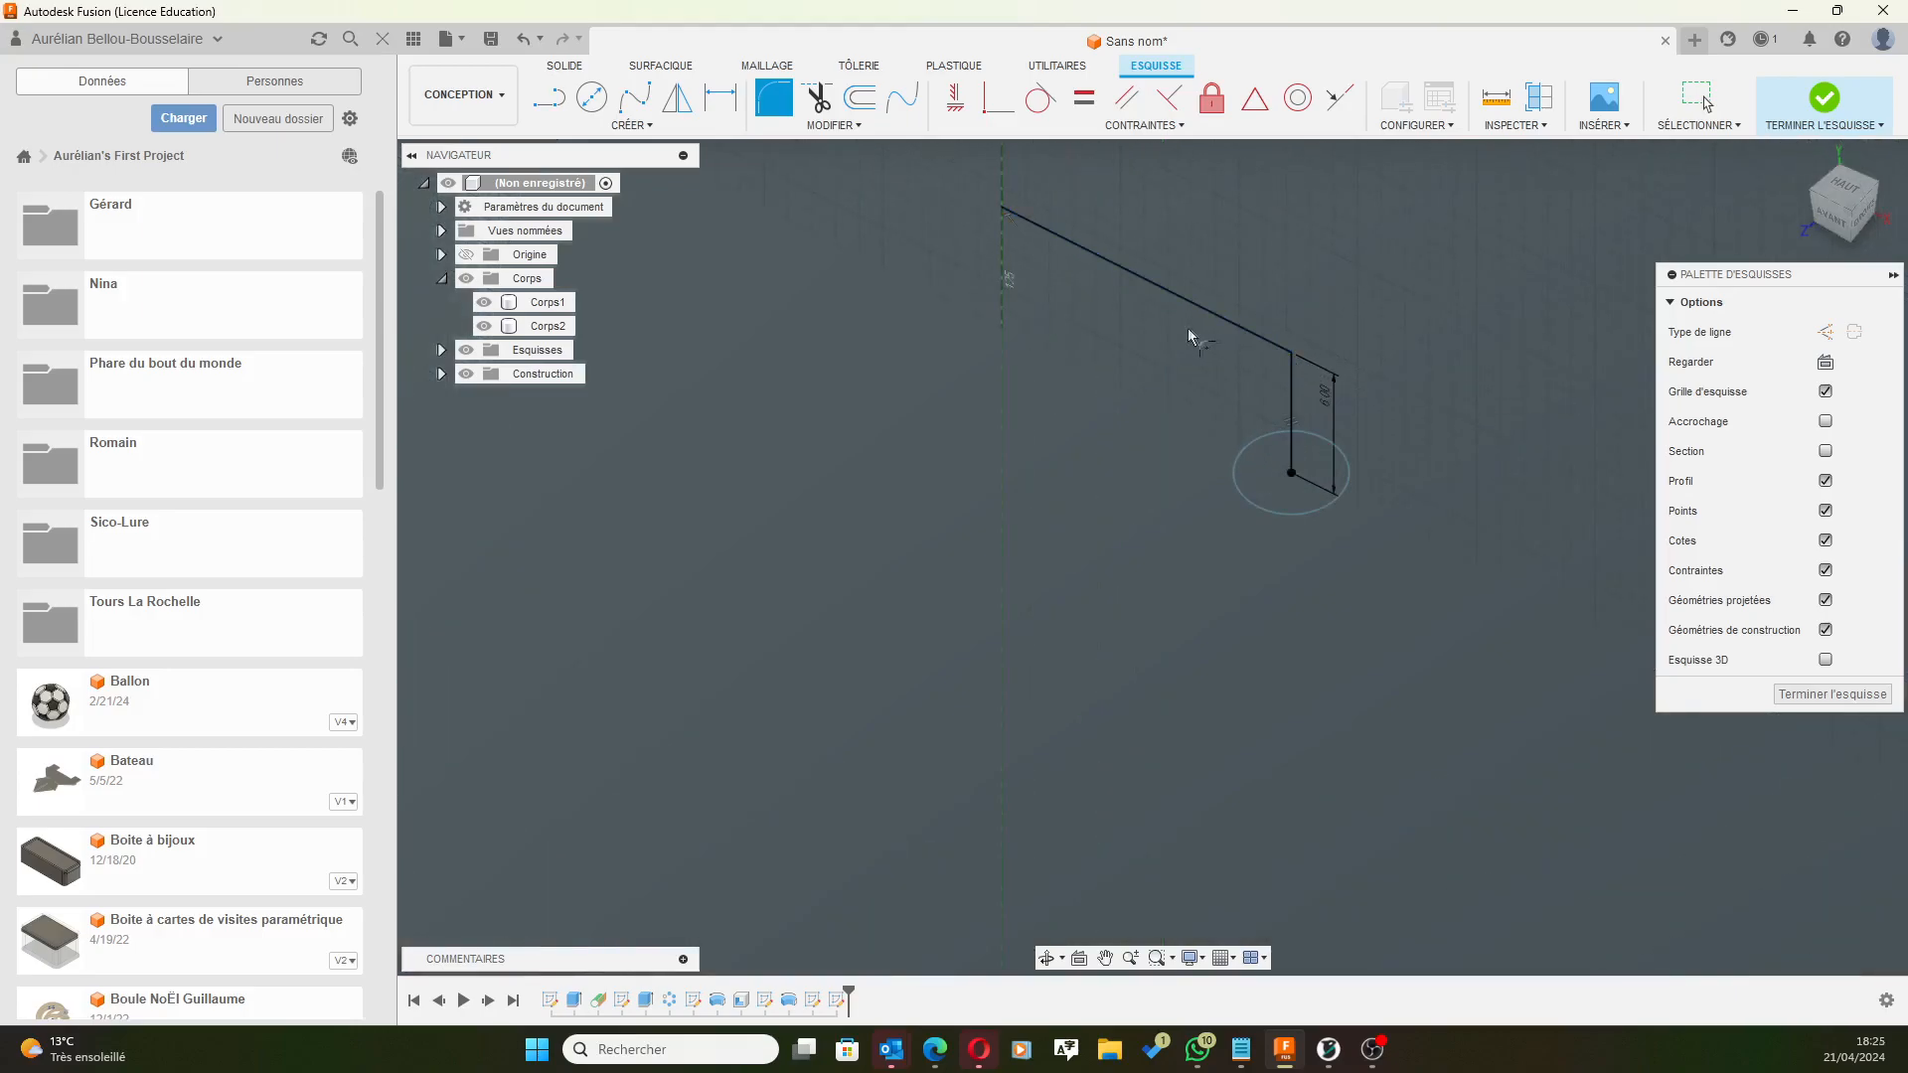
left_click(1292, 356)
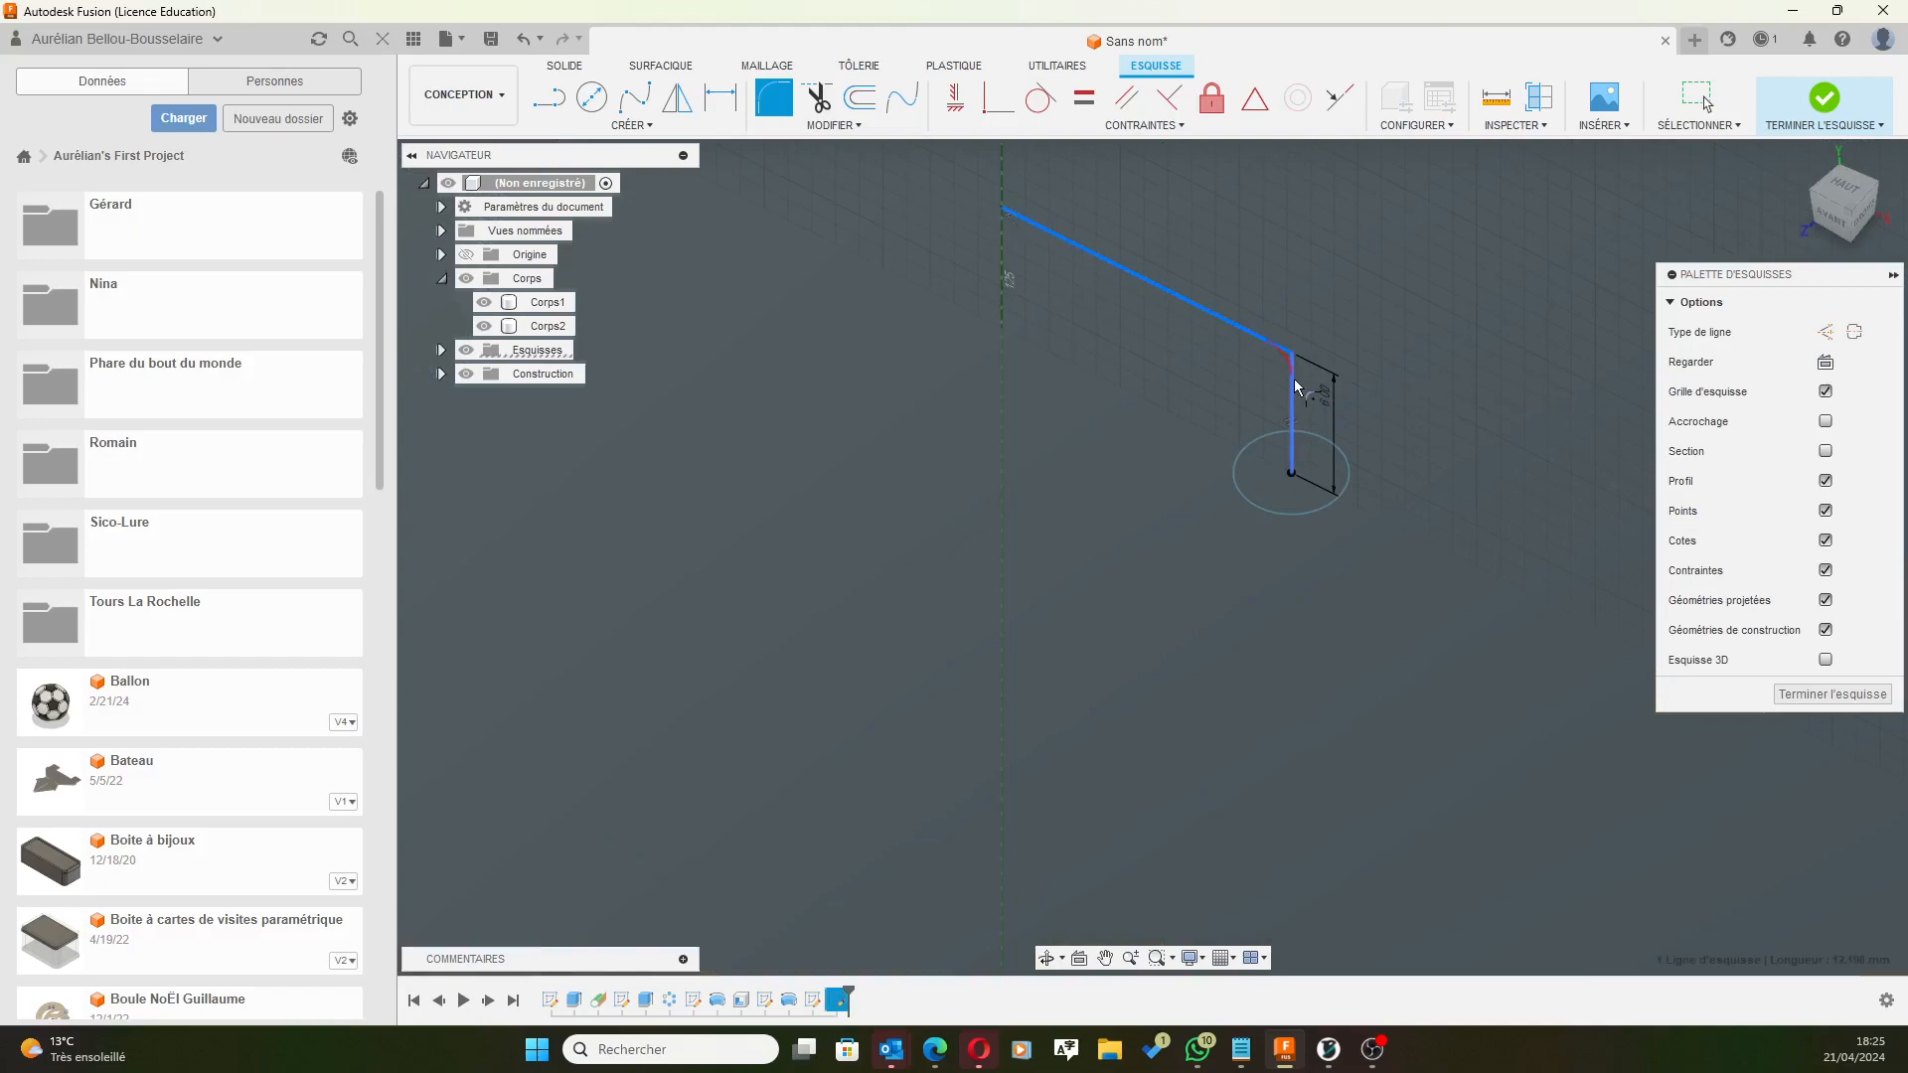
left_click(1294, 388)
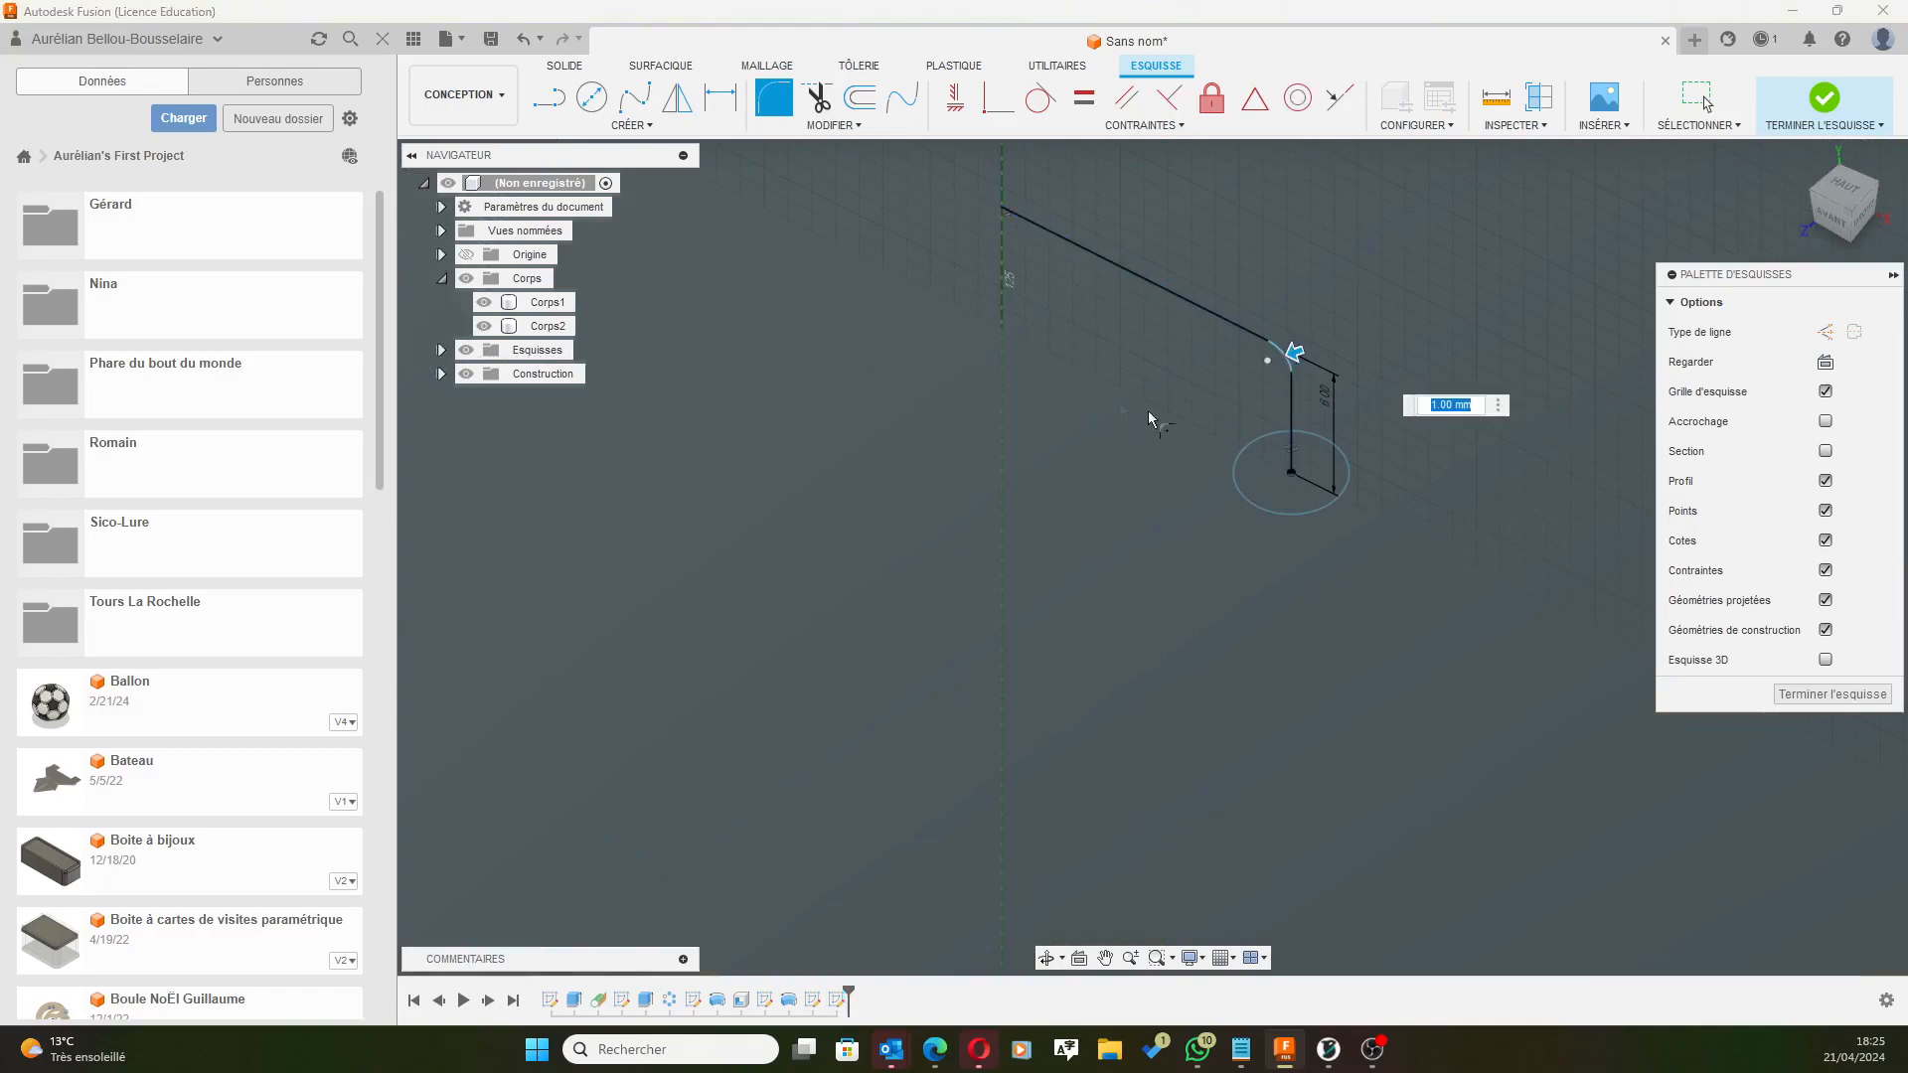
type("2")
key("Return")
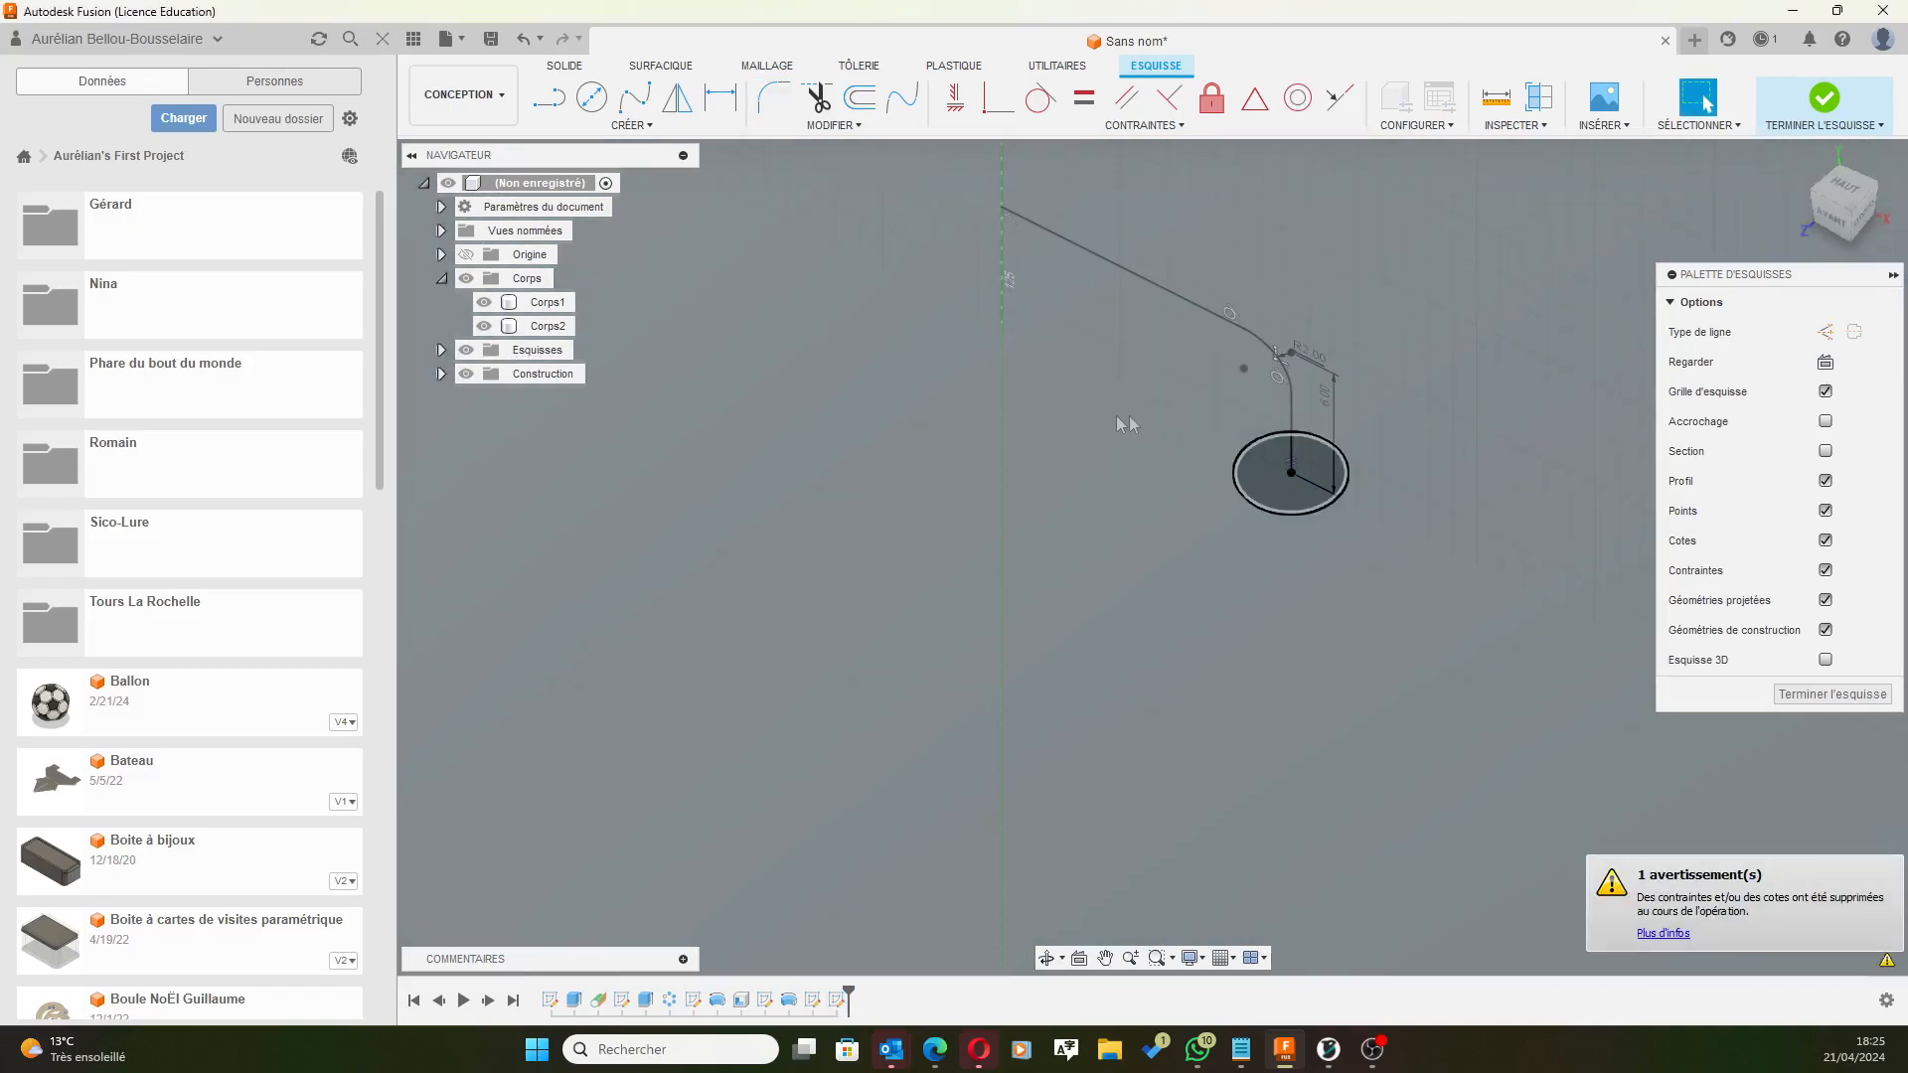
scroll(1387, 417, "down", 3)
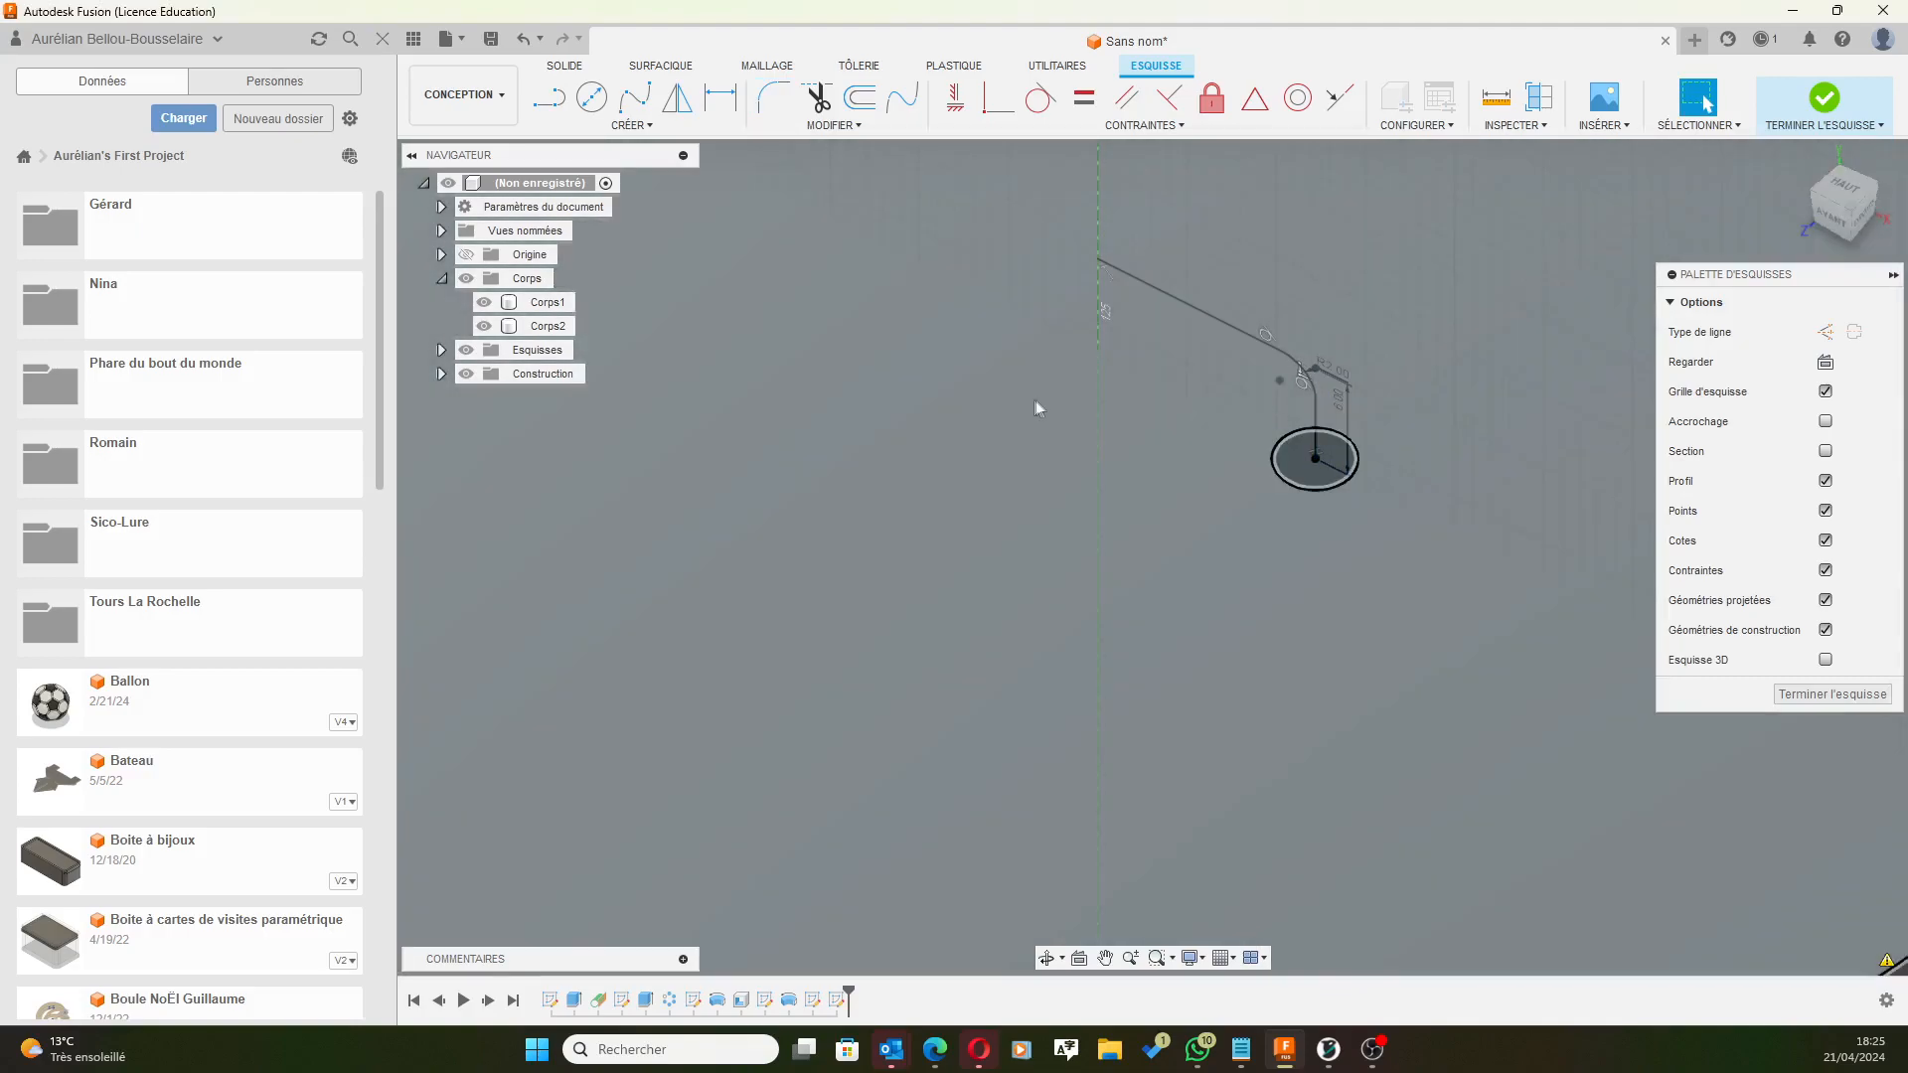
middle_click_drag(1172, 499, 1199, 453, "shift")
scroll(1238, 455, "down", 3)
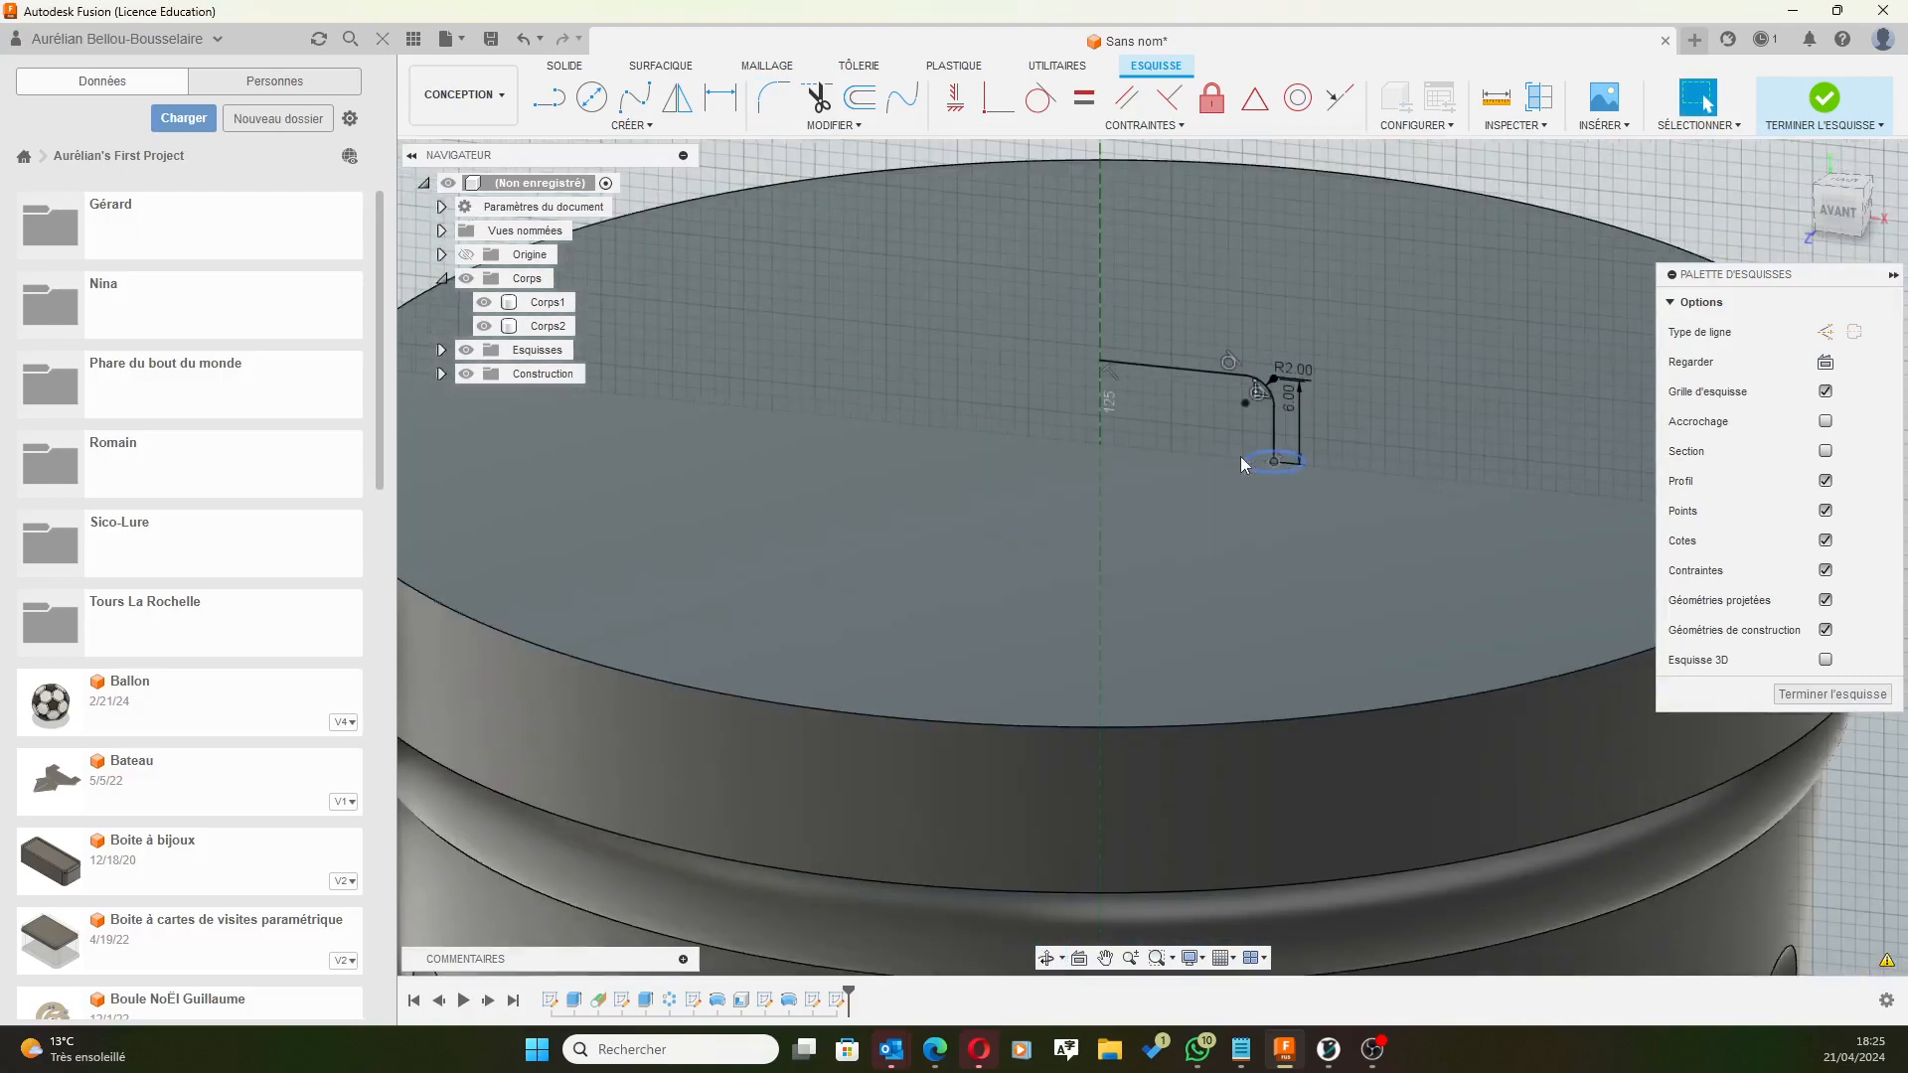
middle_click_drag(1610, 153, 1528, 195)
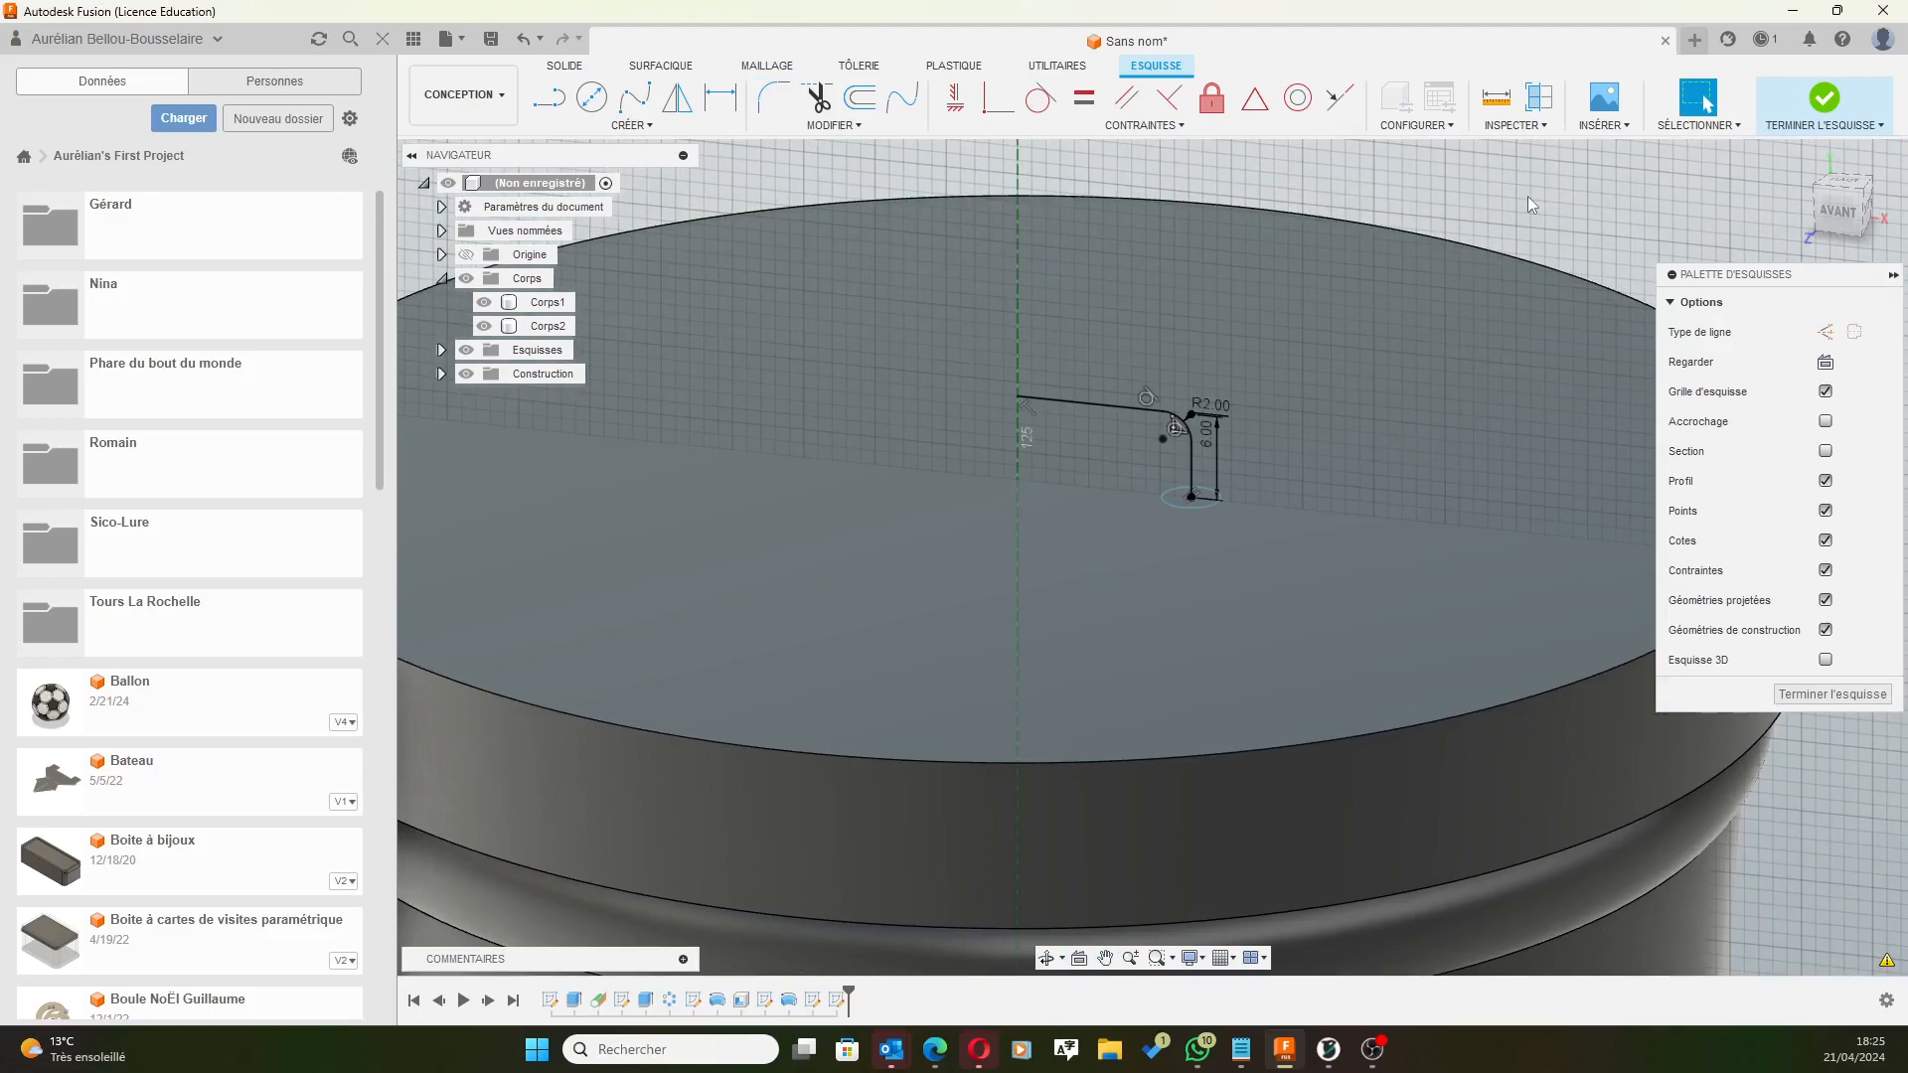
scroll(1219, 383, "up", 5)
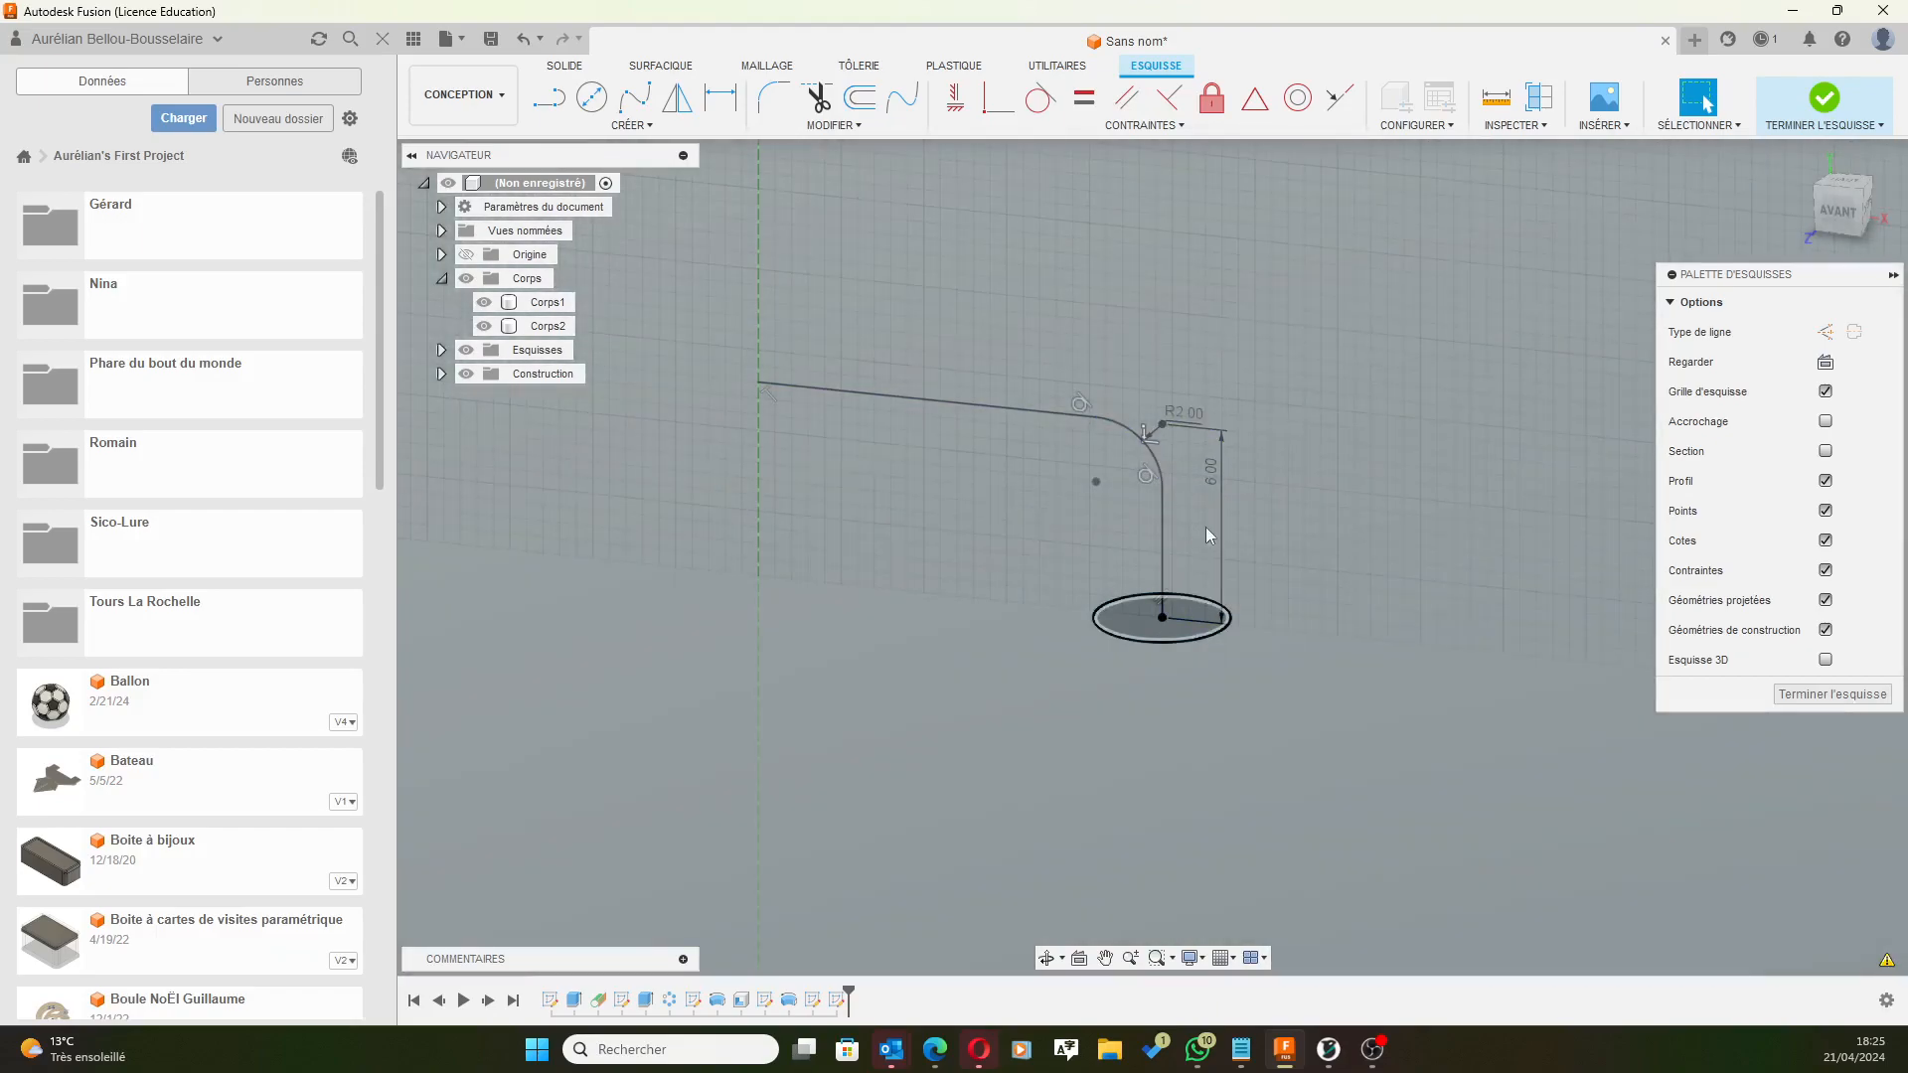
scroll(1233, 450, "down", 4)
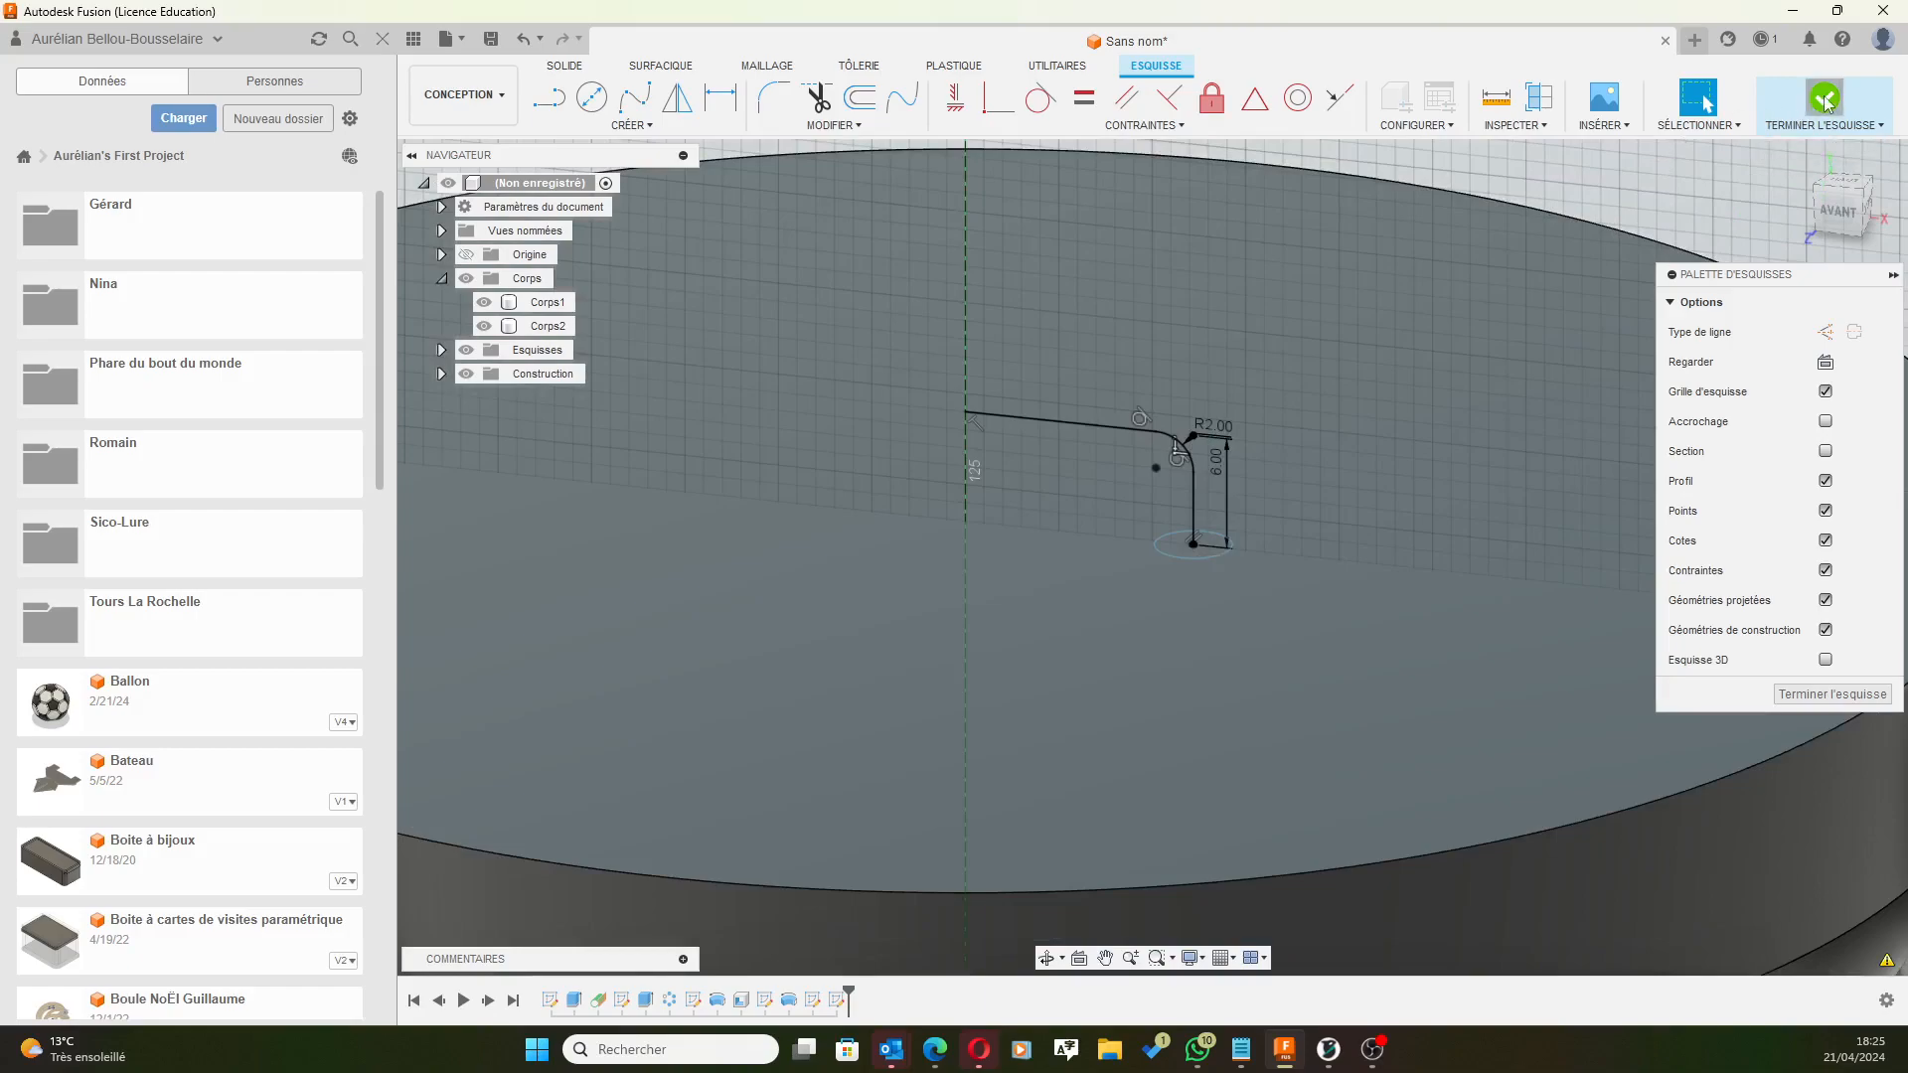
Finish the handle sketch, frame the lid in view, and open the Créer feature list.
left_click(1825, 100)
middle_click_drag(1691, 193, 1590, 279, "shift")
scroll(1469, 362, "down", 3)
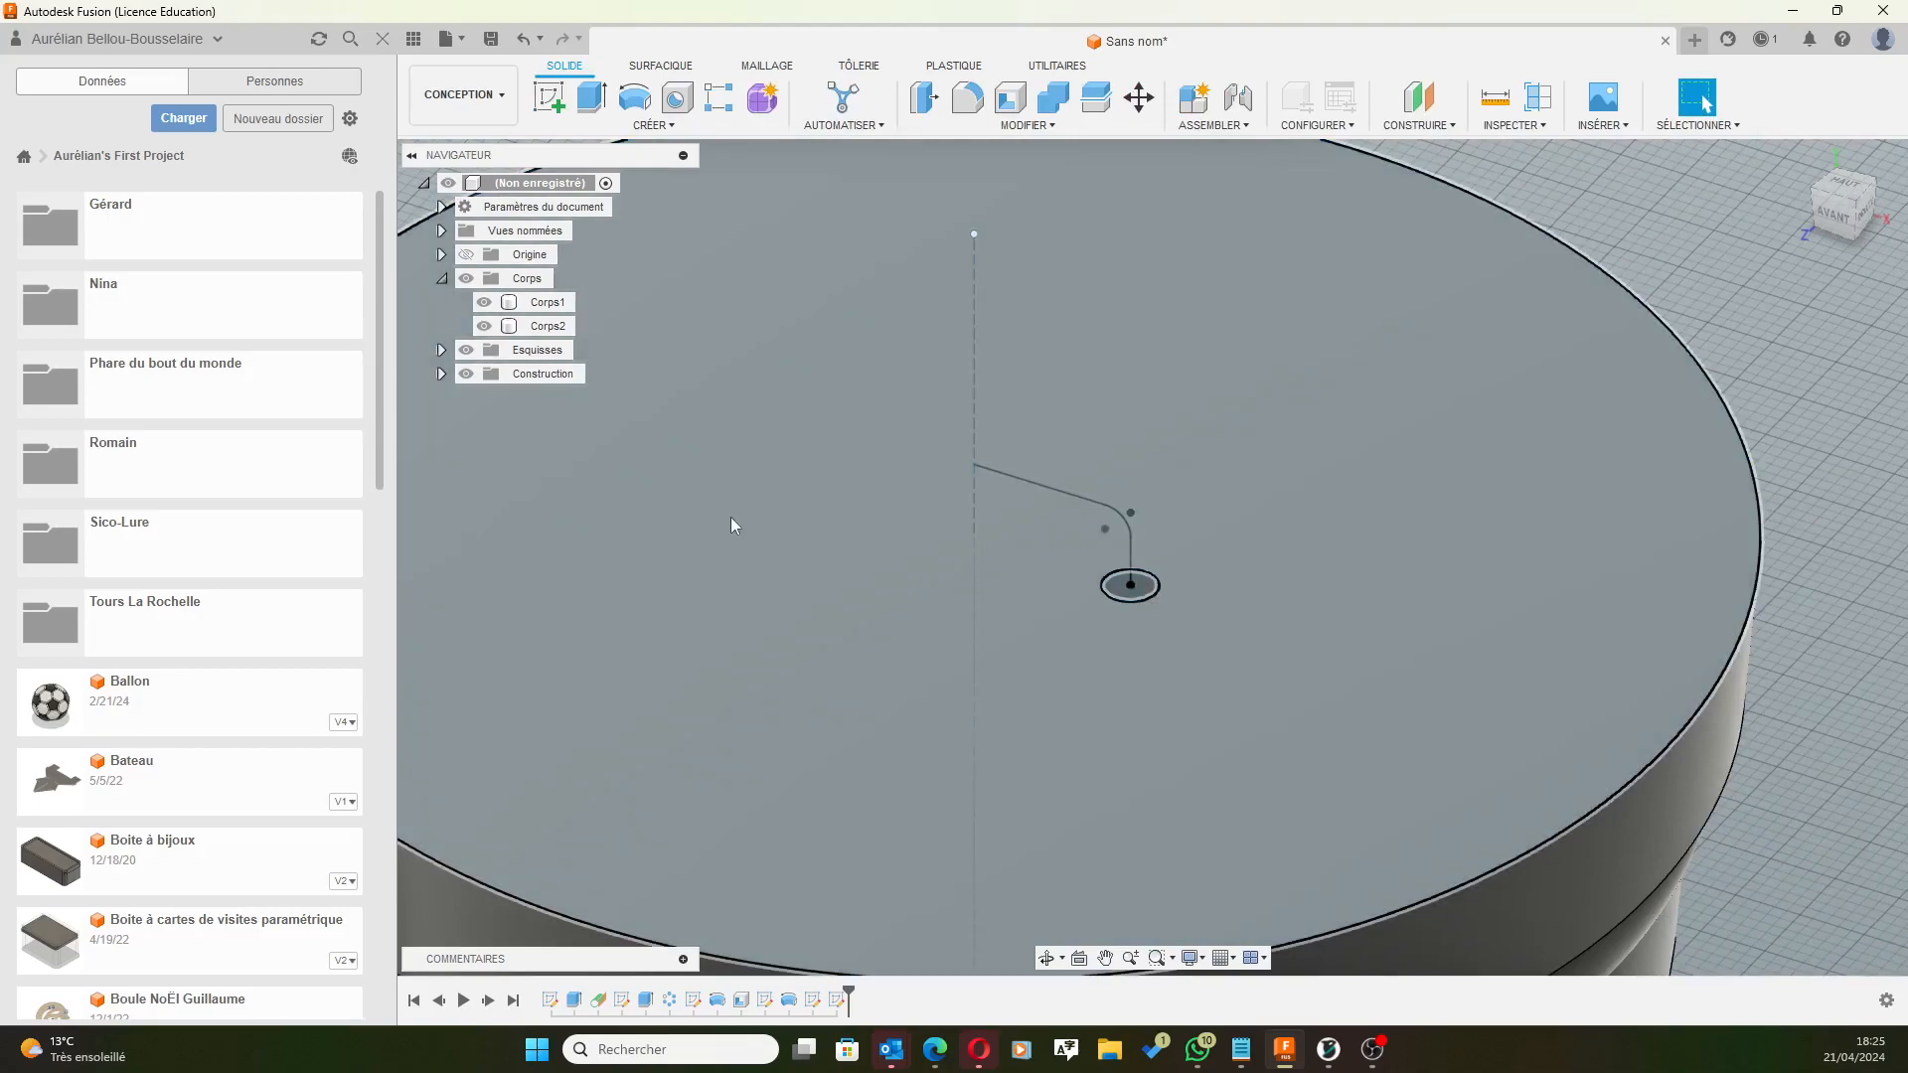
scroll(833, 447, "down", 2)
middle_click_drag(761, 362, 954, 348)
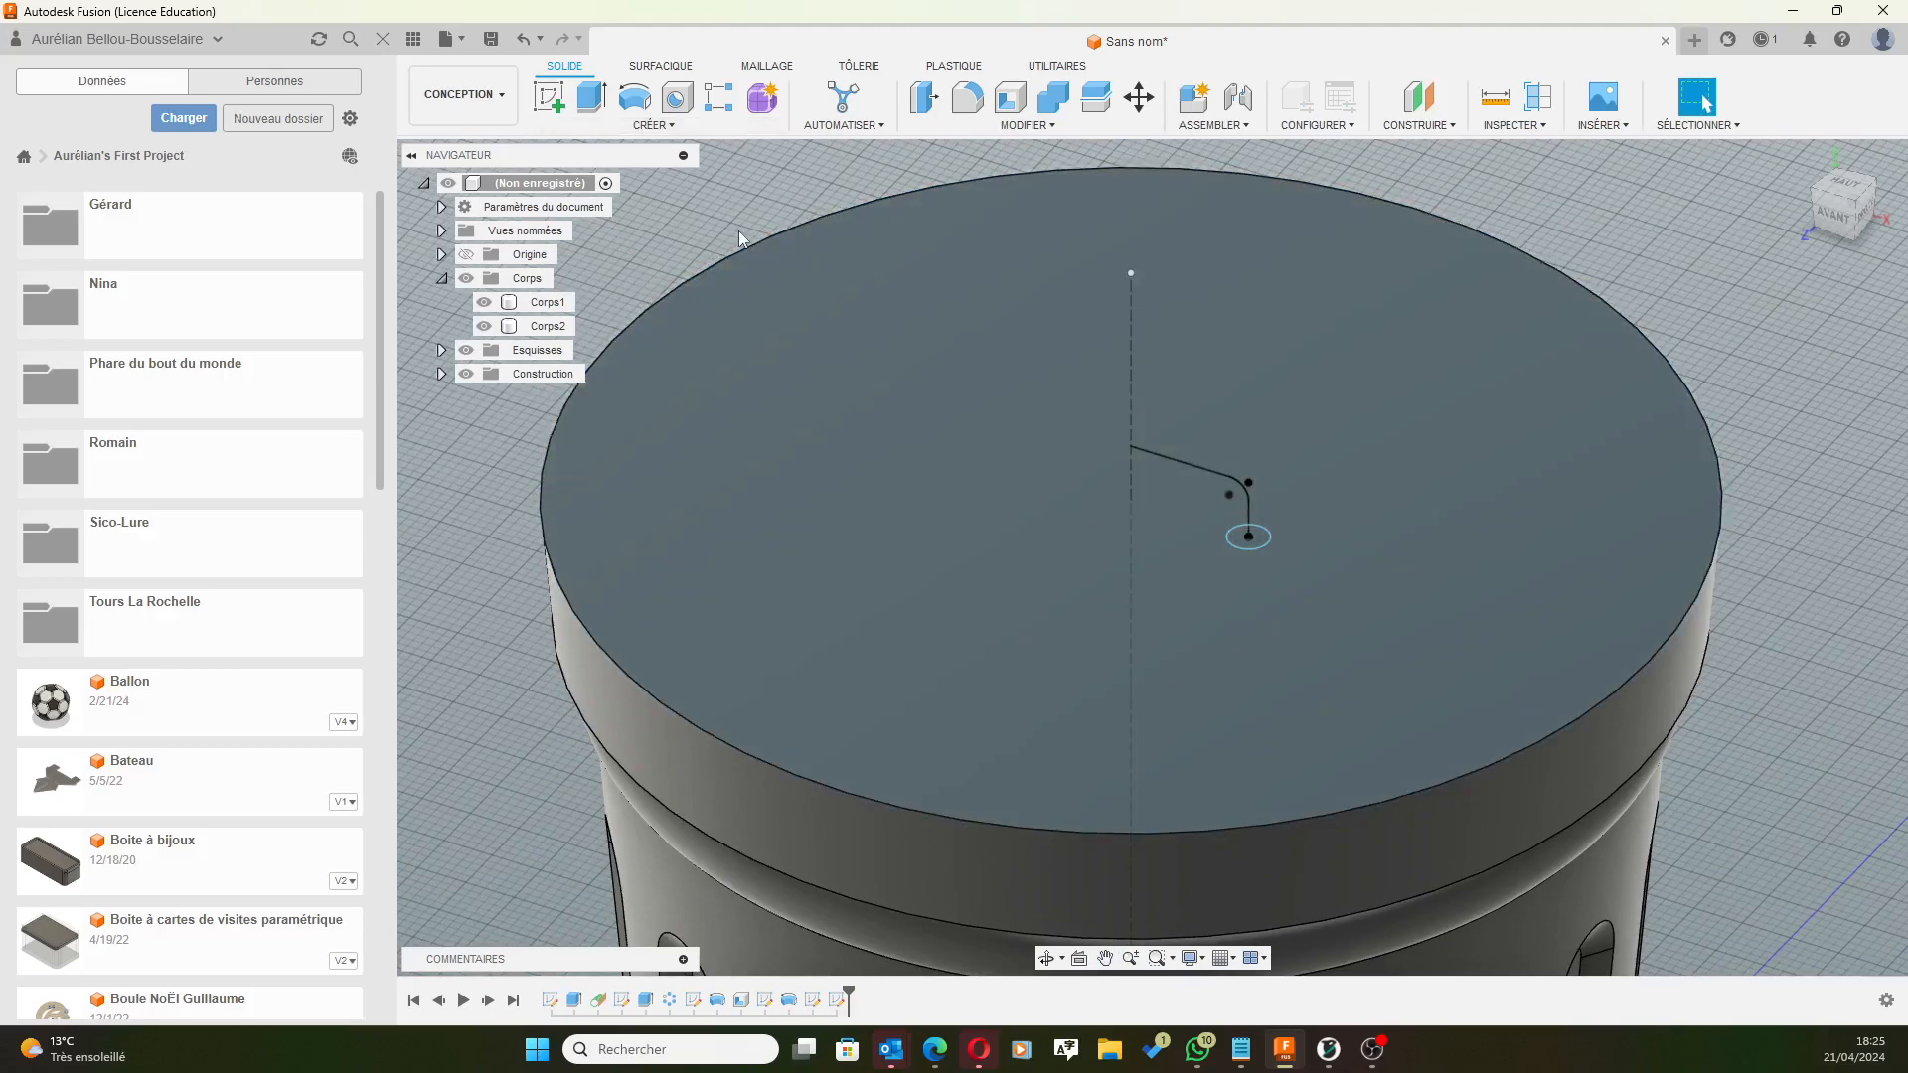
left_click(670, 126)
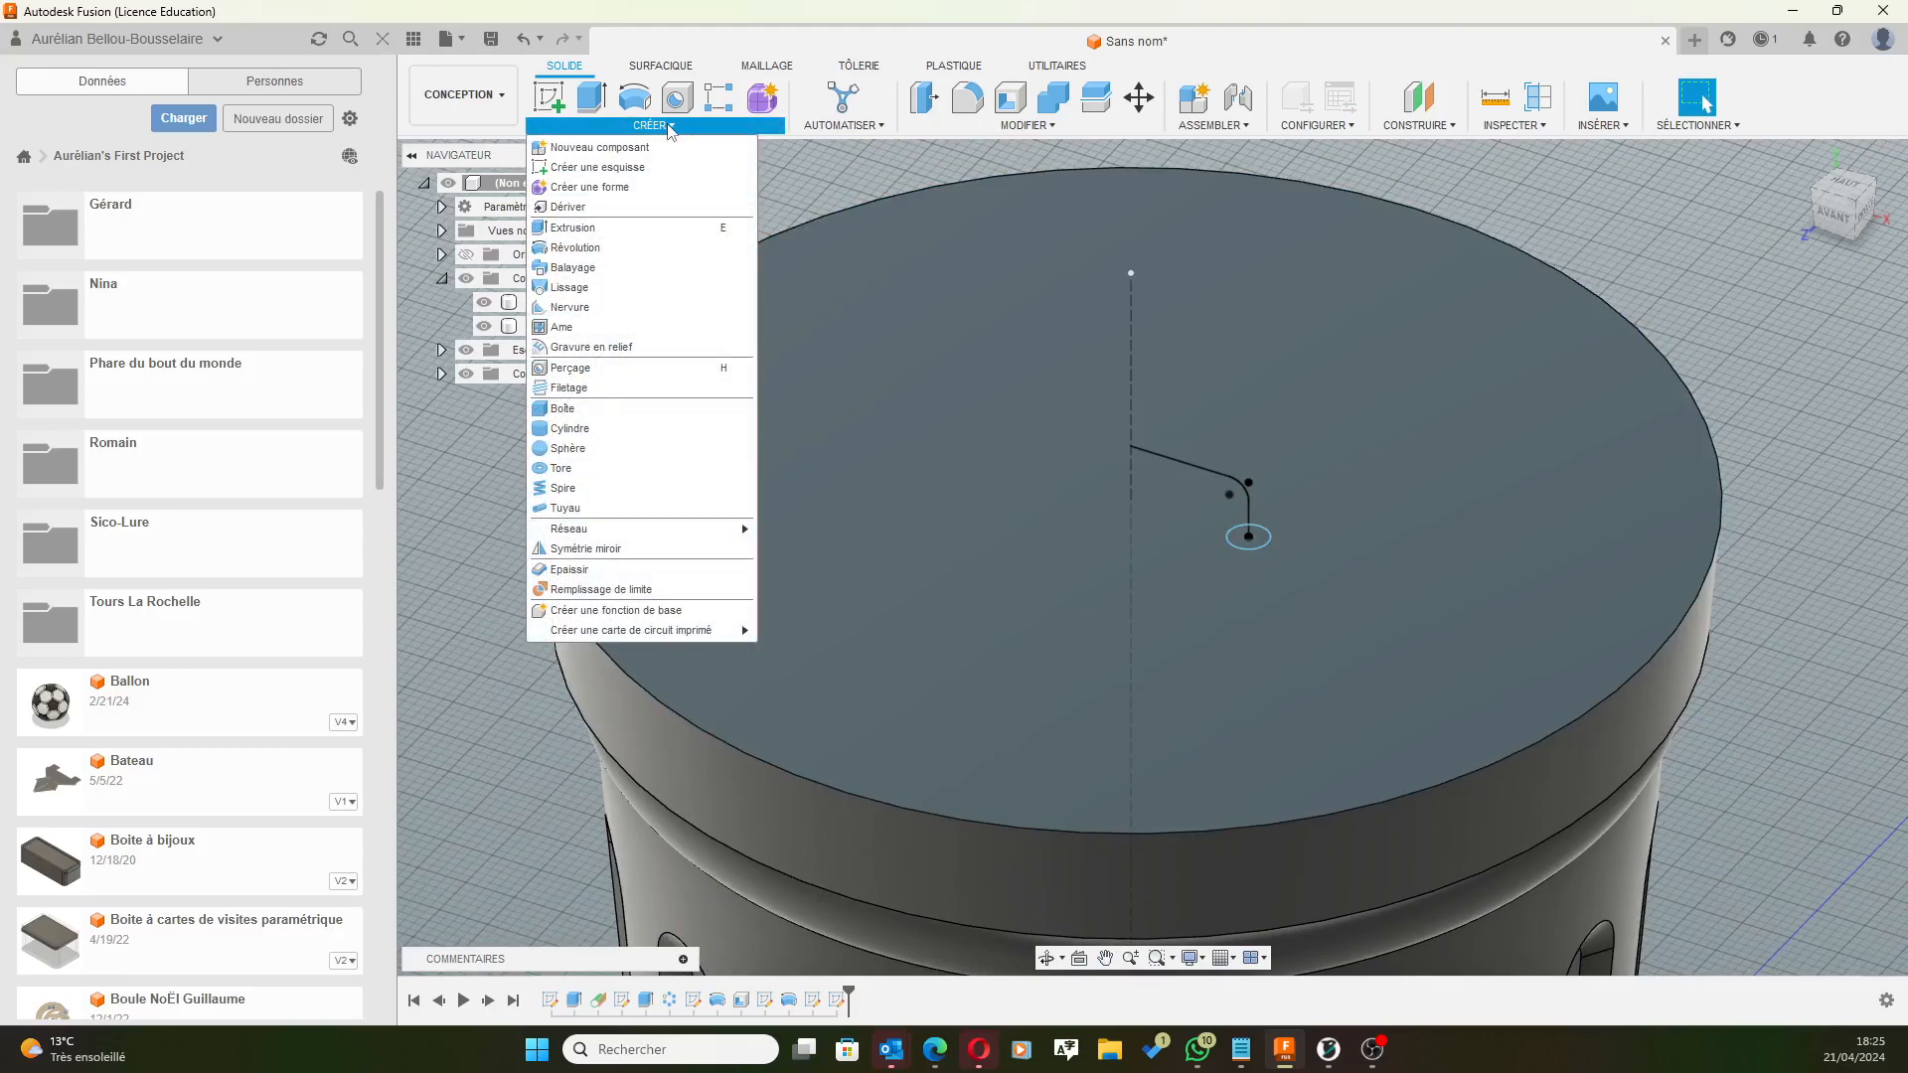
Sweep the small circle along the filleted path, joined to the lid, forming one handle leg.
left_click(573, 269)
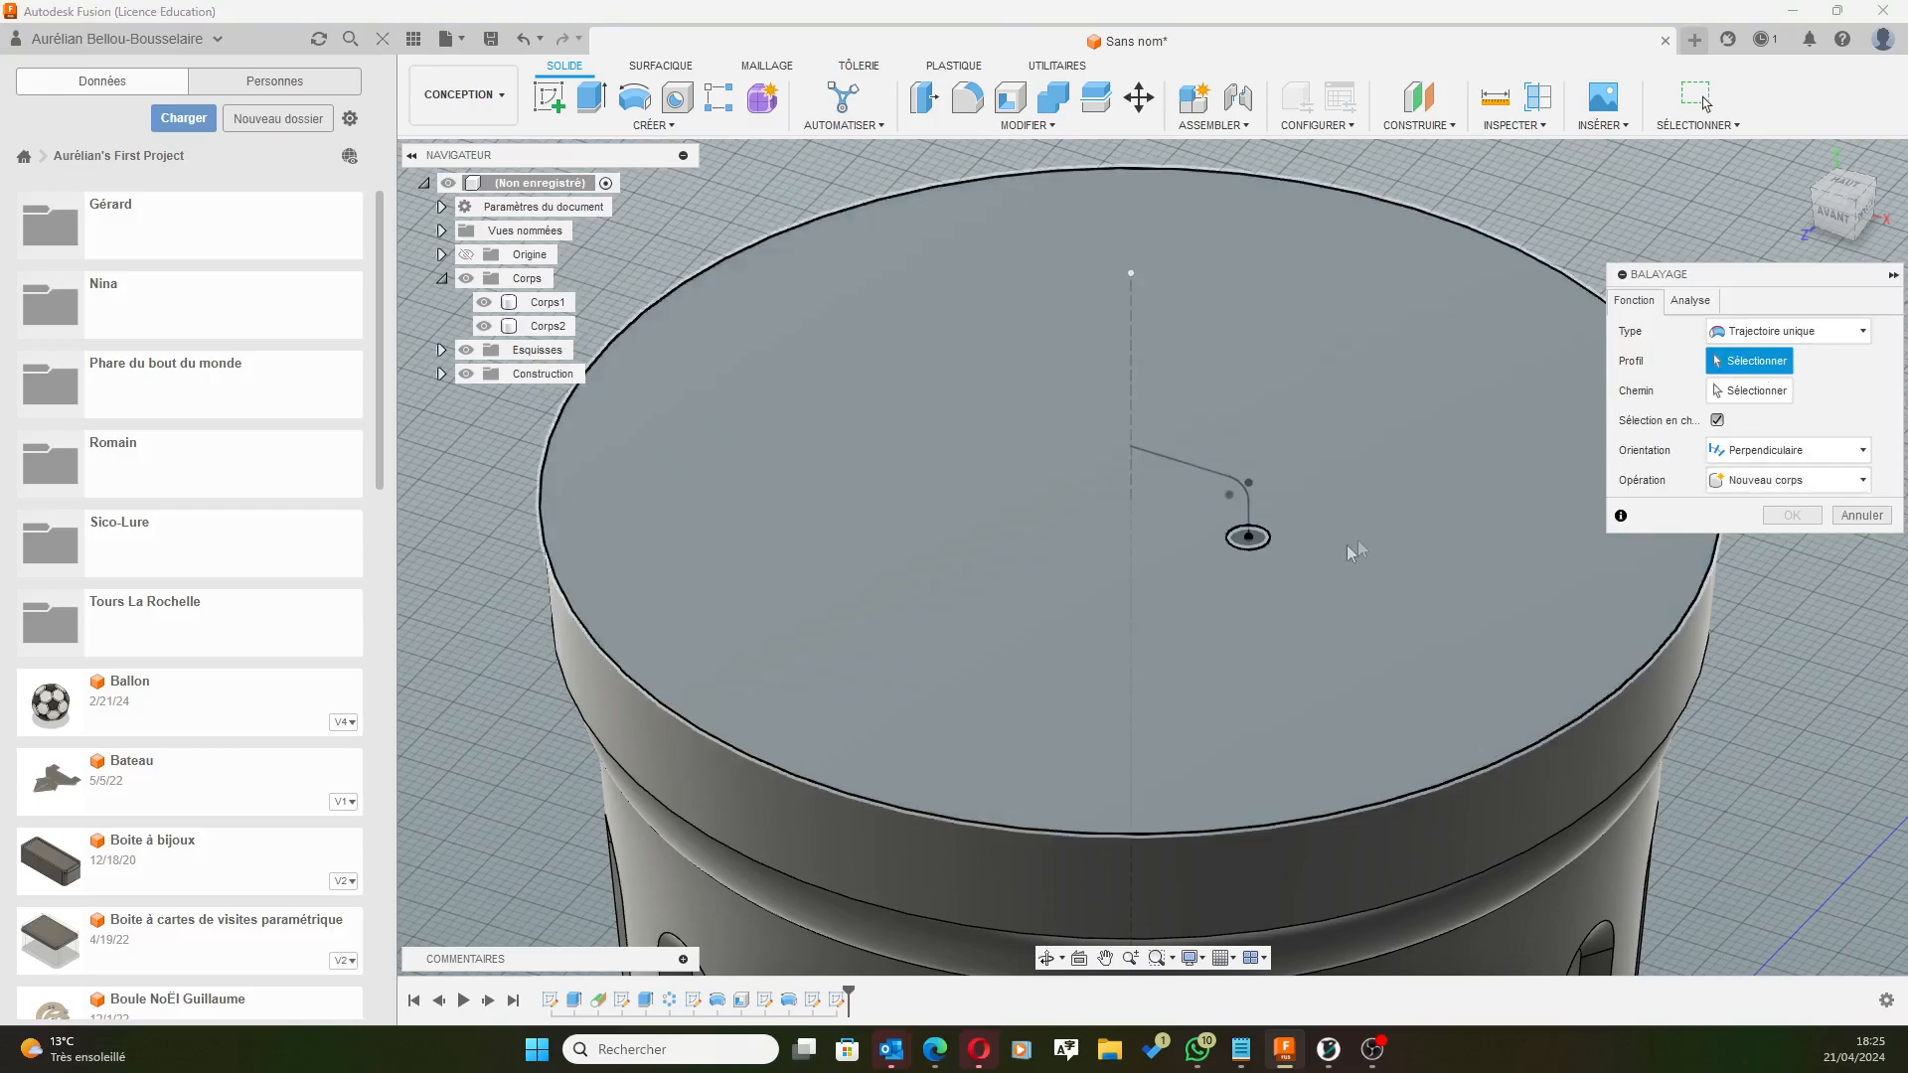
left_click(1256, 544)
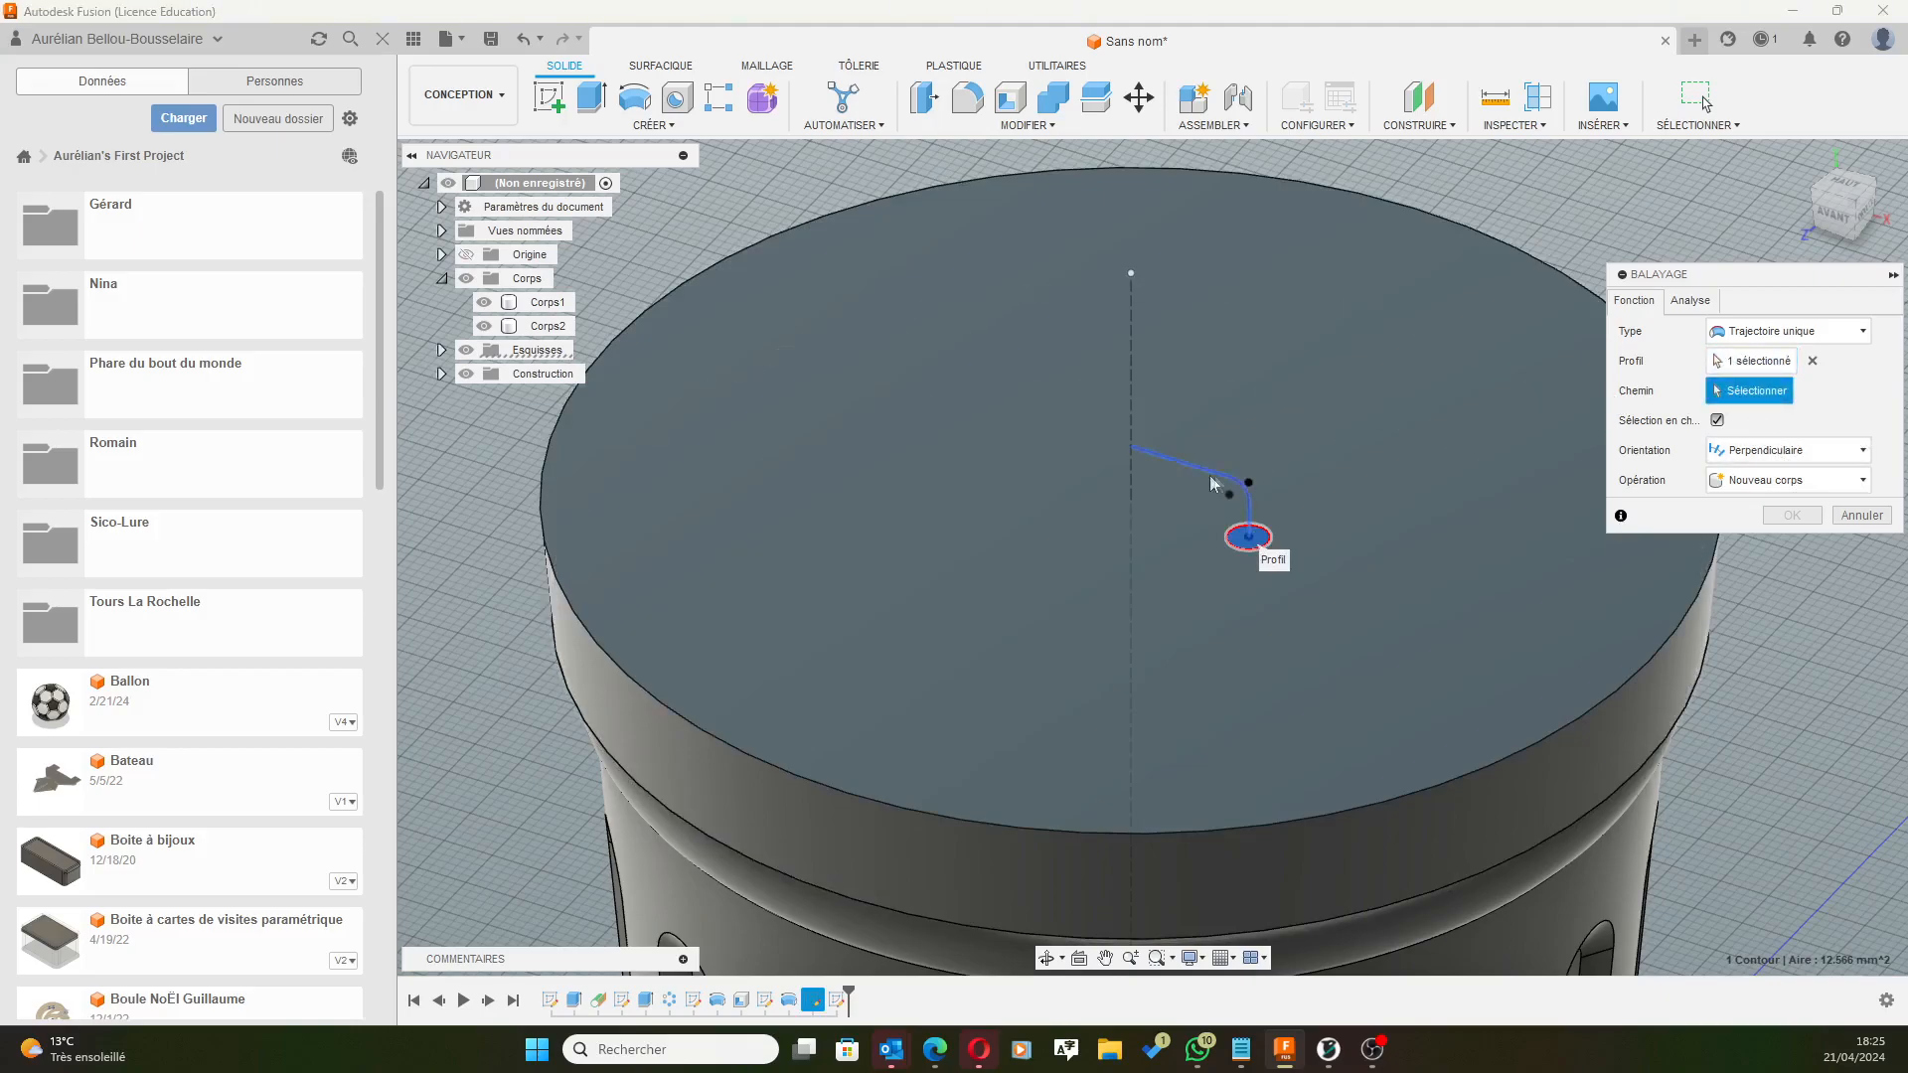
left_click(1207, 473)
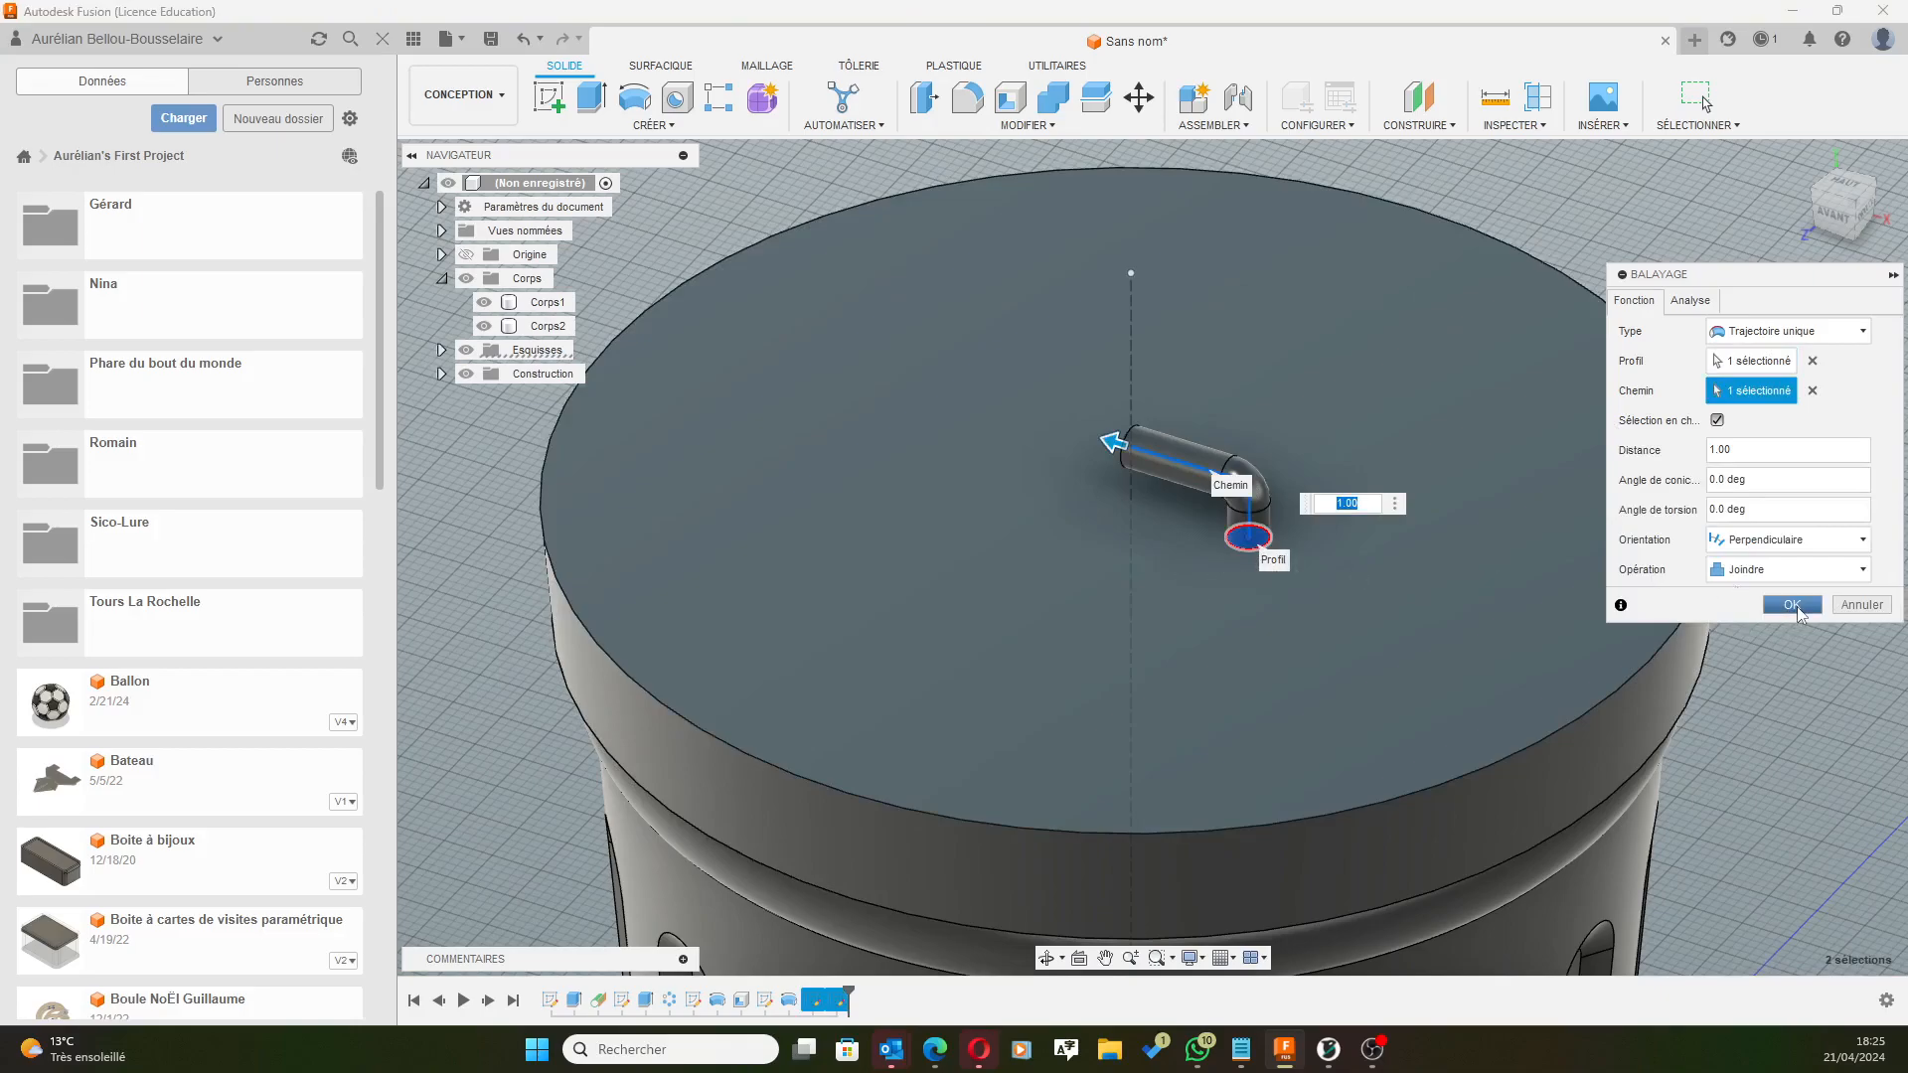
left_click(1792, 604)
middle_click_drag(1189, 600, 1147, 542, "shift")
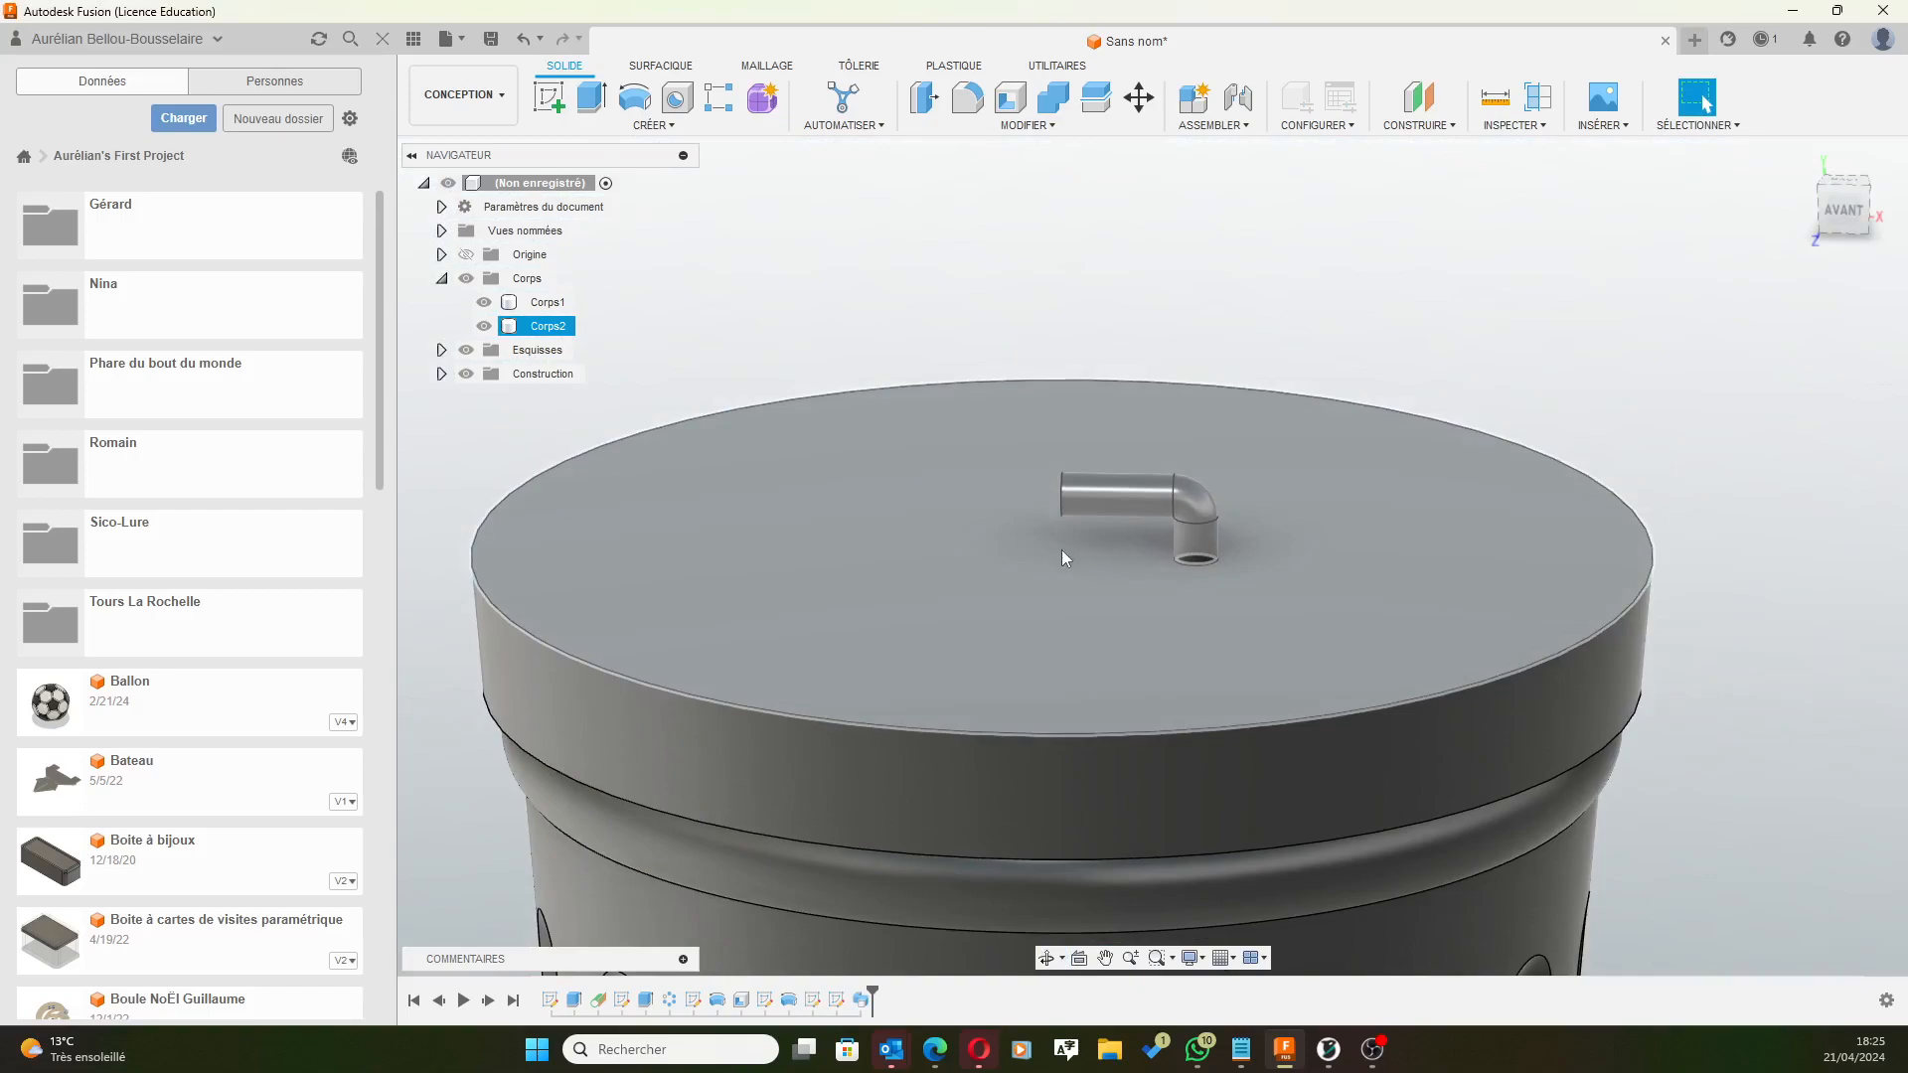
middle_click_drag(945, 591, 921, 507, "shift")
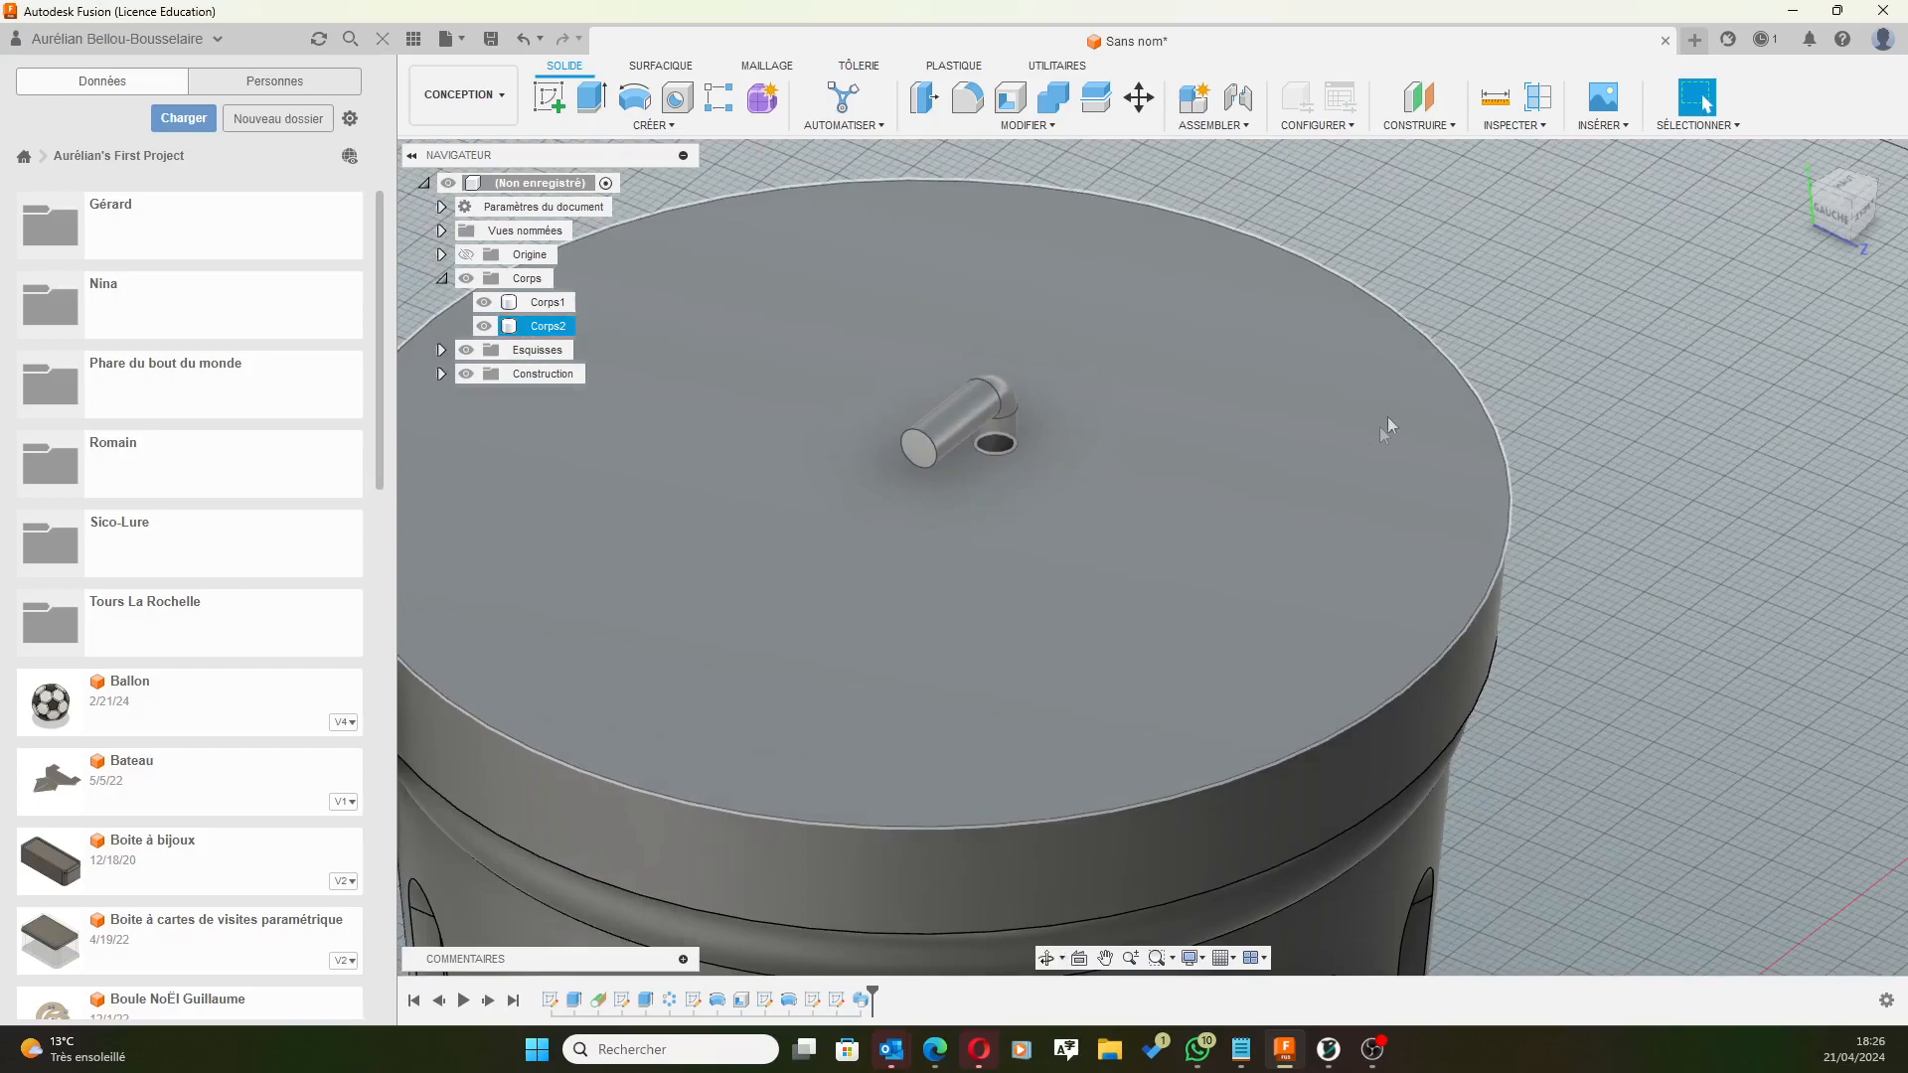
scroll(1391, 416, "down", 3)
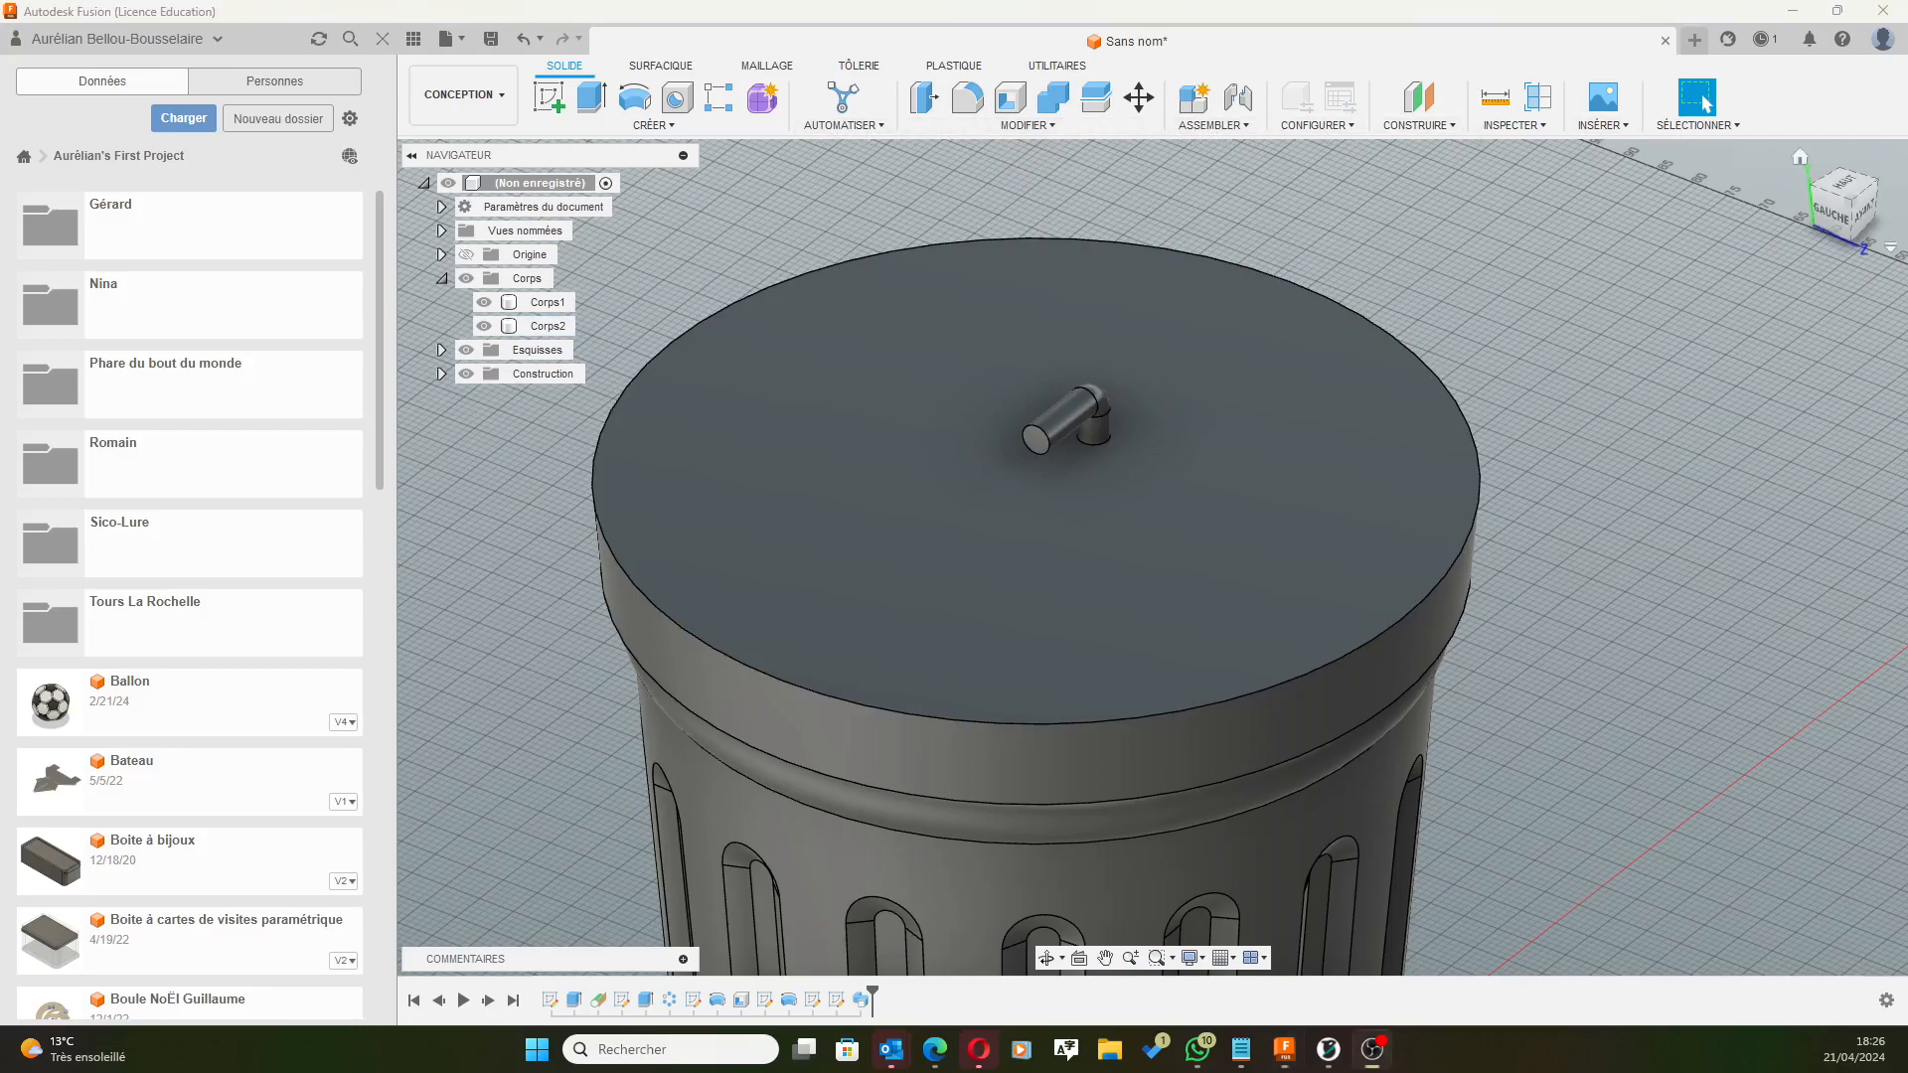
Mirror the sweep feature across the central plane to create the second handle leg.
left_click(675, 124)
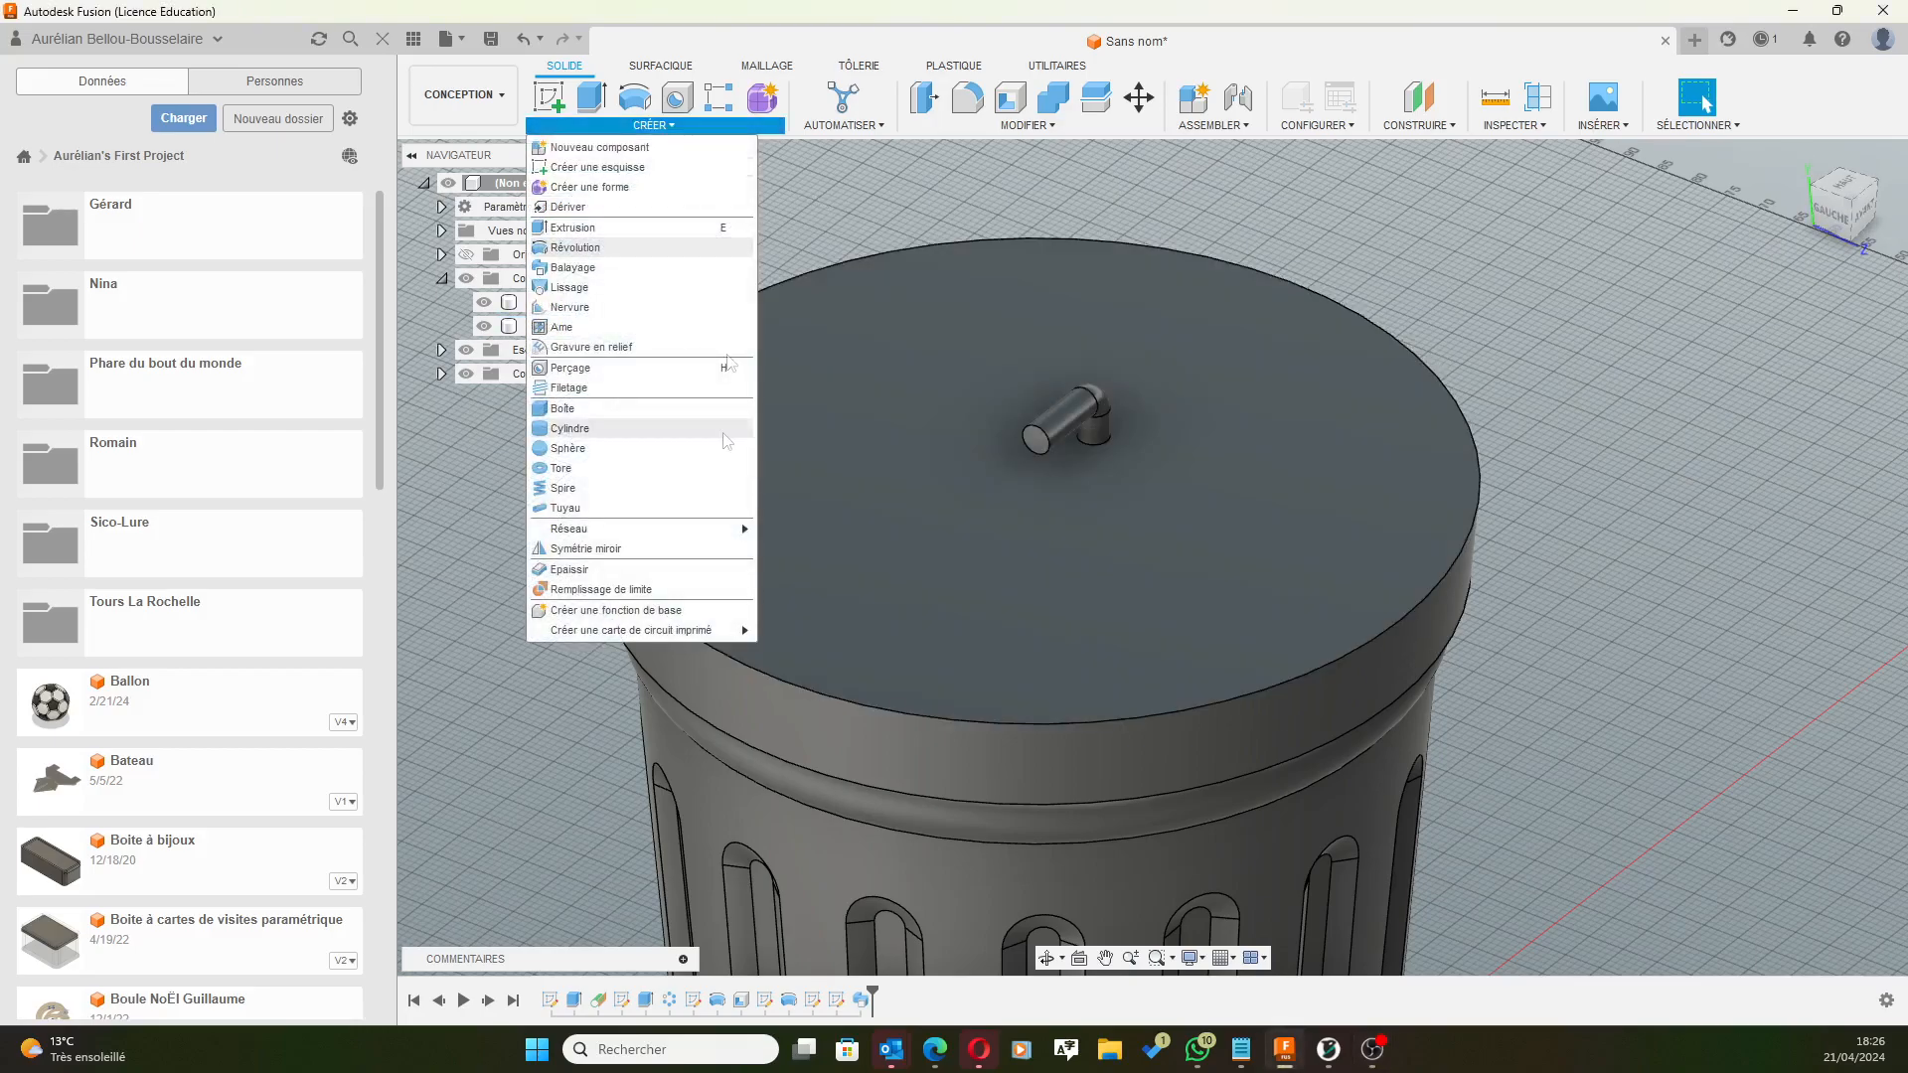
left_click(760, 550)
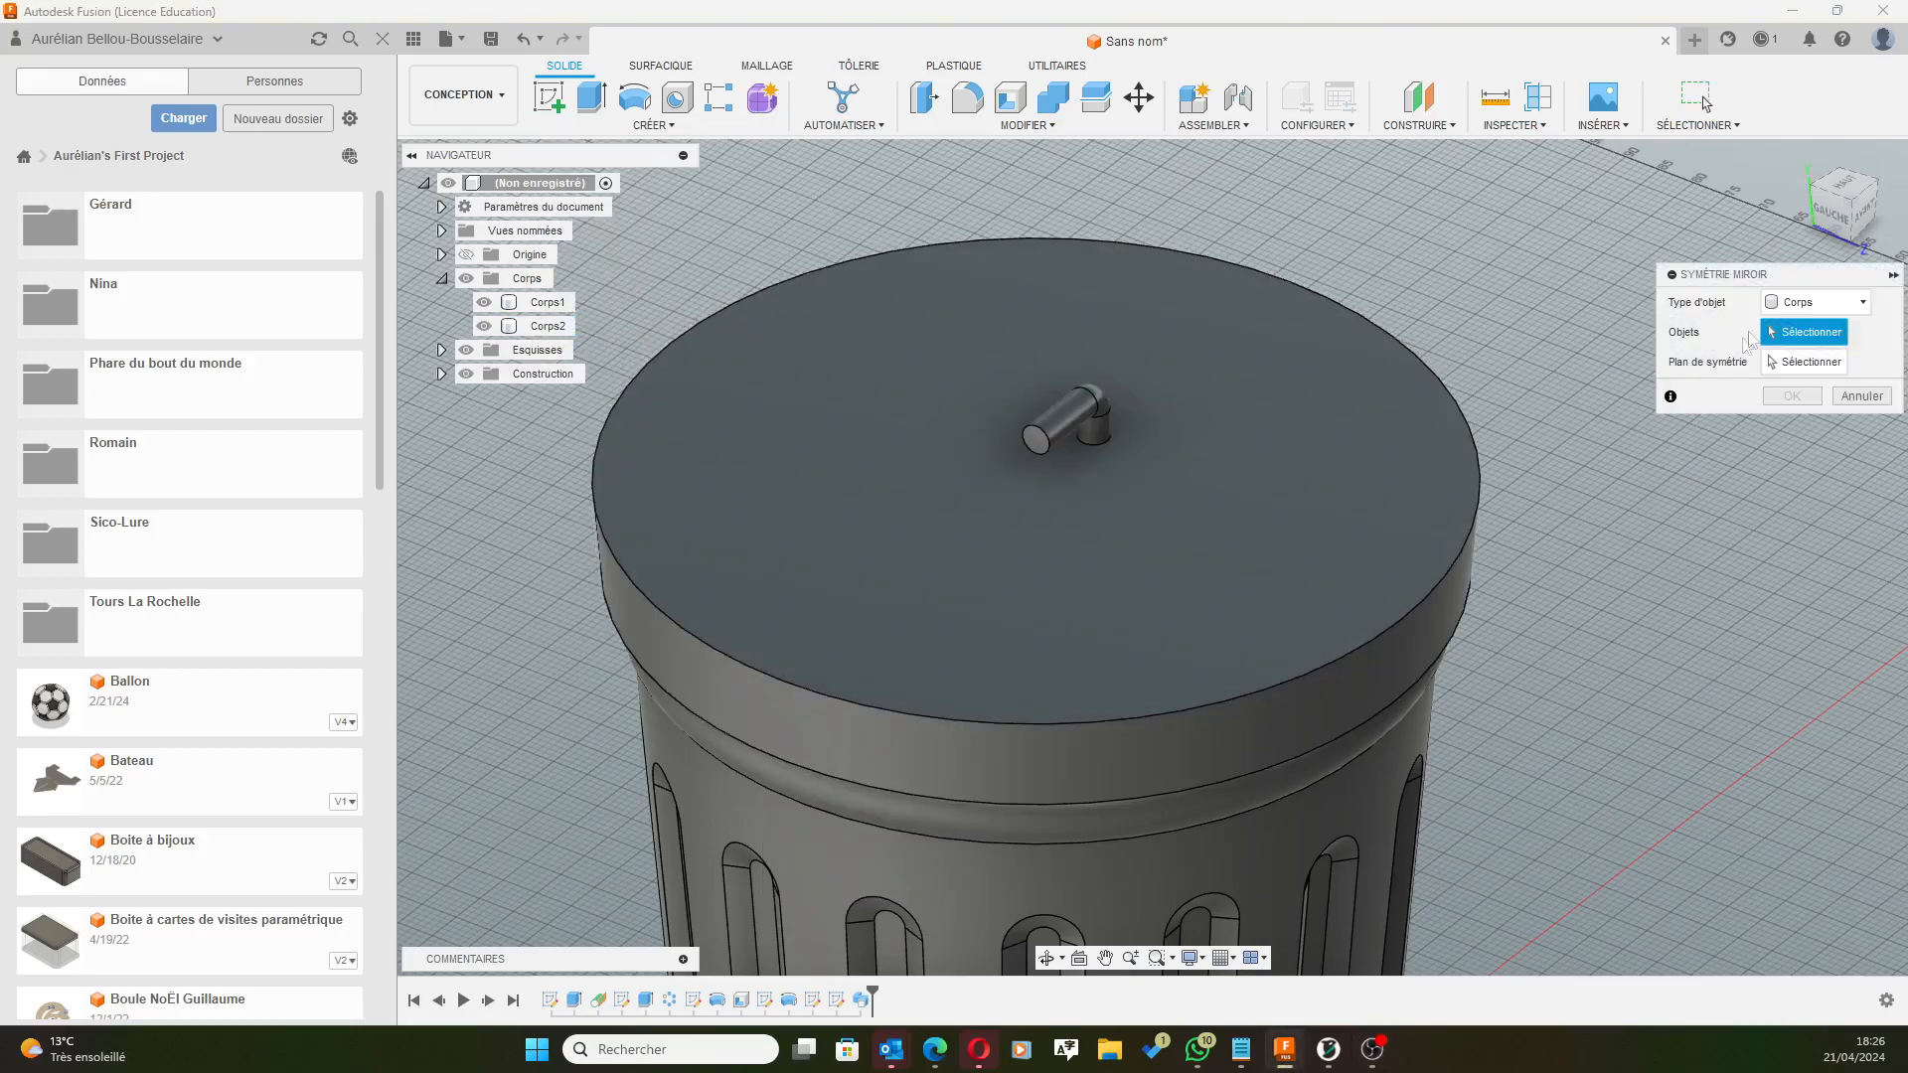
left_click(1811, 304)
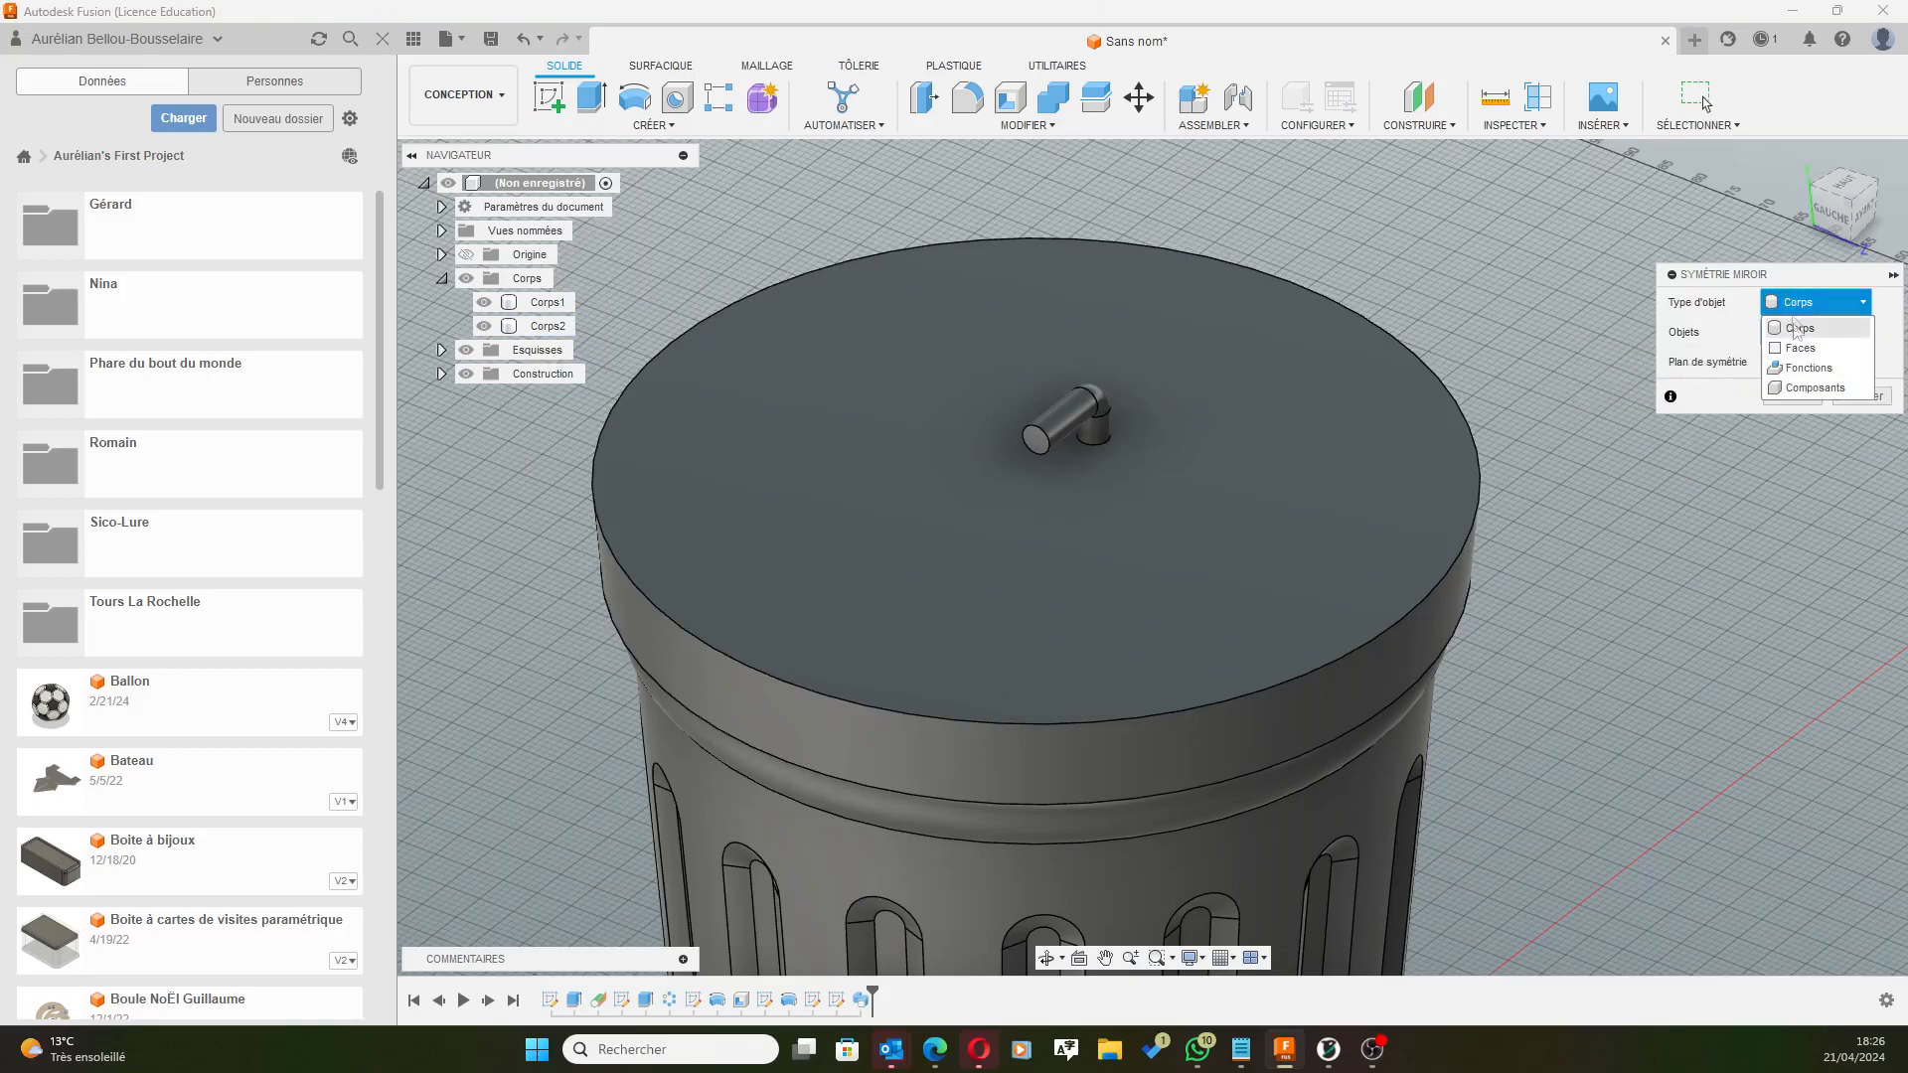
left_click(1809, 369)
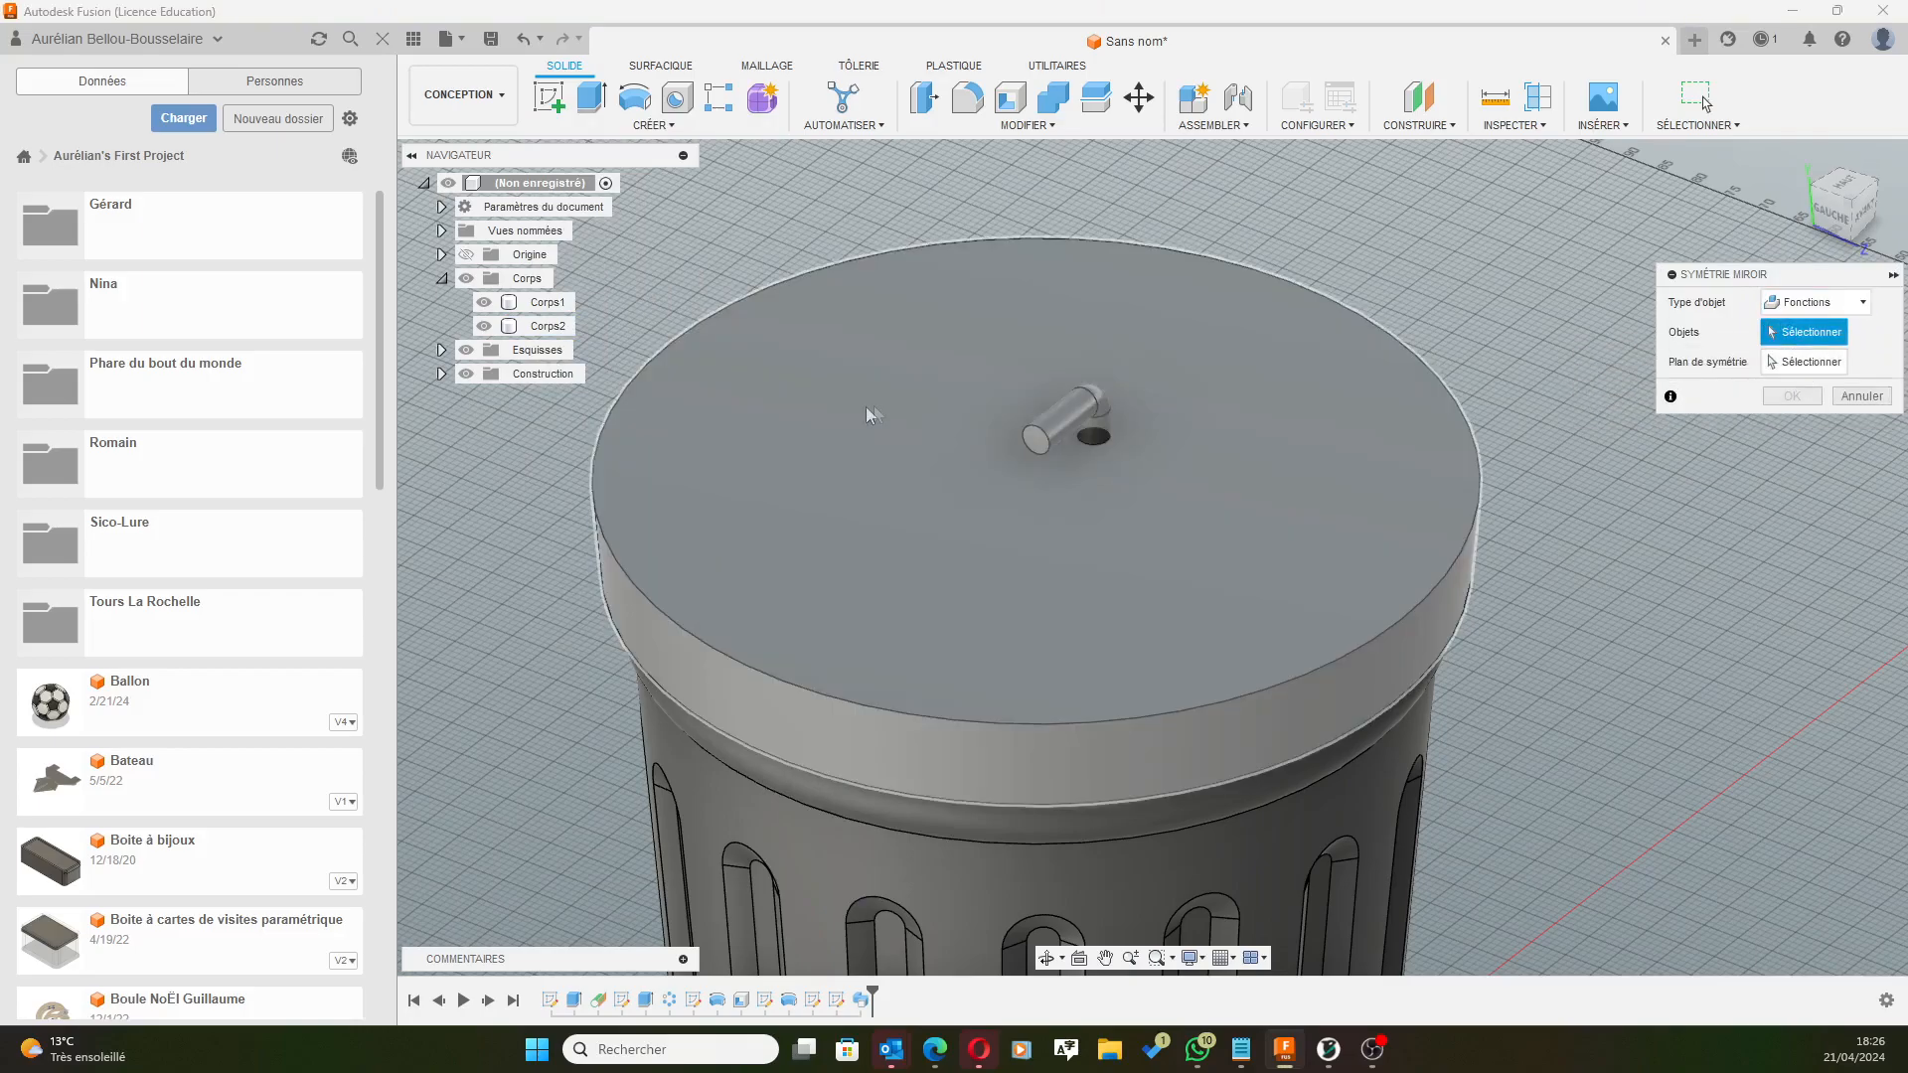
left_click(1038, 427)
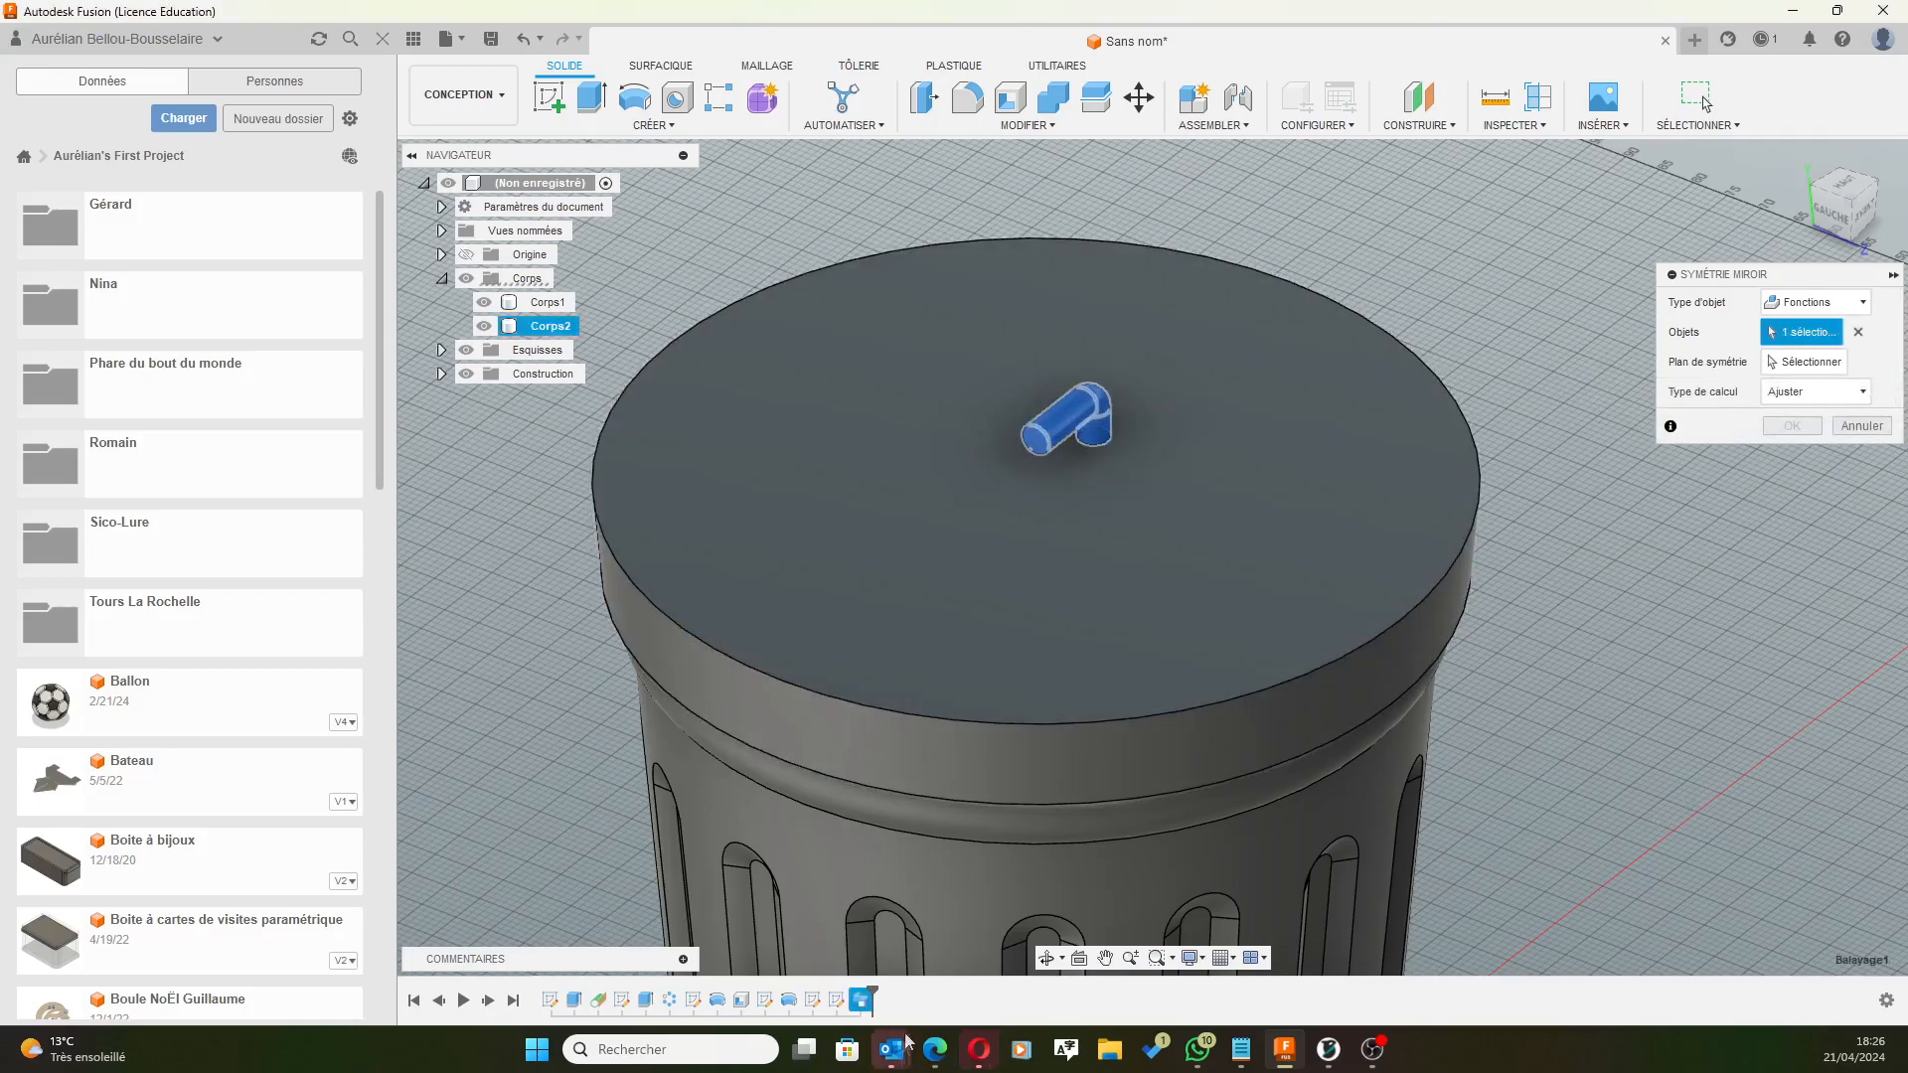
left_click(1804, 362)
scroll(1643, 559, "down", 4)
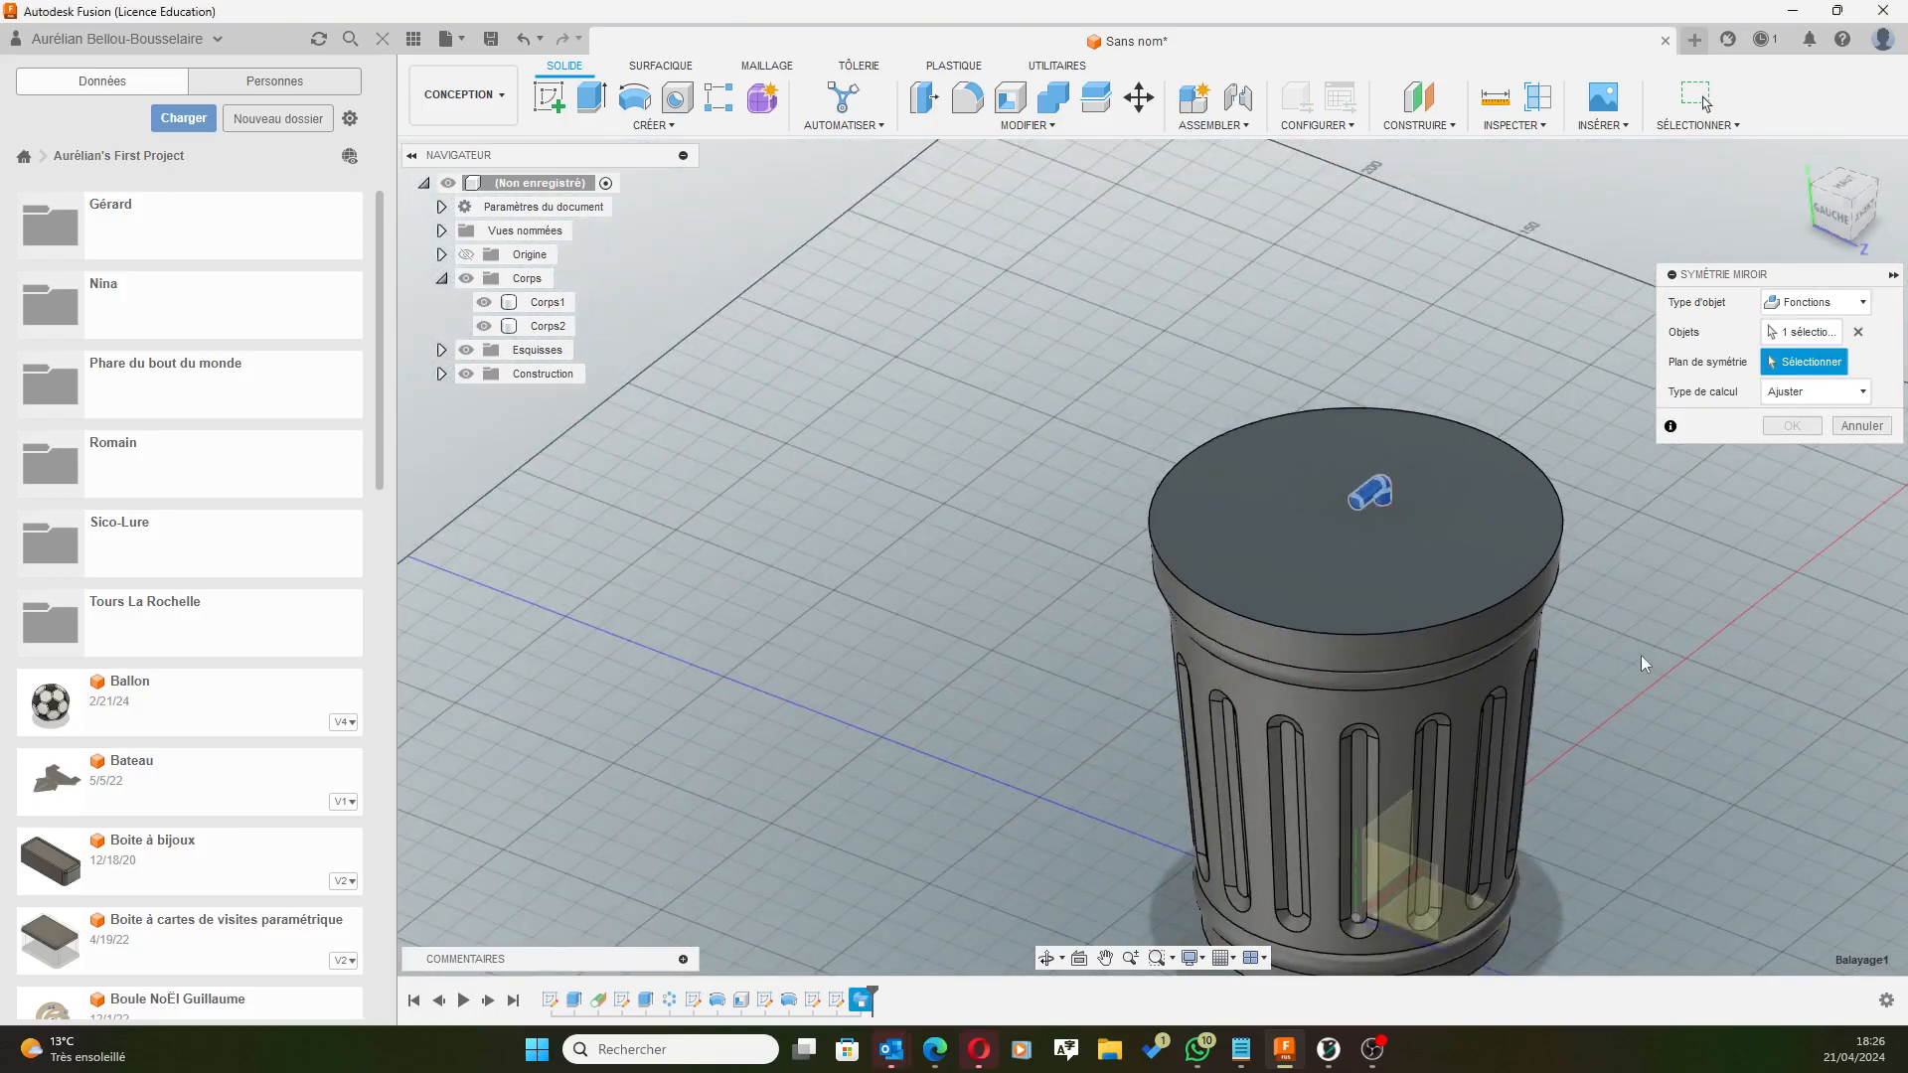
scroll(1292, 855, "up", 5)
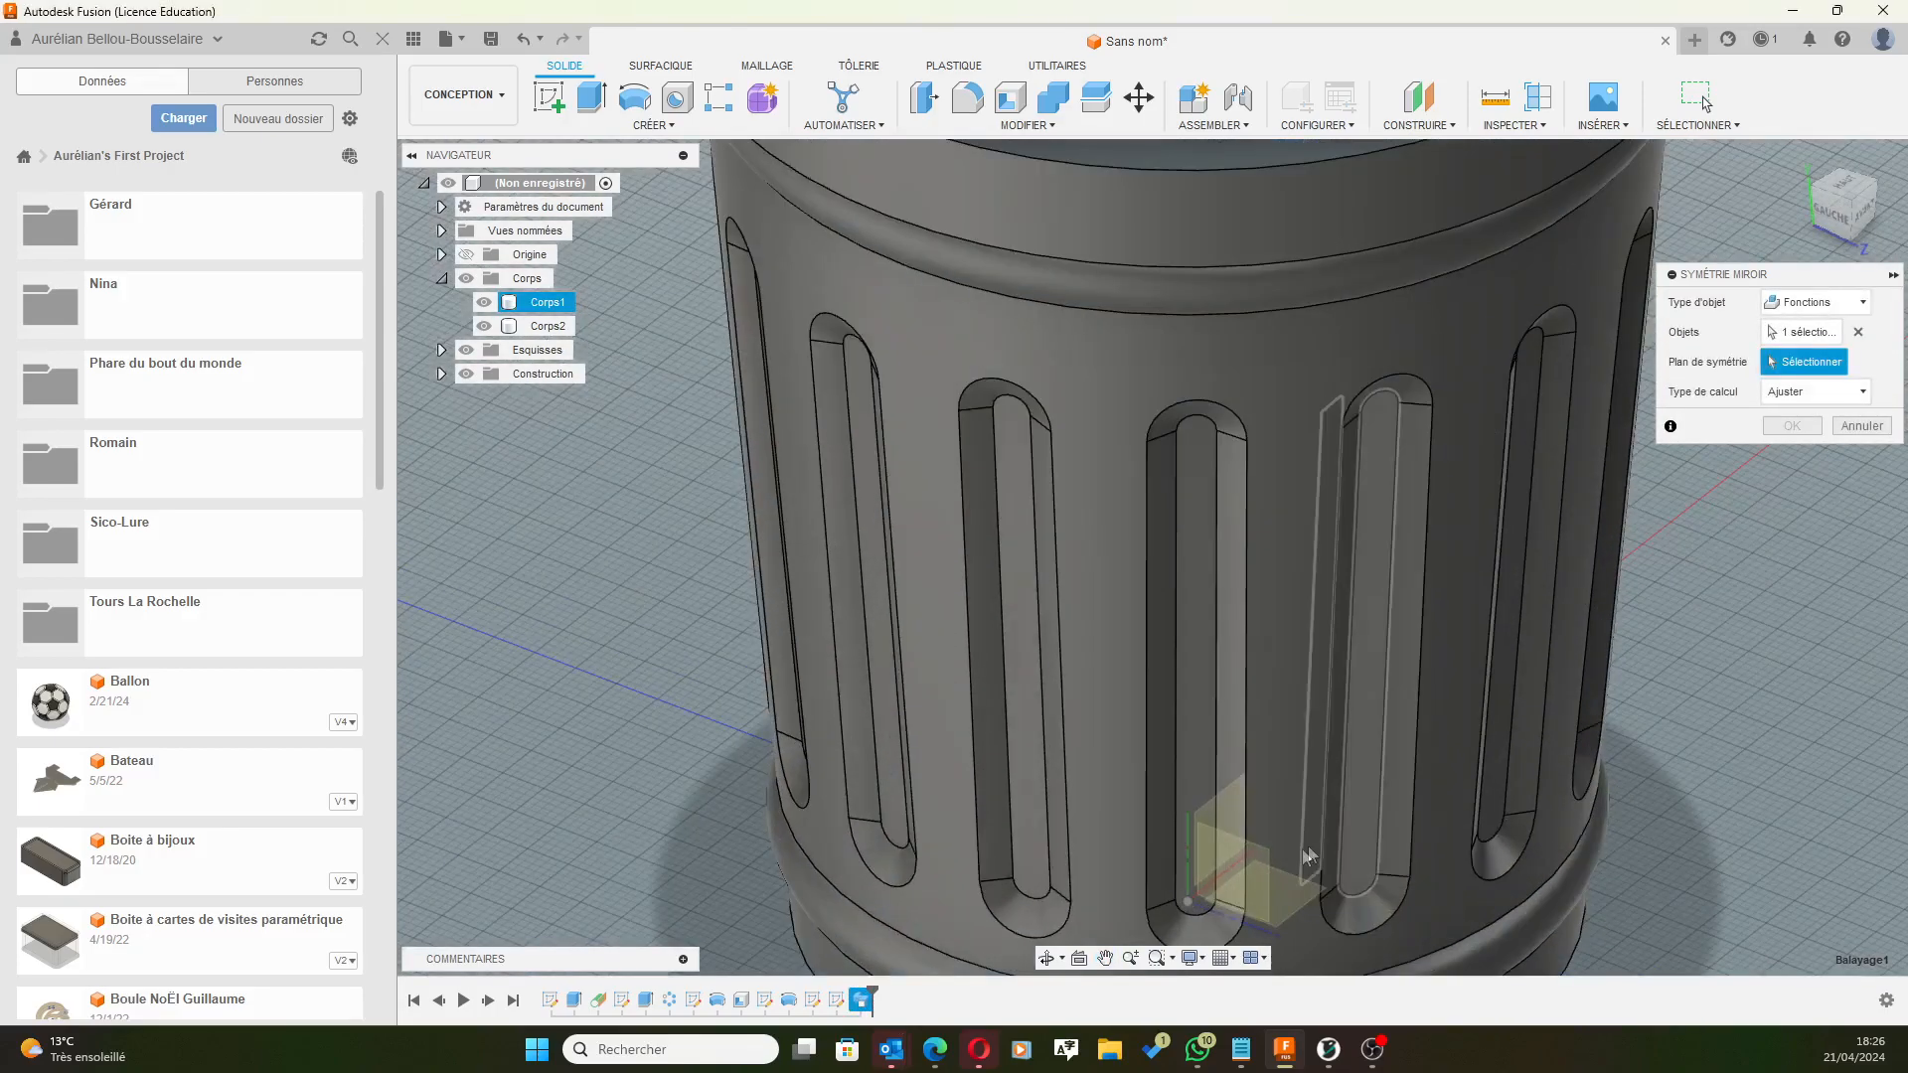
left_click(1257, 866)
scroll(1401, 467, "down", 5)
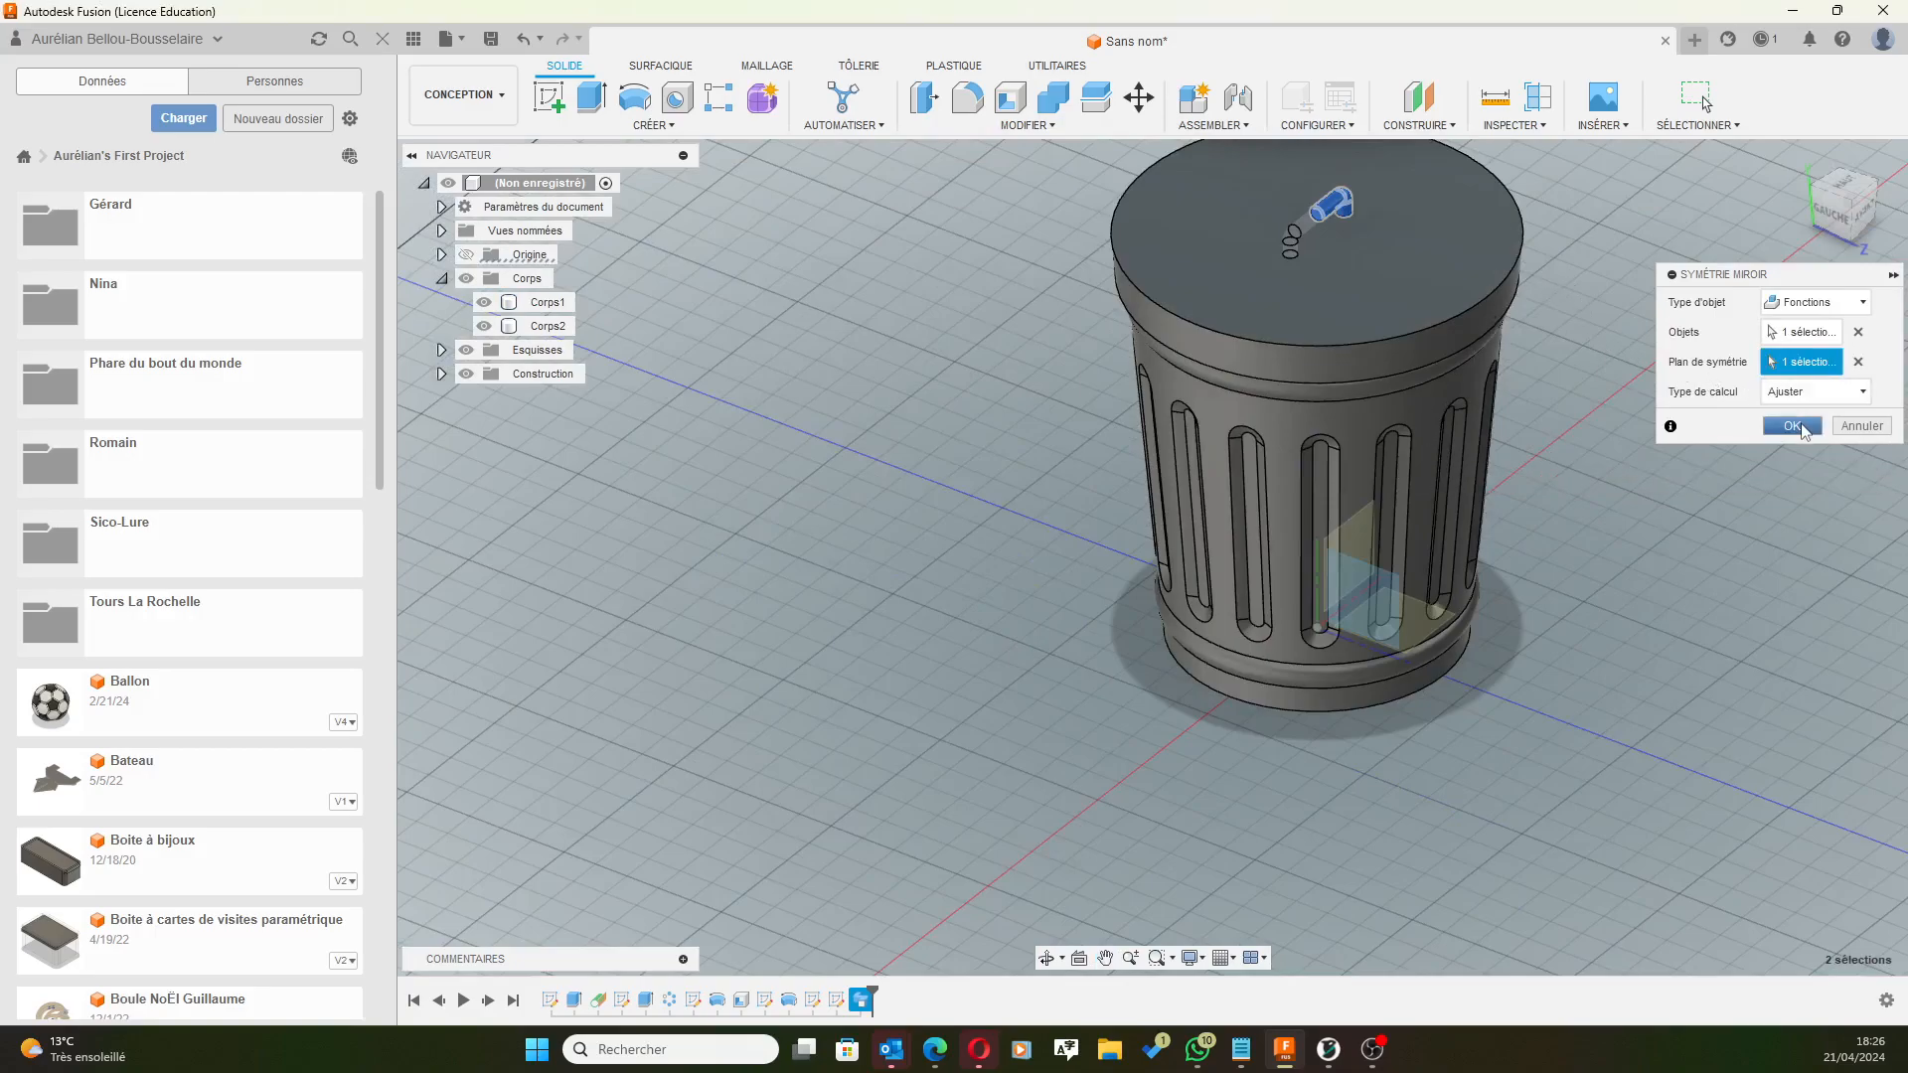
left_click(1802, 429)
middle_click_drag(1632, 367, 1451, 373, "shift")
left_click(1706, 102)
middle_click_drag(1600, 265, 1422, 415, "shift")
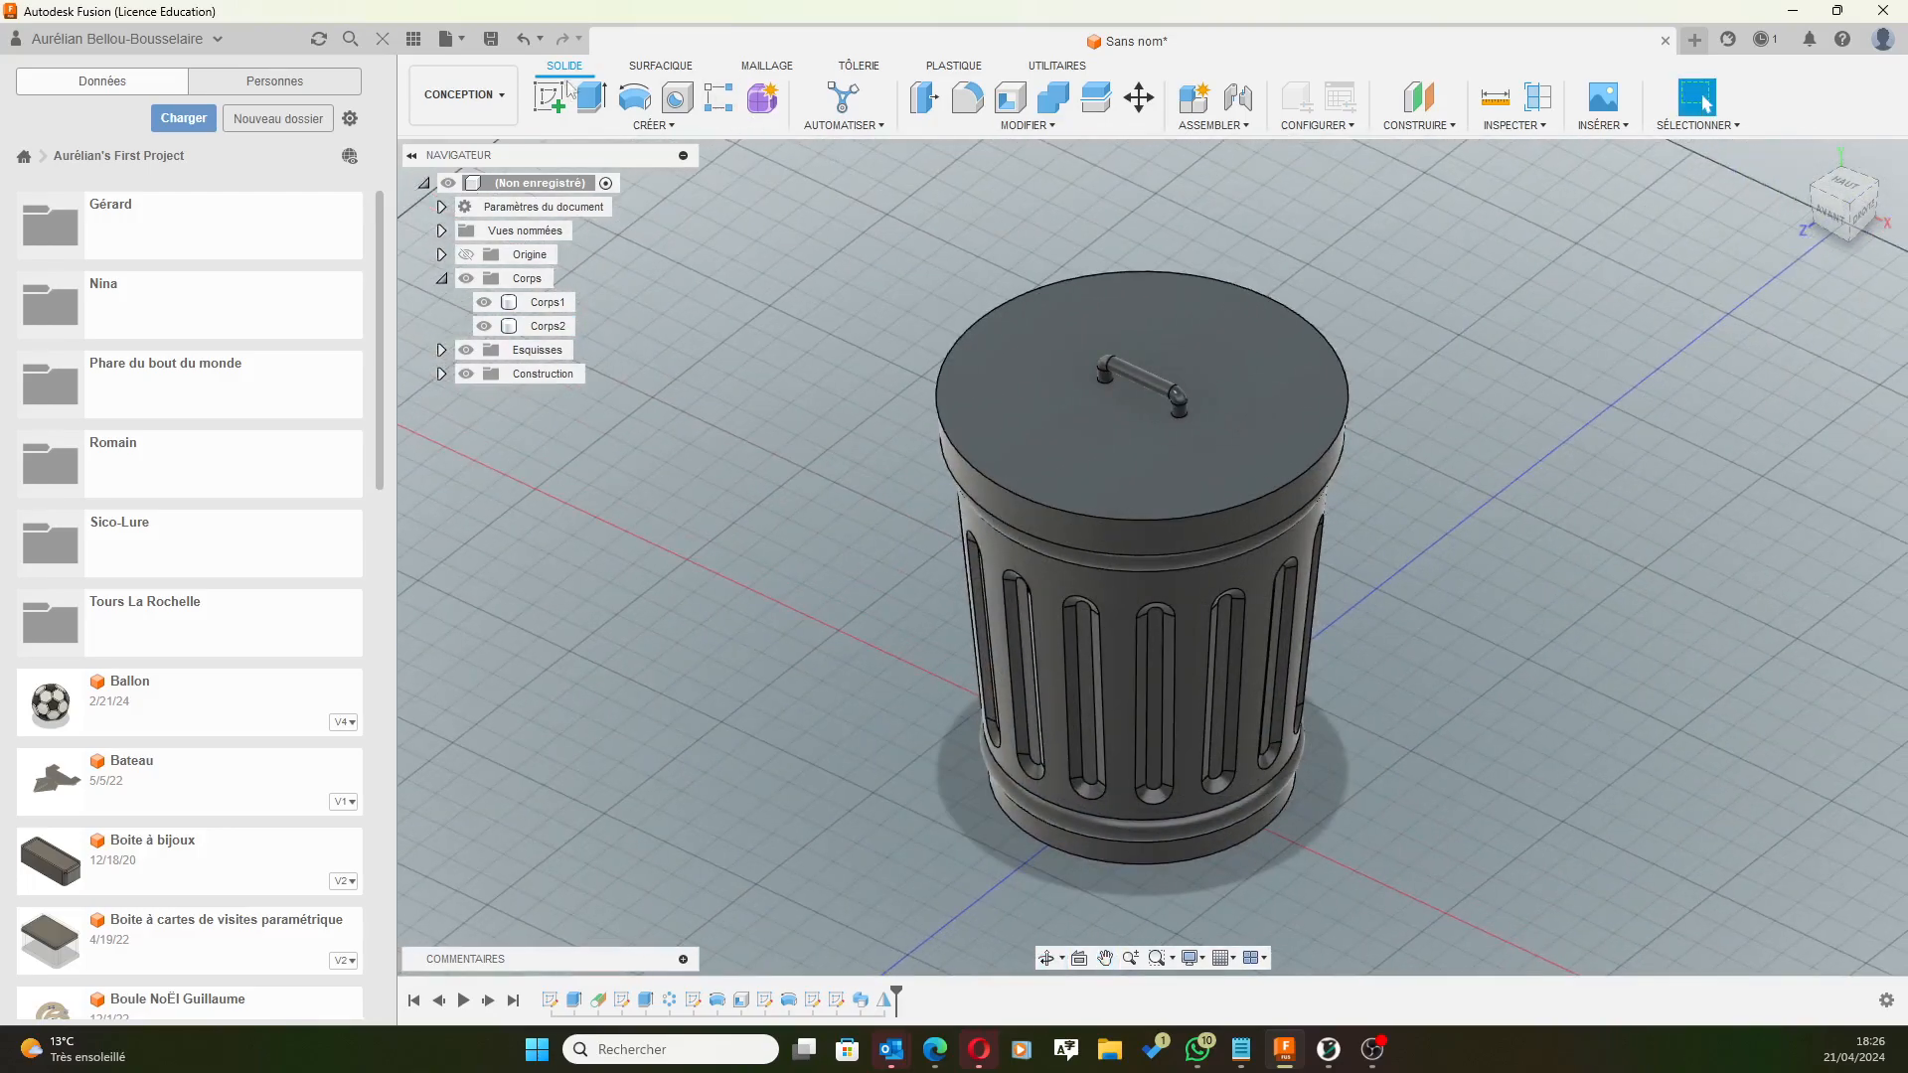
Save the design under the name 'Poubelle impression 3D'.
left_click(491, 39)
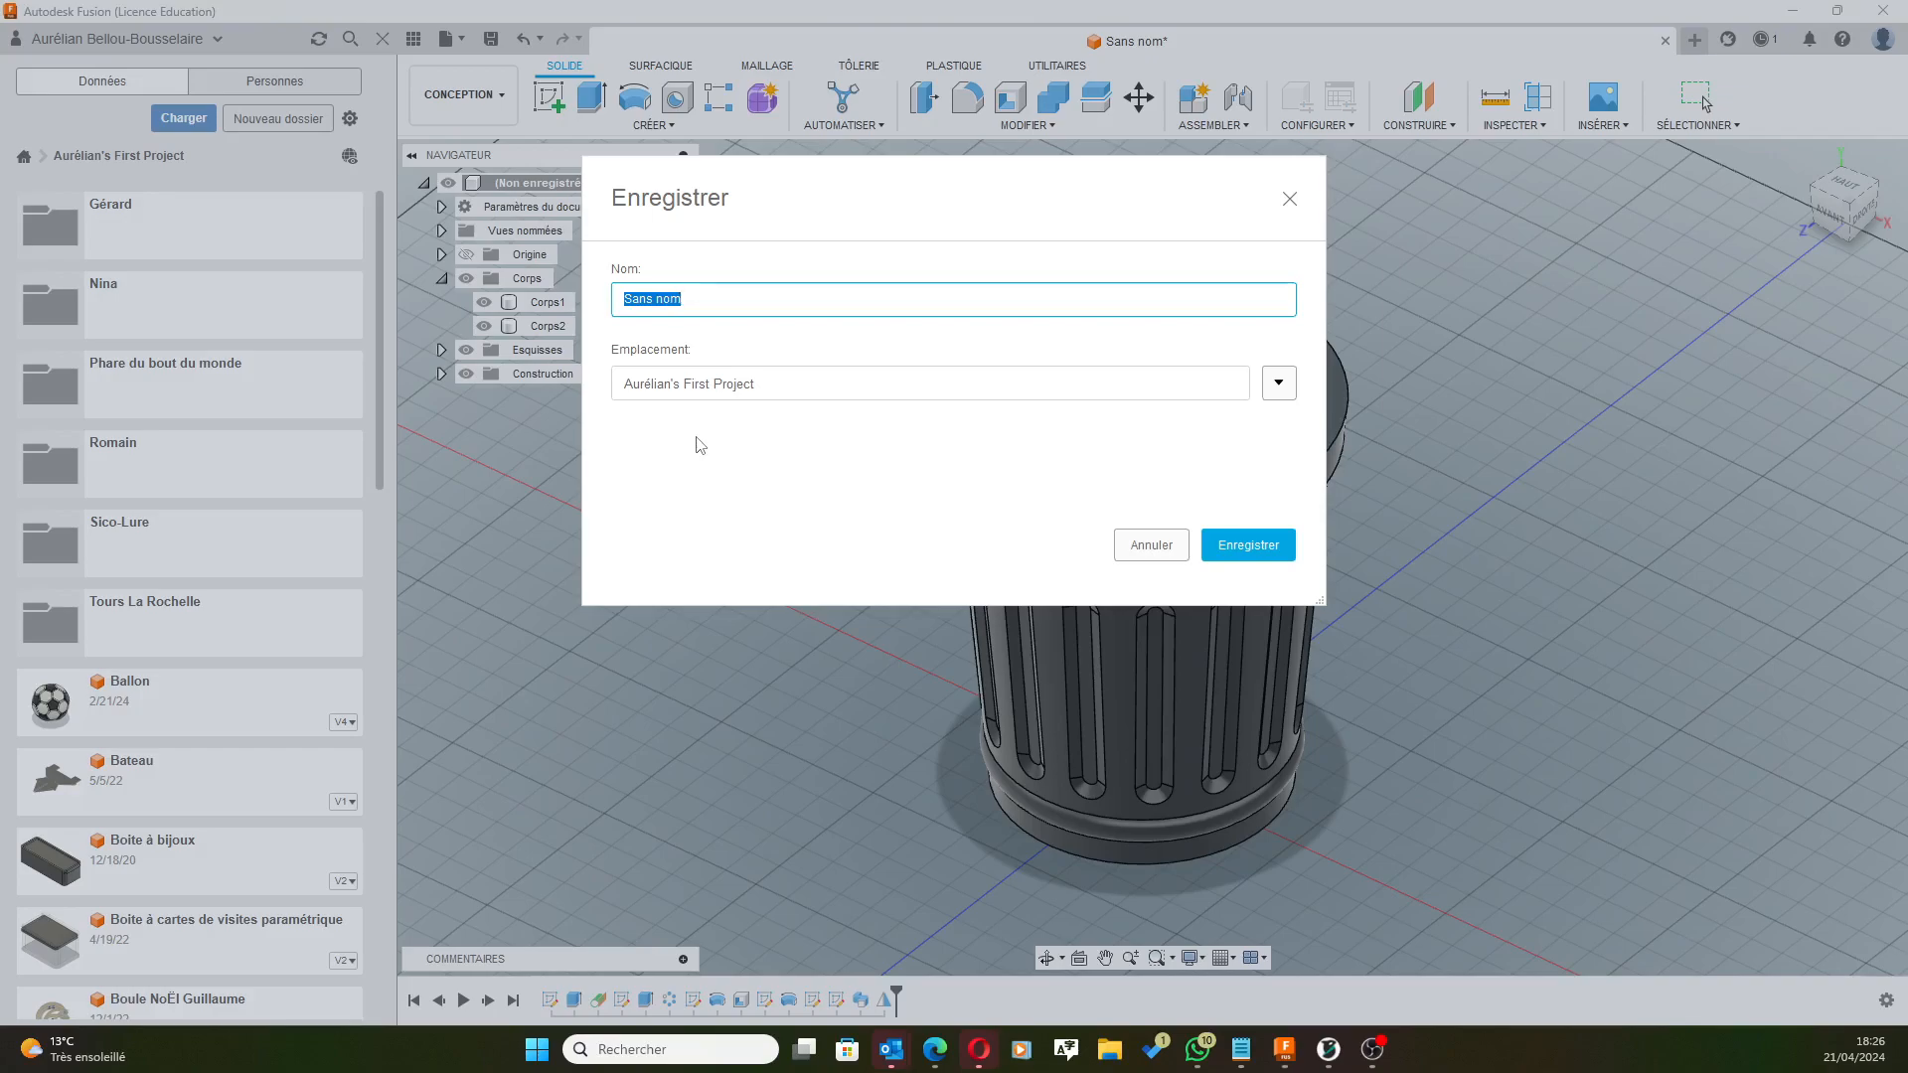
type("Poubelle impression 3D")
left_click(1232, 541)
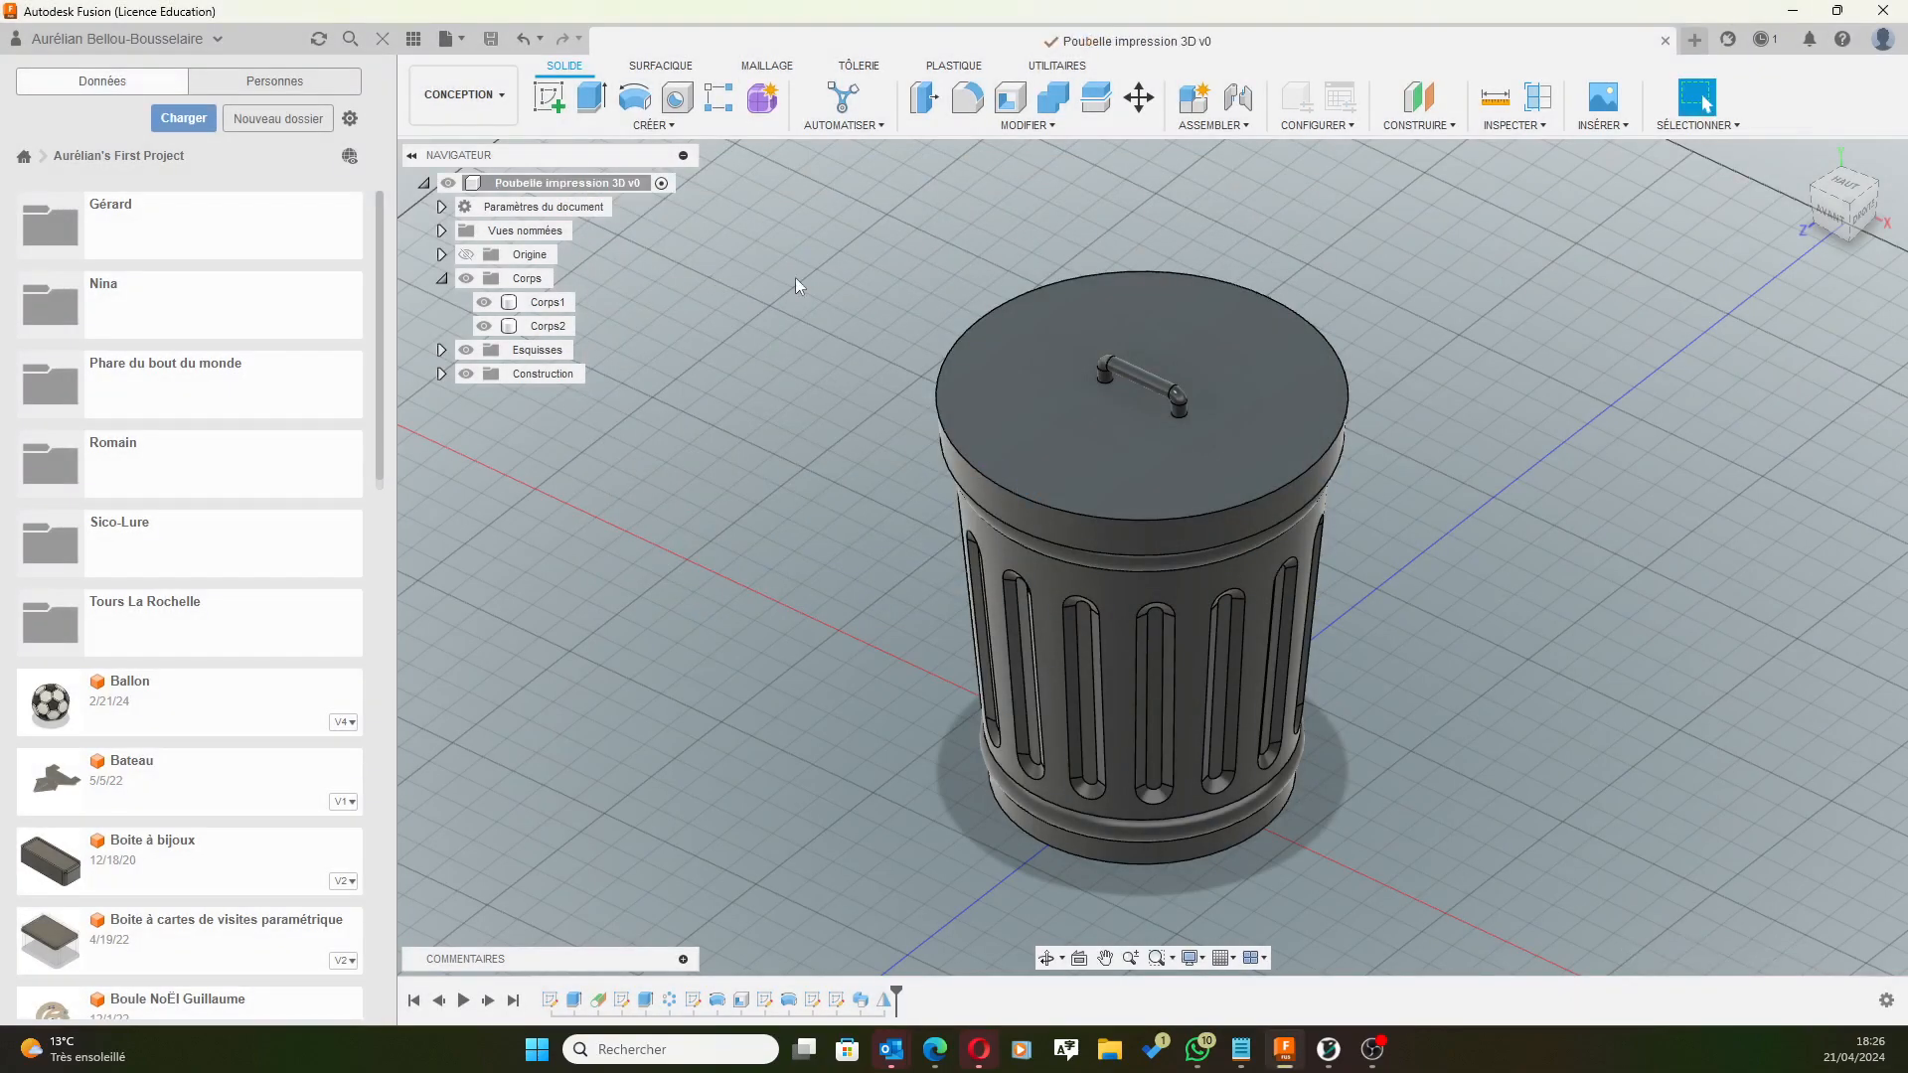
scroll(850, 331, "down", 2)
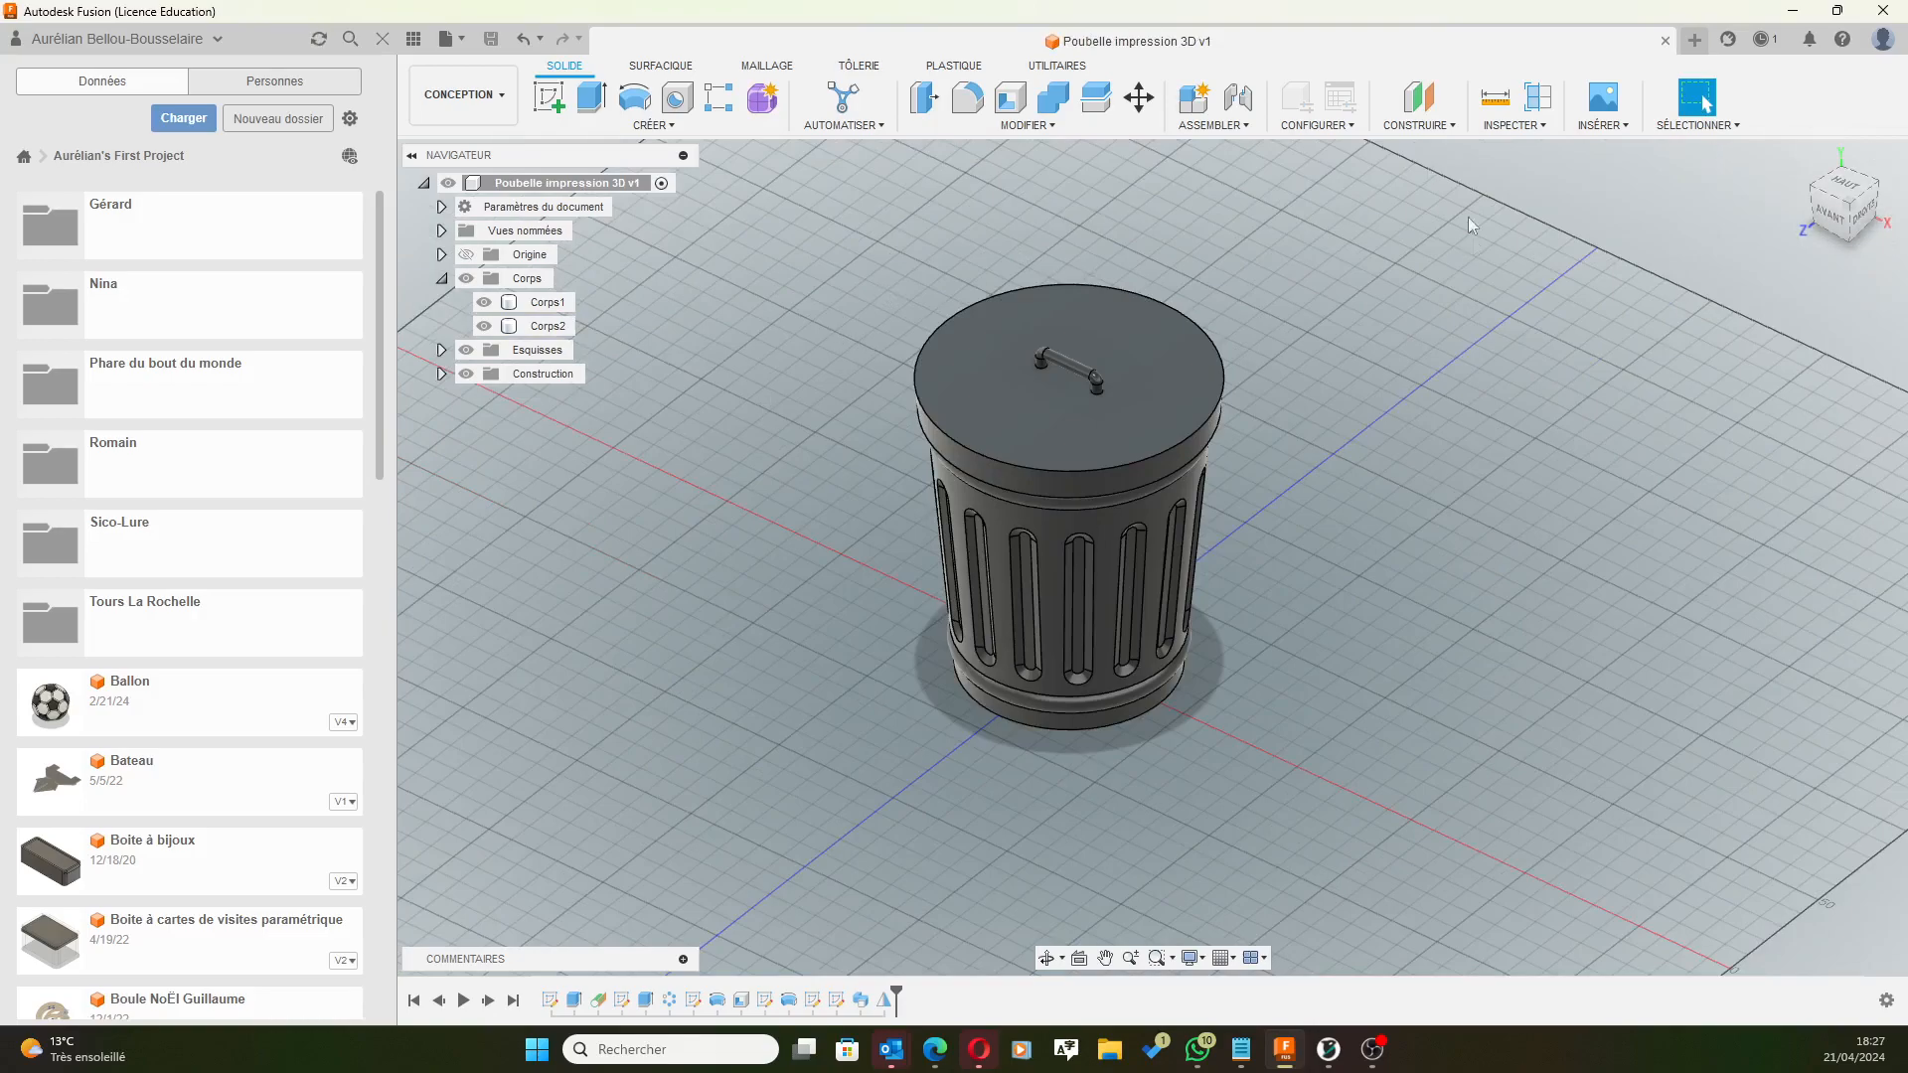
Set up a 3D print export of body Corps1 only, saving to file instead of a print utility.
left_click(459, 42)
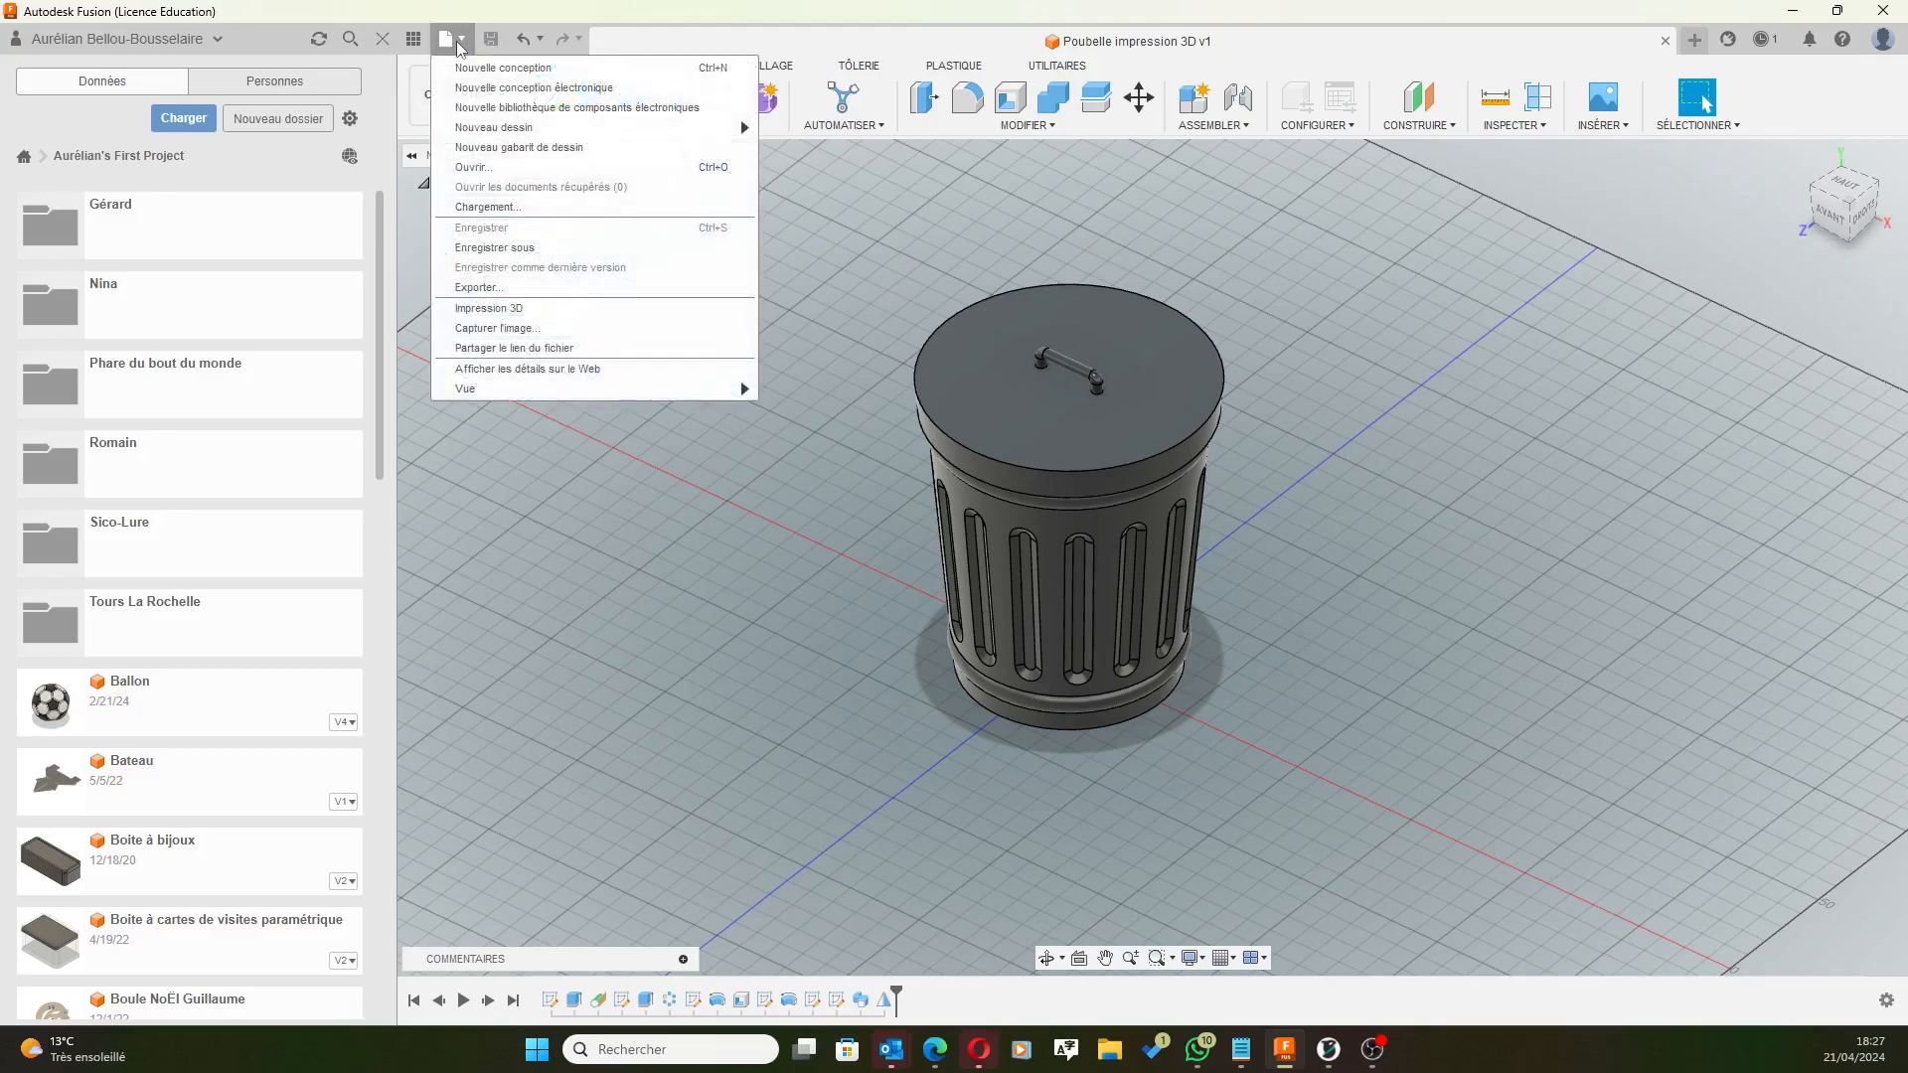
left_click(488, 308)
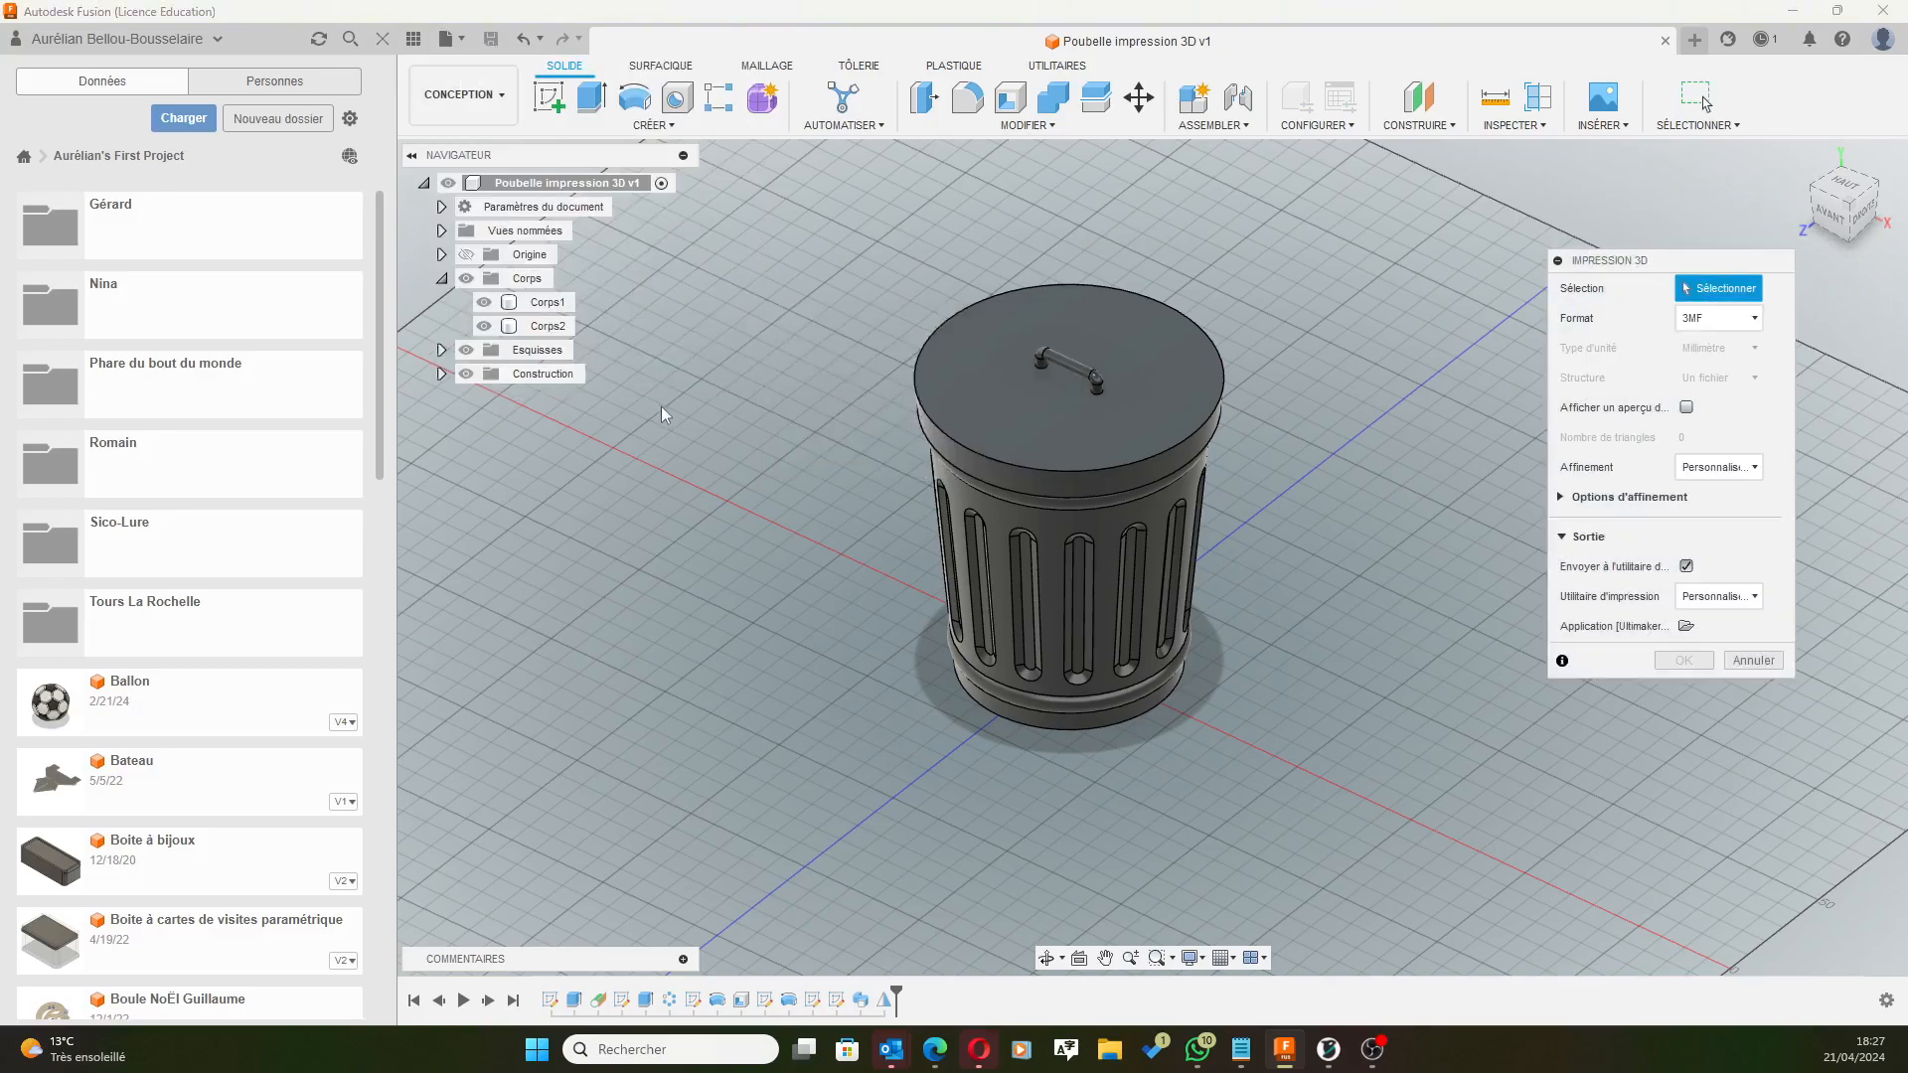
left_click_drag(1320, 254, 803, 790)
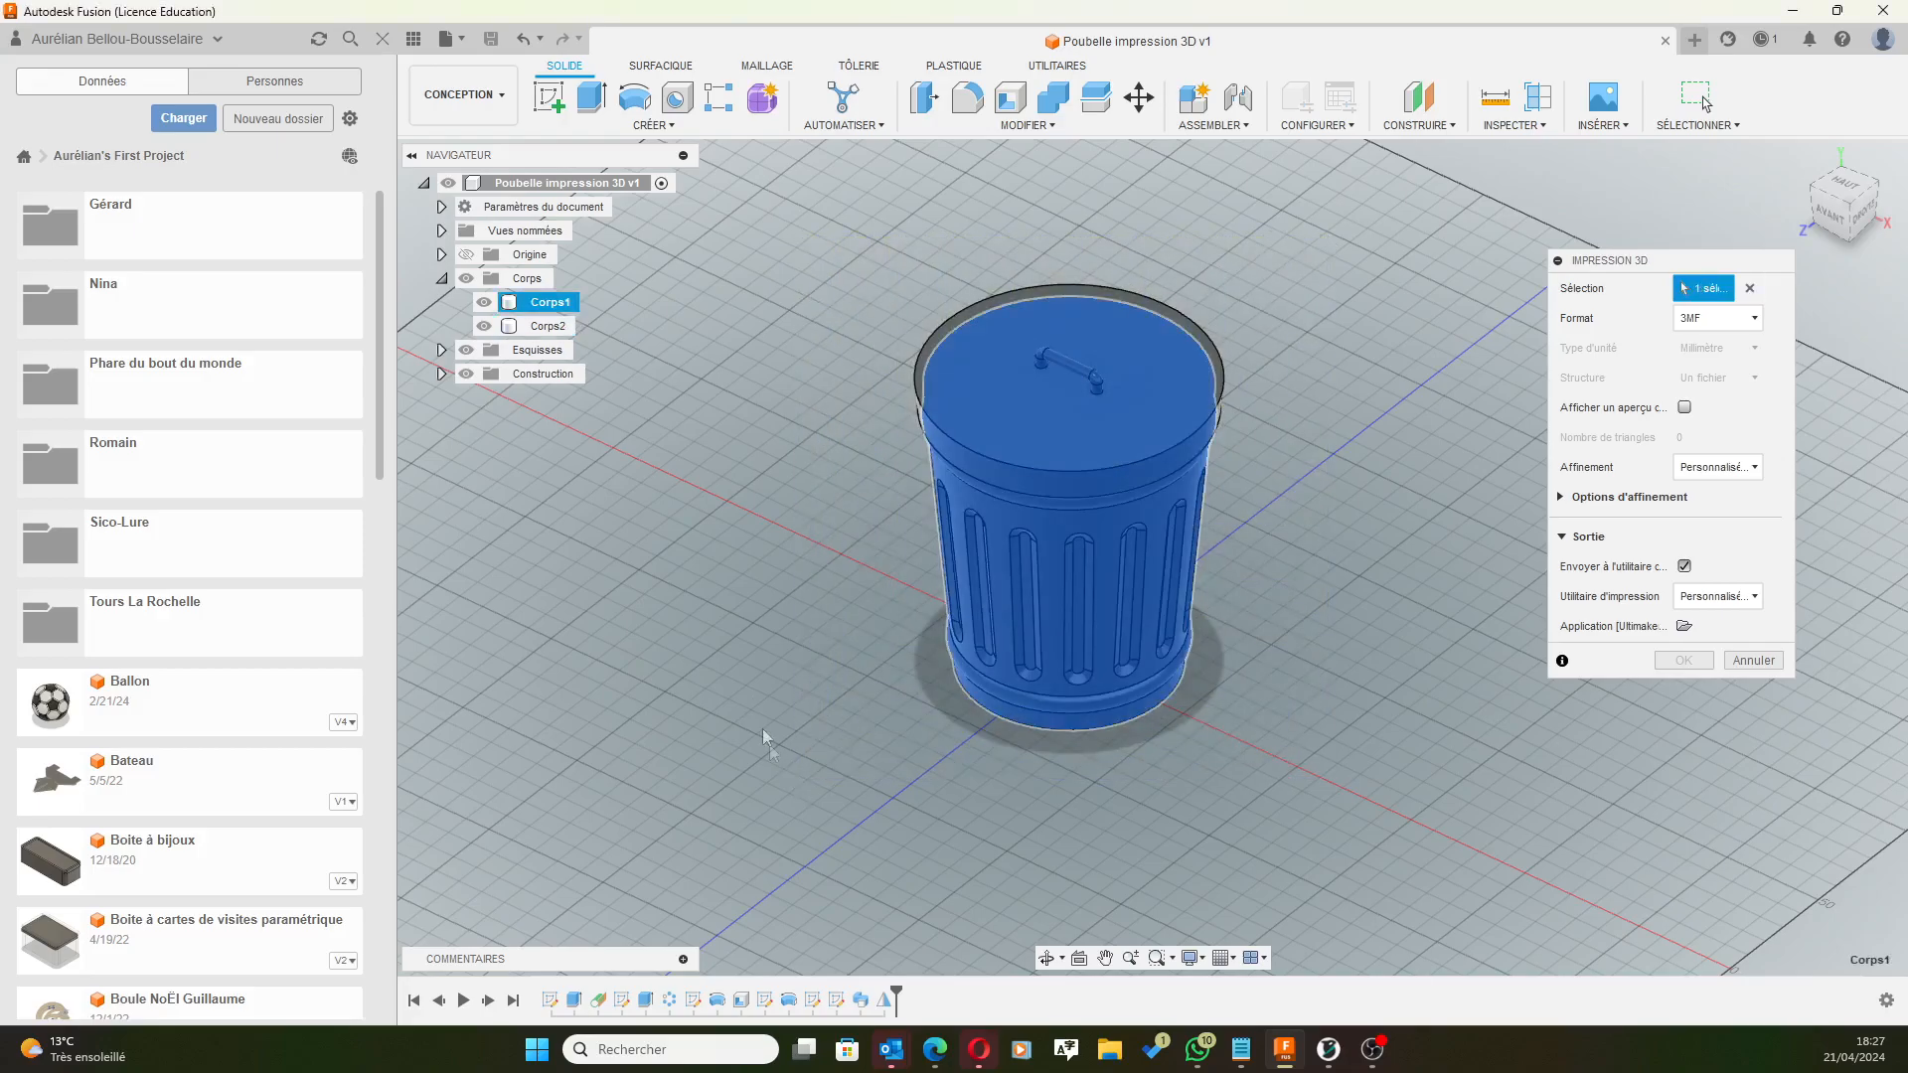
middle_click_drag(804, 636, 874, 596)
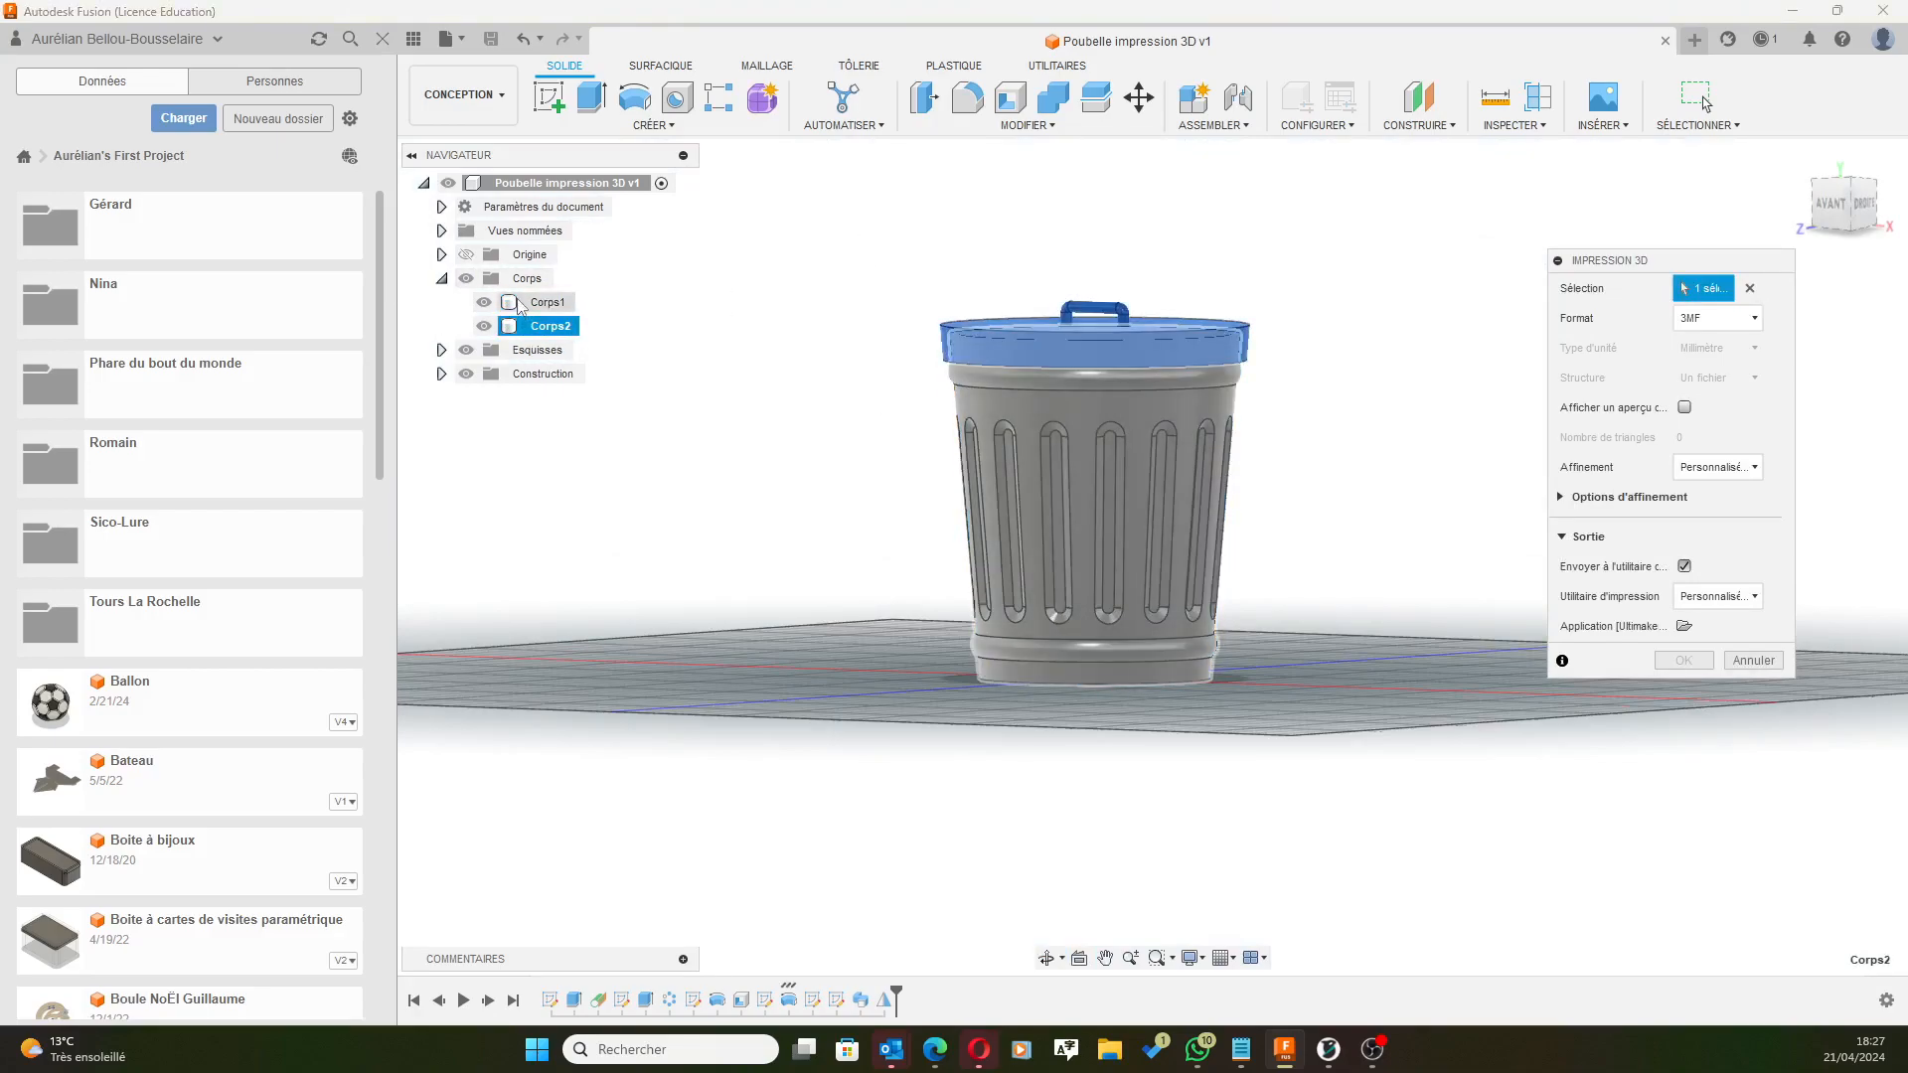
left_click(511, 279)
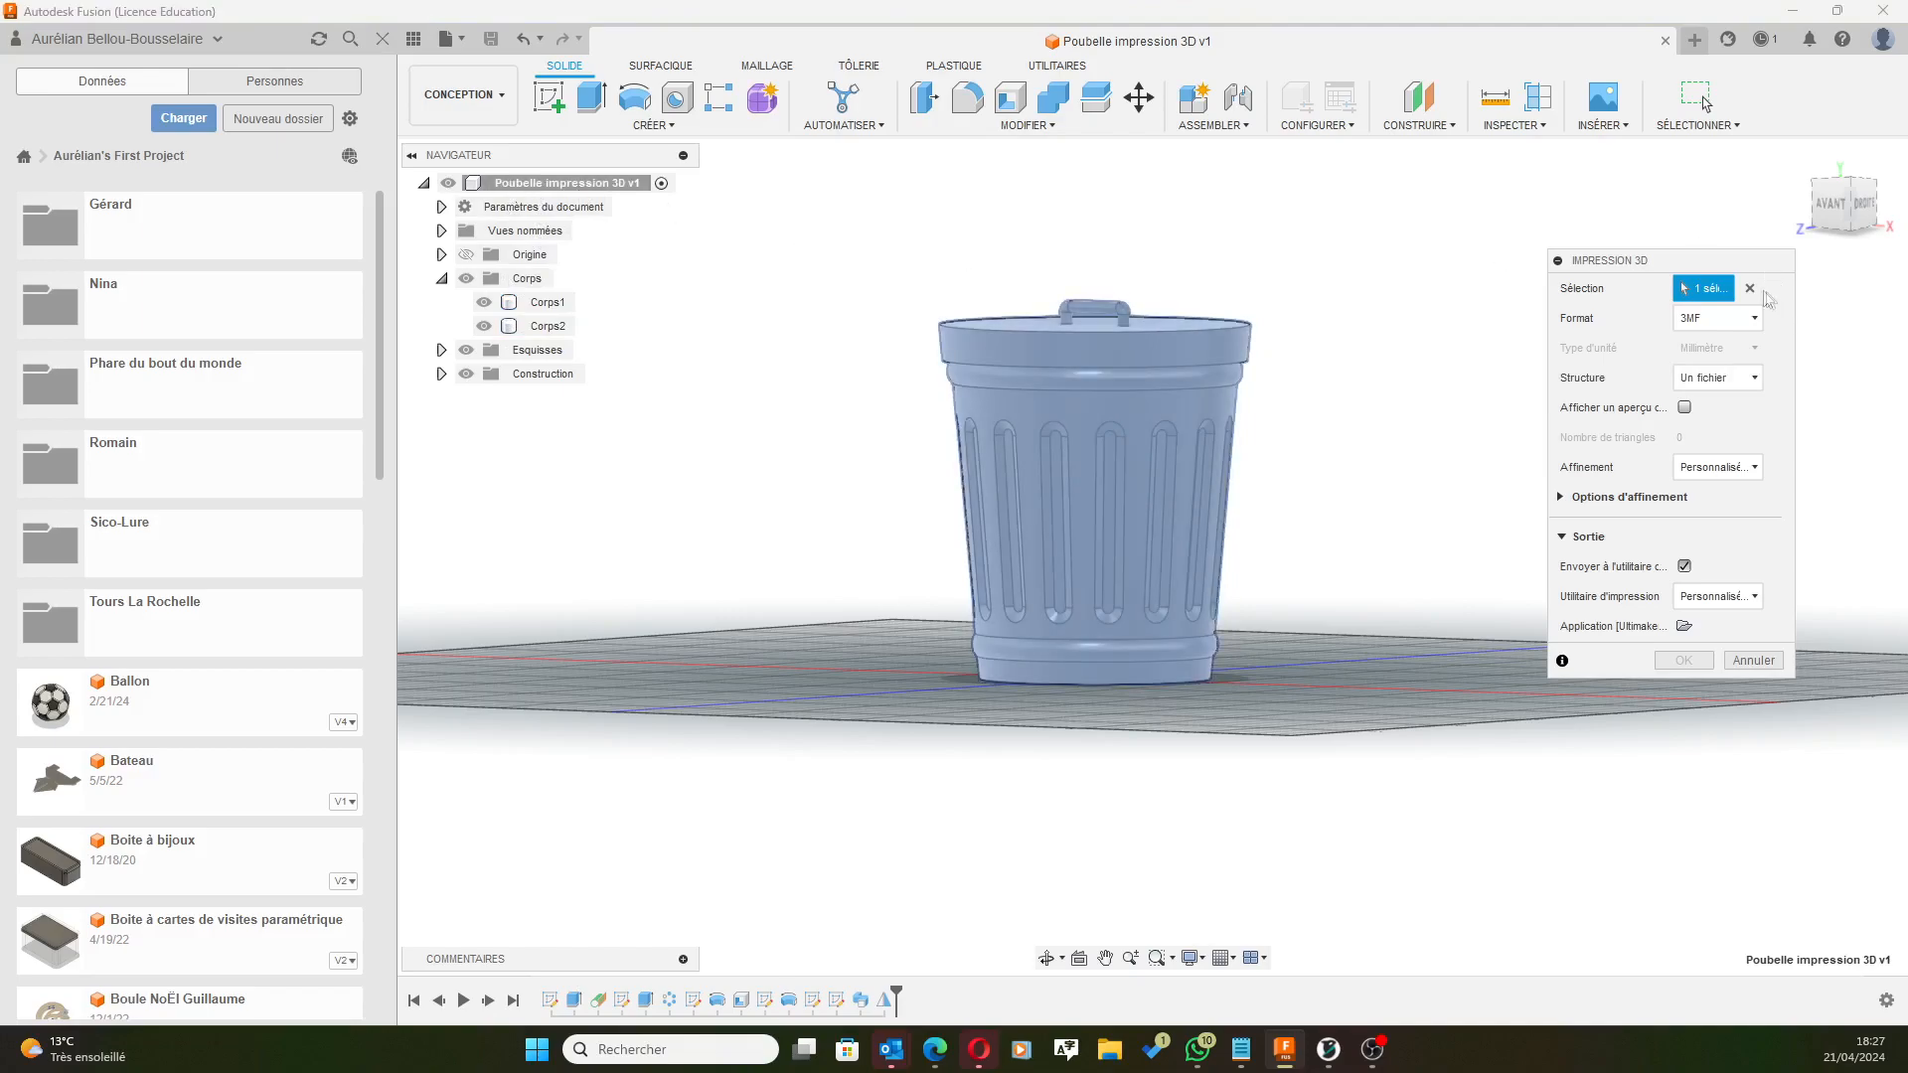
left_click(1750, 288)
left_click(1109, 484)
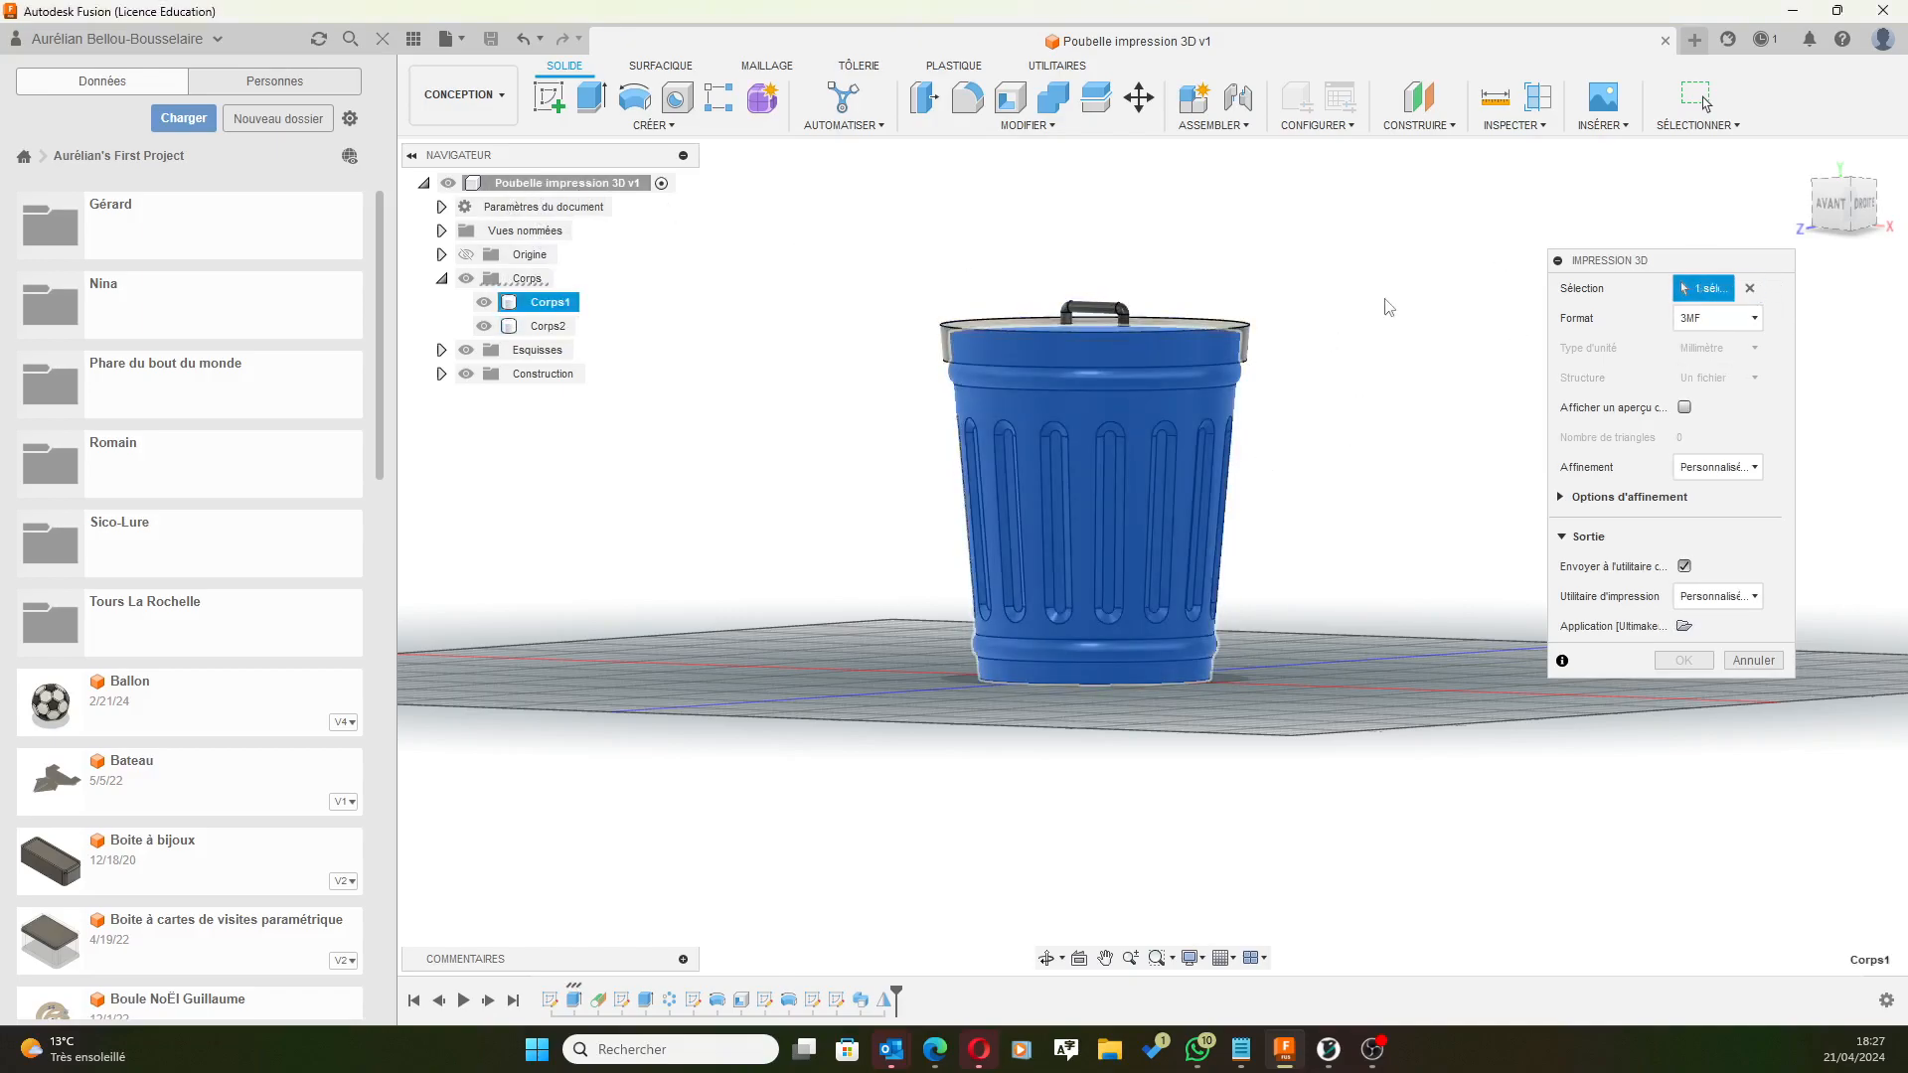
left_click(1686, 569)
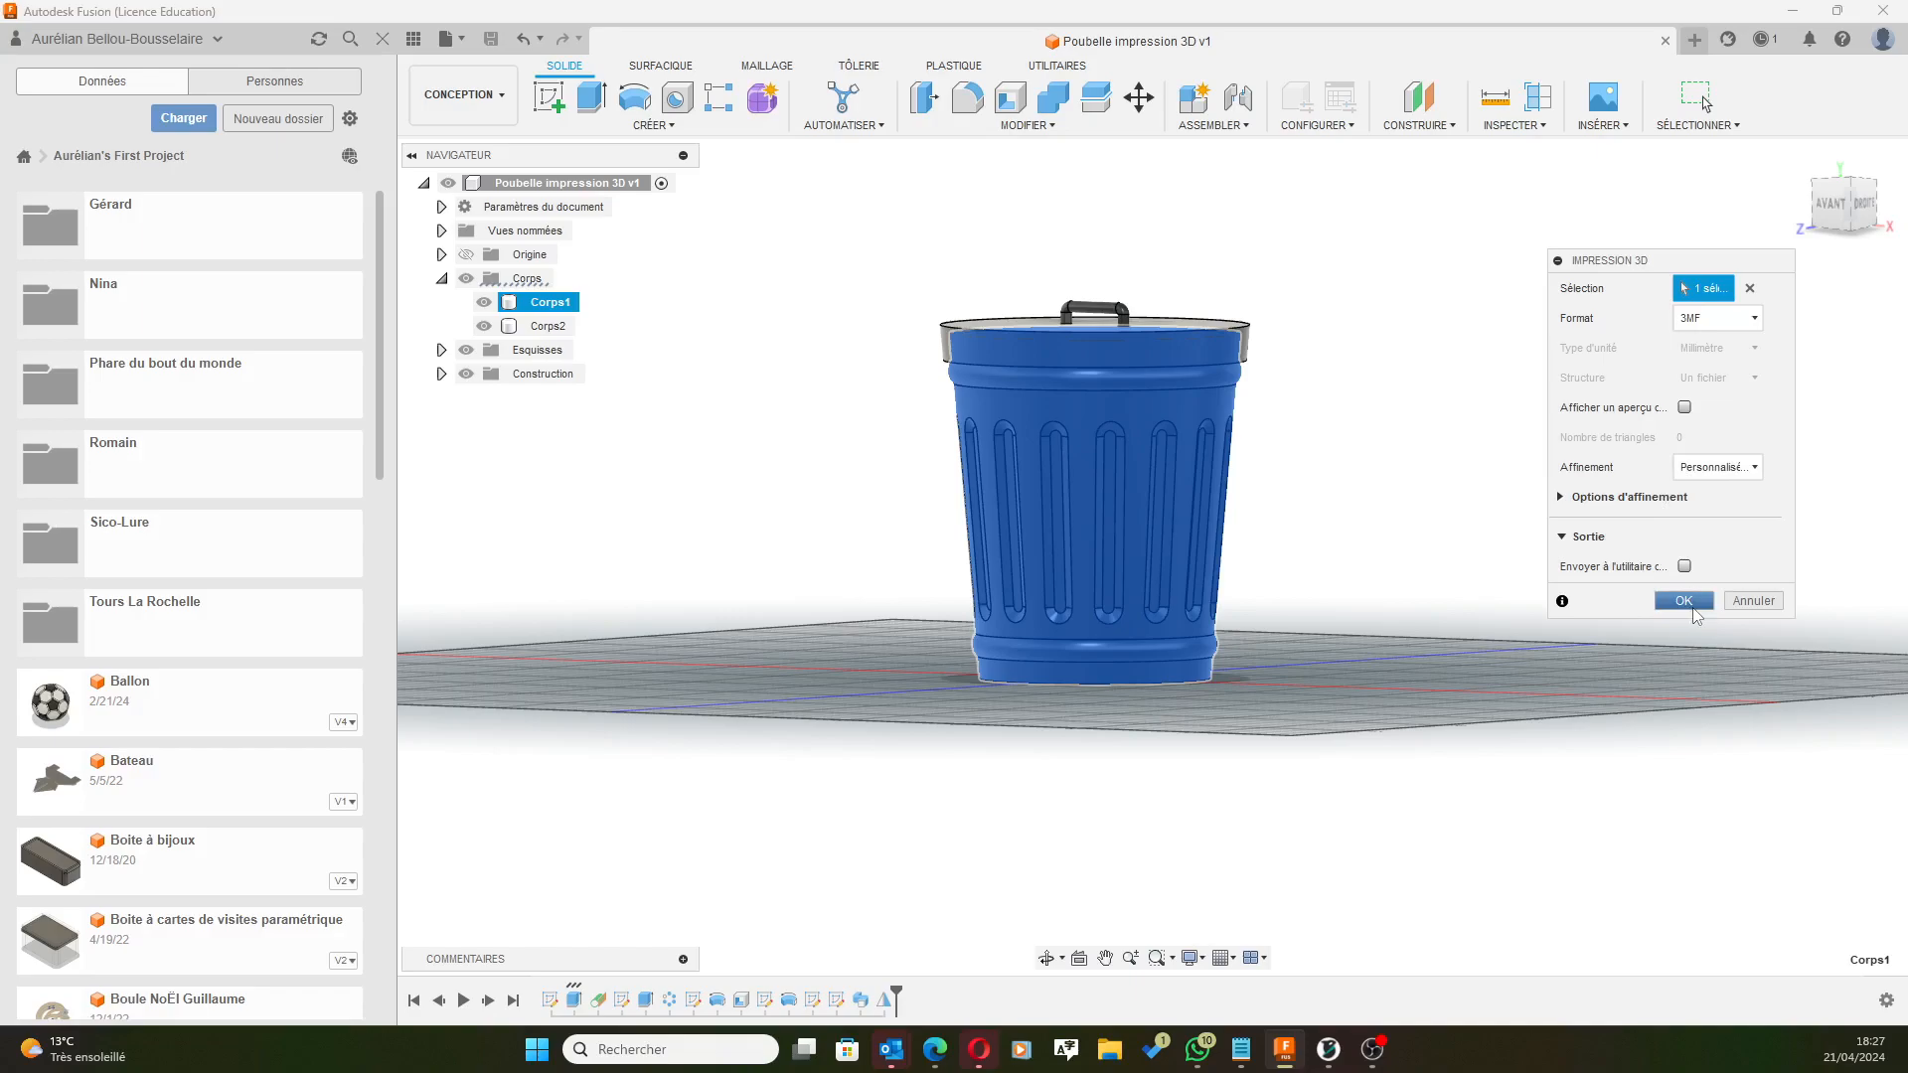
left_click(1684, 600)
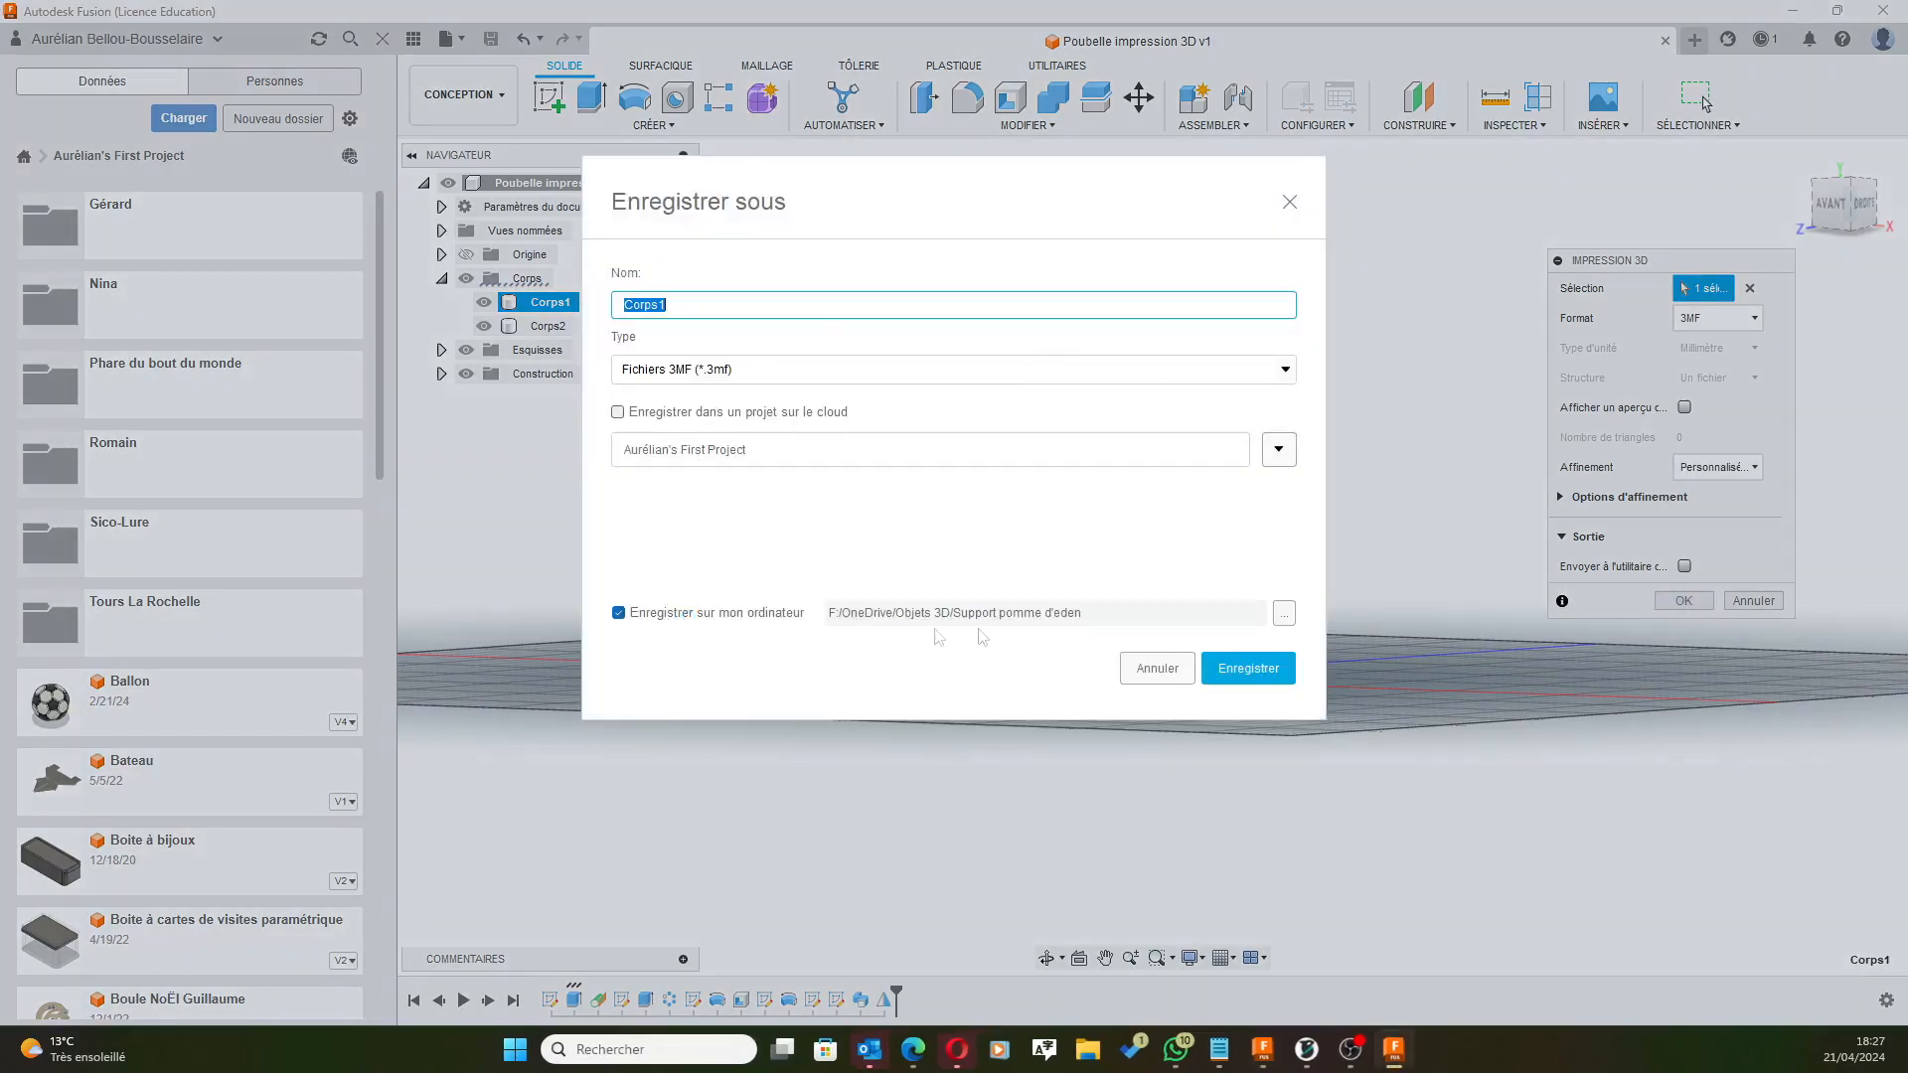
Save it as 3MF file 'Poubelle' in a new 'Poubelle impression 3D' folder.
left_click(1284, 613)
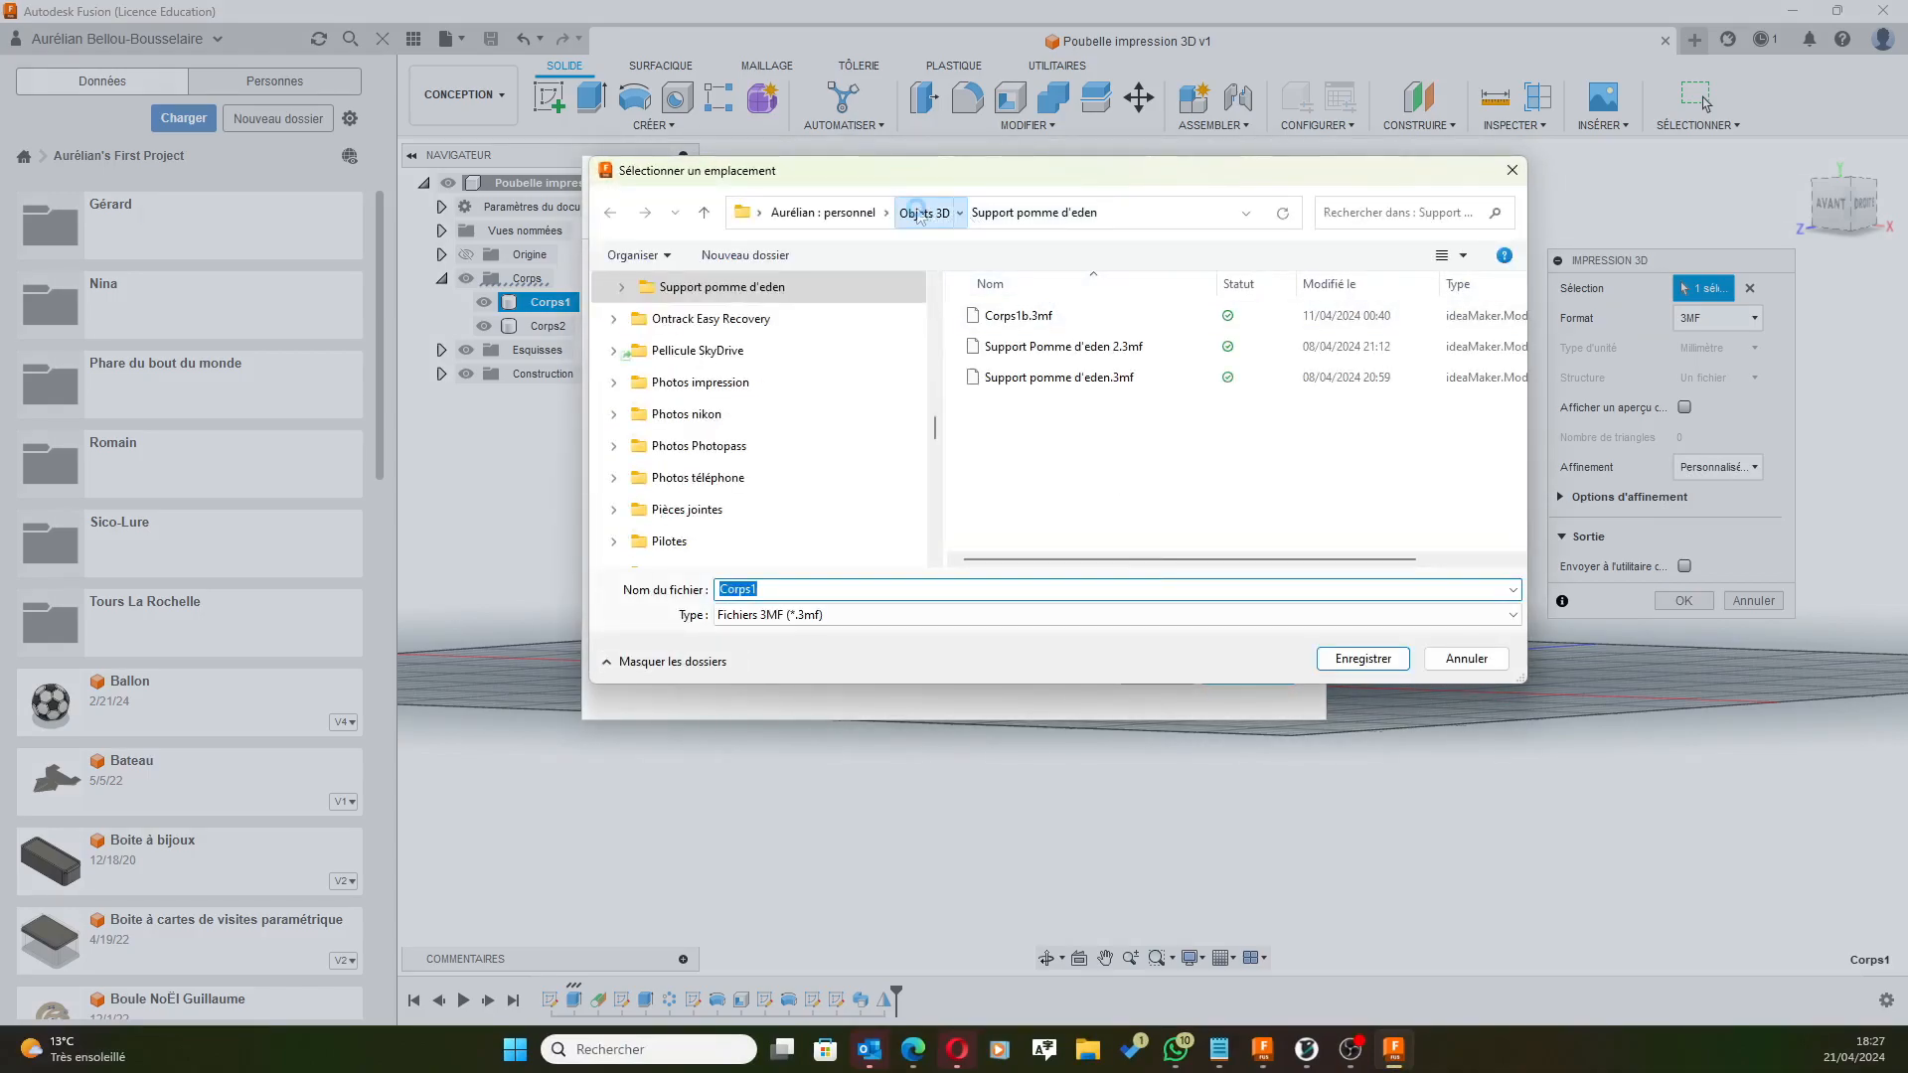
left_click(757, 256)
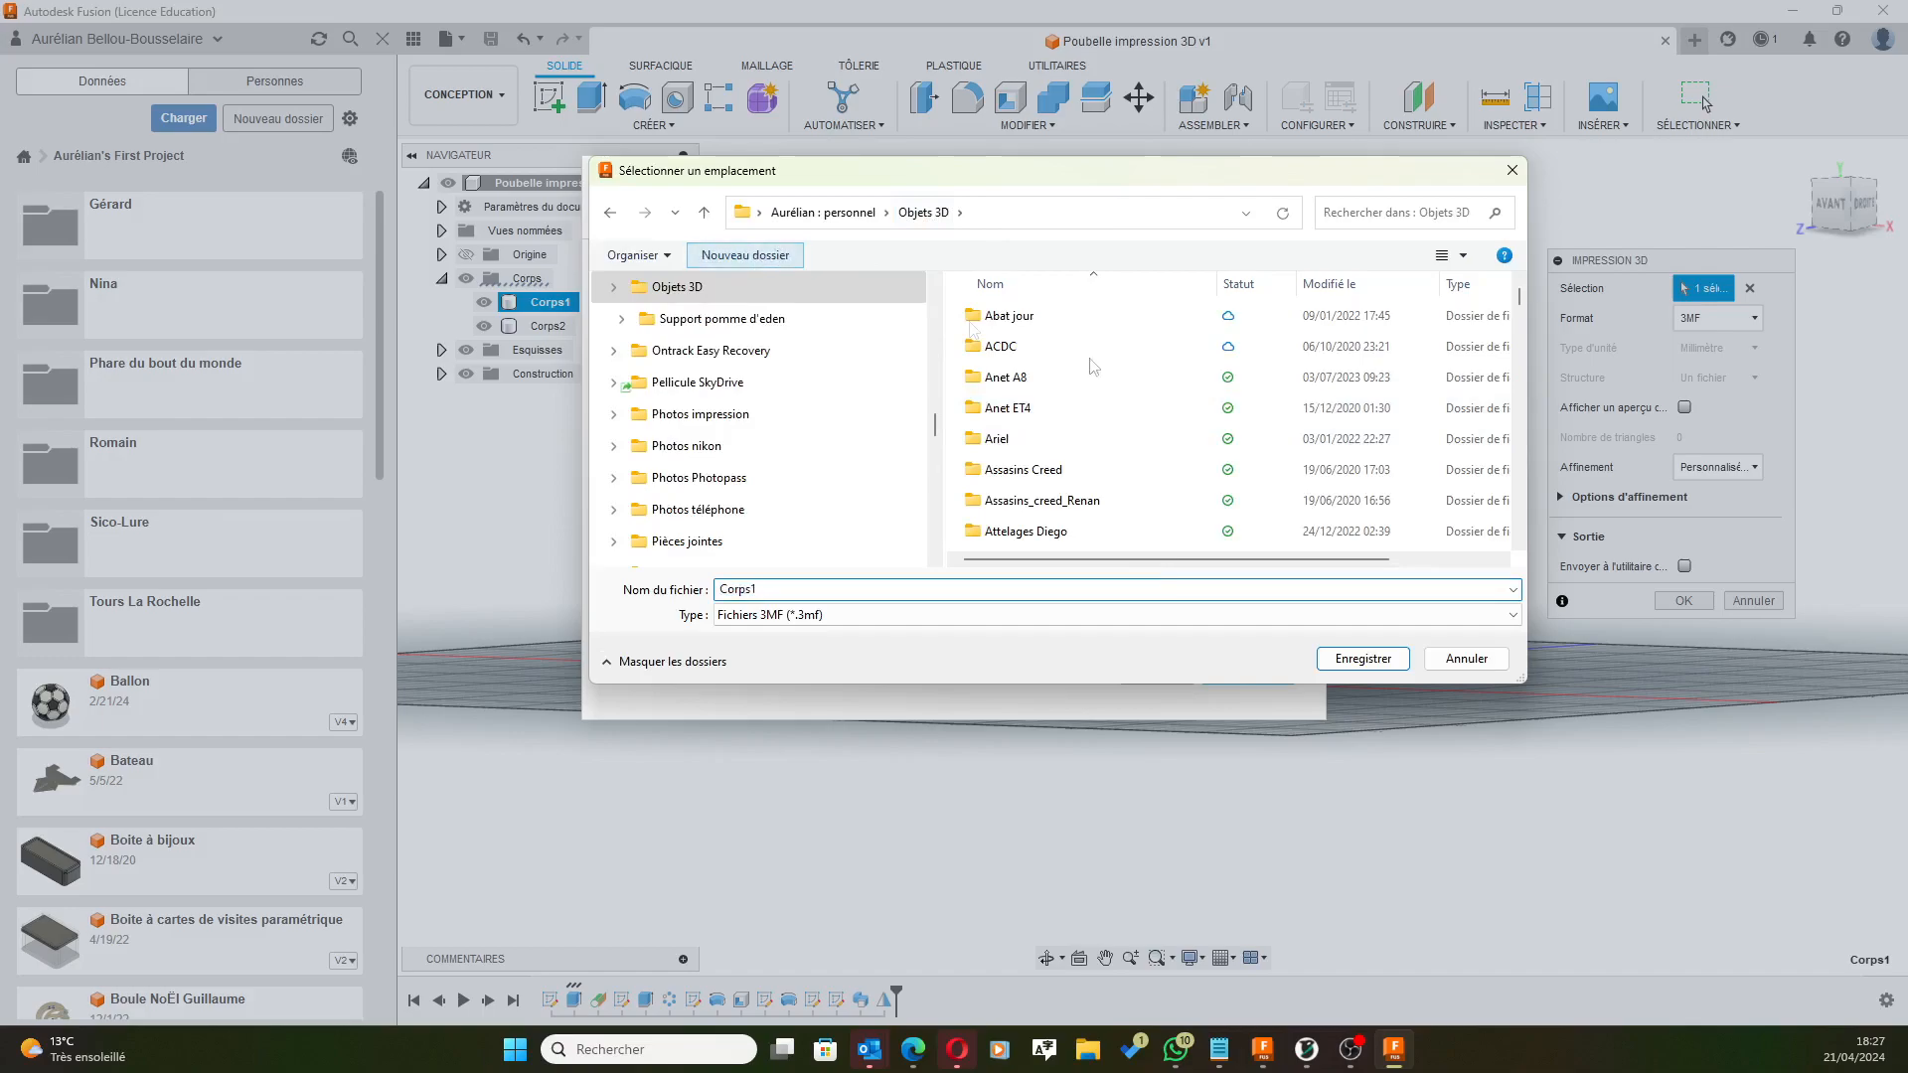
type("Poubelle impression 3D")
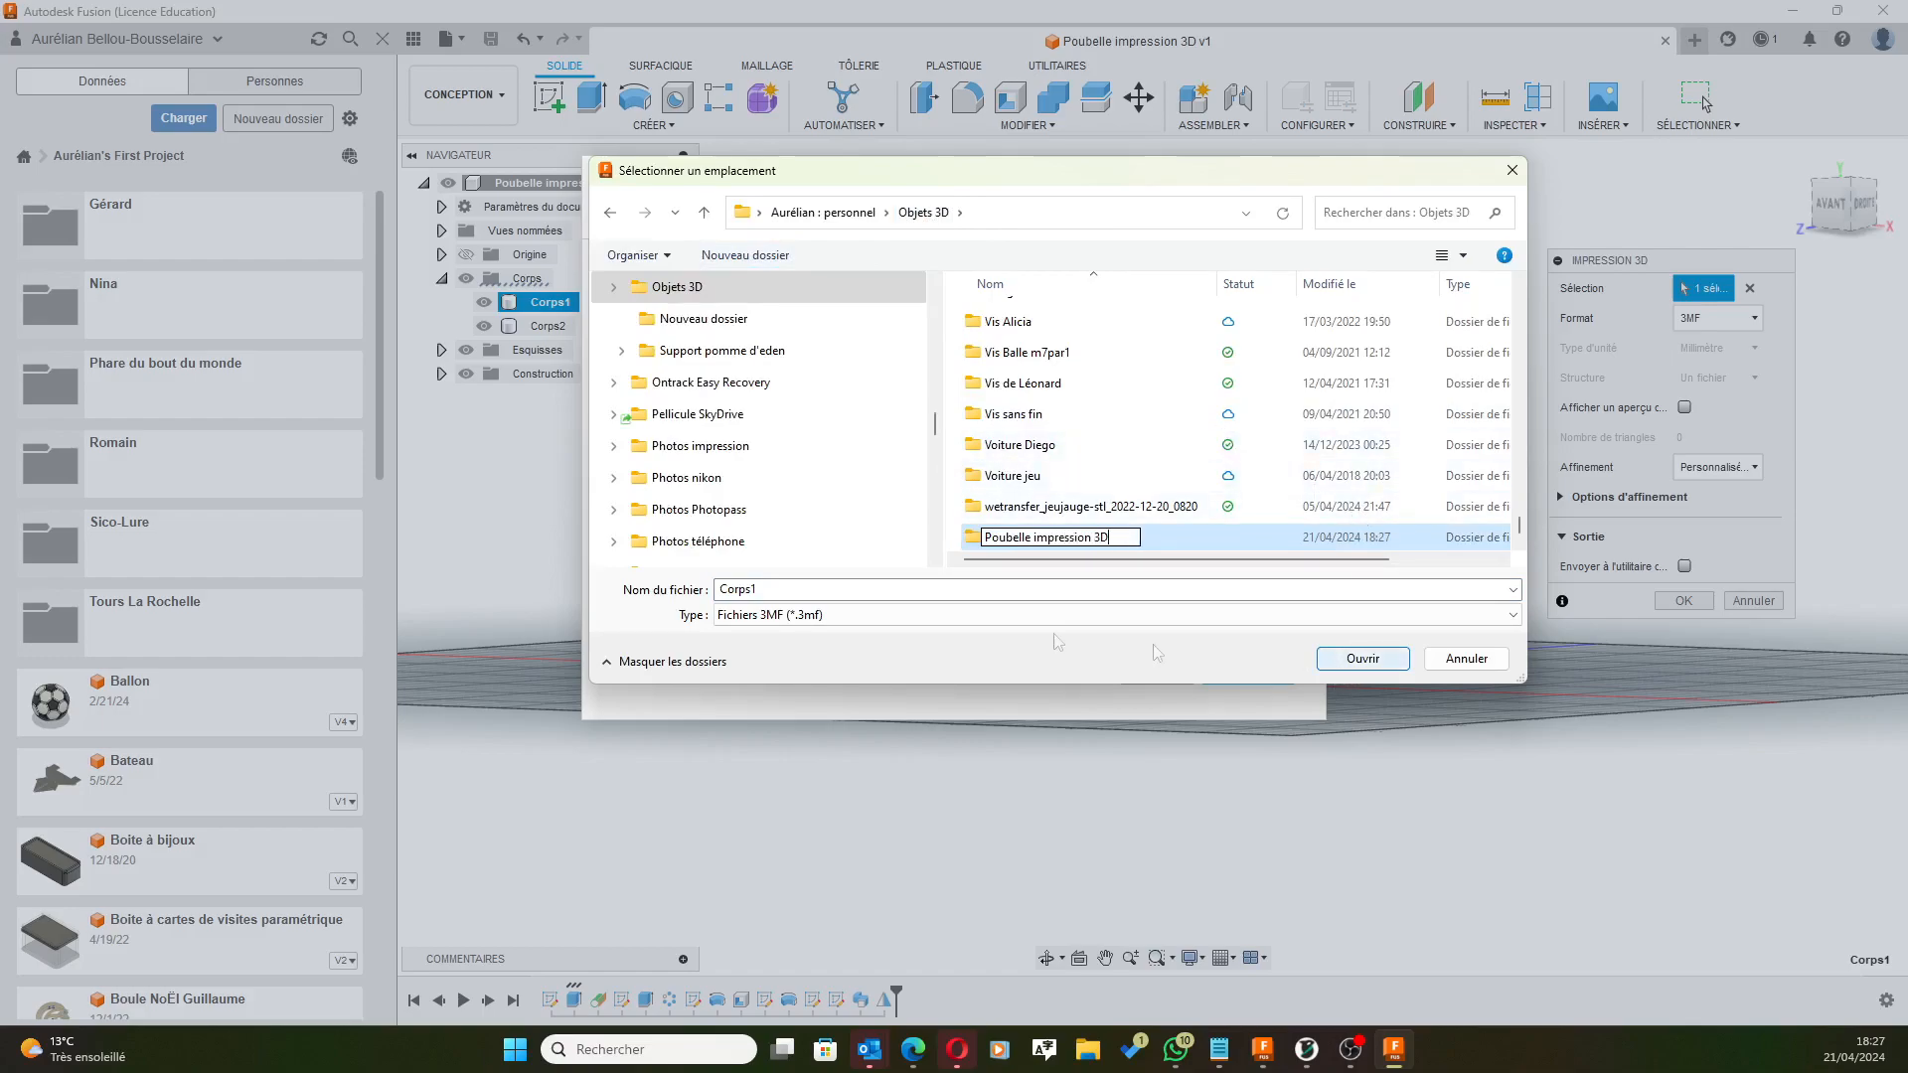
double_click(969, 540)
double_click(776, 590)
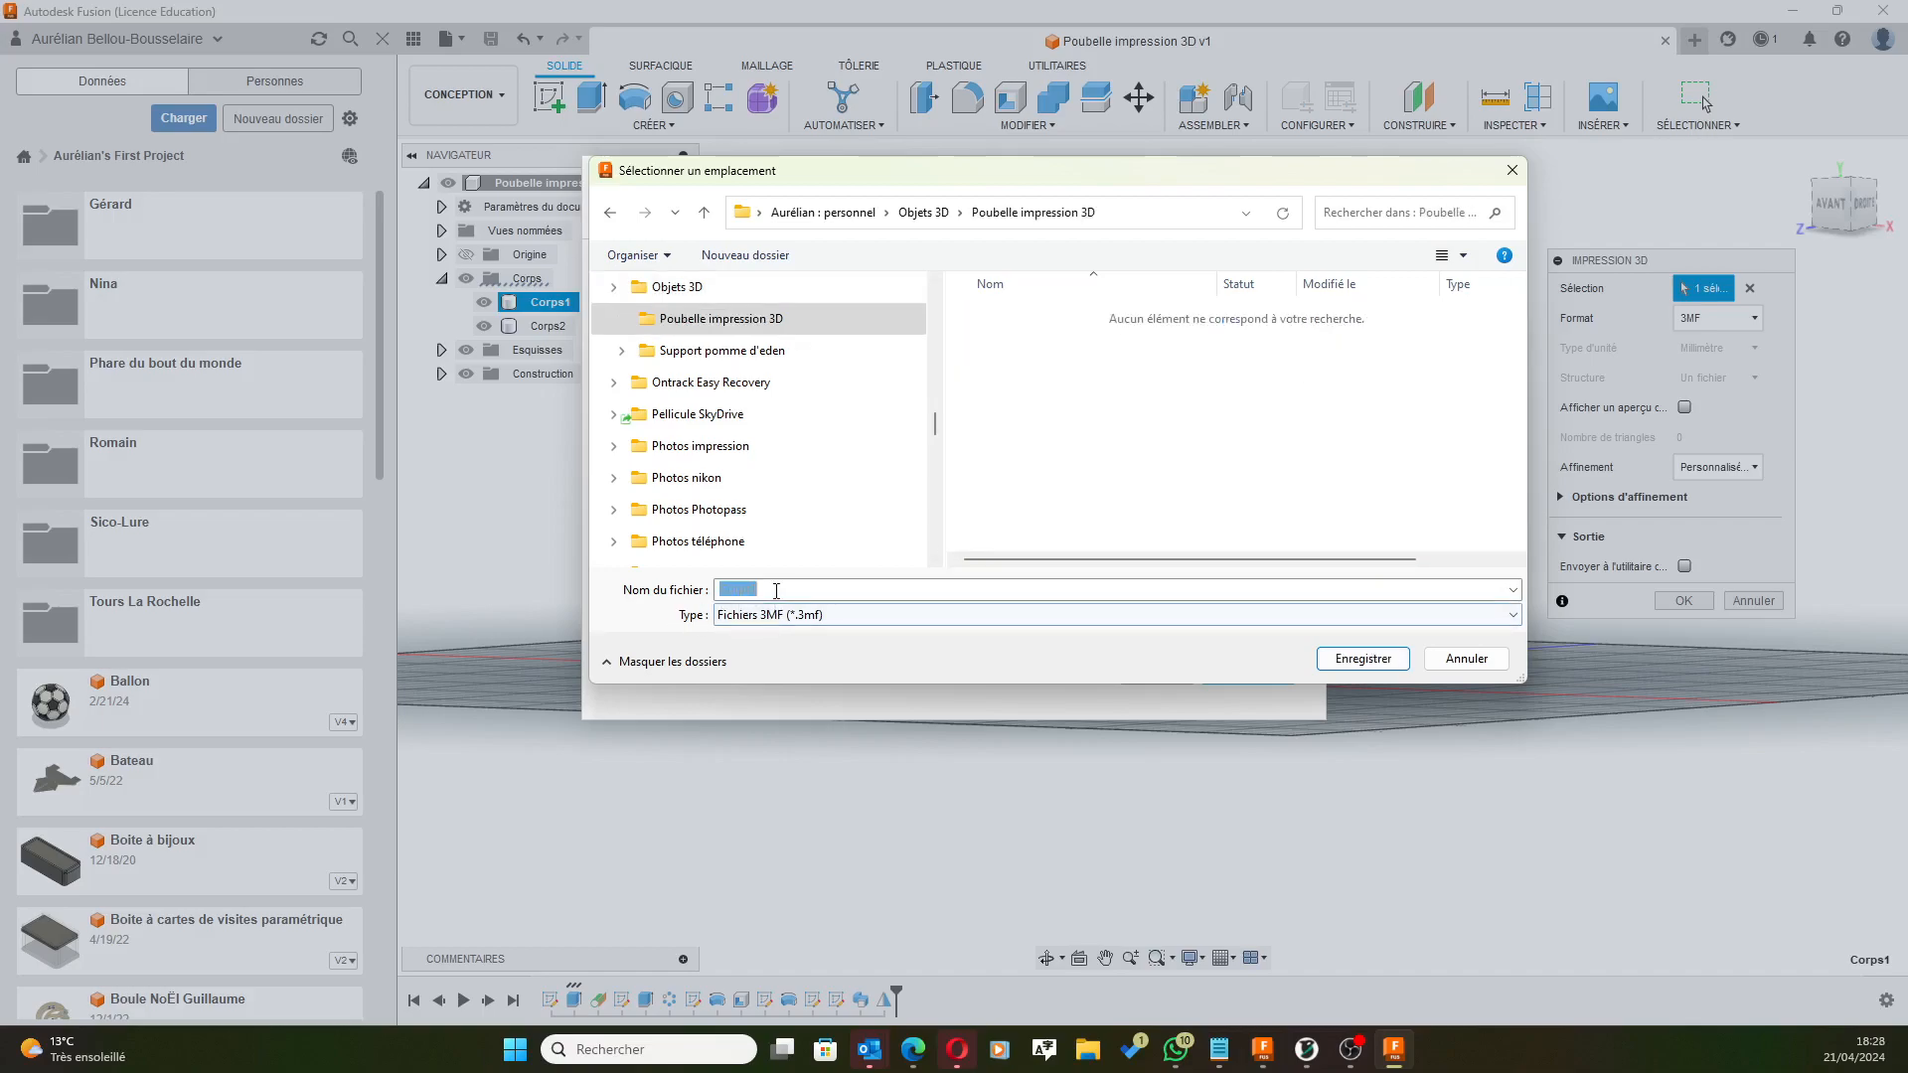
type("Poubelle")
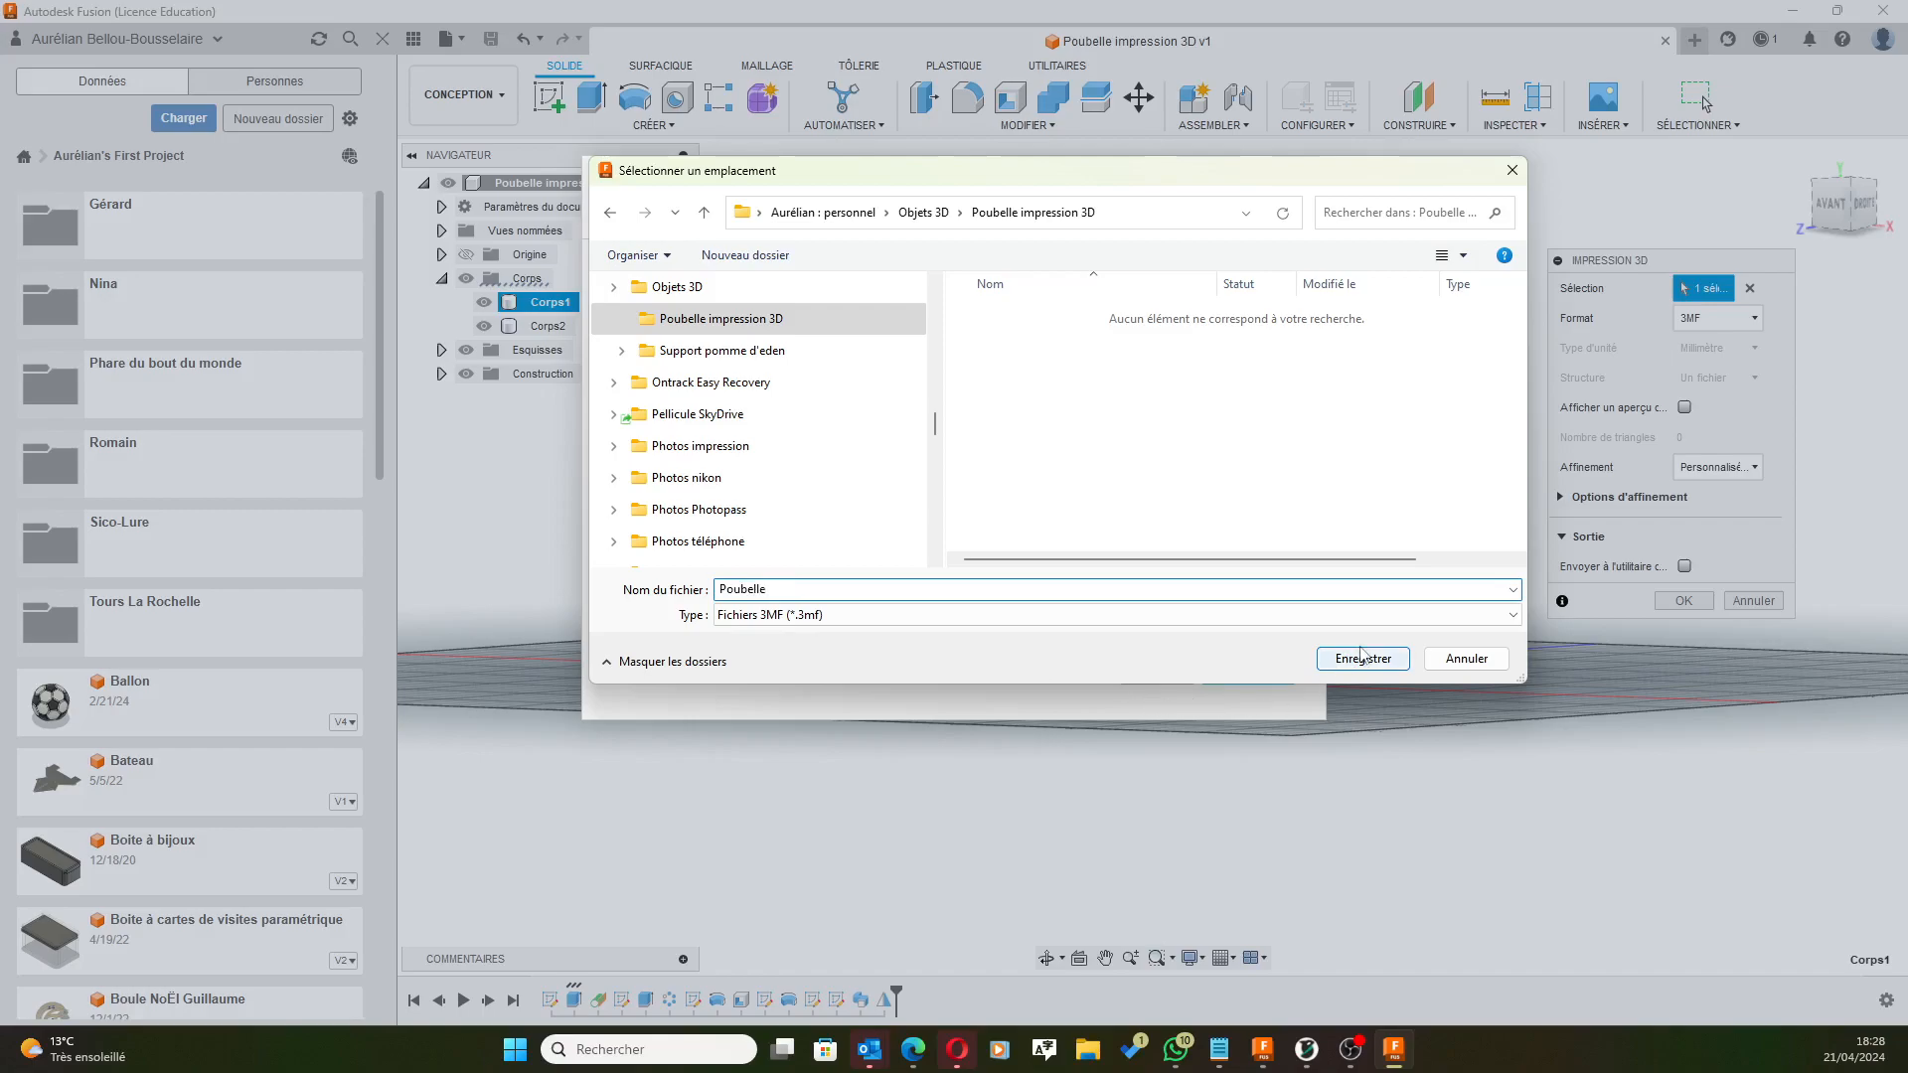
left_click(1363, 659)
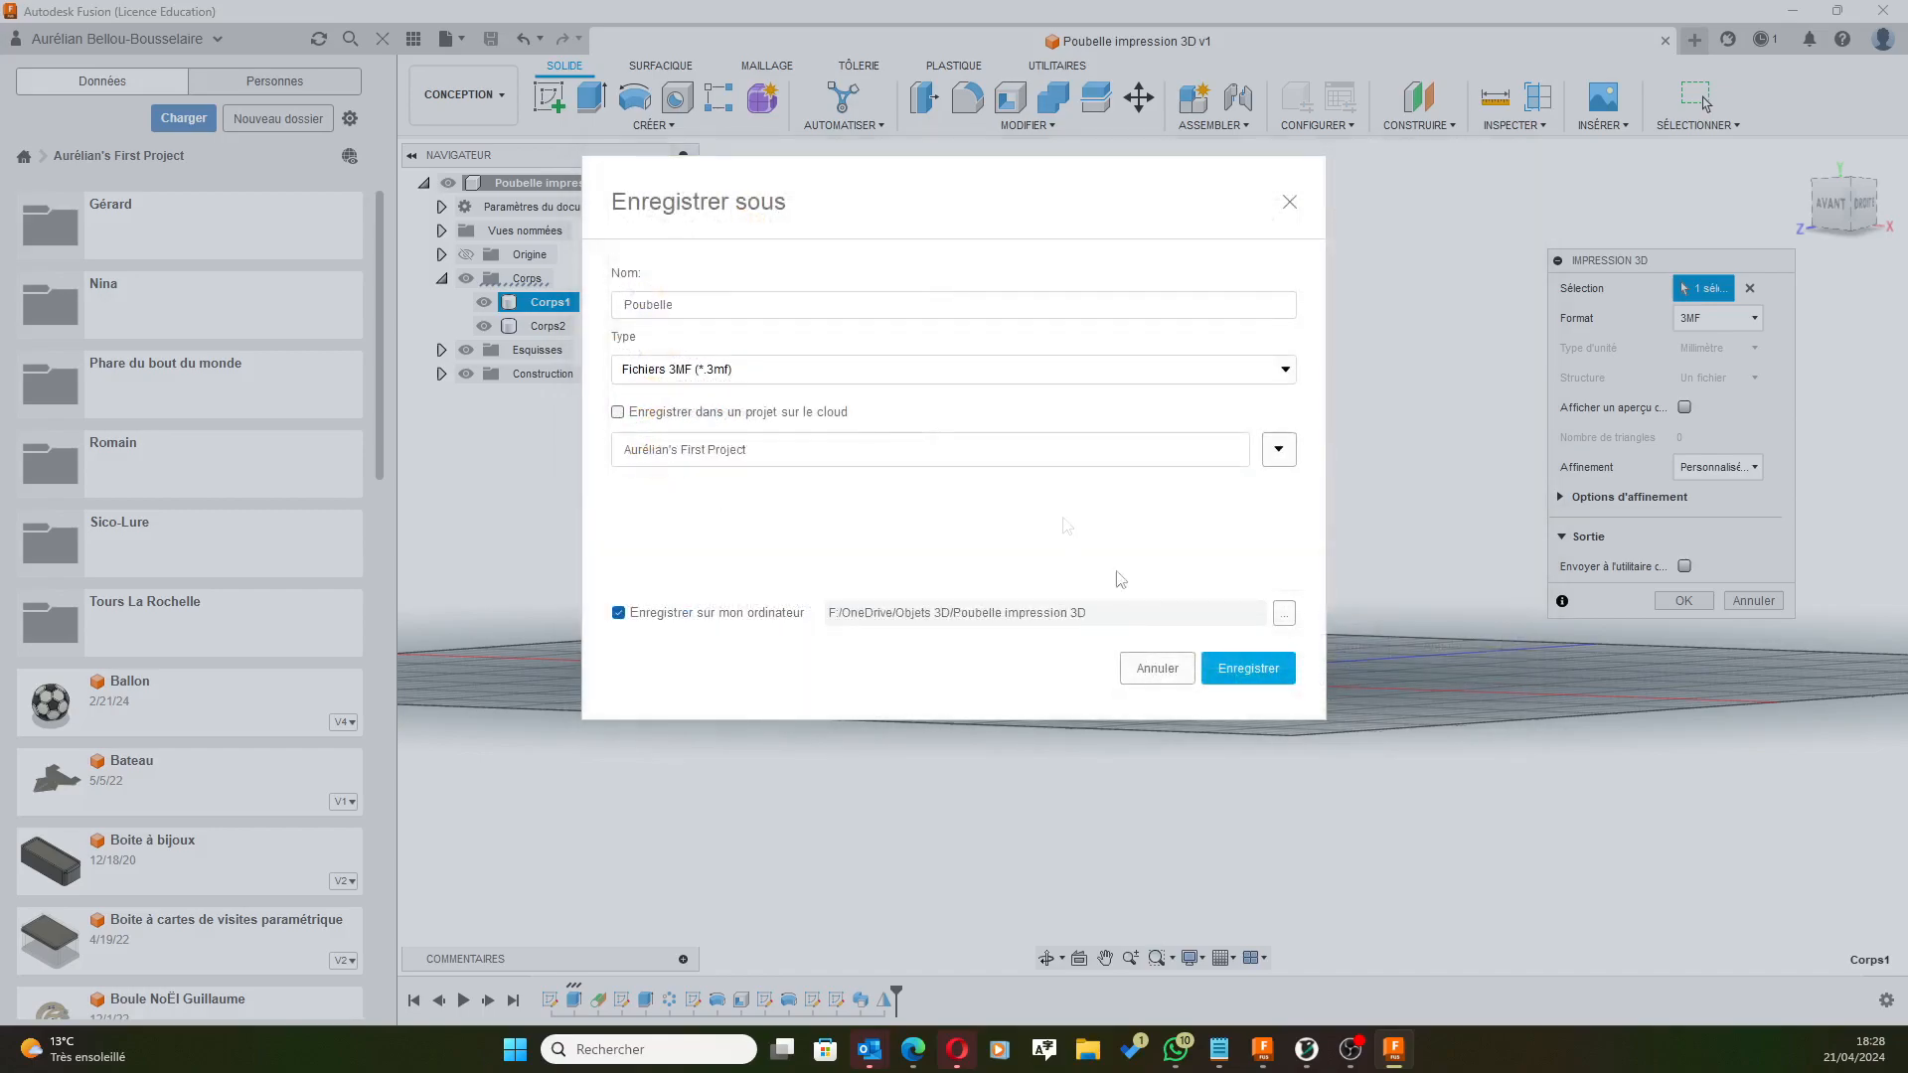
left_click(1237, 668)
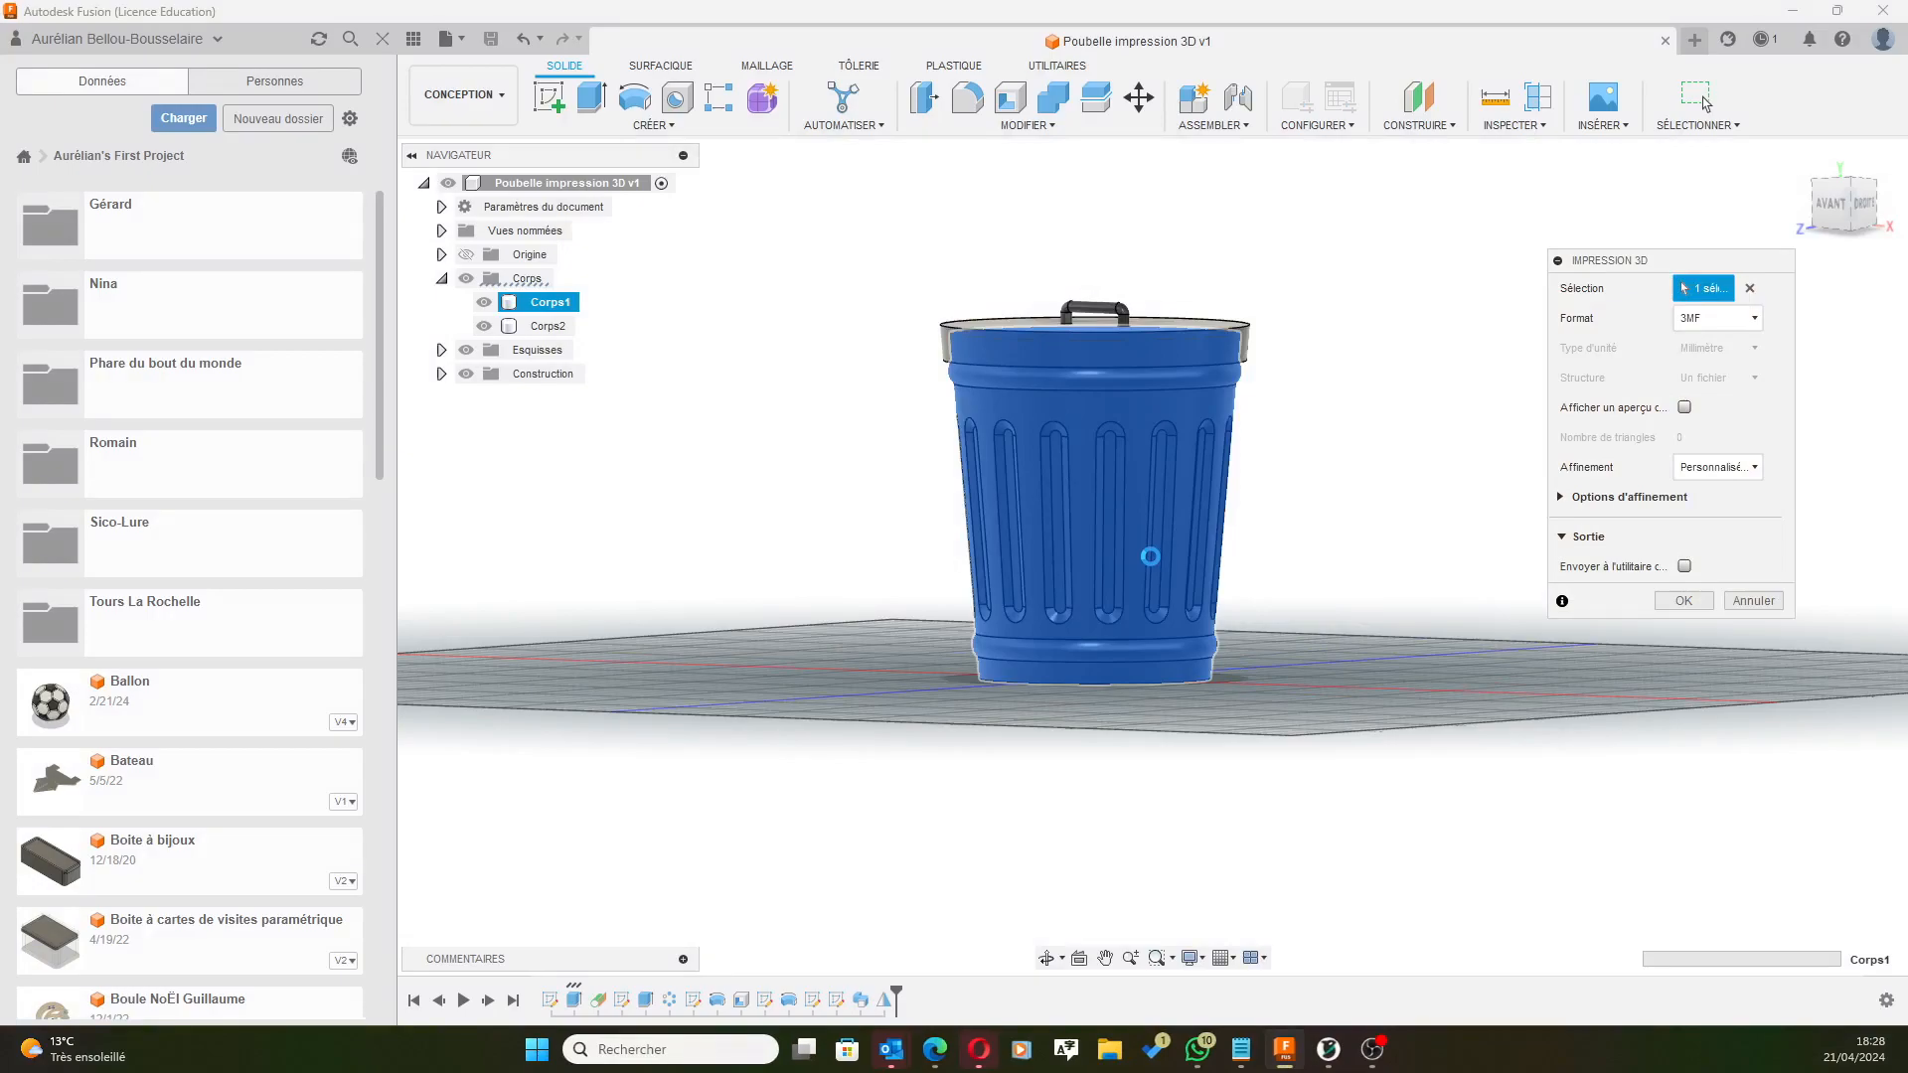
Export the Corps2 lid body for 3D printing as a 3MF file named Couvercle.
left_click(549, 326)
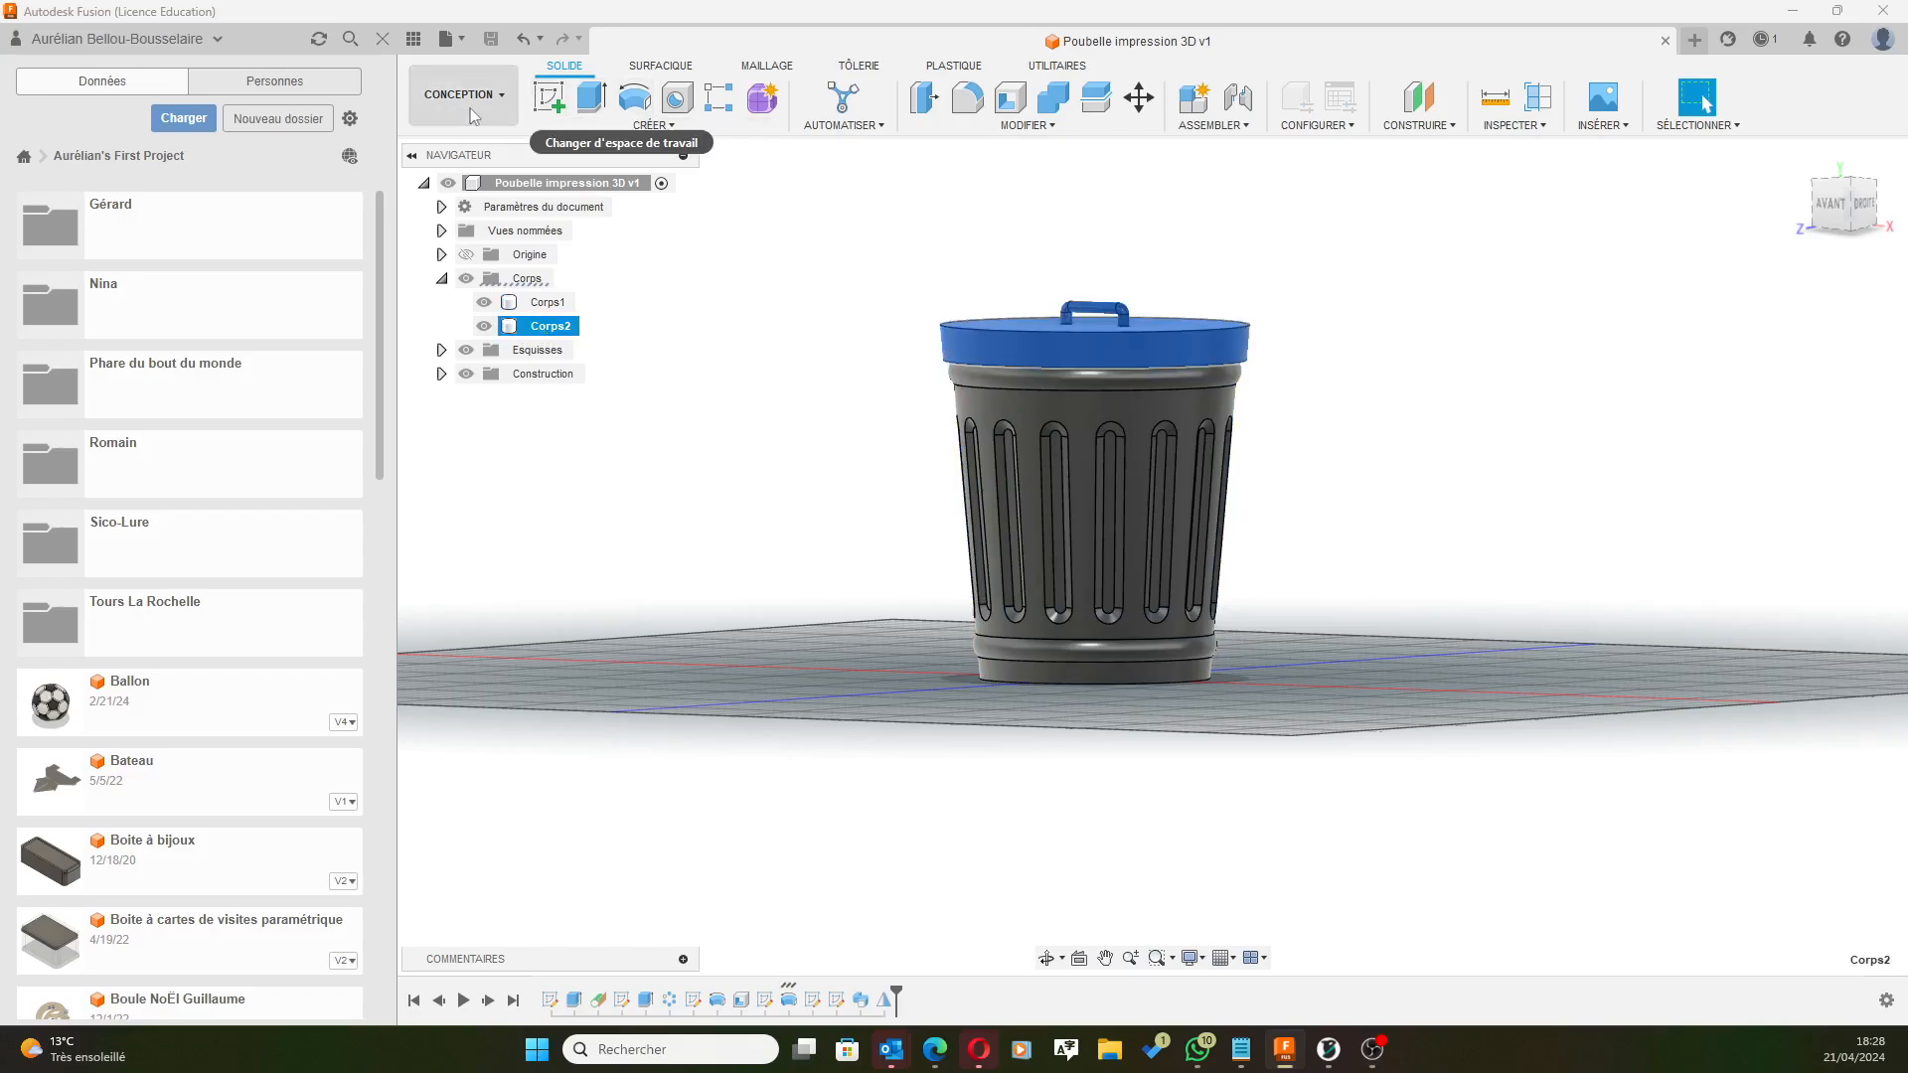
left_click(447, 39)
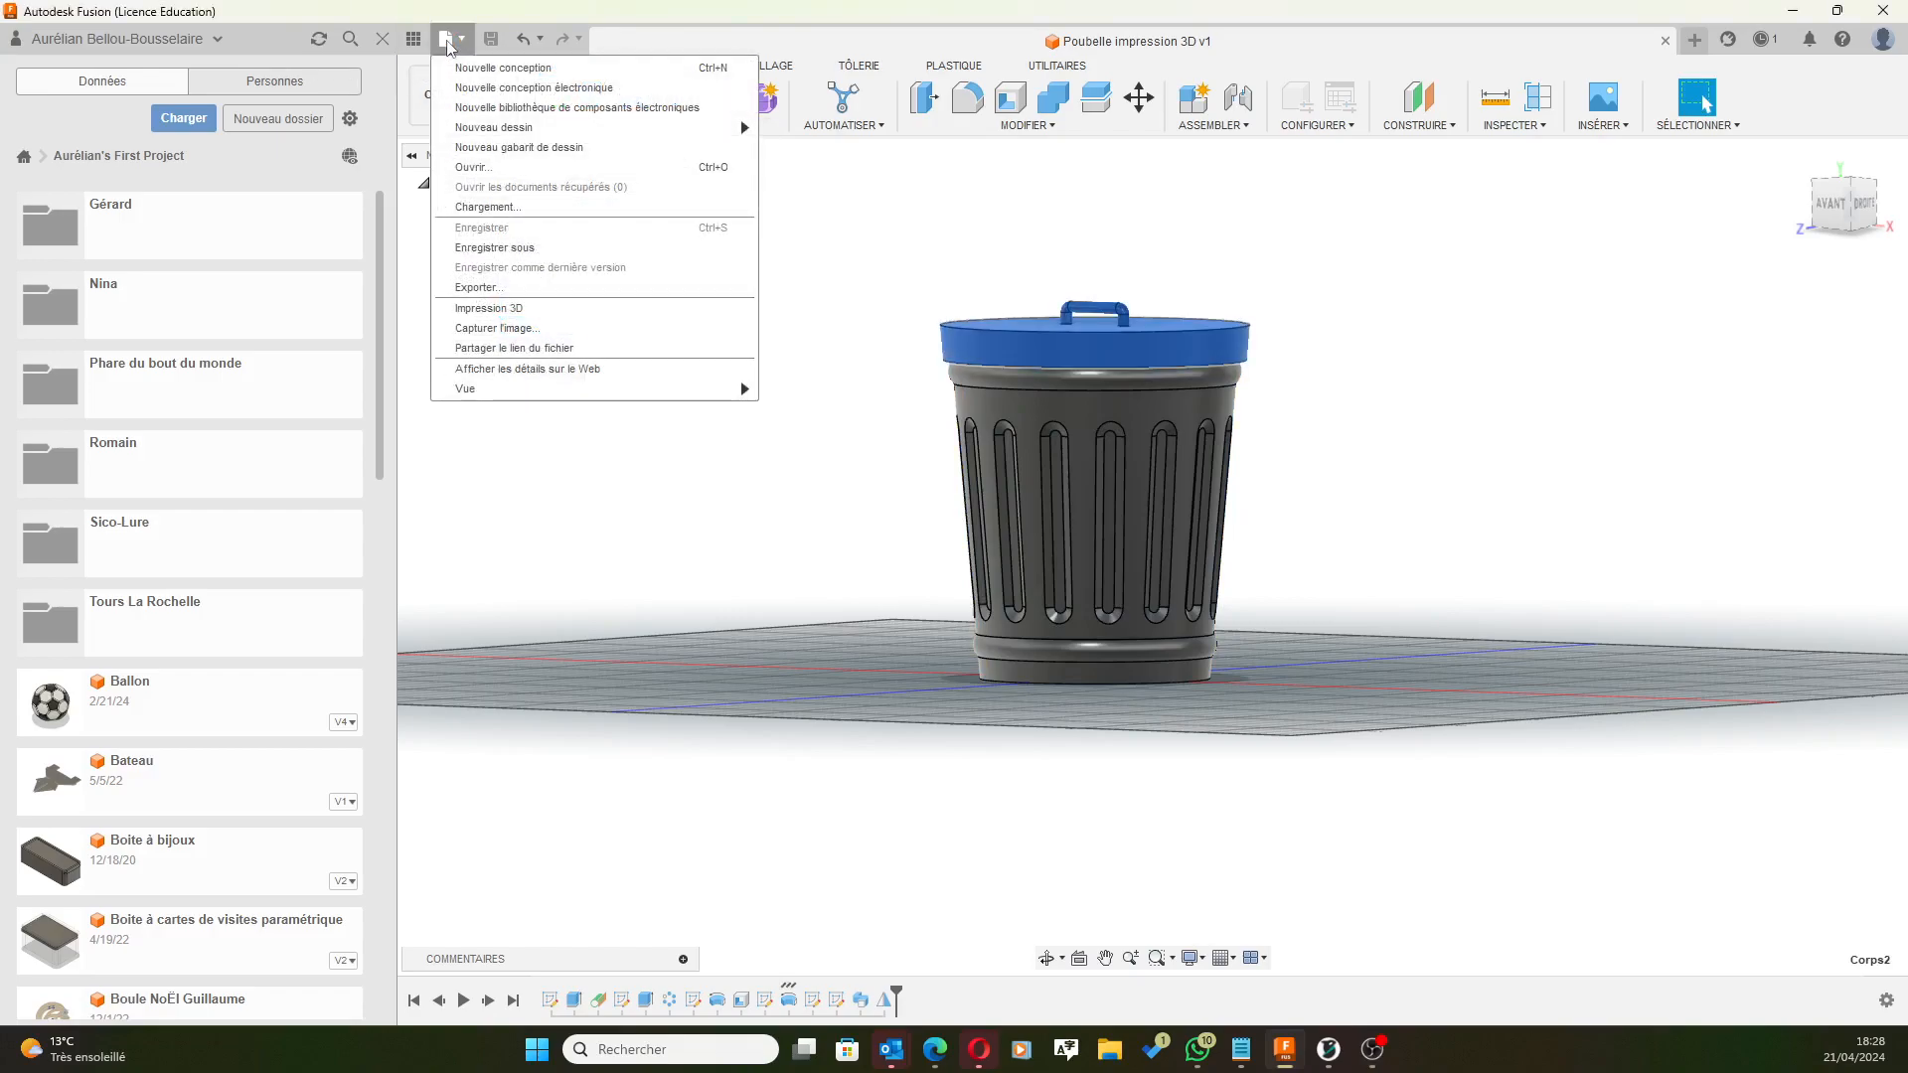
left_click(488, 308)
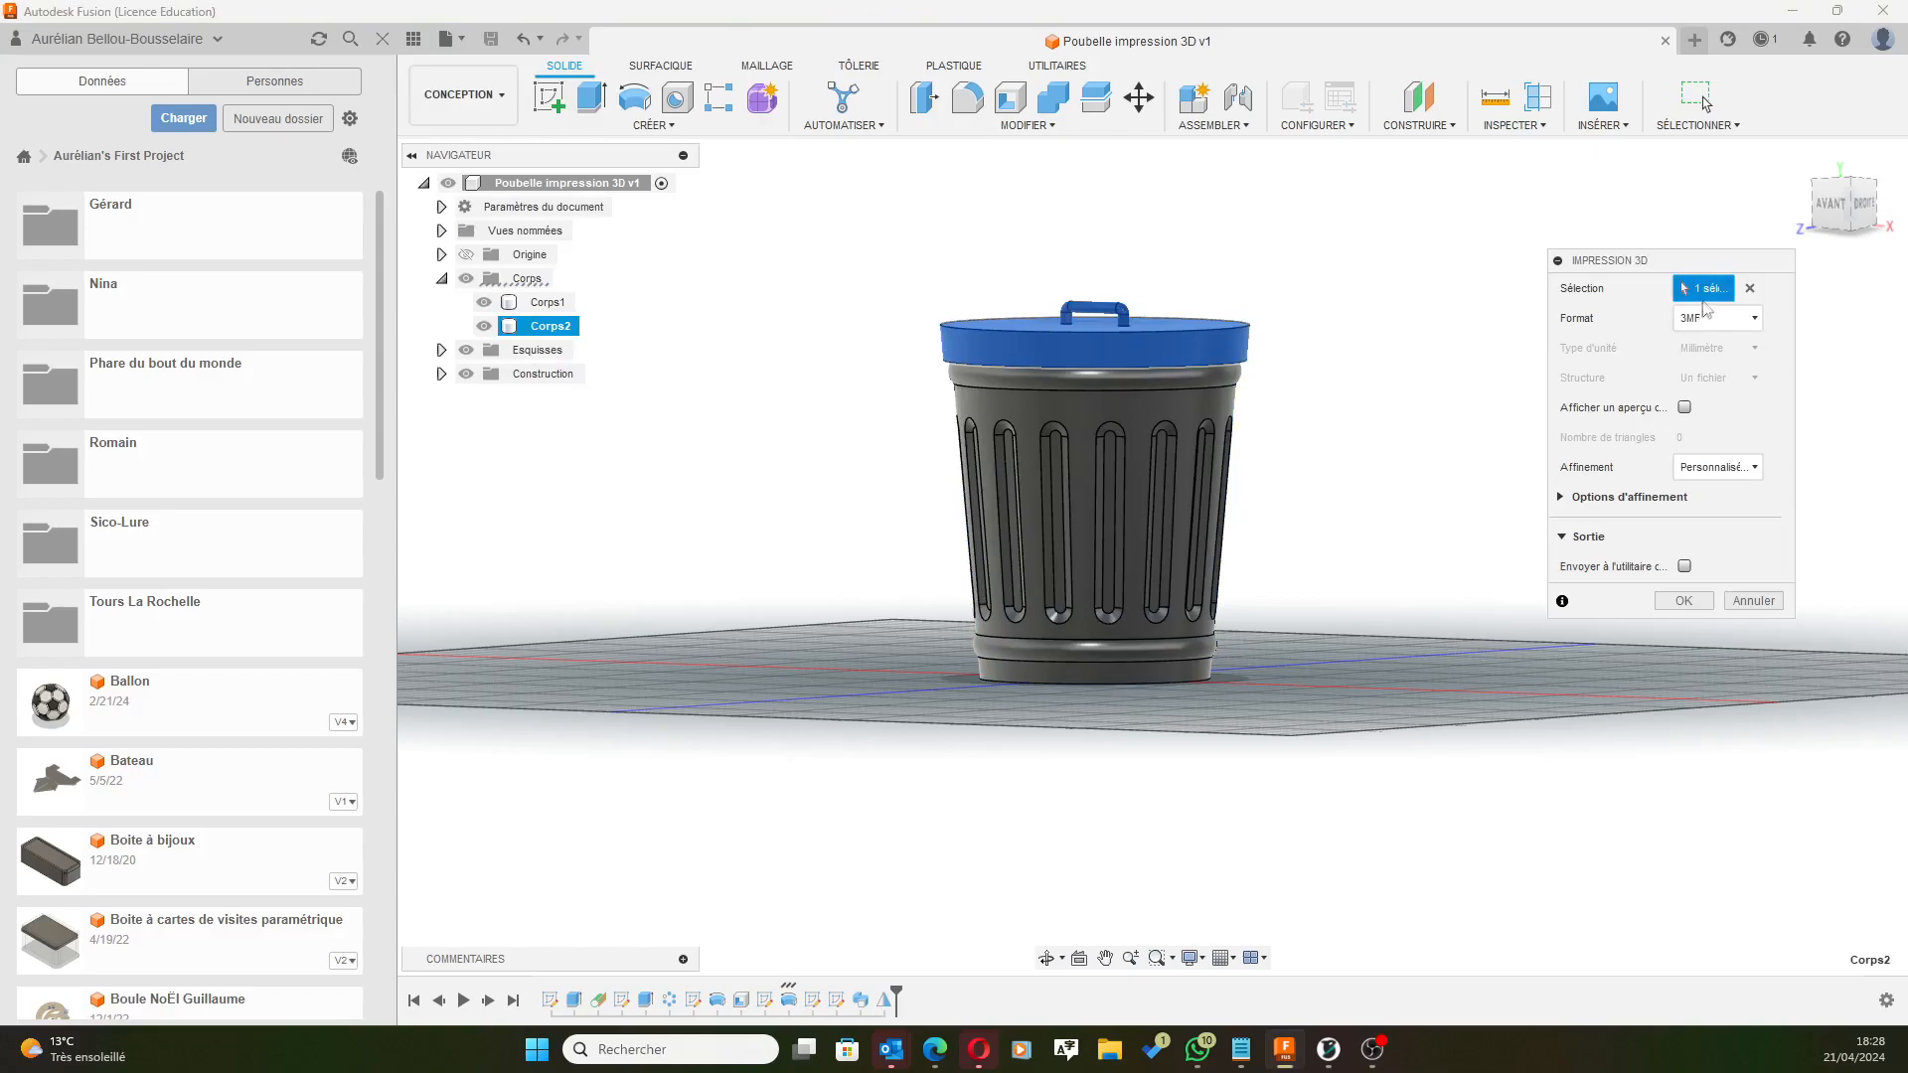
left_click(1684, 601)
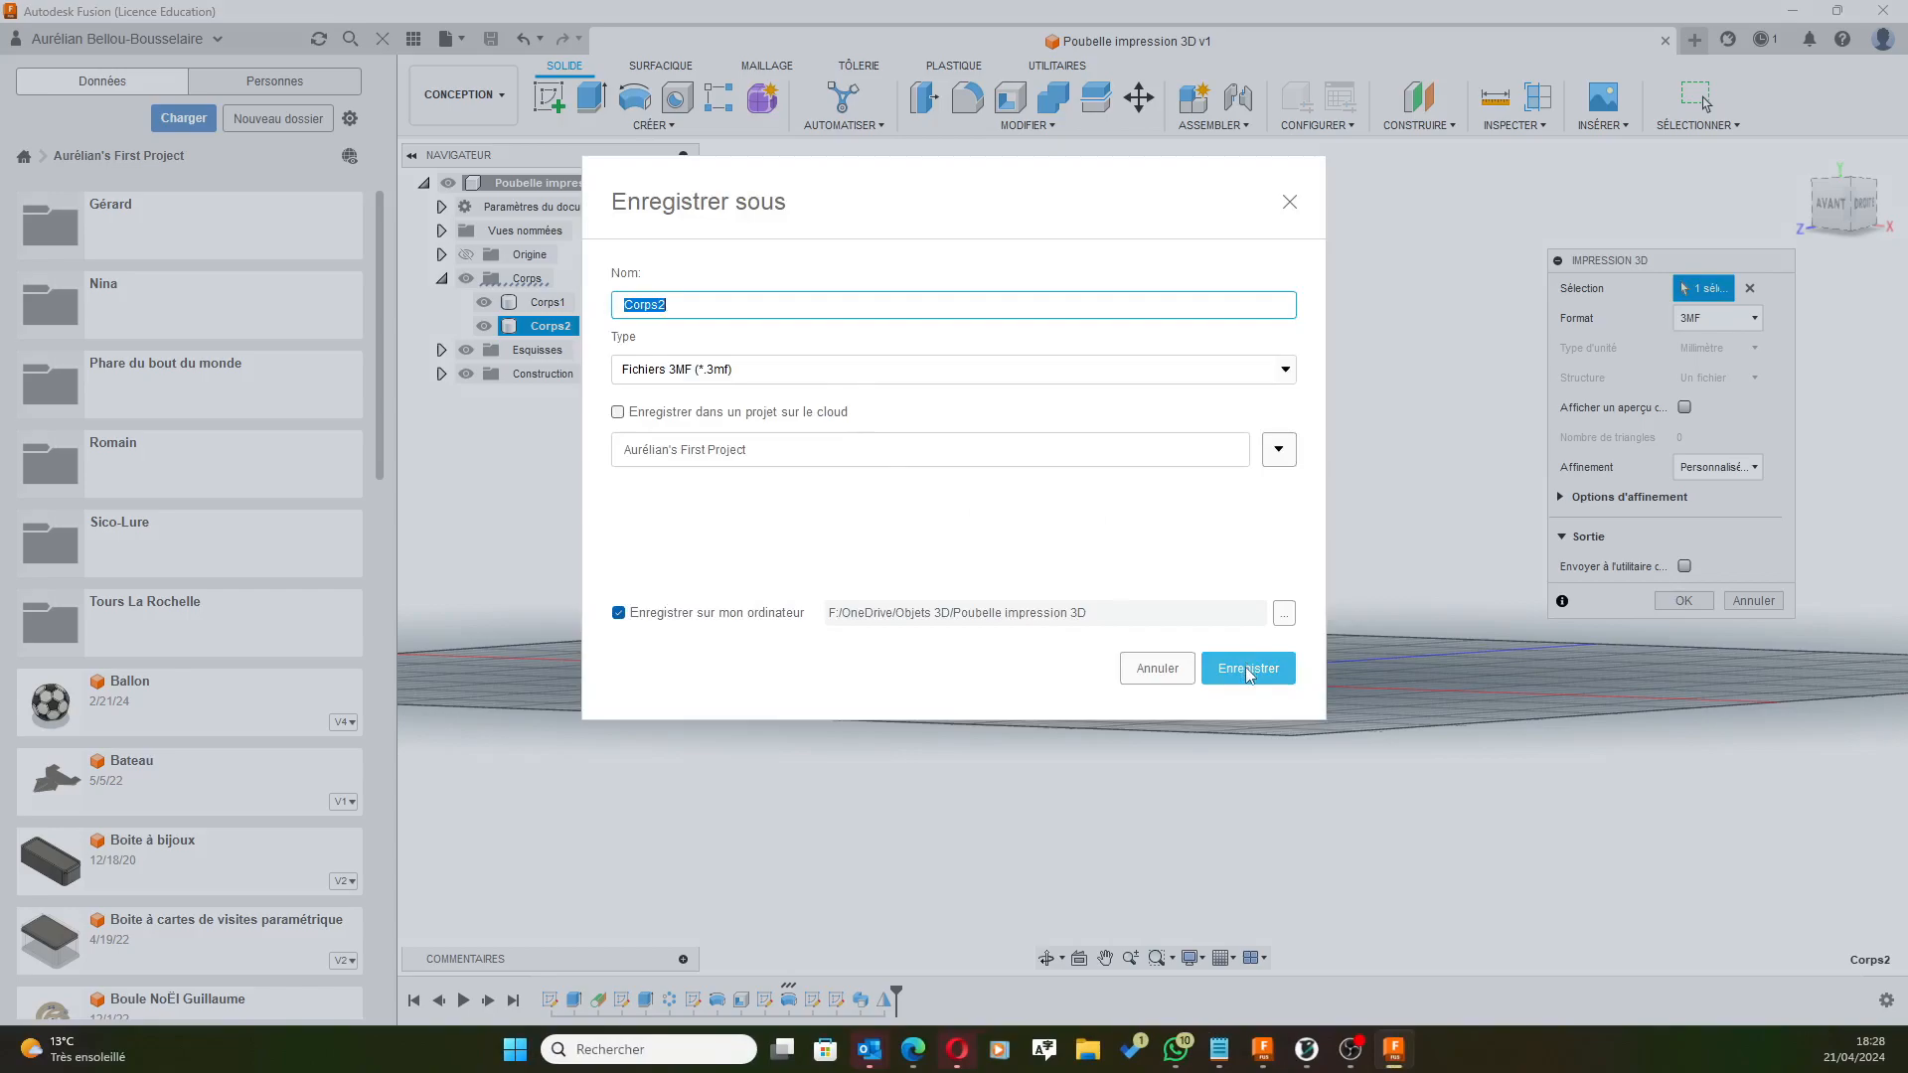
key("BackSpace")
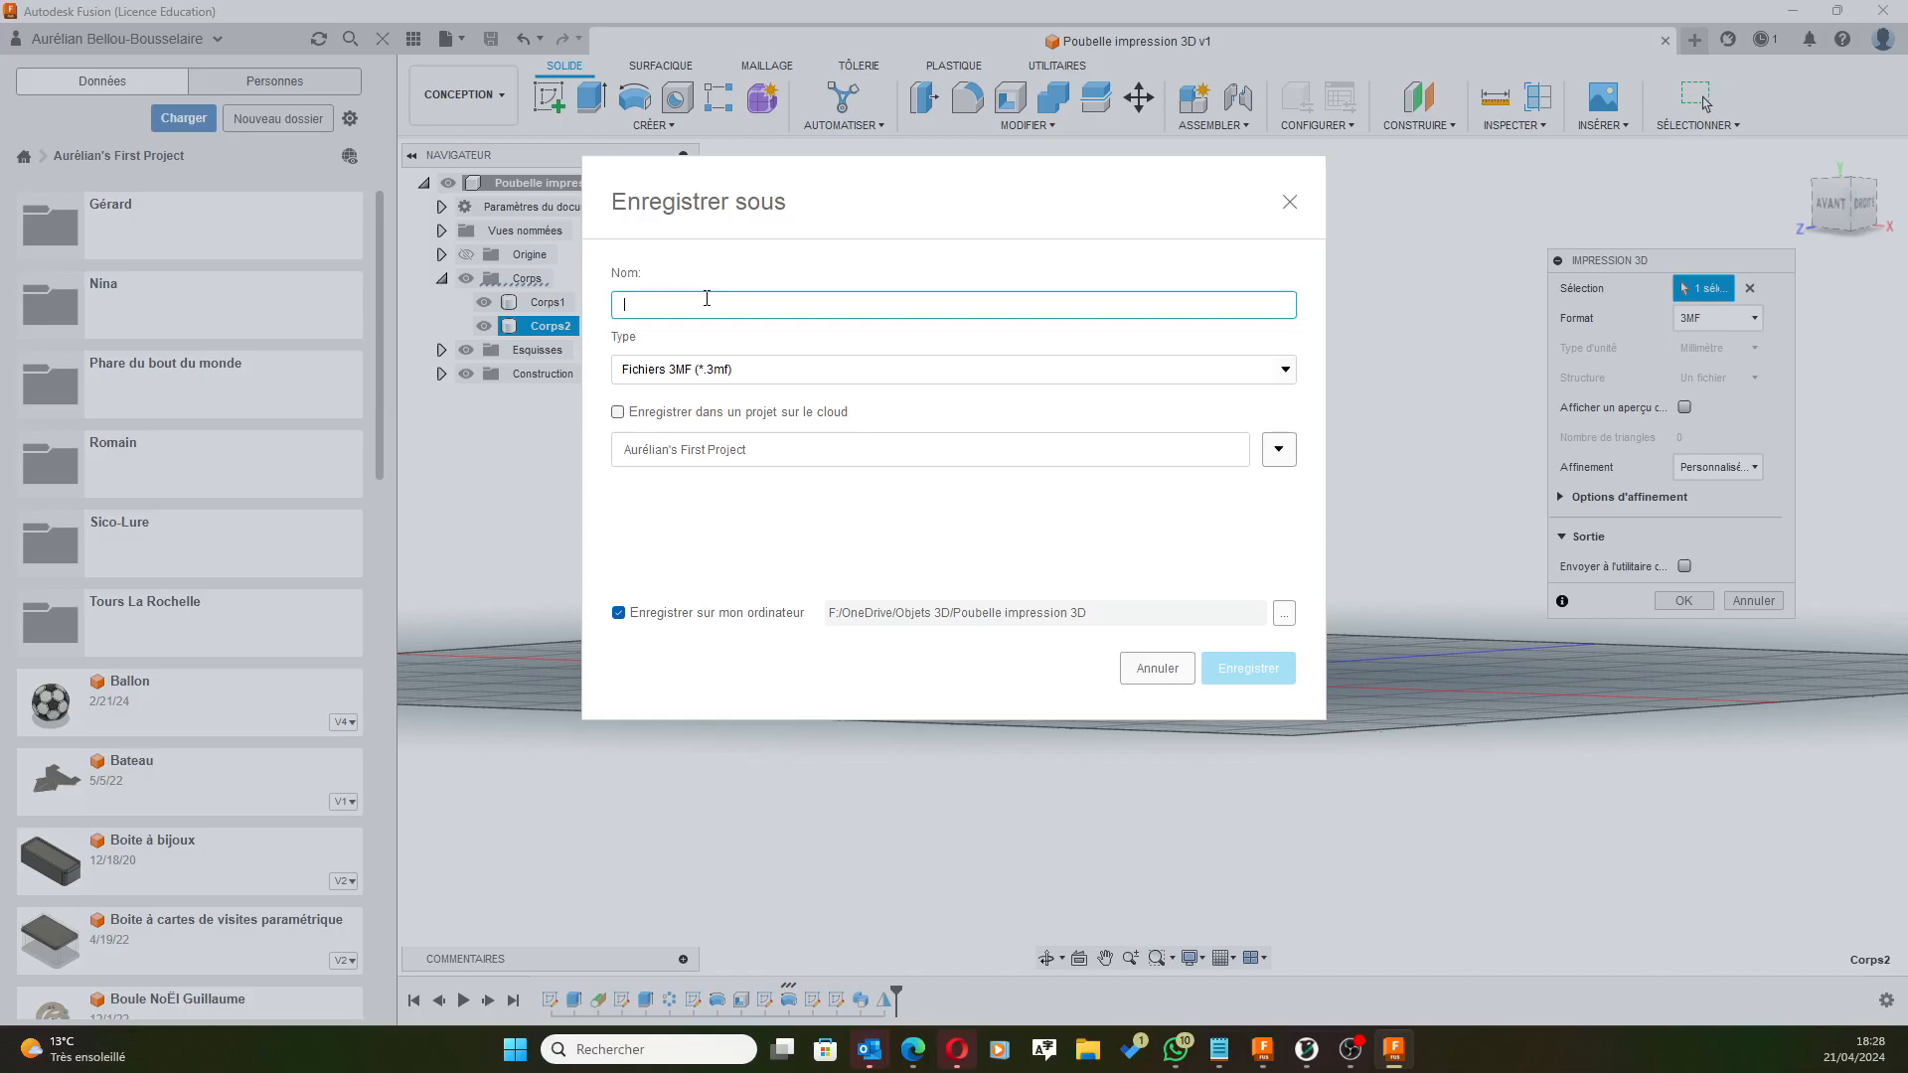
type("Col")
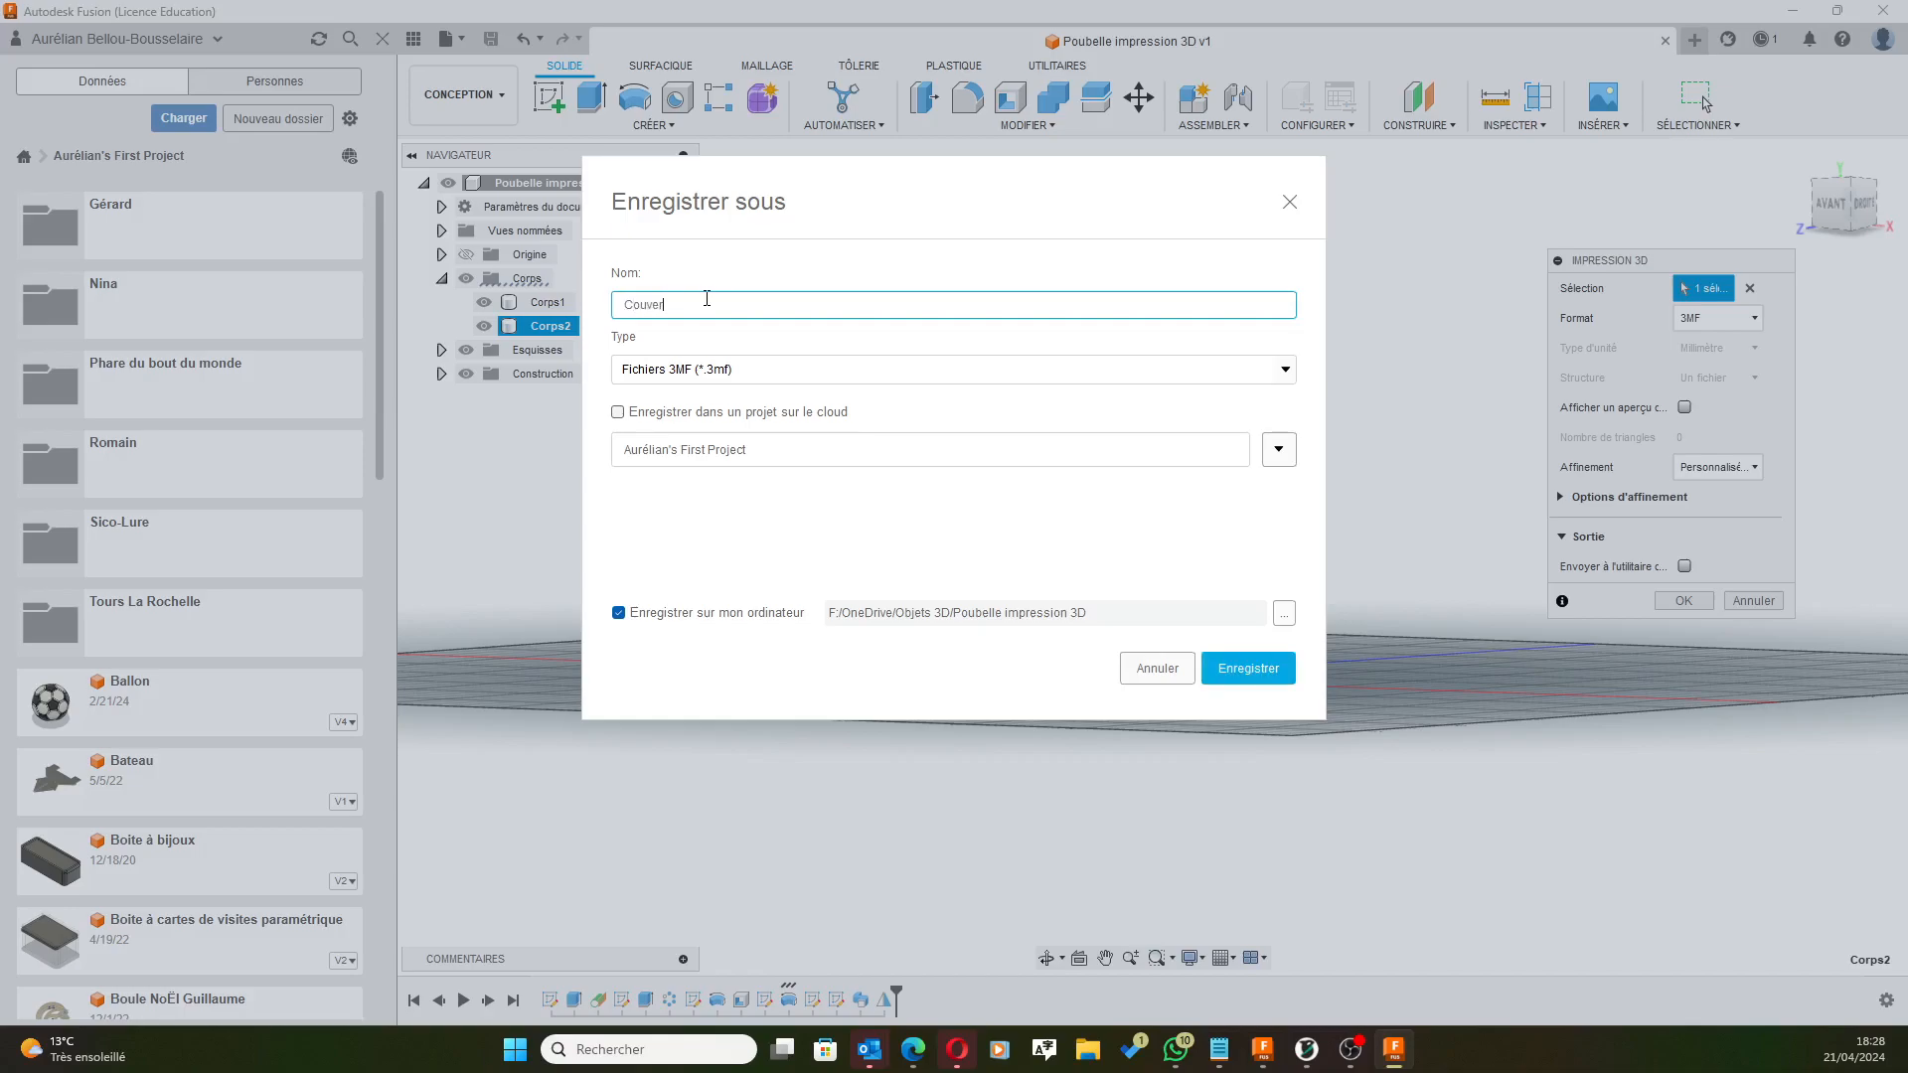
left_click(1246, 668)
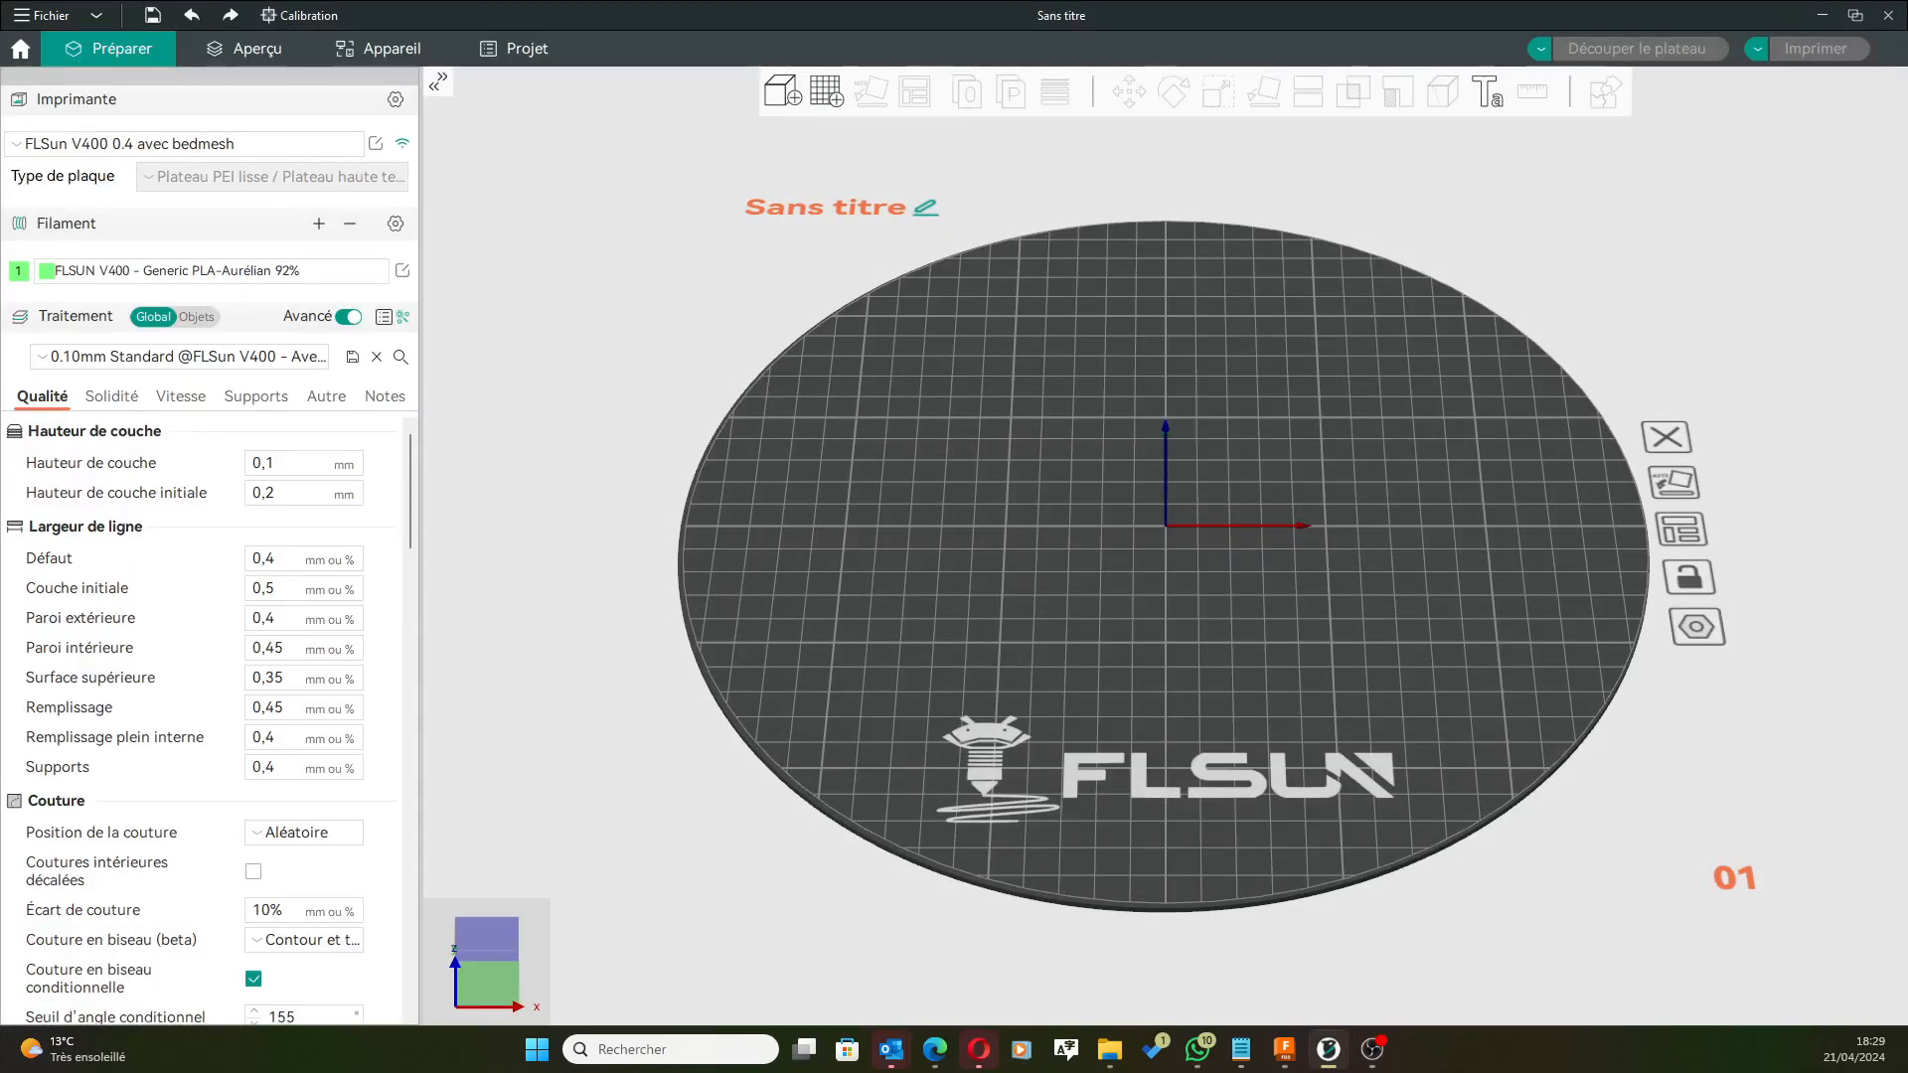
Import Poubelle.3mf as geometry only, auto-orient it upright on the left, then drag in Couvercle.3mf.
left_click_drag(1381, 420, 915, 515)
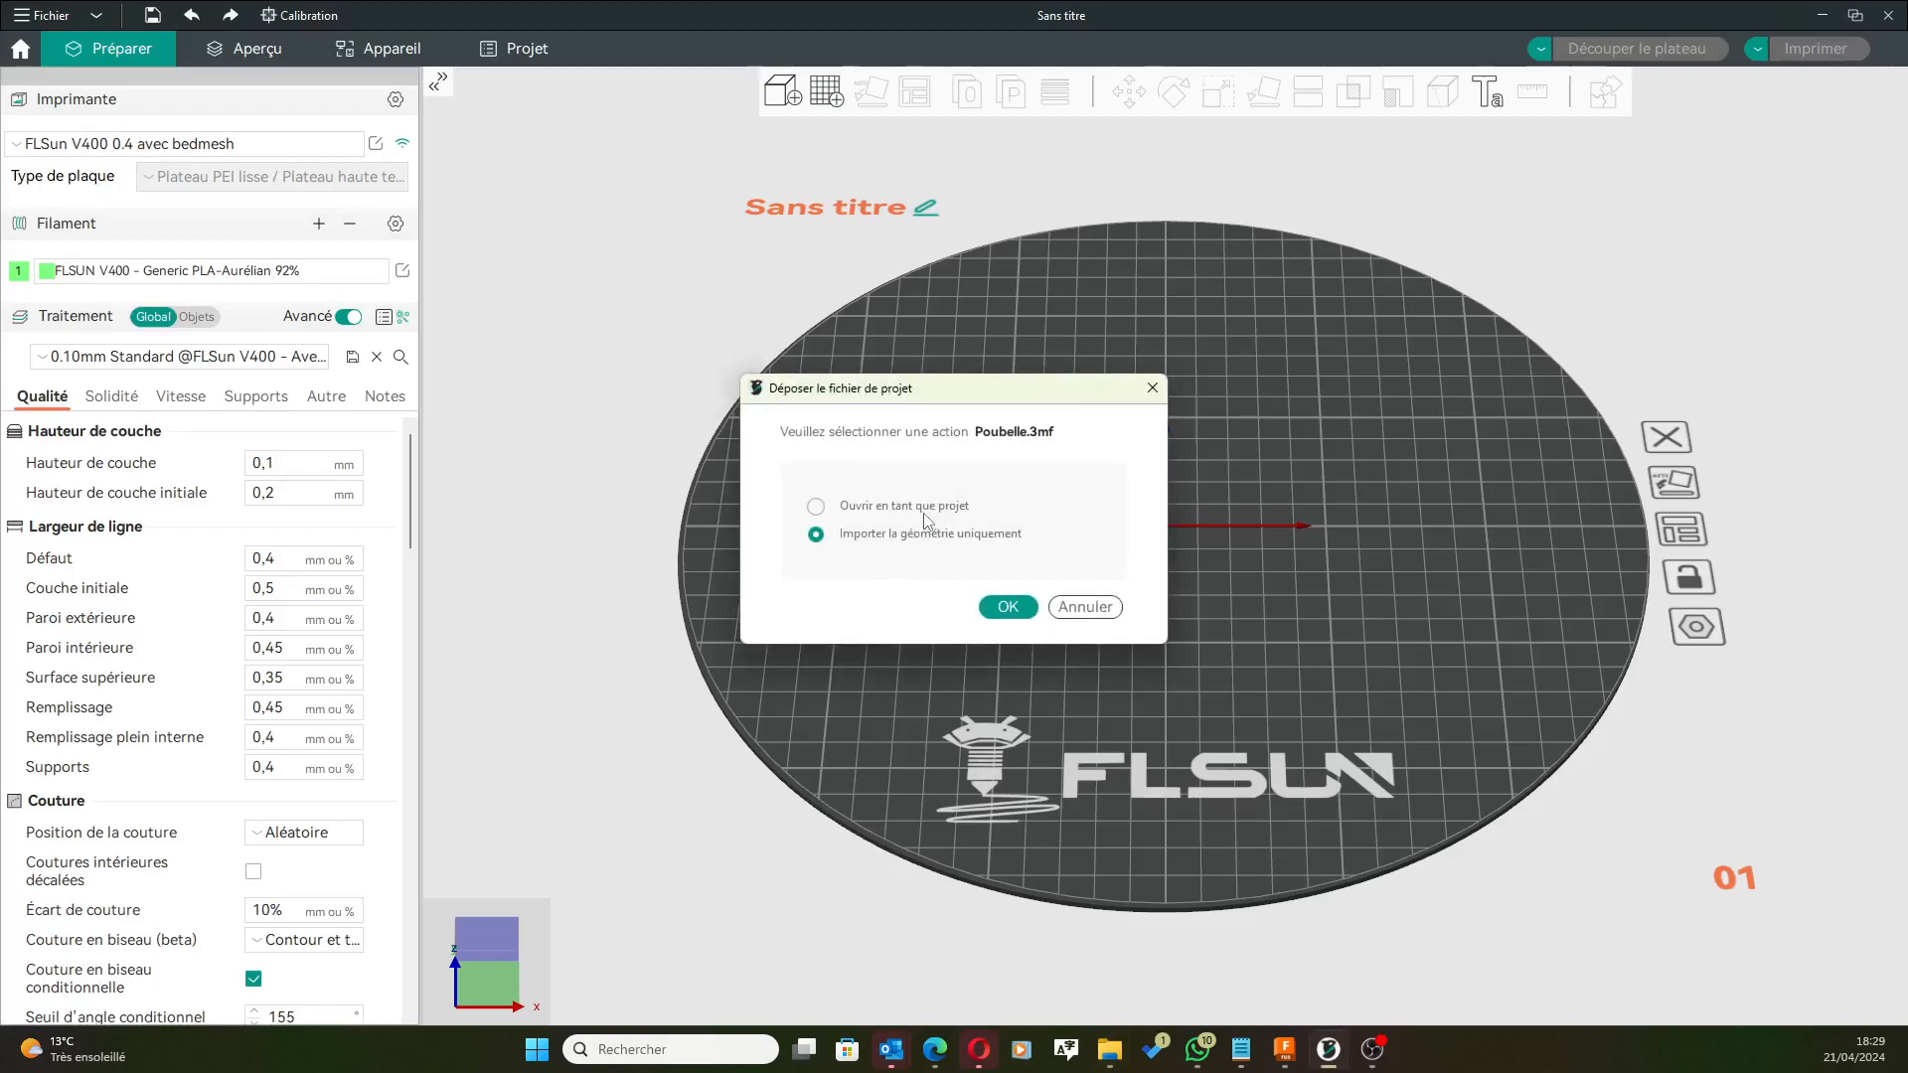
left_click(1008, 607)
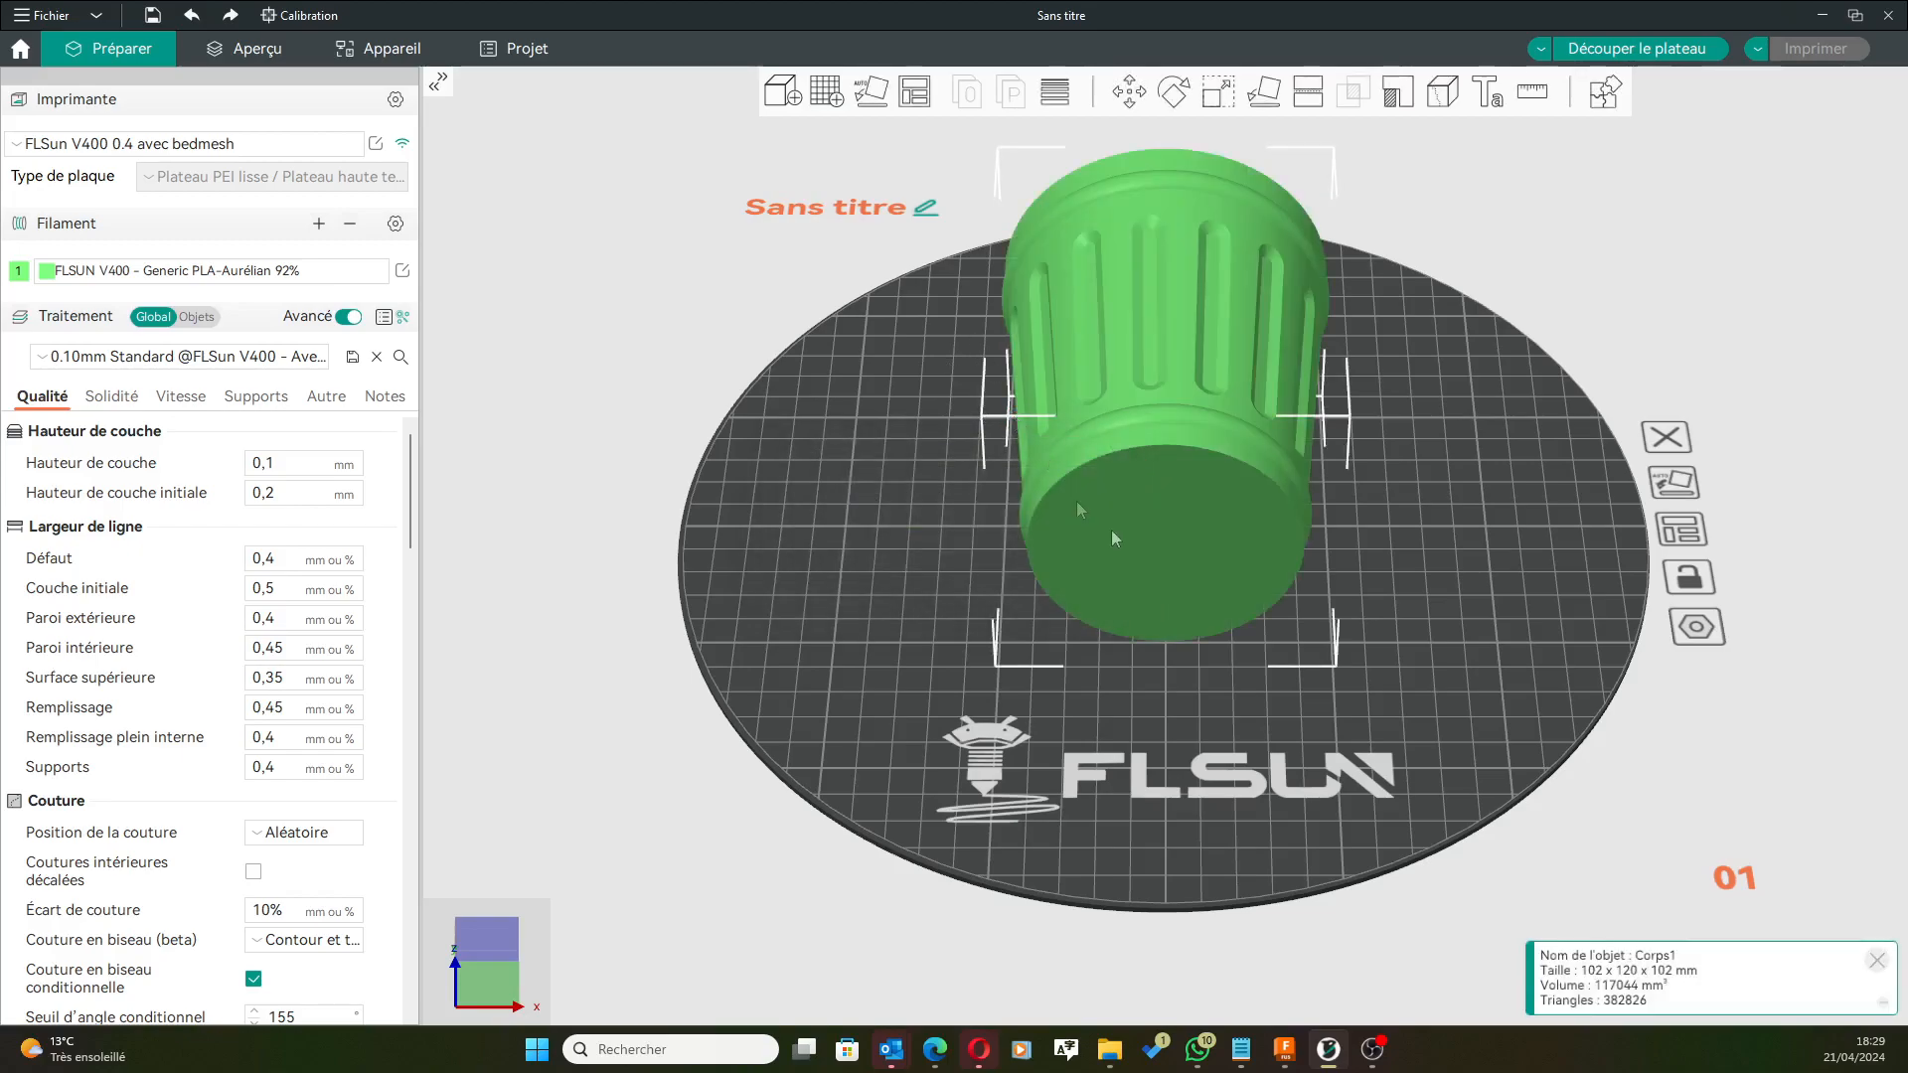
left_click(871, 92)
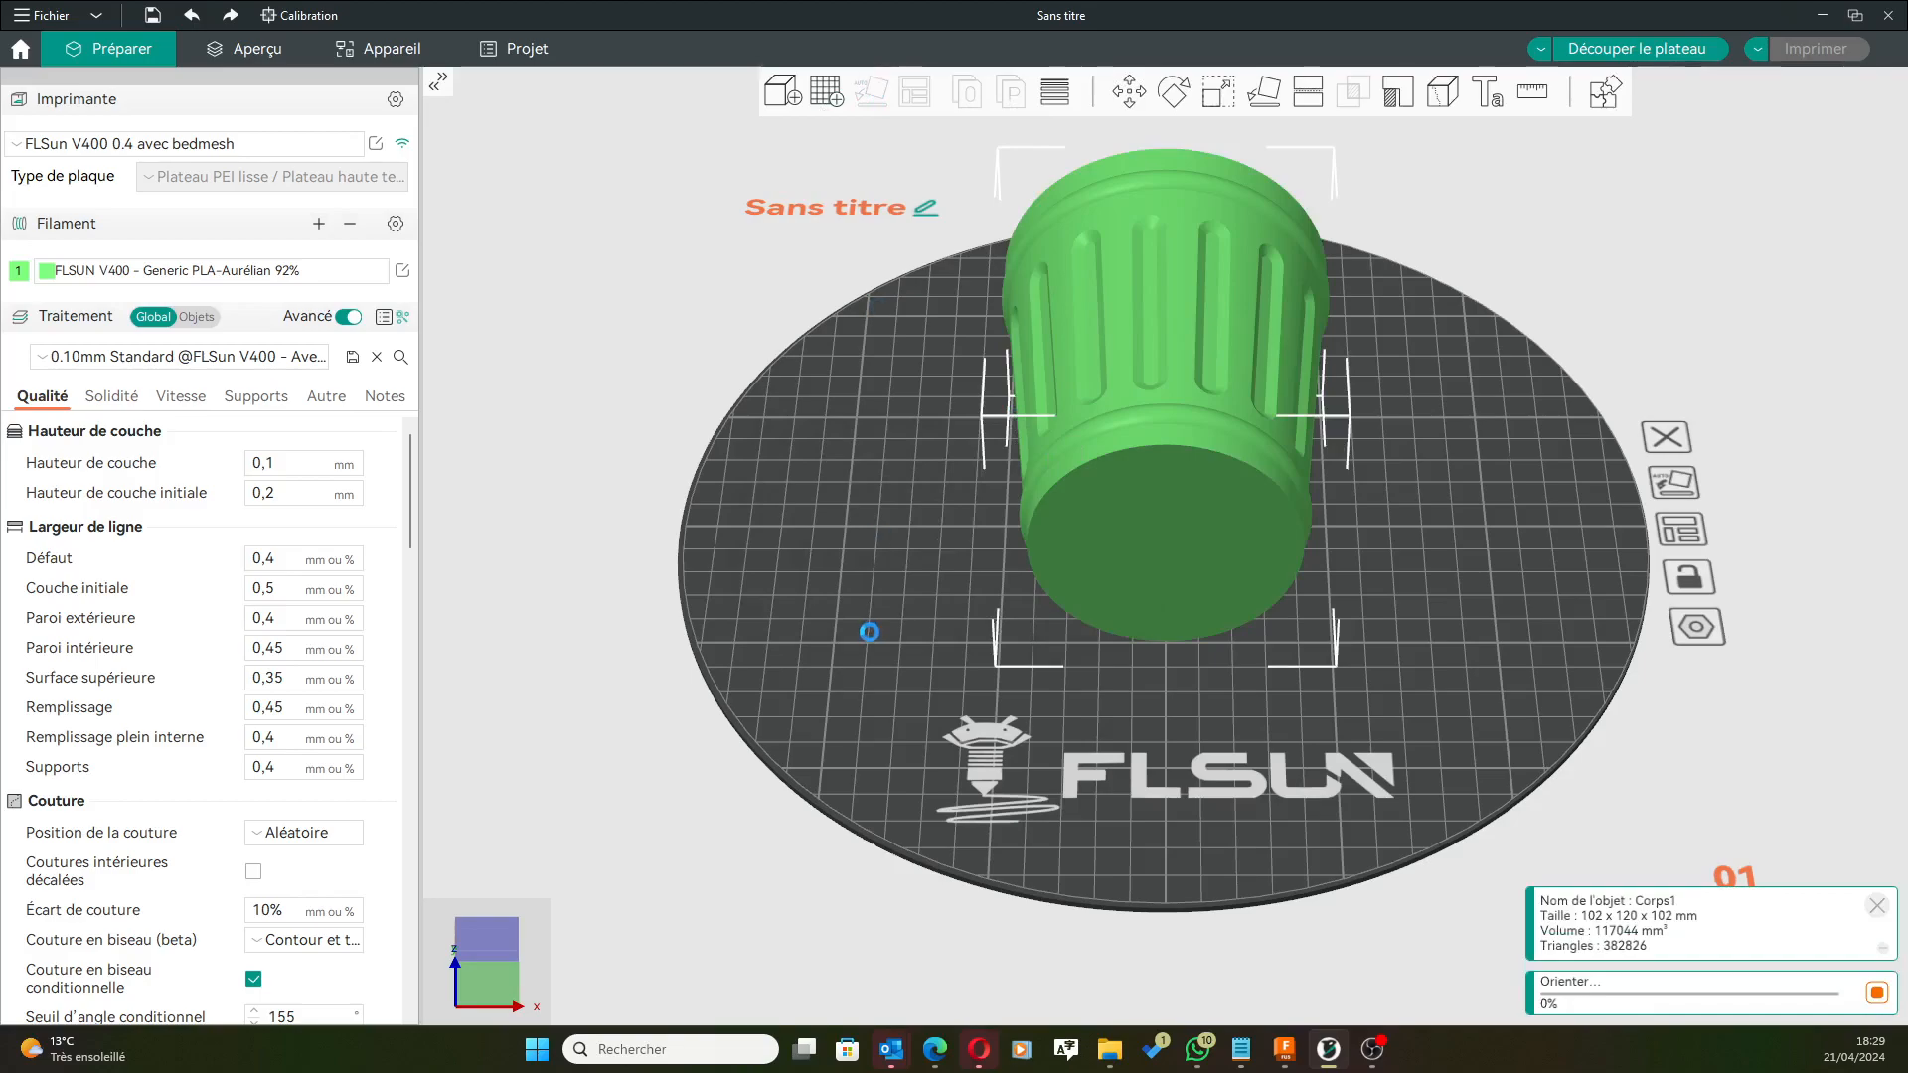
left_click_drag(1212, 479, 985, 495)
left_click_drag(1521, 0, 1418, 531)
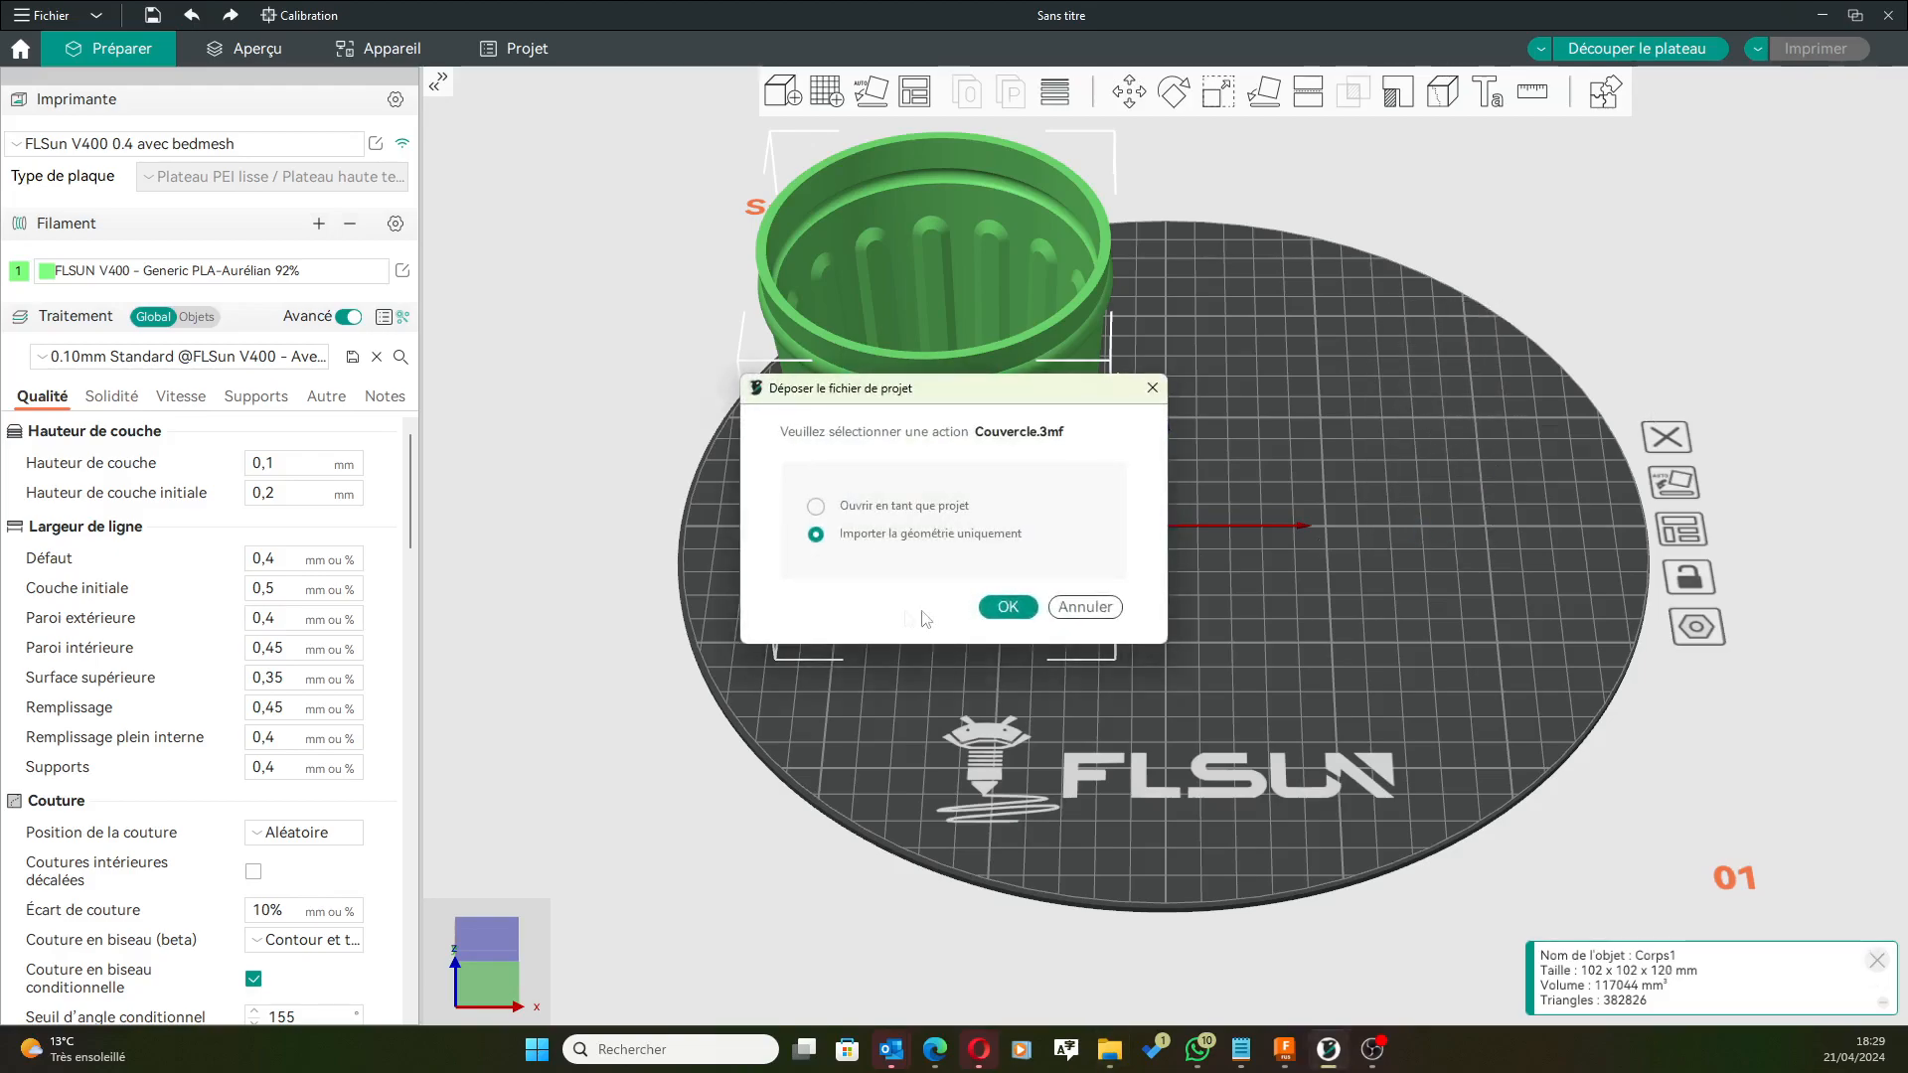
Import the Couvercle lid as geometry only, move it beside the bin, auto-orient it and repair its mesh.
left_click(1008, 606)
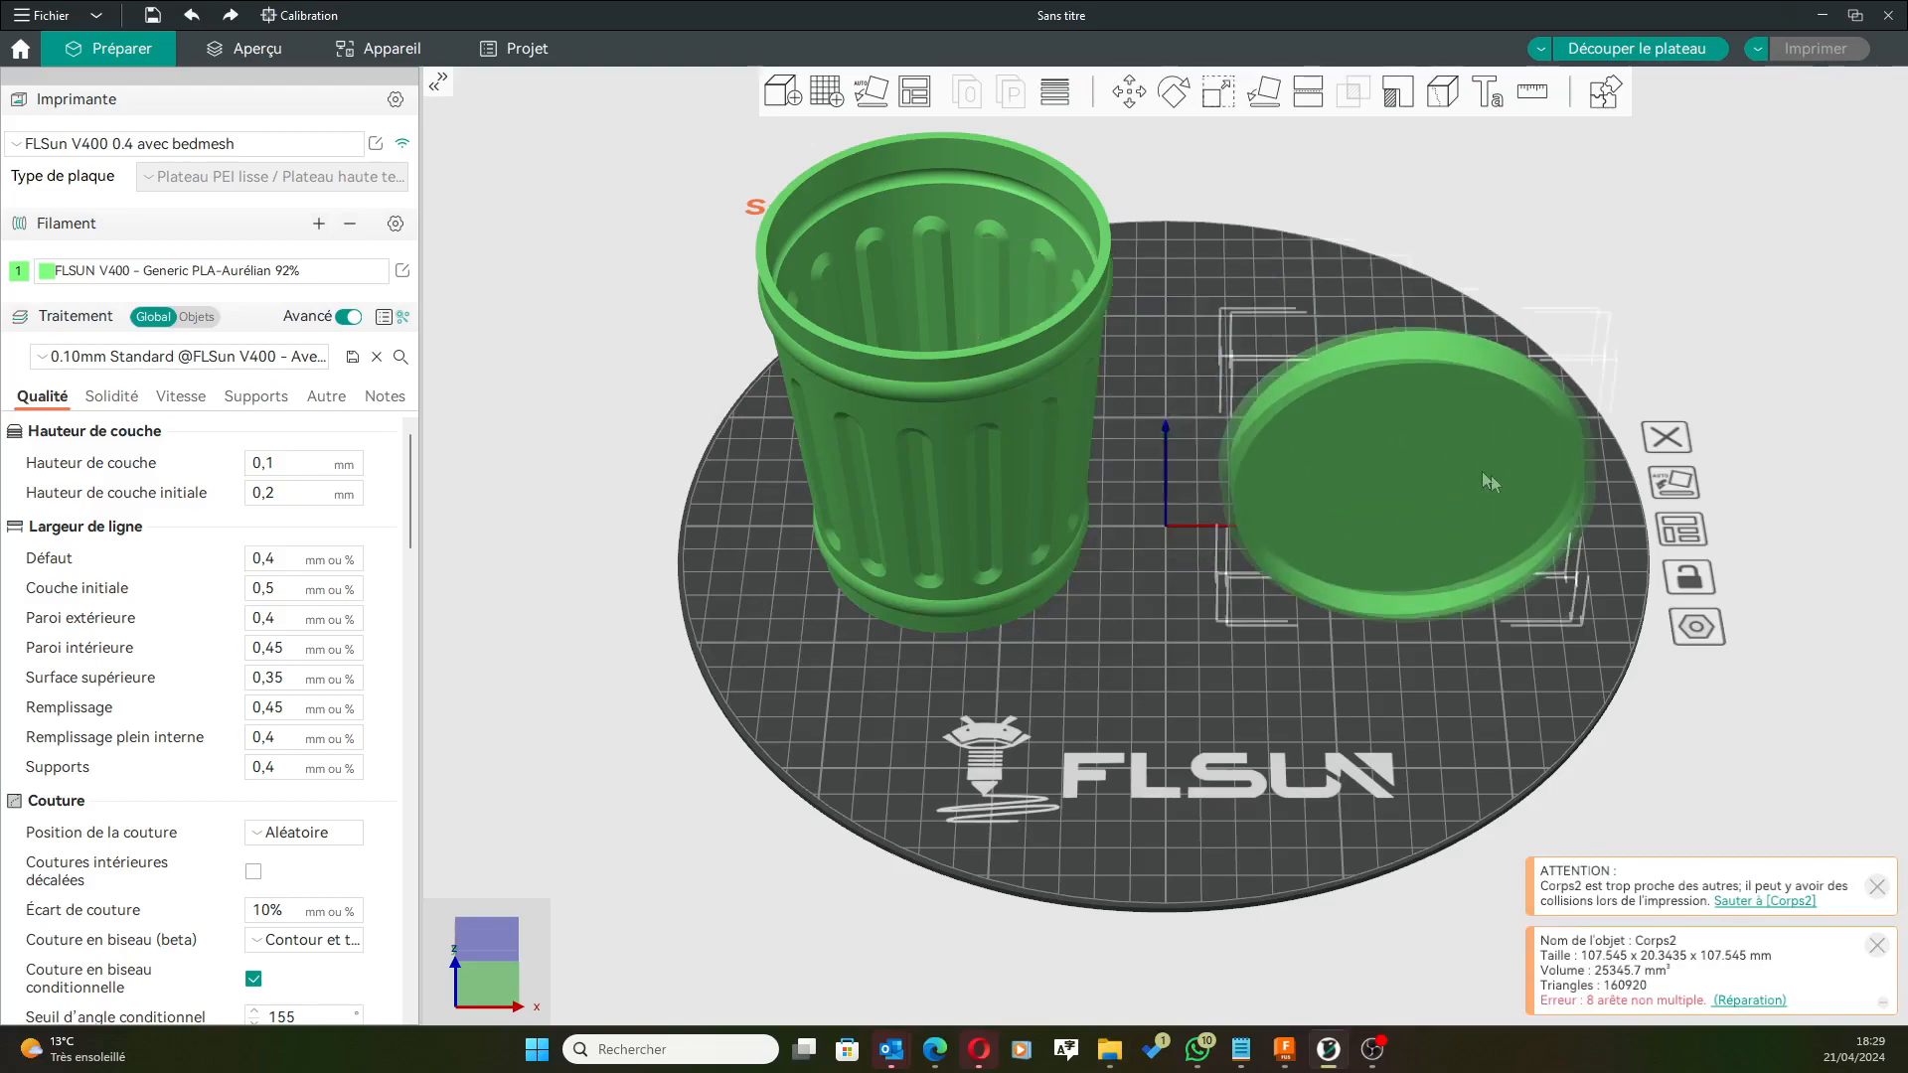
left_click_drag(1485, 475, 1440, 489)
left_click(873, 91)
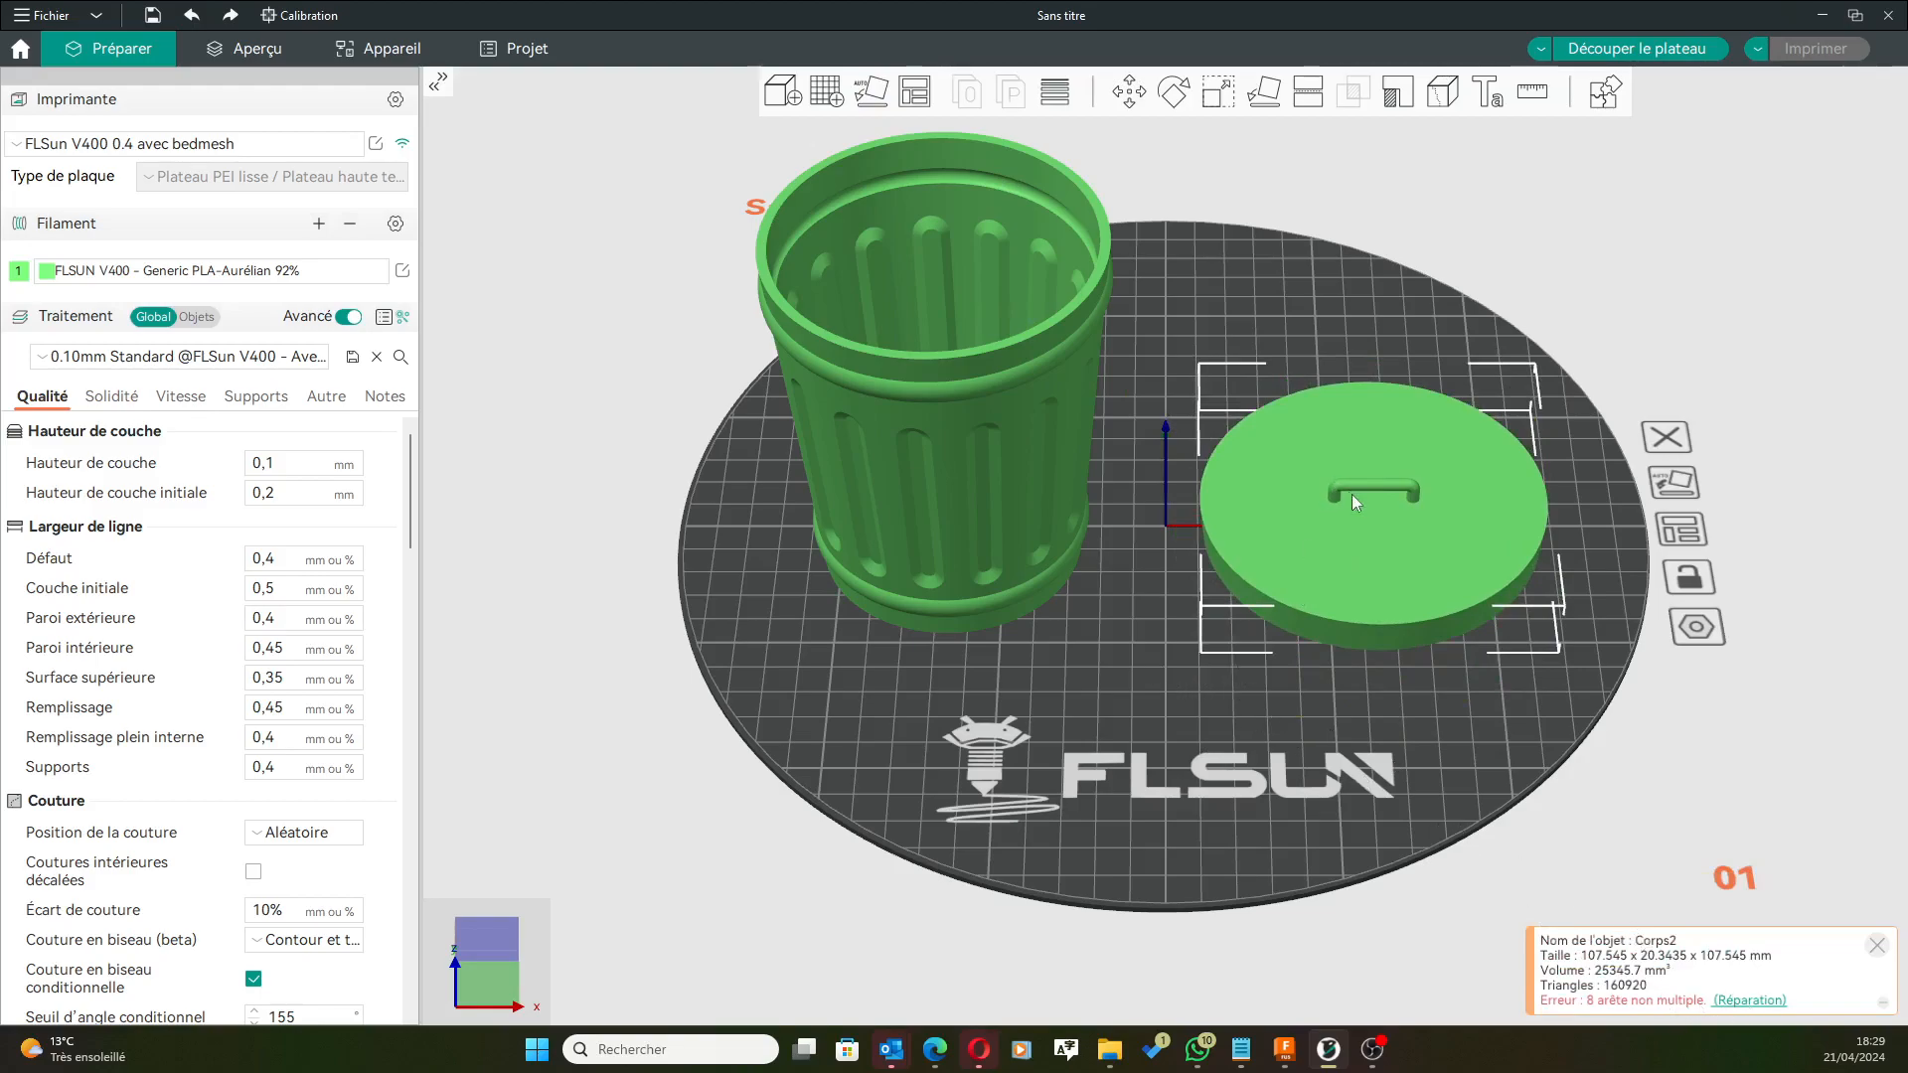
scroll(1372, 487, "up", 2)
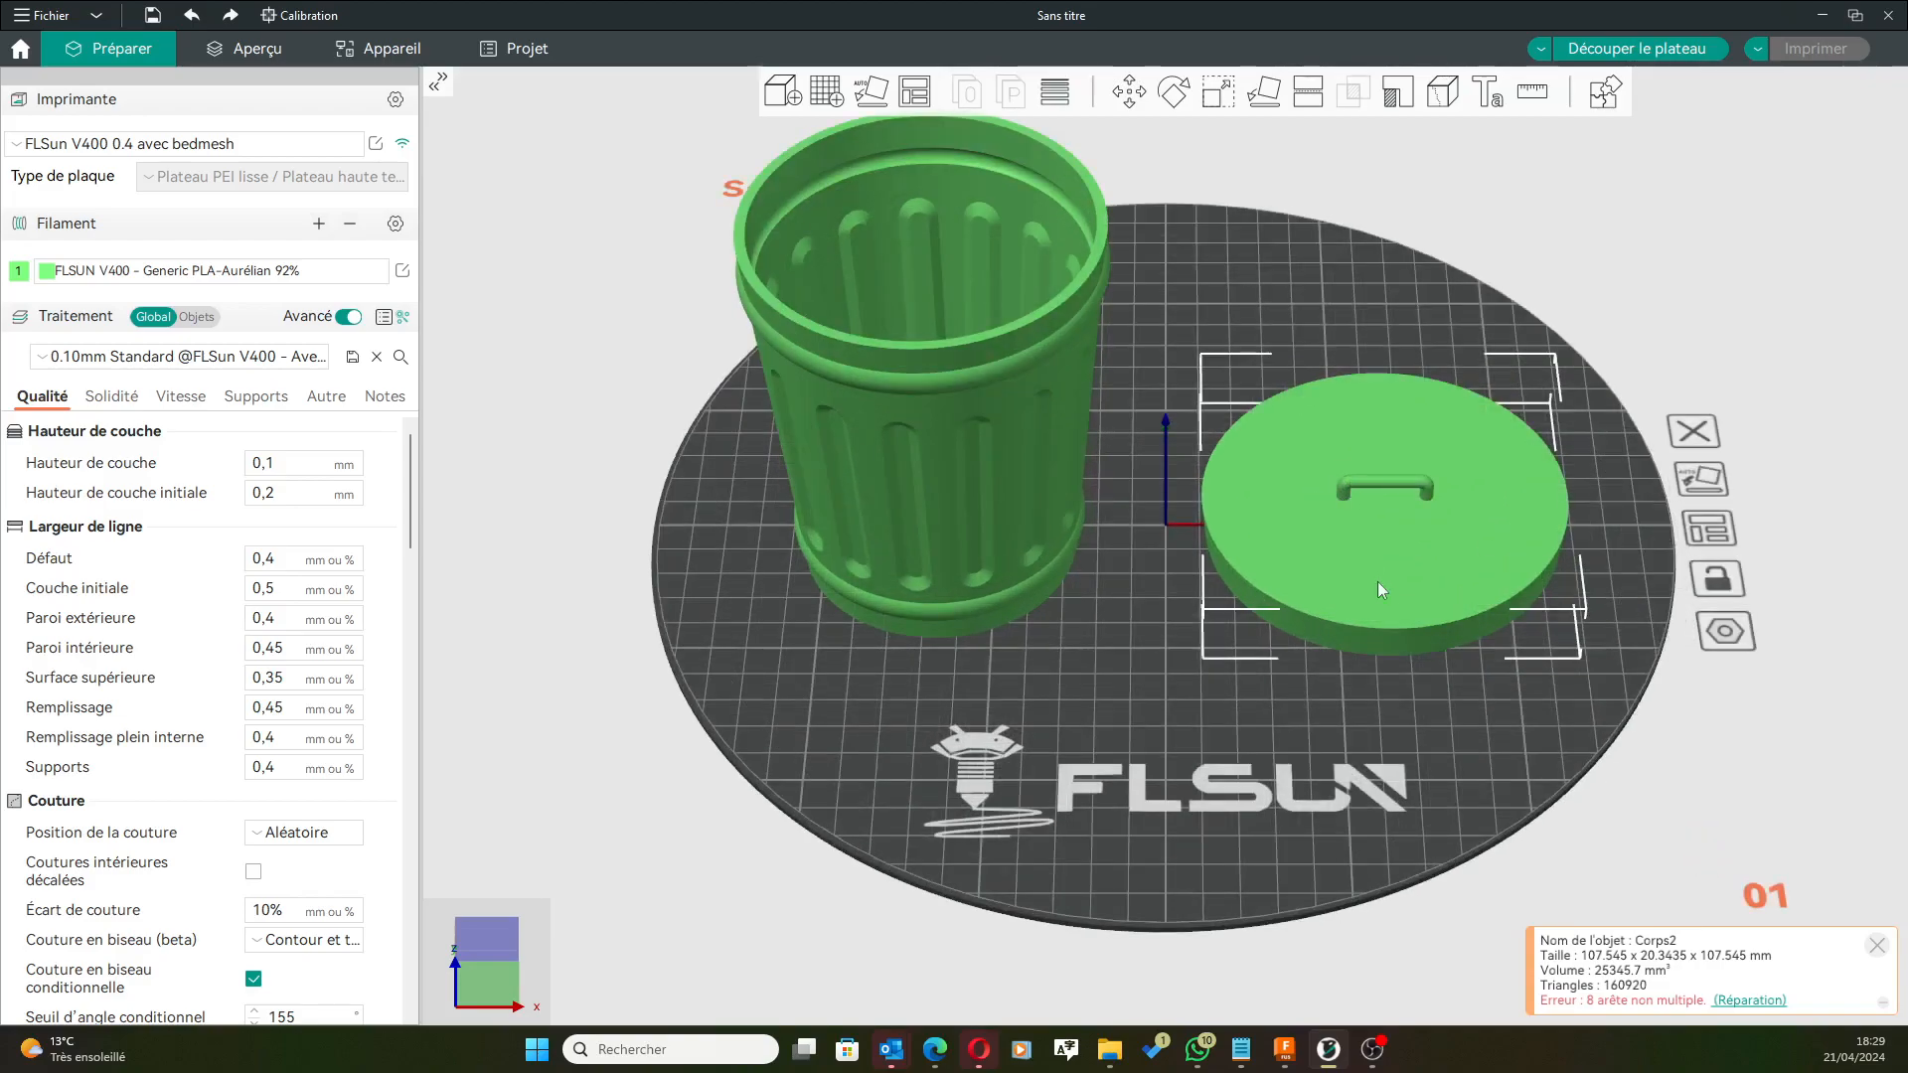
left_click(1762, 1002)
left_click_drag(980, 437, 1276, 400)
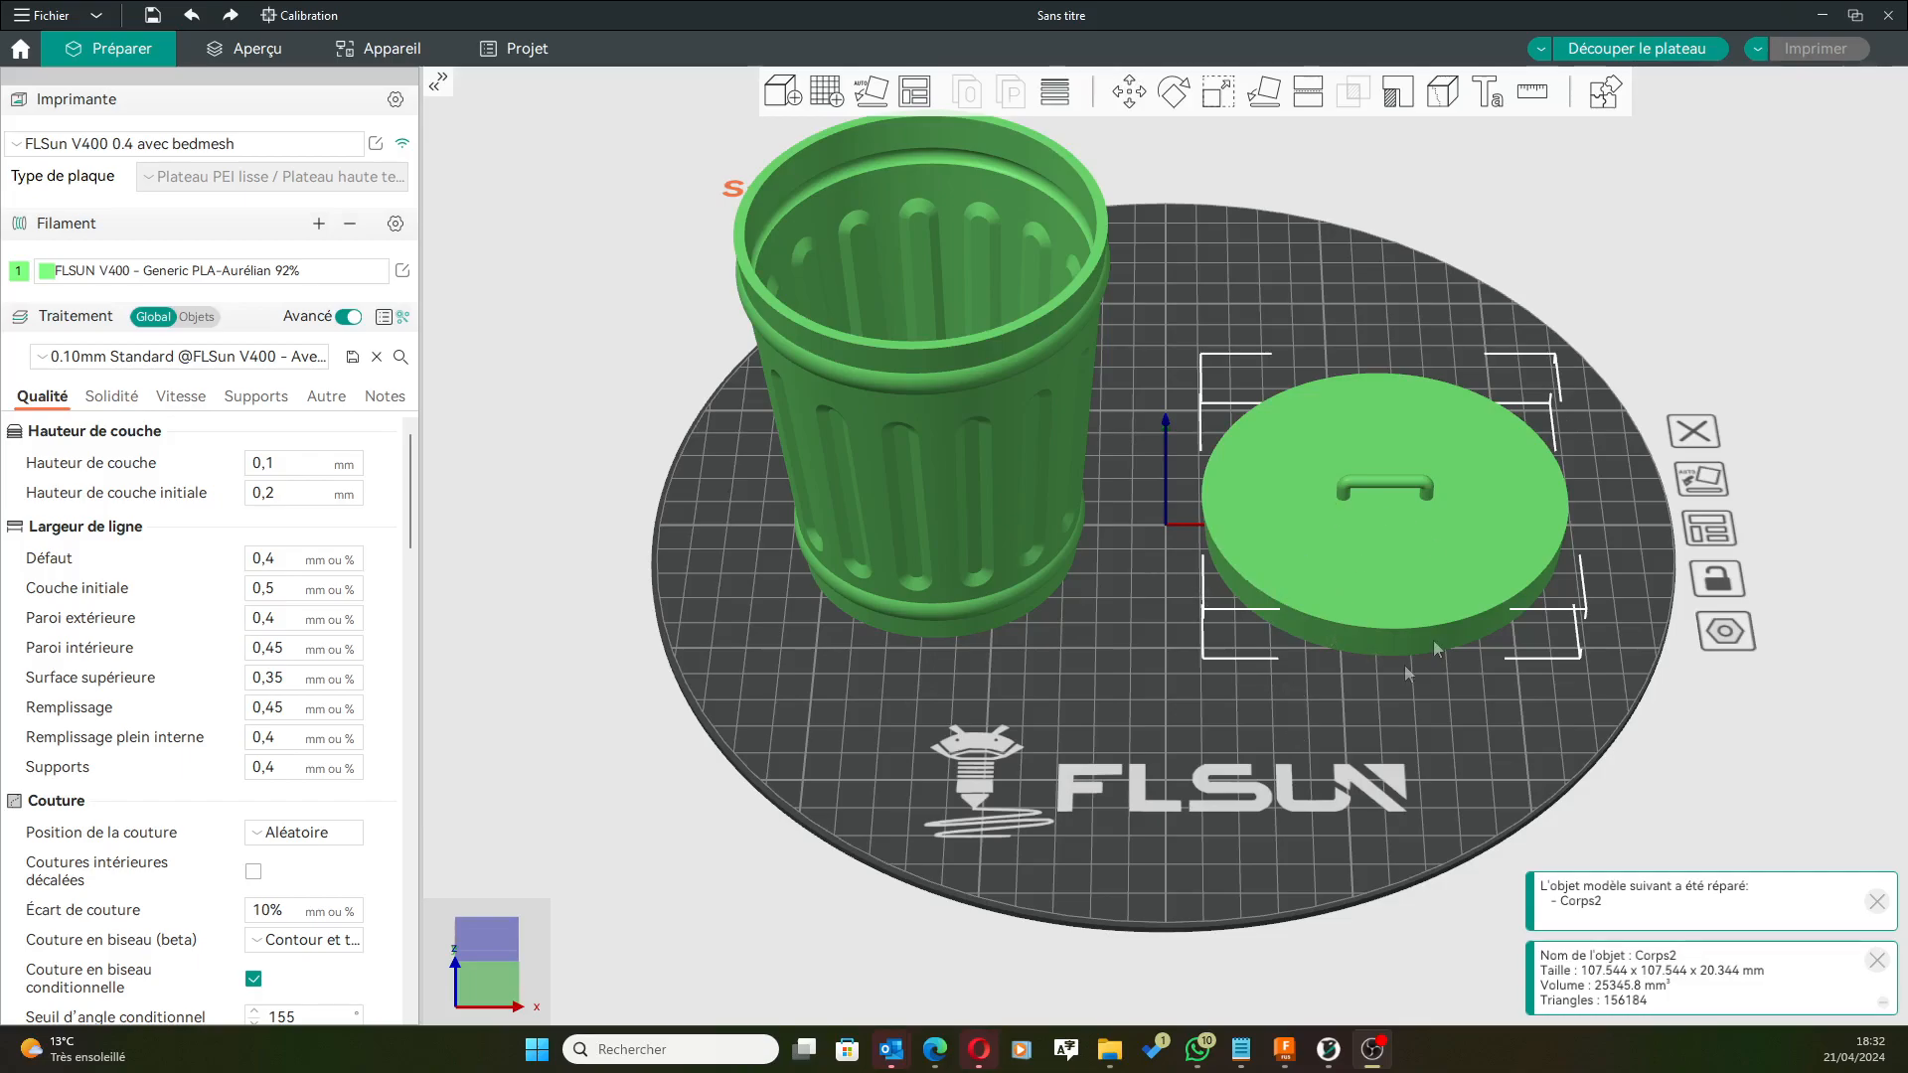
Inspect the bin and lid on the plate from several angles, then return to the Fusion design.
middle_click_drag(1266, 714, 1249, 775)
left_click_drag(1248, 775, 1250, 676)
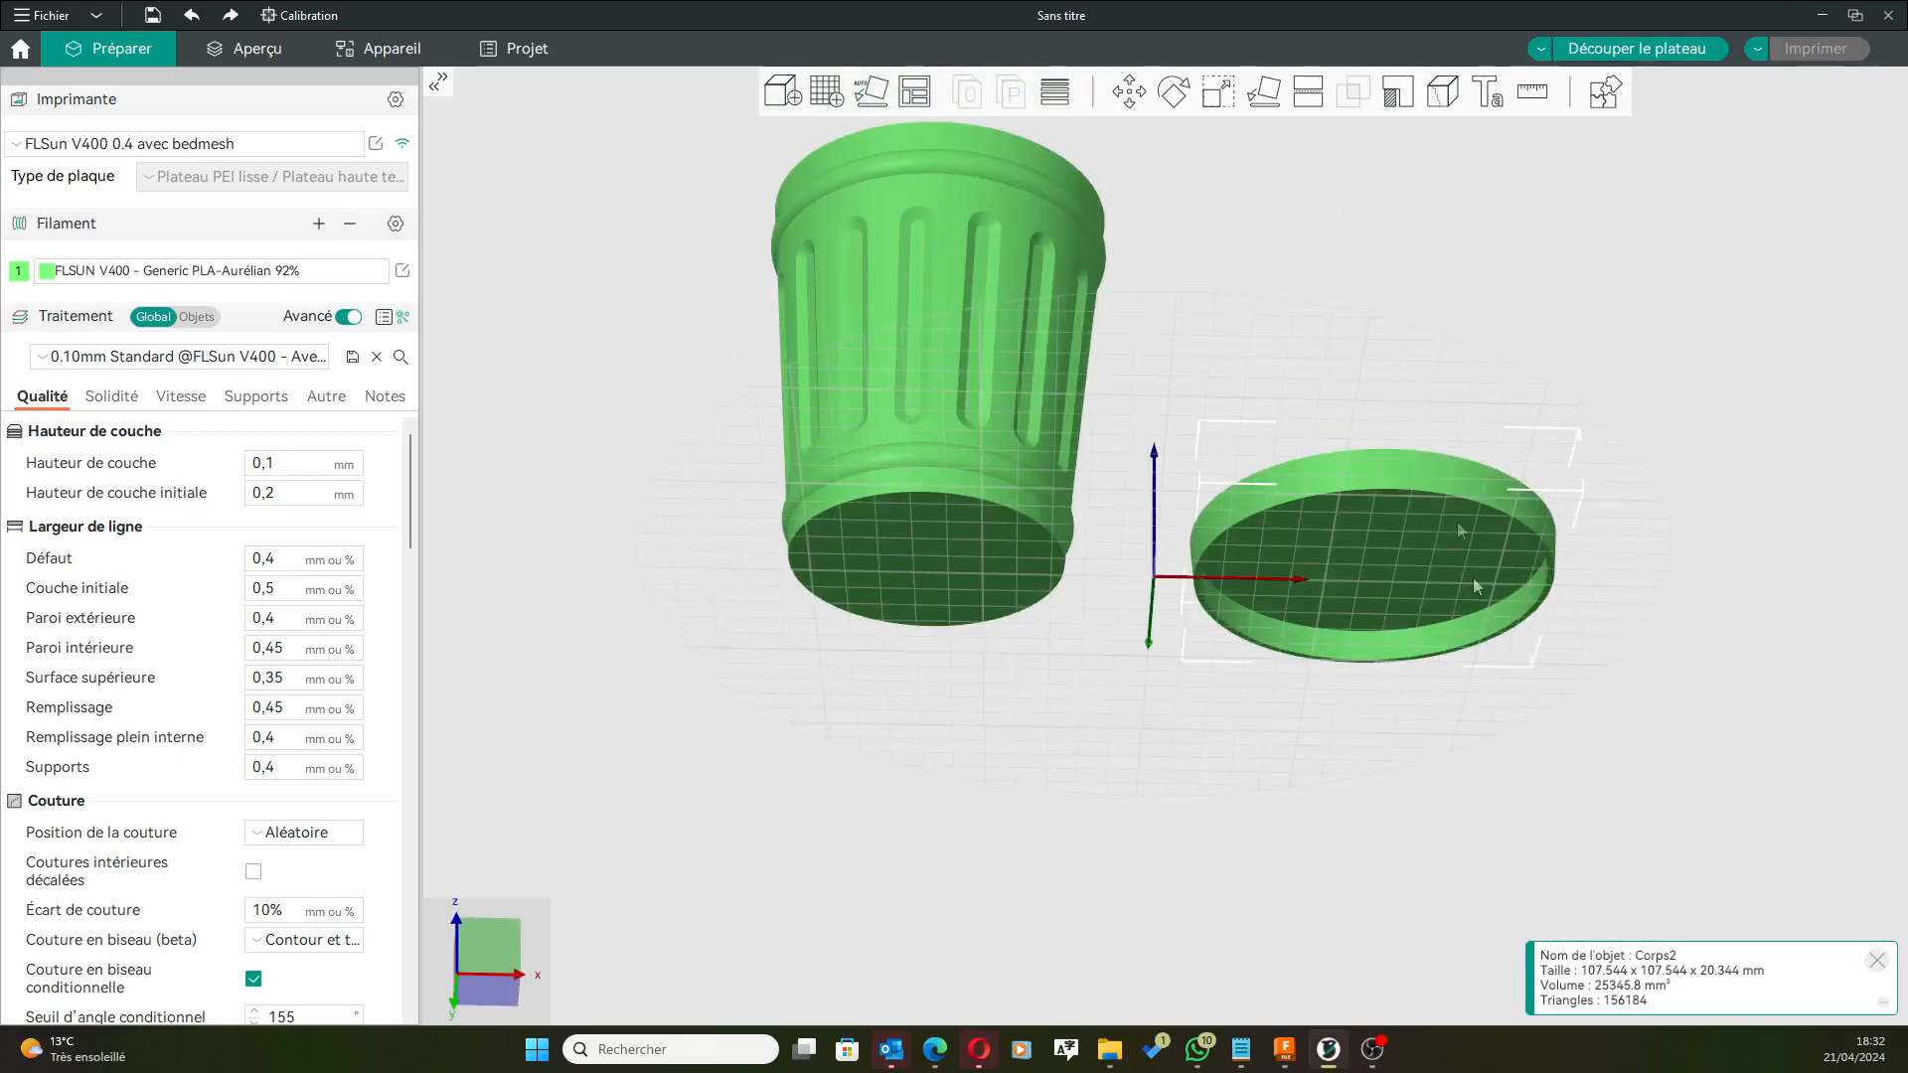
left_click_drag(1182, 357, 1183, 445)
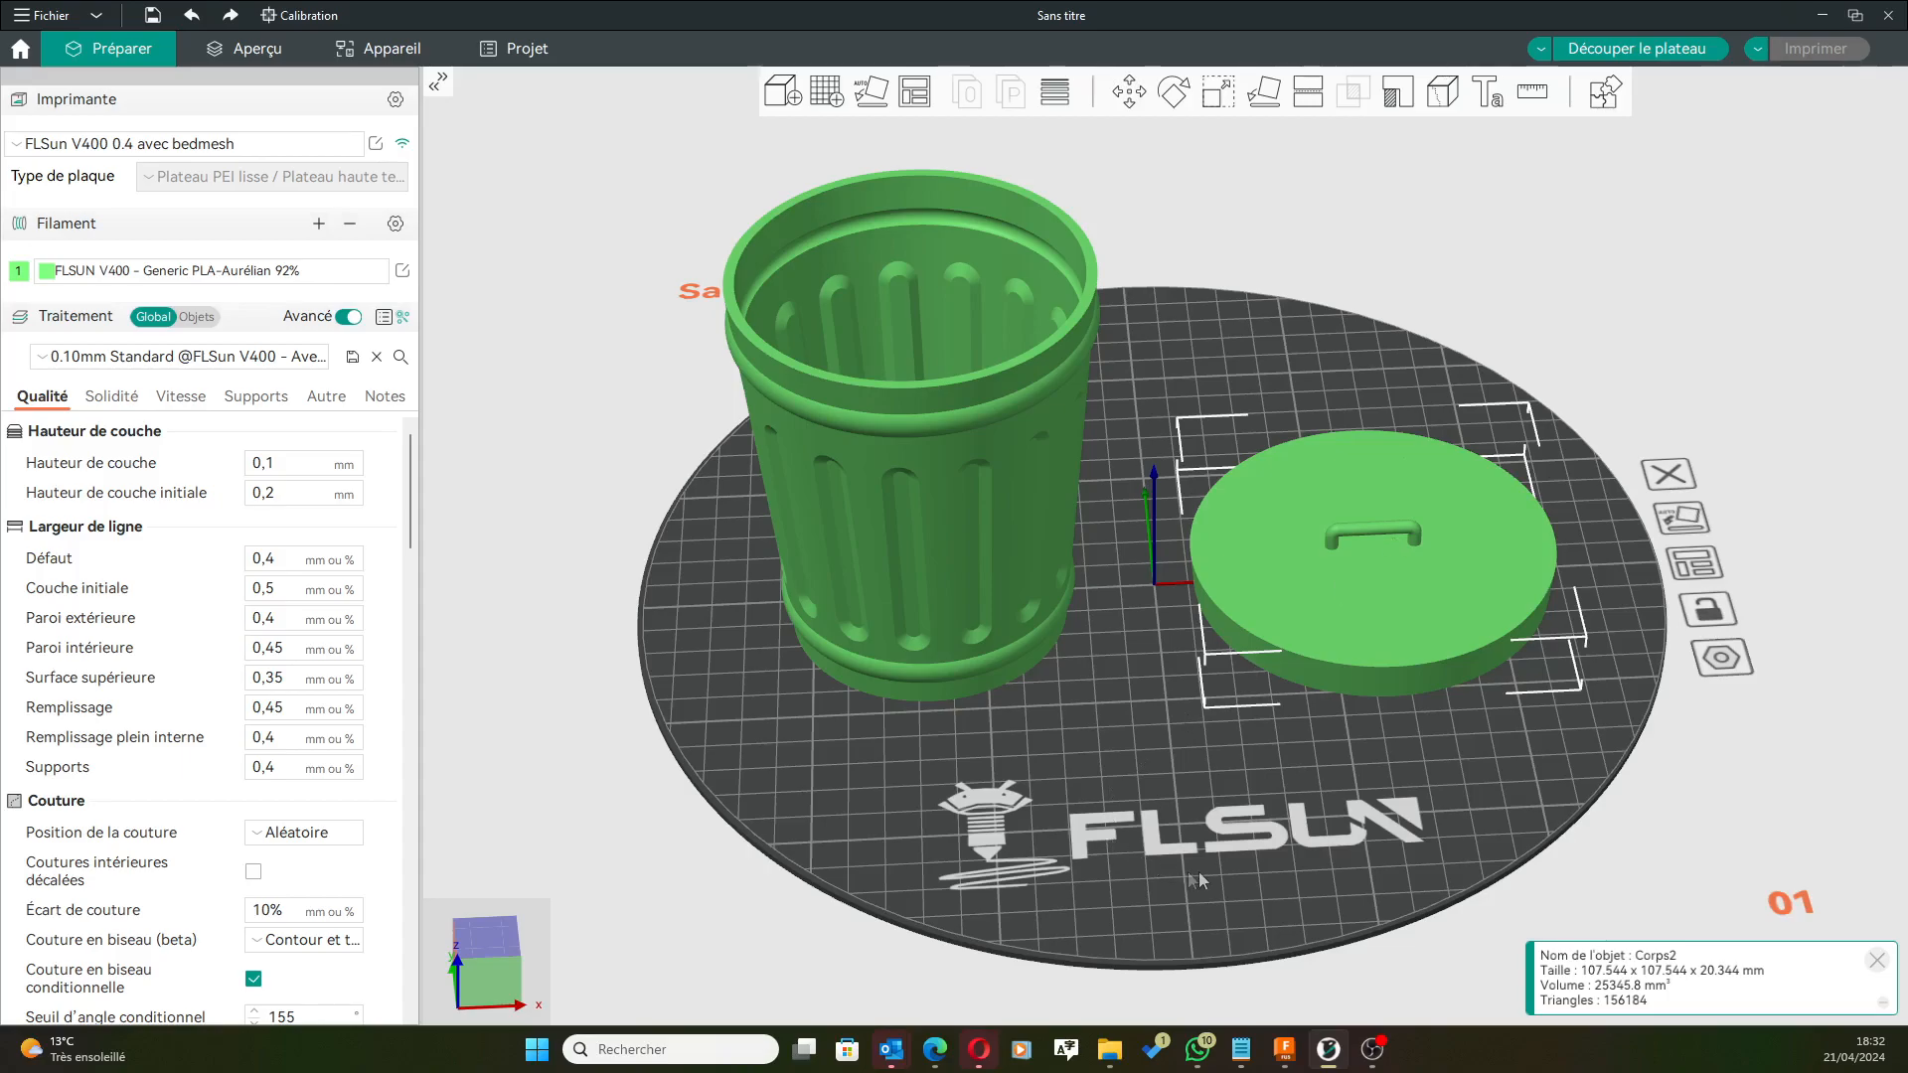
left_click(1284, 1052)
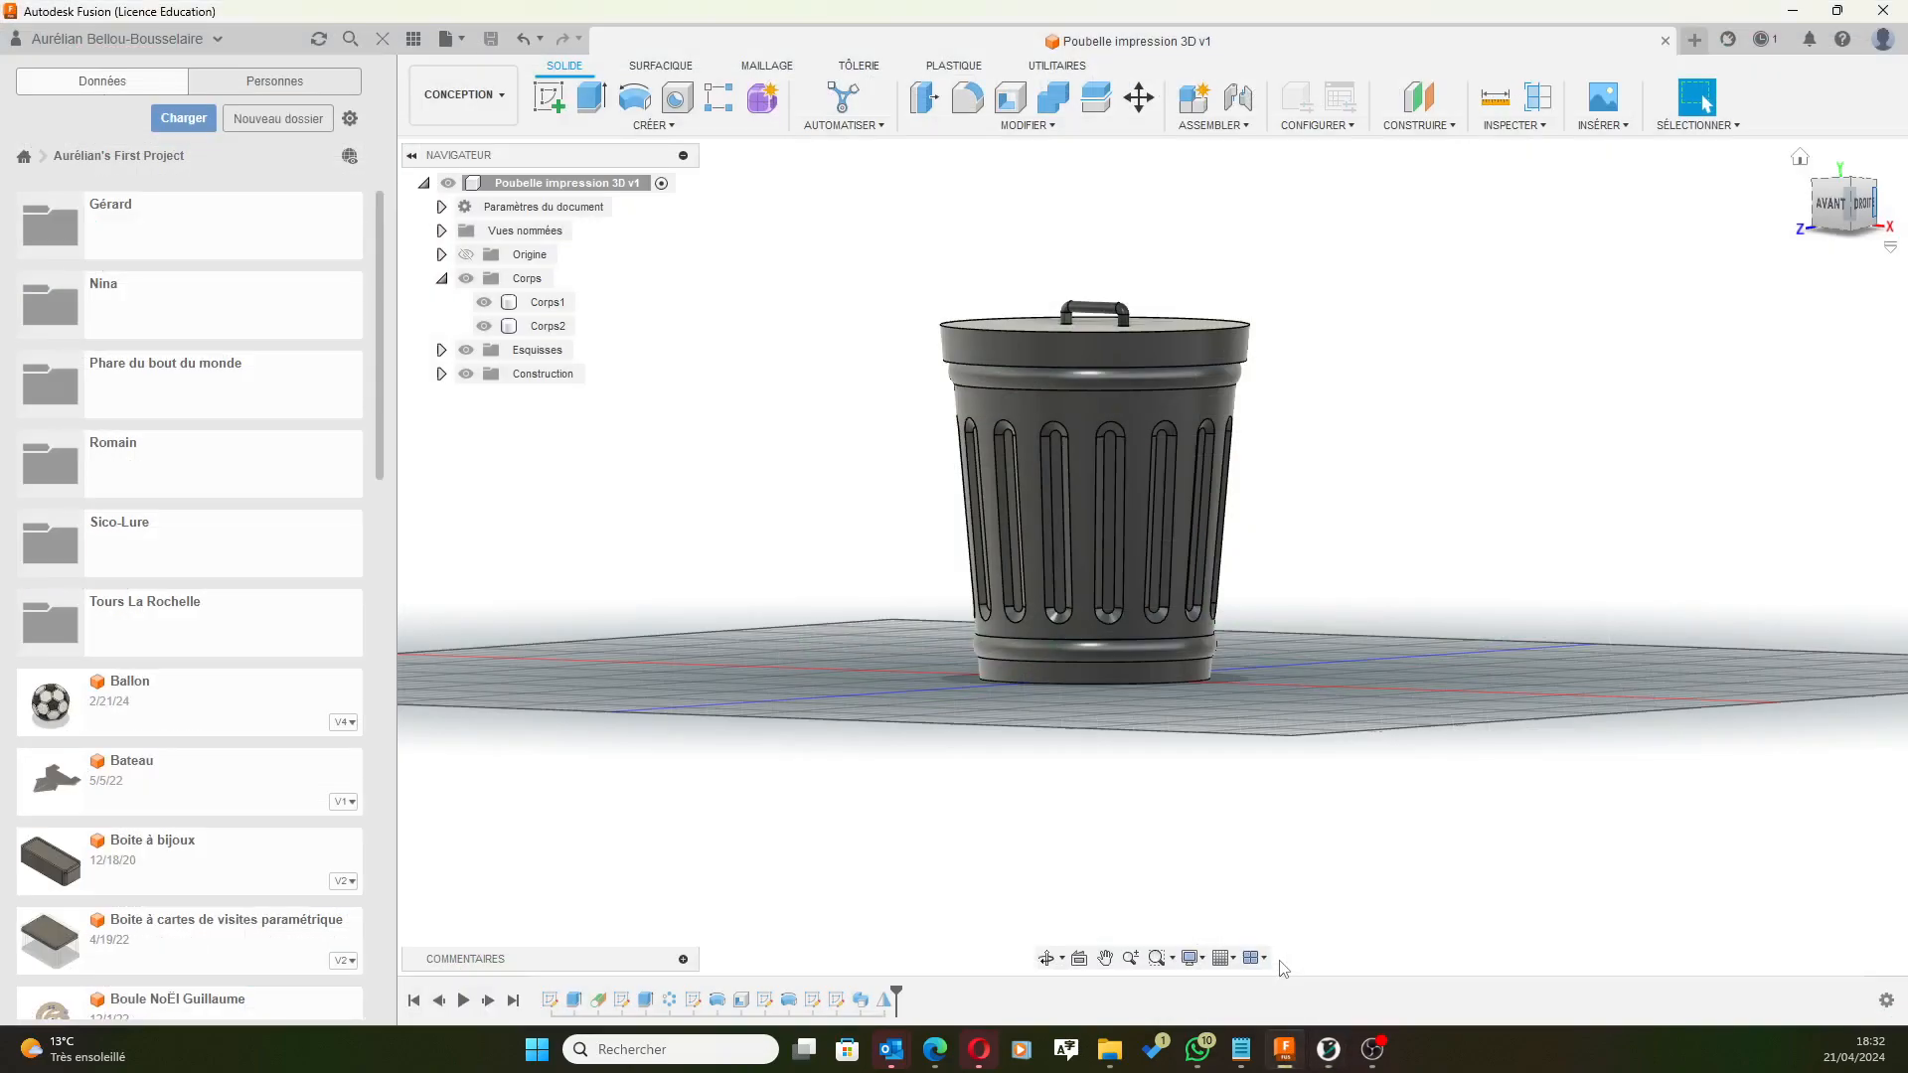
Select the handle's five faces (both feet, both elbows, tube) and check their context menu.
scroll(1083, 242, "up", 3)
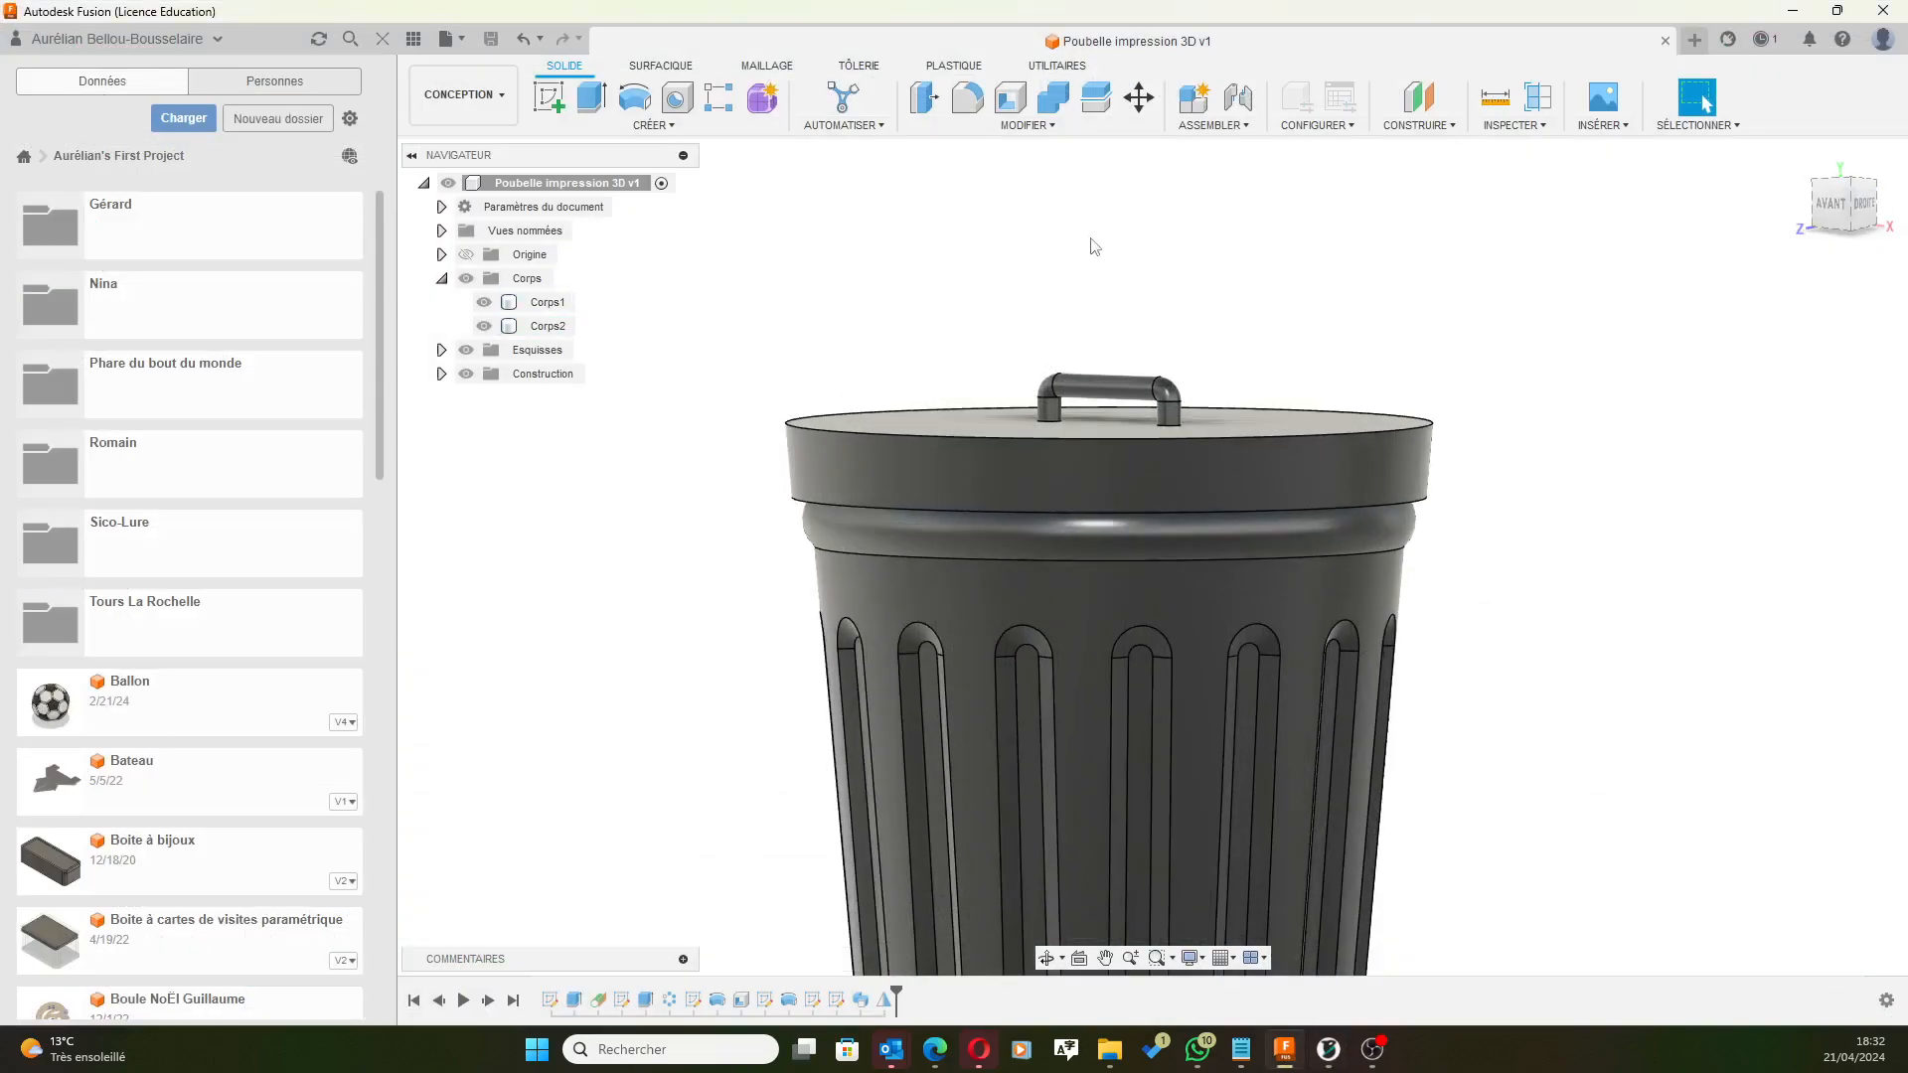
left_click(1036, 441)
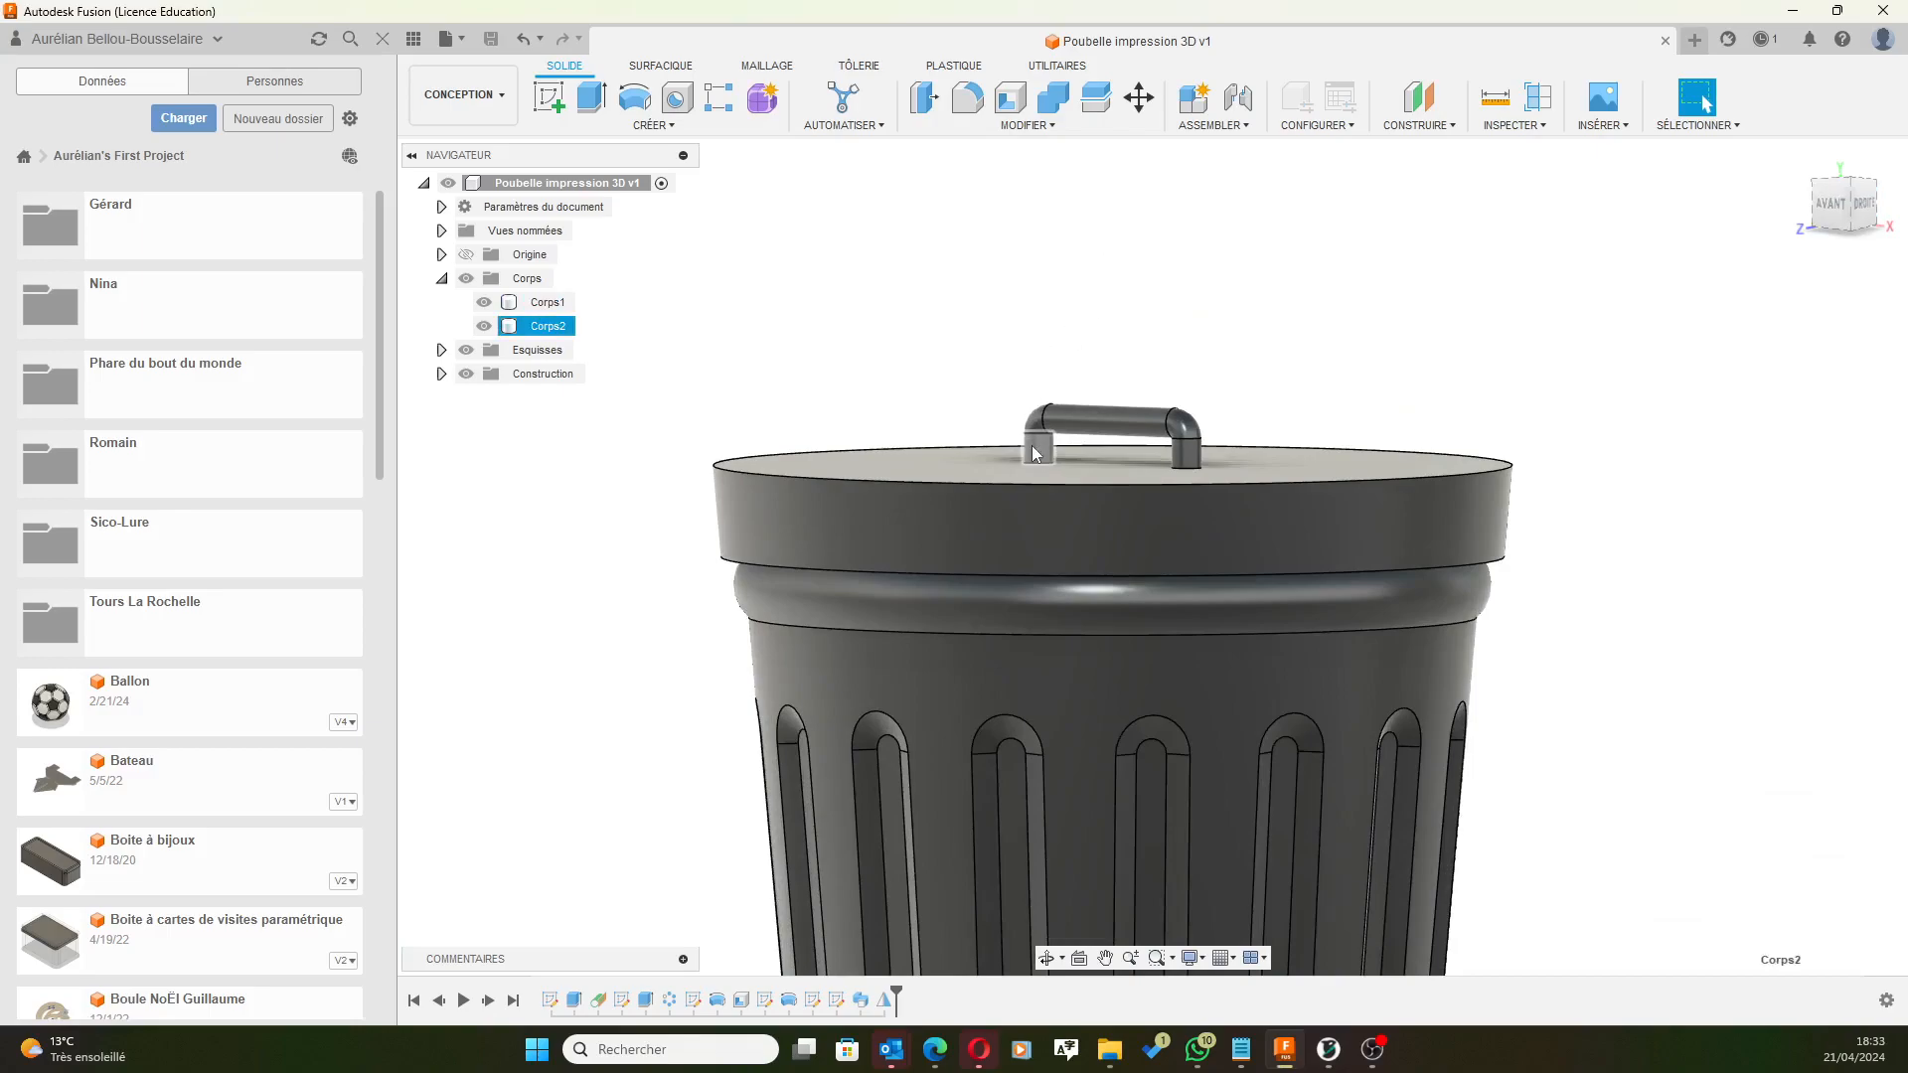
left_click(1036, 452)
middle_click_drag(1022, 281, 1030, 281)
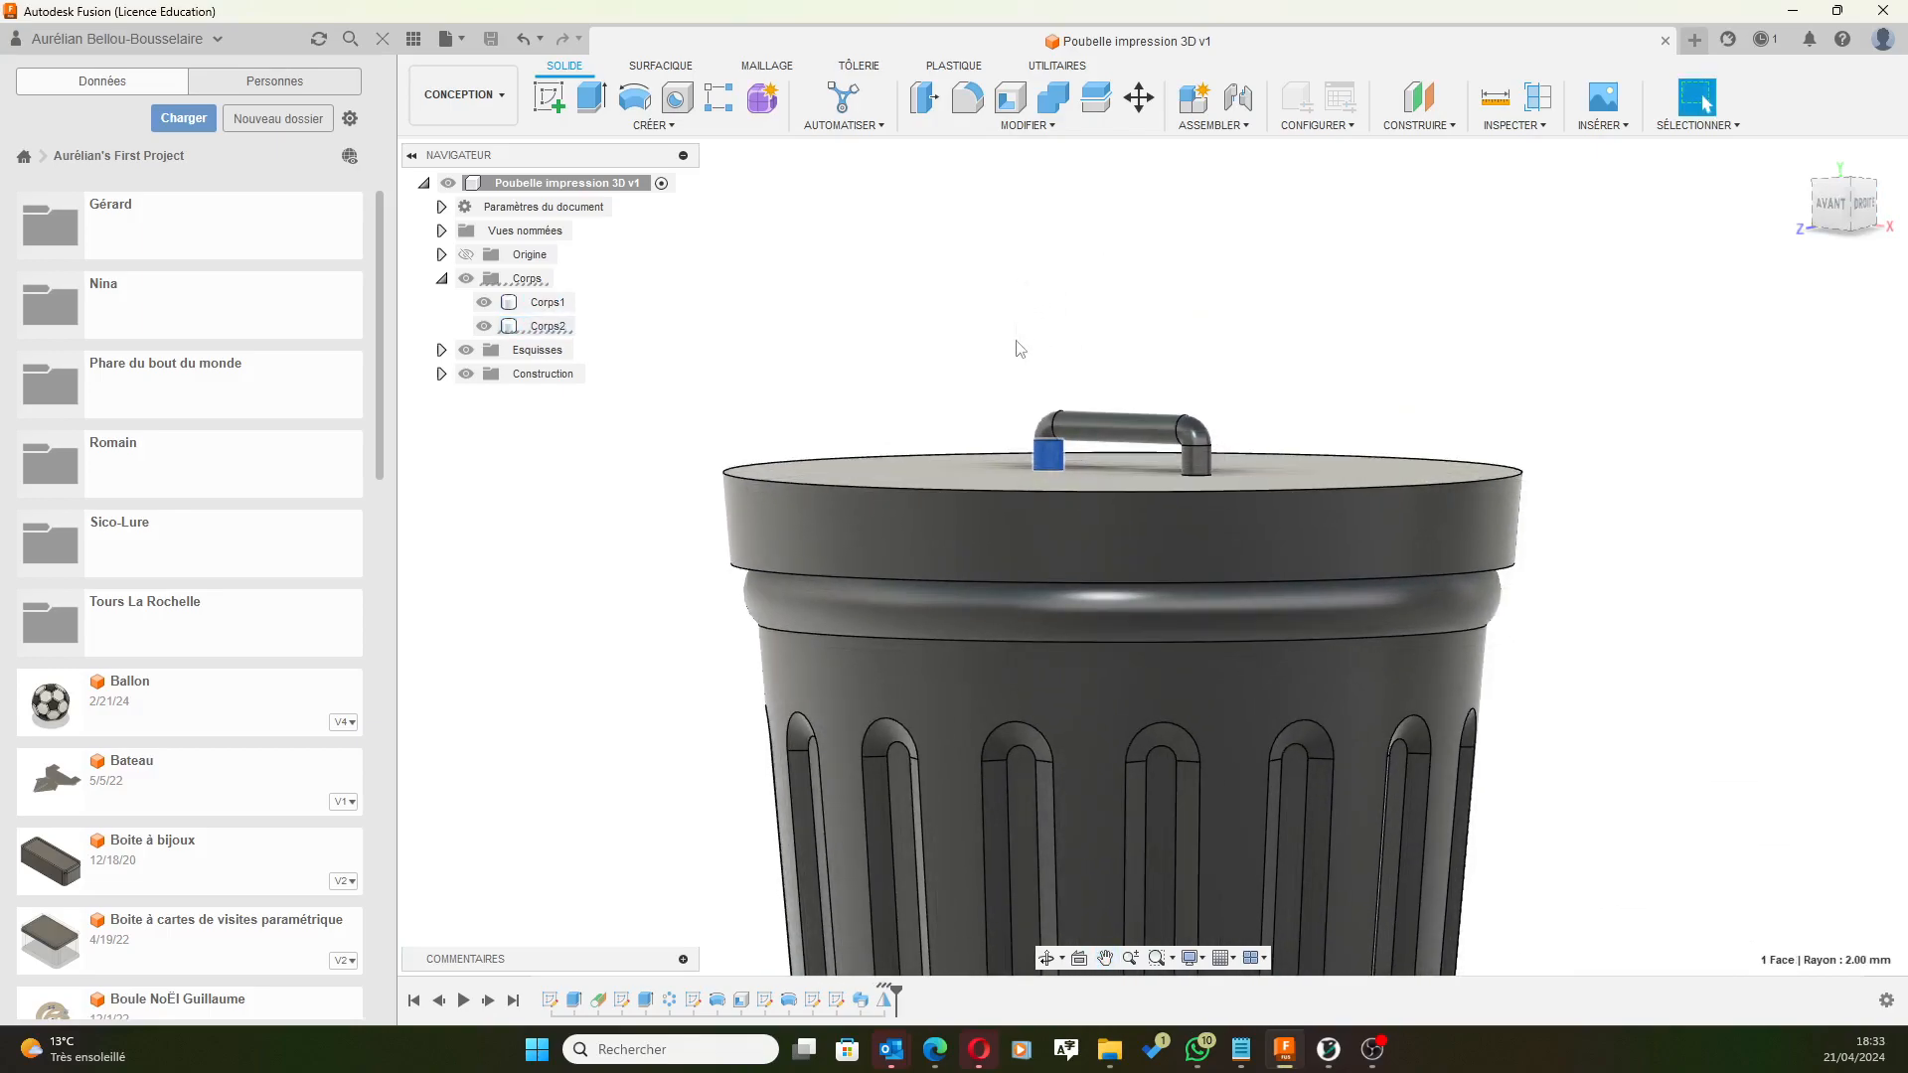
left_click(1049, 428, "ctrl")
left_click(1113, 429, "ctrl")
left_click(1192, 430, "ctrl")
left_click(1198, 459, "ctrl")
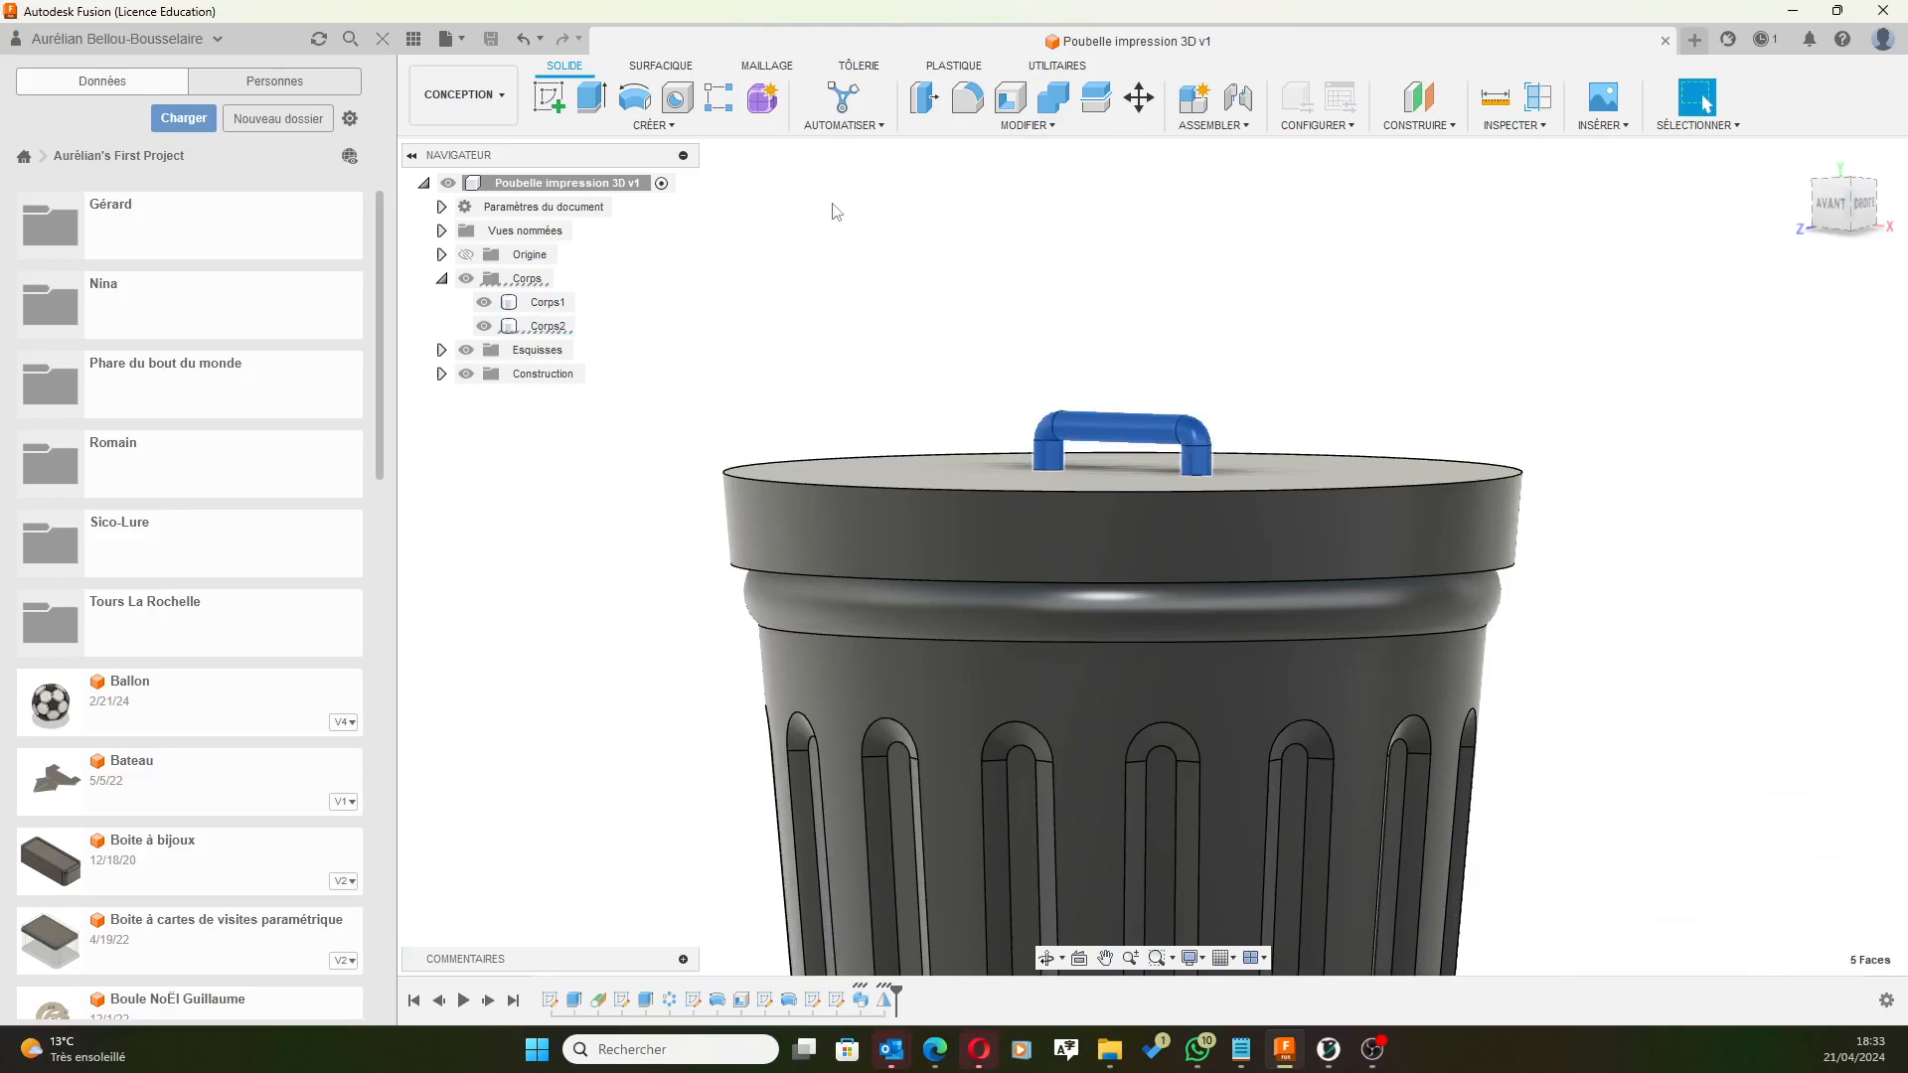
right_click(1097, 429)
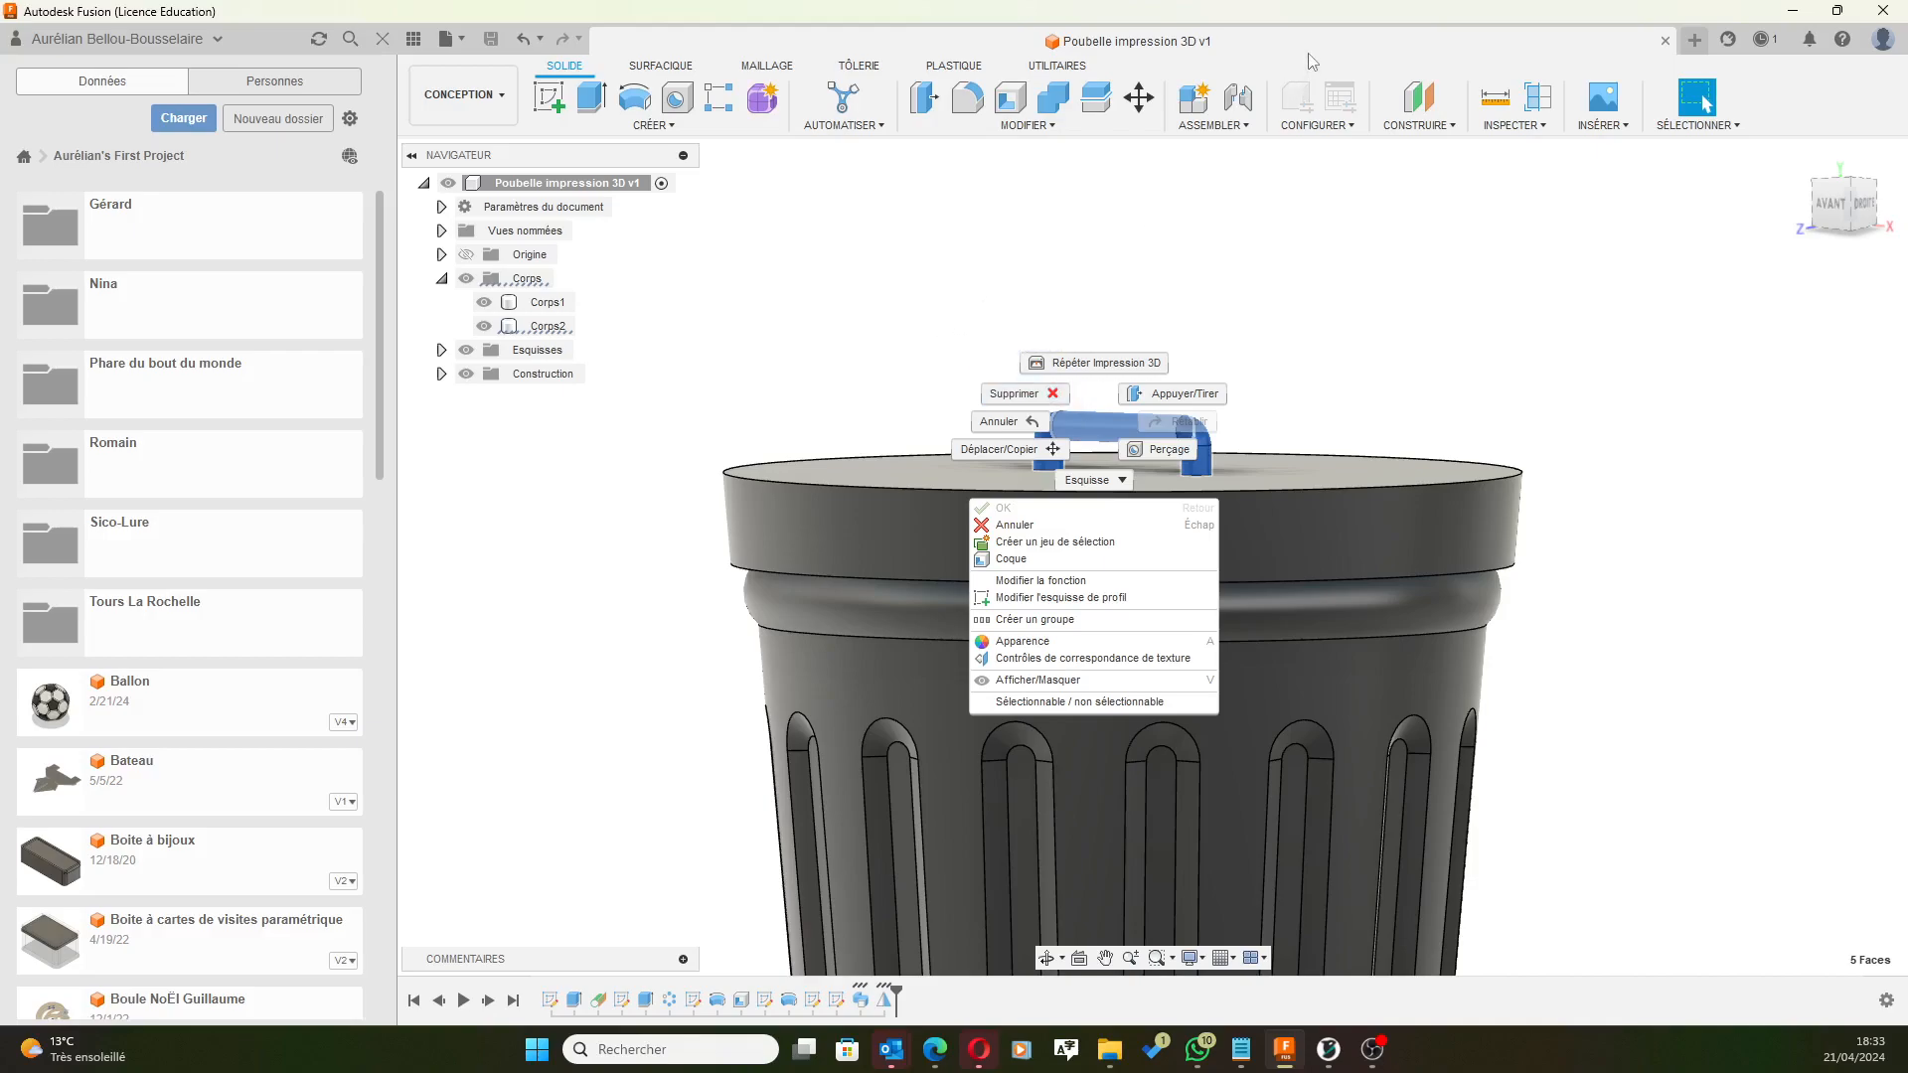
key("Escape")
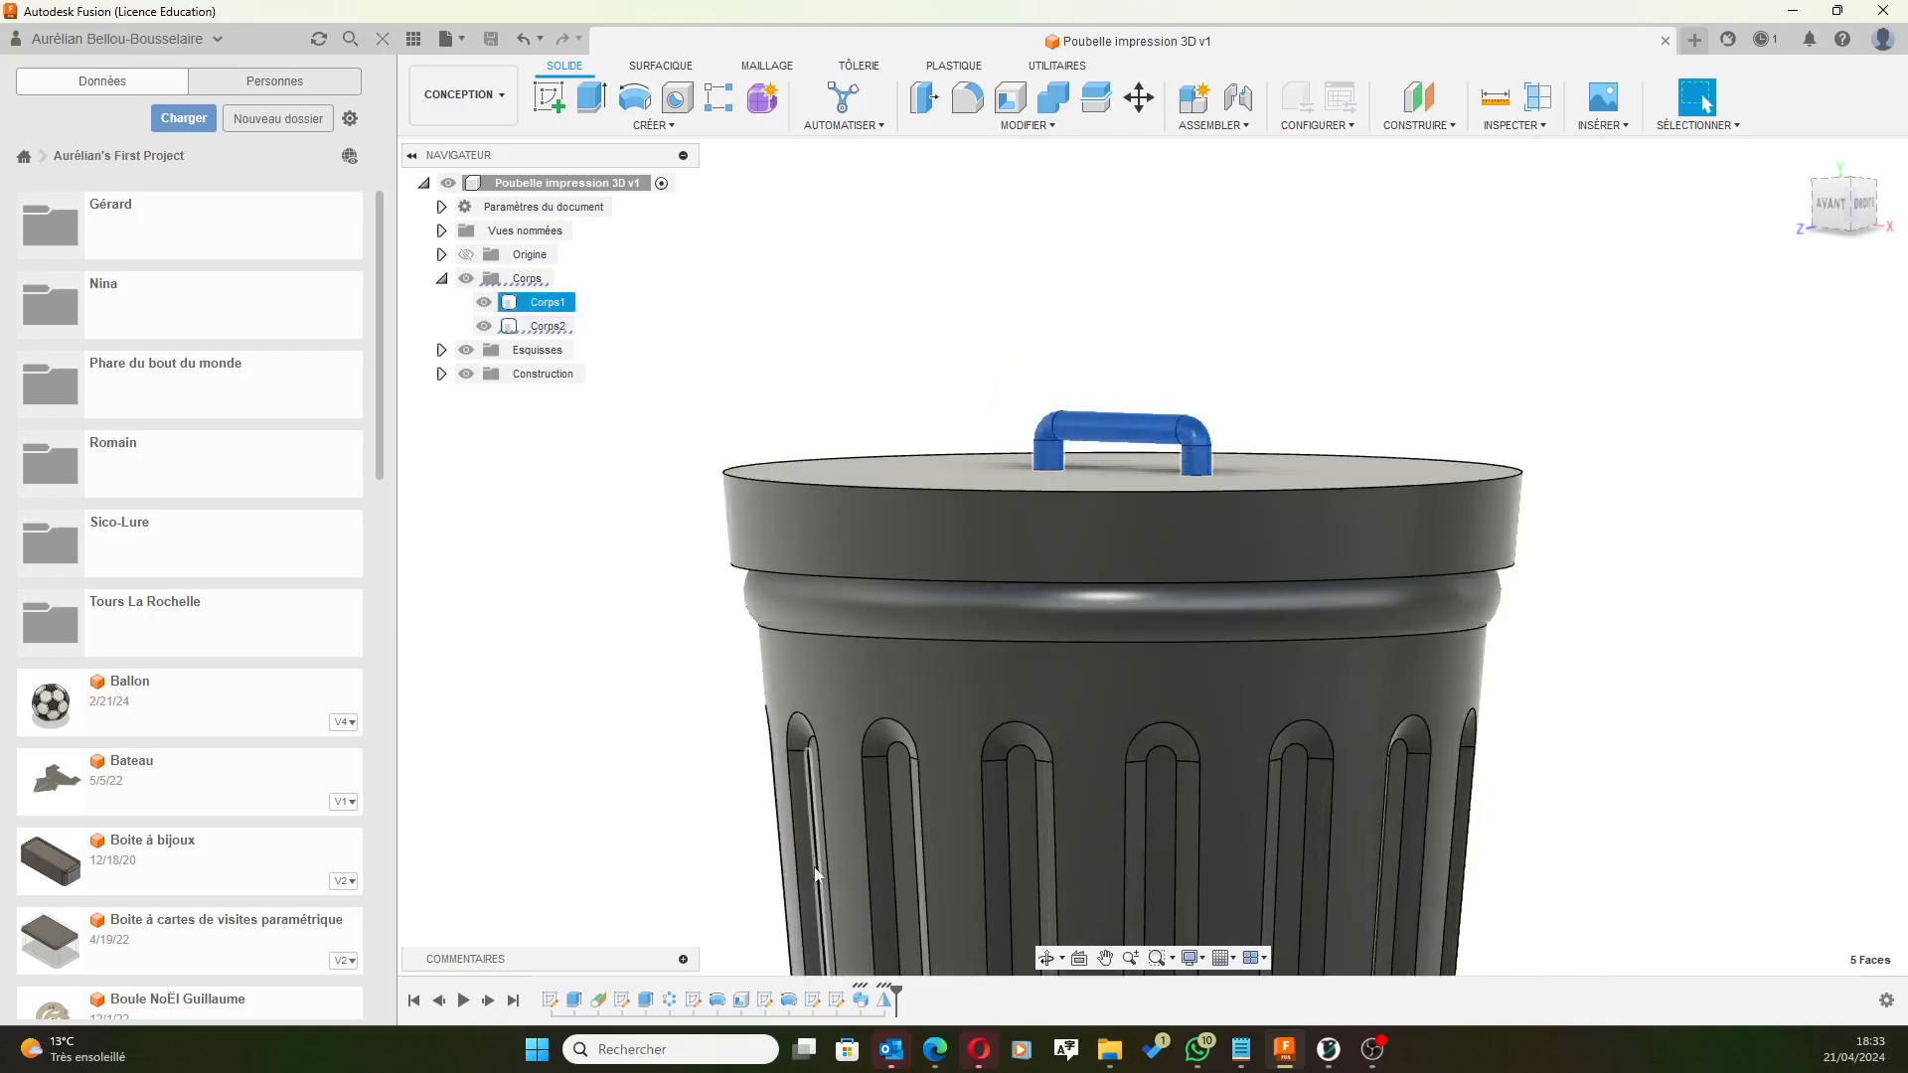
Clear the selection and open the Balayage1 sweep's options in the timeline.
key("Escape")
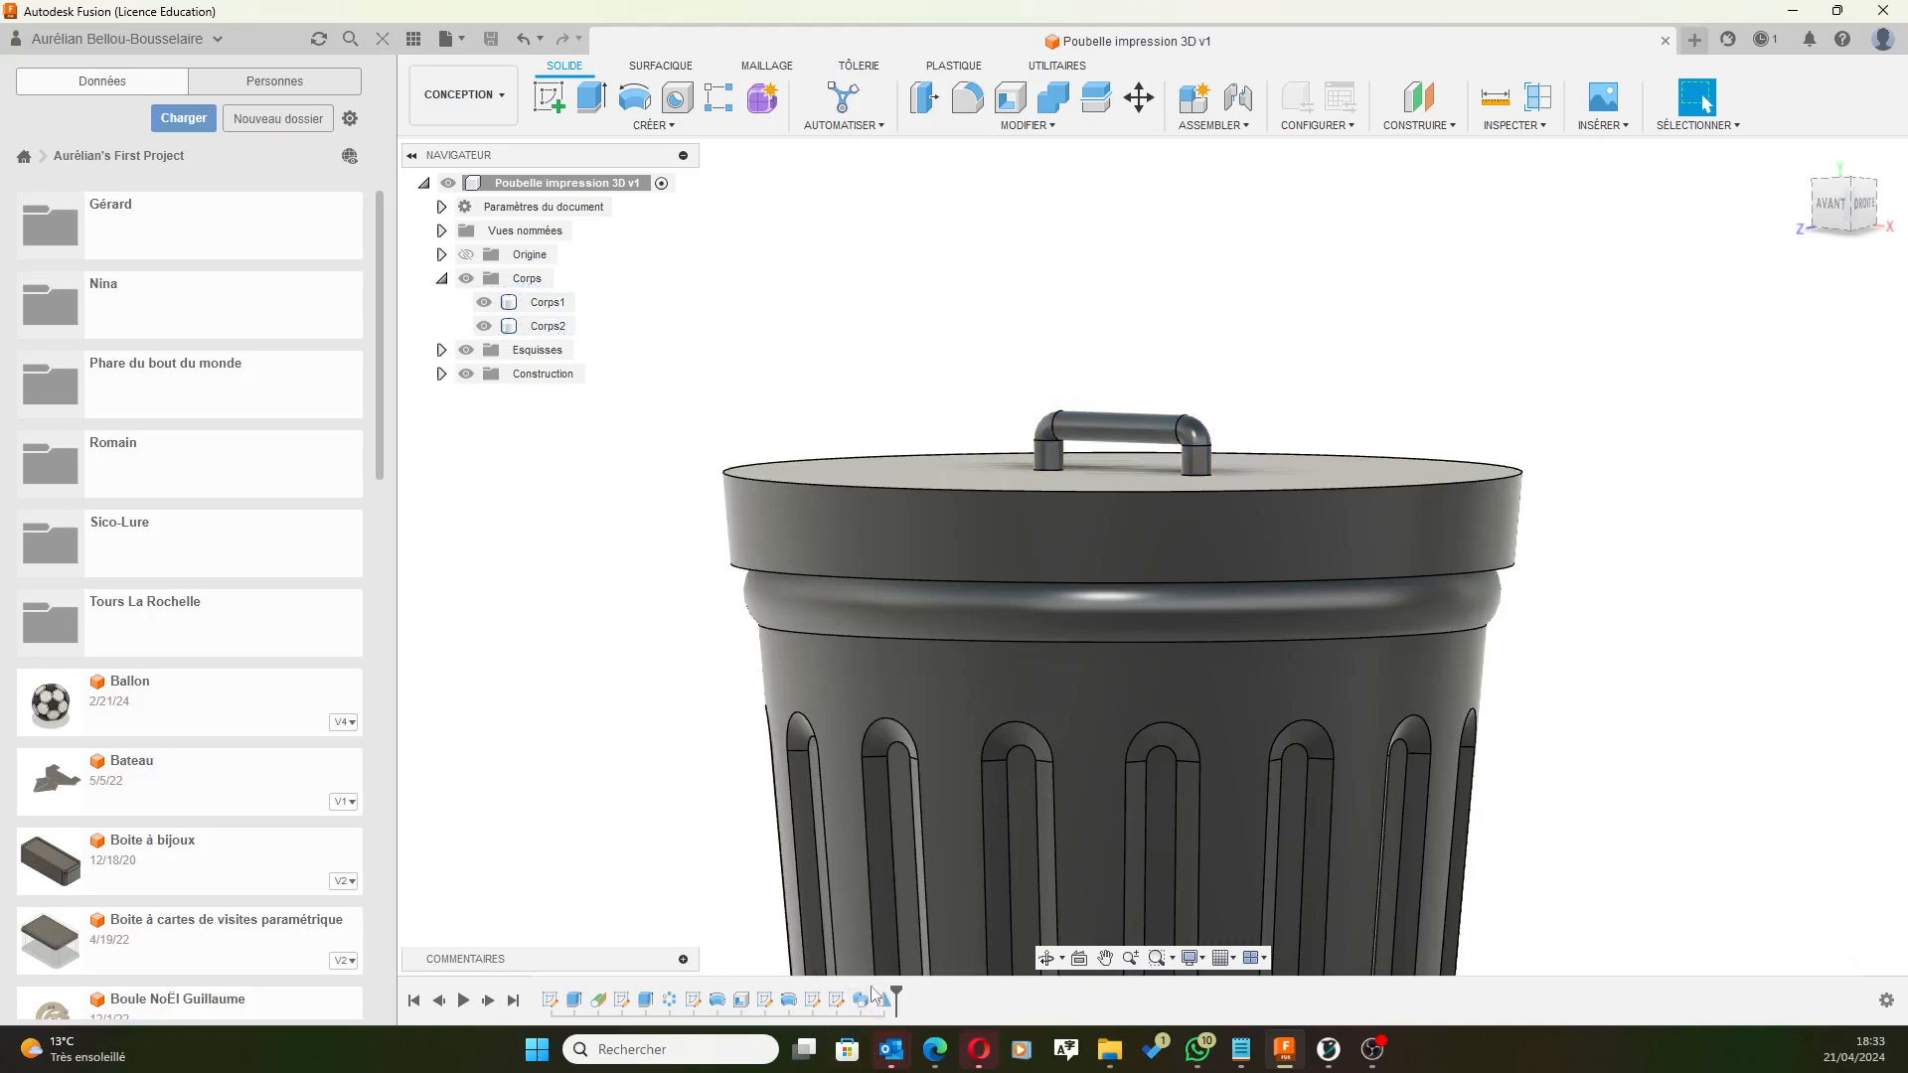
left_click(862, 1001)
right_click(862, 1001)
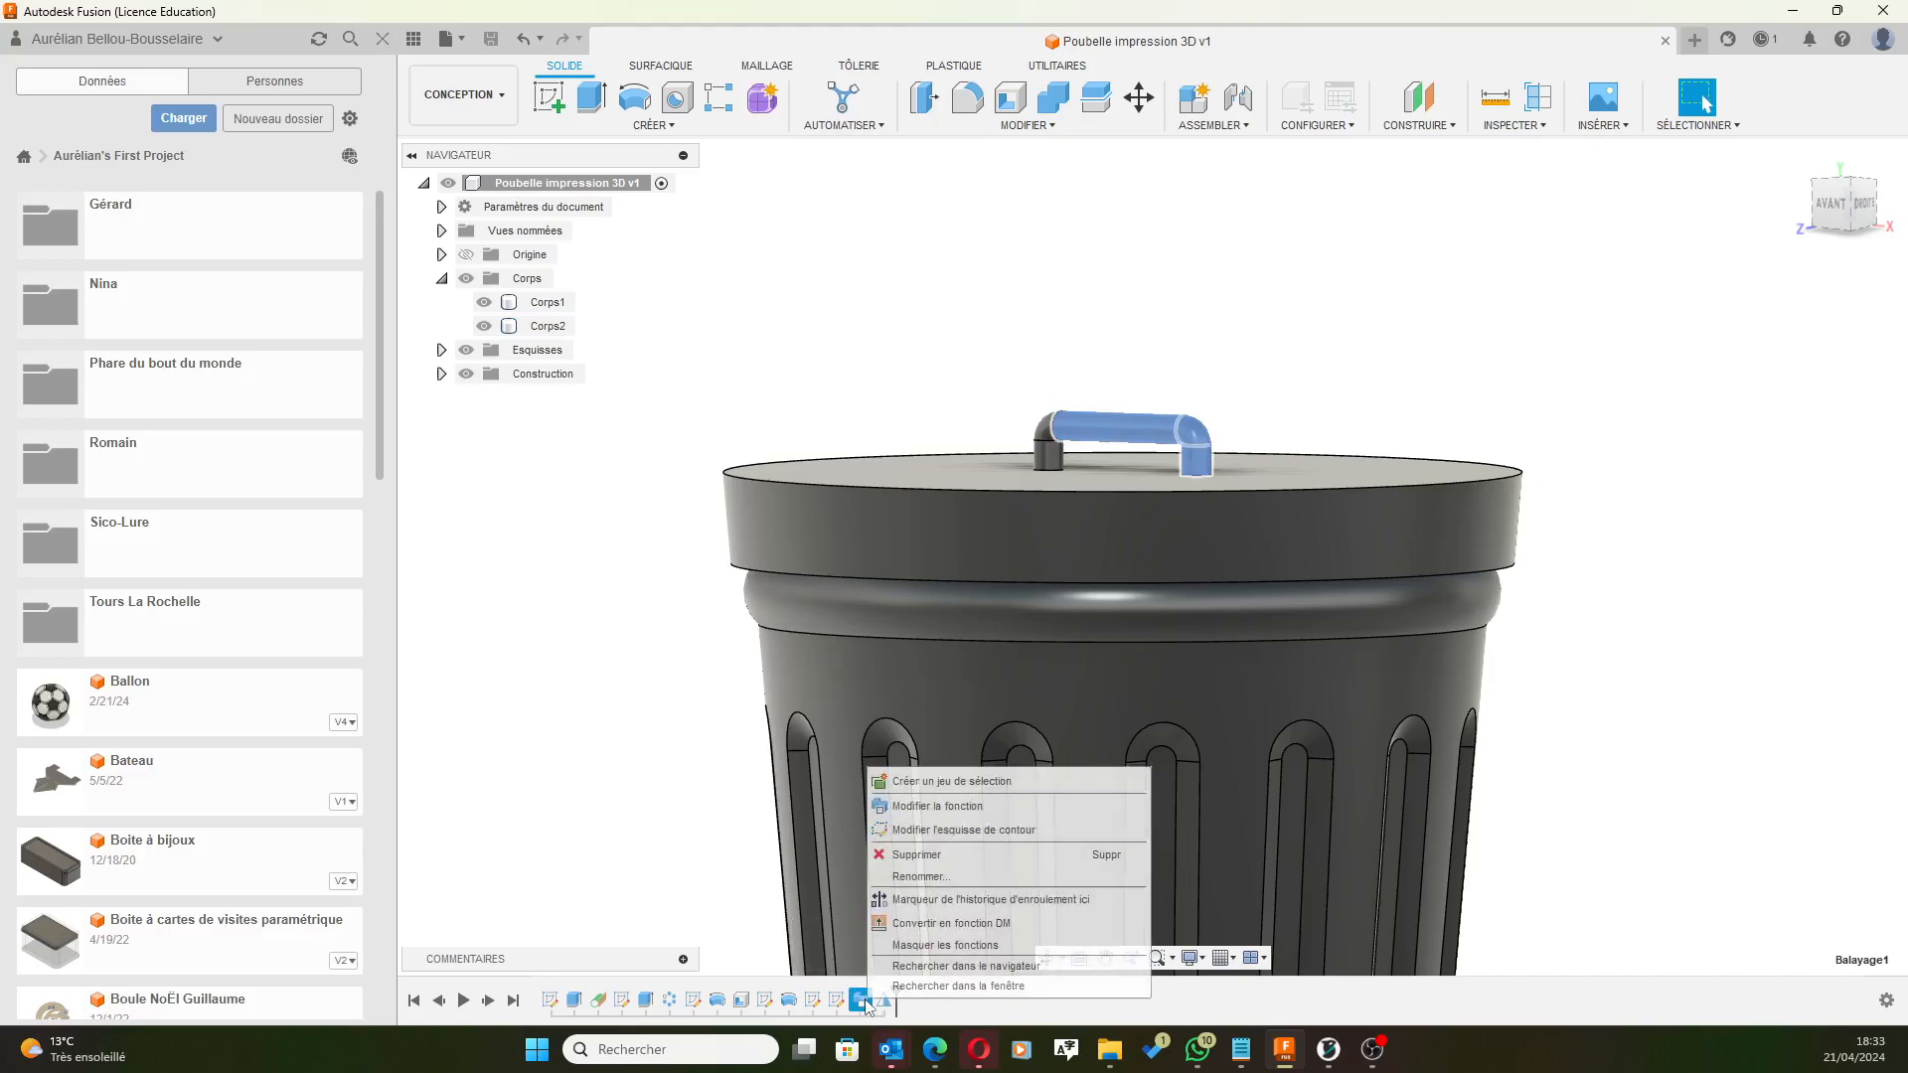
Edit the Balayage1 sweep's operation from Joindre to Nouveau corps, then select the new Corps4 body.
left_click(922, 806)
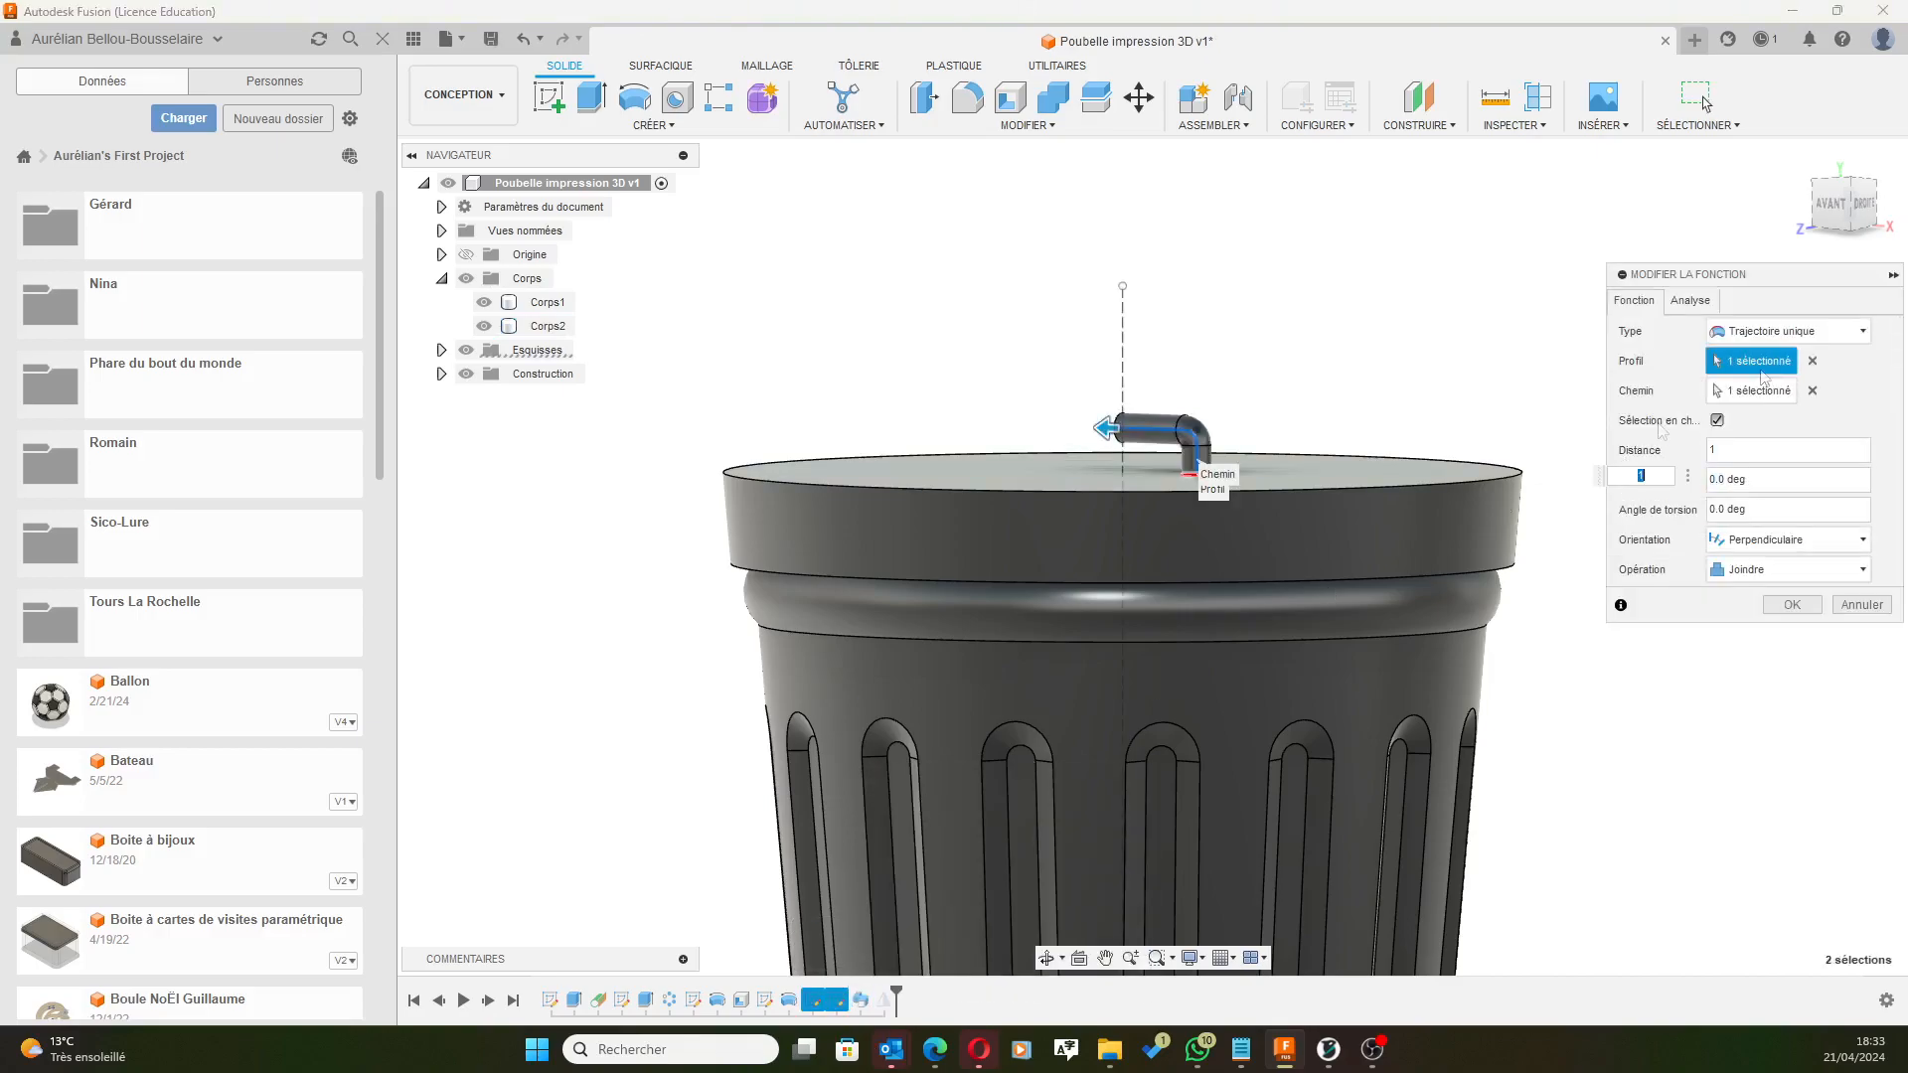
left_click(1776, 579)
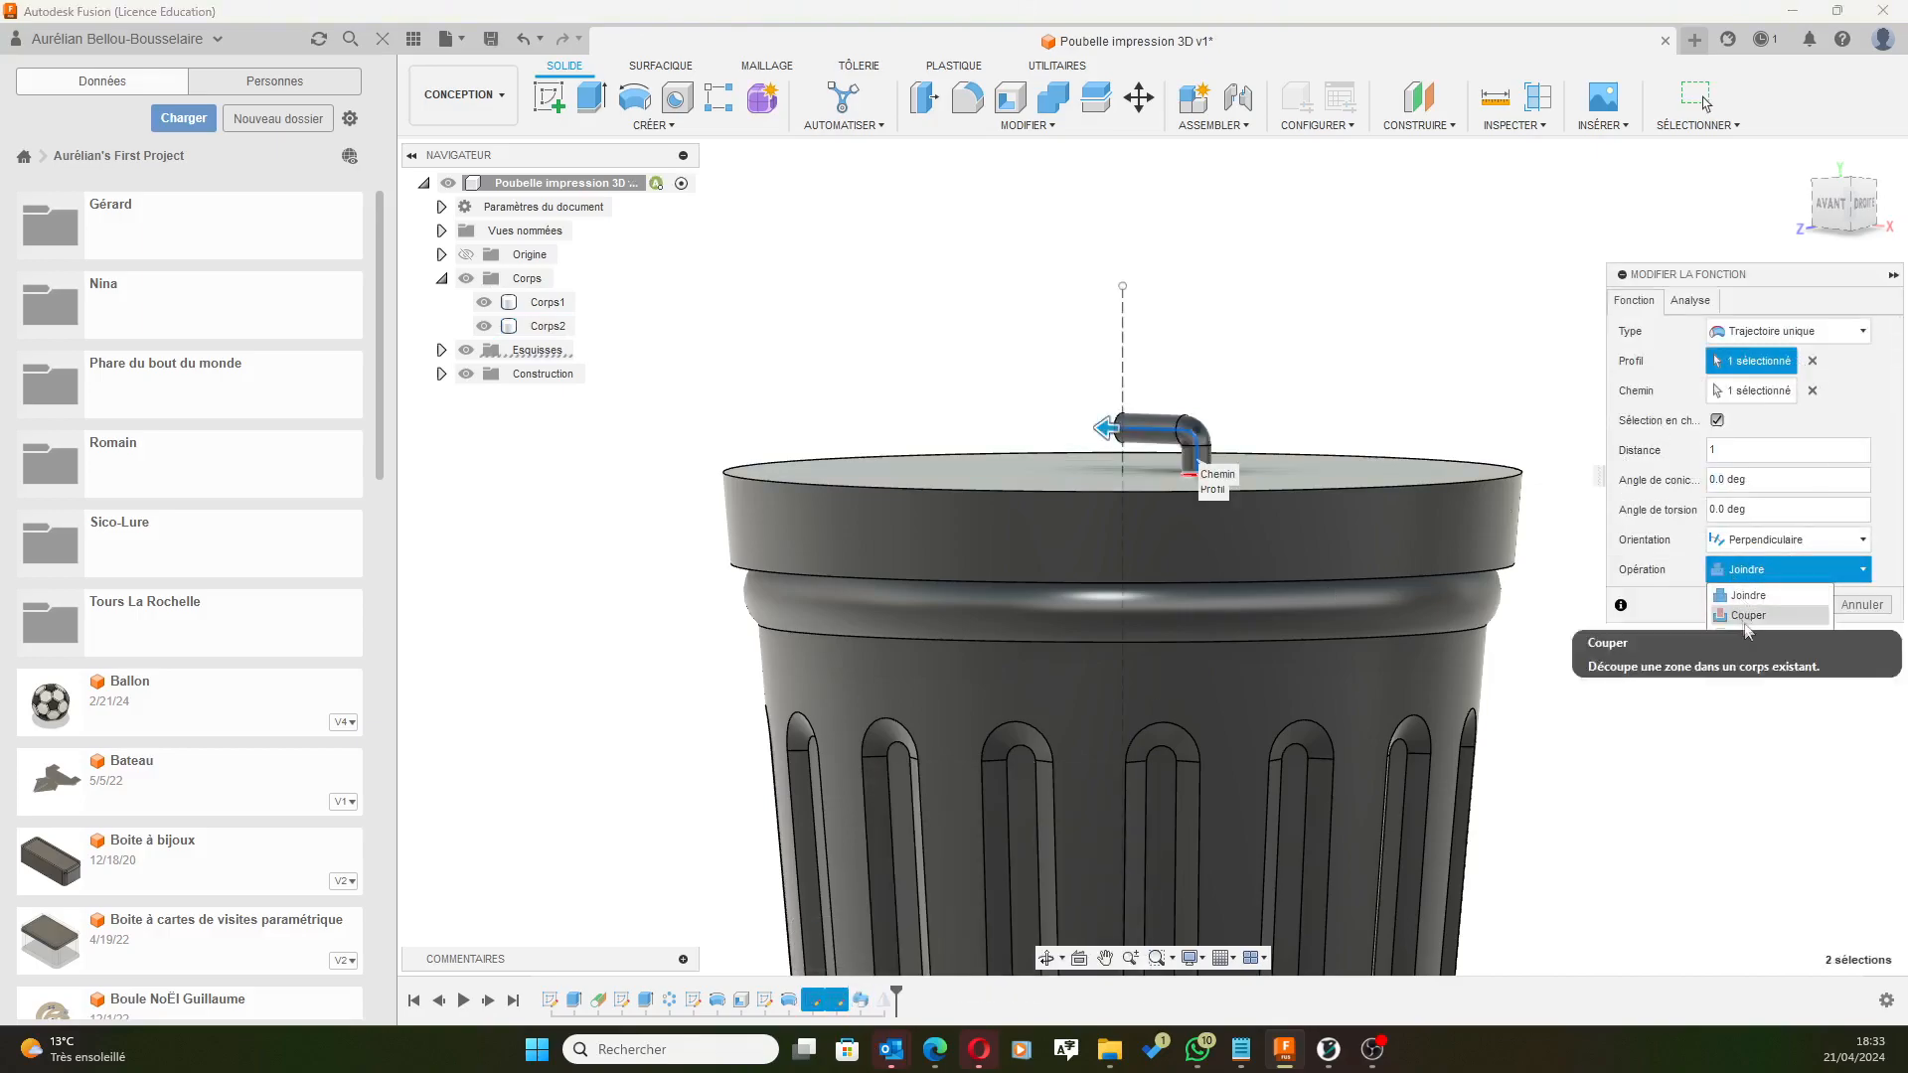
left_click(1757, 655)
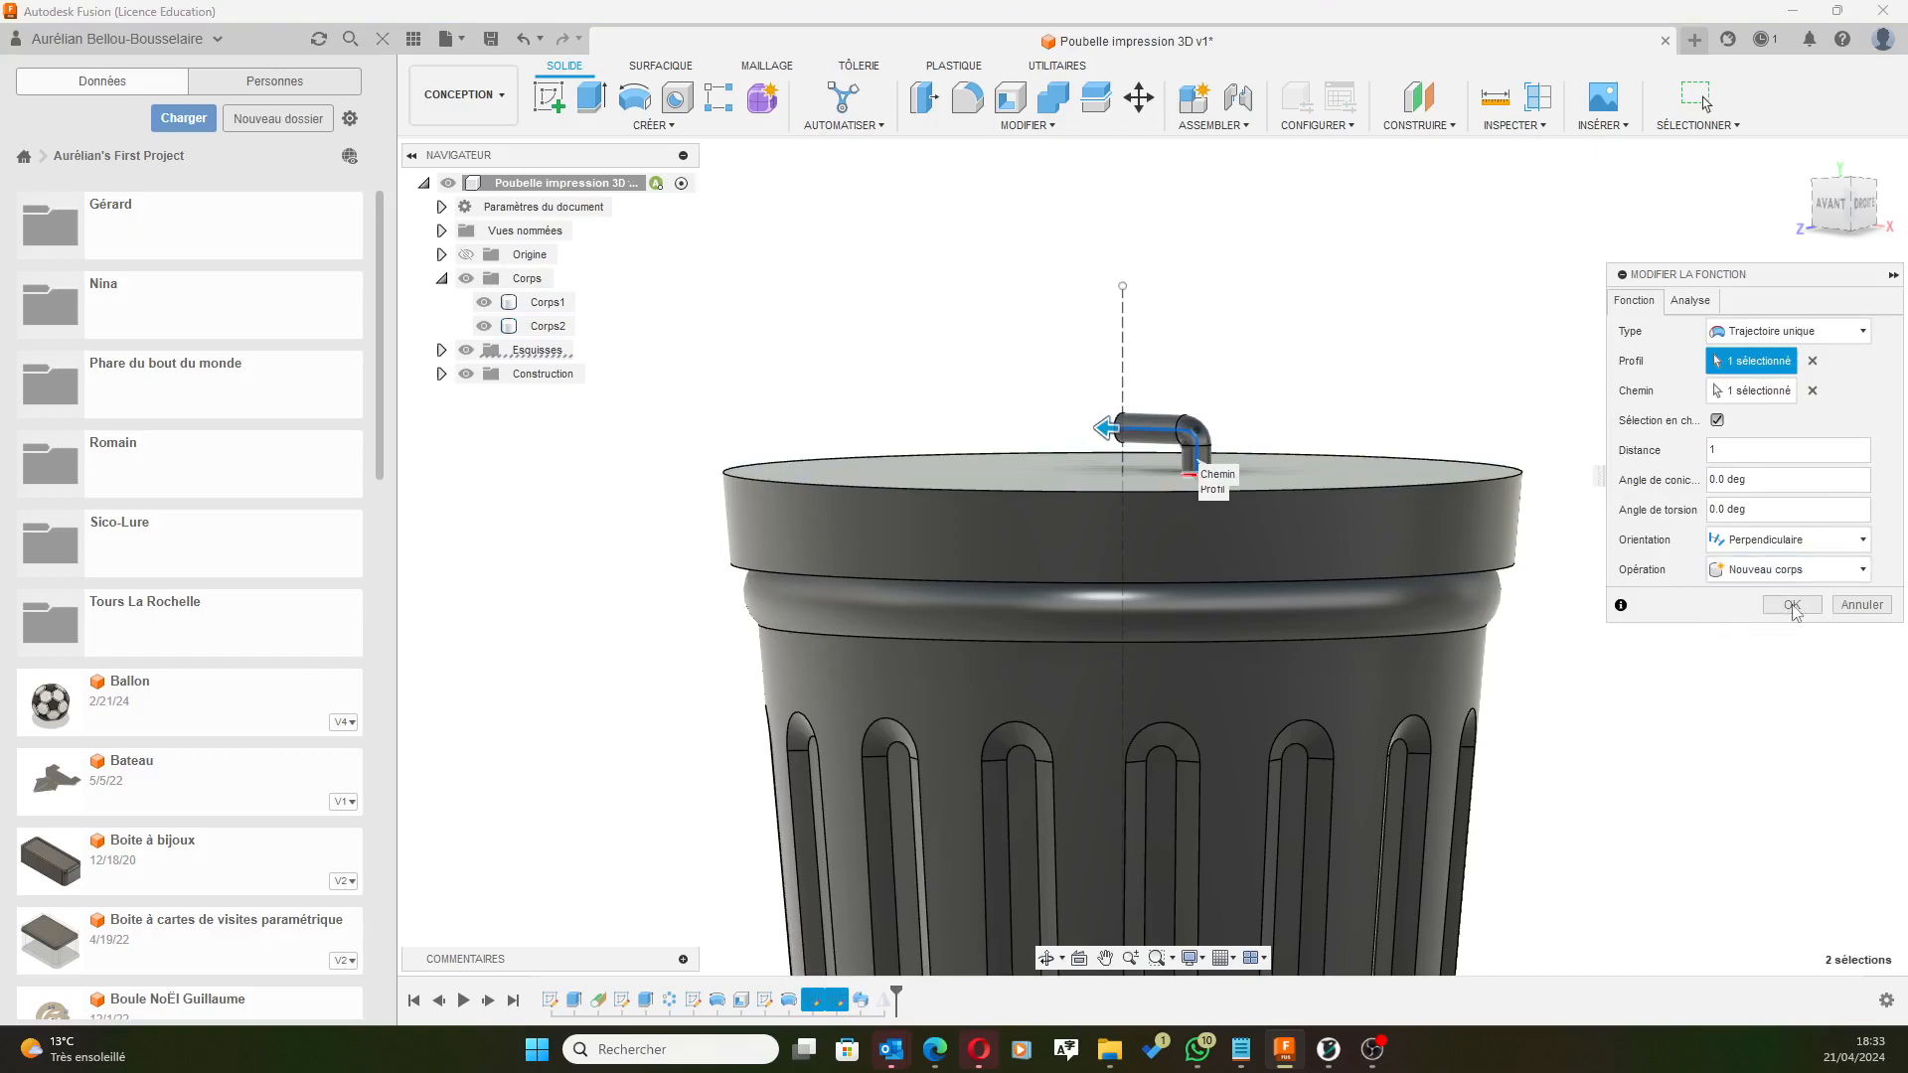
left_click(1792, 605)
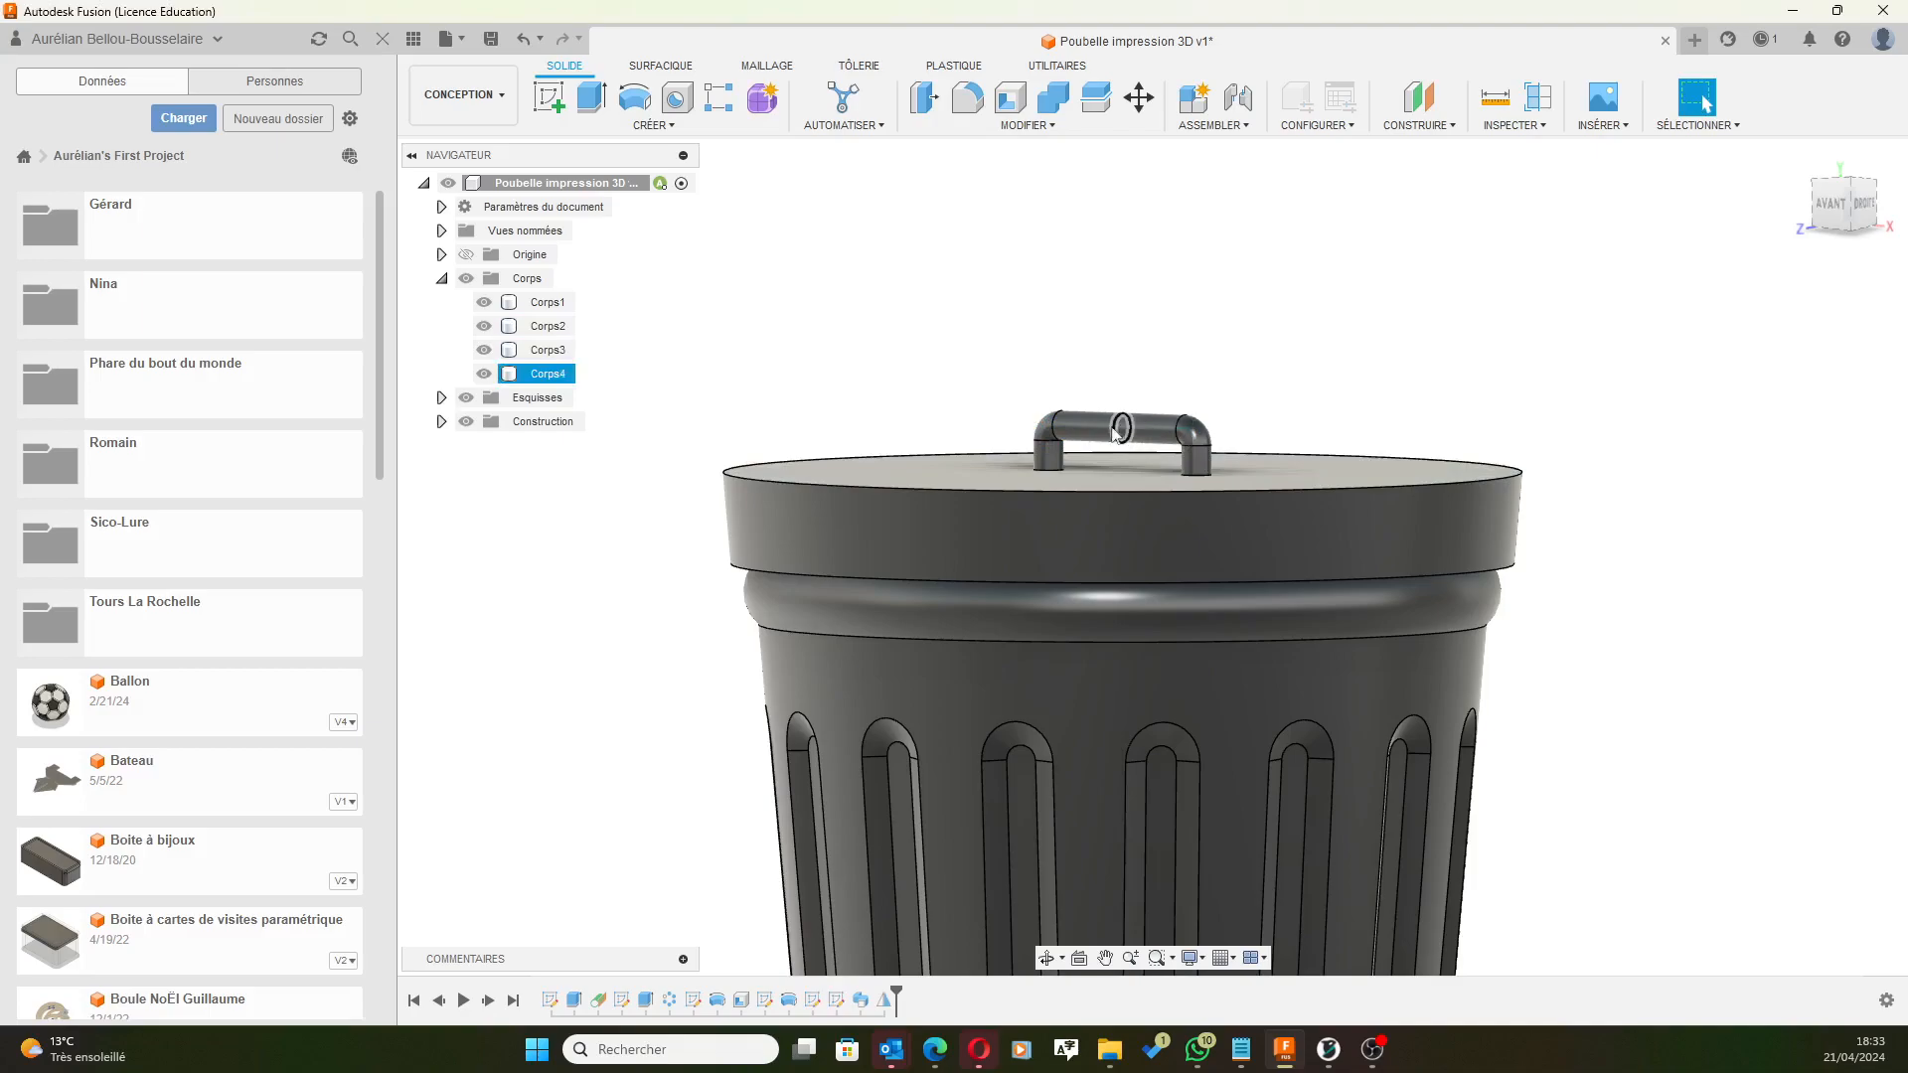
left_click(548, 374)
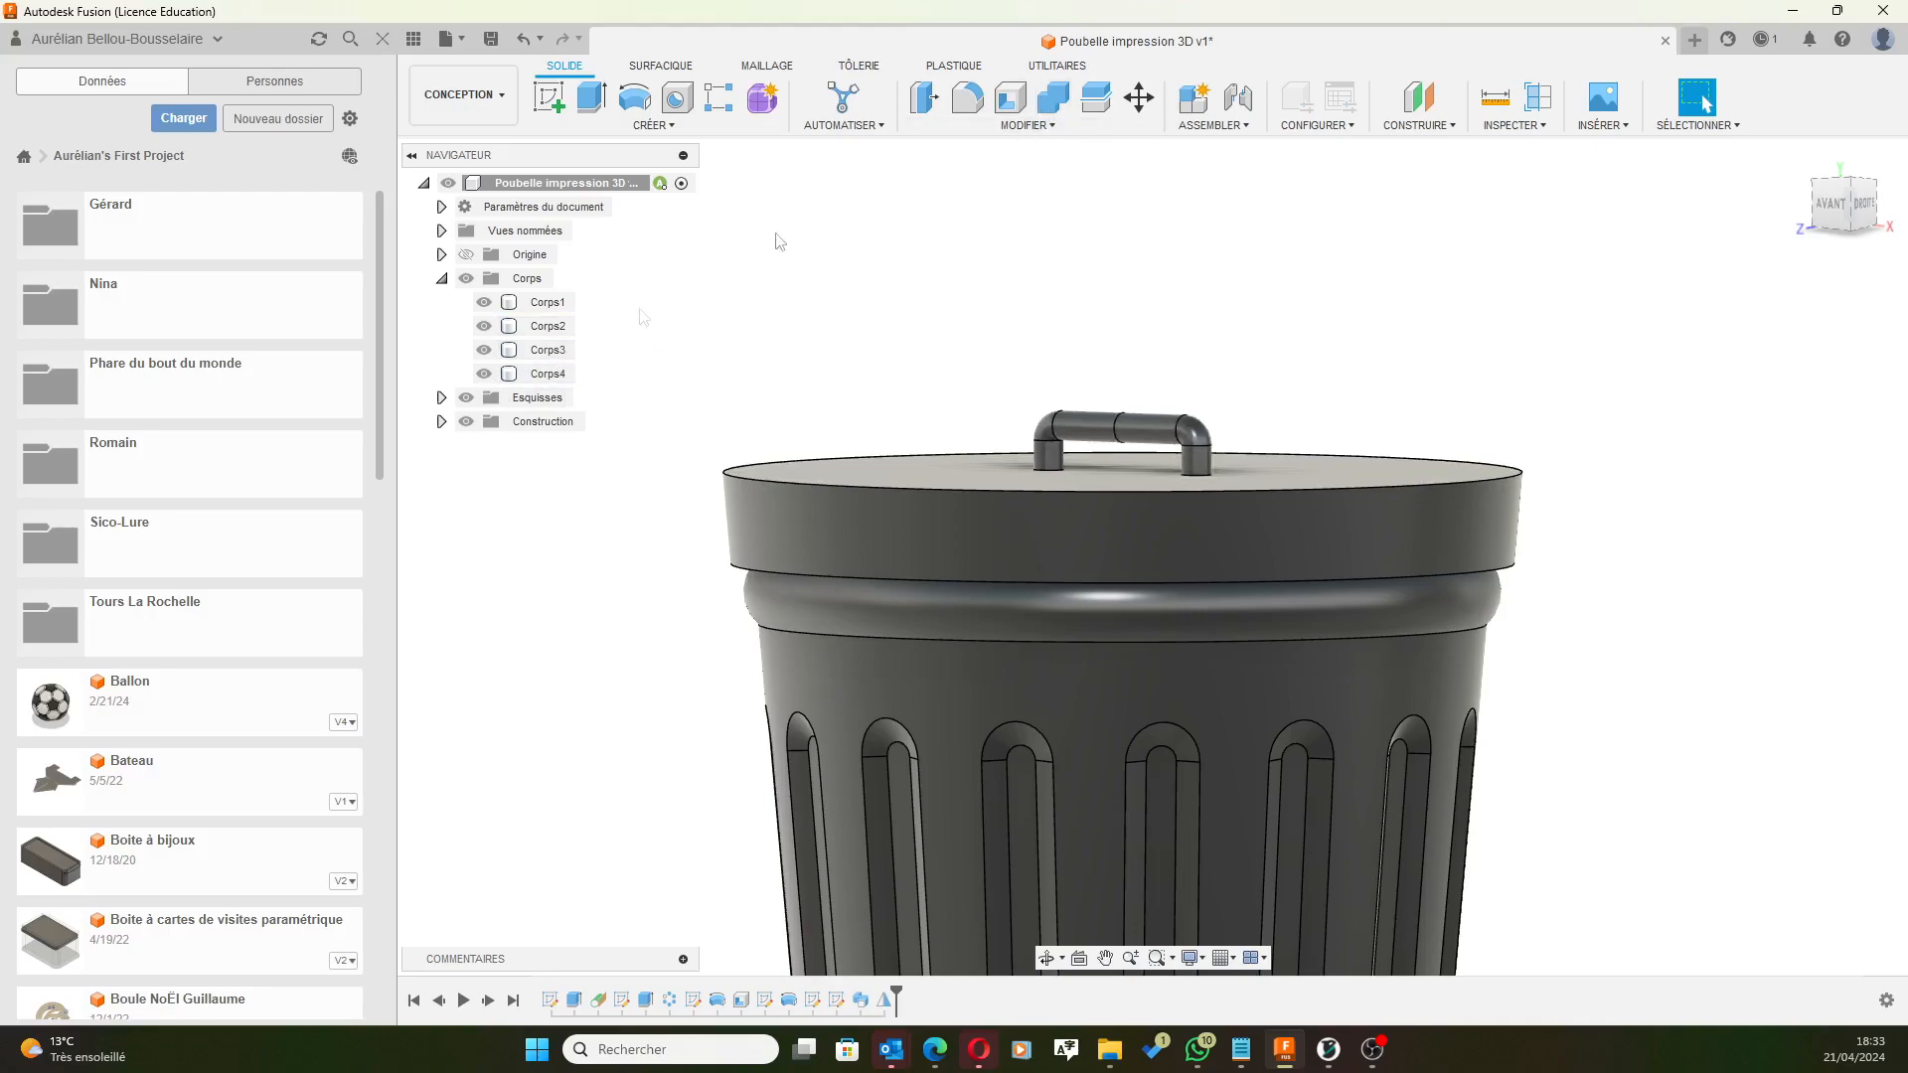
left_click(1054, 97)
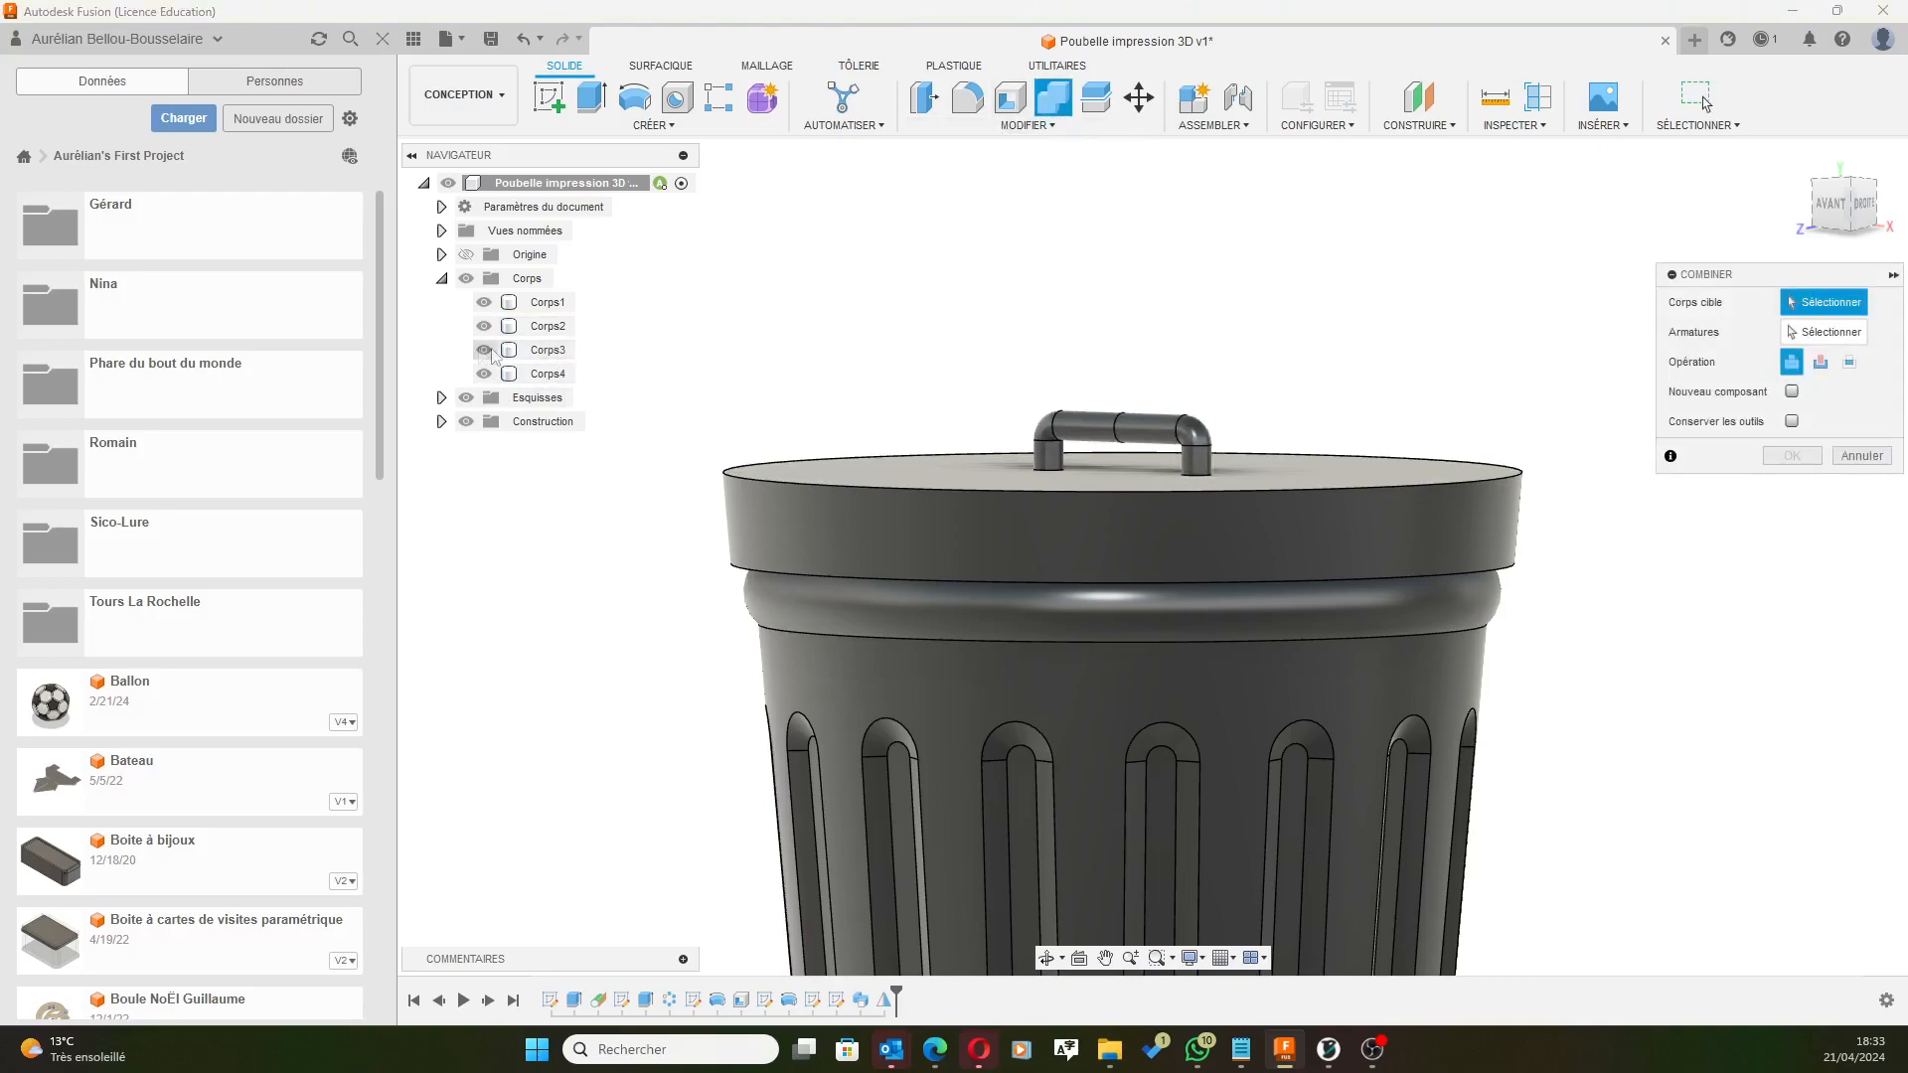
Combine with Join, using Corps3 as the target body and Corps4 as the tool body.
left_click(536, 350)
left_click(541, 374)
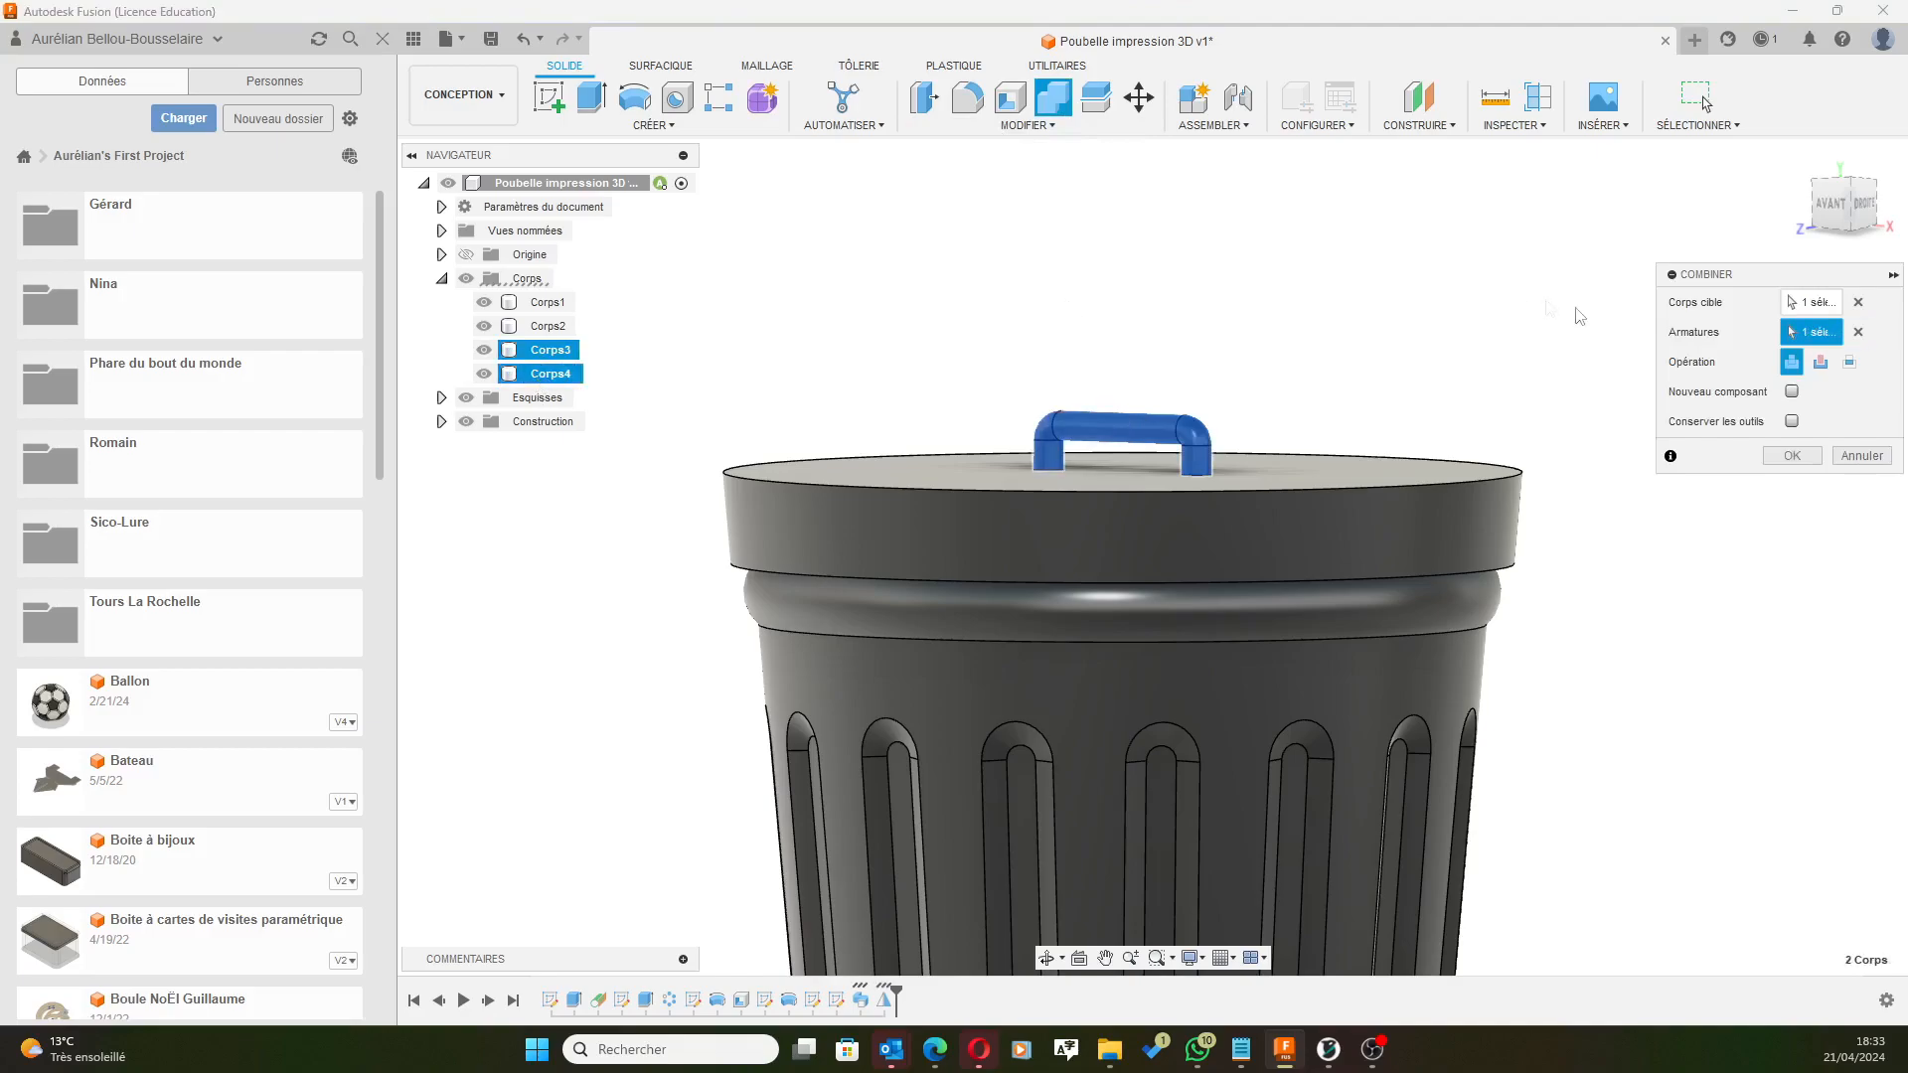
left_click(1795, 455)
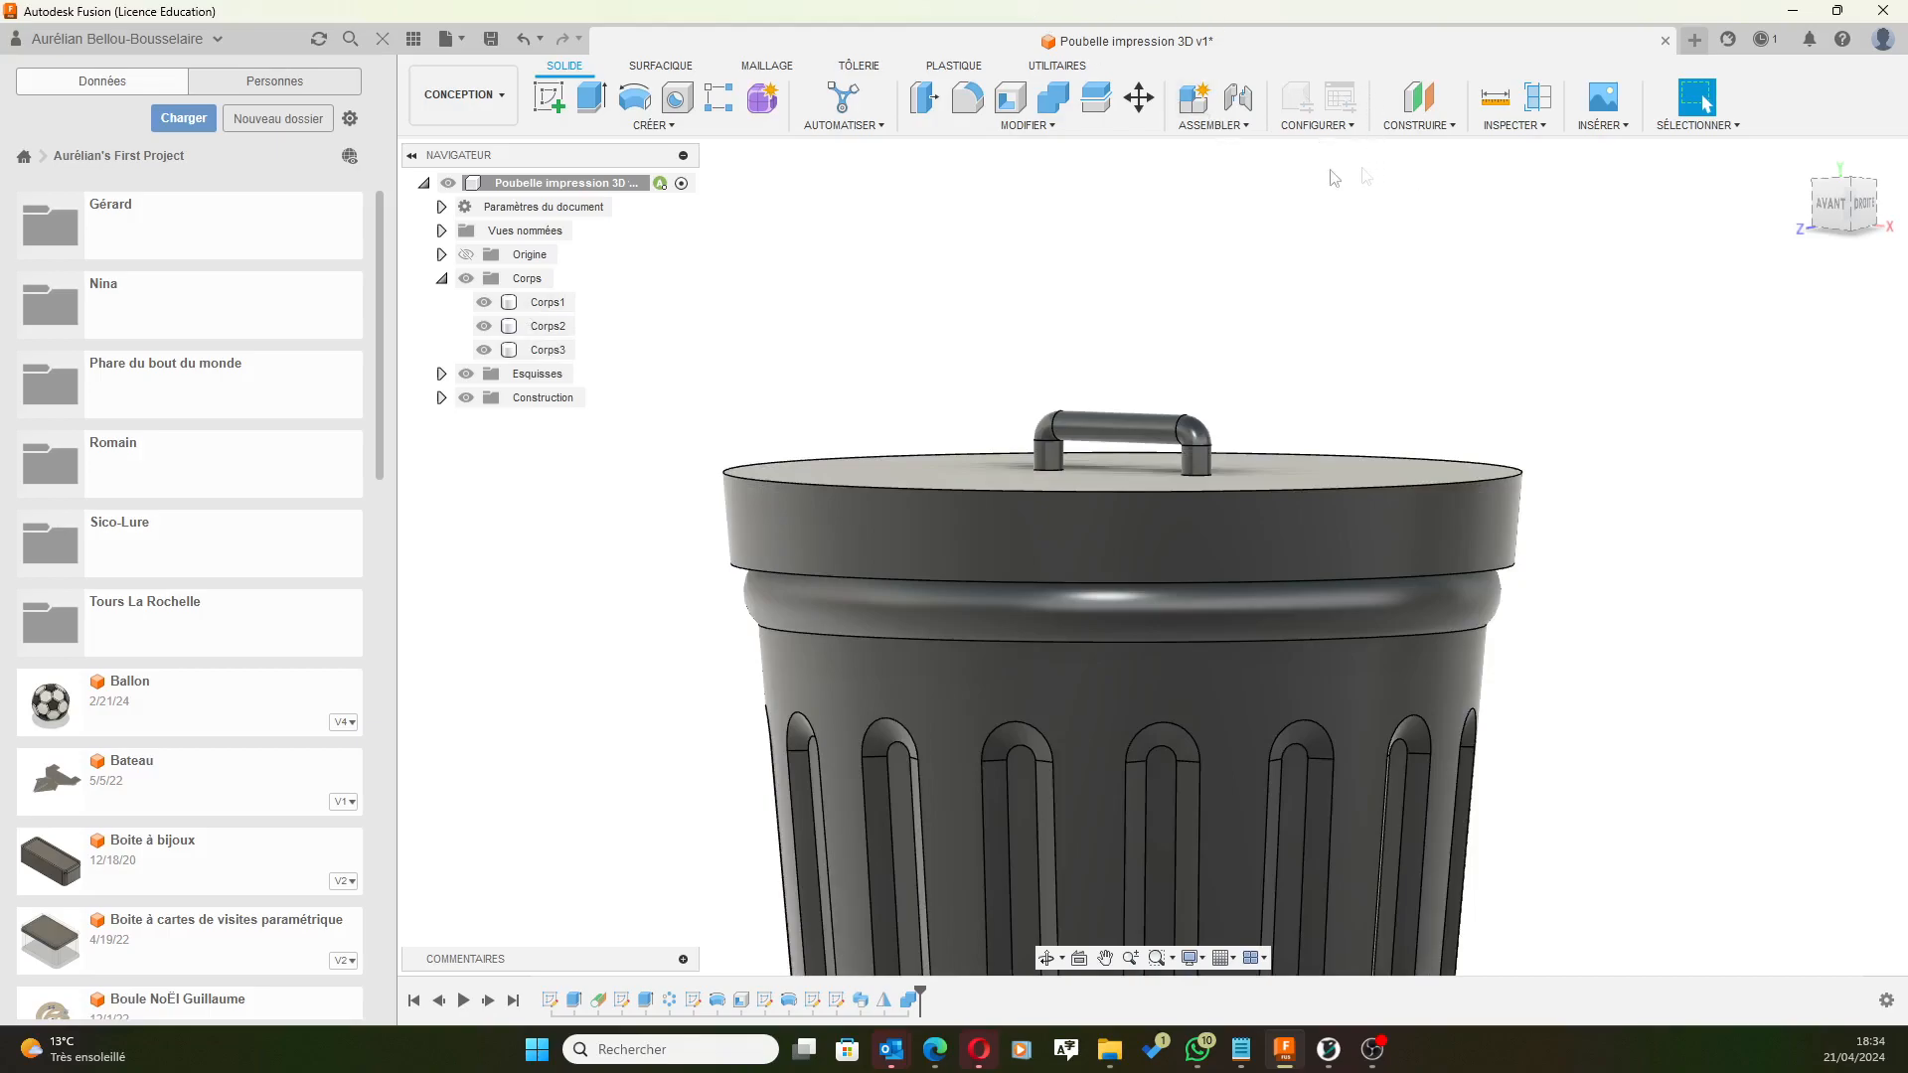
Save version v2 with the description 'Séparation des corps'.
left_click(490, 39)
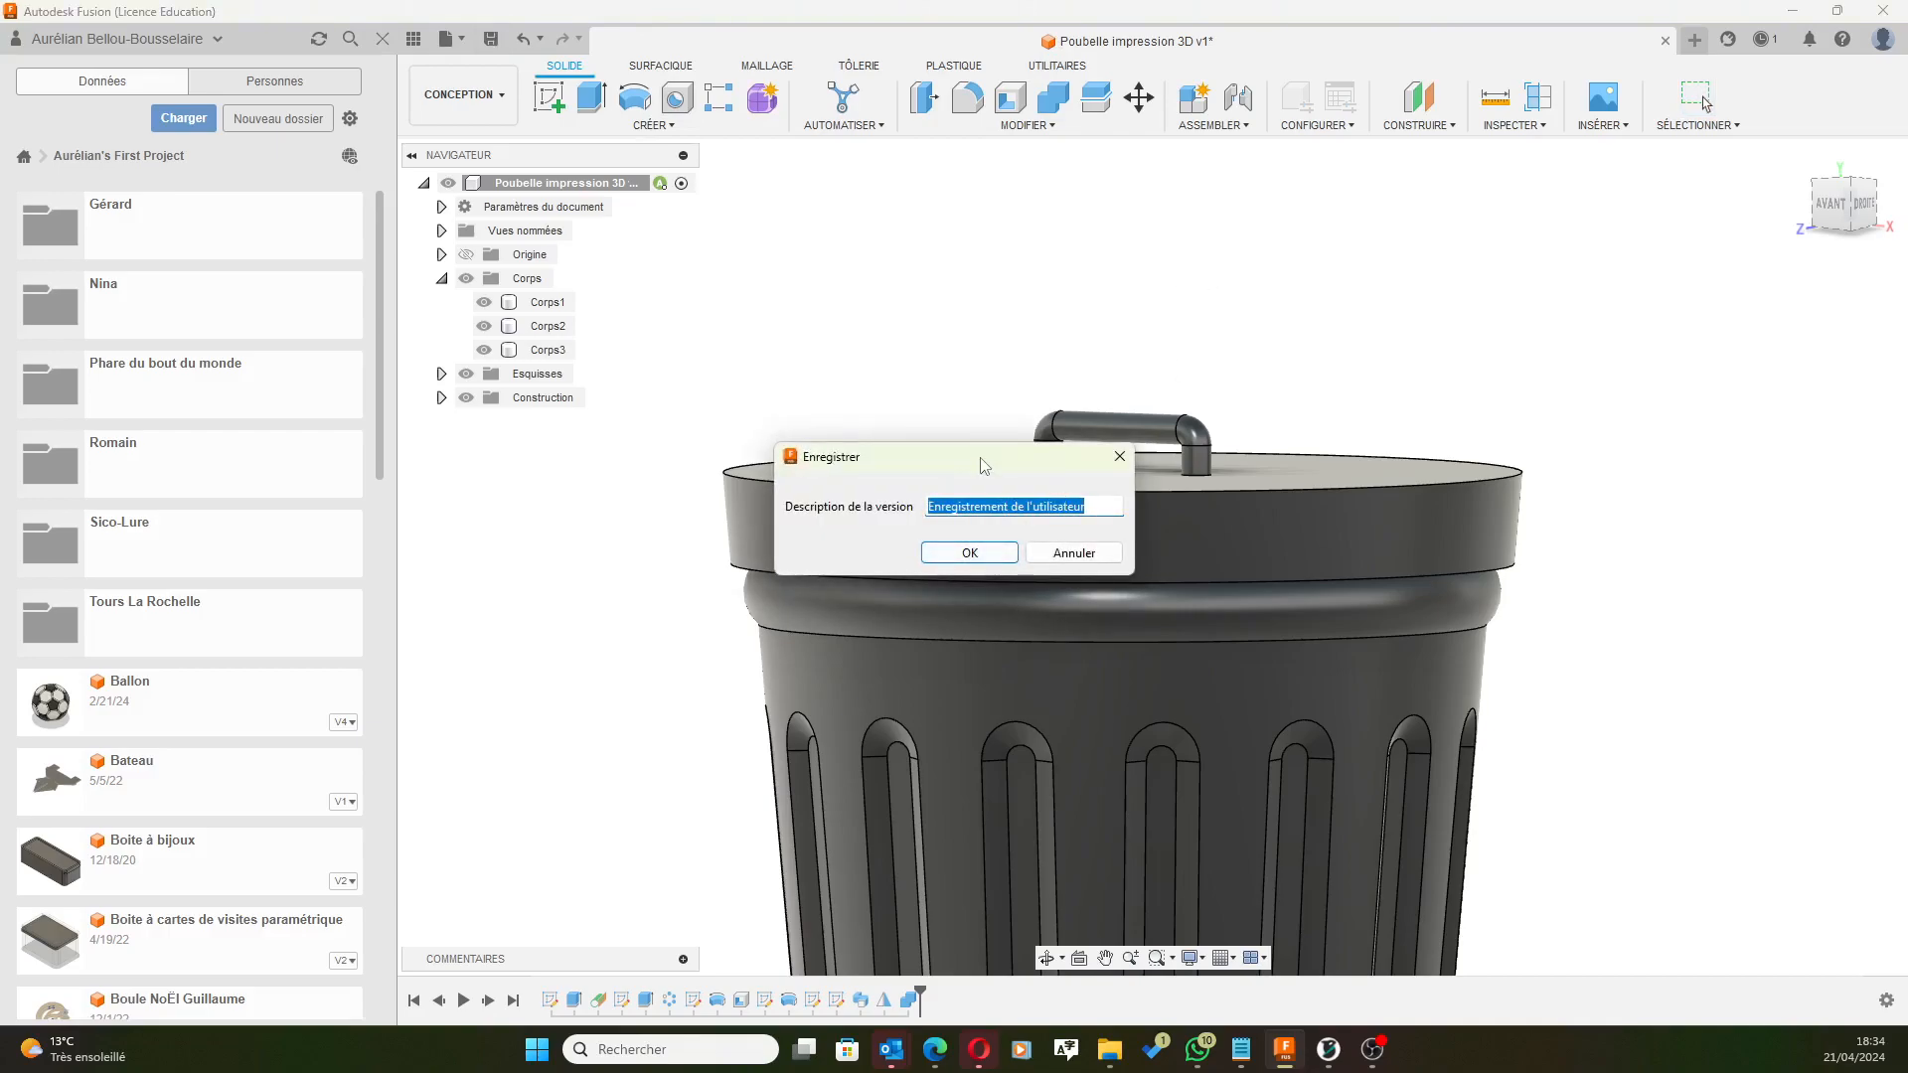
type("Séparation")
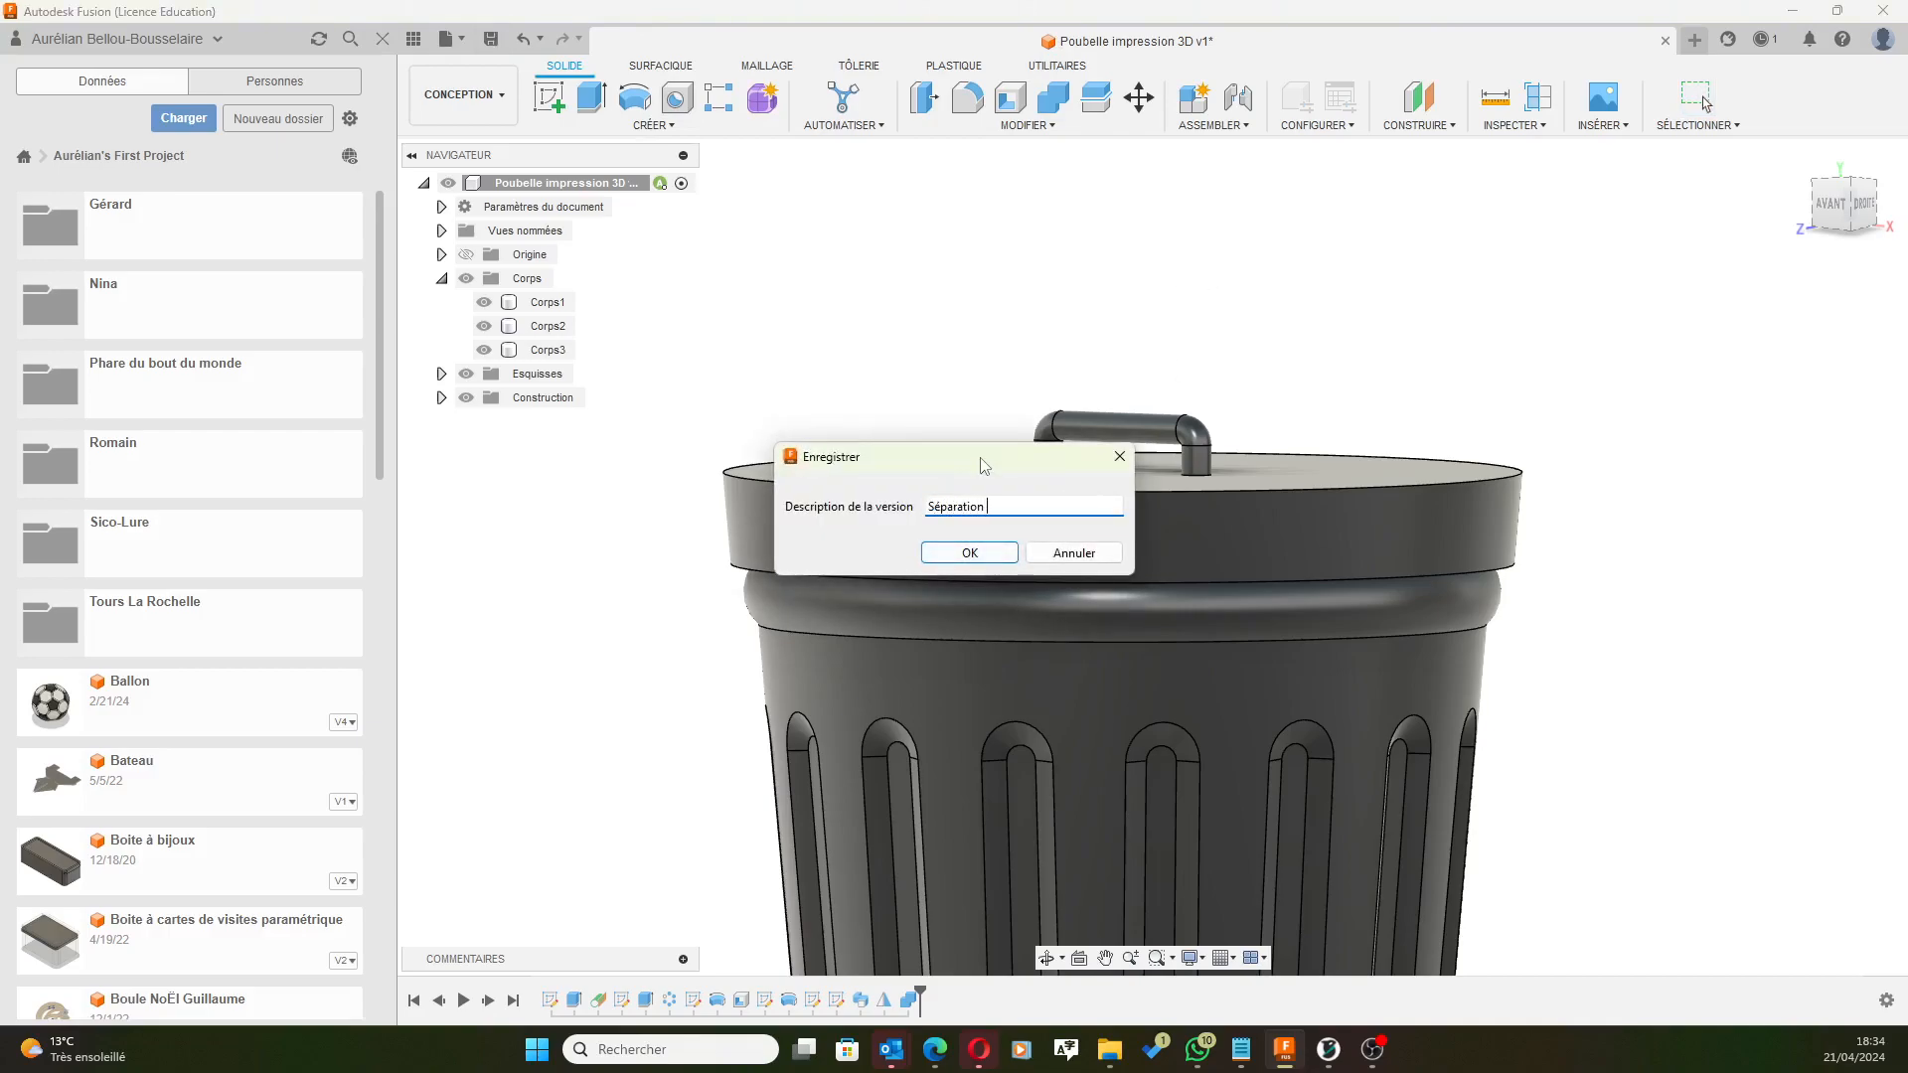
type(" des corps")
left_click(969, 552)
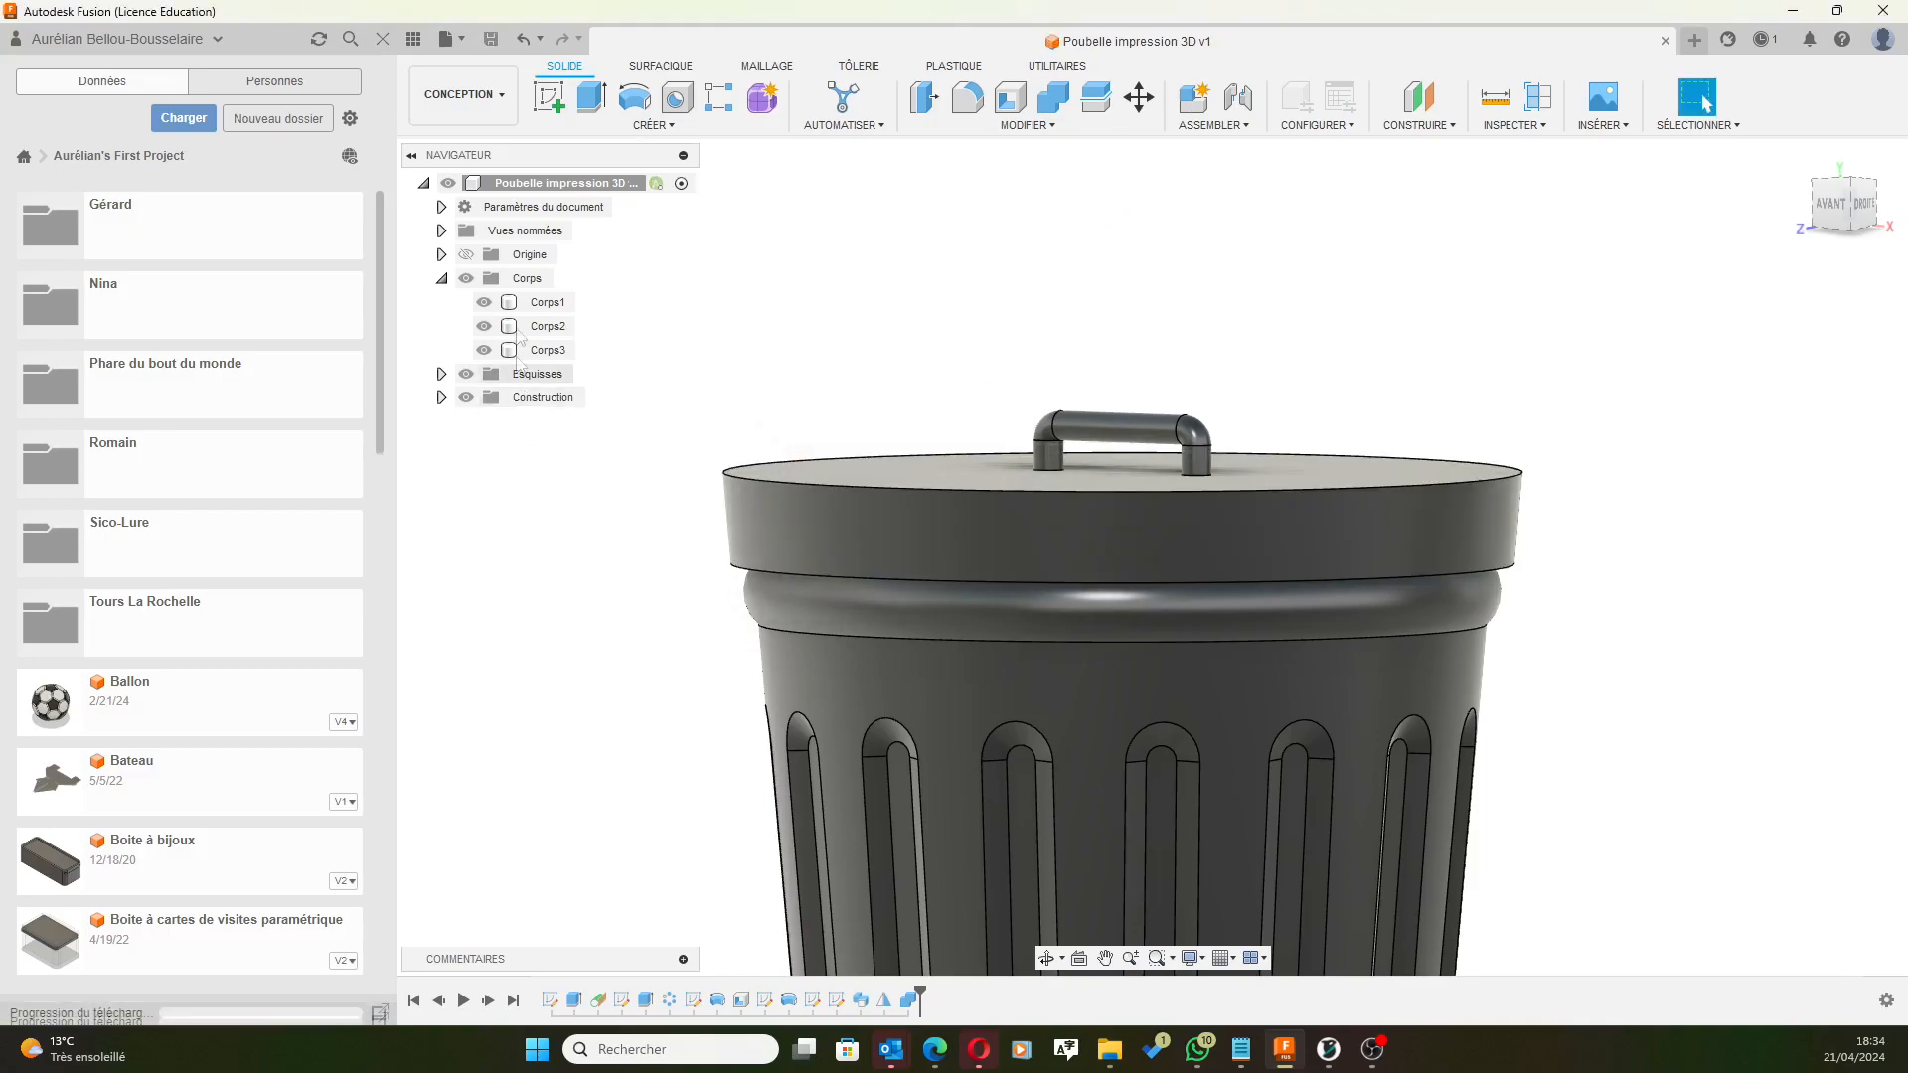
Select the Corps2 lid body in the browser and dismiss its context menu.
left_click(544, 328)
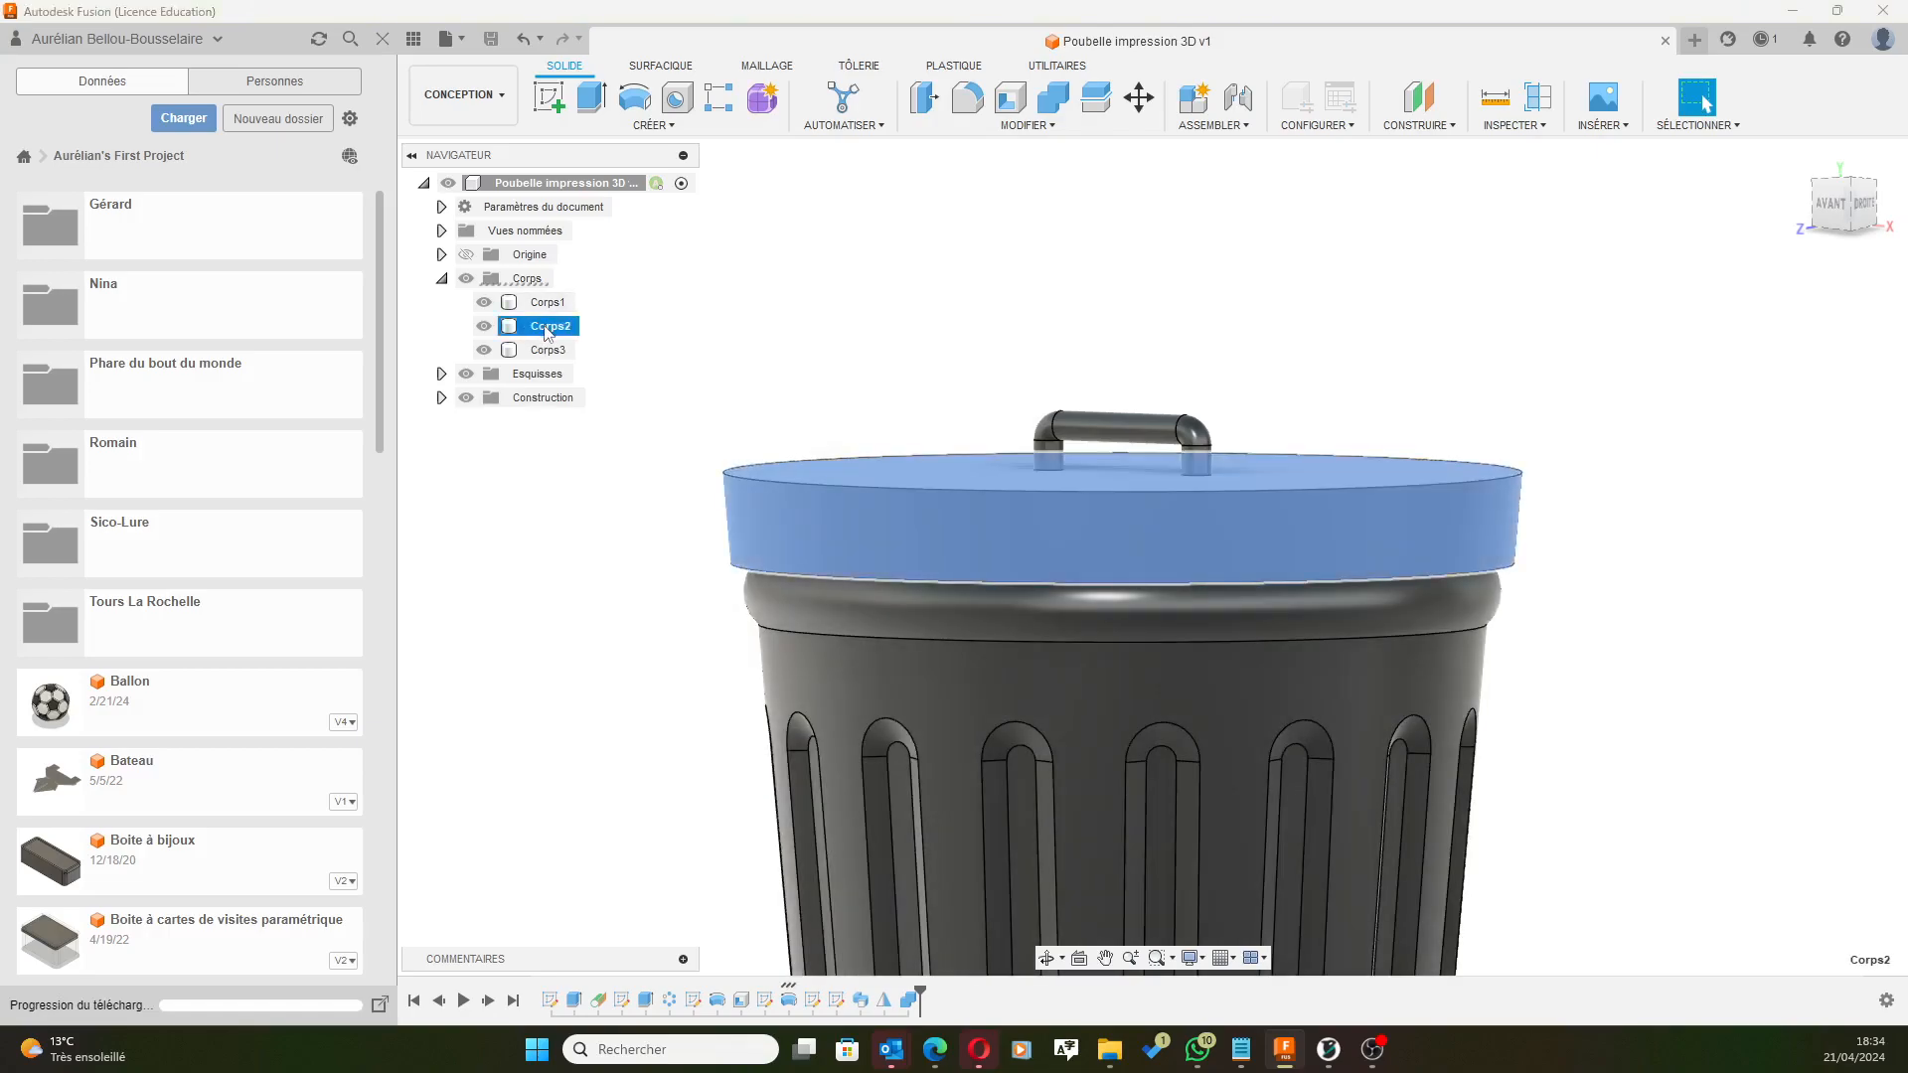
right_click(548, 330)
key("Escape")
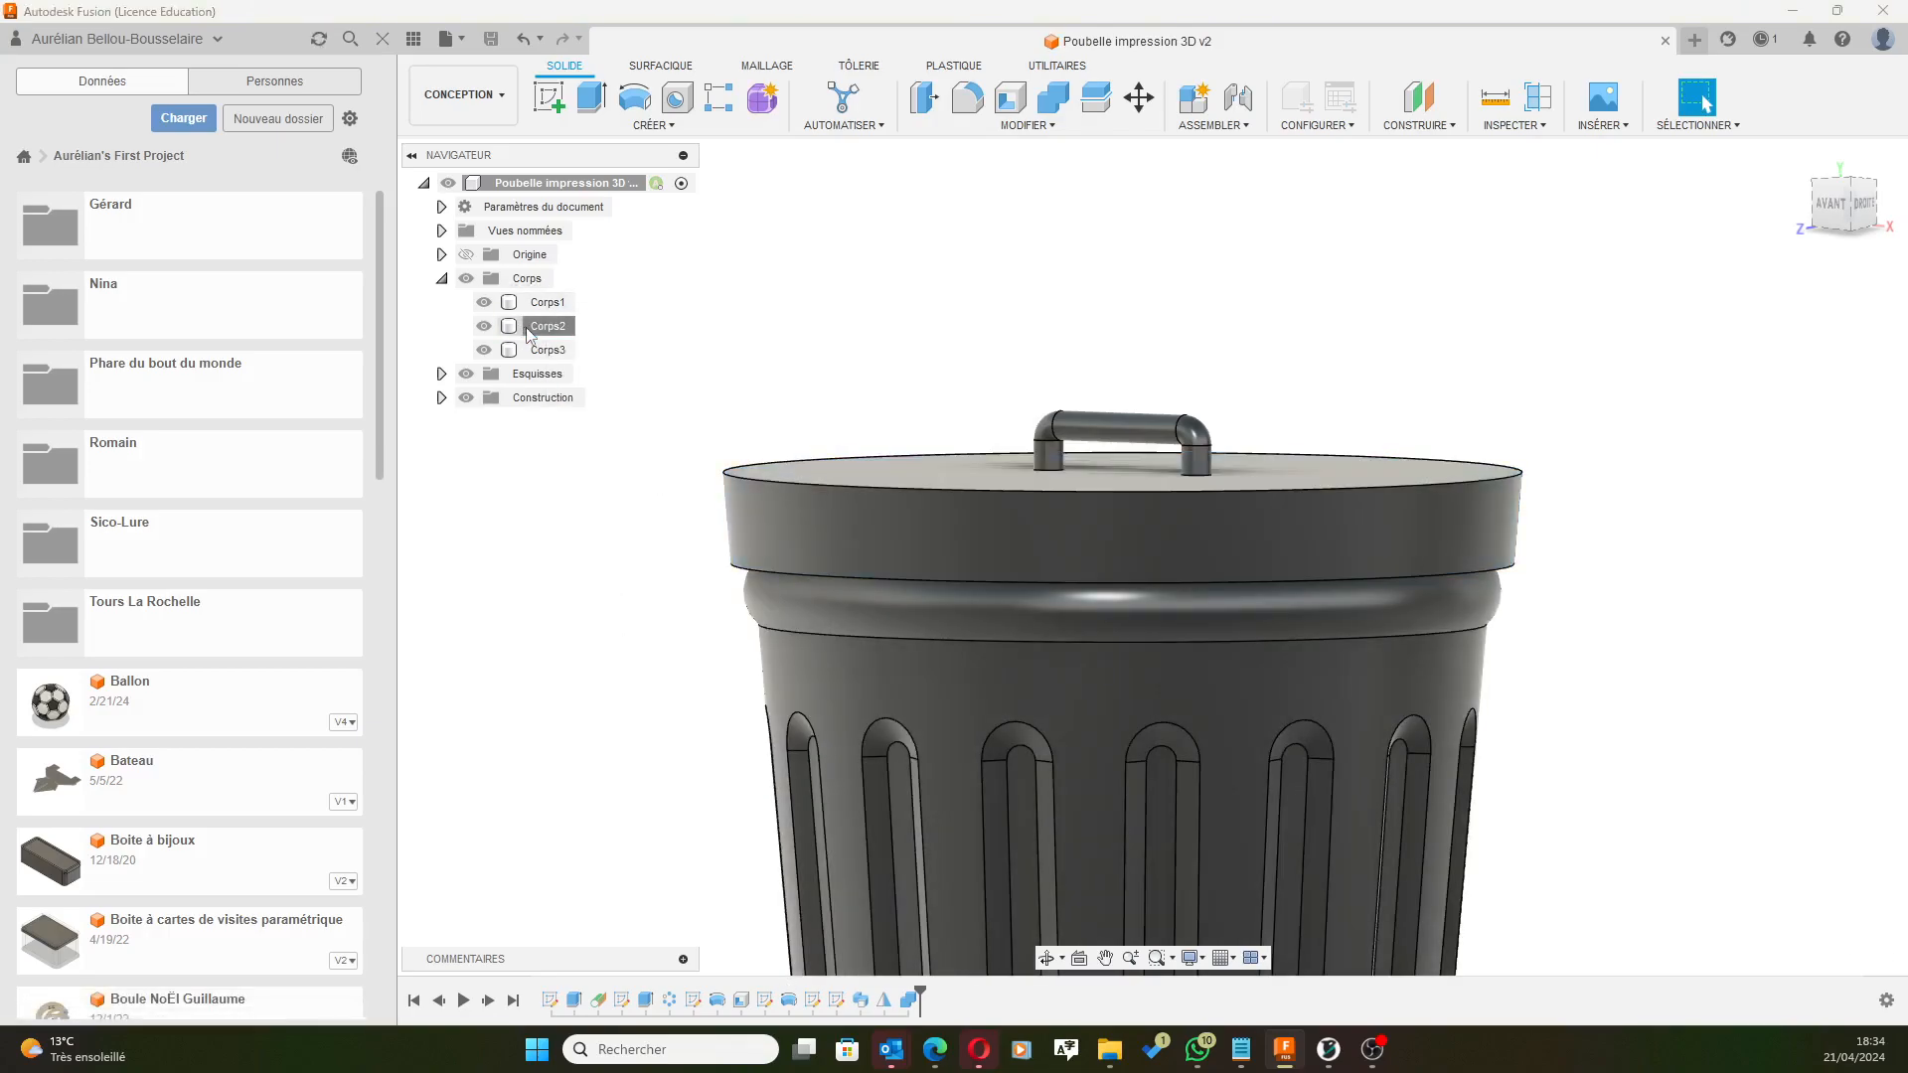
Export the Corps2 lid body as a 3MF file named 'Couvercle sans poighnée'.
left_click(548, 326)
left_click(449, 40)
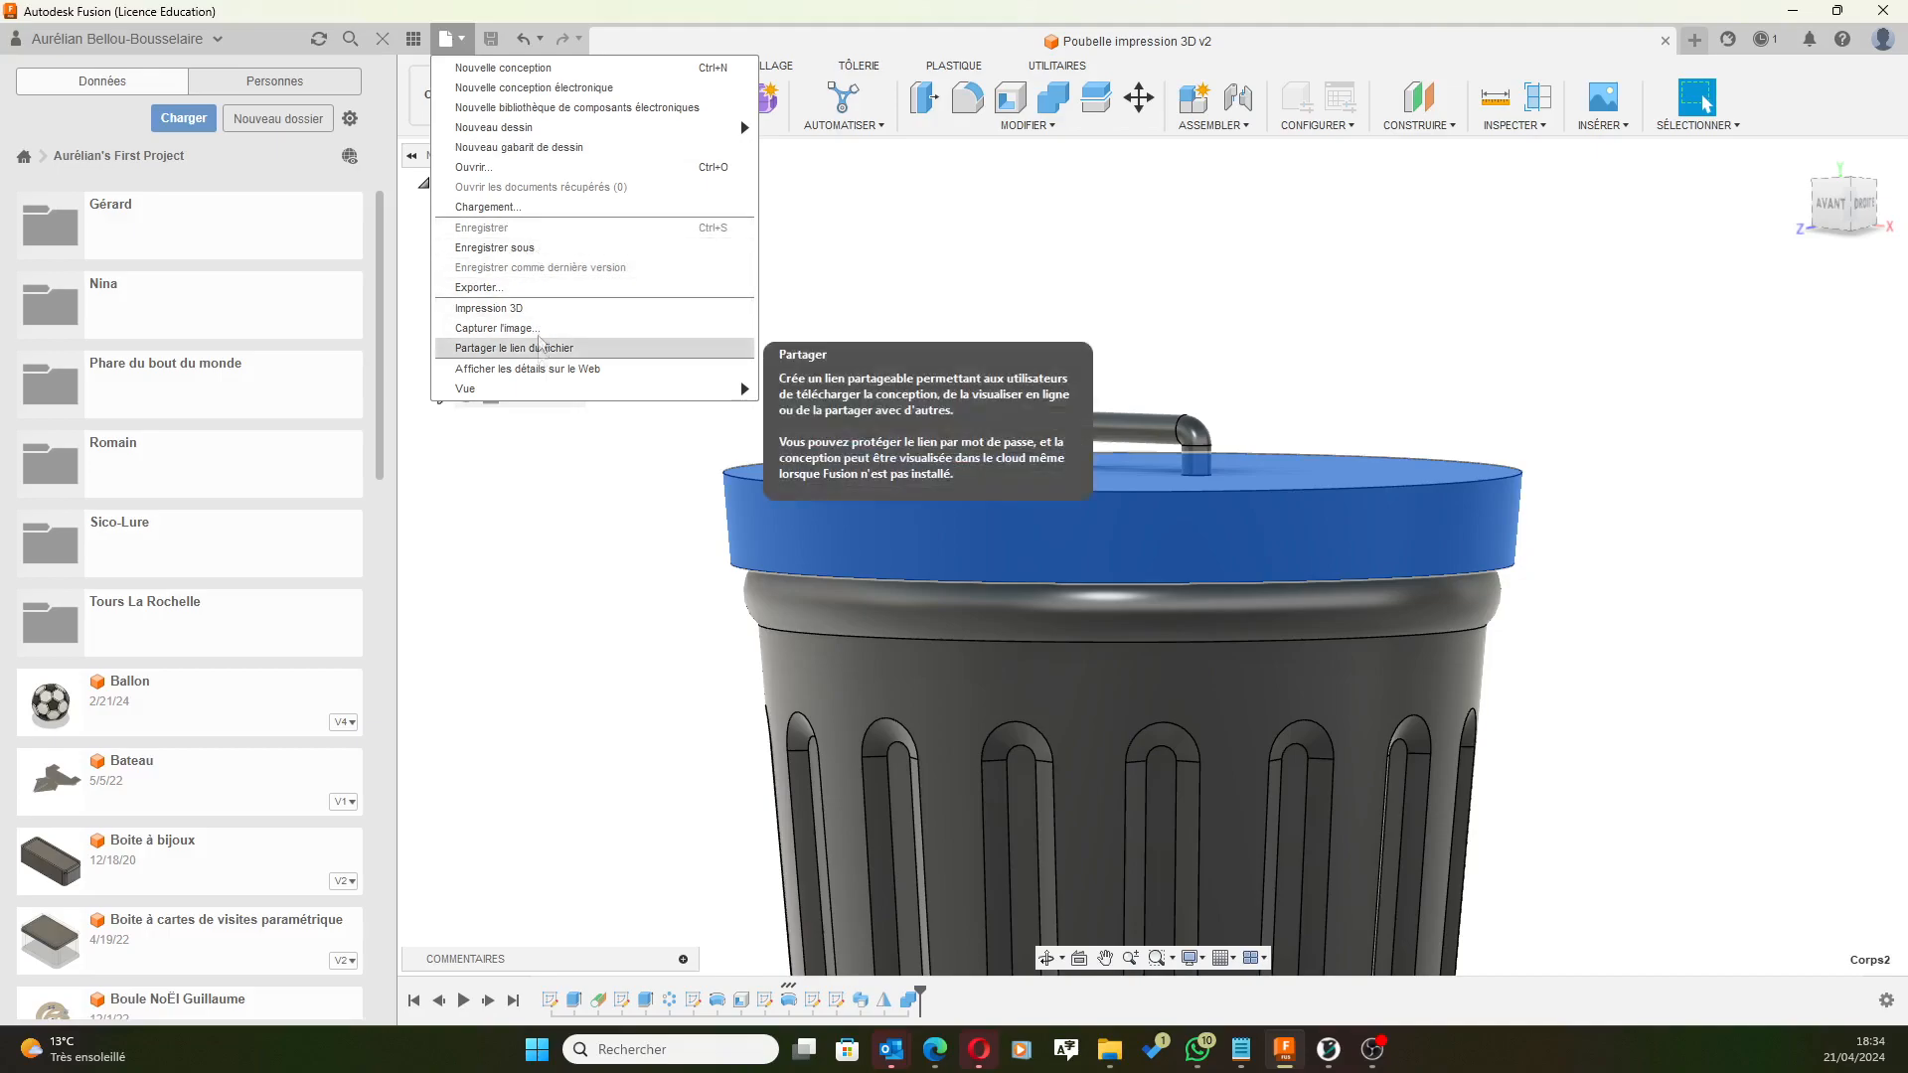
left_click(488, 308)
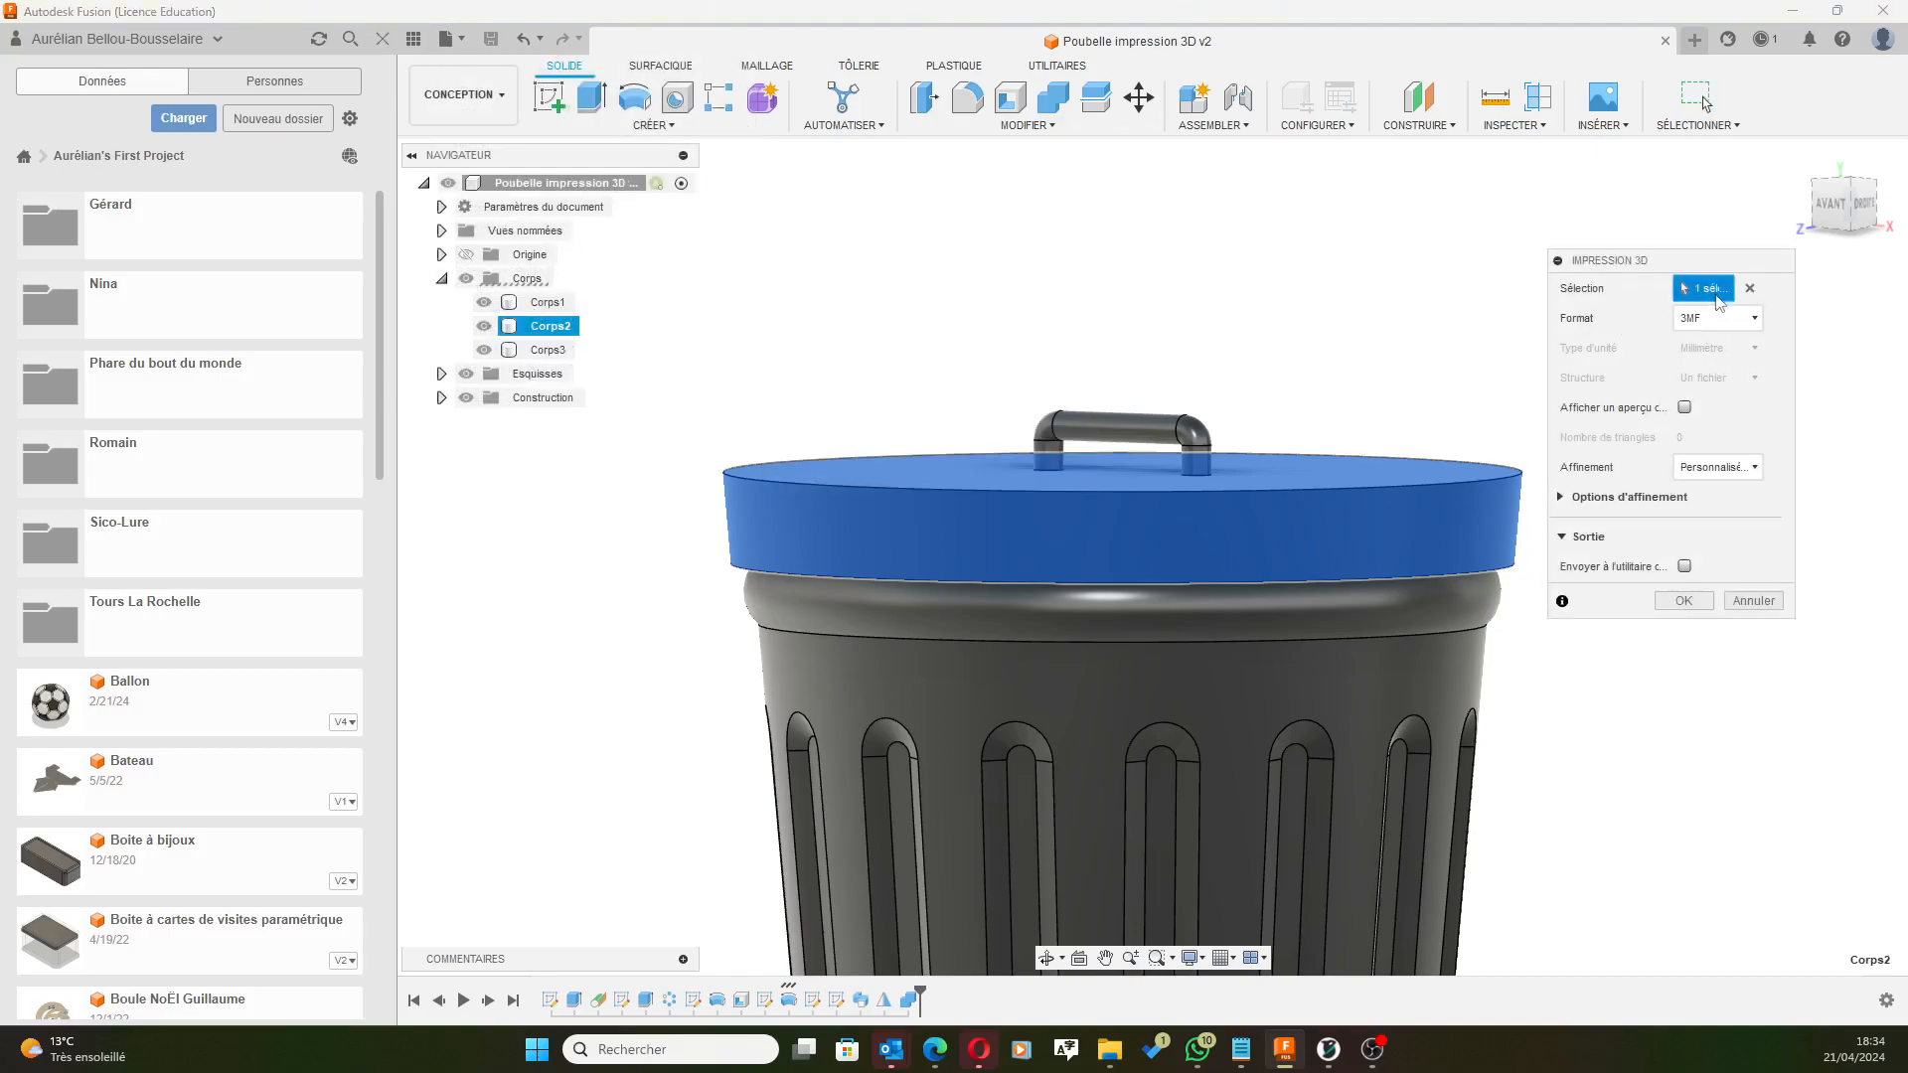
left_click(1684, 601)
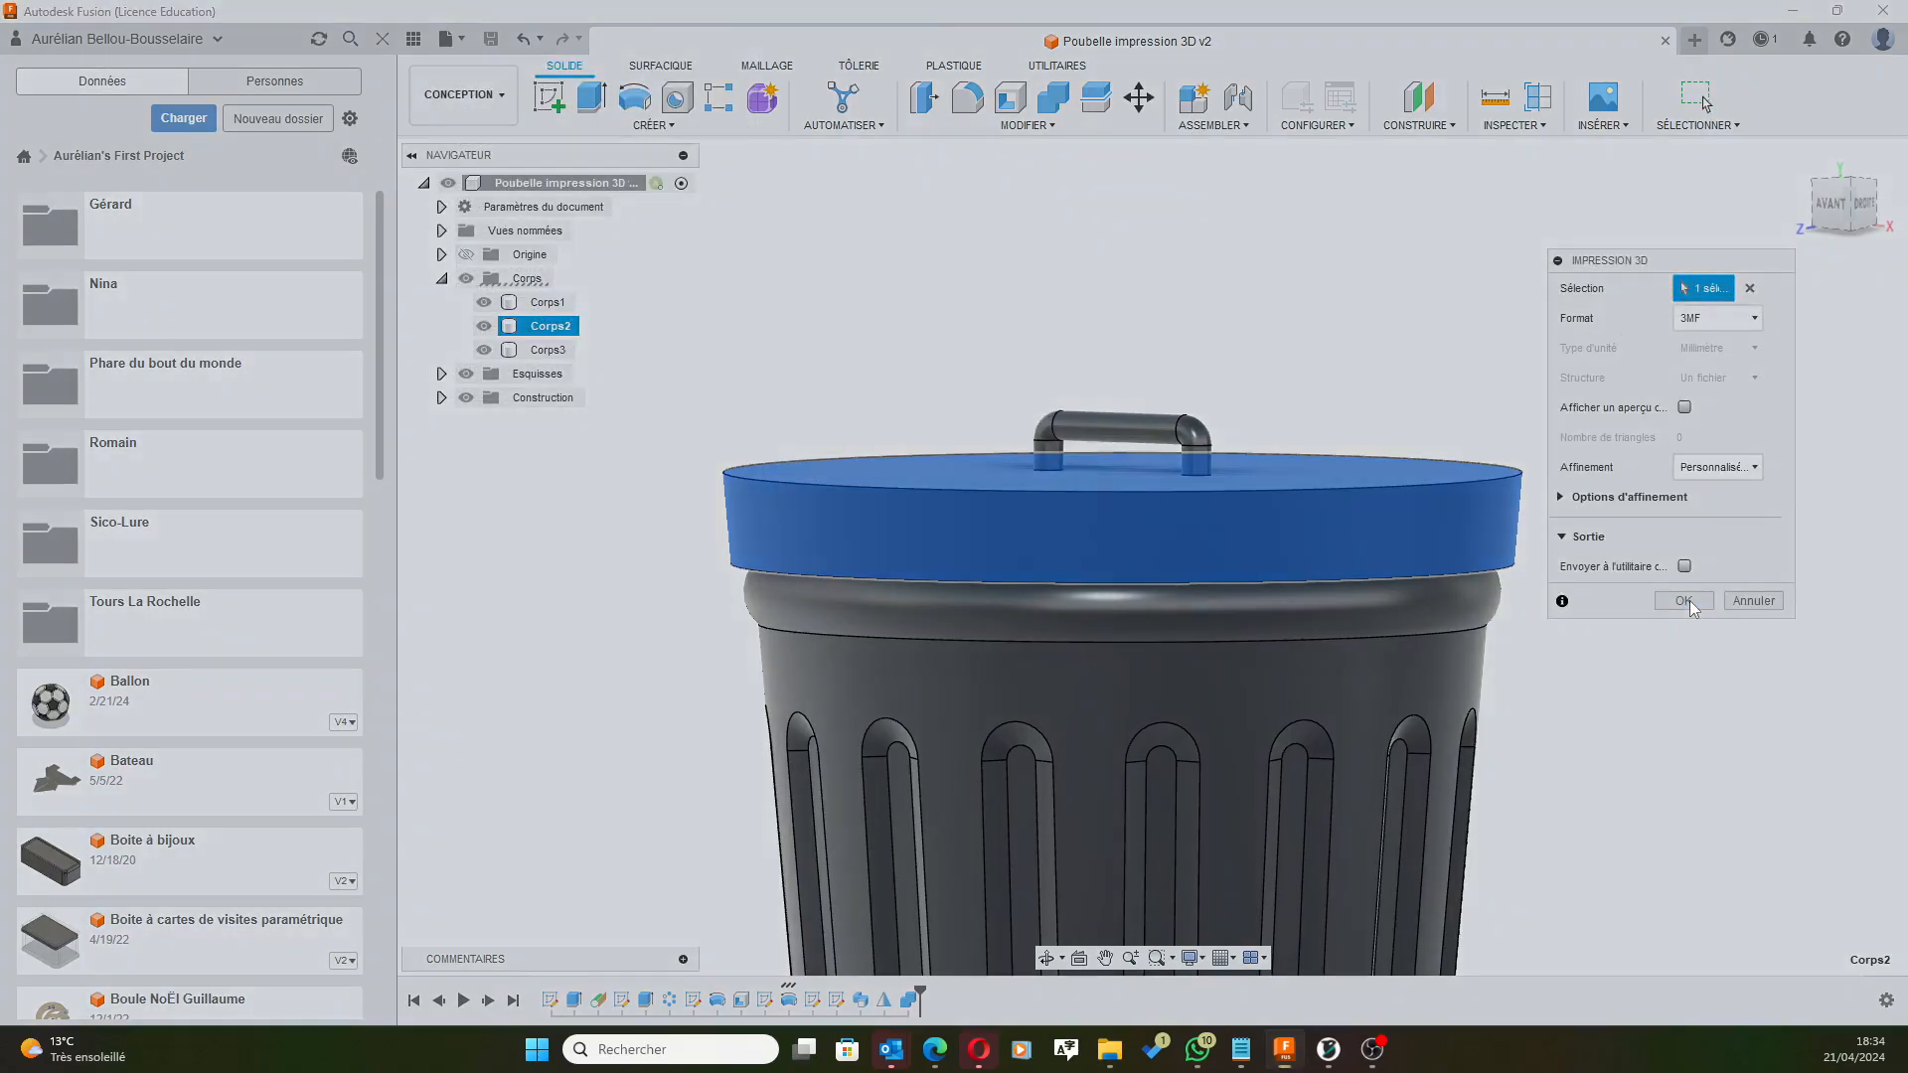
left_click(718, 306)
left_click_drag(718, 305, 593, 316)
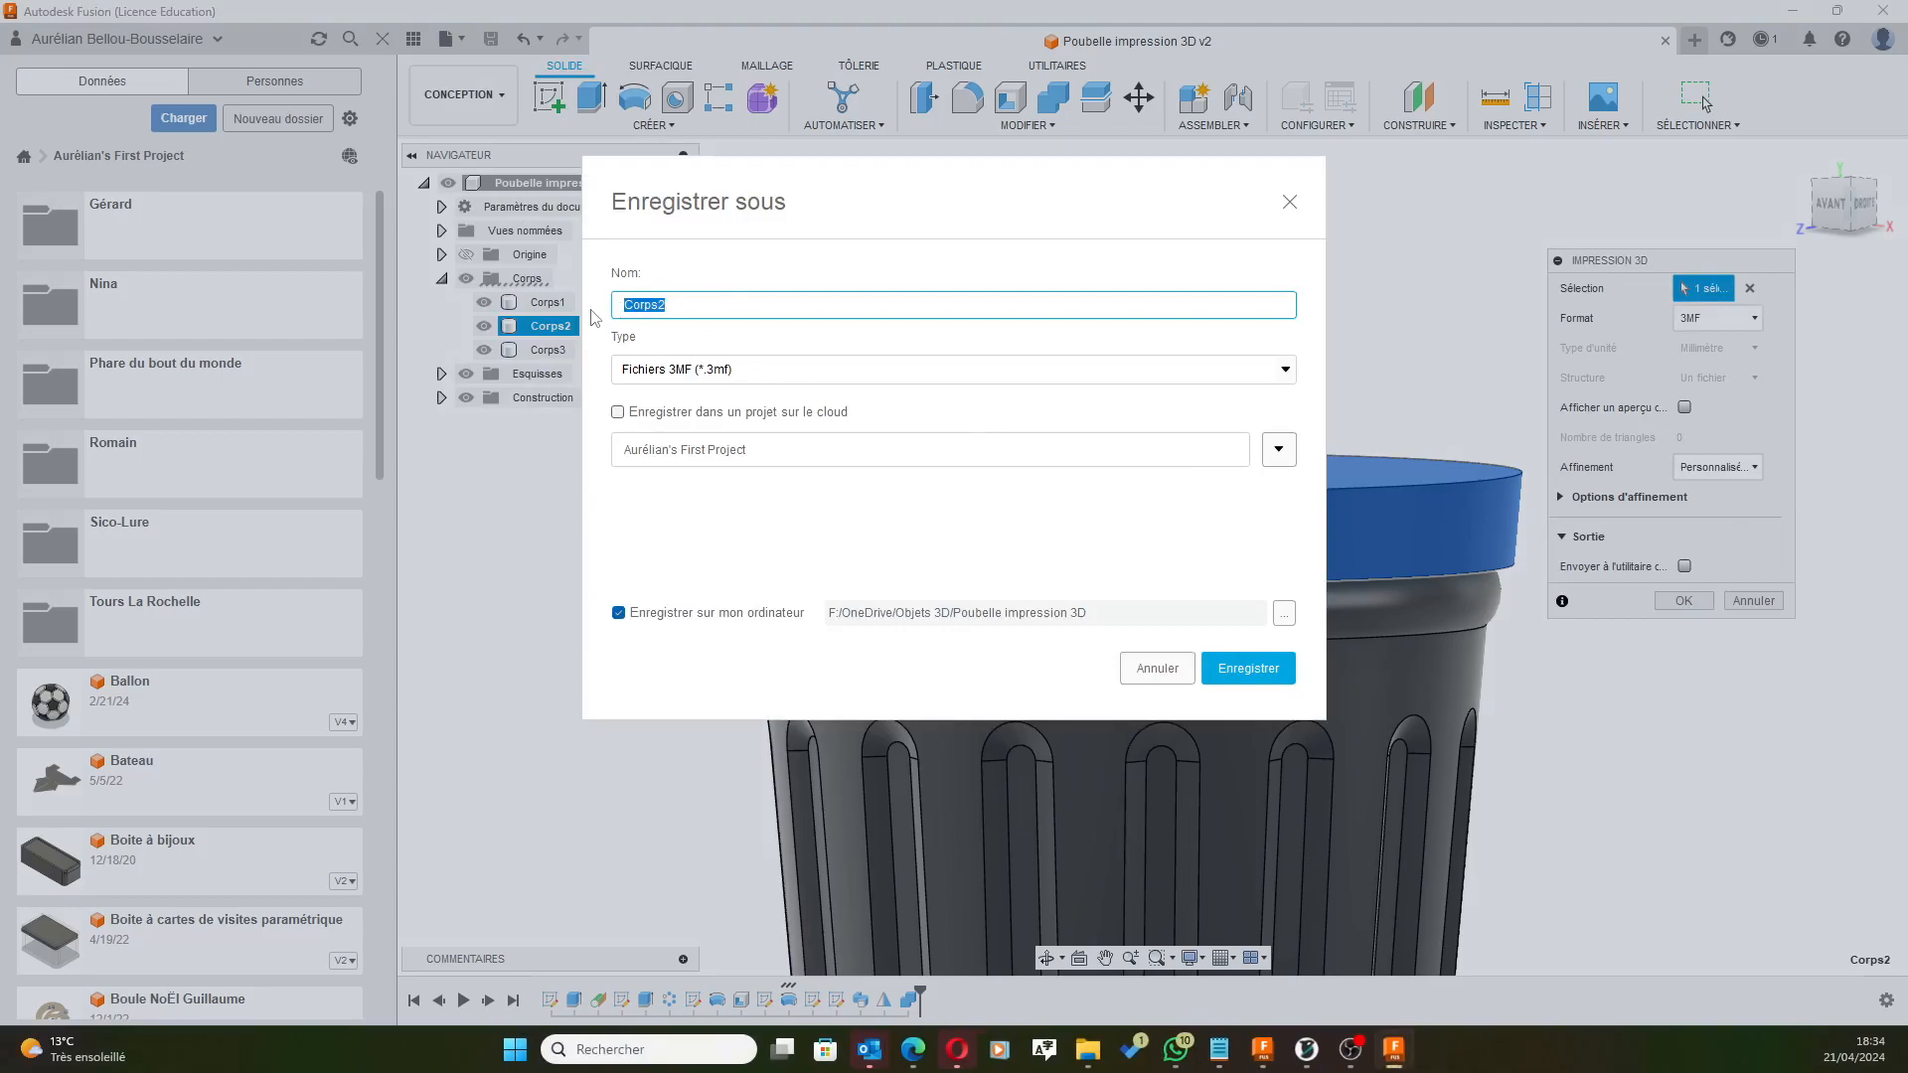
type("Couvercle sans poighnée")
left_click(1233, 670)
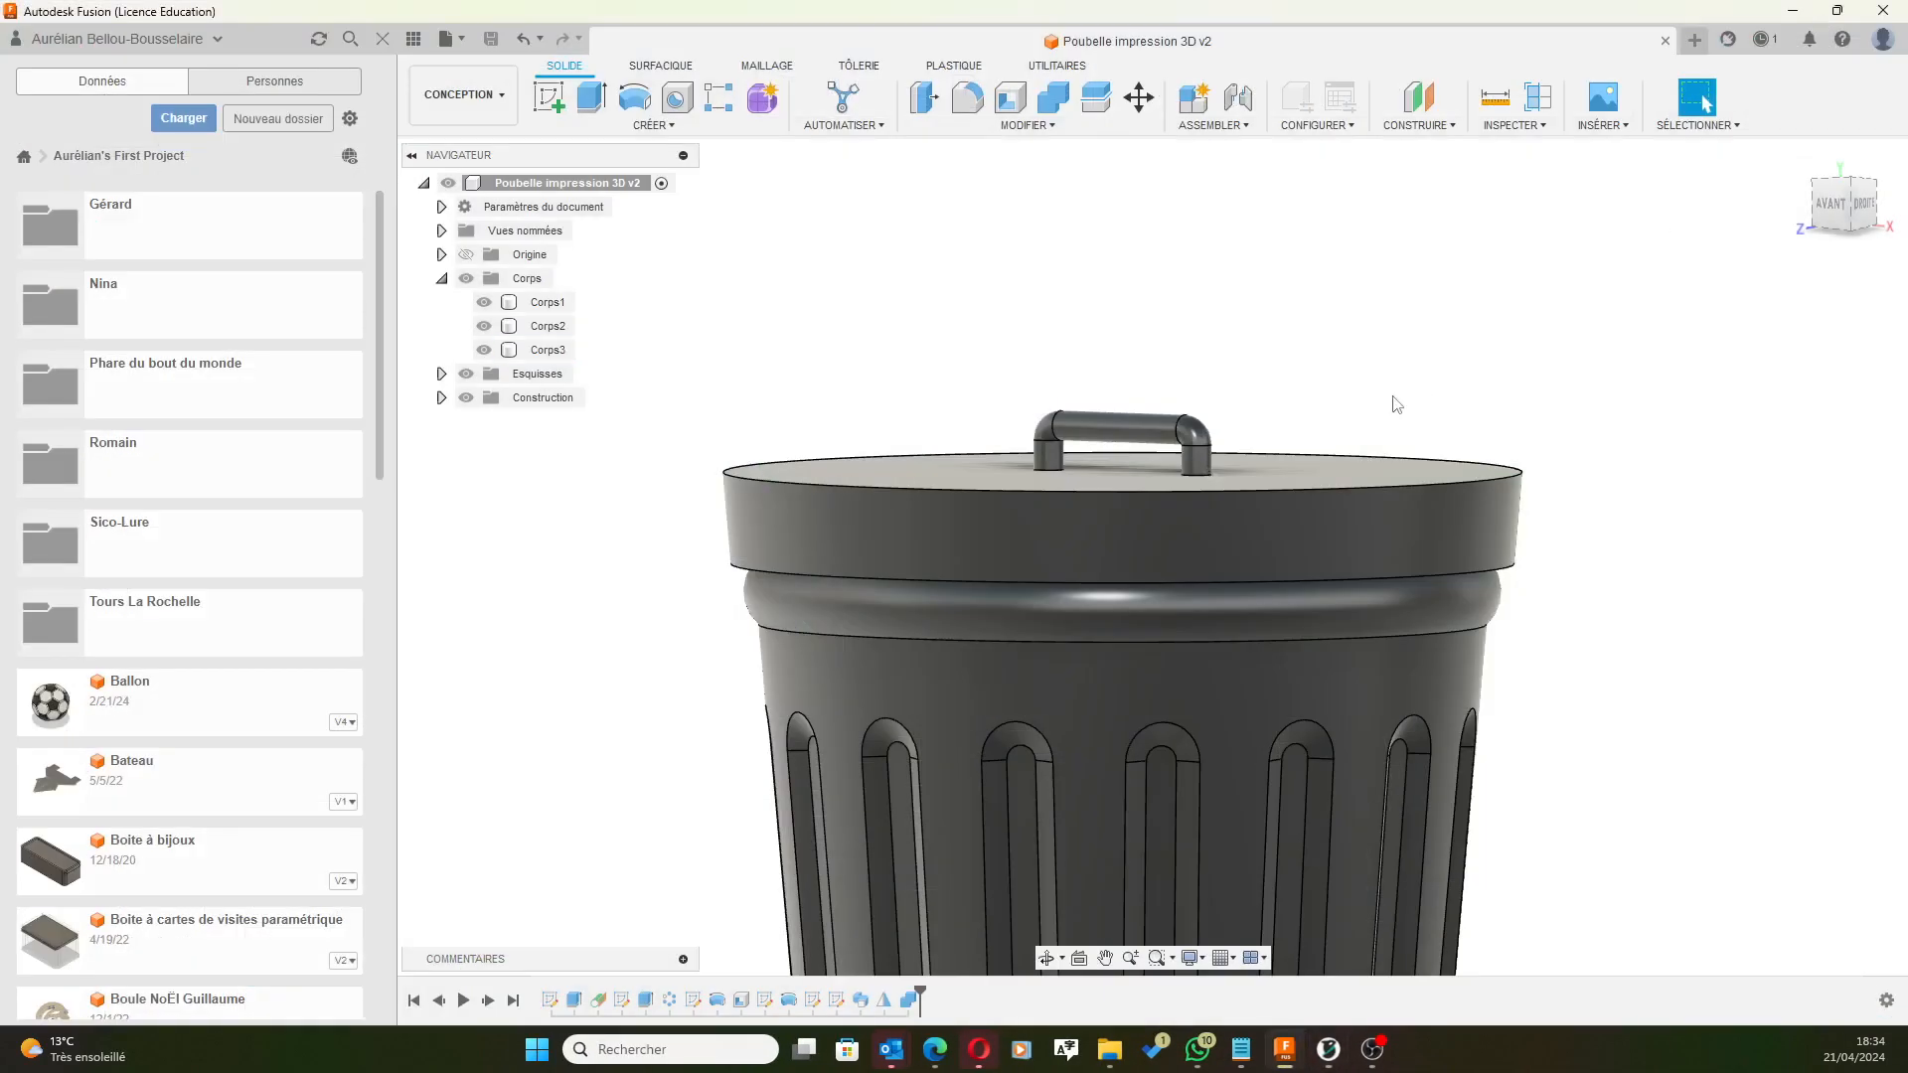
Export the Corps3 handle body as a 3MF file named Poignée.
left_click(547, 349)
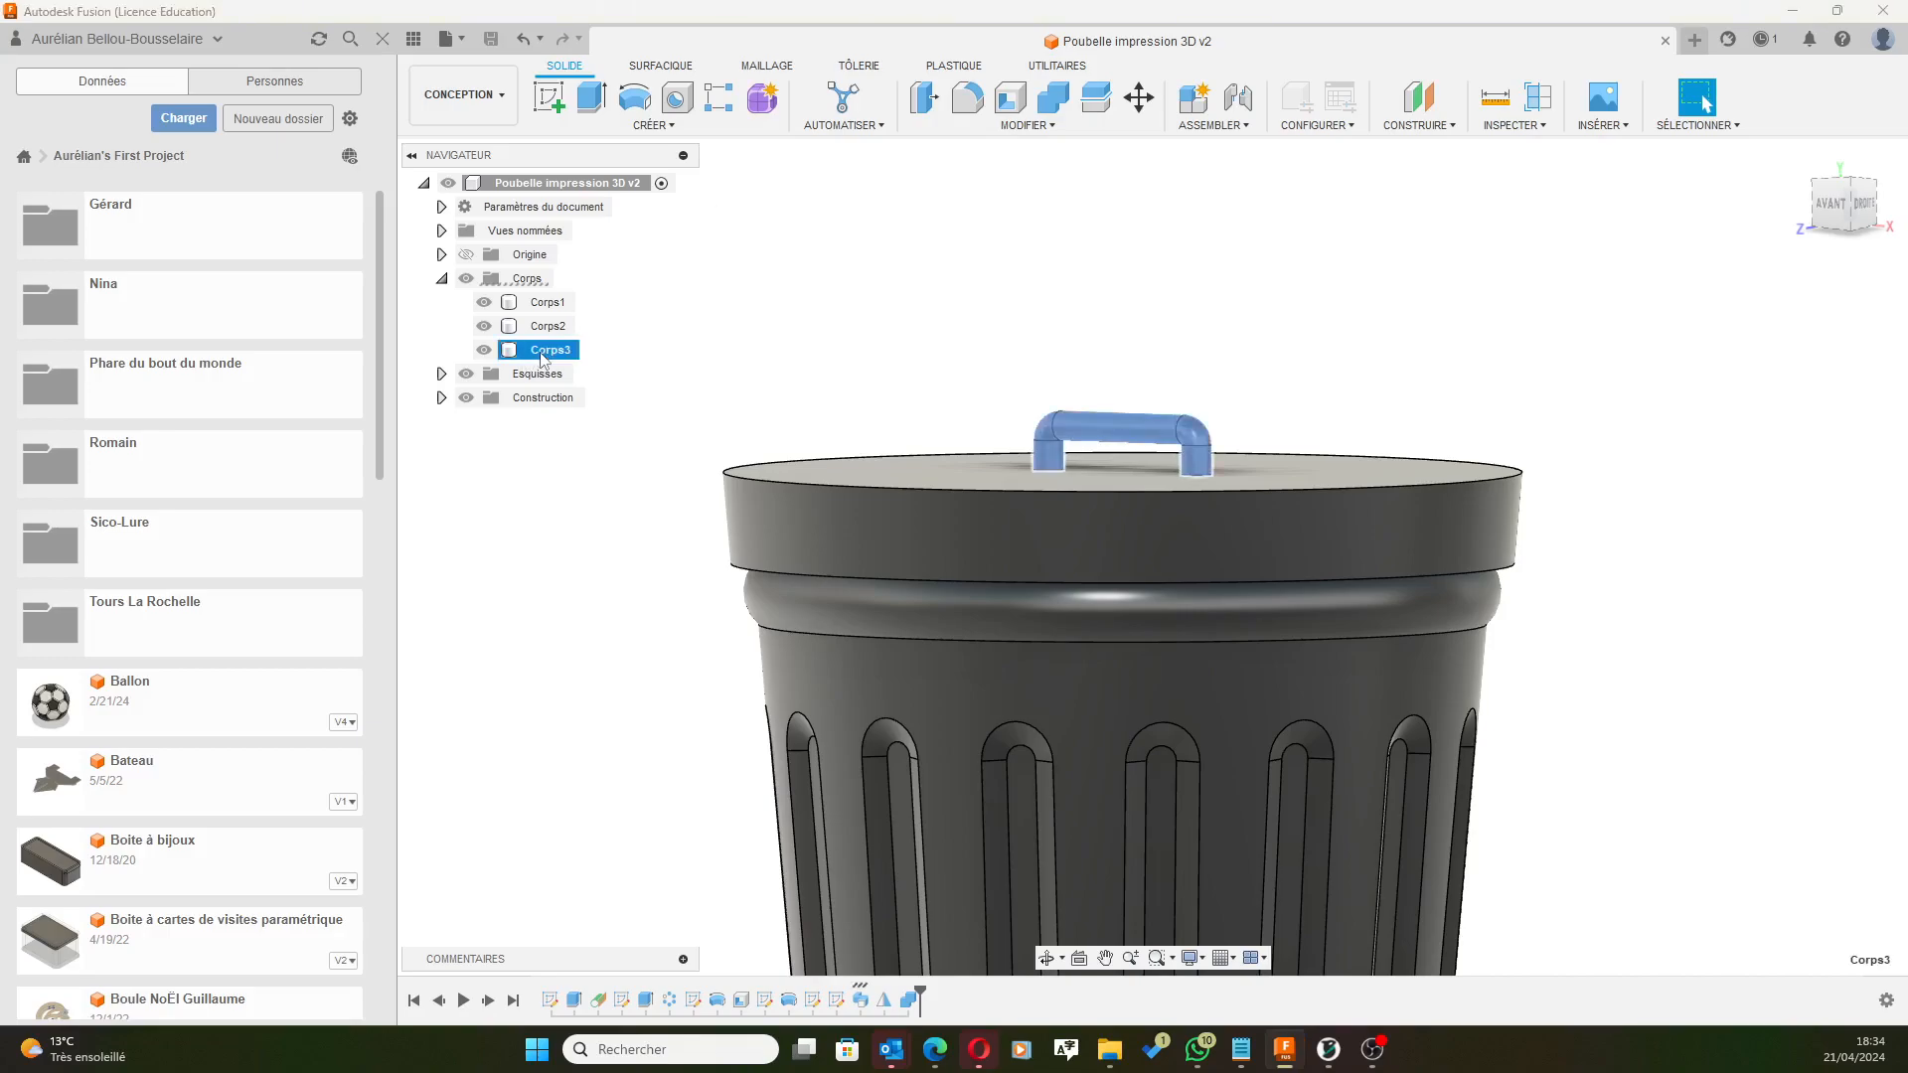
left_click(449, 39)
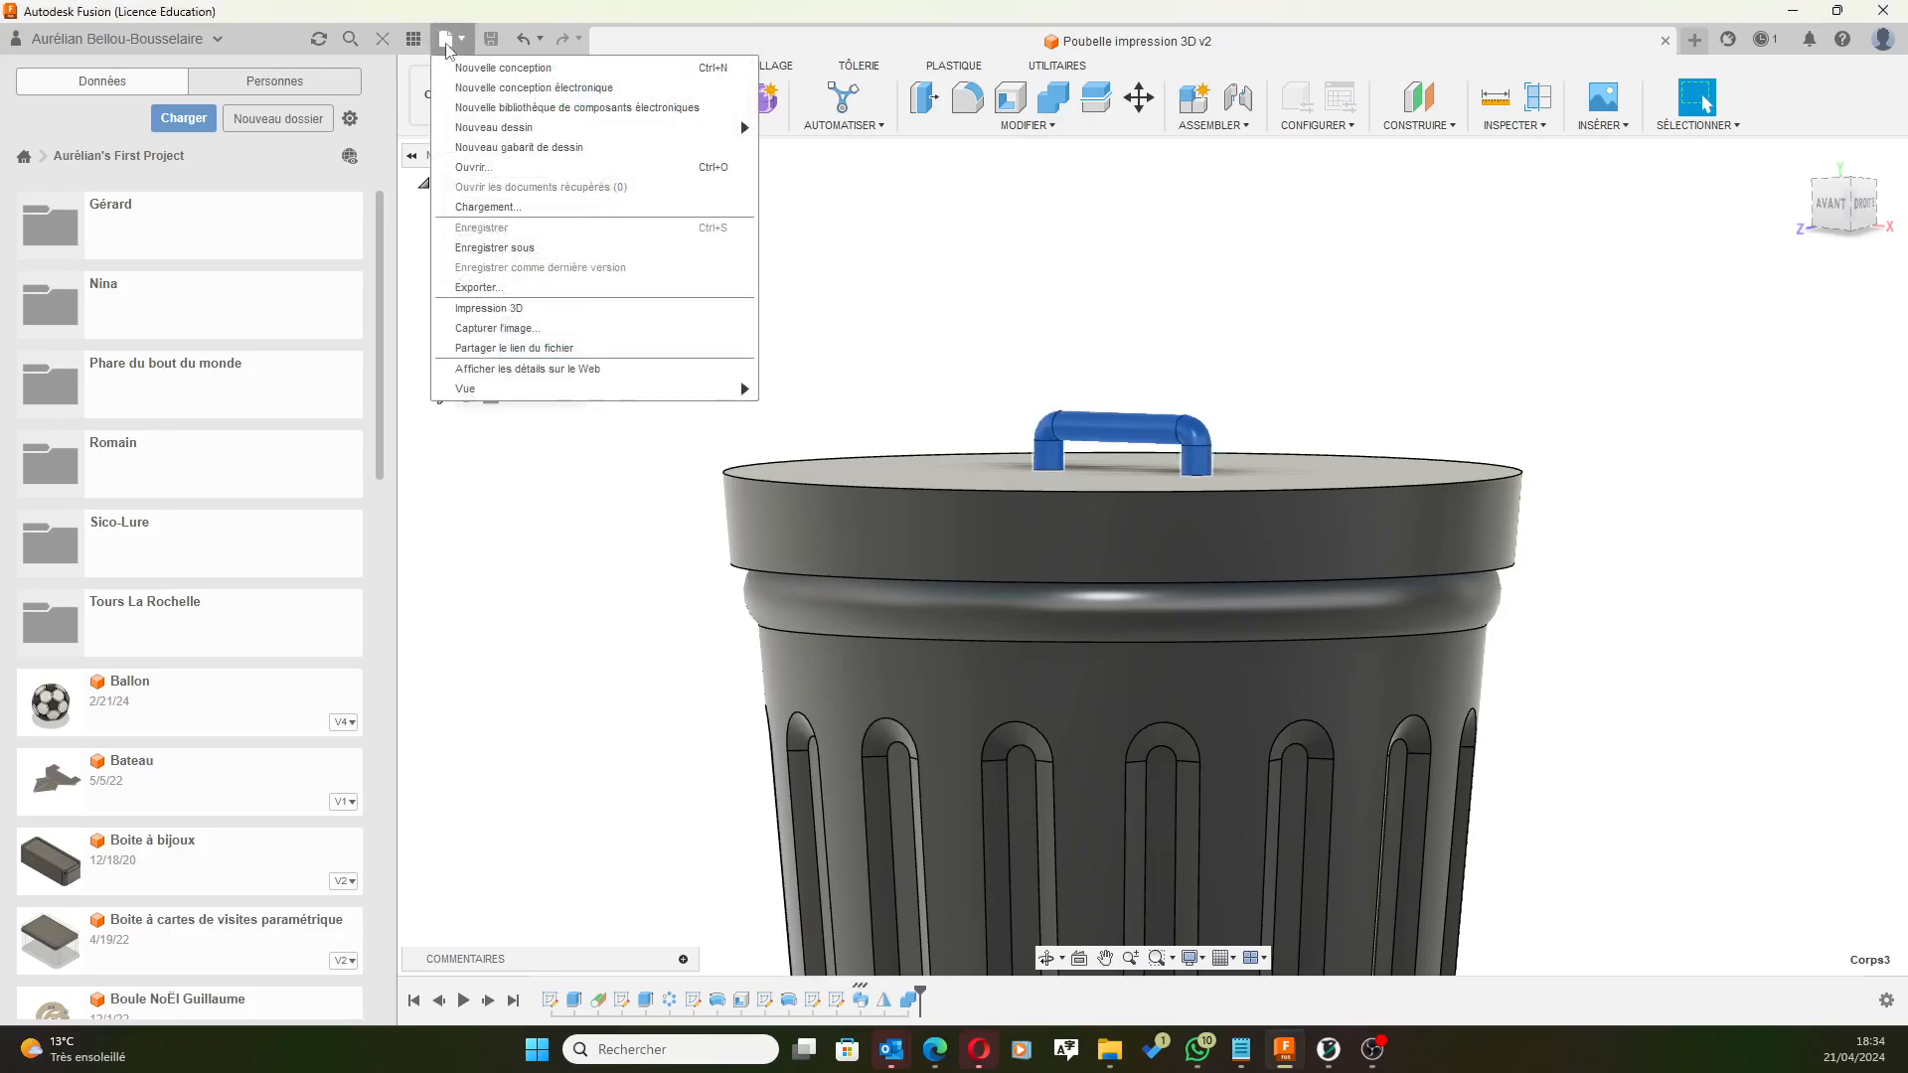
left_click(488, 308)
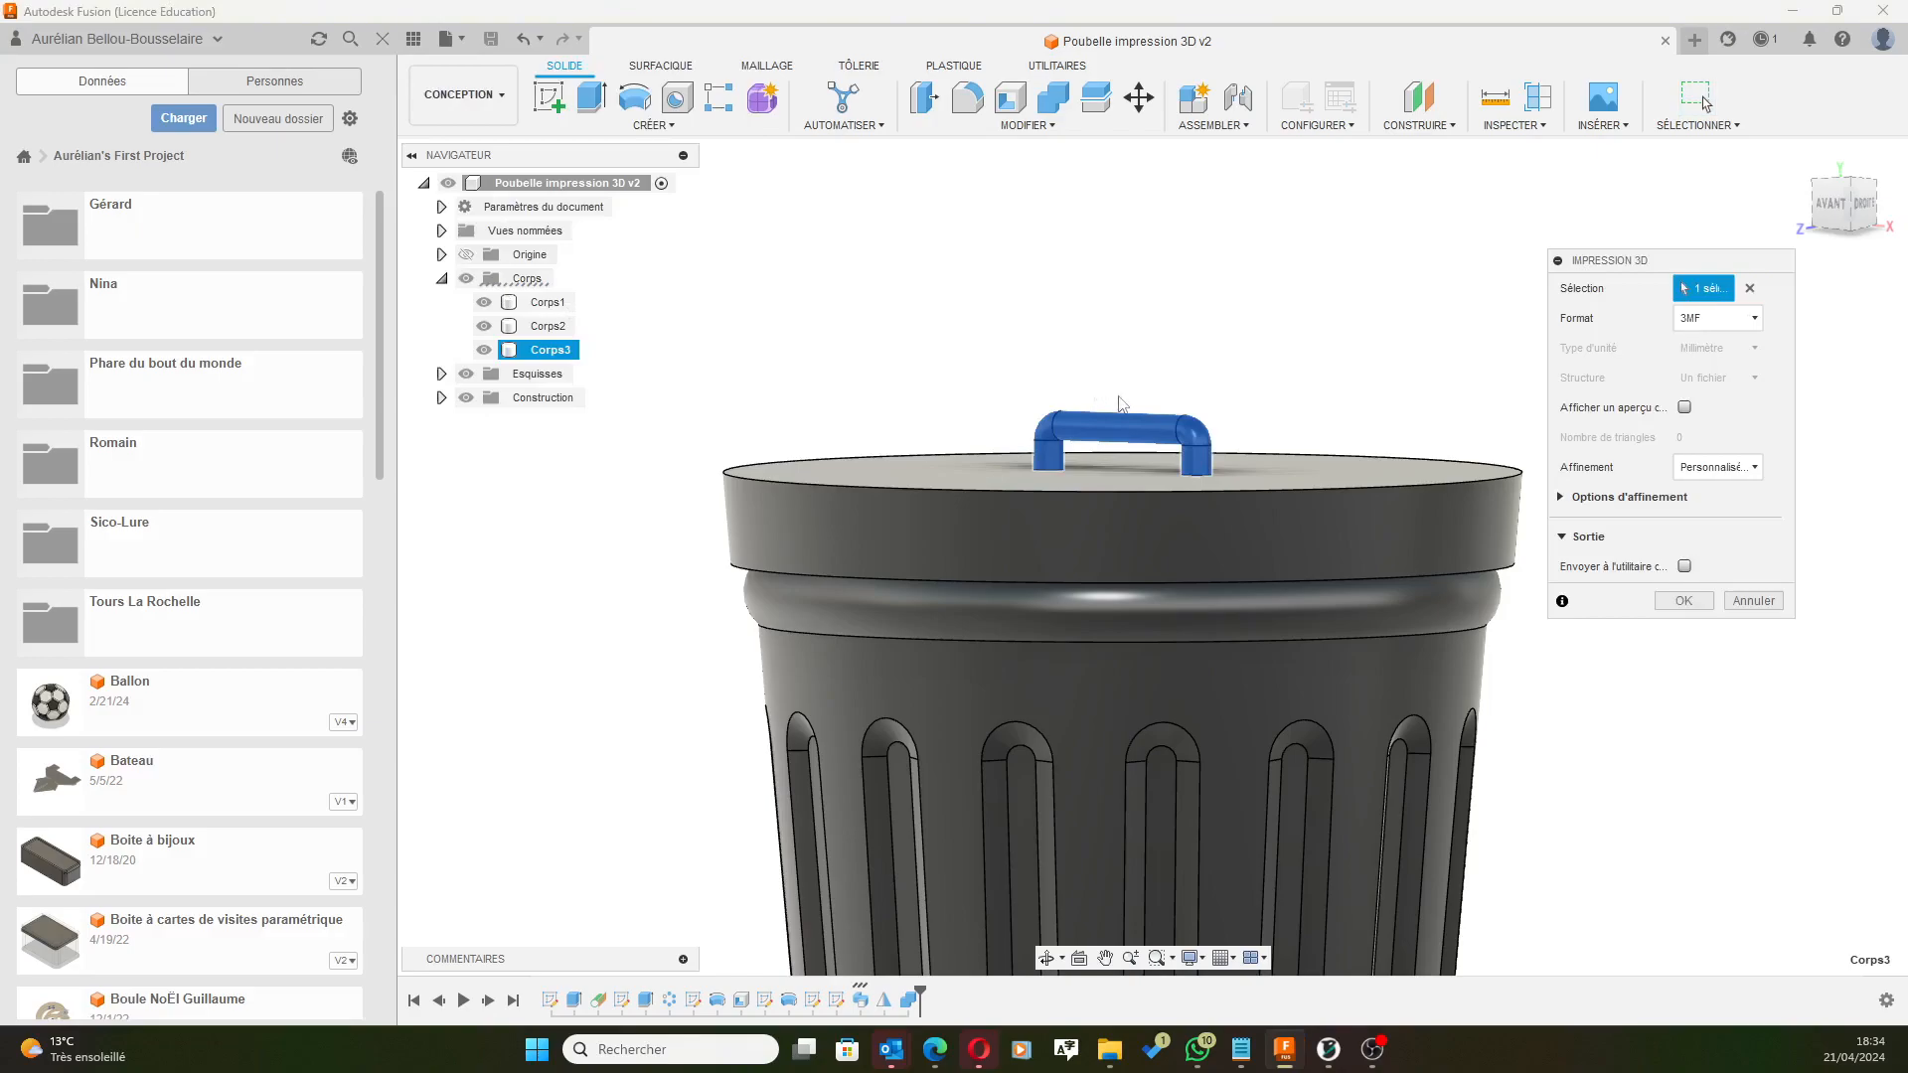
left_click(1684, 601)
type("Poignée")
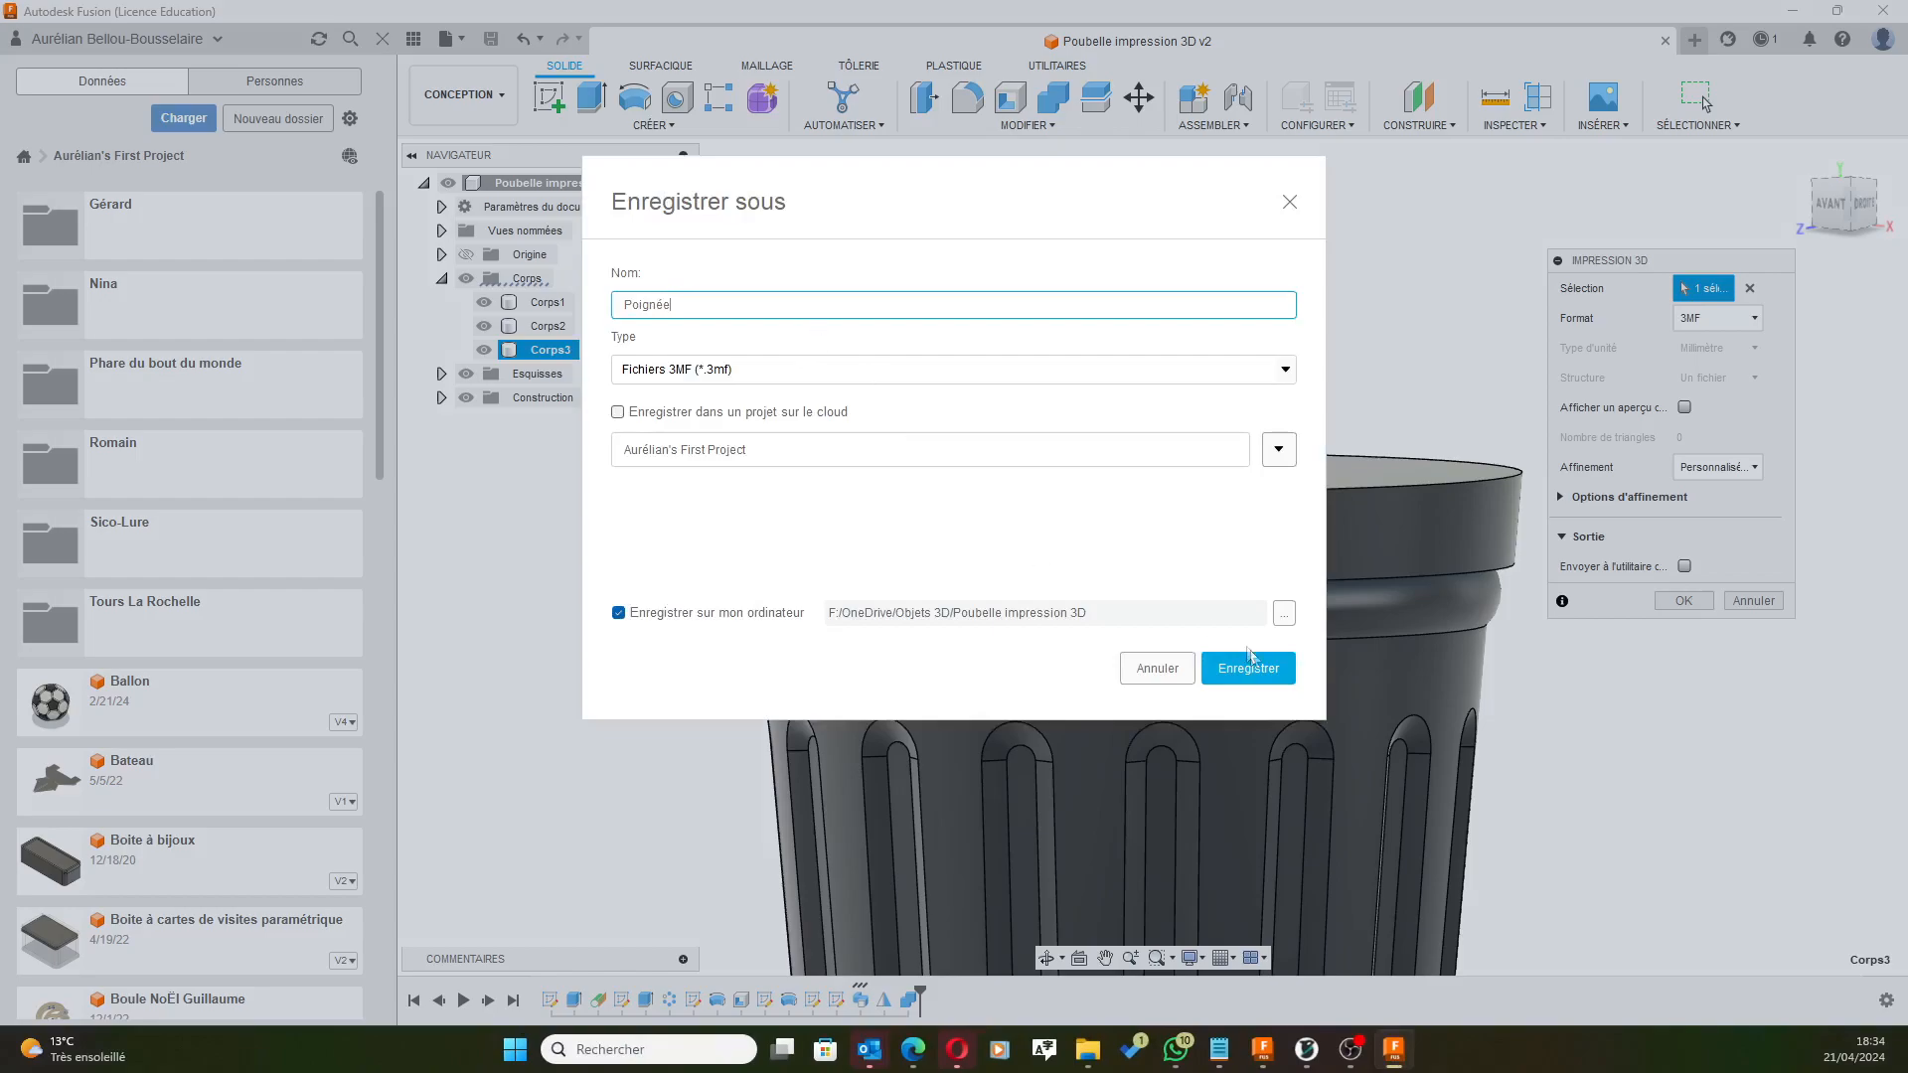
left_click(1262, 679)
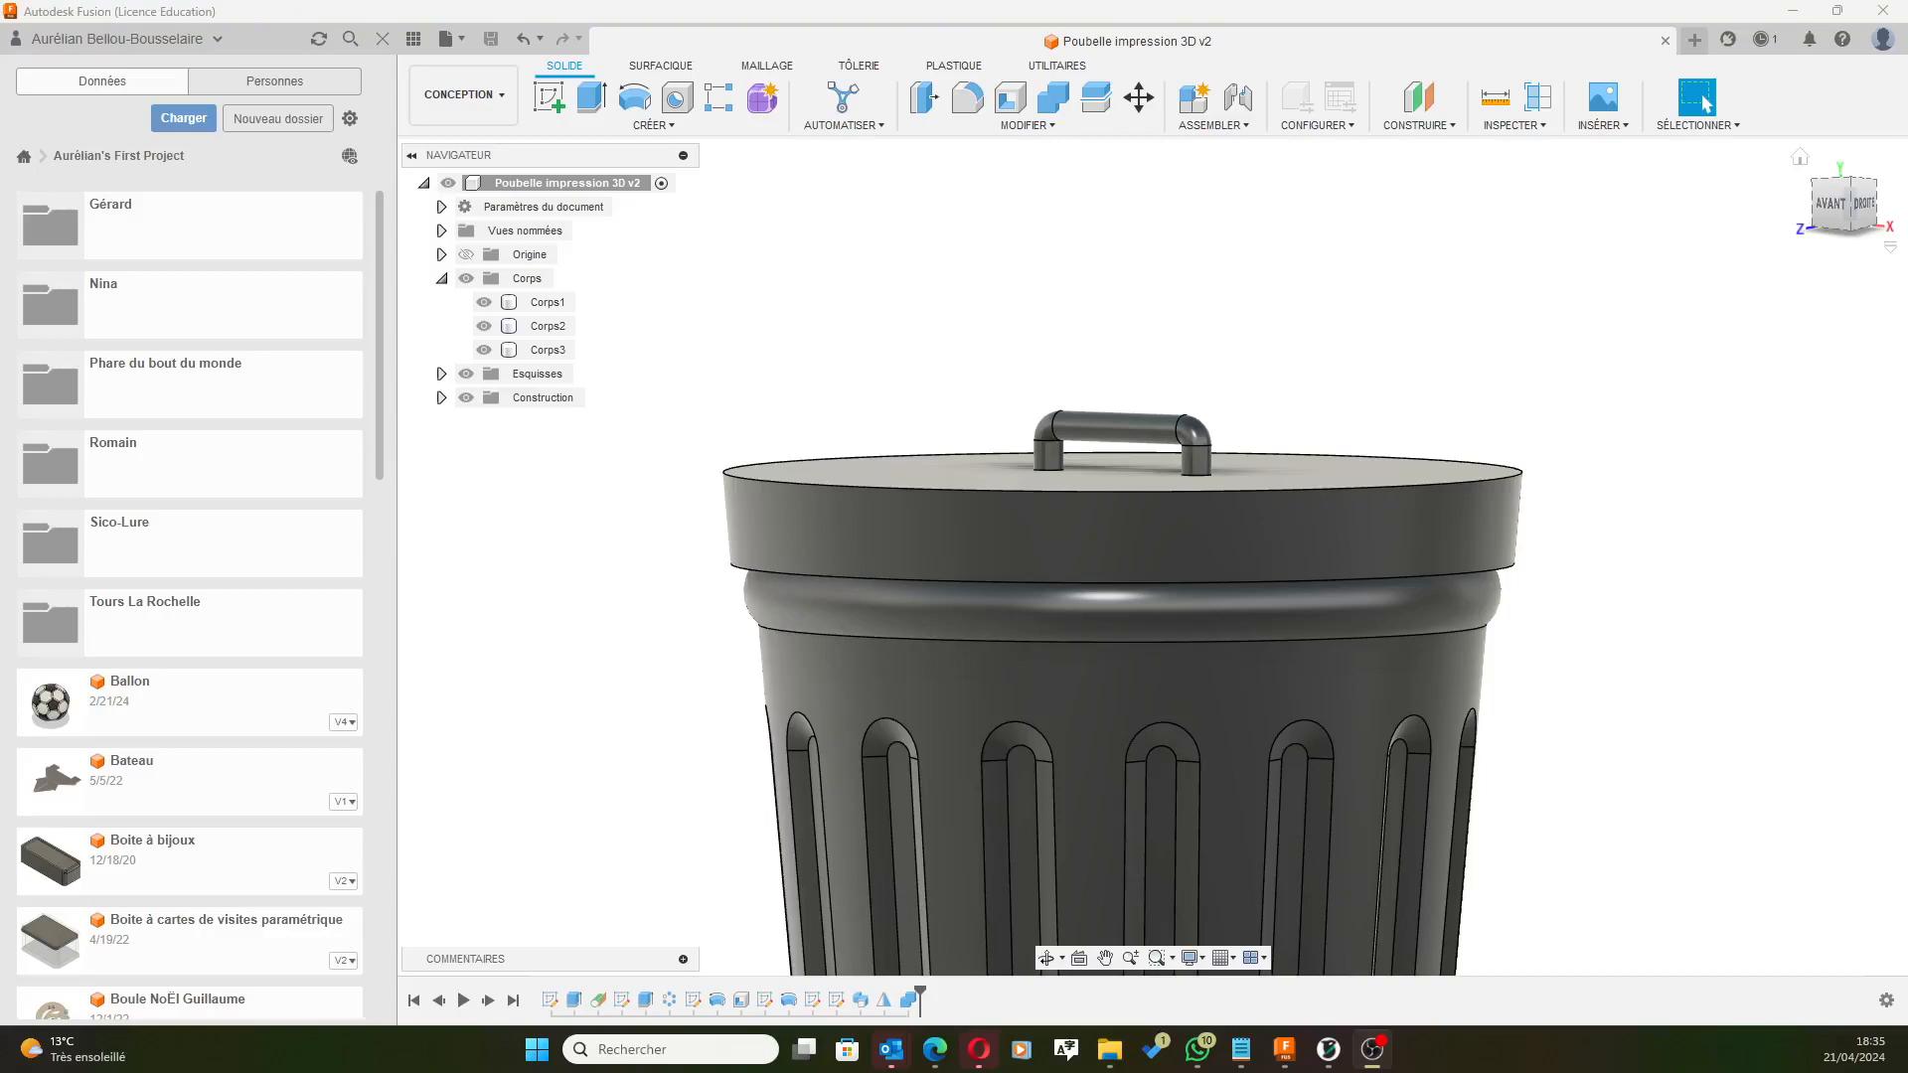
Replace the old lid with the handle-less lid (geometry only), auto-orient it and place it beside the bin.
left_click(1794, 10)
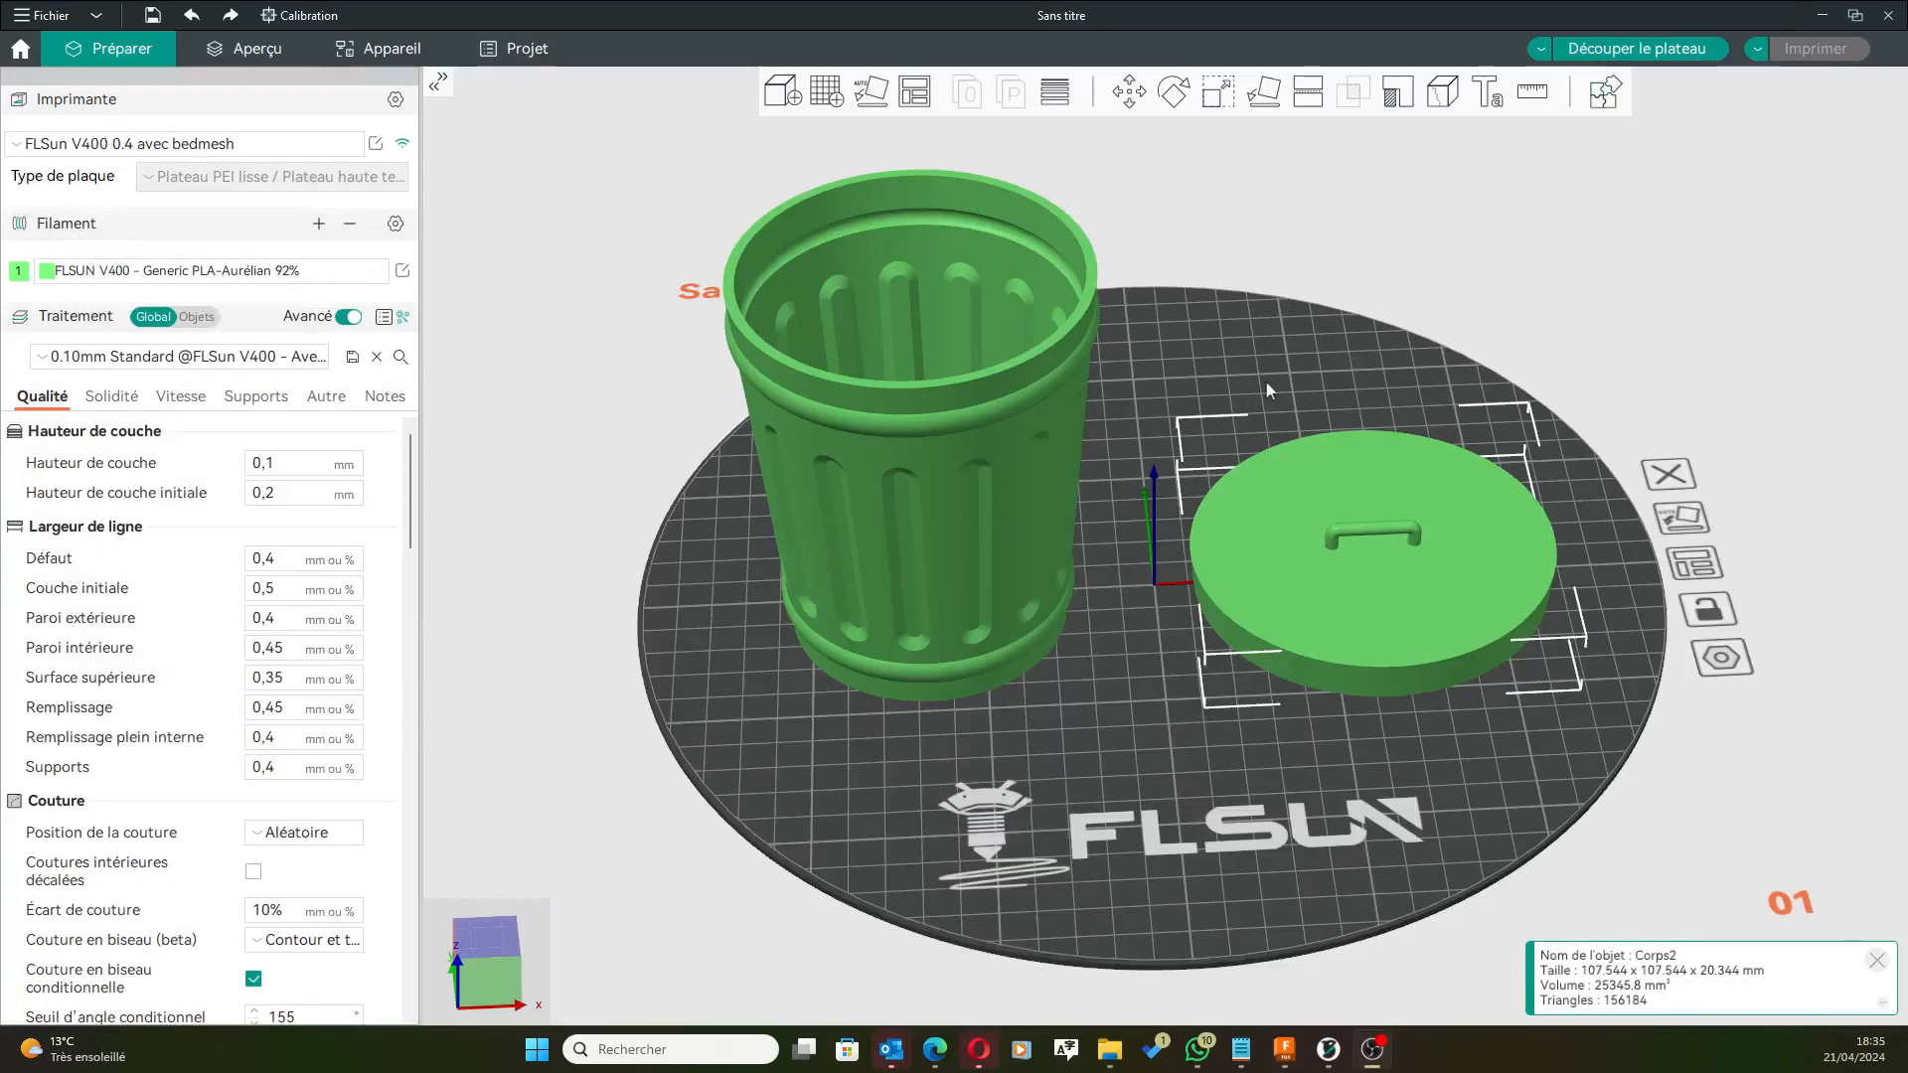
key("Delete")
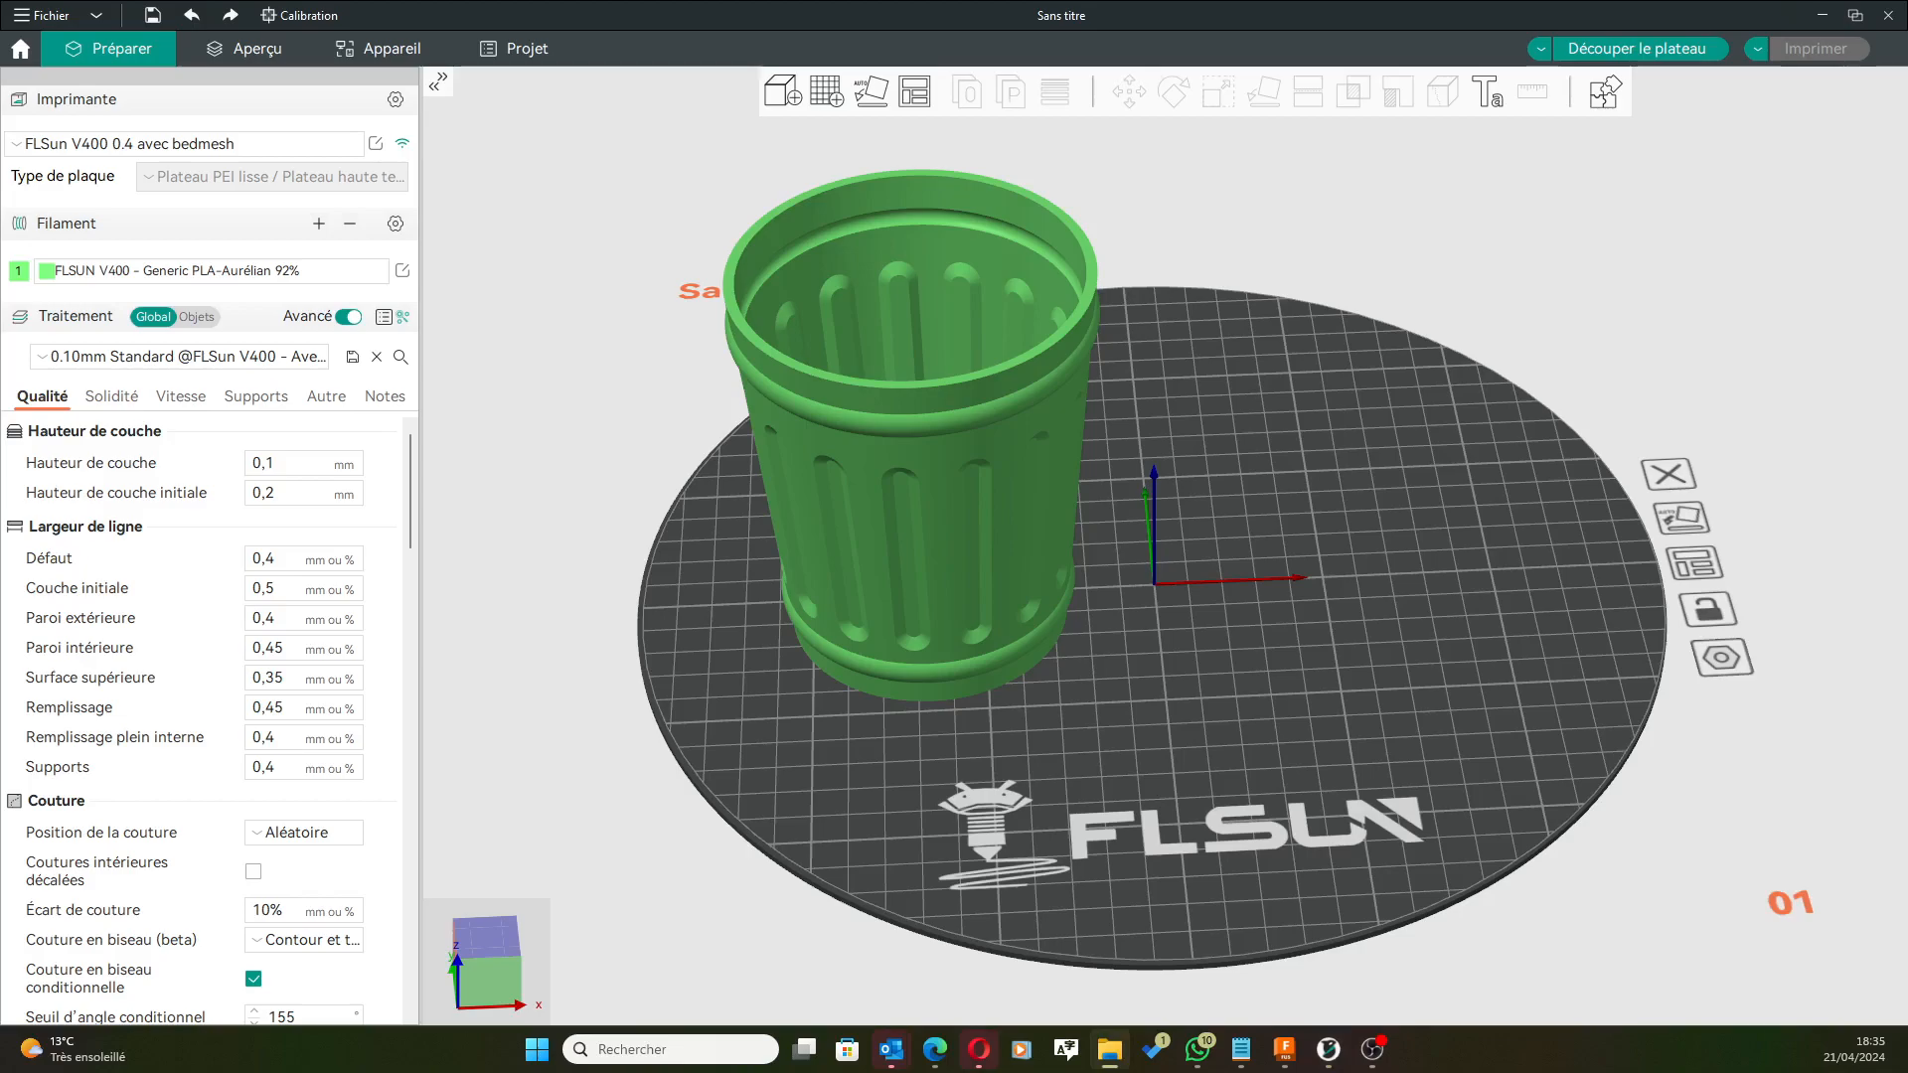
left_click_drag(1471, 358, 1367, 522)
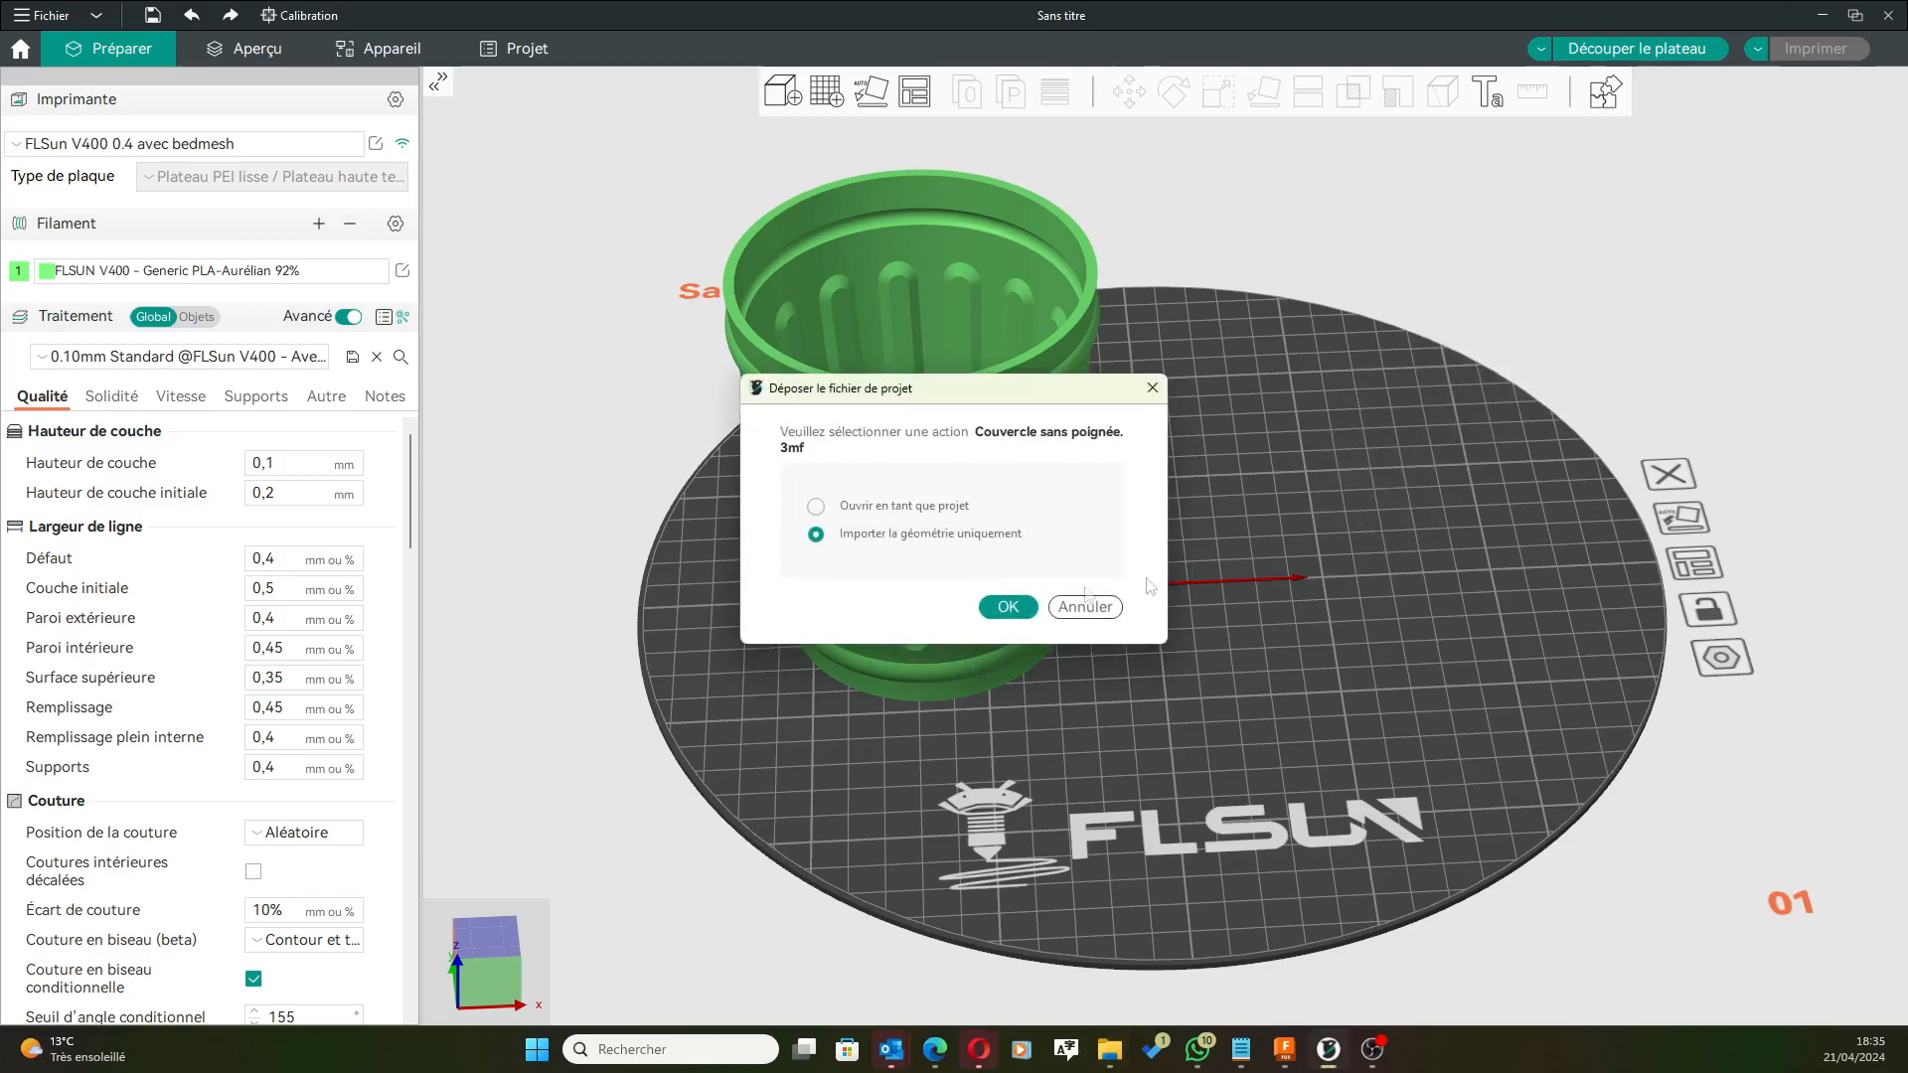
left_click(1029, 614)
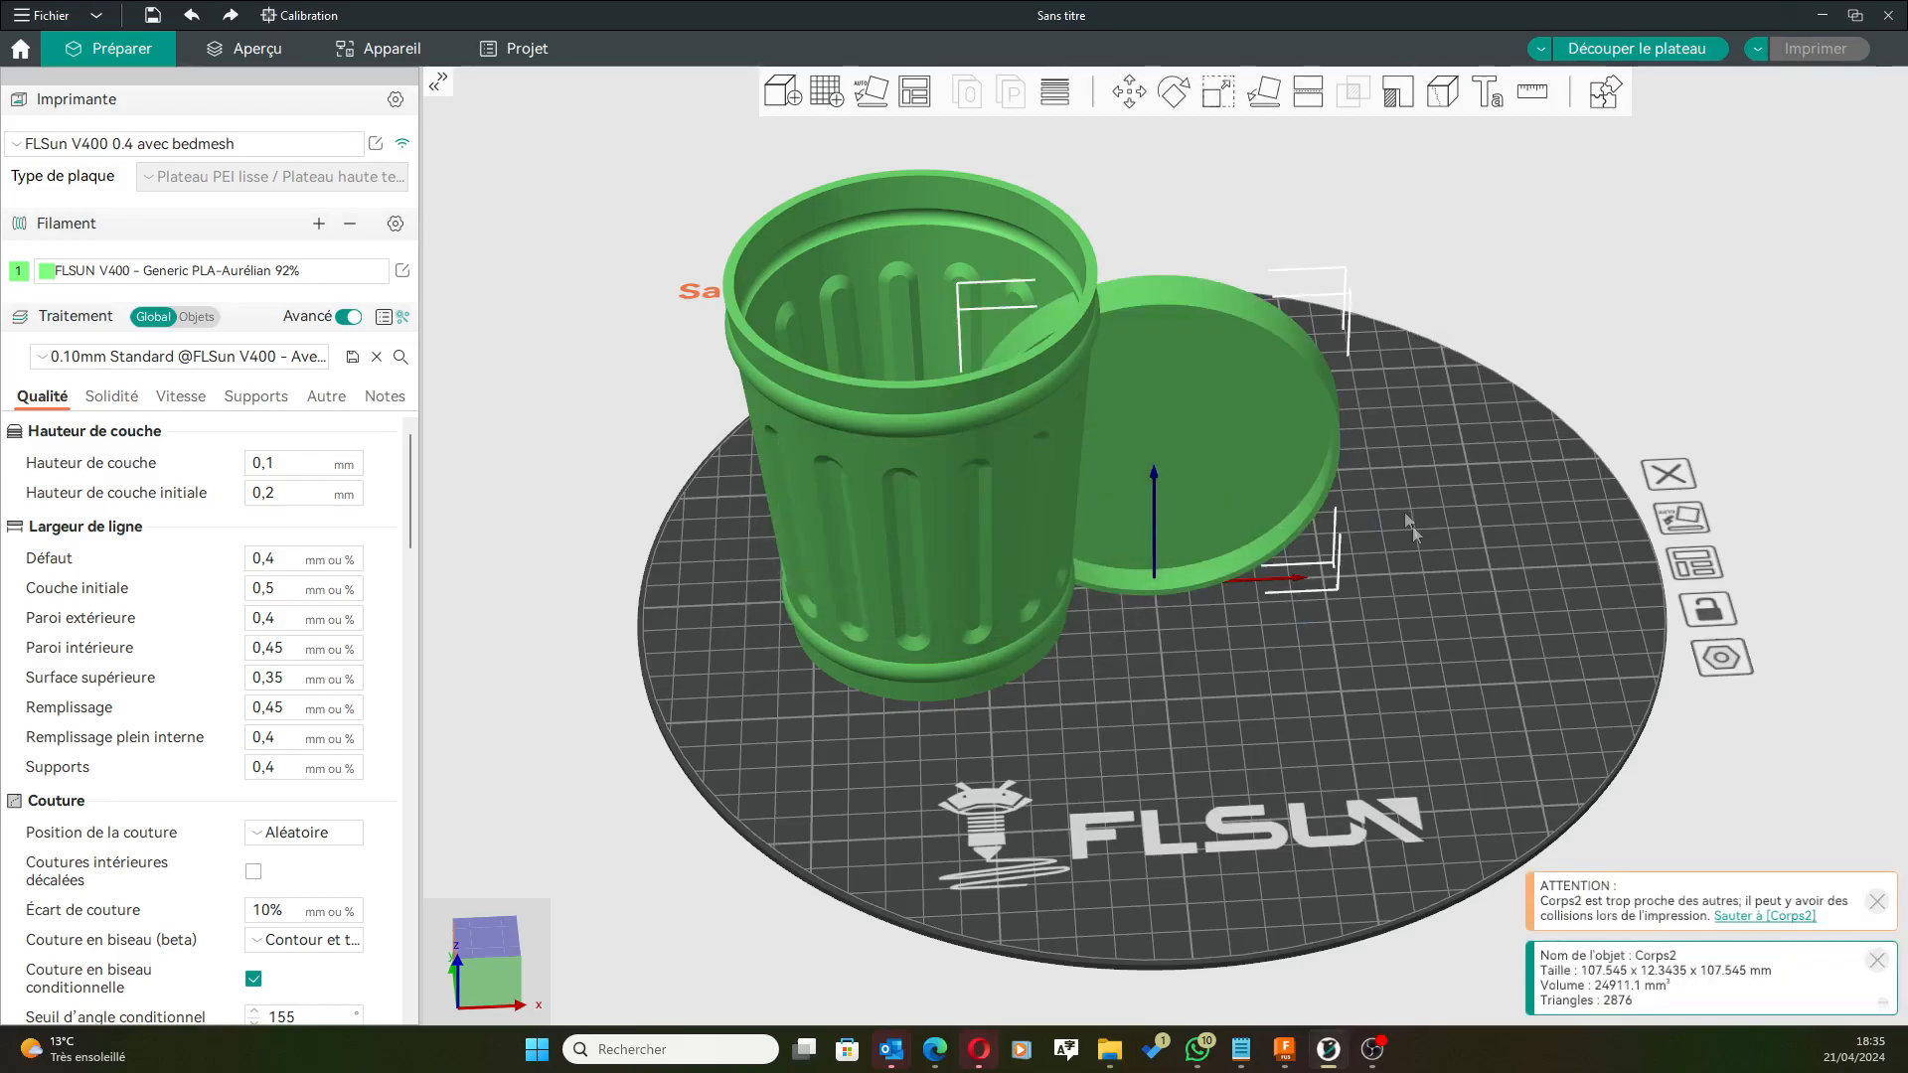
left_click_drag(1264, 484, 1481, 552)
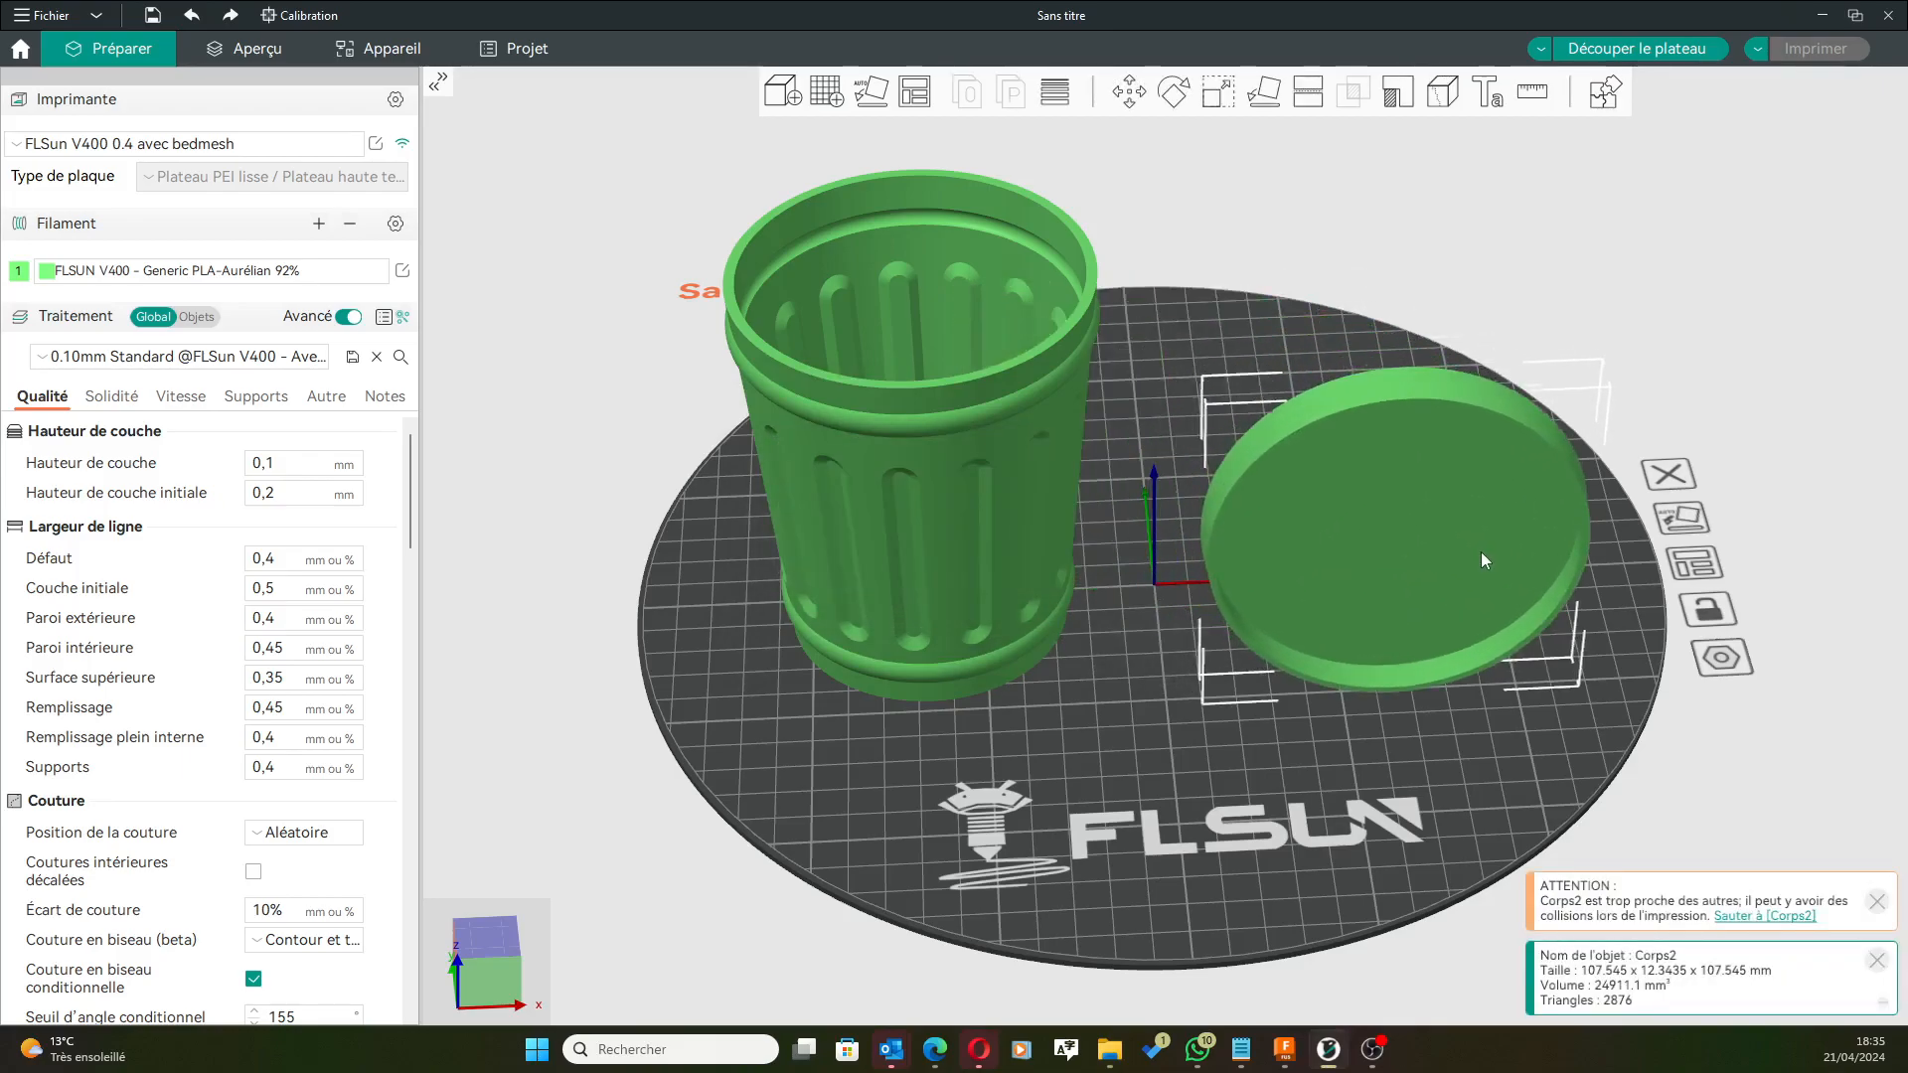
mouse_move(1373, 771)
left_mouse_down()
mouse_move(1359, 718)
mouse_move(1375, 796)
left_mouse_up()
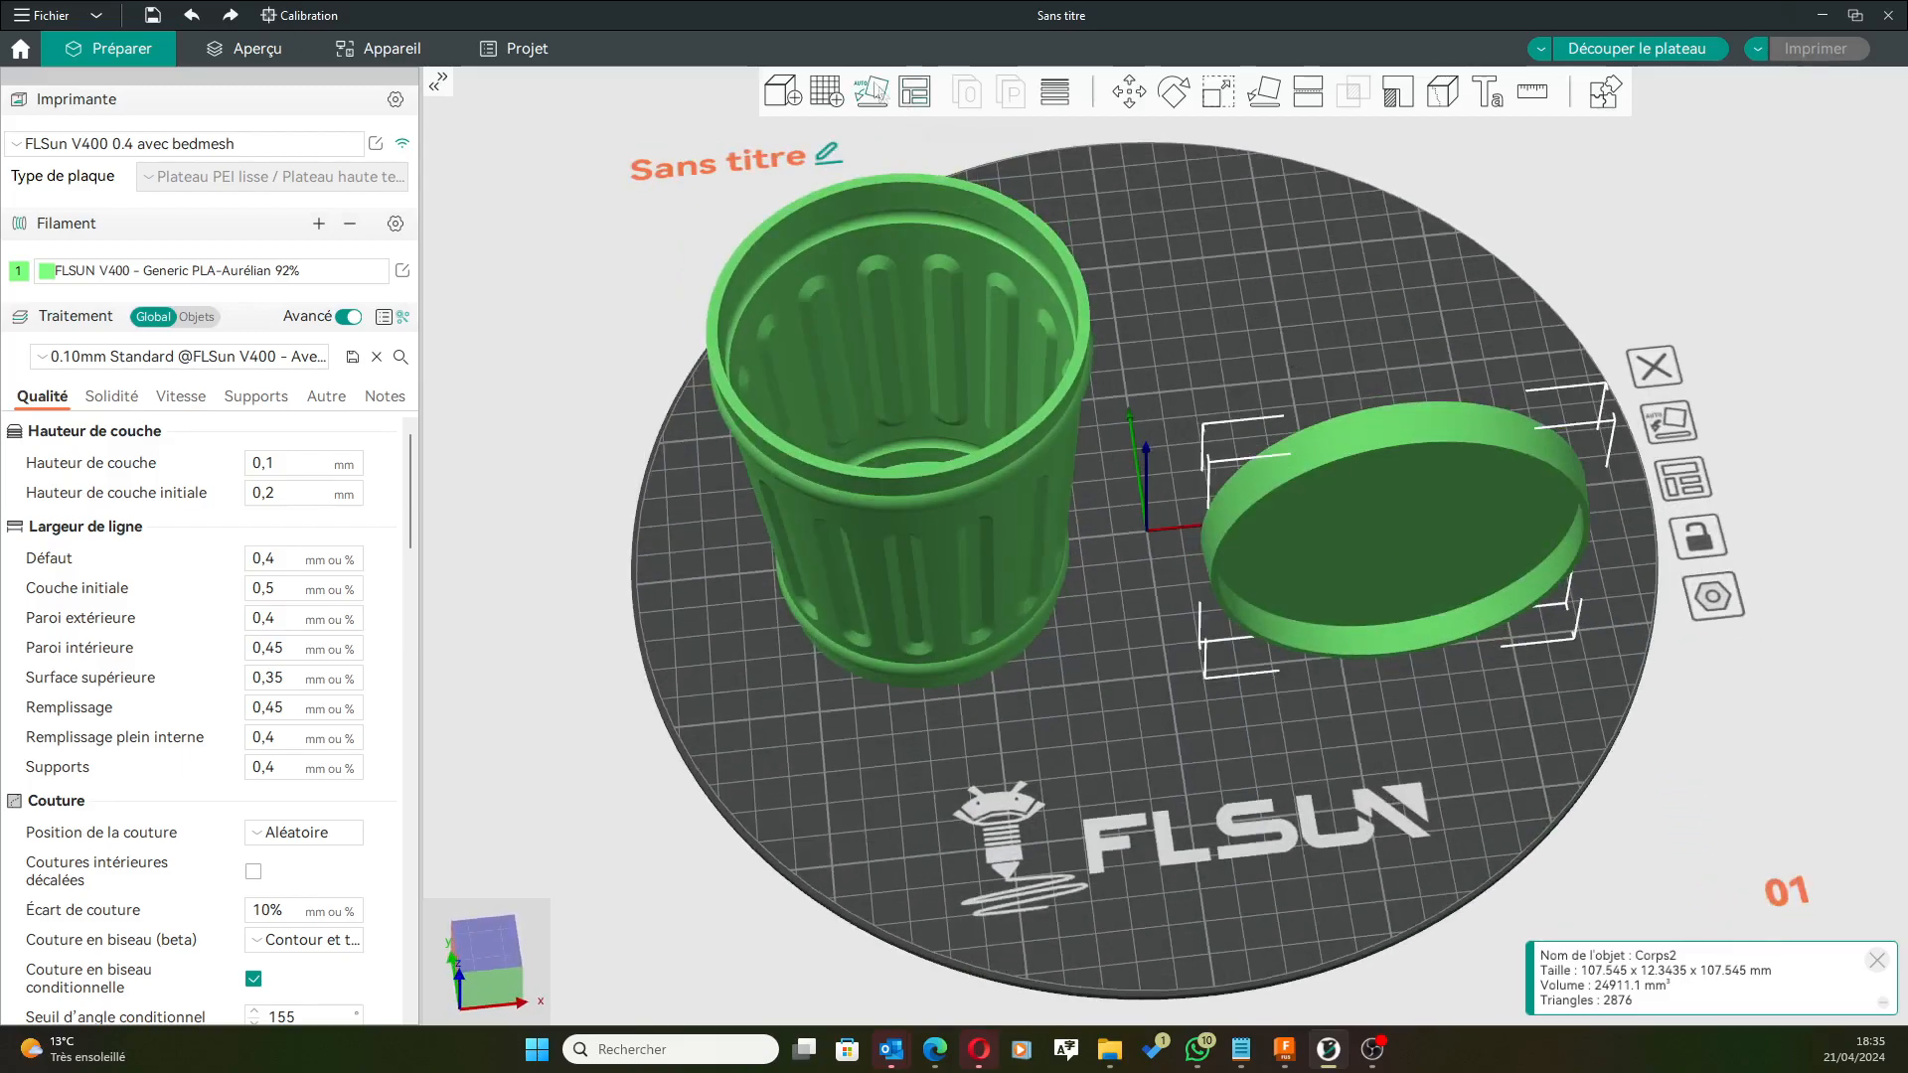
left_click(890, 99)
left_click_drag(1265, 543, 1314, 381)
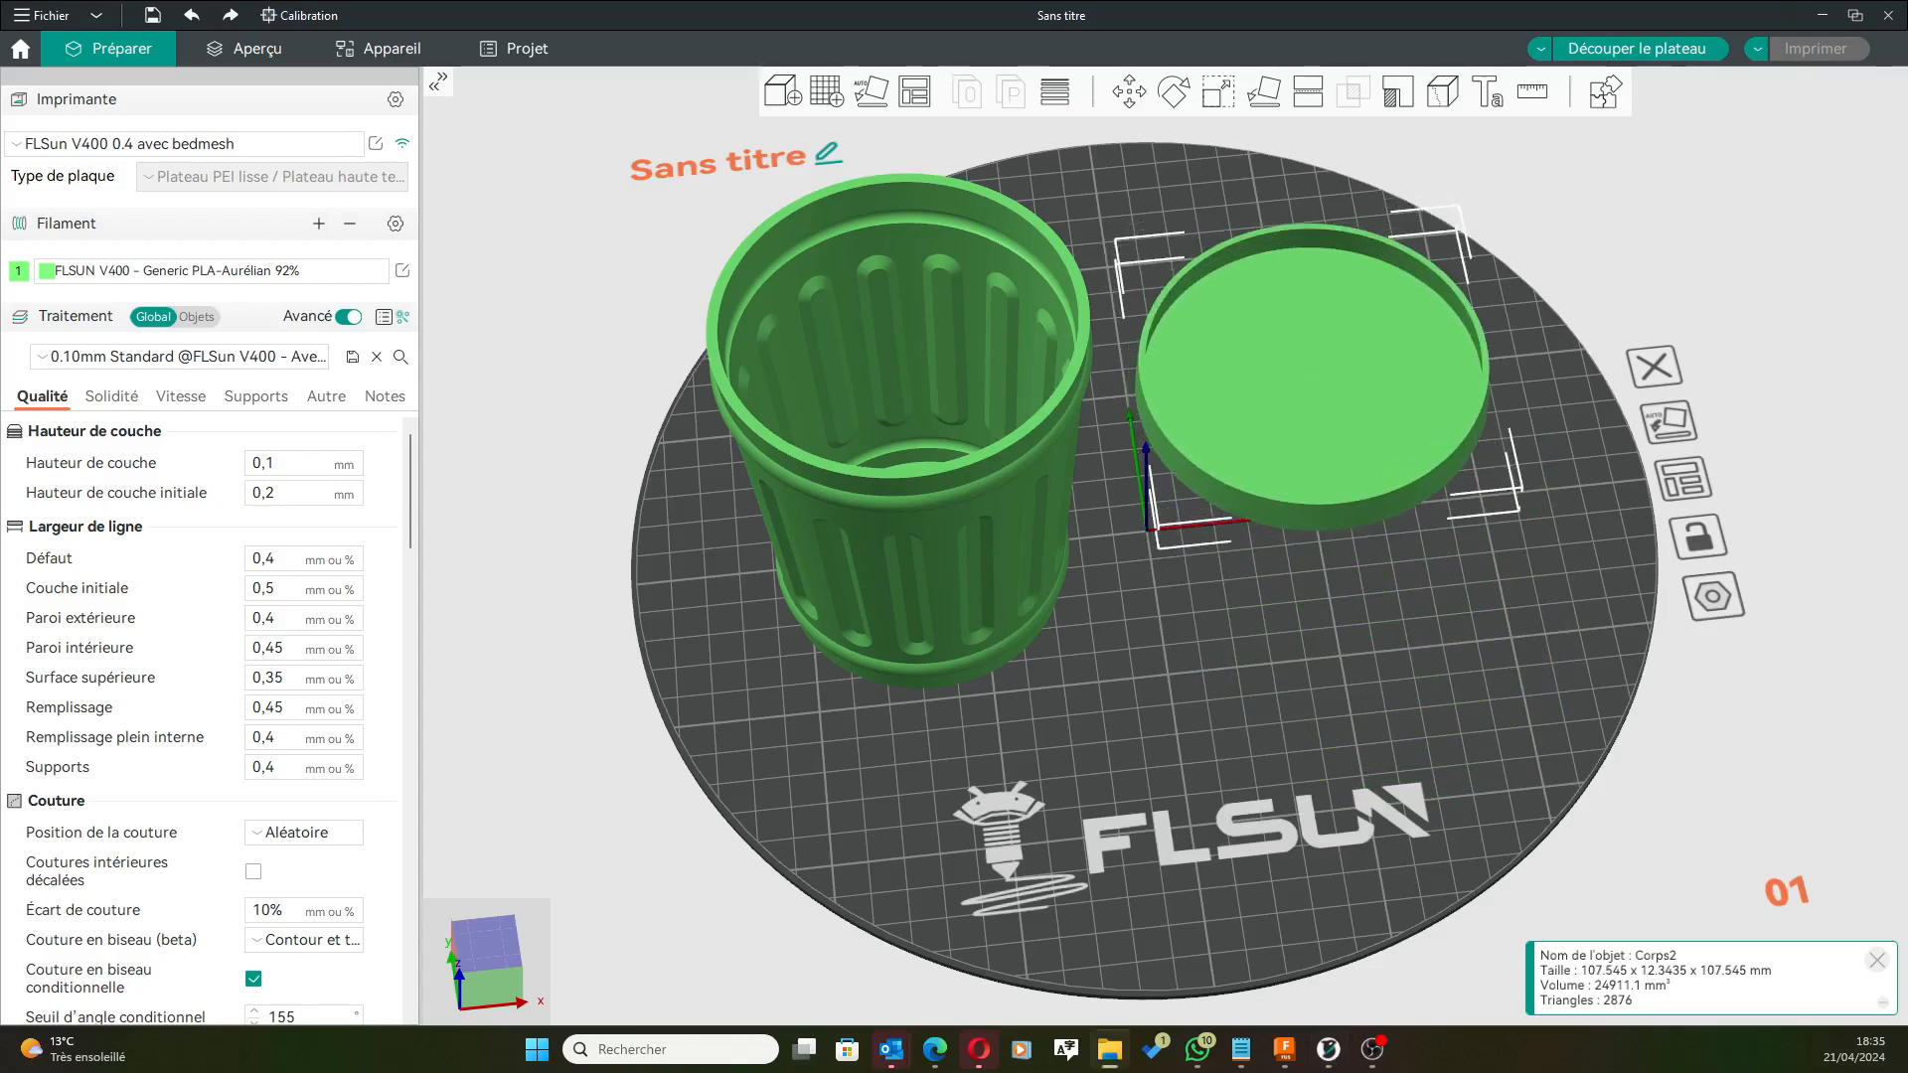
Import Poignée.3mf as geometry only and place the handle at the front right of the plate.
left_click_drag(1898, 417, 1326, 733)
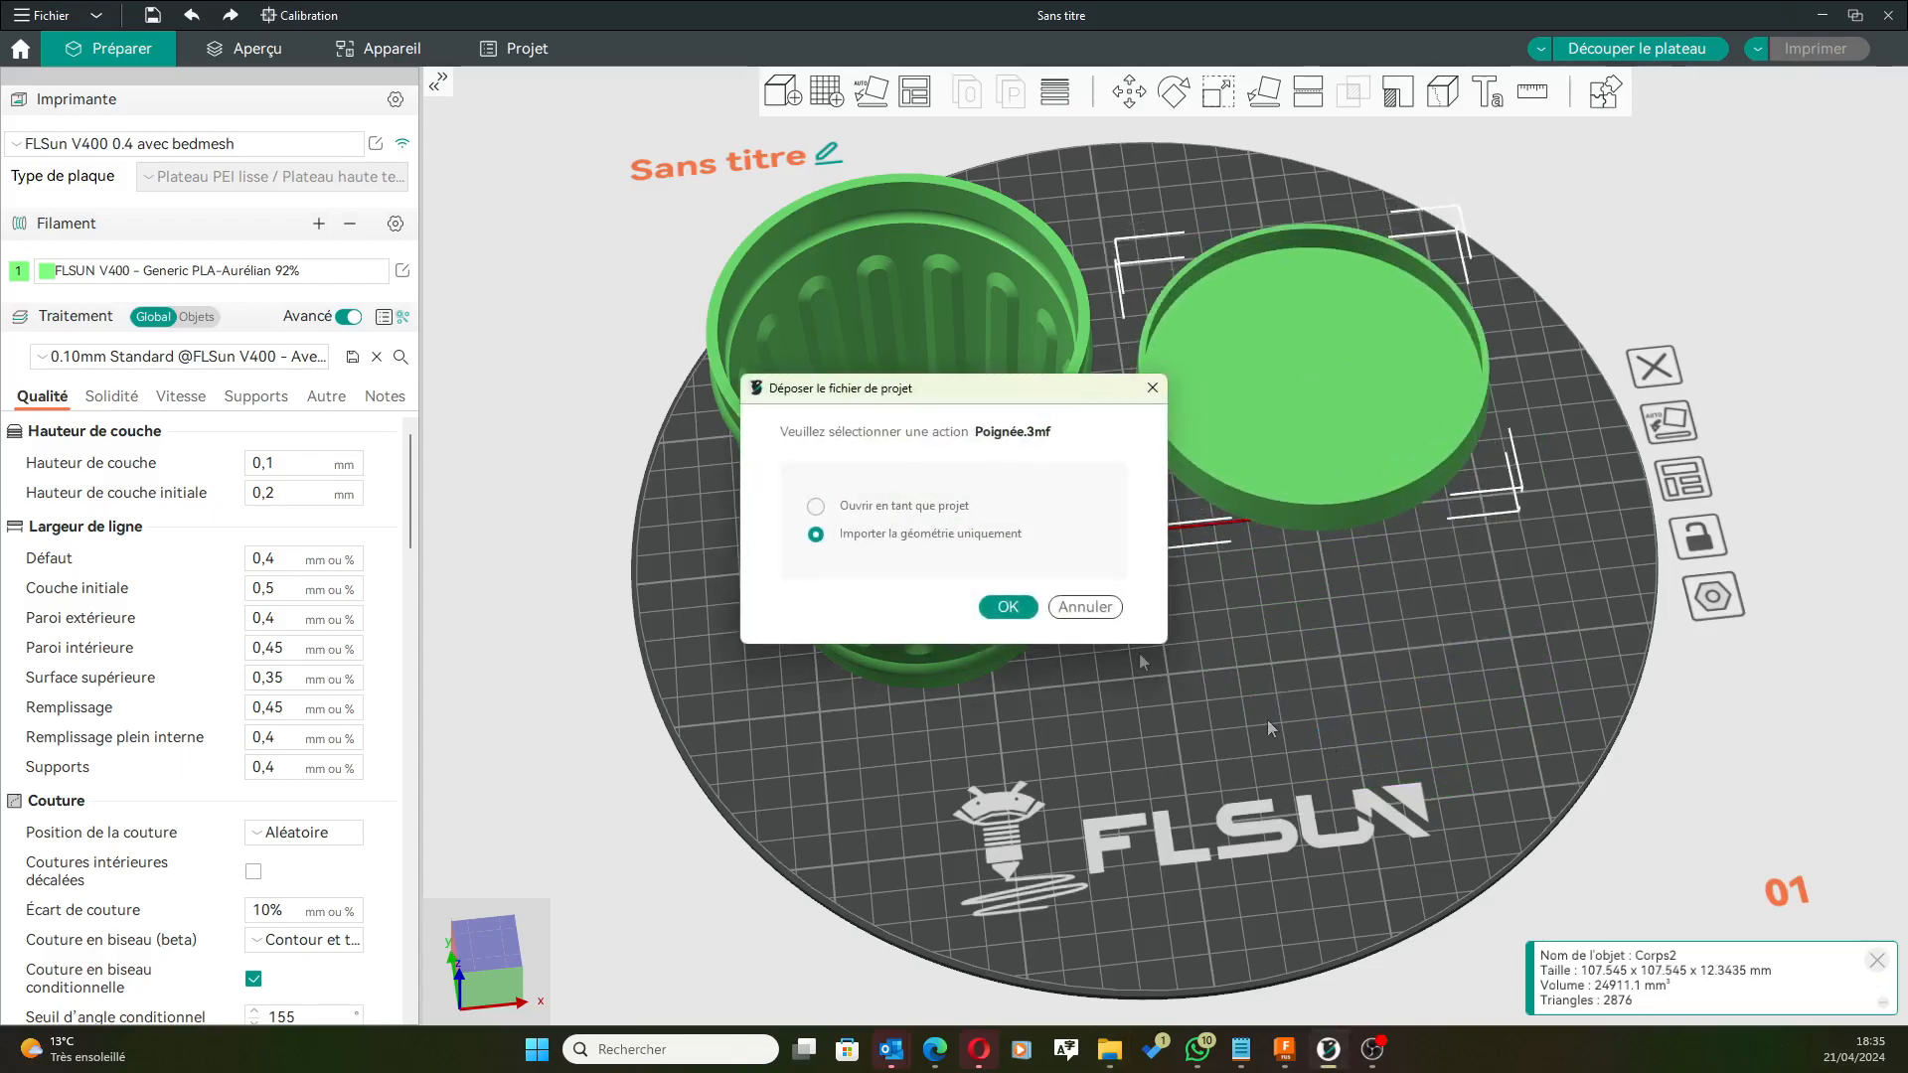
left_click(1006, 607)
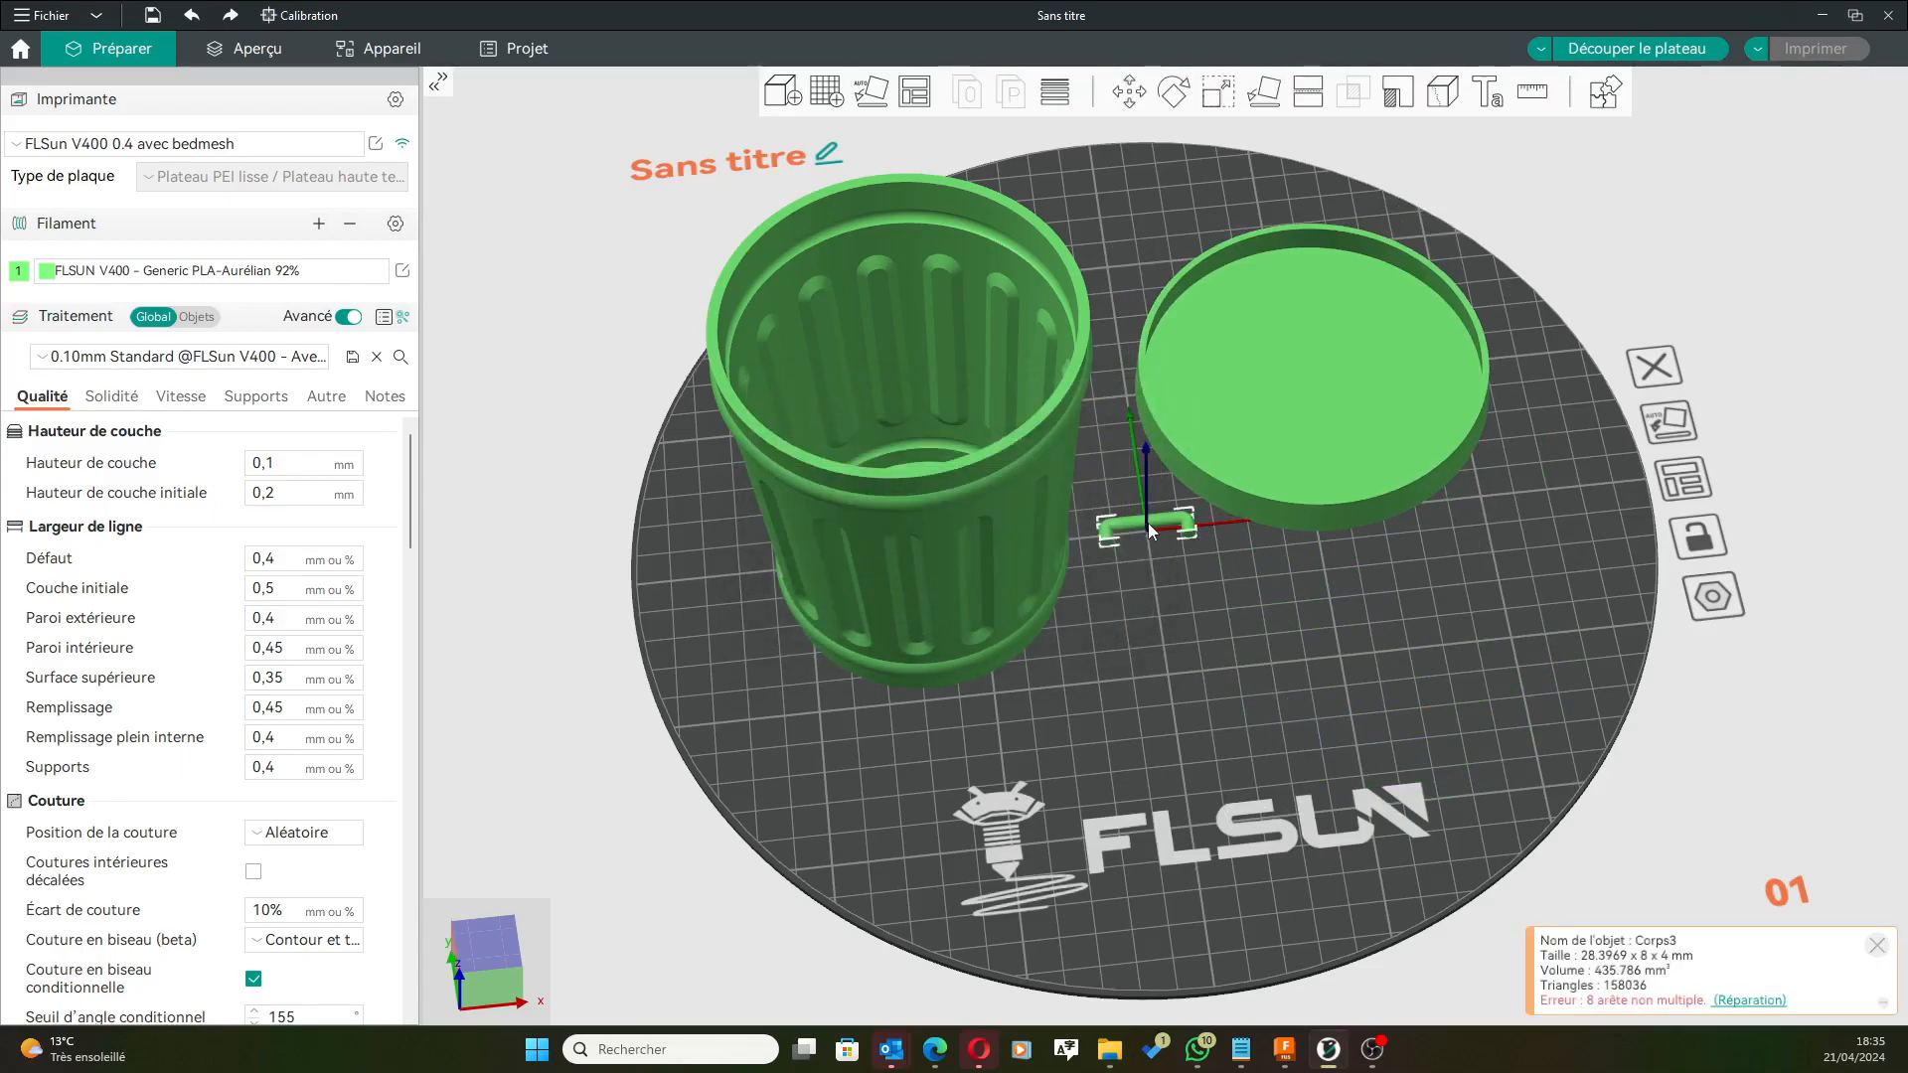
left_click_drag(1148, 534, 1373, 636)
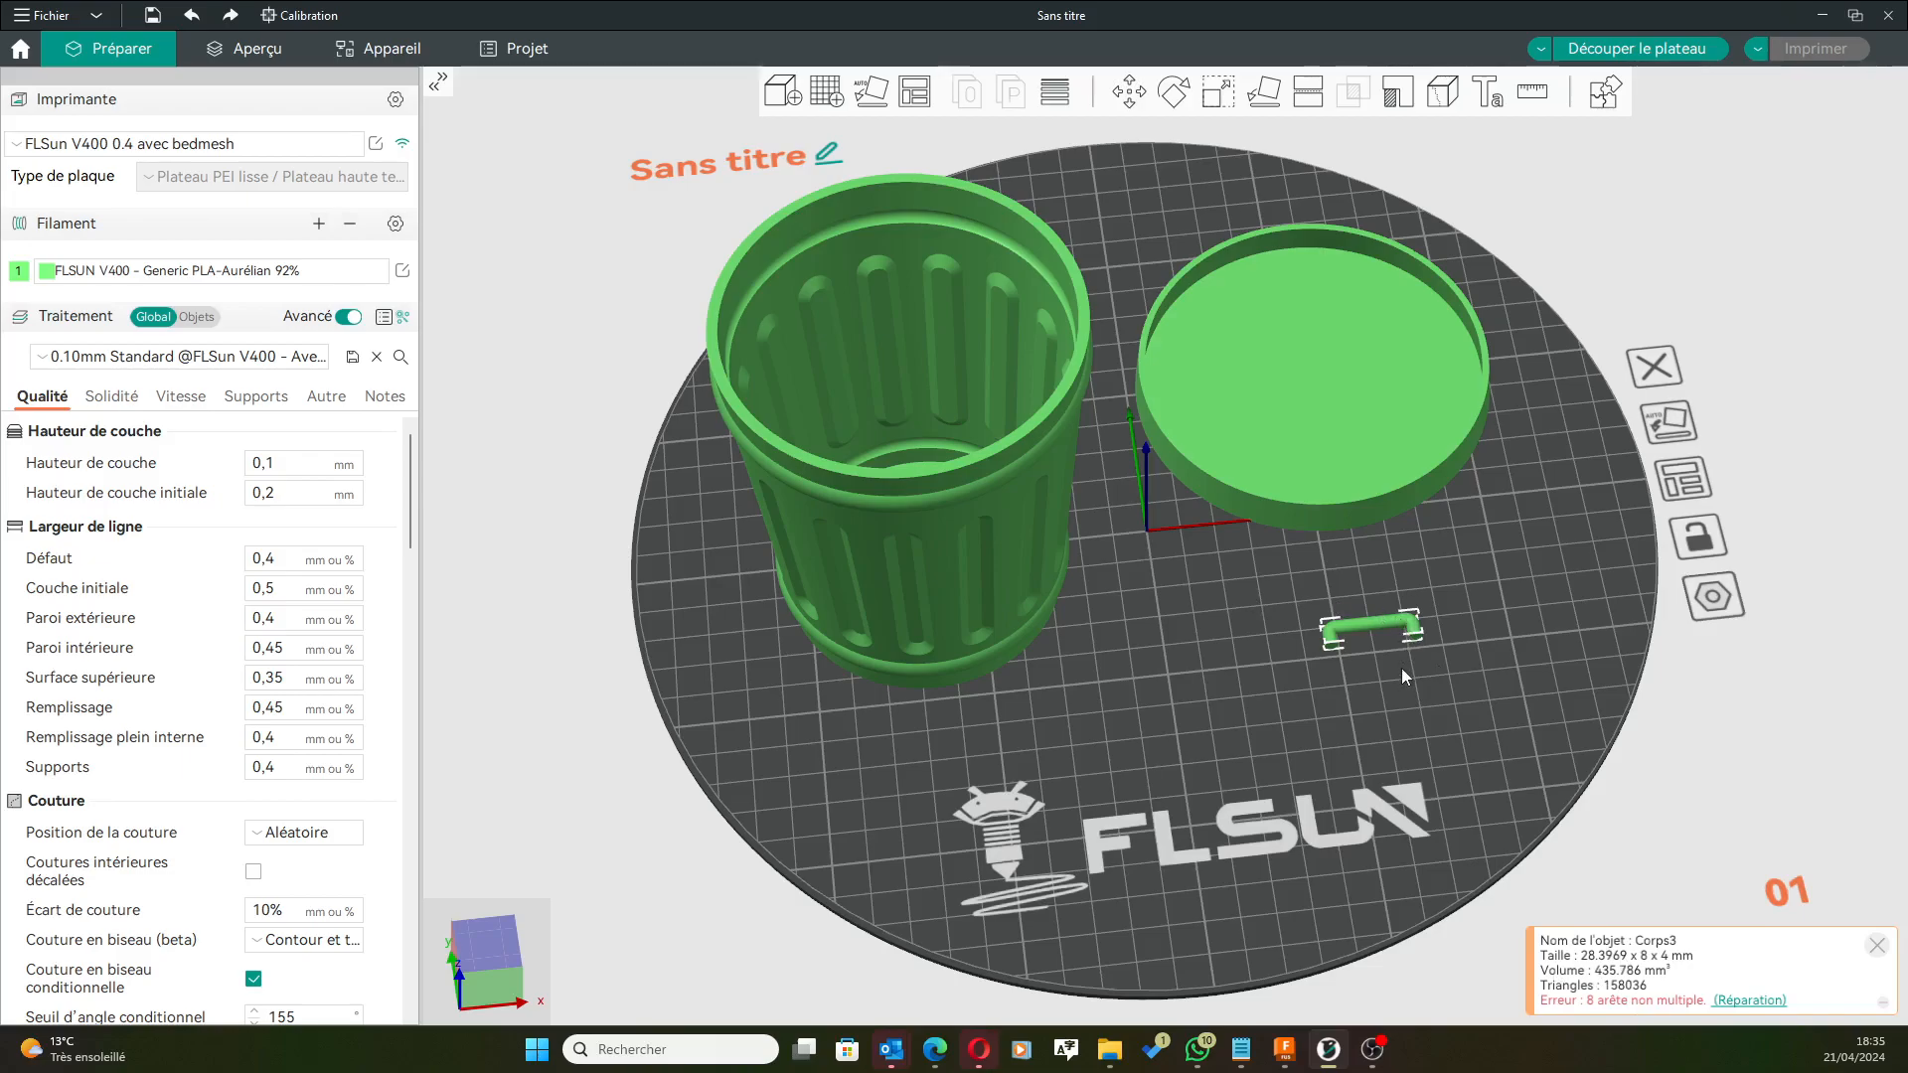
Slice the plate and orbit the preview to check the 10h17m, 143,86 g estimate.
left_click(1620, 52)
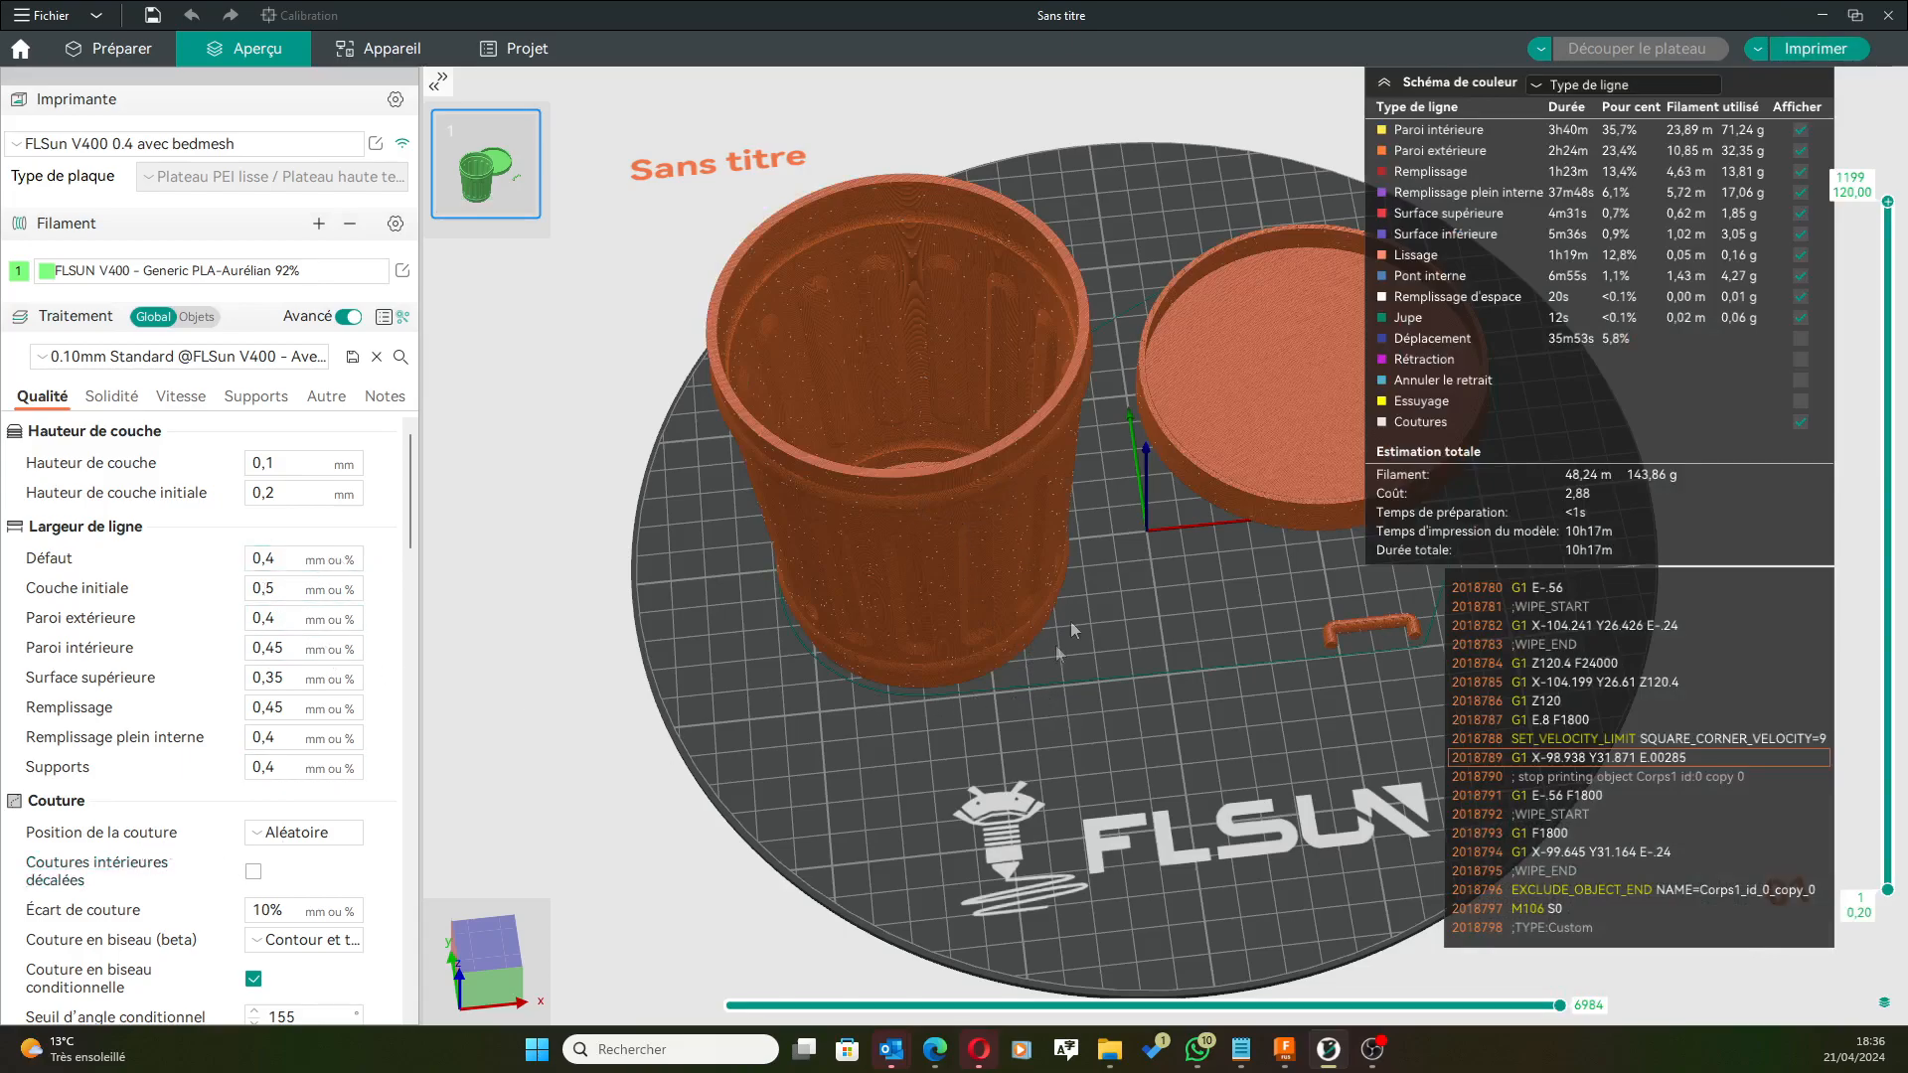
scroll(1101, 575, "down", 2)
scroll(1149, 521, "up", 3)
left_click_drag(1124, 599, 1093, 663)
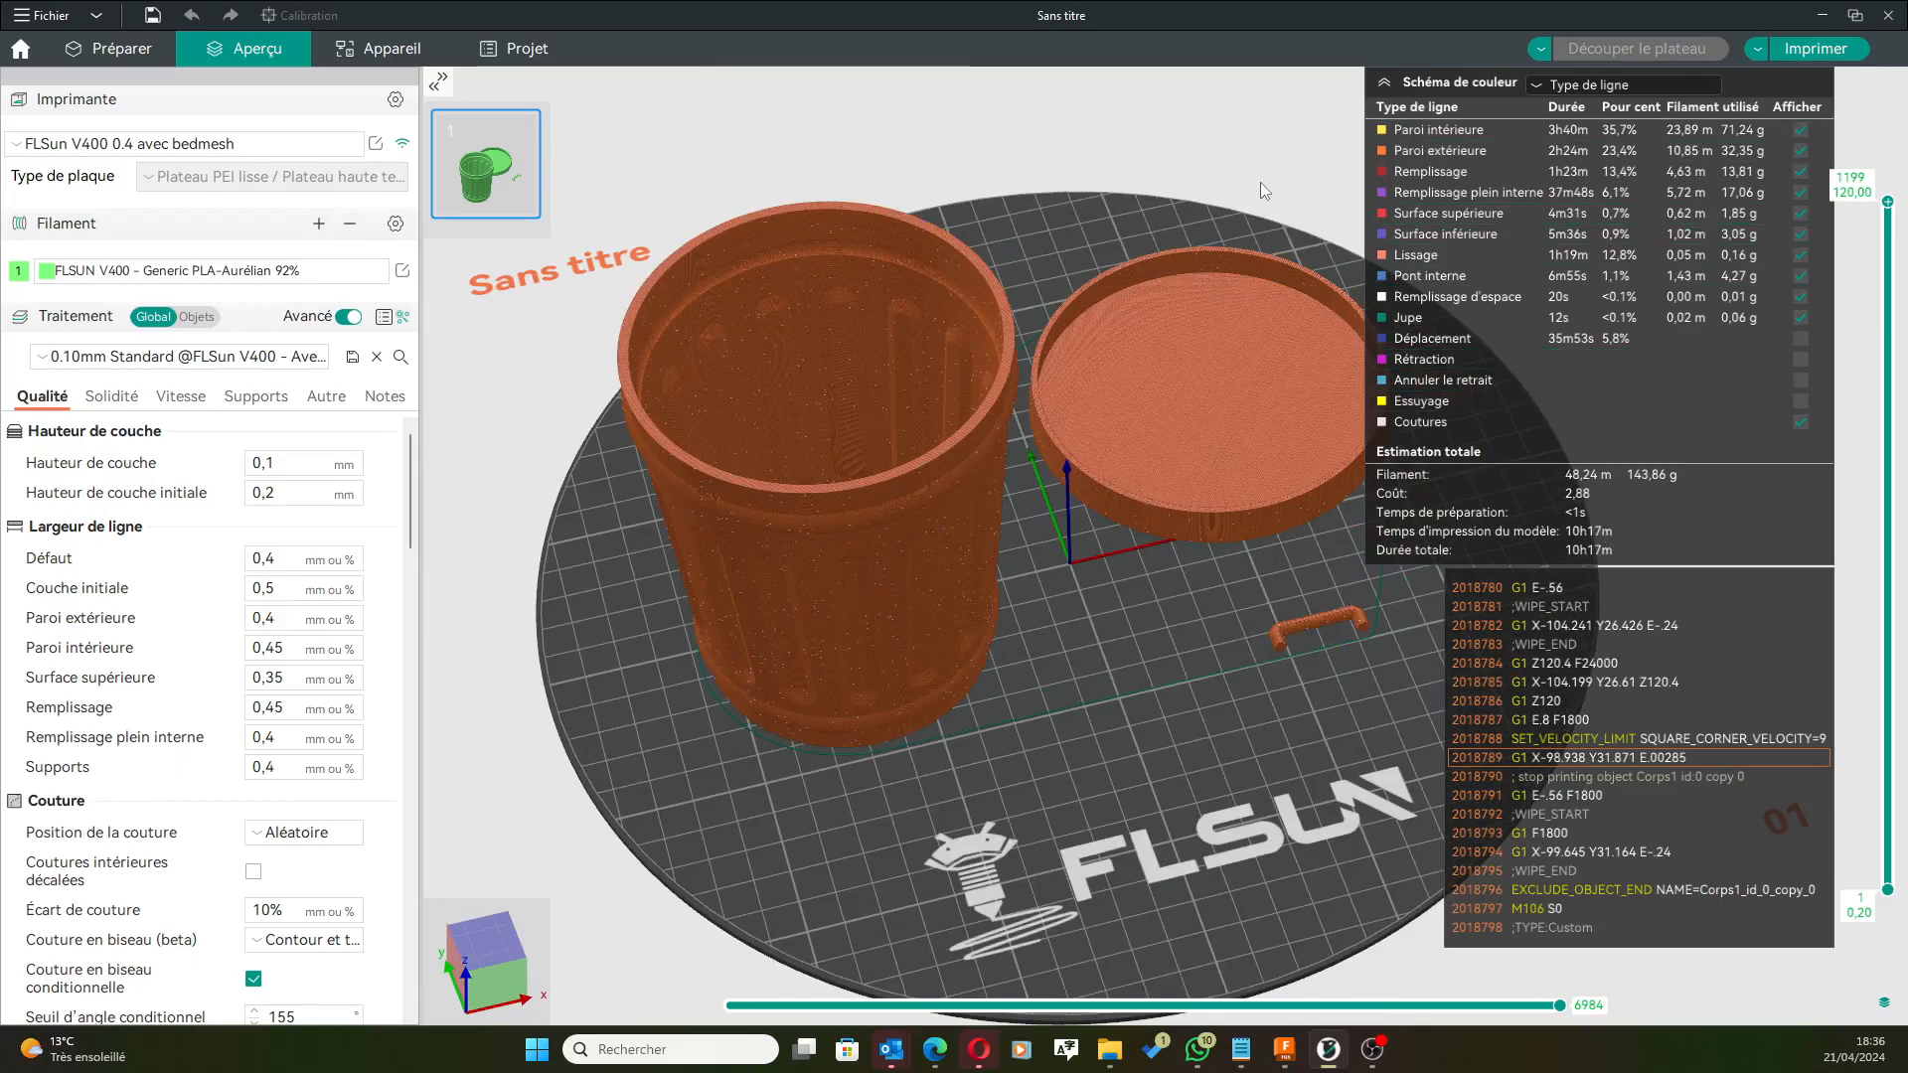
Set variable layer height quality/speed to 0,05 and apply adaptive heights to the trash can.
left_click(99, 50)
left_click(1055, 91)
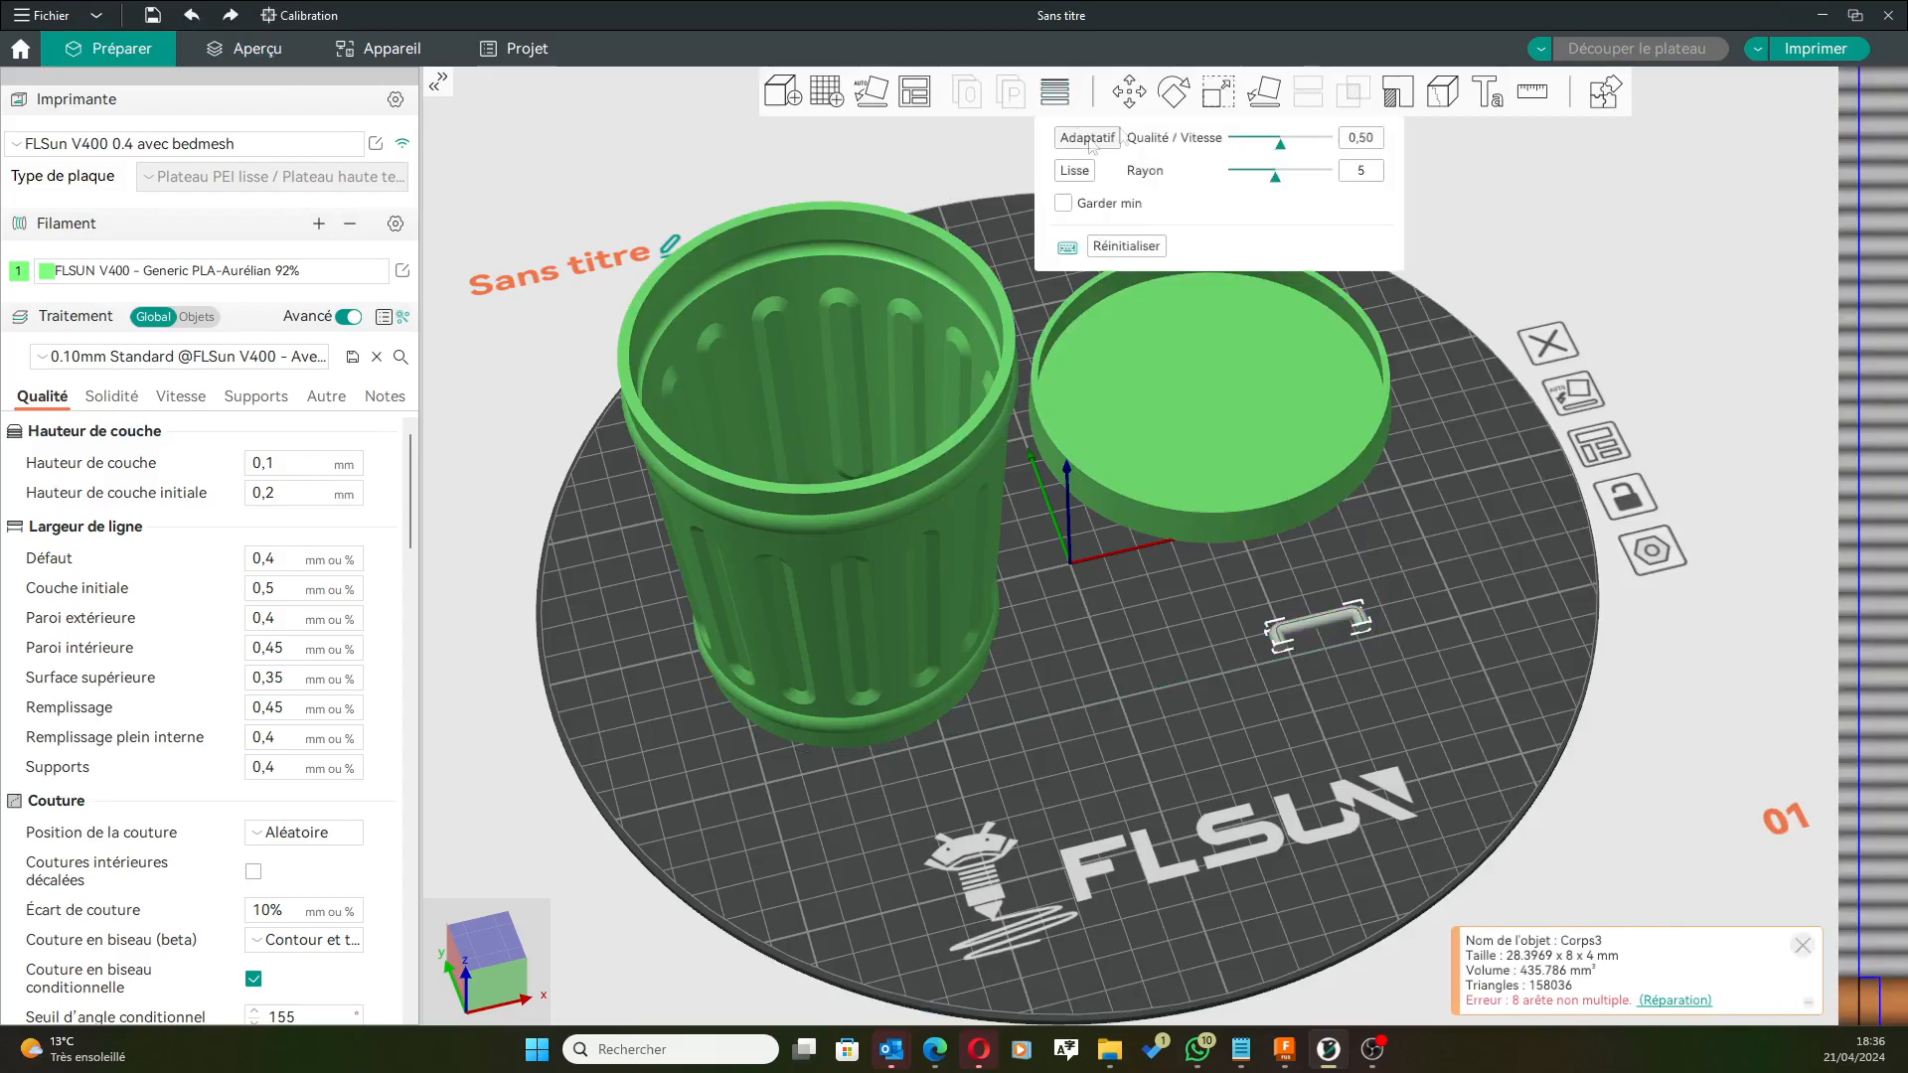
left_click_drag(1281, 145, 1240, 181)
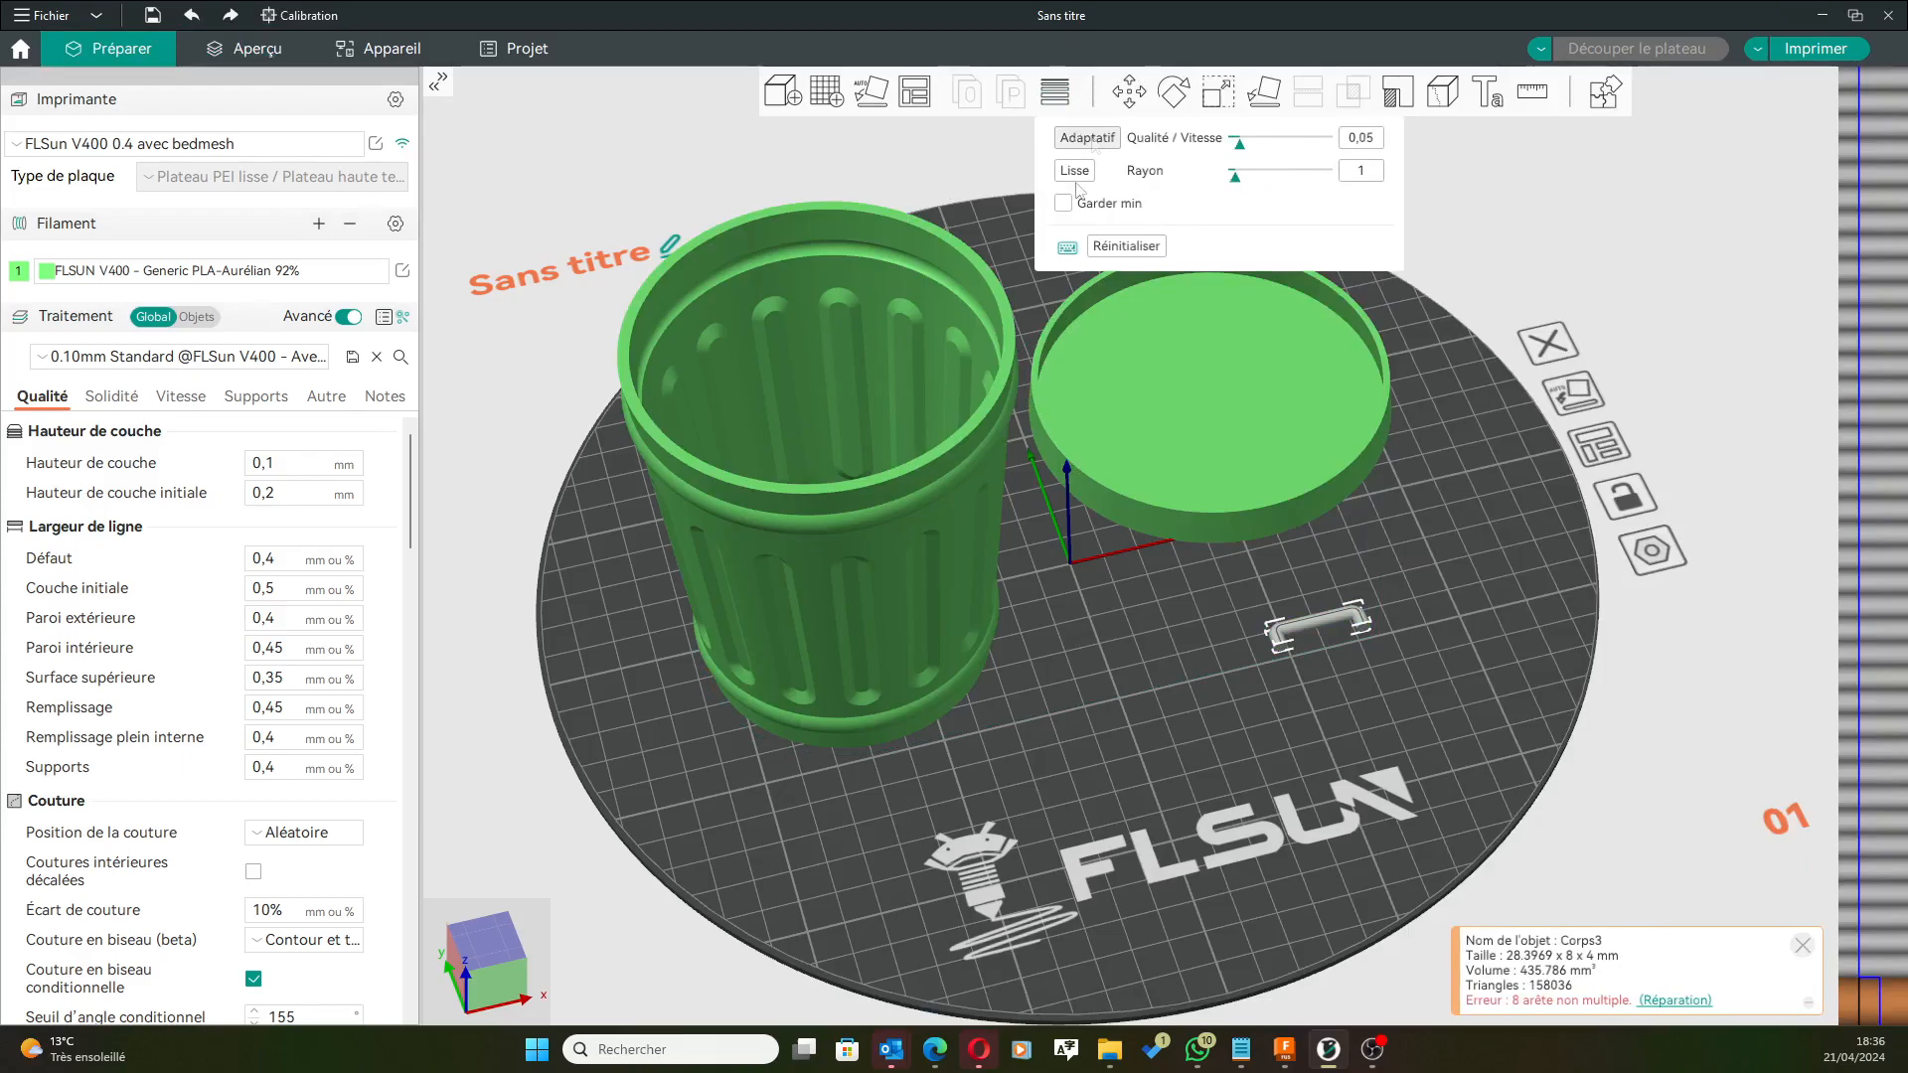
left_click(934, 386)
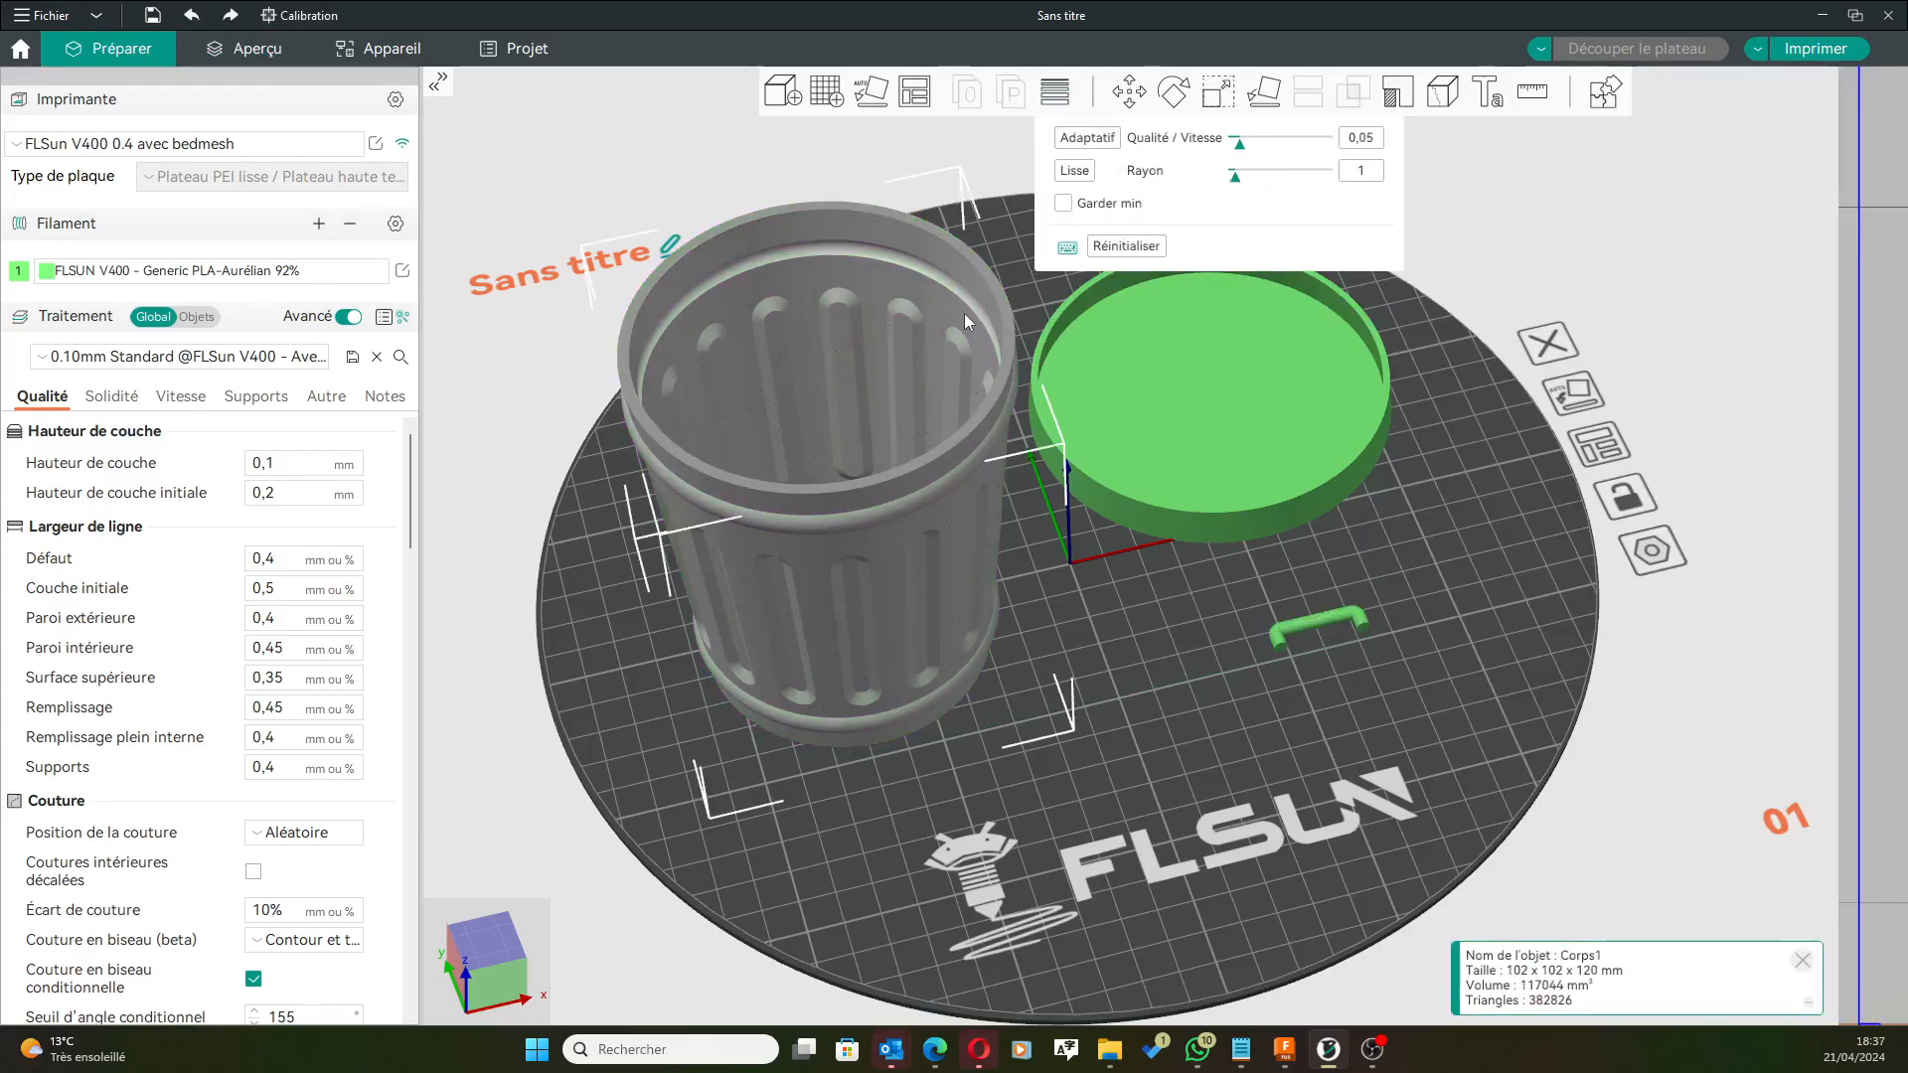
left_click(1088, 141)
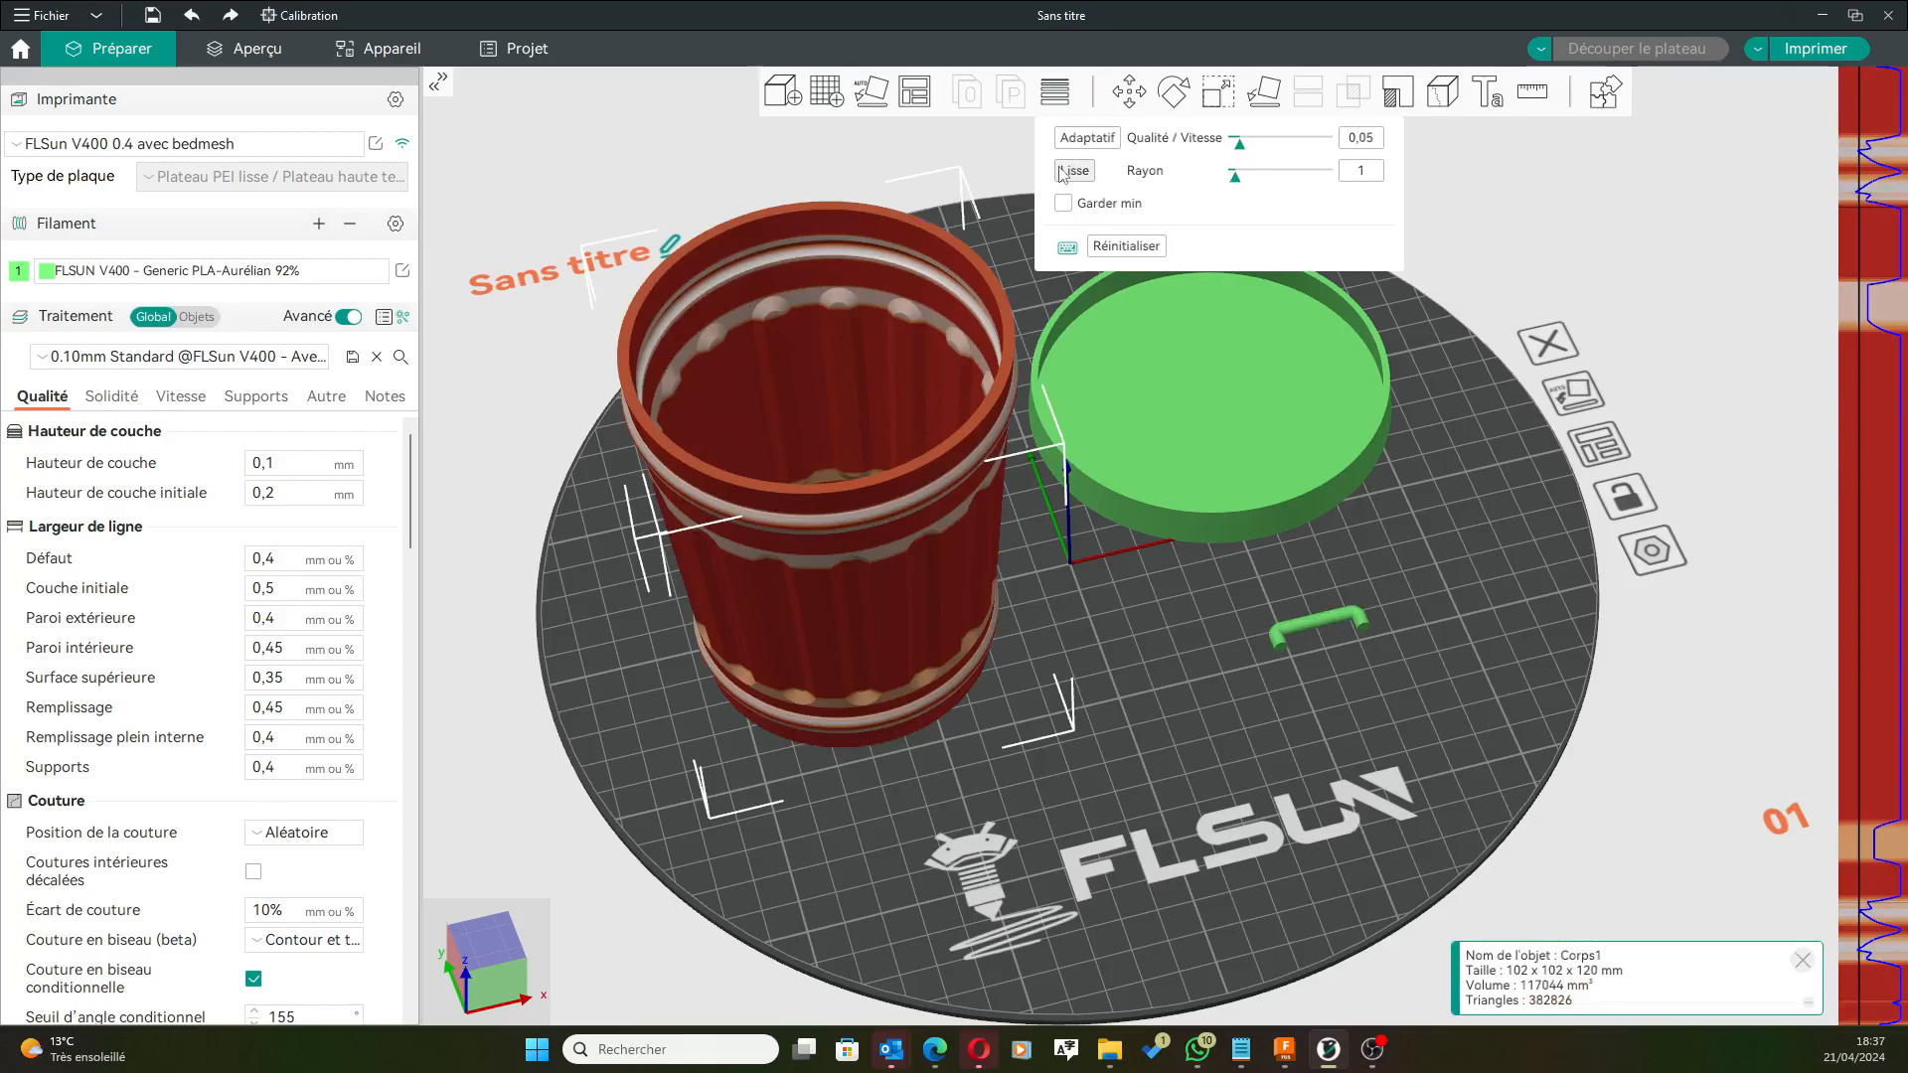
Give the lid and the re-oriented handle adaptive layer heights, each smoothed with radius 1.
left_click(1170, 372)
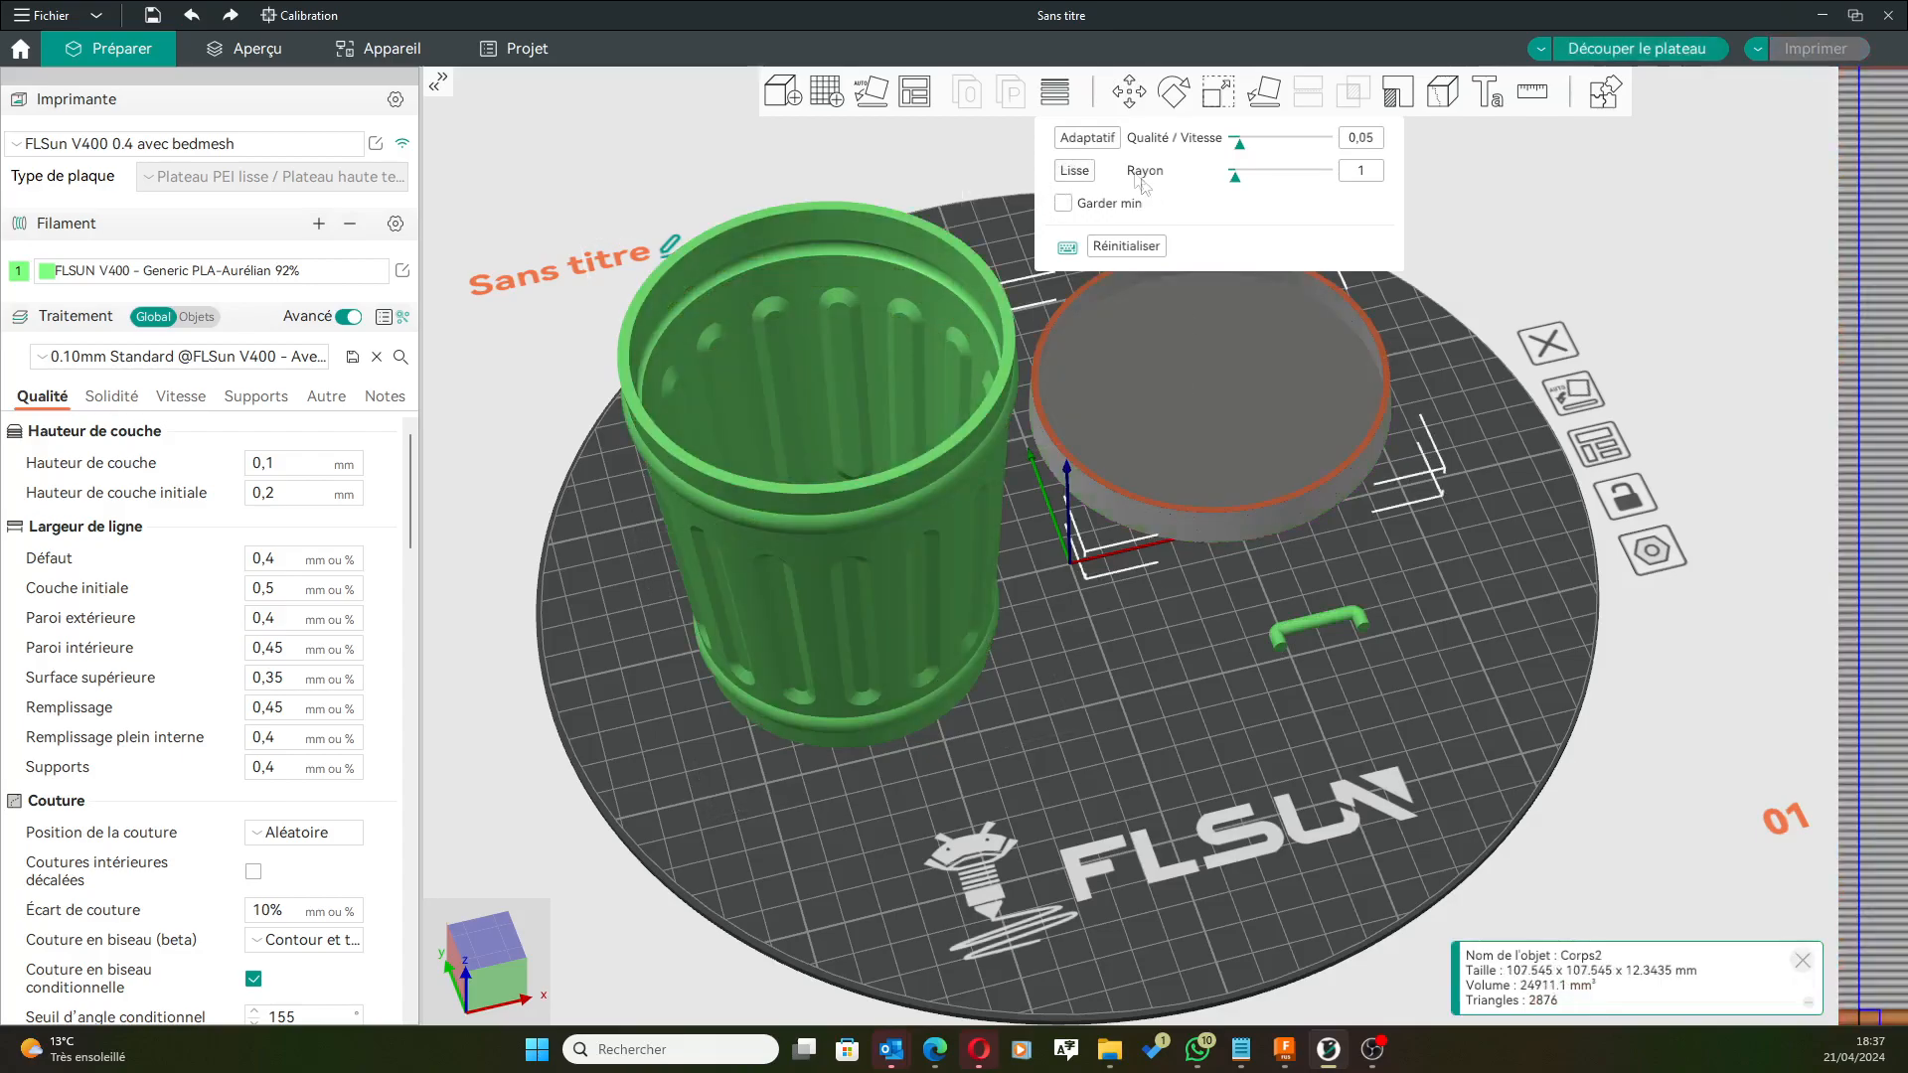
left_click(1094, 142)
left_click(1074, 171)
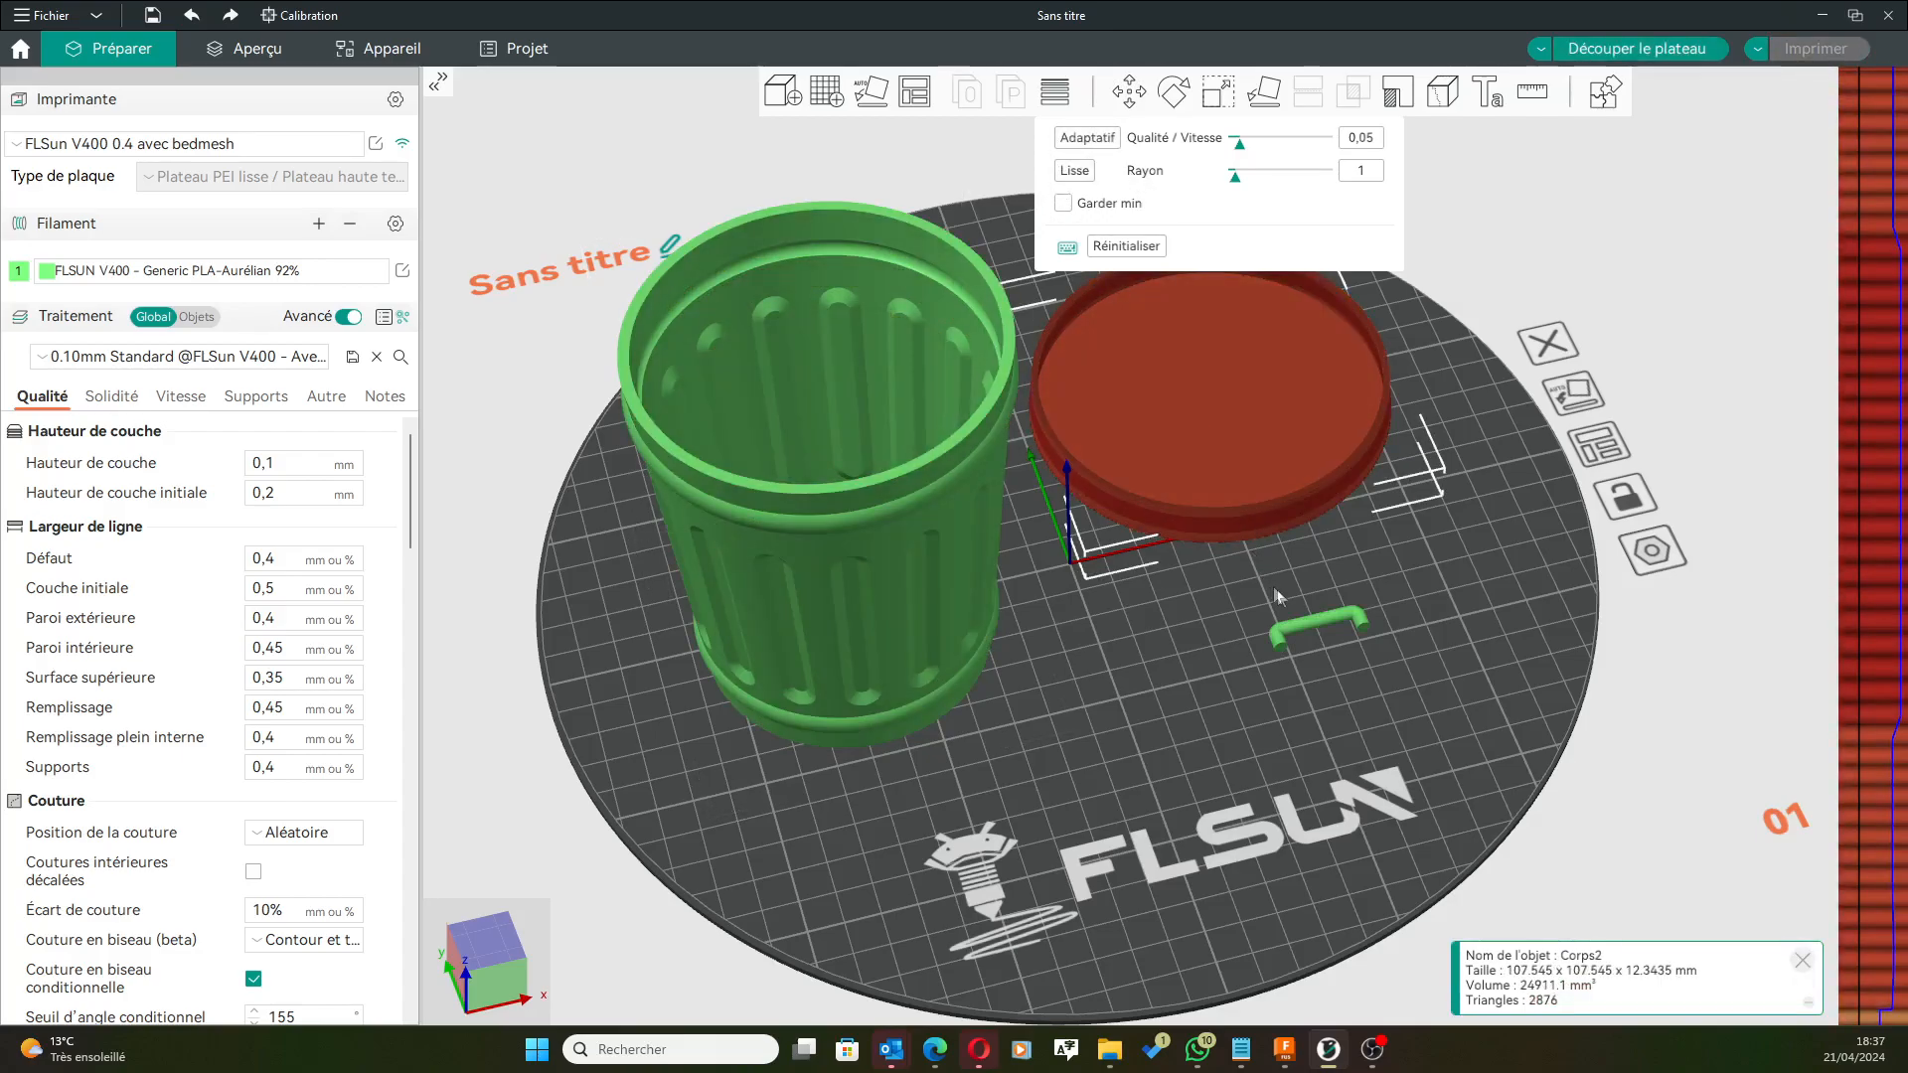
left_click(1308, 620)
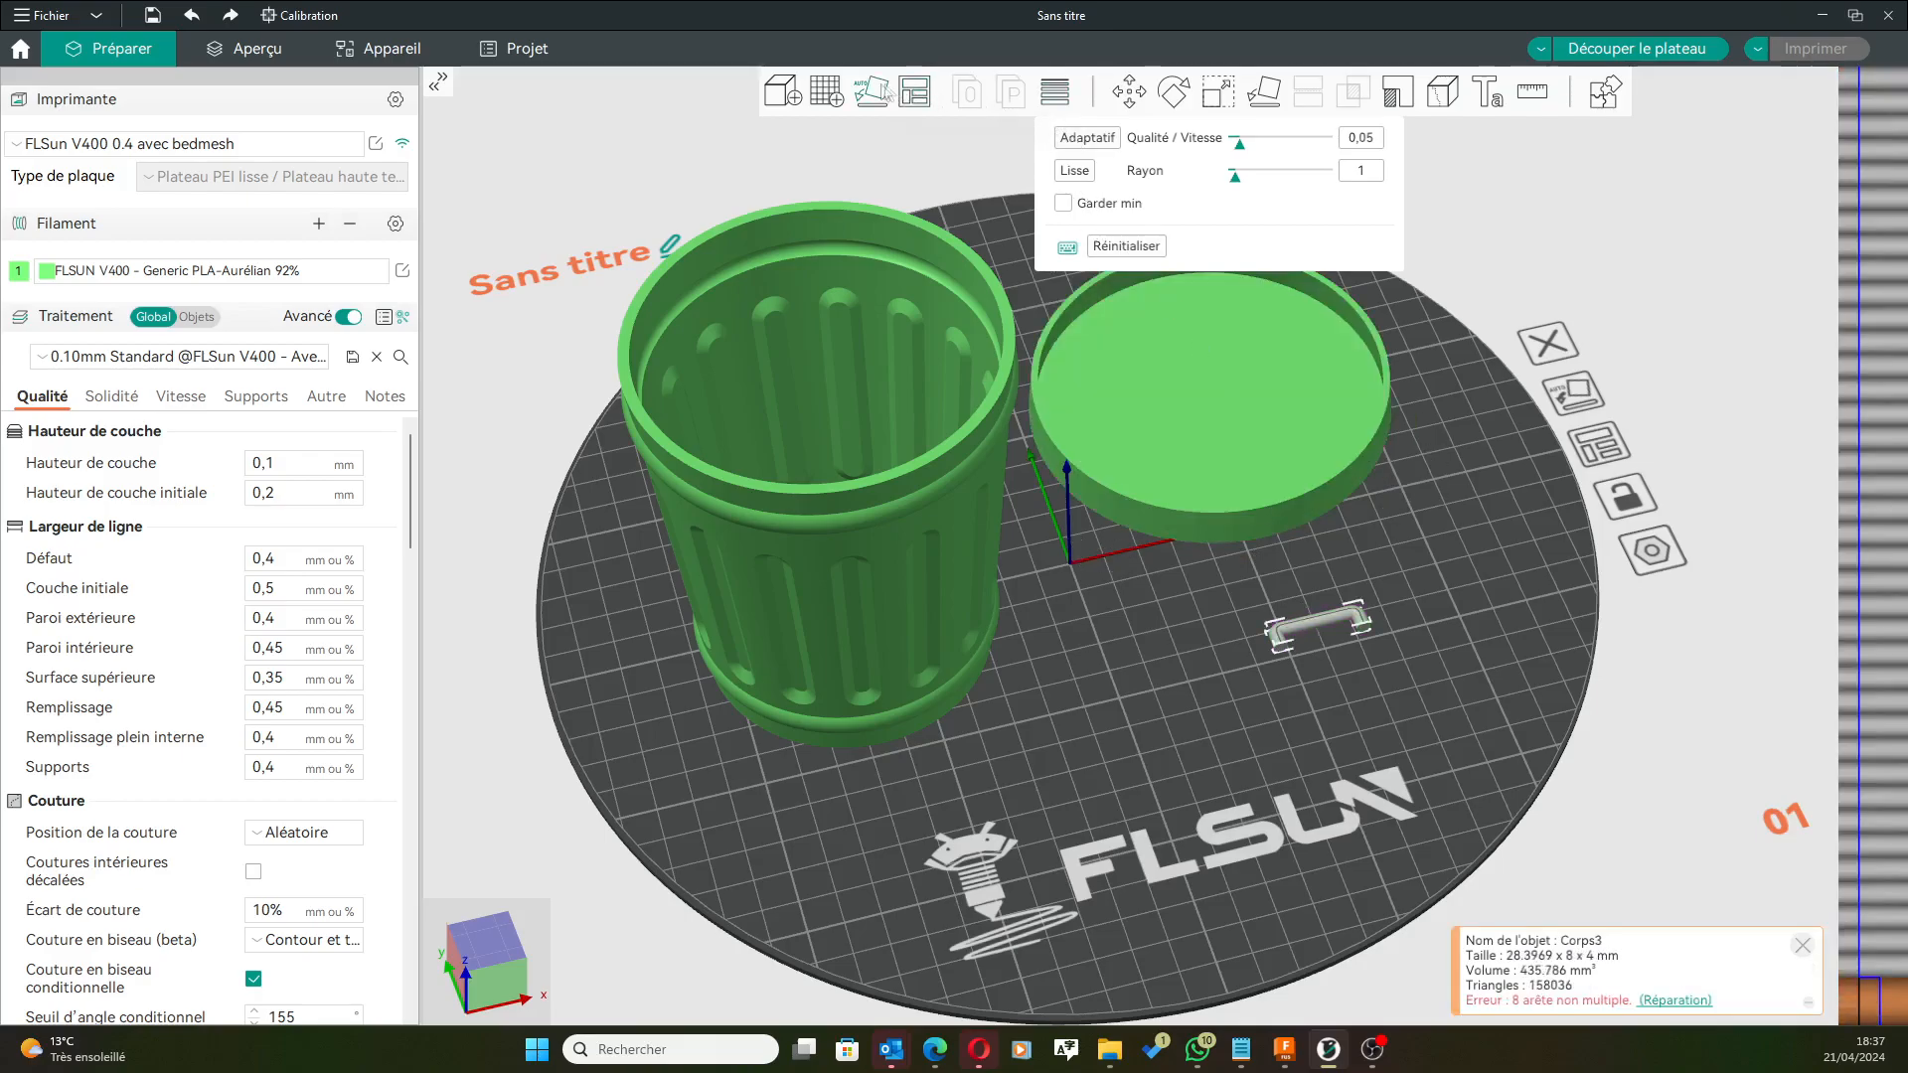
left_click(876, 94)
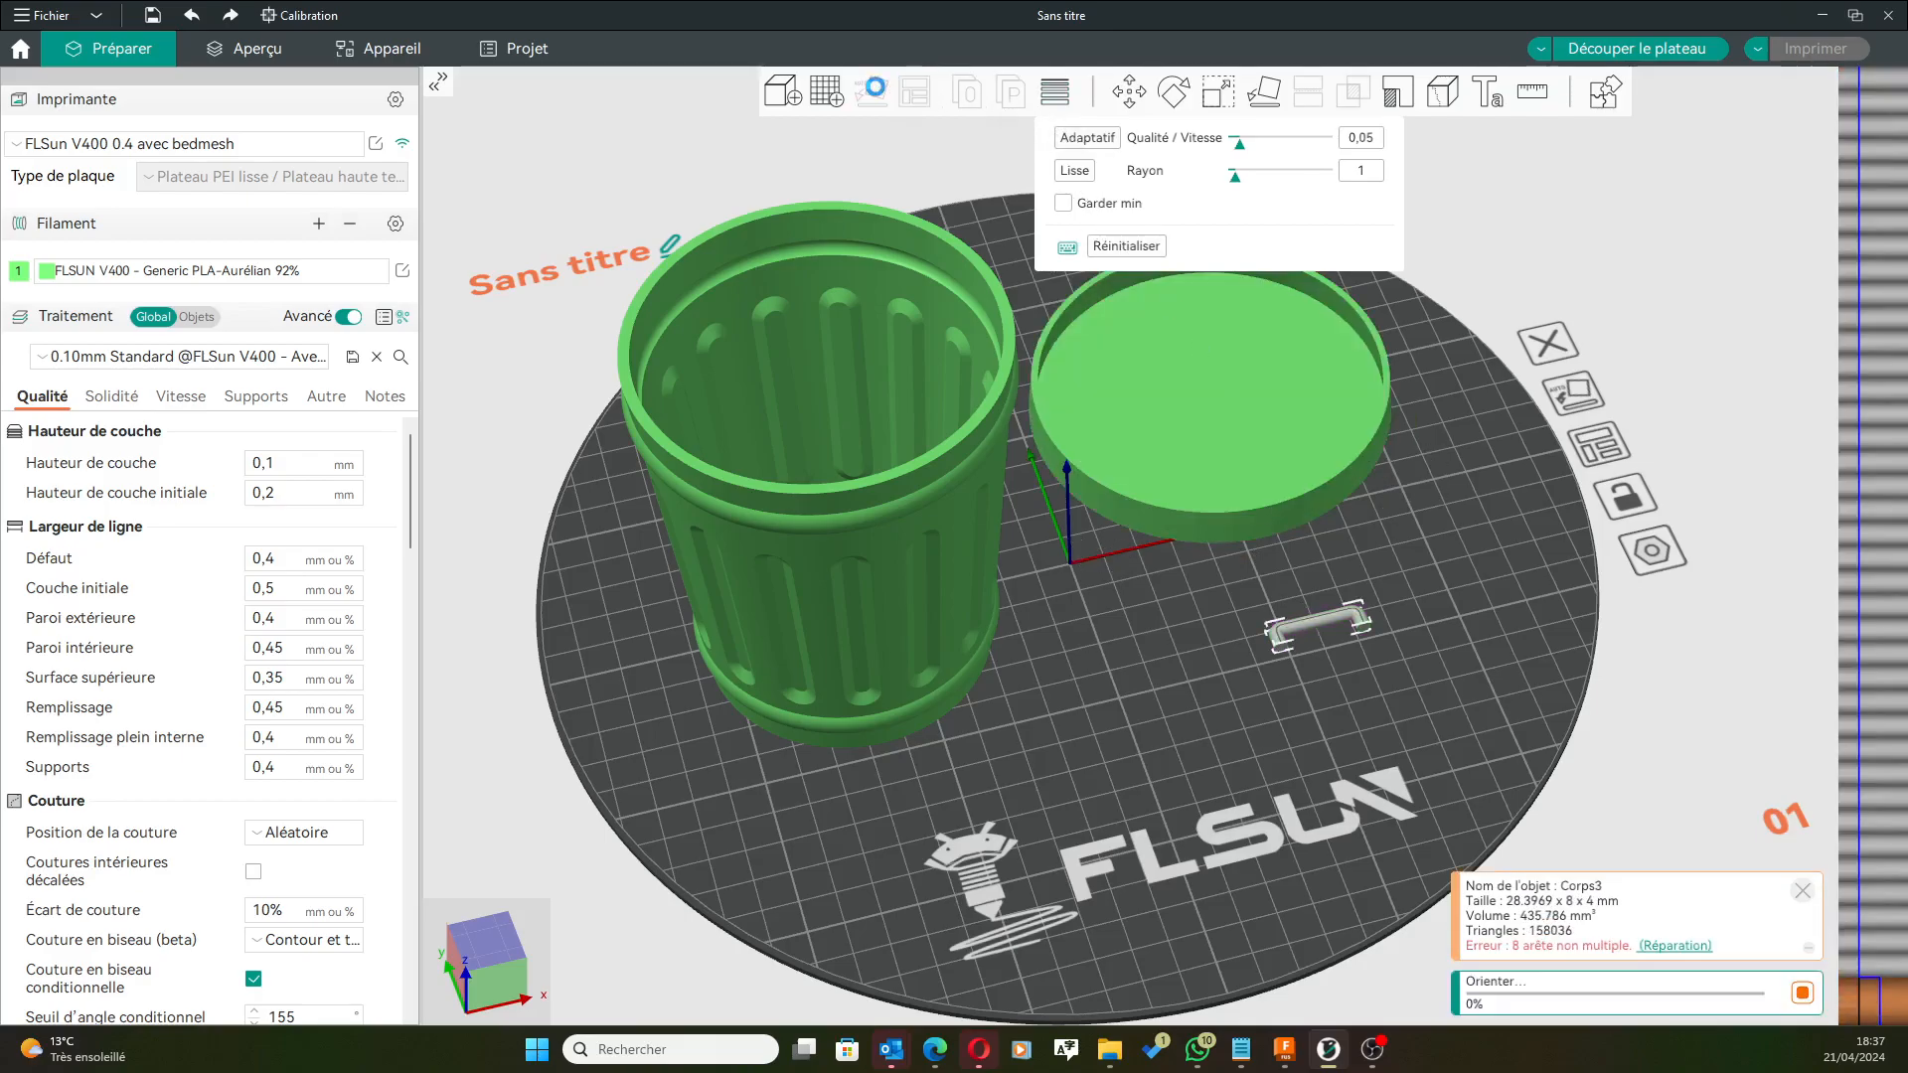
left_click(1086, 138)
left_click(1074, 171)
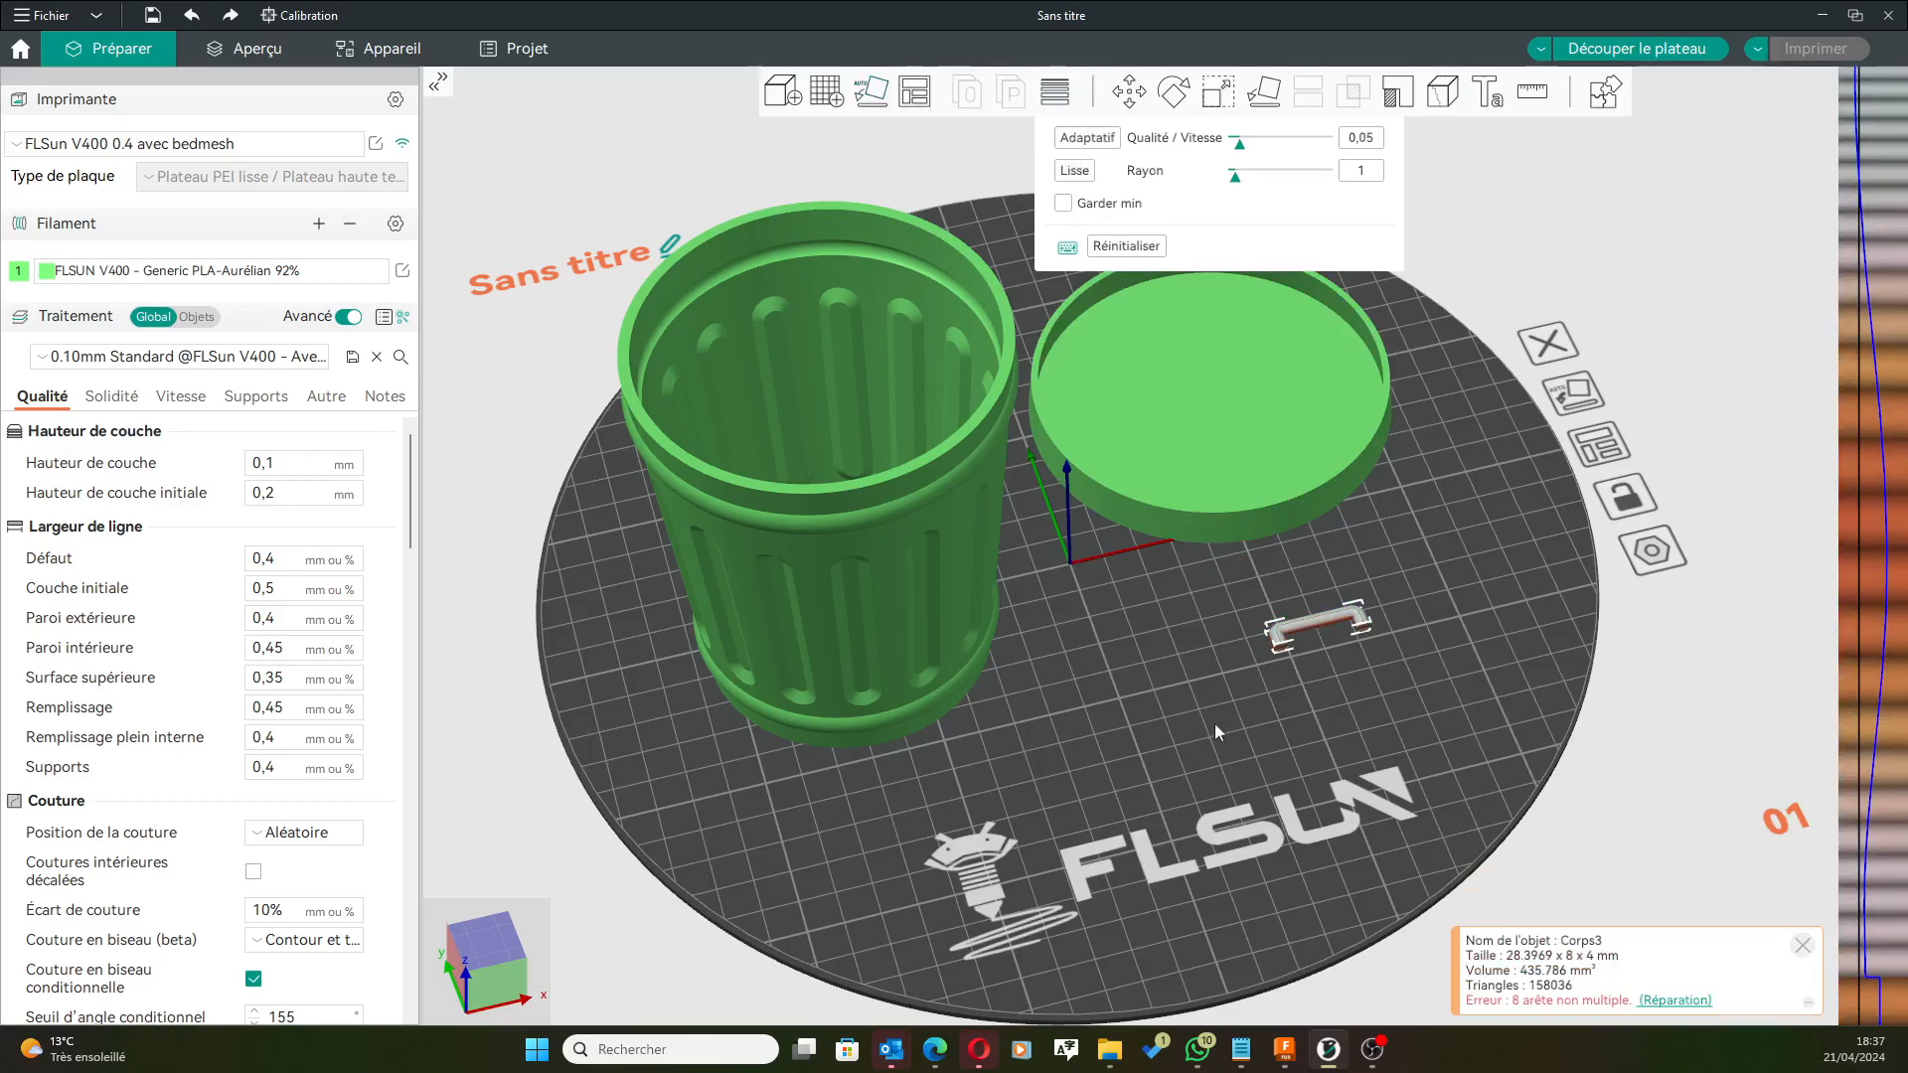